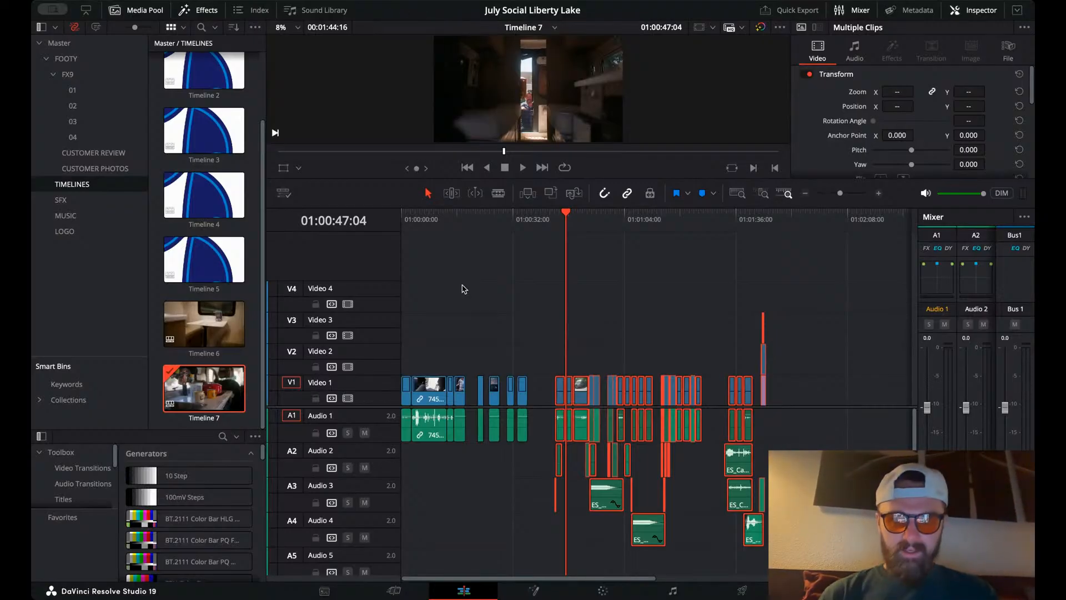
- Play Timeline 7 from its start to review the first few seconds of the edit
left_click(574, 217)
key("Home")
key("space")
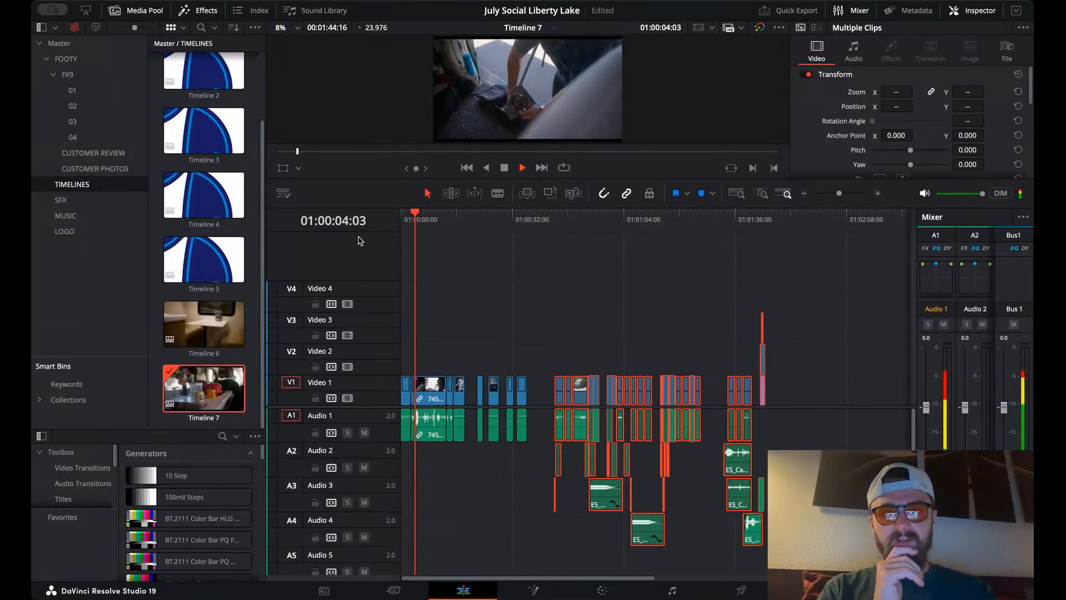
key("space")
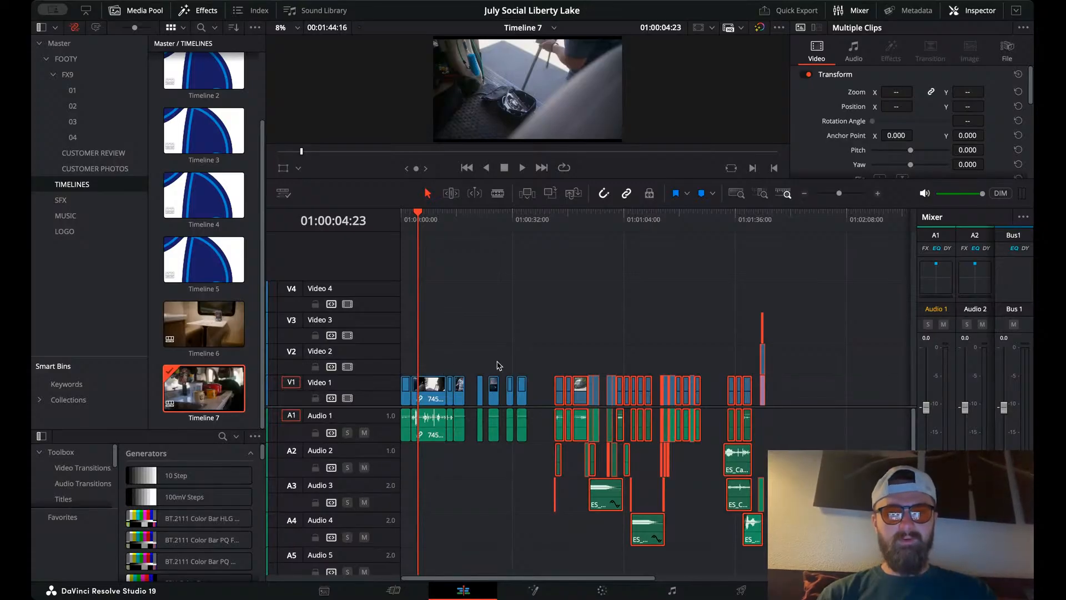
- Insert an empty mono audio track at Audio 4 and change the Audio 5 track type to mono
key("super+z")
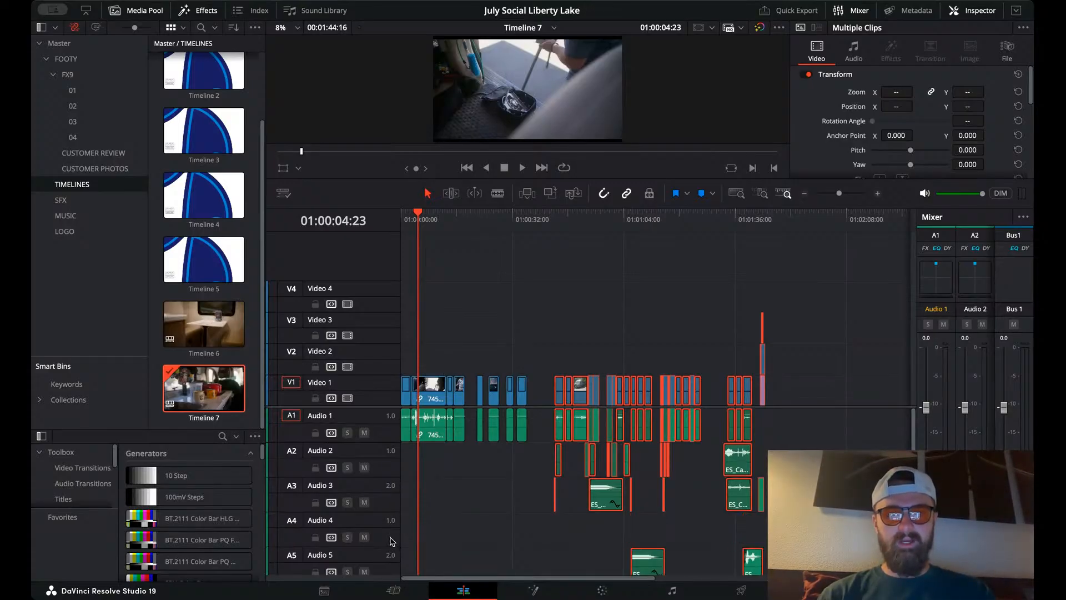
scroll(388, 514, "down", 1)
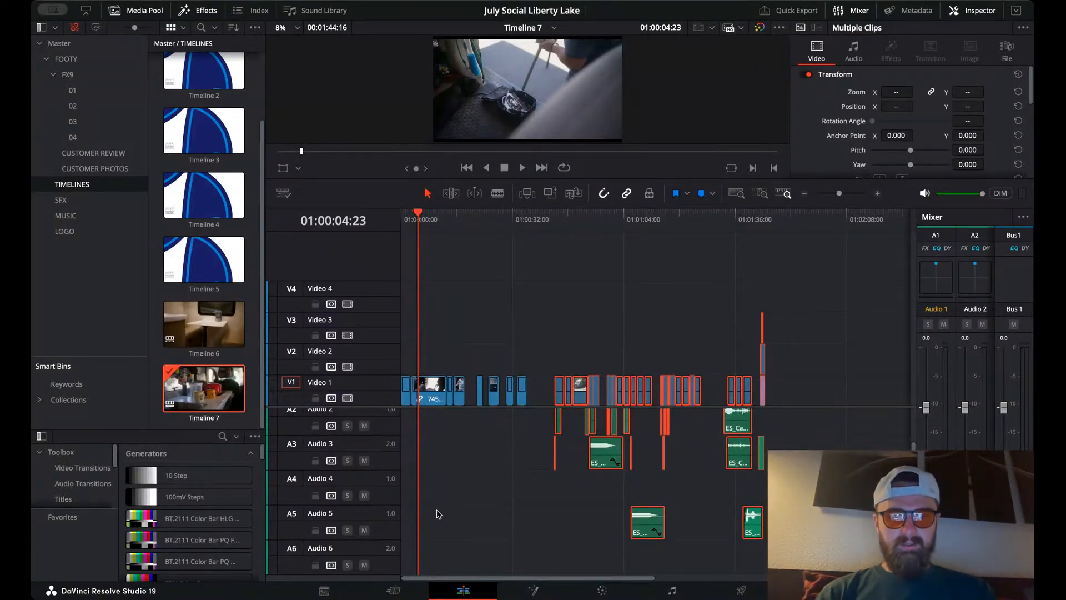
scroll(525, 500, "up", 1)
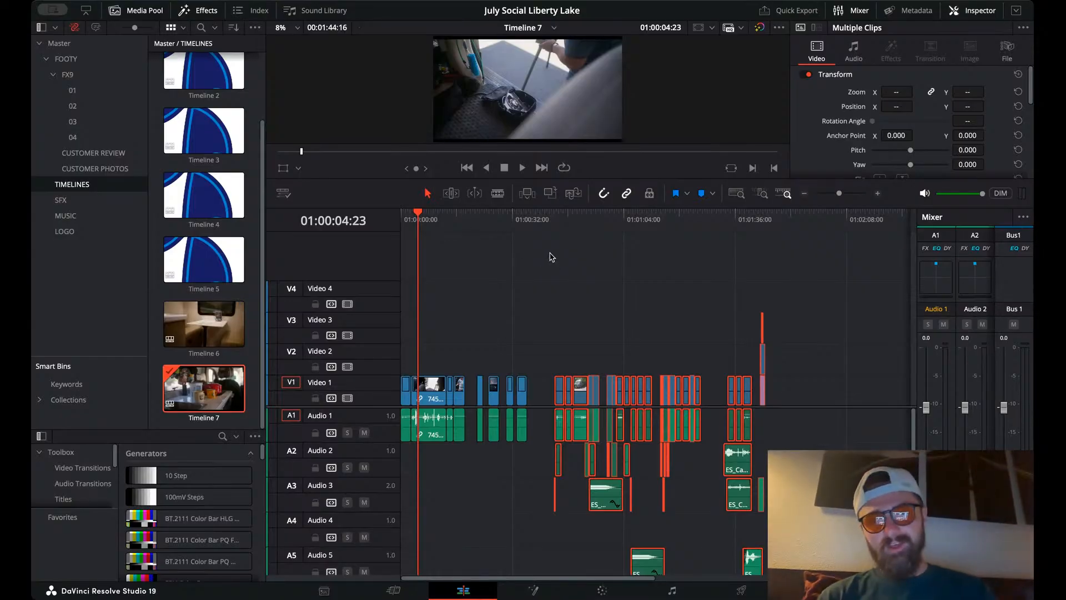
- Set the zoom of the first group of clips, those in the opening 35 seconds of Timeline 7, to 1.060
left_click(574, 225)
left_click(550, 231)
left_click(517, 226)
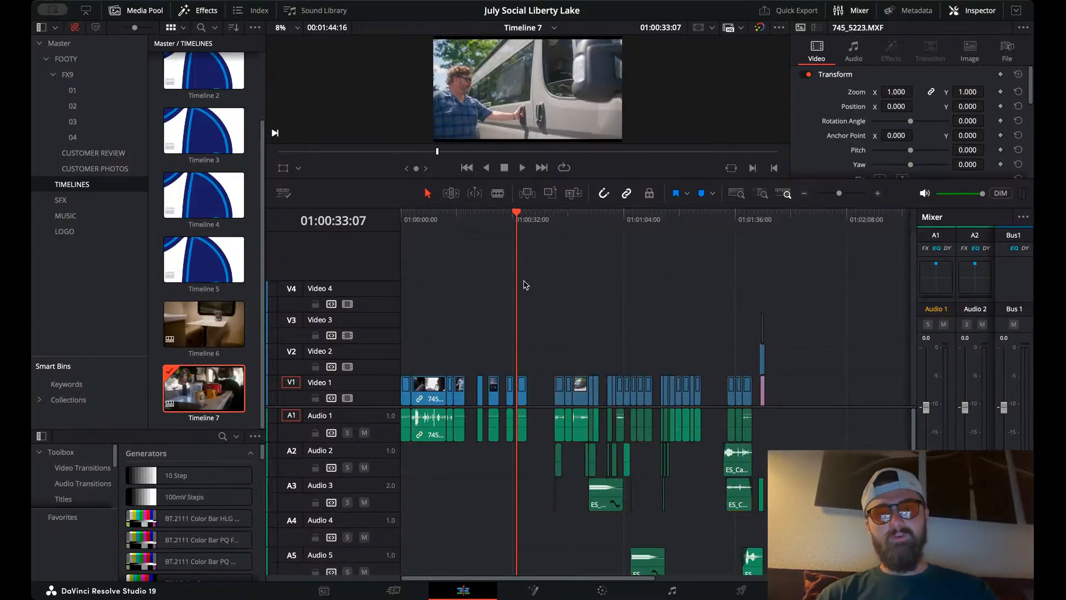
left_click_drag(533, 315, 378, 406)
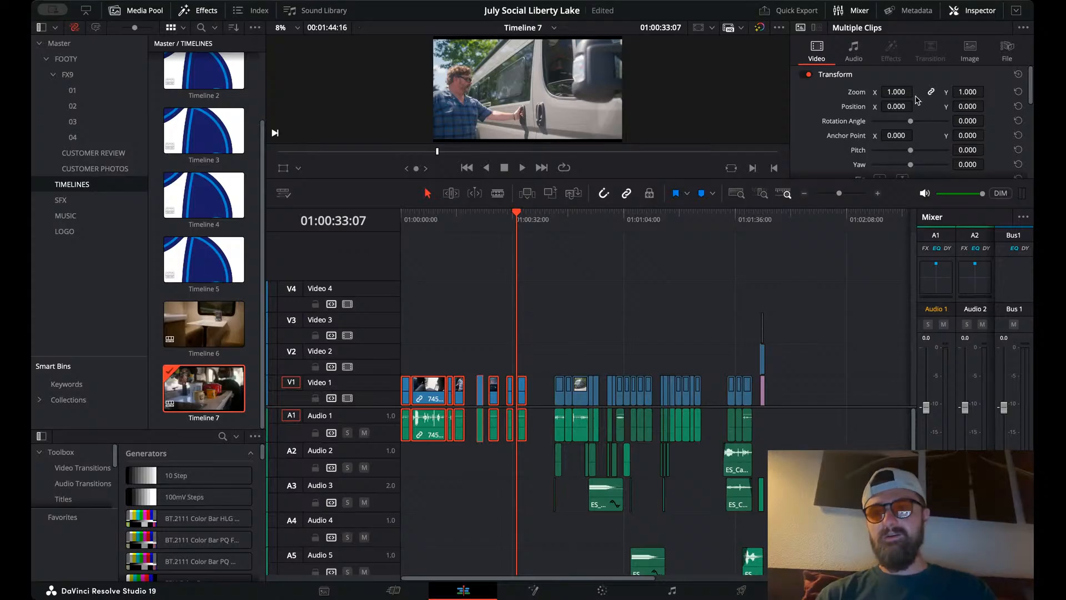
left_click_drag(897, 91, 911, 92)
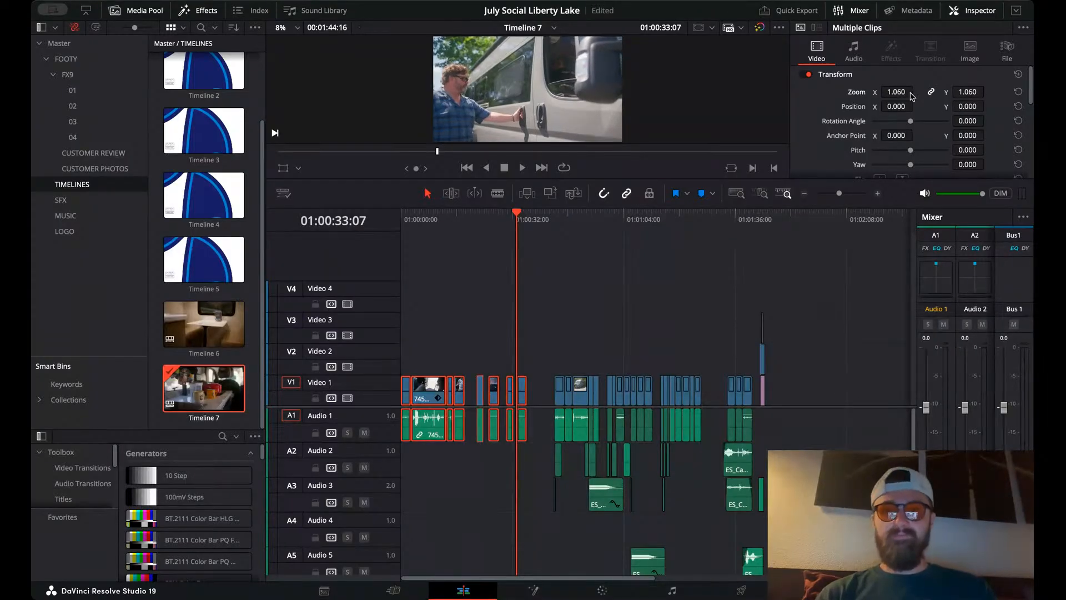
- Change Timeline 7 to a vertical frame format
left_click(189, 395)
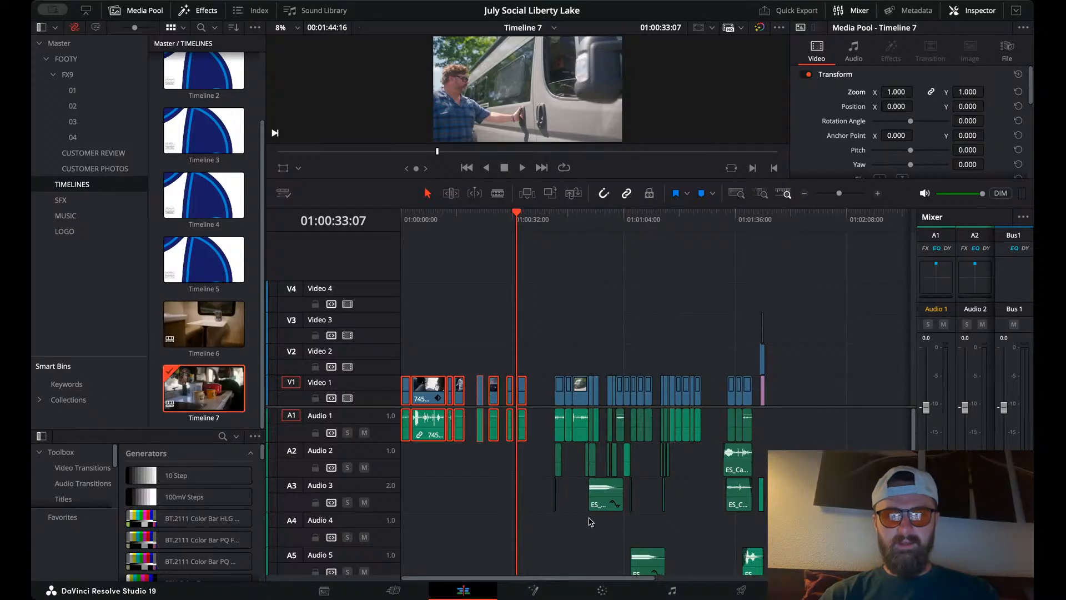
key("super+z")
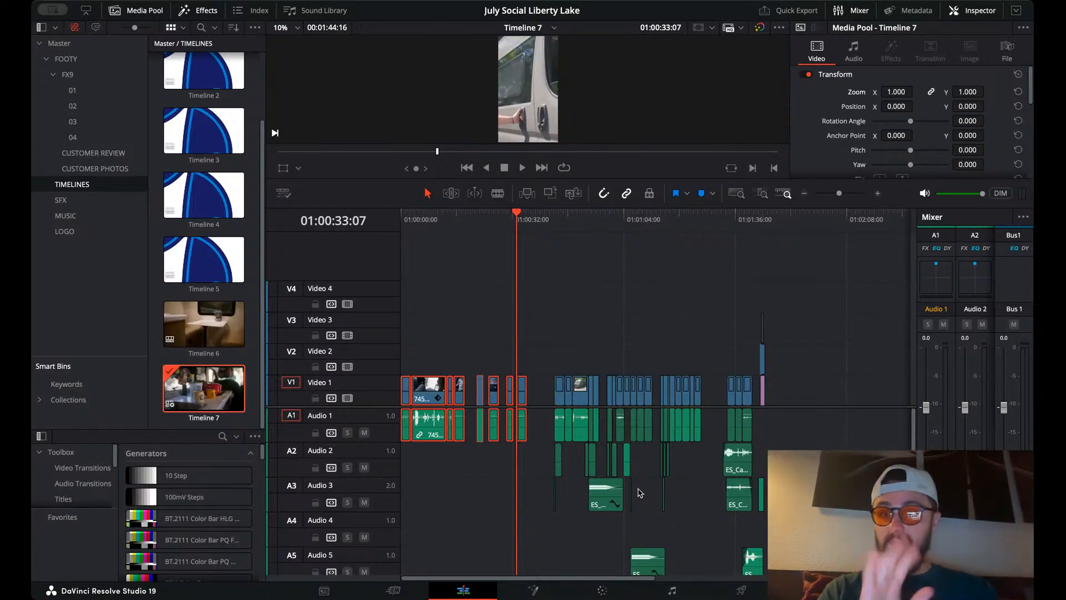
left_click(444, 294)
- Review the vertical framing of Timeline 7 at its start and across the clips between about 44 and 53 seconds
left_click_drag(489, 221, 314, 220)
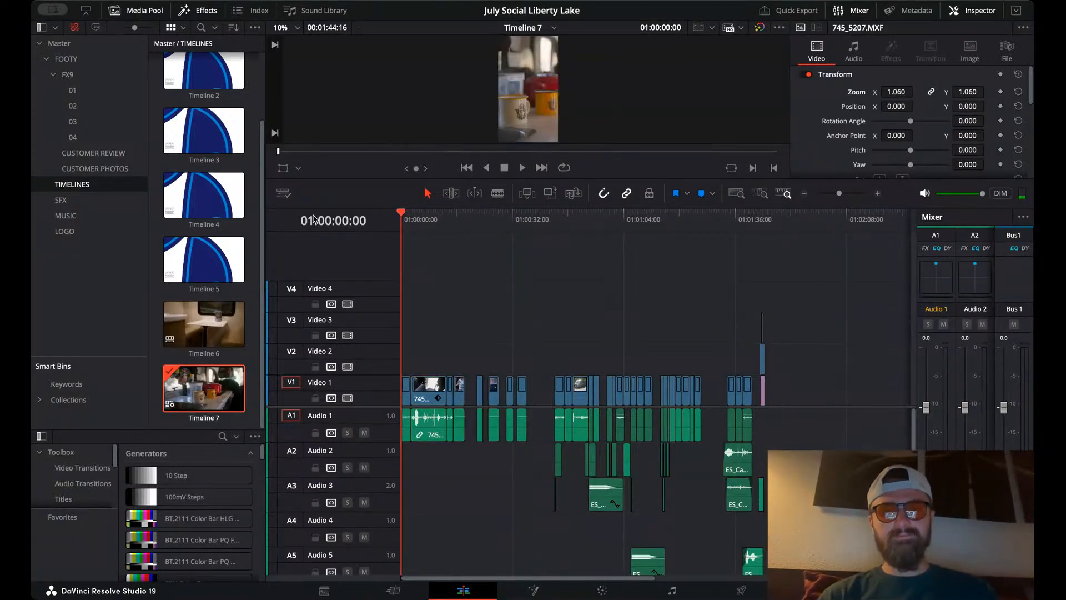
key("space")
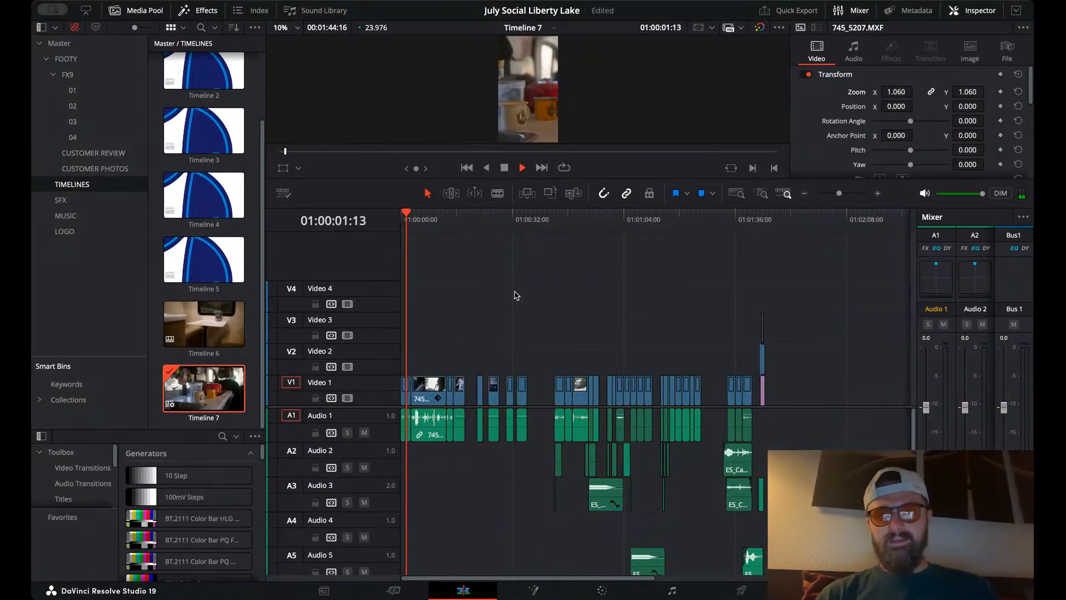
key("space")
left_click(557, 225)
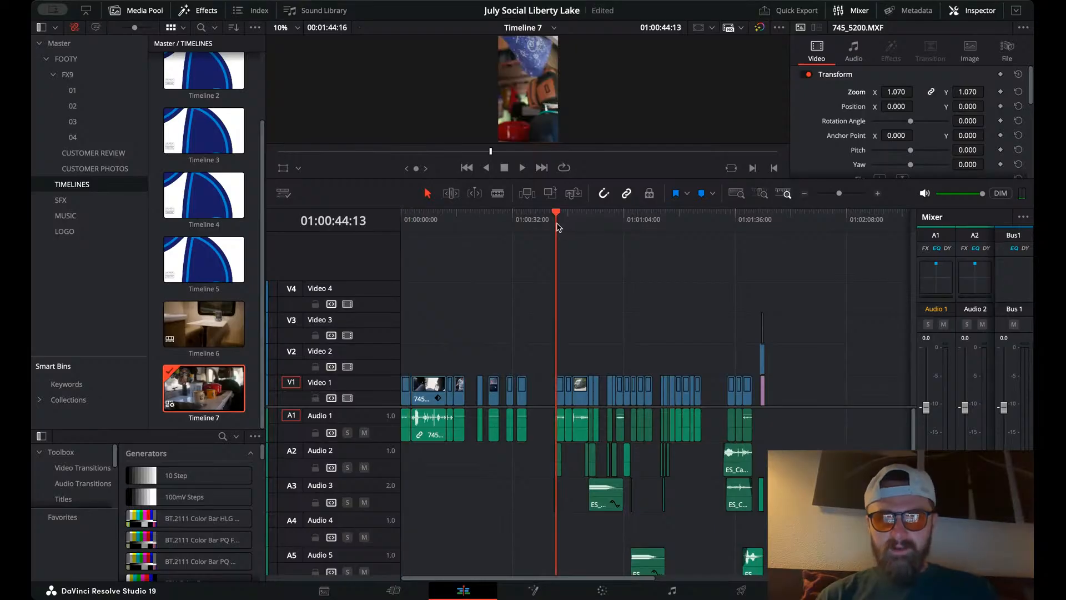
key("space")
left_click_drag(557, 225, 584, 225)
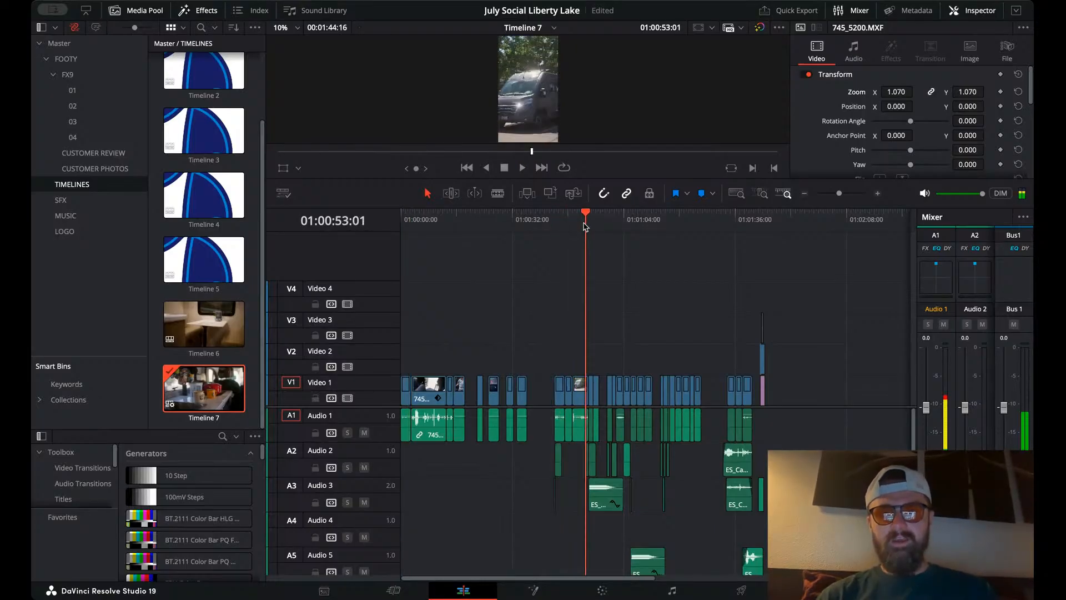
- Shift all clips in Timeline 7 about 17 seconds later as one group, and clear the selection
key("ctrl+a")
left_click_drag(522, 409, 578, 405)
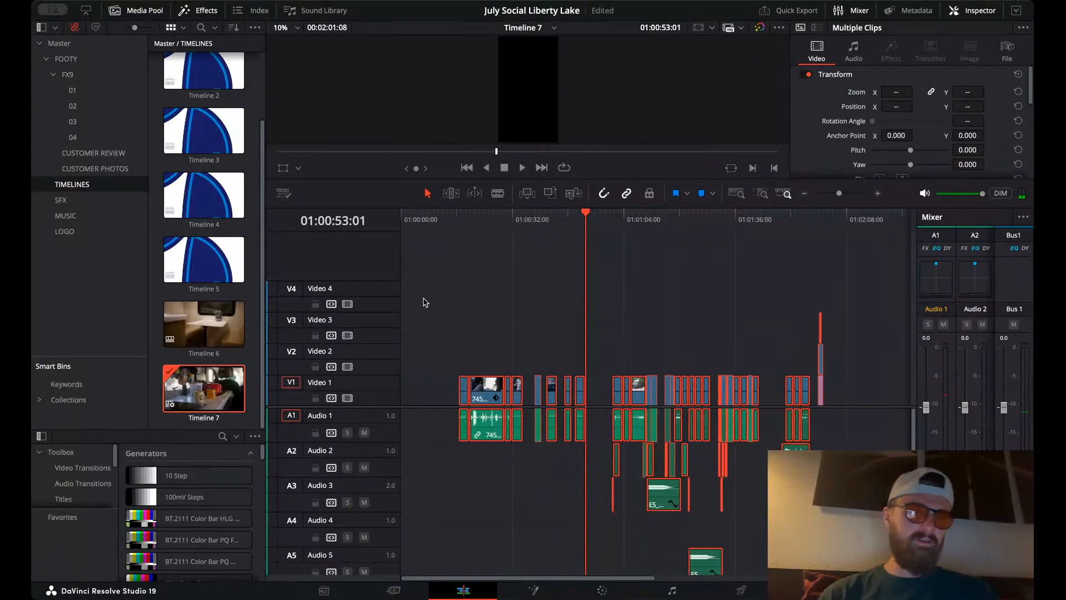
left_click(425, 302)
- Open Timeline 1 from the TIMELINES bin and scrub through its first section to examine the edit
scroll(198, 100, "up", 3)
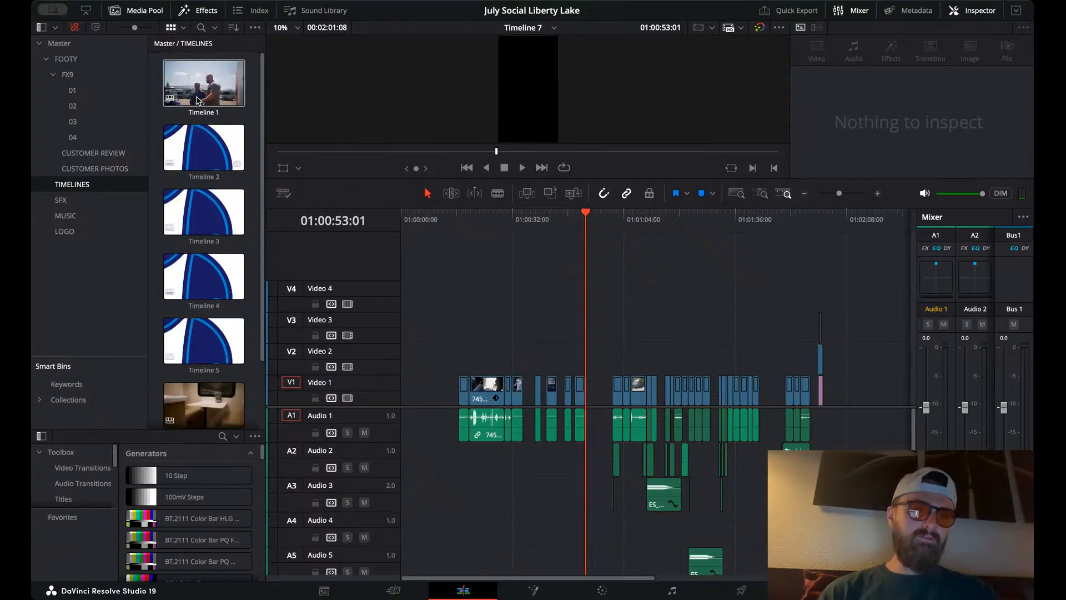
scroll(199, 100, "down", 2)
scroll(198, 100, "up", 2)
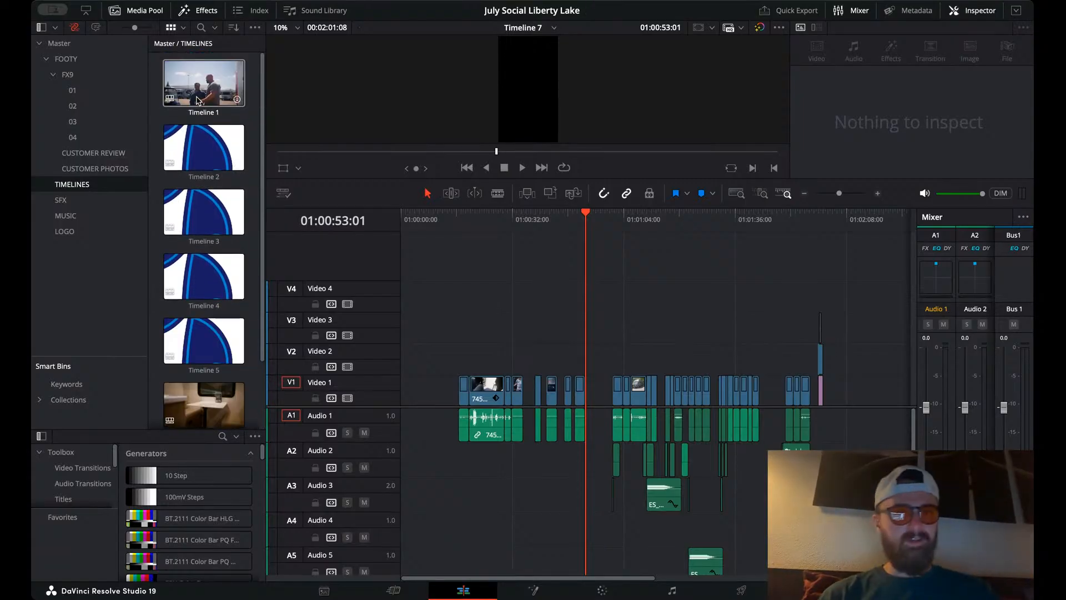
double_click(199, 100)
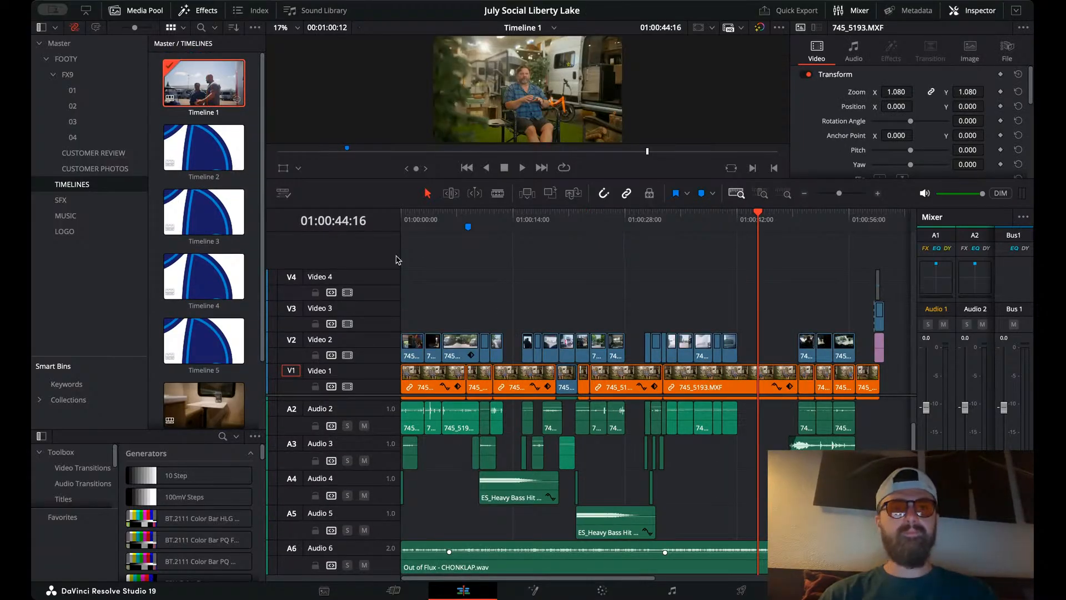
left_click_drag(435, 218, 534, 217)
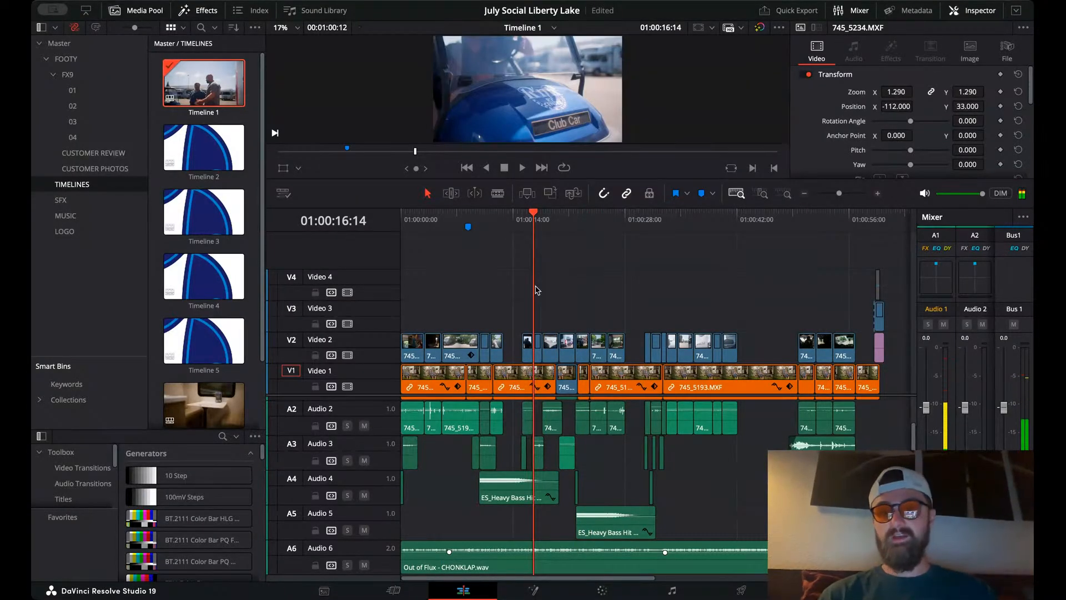
left_click_drag(535, 286, 507, 224)
- Open Timeline 2 and examine its full track layout and footage at several points
double_click(197, 137)
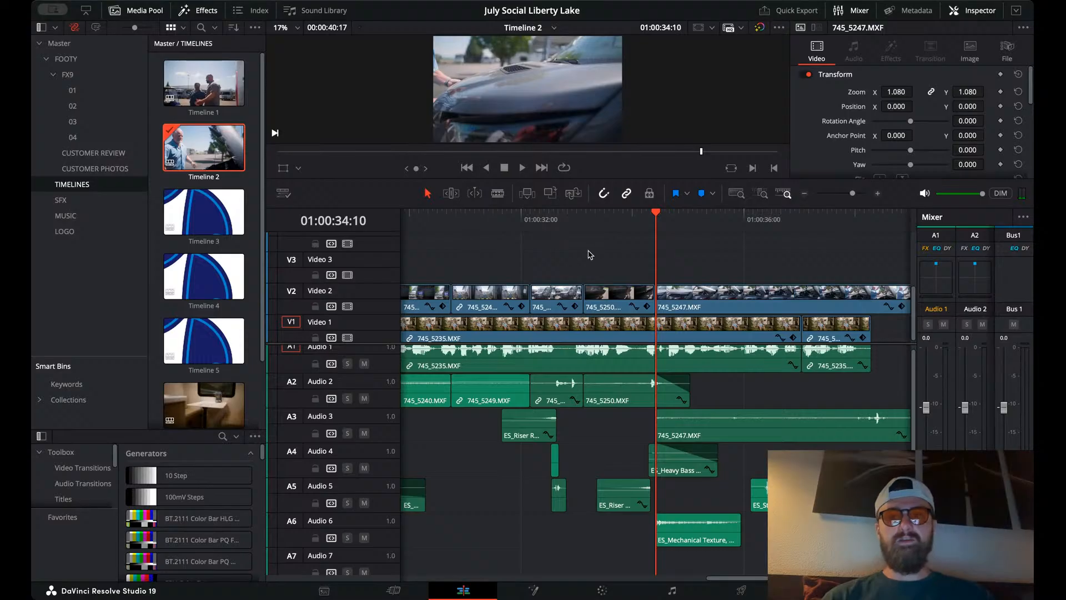
left_click(736, 193)
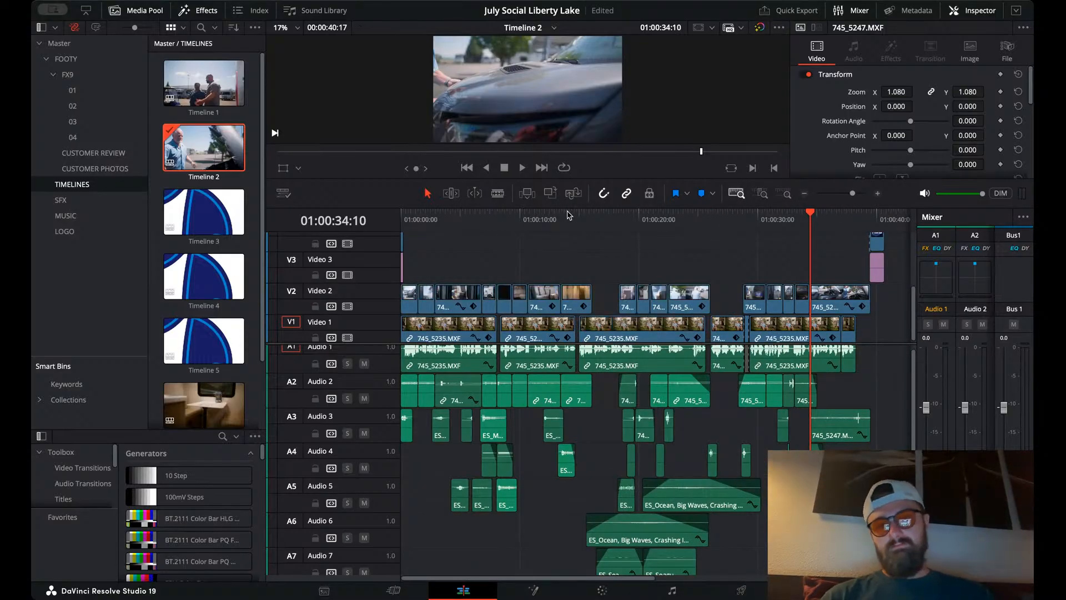
left_click(597, 216)
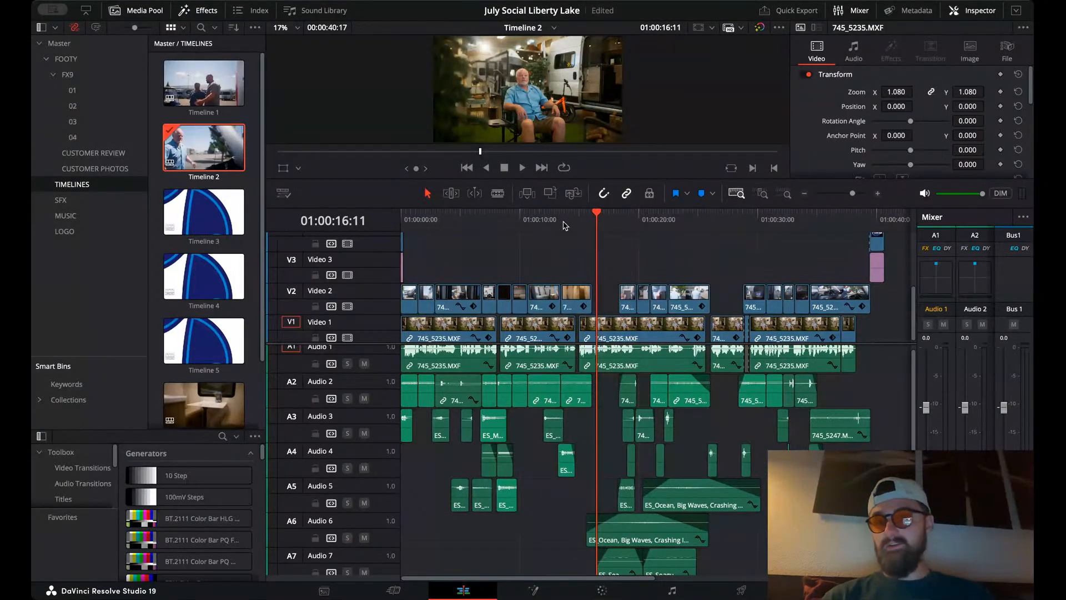
left_click(722, 216)
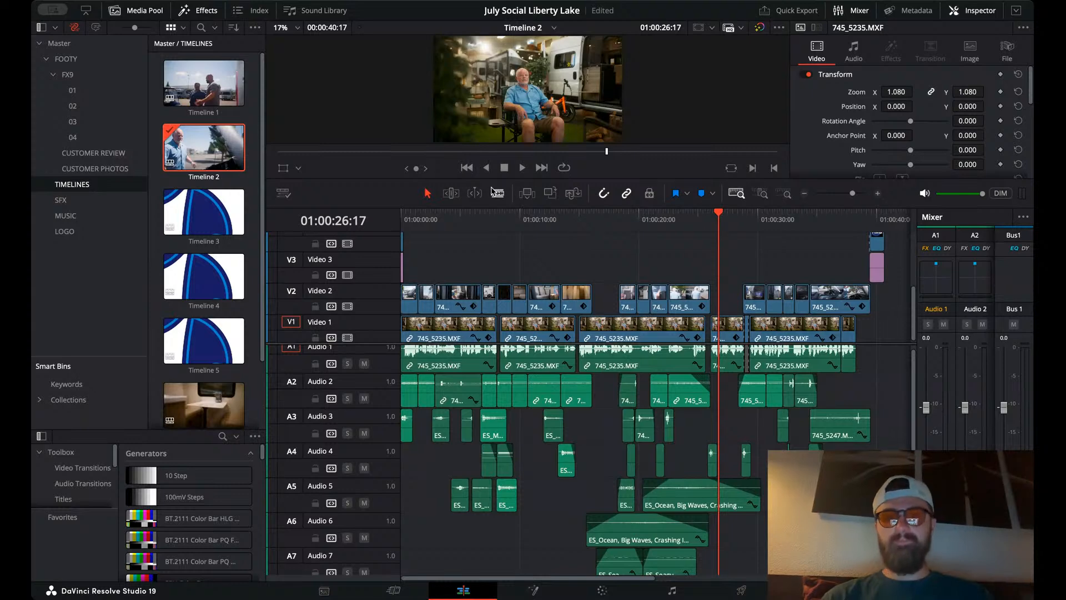
left_click(469, 214)
- Open Timeline 3 and Timeline 4 in turn and examine the clip arrangement and footage in each
left_click(185, 213)
double_click(185, 213)
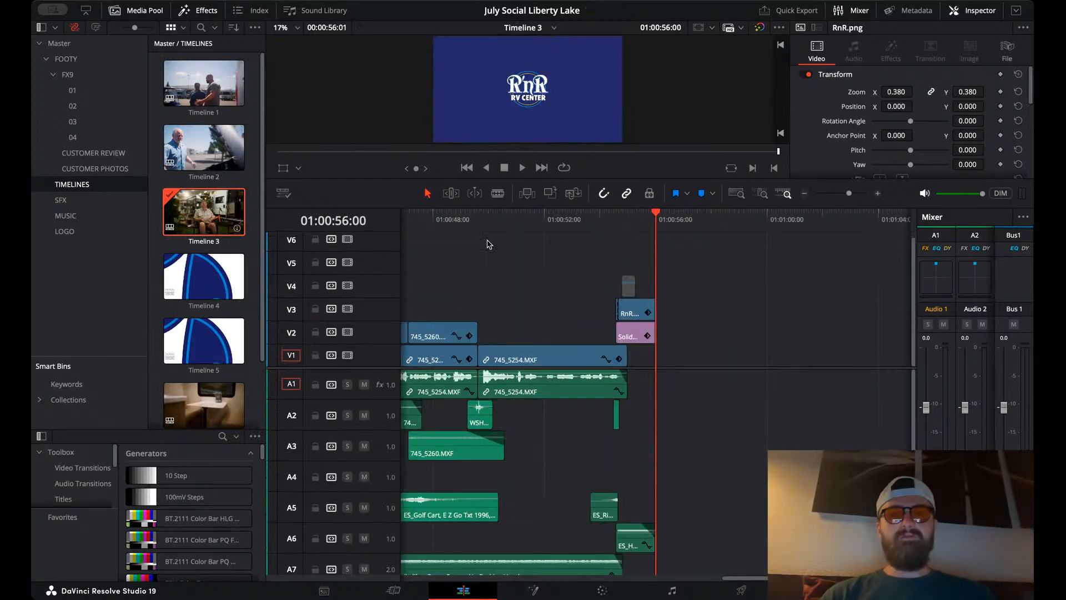
left_click(517, 217)
left_click(737, 194)
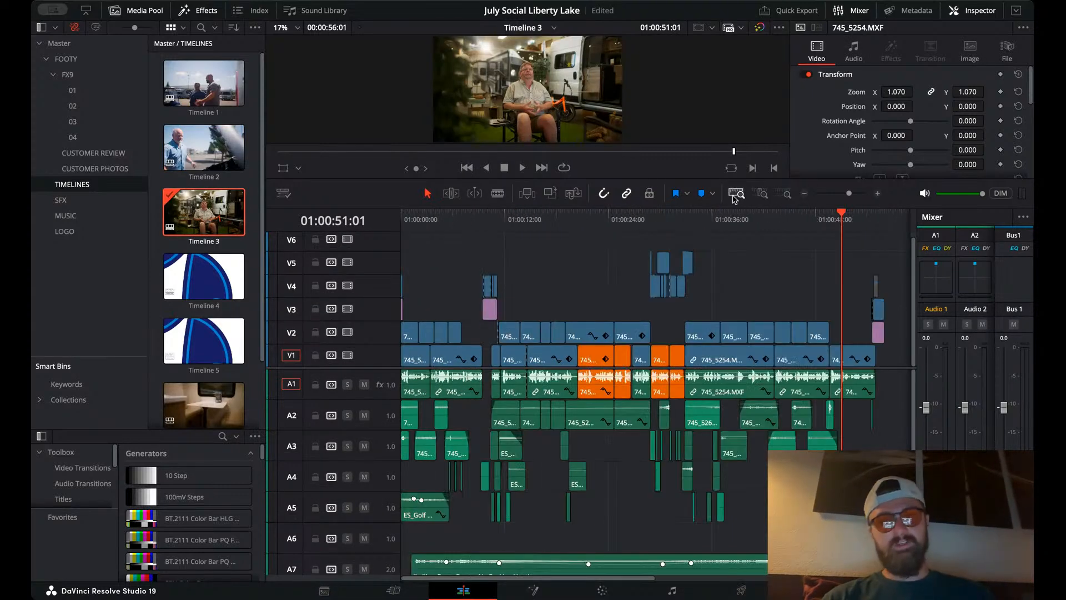
double_click(197, 267)
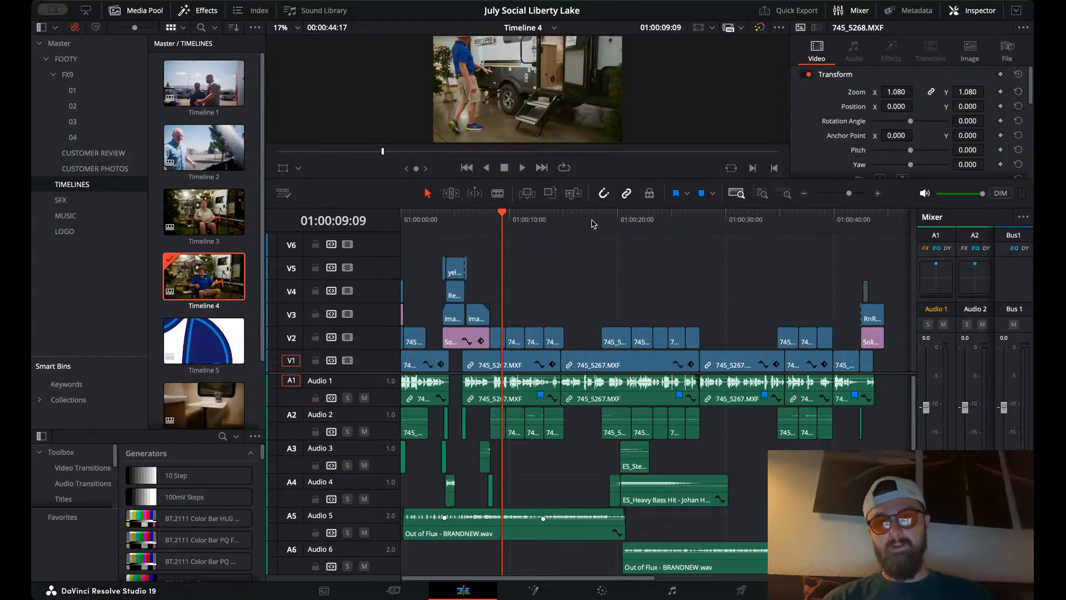
left_click(592, 220)
- Open Timeline 5 and examine its footage at several points up to about 27 seconds
scroll(206, 323, "down", 2)
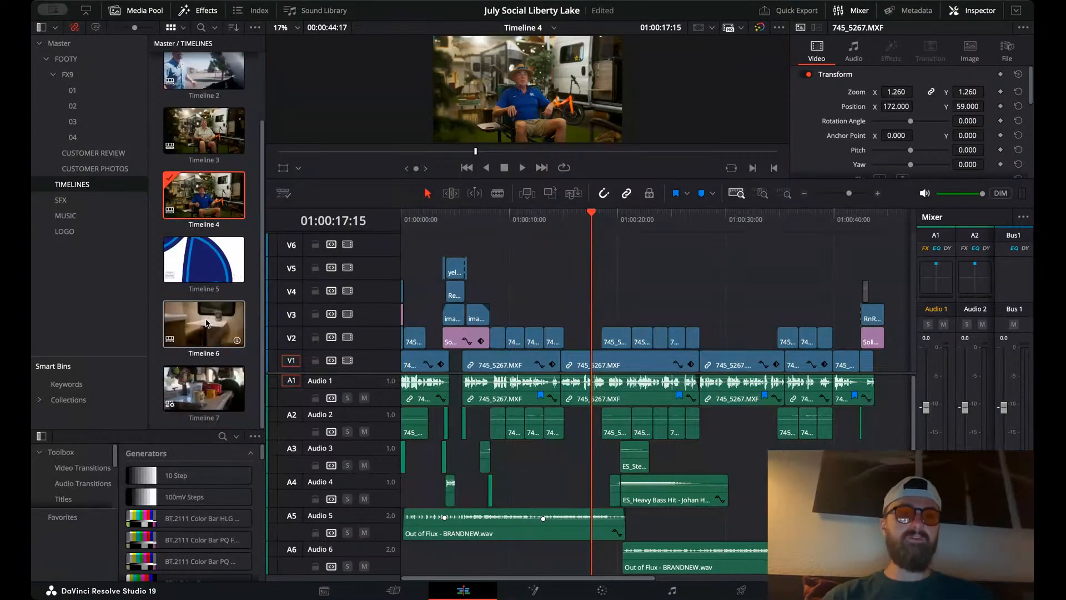
double_click(203, 262)
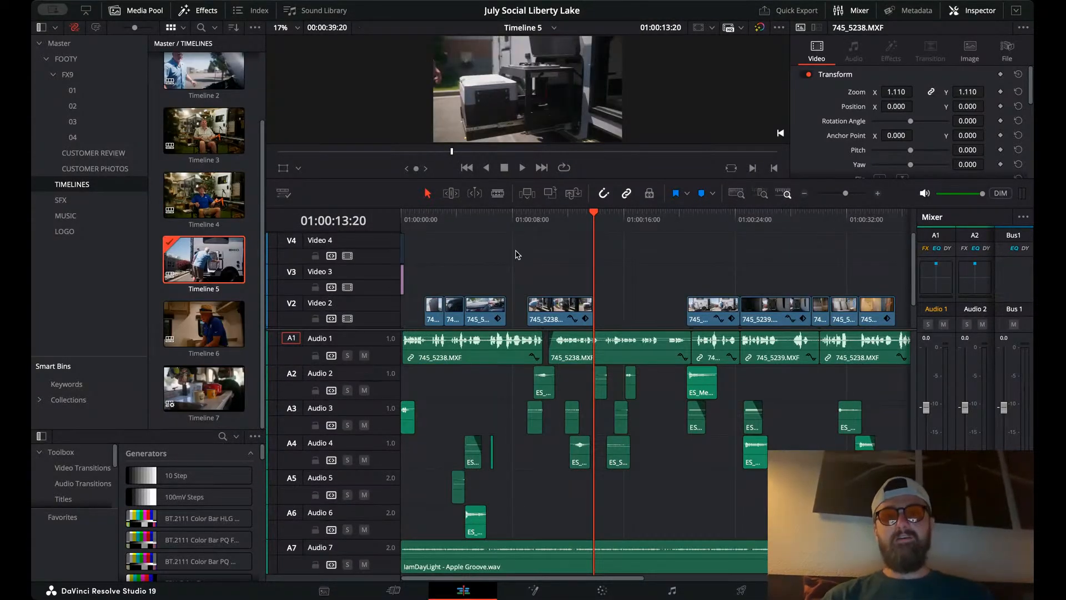
left_click(549, 222)
left_click(731, 221)
left_click(781, 216)
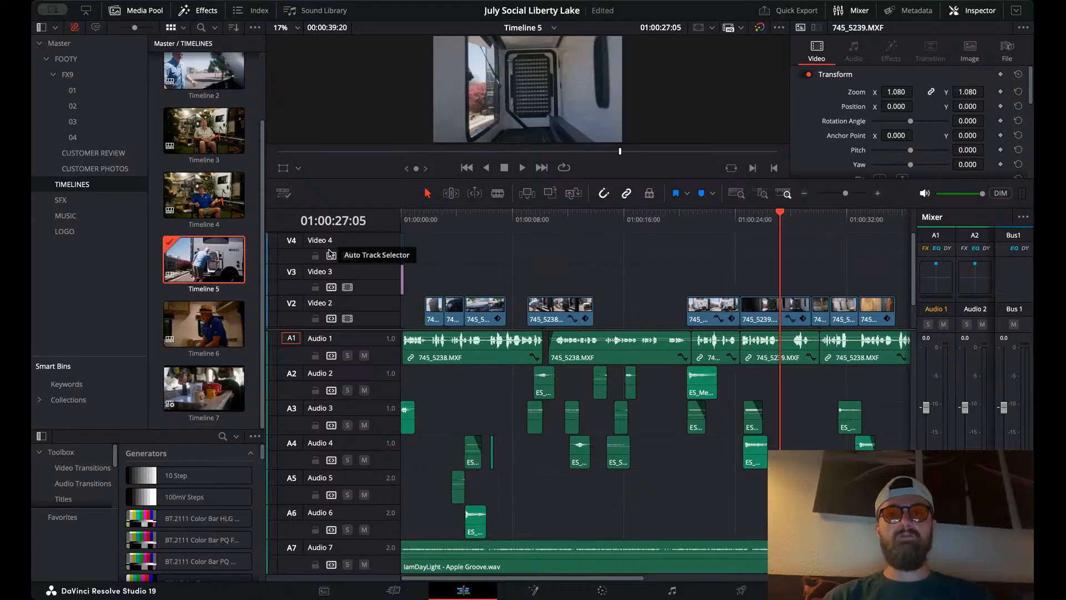
- Open Timeline 6, examine its full edit and footage, and return the playhead to the start
left_click(192, 310)
double_click(193, 310)
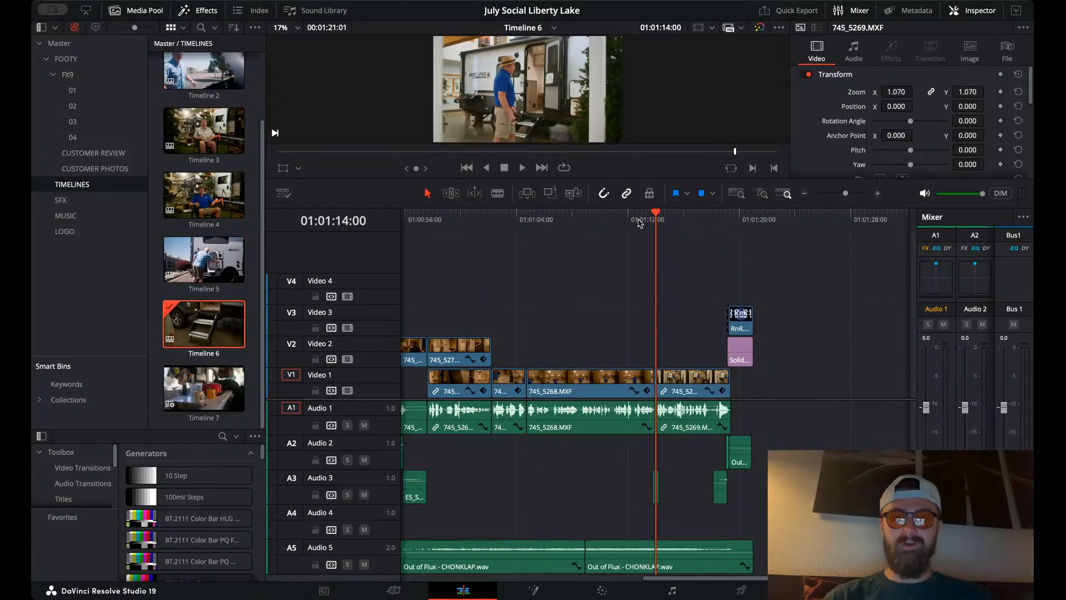
left_click(736, 193)
left_click(540, 216)
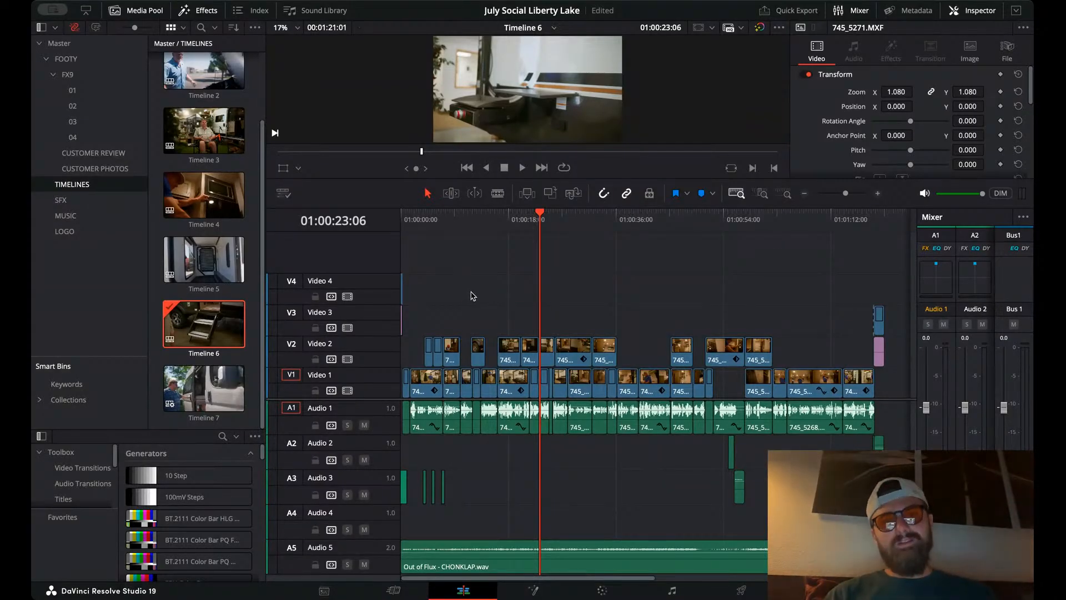
left_click_drag(523, 213, 322, 211)
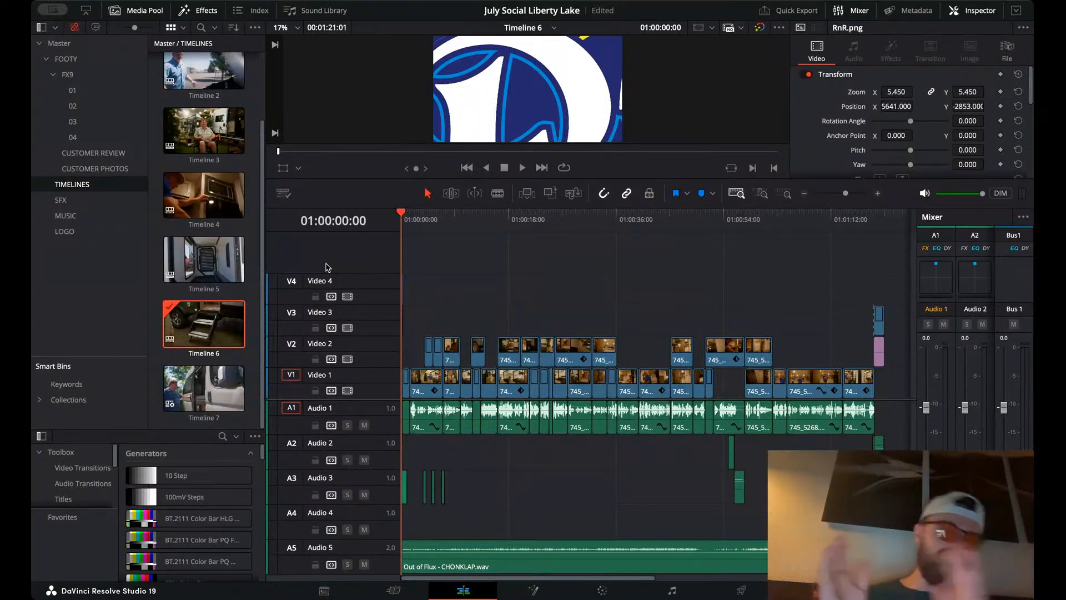
- Switch back to Timeline 7 and place the playhead at about 25 seconds
double_click(204, 388)
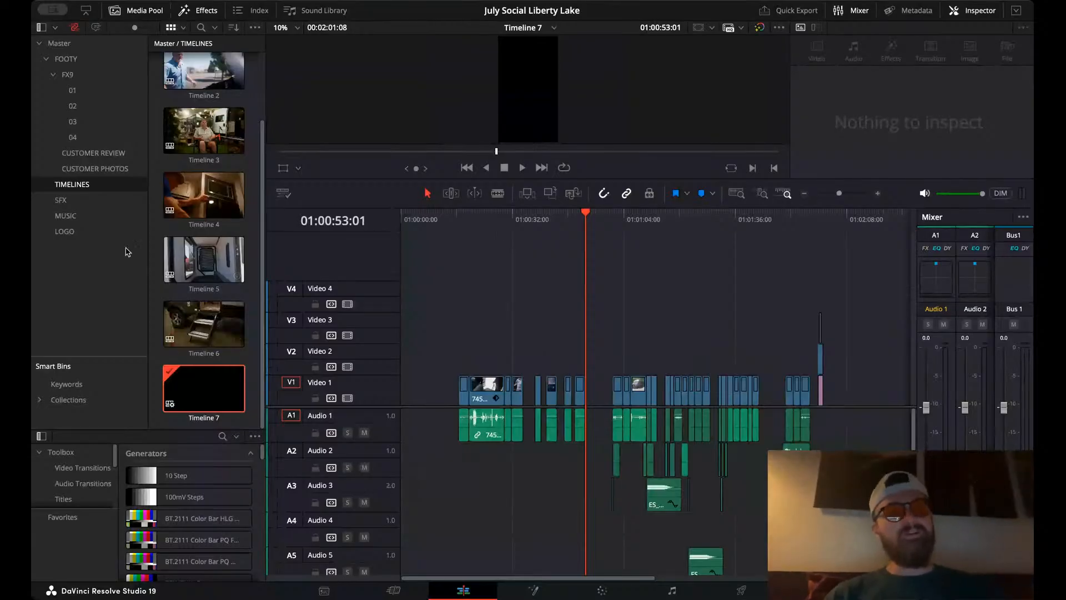
scroll(173, 72, "up", 1)
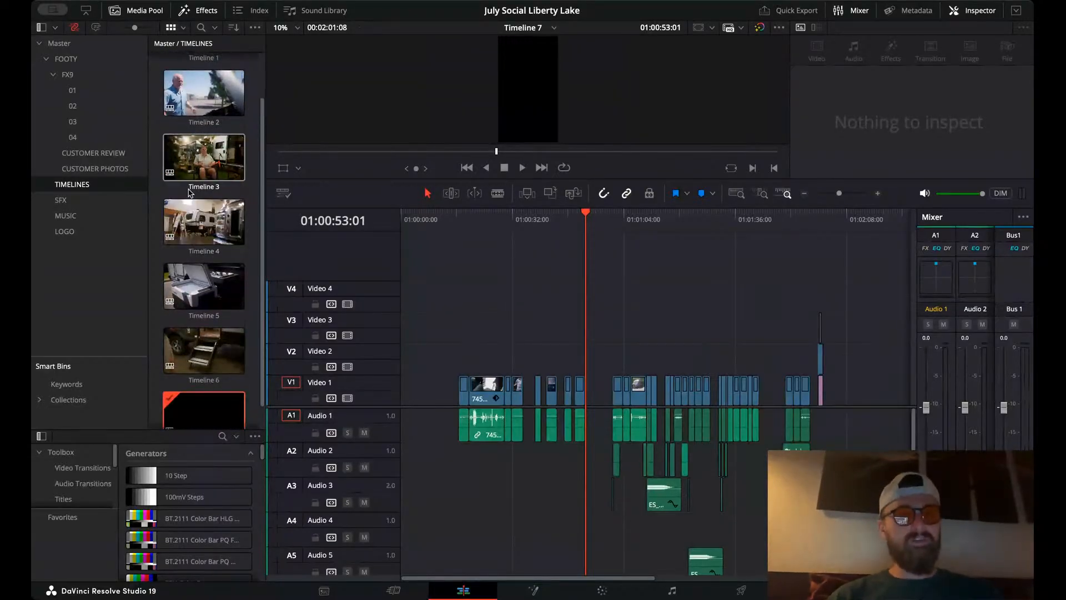
scroll(204, 344, "down", 1)
left_click(489, 233)
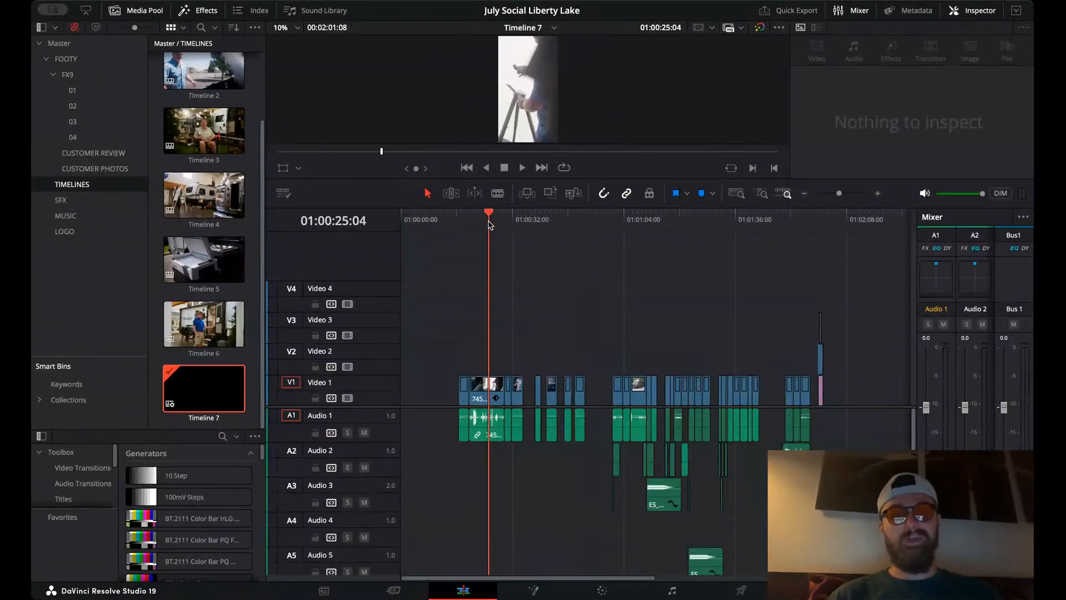
- Reset the zoom and position of all the Video 1 camera clips, leaving the clips on Video 2 and above untouched
left_click_drag(479, 215, 752, 221)
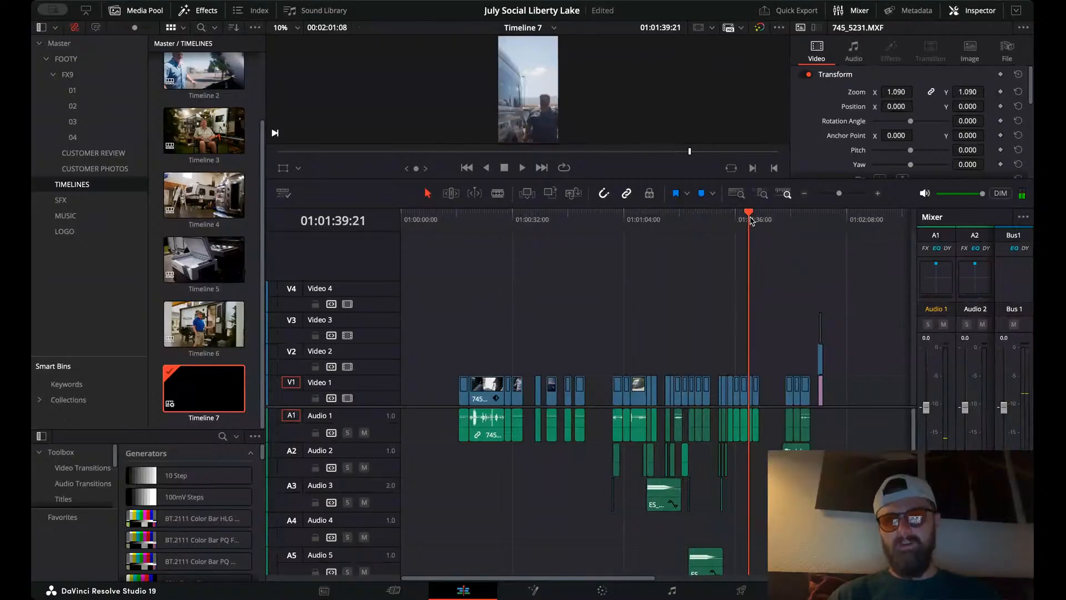
left_click_drag(437, 300, 809, 390)
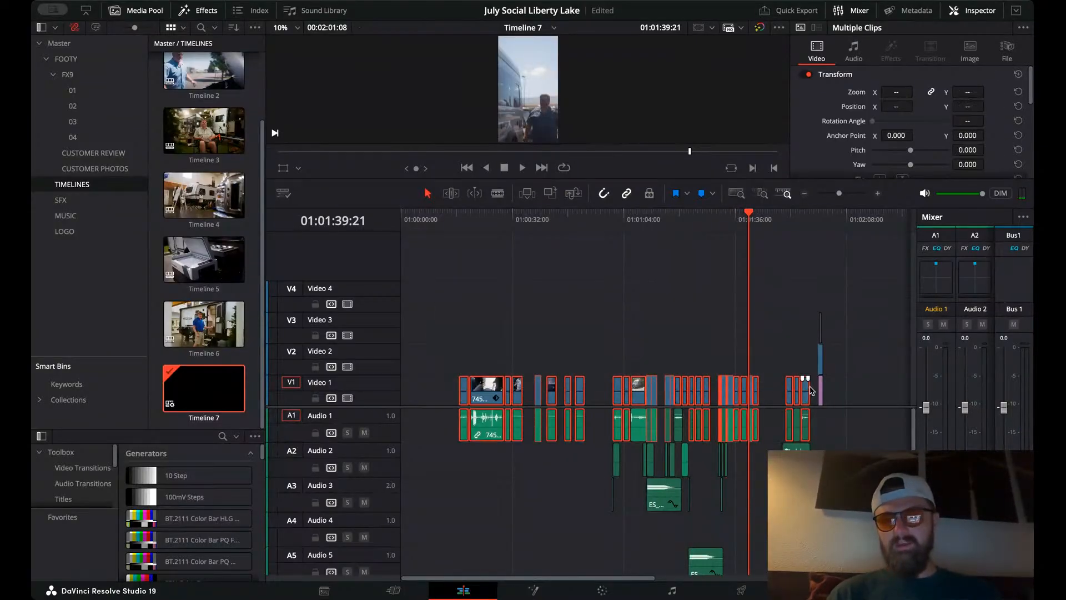
left_click(1018, 92)
left_click(1018, 106)
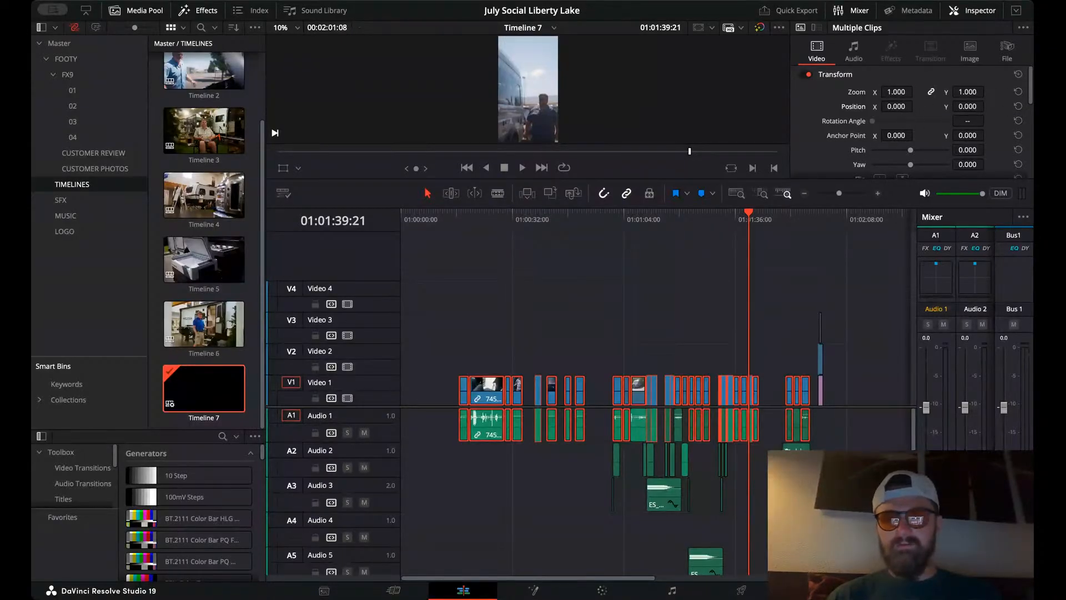
left_click(482, 222)
left_click(565, 297)
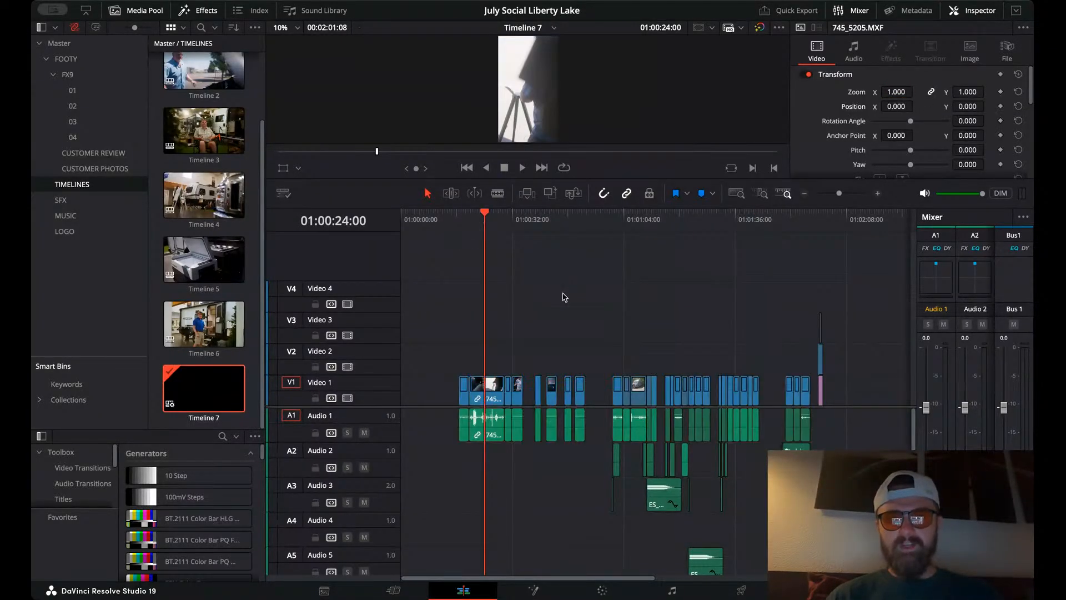
- Move the short clip 745_5219.MXF at about 38 seconds, with its audio, to the very start of the timeline
left_click(487, 391)
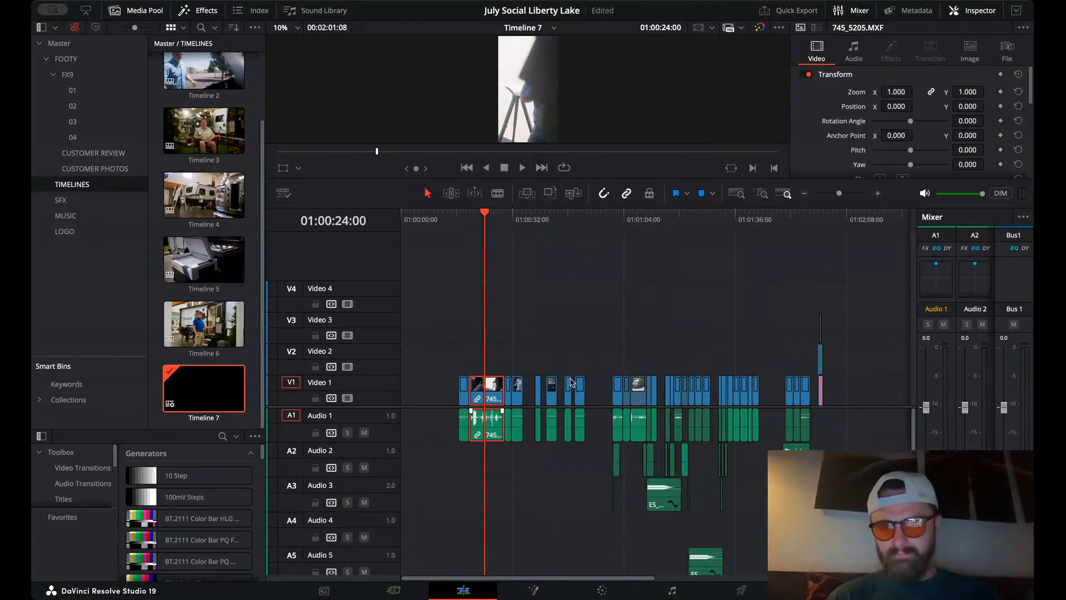
left_click(524, 219)
key("Down")
key("Down")
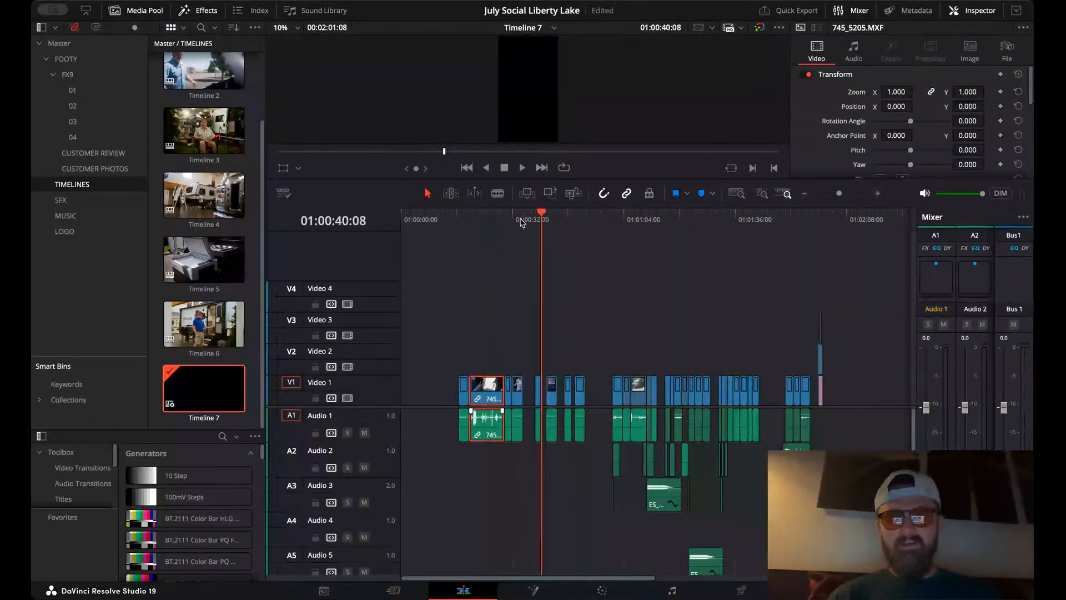
key("Up")
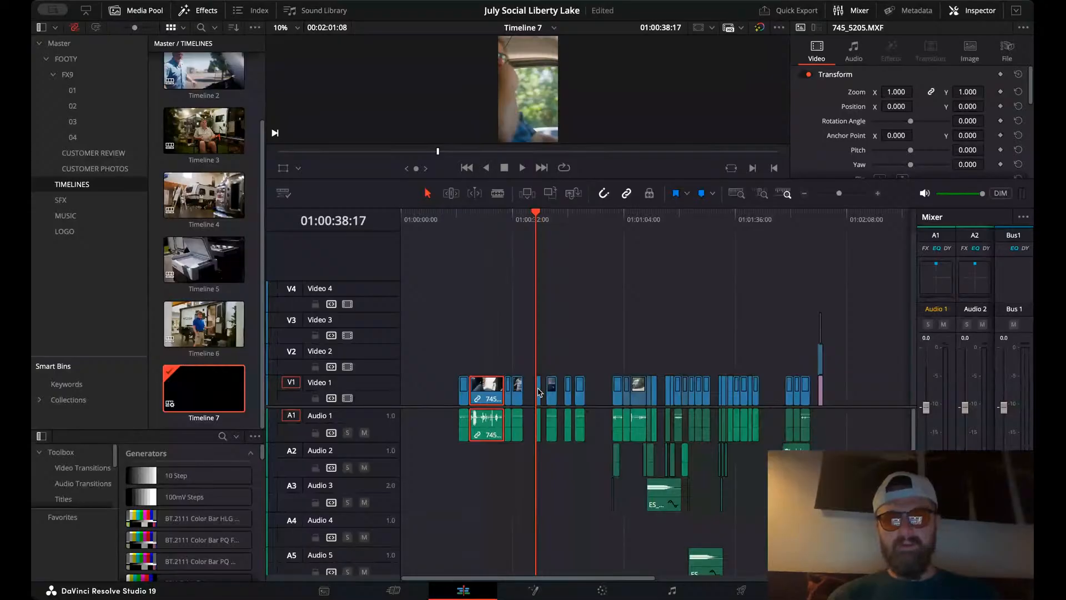
left_click_drag(539, 389, 404, 392)
- Step through the edit points and move clip 745_5221.MXF from about 41 seconds to directly after the opening clip
left_click(469, 219)
key("Up")
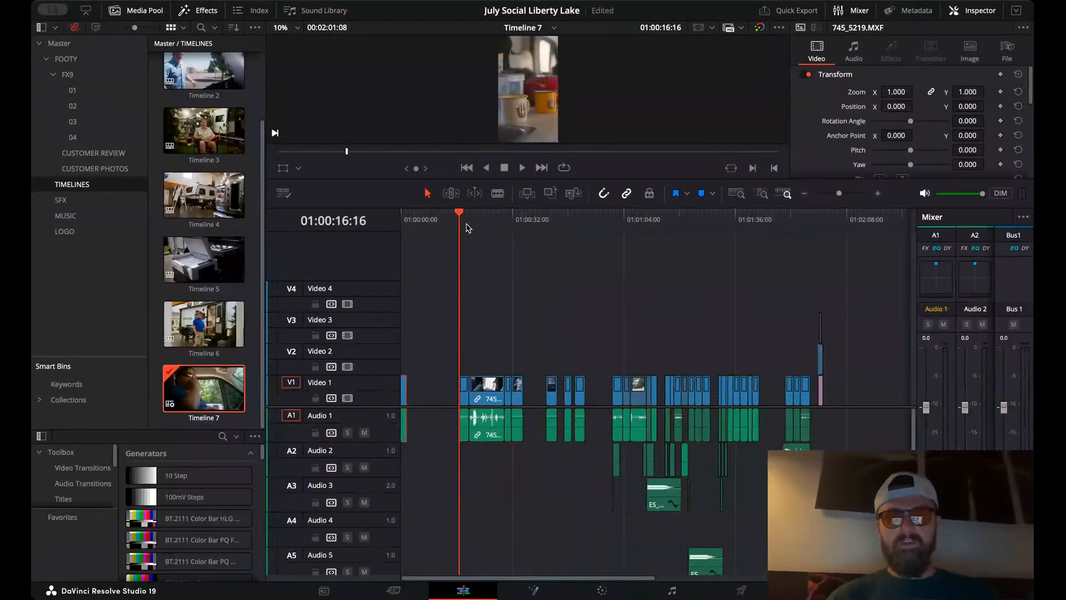
key("Down")
key("Down")
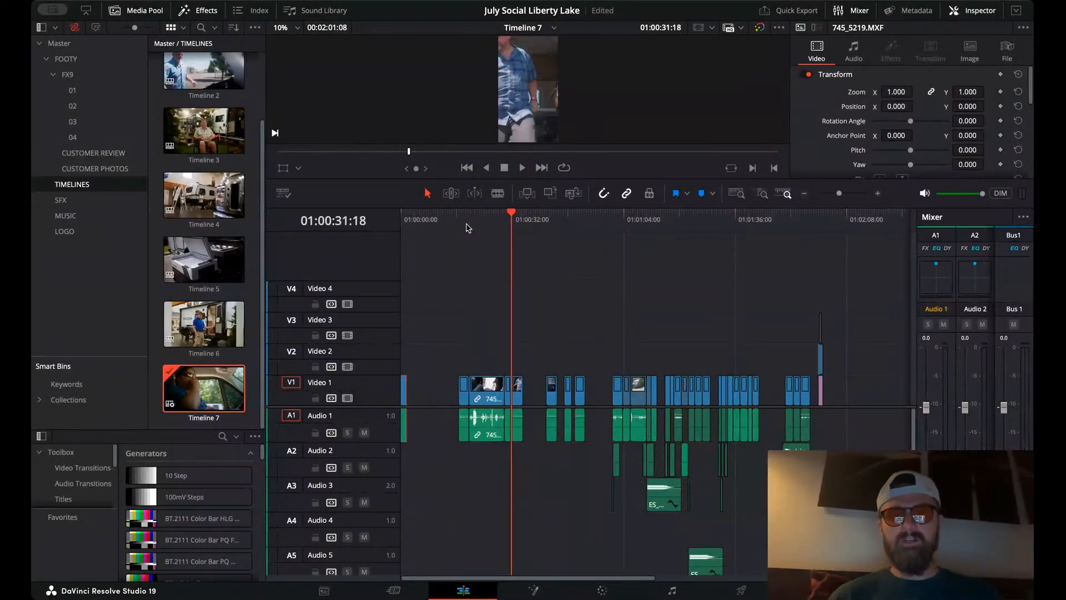
key("Down")
key("Down")
key("Down")
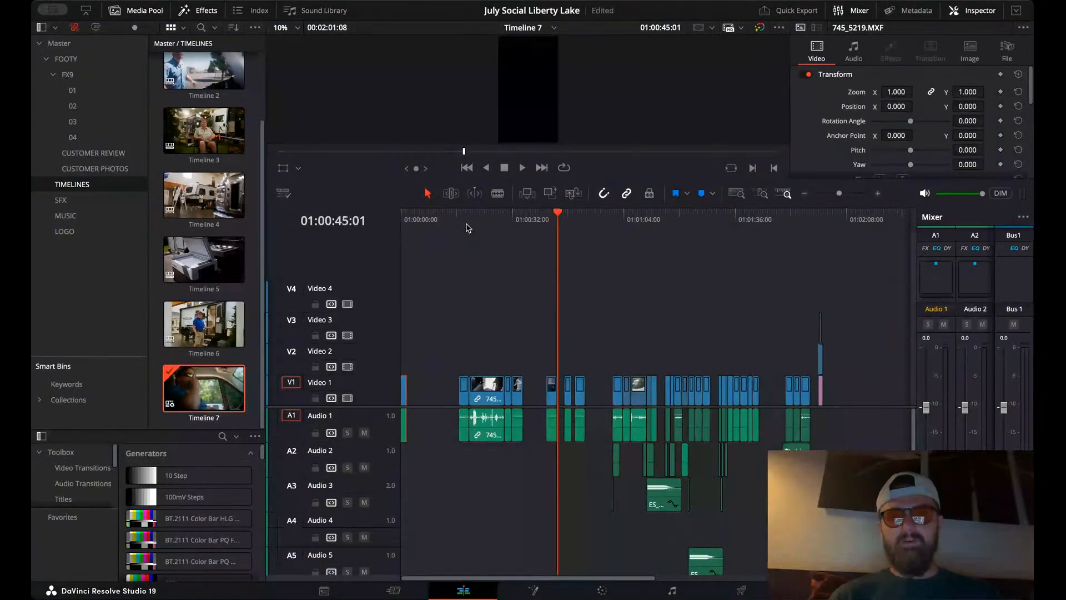
key("Down")
key("Up")
key("Up")
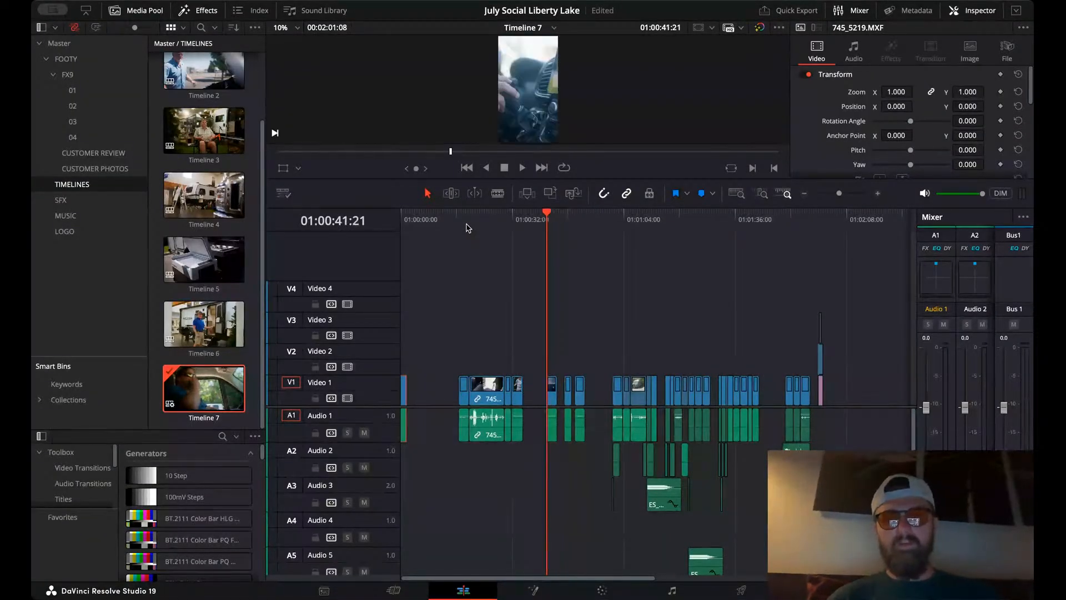
left_click_drag(552, 401, 420, 398)
- Check the next clips and move clip 745_5222.MXF from about 47 seconds to just before the clip group at 16 seconds
key("Down")
key("Down")
key("Down")
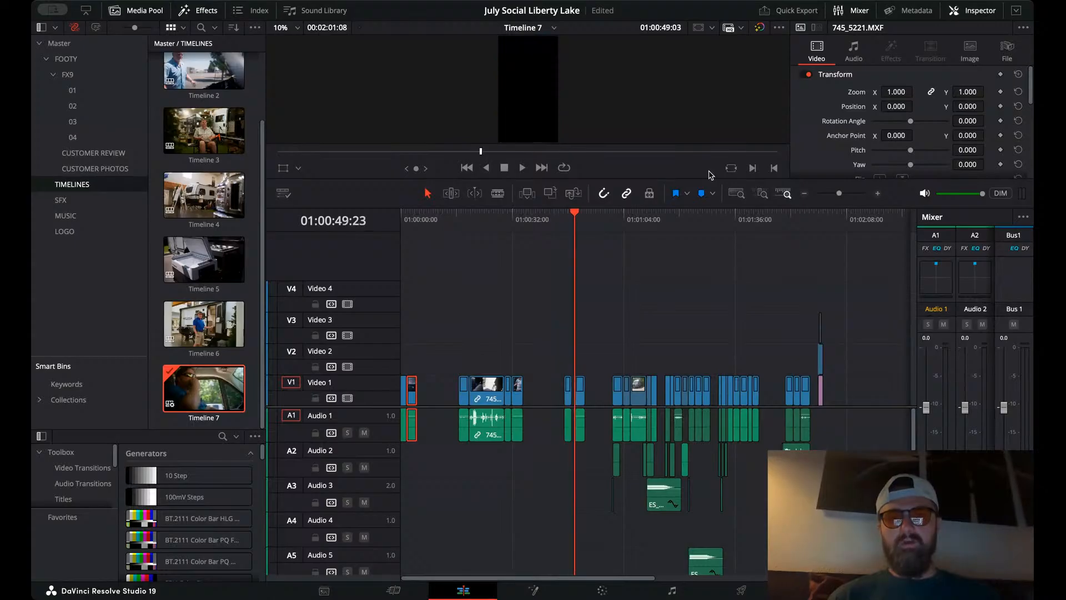
key("Up")
key("Up")
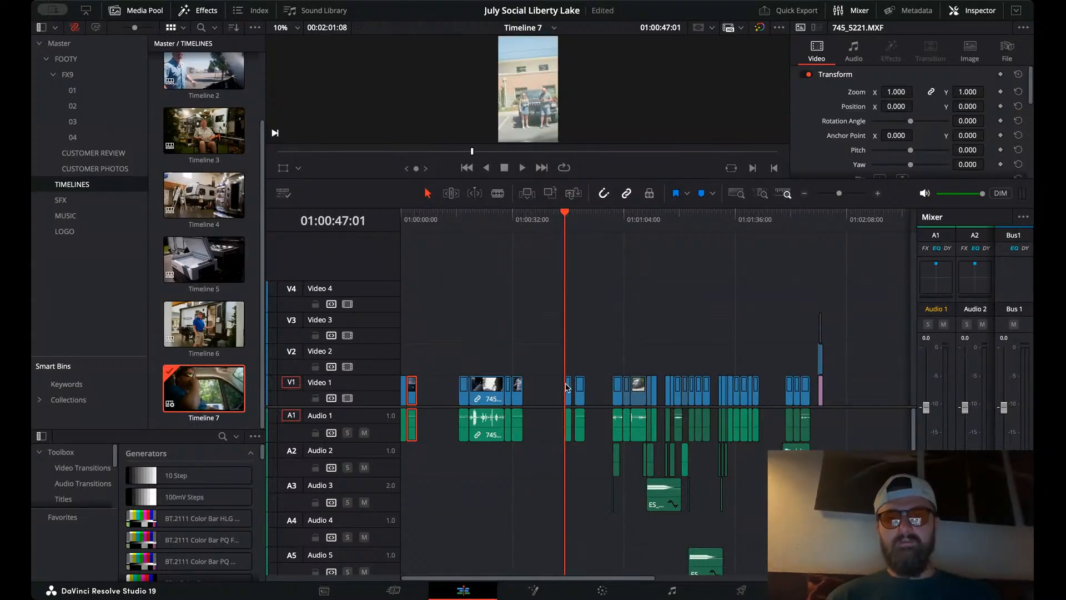
left_click_drag(566, 387, 454, 389)
- Examine the footage at about 50 seconds and play through the clips between about 01:01:03 and 01:01:18
left_click(574, 215)
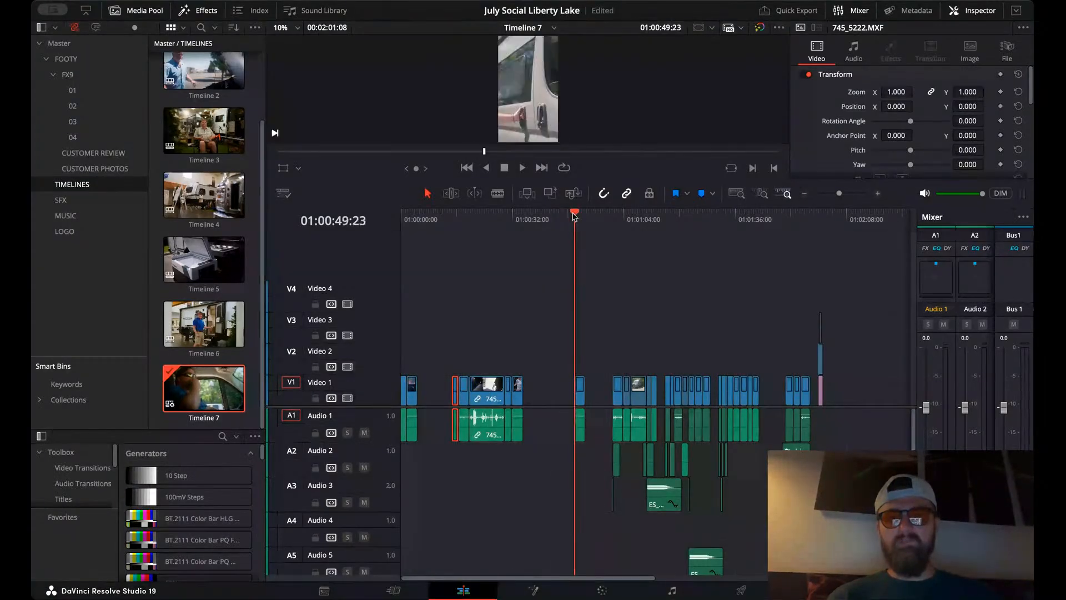
left_click(621, 217)
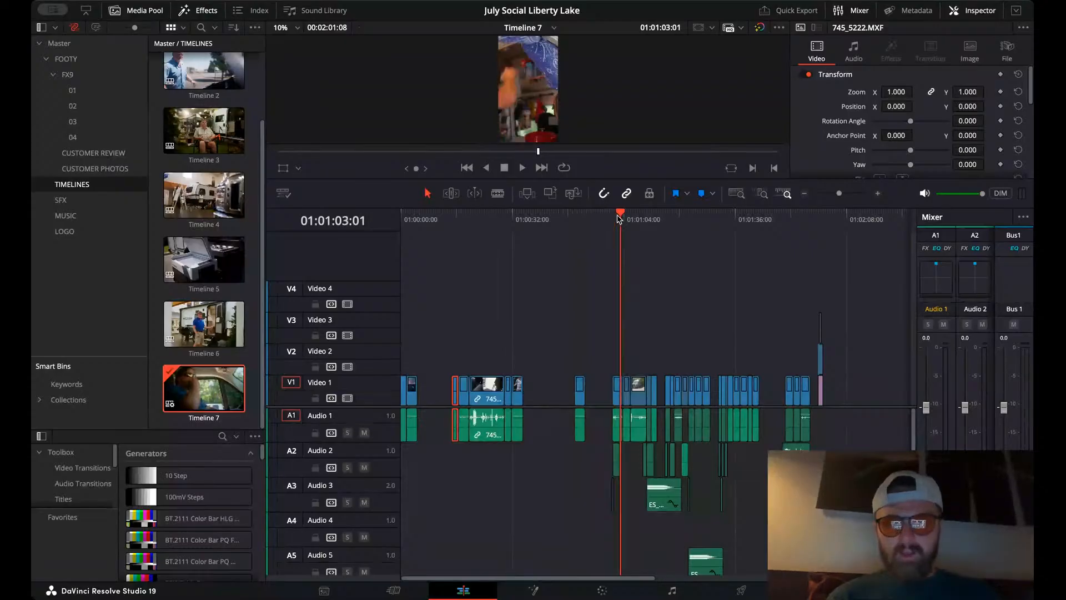
key("space")
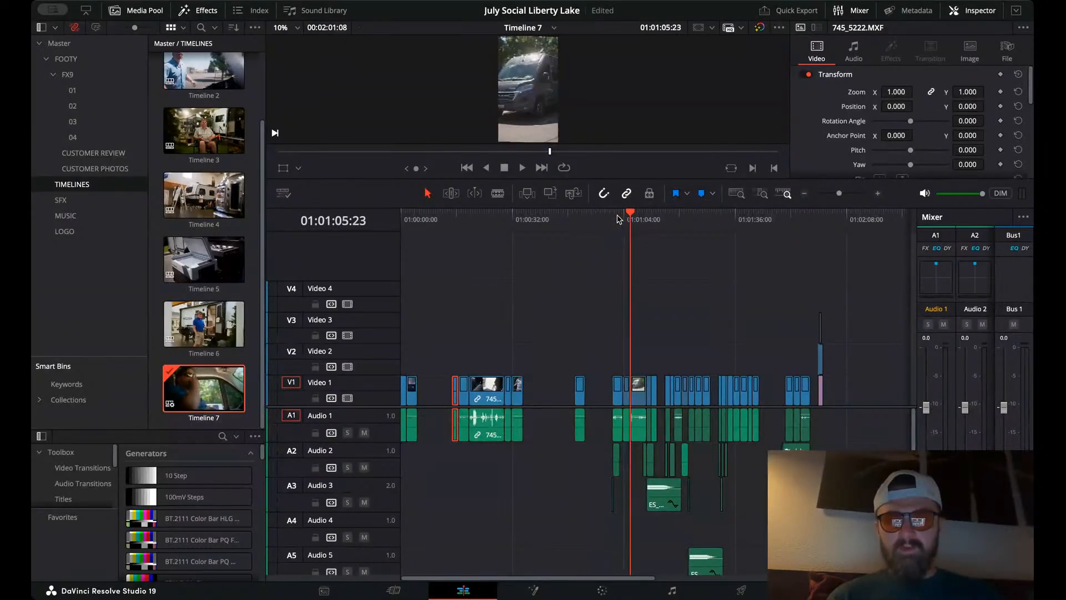
key("j")
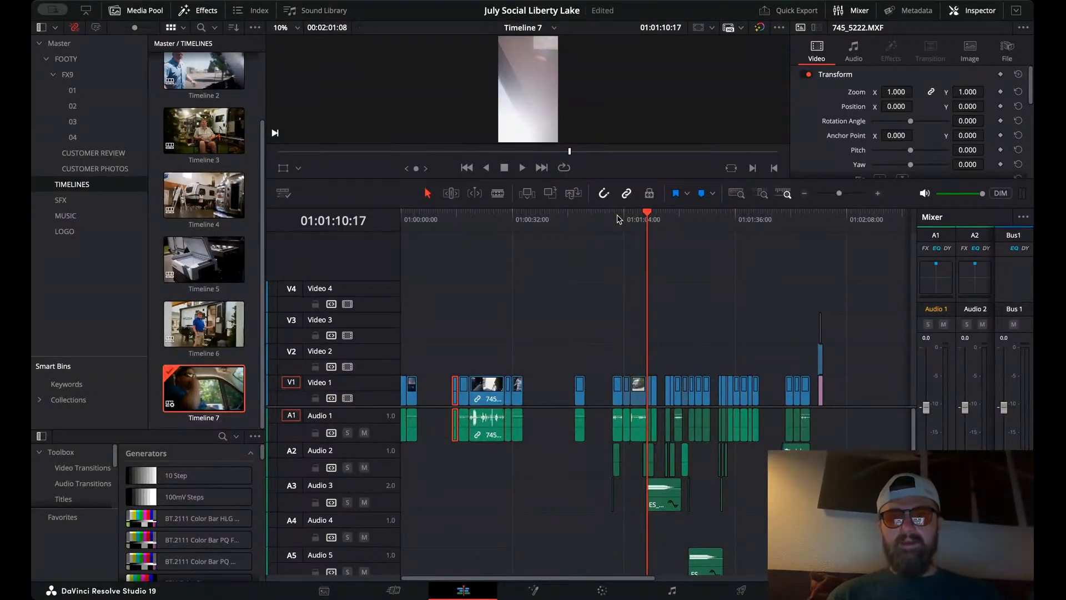
key("l")
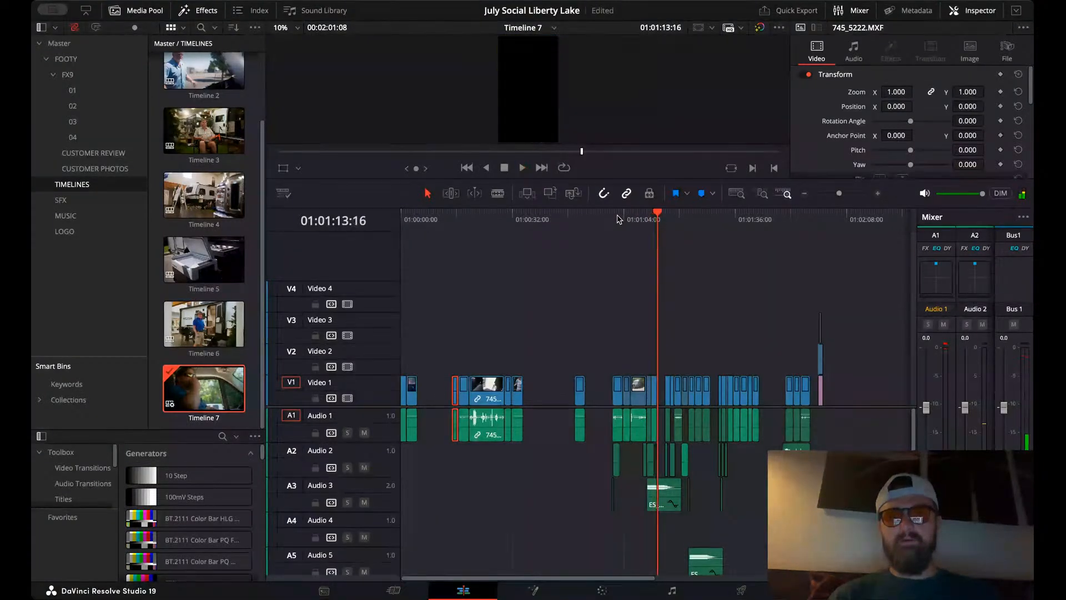
key("j")
key("j")
key("j")
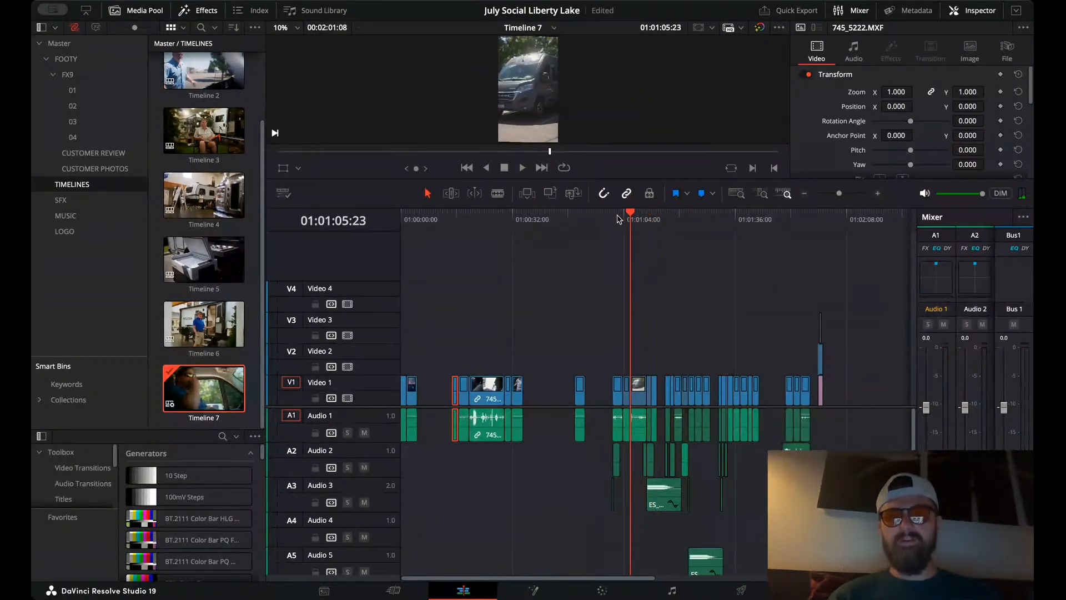
key("l")
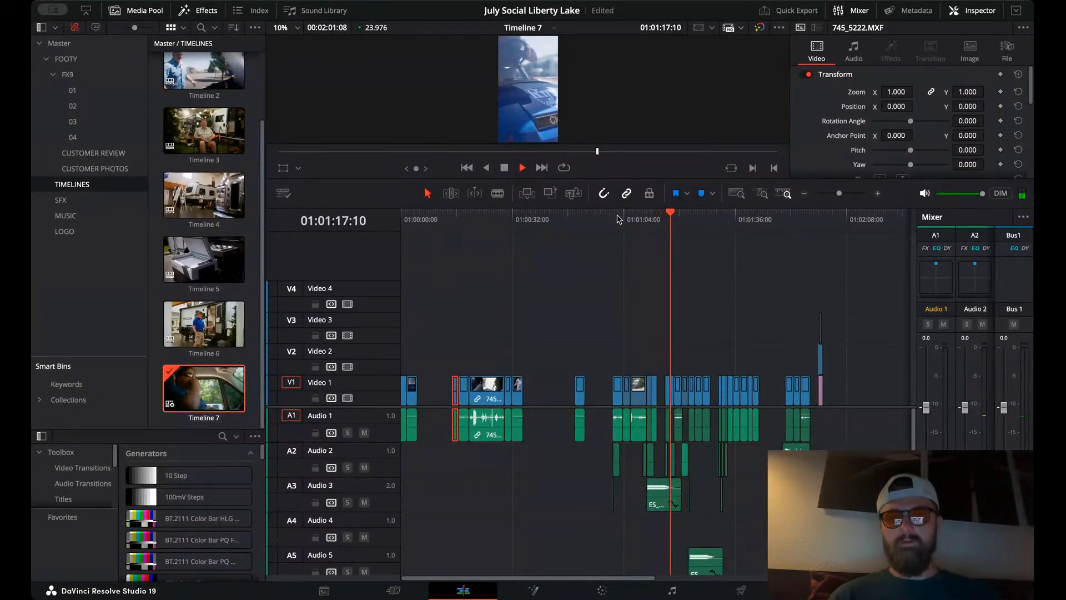
key("space")
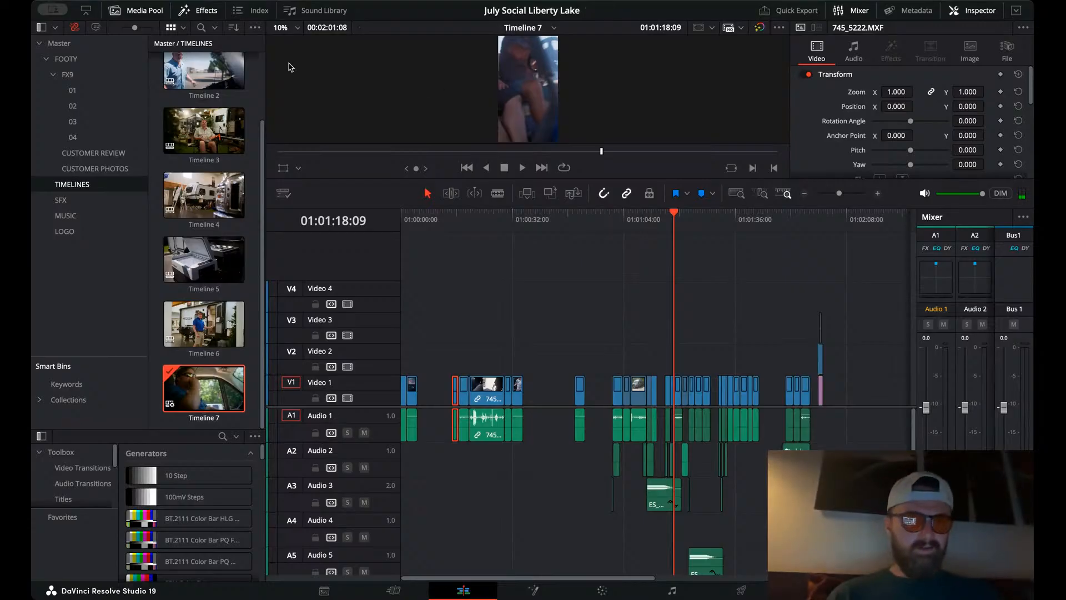
- Open Timeline 4 and play its opening from the start through the logo and star-review graphics to about 8 seconds
left_click(206, 204)
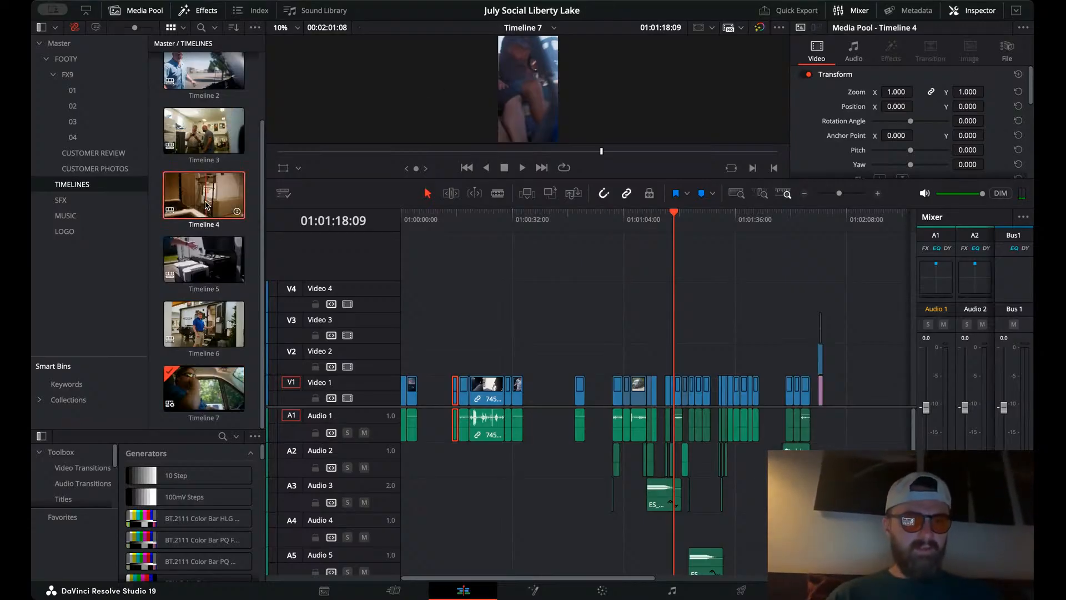
double_click(206, 204)
left_click_drag(590, 214, 389, 221)
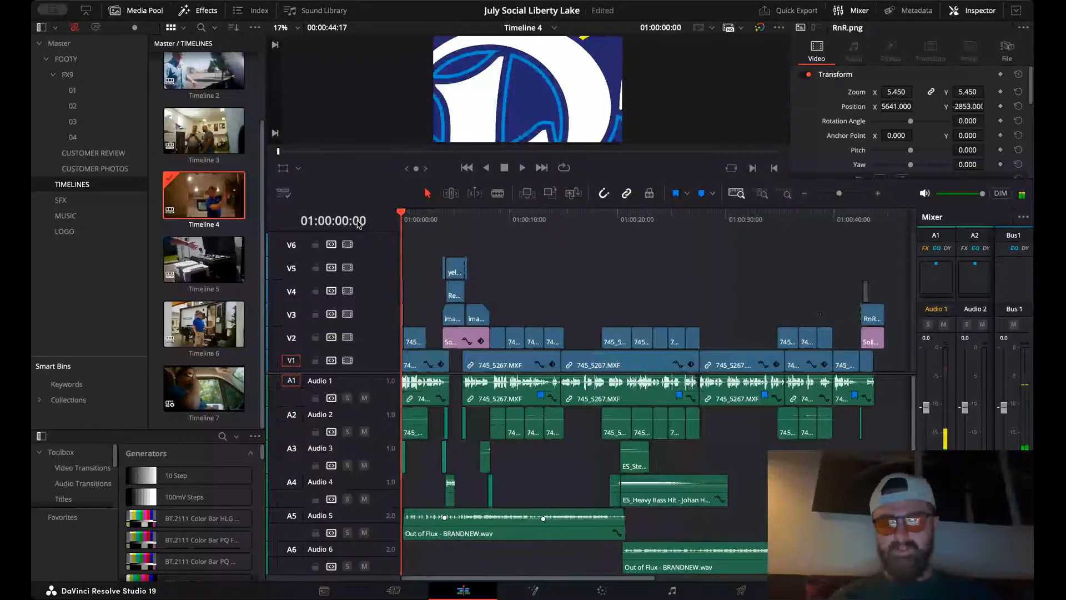
key("space")
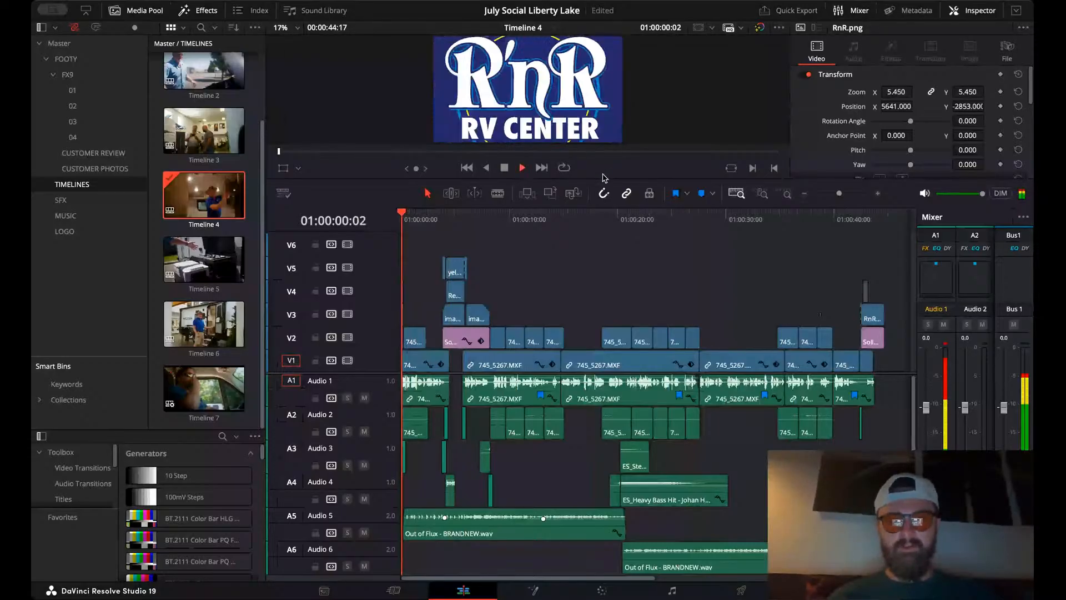
left_click(879, 193)
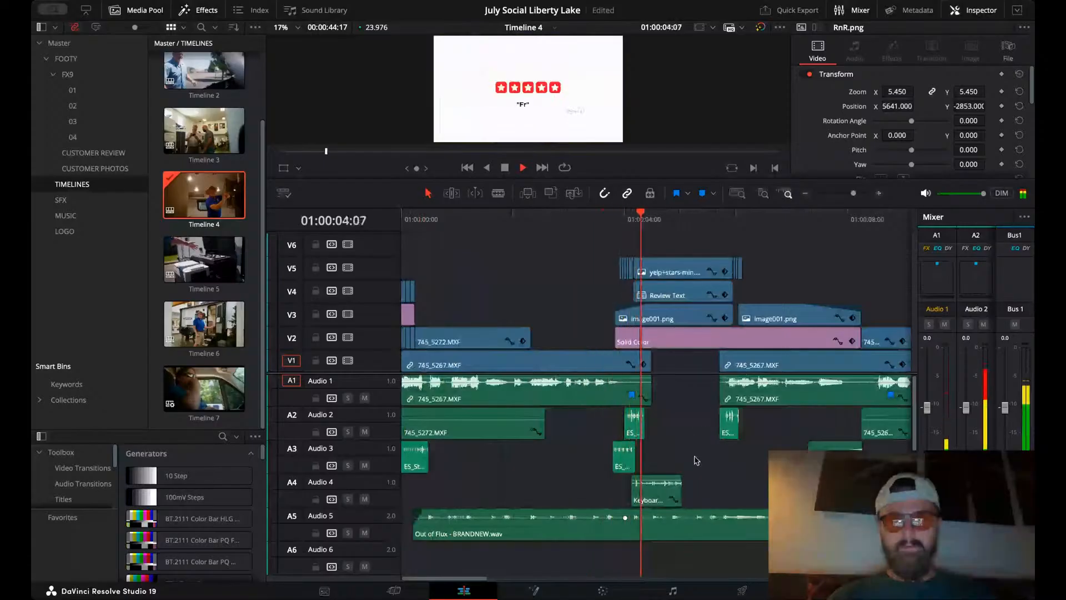
scroll(695, 460, "right", 3)
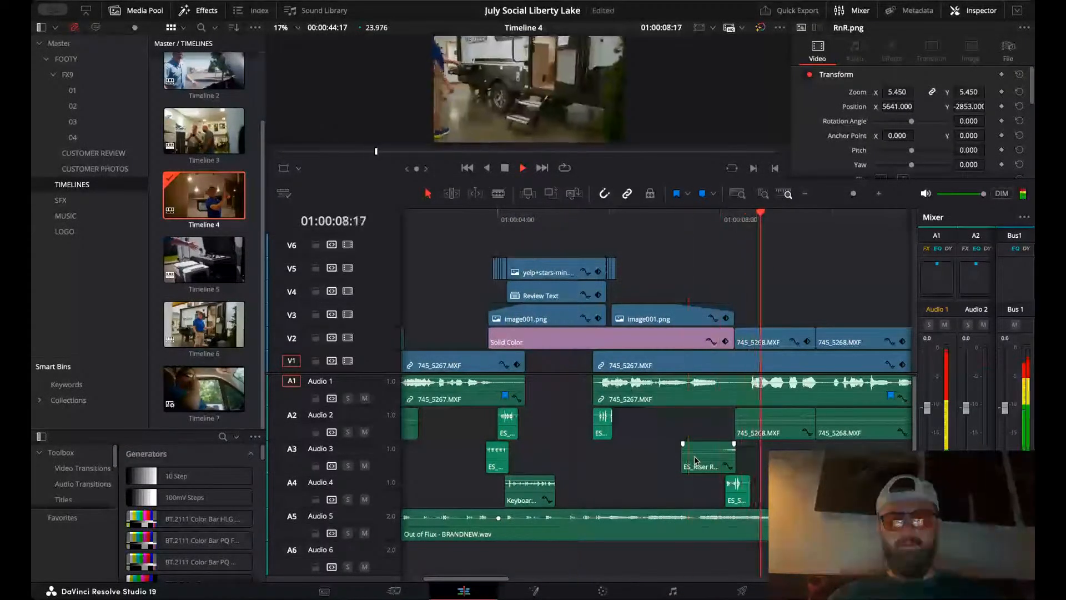
- Examine the yelp+stars-min.png clips on Video 5 up close, frame by frame from 01:00:03:22 to 01:00:04:02
left_click(494, 236)
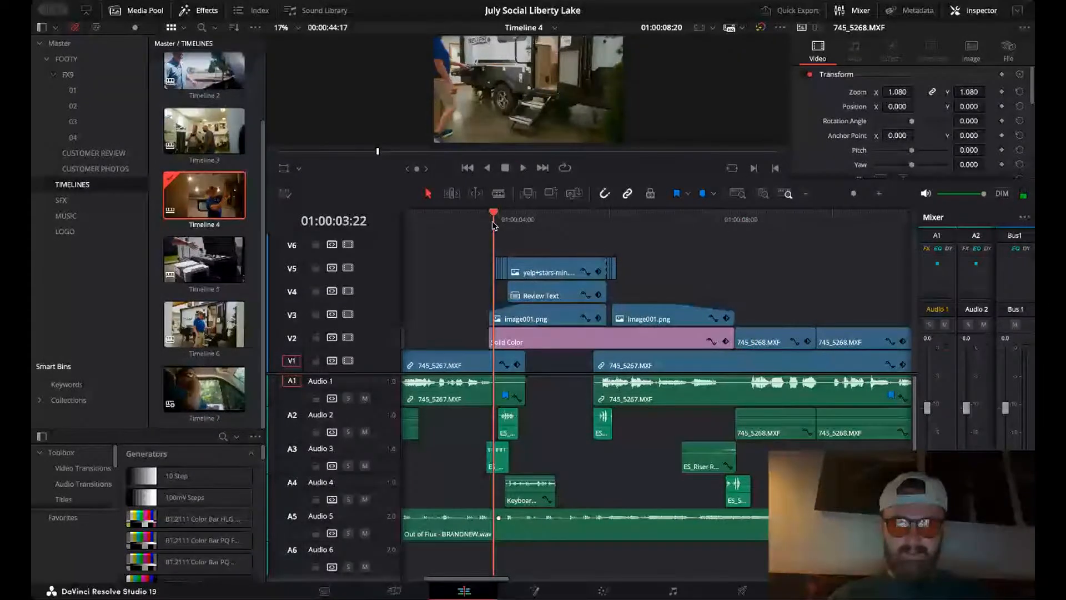
left_click(878, 194)
left_click(879, 194)
left_click(878, 194)
left_click(879, 194)
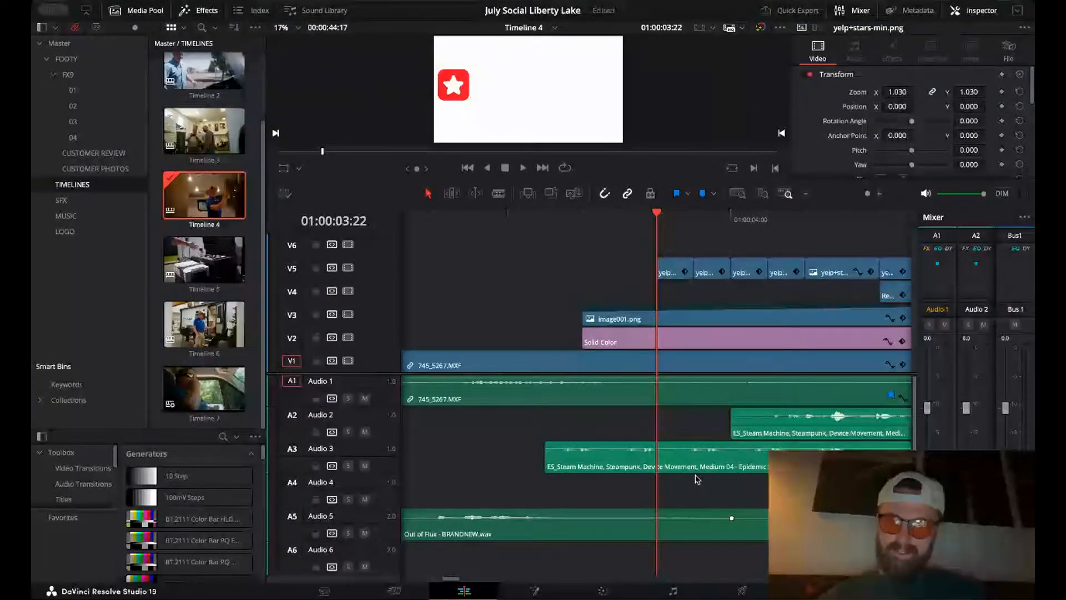
left_click(806, 194)
left_click(806, 193)
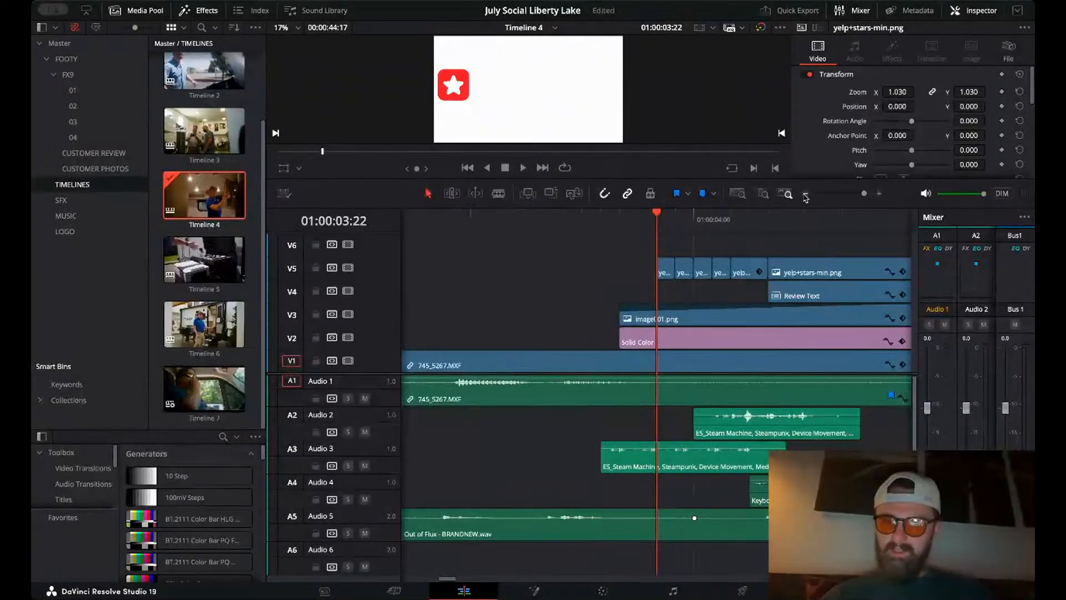
mouse_move(662, 221)
left_mouse_down()
mouse_move(630, 217)
mouse_move(673, 220)
mouse_move(663, 220)
left_mouse_up()
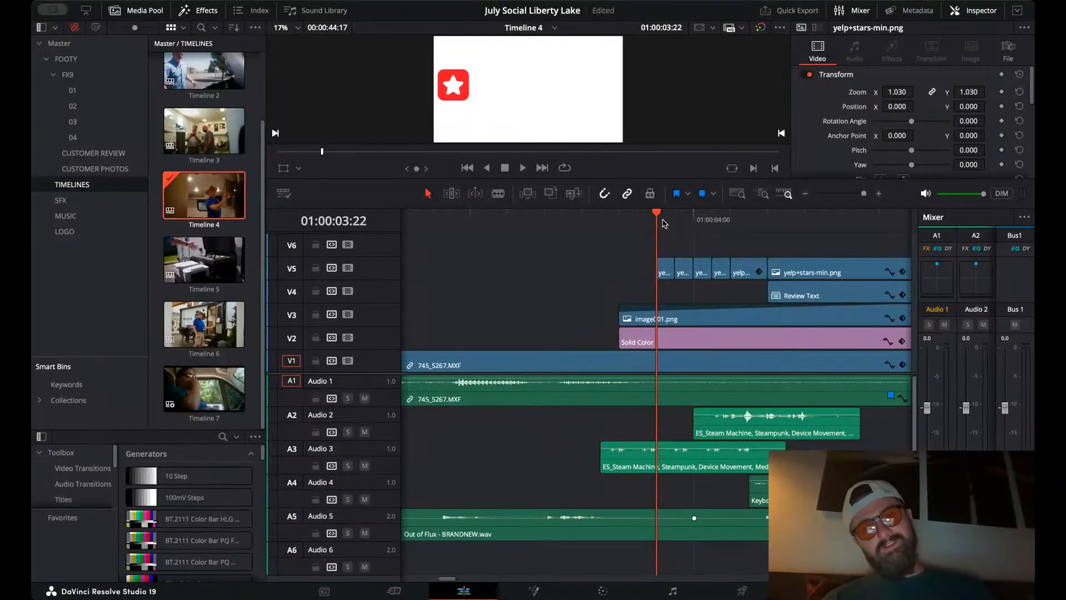
key("Right")
key("Right")
key("Right")
key("Right")
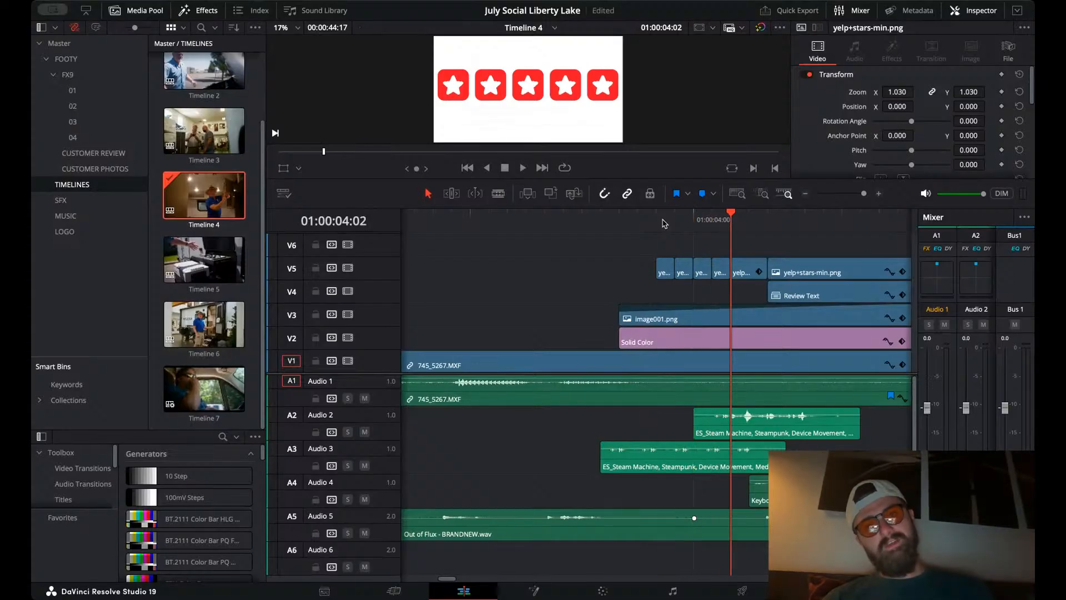
- Step back and forth through the star graphic's transition and the Review Text animation, ending at 01:00:04:18
key("Right")
key("Right")
key("Right")
key("Right")
key("Right")
key("Right")
key("Right")
key("Right")
key("Right")
key("Right")
key("Right")
key("Right")
key("Right")
key("Right")
key("Right")
key("Right")
key("Right")
key("Right")
key("Right")
key("Right")
key("Right")
key("Right")
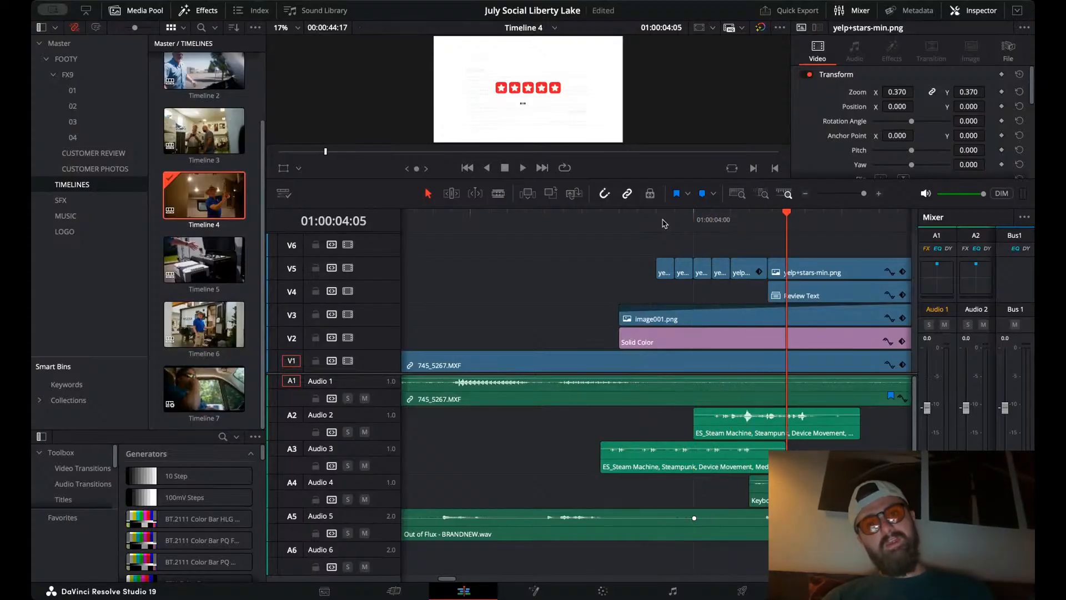
key("Left")
key("Left")
key("Left")
key("Left")
key("Left")
key("Left")
key("Left")
key("Left")
key("Left")
key("Left")
key("Left")
key("Left")
key("Left")
key("Left")
key("Left")
key("Left")
key("Right")
key("Right")
key("Right")
key("Right")
key("Right")
key("Right")
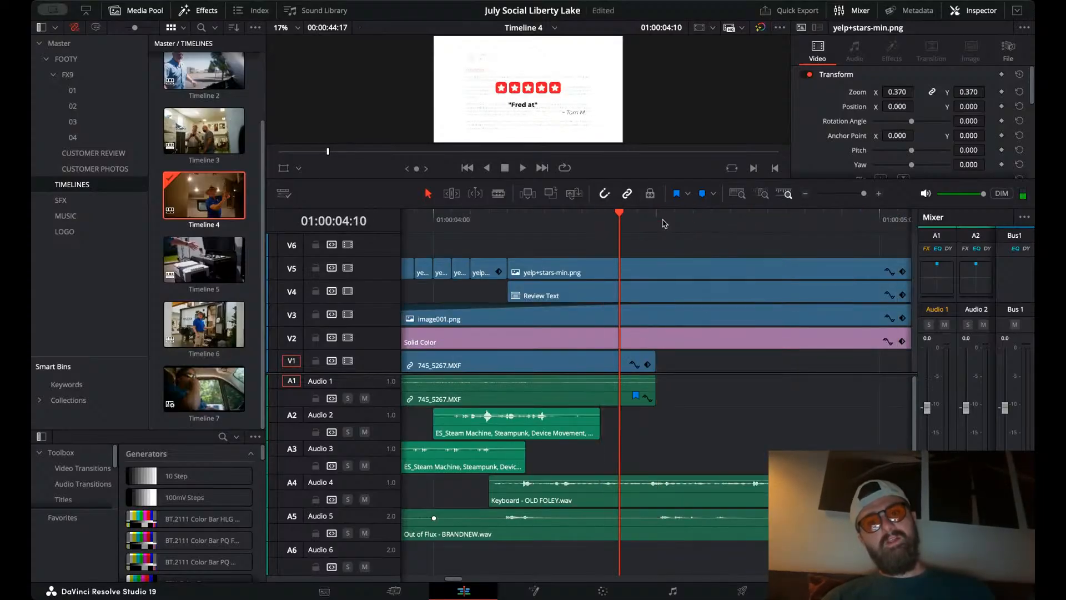
key("Right")
key("Right")
key("Right")
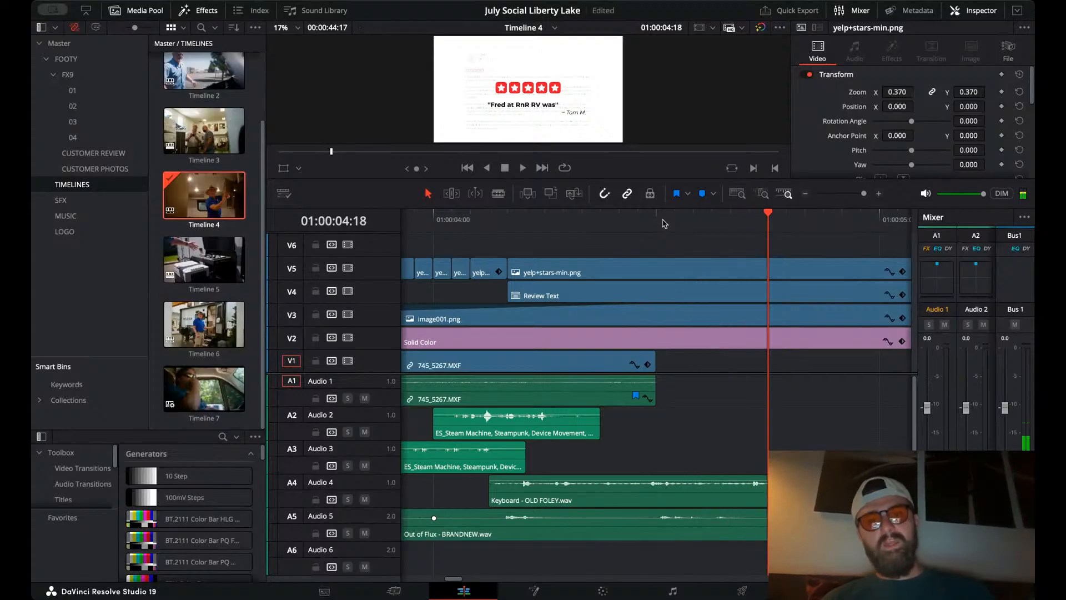
scroll(496, 220, "left", 3)
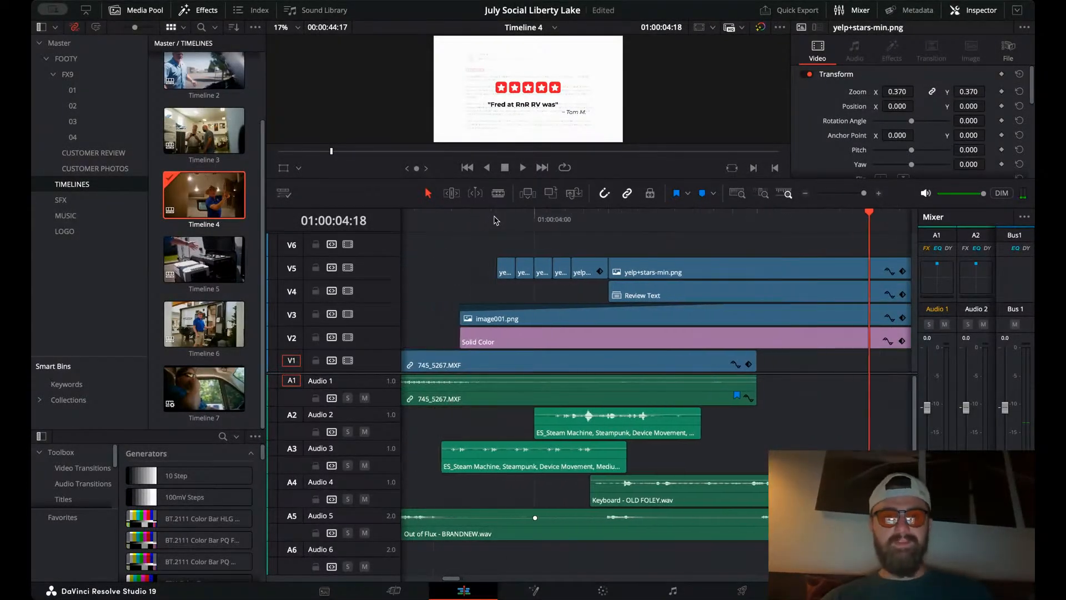
- Play Timeline 4's star-review graphics from just before 01:00:04:00 to 01:00:05:00, and the second review screenshot from 01:00:07:01 to about 8 seconds
left_click(496, 221)
key("space")
key("space")
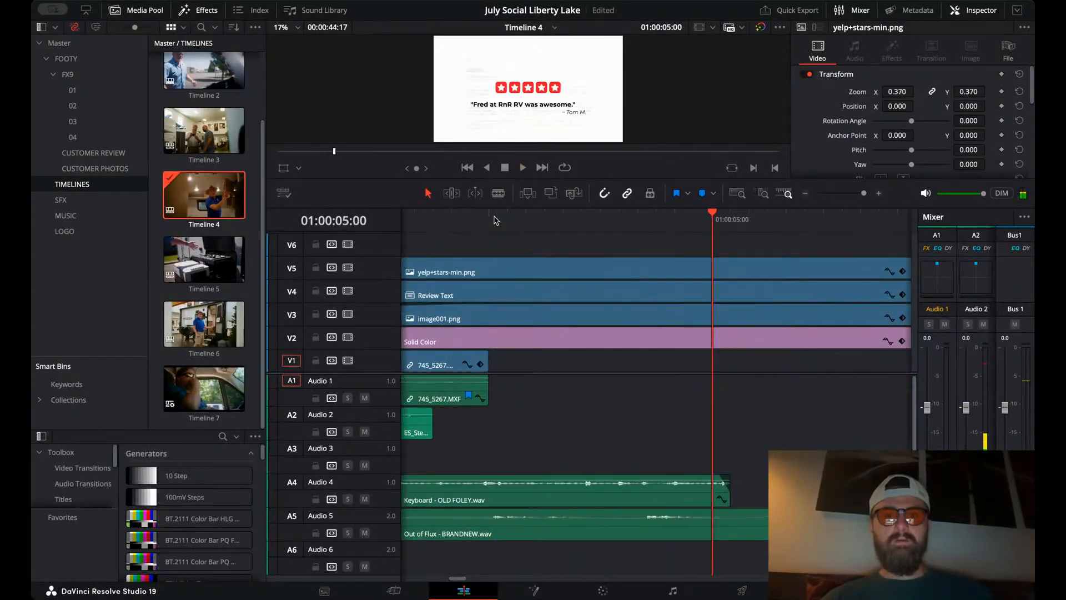
left_click(806, 194)
left_click(805, 195)
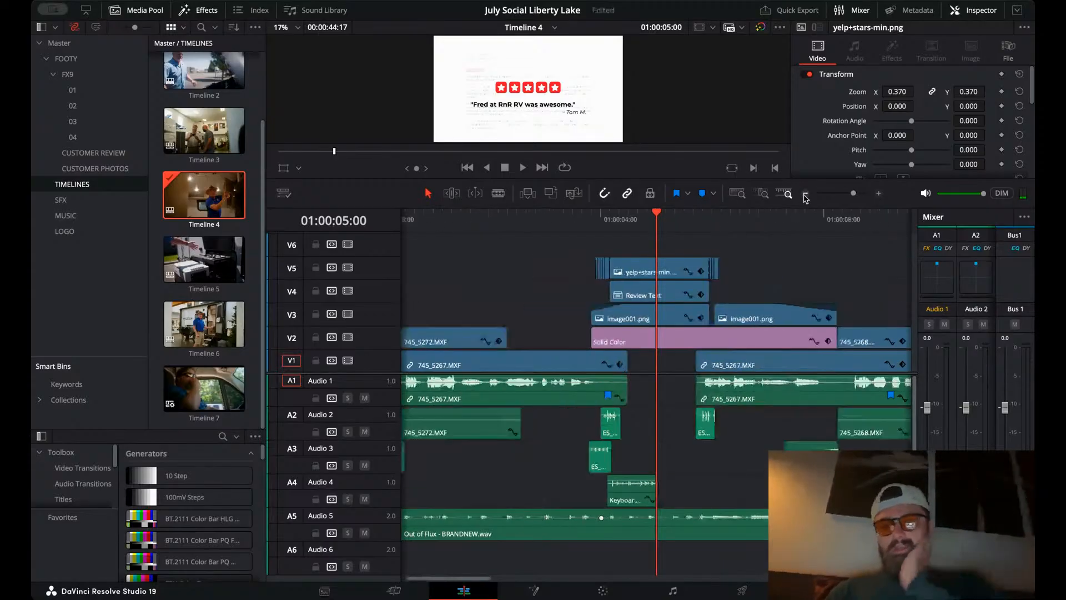
scroll(671, 343, "right", 3)
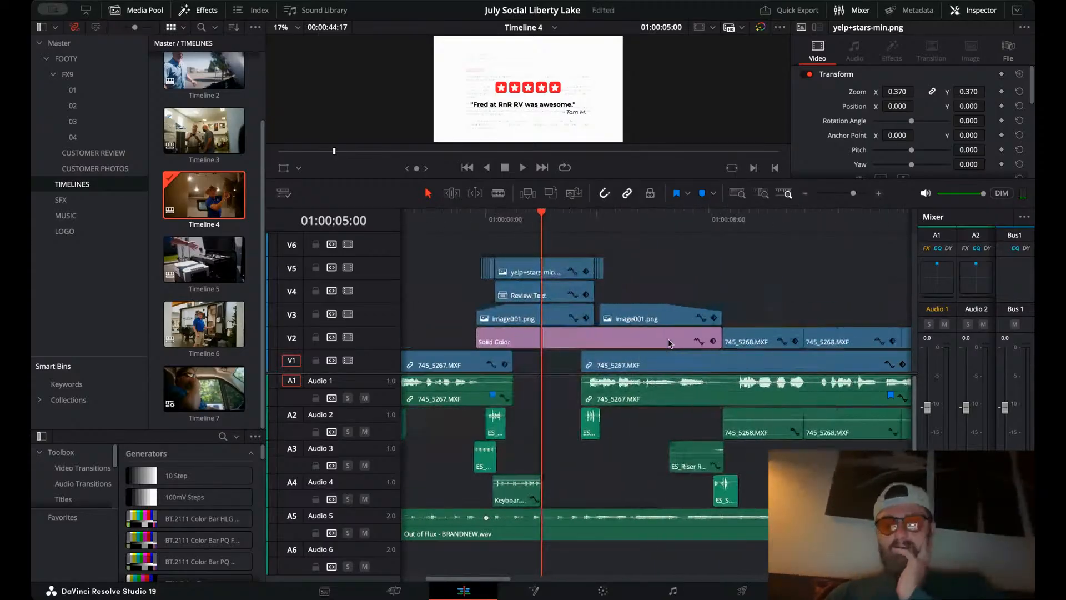
left_click(658, 213)
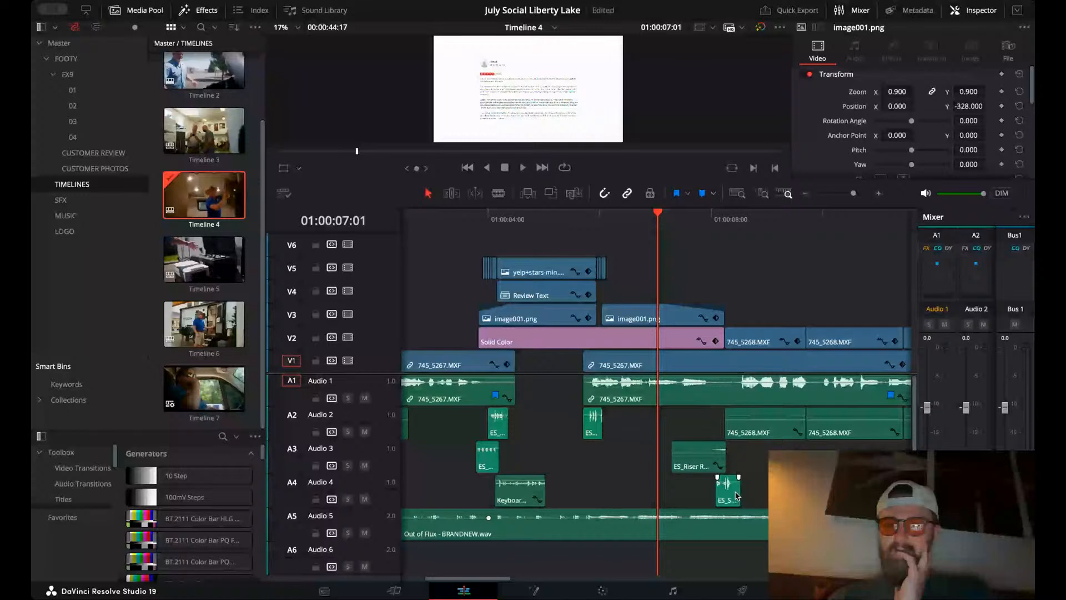
key("space")
- Examine Timeline 4's music change, playing from 01:00:20:00 to about 01:00:21:00, and look over the surrounding clips
scroll(731, 489, "right", 10)
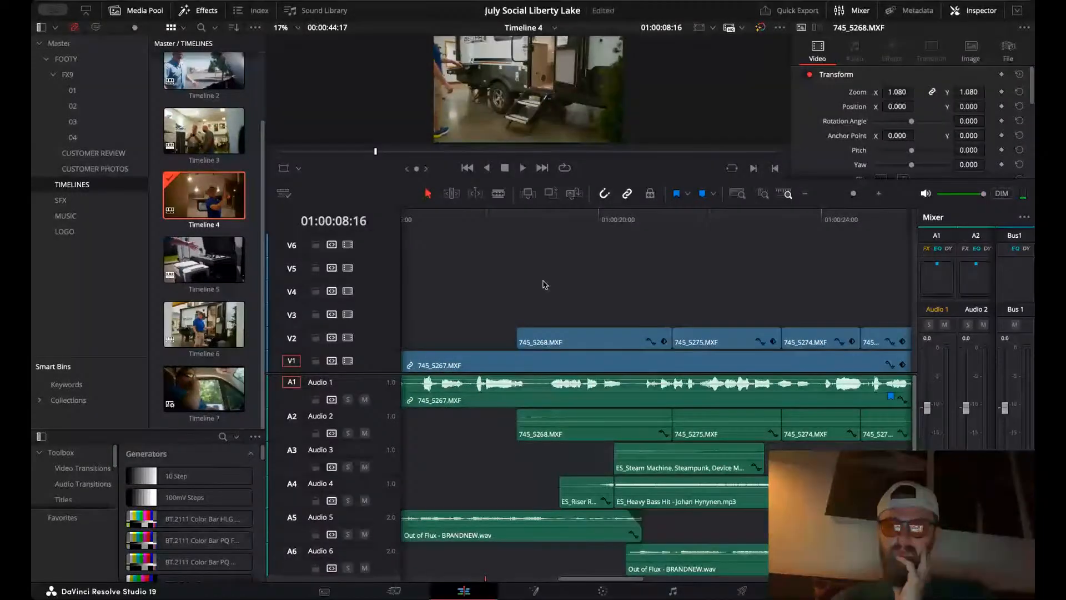
left_click(514, 221)
key("space")
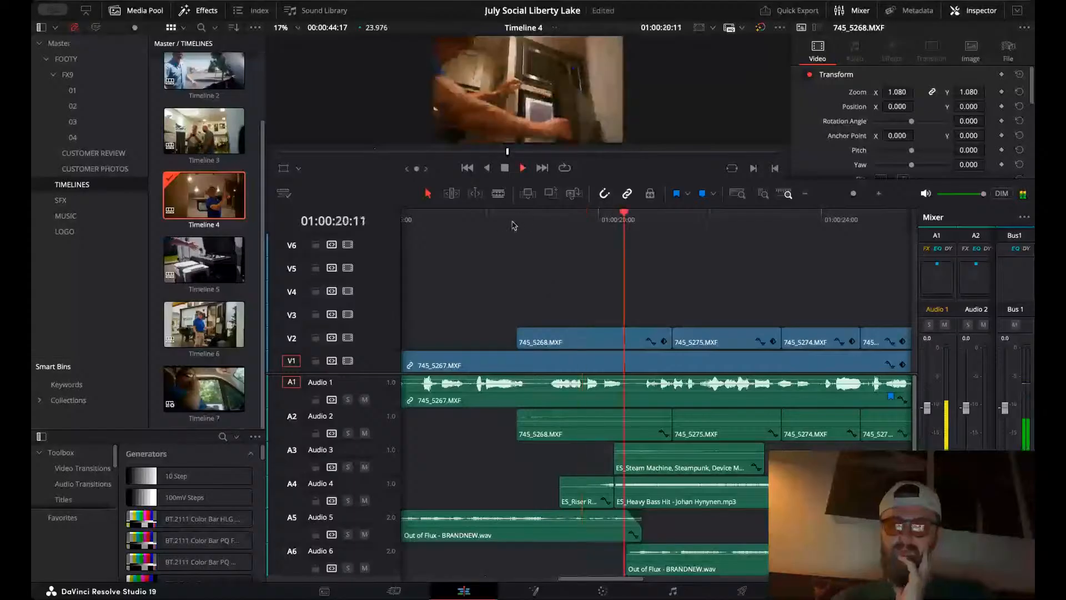
left_click(598, 220)
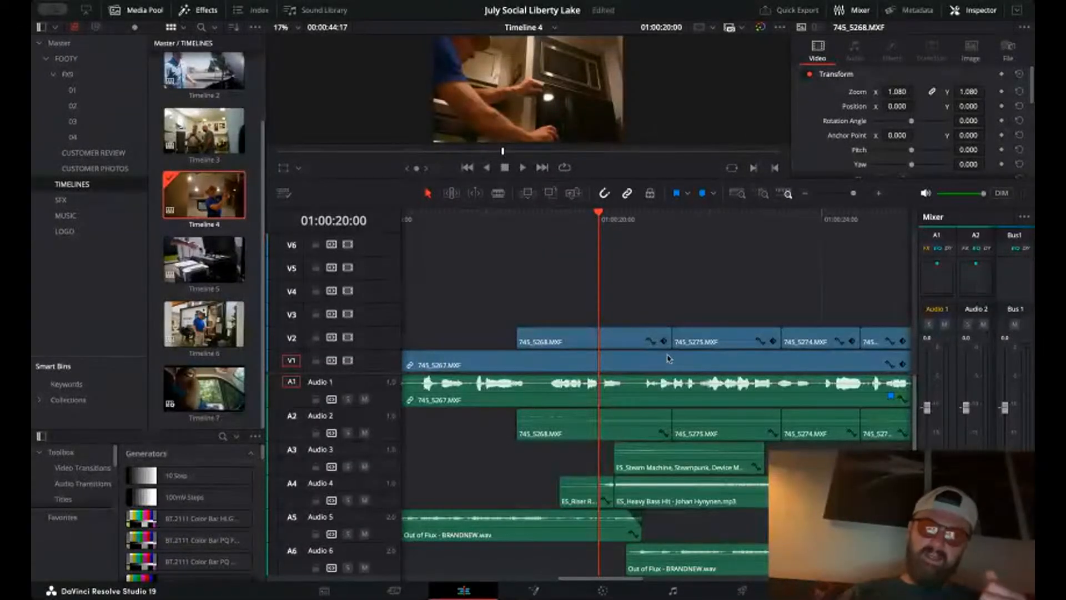
key("space")
key("space")
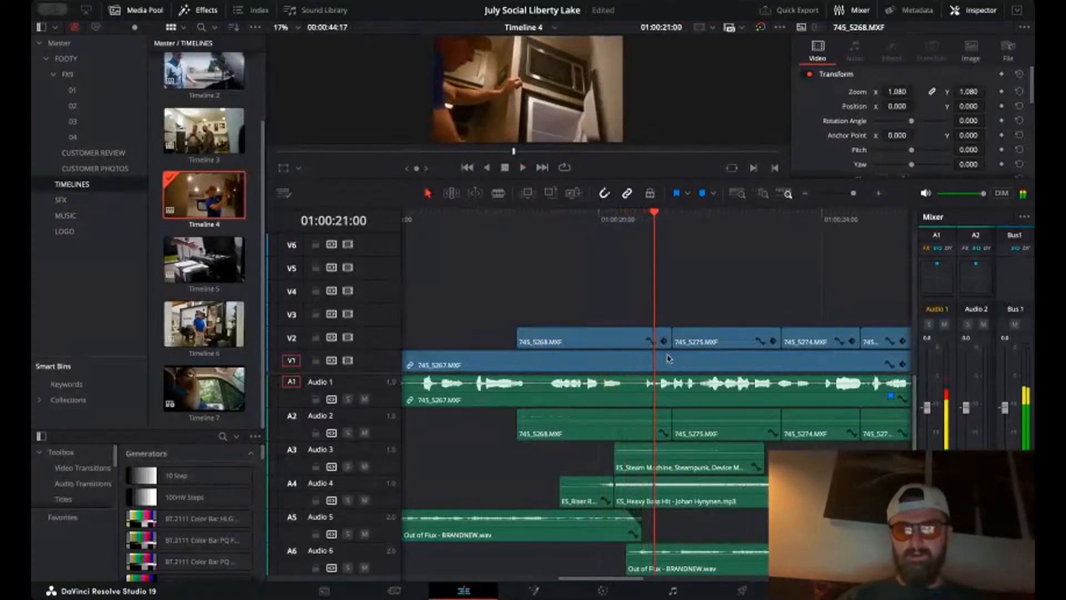
scroll(720, 543, "right", 10)
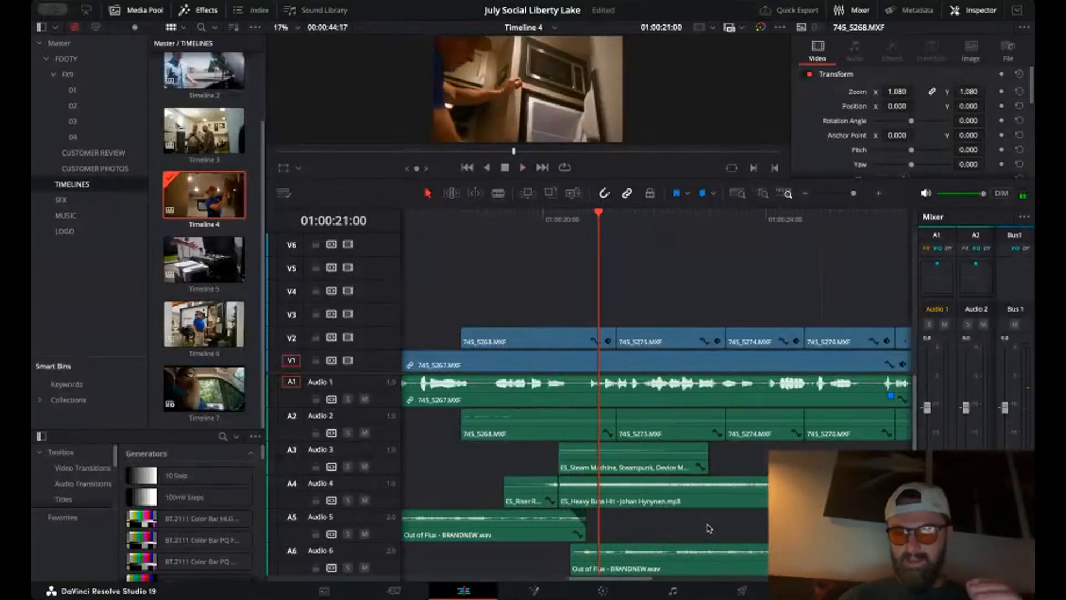
scroll(709, 528, "left", 8)
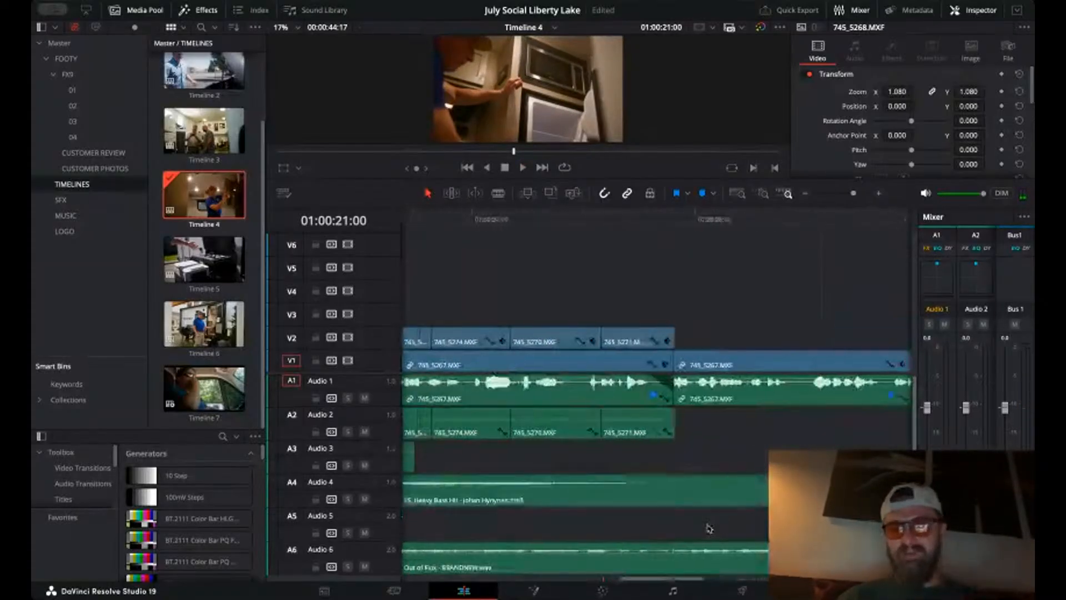
left_click(444, 222)
key("space")
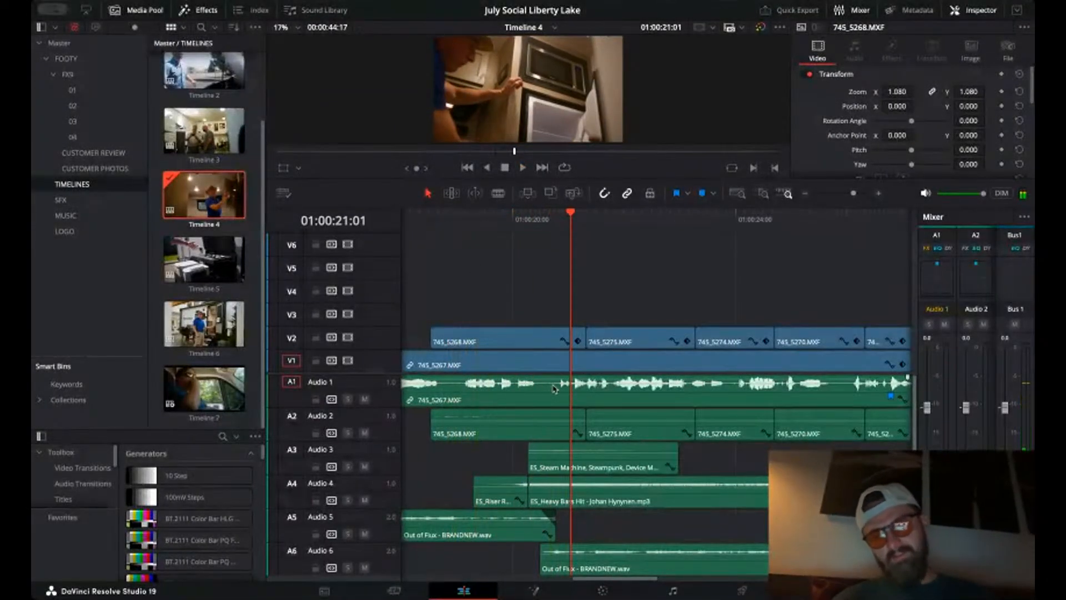
scroll(491, 284, "right", 2)
scroll(643, 384, "right", 6)
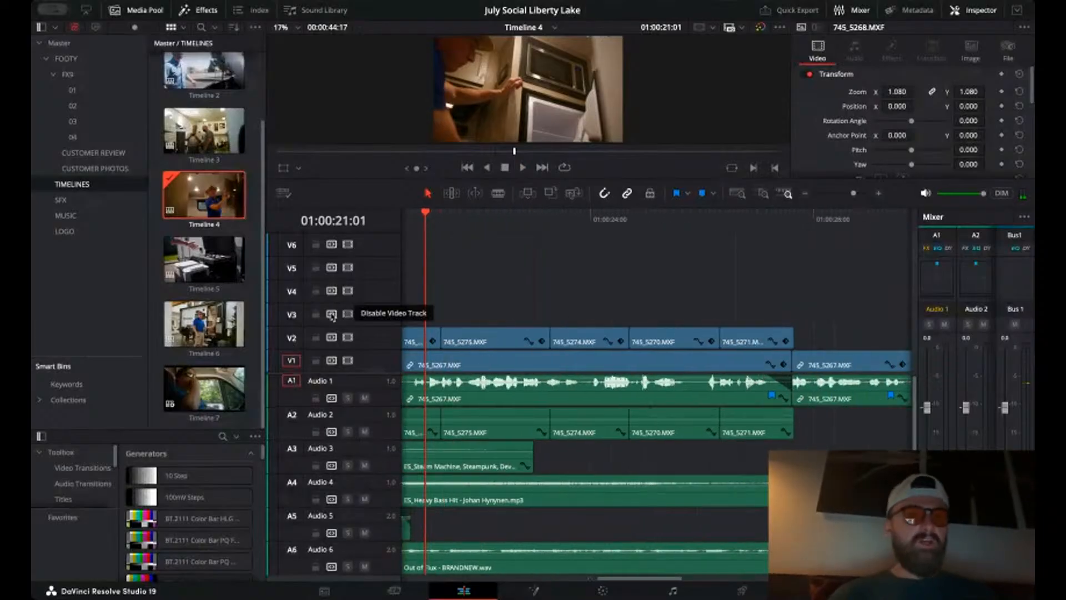
- Reopen Timeline 7 and play its opening clips from the start to about 5 seconds
left_click(201, 394)
double_click(201, 394)
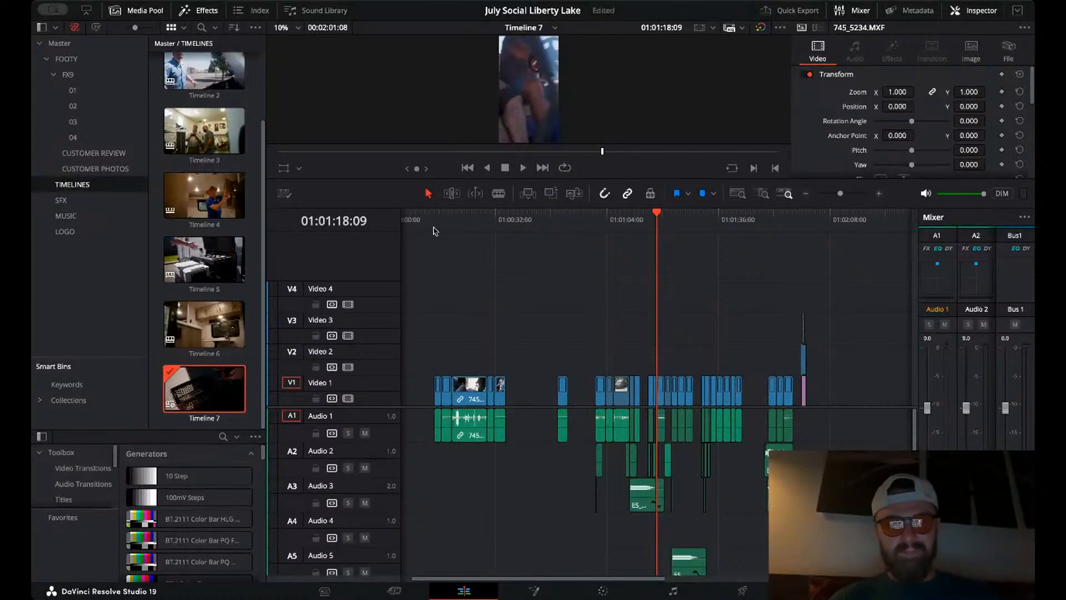
left_click_drag(447, 221, 323, 233)
key("space")
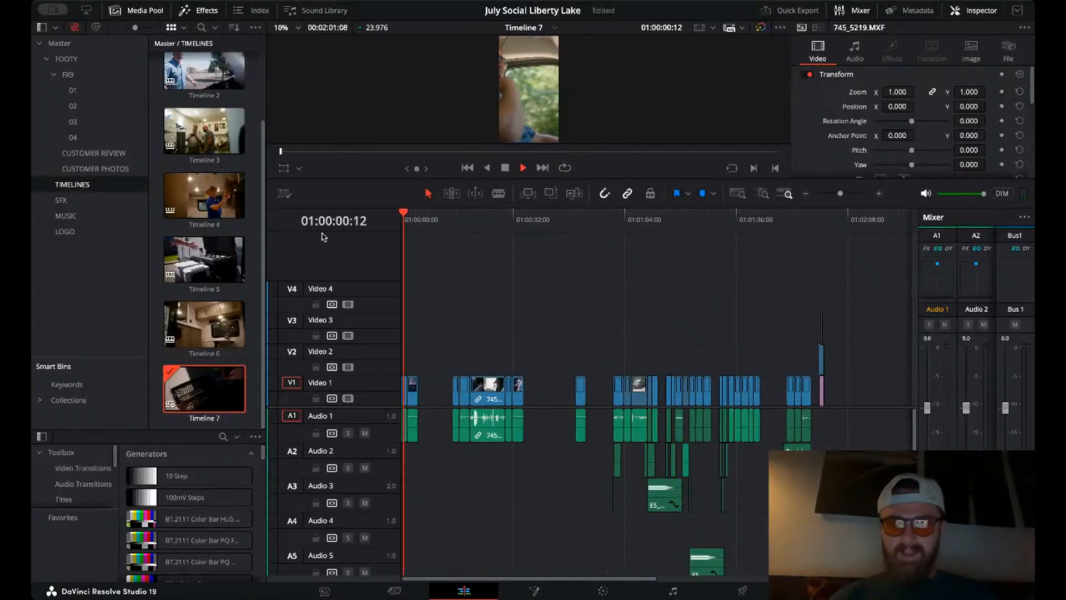
key("Down")
key("space")
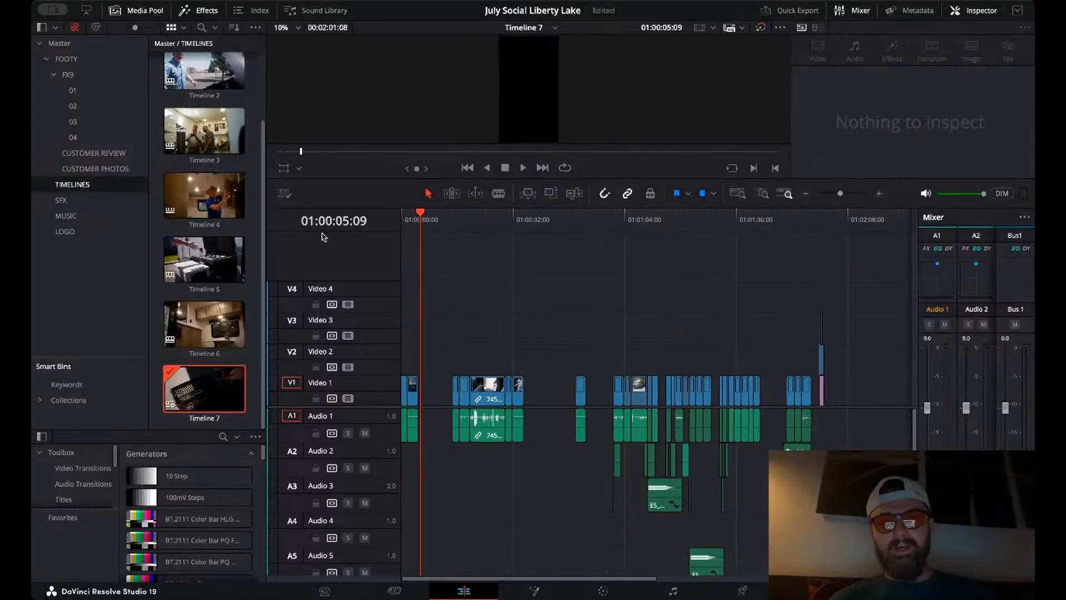
- Check Timeline 7's remaining clips from 01:01:01 through 01:01:17 and 01:01:35, stepping edit by edit to 01:01:57:17
left_click(612, 221)
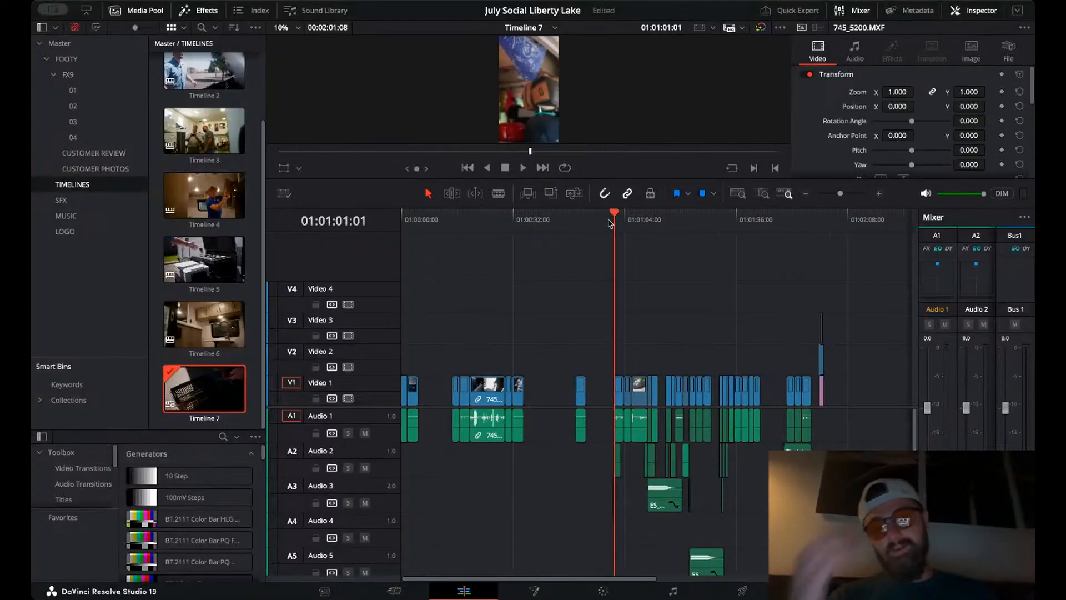
left_click(669, 221)
key("space")
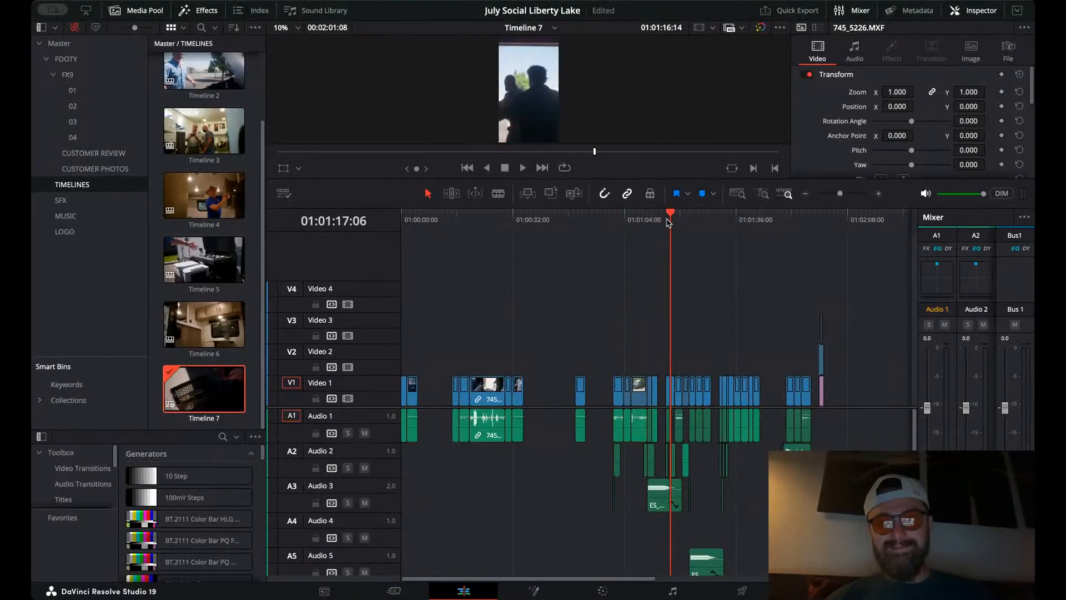
left_click(735, 220)
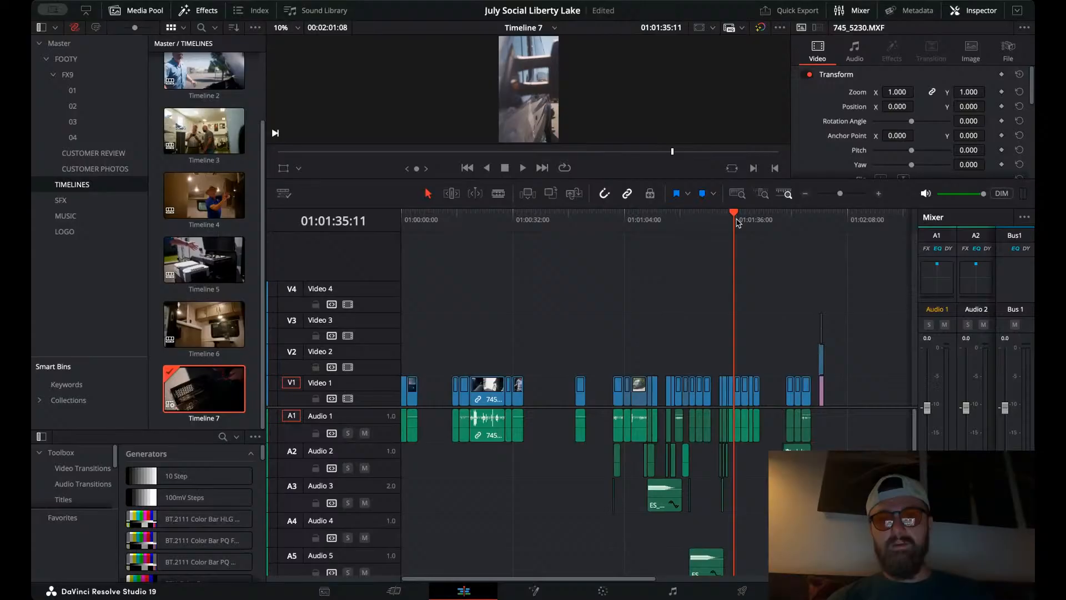
key("Up")
key("Down")
key("Down")
key("Down")
key("Down")
key("Down")
key("Down")
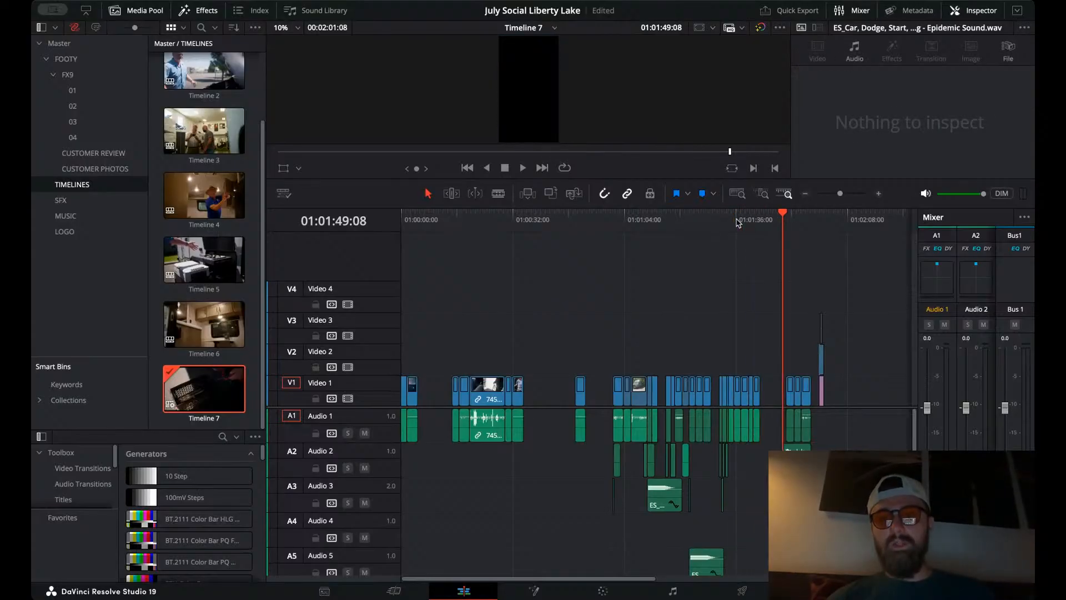
key("Down")
key("Down")
key("Down")
key("Down")
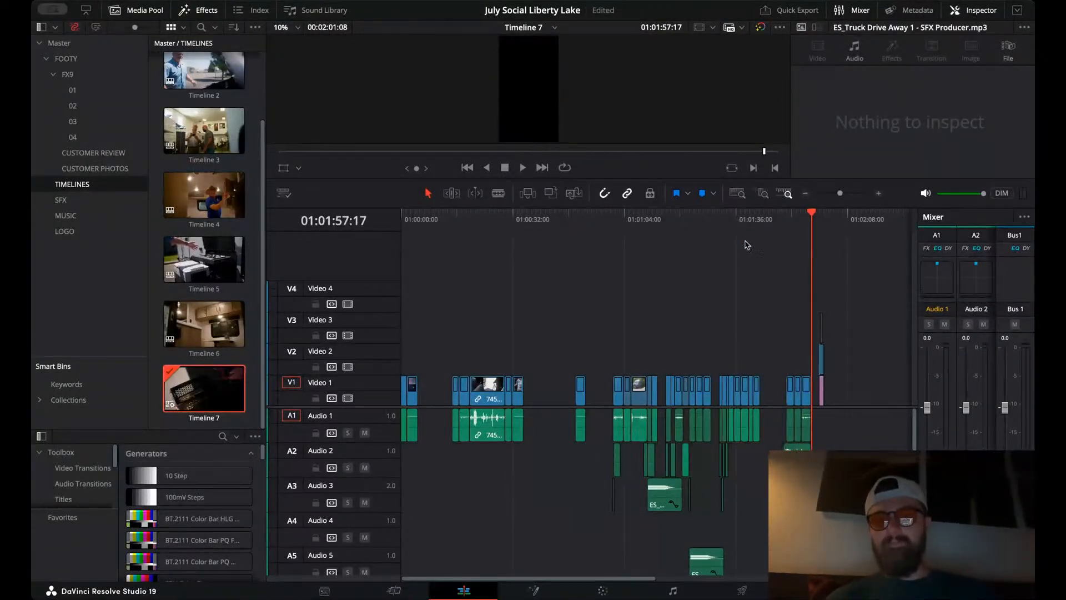
- Move the last three driving clips before 01:01:57:17, with their car sound effects, into the gap after the two opening clips
left_click_drag(783, 345, 810, 449)
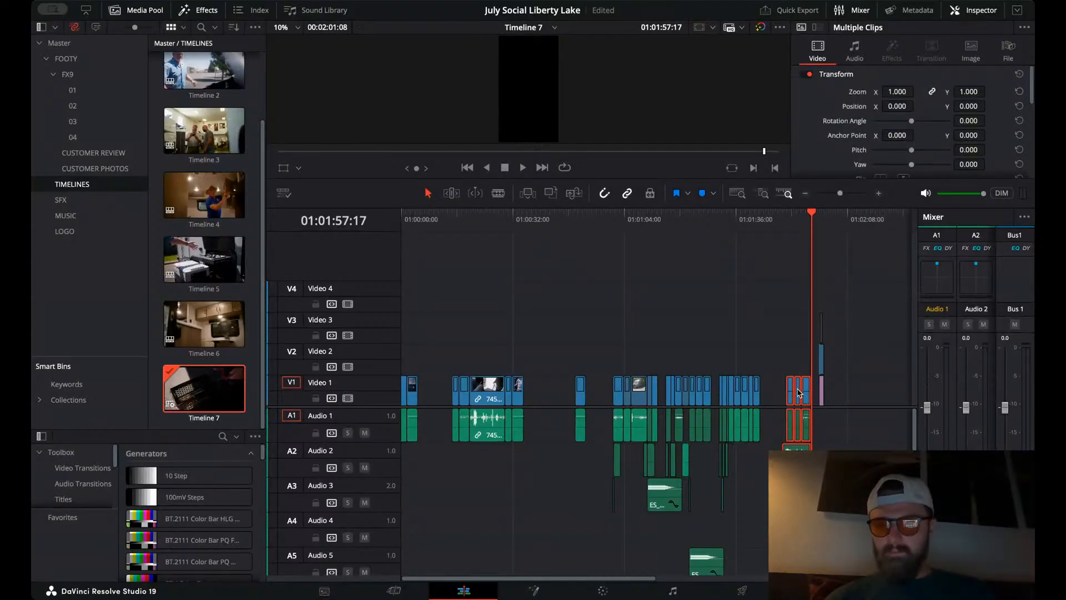
left_click_drag(798, 393, 435, 392)
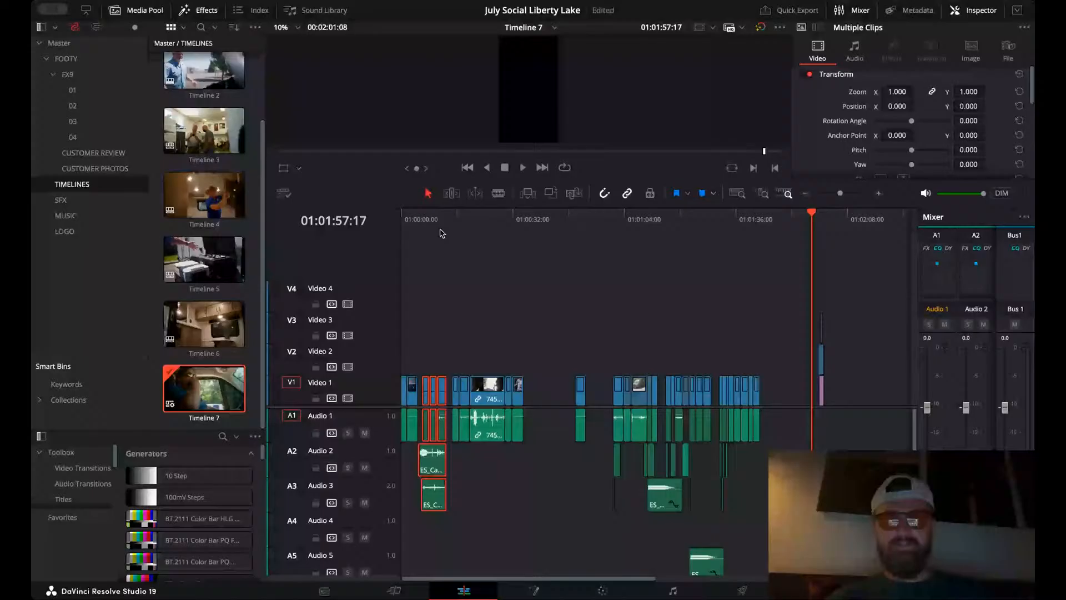
- Move the two opening clips up to Video 4 and shift the three driving clips with their sound effects to the timeline's start
left_click(423, 220)
key("super+equal")
key("super+equal")
key("super+equal")
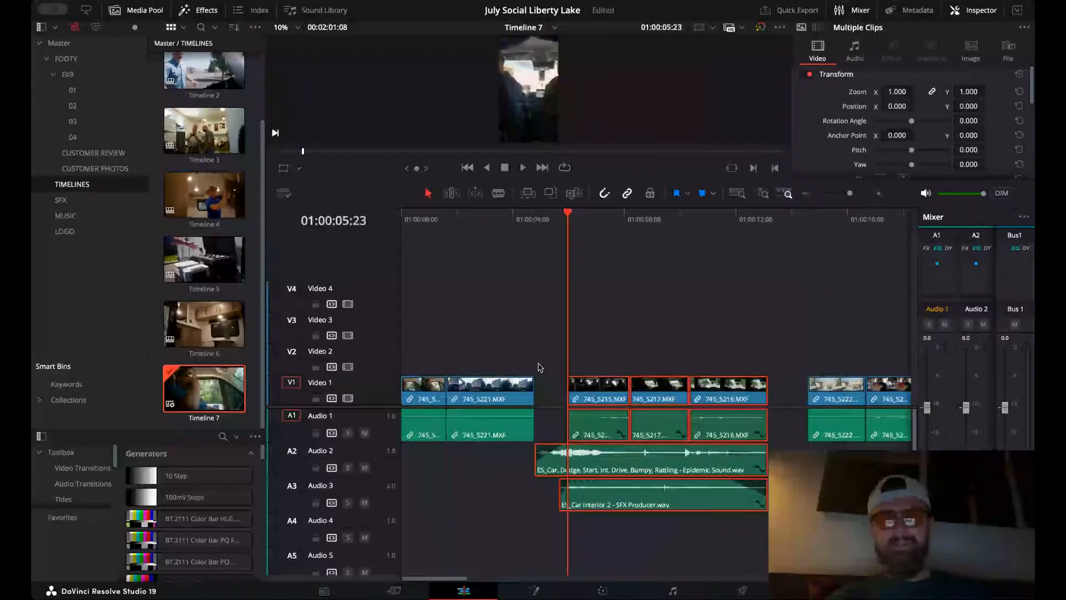
left_click_drag(501, 333, 415, 429)
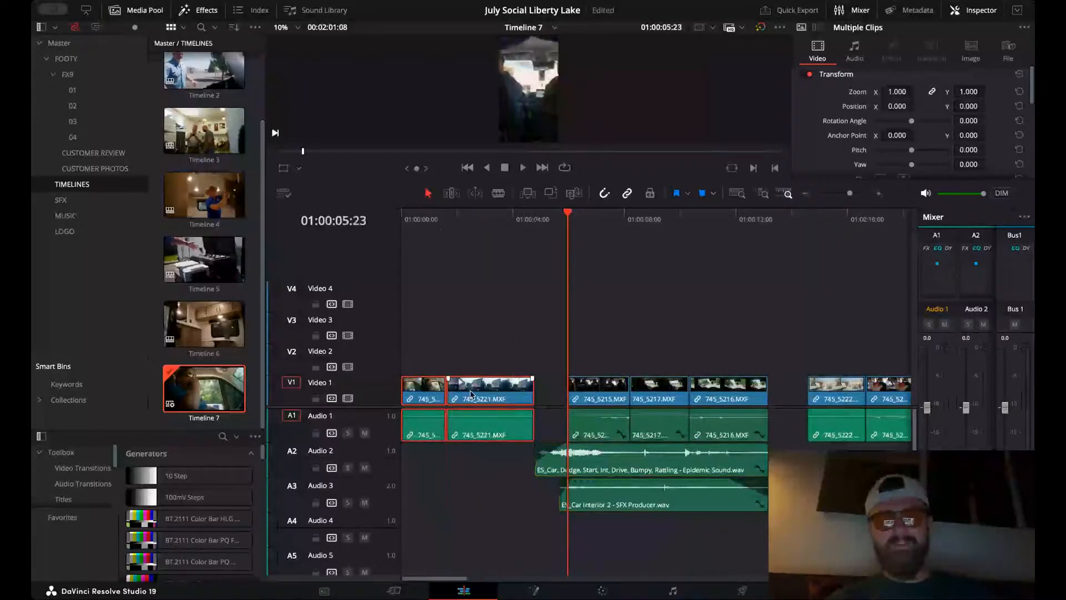
left_click_drag(471, 394, 476, 295)
left_click_drag(708, 347, 607, 482)
left_click_drag(607, 483, 474, 482)
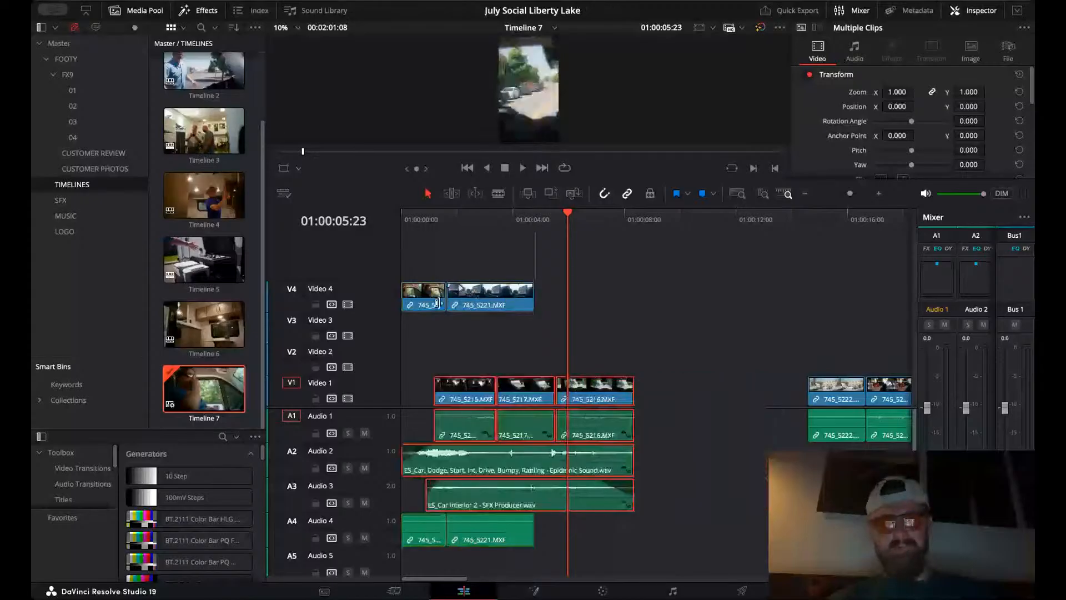
- Play the rearranged opening from the start and move the two clips on Video 4 to directly after 745_5216.MXF
key("Up")
key("Up")
key("Up")
key("Up")
key("Up")
key("Up")
key("Up")
left_click(425, 428)
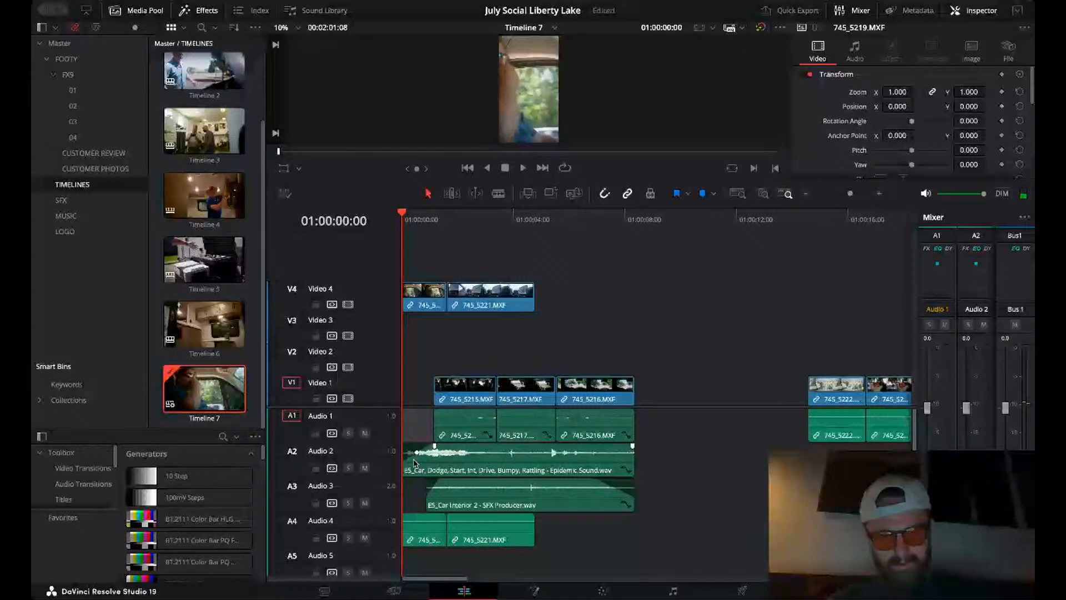
key("space")
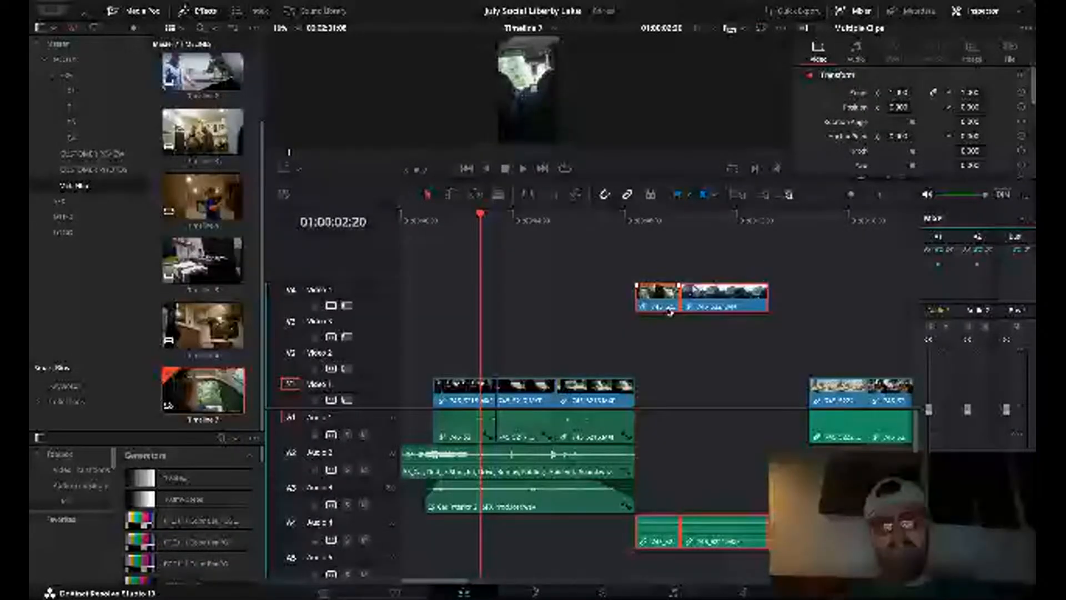
- Copy the logo graphics, solid color and mechanical sound effect from Timeline 5 and paste them at the start of Timeline 7
key("Home")
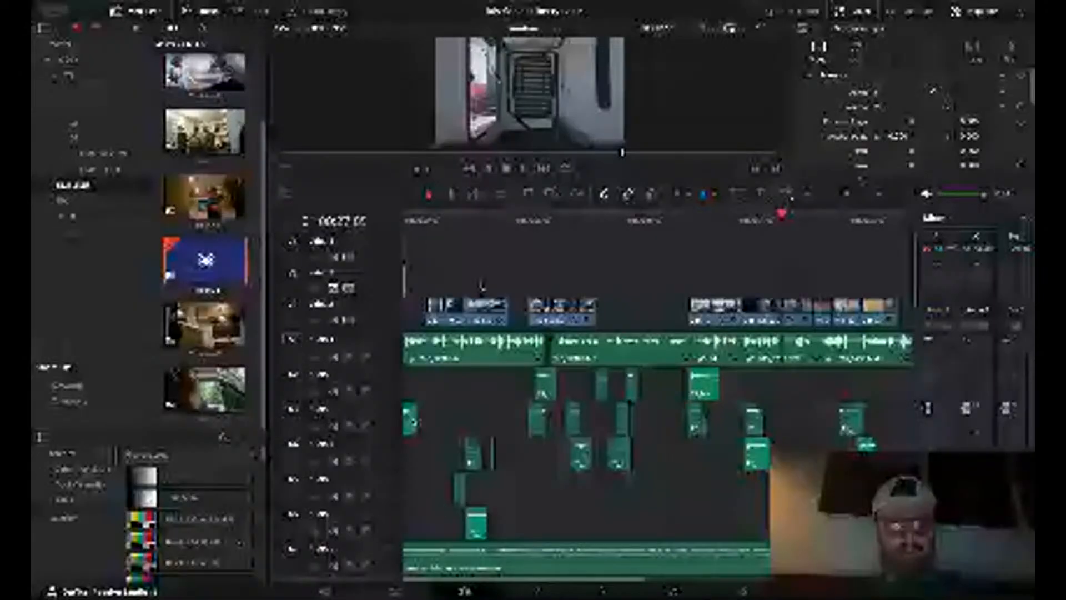
left_click(214, 386)
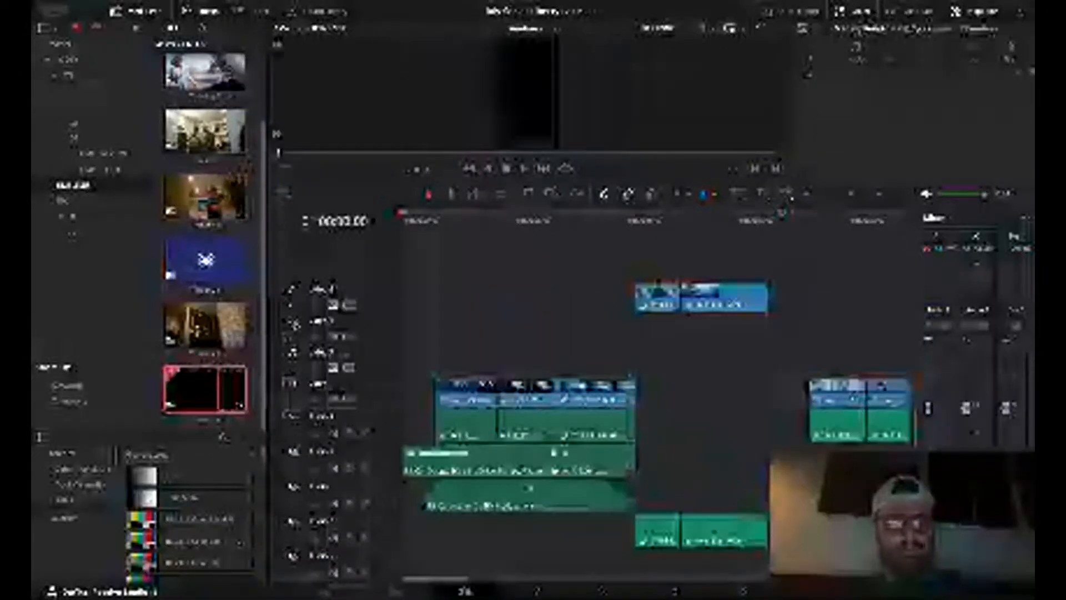
key("Delete")
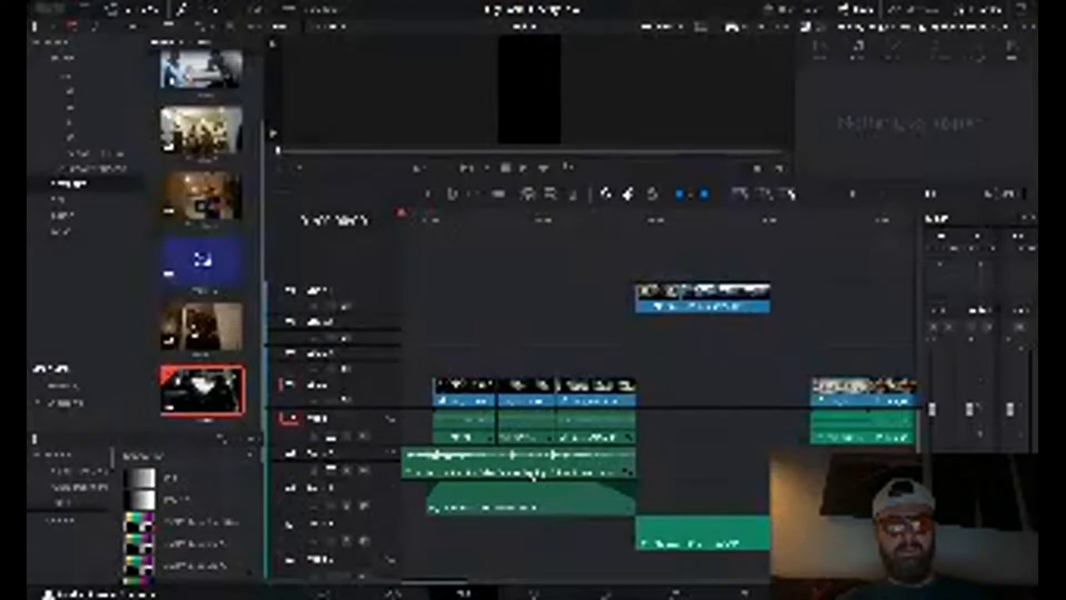
key("ctrl+z")
key("ctrl+v")
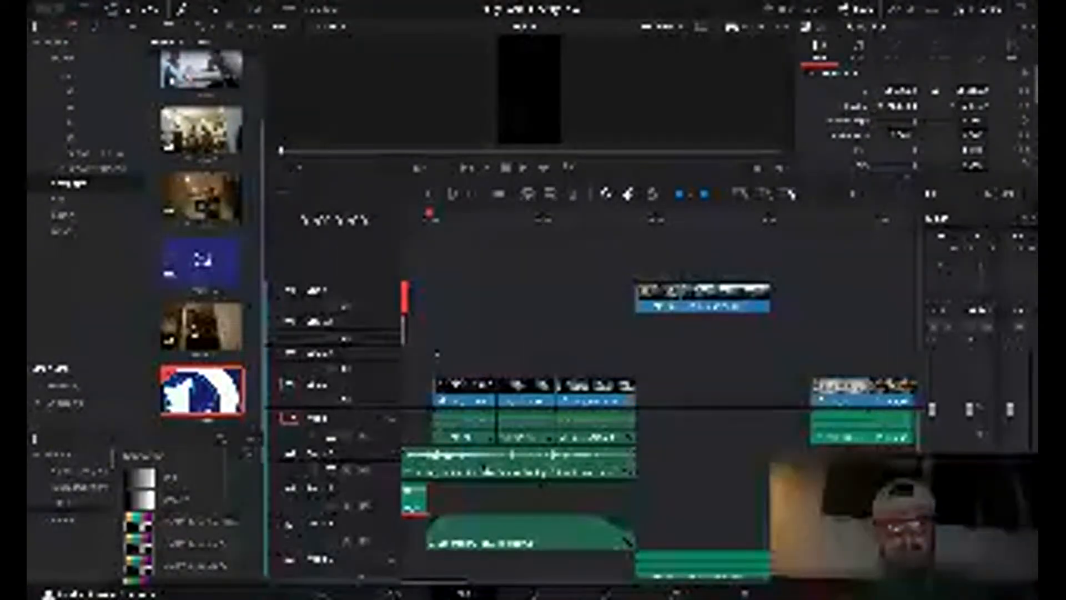
- Examine the pasted logo clips up close and play them with their sound effect from the start to 01:00:00:16
left_click(881, 194)
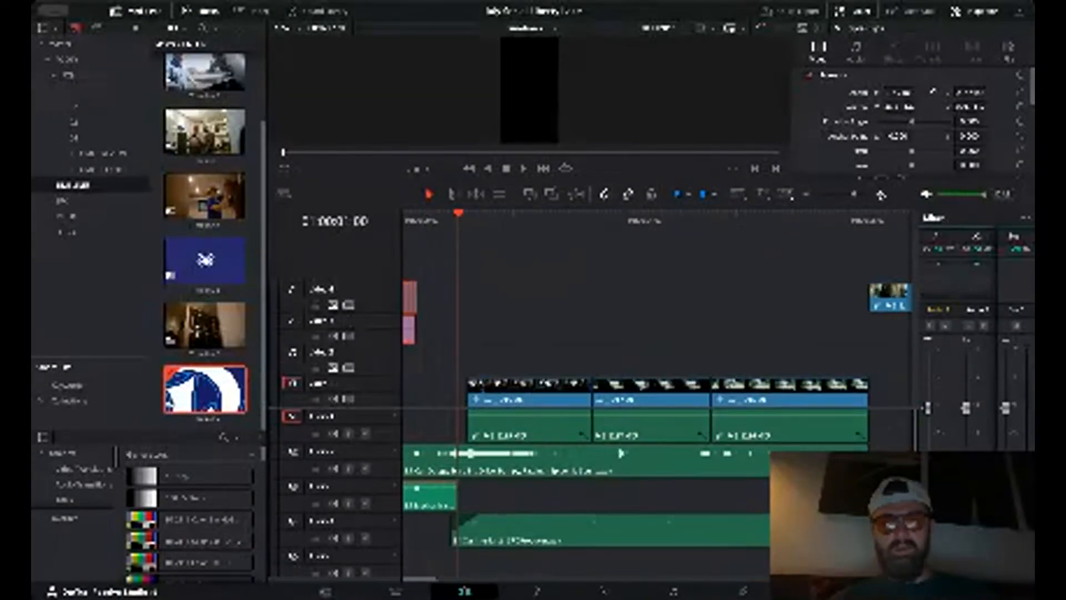
left_click(880, 194)
left_click(880, 195)
left_click(880, 194)
scroll(594, 272, "left", 5)
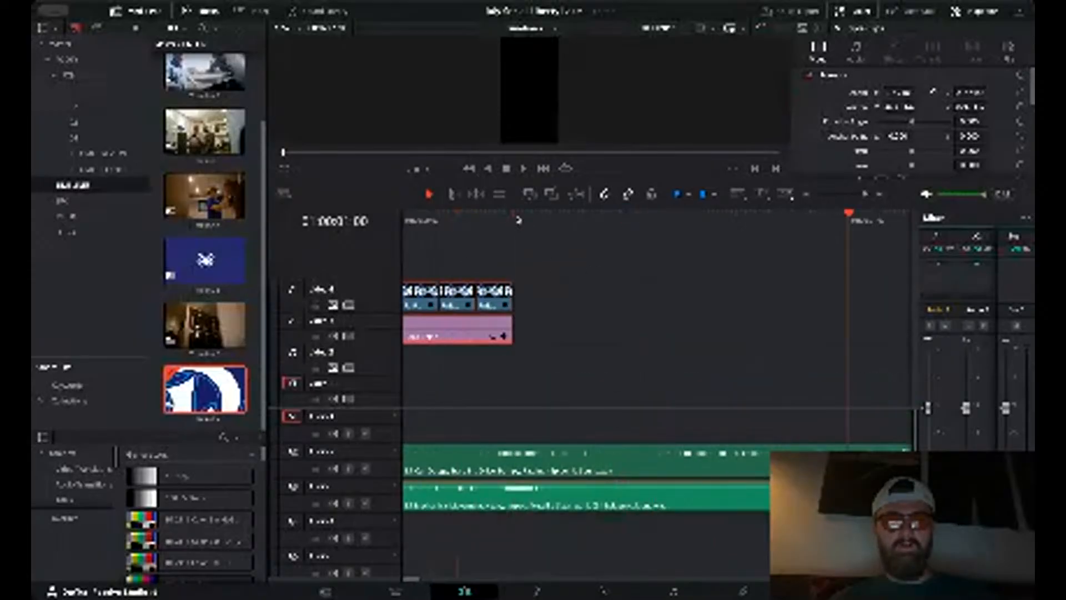
left_click_drag(517, 220, 401, 288)
key("space")
key("space")
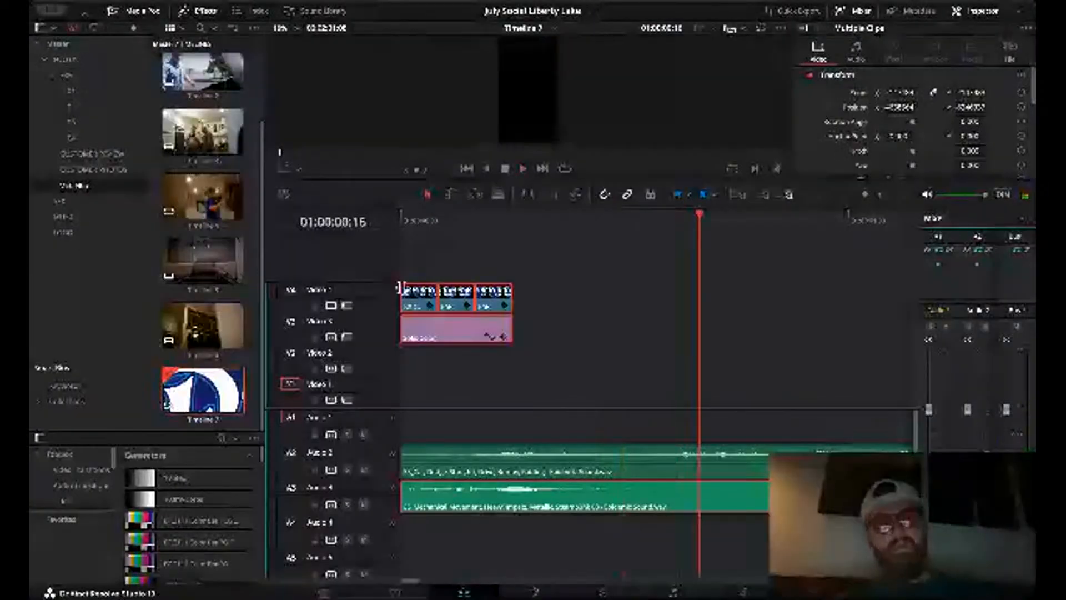
left_click(806, 194)
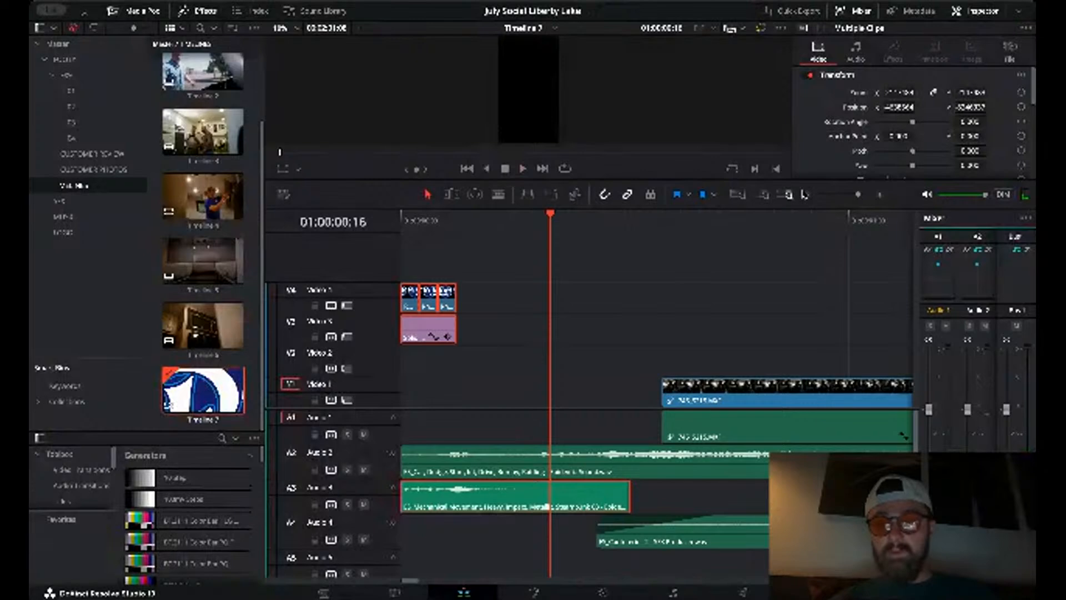
- Position the logo clips with their sound and the start of the car audio just before 745_5215.MXF, and shift everything to the timeline's start
left_click(805, 195)
left_click_drag(416, 343, 517, 344)
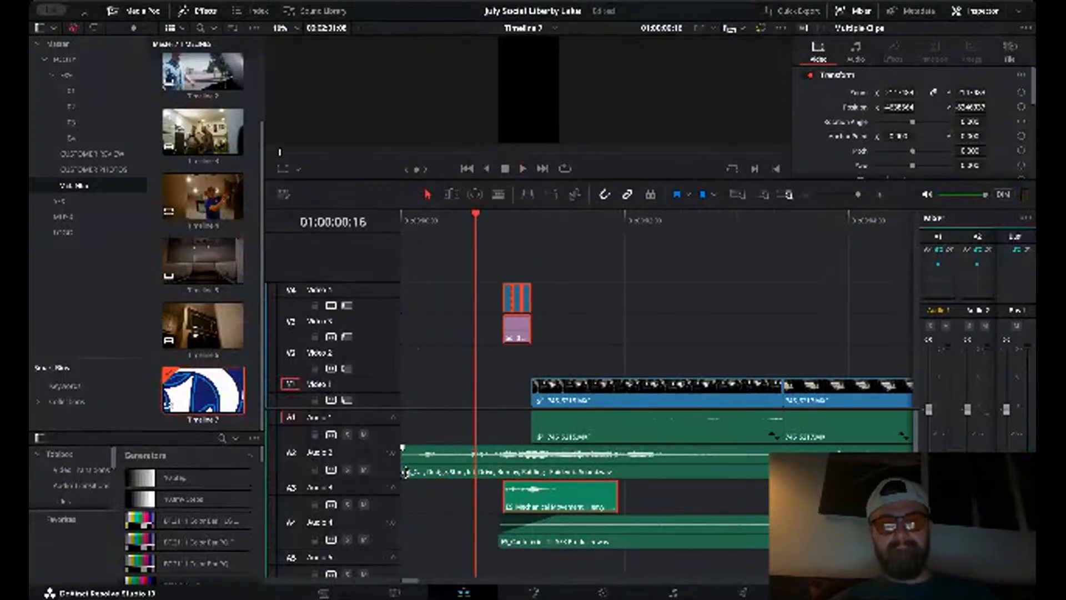
left_click_drag(404, 472, 499, 471)
key("super+a")
left_click_drag(521, 327, 370, 333)
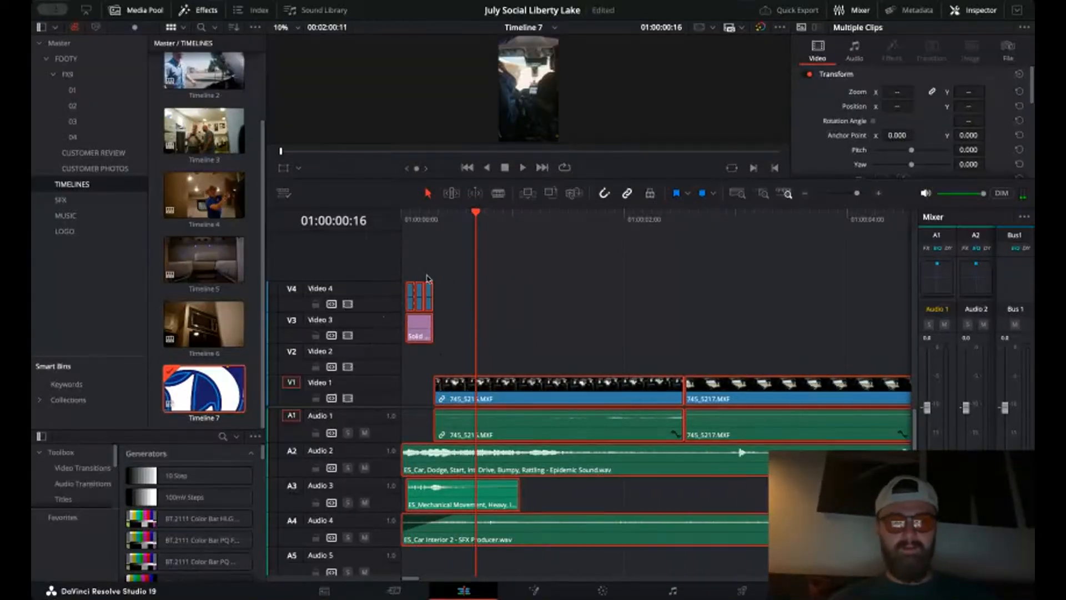
- Move the logo graphics and solid color to the exact start of the timeline and play the opening
left_click(451, 274)
left_click_drag(441, 264, 394, 313)
key("Home")
key("space")
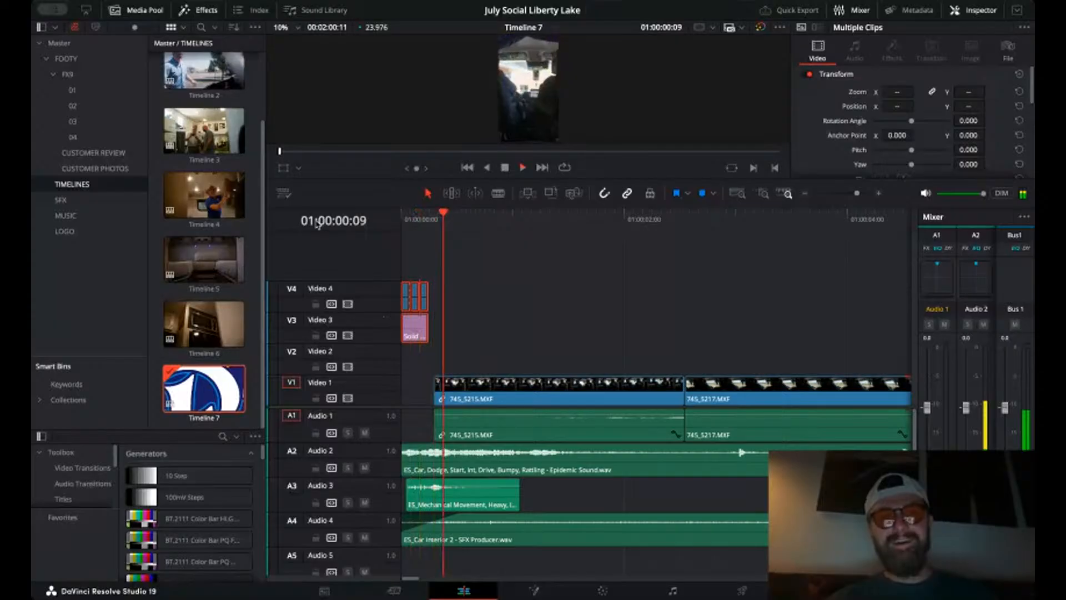
key("space")
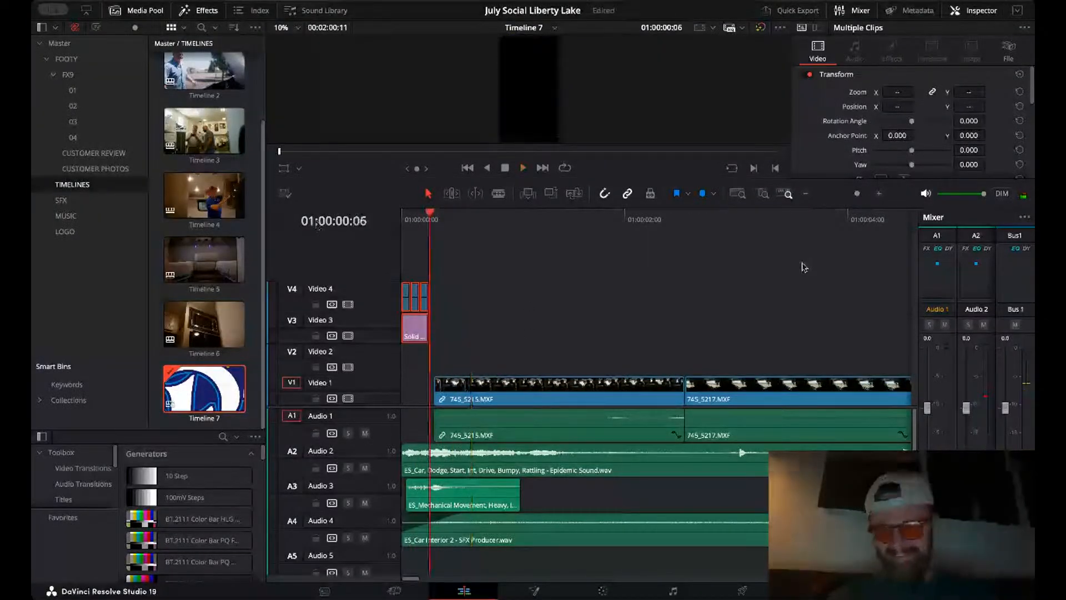
- Move the driving clips on Video 1 up against the end of the logo clips and play the opening from the start
left_click(805, 193)
left_click_drag(747, 332, 490, 445)
left_click(877, 194)
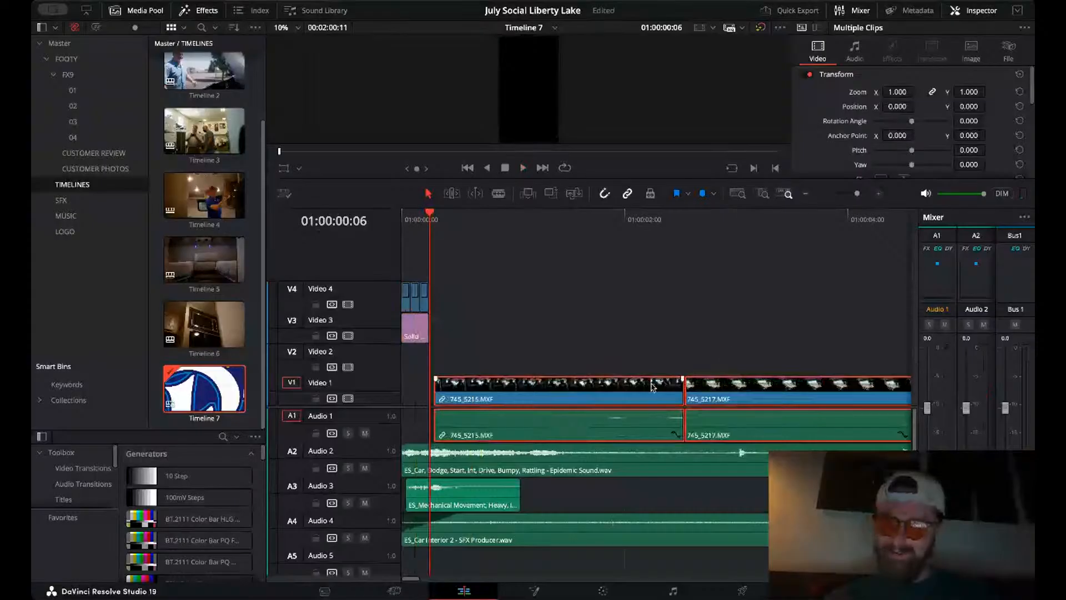
left_click_drag(643, 388, 640, 387)
key("Home")
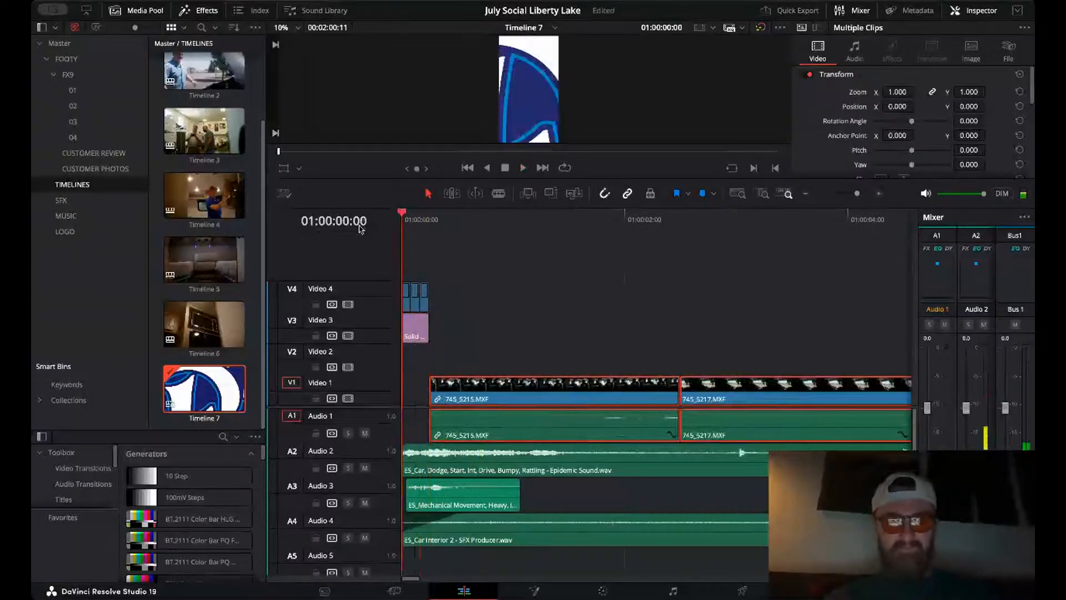
key("space")
key("space")
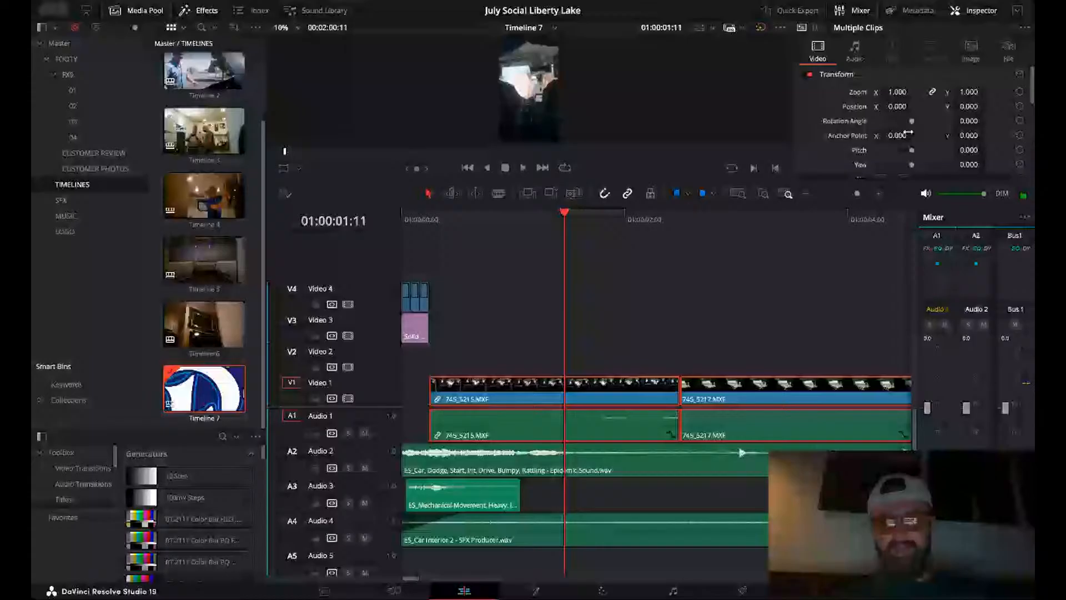
- Play on through the driving footage and delete 745_5217.MXF and 745_5216.MXF with their audio
key("super+minus")
key("super+minus")
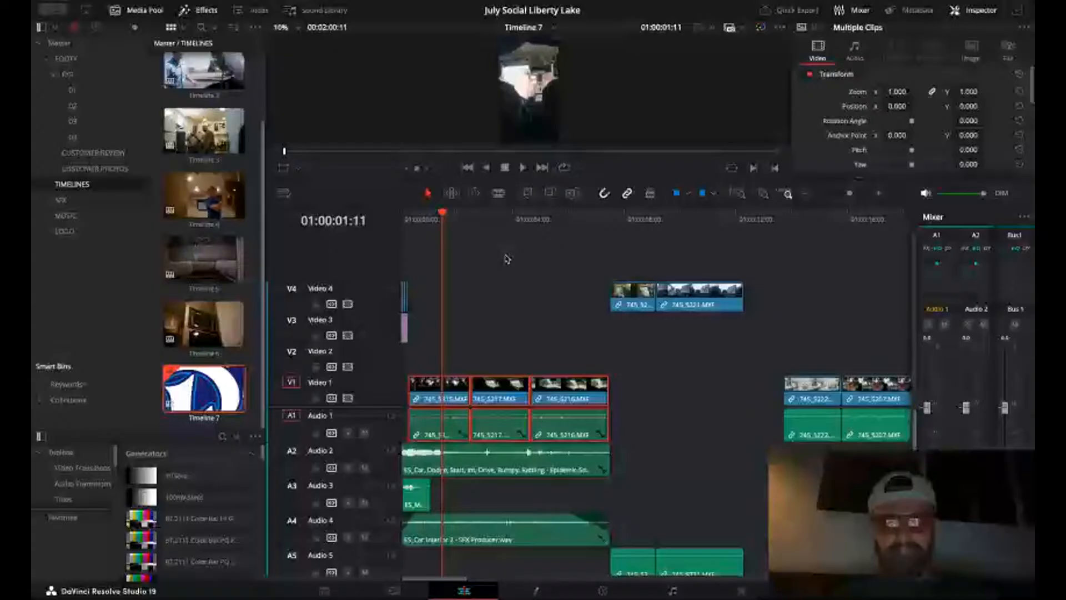
key("space")
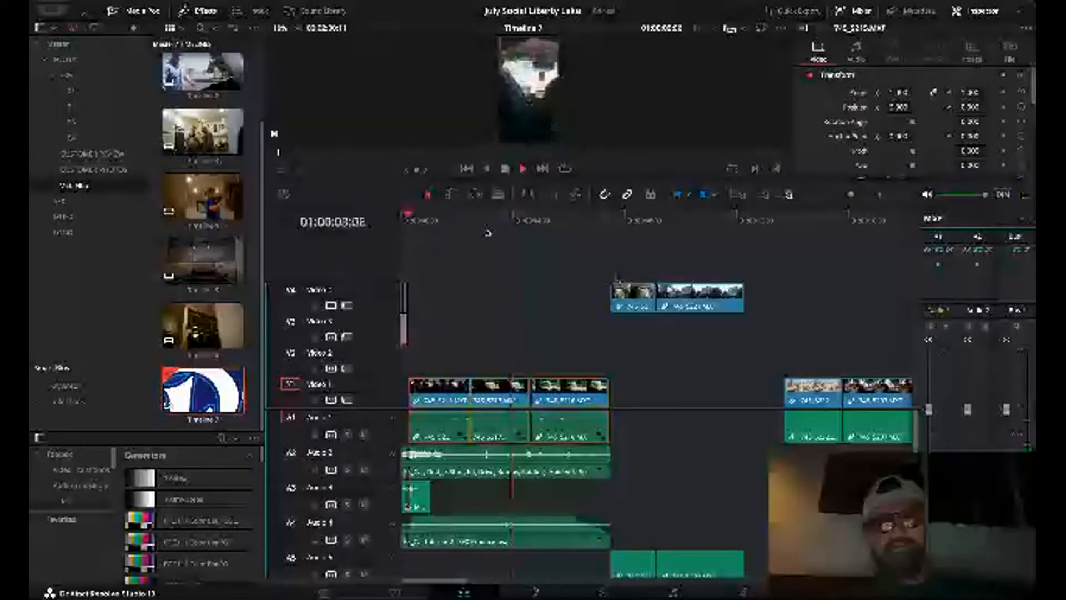
left_click(491, 223)
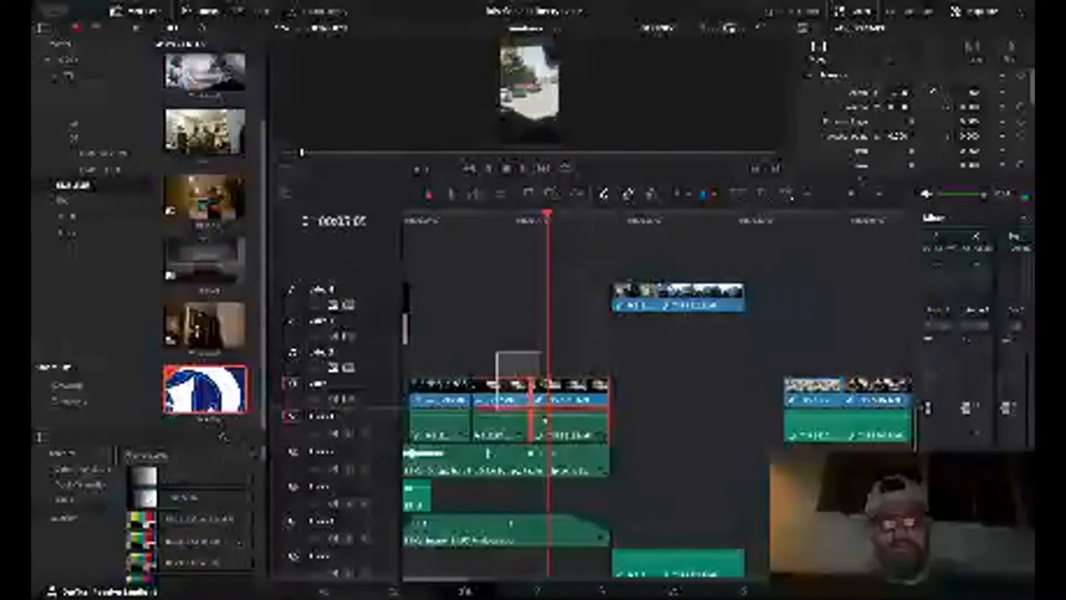
key("Delete")
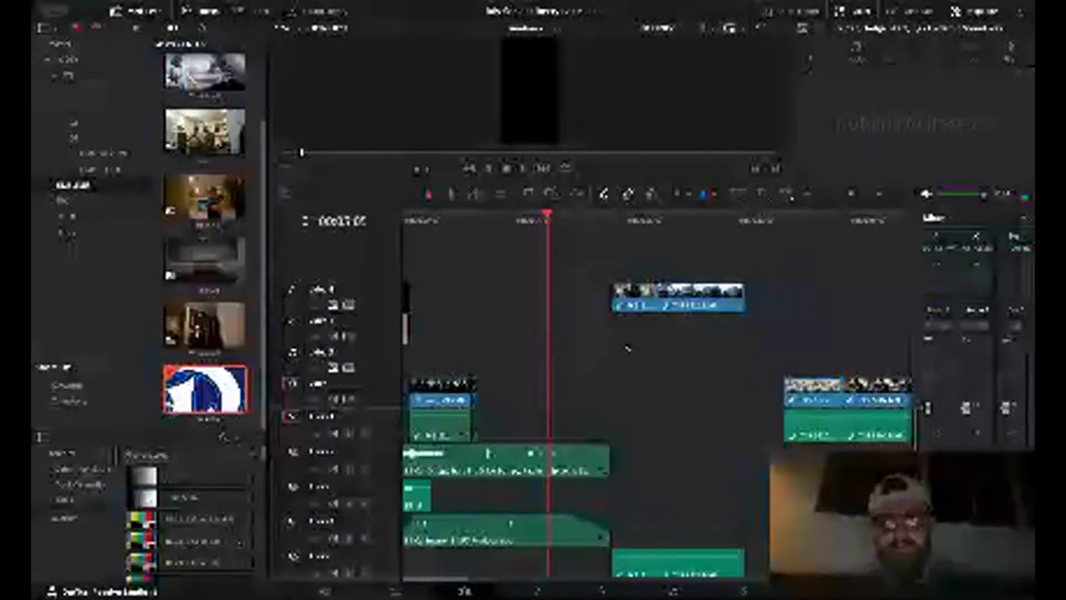
- Move the two clips on Video 4 down to Video 1 and delete their linked audio
left_click_drag(678, 300, 684, 409)
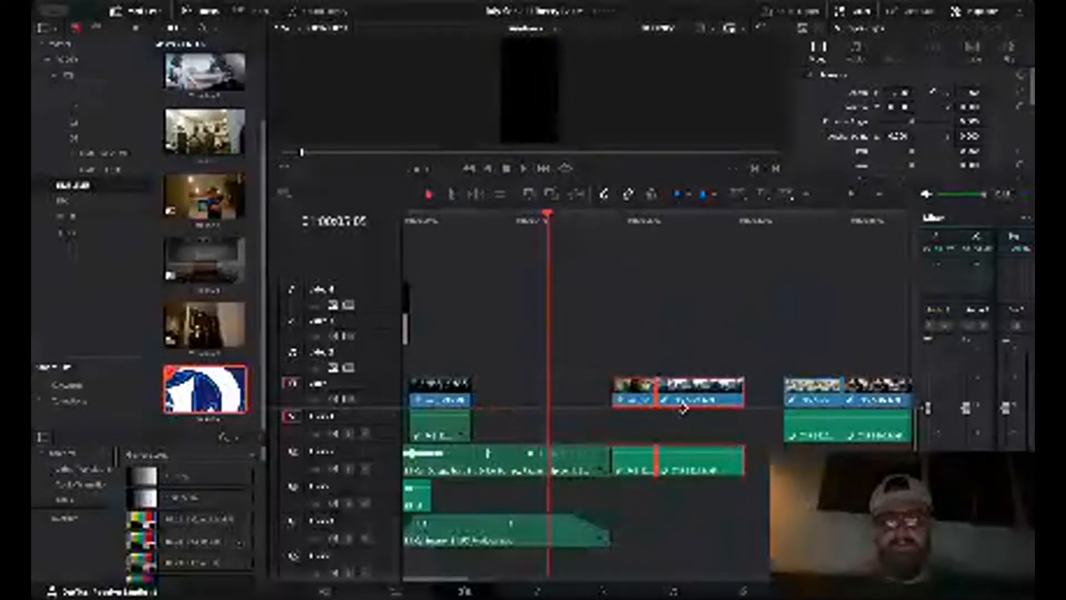
left_click(671, 438)
left_click(636, 475)
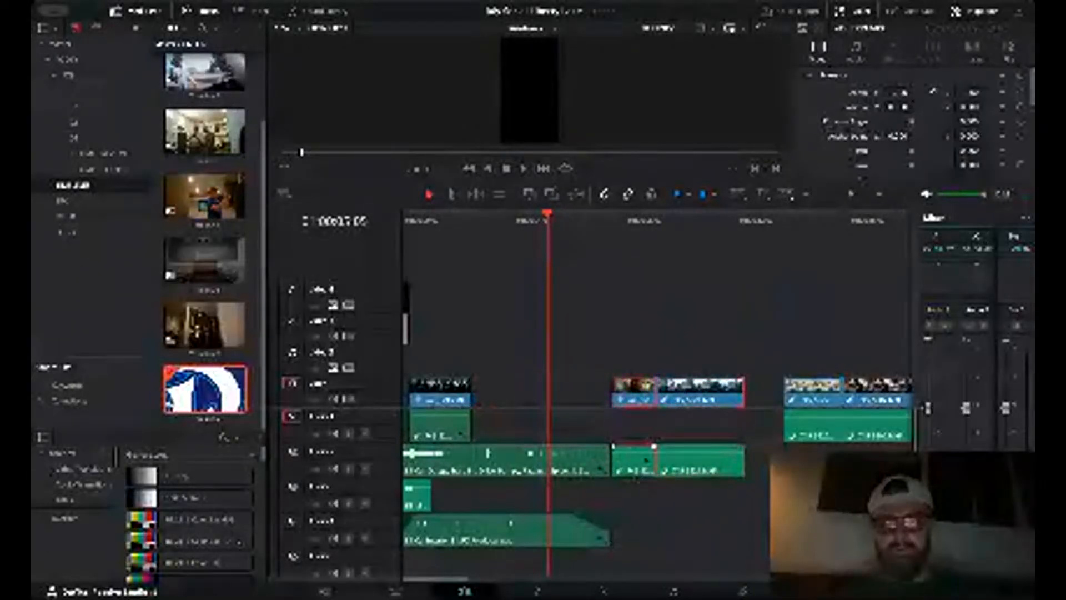
left_click(648, 487)
left_click(671, 473)
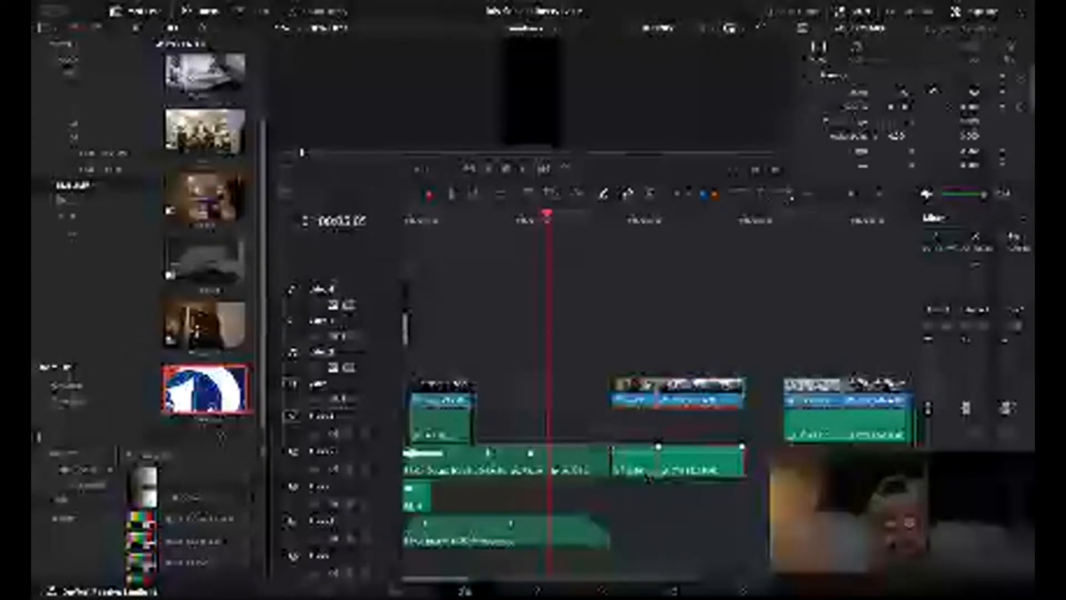
left_click(671, 489)
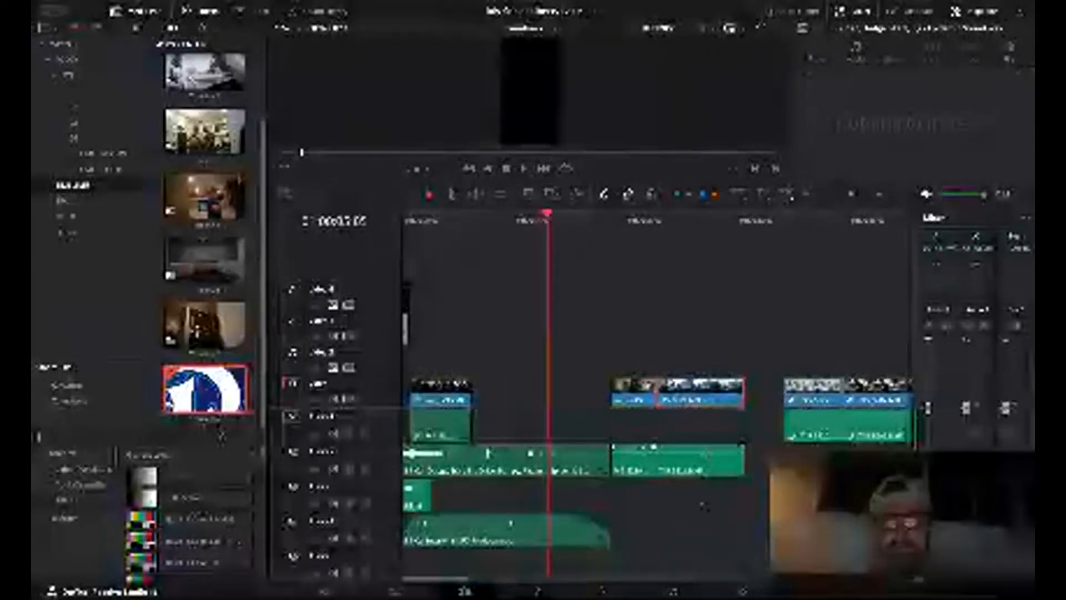
left_click(647, 453)
key("Delete")
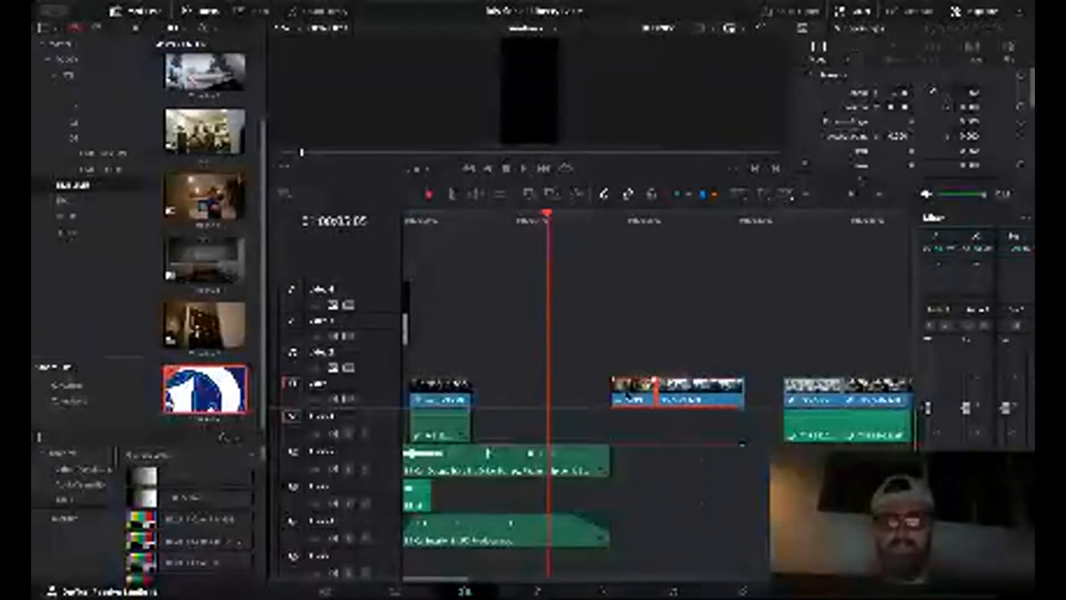
- Move the two silent clips directly after 745_5215.MXF and play the cut up to 01:00:04:00
left_click_drag(687, 389, 548, 389)
left_click(456, 228)
key("space")
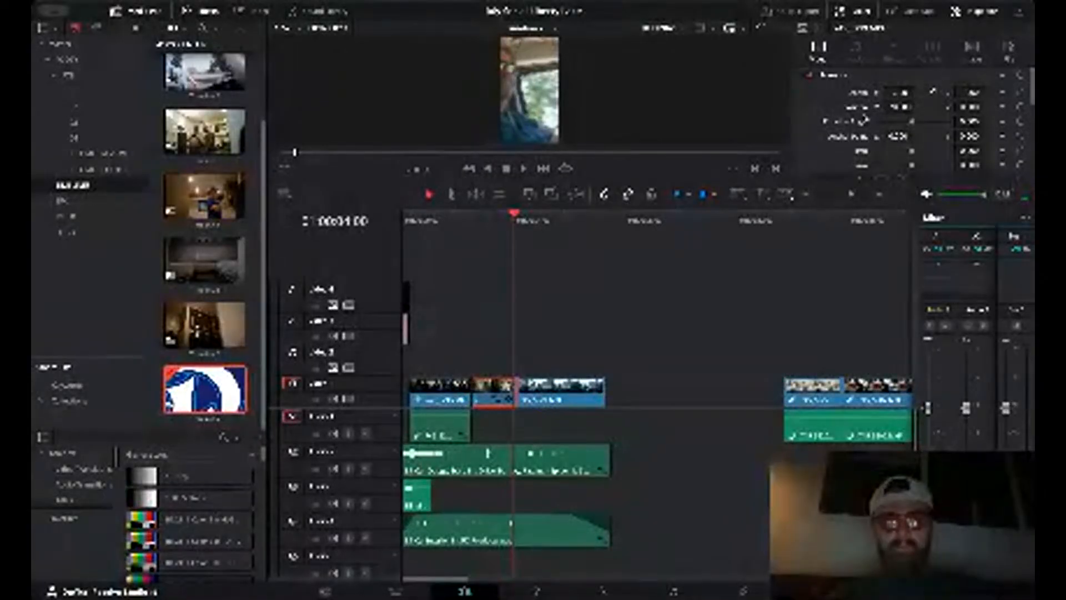
- Trim the car start sound on Audio 2 to end with the second clip on Video 1, playing the opening to check the length
left_click_drag(610, 469, 477, 463)
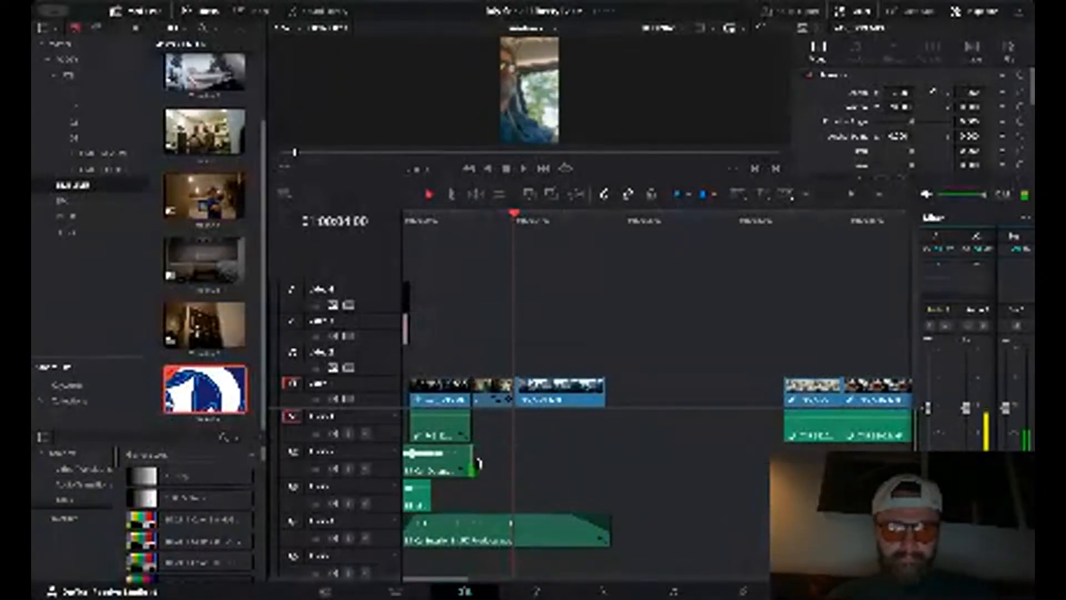
key("Home")
key("space")
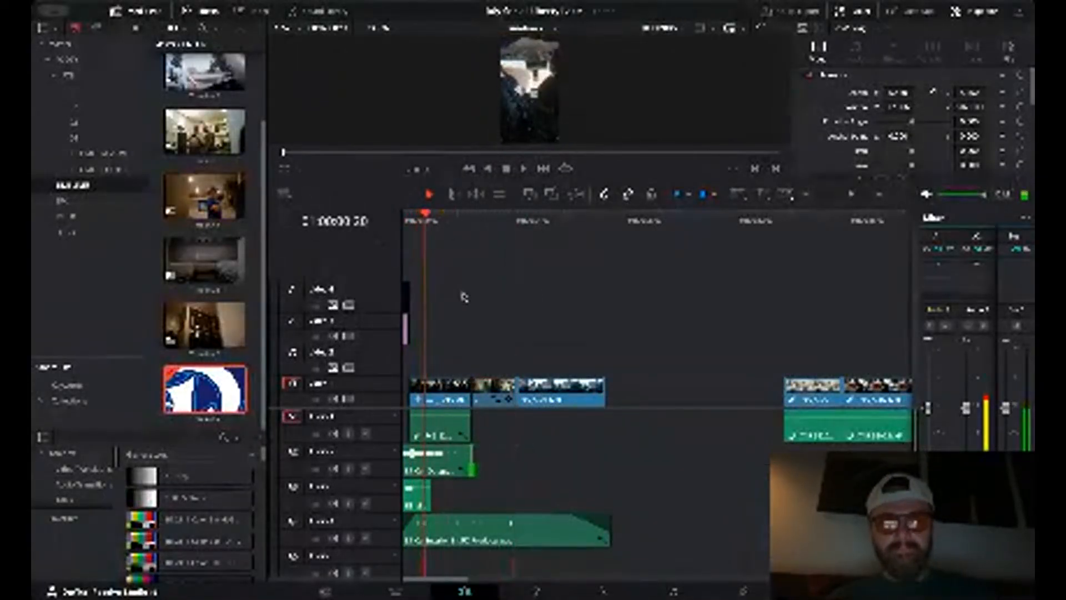
left_click_drag(472, 461, 518, 461)
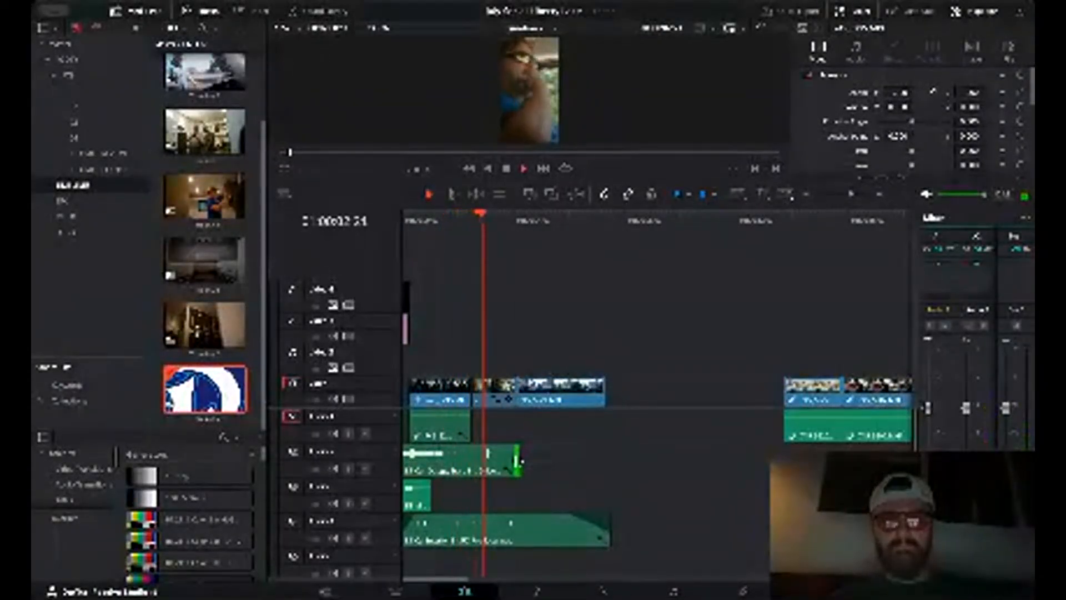
- Lower the volume of 745_5215.MXF's audio and play the opening again from the start
left_click(447, 428)
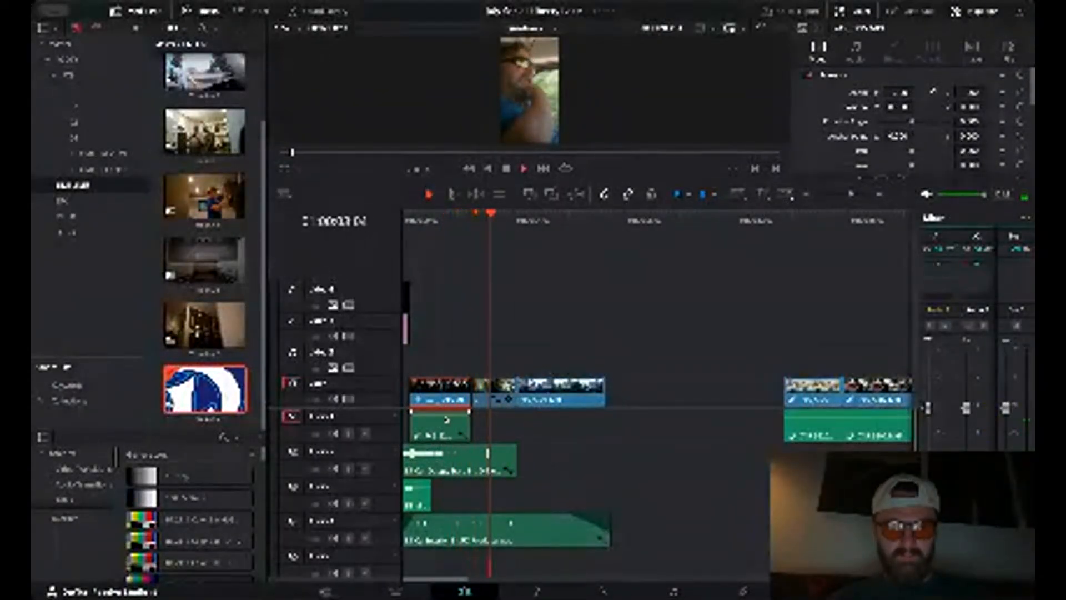
left_click_drag(444, 416, 440, 467)
left_click_drag(418, 215, 374, 226)
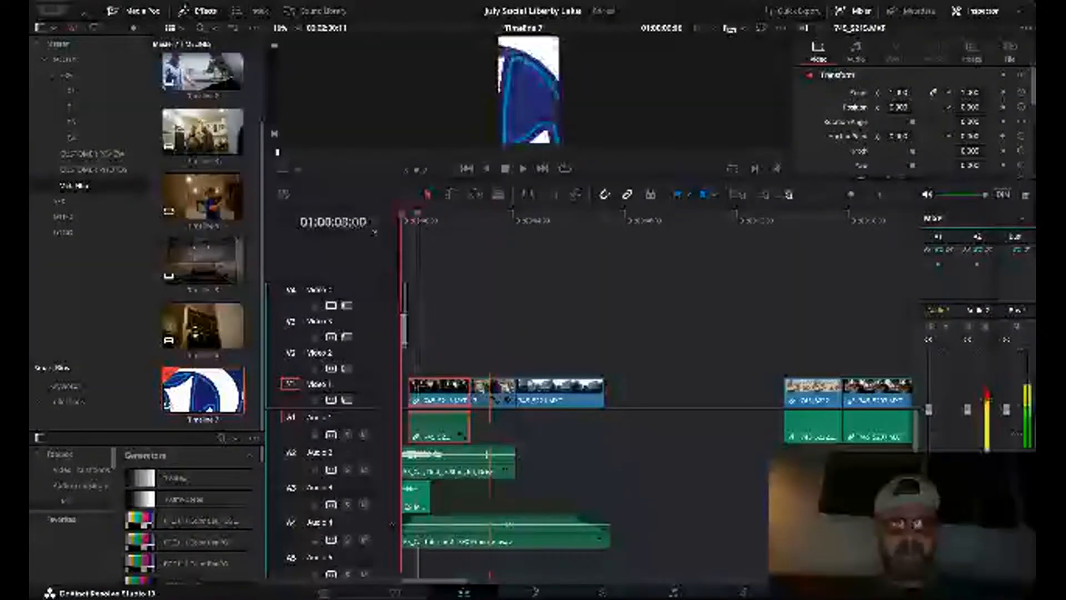
key("space")
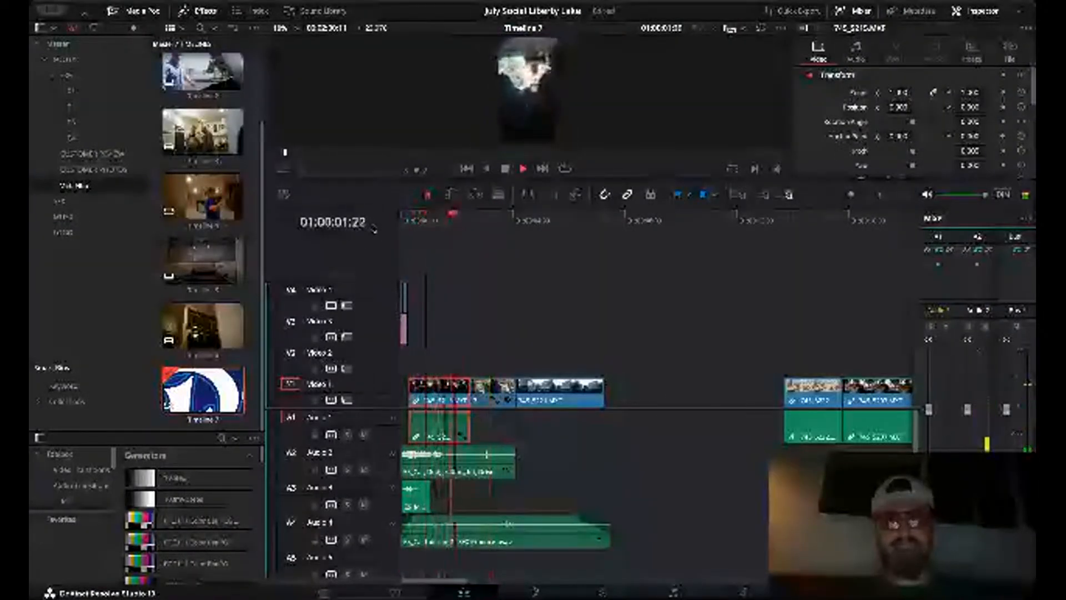
key("space")
- Ripple delete the short clip between 745_5215.MXF and 745_5221.MXF and play on to 01:00:05:06
left_click_drag(488, 357, 496, 392)
key("BackSpace")
key("space")
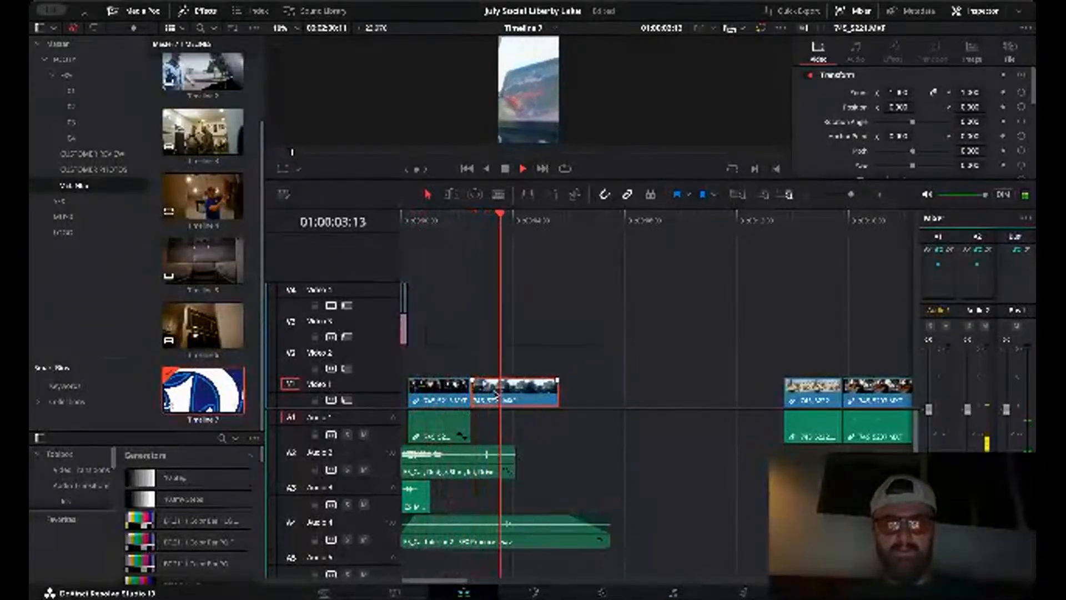
key("space")
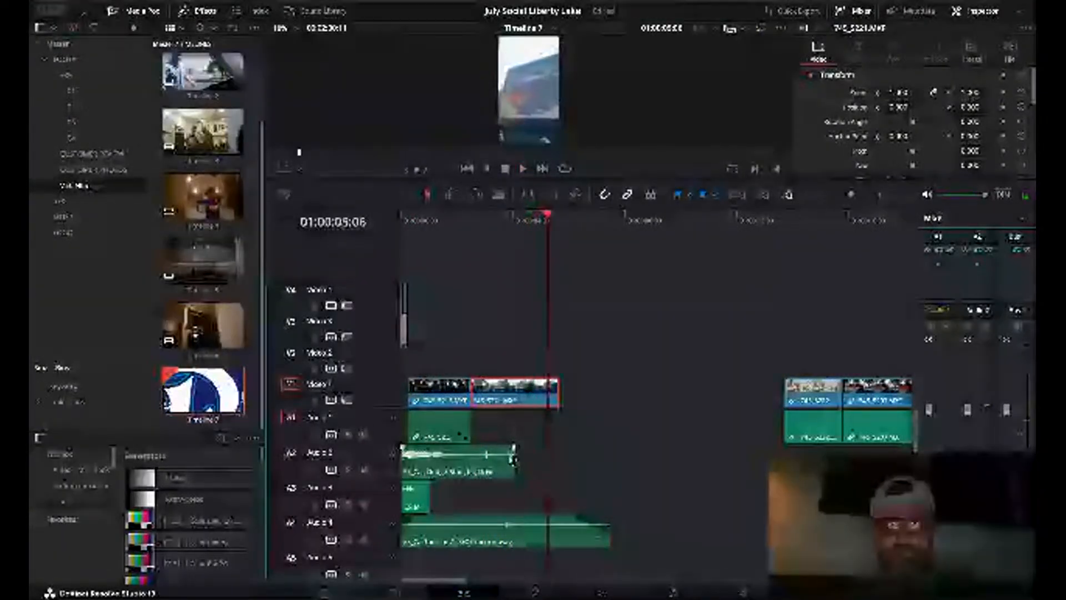
- Look through the SFX bin and import a new sound effect file into it
left_click(70, 203)
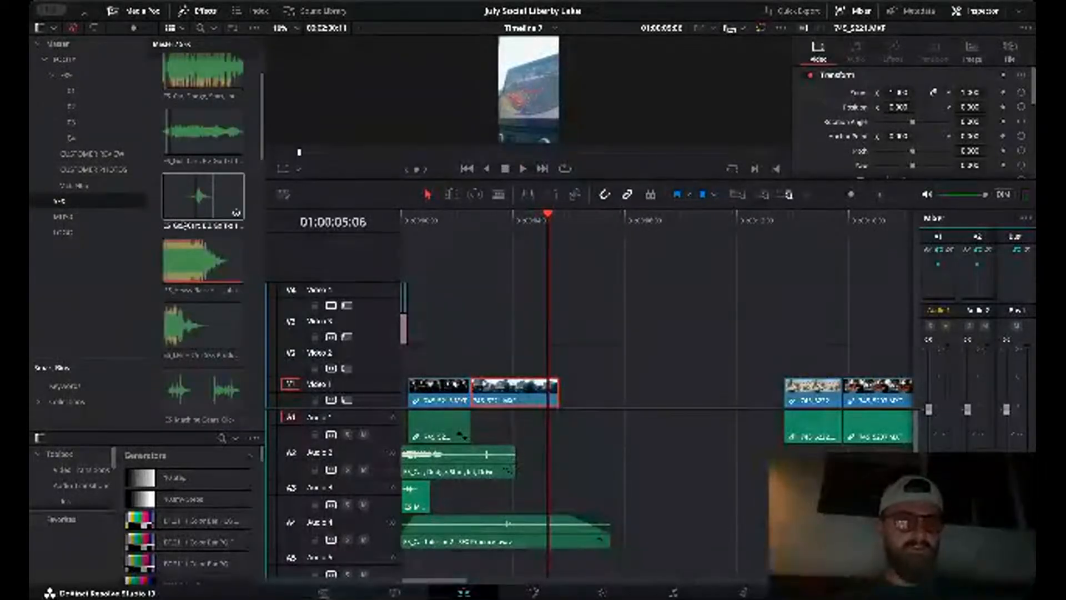
left_click(179, 242)
scroll(179, 243, "down", 3)
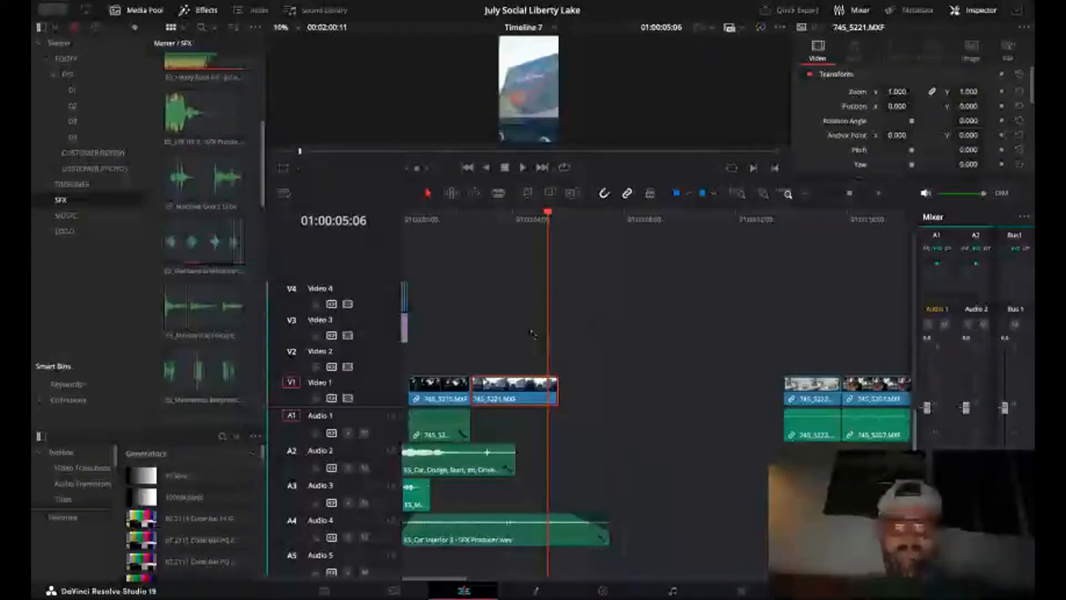
left_click_drag(32, 92, 82, 92)
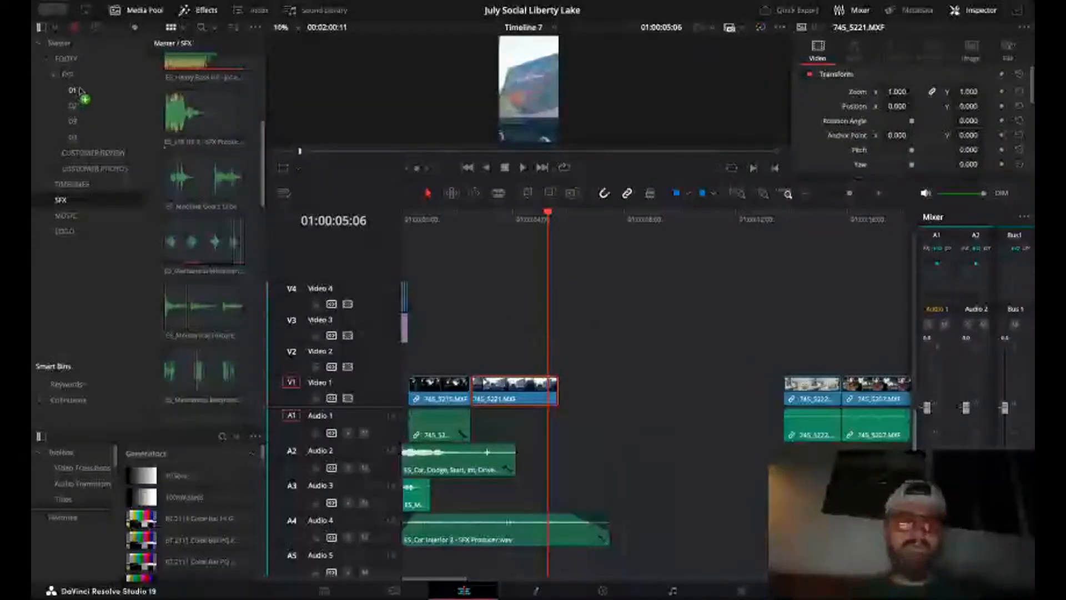
- Preview the car sound effects in the bin and place the new one on Audio 1 beneath 745_5221.MXF
left_click(162, 103)
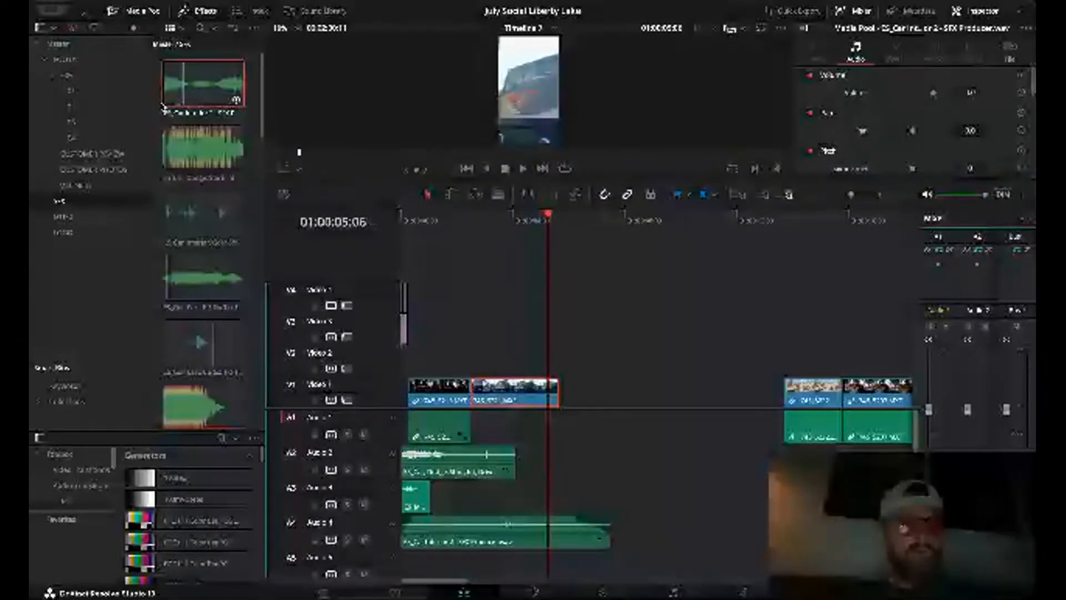
double_click(163, 104)
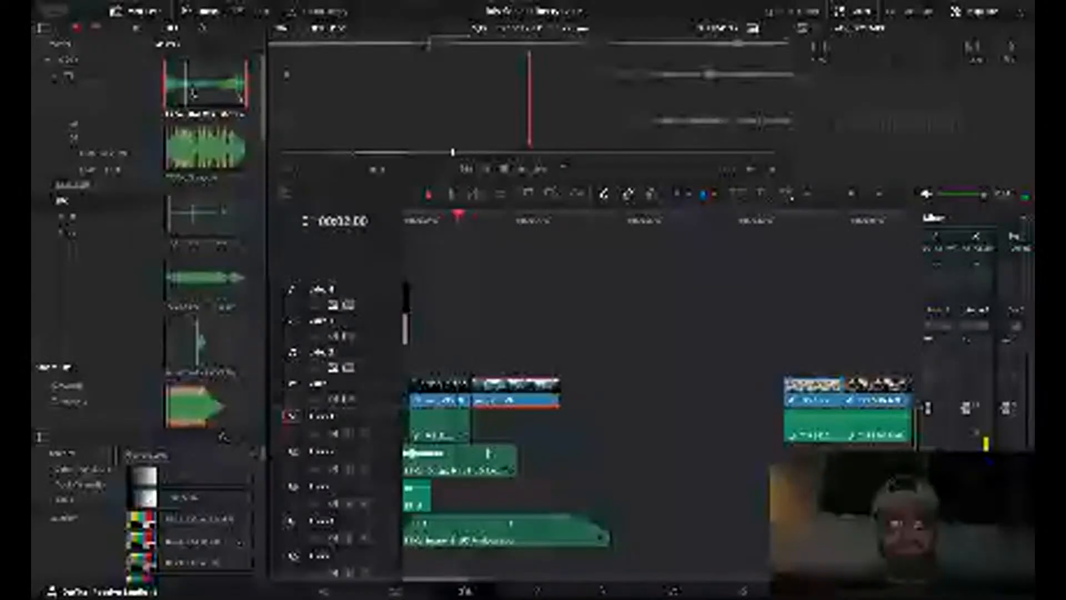
scroll(193, 94, "down", 1)
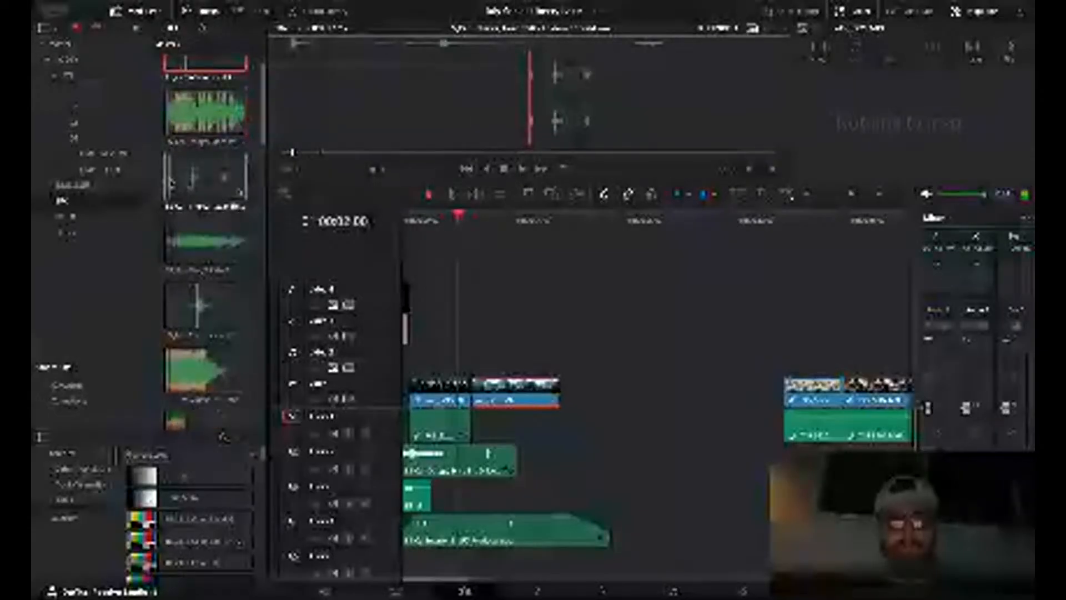
key("space")
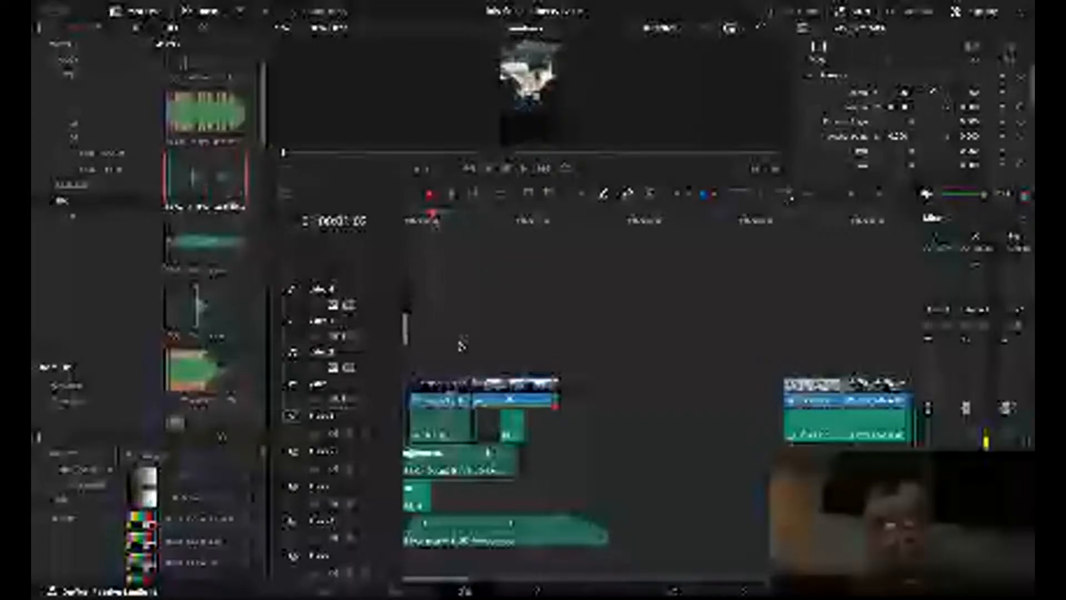
- Play the opening with the added sound effect and trim the end of 745_5221.MXF to 01:00:04:06
left_click(461, 341)
left_click(447, 395)
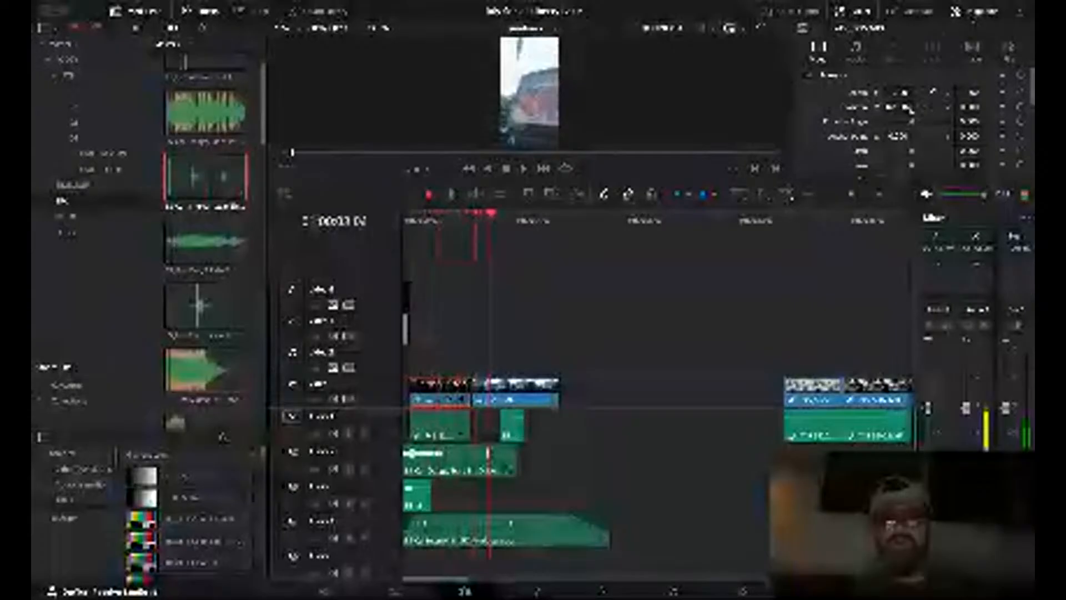
key("space")
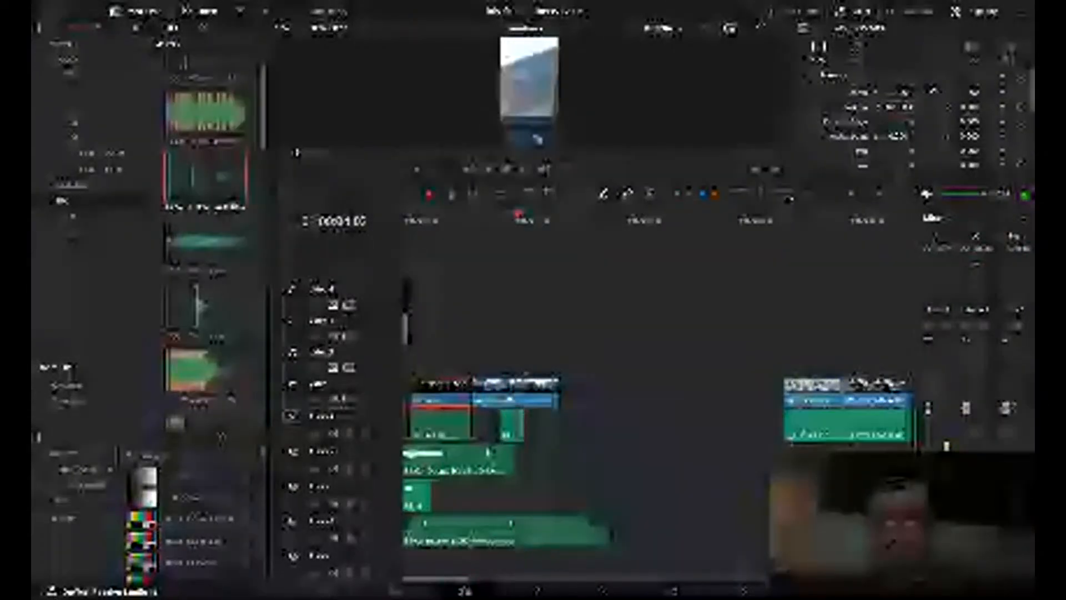
left_click_drag(557, 388, 520, 387)
scroll(222, 261, "down", 3)
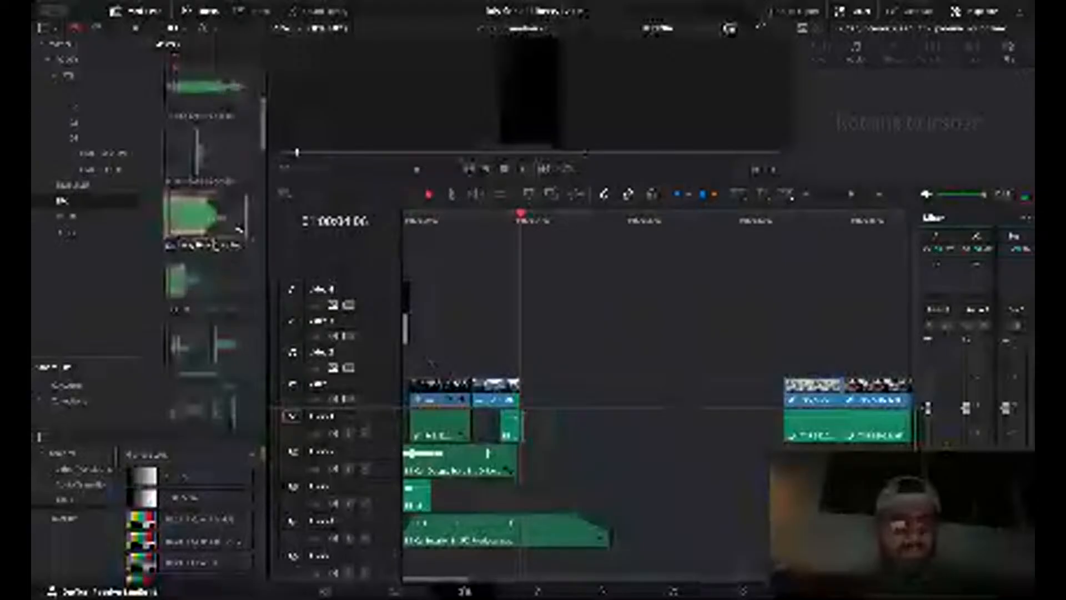
- Preview effects in the SFX bin and place the ES_Mechanical Movement, Heavy, Impact sound on Audio 3 beneath the end of 745_5221.MXF
scroll(206, 233, "down", 4)
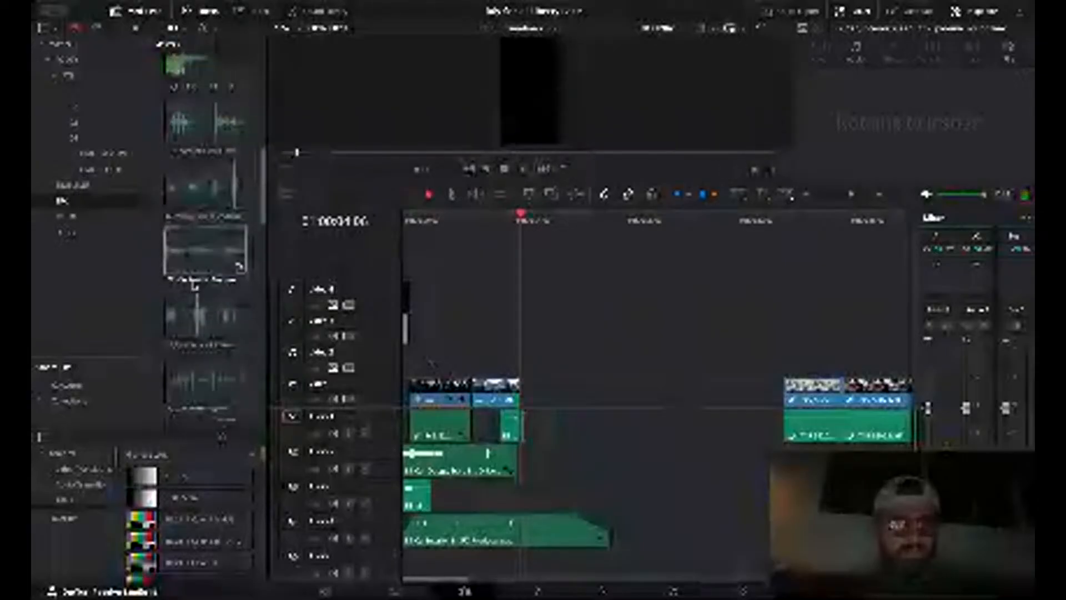
key("space")
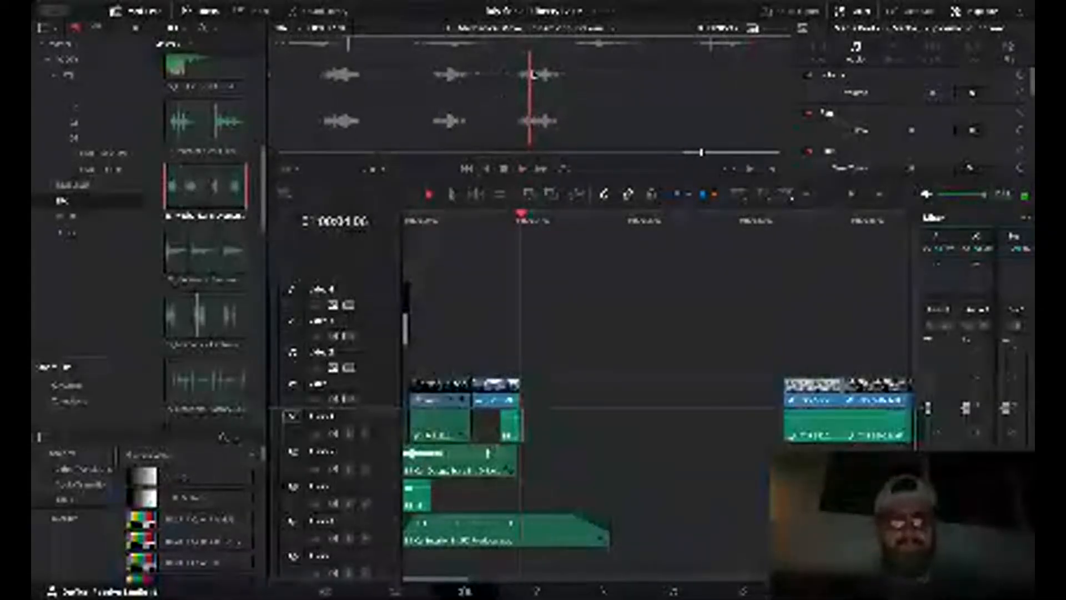
key("space")
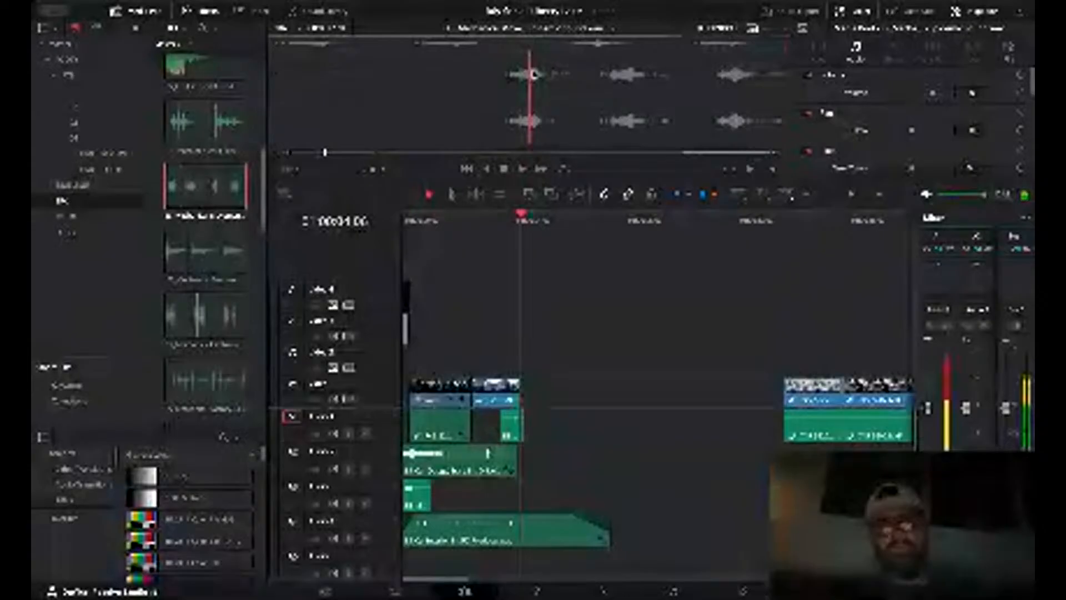
left_click_drag(509, 107, 491, 496)
- Align the peaks of the gear shift and mechanical movement sounds with the end of 745_5221.MXF and play the result
key("ctrl+equal")
key("ctrl+equal")
key("ctrl+equal")
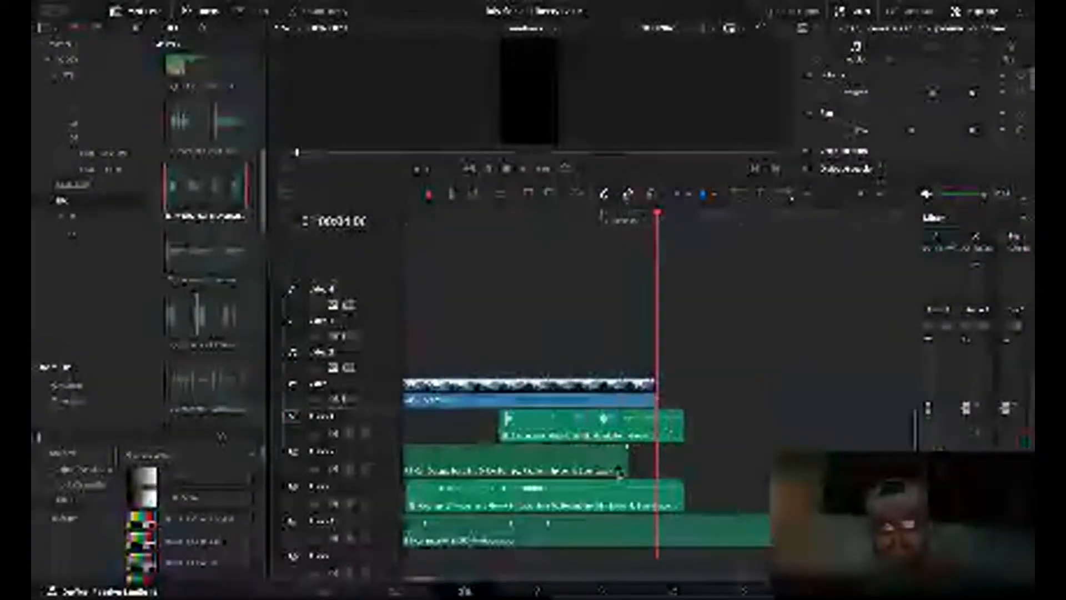
left_click_drag(576, 433, 617, 432)
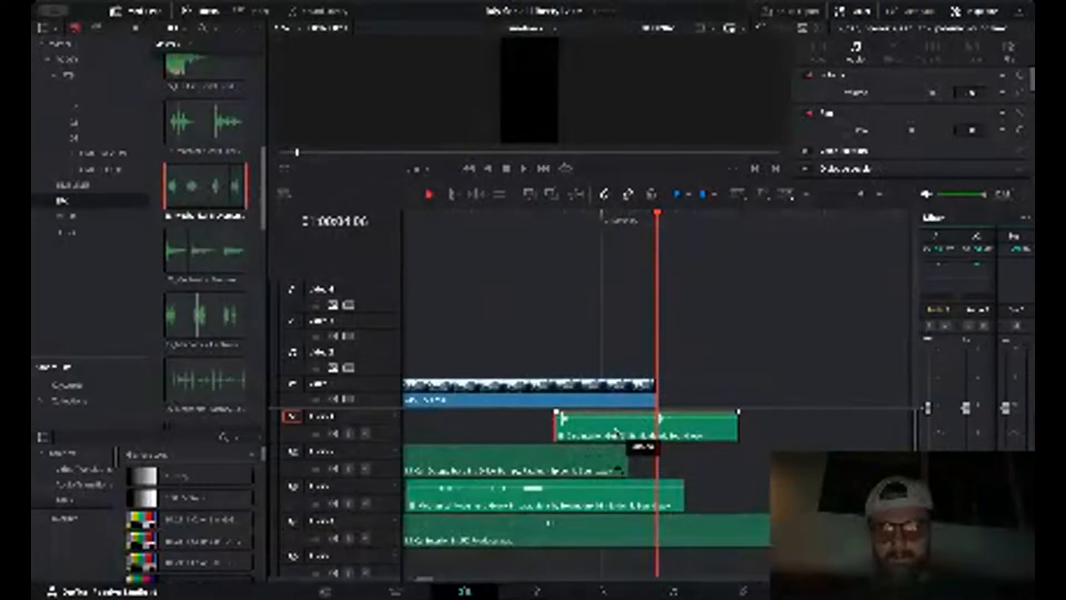
left_click_drag(572, 498, 685, 504)
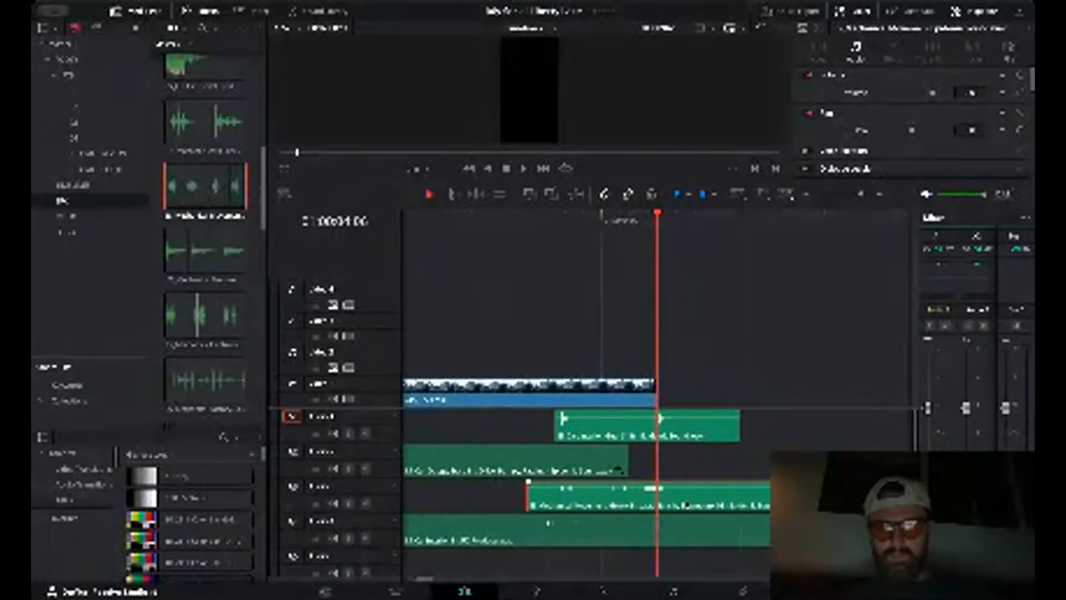
left_click(475, 208)
key("space")
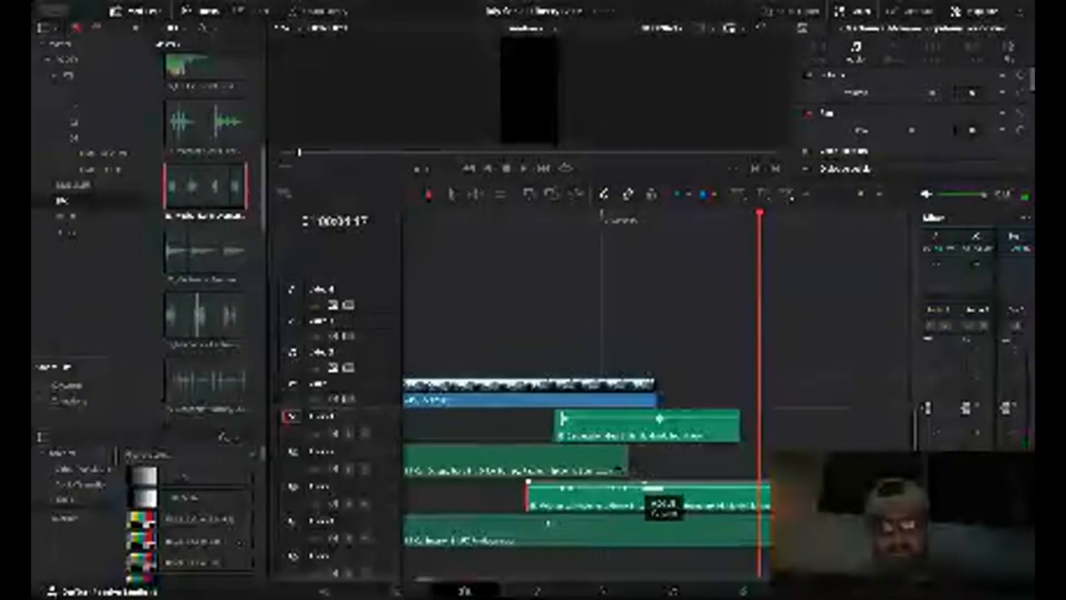
left_click(654, 423)
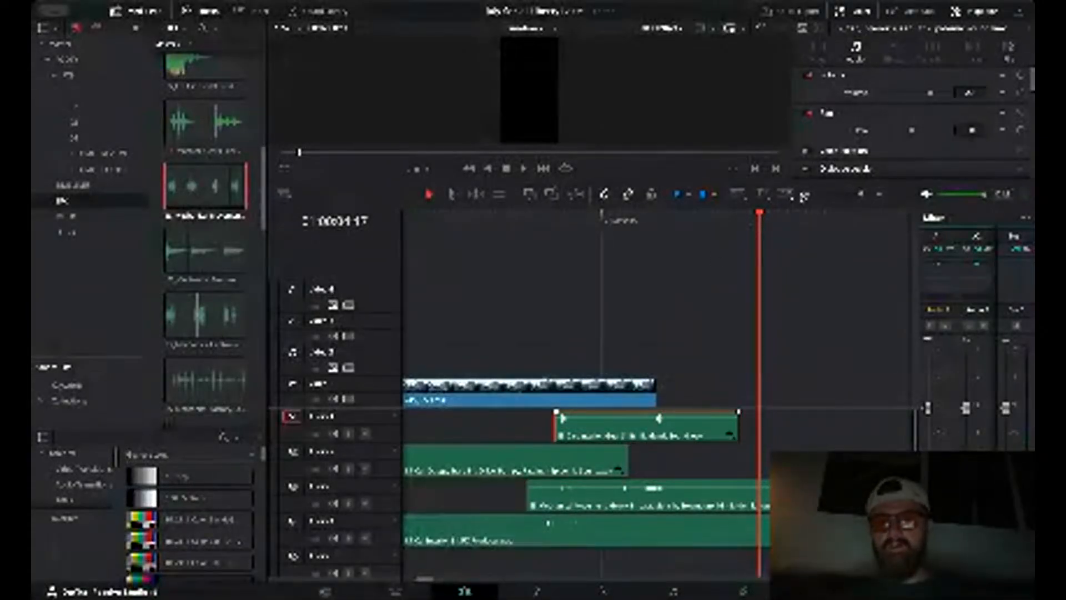
- Look through the later clips on the timeline for an exterior shot of the van
left_click(804, 195)
left_click(804, 195)
left_click(804, 195)
left_click(804, 195)
left_click_drag(658, 214, 782, 226)
scroll(785, 227, "right", 5)
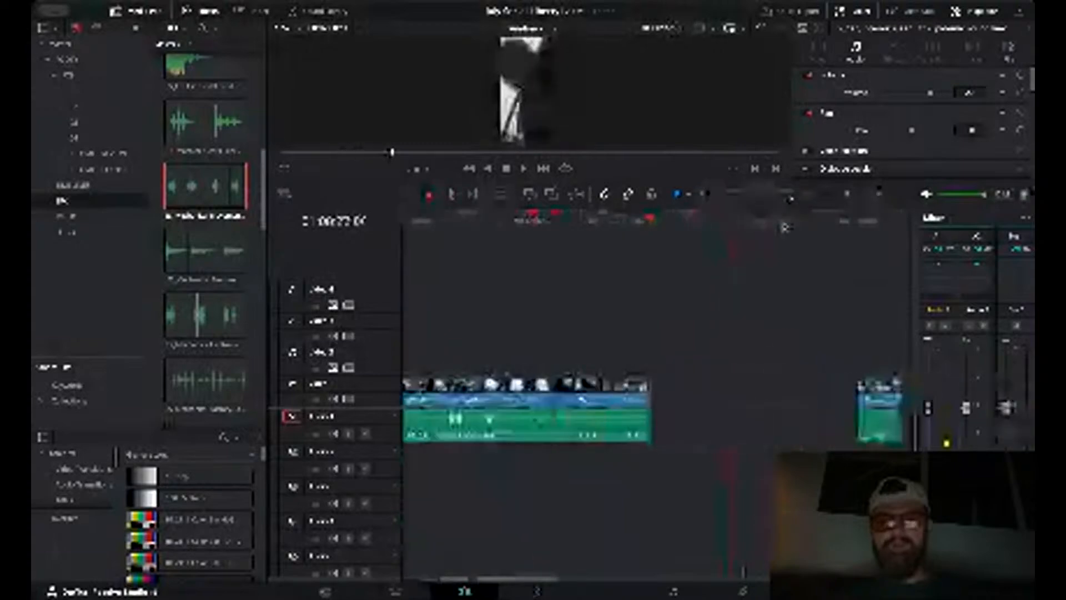
key("Down")
key("Down")
key("Down")
key("Down")
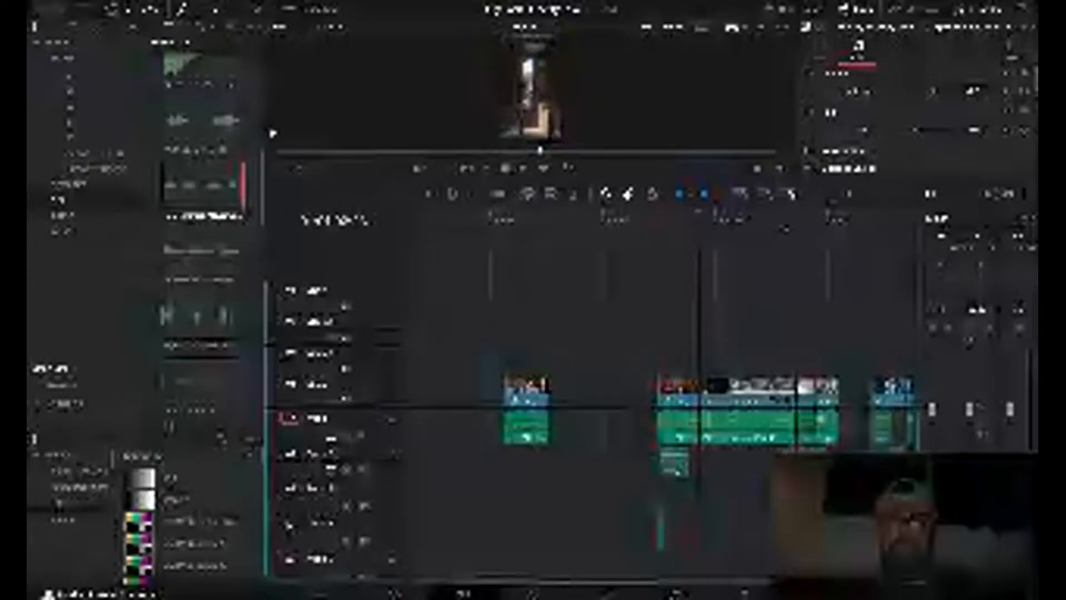
key("Down")
key("Down")
key("Down")
key("Up")
key("Up")
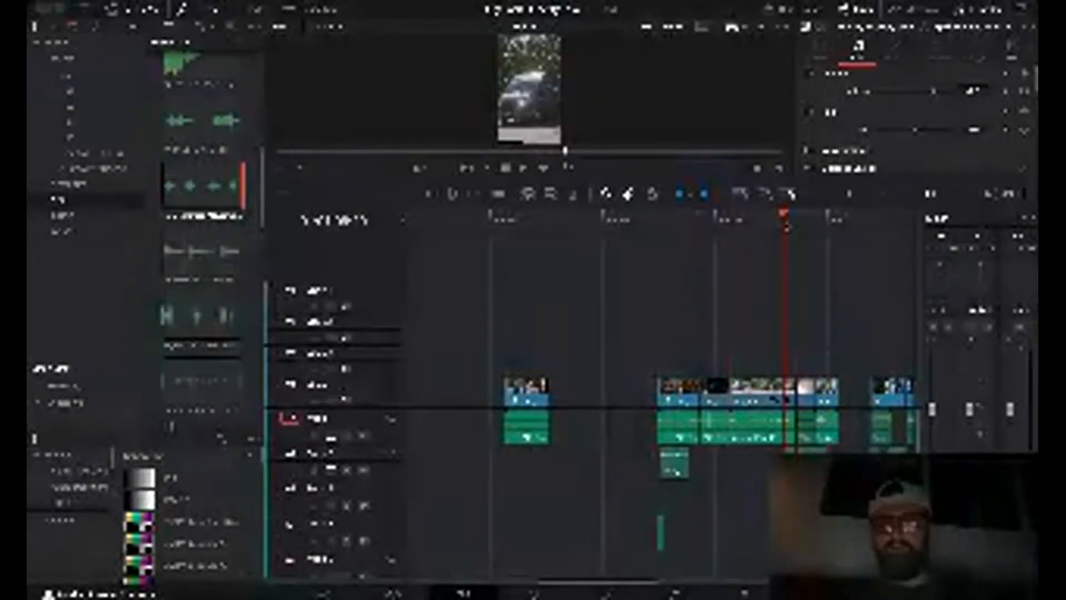
key("Up")
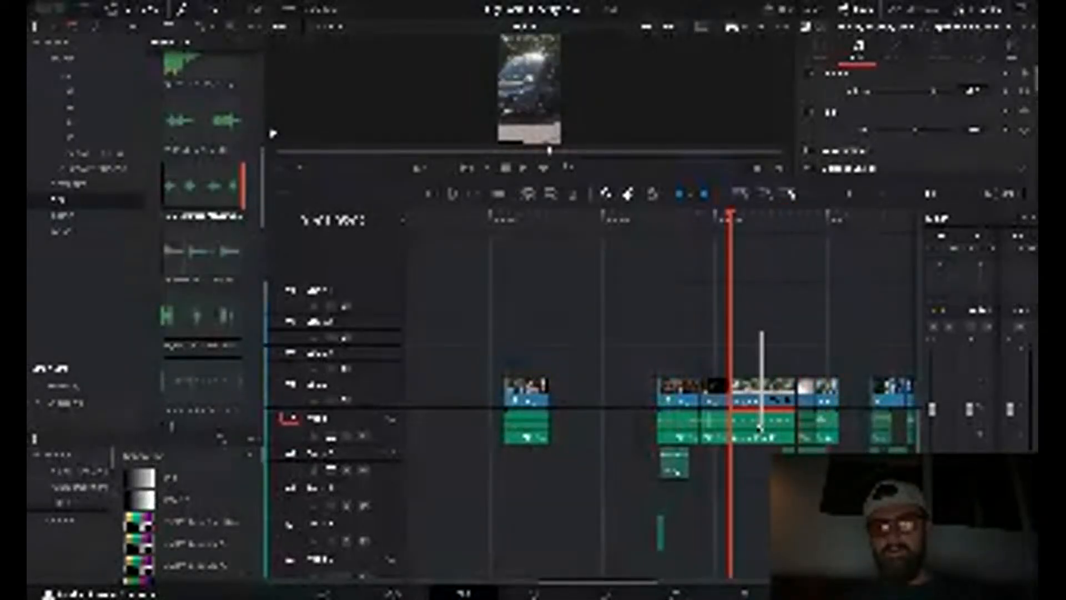
- Move van clip 745_5195.MXF directly after 745_5221.MXF with its audio on Audio 2, and play the transition
left_click_drag(760, 427, 761, 429)
left_click(765, 351)
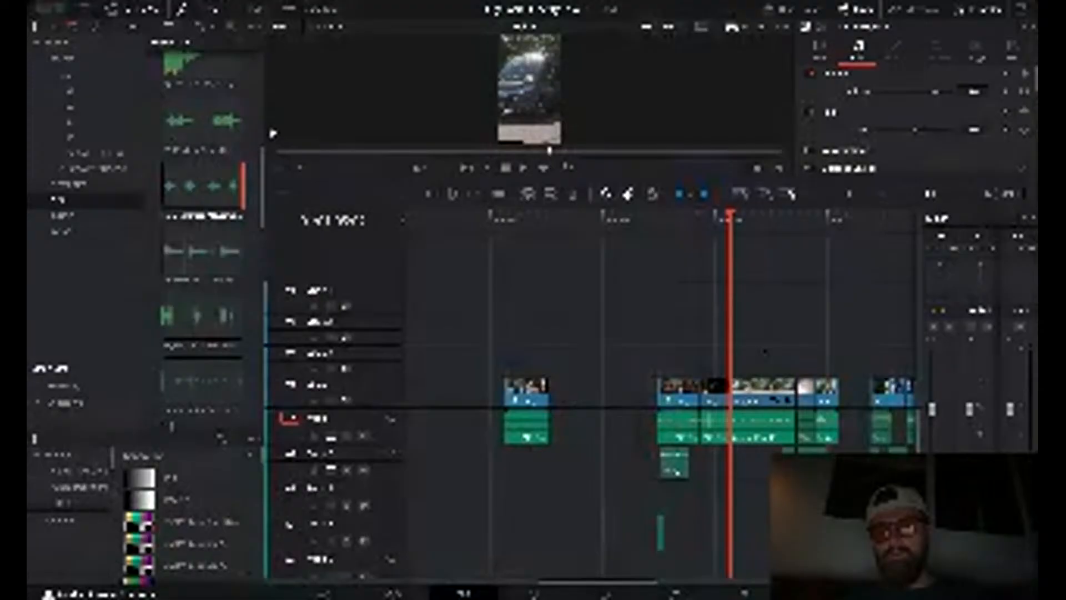
left_click(752, 435)
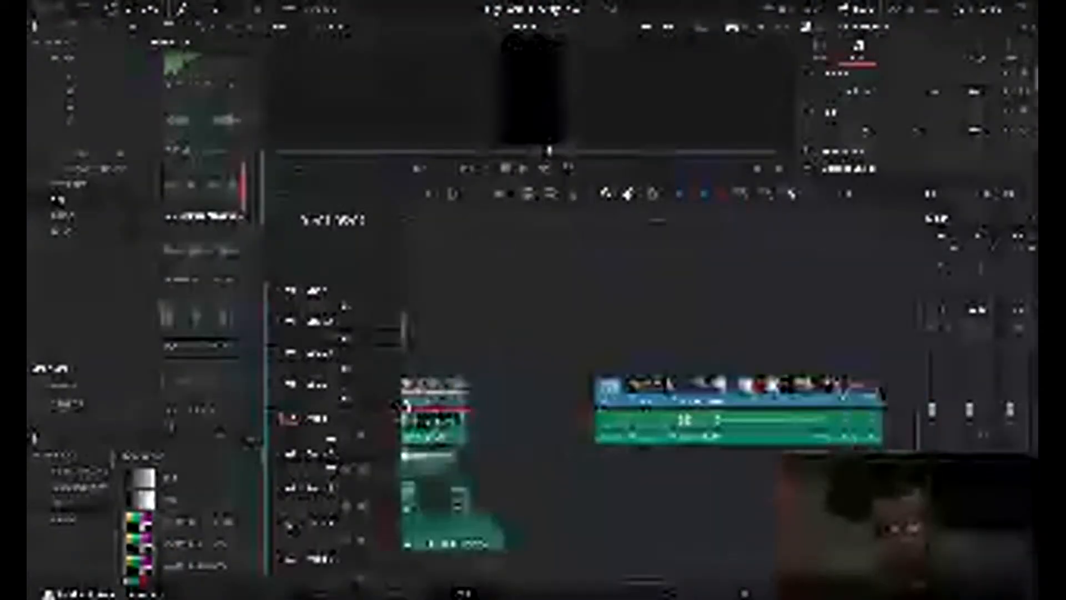
left_click_drag(445, 409, 511, 410)
left_click(508, 340)
left_click_drag(490, 444, 491, 481)
left_click(516, 468)
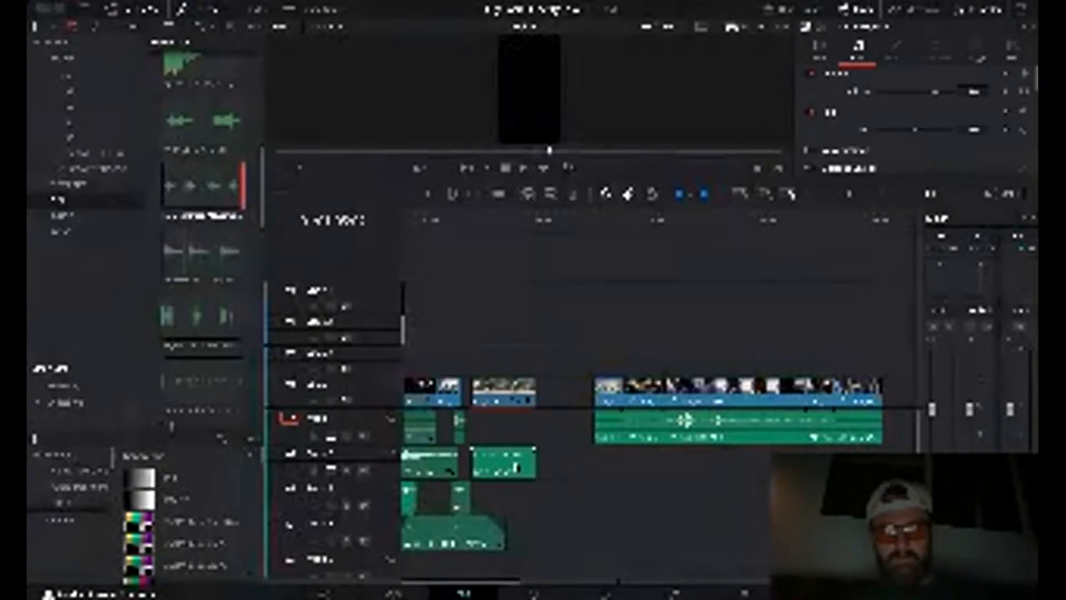
left_click(461, 225)
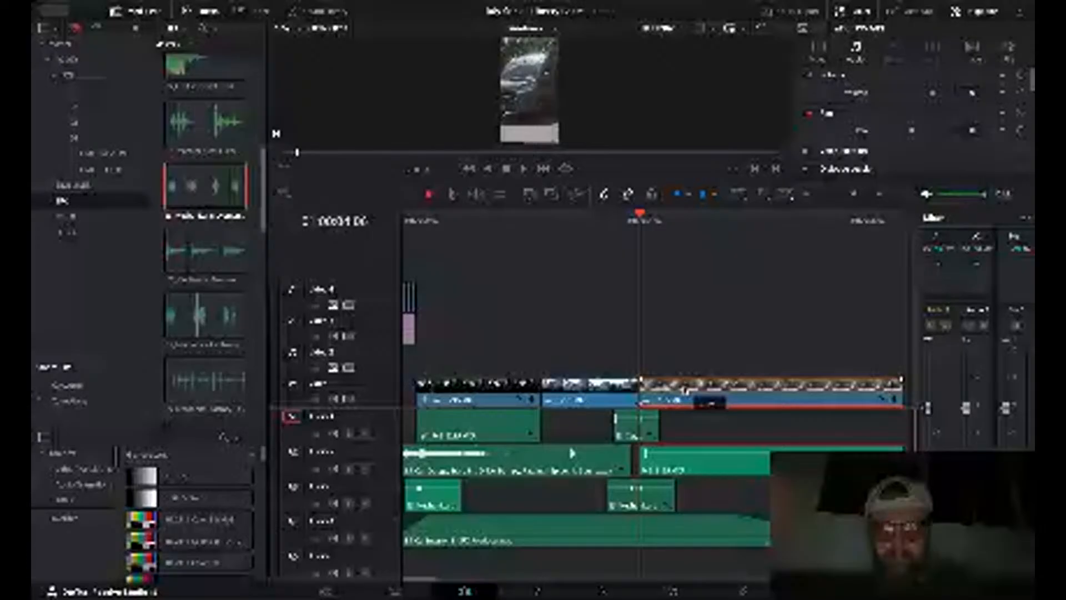
left_click(601, 220)
key("space")
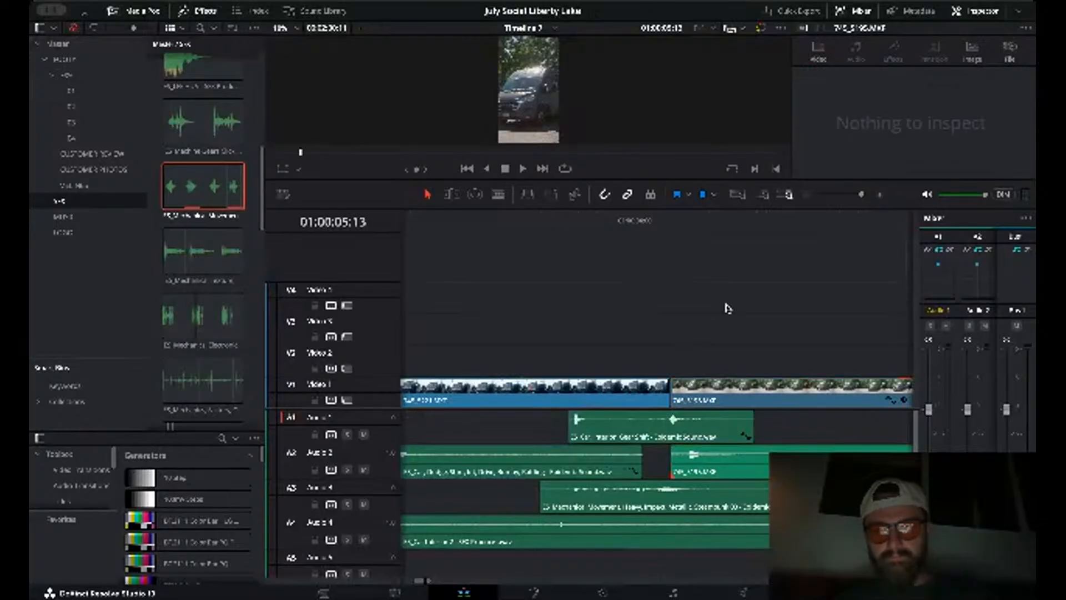
- Offset the picture and sound of 745_5195.MXF so its audio starts slightly before the cut from 745_5221.MXF, and play it
left_click_drag(673, 389, 692, 389)
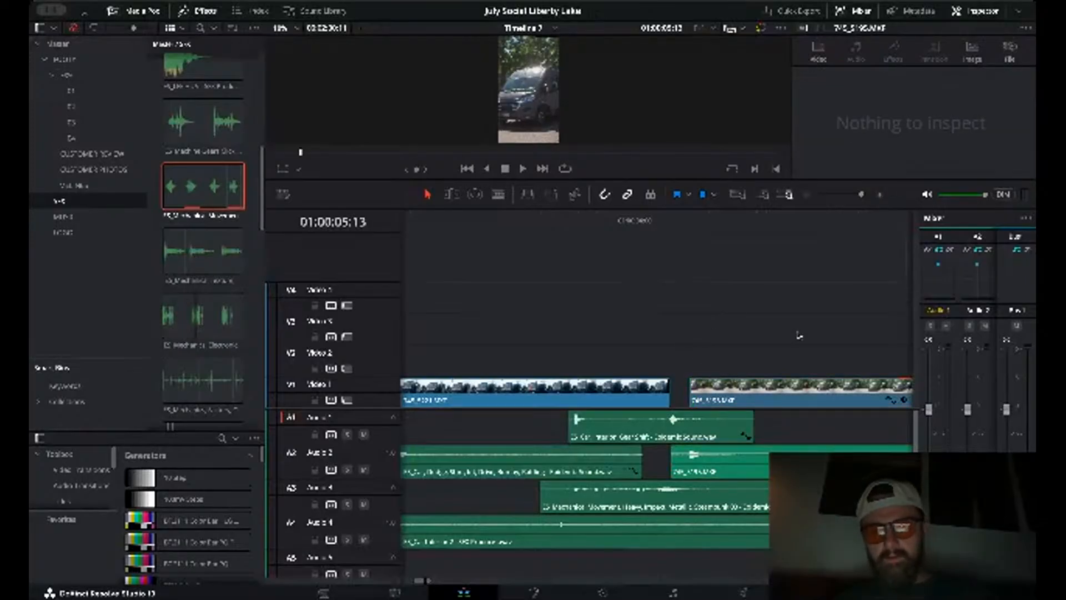
left_click_drag(824, 397, 803, 396)
left_click(588, 221)
key("space")
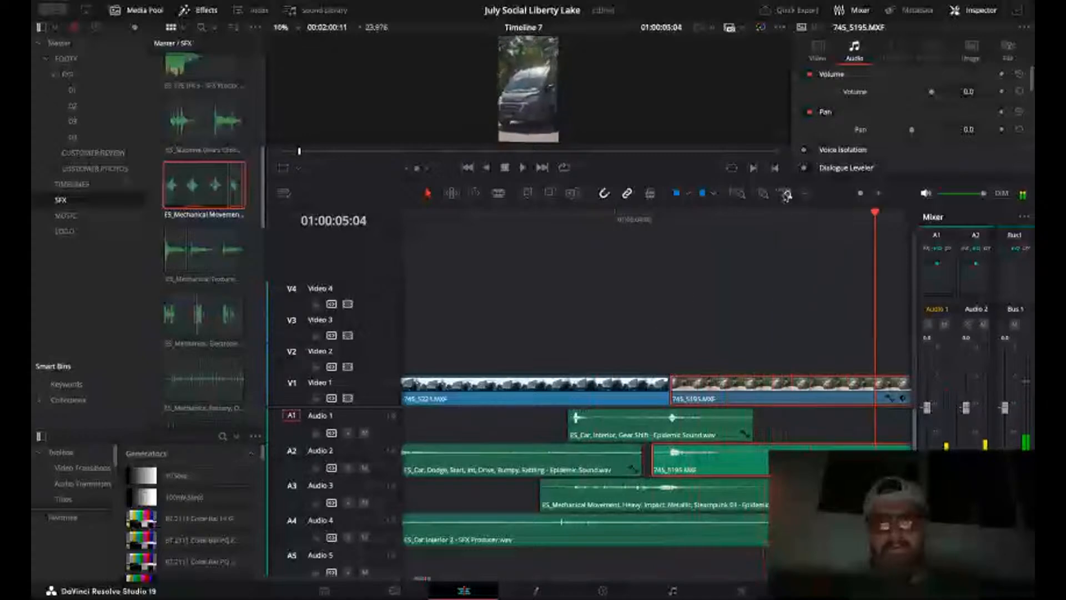
- Play the van shot, cut 745_5195.MXF at about 01:00:05:21 and delete the remainder of its video and audio
left_click(805, 193)
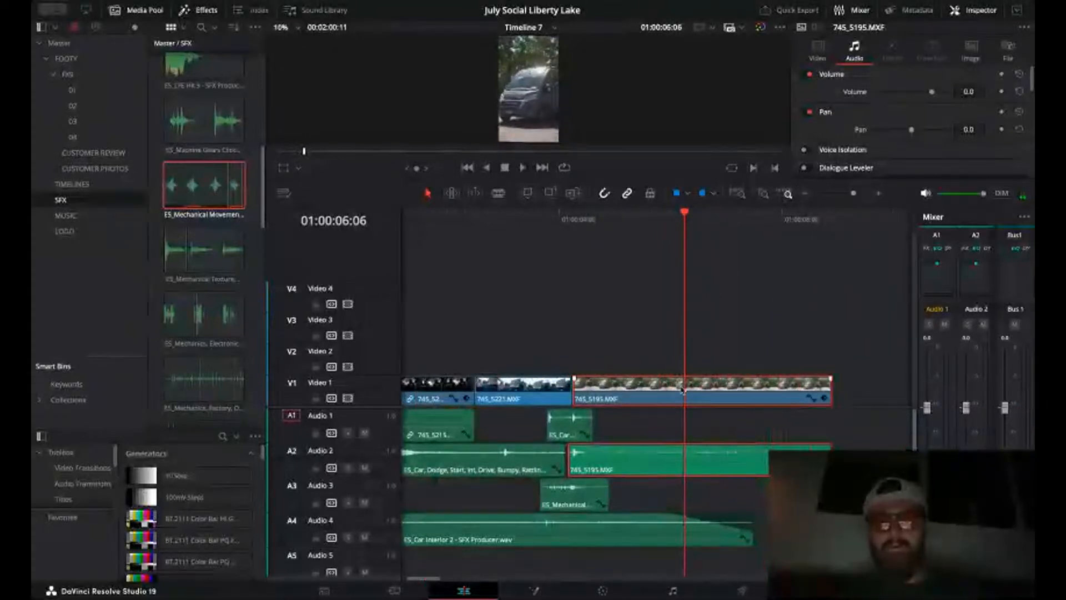
key("space")
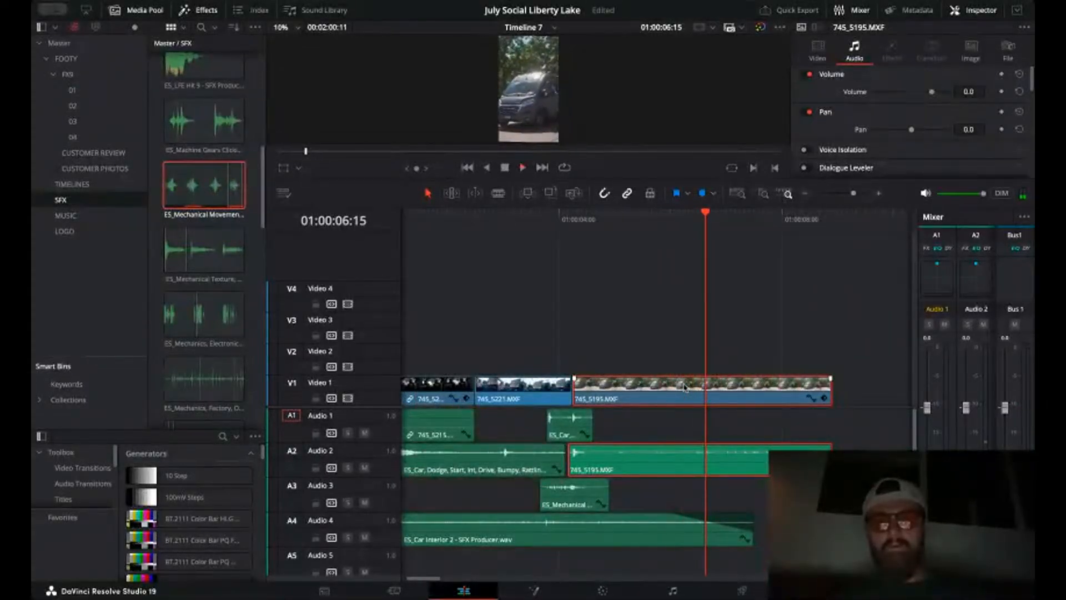
left_click(551, 215)
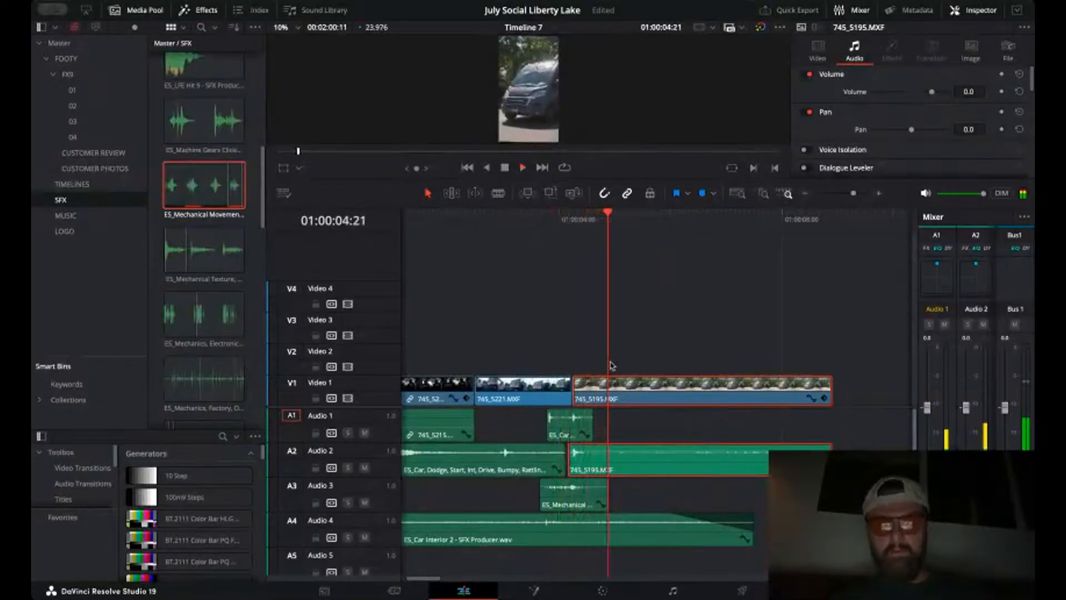
key("space")
key("b")
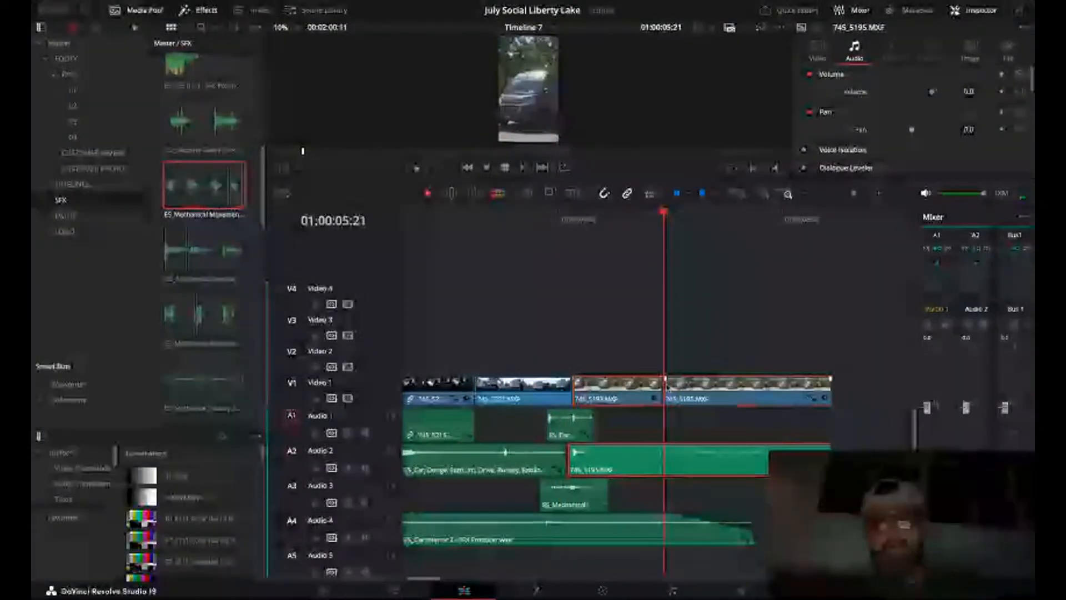
left_click(665, 389)
left_click_drag(710, 288, 766, 465)
key("Delete")
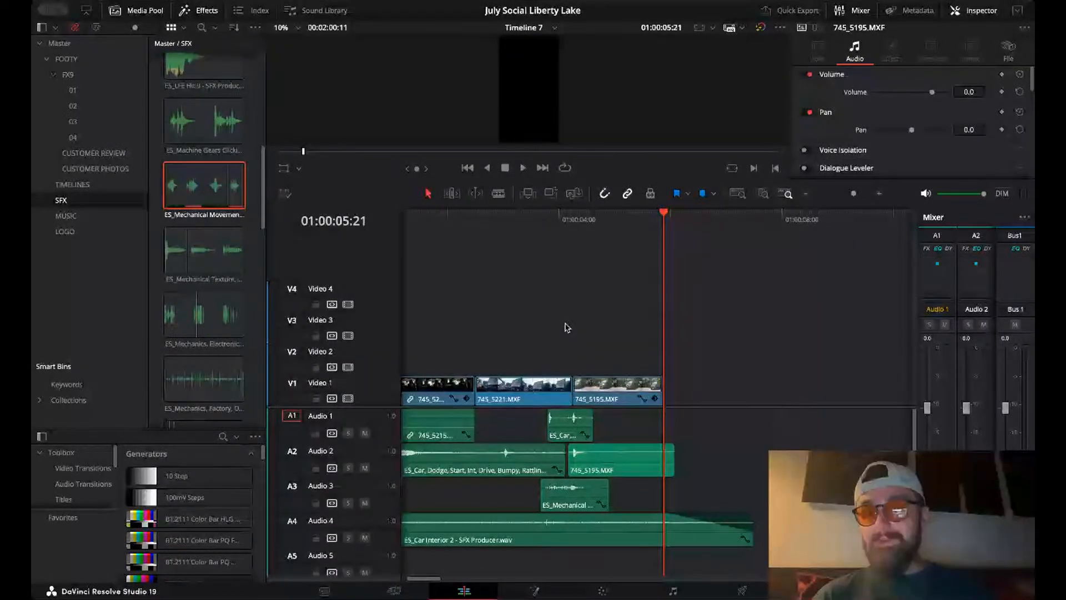
- Play the edit from the start and return to 01:00:02:06, just before the cut to 745_5221.MXF
left_click(491, 334)
key("Home")
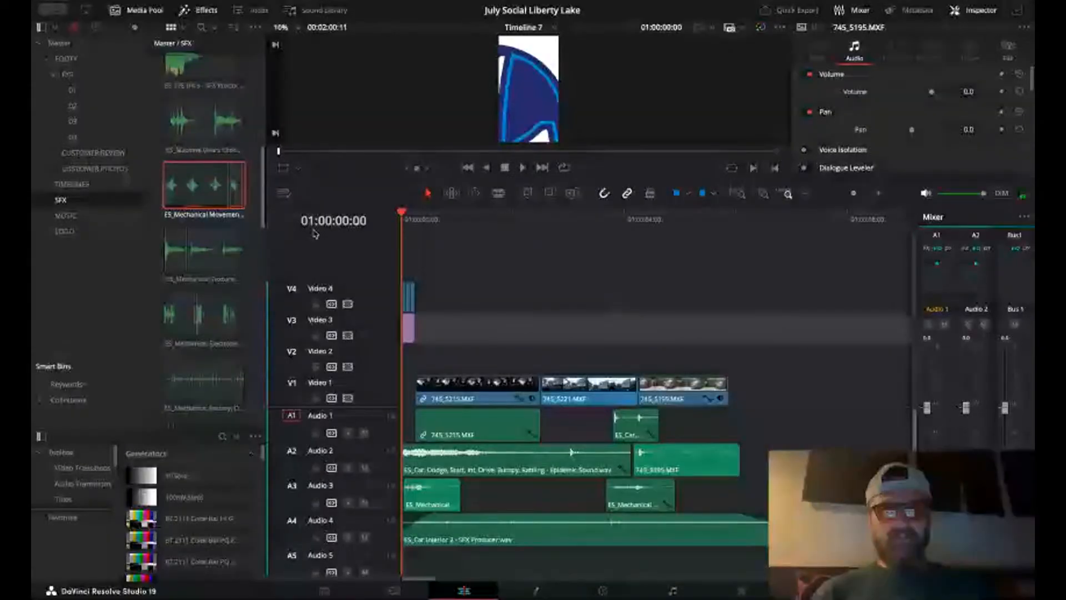
key("space")
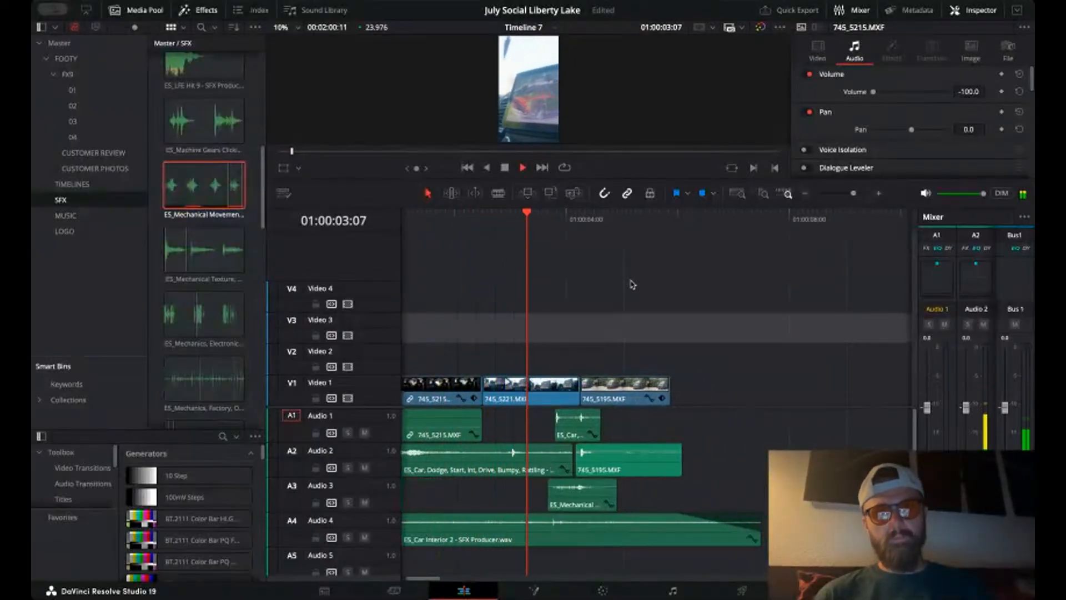
left_click(468, 218)
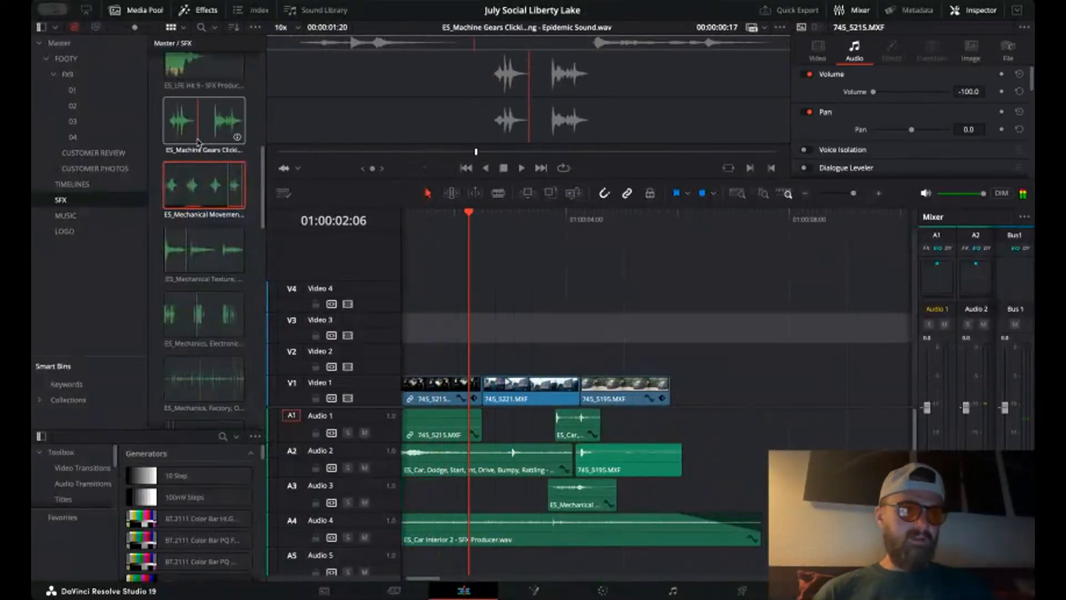
- Preview the whoosh sounds in the SFX bin and place part of WSH-medium-dowel-whoosh.wav on Audio 3 at 01:00:02:06
scroll(207, 322, "down", 5)
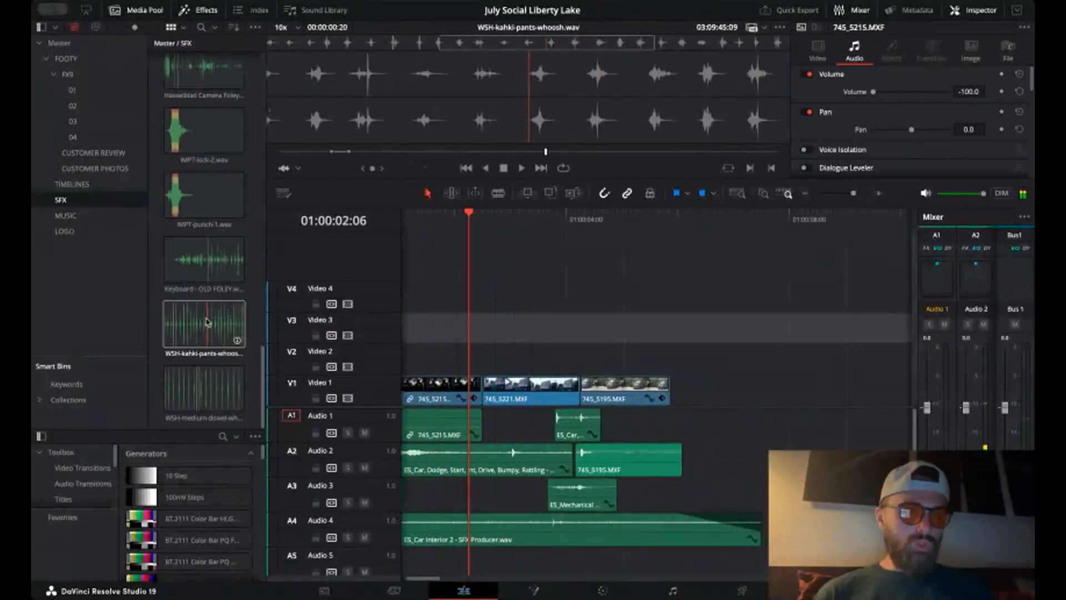
left_click(201, 396)
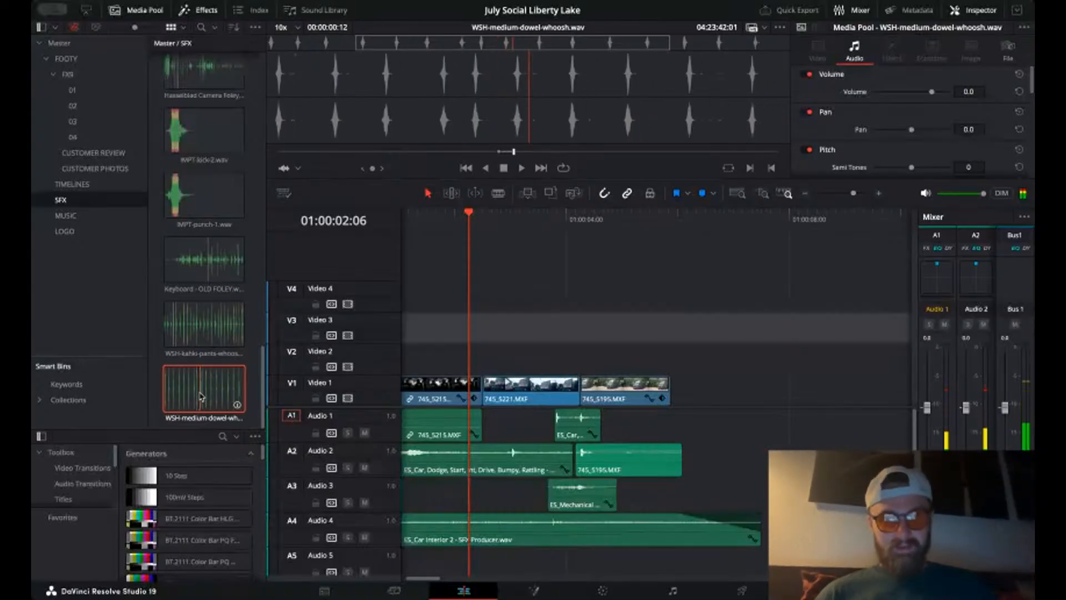
left_click_drag(201, 396, 482, 496)
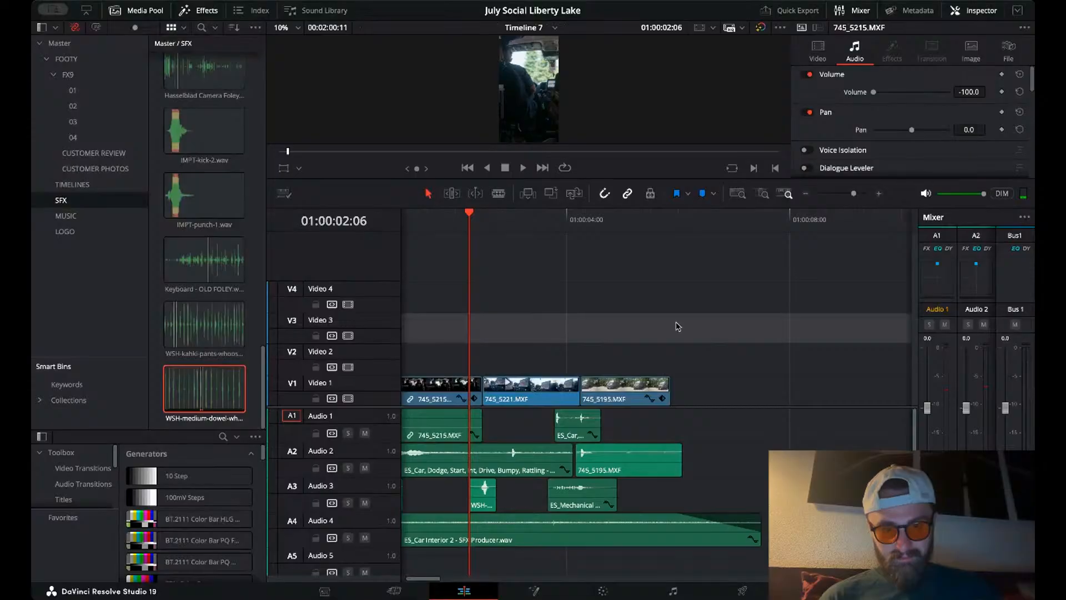
- Shift the whoosh slightly earlier so its peak falls on the cut between 745_5215.MXF and 745_5221.MXF, and play it
left_click(880, 194)
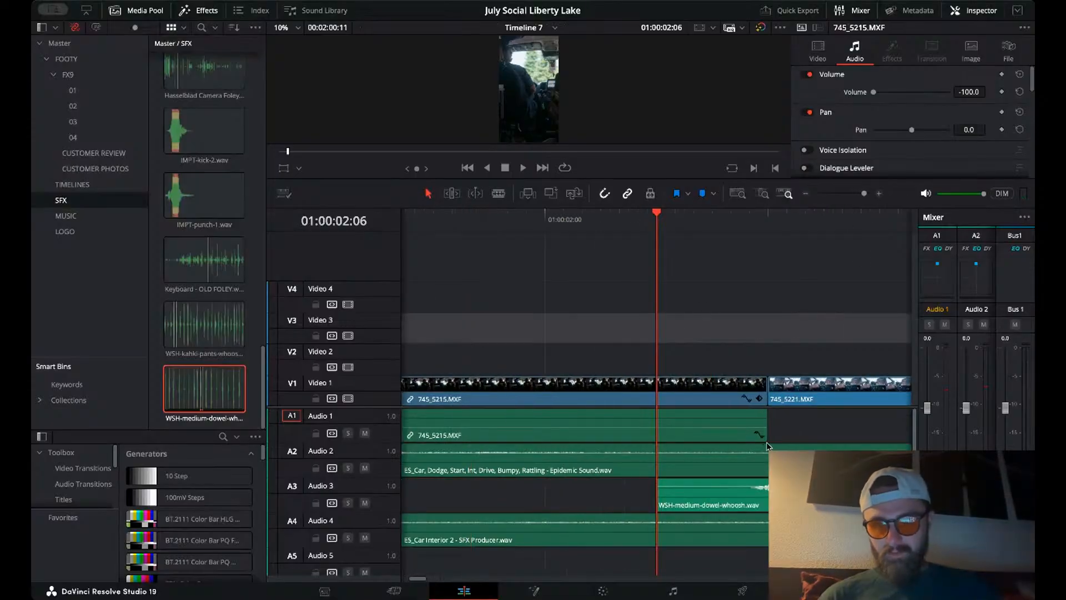
left_click_drag(765, 507, 757, 506)
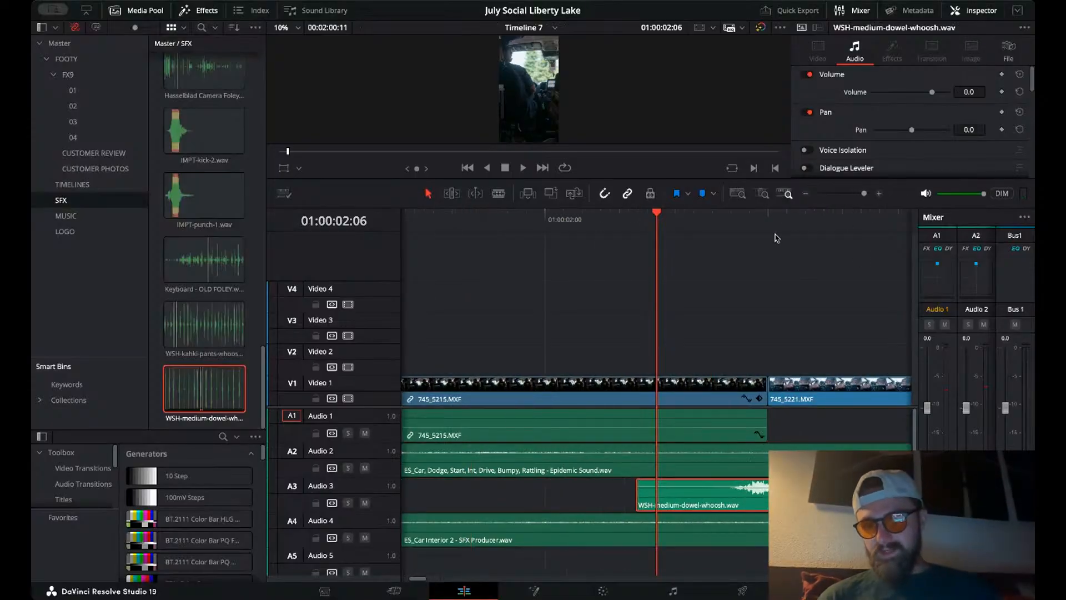
left_click(806, 195)
left_click(806, 195)
key("space")
key("space")
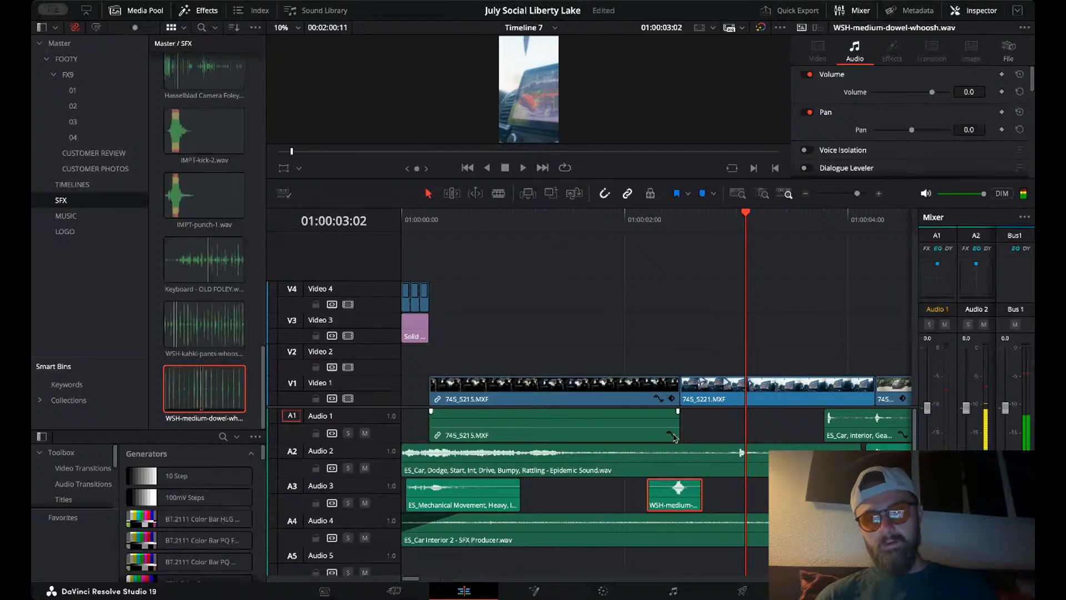
- Lower the whoosh clip's volume to -4.7 and play from about 01:00:02:00 through the van shot
left_click_drag(677, 488, 678, 494)
left_click(626, 220)
key("space")
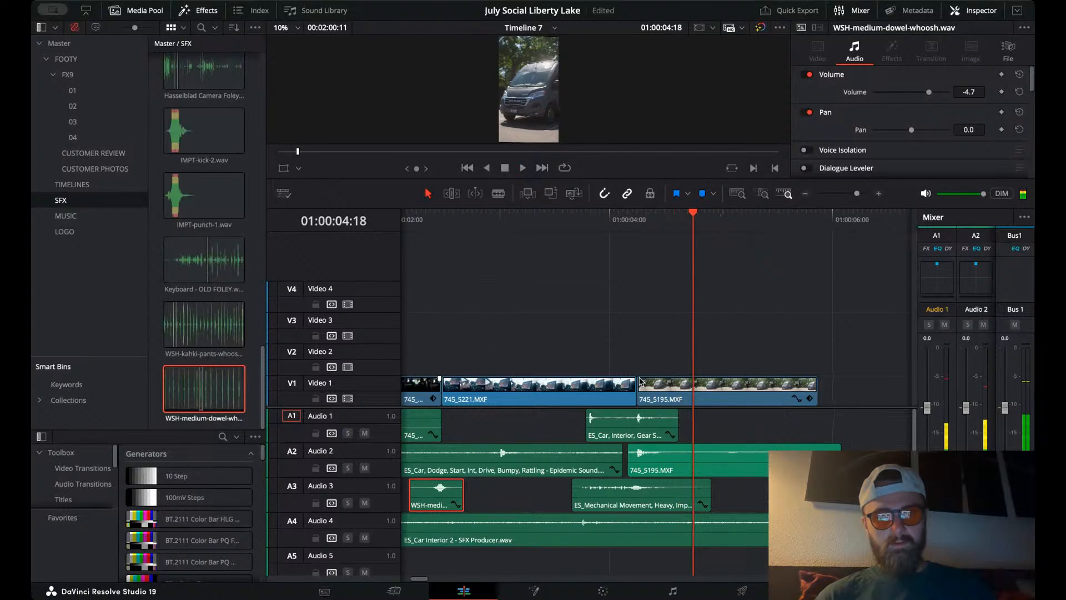
key("space")
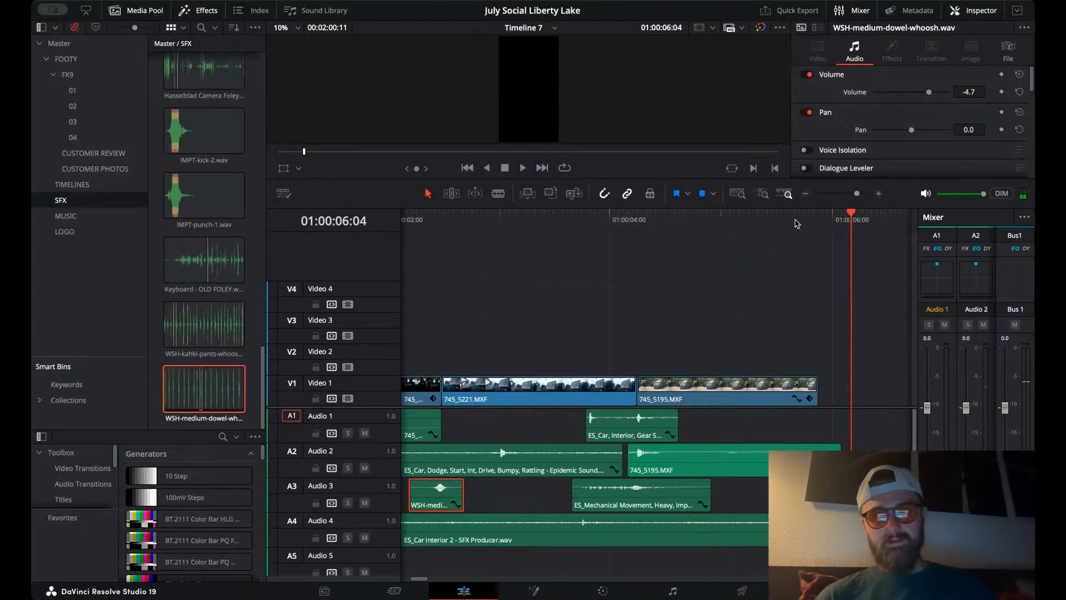
- Play 745_5222.MXF from its start at 01:00:13:17, after the gap in the timeline
left_click(805, 194)
scroll(775, 329, "right", 3)
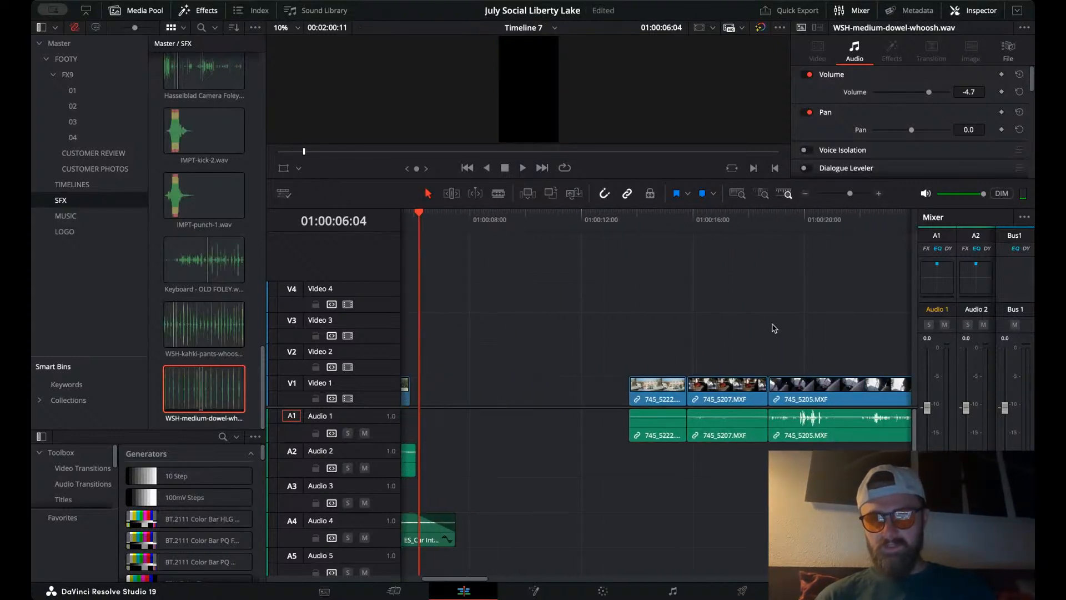
left_click(631, 216)
key("Down")
key("Up")
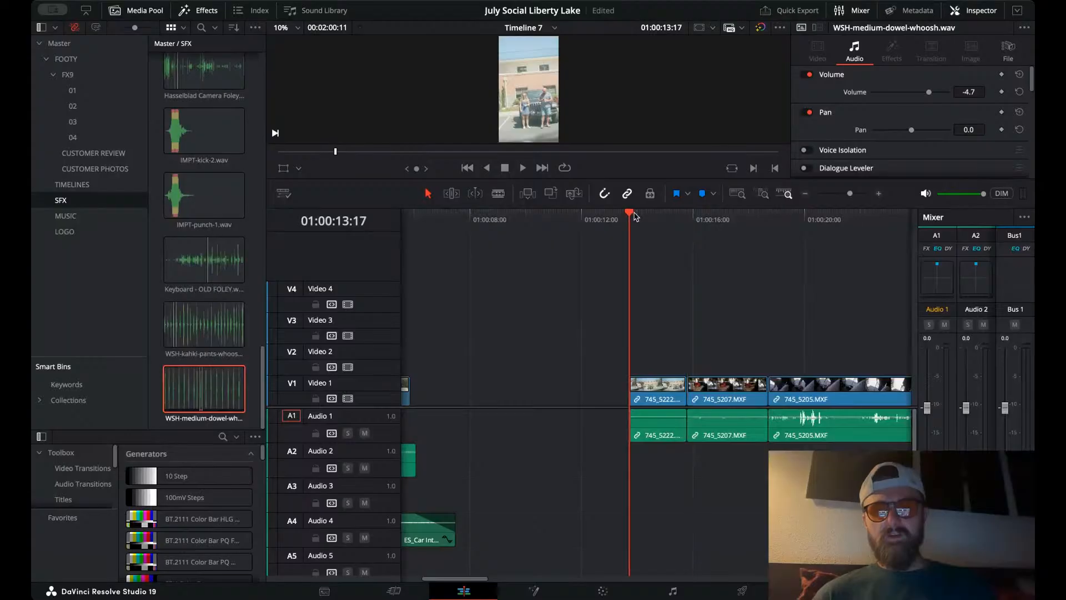
key("space")
key("space")
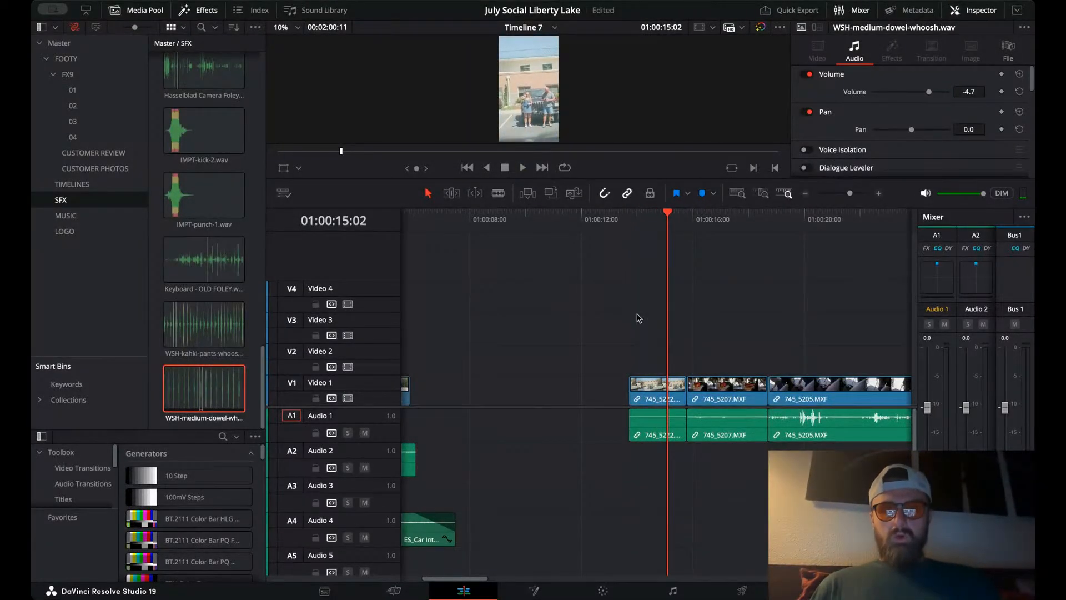
- Move 745_5222.MXF with its audio against the end of 745_5195.MXF and place the playhead at the cut at 01:00:05:21
left_click(653, 423)
scroll(673, 452, "left", 2)
left_click_drag(737, 389, 519, 389)
left_click(503, 213)
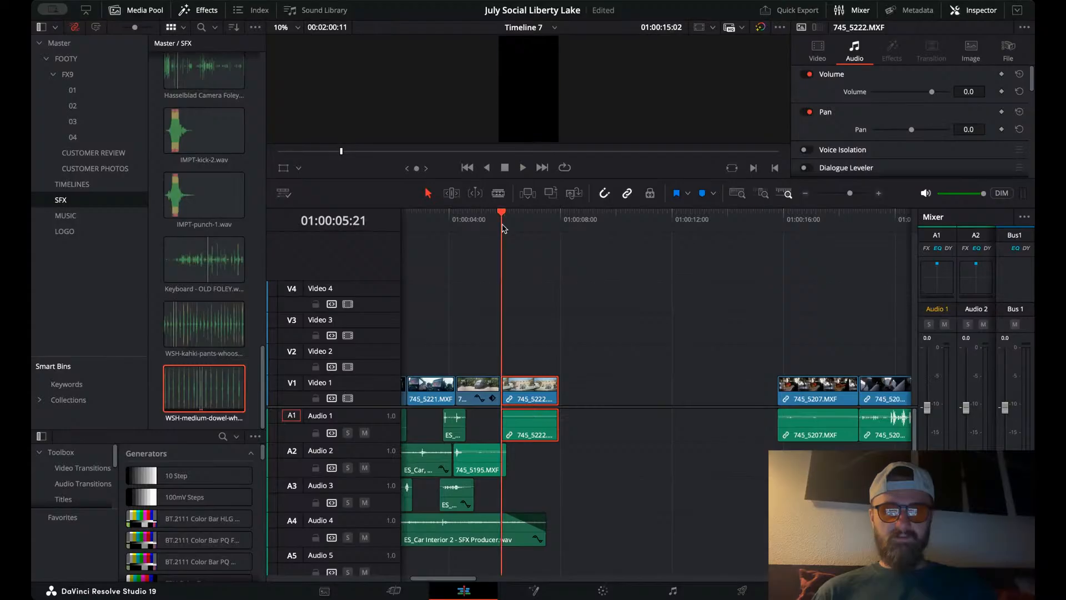
- Enlarge the viewer, set 745_5222.MXF to Zoom 1.140, Position Y 22.000 and Rotation Angle -5.100, and play the result
left_click_drag(580, 179, 580, 422)
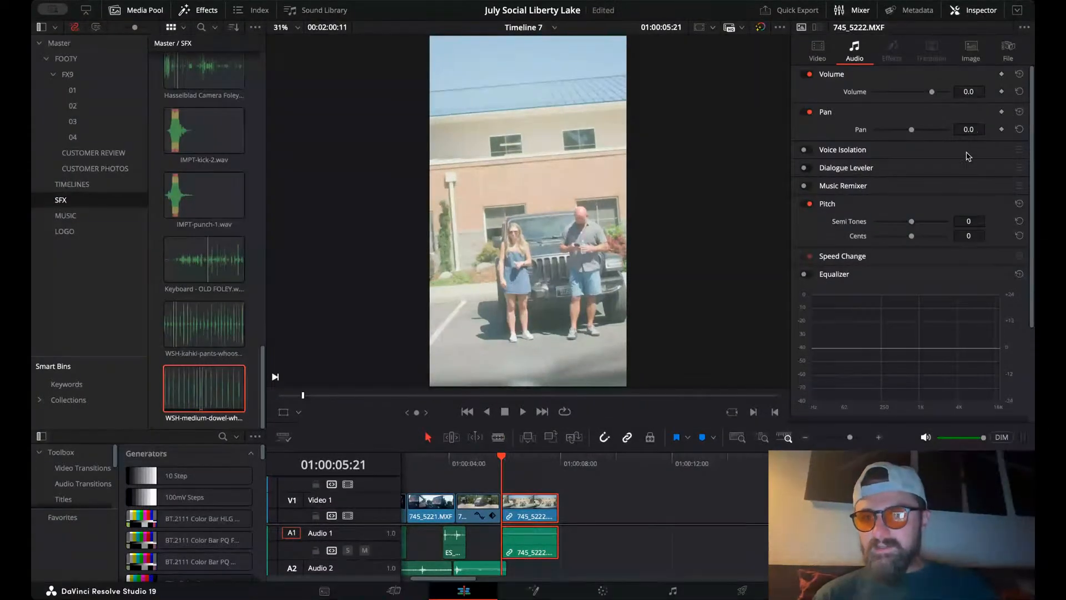
left_click_drag(969, 130, 1019, 129)
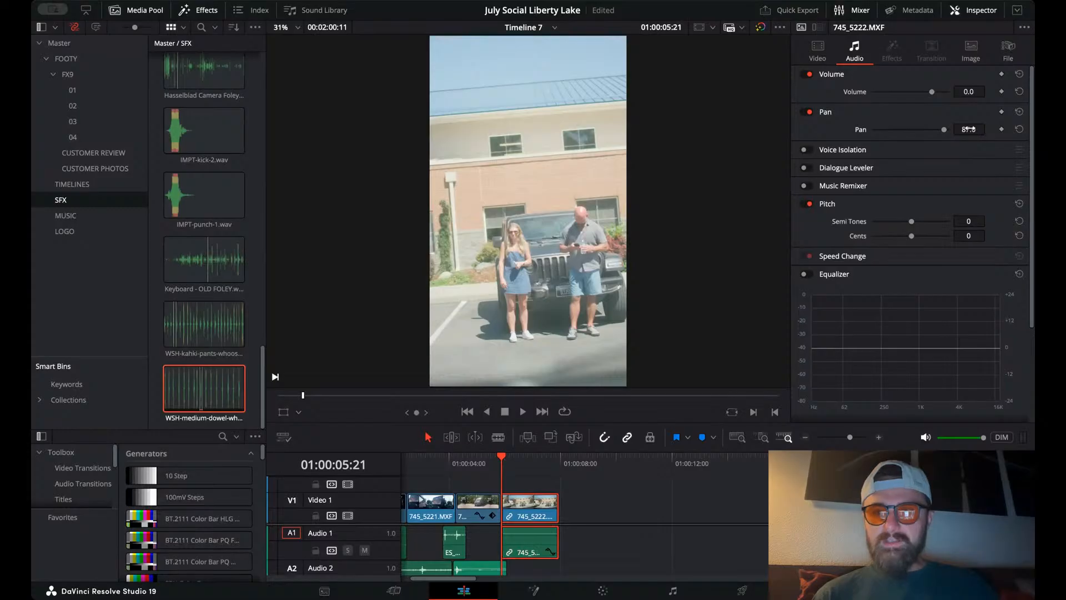
left_click(818, 50)
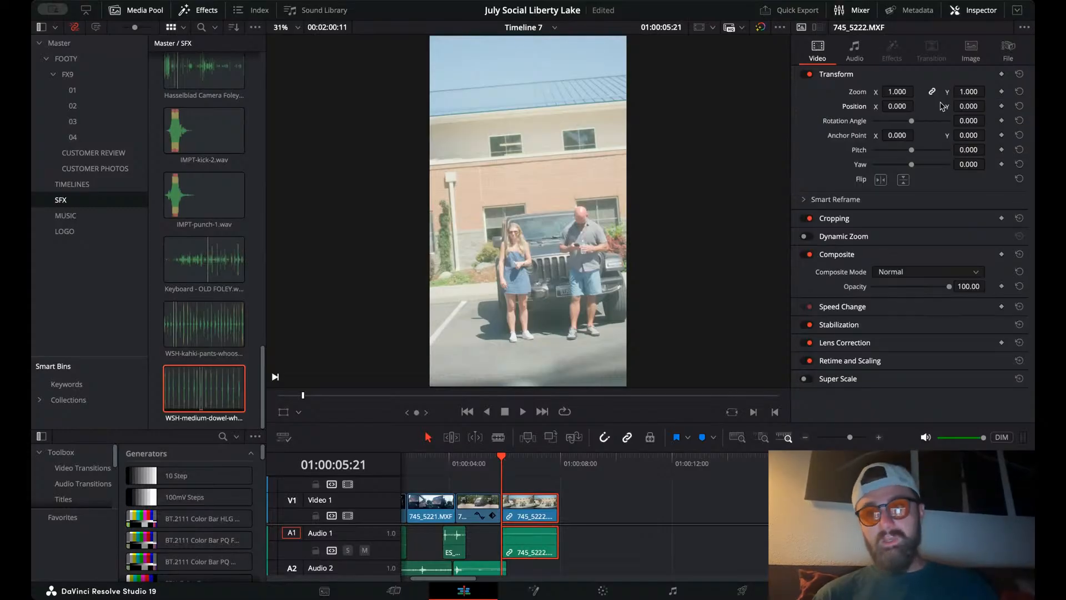
mouse_move(964, 118)
left_mouse_down()
mouse_move(936, 119)
mouse_move(908, 91)
mouse_move(981, 105)
left_mouse_up()
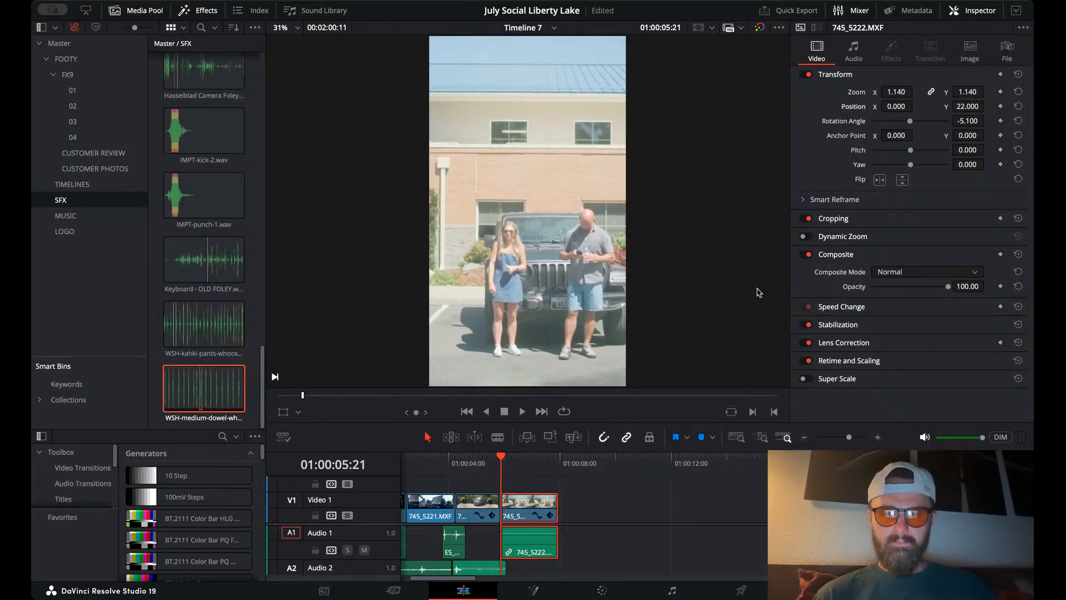
left_click(482, 462)
key("space")
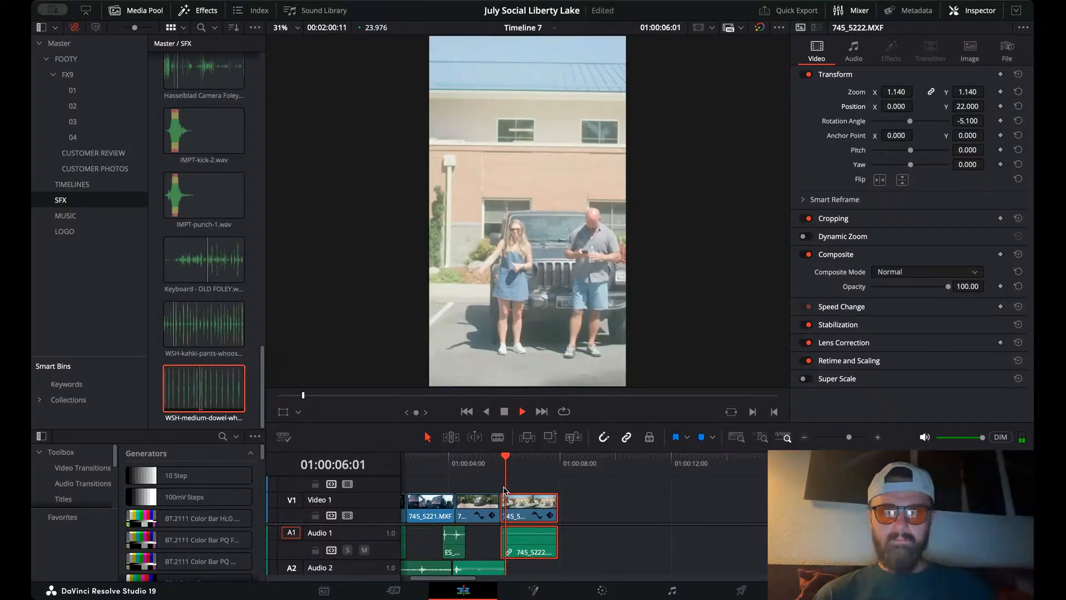
key("space")
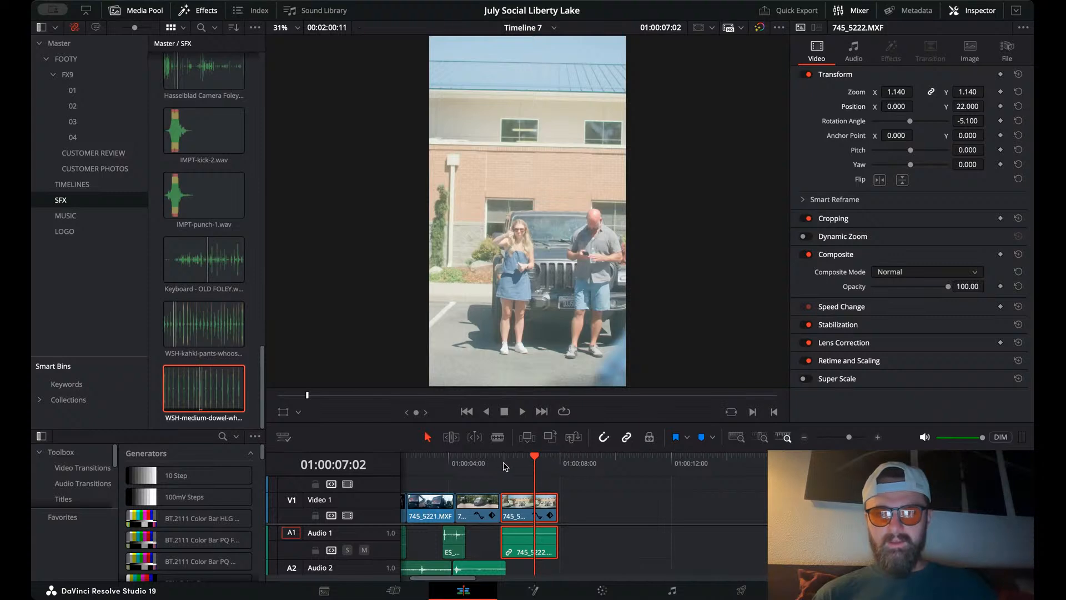
- Tighten 745_5222.MXF on the passing man at 01:00:06:13 with Zoom 1.690, Position X 184.000, Y 590.000 and Rotation Angle -4.000
left_click(506, 463)
key("space")
key("space")
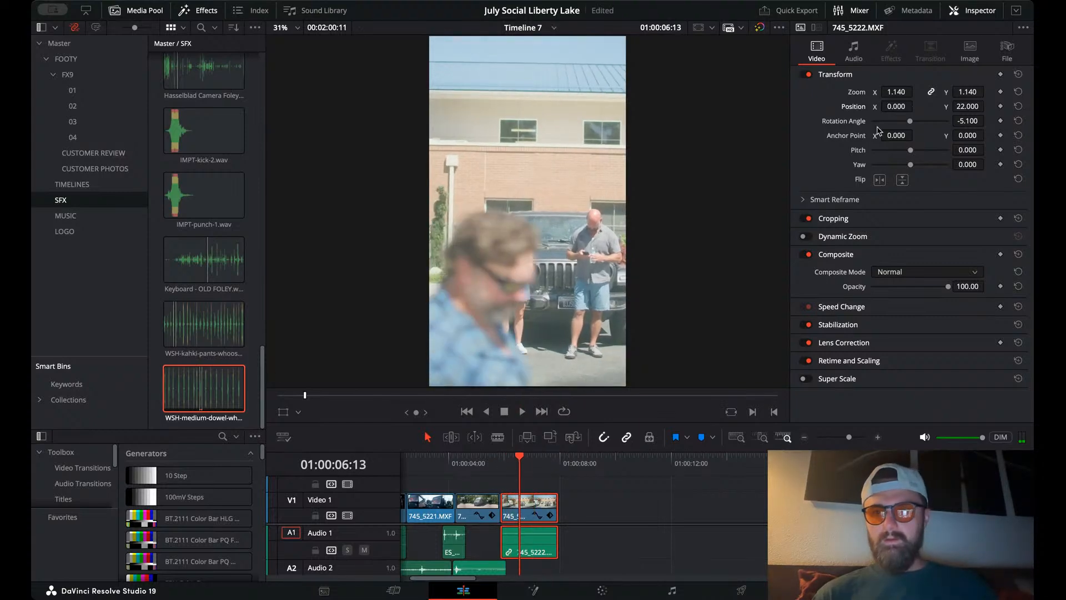
left_click_drag(900, 89, 900, 89)
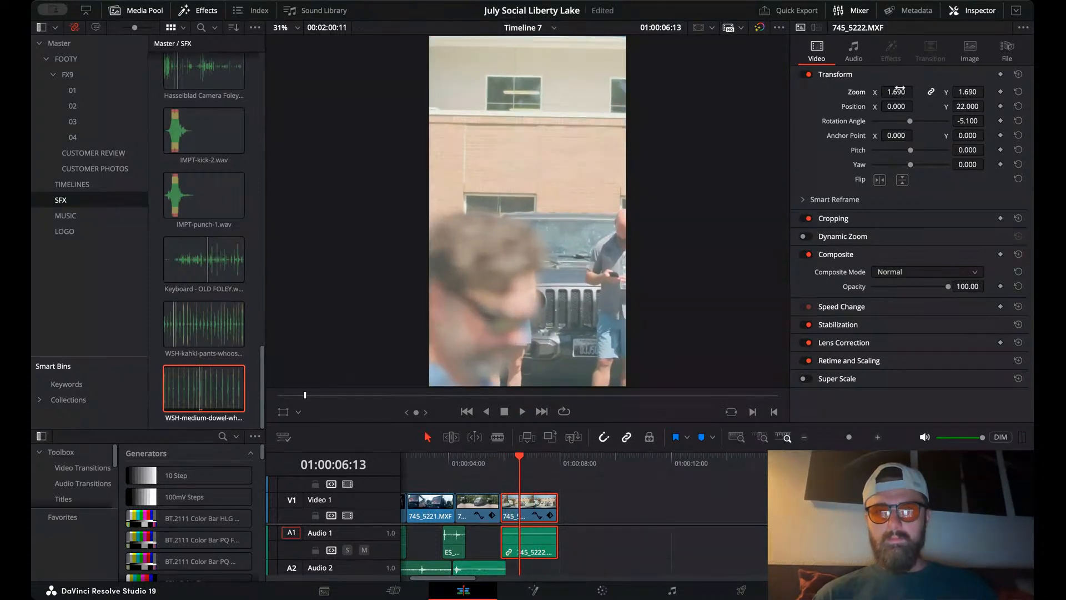
left_click_drag(966, 103, 988, 106)
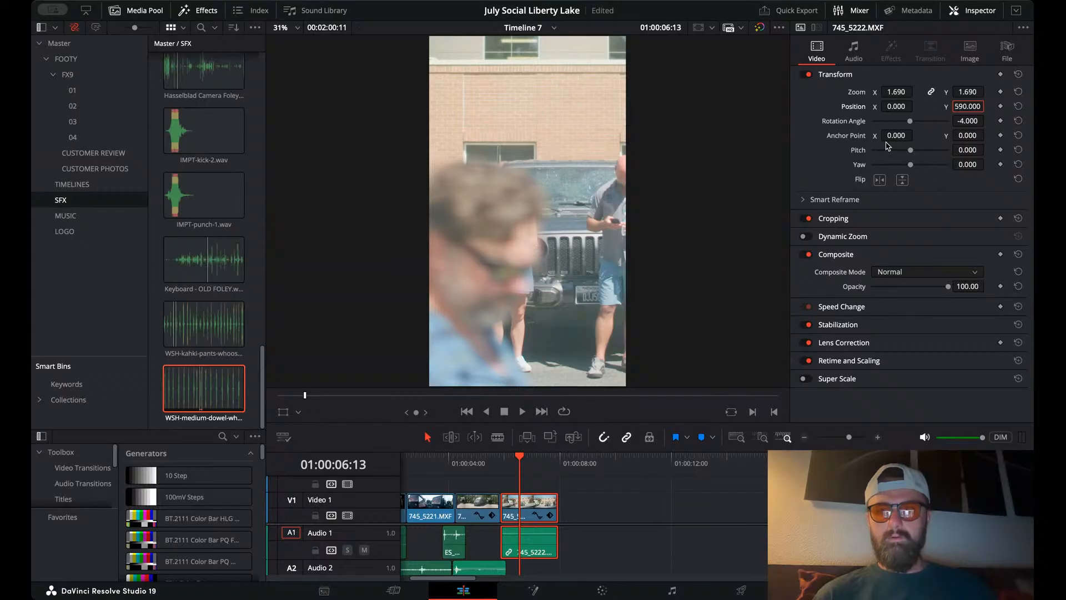
left_click_drag(896, 106, 978, 105)
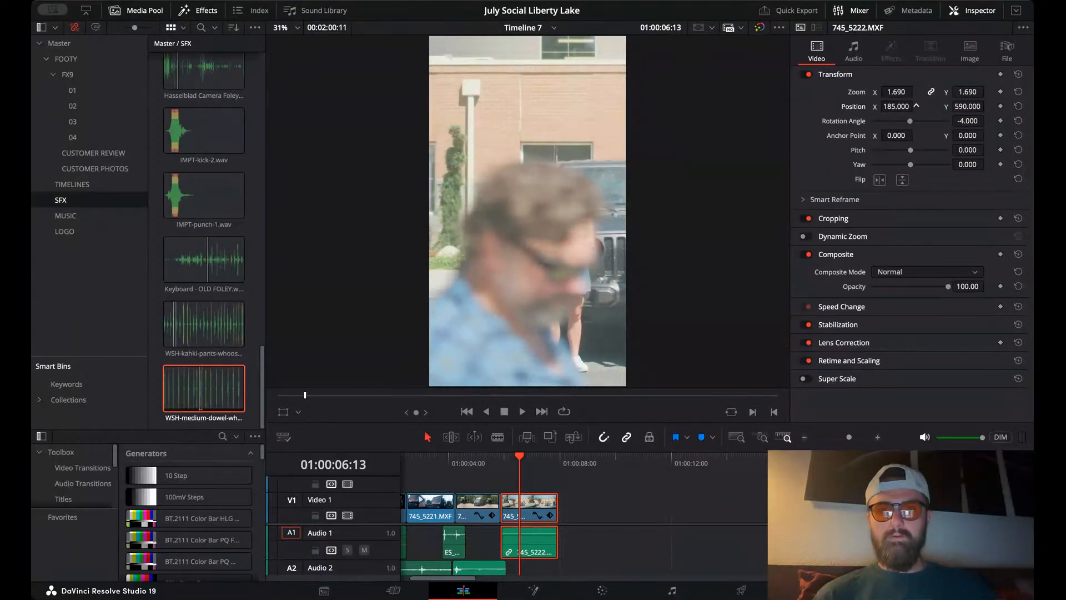
- Play the cut into 745_5222.MXF, shift that clip later to 01:00:06:13, and extend 745_5195.MXF's video and audio to meet it
left_click(481, 464)
key("space")
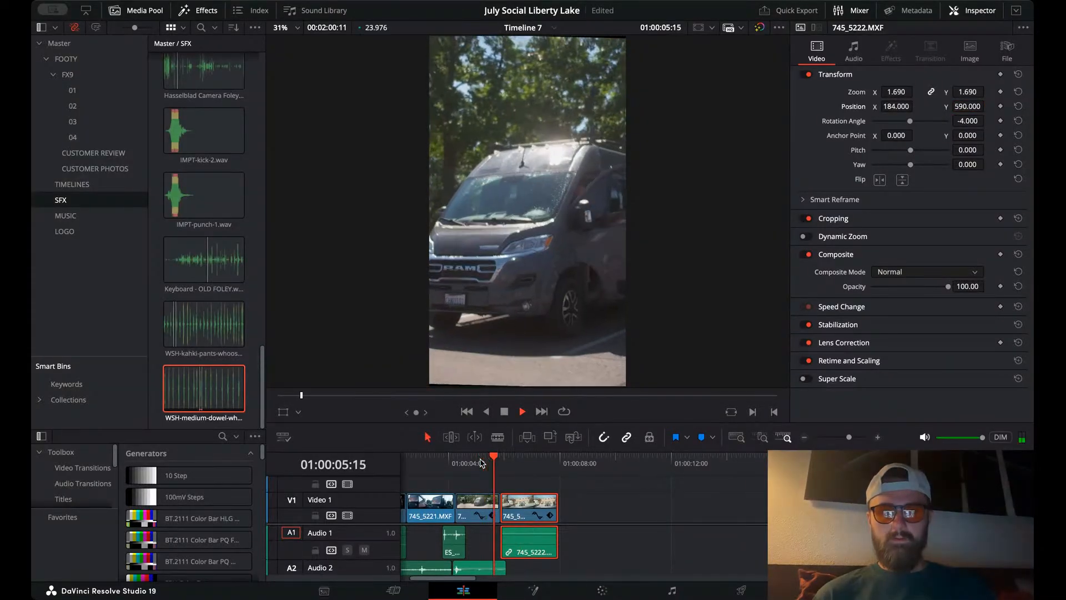
key("space")
left_click(482, 464)
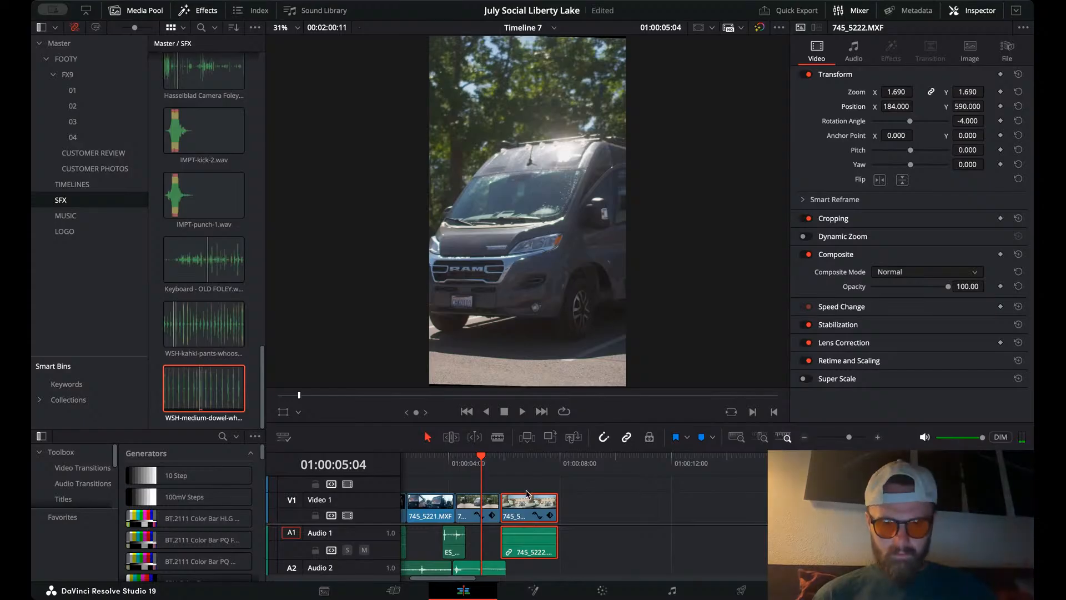
mouse_move(529, 521)
left_mouse_down()
mouse_move(548, 521)
mouse_move(518, 504)
left_mouse_up()
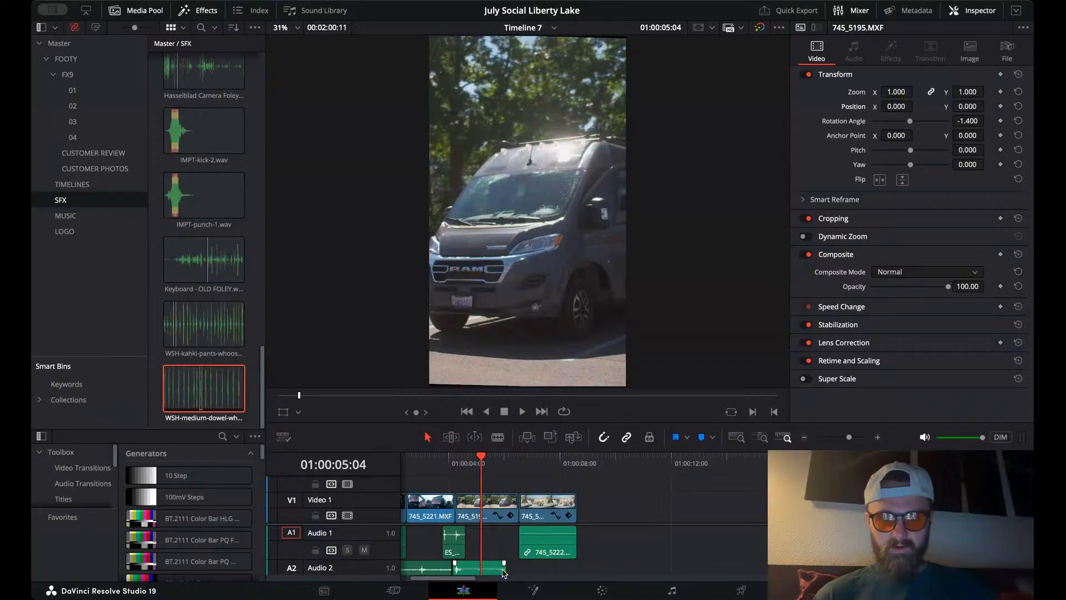
left_click_drag(504, 564, 520, 567)
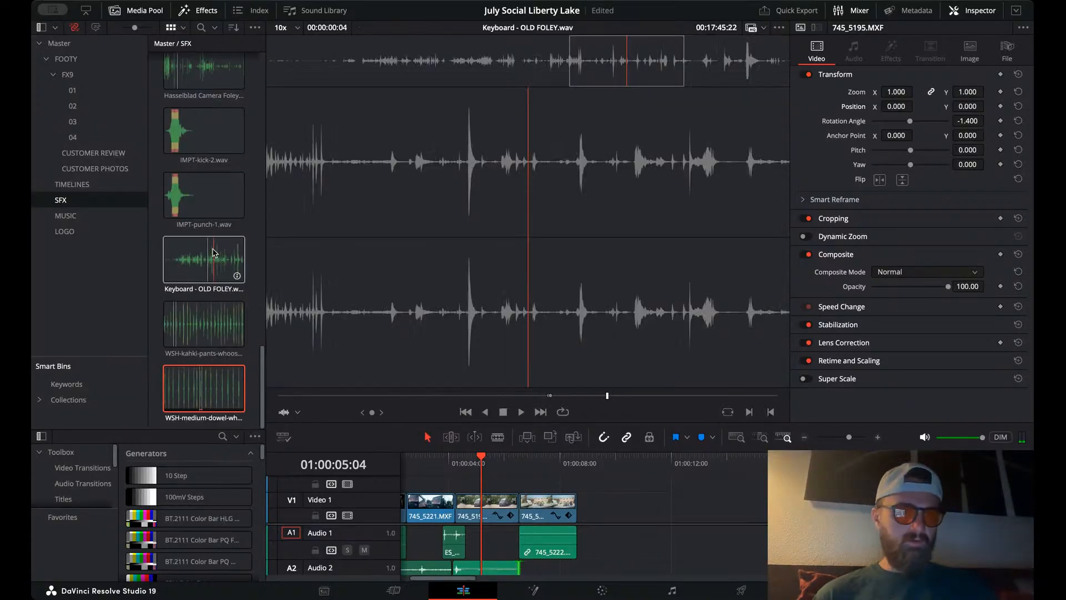
- Add the ES_Car, Open, Close, Interior 02 sound to the SFX bin, preview it and mark a short range around one hit
scroll(200, 166, "up", 15)
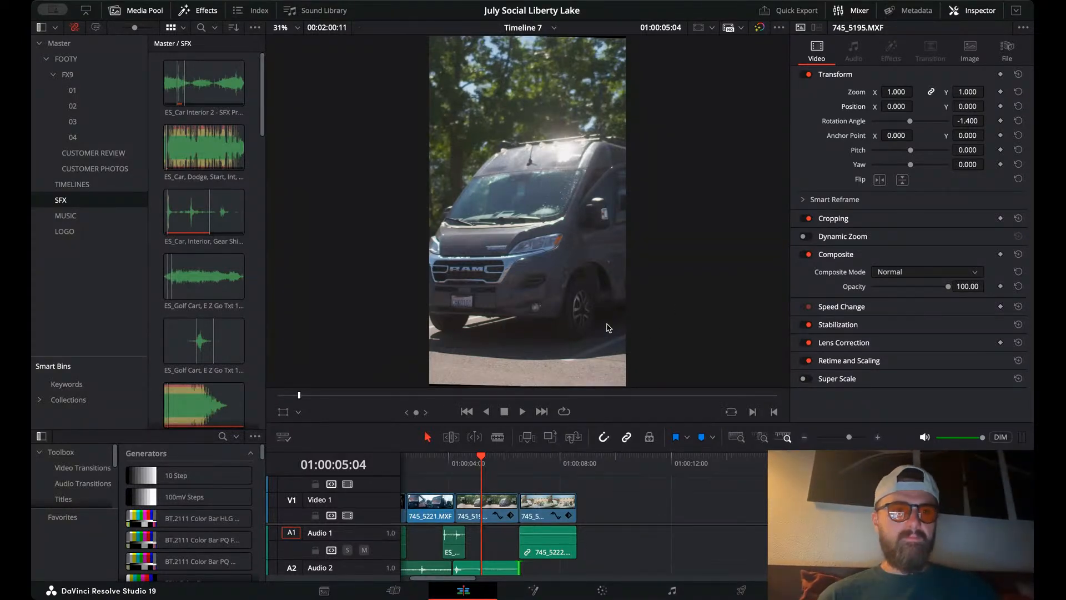
left_click_drag(198, 186, 210, 114)
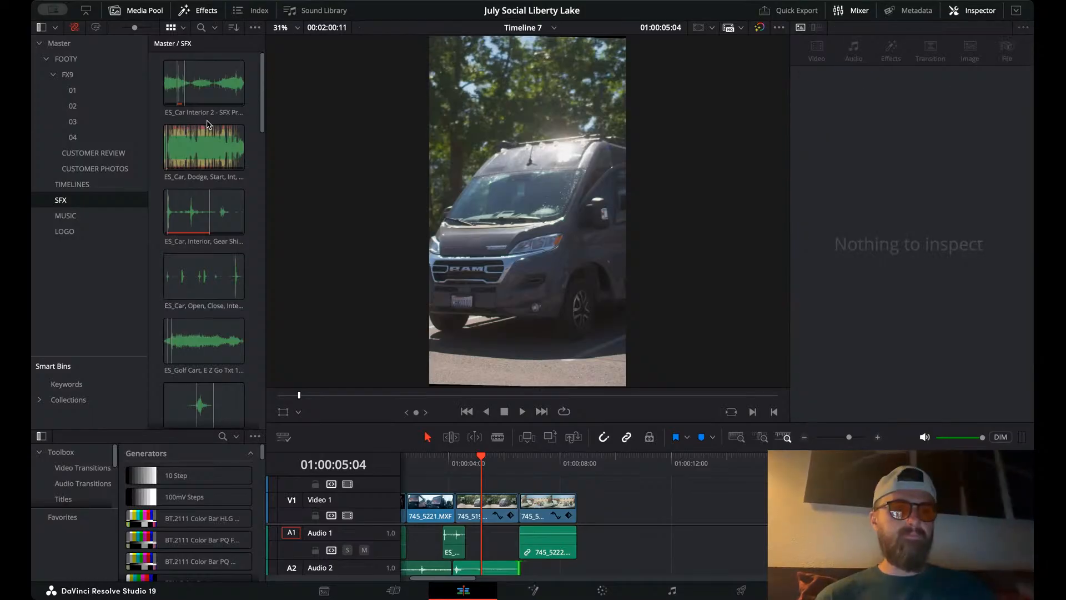
double_click(165, 275)
key("space")
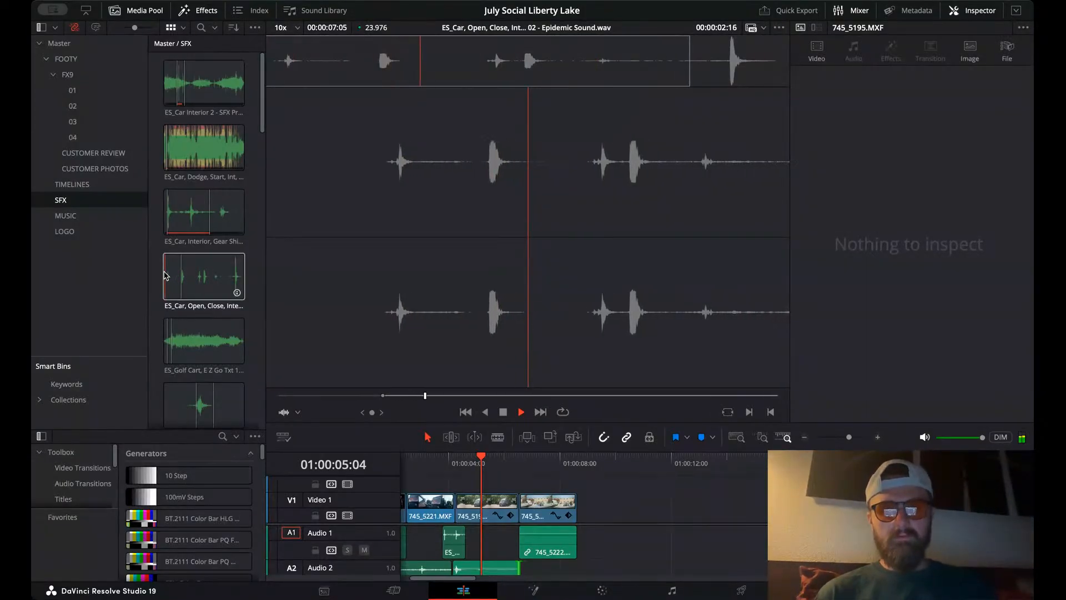
key("o")
key("space")
- Place the marked car open/close sound on Audio 3 around the cut from 745_5195.MXF to 745_5222.MXF at 01:00:06:13
left_click_drag(165, 276, 392, 334)
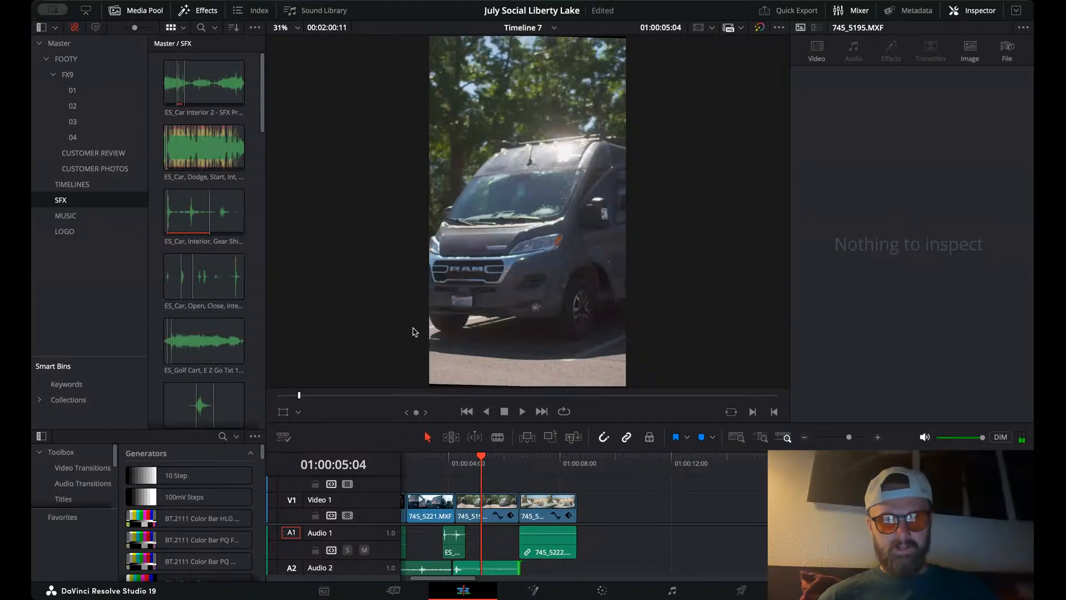
double_click(231, 211)
left_click_drag(233, 278, 586, 539)
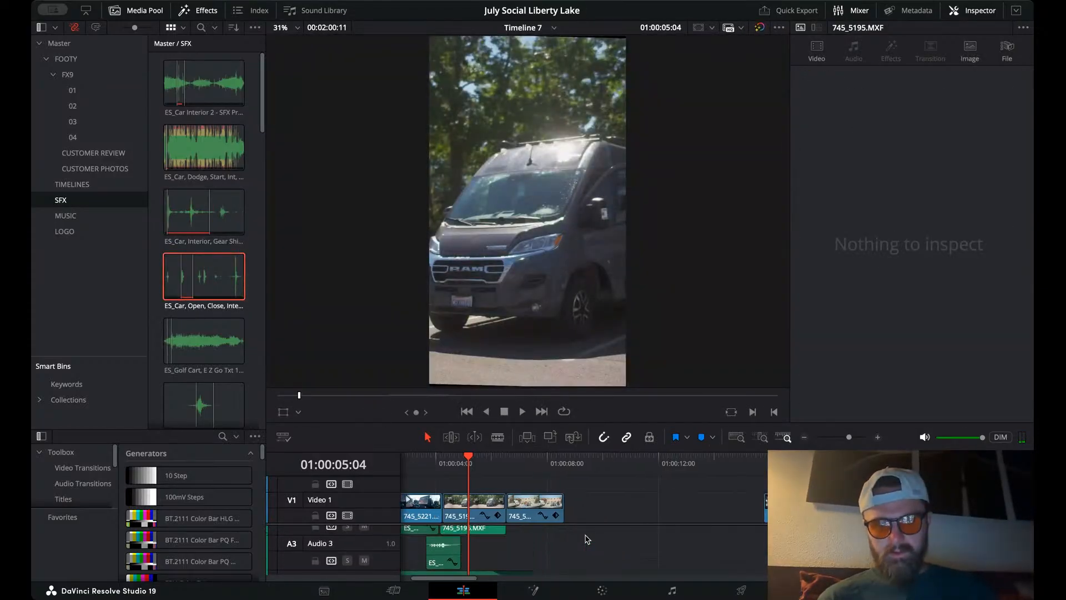
left_click_drag(574, 421, 574, 253)
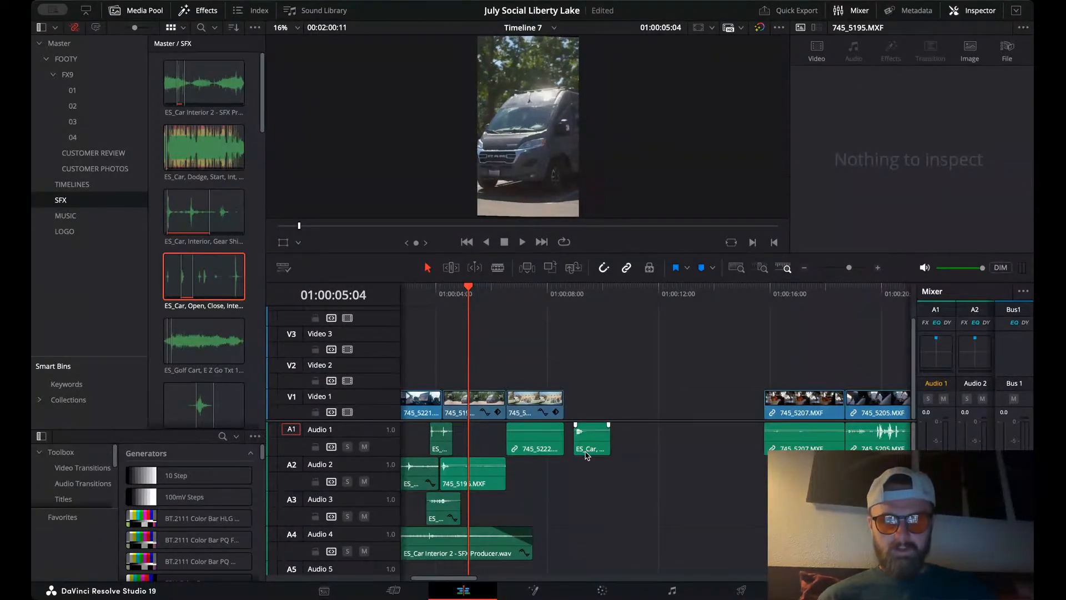
left_click_drag(586, 456, 509, 514)
left_click(507, 293)
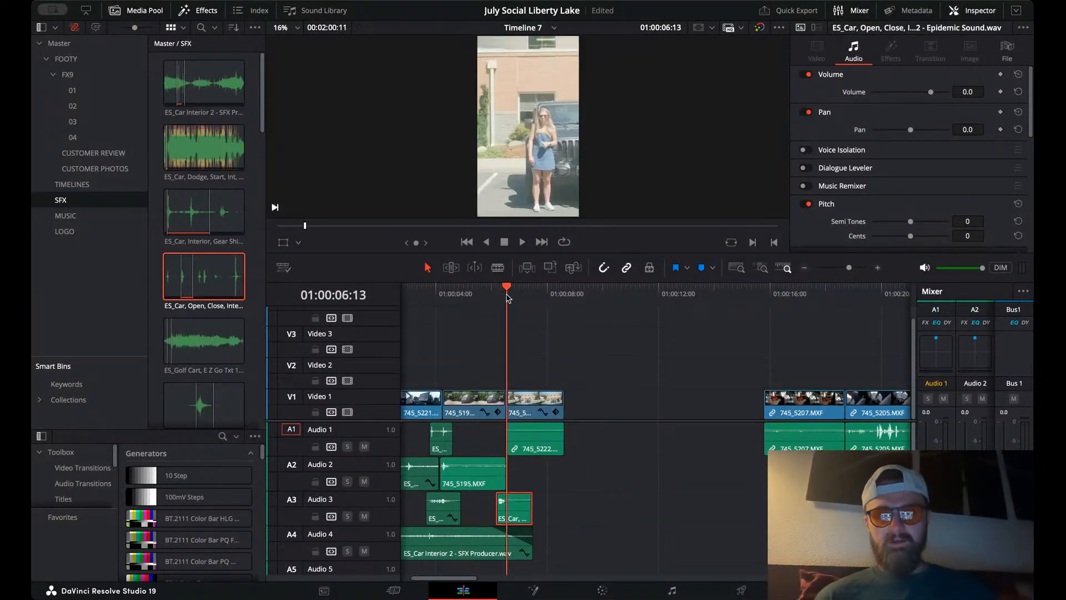
- Shift the car open/close sound slightly later so its peak falls on the cut to 745_5222.MXF, and play it
left_click(876, 269)
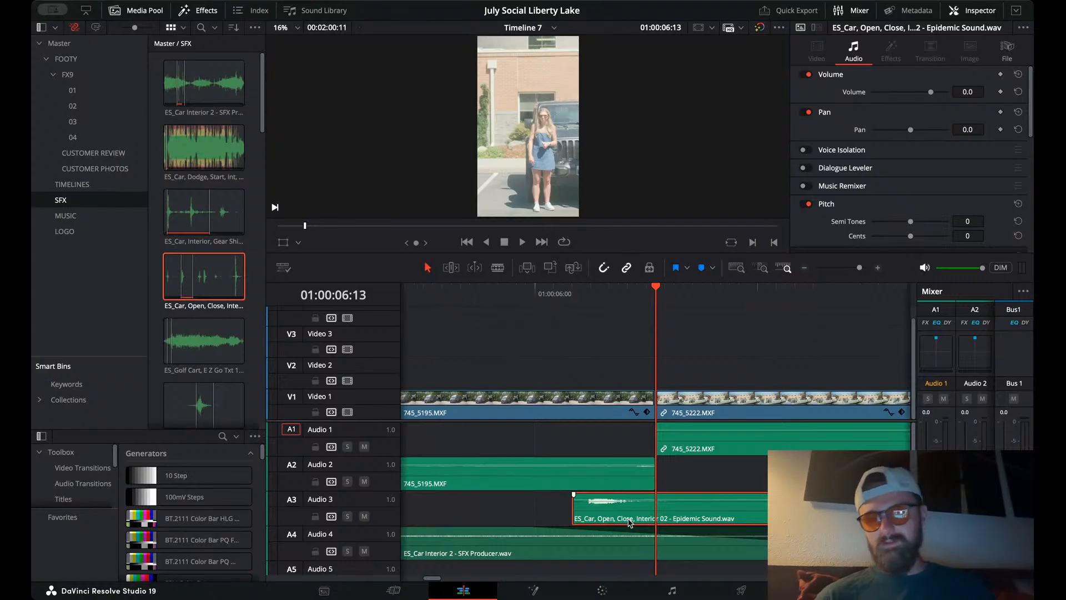
left_click_drag(629, 522, 705, 516)
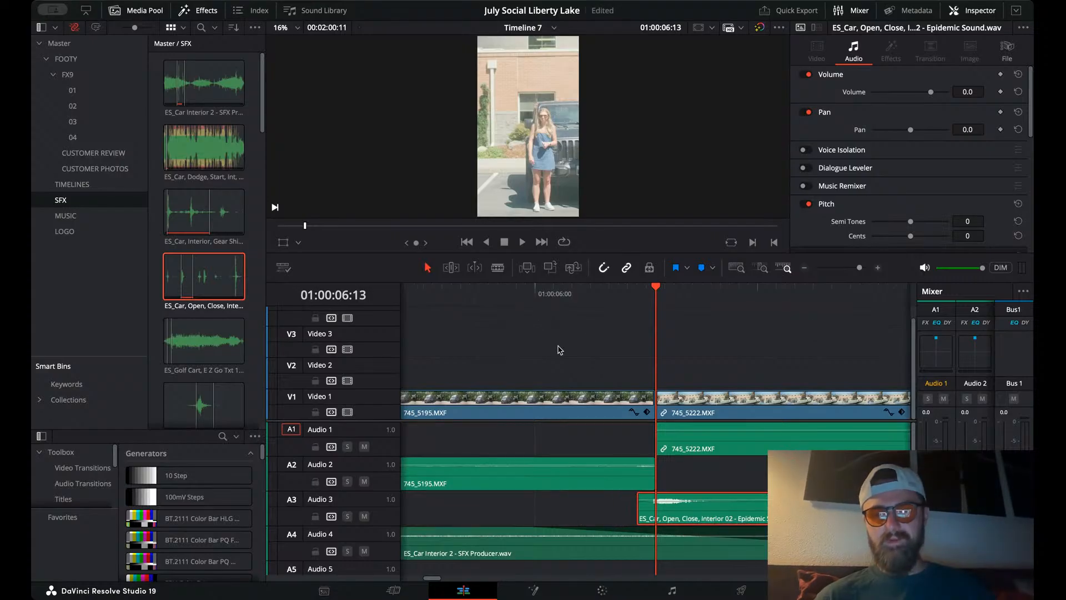
left_click(517, 309)
left_click(524, 289)
key("space")
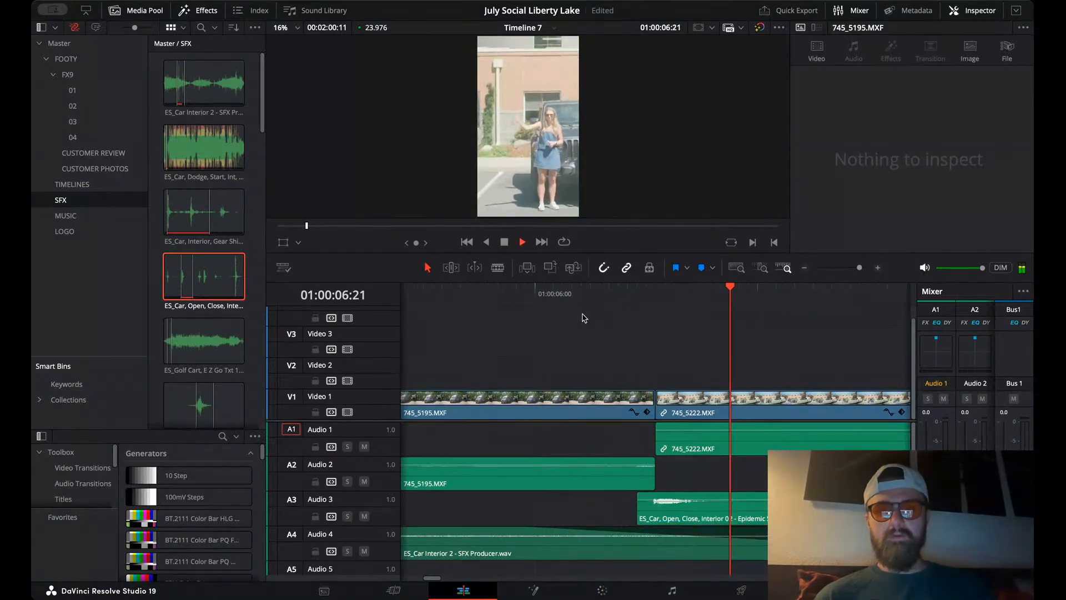
key("space")
left_click(805, 267)
key("space")
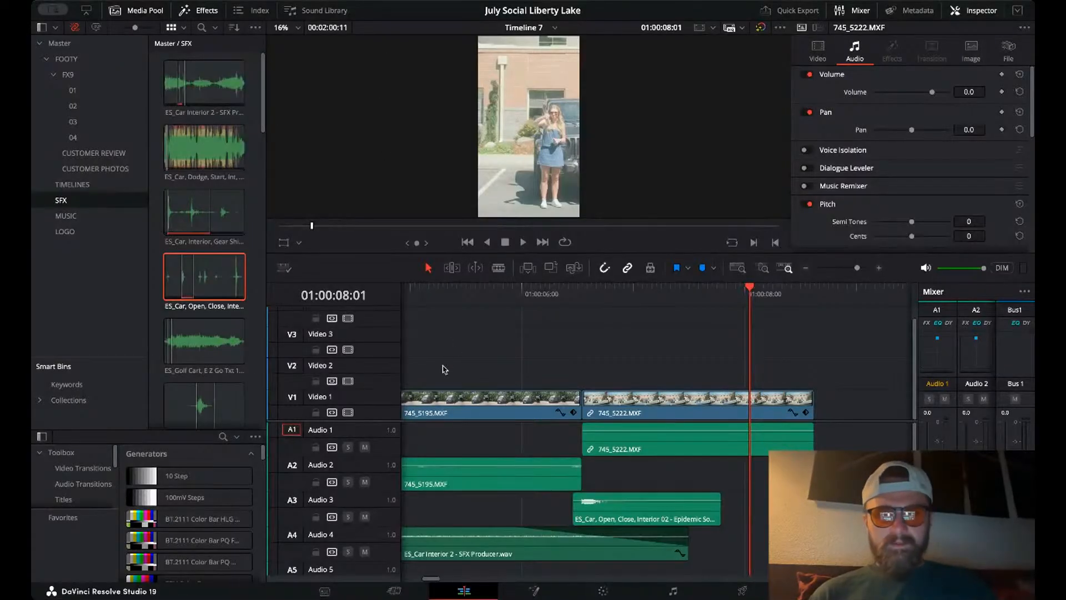
- Play the edit from the start through 745_5222.MXF and return to 01:00:07:00, where the man passes the camera
left_click(806, 268)
left_click(806, 269)
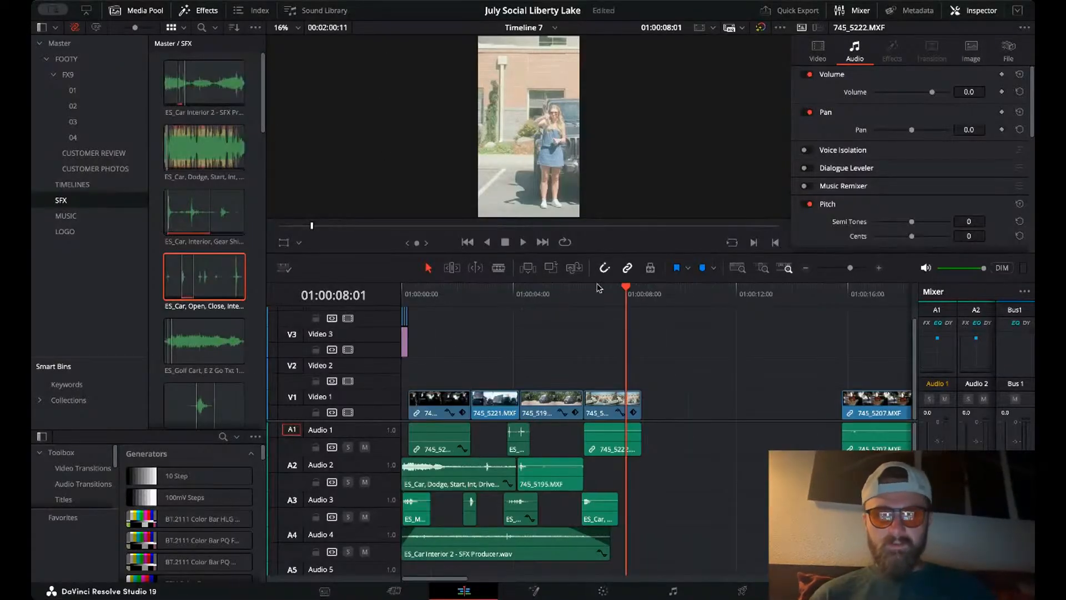
left_click_drag(597, 288, 388, 292)
key("space")
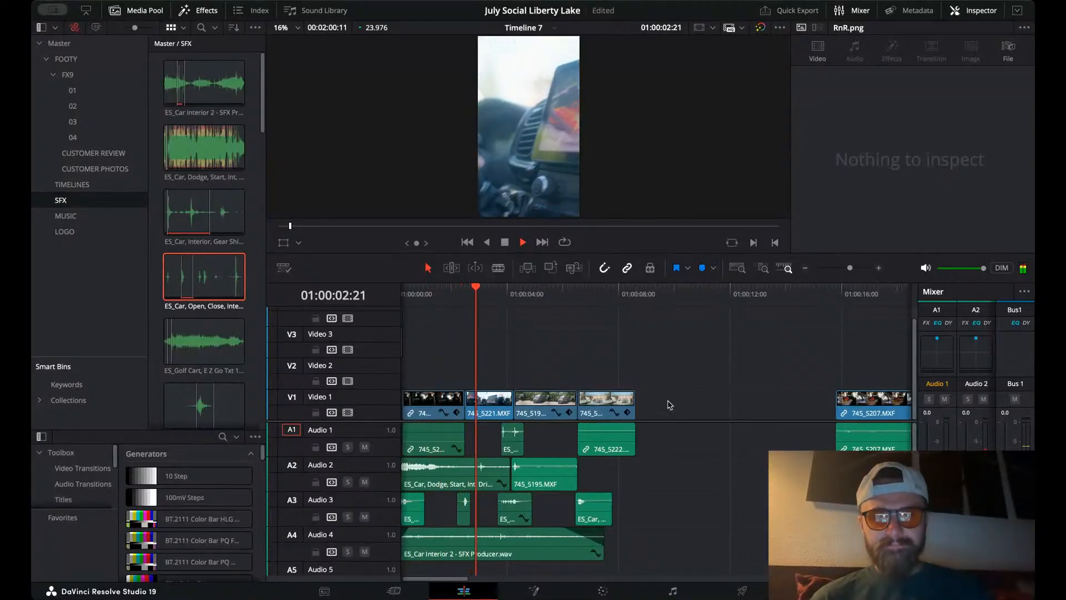
scroll(388, 420, "down", 3)
scroll(500, 433, "right", 2)
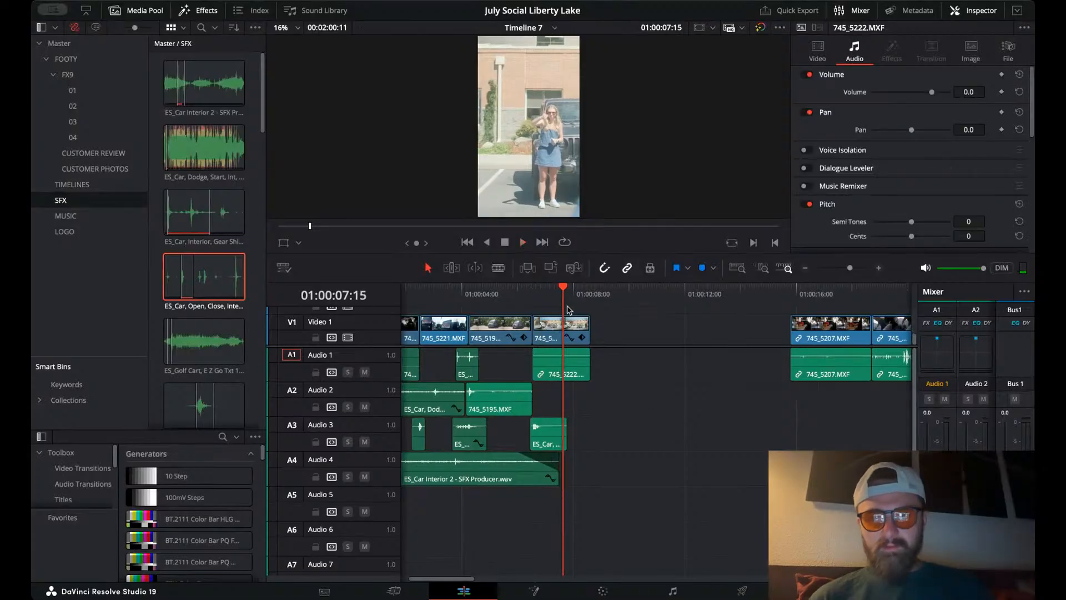
left_click_drag(564, 293, 543, 295)
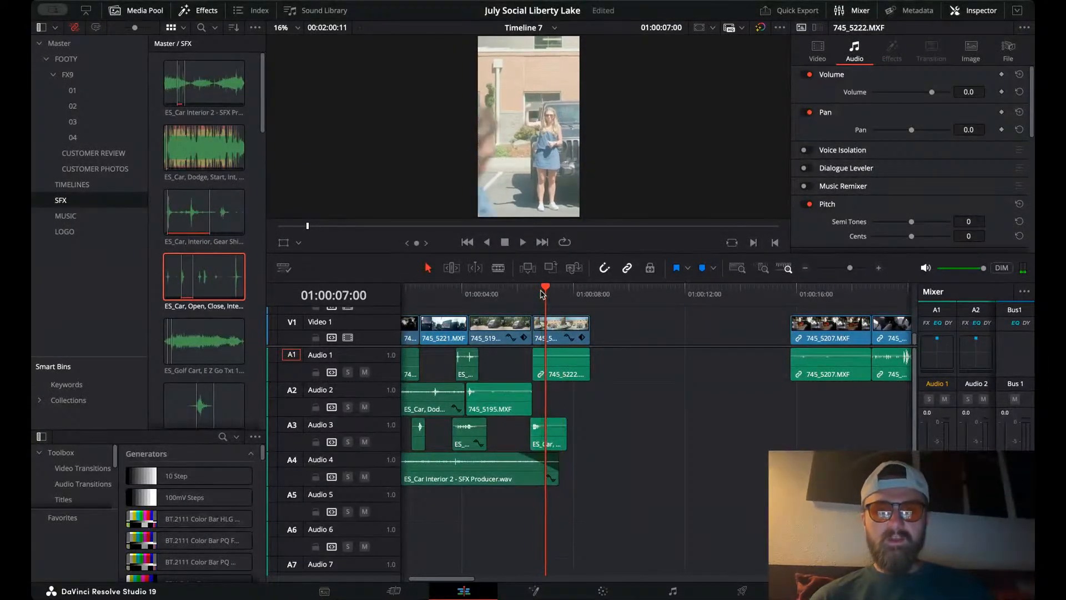
- Preview WSH-medium-dowel-whoosh.wav, mark a single whoosh and place it on Audio 2 under the start of 745_5222.MXF
scroll(205, 345, "down", 10)
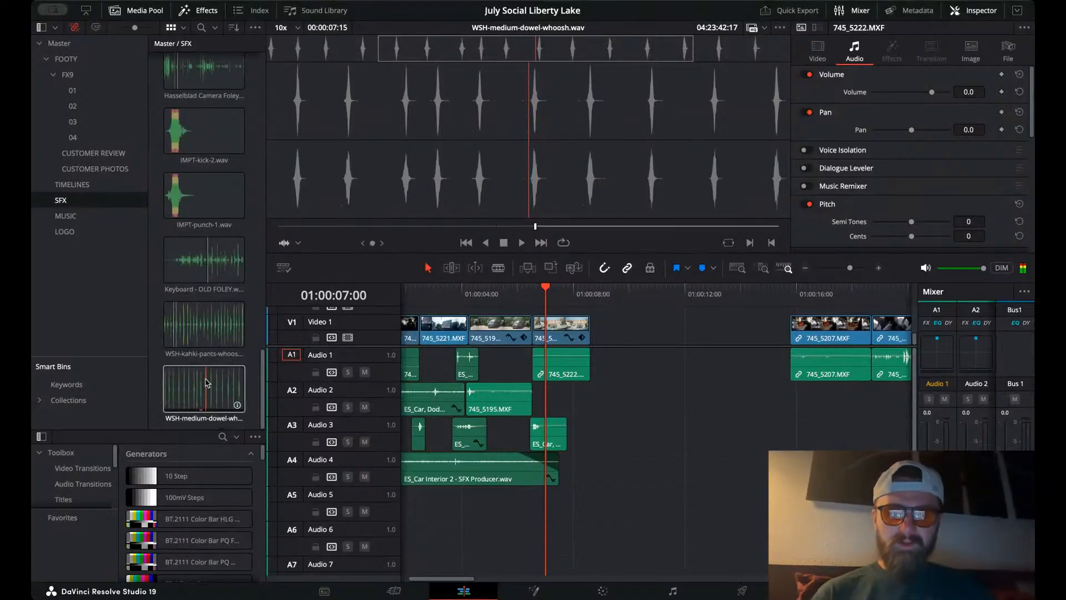
key("space")
key("space")
key("o")
left_click_drag(205, 383, 537, 423)
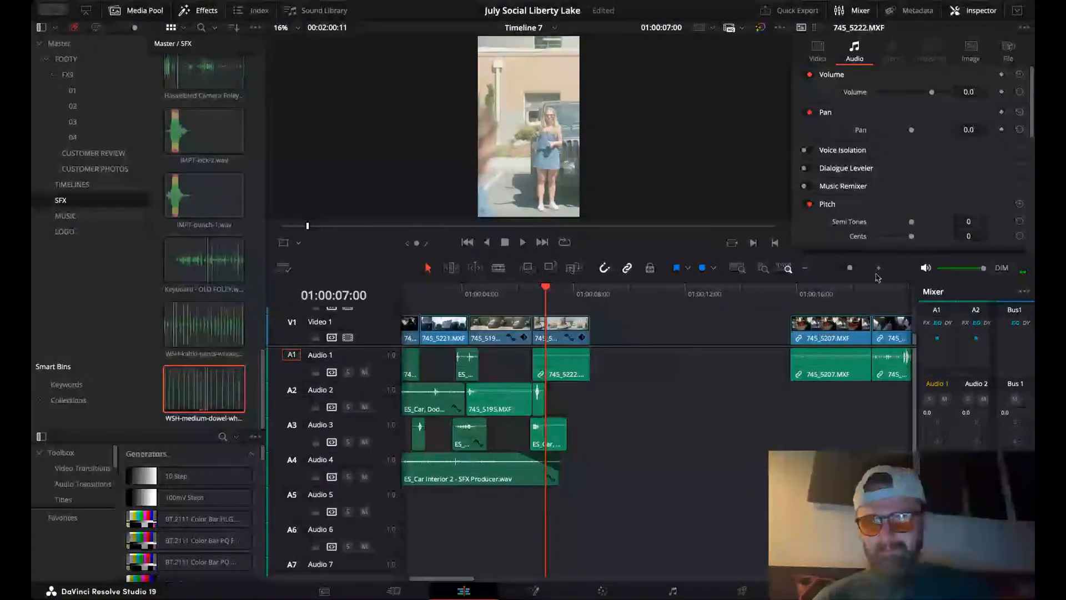
- Shift the whoosh on Audio 2 to start around 01:00:07:00, where the man passes the camera in 745_5222.MXF, playing it to check the timing
left_click(880, 269)
left_click_drag(622, 400, 698, 399)
left_click(543, 303)
key("space")
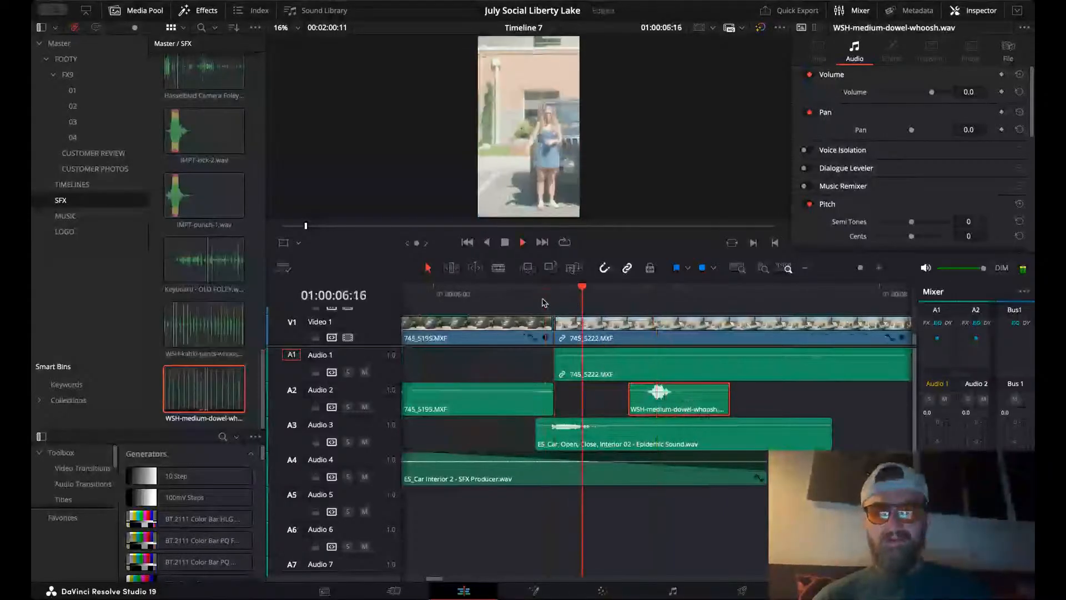
key("space")
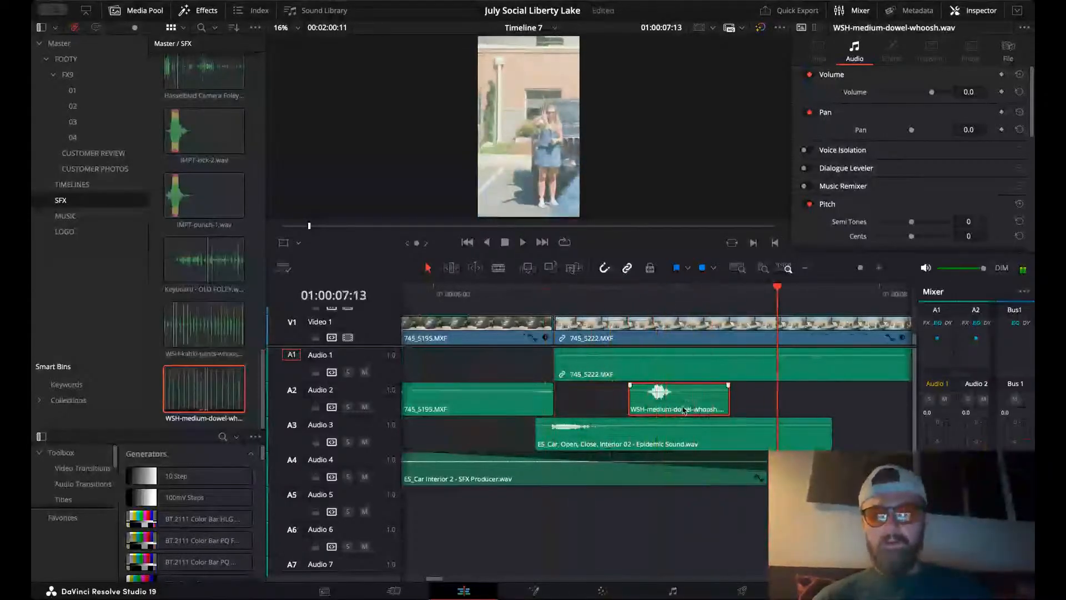
left_click_drag(685, 401, 657, 401)
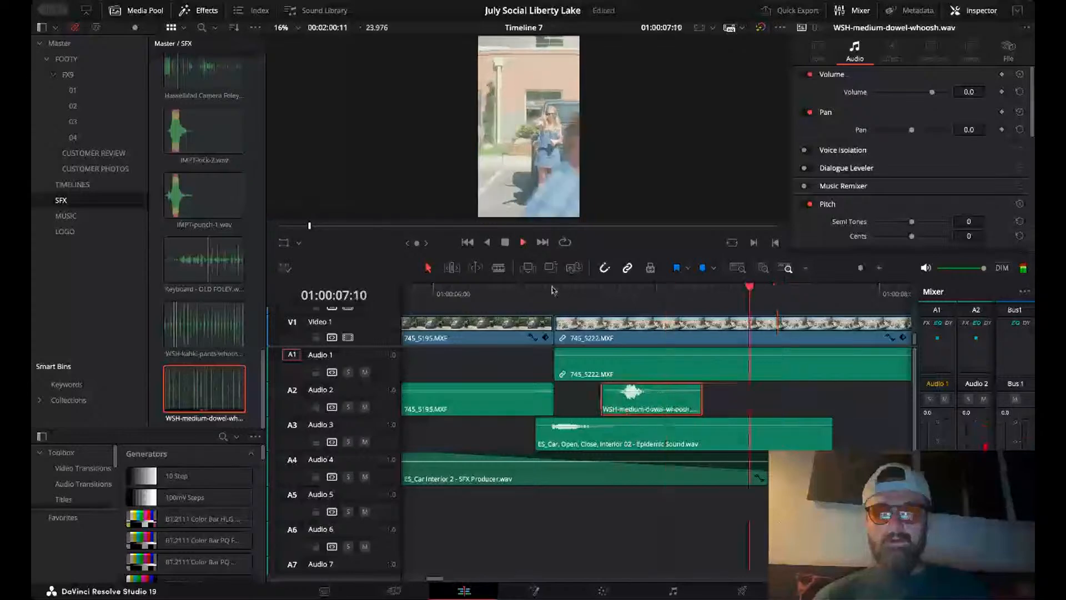
left_click_drag(701, 291, 685, 294)
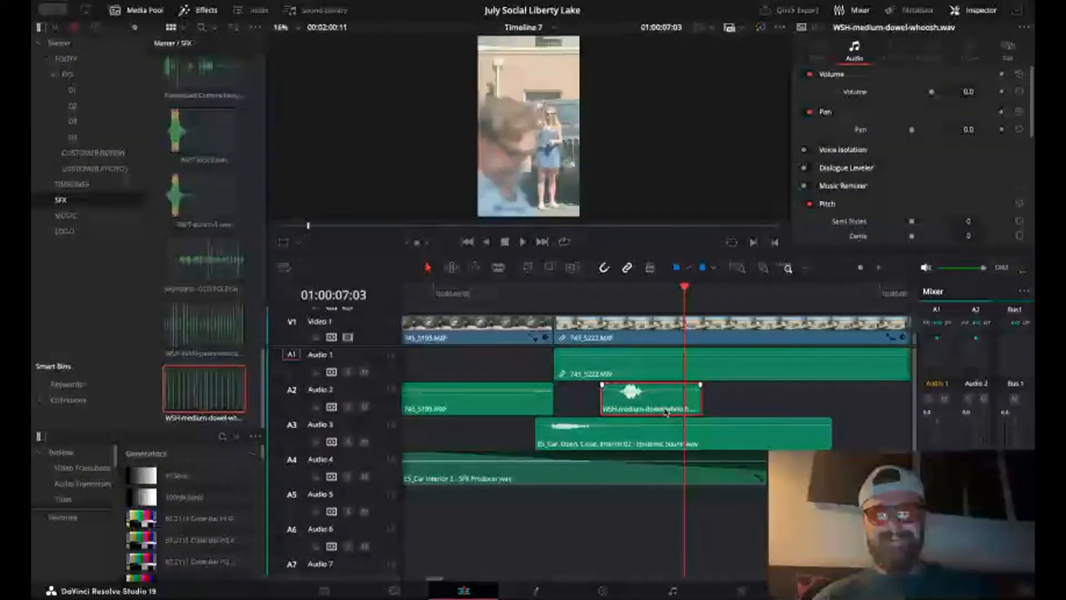
left_click_drag(666, 412, 715, 403)
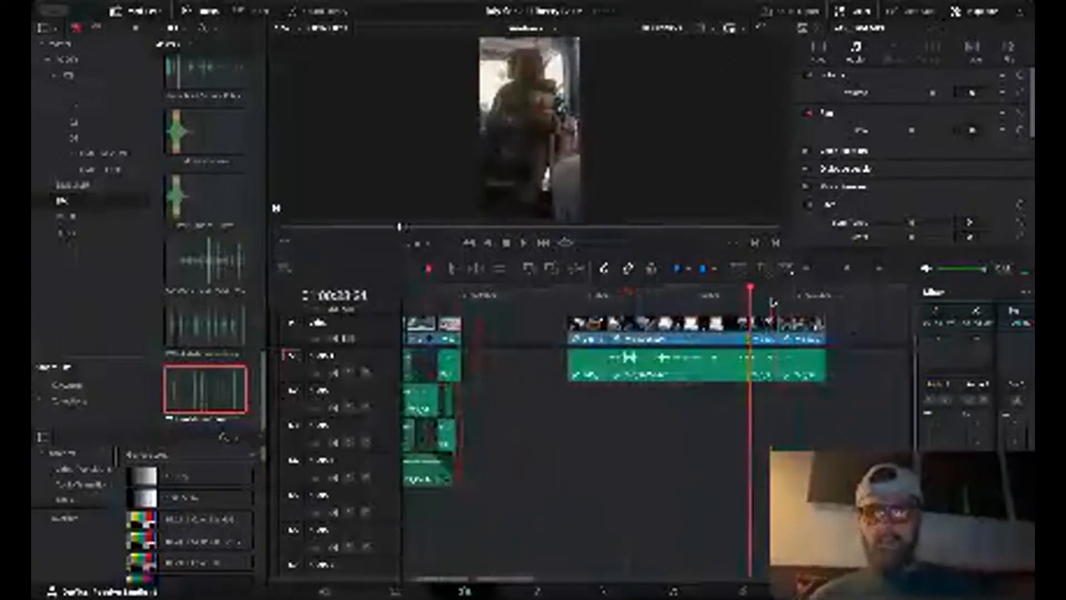
- Find the van door clip 745_5223.MXF further along the timeline and move it directly after 745_5222.MXF, with its sound on Audio 1
key("Down")
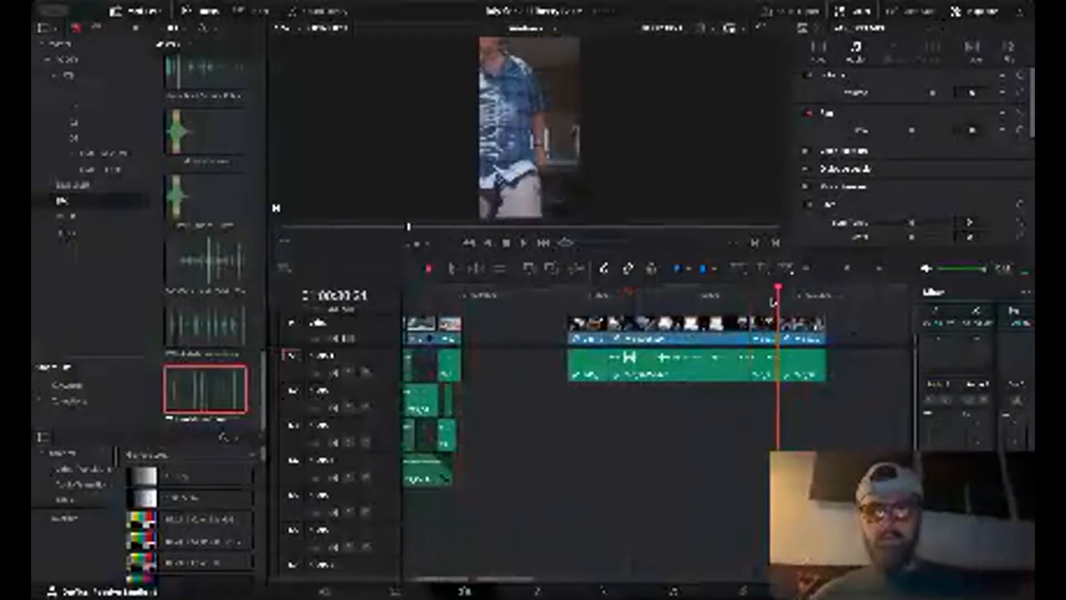
key("Up")
key("Up")
key("Down")
key("Up")
key("Down")
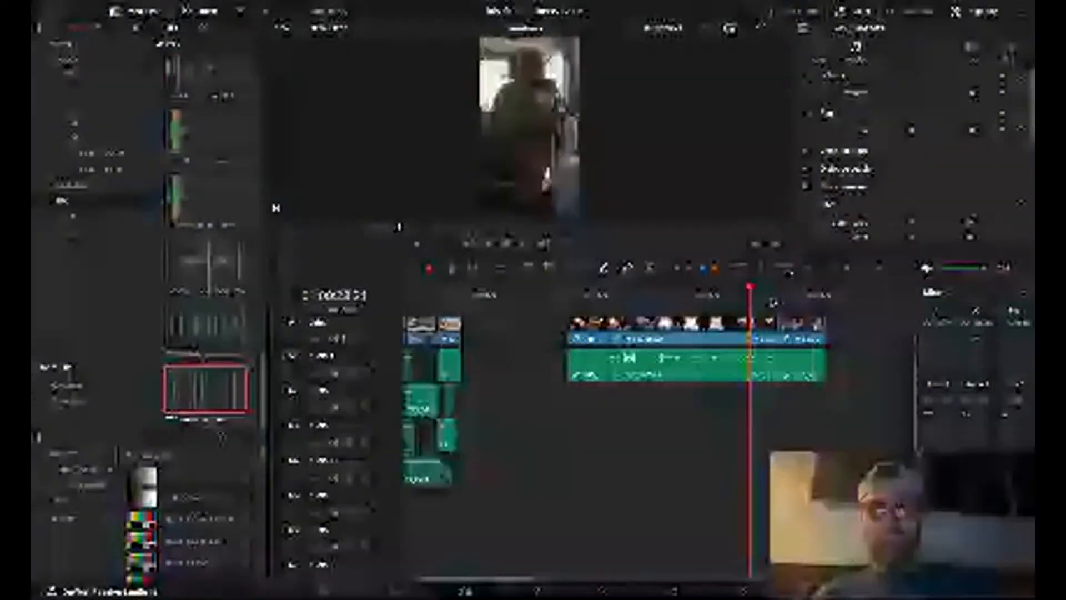
key("Down")
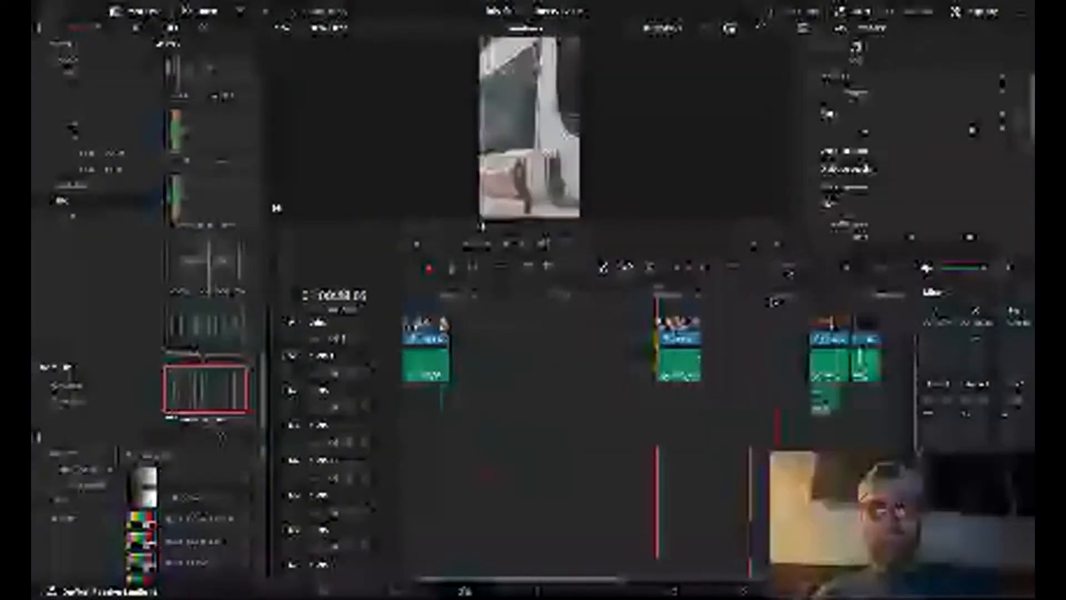
left_click_drag(656, 399, 675, 356)
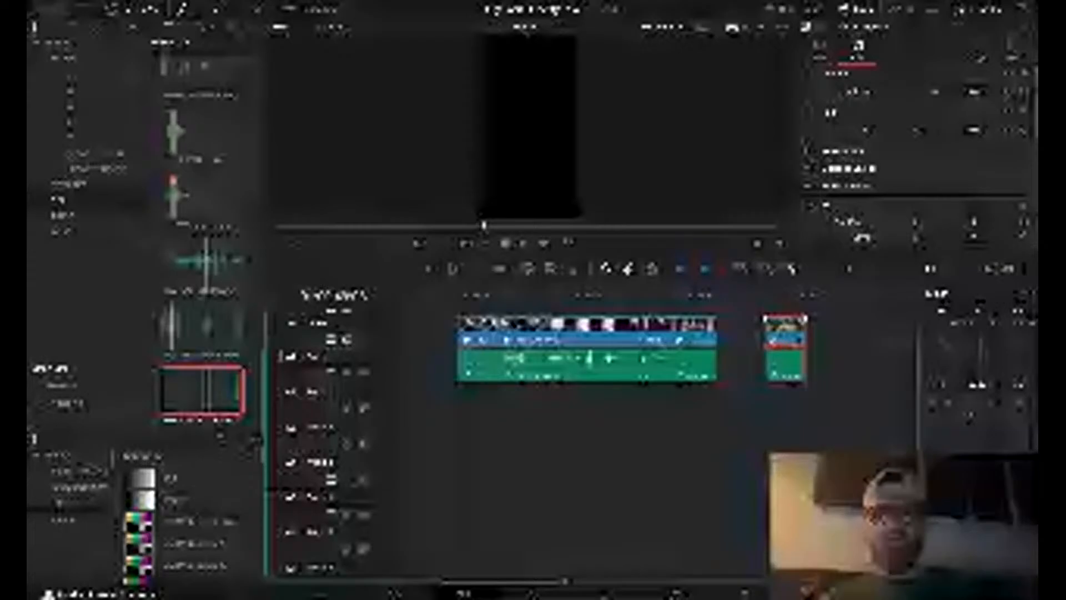
left_click_drag(791, 339, 428, 344)
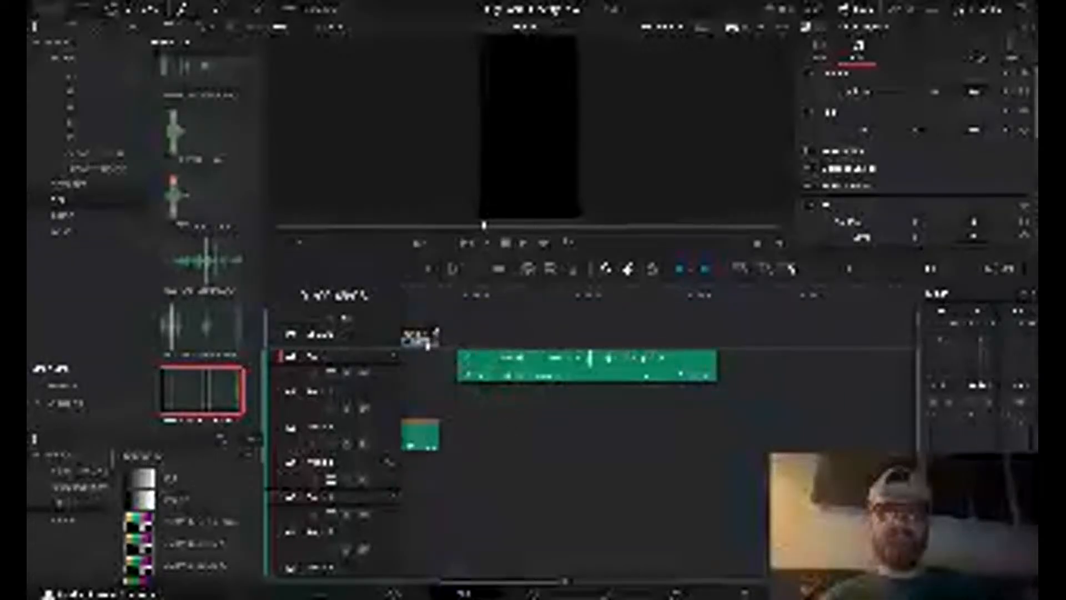
scroll(428, 344, "down", 2)
scroll(475, 342, "left", 5)
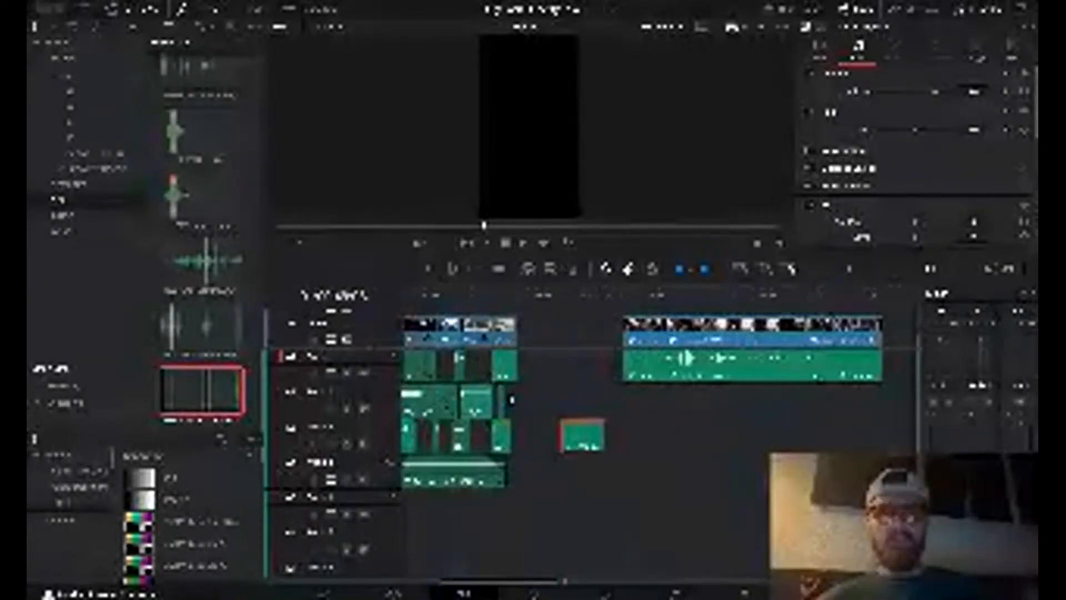
left_click_drag(578, 438, 541, 370)
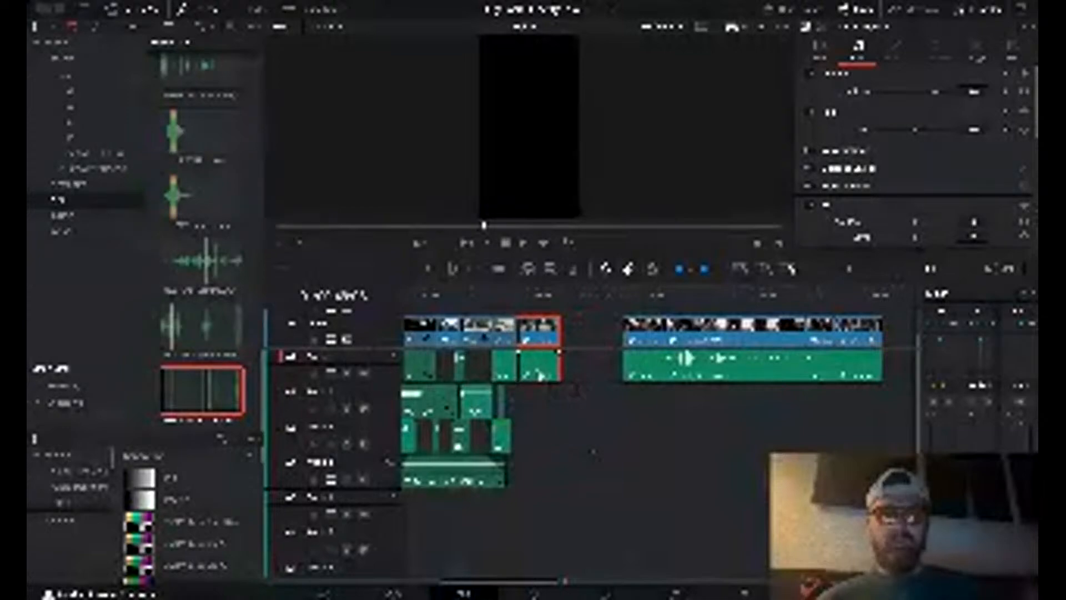
- Reframe 745_5223.MXF with a Position X of 101 and play from 745_5222.MXF across the cut, stopping at 01:00:08:07
left_click(506, 305)
key("space")
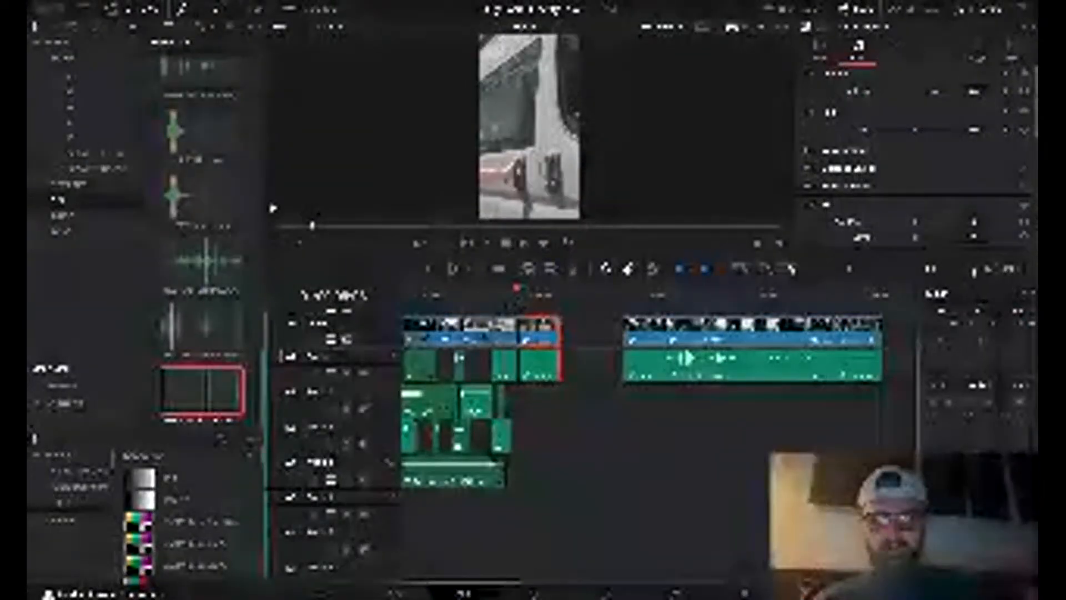
left_click(884, 271)
left_click(884, 271)
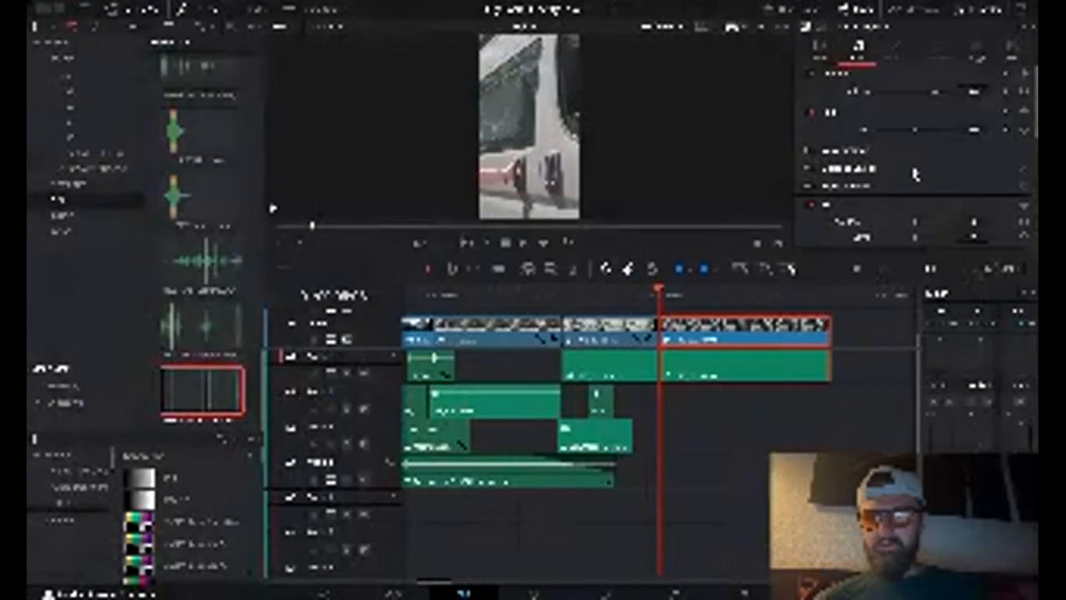
left_click(820, 47)
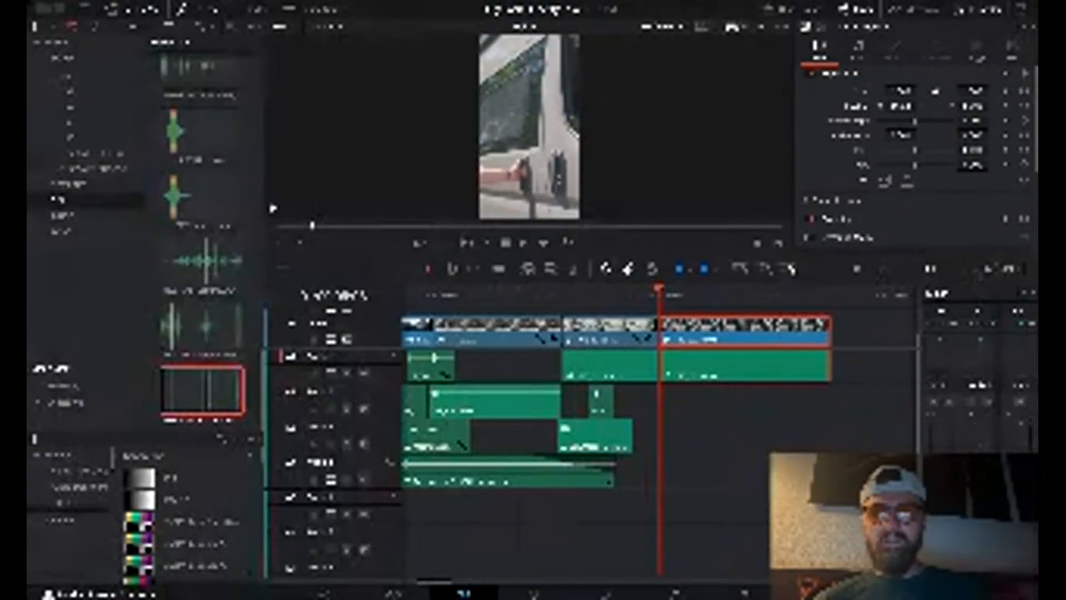
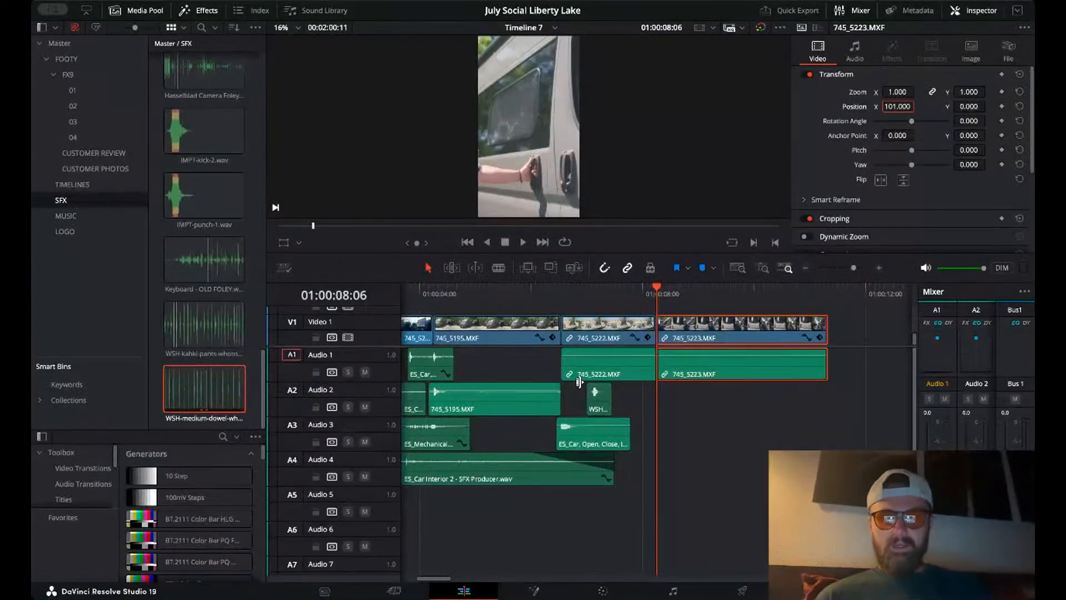
left_click(553, 298)
key("space")
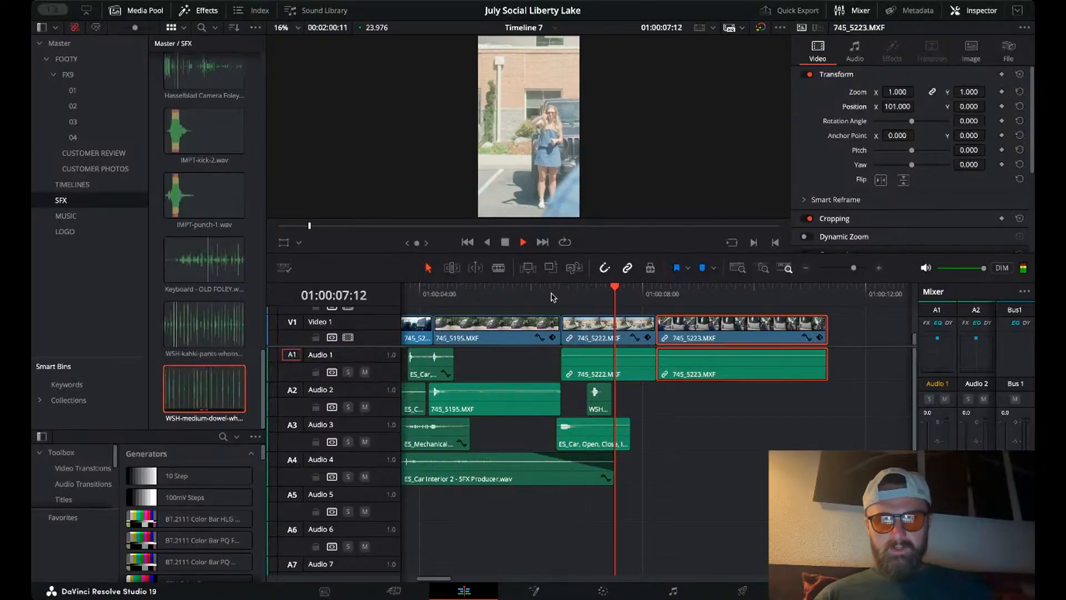
key("space")
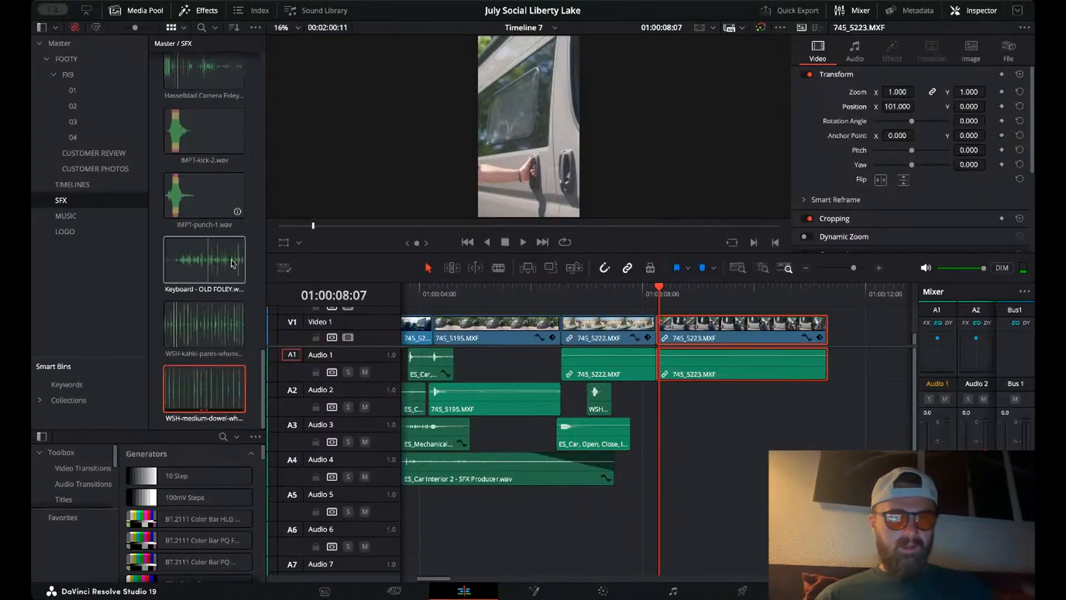
- Browse the SFX bin and place ES_Riser Reverse - SFX Producer.wav on Audio 5 so it ends at 01:00:08:07
scroll(204, 196, "up", 5)
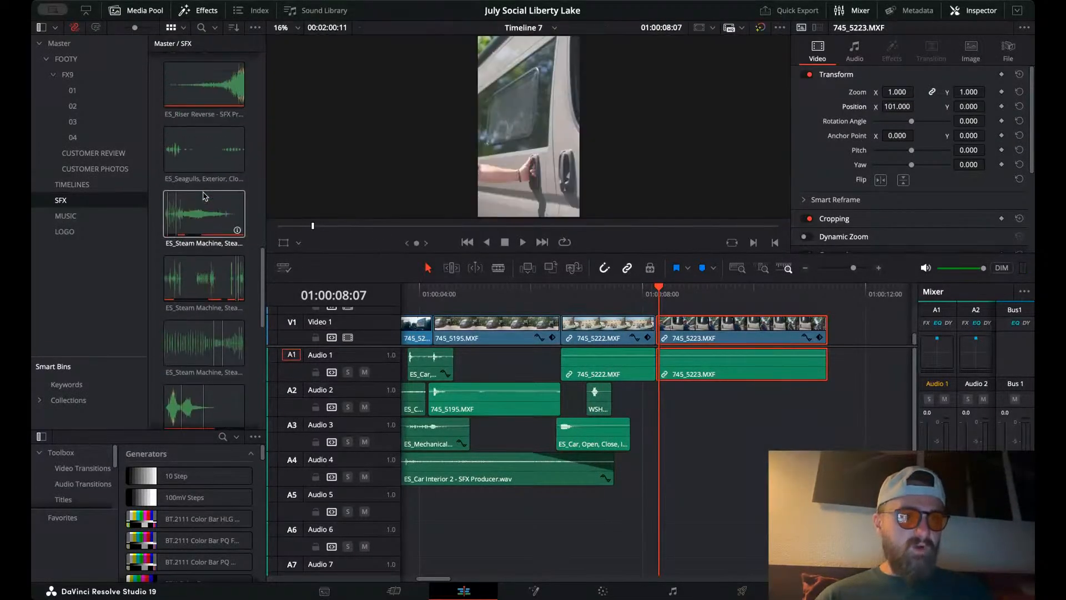
double_click(206, 192)
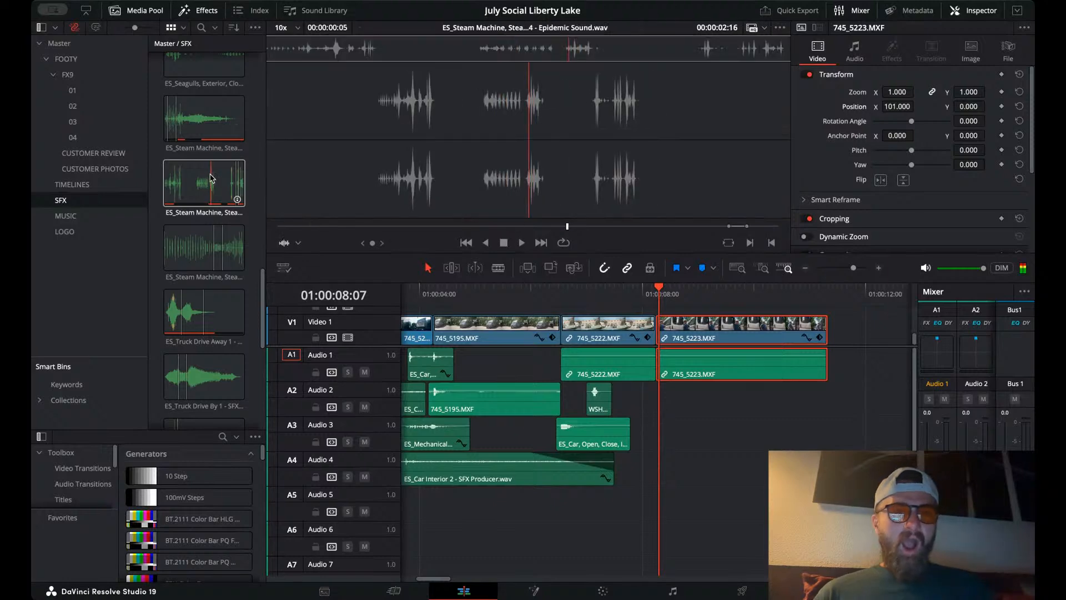
scroll(211, 178, "up", 3)
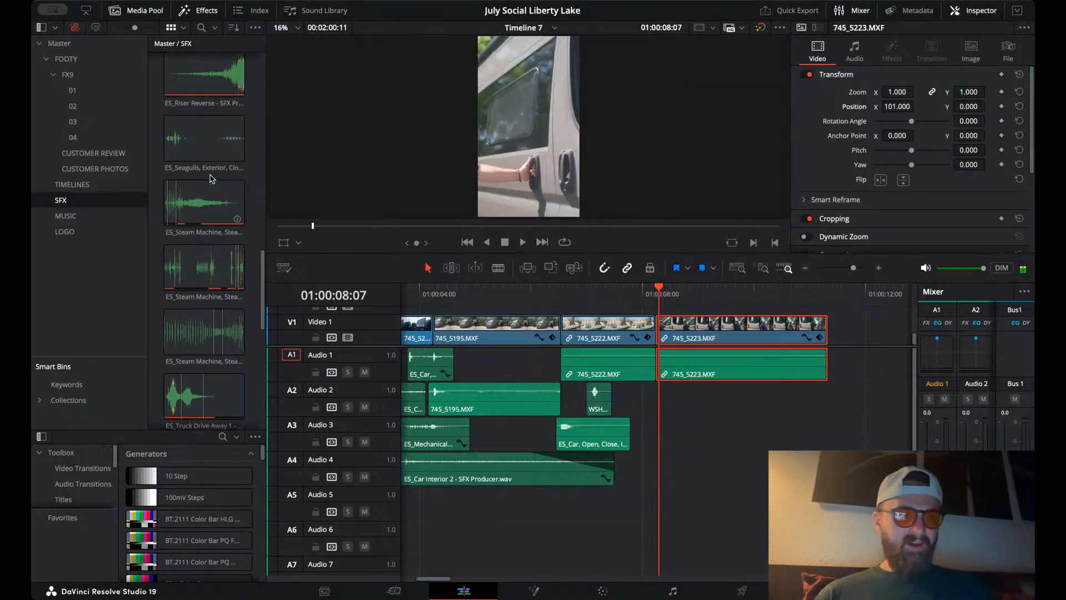
scroll(211, 179, "up", 6)
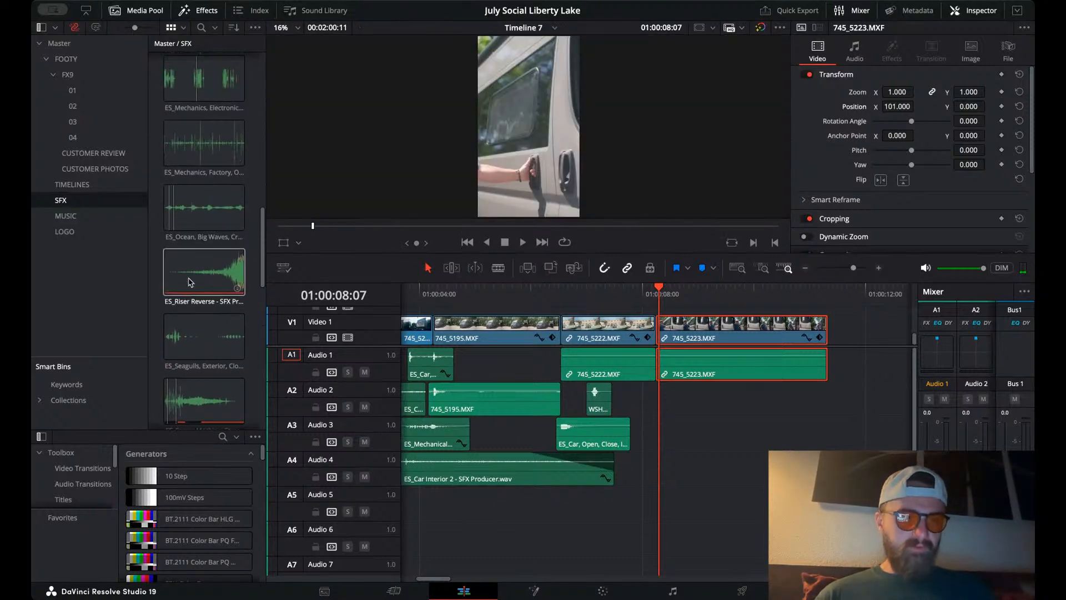
scroll(189, 319, "up", 2)
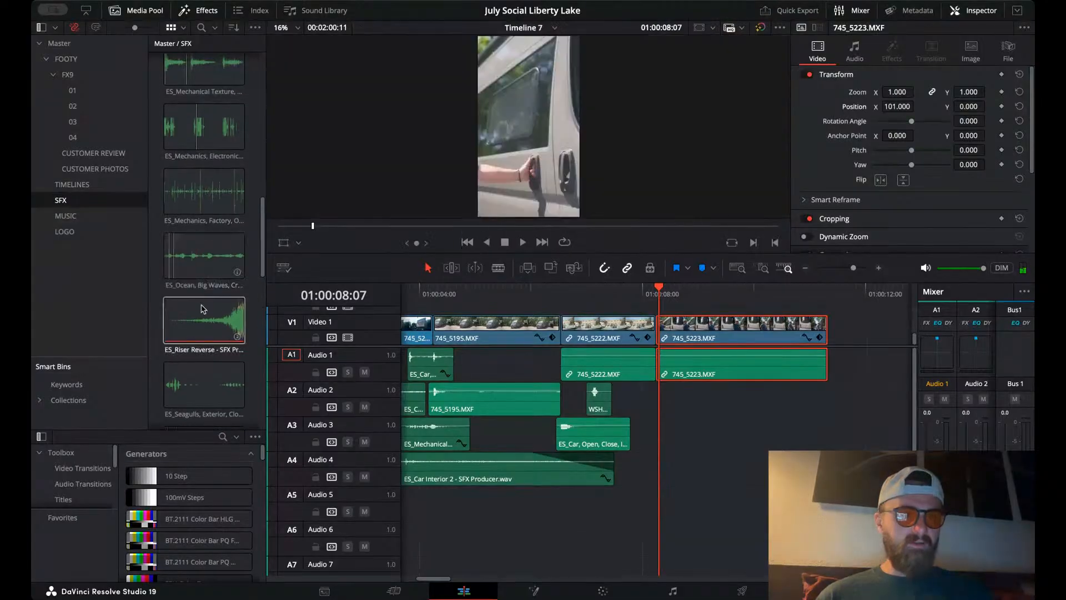
scroll(226, 311, "up", 2)
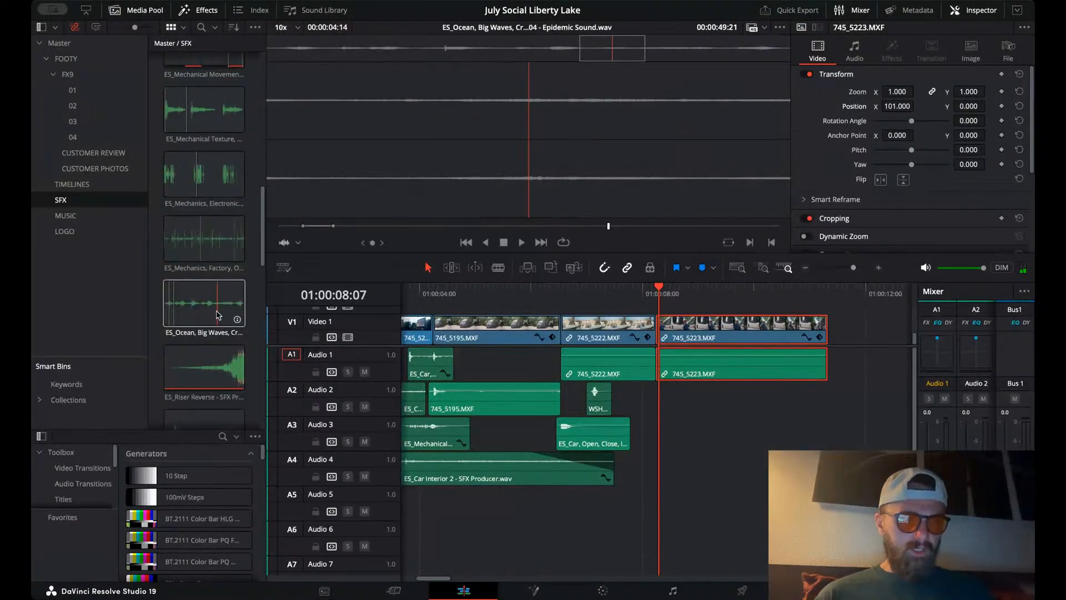
left_click_drag(222, 368, 606, 518)
key("super+equal")
key("super+equal")
key("super+equal")
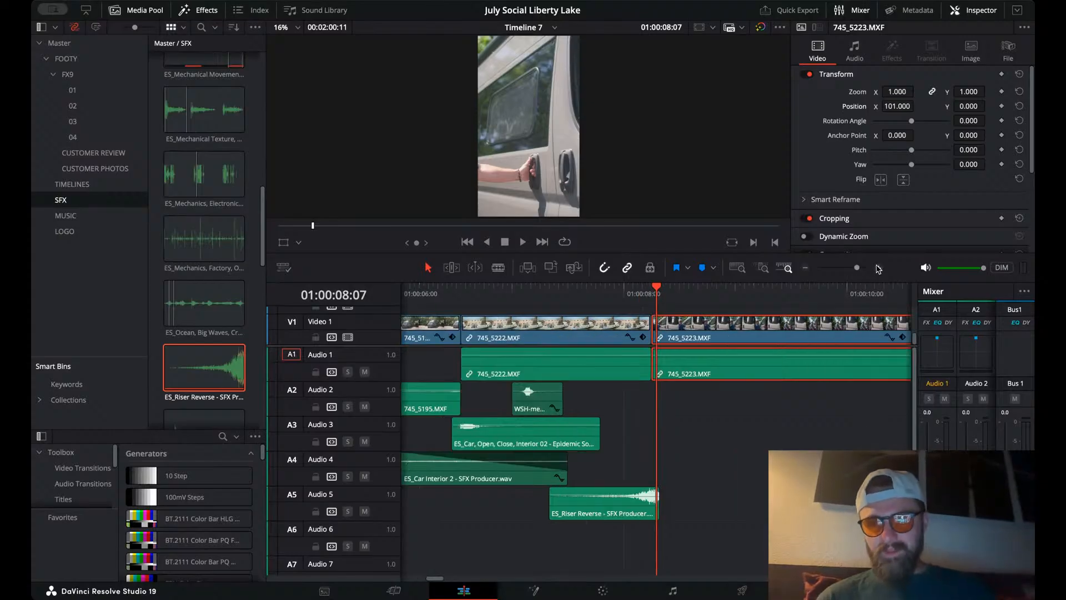
left_click(648, 512)
left_click_drag(647, 511, 634, 512)
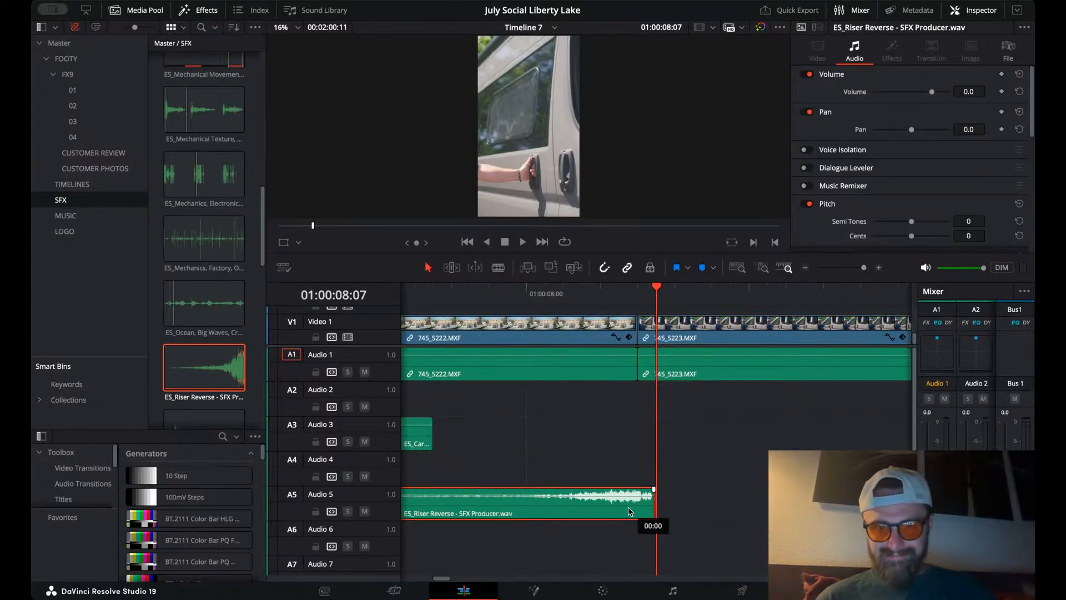
- Move the riser on Audio 5 to end at 01:00:08:13, on the hand at the van door handle, and lower its volume to -11.7
key("Right")
key("Right")
key("Right")
key("Right")
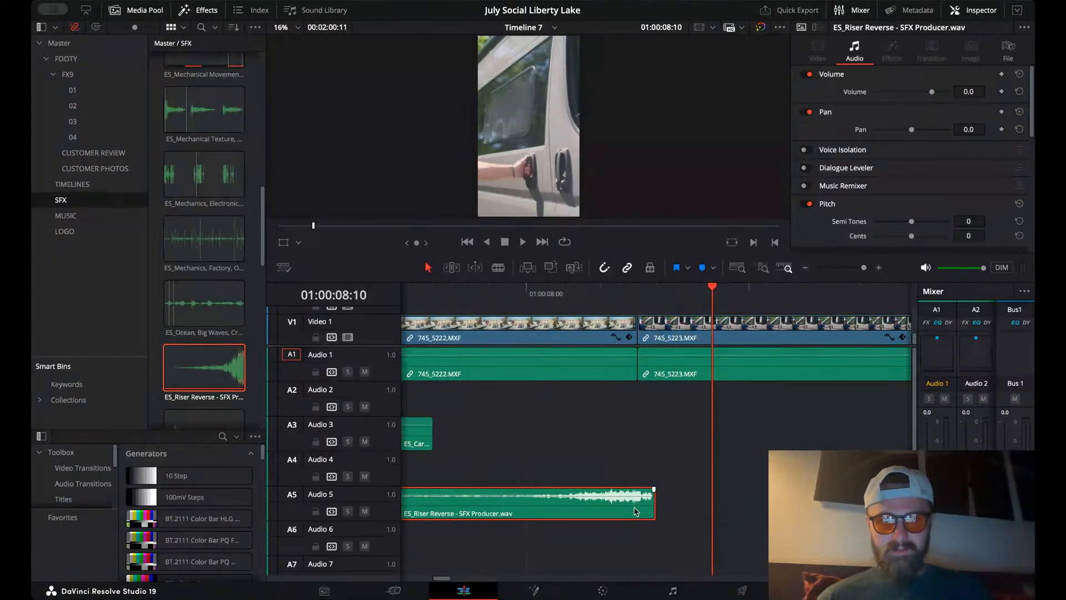
key("Right")
key("Right")
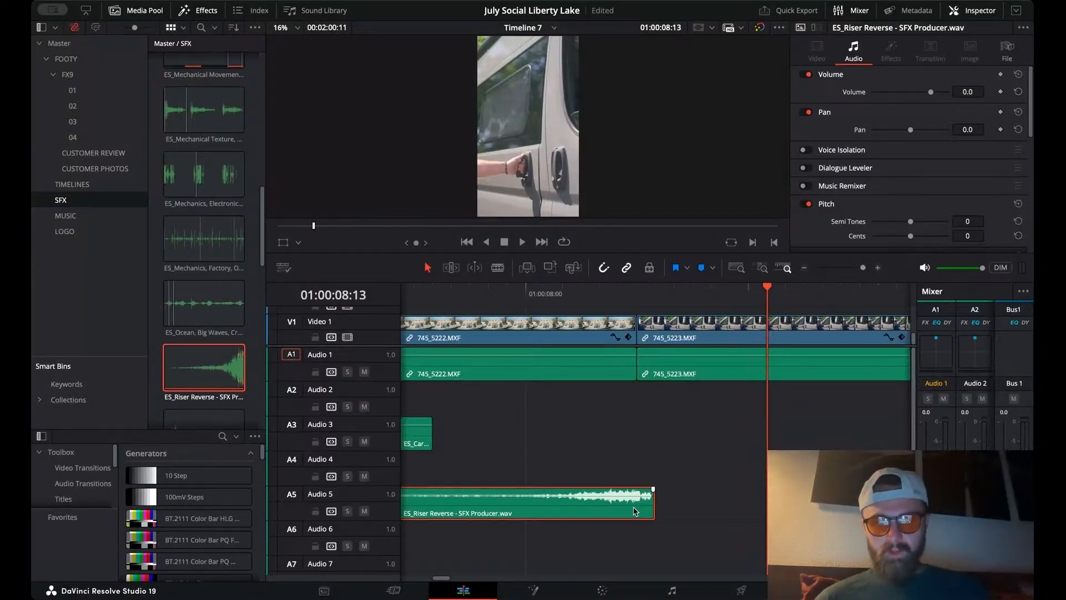
left_click_drag(634, 507, 722, 507)
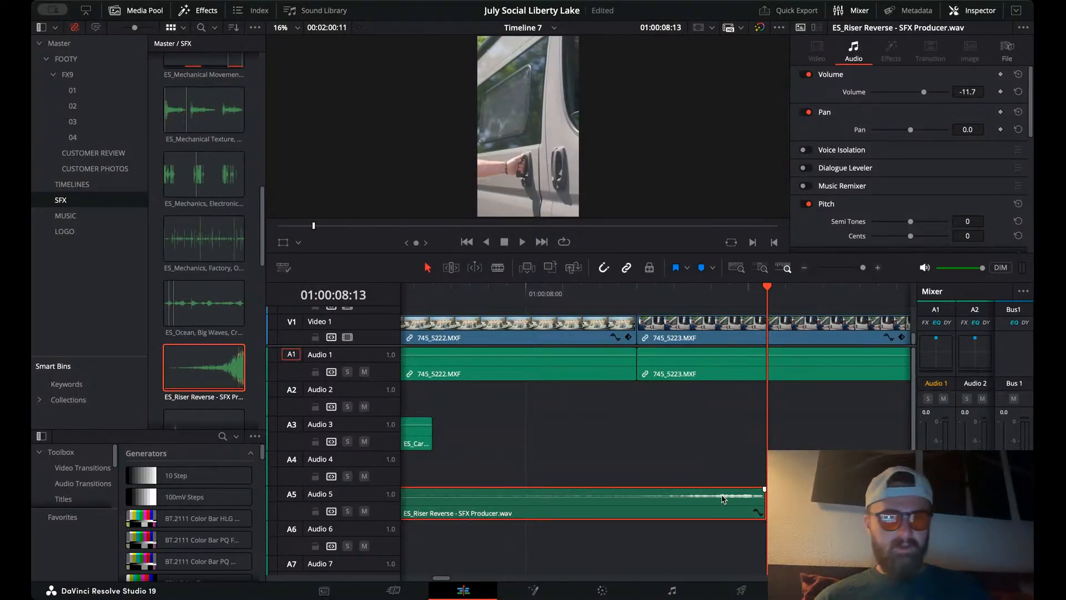
- Audition the ES_Mechanical Texture effect, mark a range of 00:00:02:03 from its first hit, and place it on Audio 4 just before the riser's end
scroll(215, 304, "up", 3)
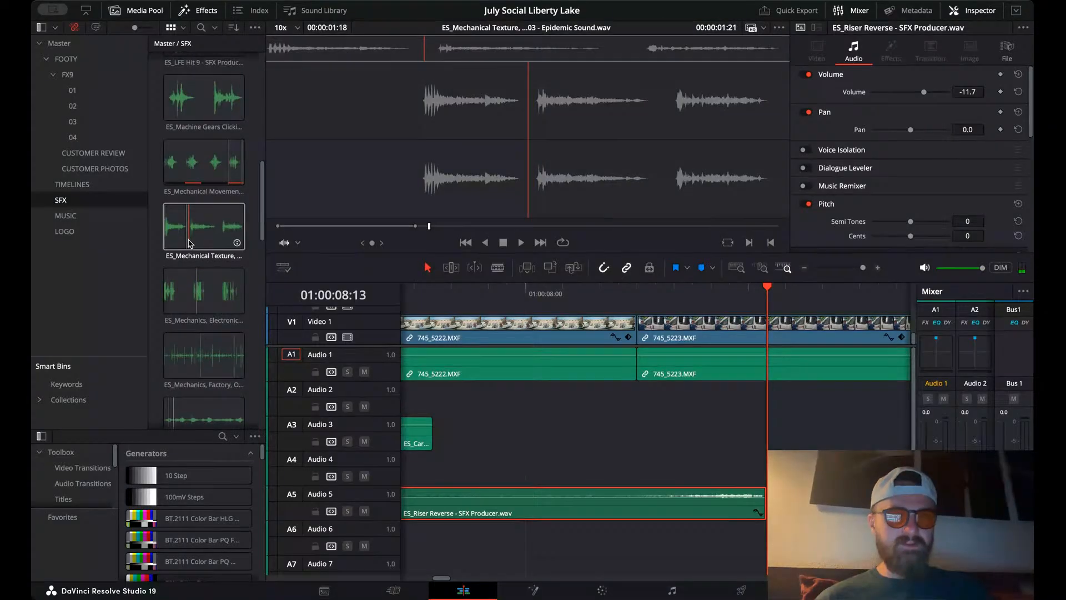
key("space")
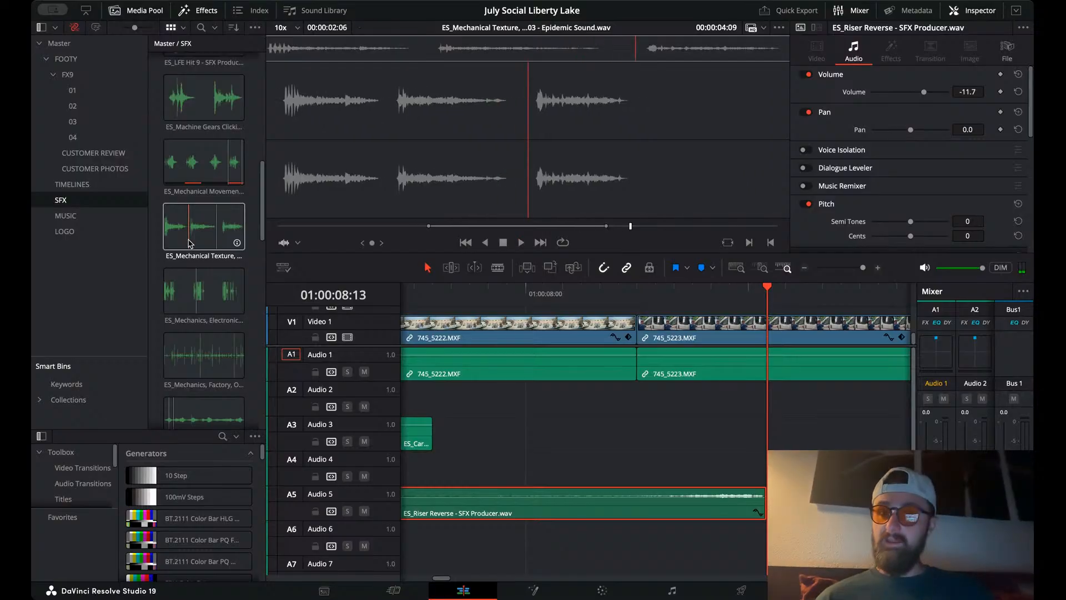
key("space")
key("Up")
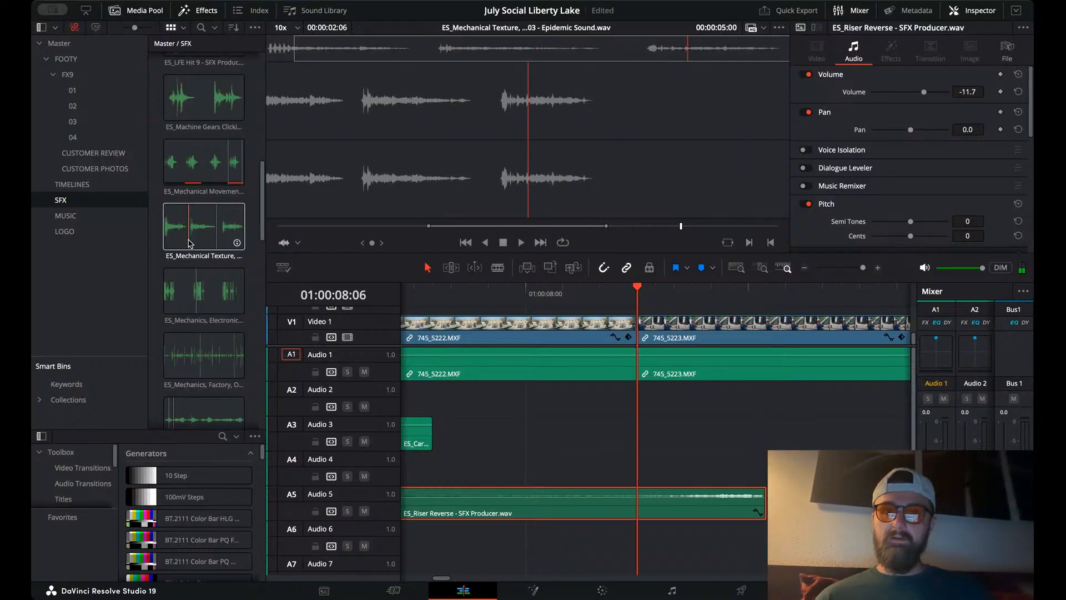
left_click(205, 246)
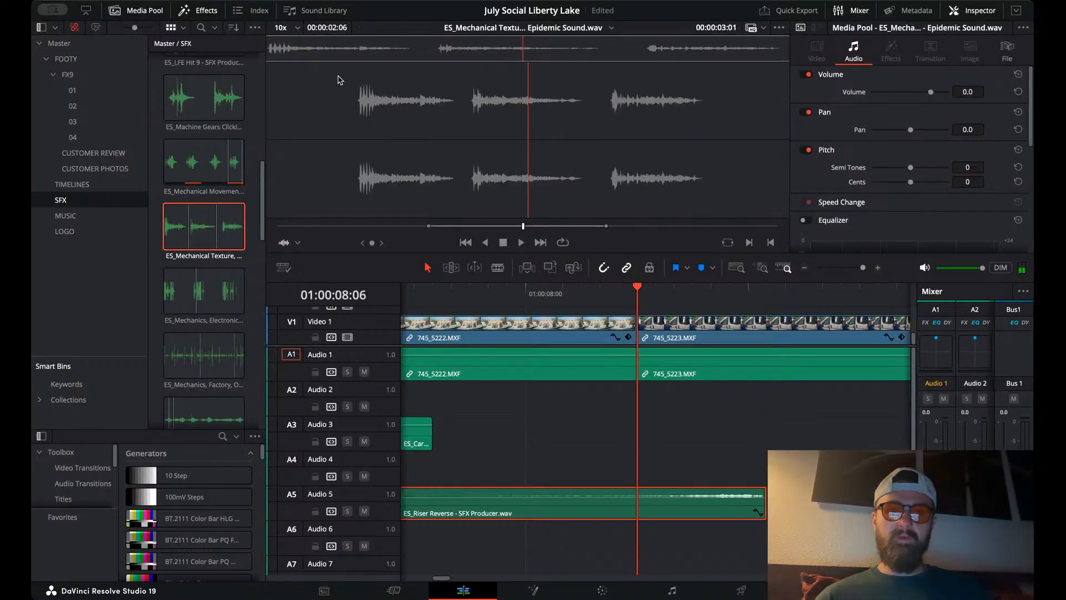
left_click(340, 56)
key("space")
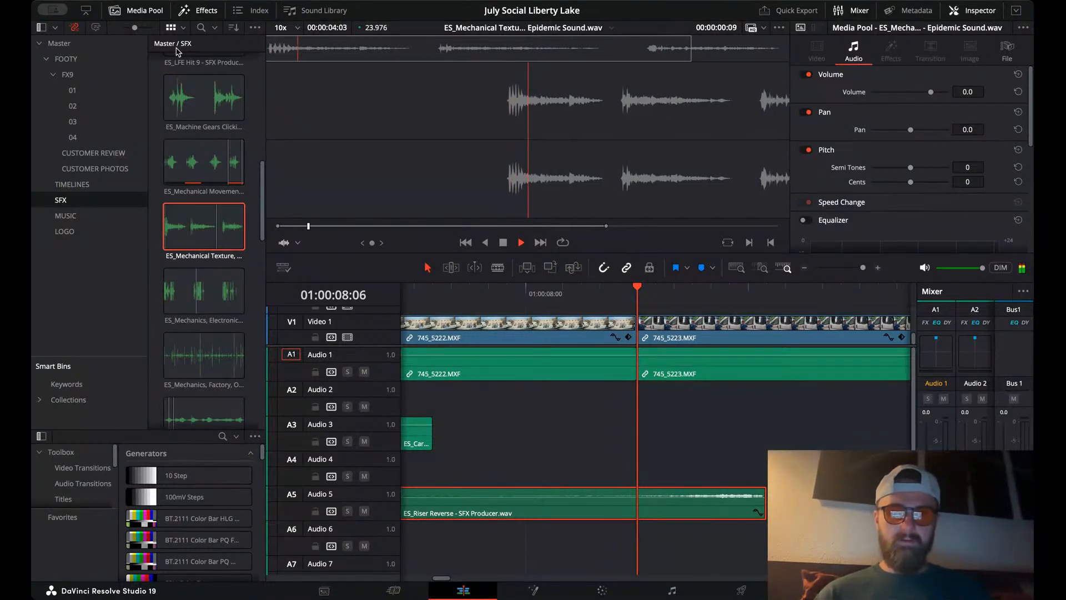
key("i")
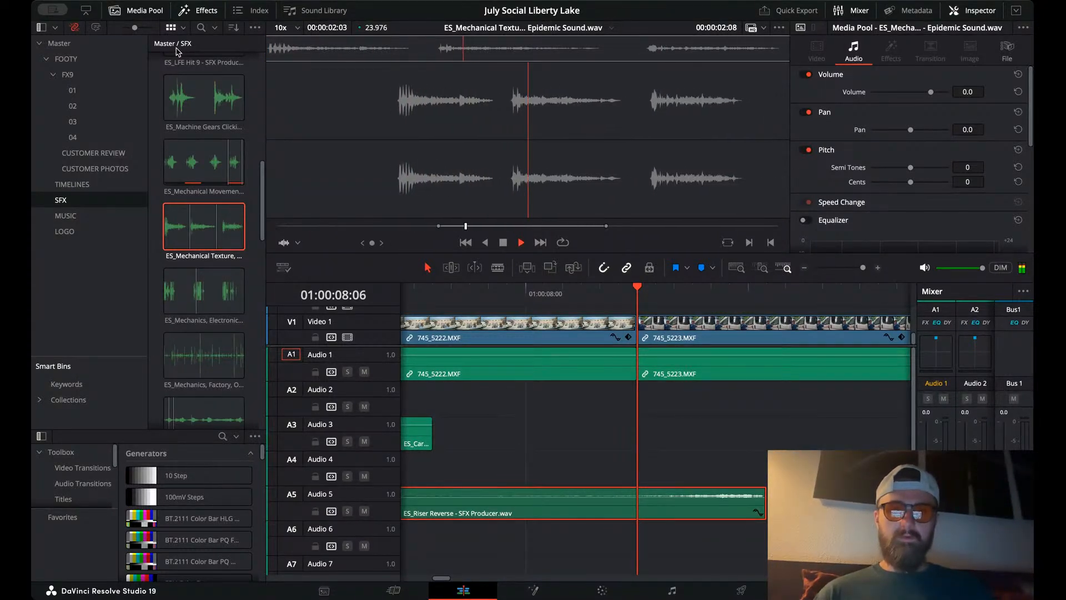
key("space")
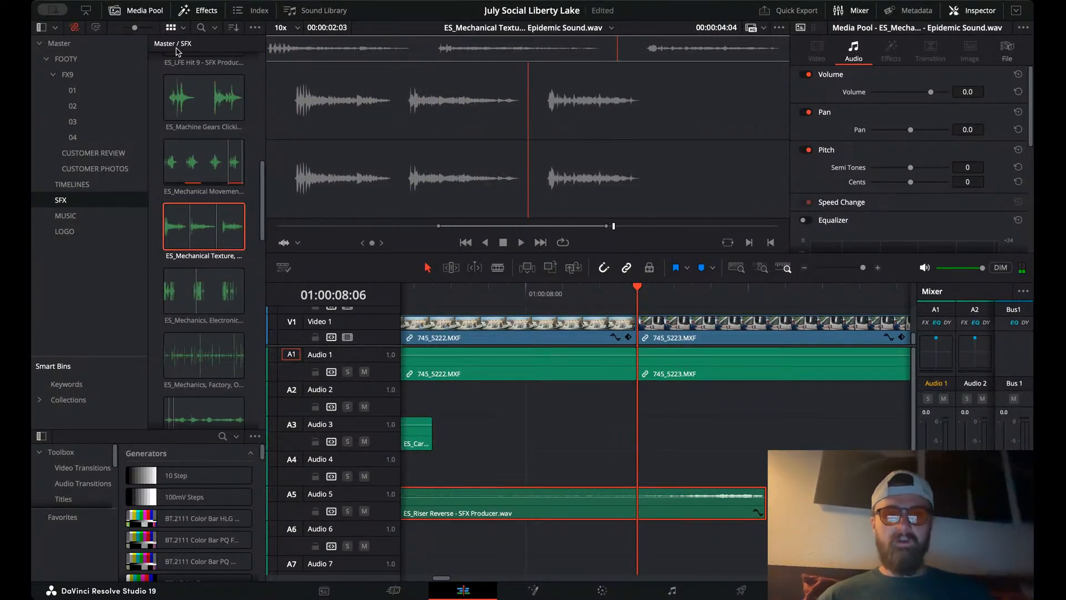
left_click_drag(204, 228, 729, 472)
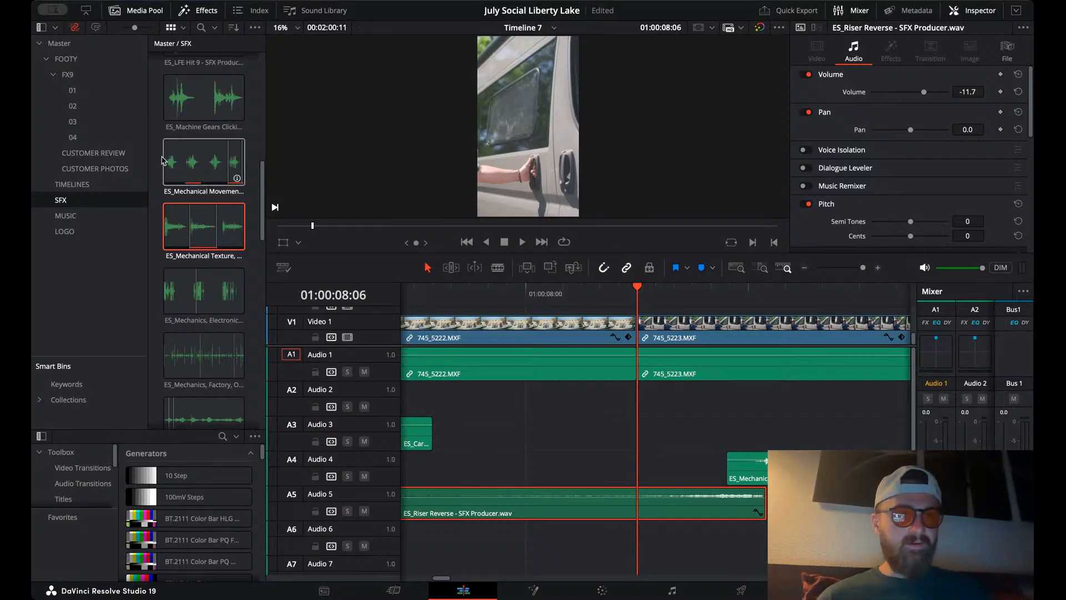
- Audition the mechanical movement, machine gears and bass hit effects in the SFX bin for the van door shot
scroll(178, 188, "up", 2)
mouse_move(191, 210)
key("space")
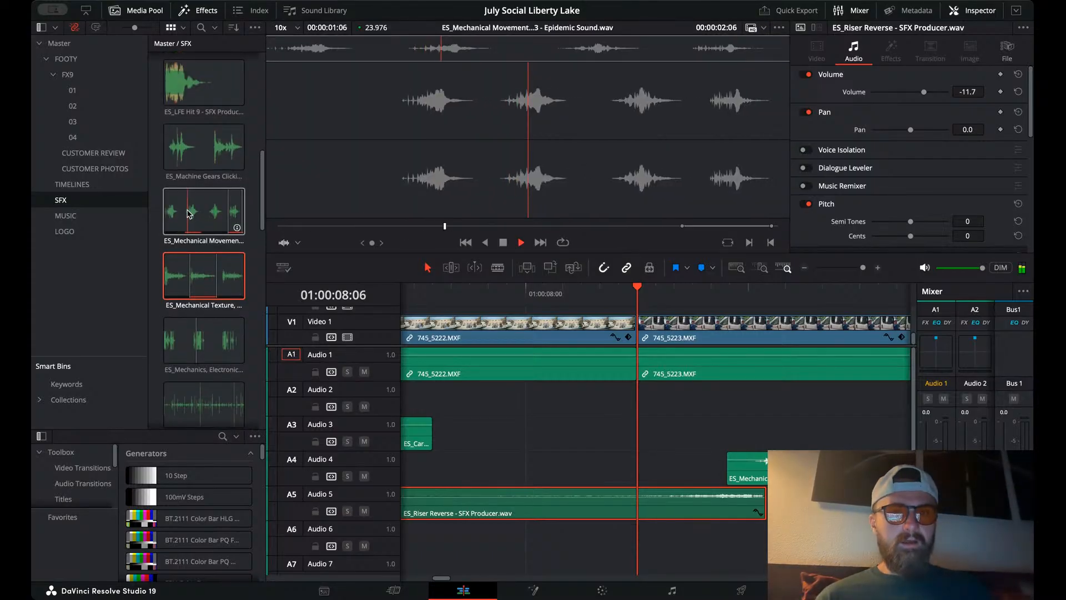
key("space")
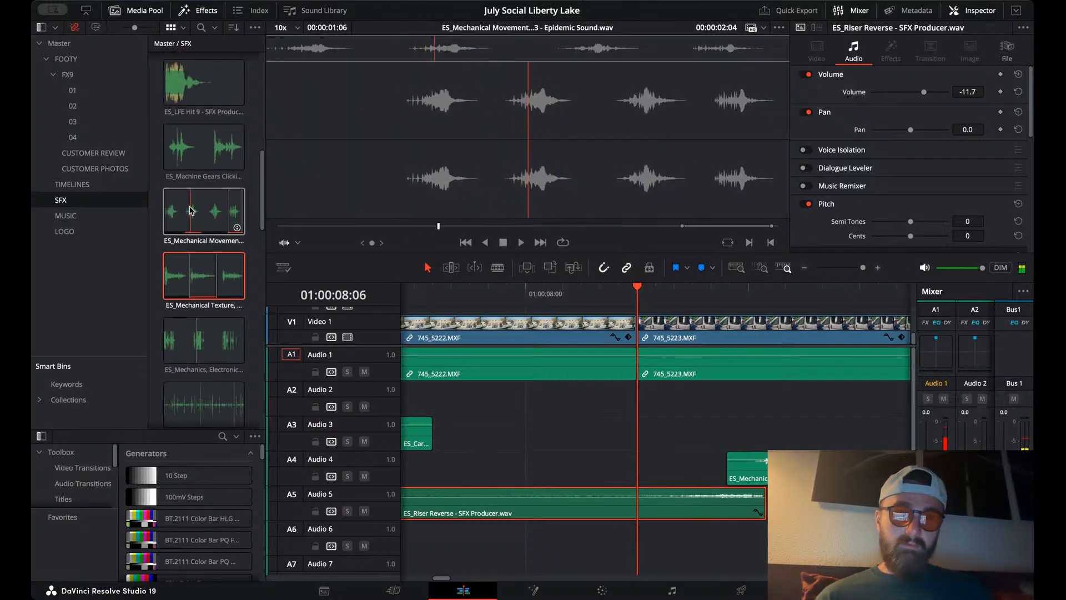
mouse_move(182, 163)
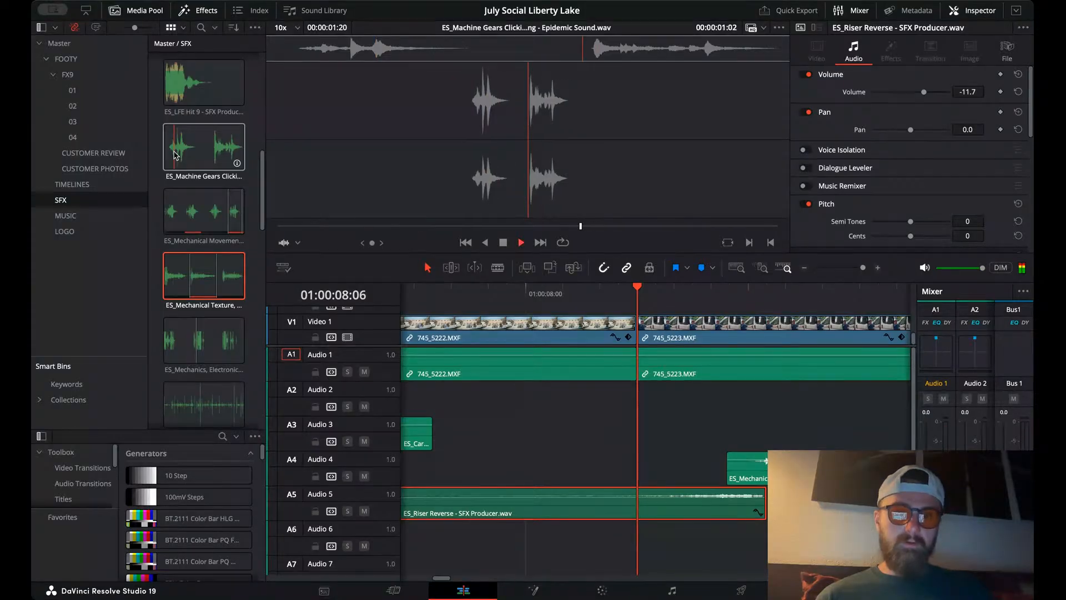
key("space")
key("space")
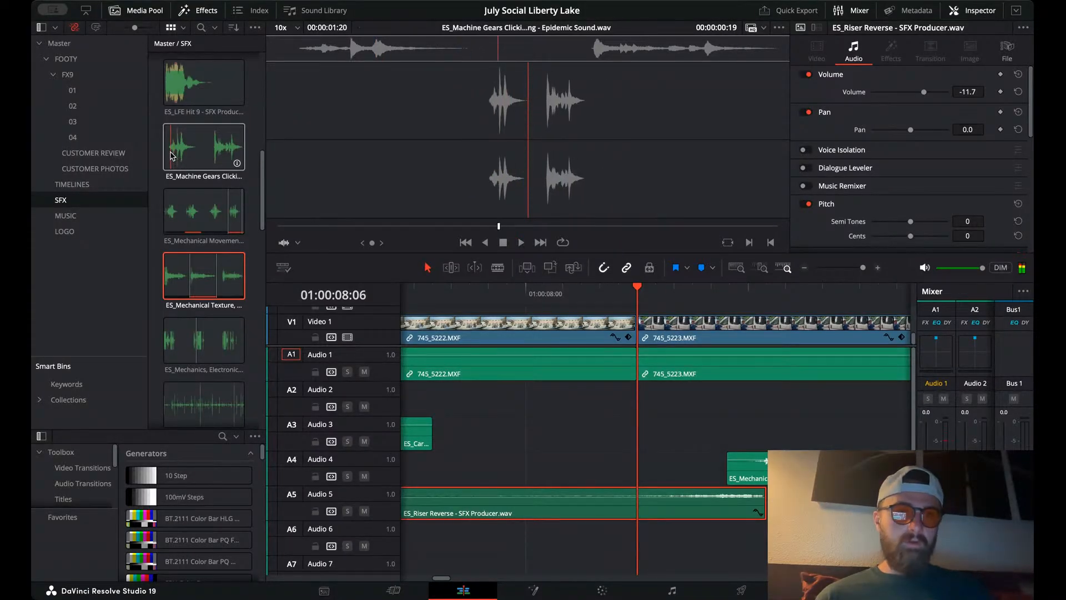
scroll(172, 156, "up", 3)
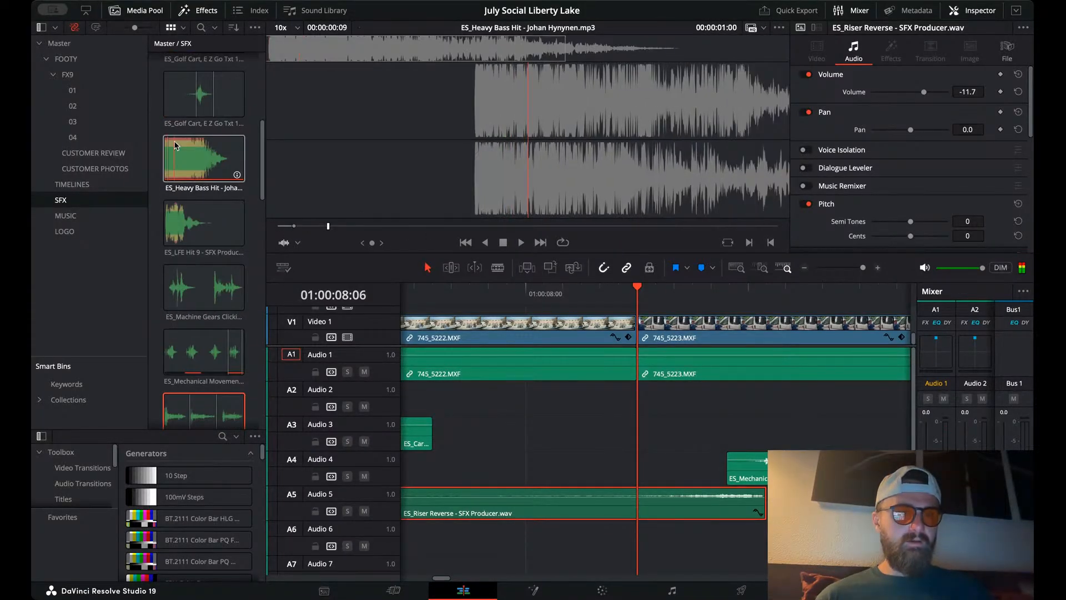
scroll(175, 146, "up", 5)
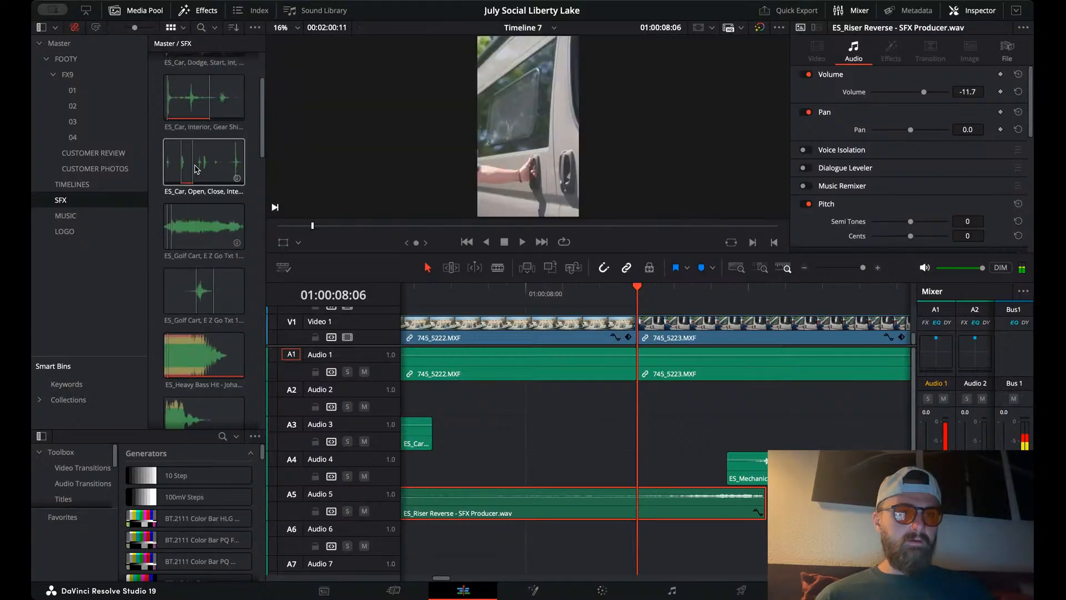
- Audition ES_Car, Open, Close, Interior 02 and ES_Car, Interior, Gear Shift for a door sound
scroll(196, 169, "up", 1)
key("space")
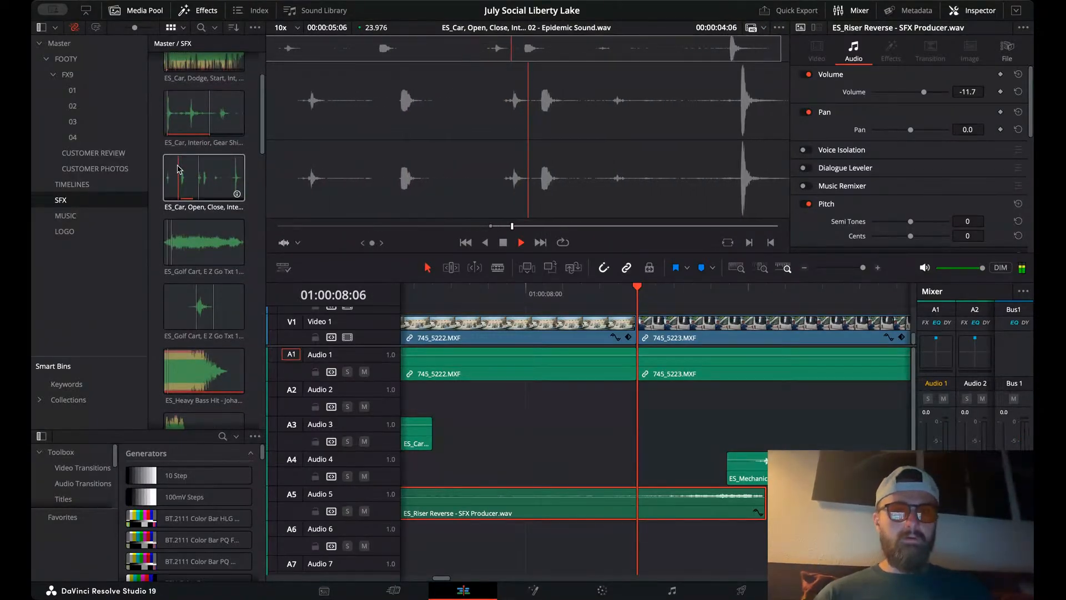
key("o")
key("space")
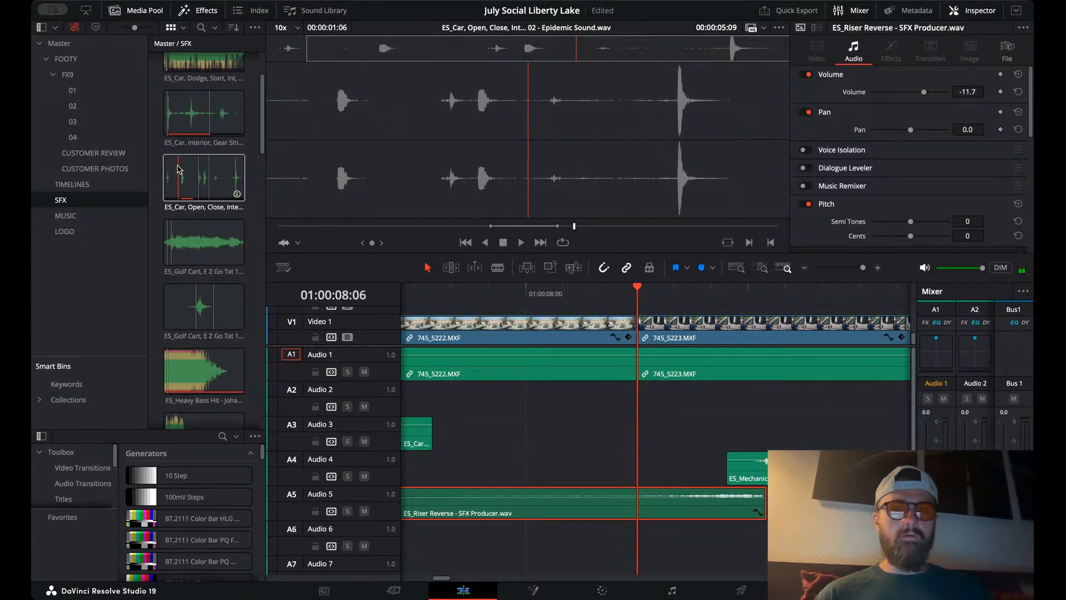
key("space")
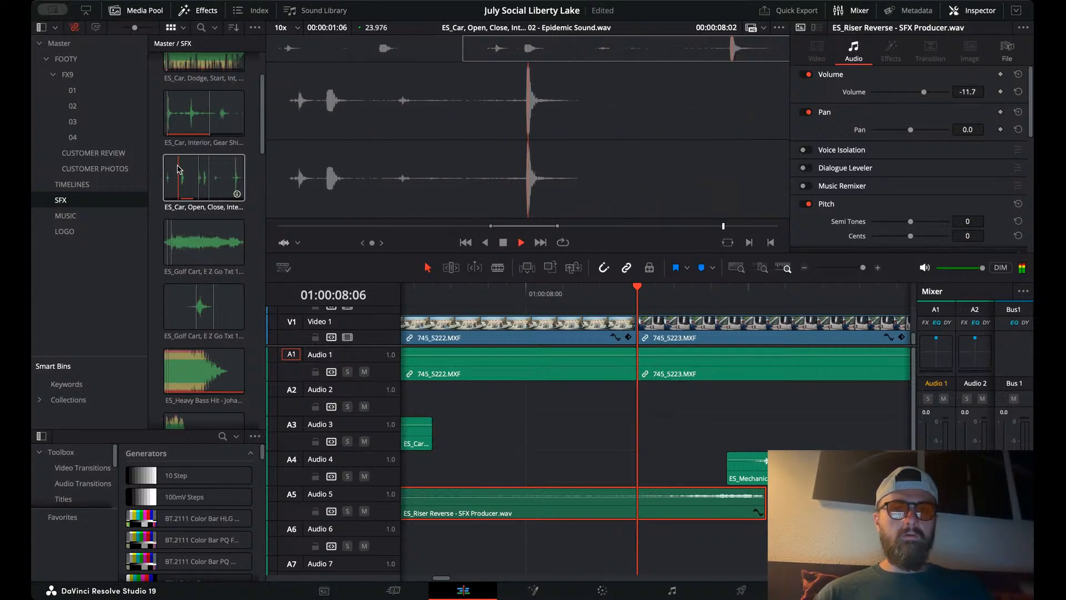
left_click(204, 127)
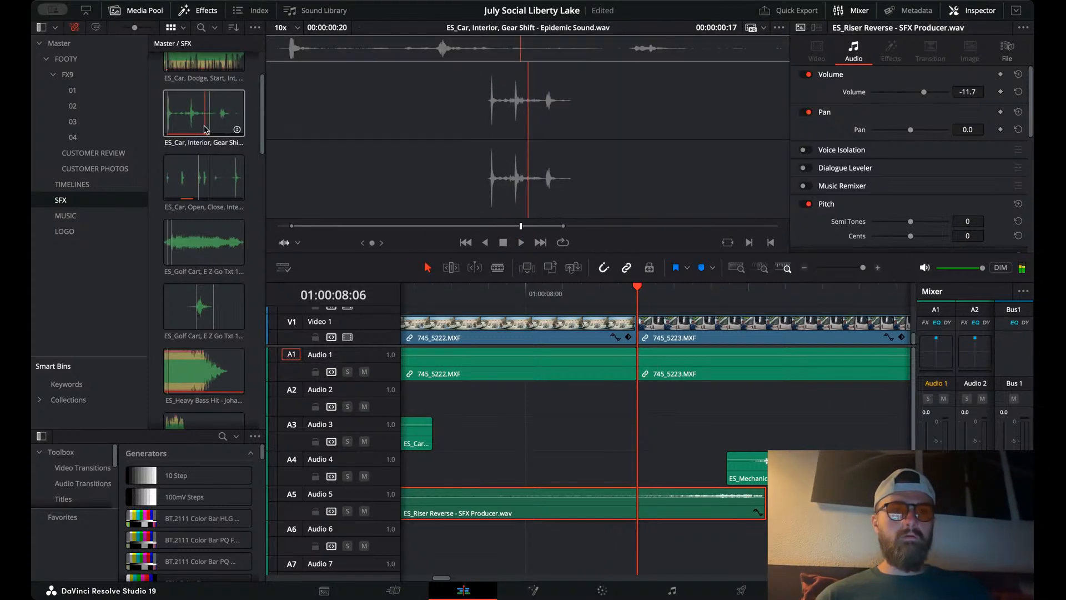
left_click(204, 129)
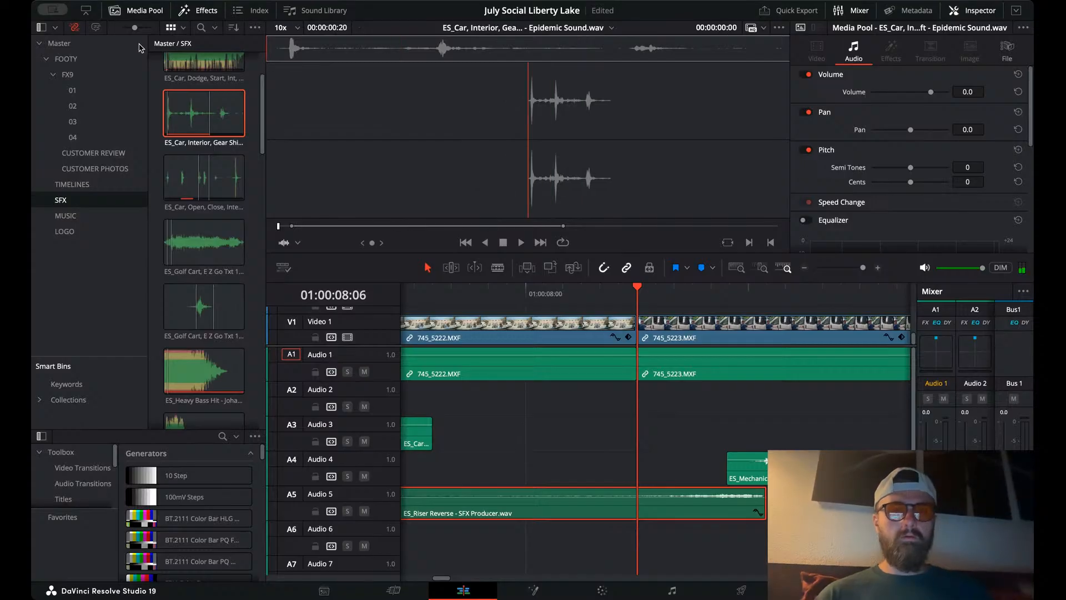
key("space")
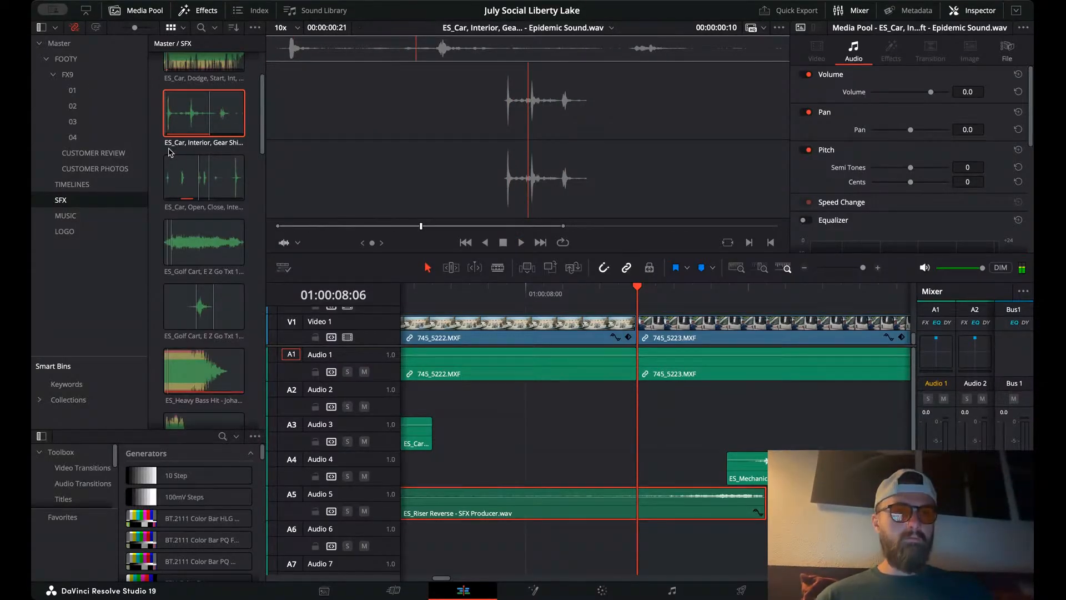
- Mark the first 18 frames of ES_Car, Open, Close, Interior 02 and place them on Audio 3, starting just before the cut to 745_5223.MXF
left_click(183, 170)
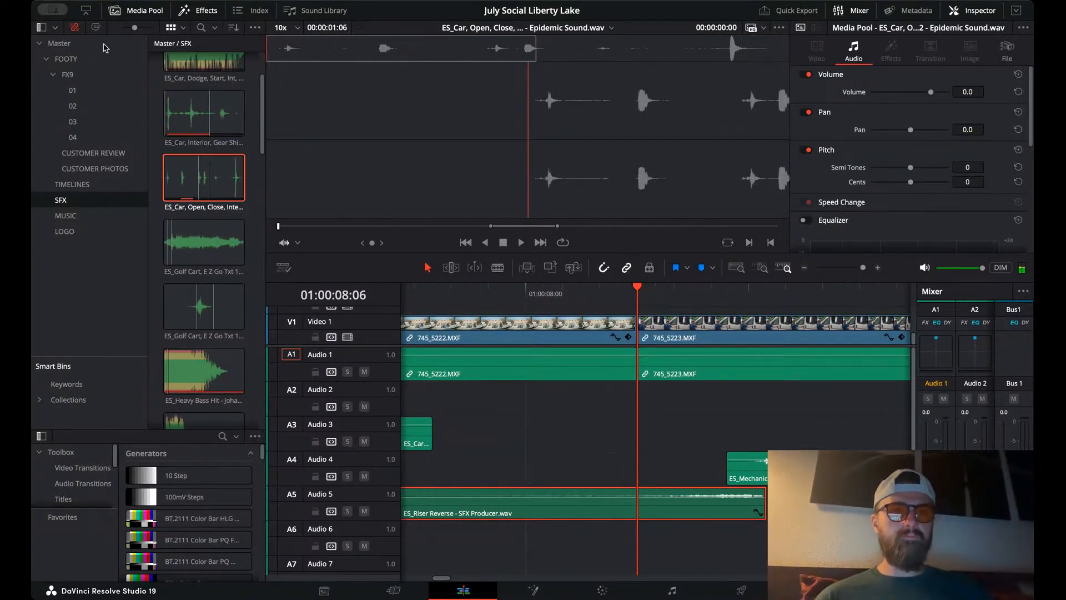
key("space")
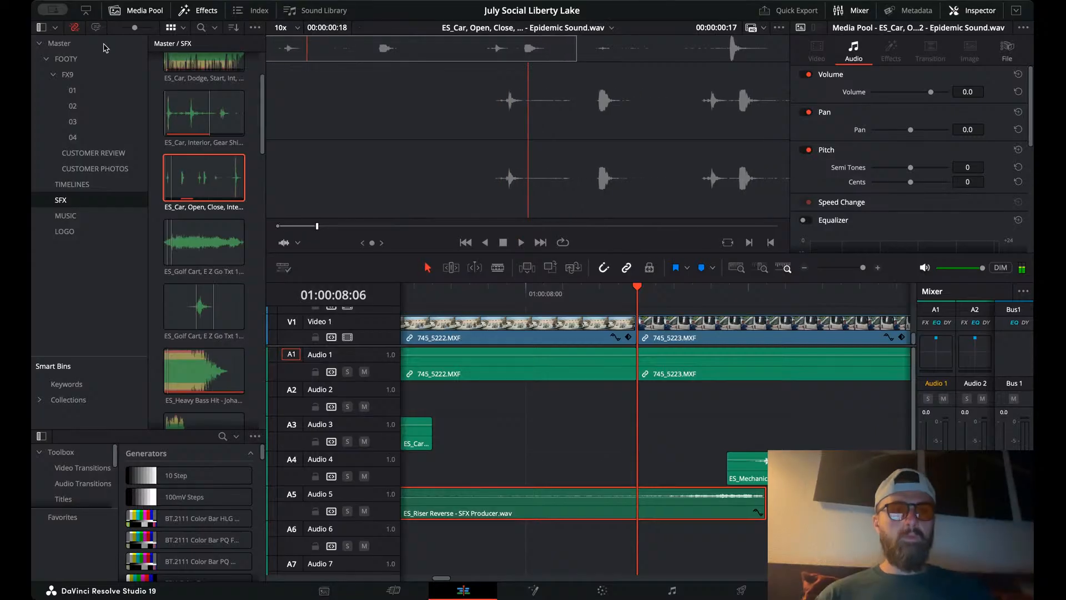
left_click_drag(343, 215, 586, 442)
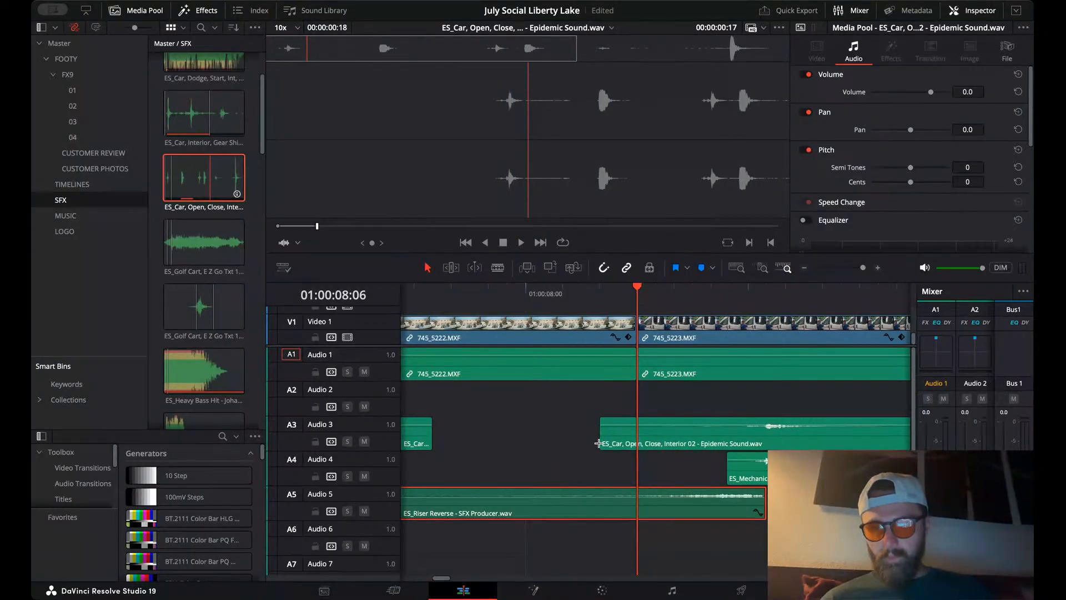
key("q")
left_click_drag(725, 431, 726, 424)
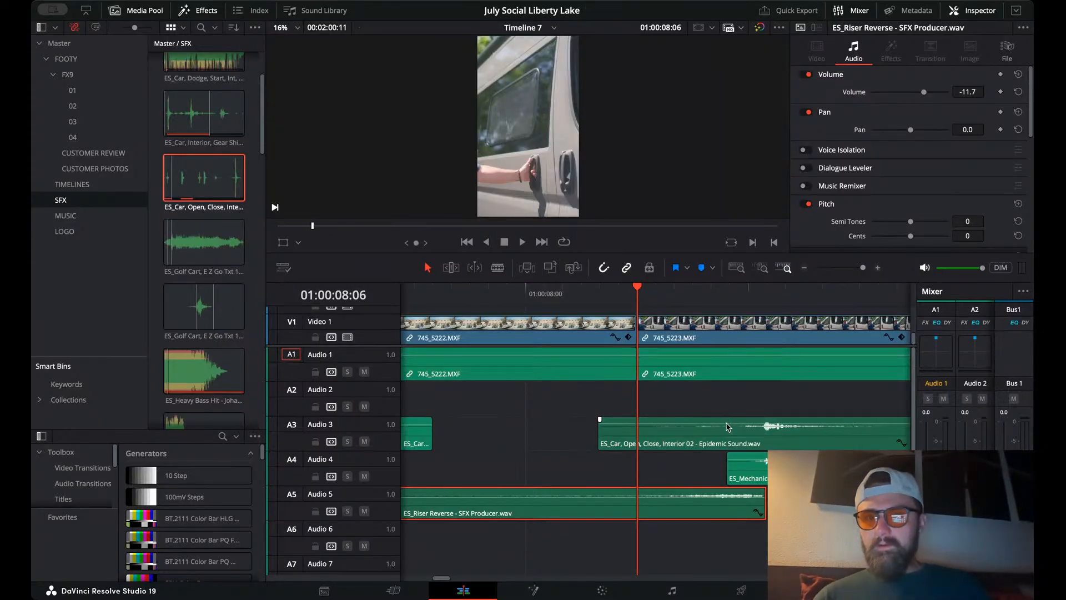
- Browse the SFX bin for another mechanical layer and mark a six-frame range at the end of the ES_Steam Machine, Steampunk effect
scroll(217, 328, "down", 3)
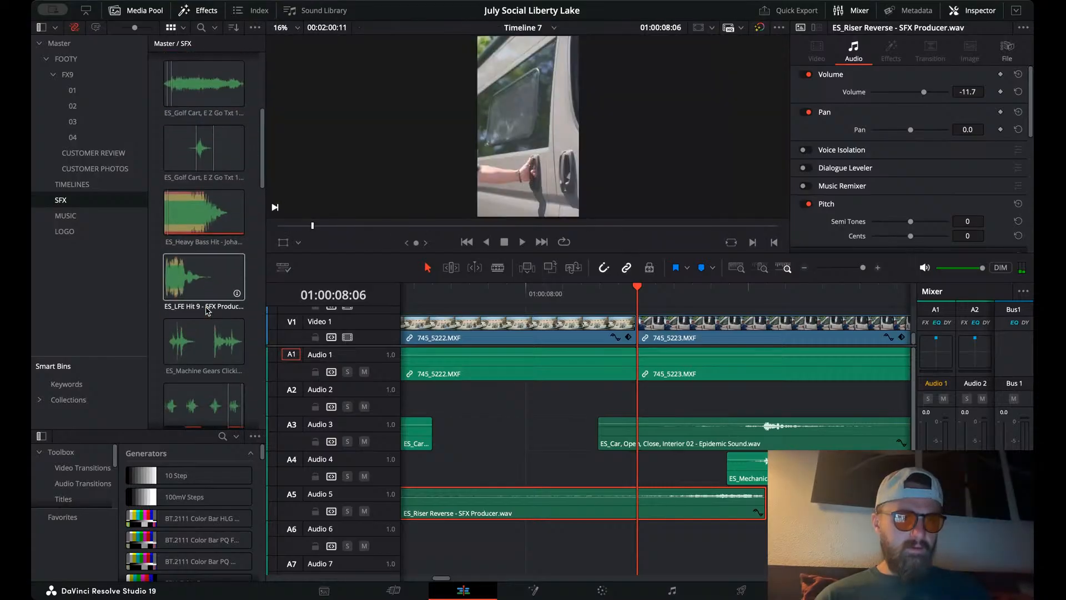
scroll(186, 344, "down", 1)
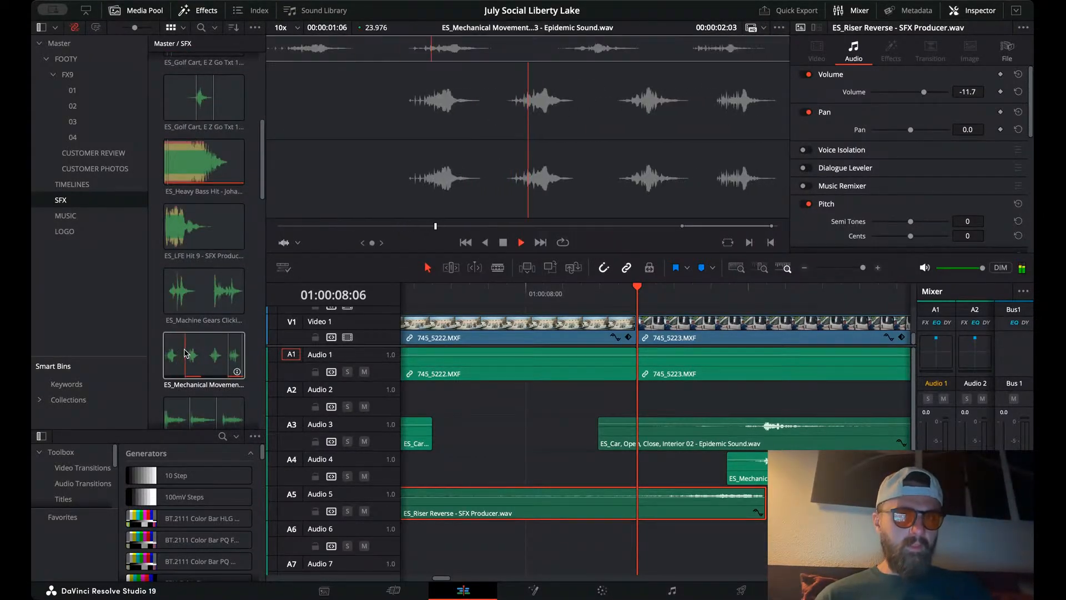
scroll(185, 352, "down", 2)
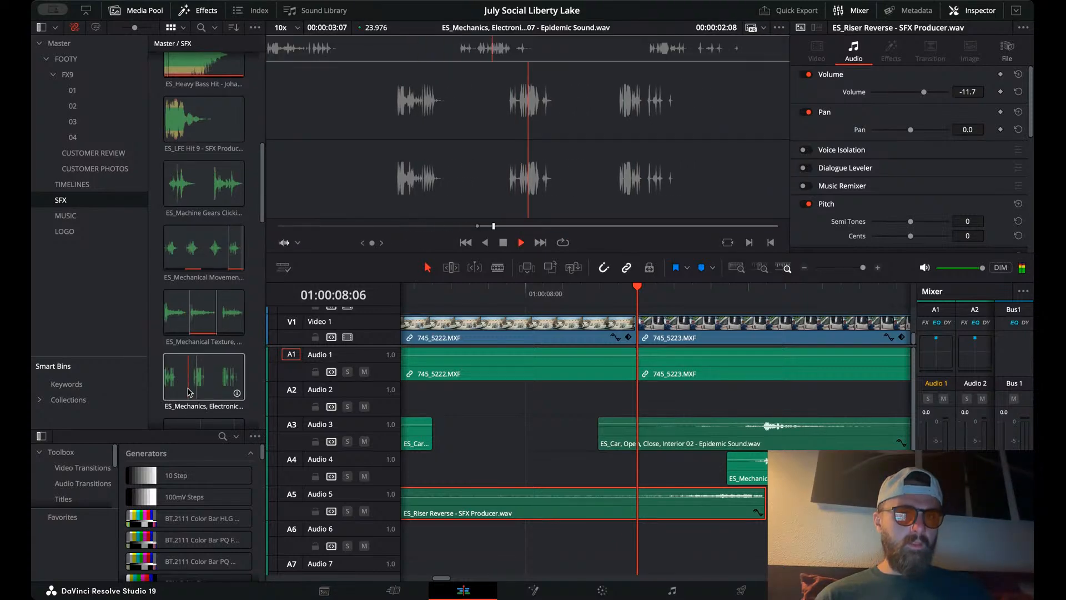
scroll(190, 311, "up", 2)
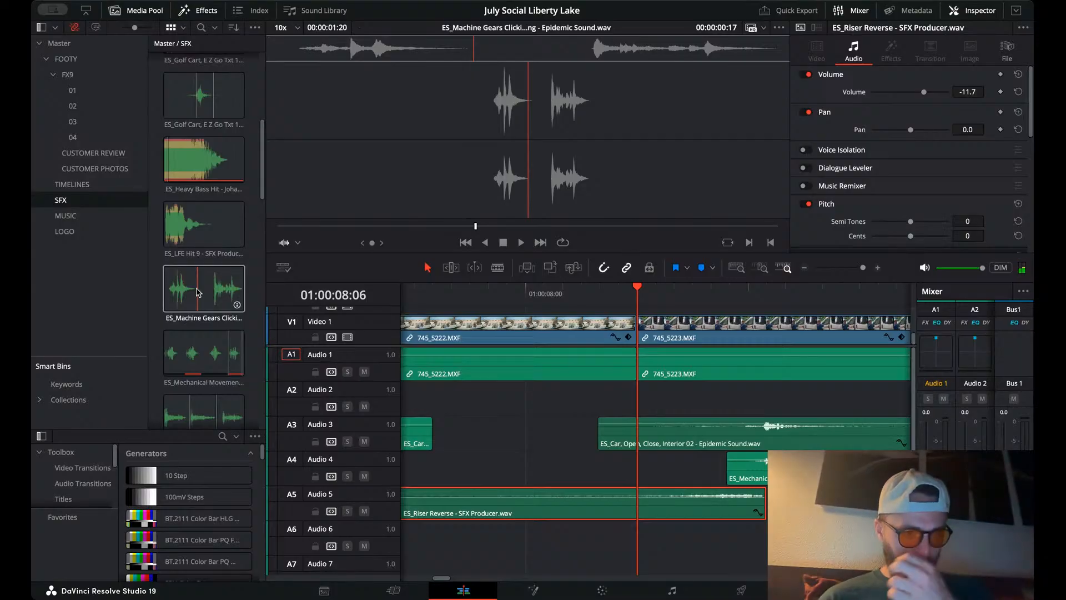
scroll(197, 291, "down", 6)
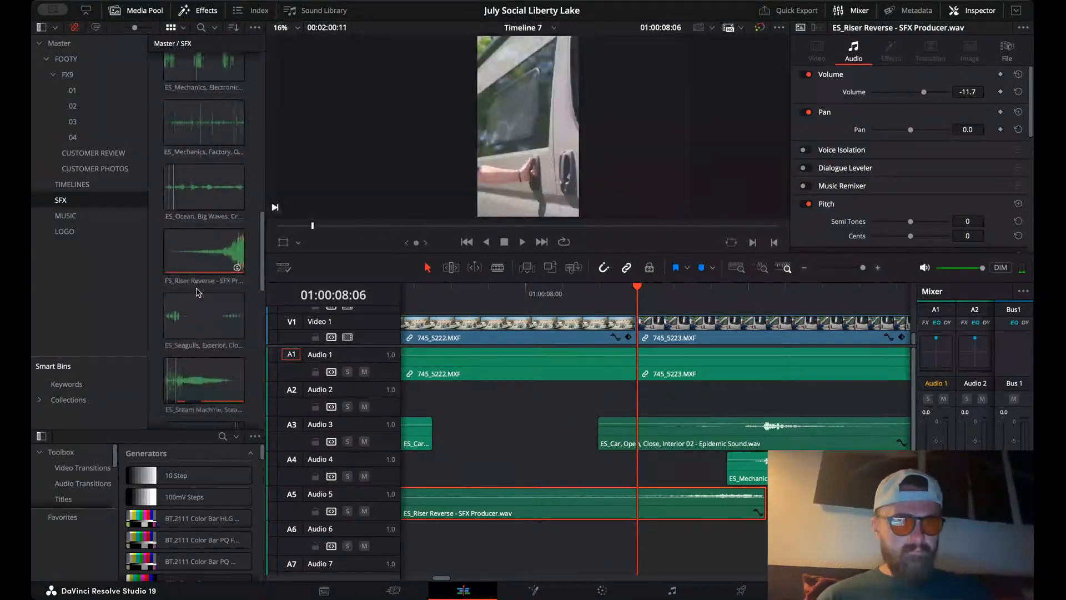
scroll(211, 306, "down", 3)
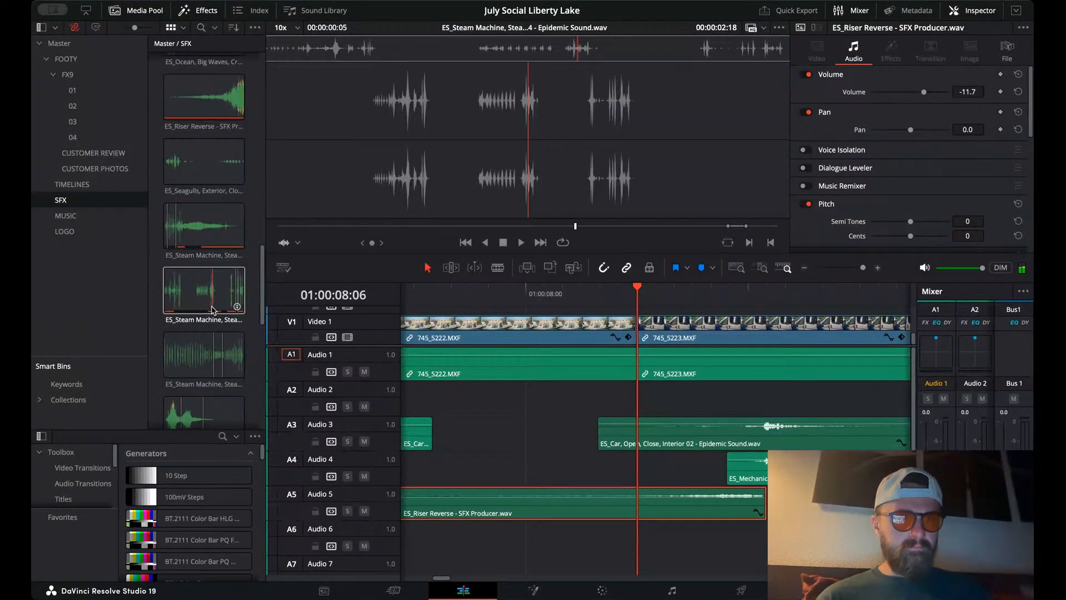
scroll(211, 310, "down", 2)
key("space")
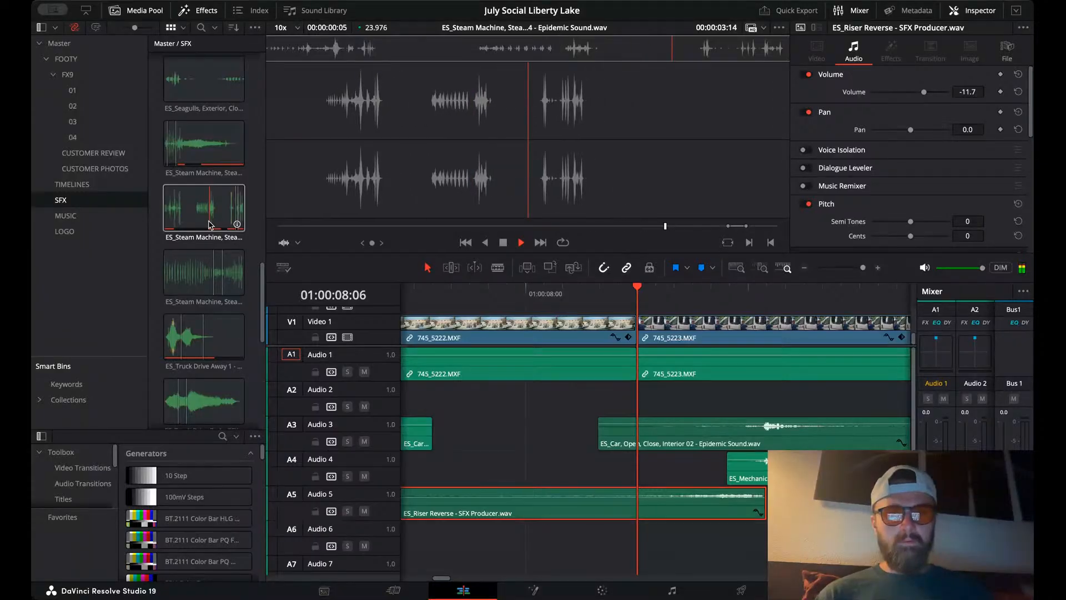
key("i")
key("space")
key("space")
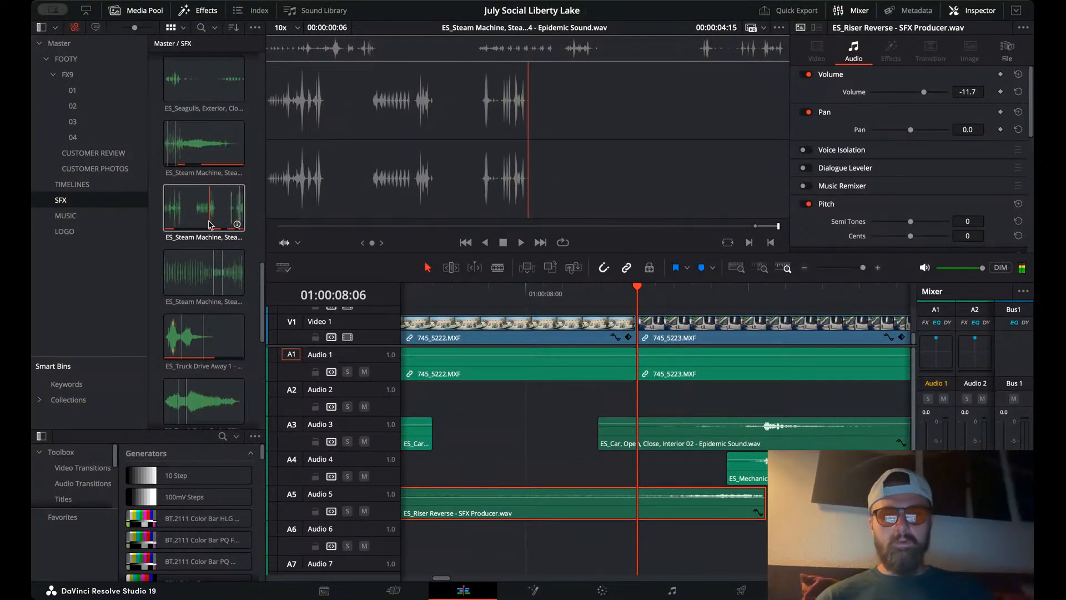
key("q")
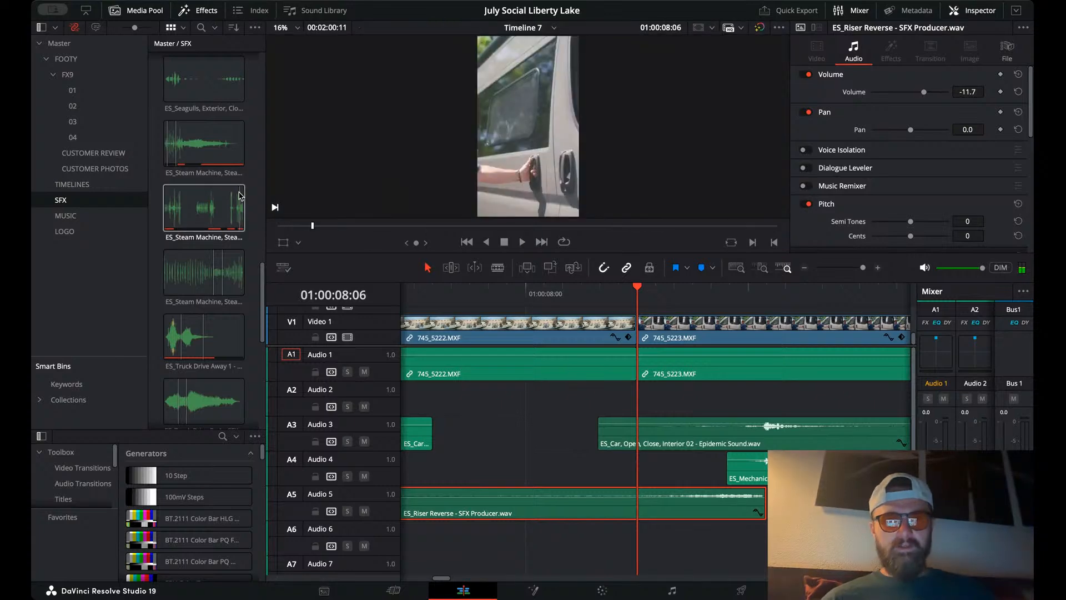
- Place the marked ES_Steam Machine excerpt on Audio 2 just before the riser's end, lower its volume to -11.7, and play the layered door sound
left_click_drag(240, 196, 800, 410)
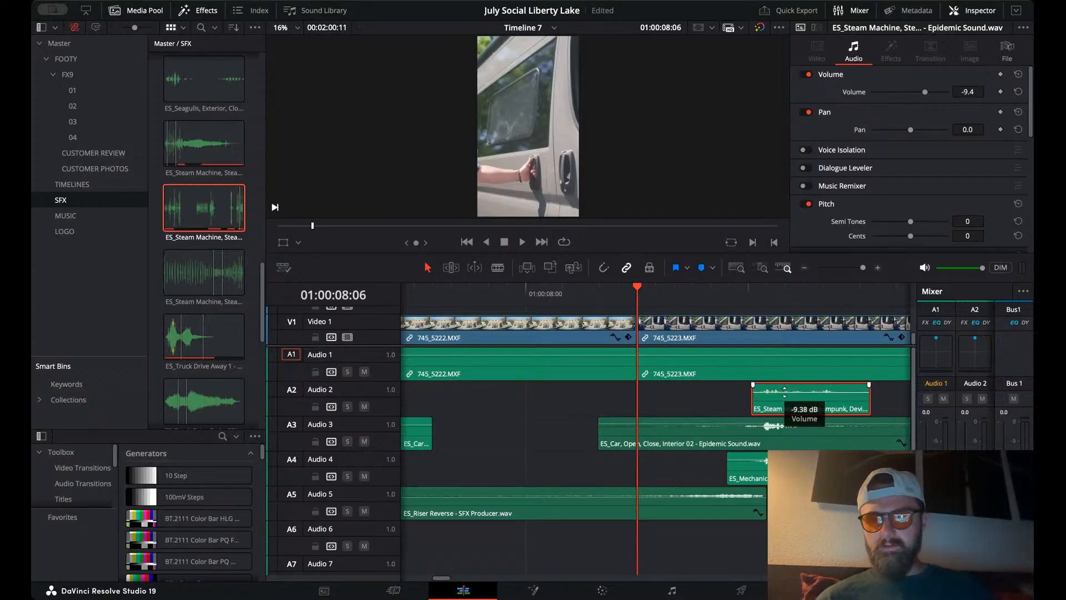
left_click_drag(784, 394, 784, 398)
key("space")
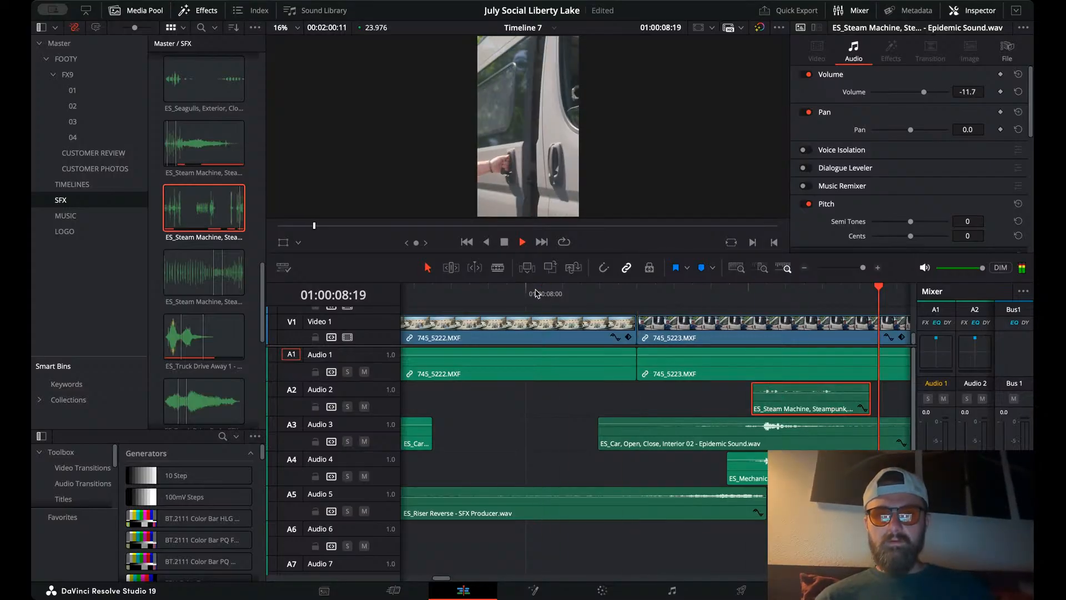
- Replay the opening of 745_5223.MXF to review the layered door and mechanical sounds against the picture
scroll(598, 356, "left", 7)
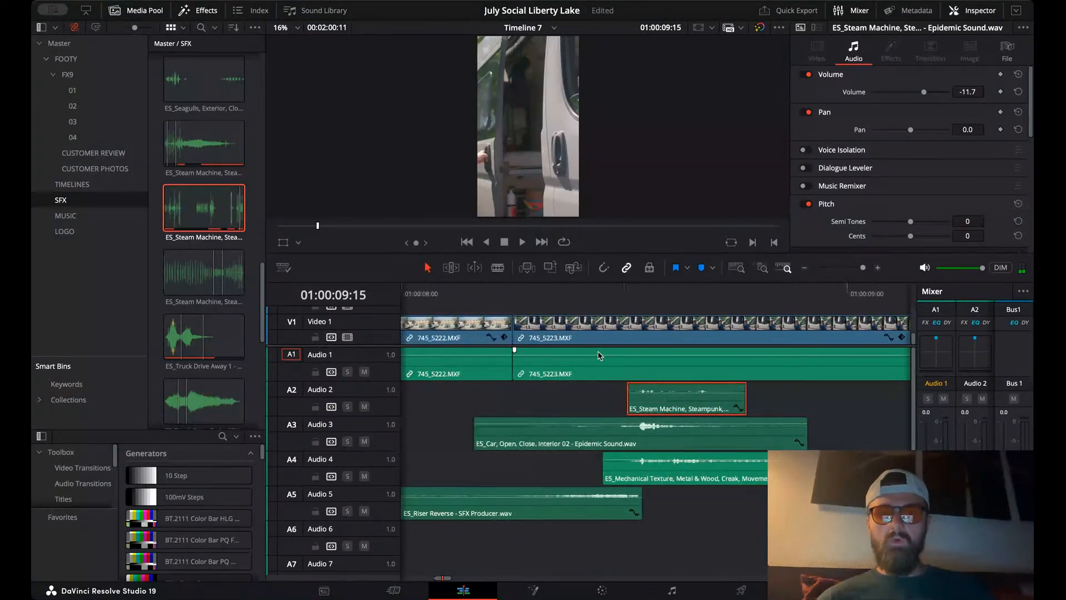
left_click(495, 294)
key("space")
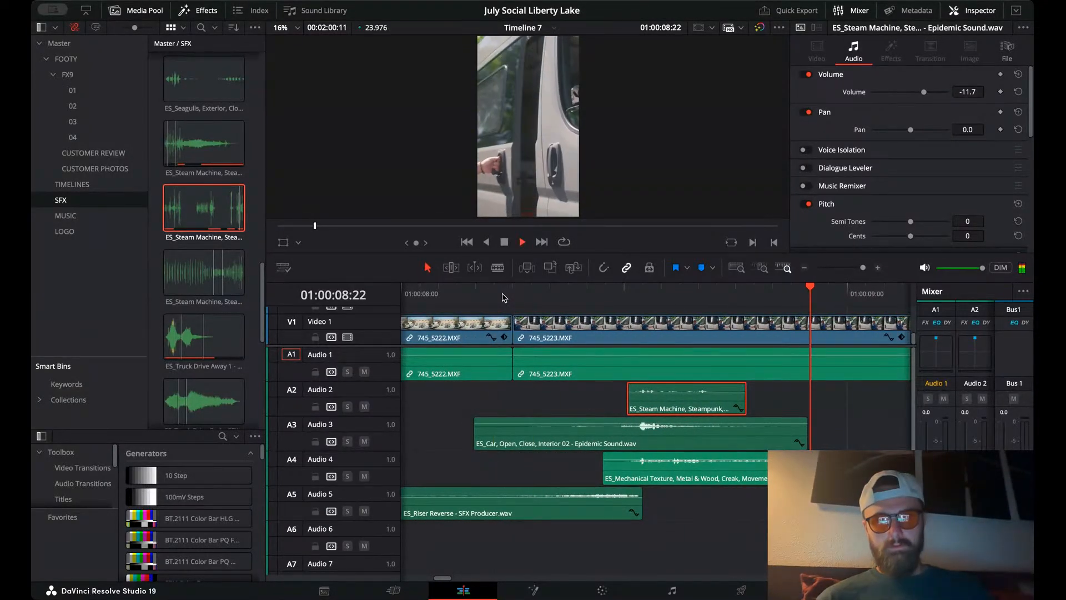
key("space")
scroll(522, 309, "left", 3)
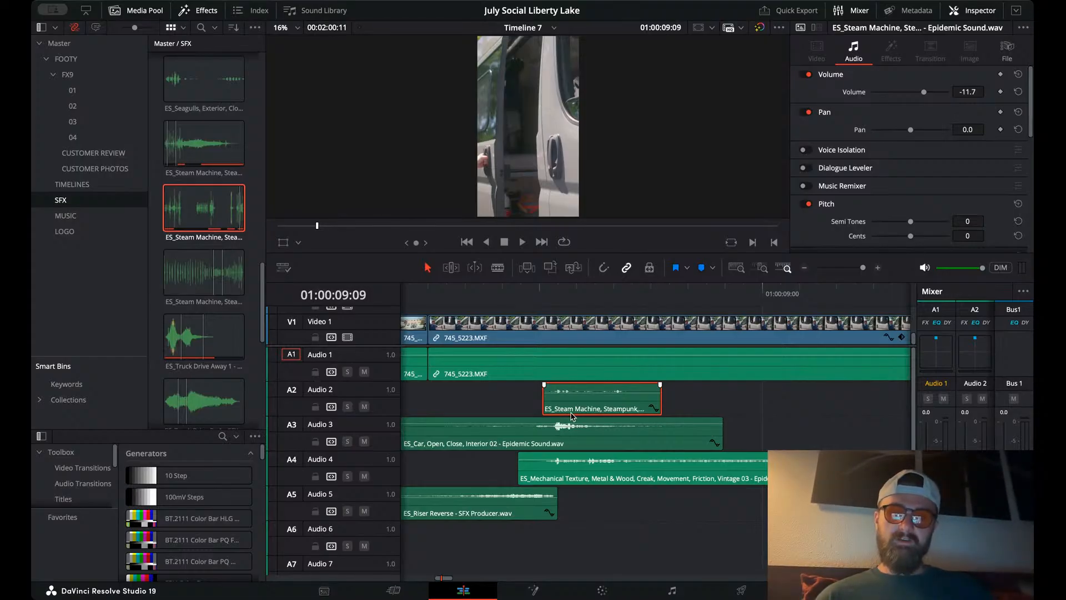
scroll(550, 469, "right", 1)
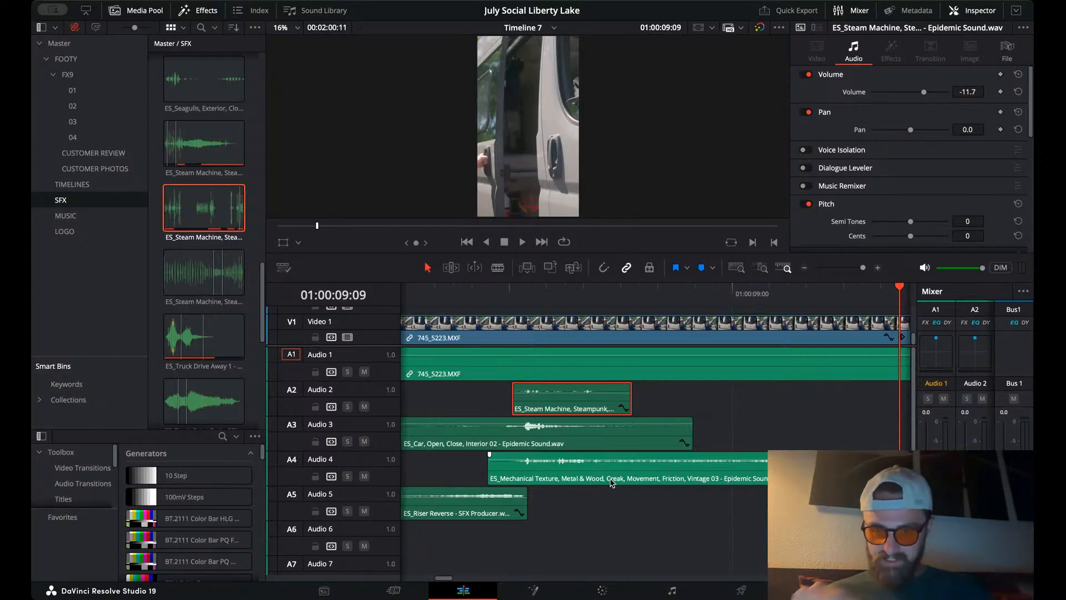
scroll(611, 483, "left", 3)
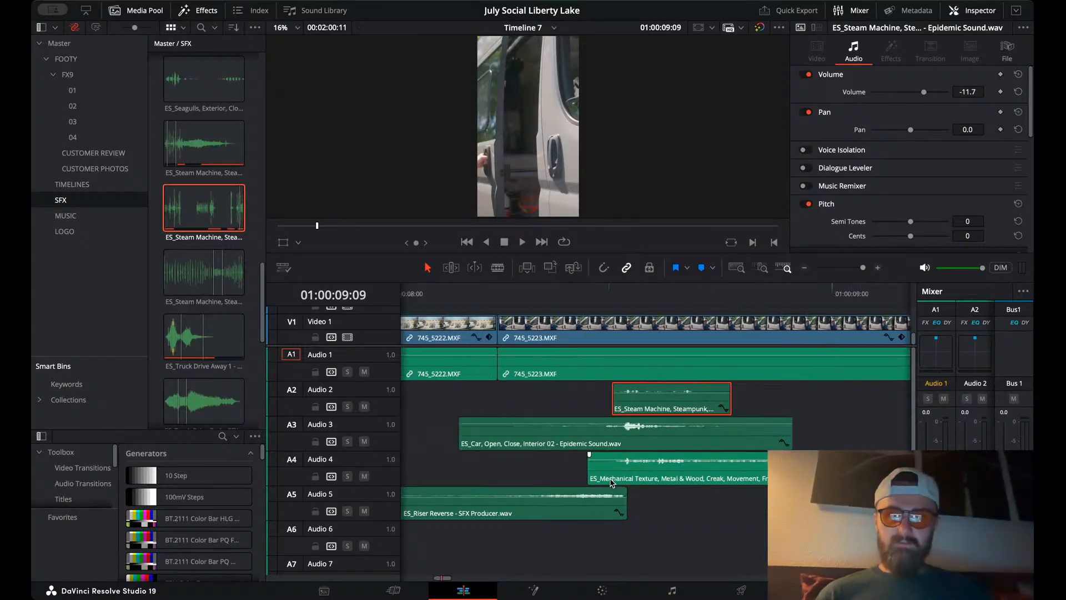
left_click(553, 299)
key("space")
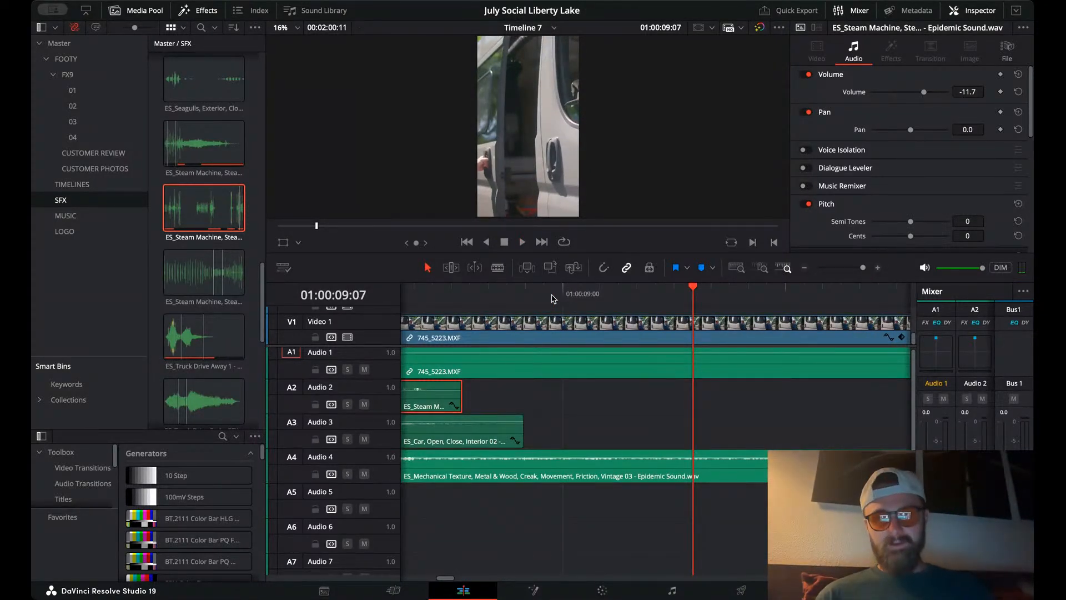
- Play on into 745_5223.MXF and trim the end of the clip to 01:00:10:00
left_click(804, 267)
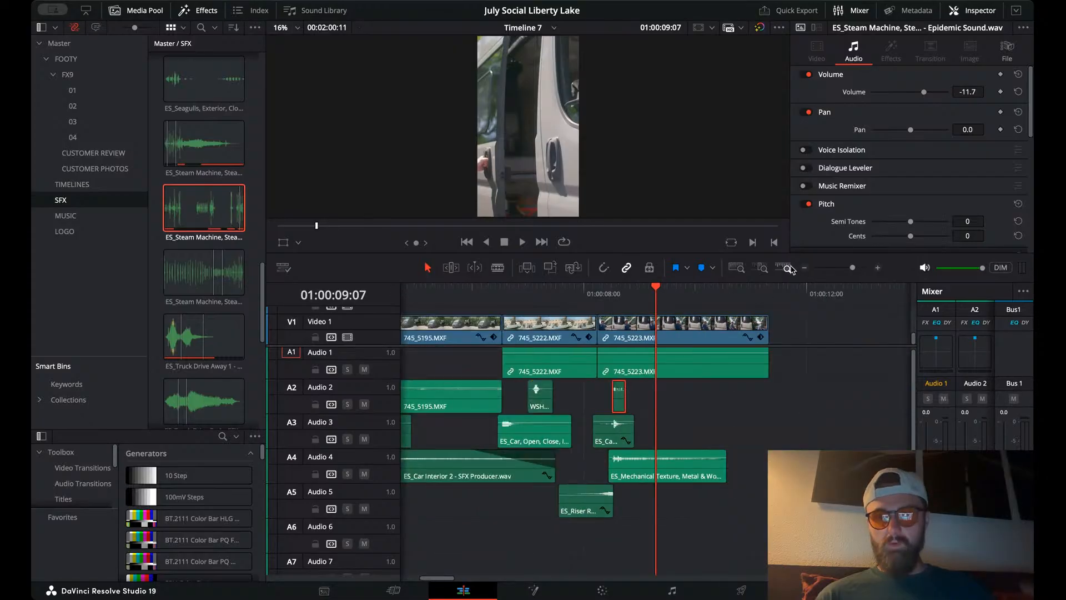
key("space")
key("space")
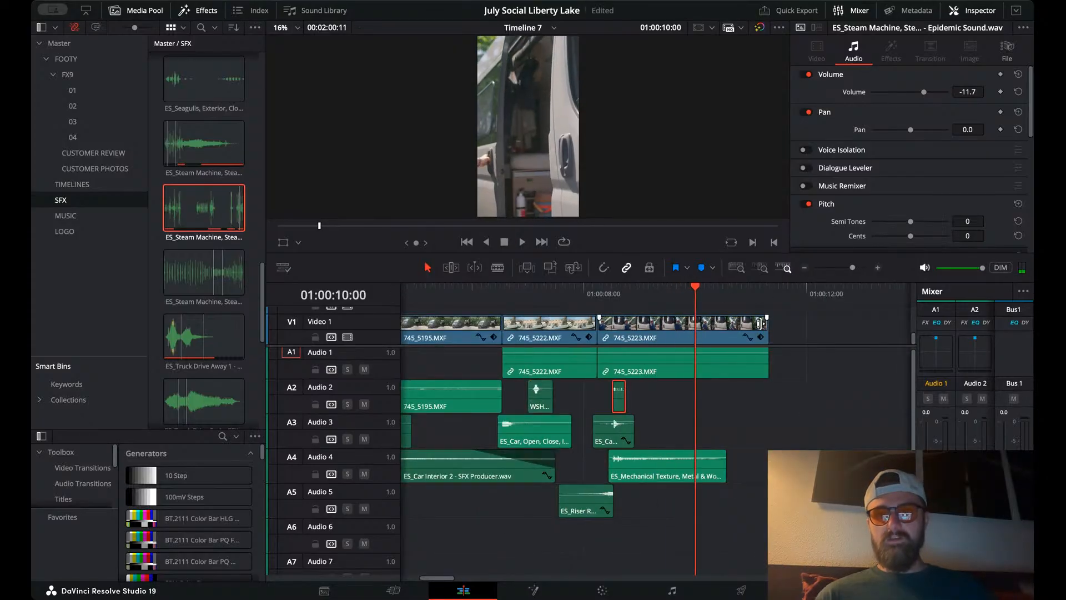
left_click_drag(760, 324, 693, 332)
- Scrub through the remaining clip groups on the timeline to find the shot that should follow 745_5223.MXF
left_click(805, 268)
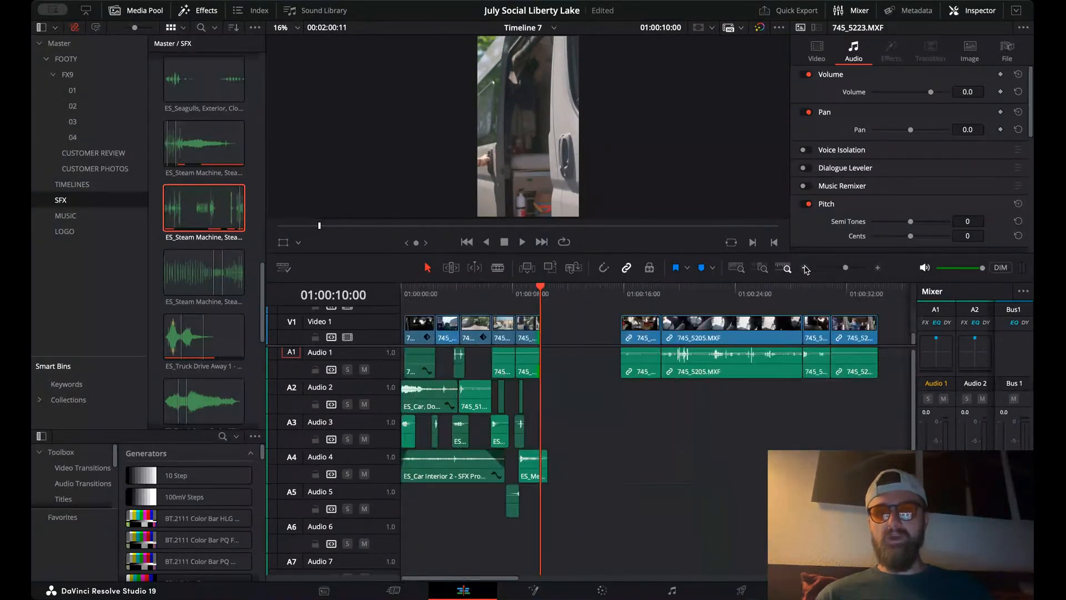
left_click_drag(638, 298, 851, 300)
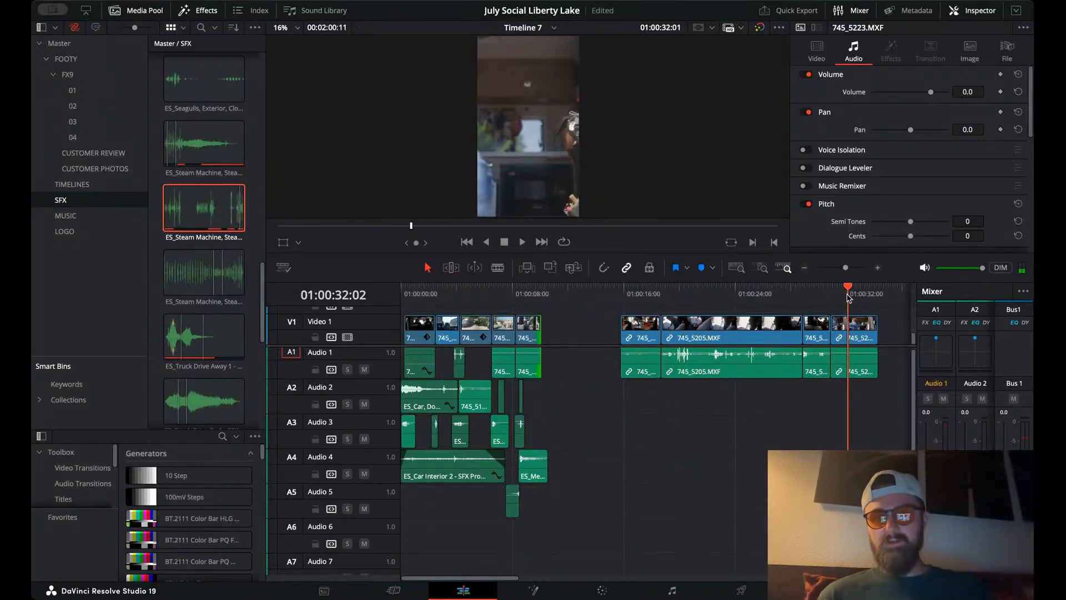
scroll(822, 315, "right", 10)
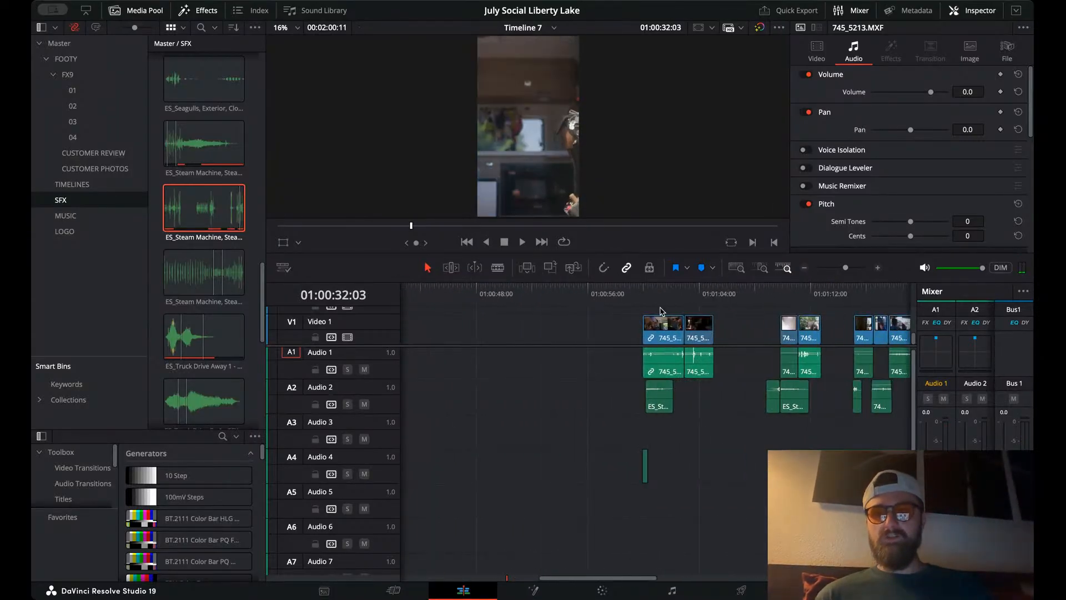
left_click(644, 289)
left_click_drag(644, 289, 794, 297)
- Move the 745_5212.MXF and 745_5195.MXF group with its sound effects into the gap between 745_5223.MXF and 745_5207.MXF
left_click_drag(775, 367, 819, 397)
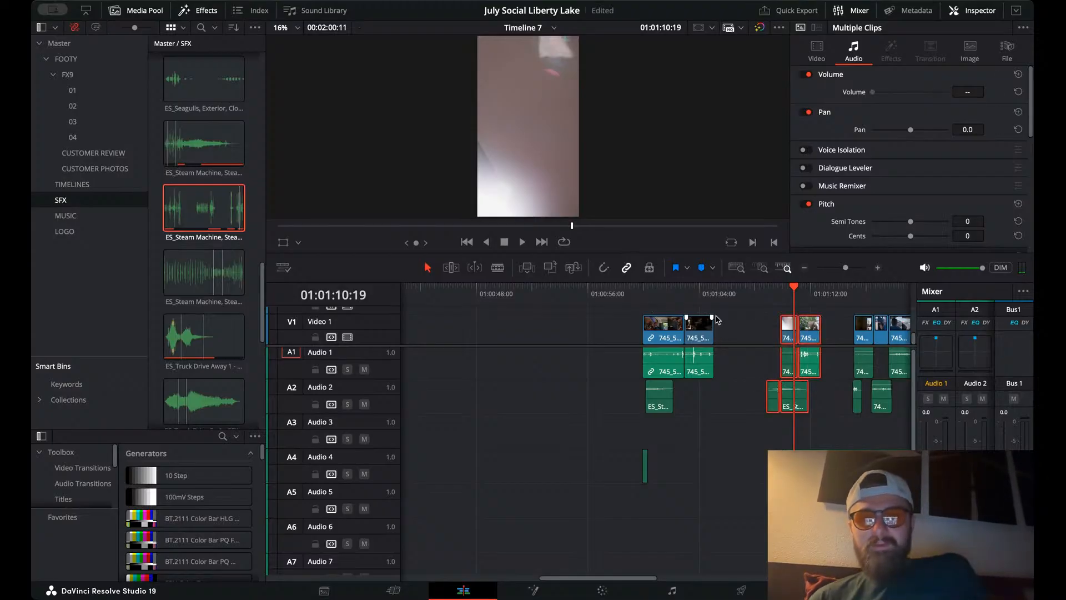
left_click_drag(646, 295, 711, 301)
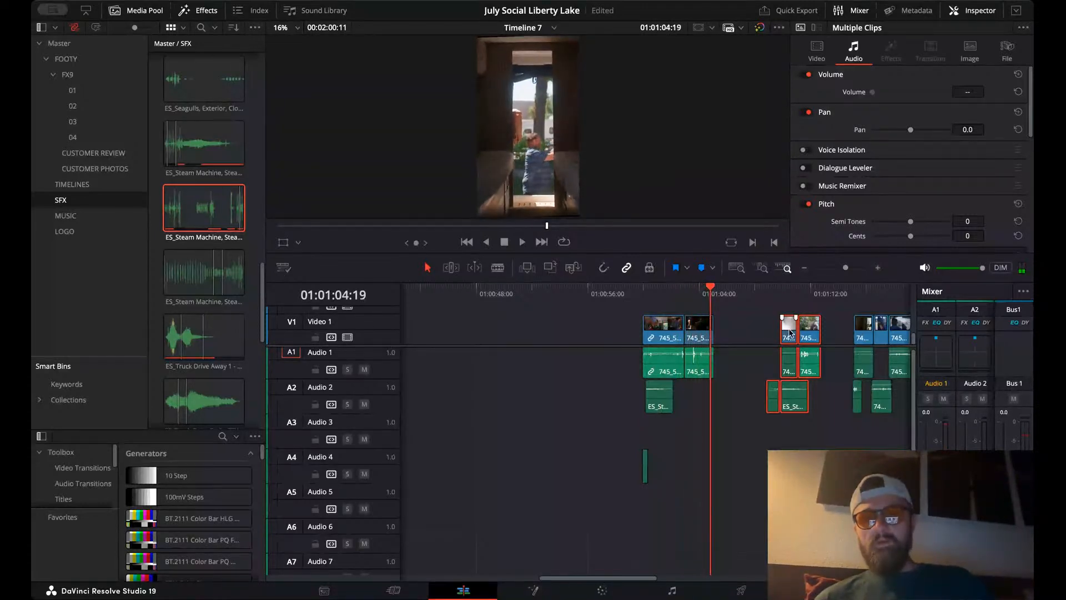
left_click_drag(791, 332, 775, 333)
key("ctrl+z")
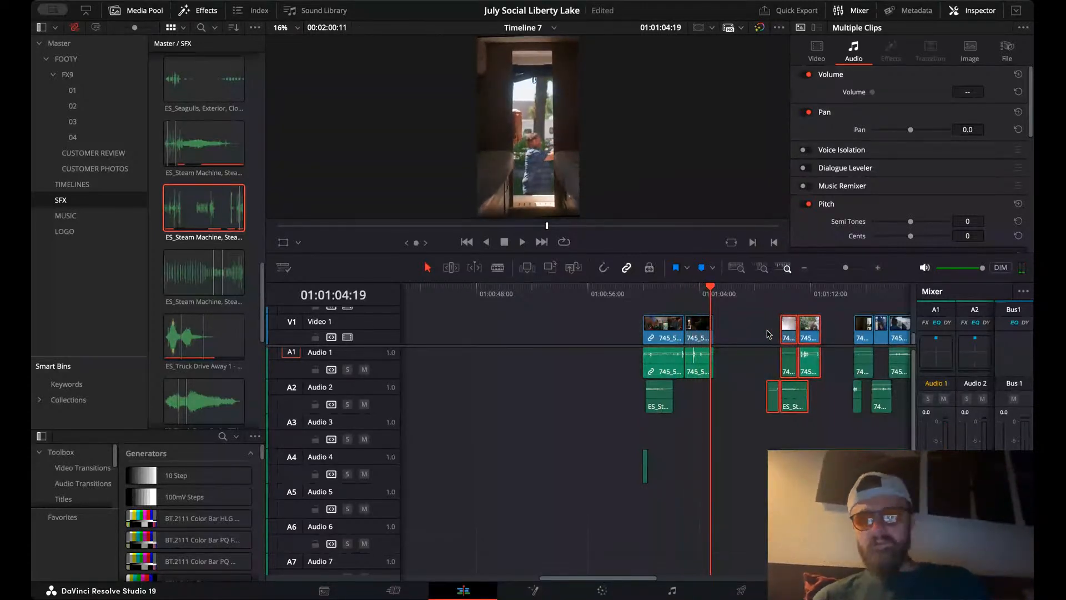
left_click_drag(808, 452, 498, 443)
scroll(498, 444, "left", 8)
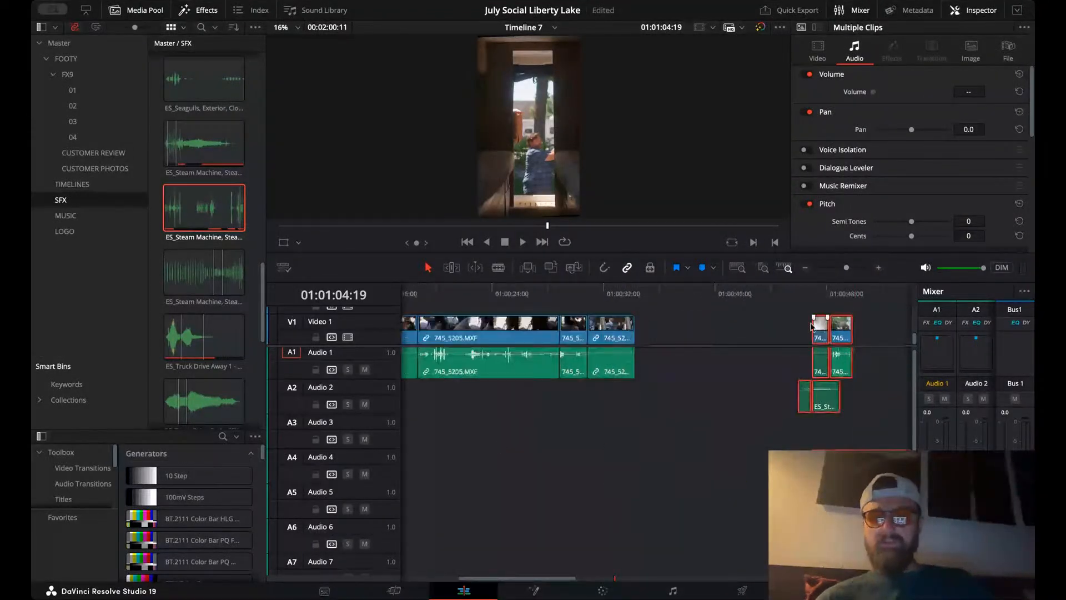
left_click_drag(820, 327, 728, 329)
scroll(728, 329, "left", 5)
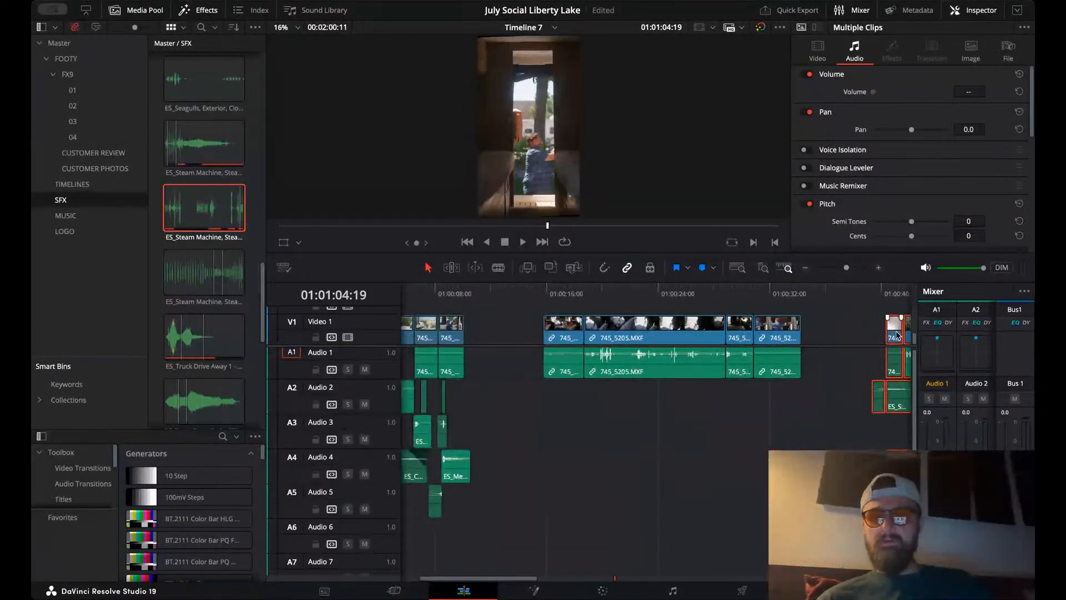
left_click_drag(897, 335, 489, 330)
- Move ES_Heavy Bass Hit to Audio 3, shift the whole group so 745_5212.MXF directly follows 745_5223.MXF, and play the join
left_click(525, 458)
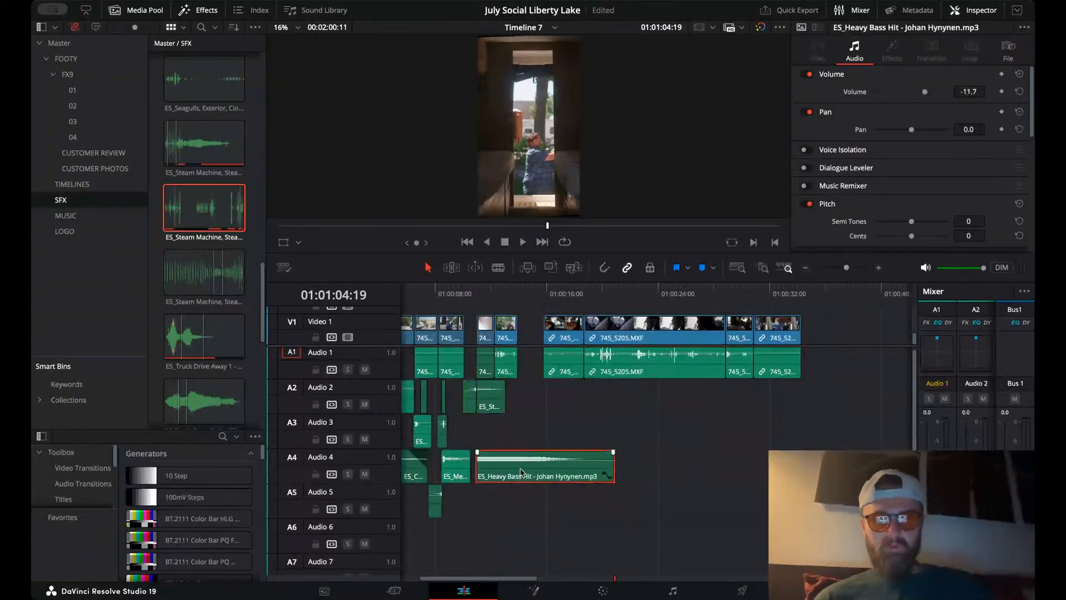
left_click_drag(523, 469, 523, 434)
left_click_drag(526, 313, 470, 425)
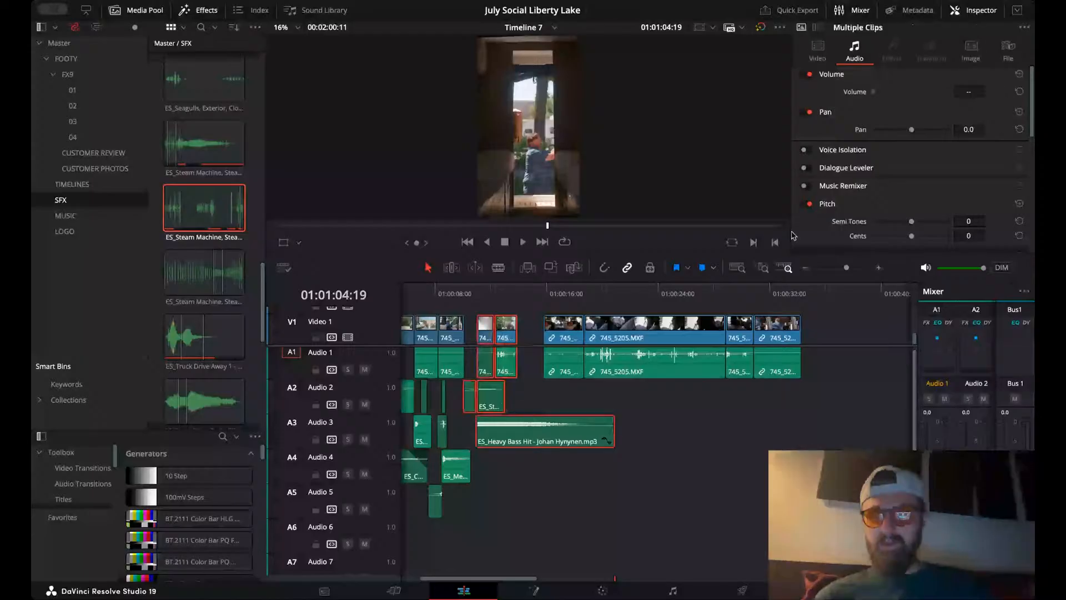
left_click(879, 269)
scroll(734, 328, "left", 20)
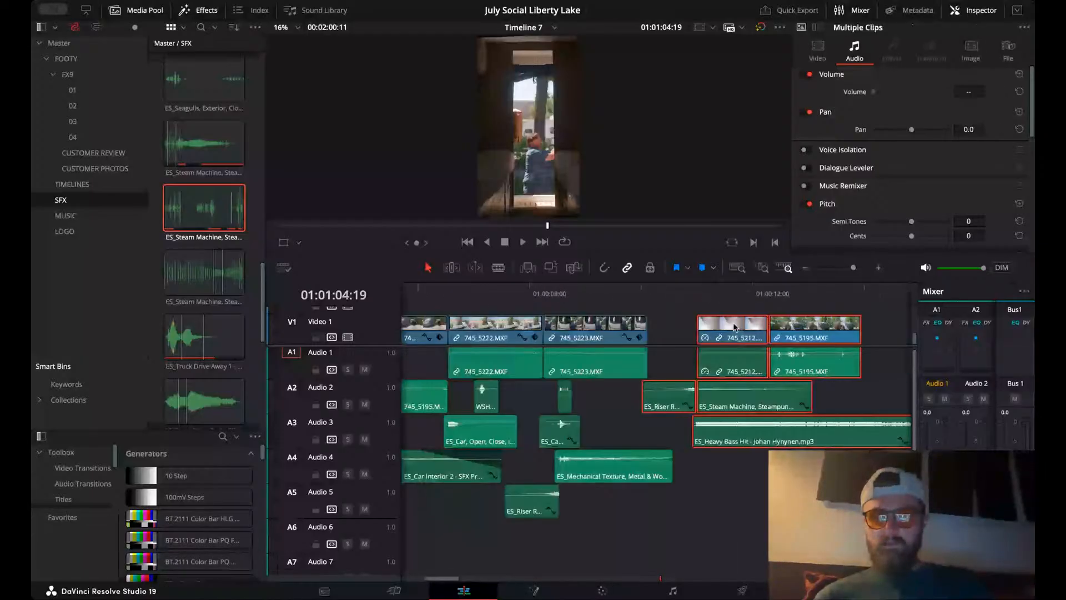
scroll(734, 326, "right", 10)
left_click_drag(702, 338, 628, 339)
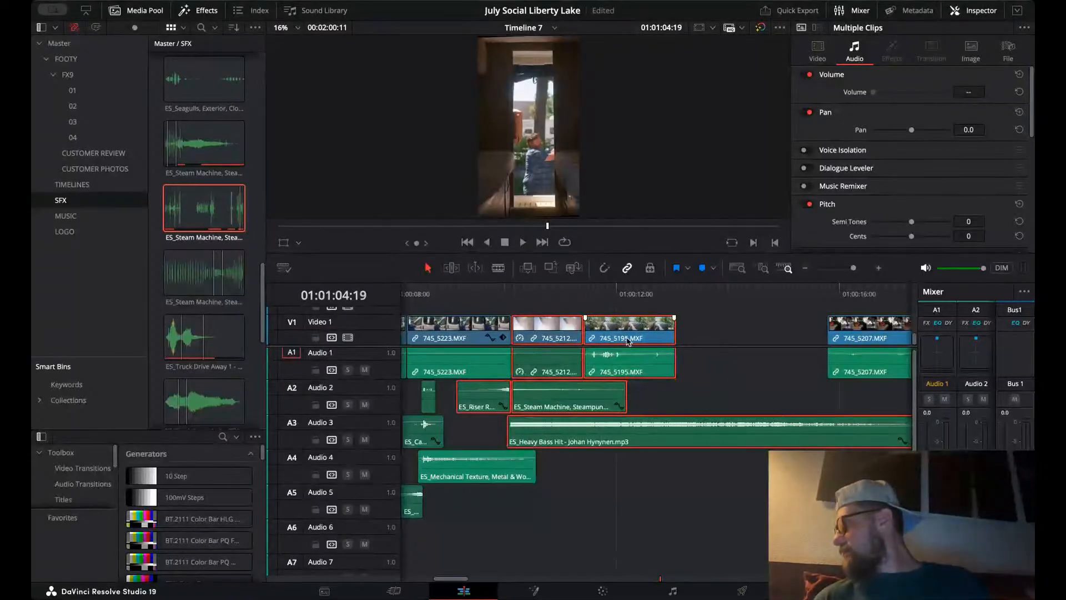
left_click(430, 294)
key("space")
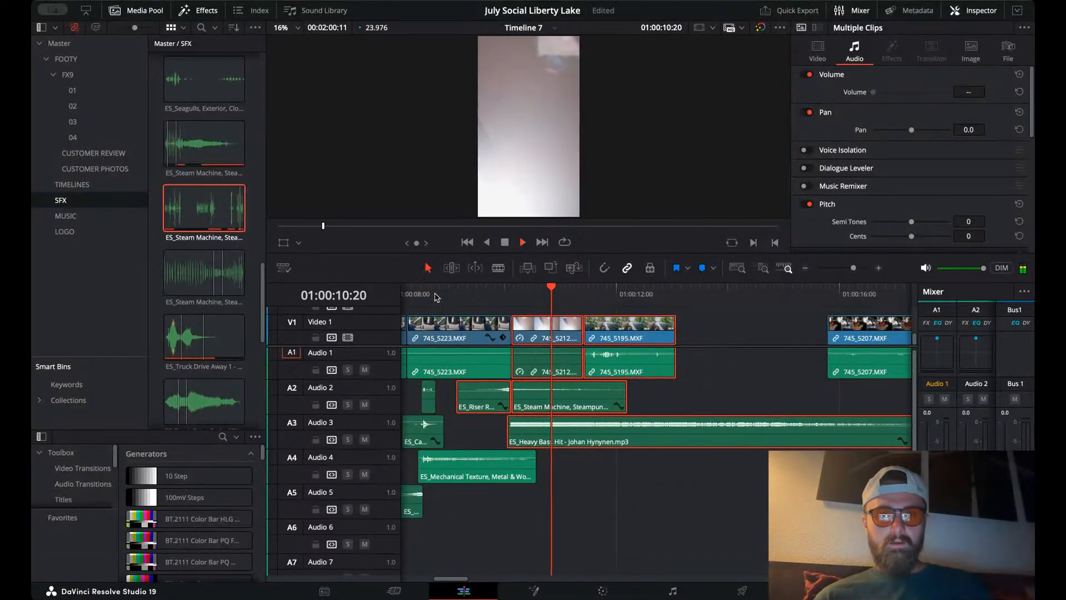
left_click(646, 459)
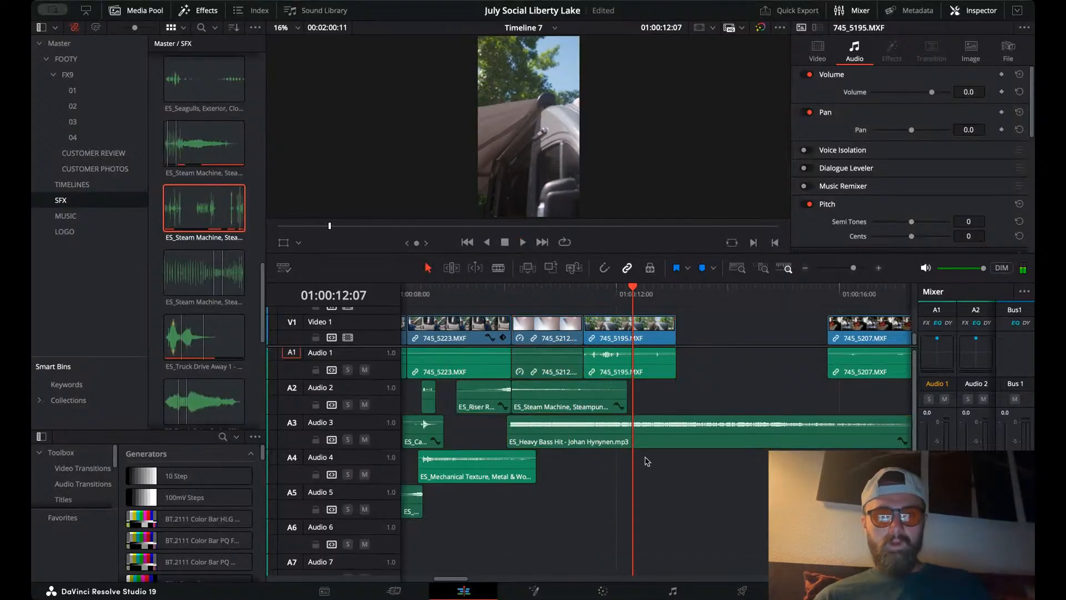
- Set the Position X of 745_5212.MXF to 129 and of 745_5195.MXF to 167, and play back both reframed shots
left_click(554, 294)
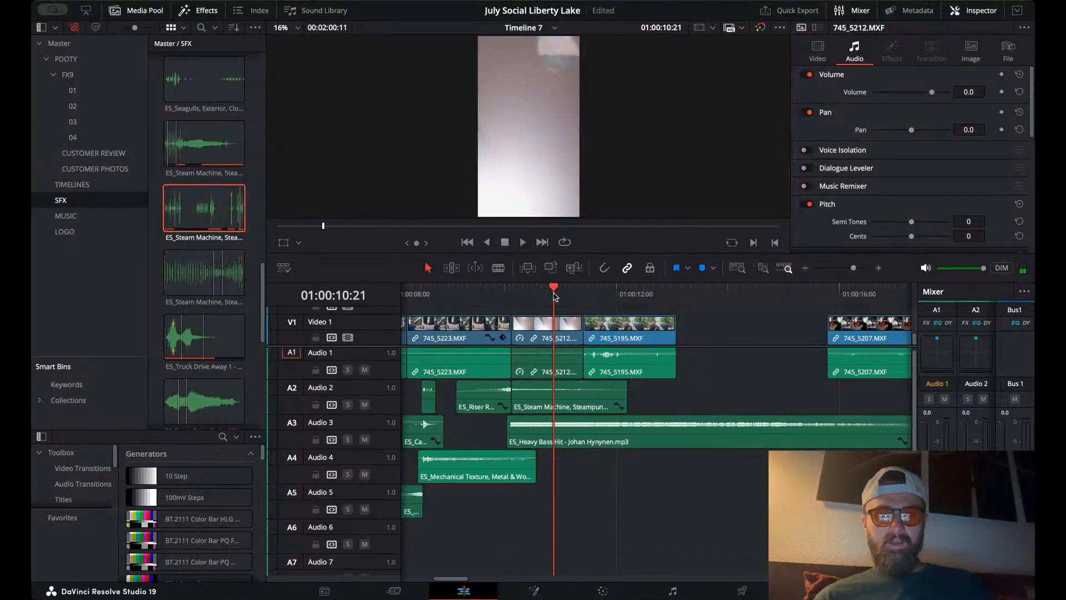
left_click(819, 54)
left_click_drag(917, 106, 917, 105)
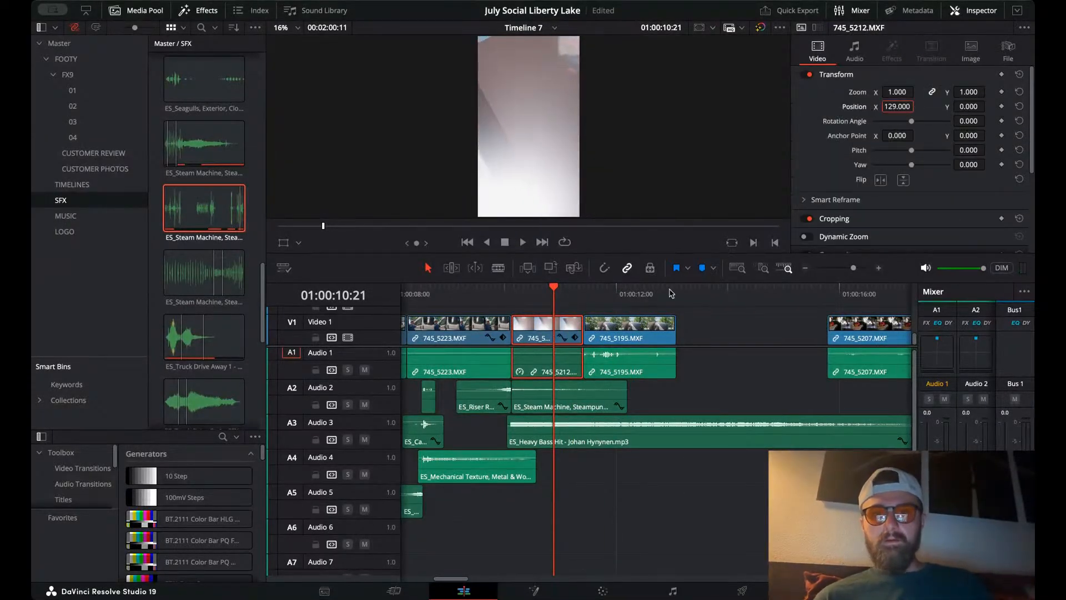
left_click(596, 294)
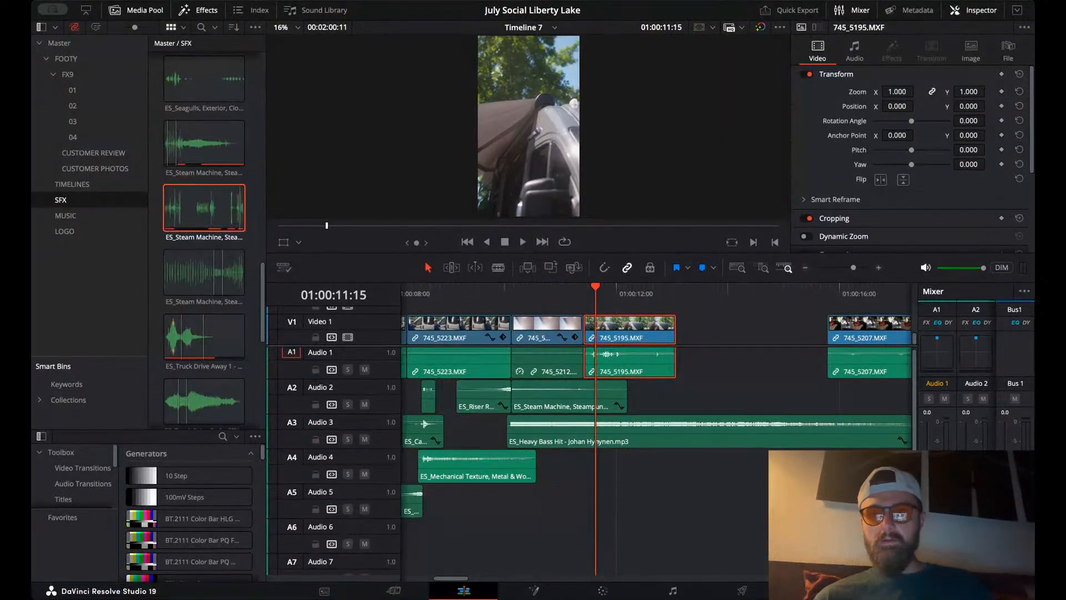
left_click_drag(897, 106, 920, 107)
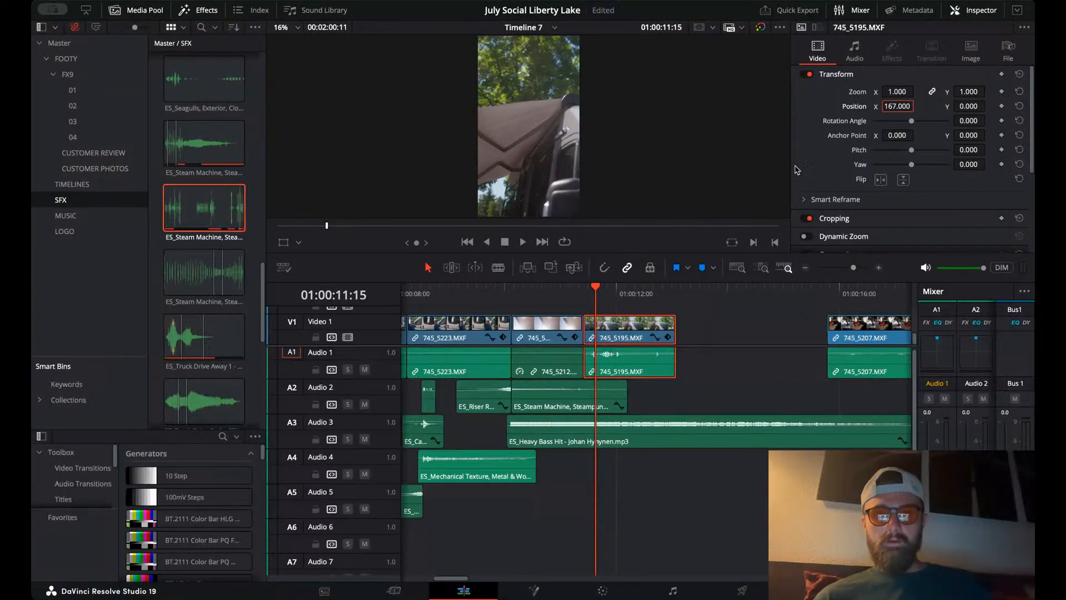
left_click(481, 286)
key("space")
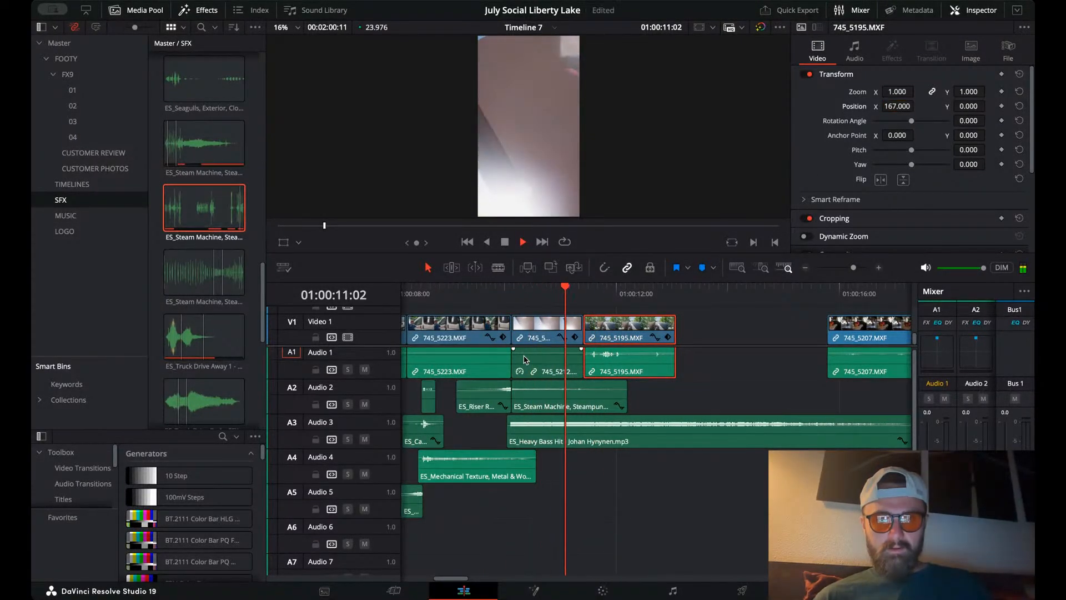
key("space")
key("space")
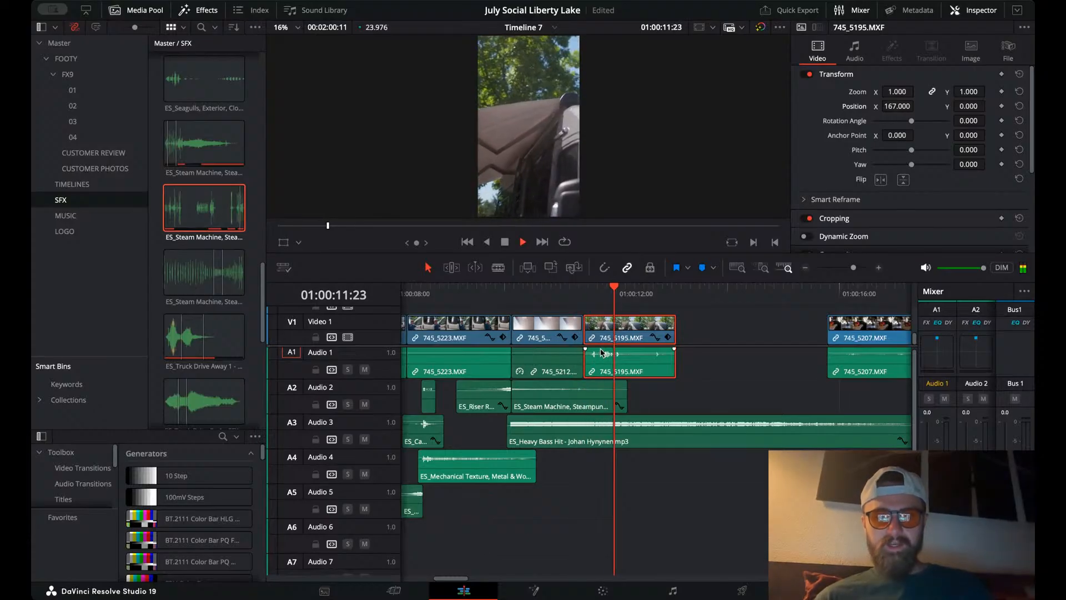
key("space")
- Keyframe zoom on 745_5195.MXF's first frame and Position X from 167 there to 369 on its last frame, and play the result
left_click(587, 290)
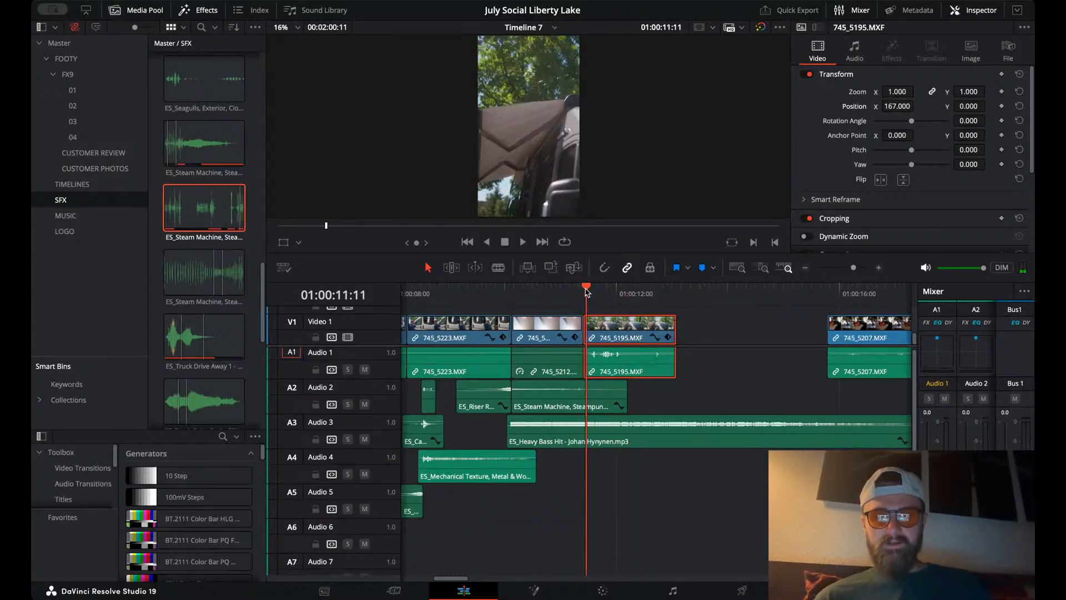
key("Left")
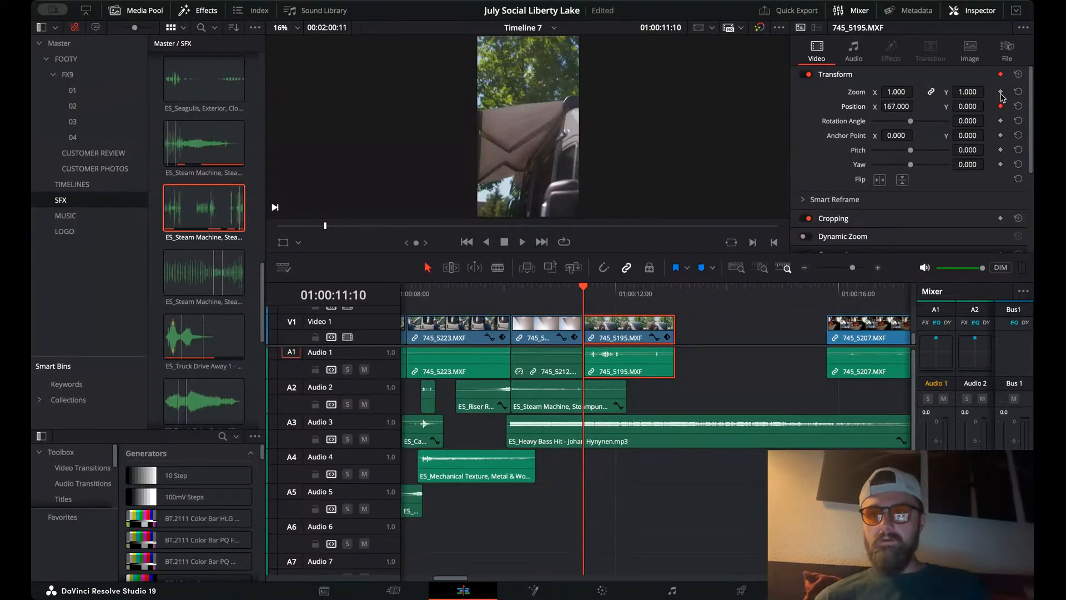
key("Down")
key("Down")
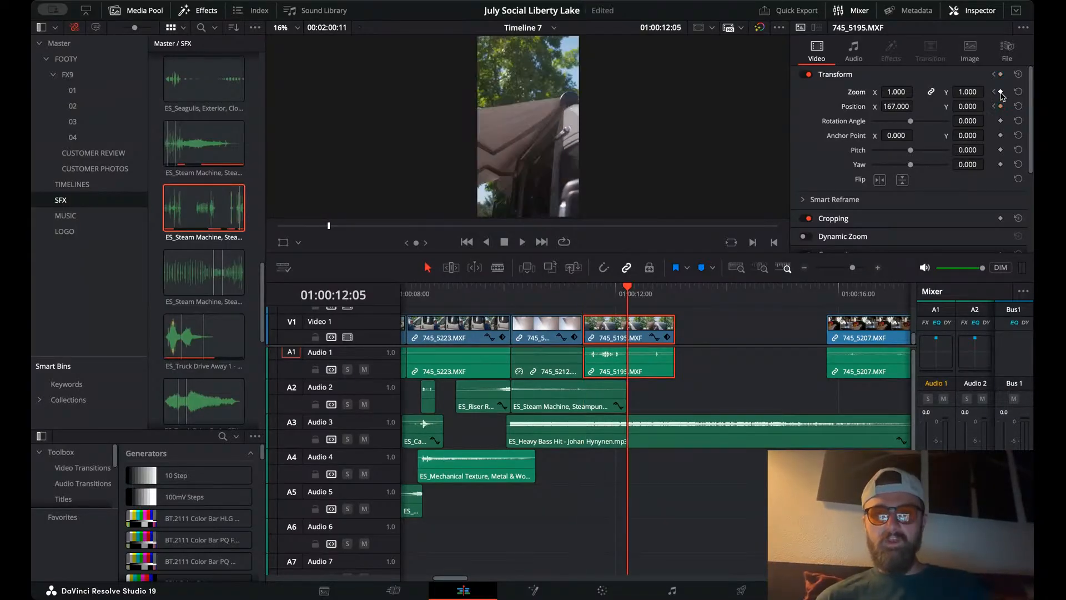
key("Left")
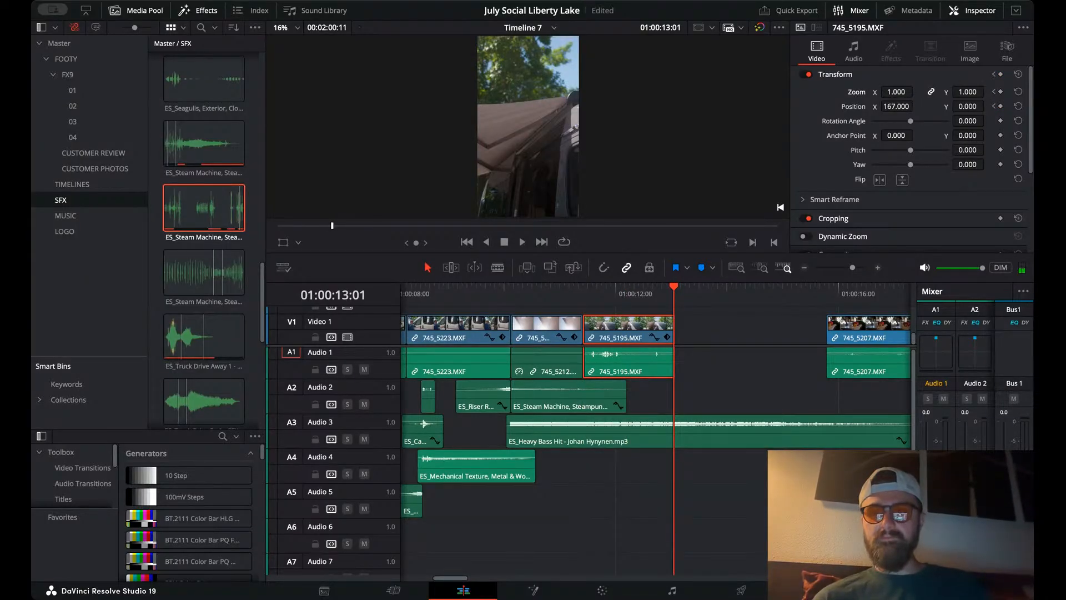
left_click_drag(897, 106, 916, 105)
key("slash")
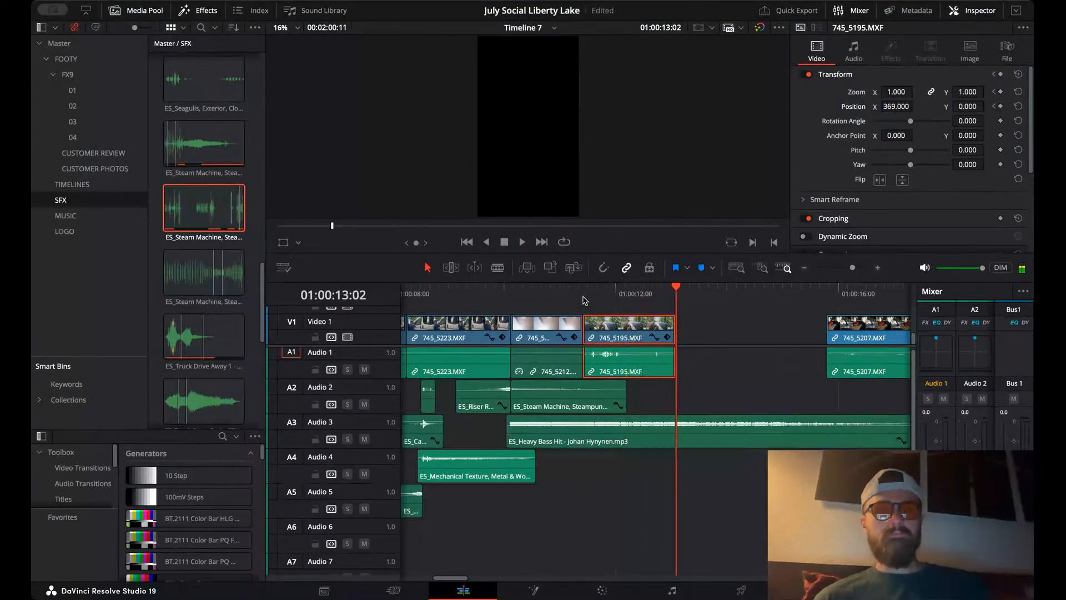
left_click(504, 293)
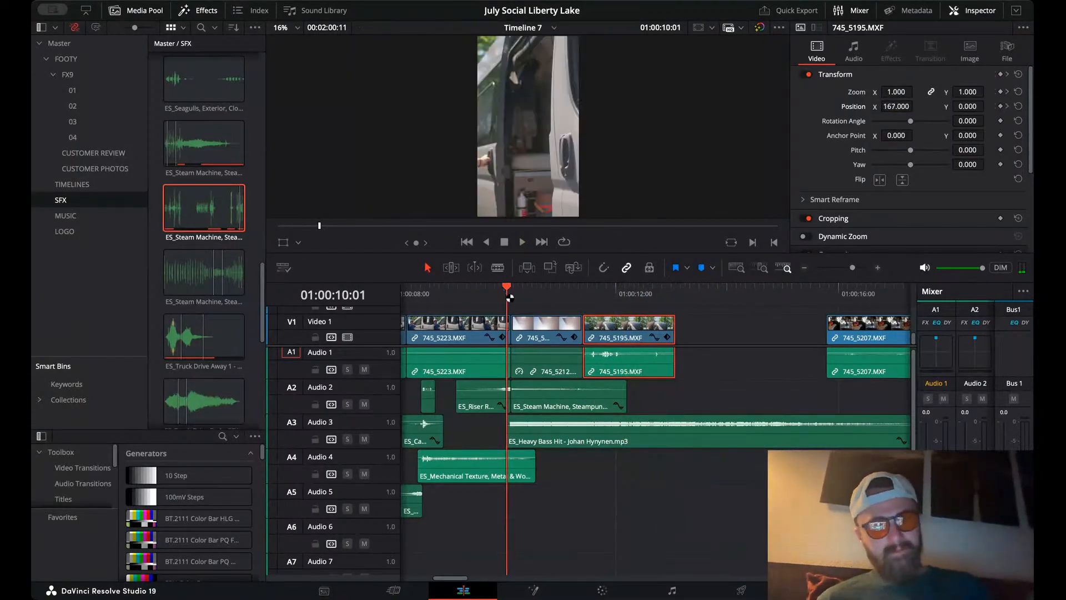
key("space")
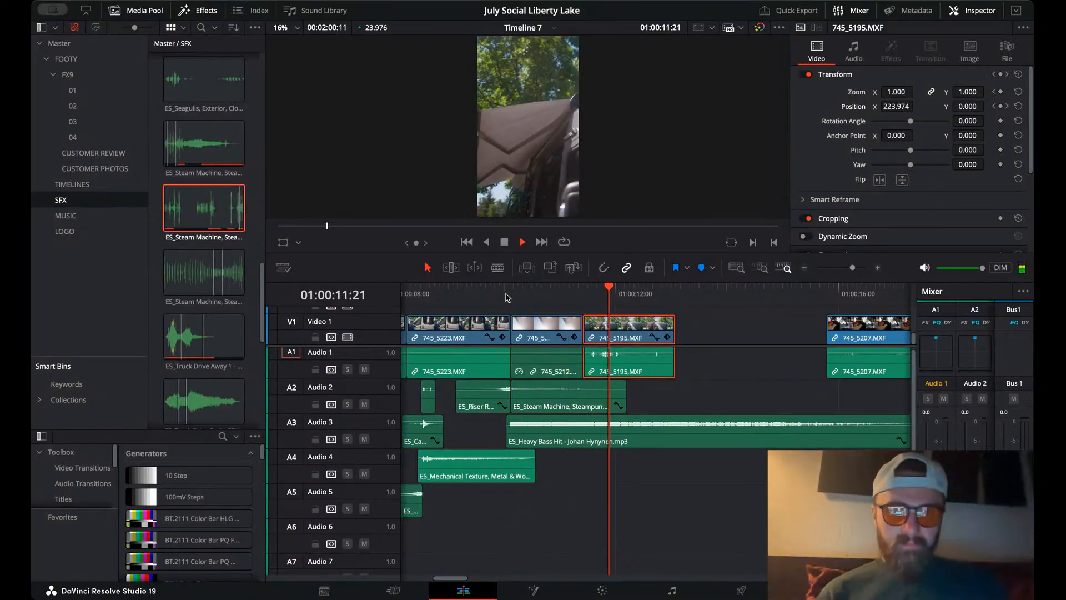
- Move the clips from 745_5207.MXF through 745_5213.MXF together so the group starts at about 01:00:30, widening the gap after 745_5195.MXF
left_click(805, 267)
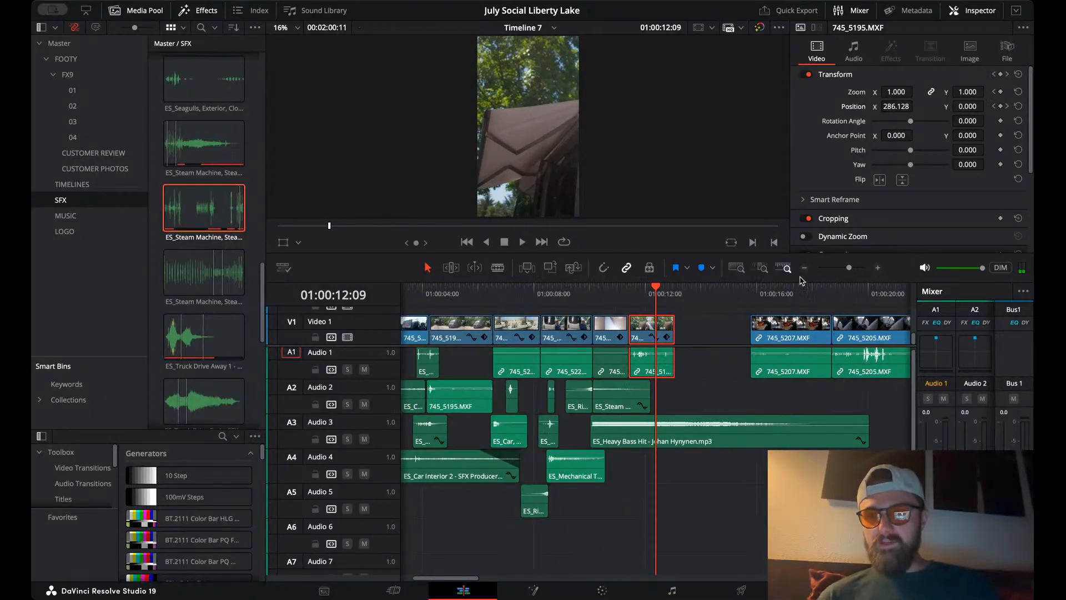
left_click(782, 300)
left_click(804, 268)
left_click(805, 268)
left_click(804, 268)
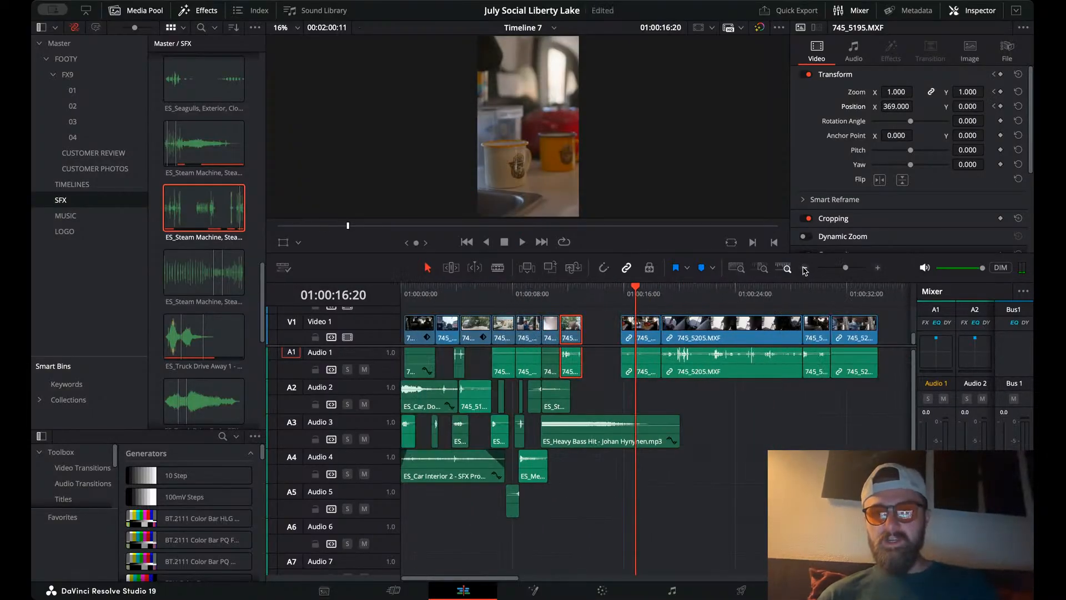
left_click(805, 267)
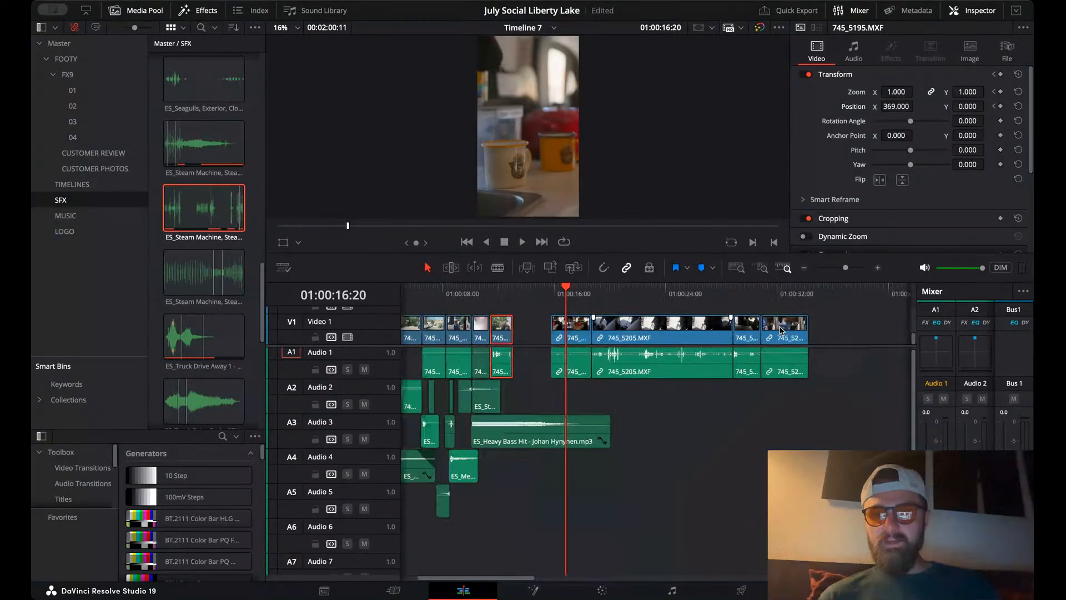
left_click(804, 268)
left_click_drag(709, 317, 511, 379)
left_click_drag(557, 335, 651, 336)
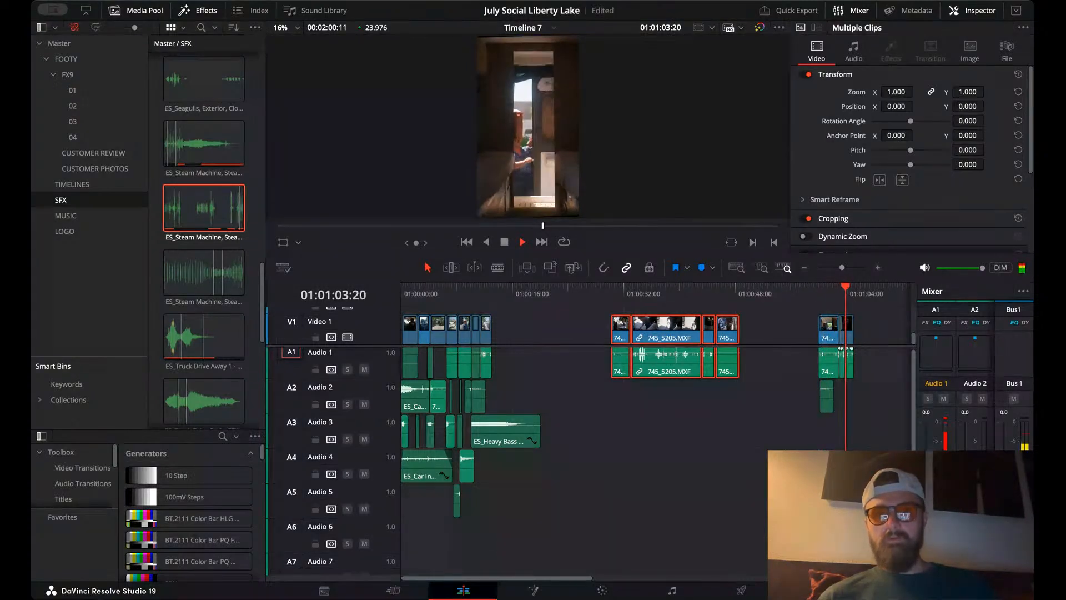
- Move 745_5203.MXF from about 01:01:03 into the gap before the 745_5207.MXF group, at about 01:00:24
key("space")
left_click(858, 347)
left_click_drag(851, 331, 575, 331)
- Skim the clip groups up to about 01:01:30 and play the van shots from about 01:01:22
scroll(575, 322, "right", 6)
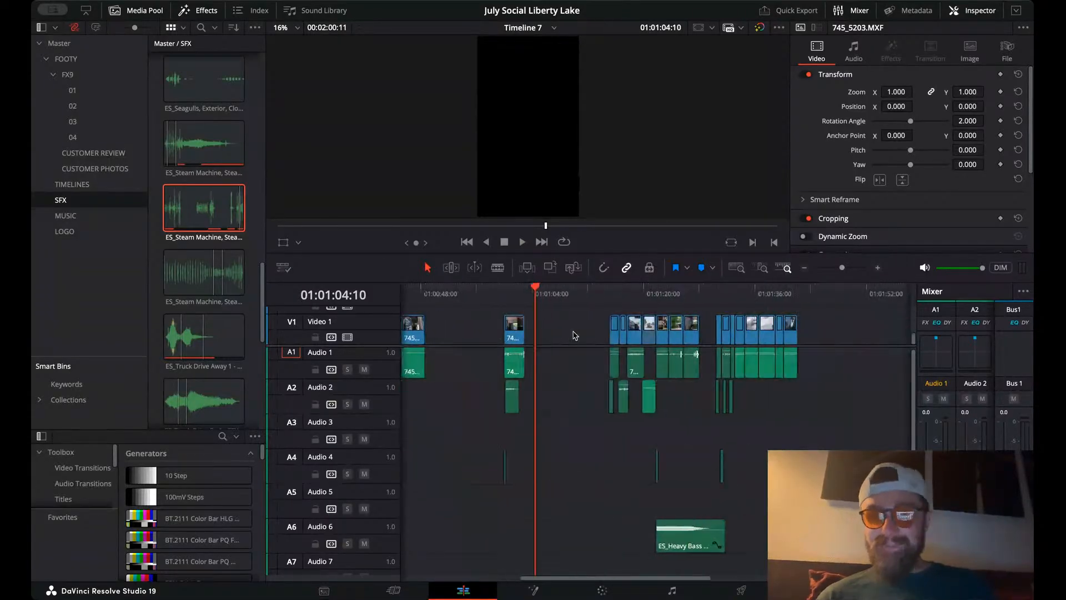
left_click(574, 297)
left_click(679, 299)
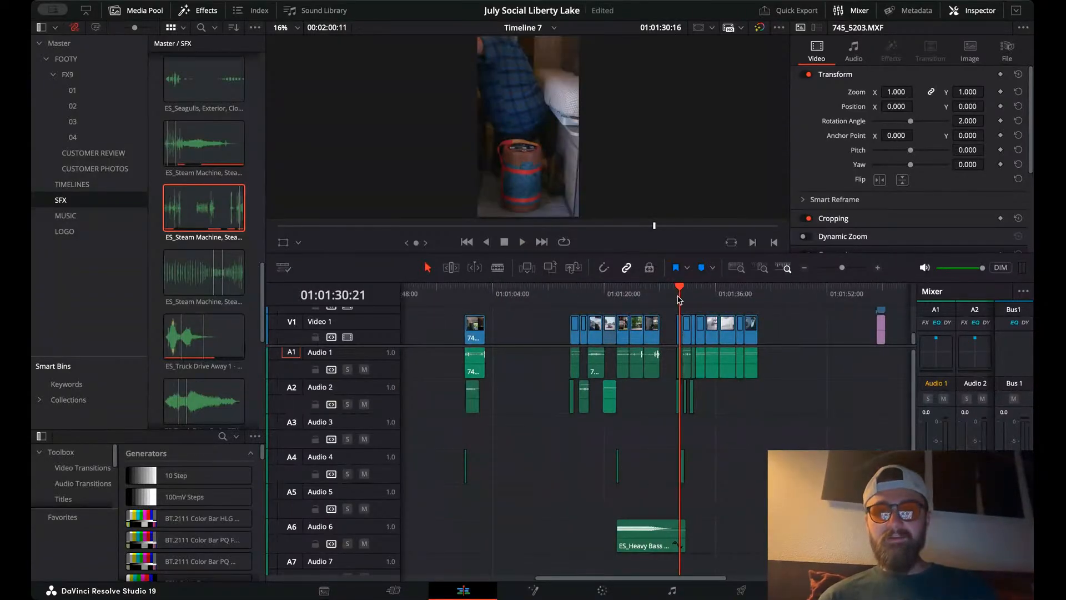
left_click_drag(678, 299, 677, 295)
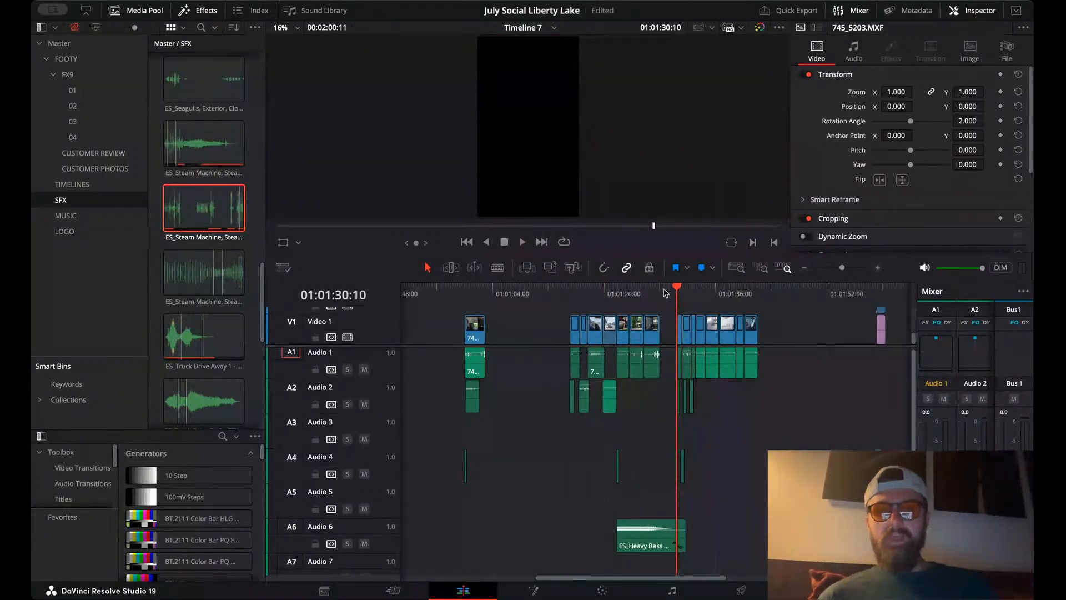
left_click(628, 293)
left_click(622, 294)
key("space")
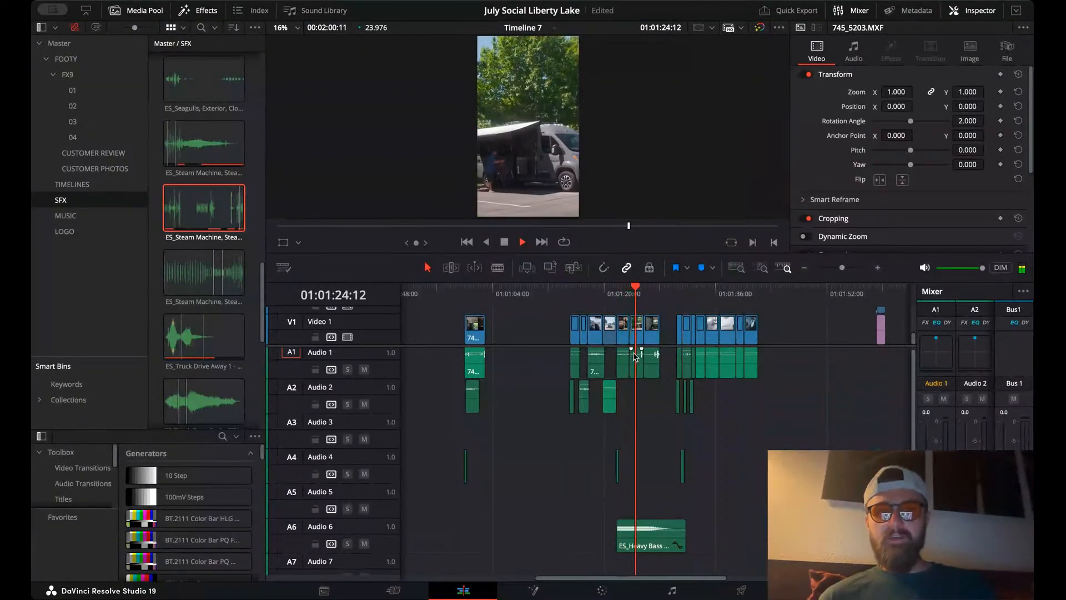
key("space")
- Move 745_5202.MXF so it directly follows 745_5195.MXF, and check the cut
left_click(628, 331)
left_click_drag(623, 334, 435, 334)
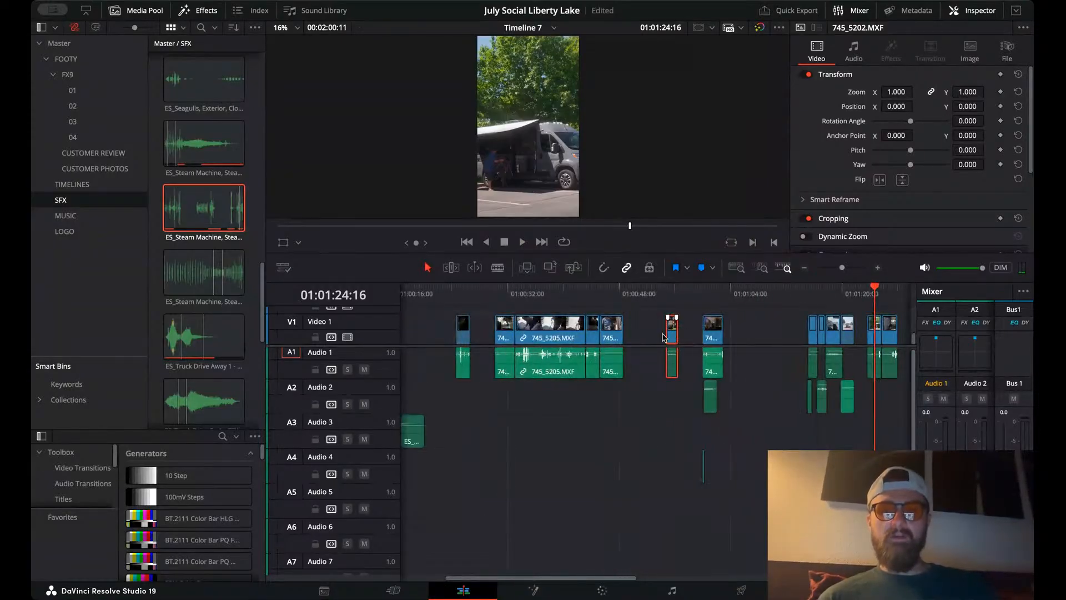
left_click_drag(662, 337, 434, 337)
scroll(434, 339, "left", 3)
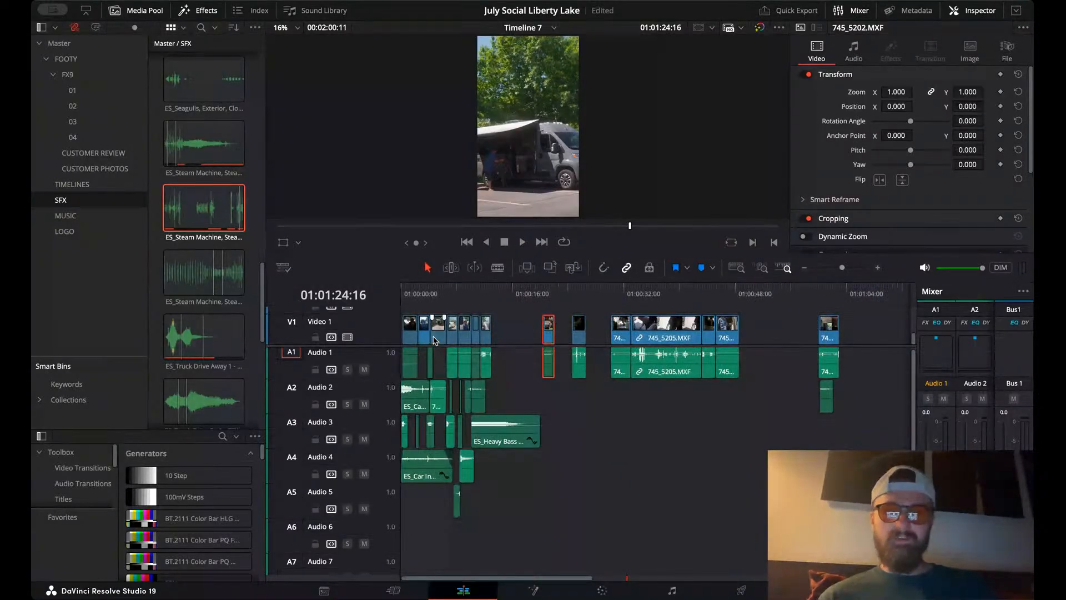
left_click_drag(551, 330, 505, 329)
left_click(491, 293)
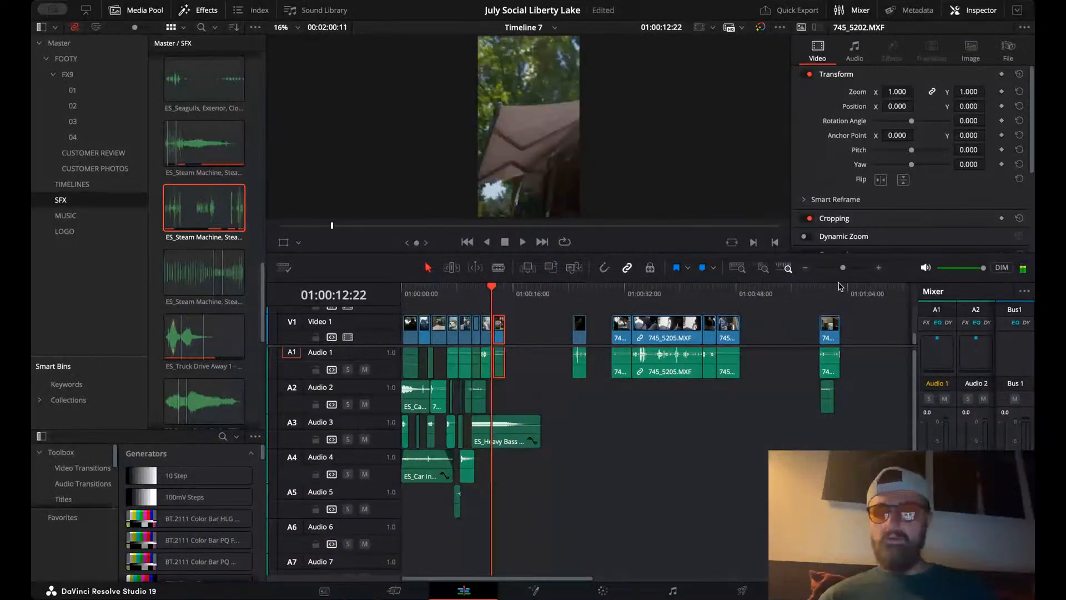
- Move the short ES_Steam Machine sound from Audio 4 near 01:01:22 to Audio 2 beneath the opening of 745_5202.MXF
left_click(880, 269)
left_click_drag(721, 326, 718, 325)
scroll(718, 325, "right", 20)
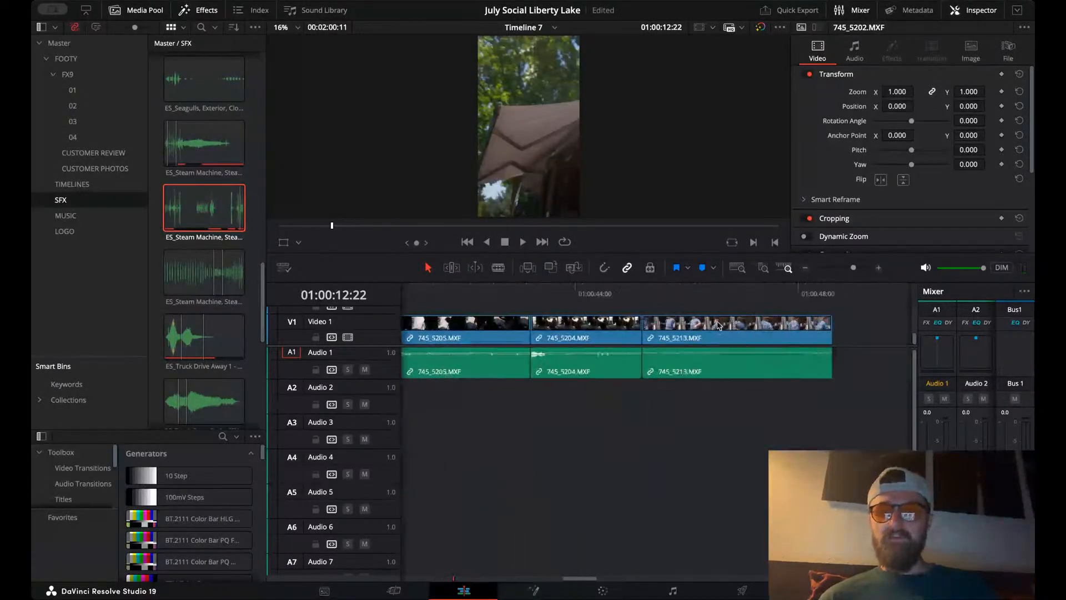
scroll(718, 326, "right", 20)
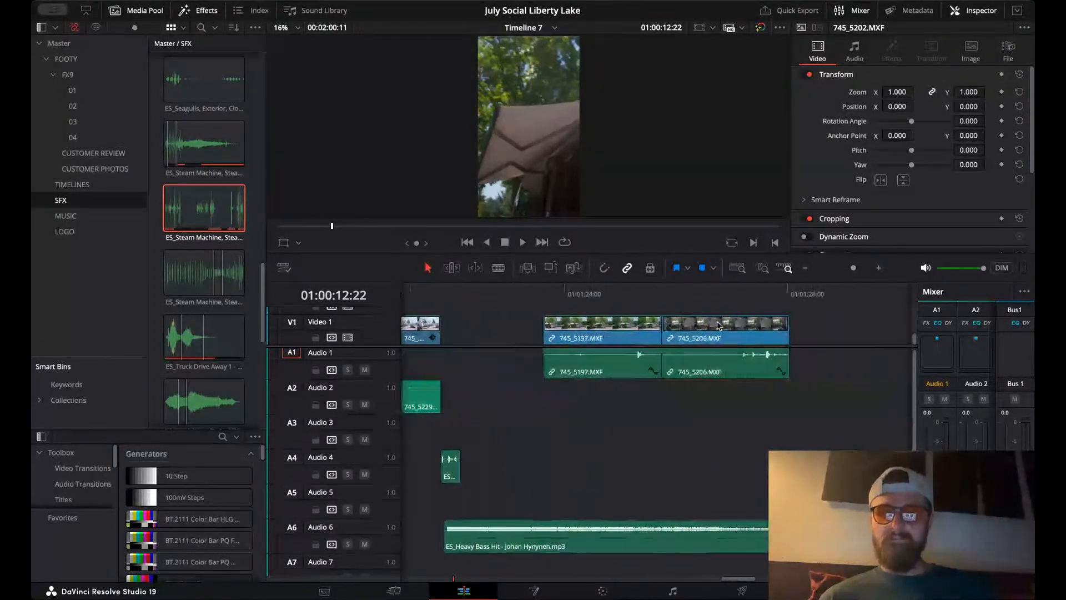
left_click(606, 297)
key("space")
left_click_drag(619, 470, 461, 403)
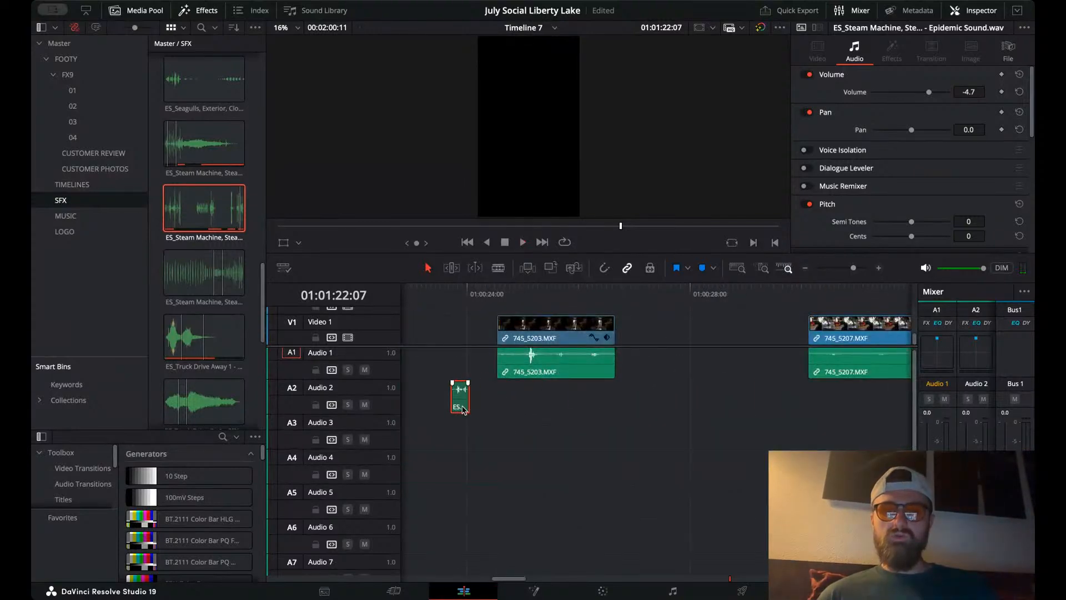
scroll(571, 410, "left", 5)
left_click_drag(694, 406, 494, 405)
scroll(495, 406, "left", 5)
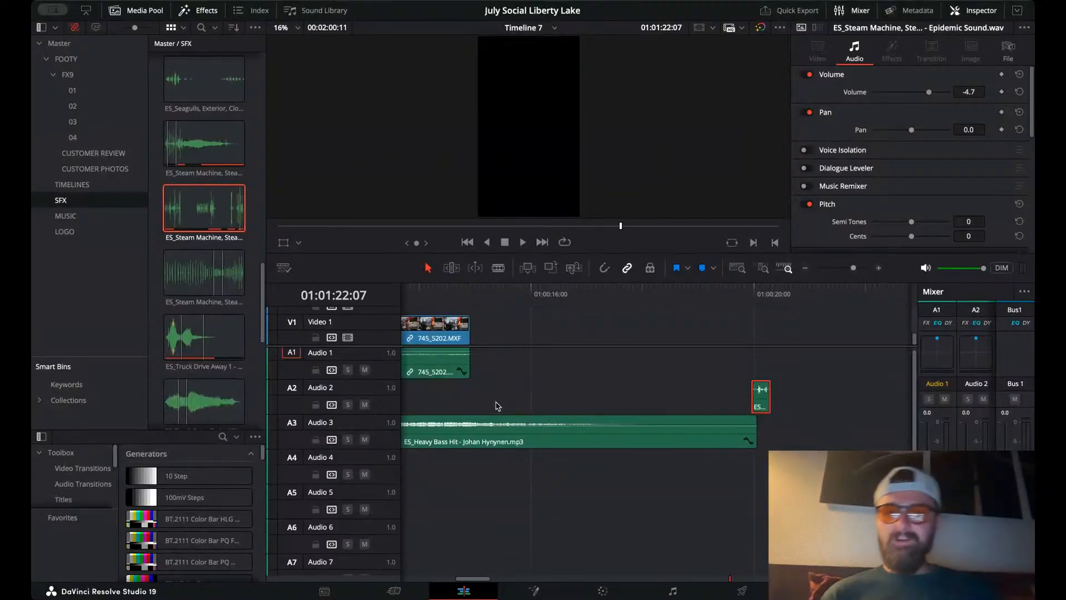
scroll(602, 374, "left", 3)
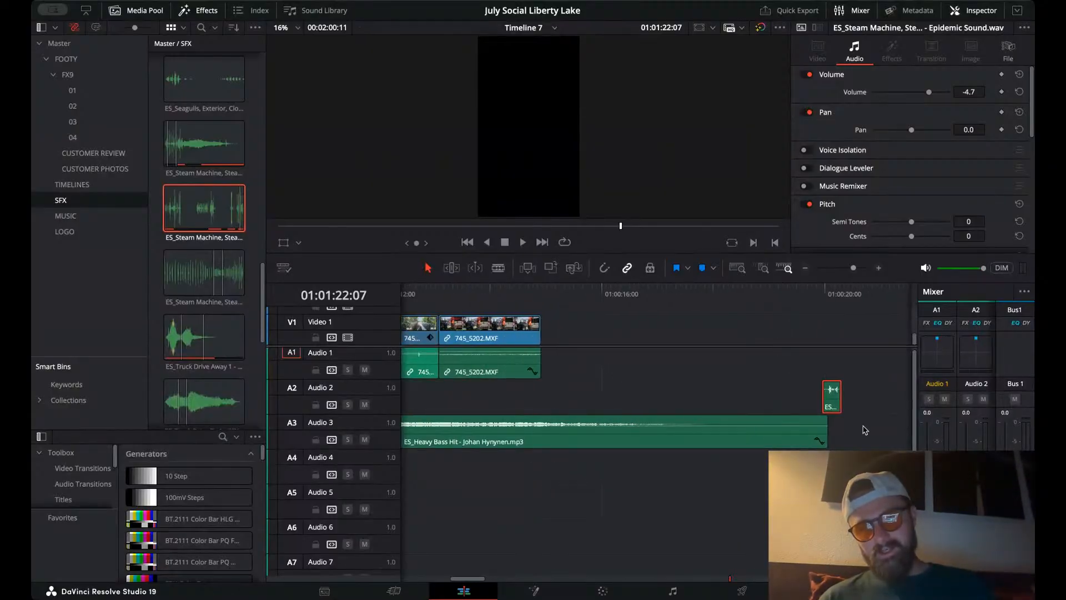
left_click_drag(836, 408, 465, 411)
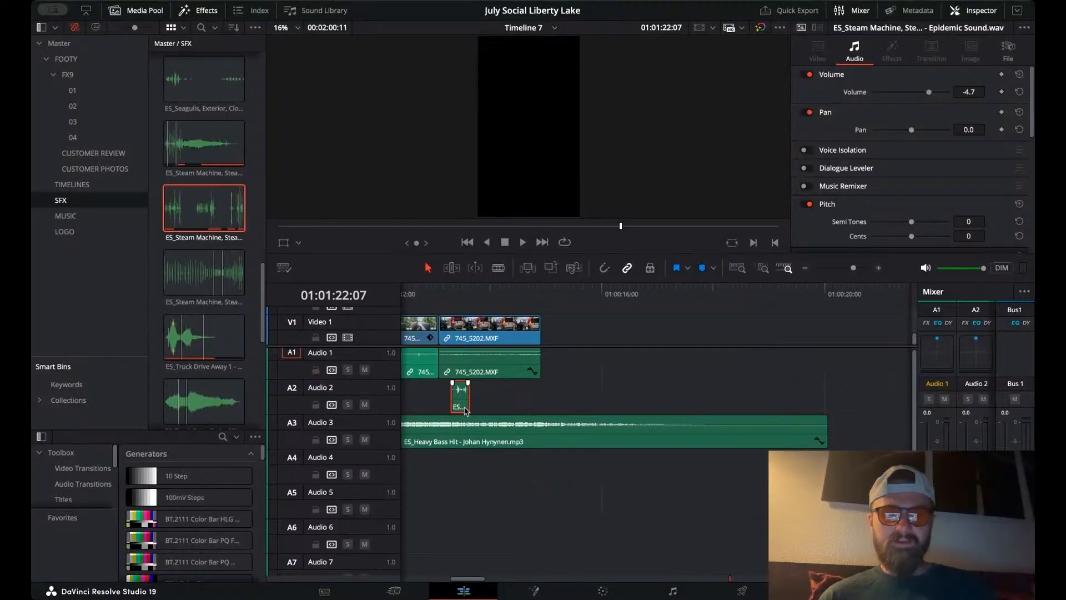
- On the first frame of 745_5202.MXF, set Position X to 377 and keyframe the position and zoom
left_click(458, 297)
key("Right")
key("Left")
key("Left")
key("Left")
key("Left")
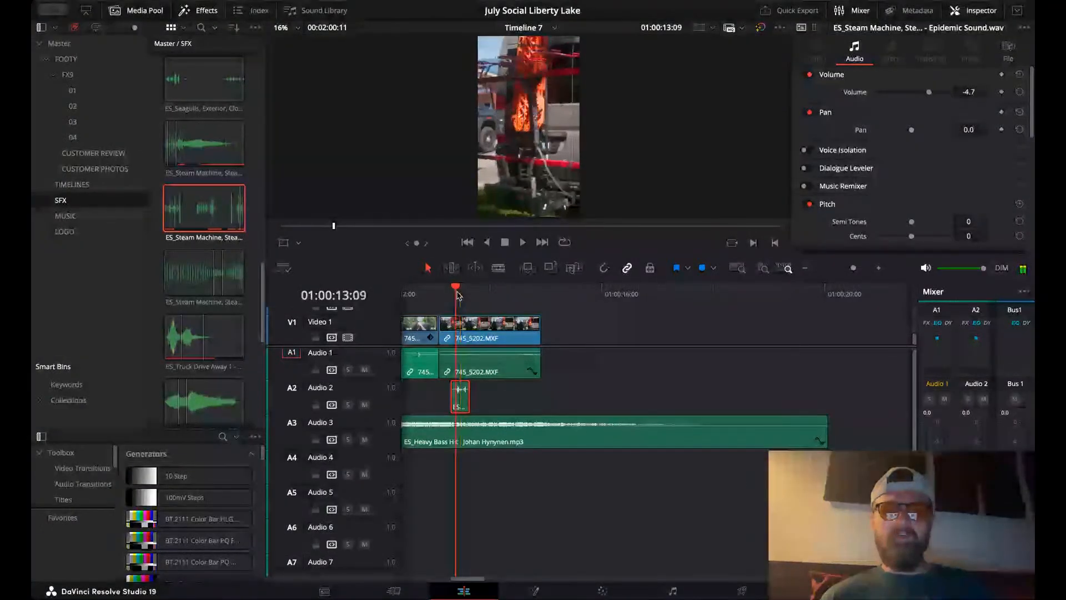
left_click(462, 328)
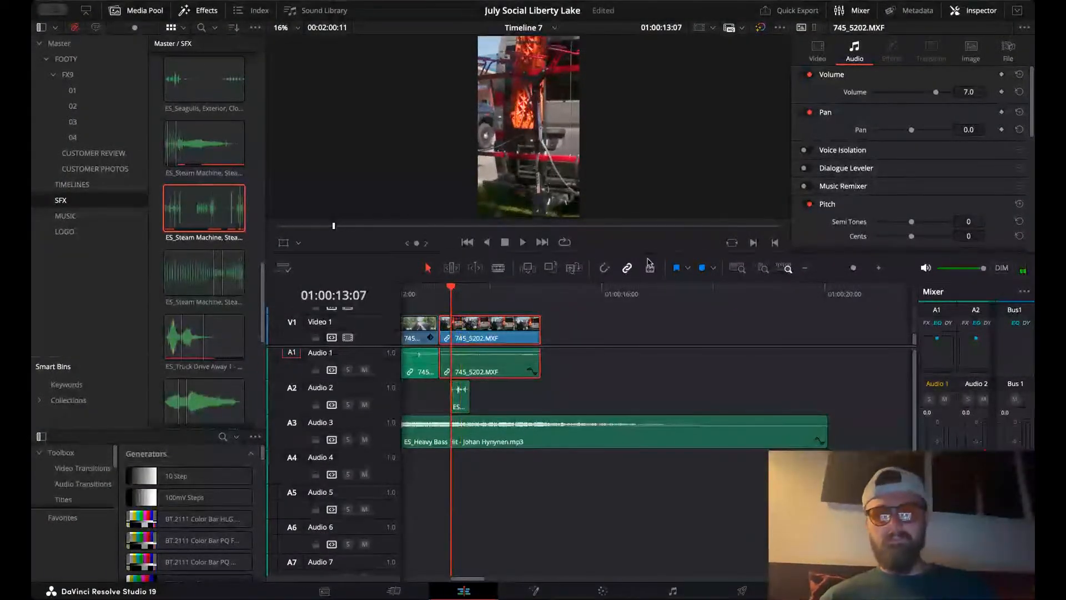
key("Left")
key("Left")
key("Left")
key("Left")
key("Left")
left_click(818, 51)
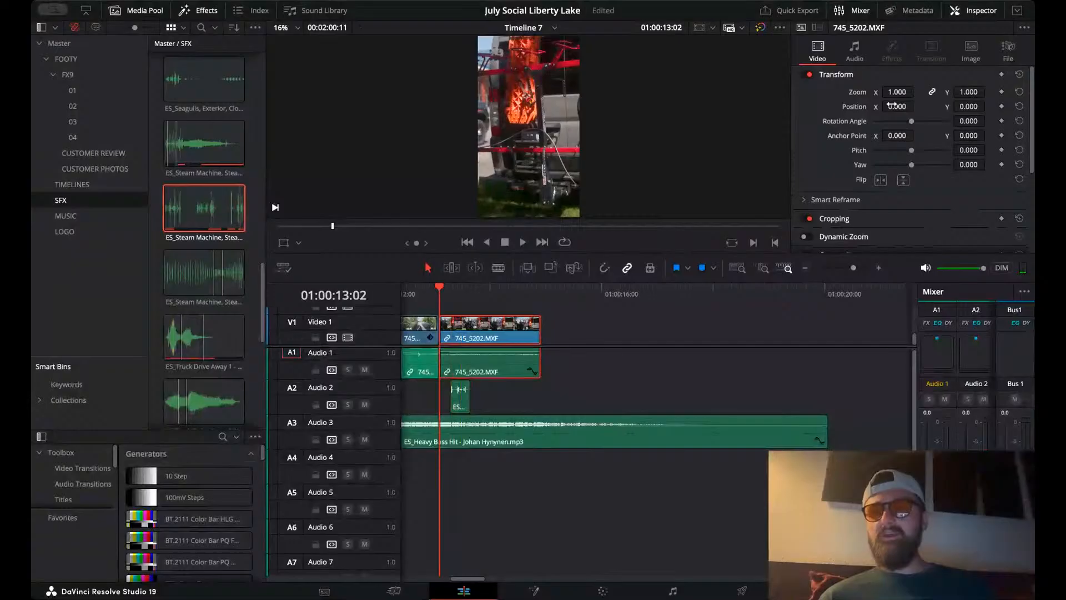
left_click_drag(892, 105, 917, 106)
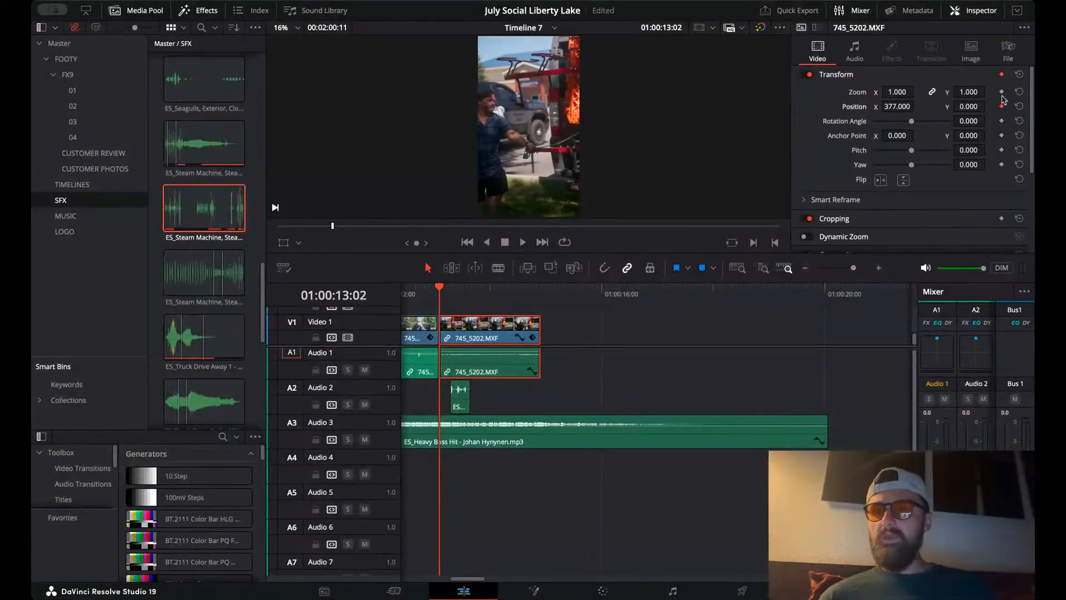
- On the last frame of 745_5202.MXF, set Position X to 96 to finish the reframing move
key("space")
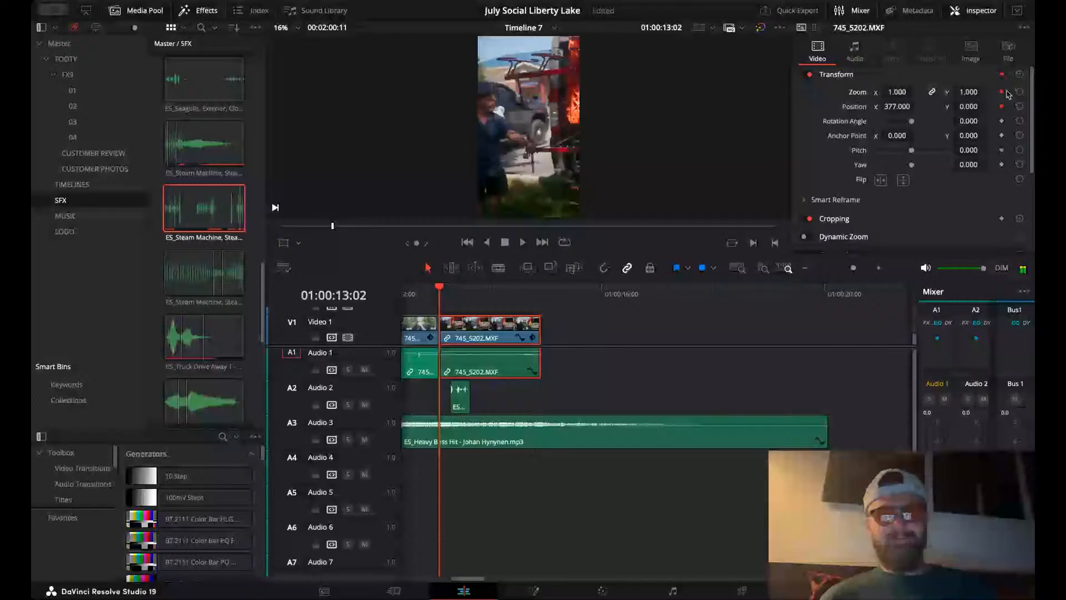
key("Left")
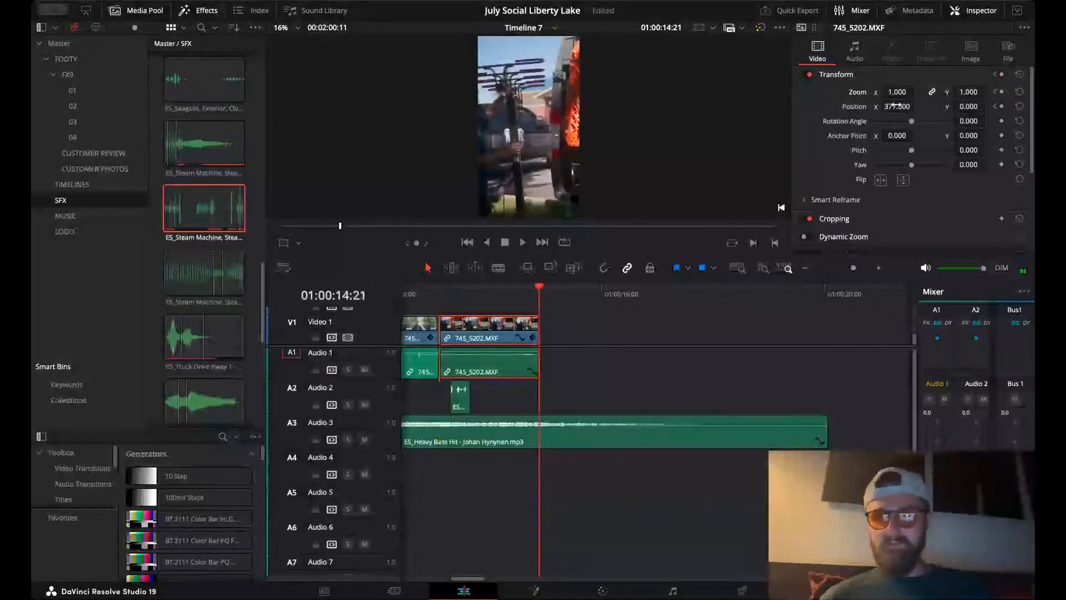
left_click_drag(896, 105, 876, 105)
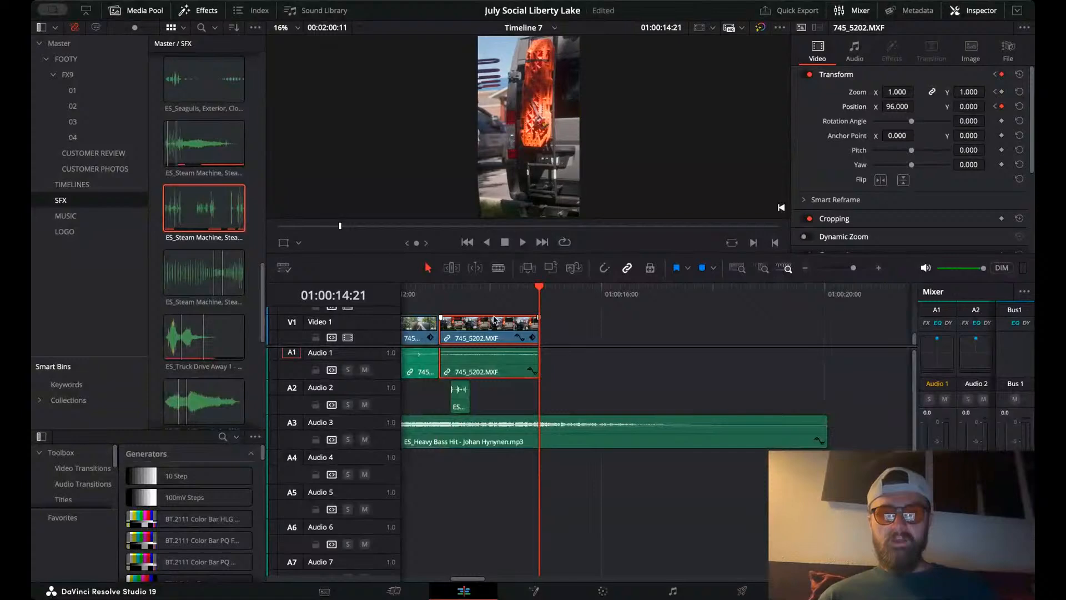
- Shift the short ES_Steam Machine sound five frames earlier to start with 745_5202.MXF, and play the shot
left_click_drag(436, 295, 439, 295)
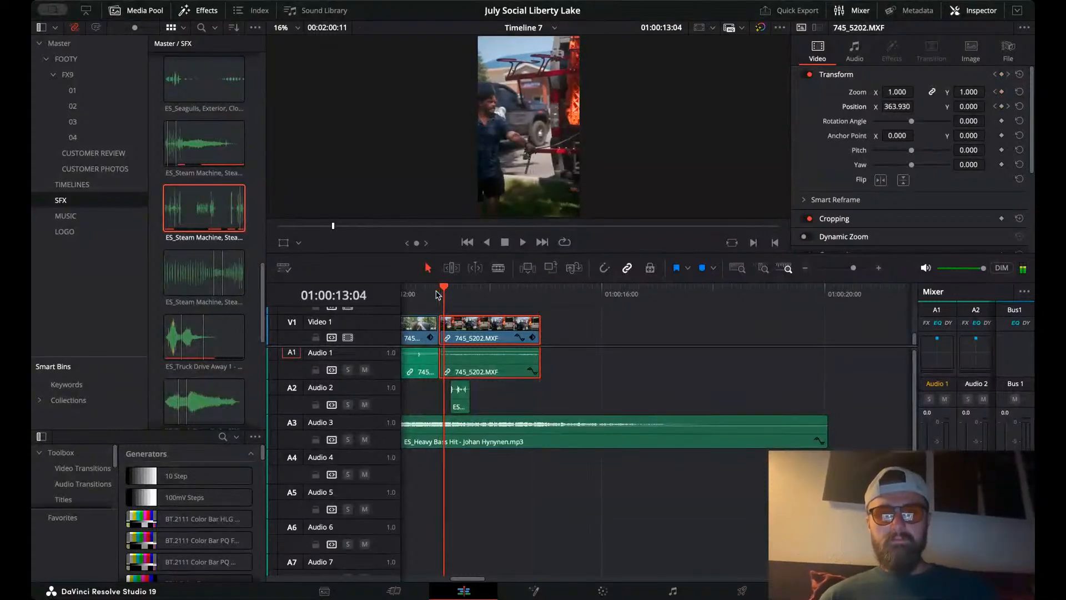
left_click_drag(460, 403, 450, 403)
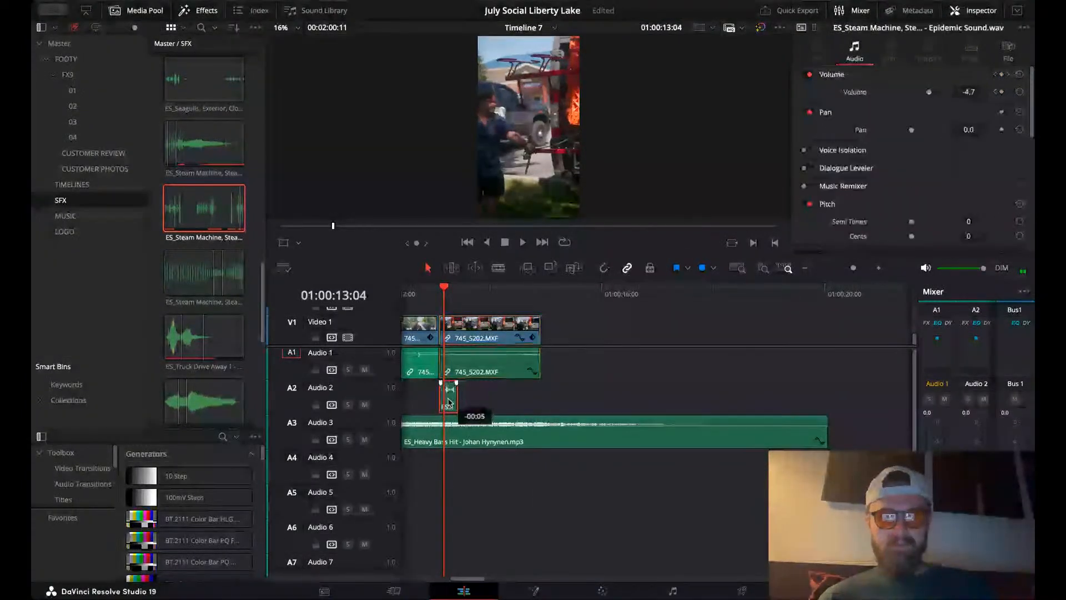
left_click(432, 301)
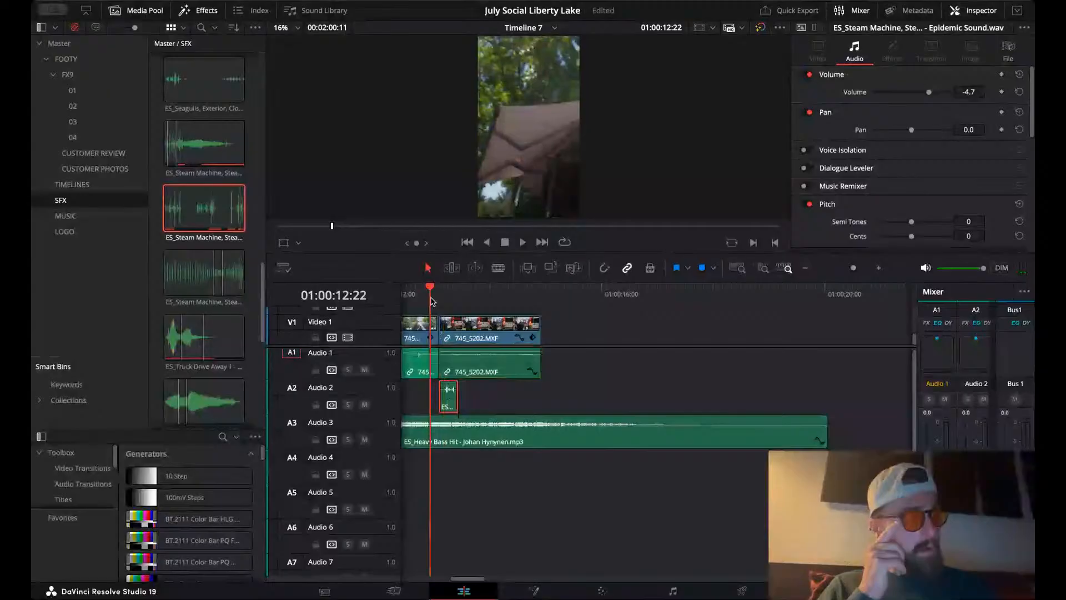
key("space")
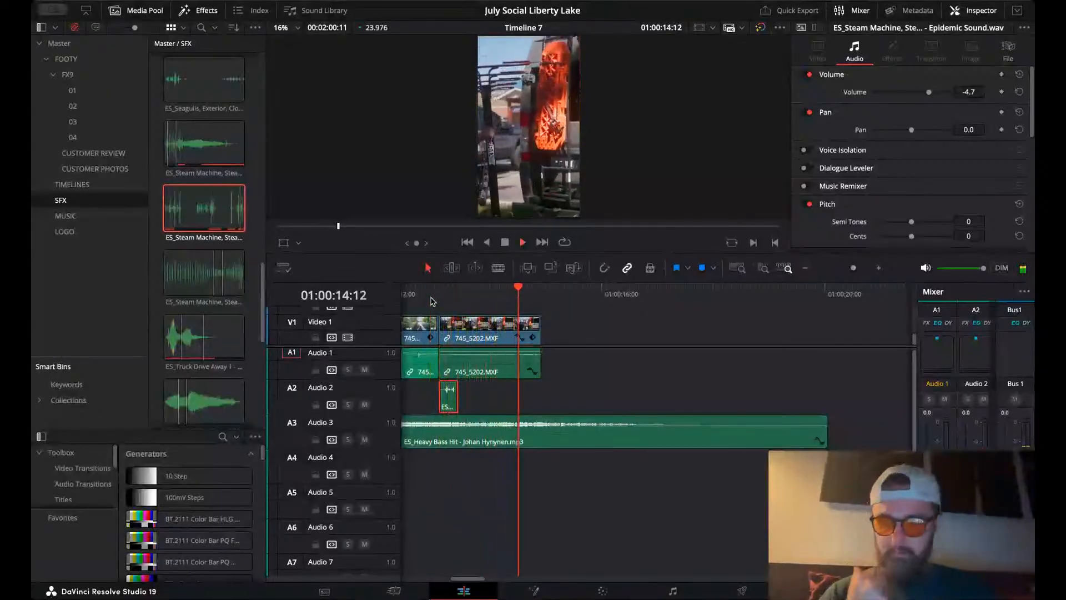
key("space")
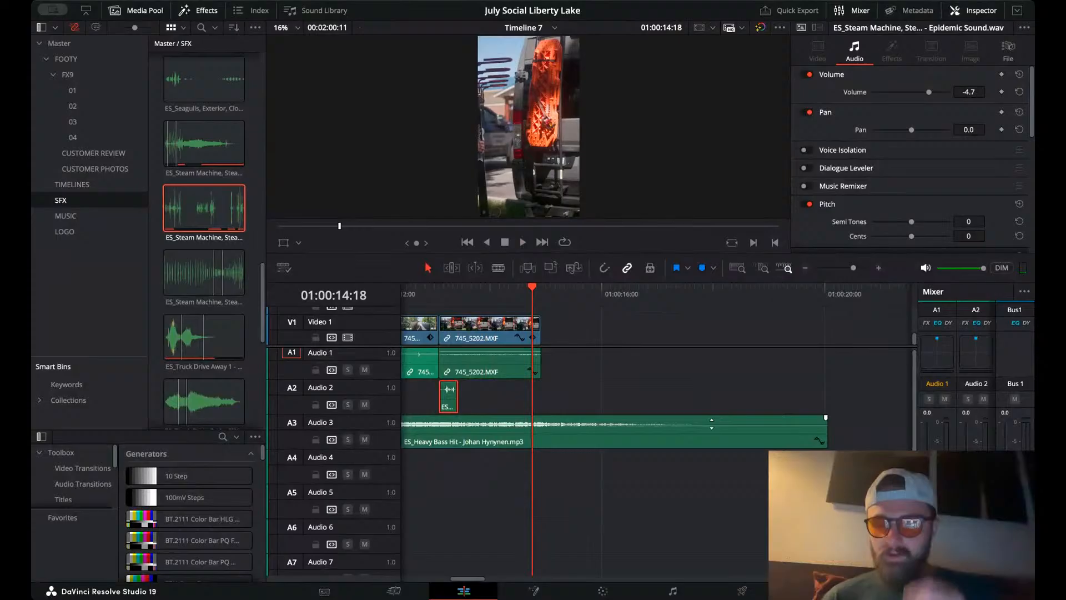
- Trim the end of ES_Heavy Bass Hit to just before 745_5202.MXF ends and fade it out over about 3.5 seconds
scroll(713, 430, "right", 2)
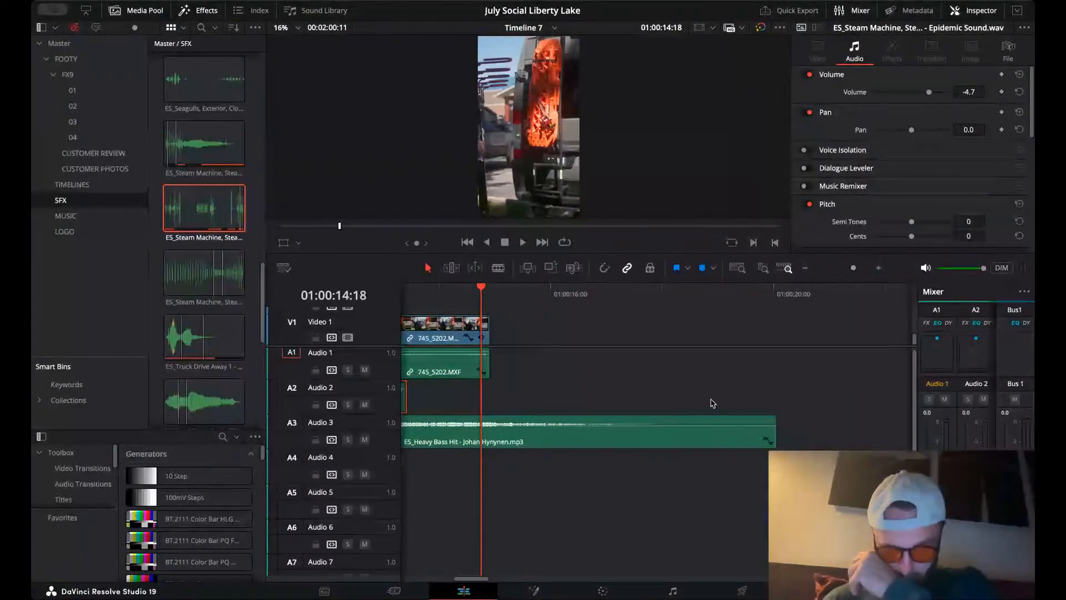
scroll(713, 403, "right", 20)
left_click(803, 271)
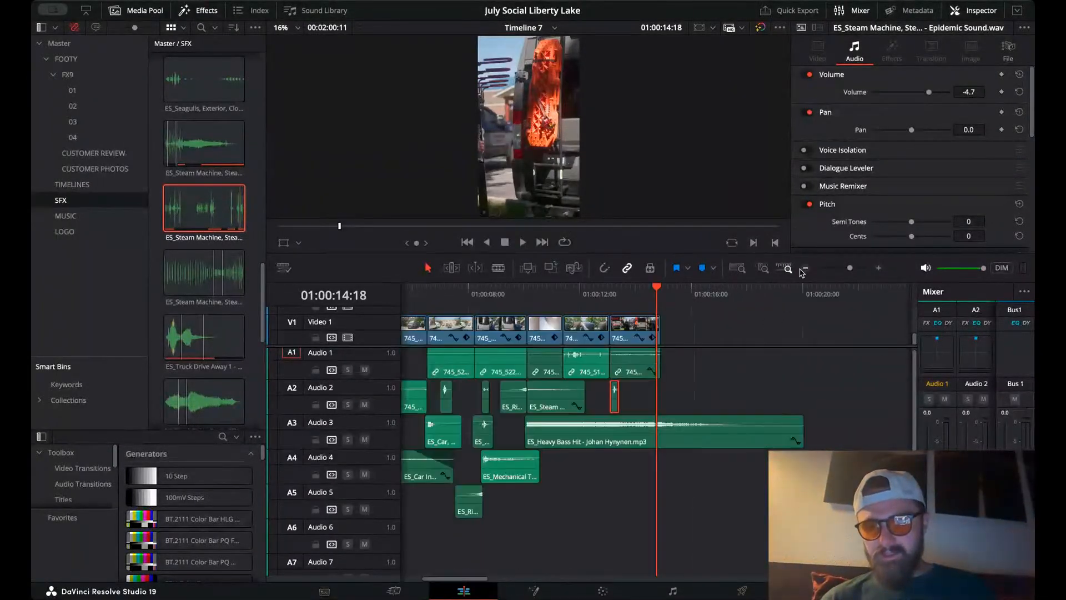
scroll(798, 389, "left", 6)
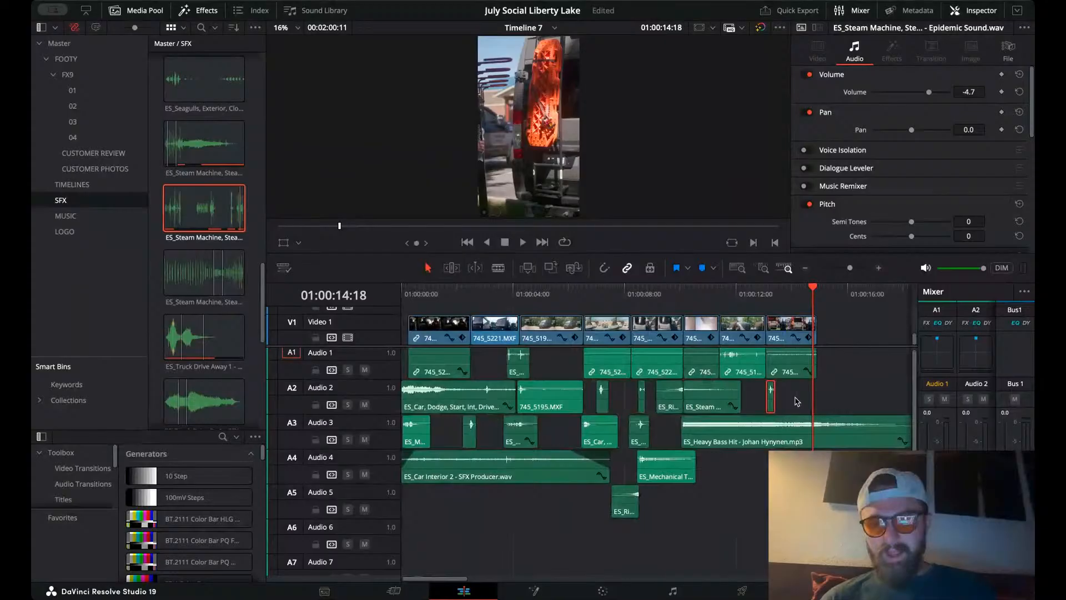
scroll(797, 401, "right", 5)
left_click_drag(821, 433, 562, 419)
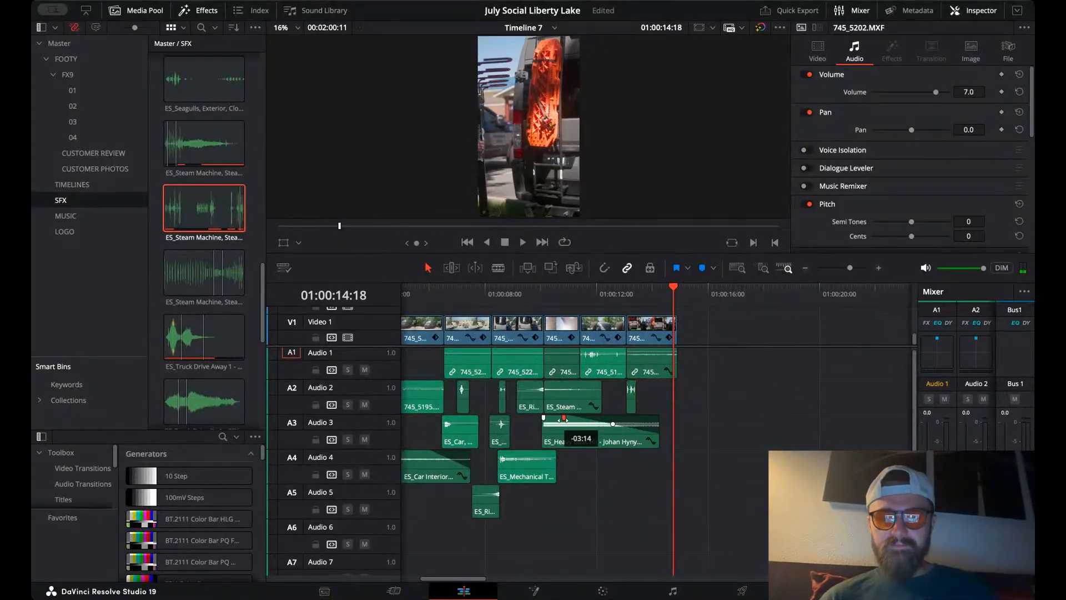
- Move the spare ES_Heavy Bass Hit from Audio 6 far along the timeline to Audio 4, starting with 745_5202.MXF
scroll(853, 397, "right", 20)
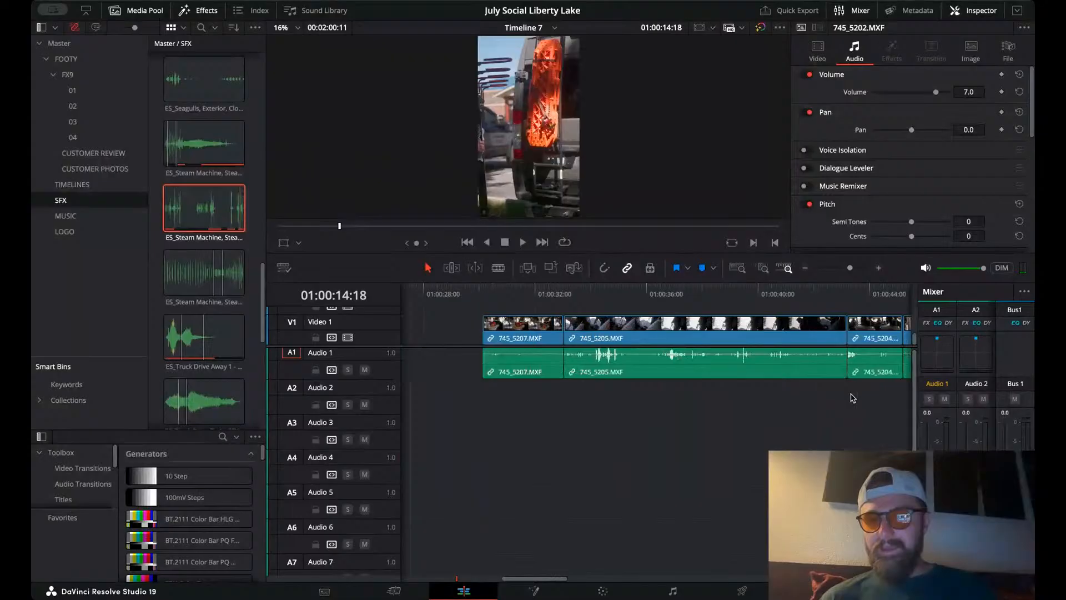
scroll(853, 398, "right", 20)
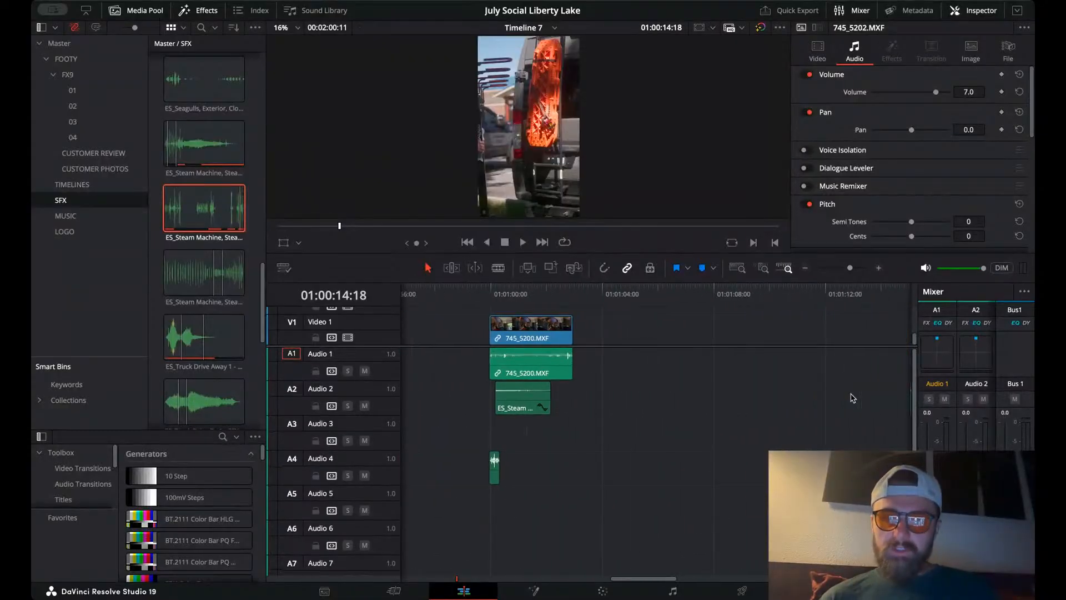
left_click(669, 548)
scroll(555, 499, "left", 10)
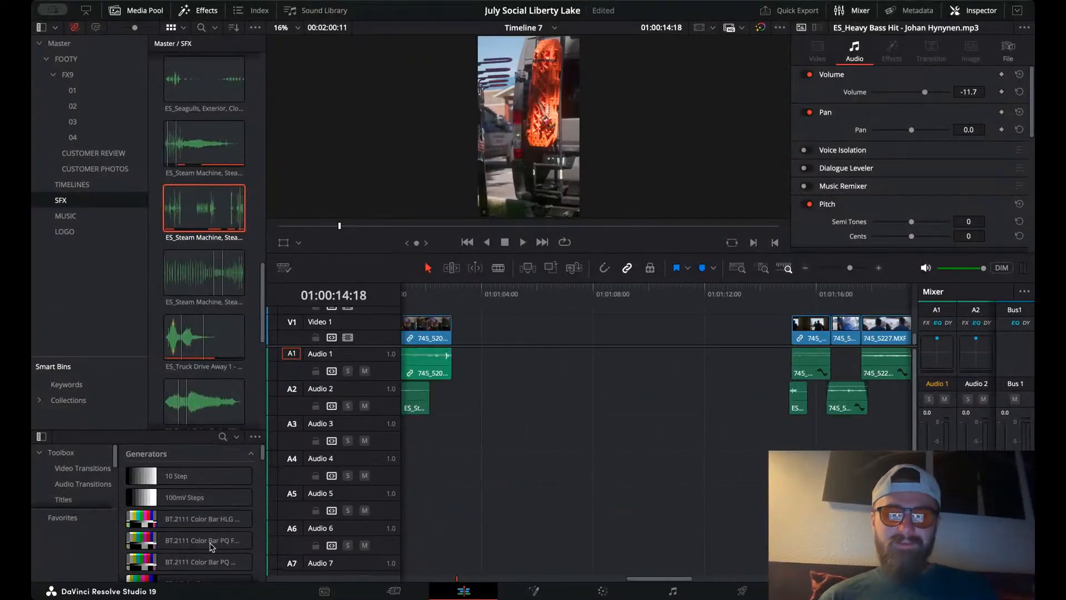
scroll(472, 503, "left", 5)
left_click(805, 268)
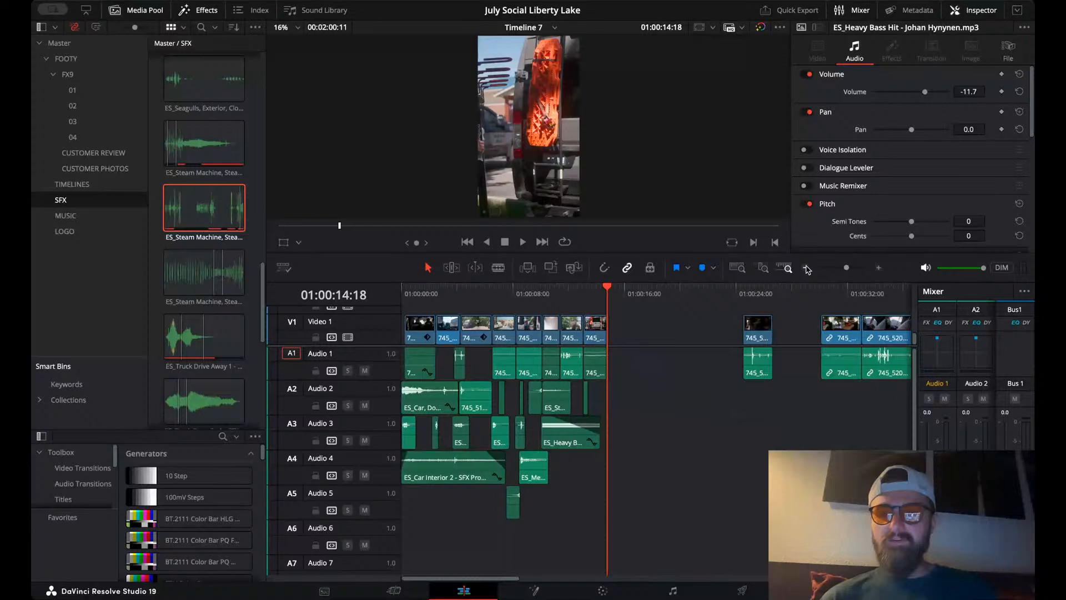
scroll(677, 486, "right", 8)
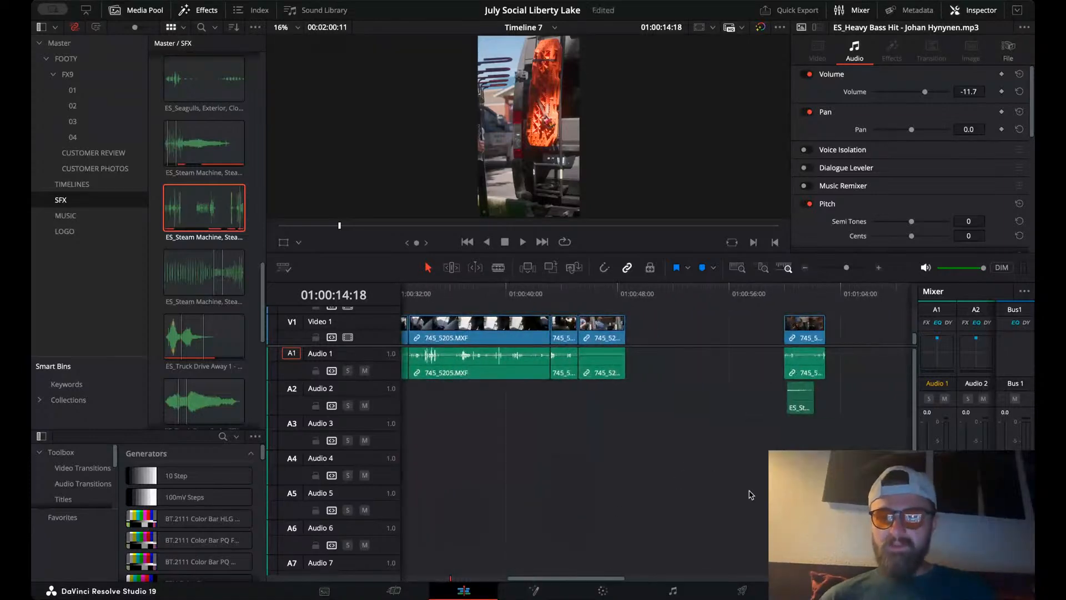
scroll(751, 495, "right", 10)
left_click_drag(614, 549, 499, 543)
scroll(502, 540, "left", 5)
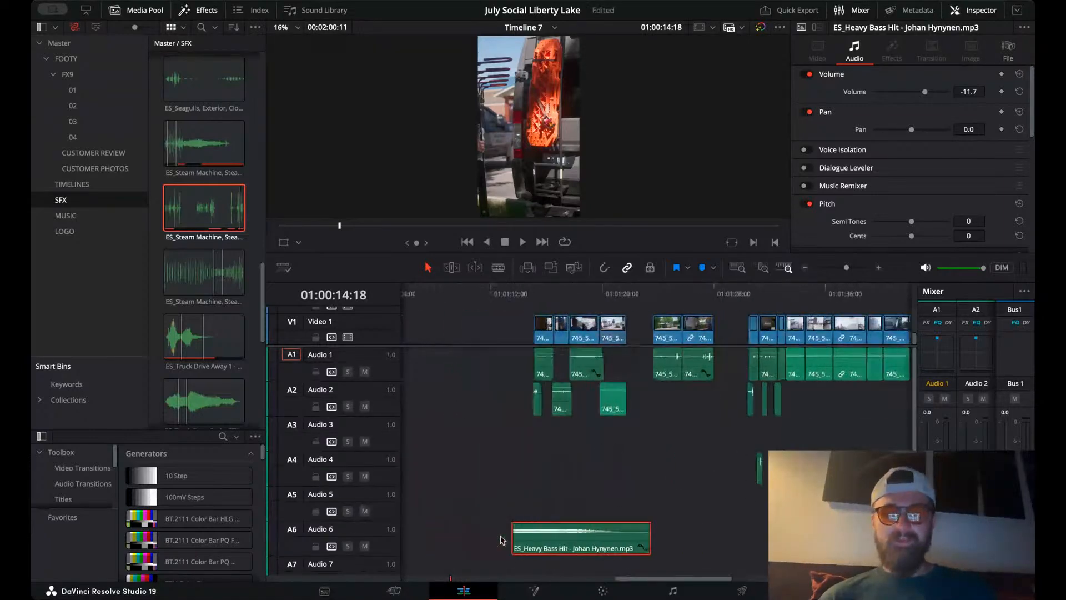
left_click_drag(737, 549, 491, 547)
scroll(491, 548, "left", 4)
scroll(491, 547, "left", 4)
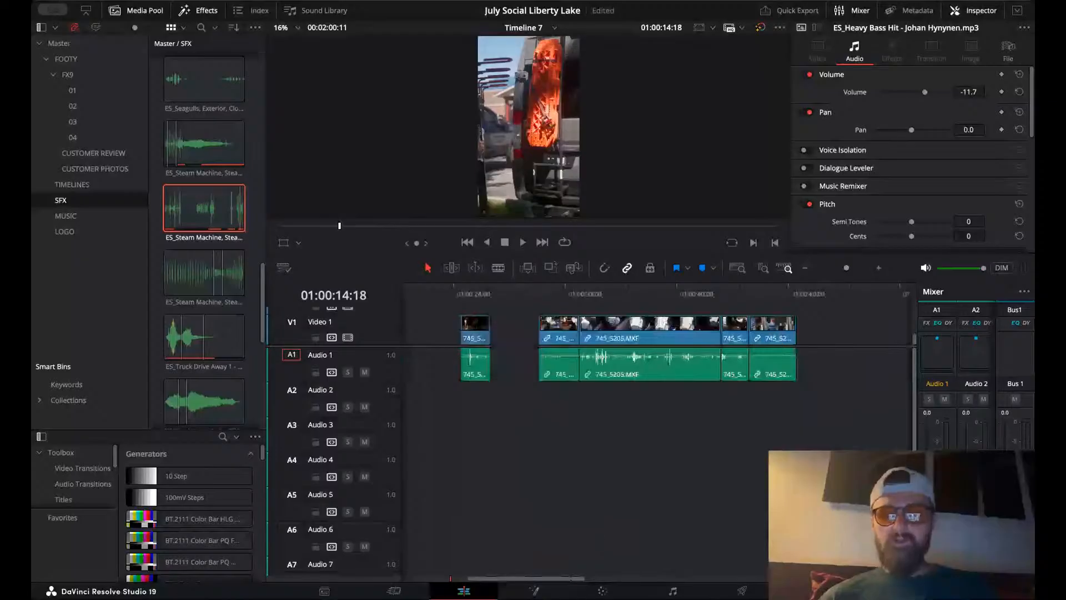
scroll(872, 542, "right", 1)
left_click_drag(872, 542, 508, 504)
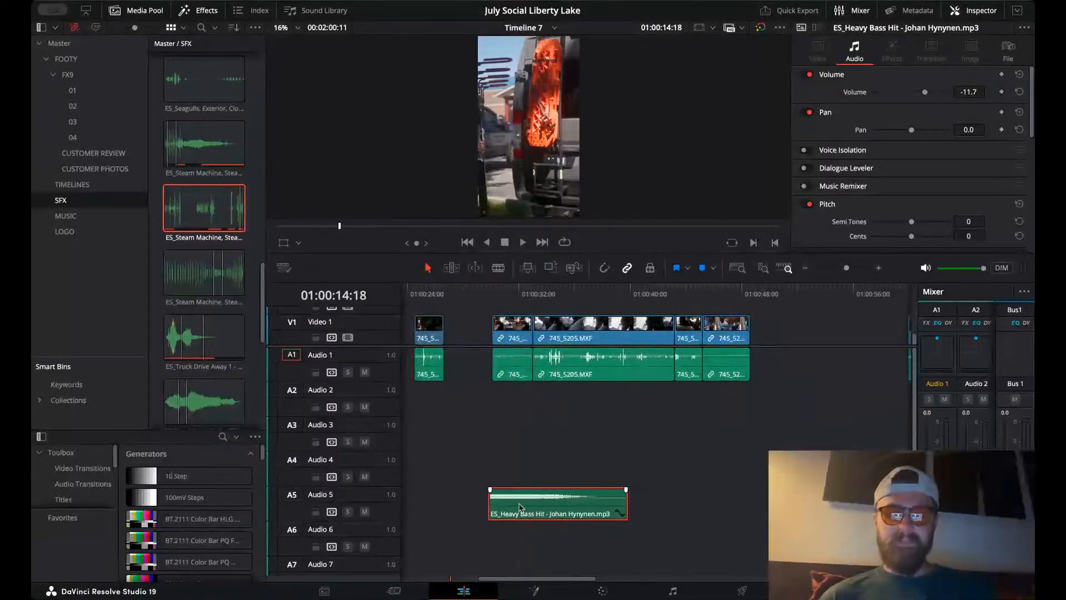
scroll(551, 504, "left", 6)
left_click_drag(805, 514, 640, 477)
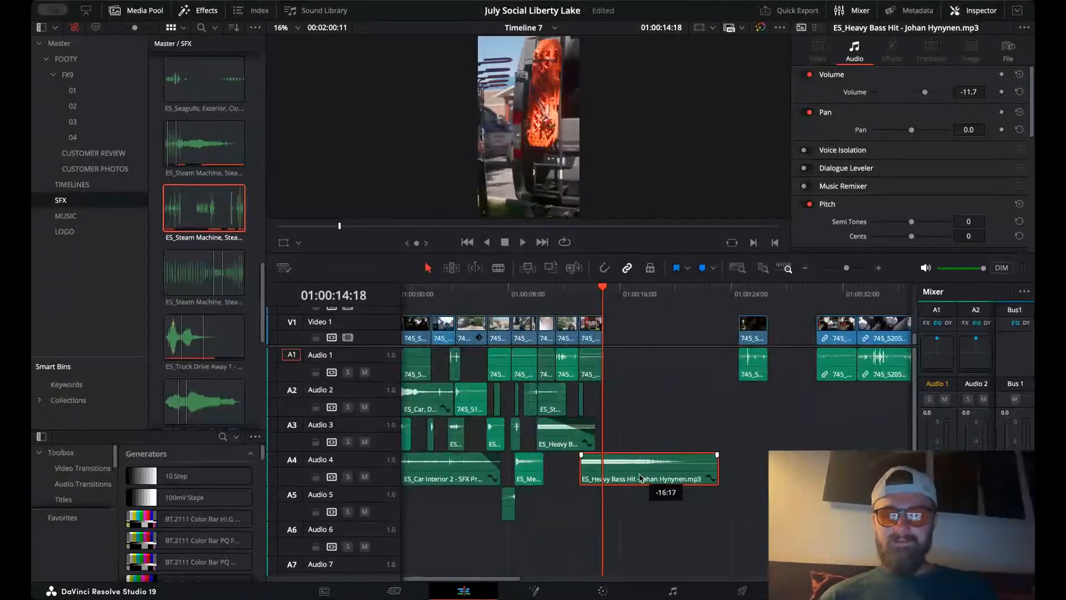
- Shift the Audio 4 ES_Heavy Bass Hit one frame earlier, set its volume to -16.4, and play the shot
left_click(581, 294)
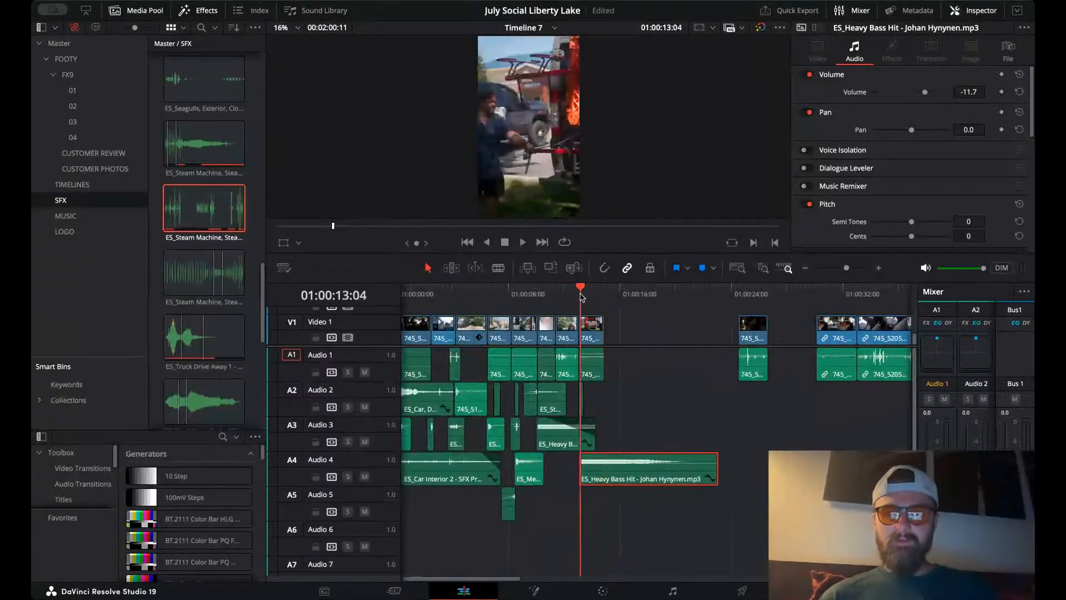
left_click(881, 268)
left_click(880, 269)
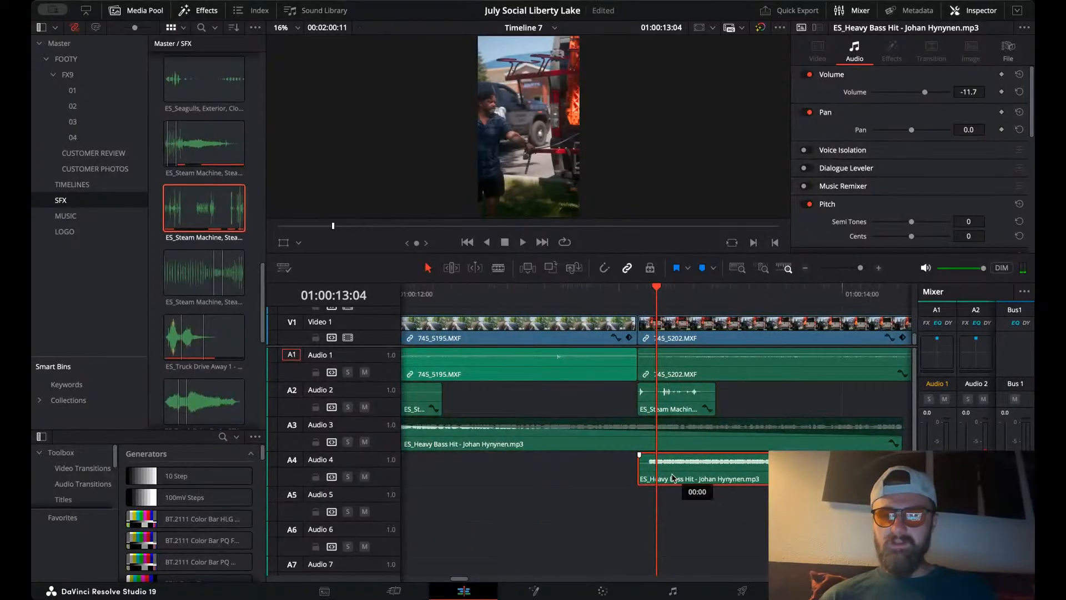
left_click_drag(674, 479, 663, 462)
left_click(608, 305)
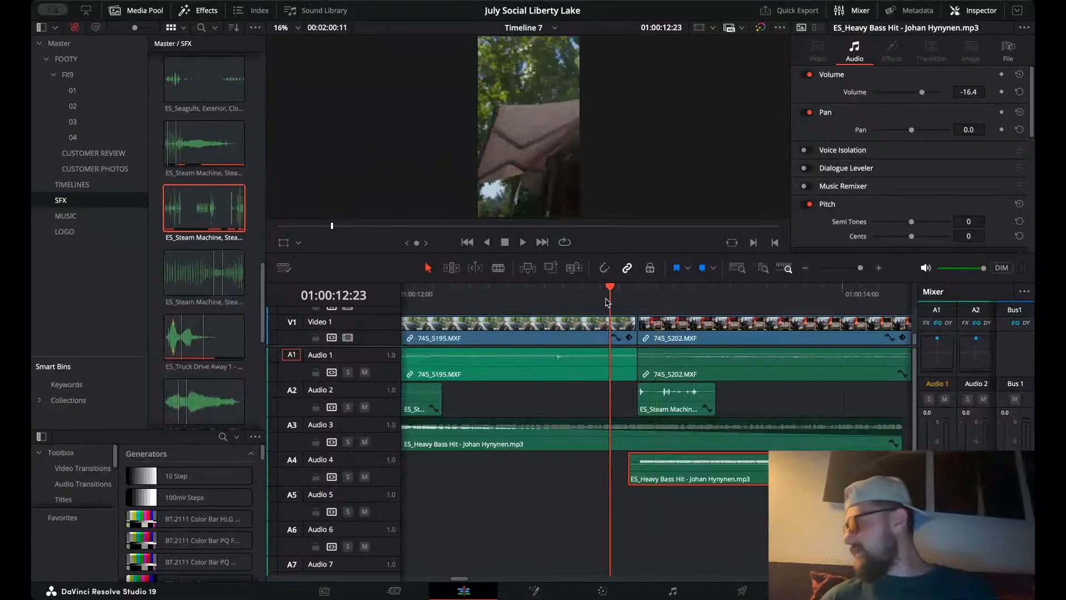
key("space")
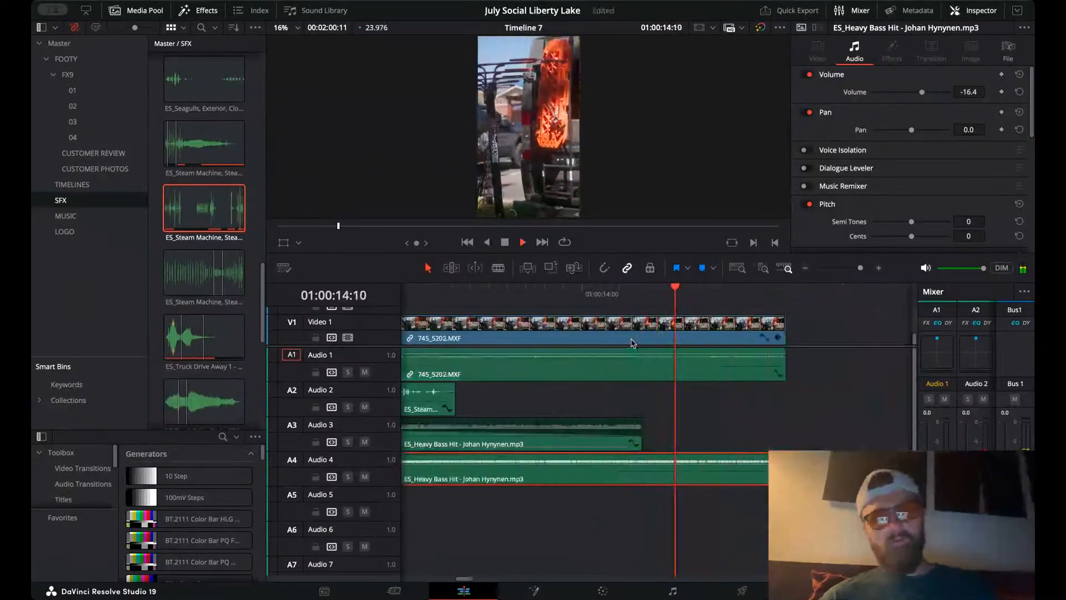
- Trim the end of 745_5202.MXF to 01:00:14:16 and cut the Audio 4 ES_Heavy Bass Hit about two seconds past it with a fade-out
left_click(806, 269)
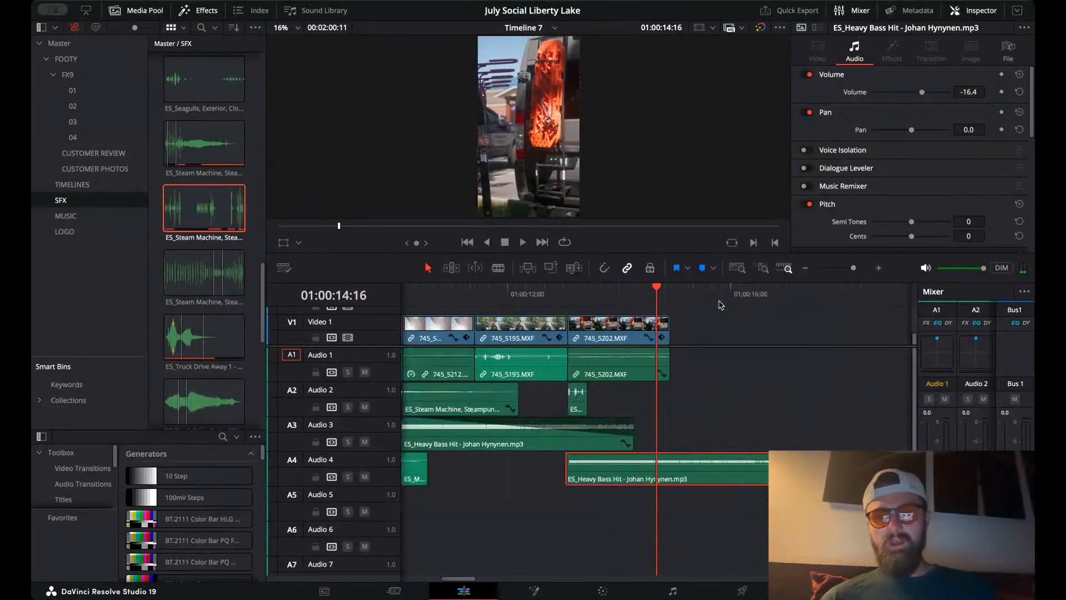
left_click(666, 332)
scroll(668, 333, "up", 1)
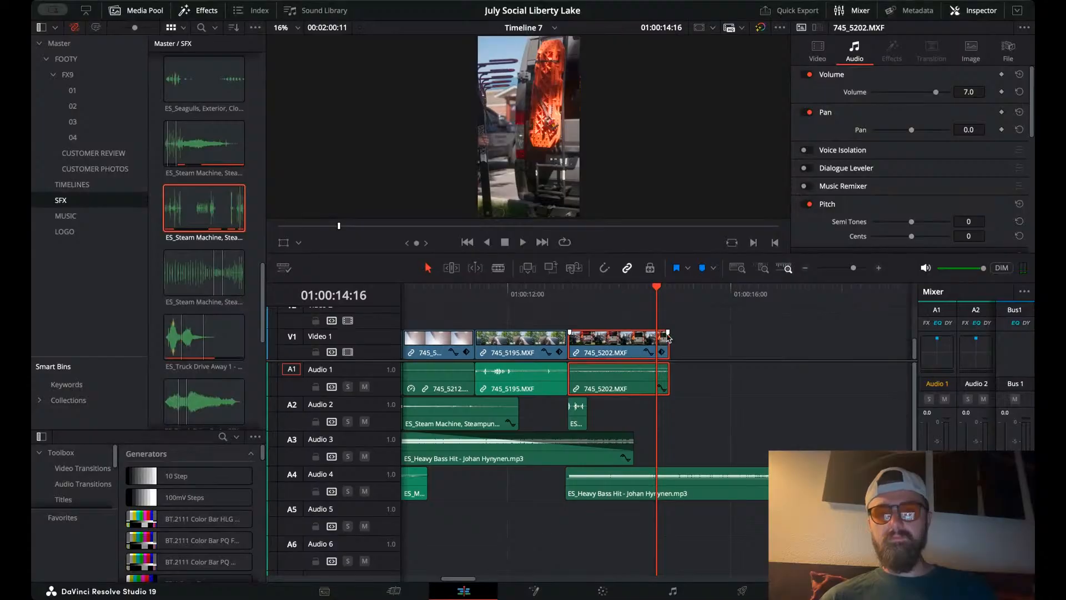
left_click_drag(668, 333, 657, 334)
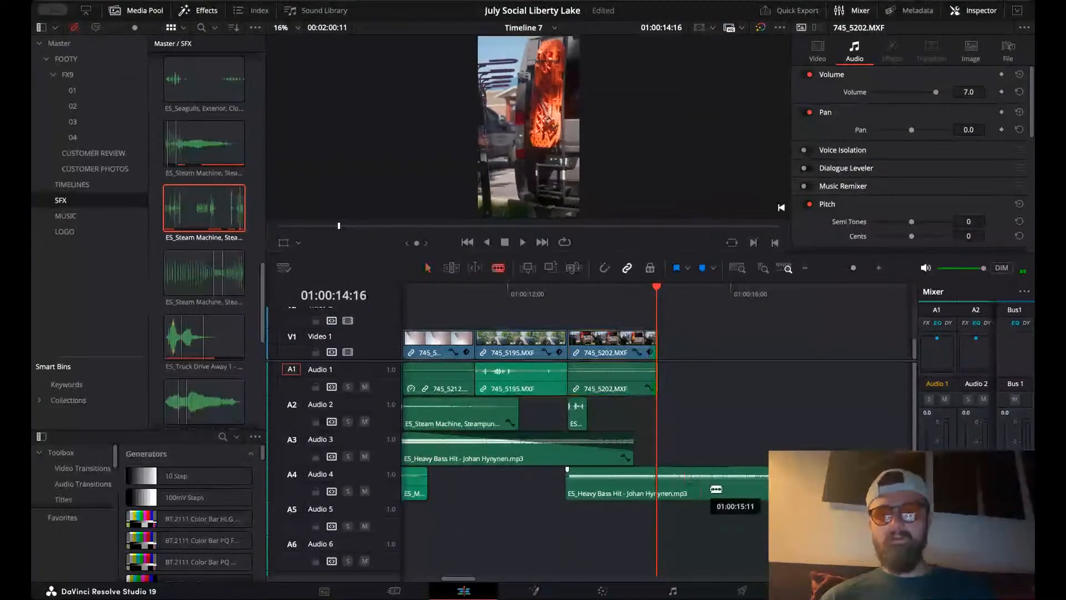
left_click(686, 482)
left_click(706, 422)
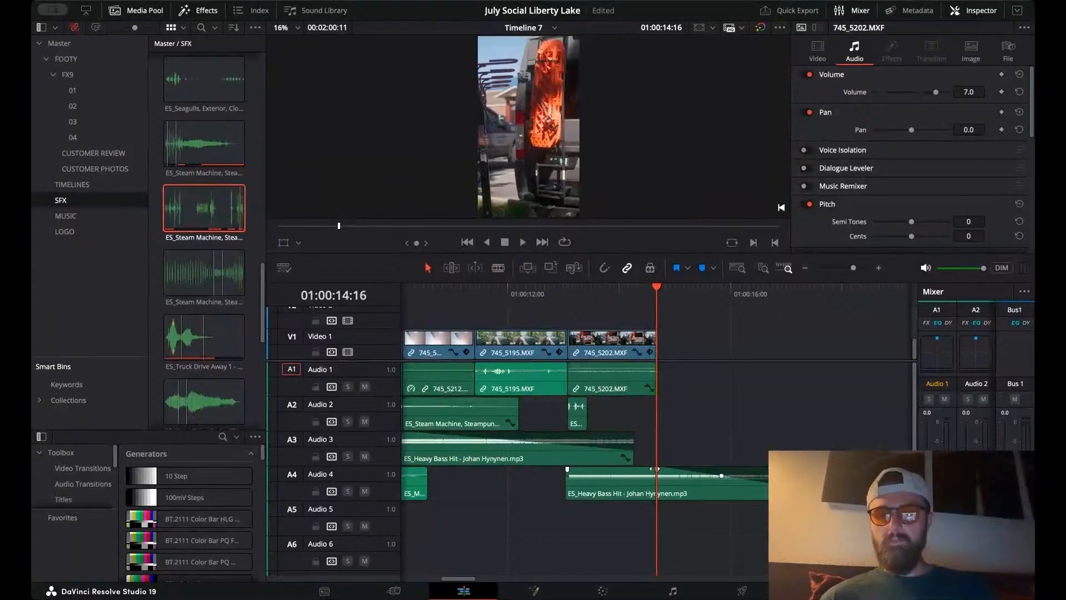
- Move 745_5203.MXF with its linked audio back along the timeline to directly follow 745_5202.MXF
left_click(805, 269)
scroll(771, 368, "right", 5)
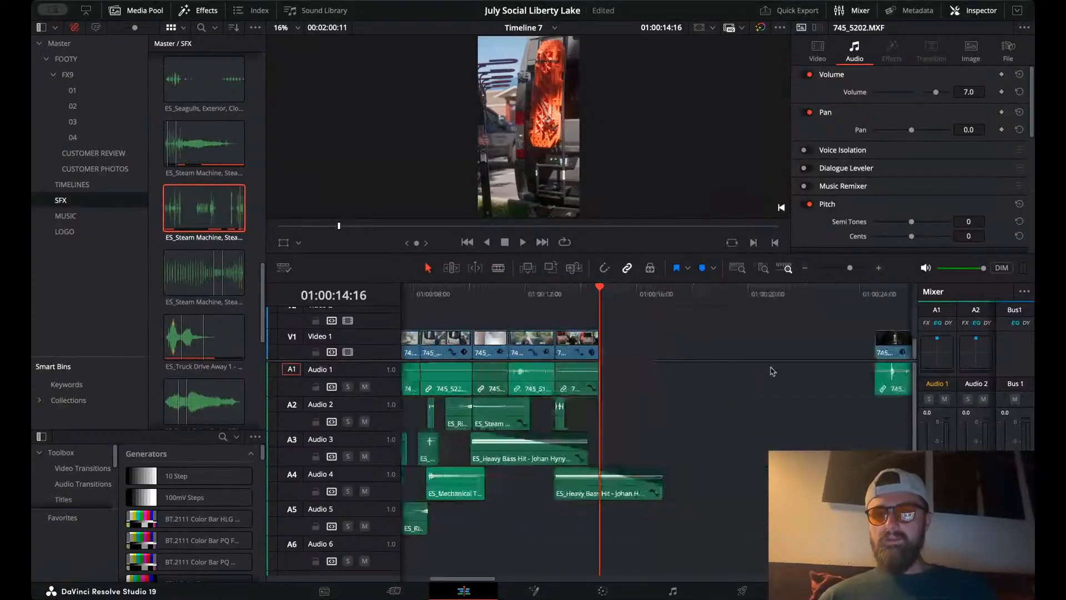
left_click(652, 293)
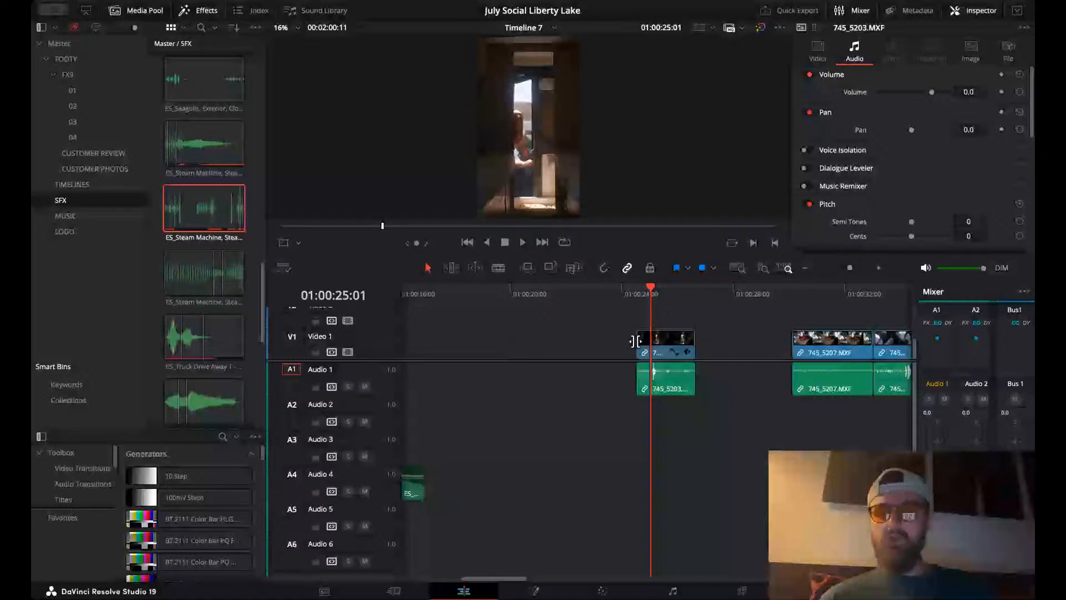
left_click_drag(646, 342, 439, 342)
left_click(413, 294)
double_click(879, 269)
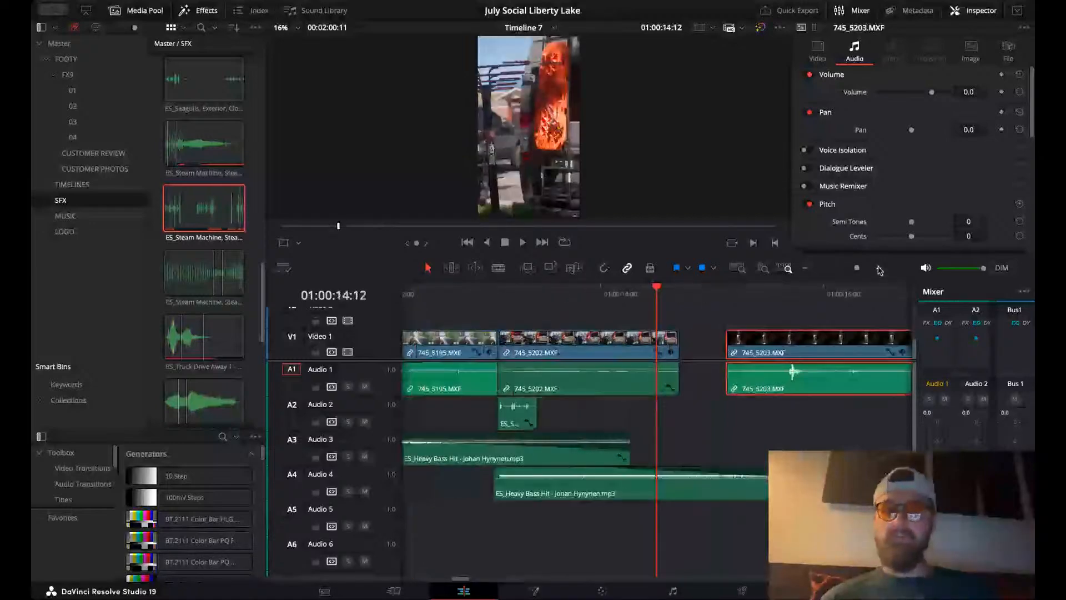
left_click_drag(802, 345, 772, 344)
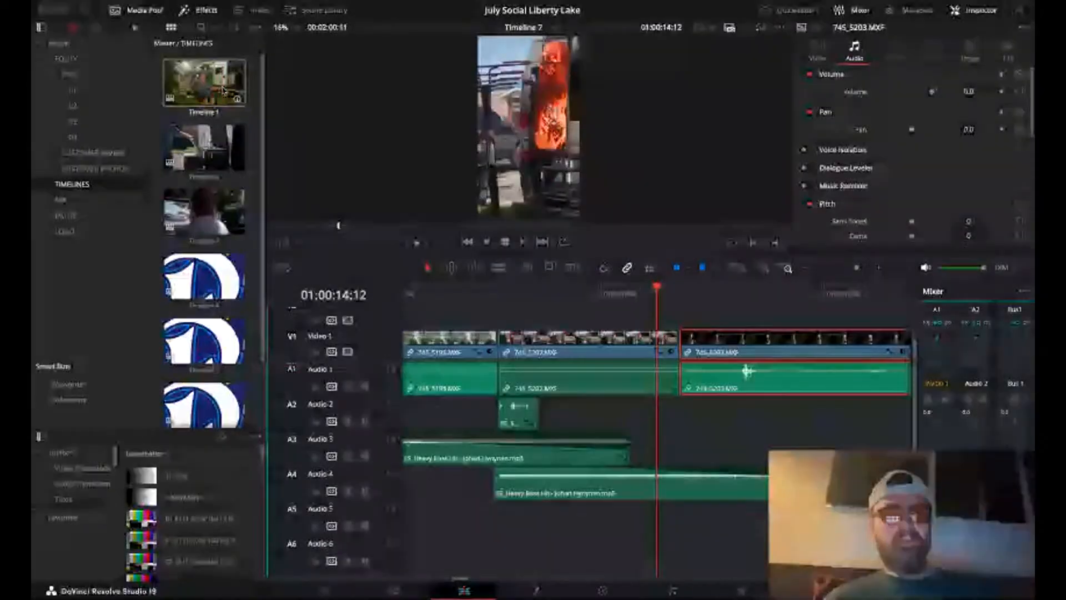
- Park the playhead at 01:00:15:05 in 745_5203.MXF and audition a sound effect with separate hits from the SFX bin
left_click(747, 293)
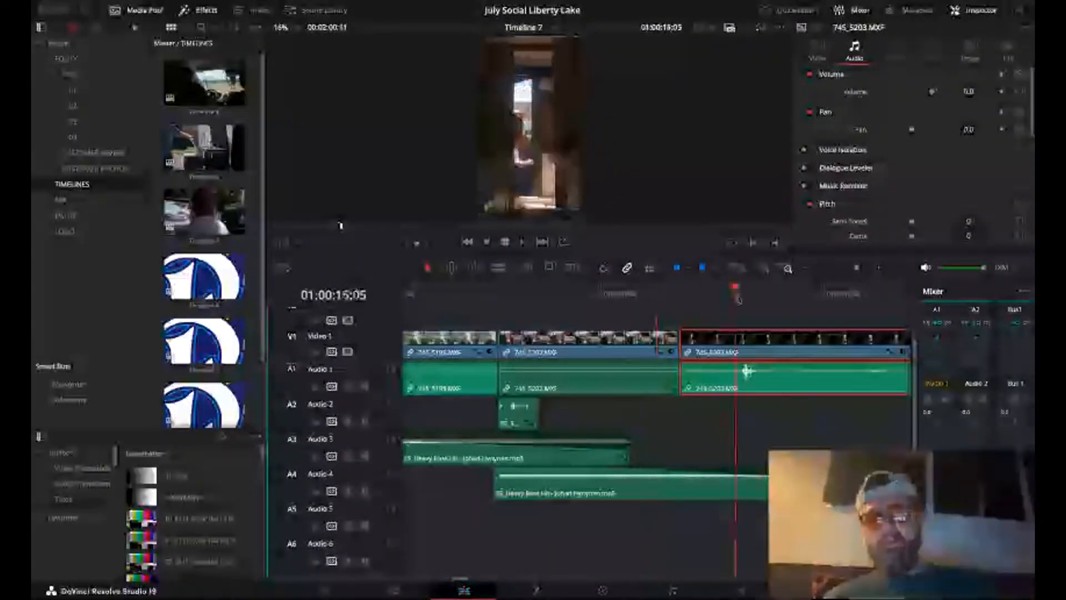
key("space")
left_click(738, 297)
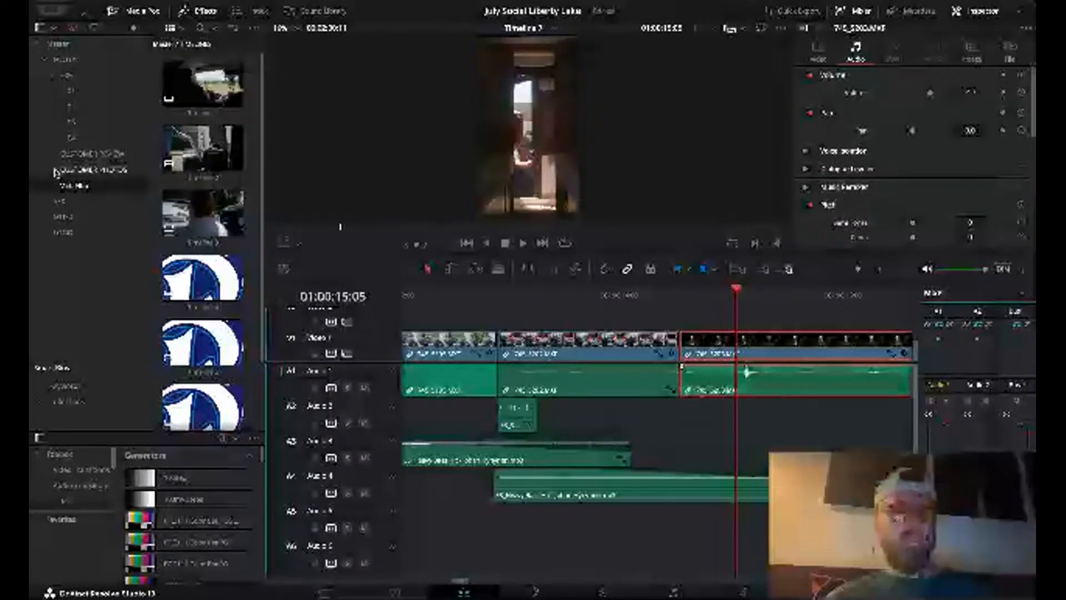
left_click(59, 200)
scroll(192, 263, "down", 3)
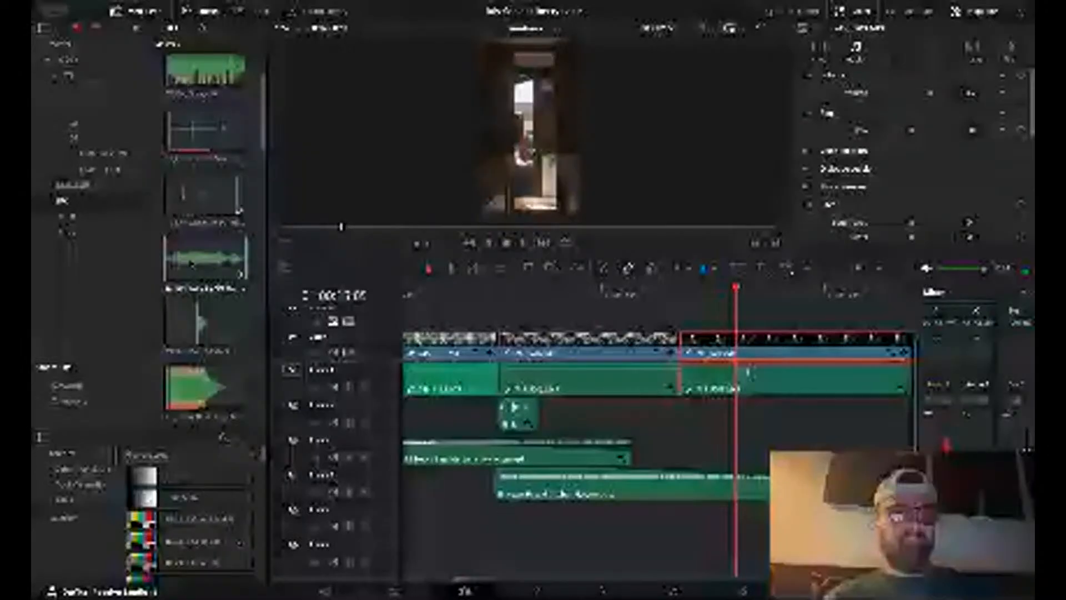
scroll(192, 263, "down", 10)
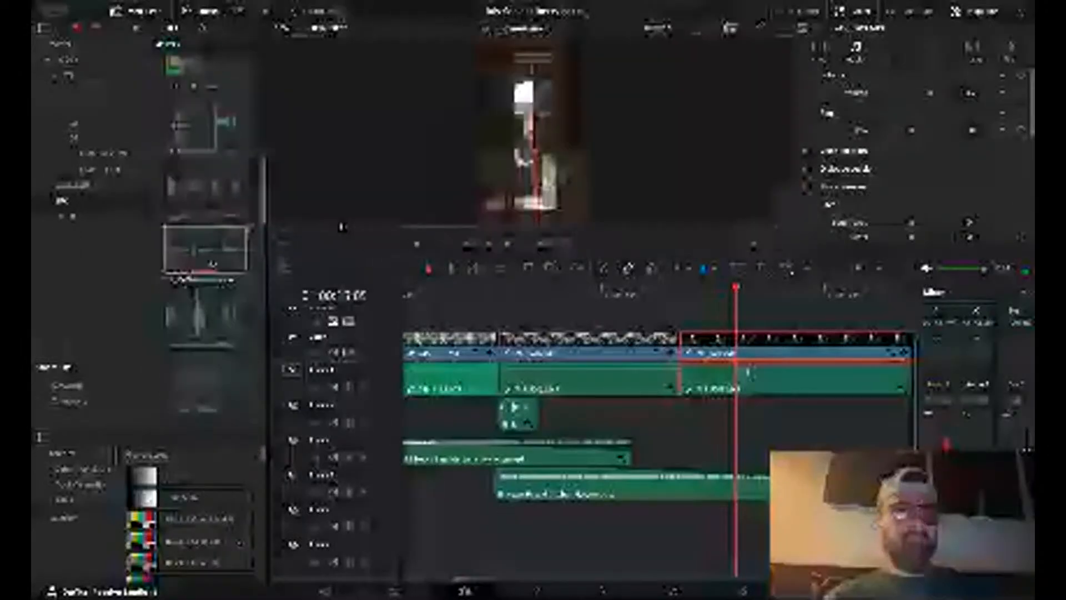
left_click(217, 259)
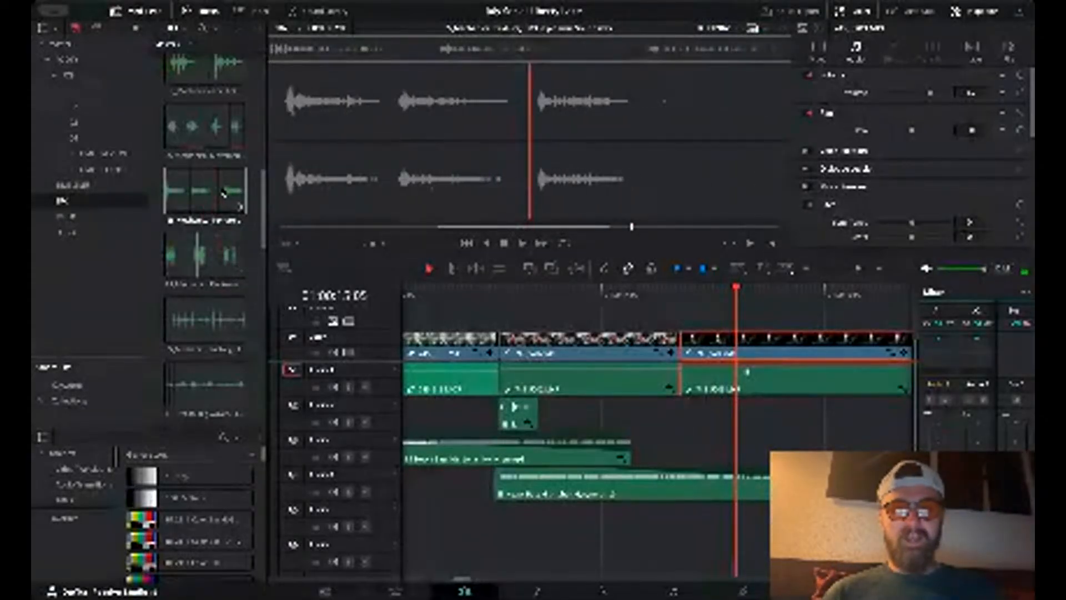
key("space")
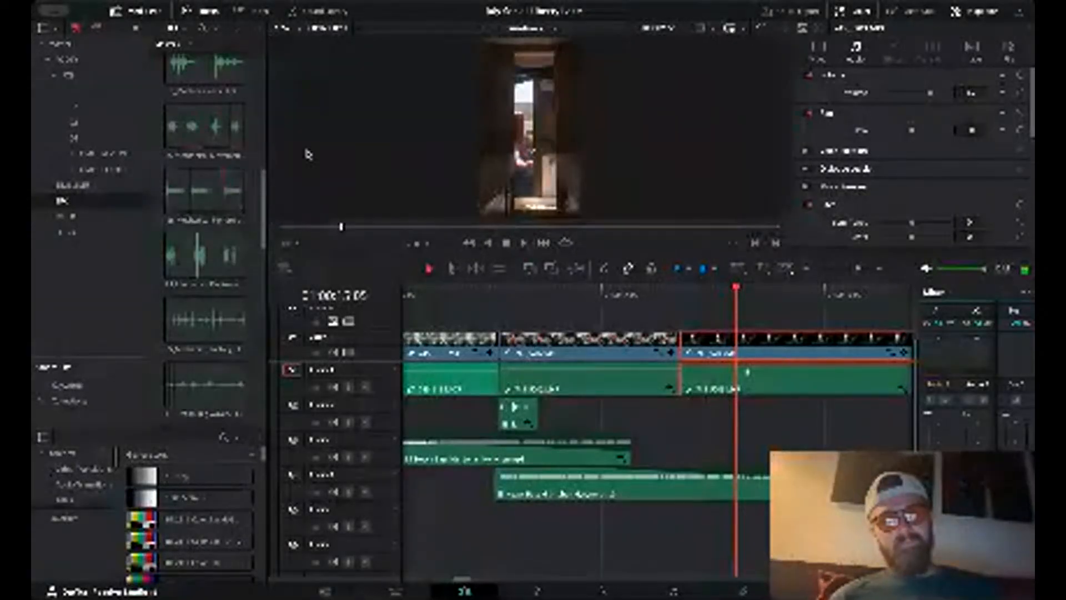
- Place the auditioned sound on Audio 2 and shorten it to run from just before 01:00:15:05 to slightly past the end of 745_5203.MXF
left_click_drag(232, 178, 666, 413)
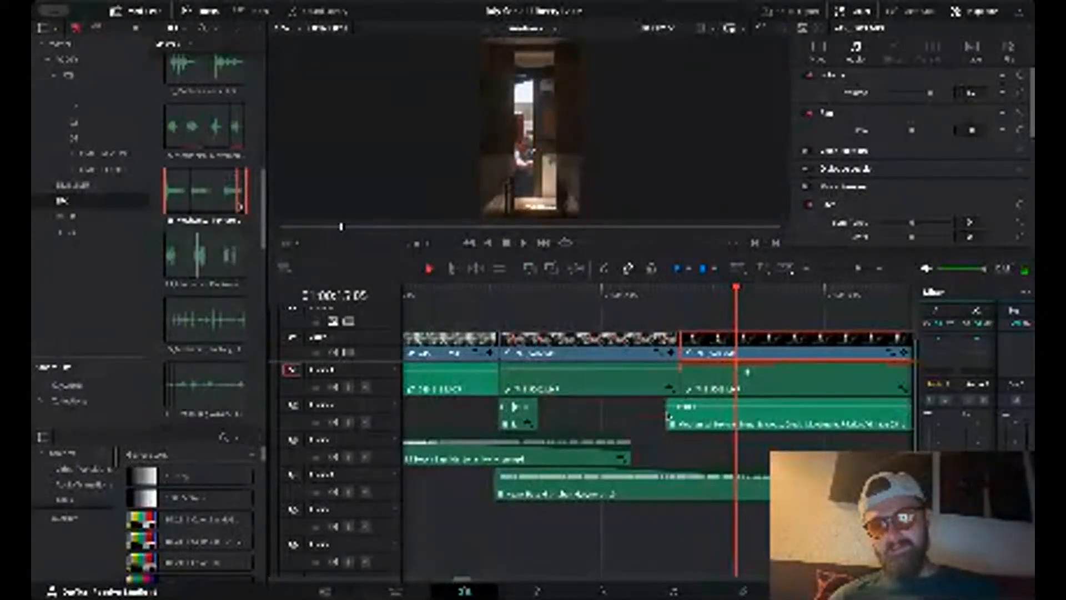
scroll(669, 417, "right", 6)
scroll(670, 412, "left", 1)
scroll(461, 415, "left", 1)
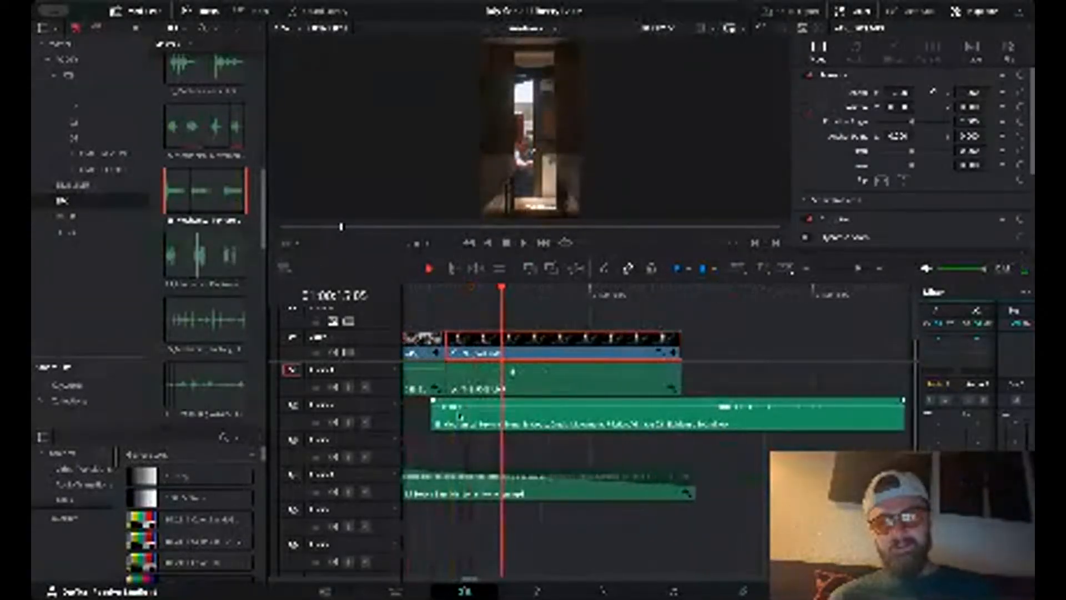
left_click_drag(460, 415, 550, 411)
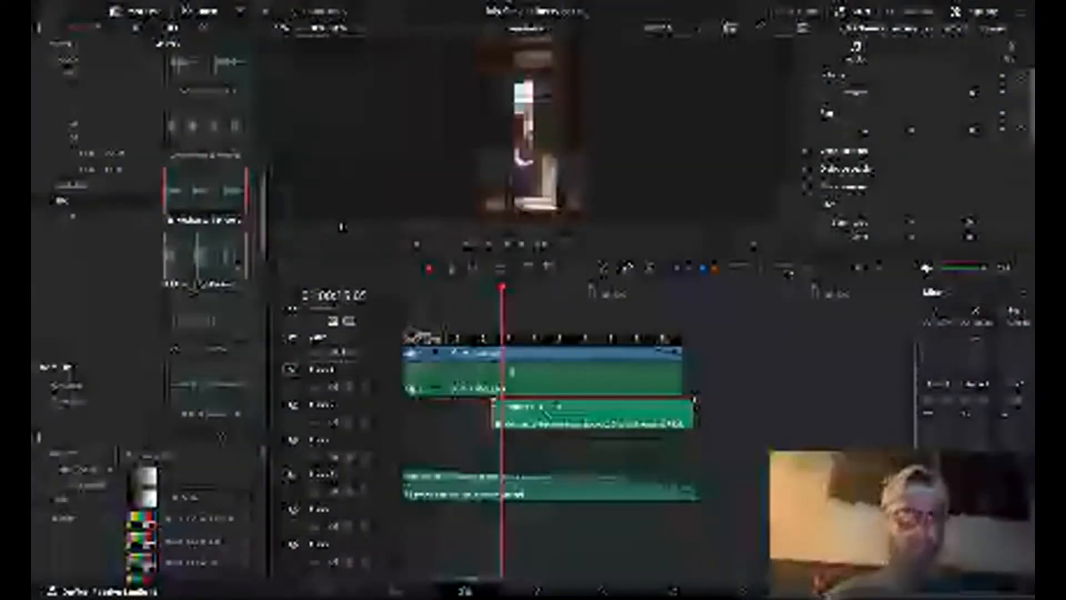
- Browse the SFX bin and audition further sound effects for 745_5203.MXF
scroll(197, 284, "up", 10)
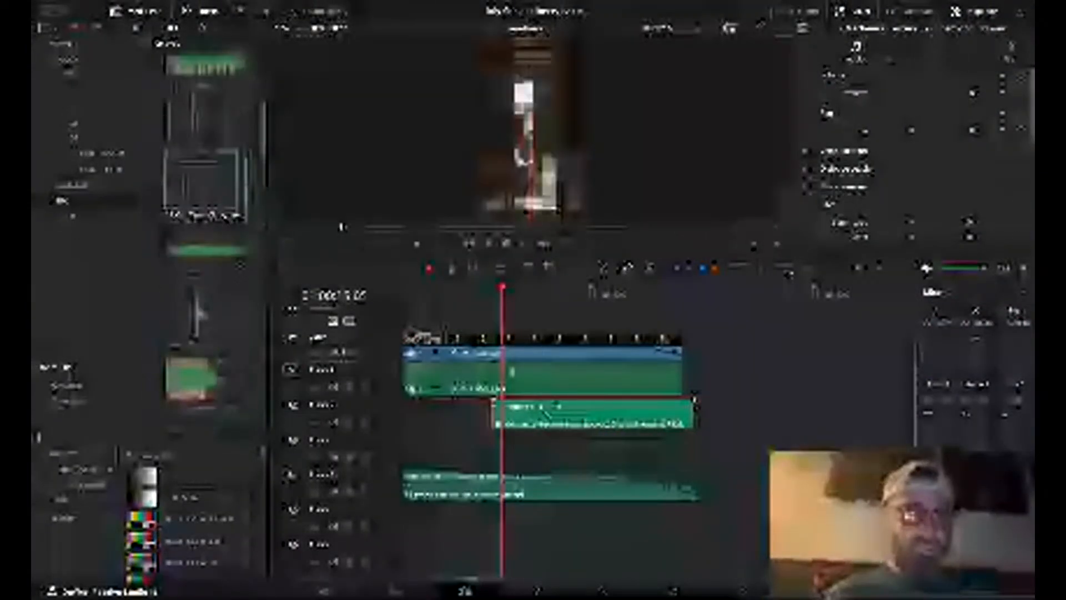
scroll(206, 250, "up", 5)
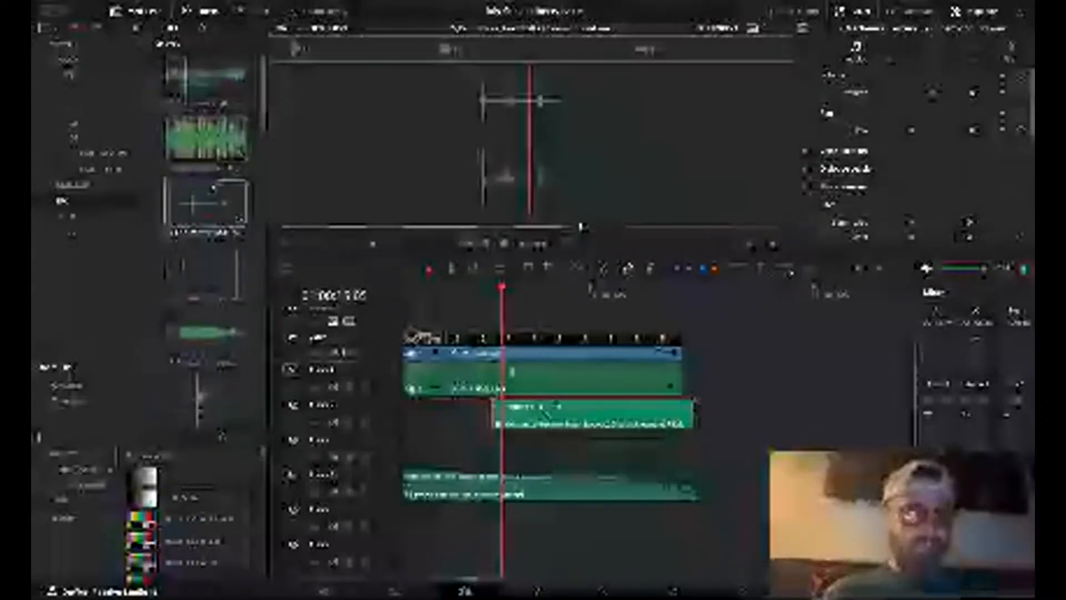
scroll(214, 192, "down", 8)
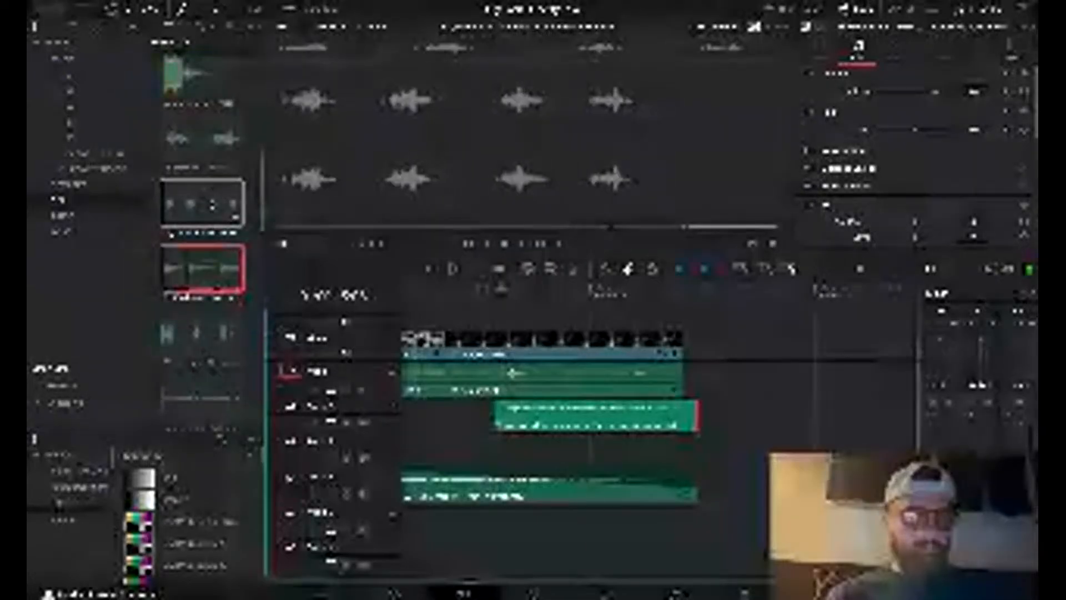
- Find a Steam Machine sound effect in the SFX bin and place it on Audio 3 at 01:00:15:05
scroll(203, 250, "down", 5)
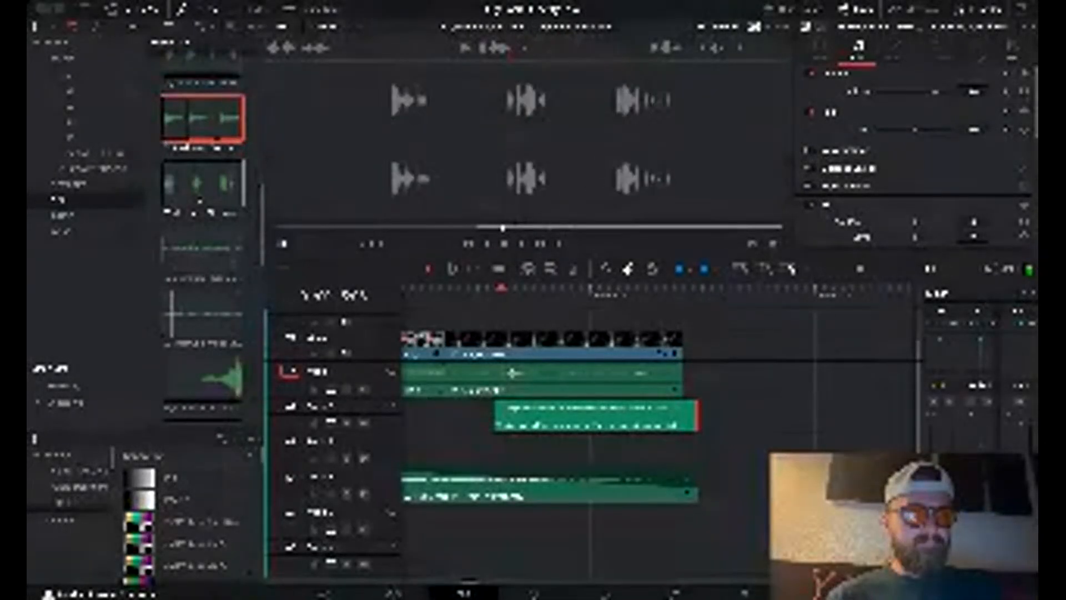
scroll(201, 197, "down", 15)
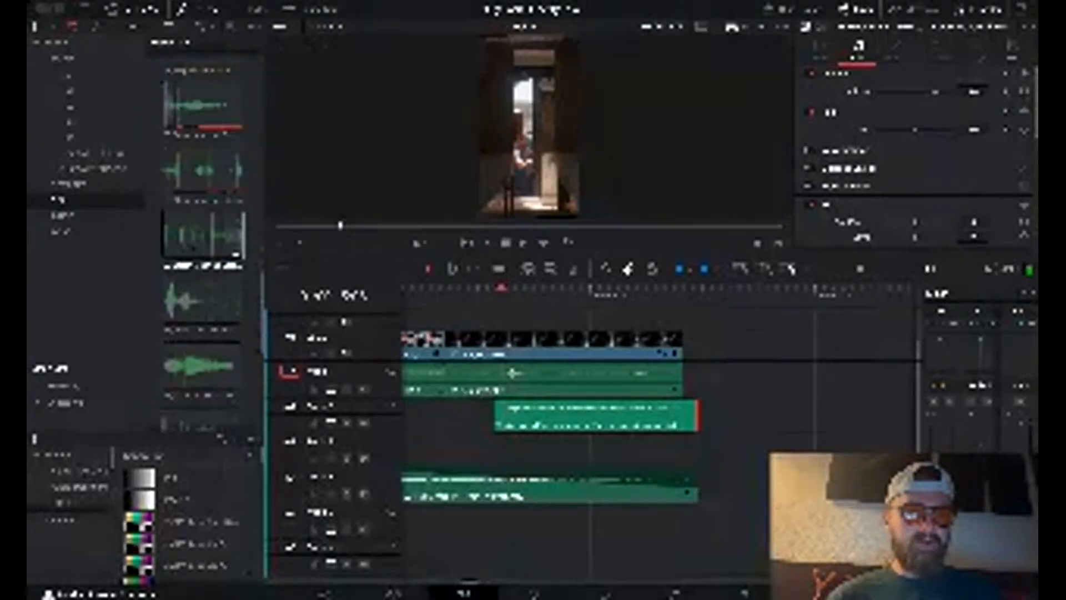
scroll(201, 239, "up", 3)
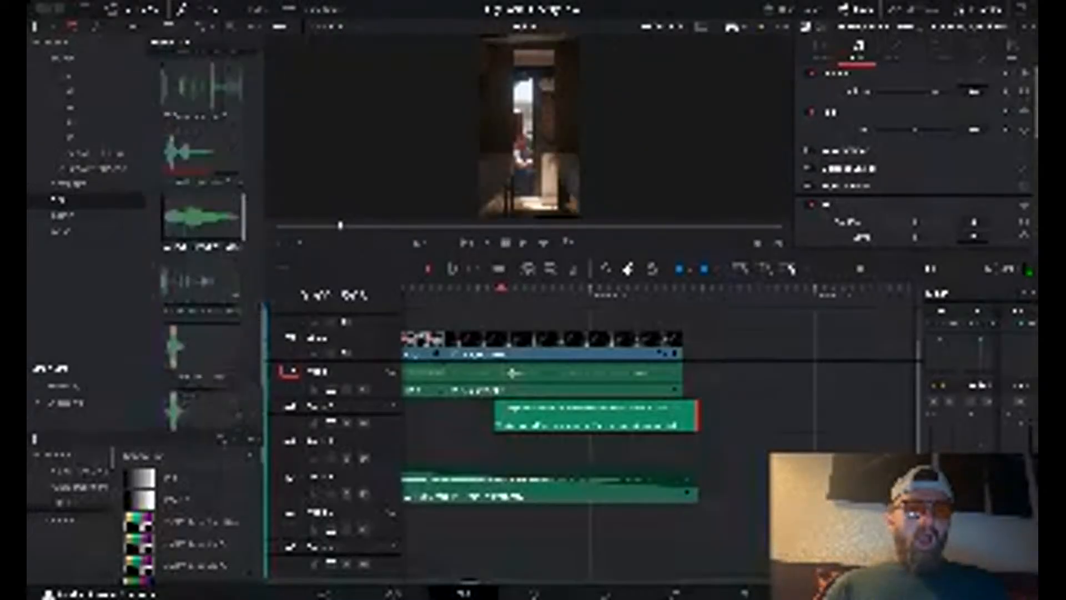
scroll(226, 232, "up", 6)
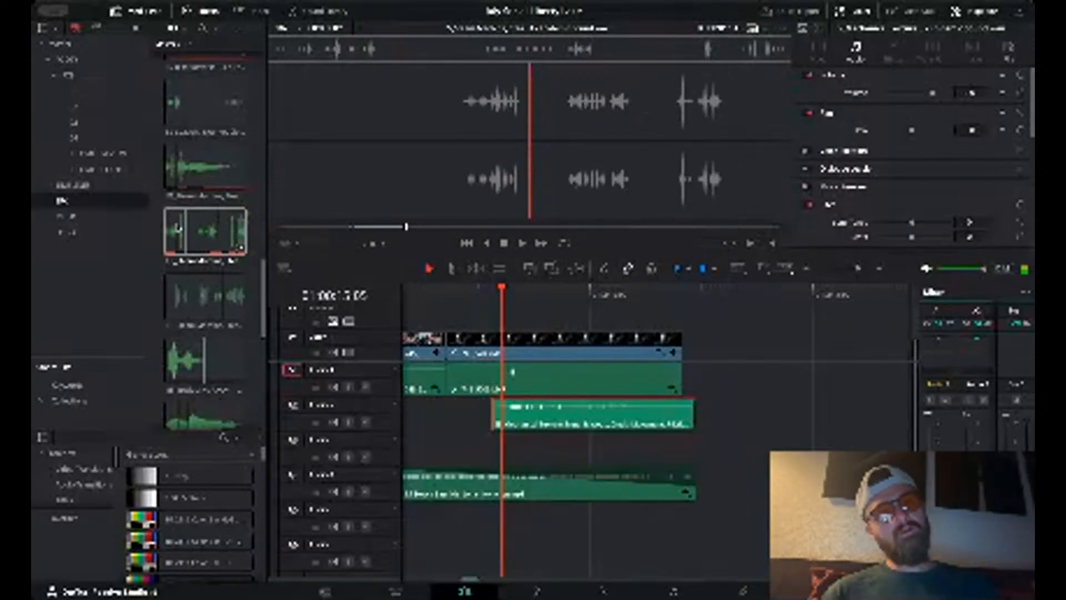
left_click_drag(177, 229, 508, 446)
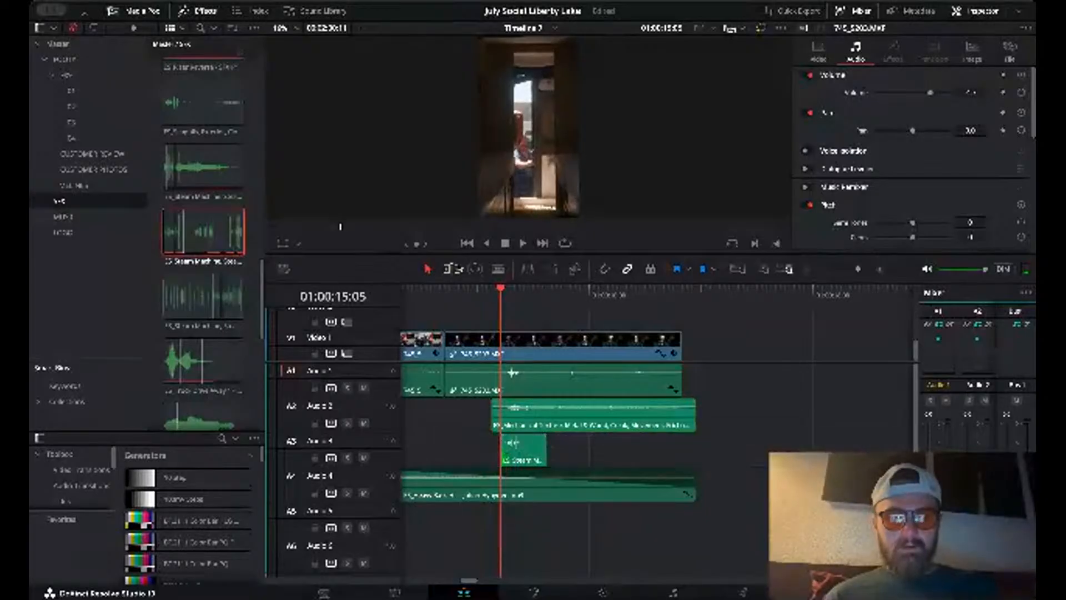
- Play back the 745_5203.MXF shot to check the added steam sound
left_click(442, 289)
key("space")
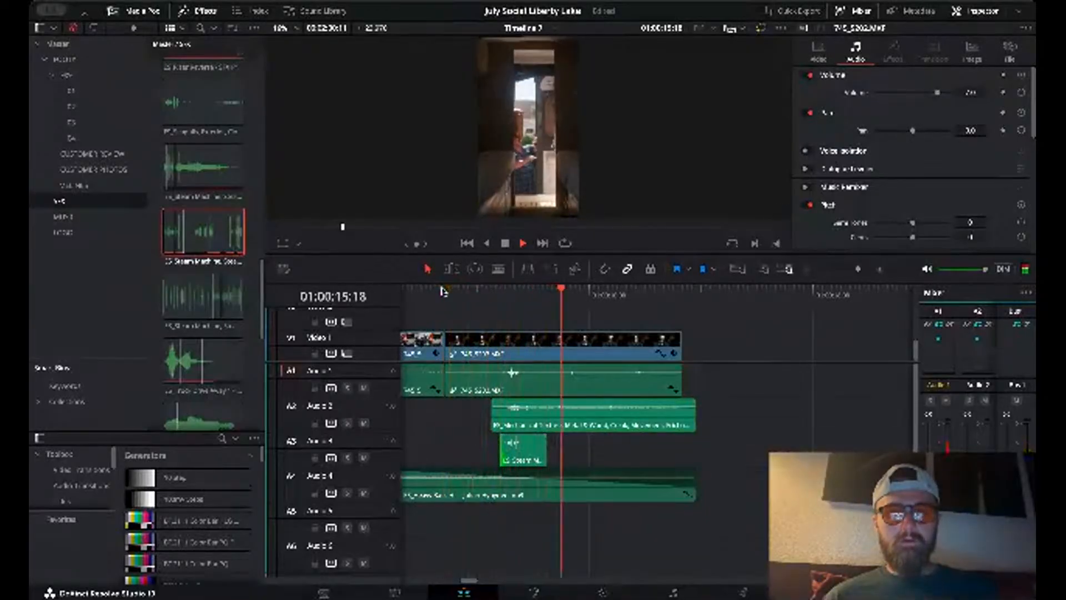
left_click(442, 290)
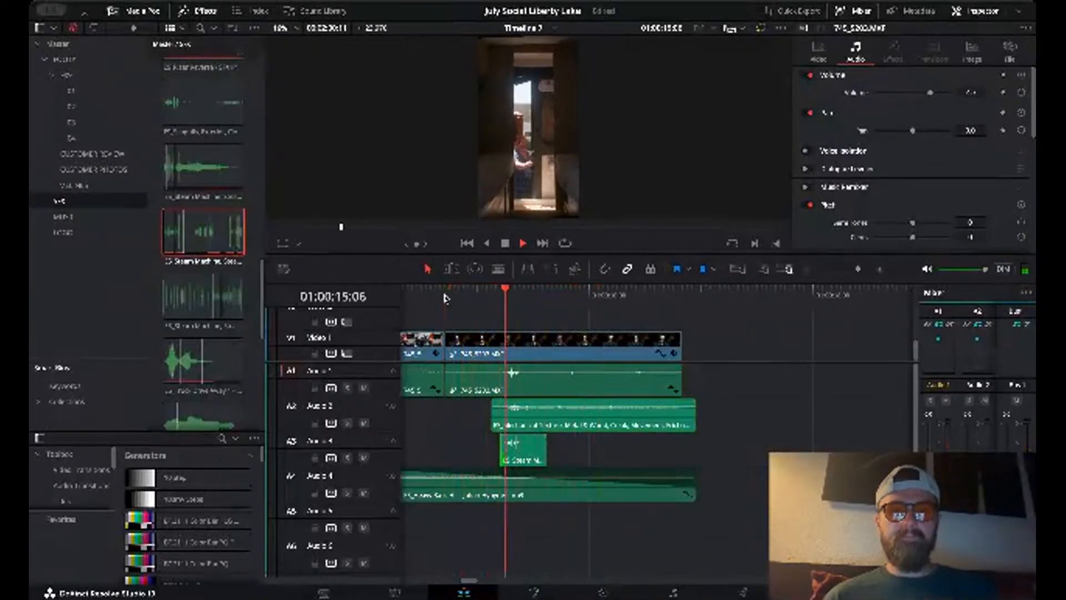
key("space")
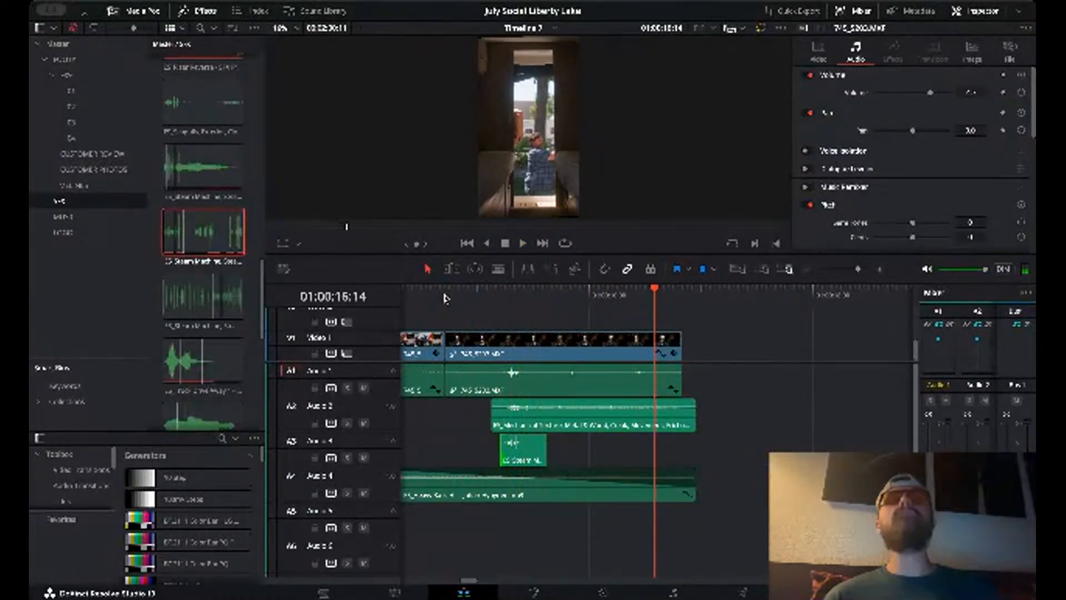
- Trim the end of clip 745_5203.MXF and its linked audio to 01:00:16:17
left_click(444, 298)
key("space")
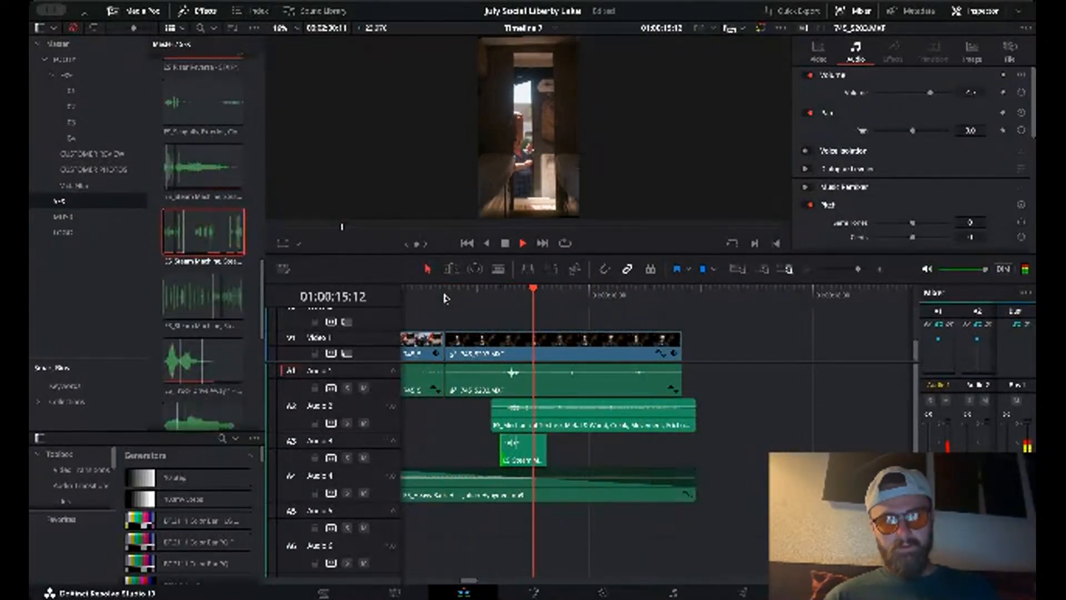
key("space")
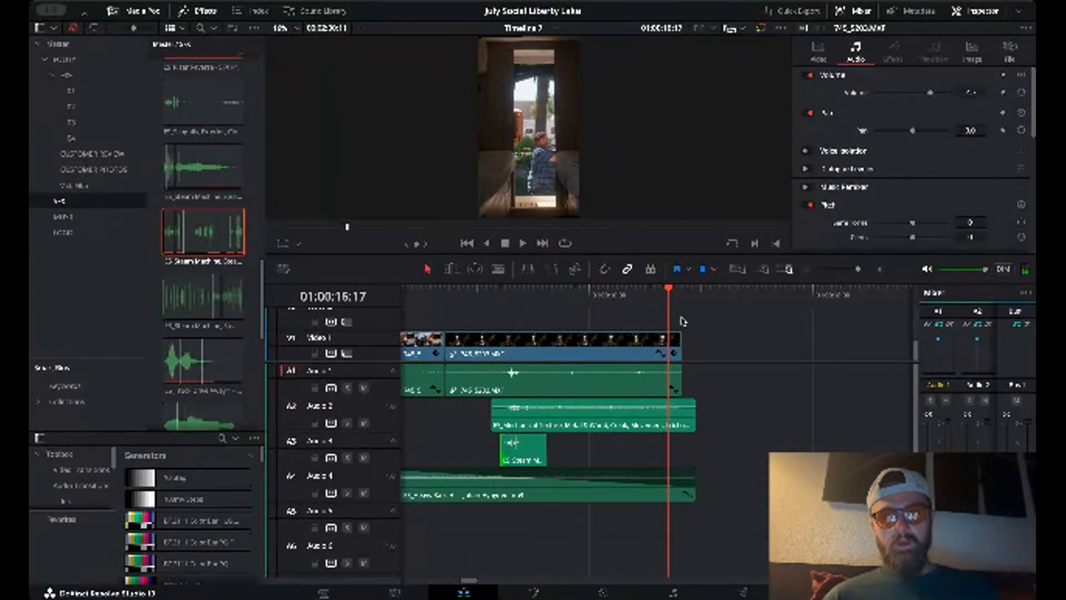
left_click_drag(681, 348, 668, 341)
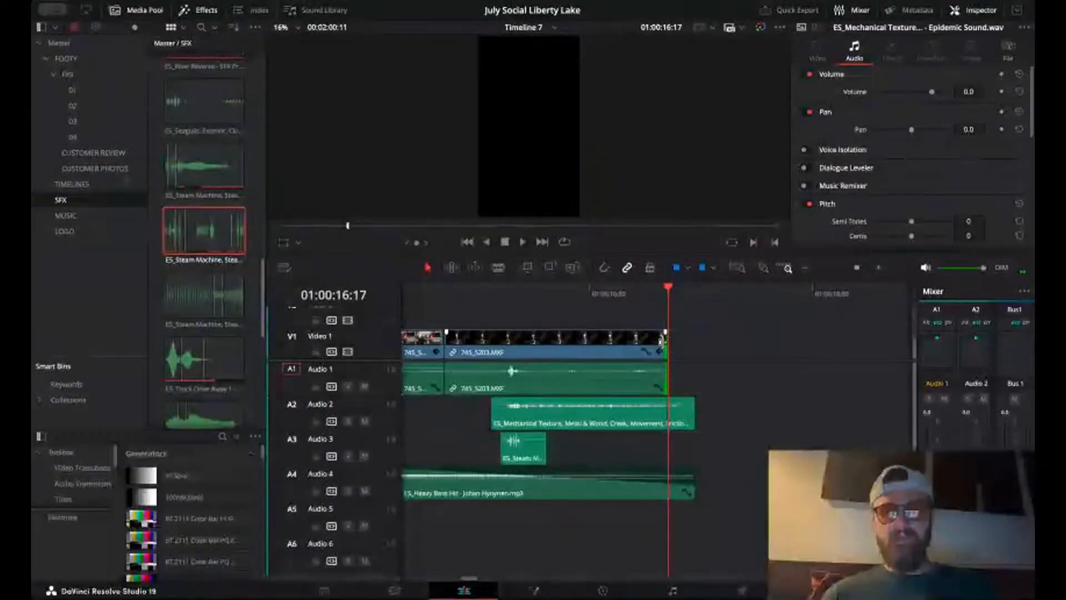
- Examine the remaining clips further along the timeline to choose the shot that follows 745_5203.MXF
left_click(805, 268)
left_click(805, 268)
left_click(805, 268)
scroll(740, 366, "right", 5)
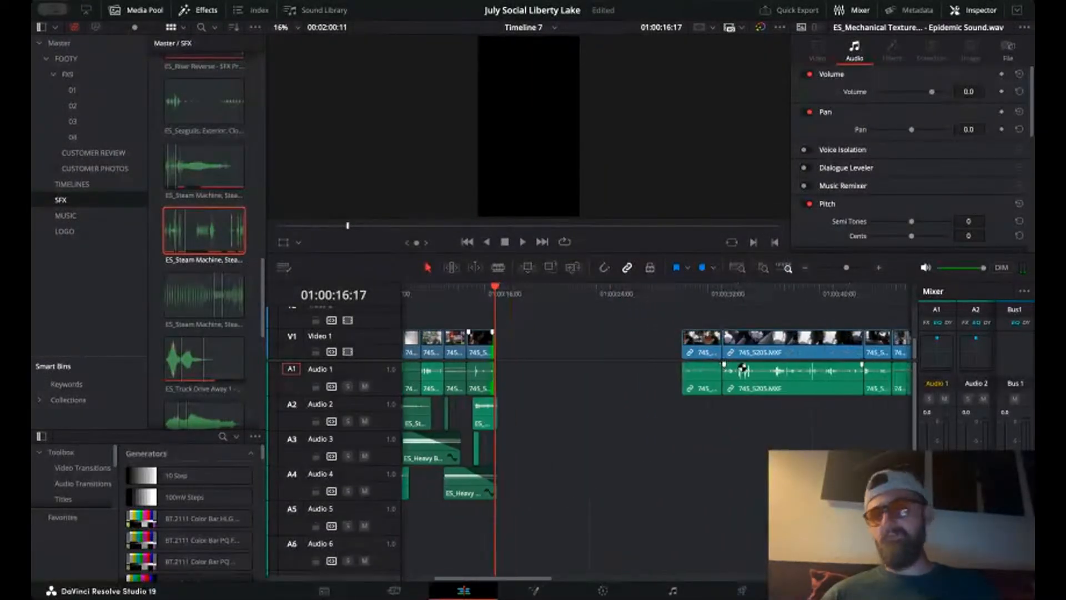
left_click(693, 296)
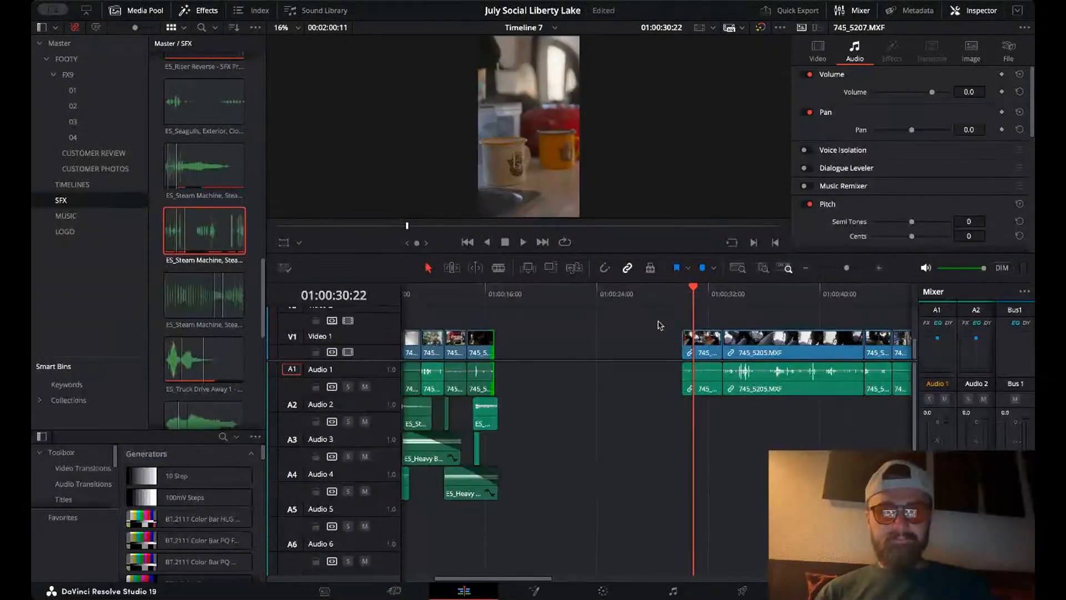
scroll(655, 319, "right", 2)
left_click_drag(639, 293, 758, 293)
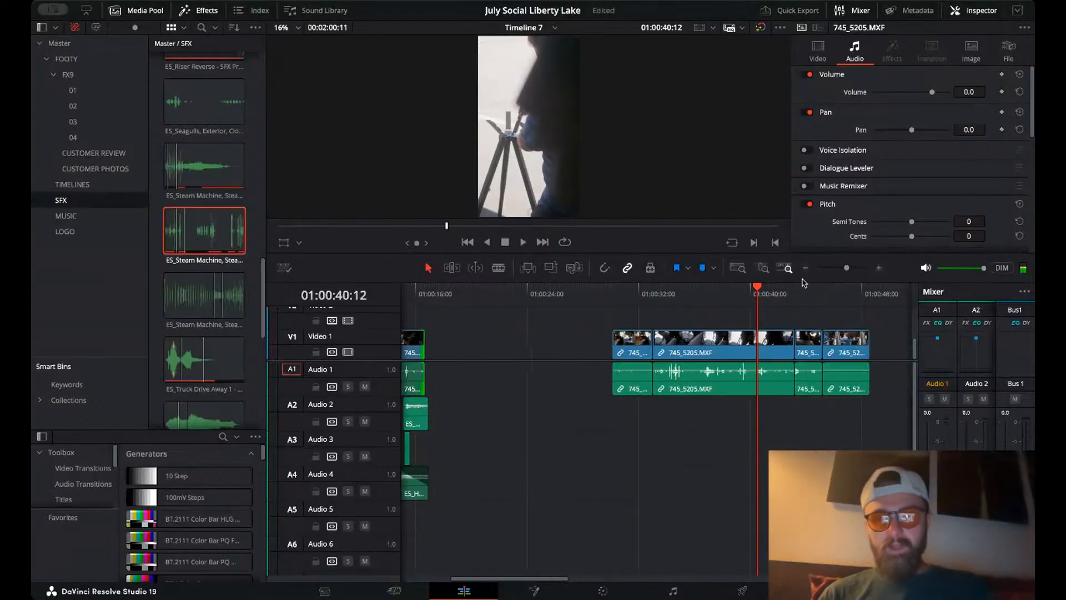
left_click(807, 269)
left_click_drag(680, 292, 672, 294)
scroll(673, 295, "right", 2)
left_click(552, 300)
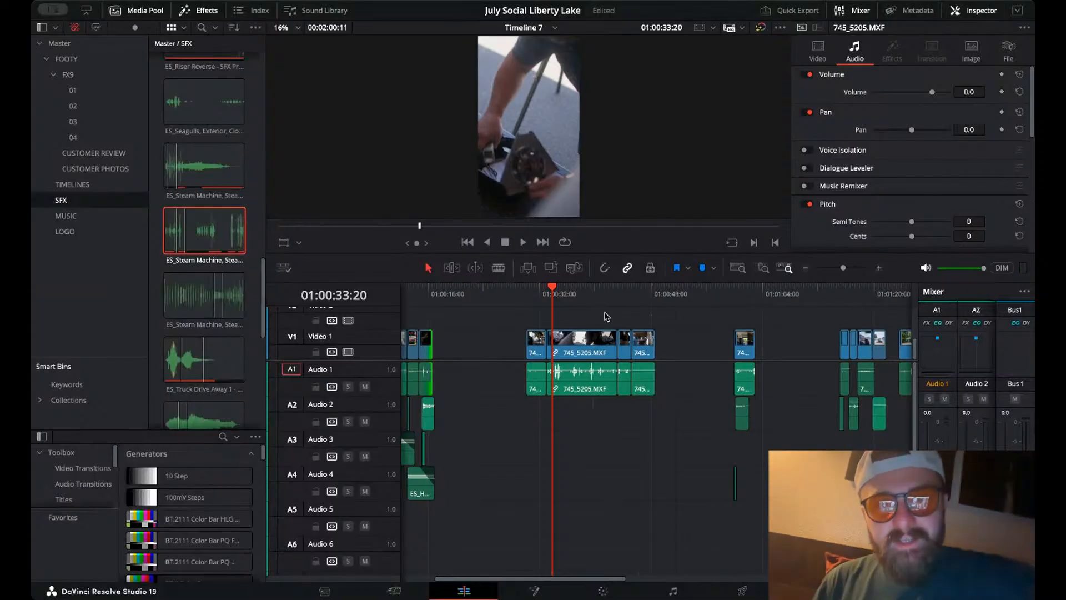
left_click(626, 295)
left_click(639, 297)
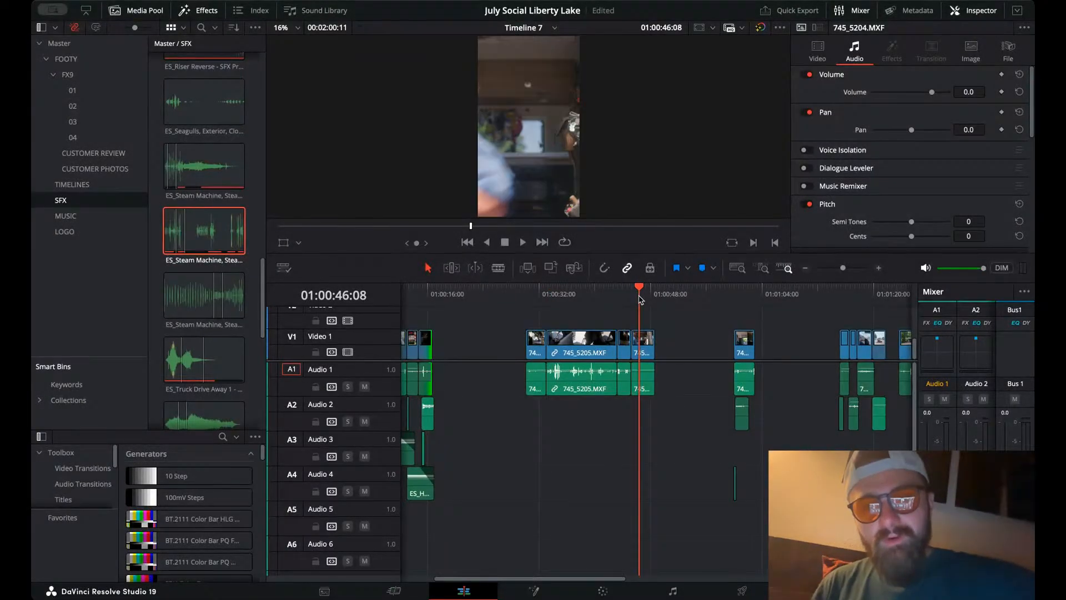
left_click(747, 300)
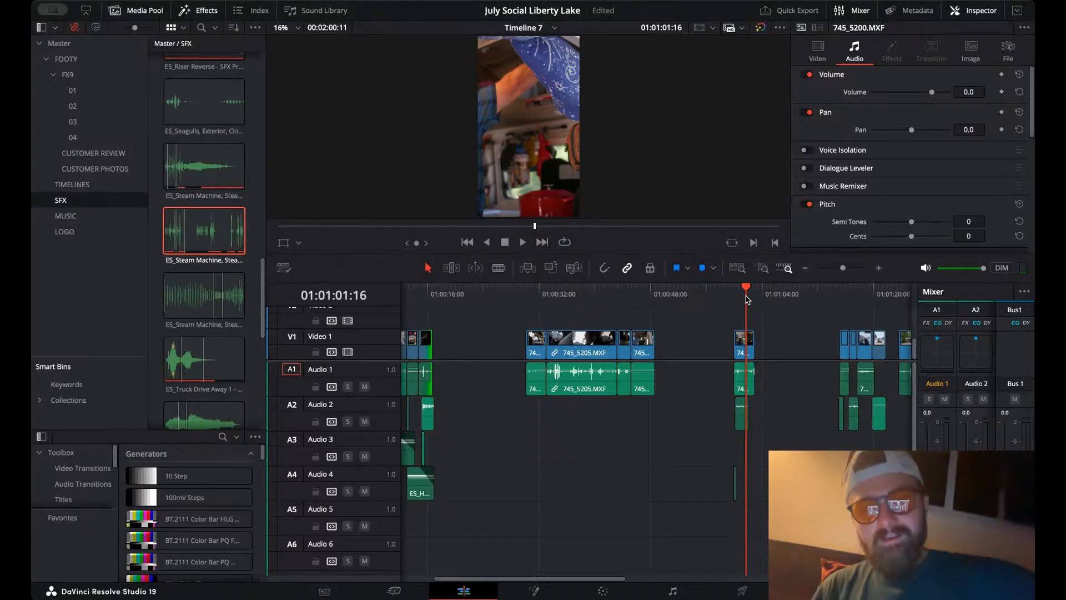
scroll(748, 300, "right", 5)
left_click_drag(725, 296, 722, 299)
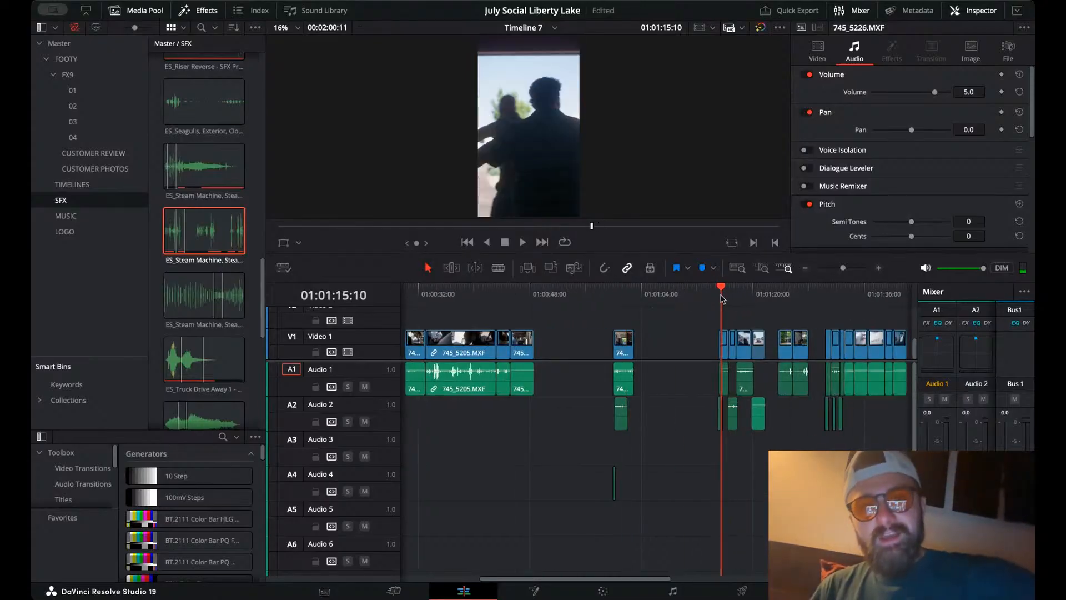
- Move clip 745_5200.MXF together with its sound effects to shortly after the 745_5203.MXF shot
left_click_drag(657, 317, 603, 477)
scroll(625, 392, "left", 4)
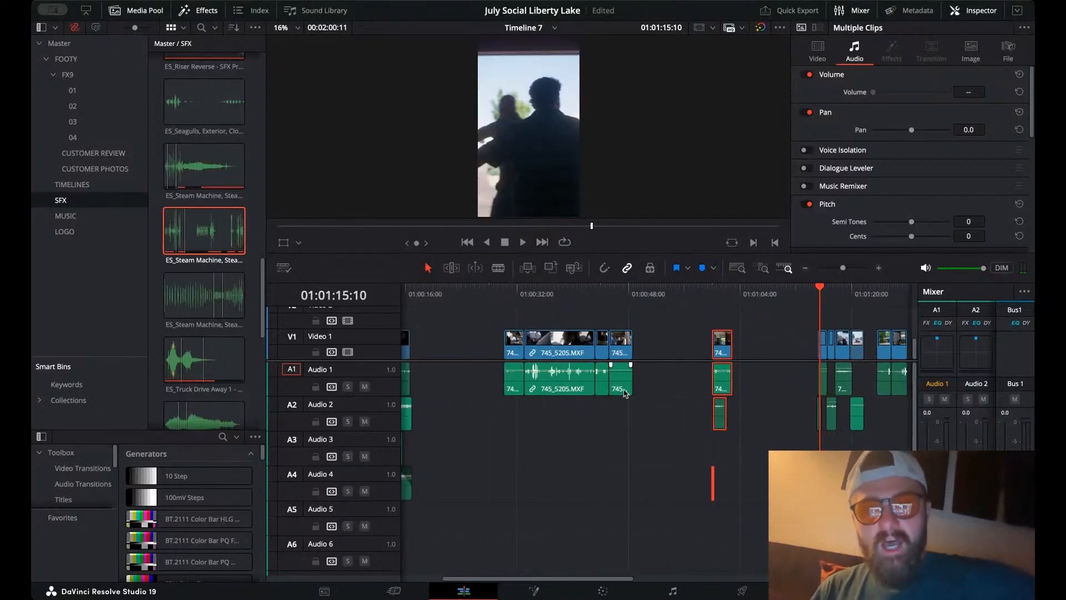
left_click_drag(721, 340, 430, 339)
scroll(431, 344, "left", 5)
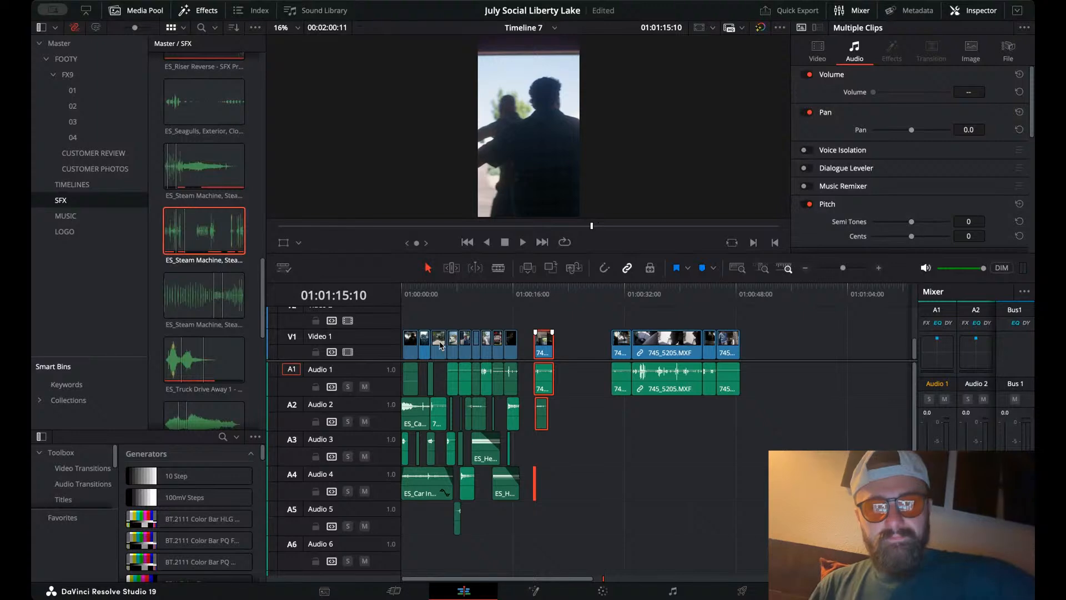
- Move the short steam sound of 745_5200.MXF up to Audio 3 and shift the clip group to the end of the Heavy Bass Hit
left_click(512, 299)
left_click(879, 268)
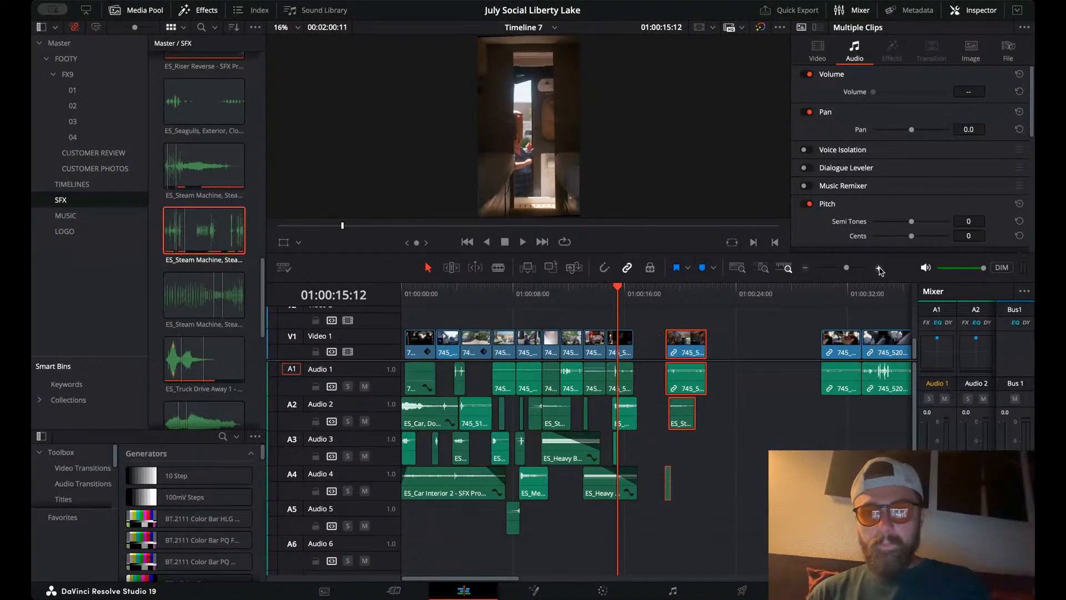
left_click(879, 267)
scroll(769, 360, "right", 5)
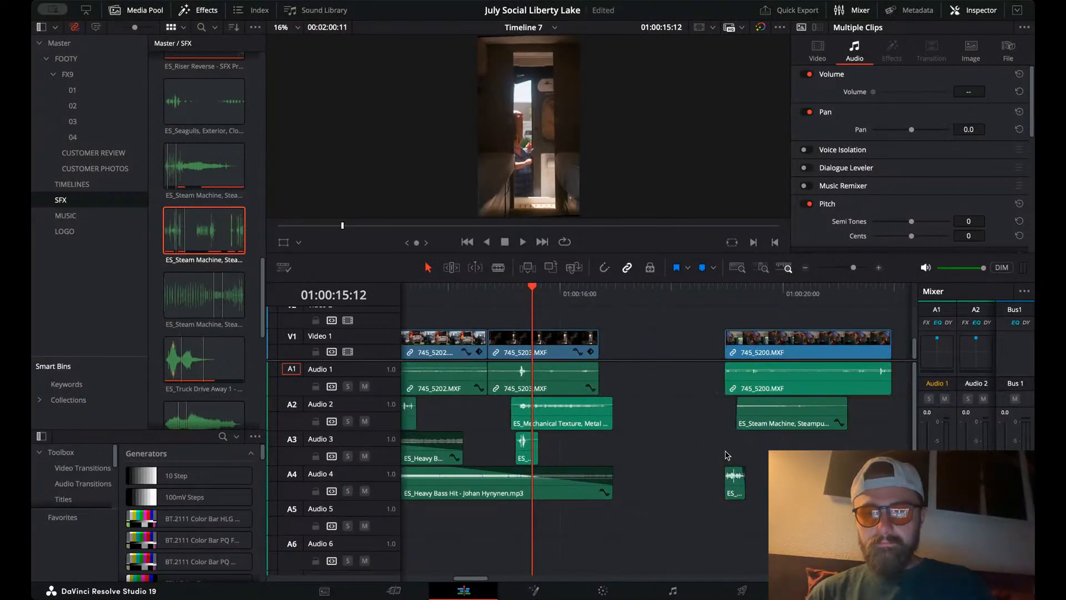
left_click(734, 487)
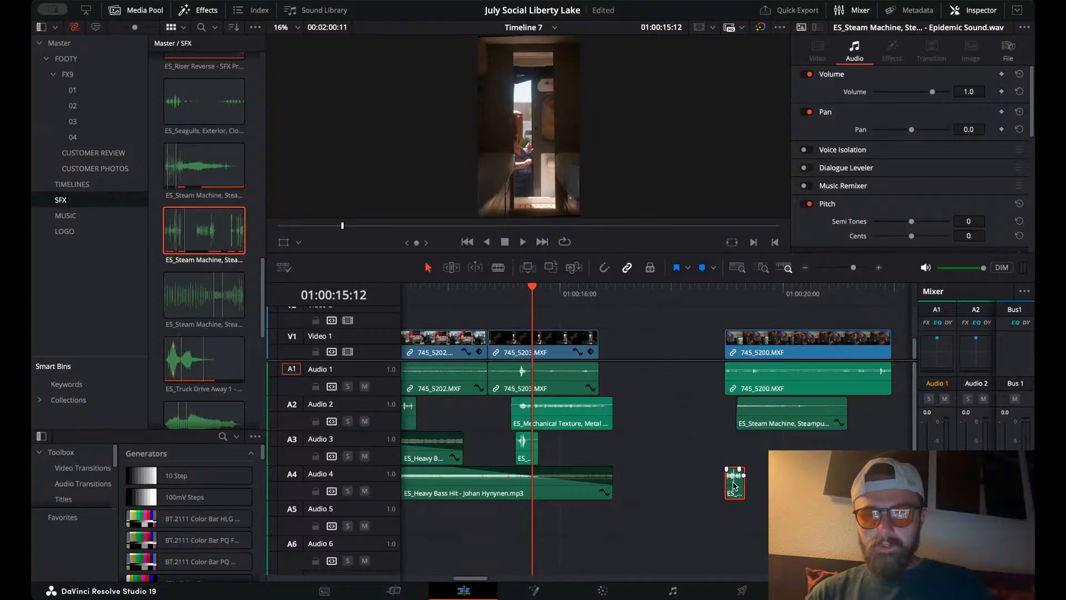
left_click_drag(734, 487, 650, 342)
- Shorten and fade out the Mechanical Texture sound, and move the 745_5200.MXF group 6 frames earlier to close the gap
left_click_drag(607, 422, 534, 399)
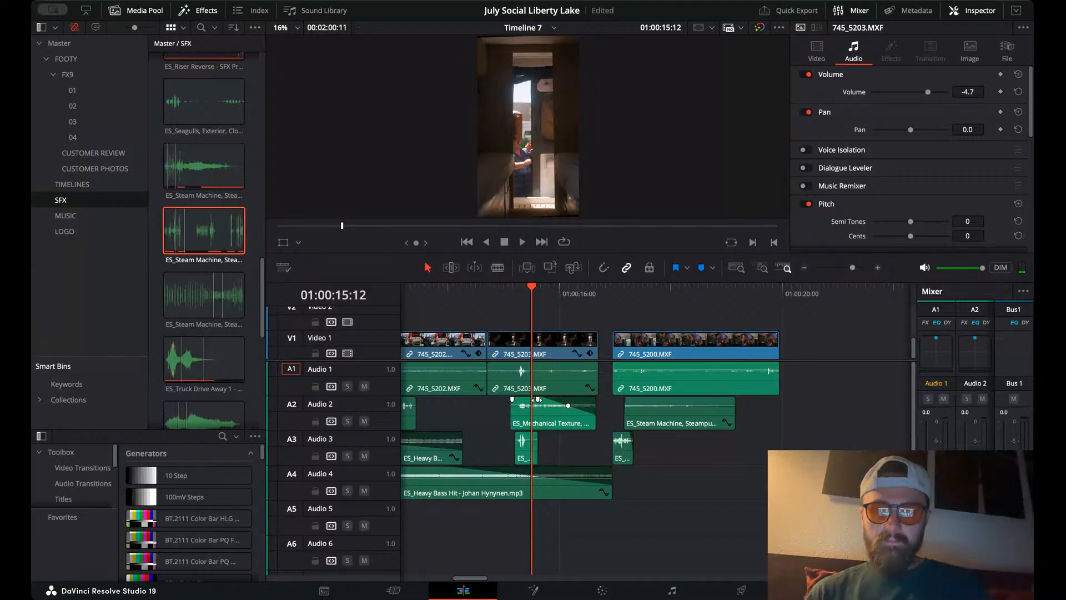
left_click_drag(642, 320, 626, 463)
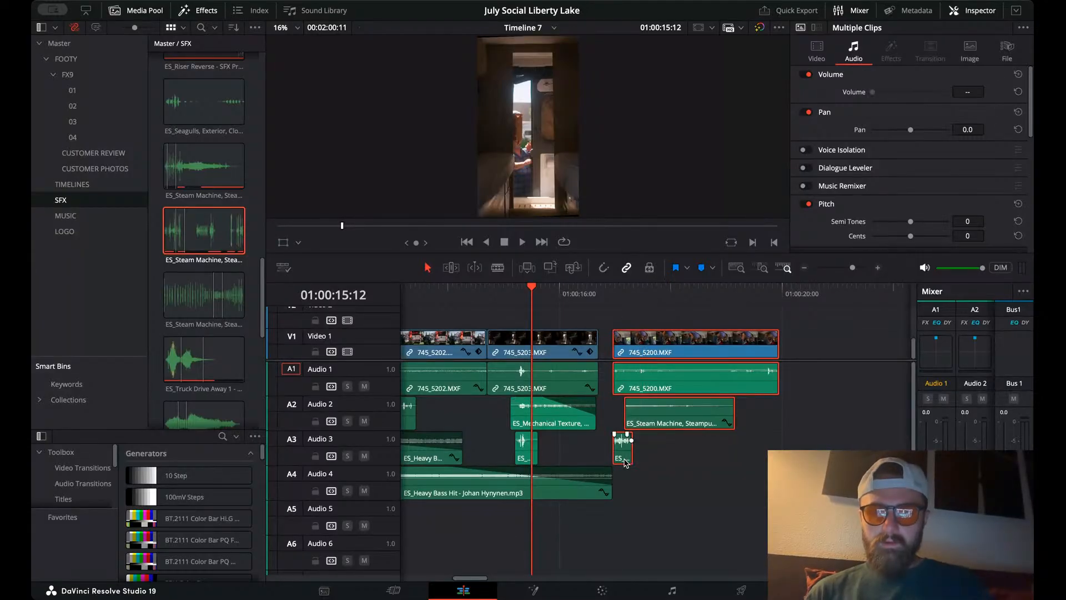
left_click_drag(640, 345, 626, 345)
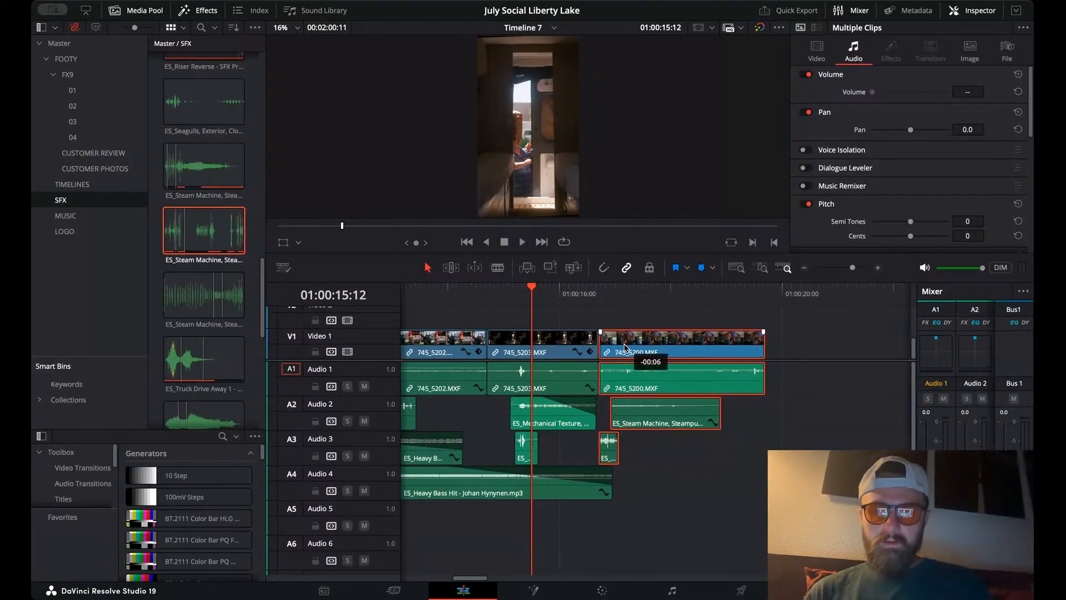
- Play back the cut from 745_5203.MXF to 745_5200.MXF
left_click(587, 293)
key("space")
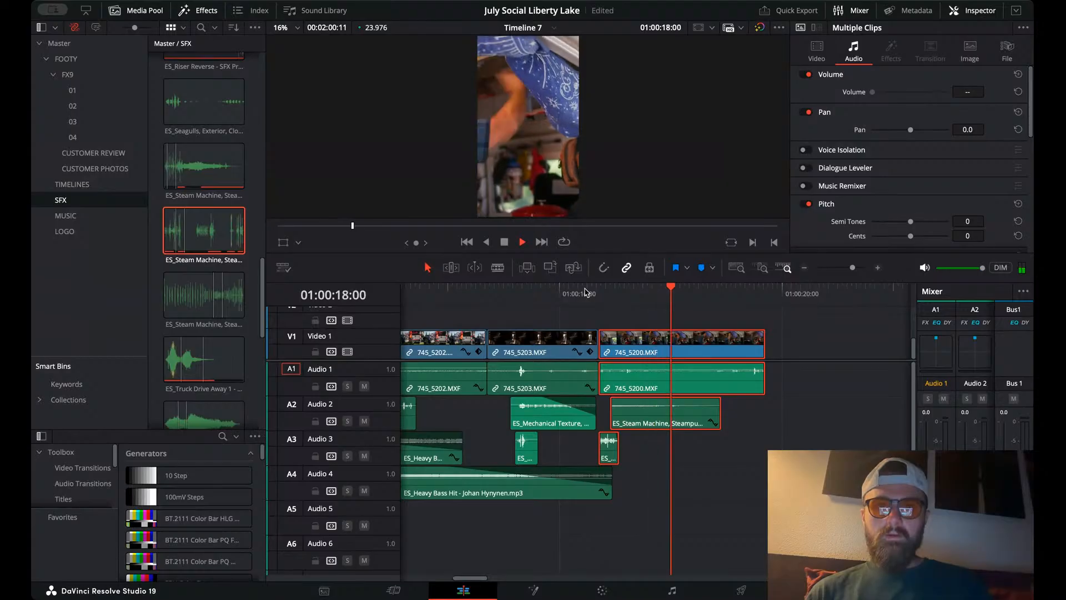
key("space")
- Set Position X of 745_5200.MXF to 31 and add Zoom and Position keyframes at its first frame, 01:00:16:17
left_click(626, 291)
key("Left")
key("Left")
key("Left")
key("Left")
key("Left")
key("Left")
key("Left")
key("Left")
key("Left")
key("Left")
key("Left")
key("Left")
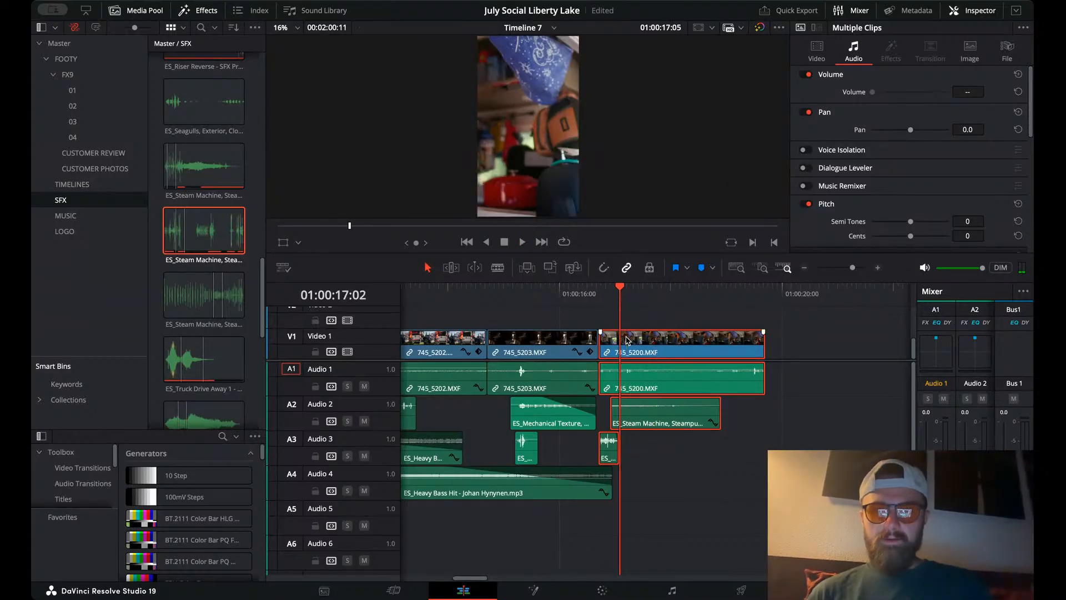
left_click(633, 341)
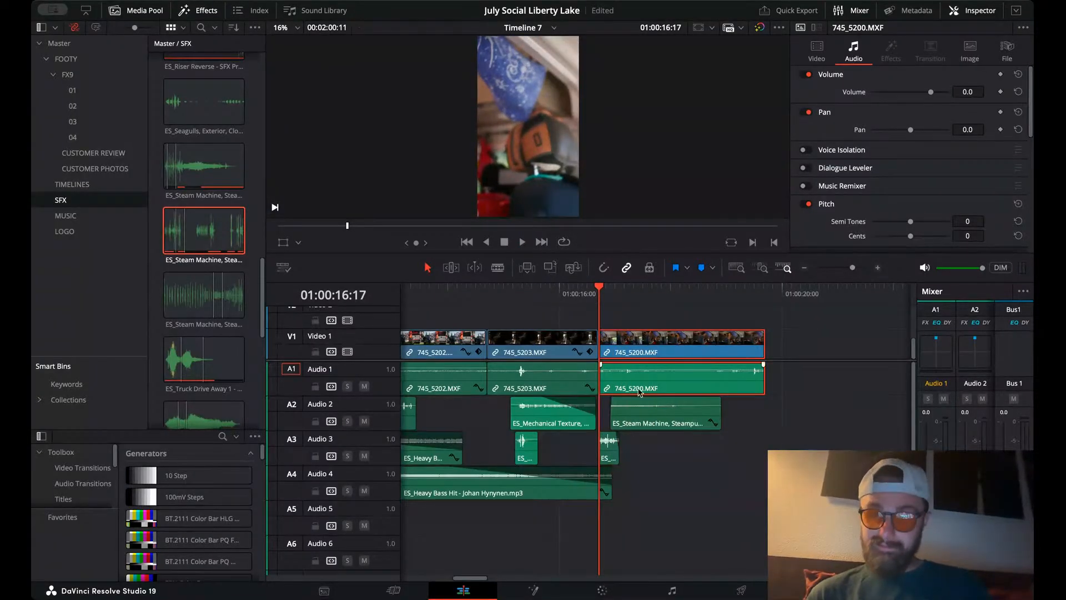
left_click_drag(634, 407, 635, 409)
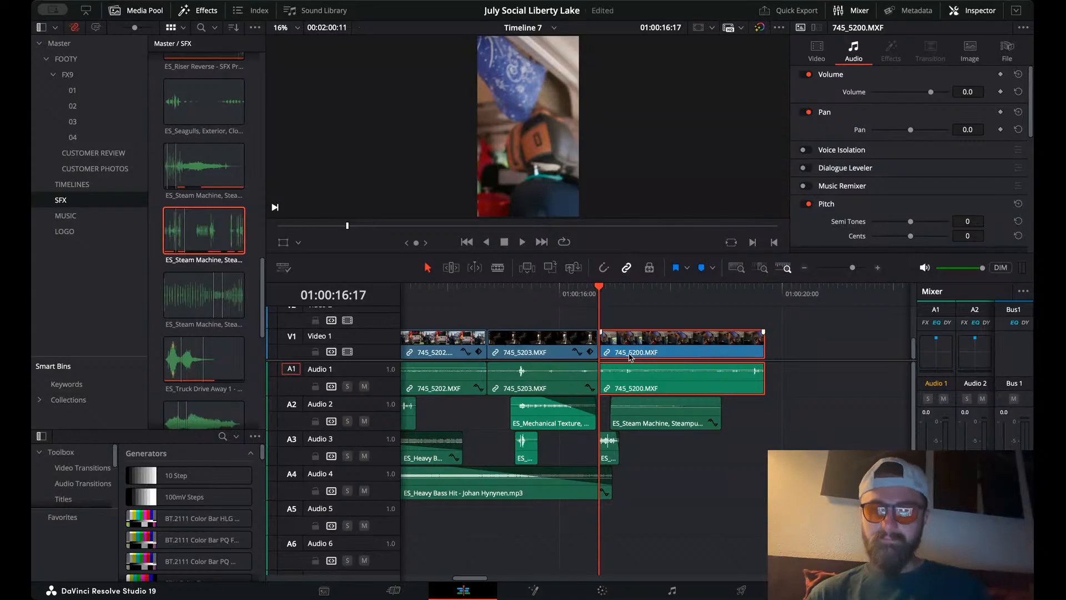
left_click(817, 51)
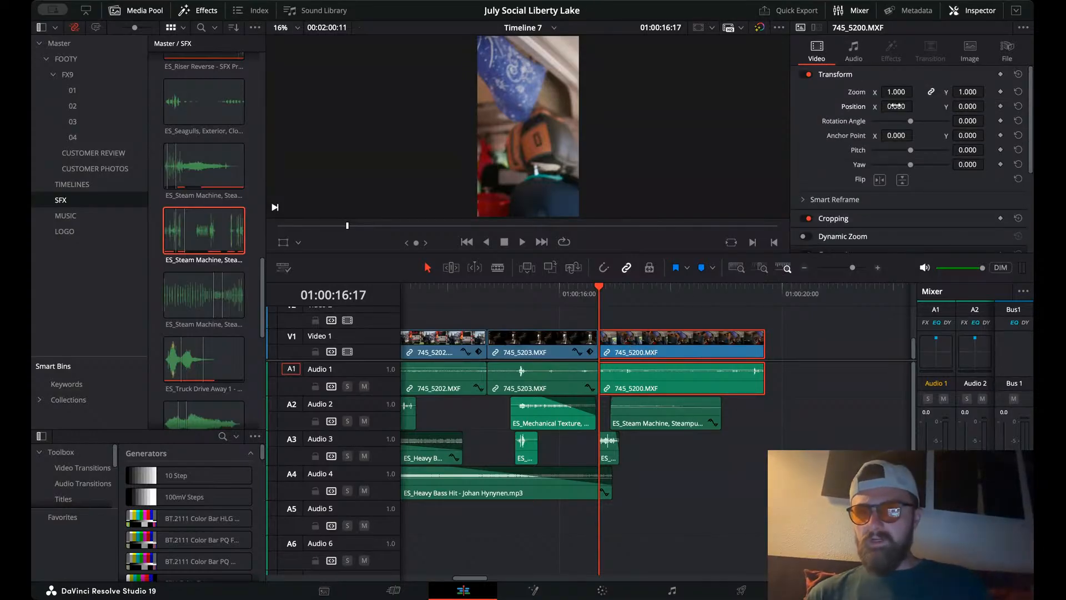
left_click_drag(917, 105, 903, 105)
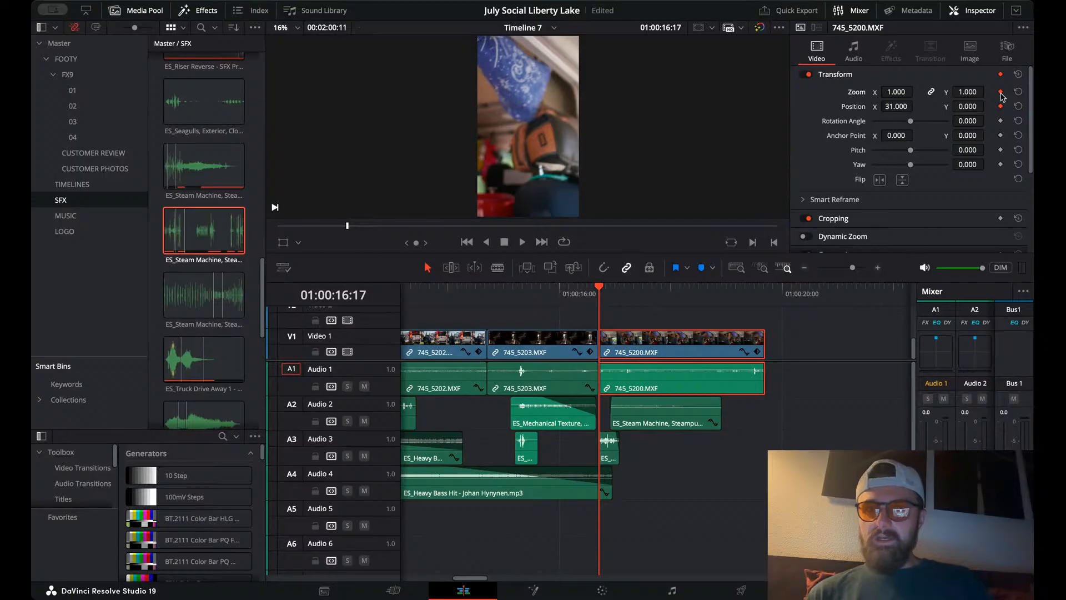
- Set a Position X keyframe of 260 at the last frame of 745_5200.MXF, 01:00:19:16
left_click(597, 287)
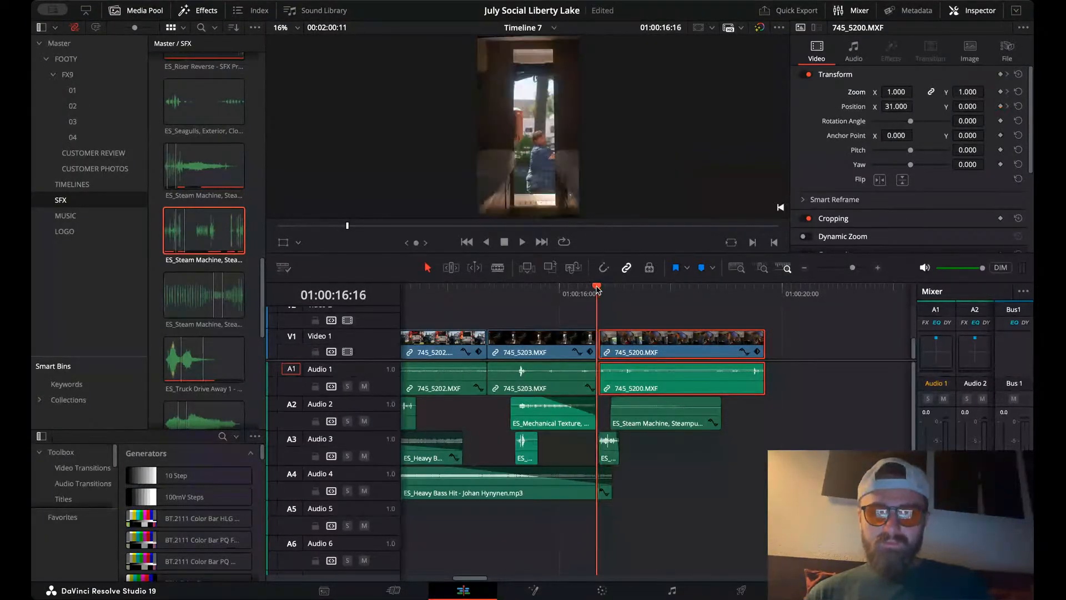
left_click_drag(597, 287, 619, 296)
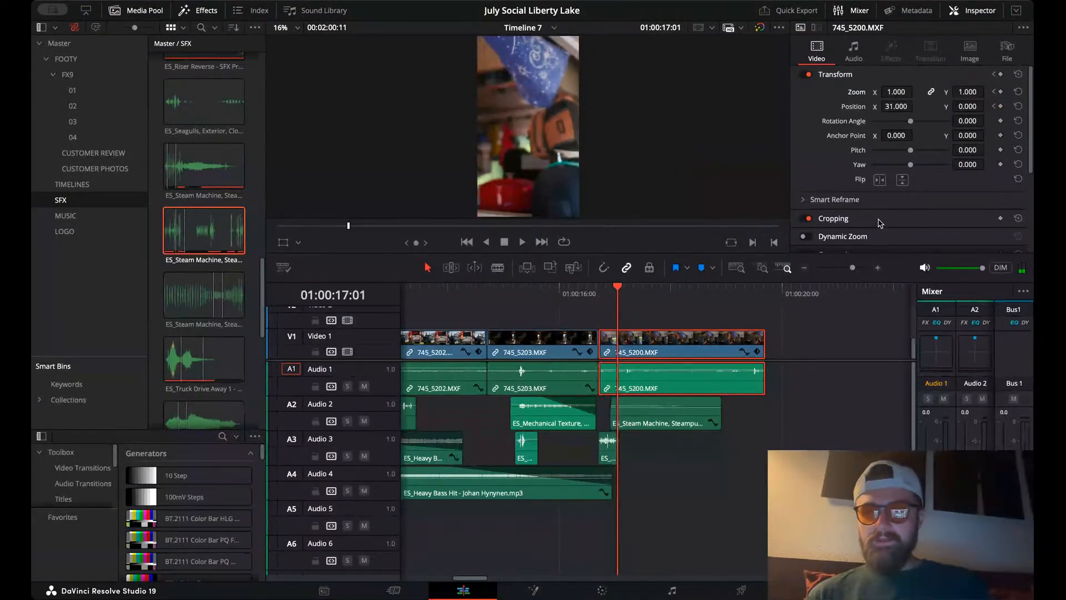
key("Down")
key("Down")
key("Down")
key("o")
key("Left")
key("o")
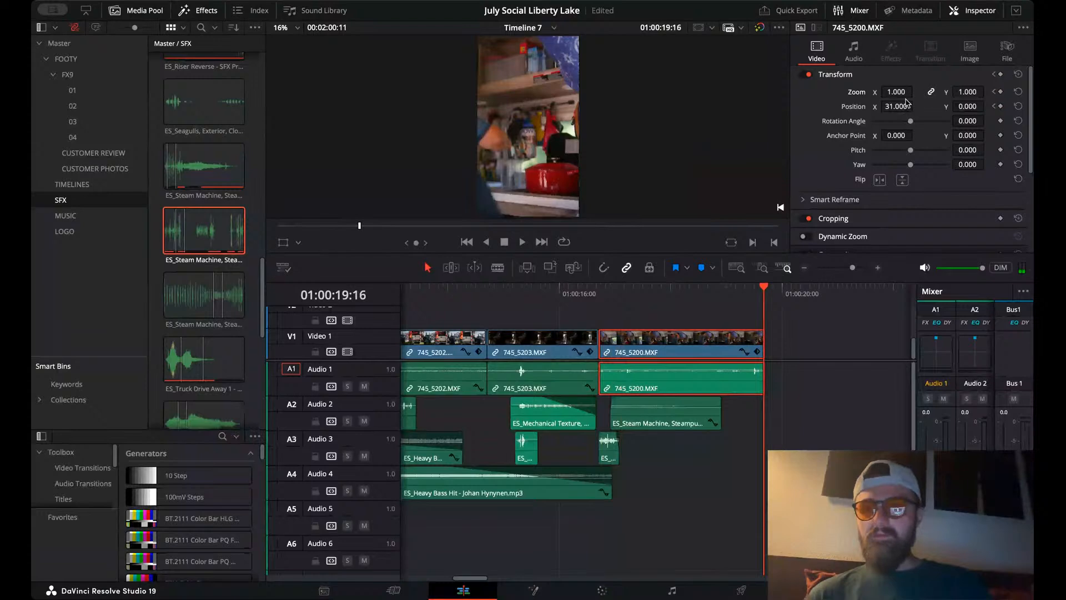
left_click_drag(917, 105, 906, 105)
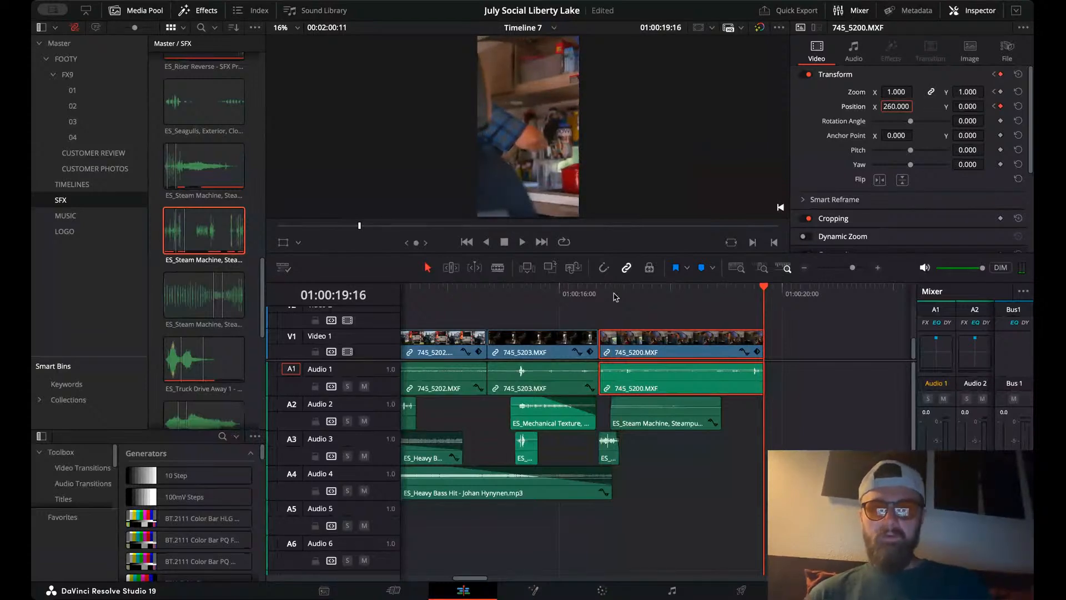
- Play back 745_5200.MXF to check its position move
left_click(588, 292)
key("space")
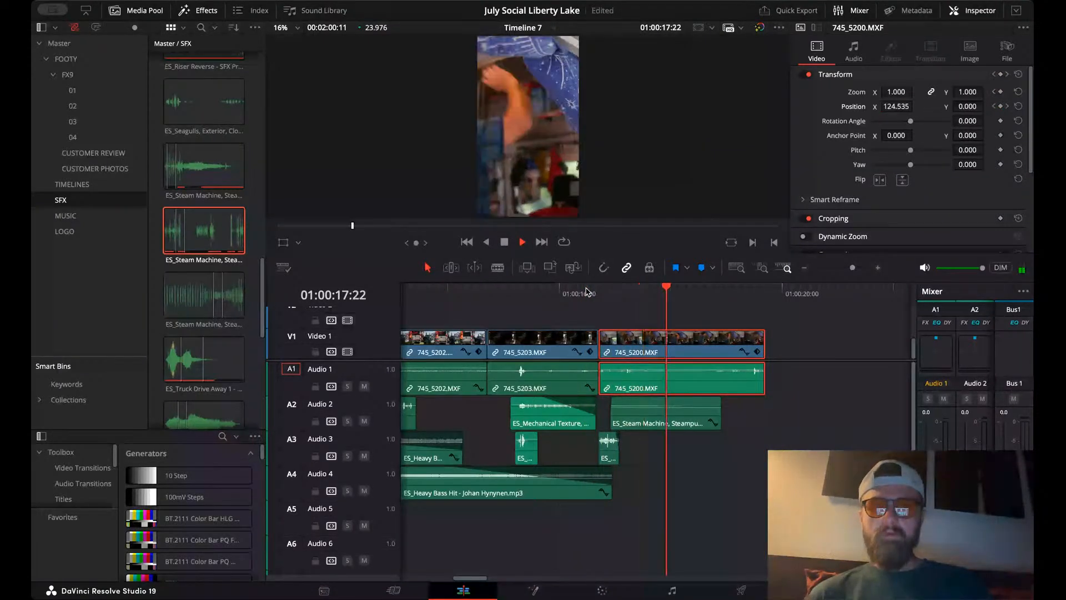
key("space")
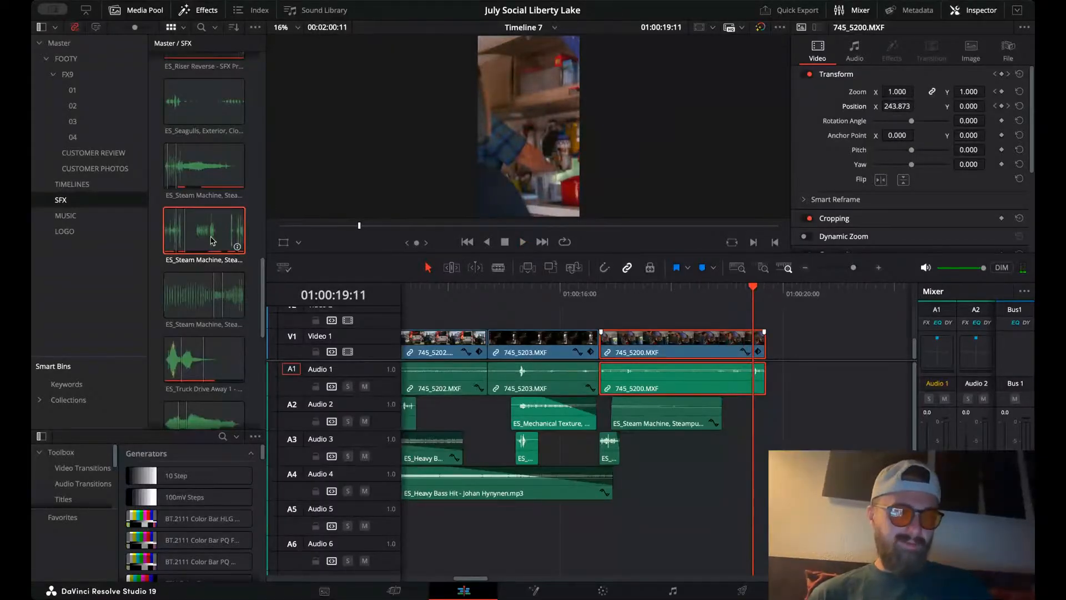
- Copy the Heavy Bass Hit sound to the end of 745_5200.MXF on Audio 4 and shorten the copy
scroll(211, 239, "down", 6)
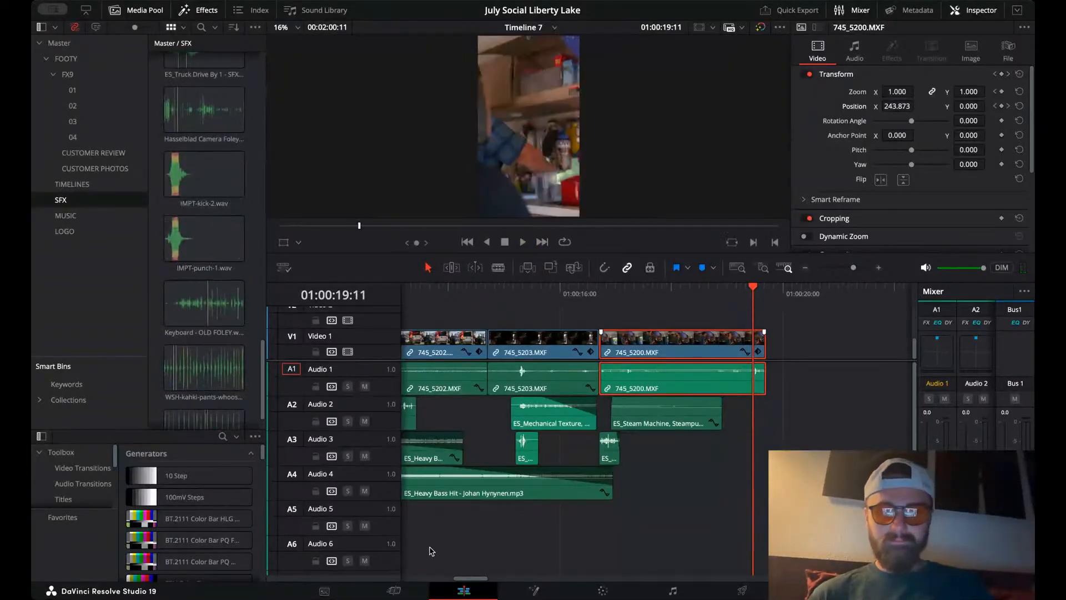
left_click_drag(453, 501, 781, 490)
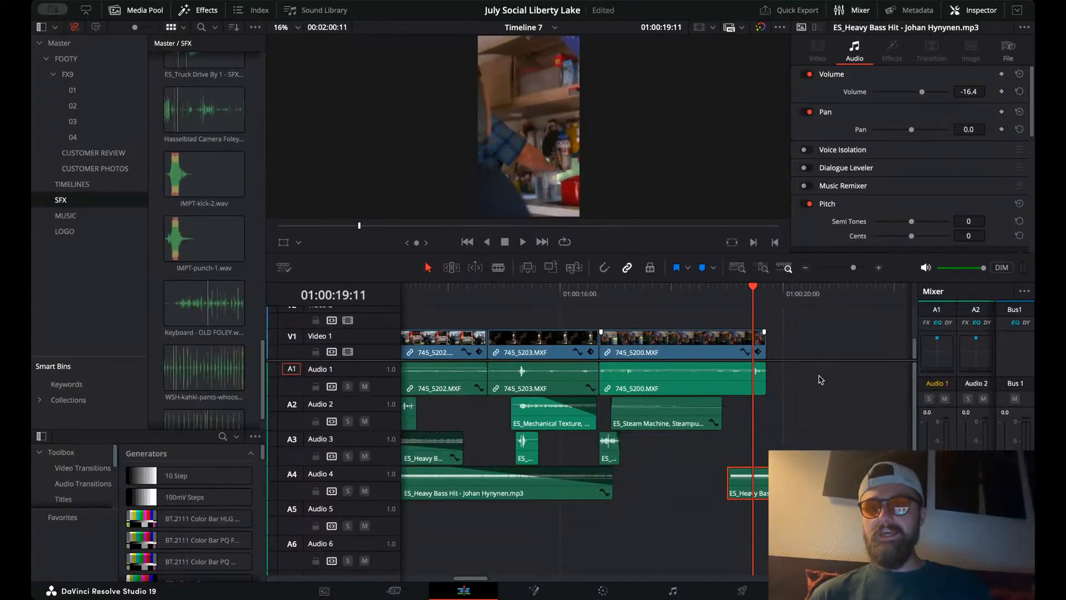
scroll(583, 427, "right", 3)
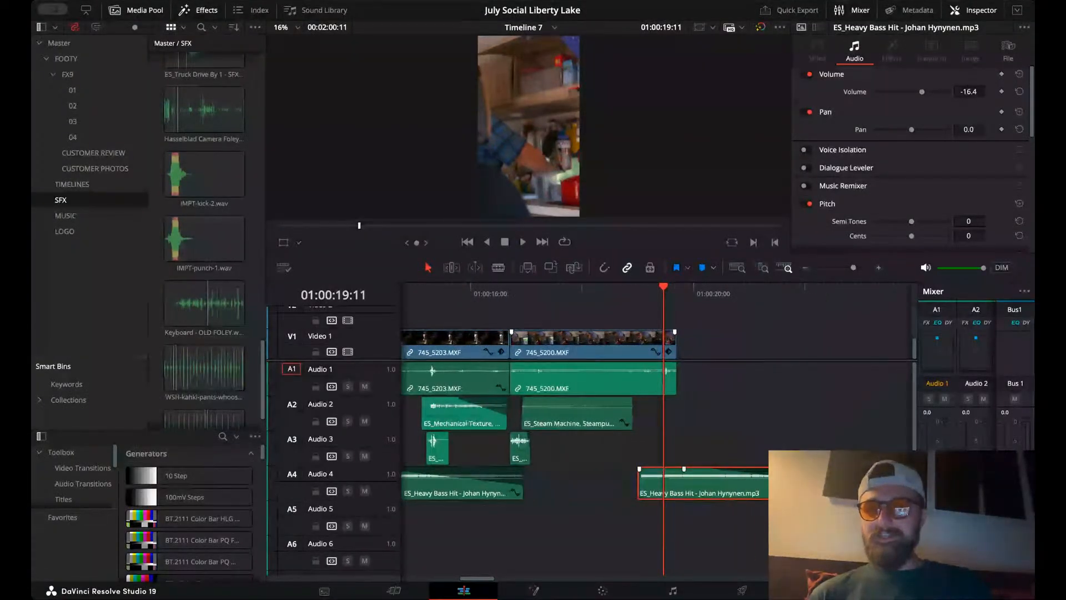
left_click_drag(768, 482, 752, 458)
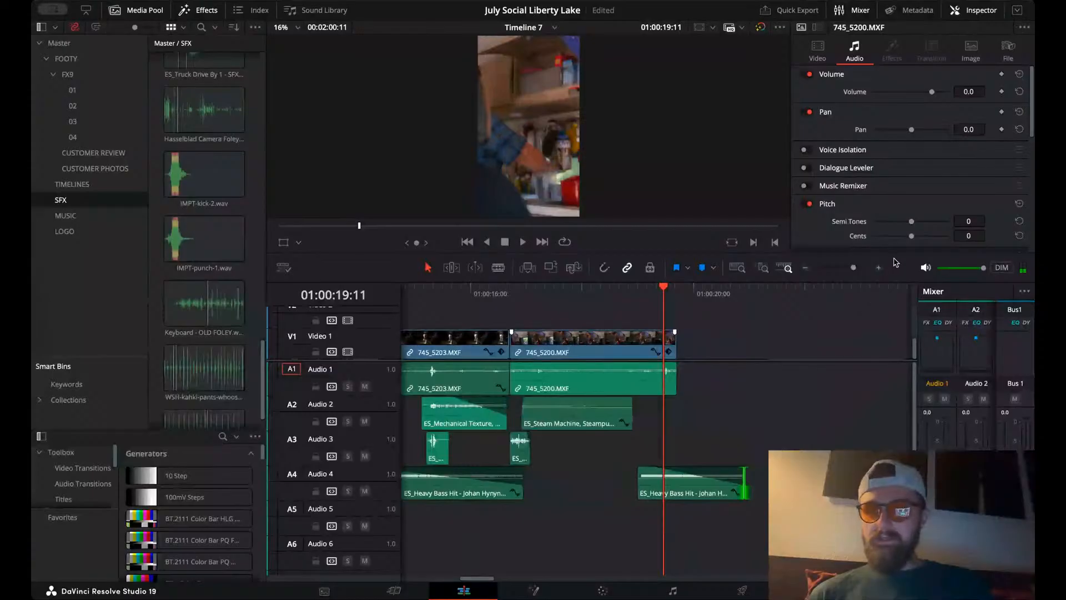
- Move the Heavy Bass Hit copy later so it starts at the sound spike of 745_5200.MXF, just before 01:00:19:11
left_click(879, 268)
key("Right")
key("Right")
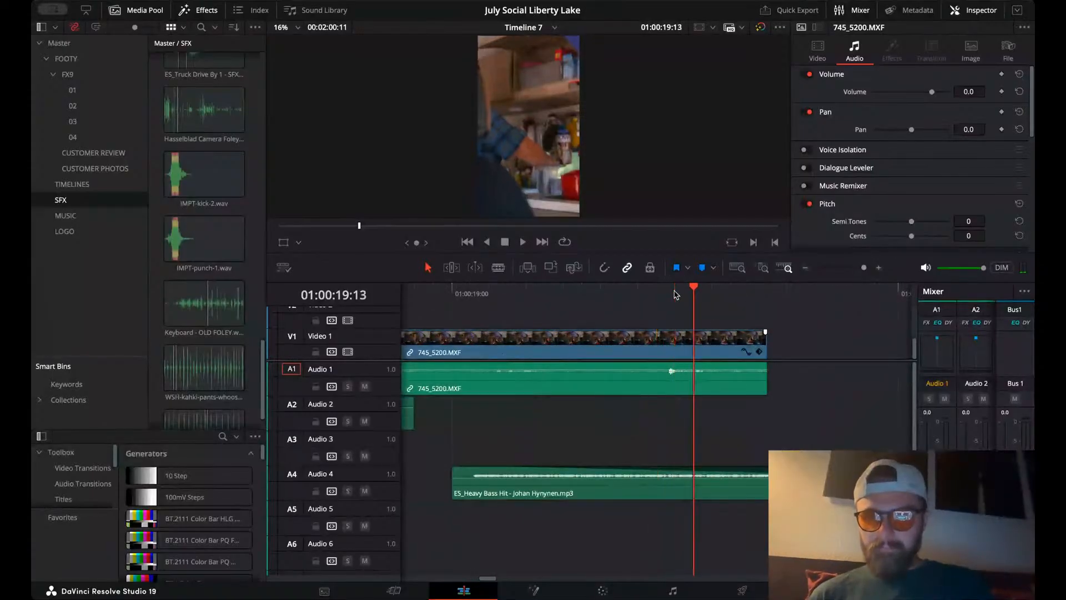
key("Left")
key("Left")
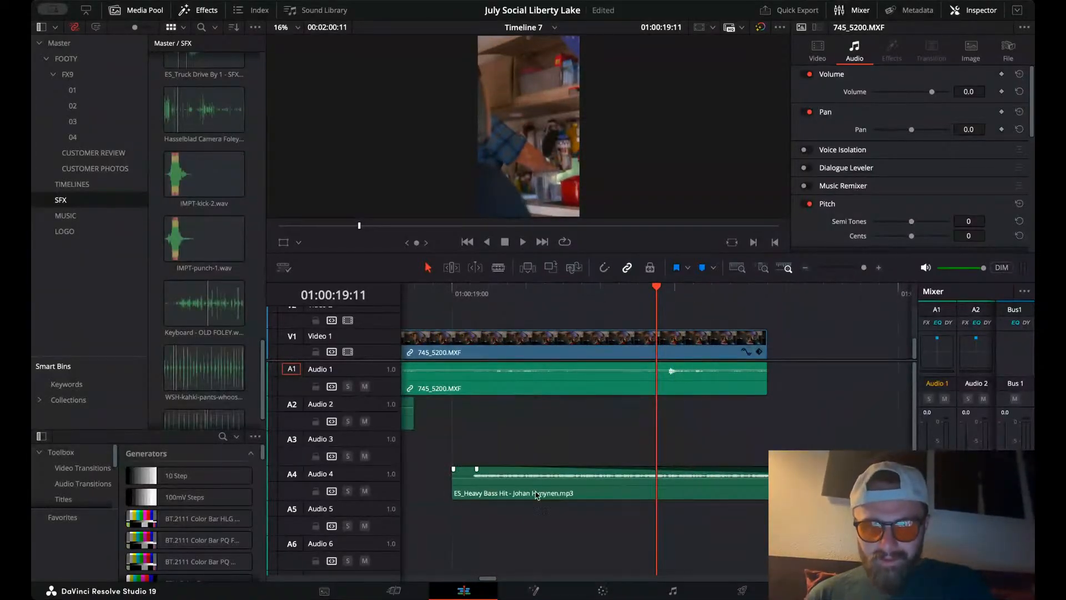
left_click_drag(537, 495, 684, 488)
- Play back the end of 745_5200.MXF from 01:00:19:07 with the Heavy Bass Hit
left_click(674, 289)
left_click(618, 293)
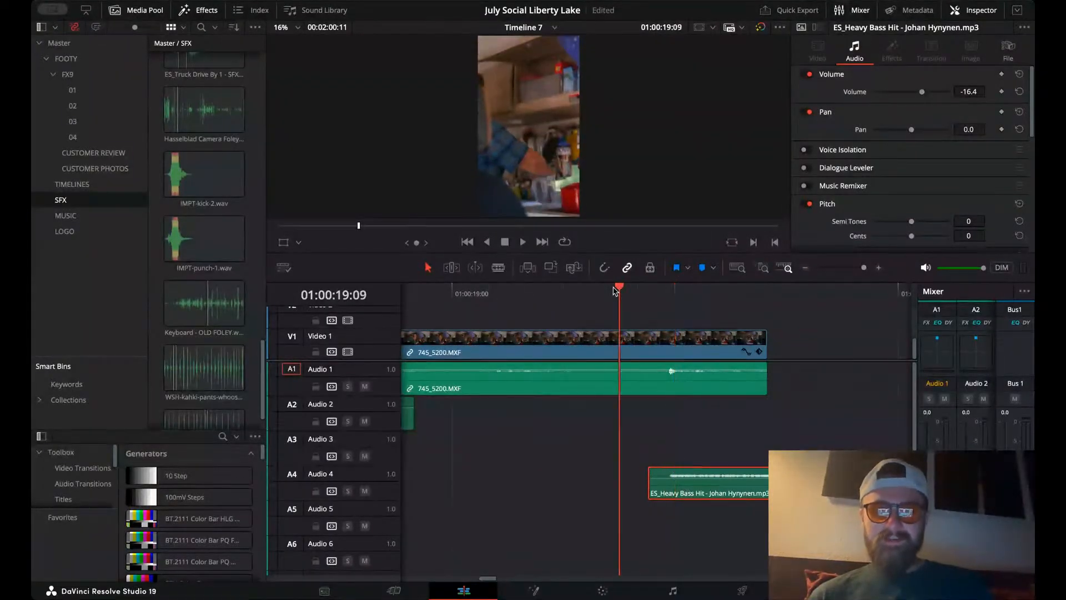
key("space")
left_click(583, 289)
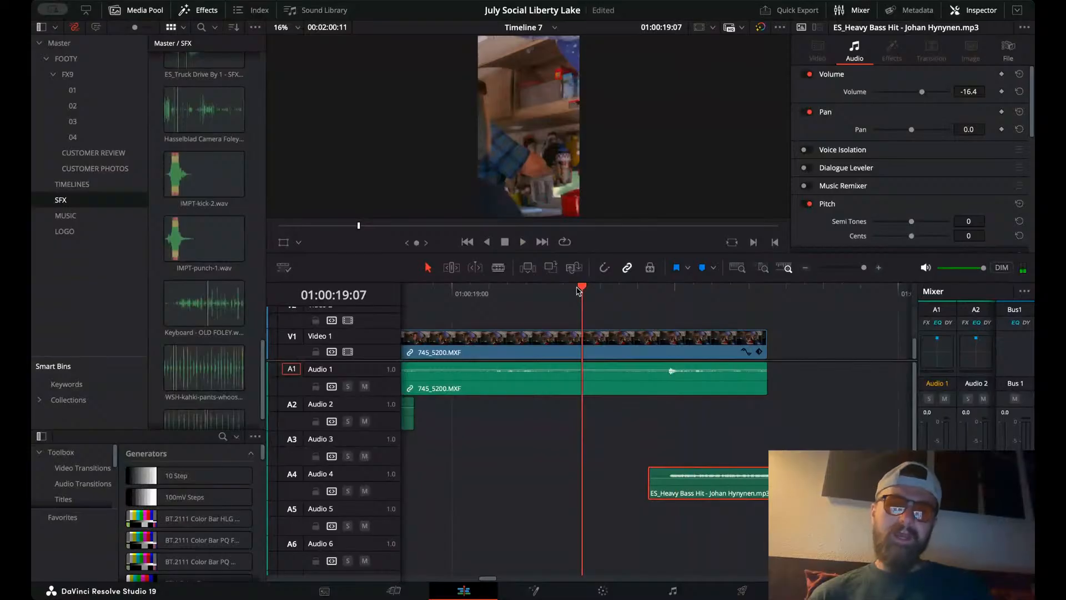
key("space")
- Add IMPT-kick-2.wav on Audio 3 above the Heavy Bass Hit copy and play it back
left_click(213, 198)
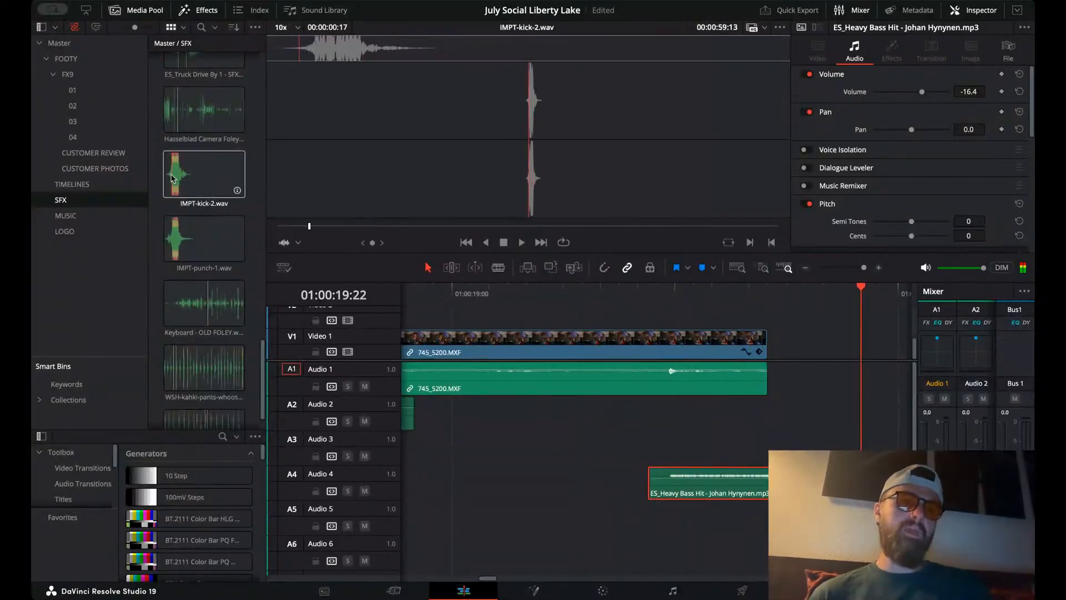
left_click_drag(180, 178, 677, 445)
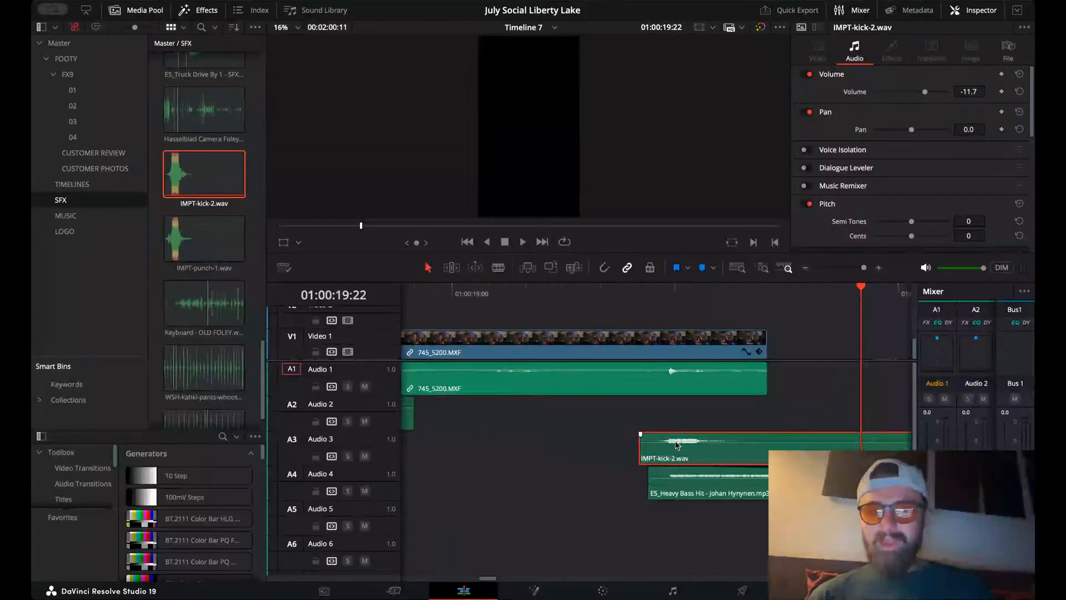
left_click(648, 298)
key("space")
left_click(600, 300)
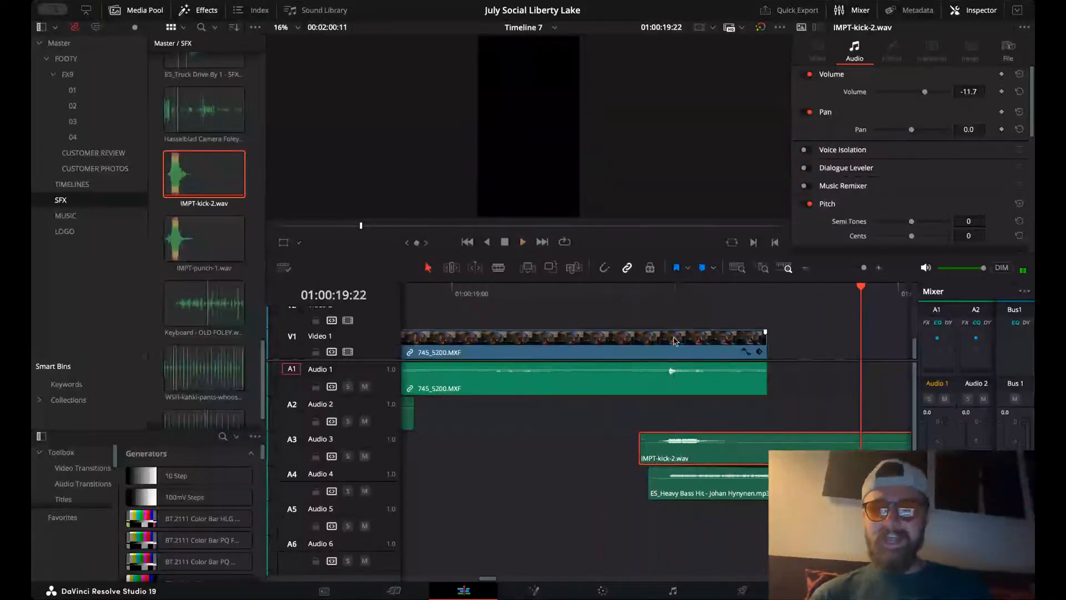
- Nudge IMPT-kick-2.wav slightly later so its hit lines up with the clip's sound spike near 01:00:19:12
left_click(674, 294)
left_click(879, 268)
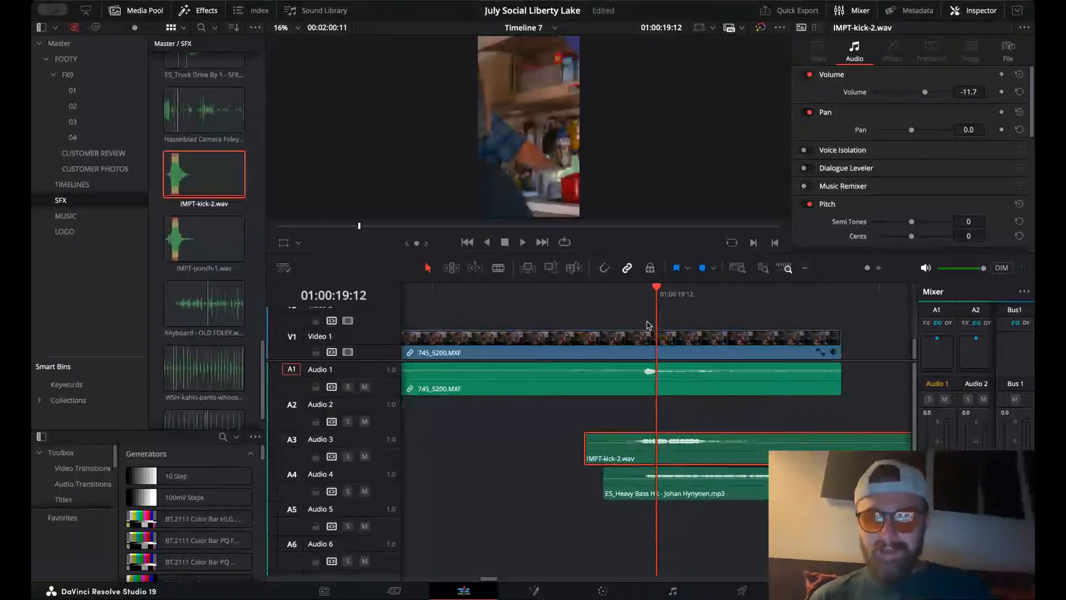
key("Left")
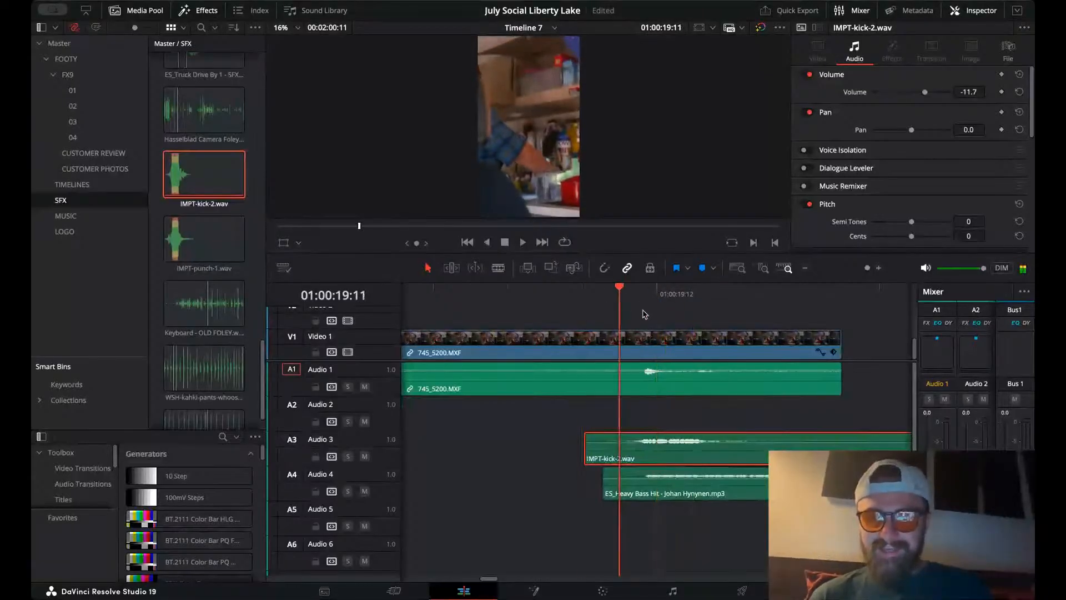
left_click(659, 293)
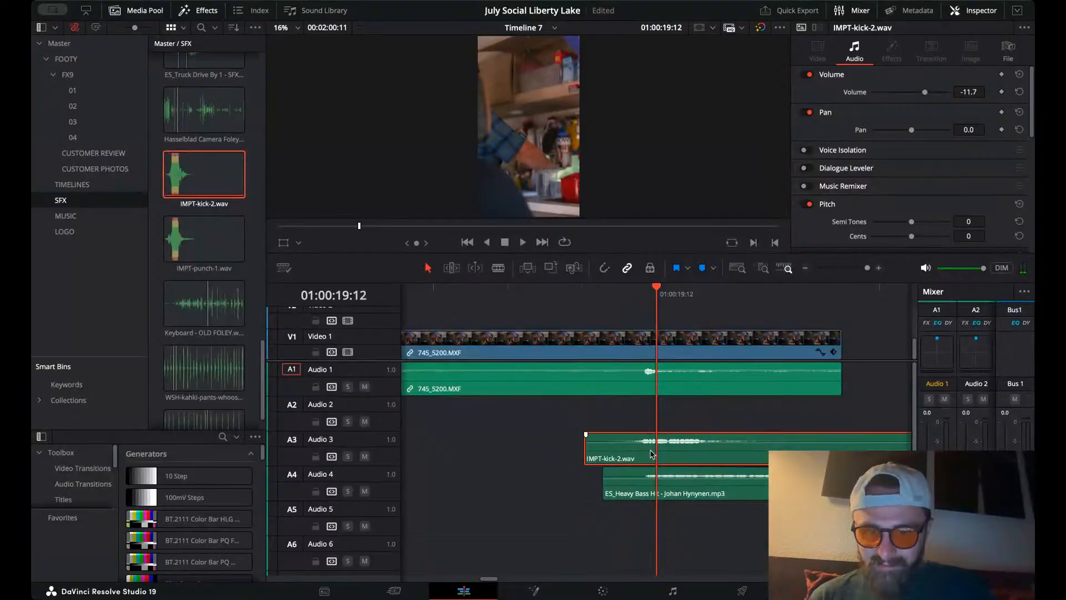
left_click_drag(651, 452, 653, 451)
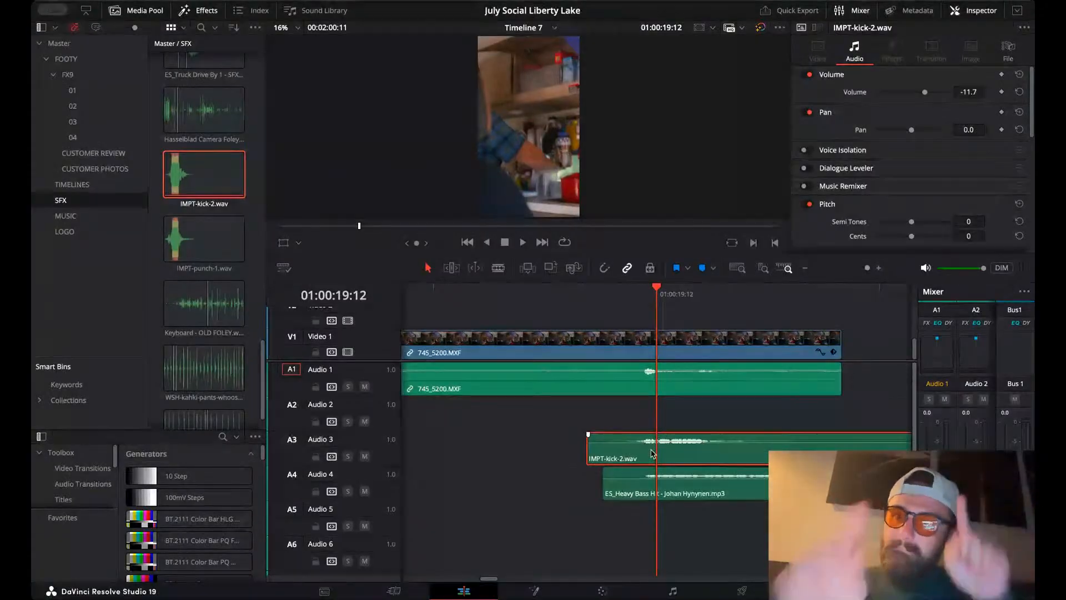
- Play back the end of 745_5200.MXF with the kick and Heavy Bass Hit layered together
left_click(586, 414)
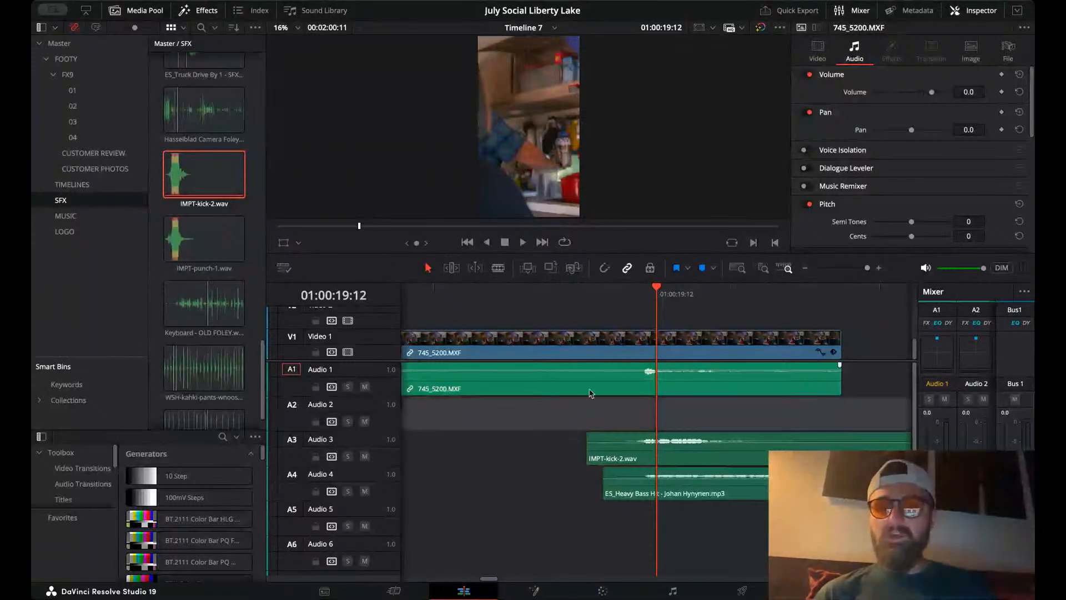
left_click(569, 293)
key("space")
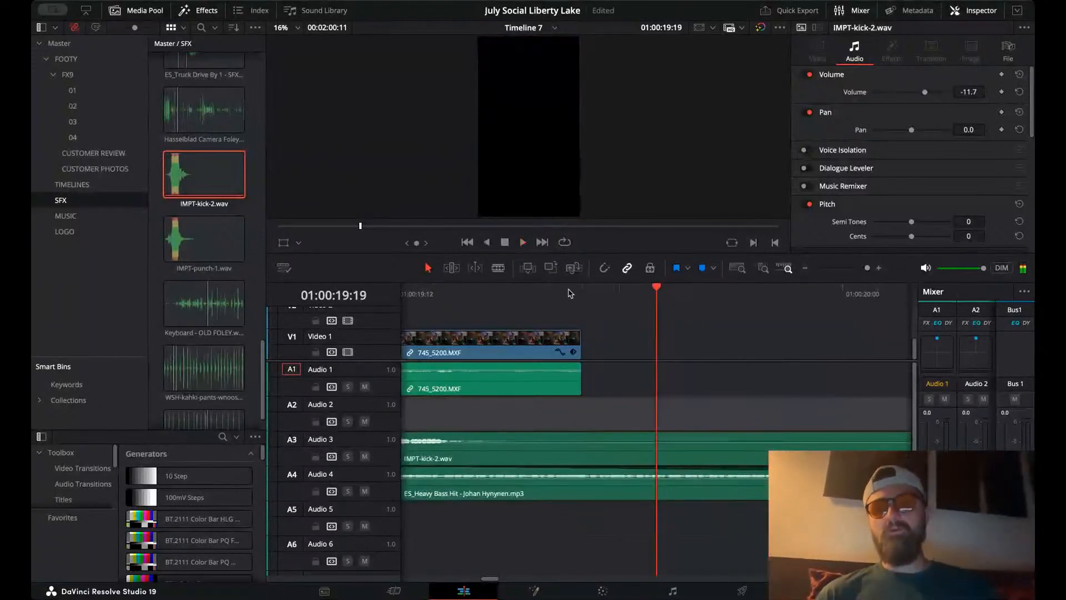
left_click(806, 268)
left_click(497, 295)
key("space")
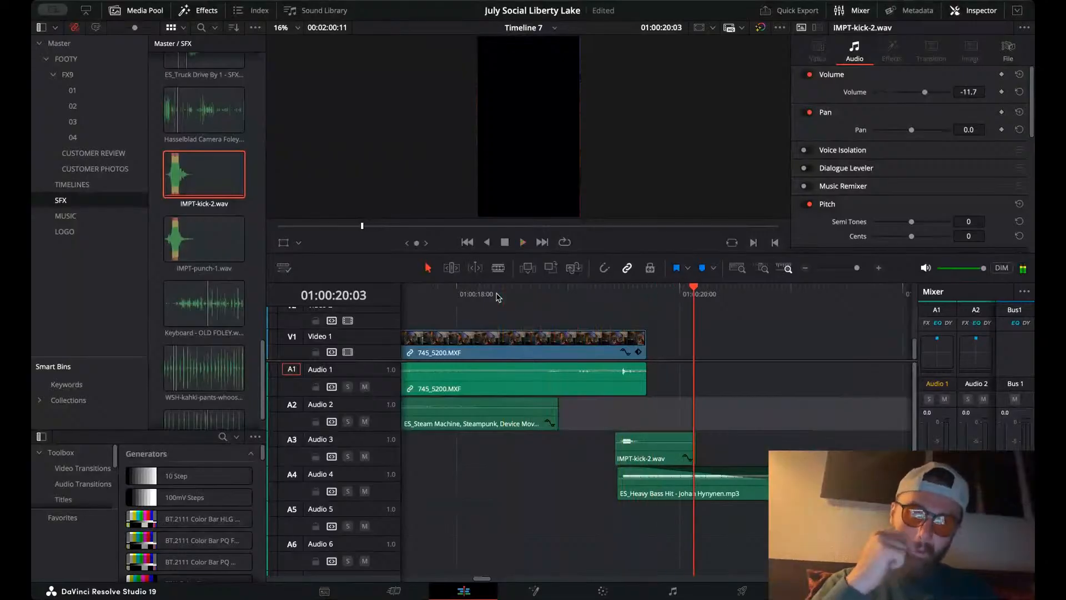
- Play back 745_5200.MXF from its start and park the playhead at 01:00:18:05
scroll(447, 356, "left", 5)
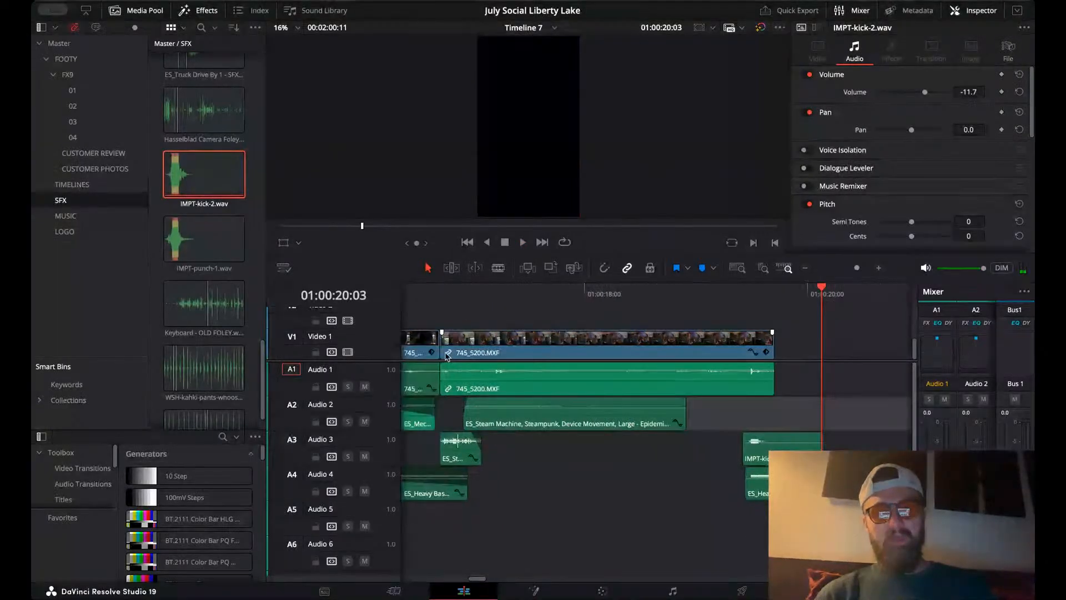
left_click(434, 291)
key("space")
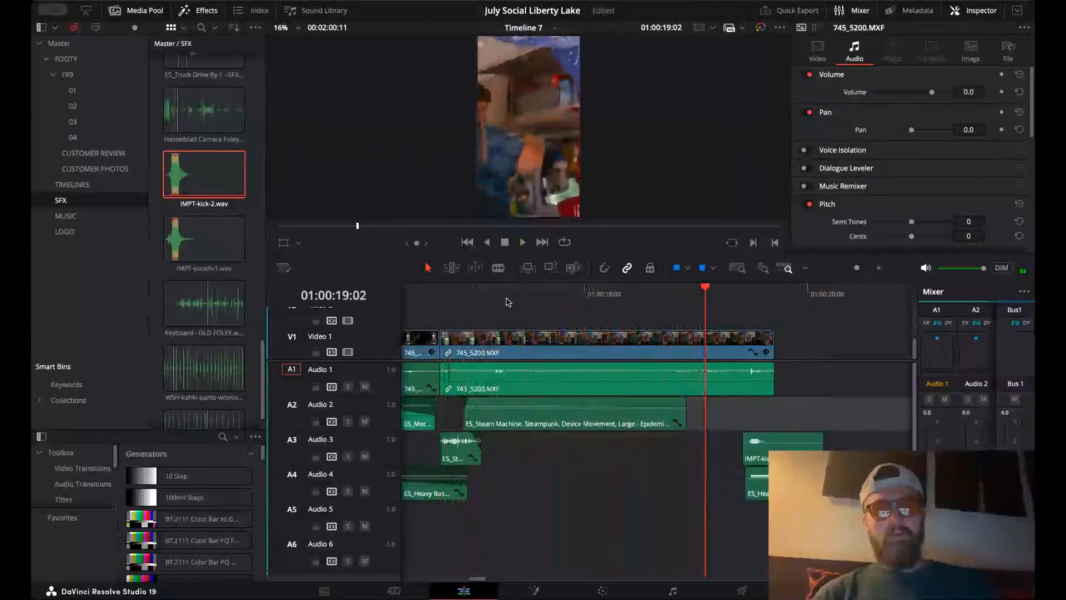
left_click_drag(507, 302, 608, 300)
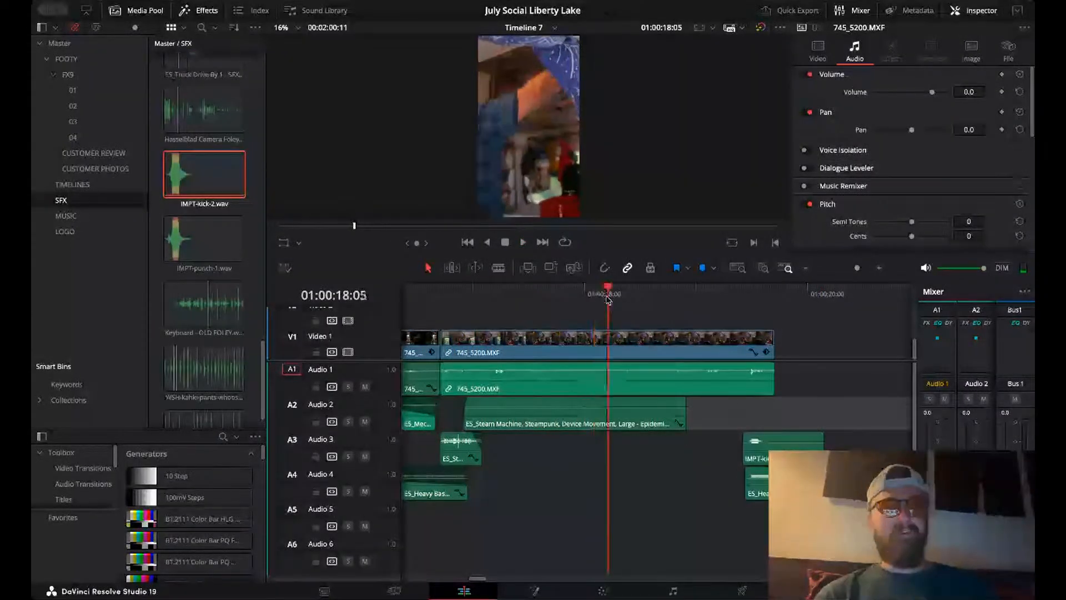
- Look through the SFX bin for a foley sound to layer under 745_5200.MXF
scroll(204, 222, "up", 3)
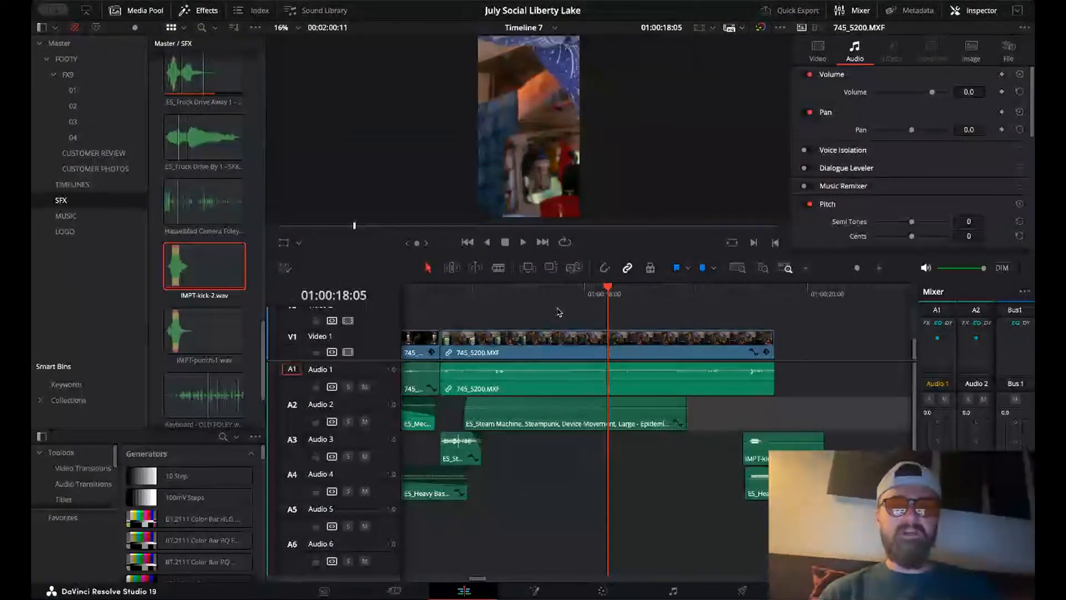
scroll(168, 98, "up", 10)
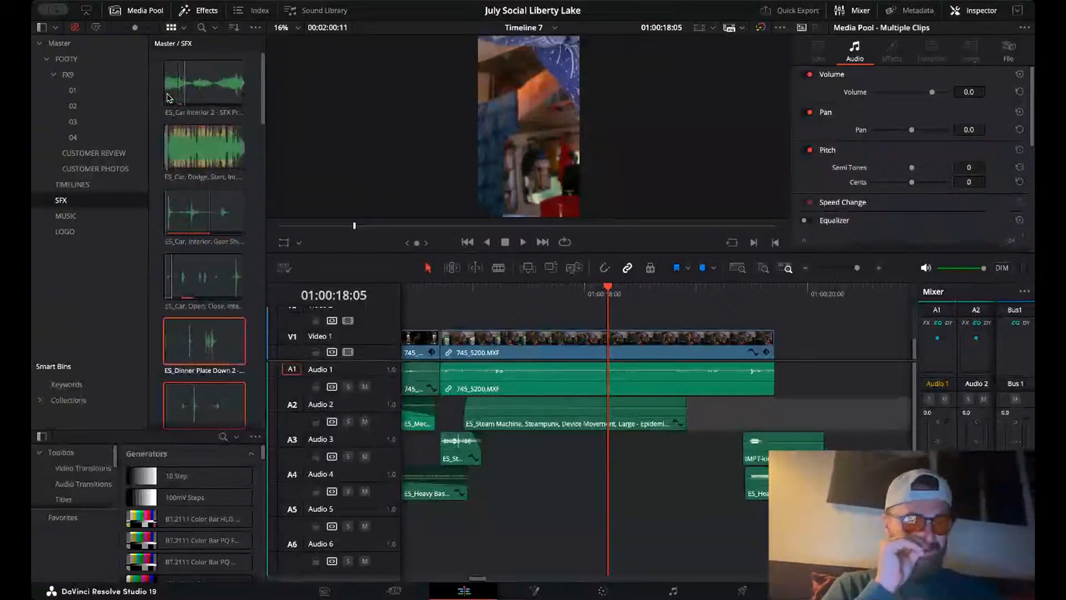
left_click(159, 98)
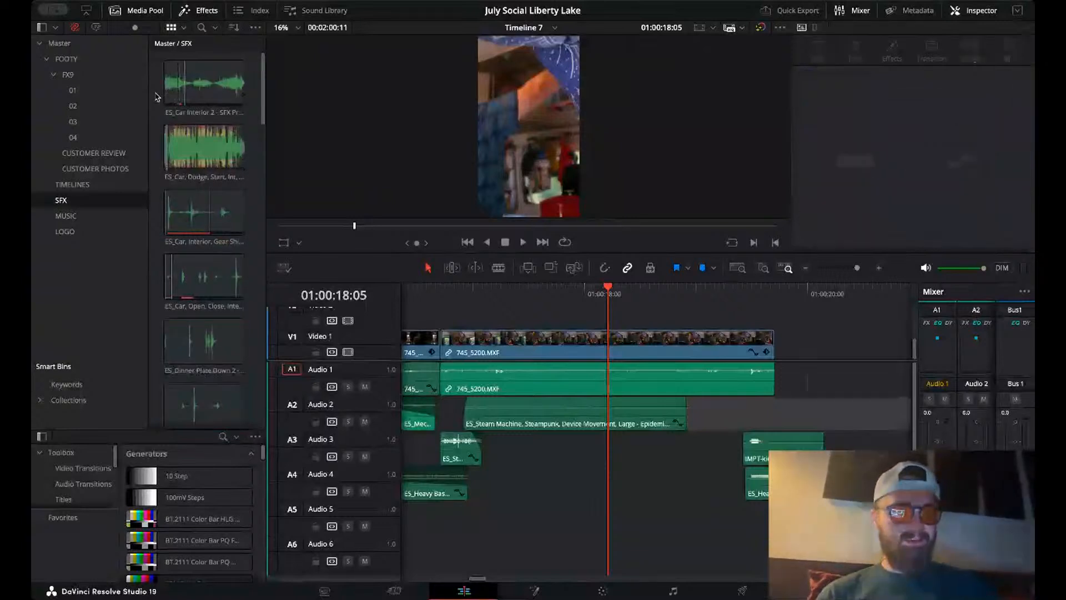
scroll(159, 136, "down", 3)
scroll(160, 136, "down", 10)
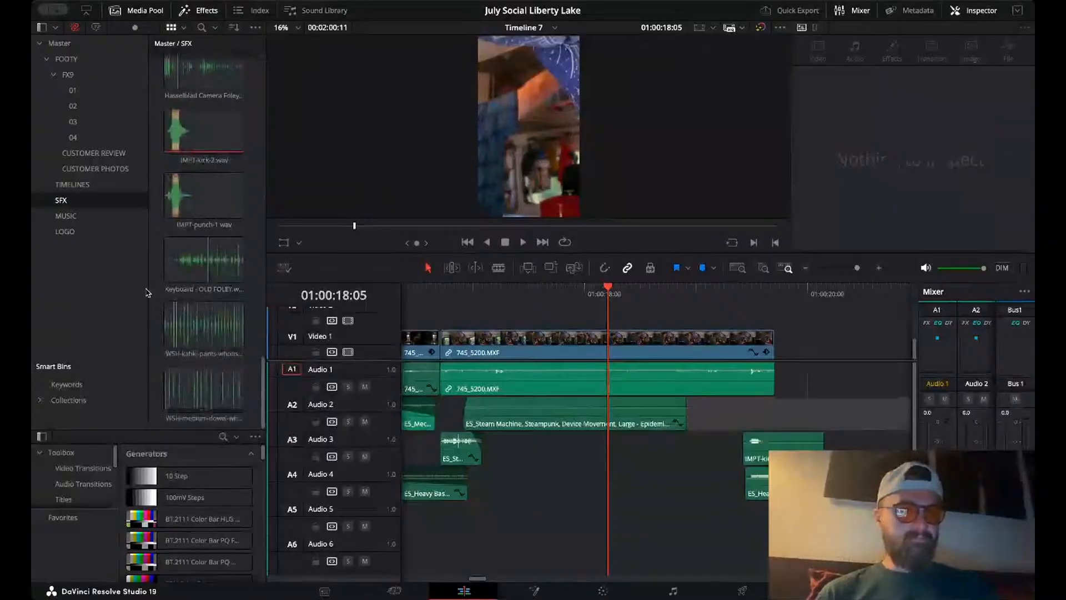
left_click(163, 266)
scroll(161, 266, "up", 5)
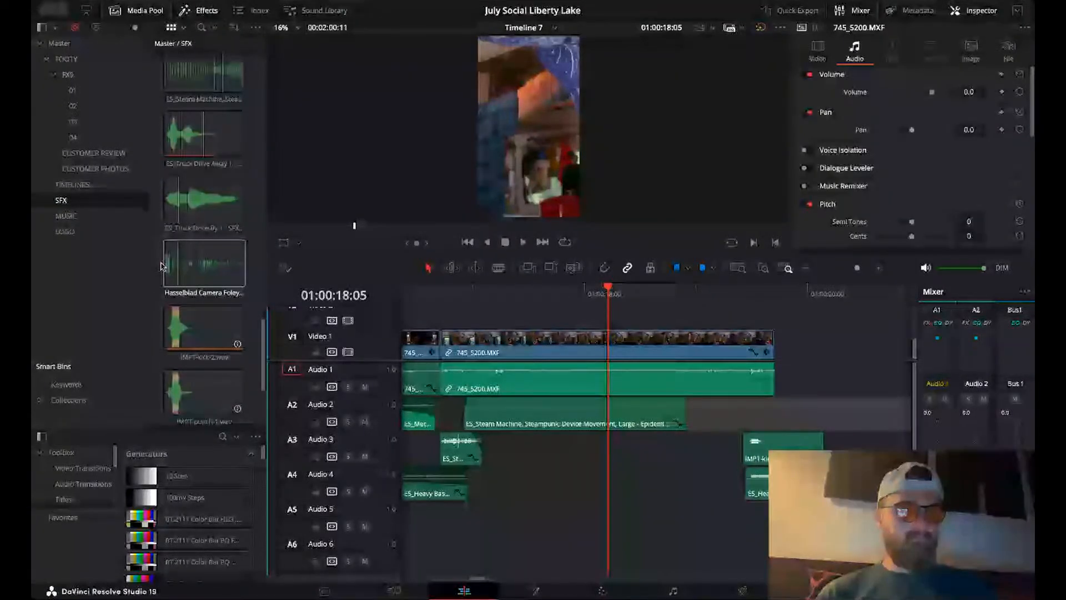
scroll(161, 266, "up", 5)
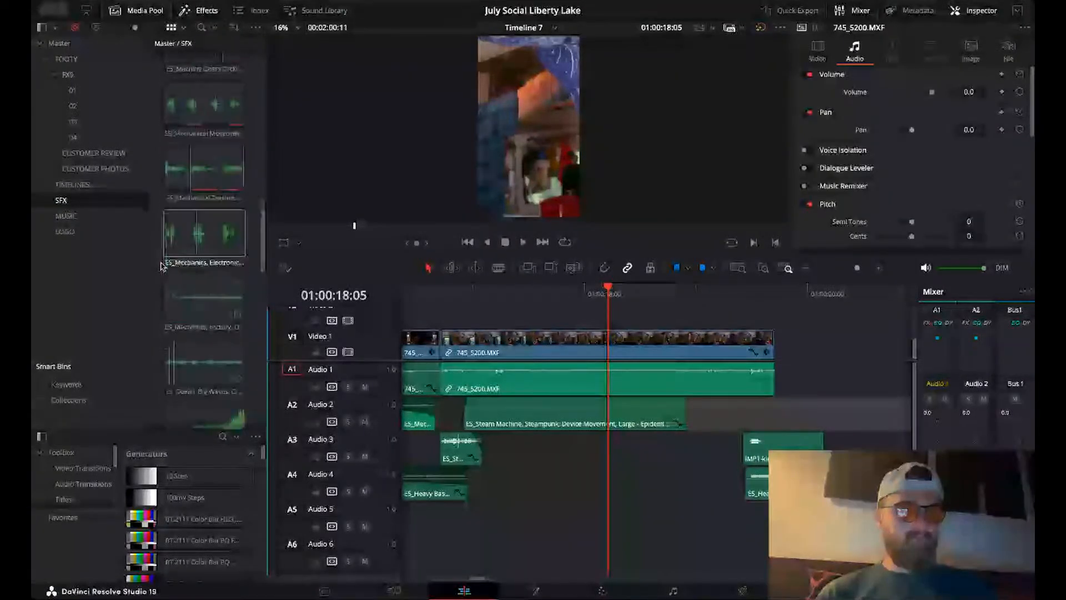
scroll(160, 266, "up", 5)
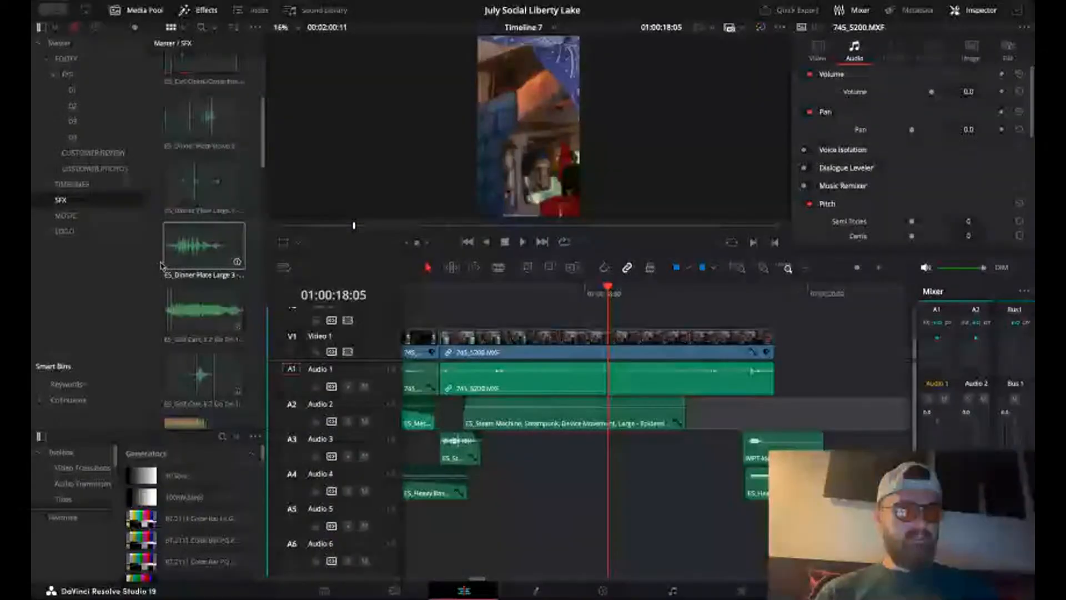
scroll(161, 266, "up", 1)
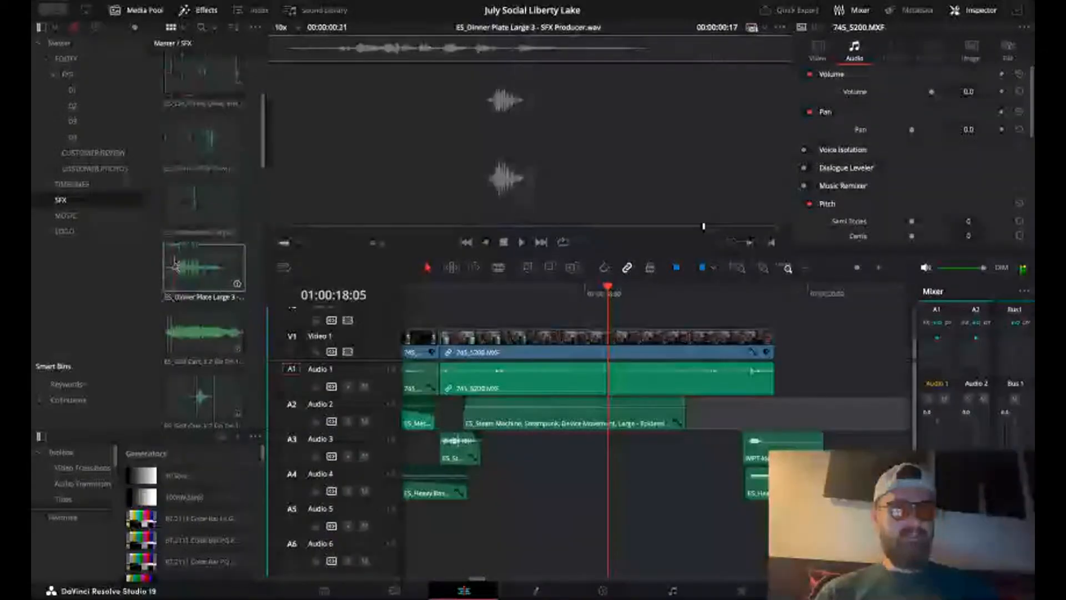
- Audition ES_Dinner Plate Large 1, ES_Dinner Plate Down 2 and ES_Dinner Plate Large 3 from the SFX bin
left_click(185, 214)
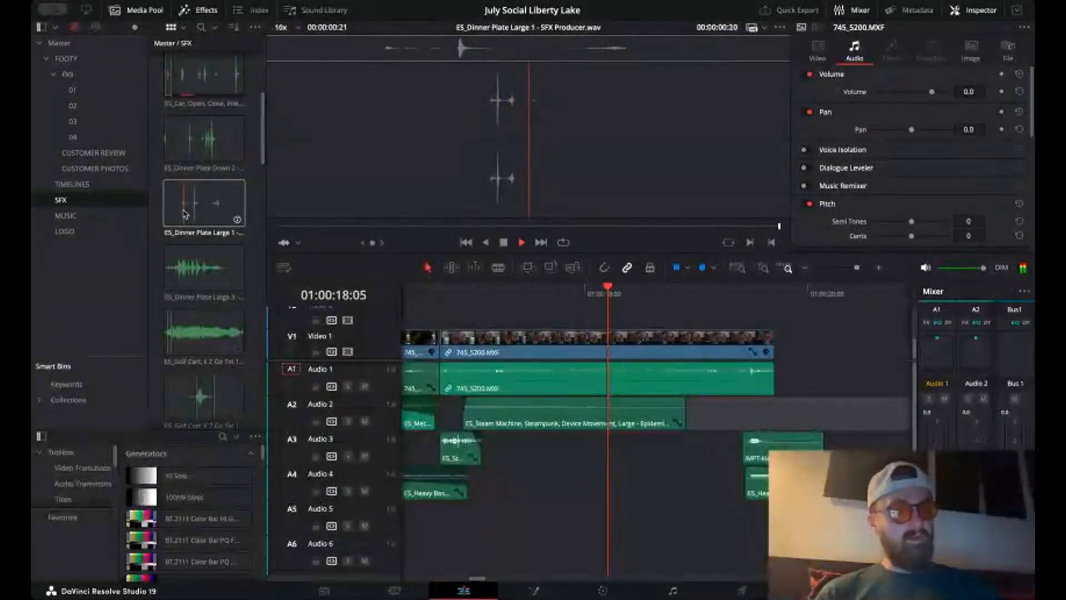
left_click(173, 141)
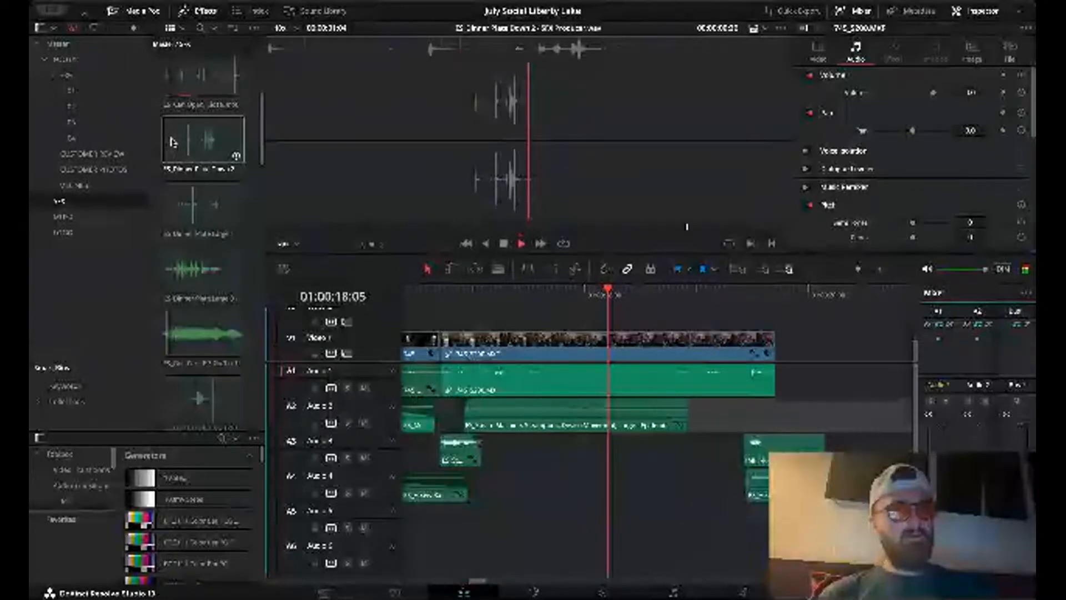
left_click(171, 280)
key("space")
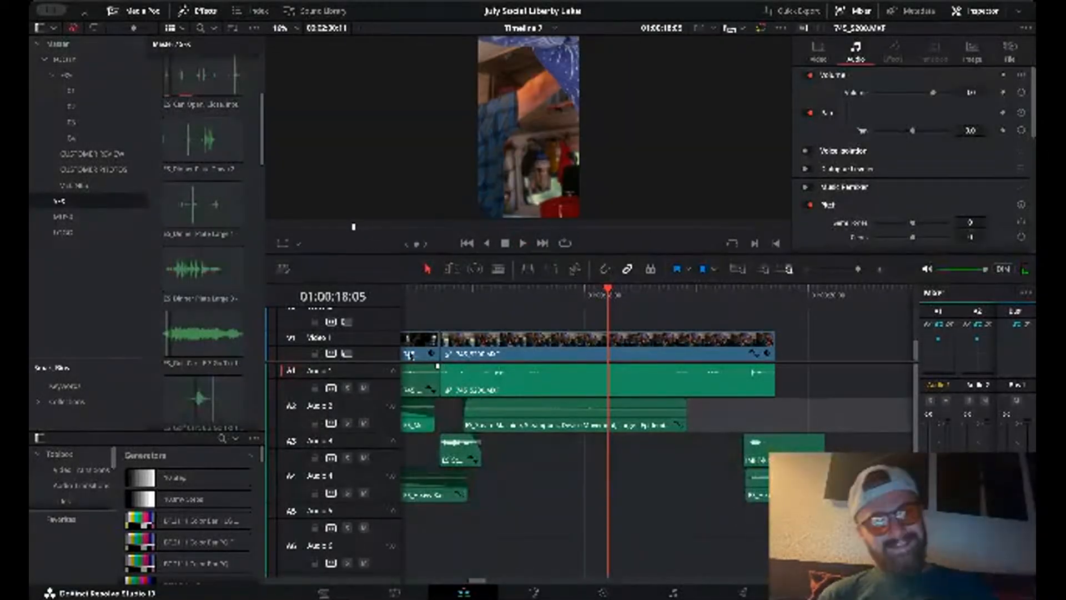
left_click(183, 155)
key("space")
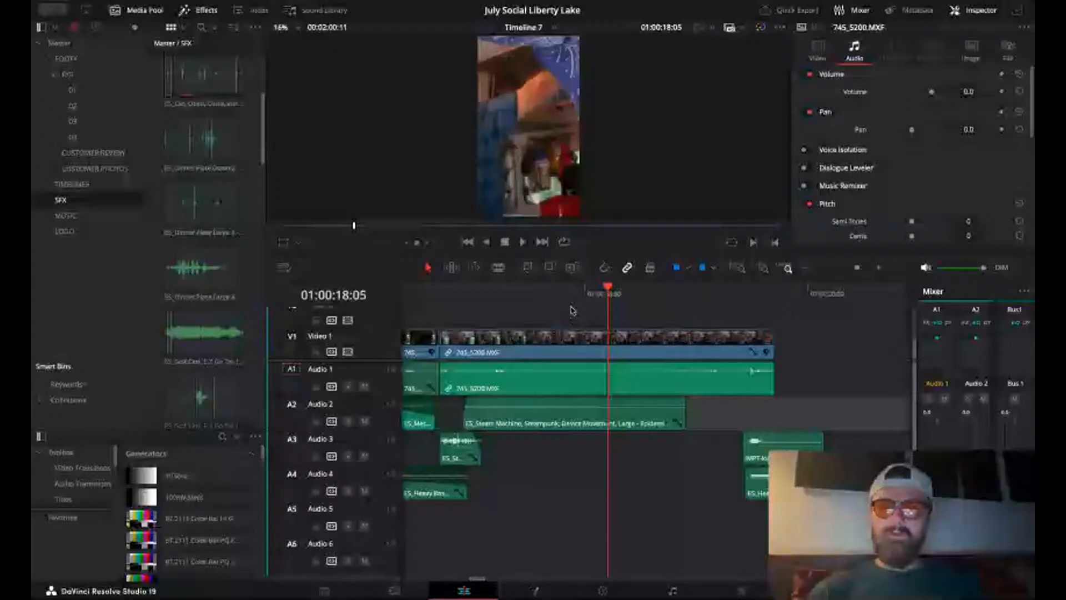
- Add ES_Dishwasher Open 1 - SFX Producer.wav to the SFX bin
scroll(211, 167, "up", 3)
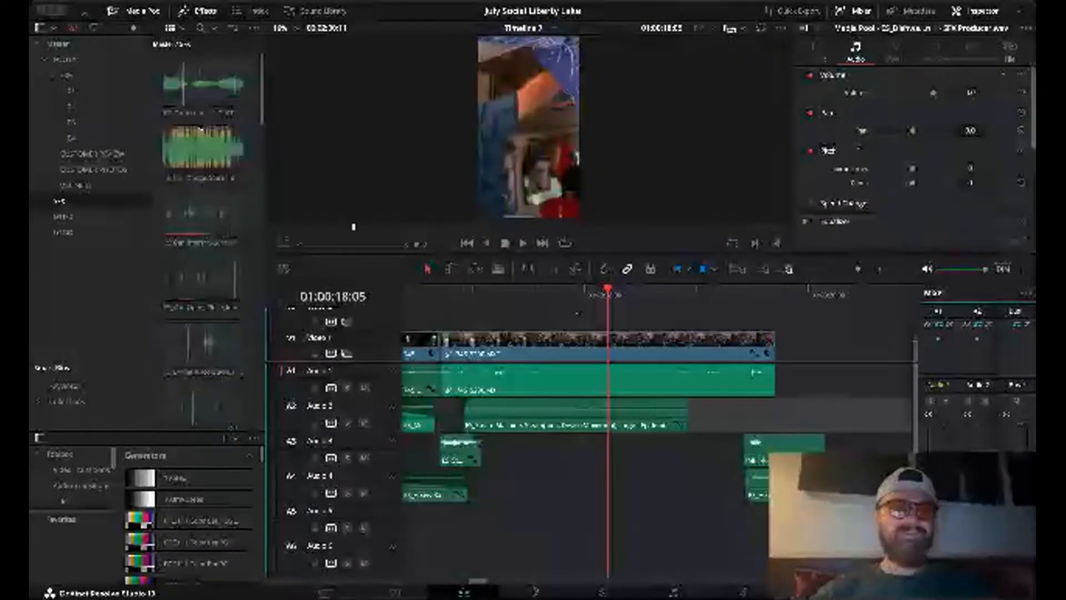
left_click(236, 116)
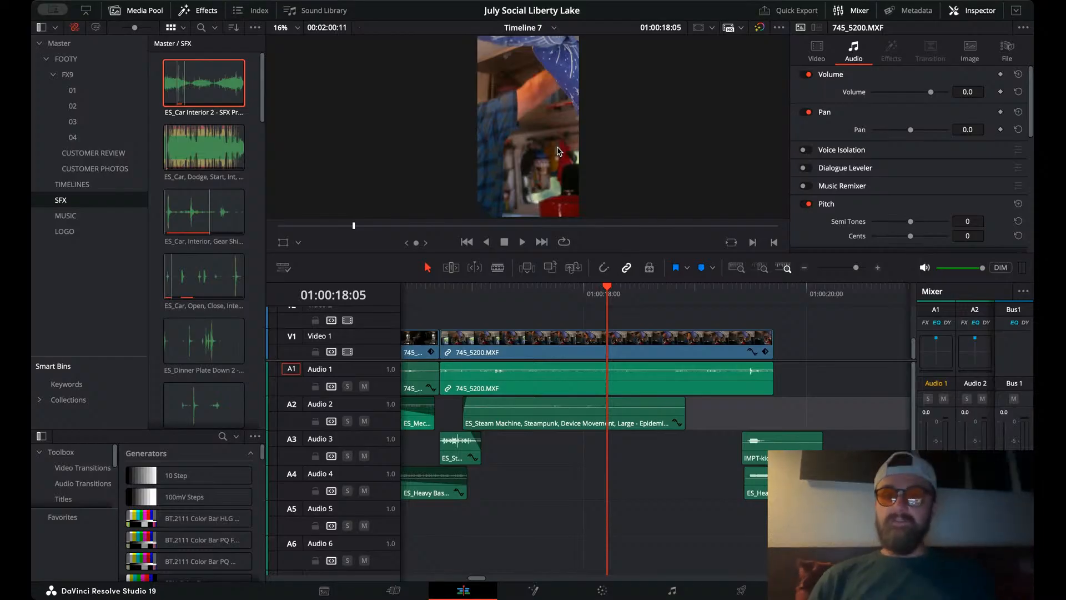
left_click(424, 163)
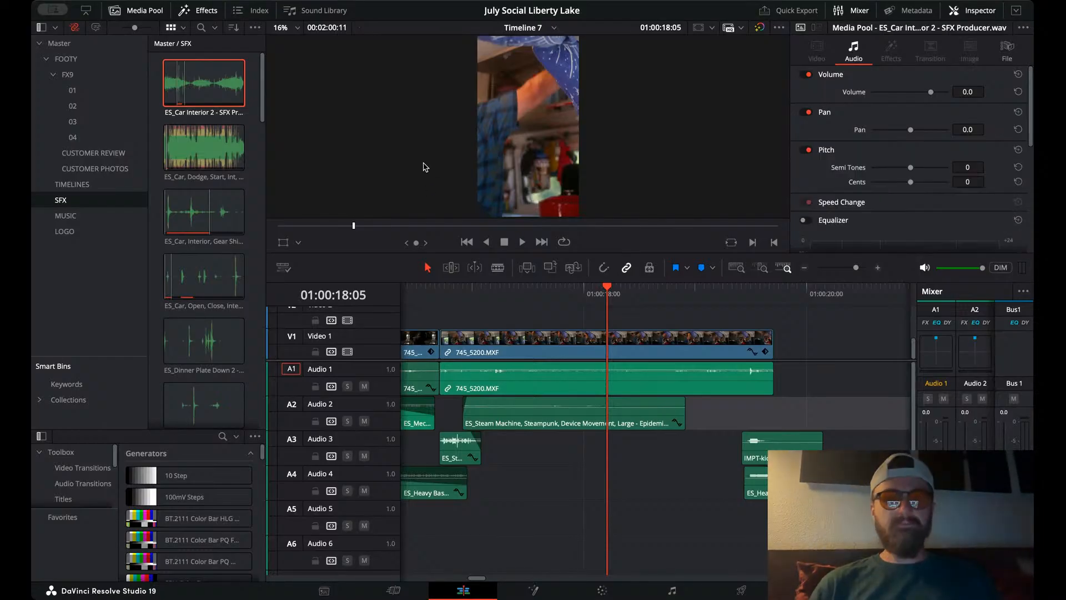
- Play back from 01:00:16:15 through the end of 745_5200.MXF
left_click(431, 300)
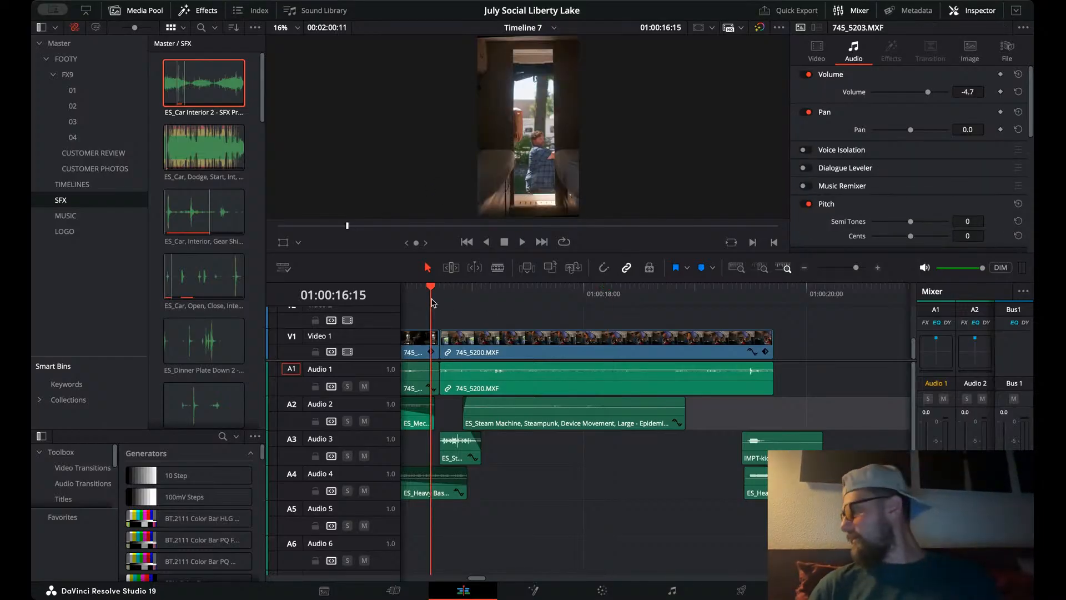
key("space")
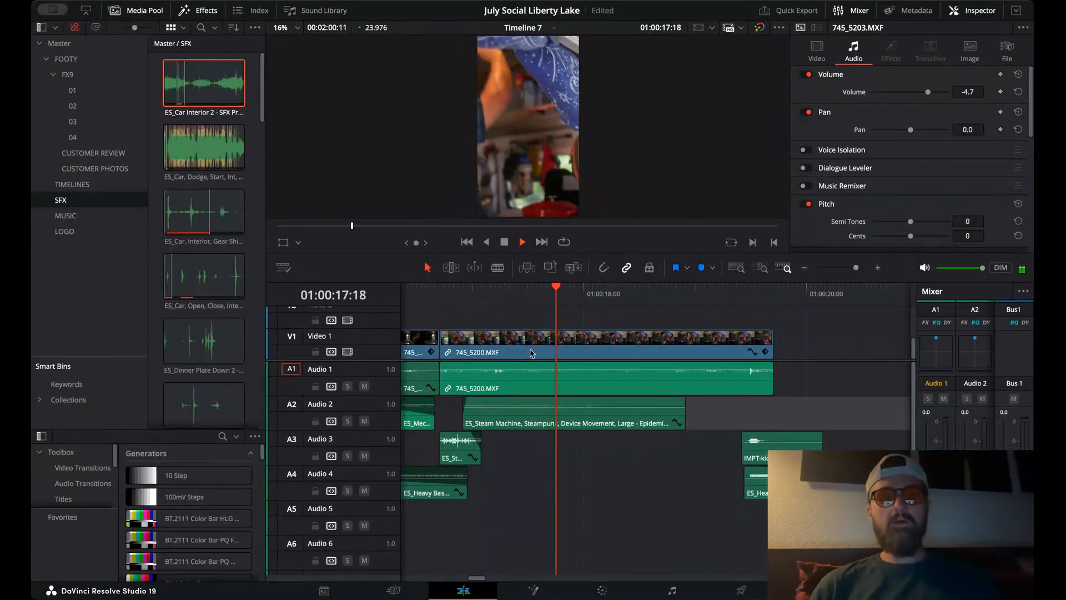
key("space")
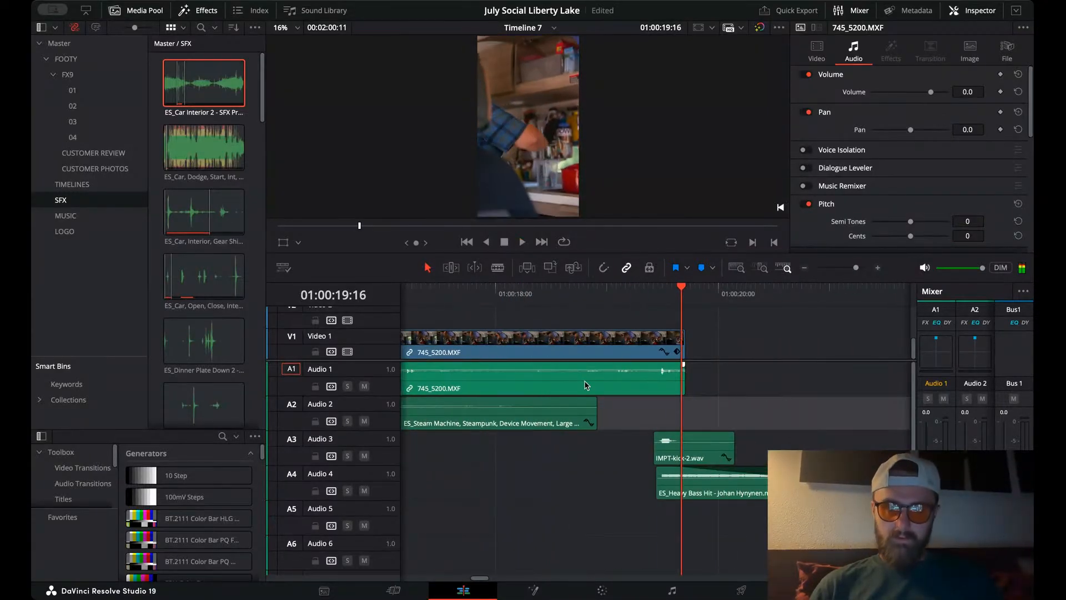
- Mark an in point at 00:00:01:12 in ES_Dishwasher Open 1 and park the timeline playhead at 01:00:18:03
mouse_move(533, 295)
left_mouse_down()
mouse_move(467, 295)
mouse_move(523, 302)
left_mouse_up()
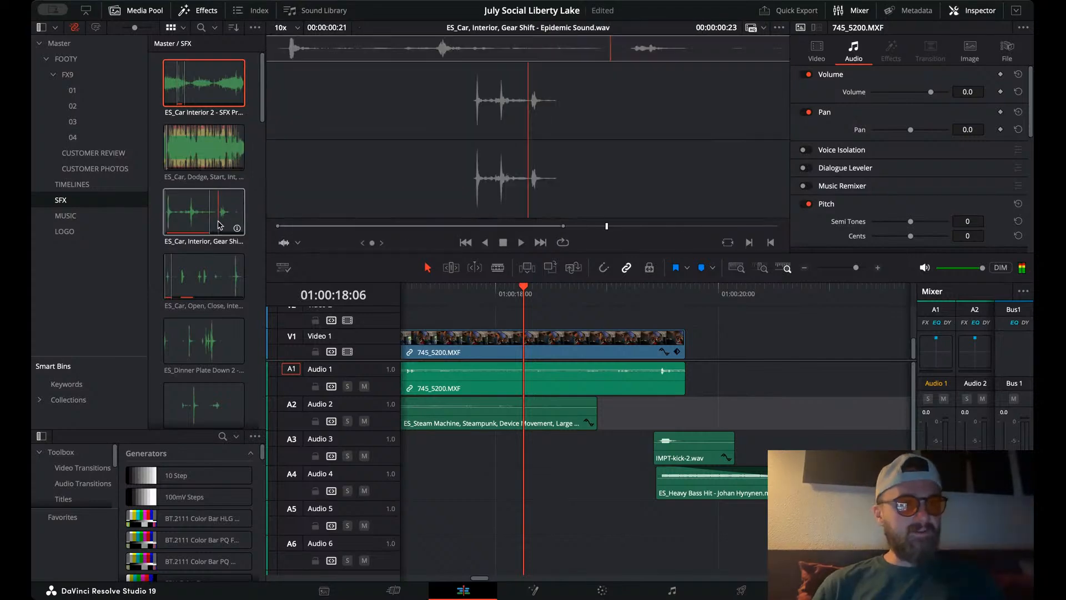
scroll(219, 225, "down", 2)
scroll(209, 250, "down", 3)
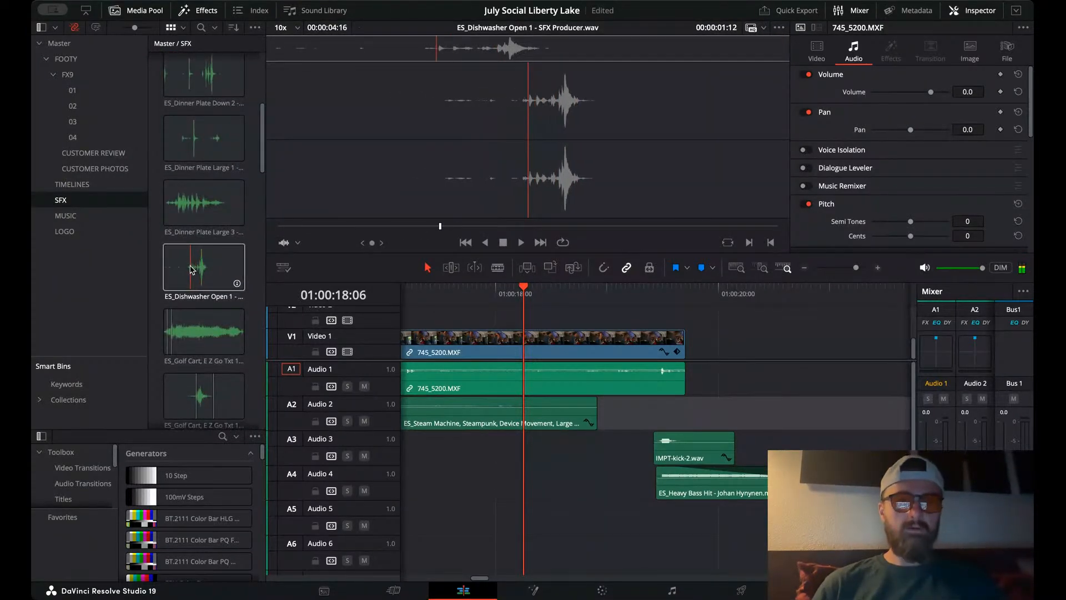
key("space")
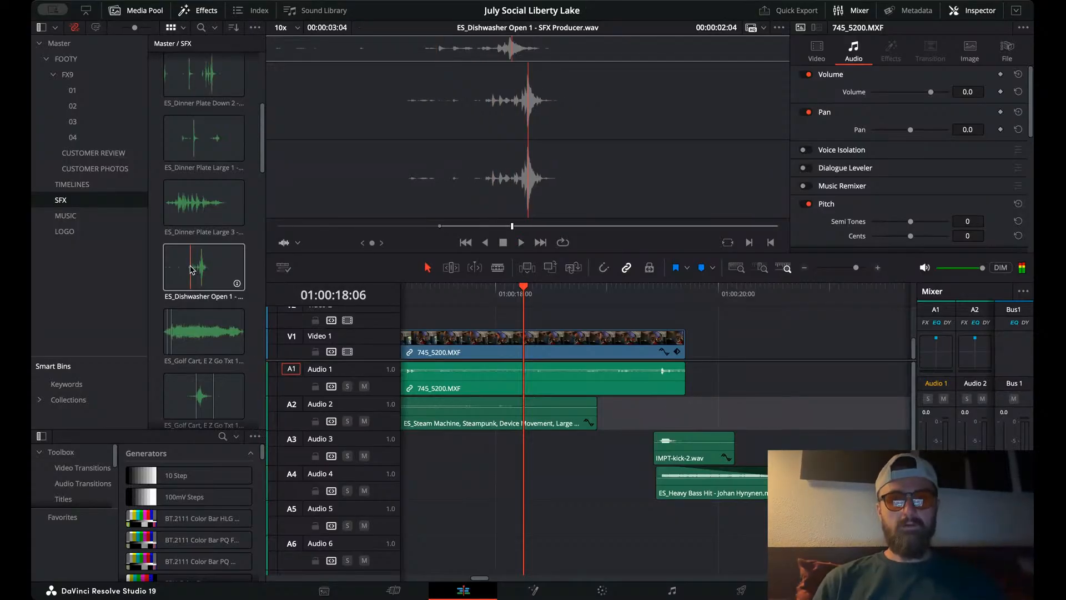
key("Left")
key("Left")
key("Left")
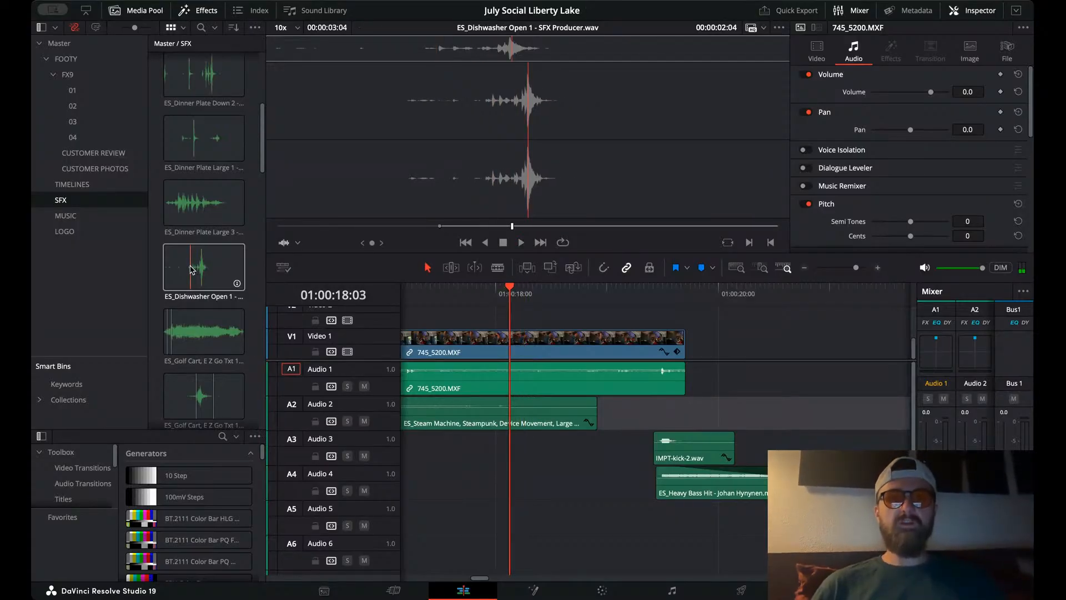
- Mark the out point of ES_Dishwasher Open 1 at 00:00:02:01, just before its loudest peak
left_click(202, 268)
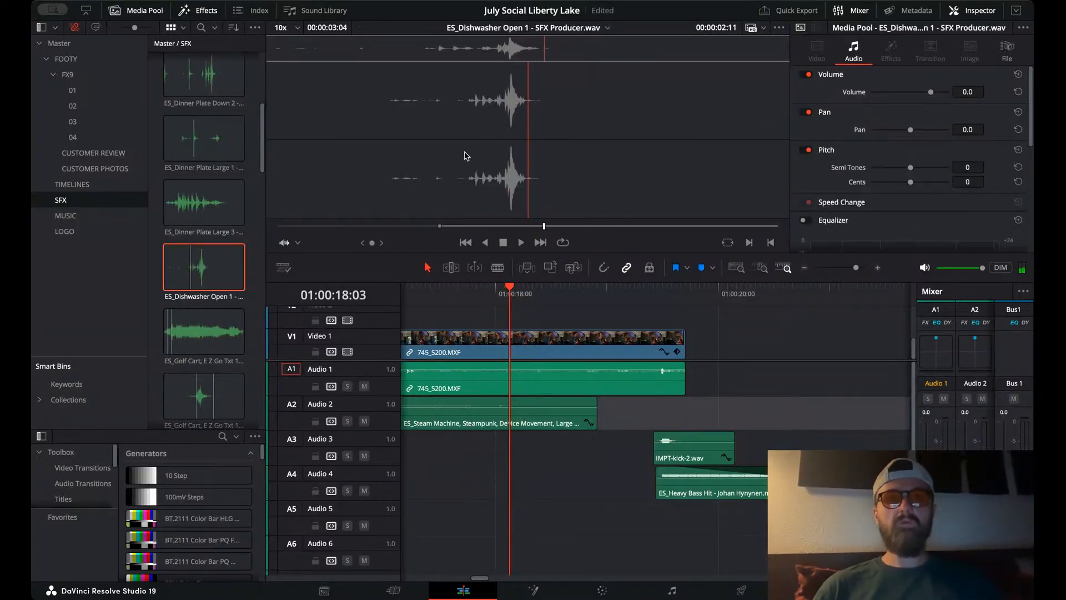
key("Left")
key("Left")
key("Left")
key("Left")
key("Left")
key("Left")
key("Left")
key("Left")
key("Left")
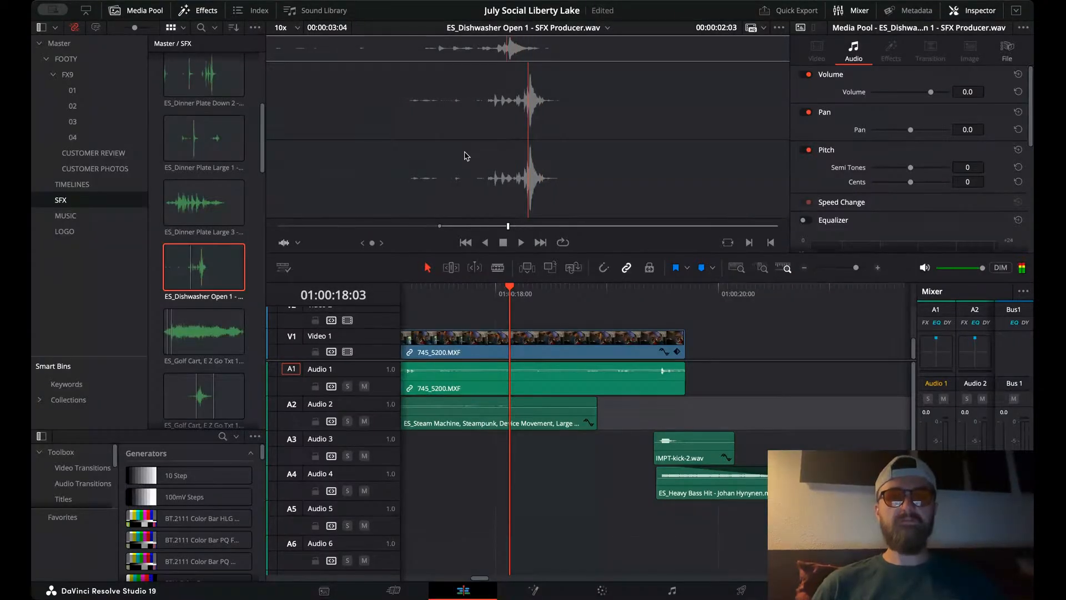
key("o")
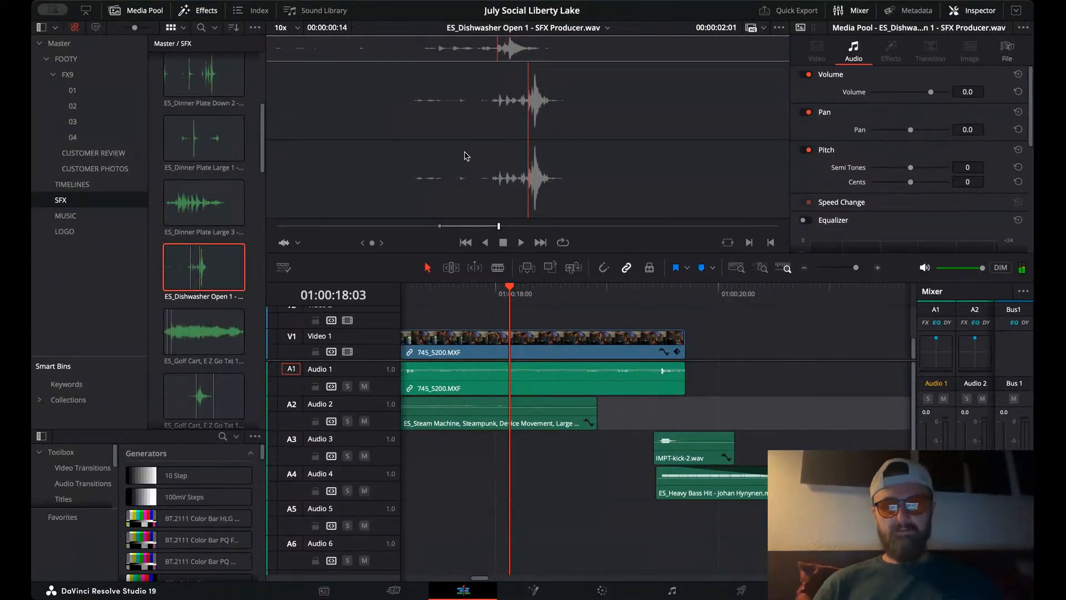
- Place the marked dishwasher sound on Audio 3 near 01:00:18:03, lower its volume to -7.0 and play it back
left_click_drag(466, 156, 517, 443)
left_click(518, 438)
left_click(469, 292)
key("space")
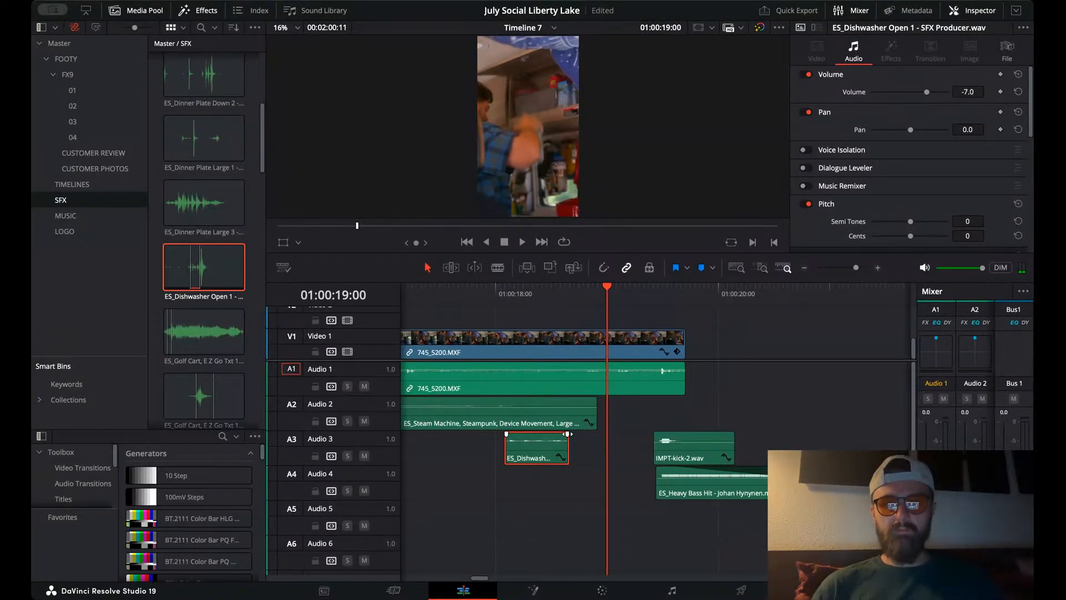
- Add a short fade-out to the end of the dishwasher clip on Audio 3 and play back the section
left_click_drag(568, 433, 563, 434)
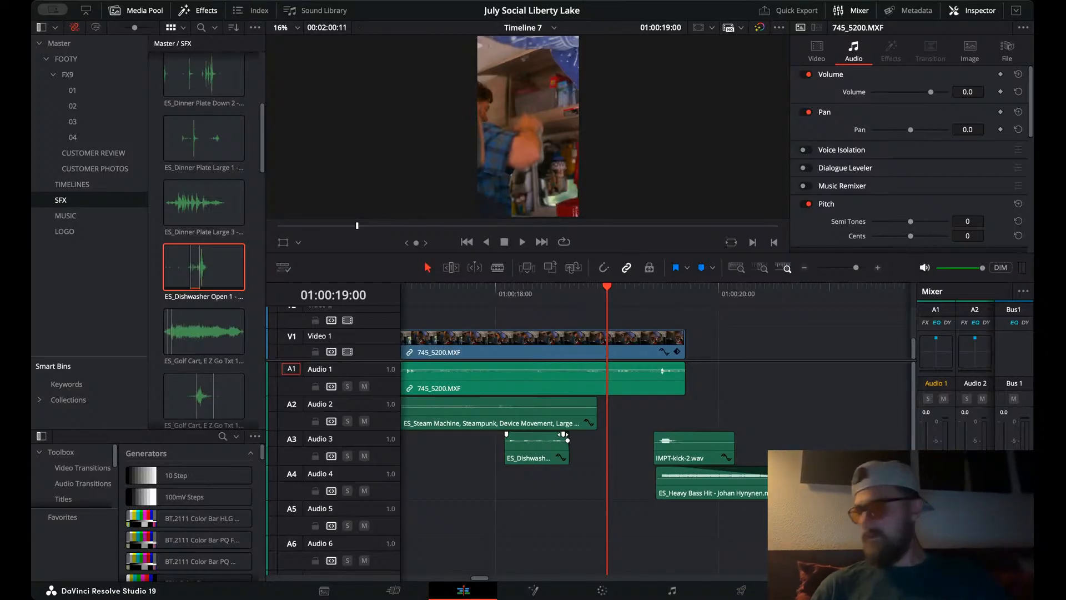
left_click(469, 295)
key("space")
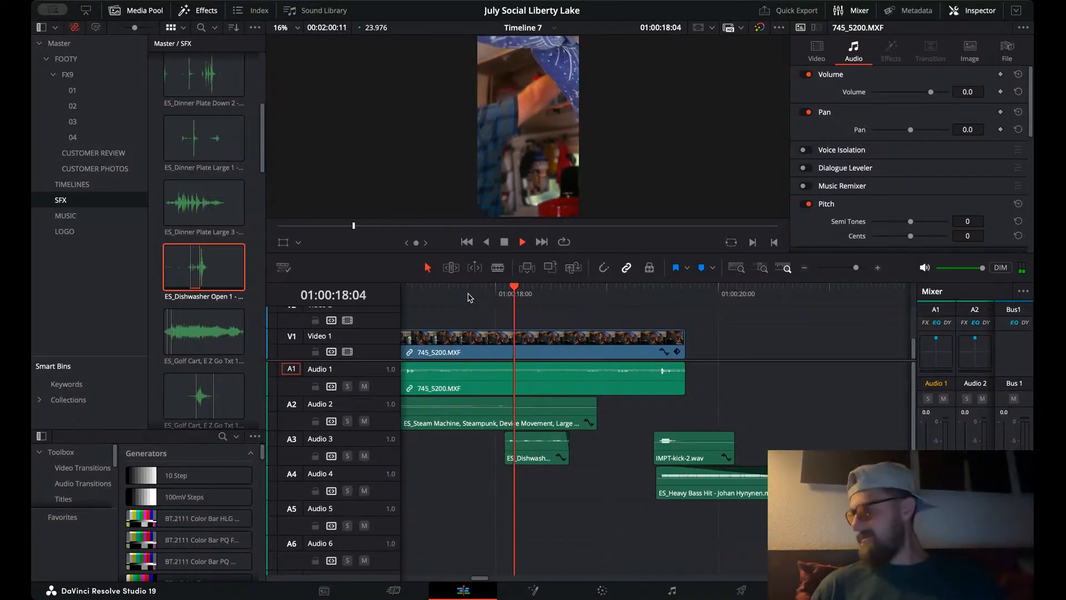
key("space")
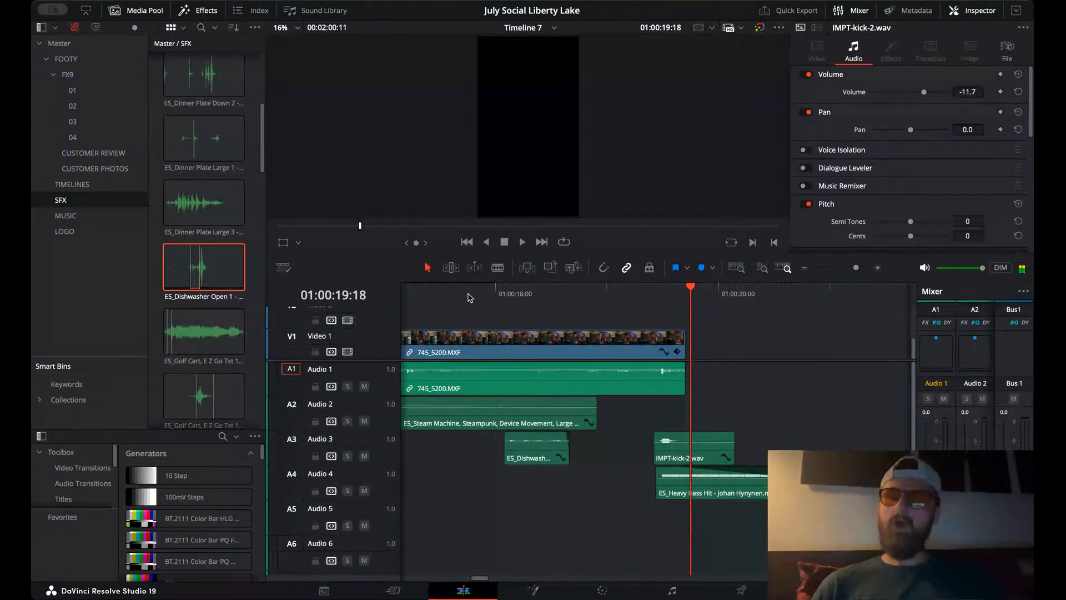
- Play back from the end of 745_5203.MXF through 745_5200.MXF and its closing bass hit
scroll(470, 297, "down", 2)
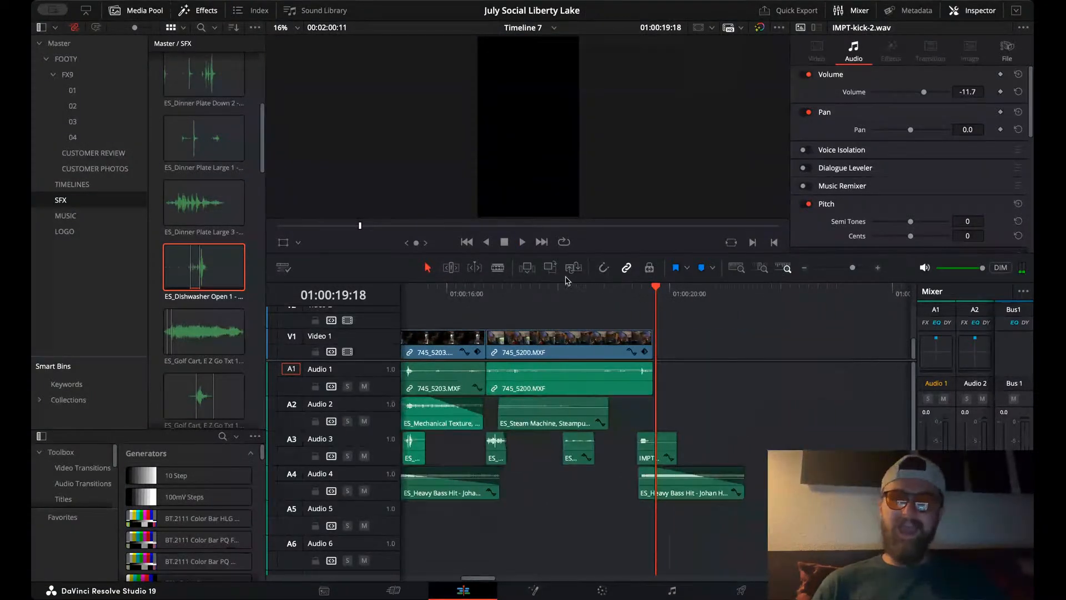
left_click(468, 295)
key("space")
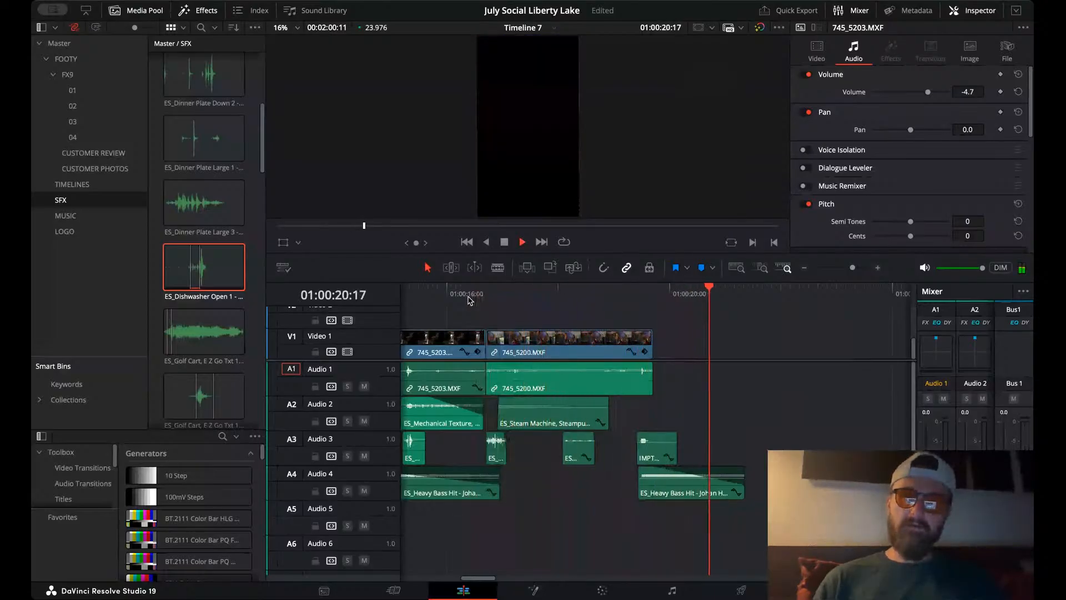
key("space")
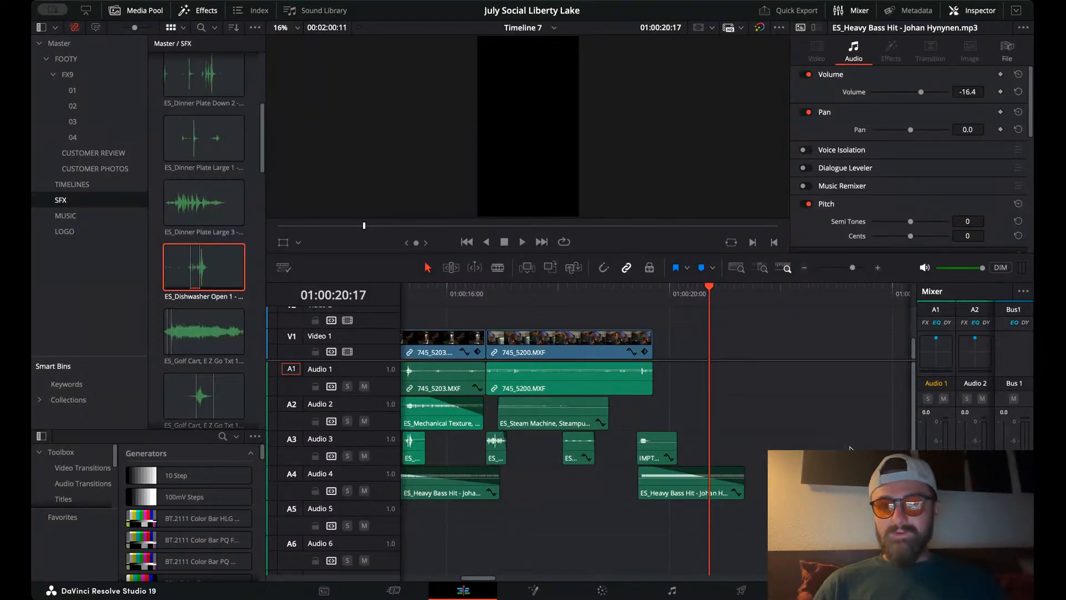
- Play back the edit from the start of the timeline through the end of 745_5200.MXF
left_click(724, 388)
key("j")
key("j")
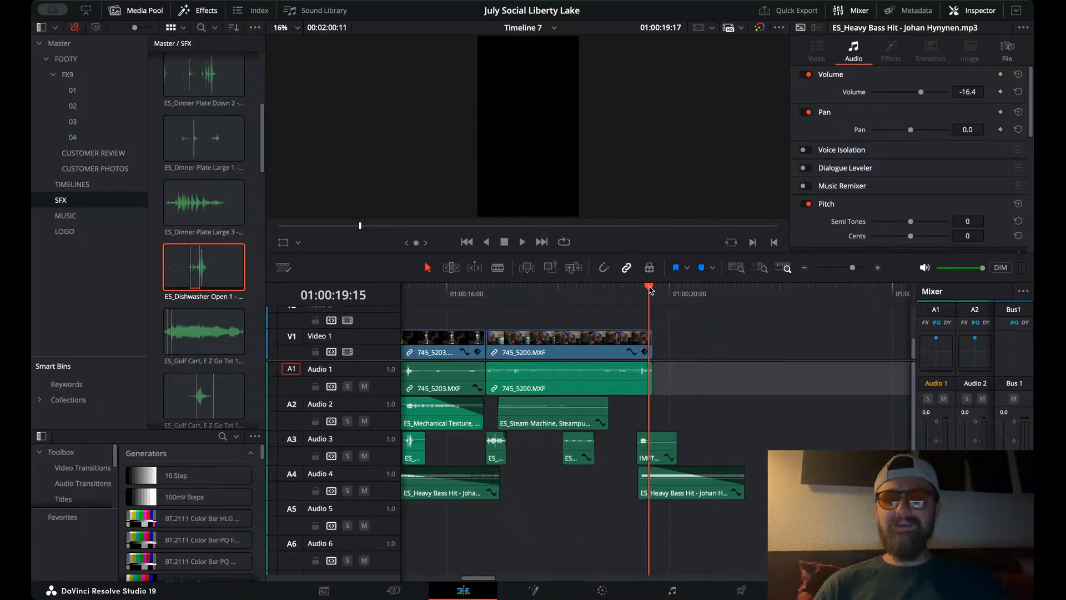
left_click(806, 267)
key("Home")
key("l")
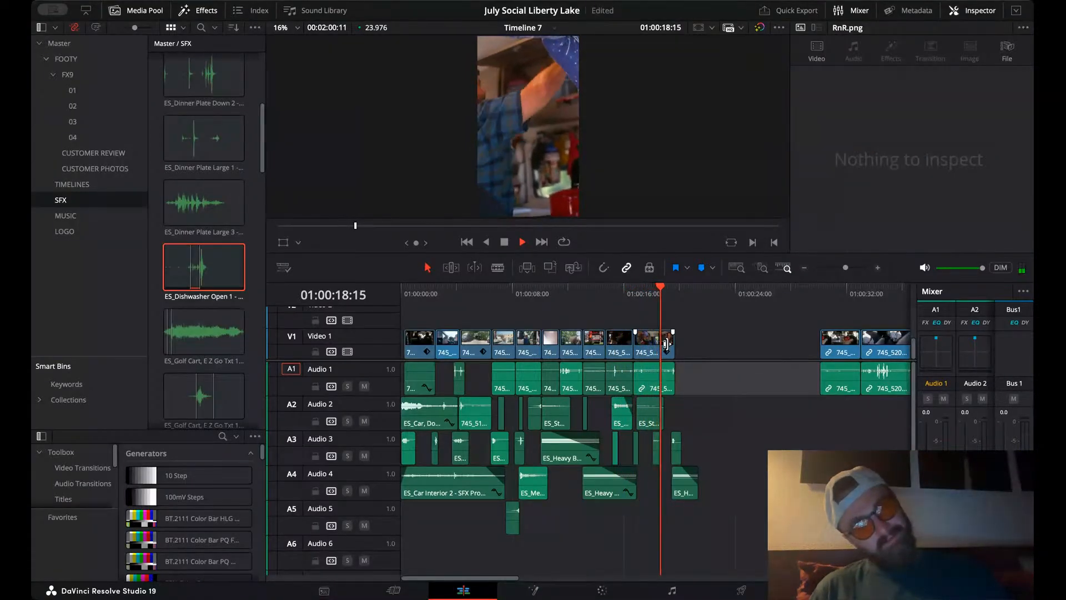
key("space")
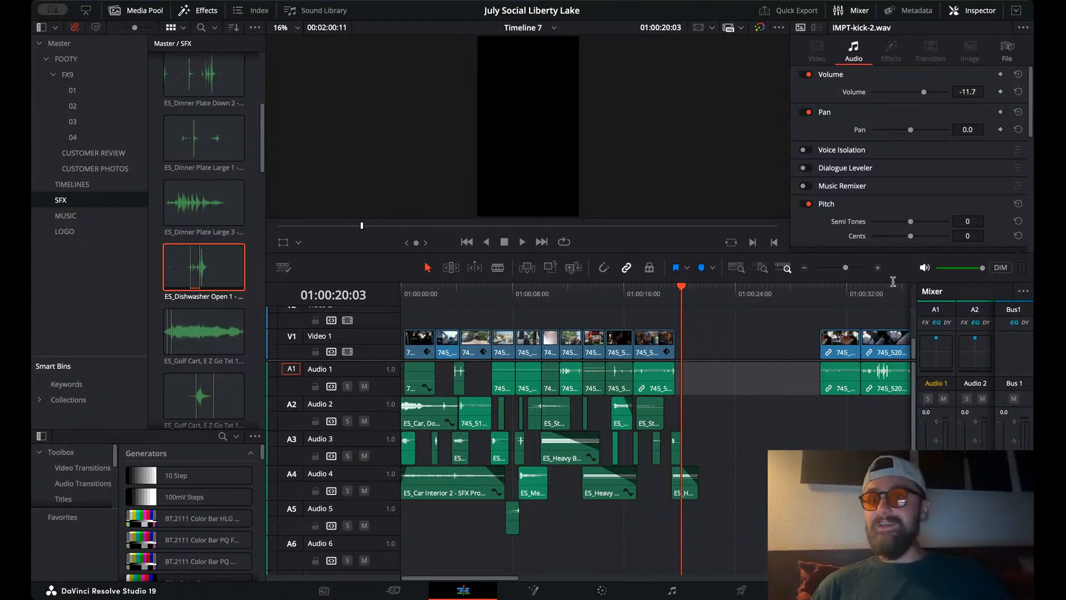
- Scrub through the finished edit and the leftover clips beyond the gap, up to 745_5205.MXF at 01:00:34:21
scroll(714, 334, "right", 5)
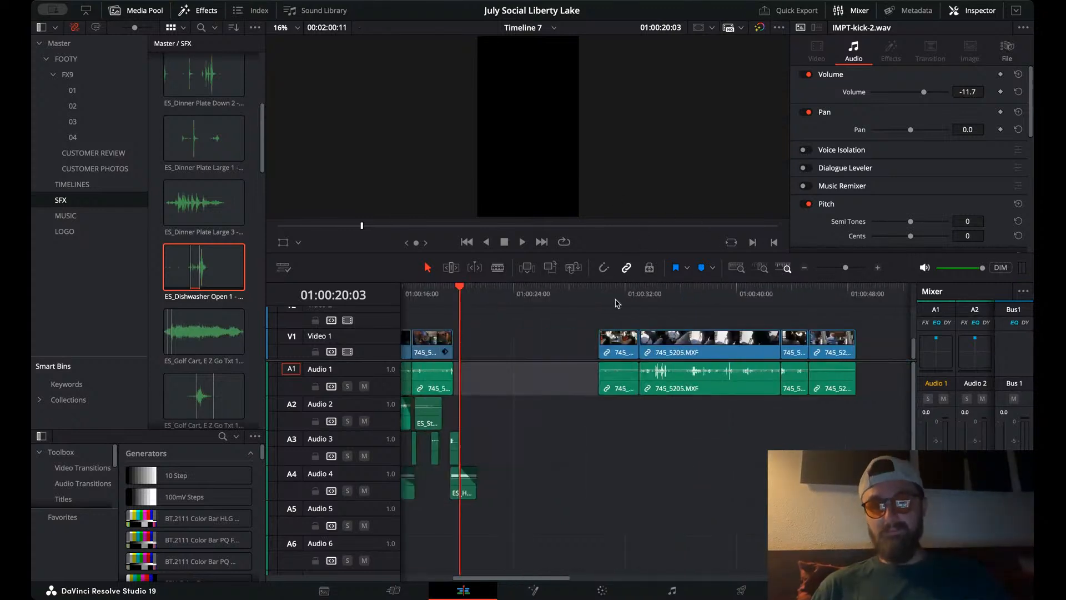
left_click(599, 293)
left_click(414, 295)
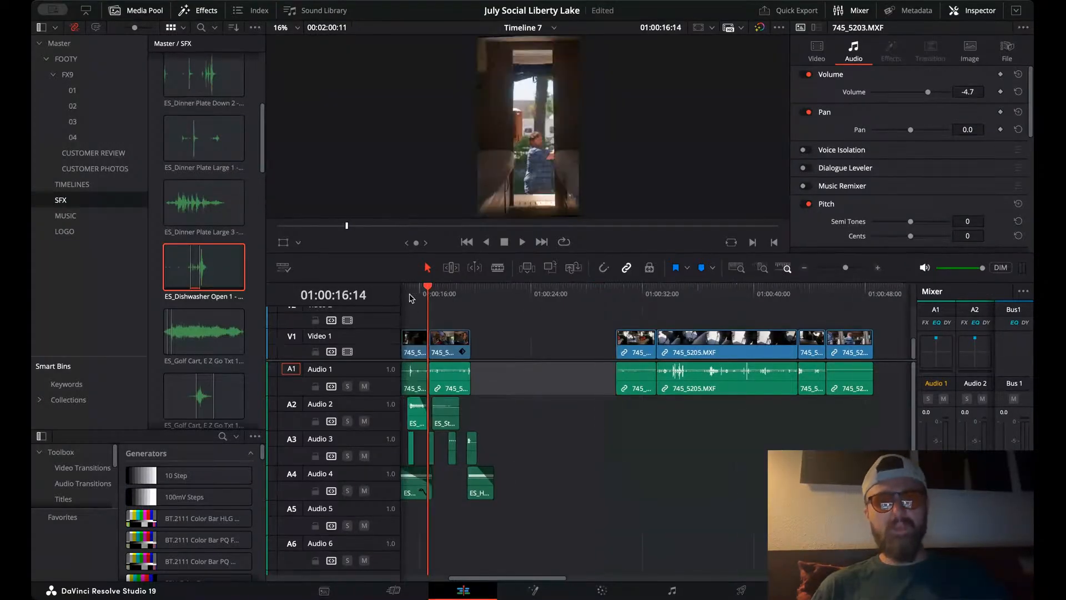
scroll(422, 311, "left", 5)
left_click(518, 295)
left_click(557, 296)
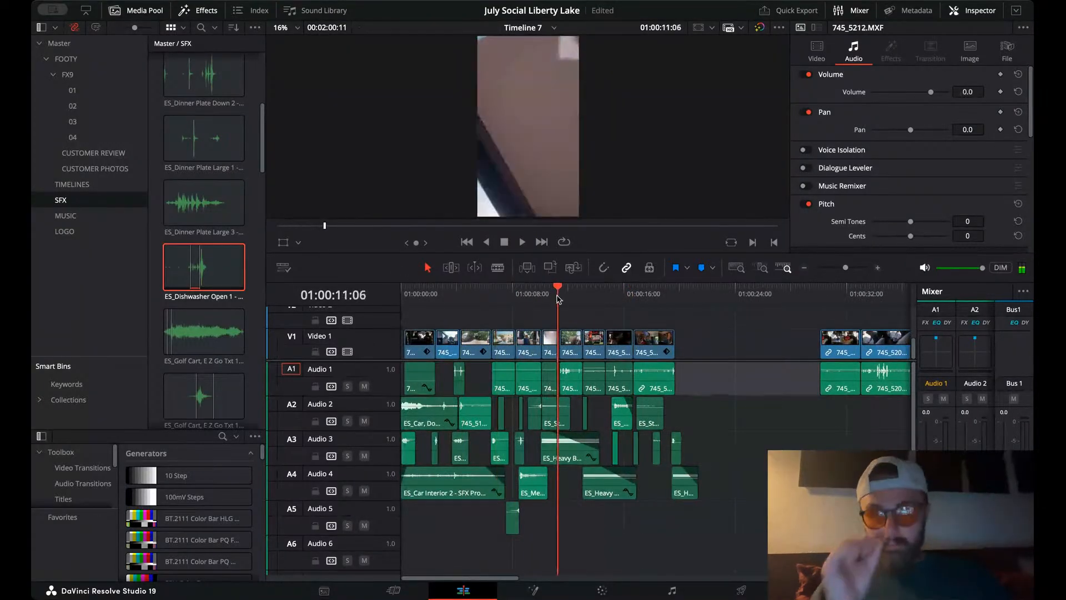
left_click_drag(559, 298, 615, 317)
scroll(726, 312, "right", 6)
left_click(614, 294)
scroll(703, 302, "right", 2)
scroll(615, 317, "left", 2)
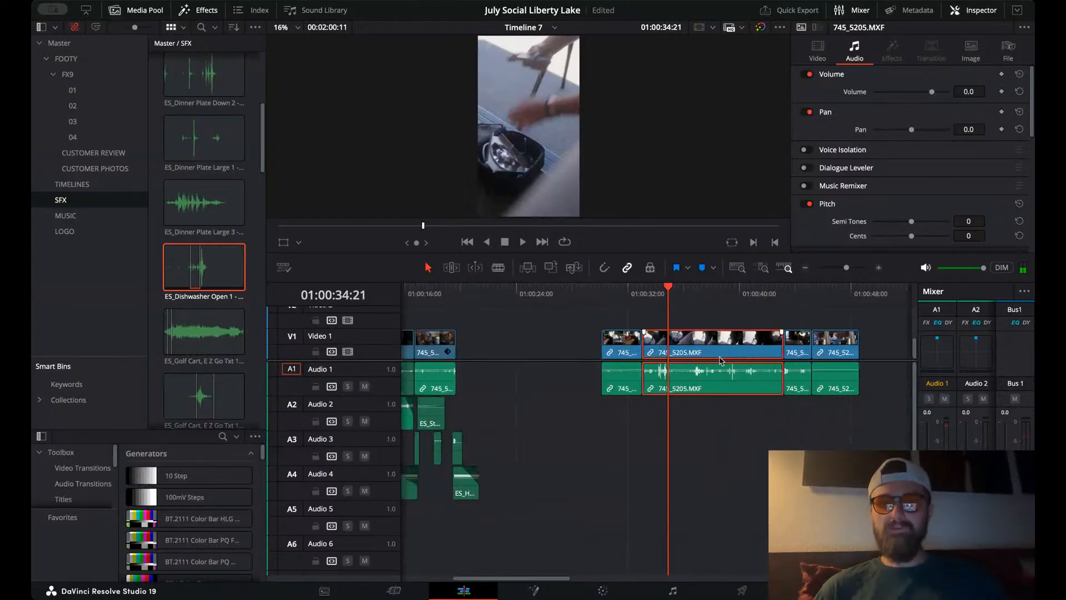
- Move 745_5205.MXF on Video 1 directly against the end of 745_5200.MXF and shift 745_5207.MXF slightly later in the timeline
left_click_drag(701, 338, 517, 322)
left_click_drag(606, 341, 689, 340)
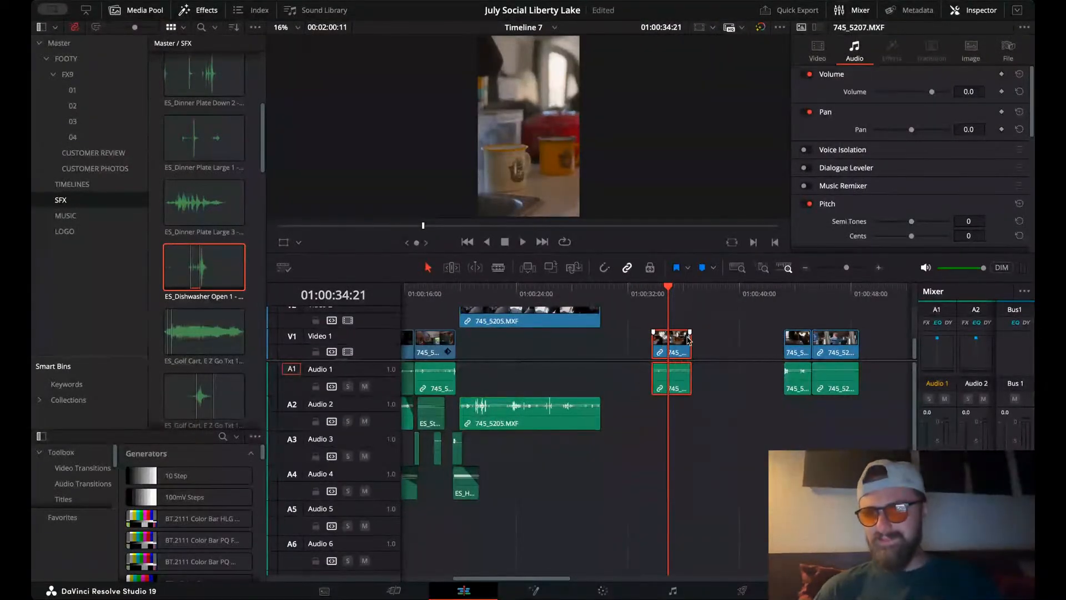
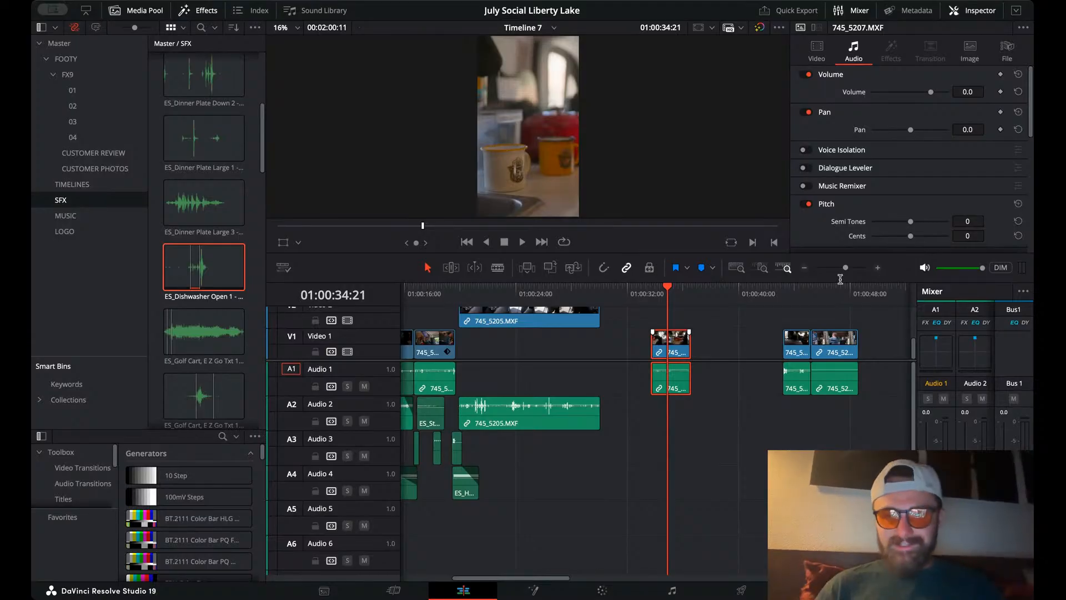
left_click_drag(499, 326, 493, 337)
left_click(453, 307)
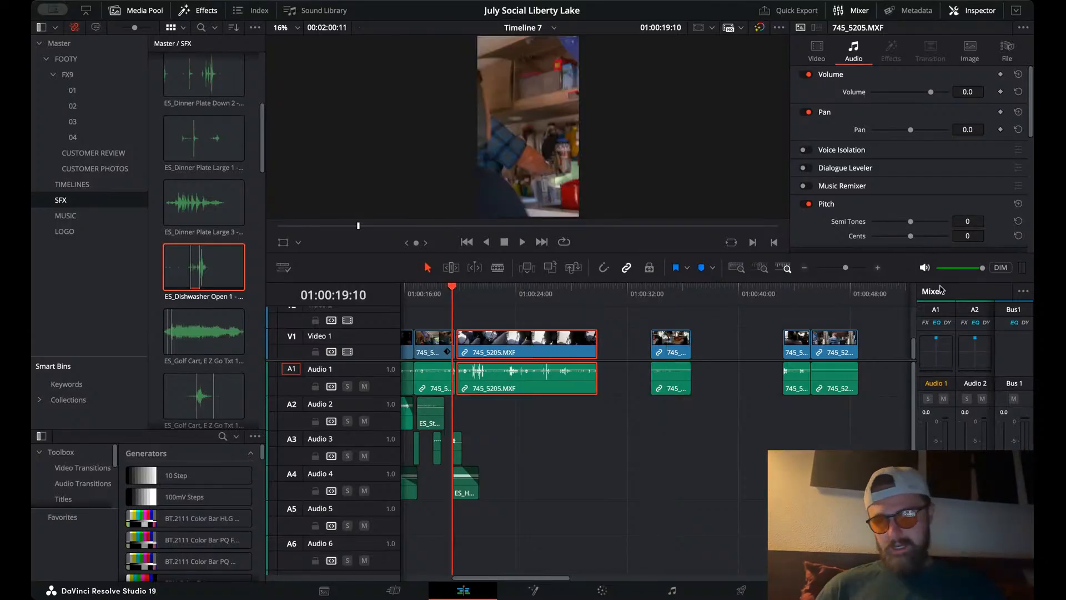
left_click(878, 268)
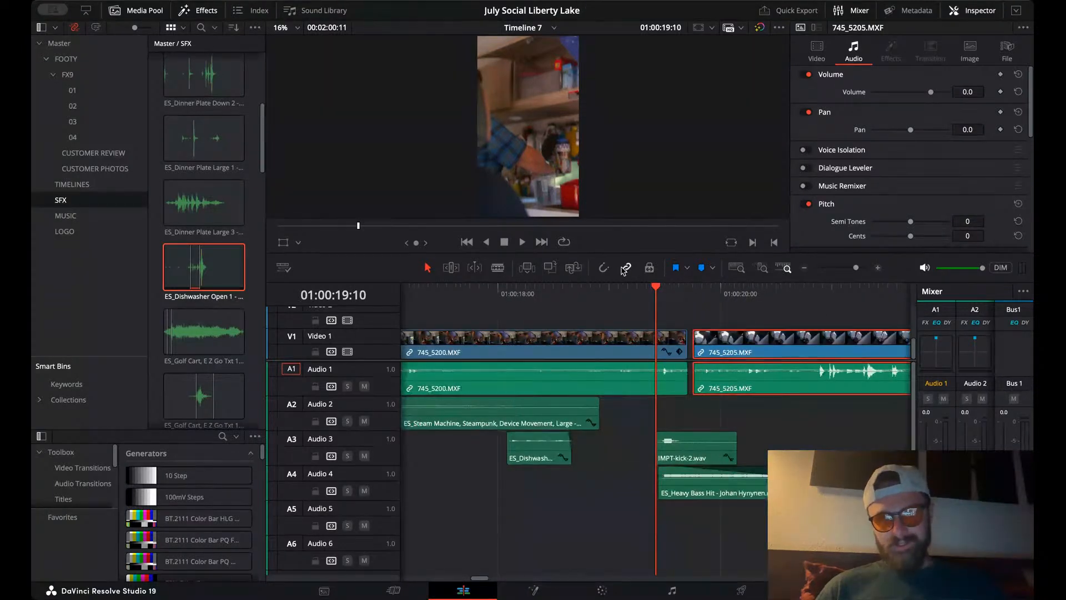
left_click_drag(746, 349, 738, 349)
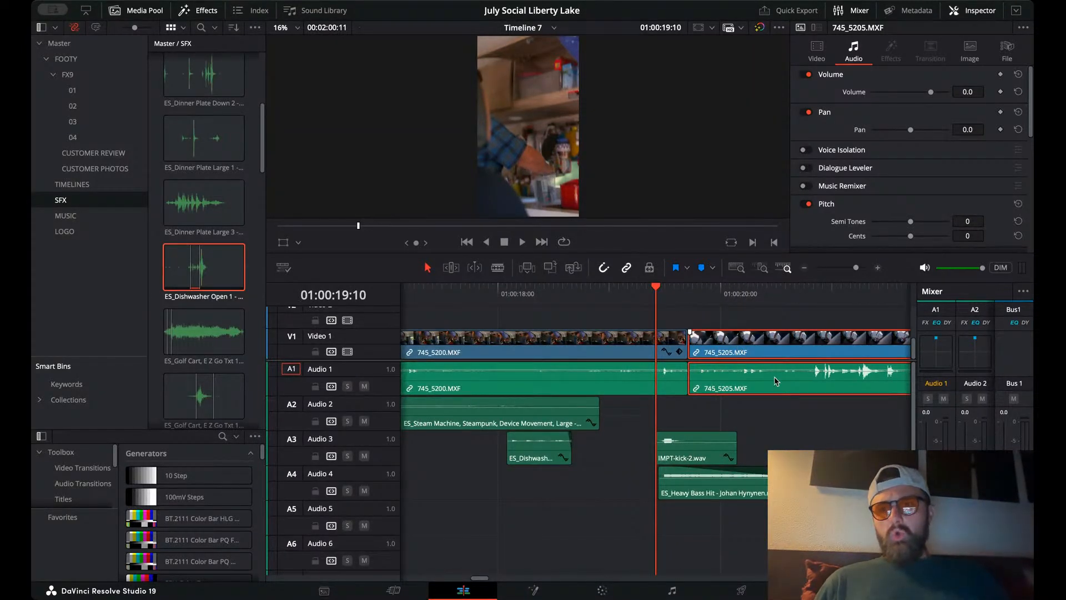
left_click(699, 411)
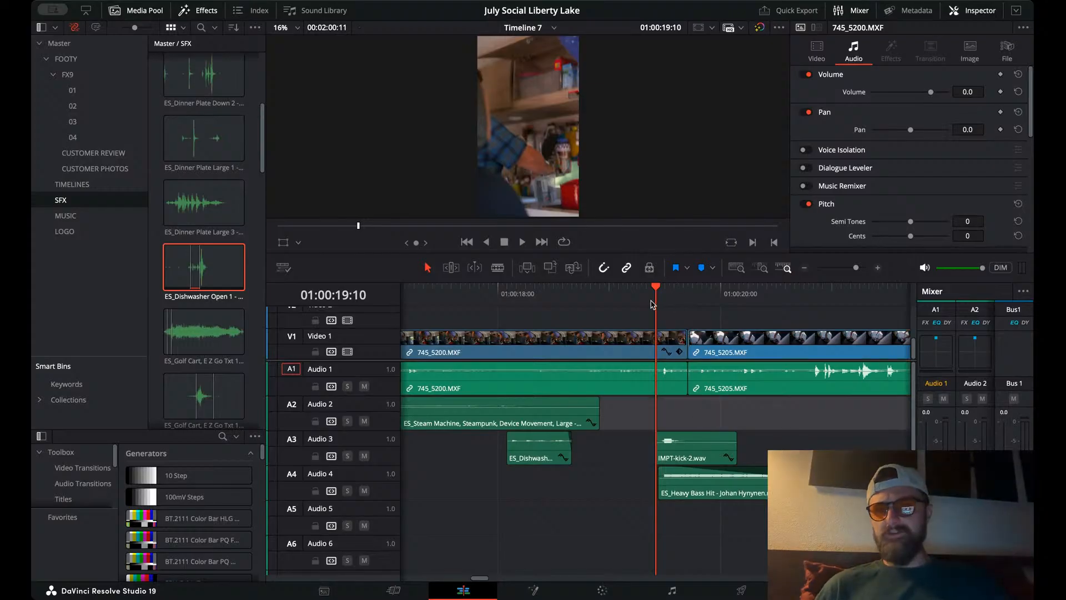
- Play back the cut from 745_5200.MXF into 745_5205.MXF, stopping at 01:00:21:22
key("space")
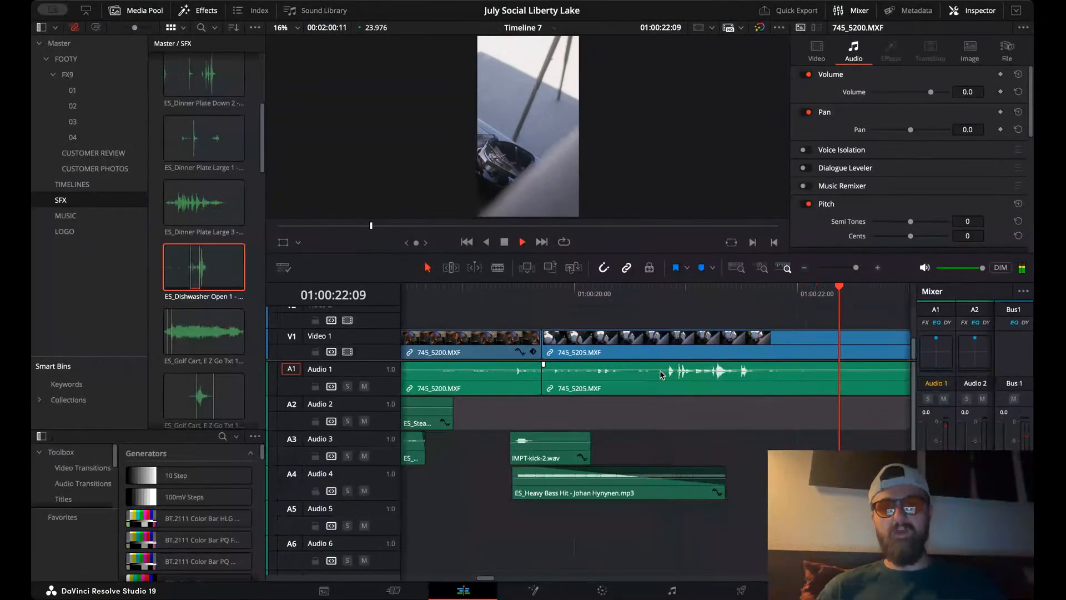
key("space")
left_click(546, 294)
key("space")
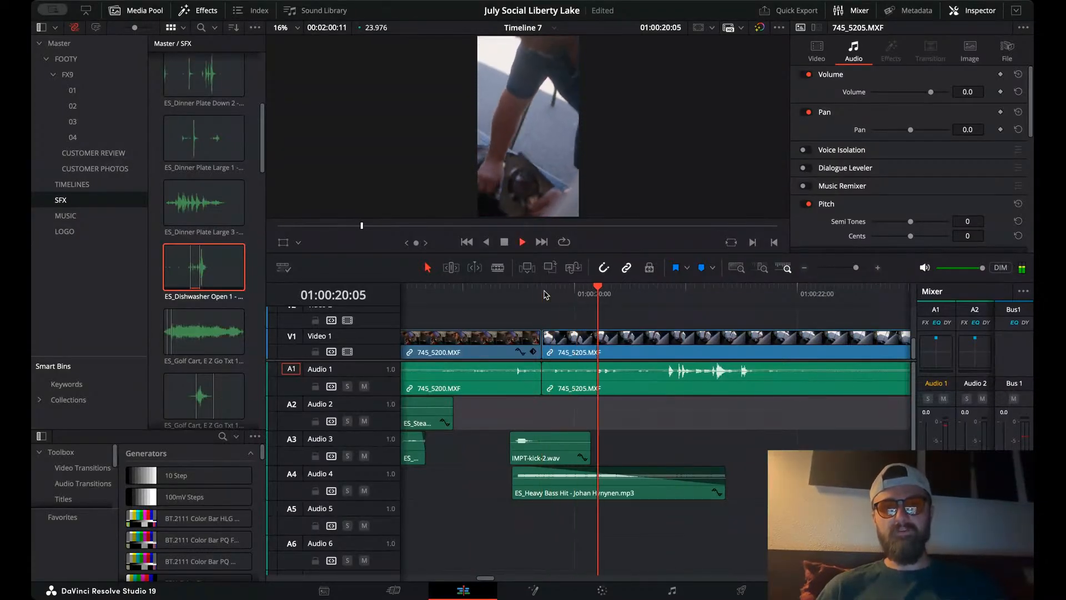
key("space")
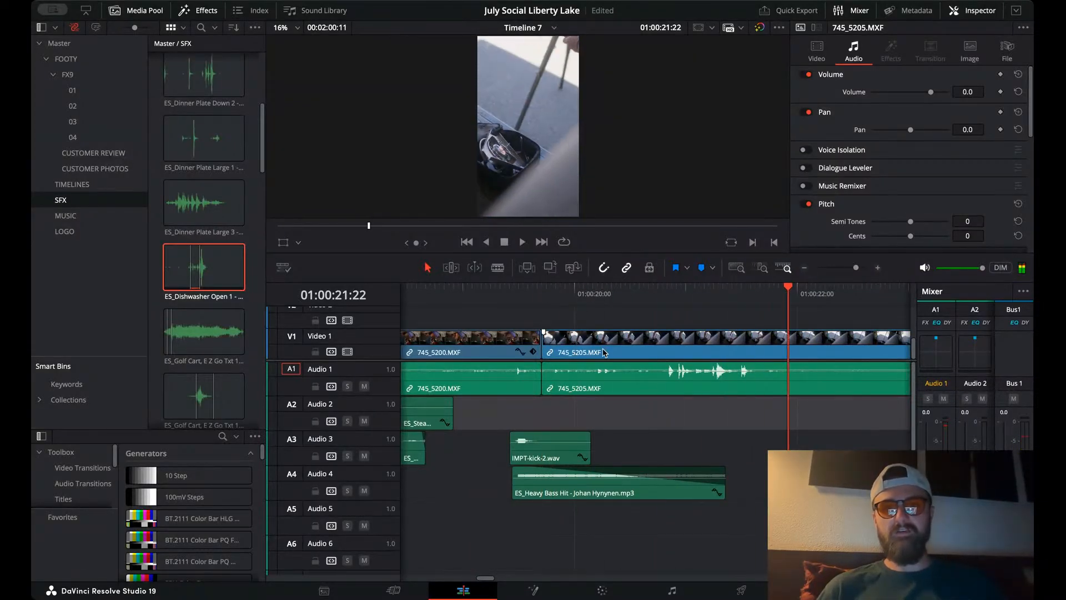
- Split 745_5205.MXF at 01:00:21:22 and delete the part after the cut
key("b")
left_click(789, 343)
key("a")
left_click(833, 347)
key("Delete")
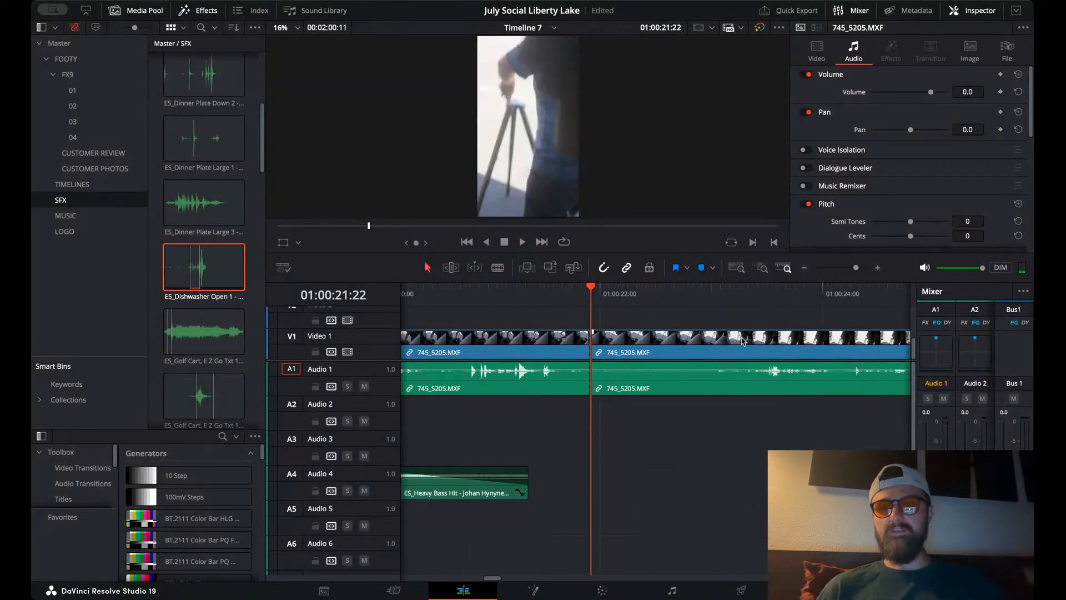
- Scrub through the leftover clips 745_5207.MXF, 745_5204.MXF and 745_5213.MXF further along the timeline
left_click(804, 269)
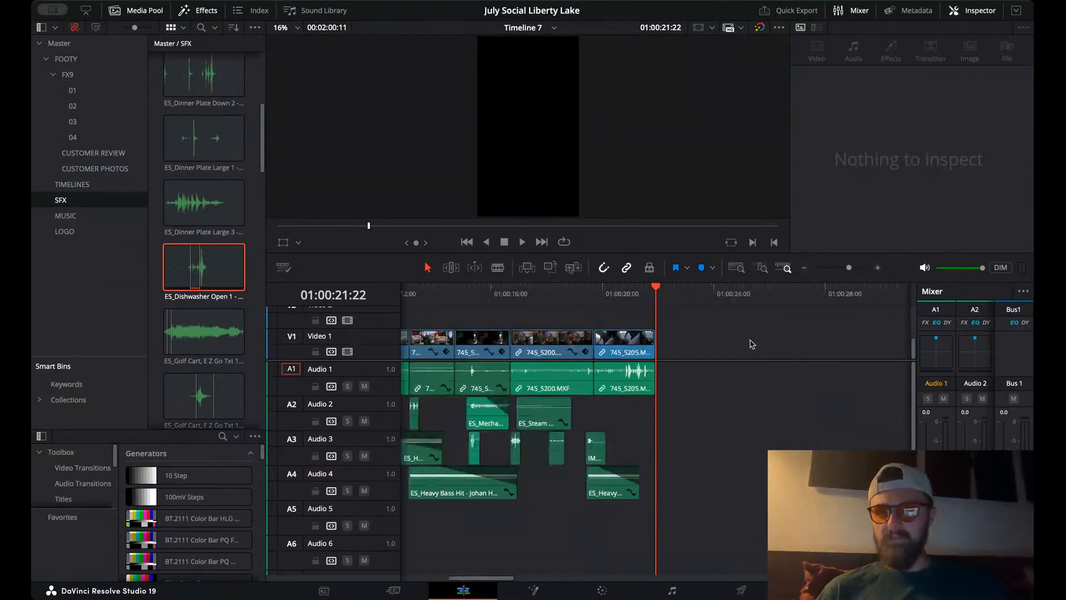
scroll(755, 340, "right", 5)
left_click(804, 268)
left_click(824, 292)
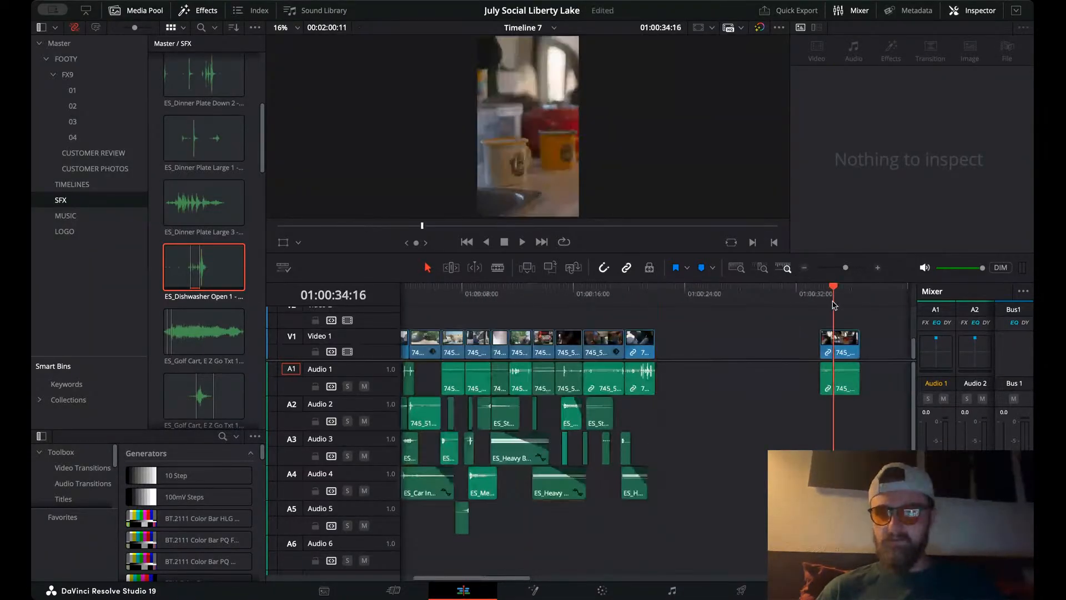
scroll(832, 305, "right", 5)
left_click(790, 292)
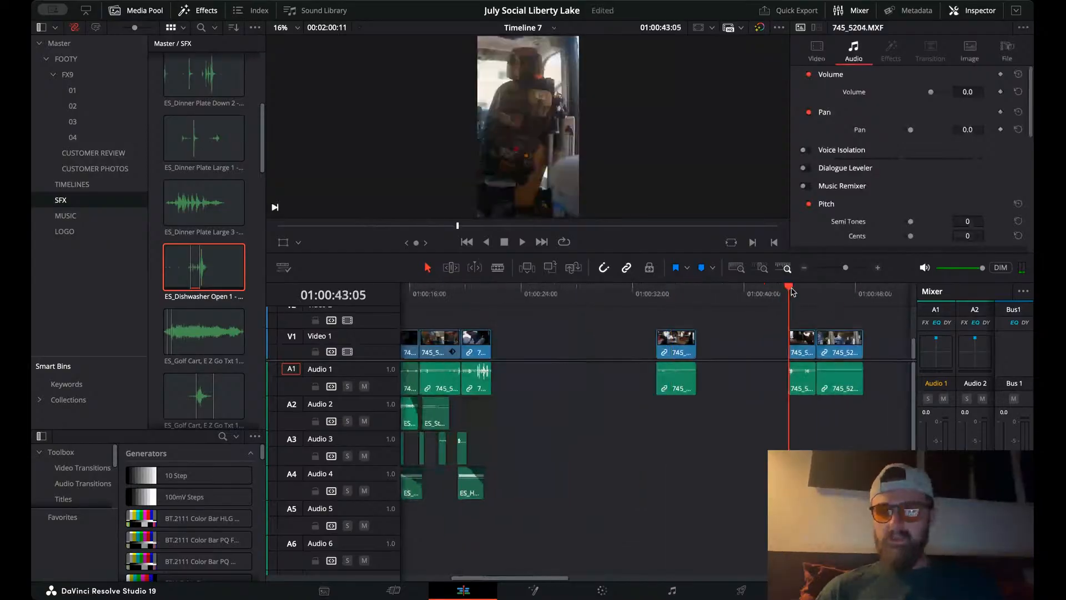
key("space")
left_click(824, 292)
mouse_move(828, 289)
left_mouse_down()
mouse_move(762, 292)
mouse_move(822, 299)
left_mouse_up()
scroll(823, 290, "right", 8)
scroll(823, 299, "right", 5)
- Delete the leftover clip group around 01:01:20:18 that ends with 745_5229.MXF, including its audio on Audio 1 and 2
left_click(672, 298)
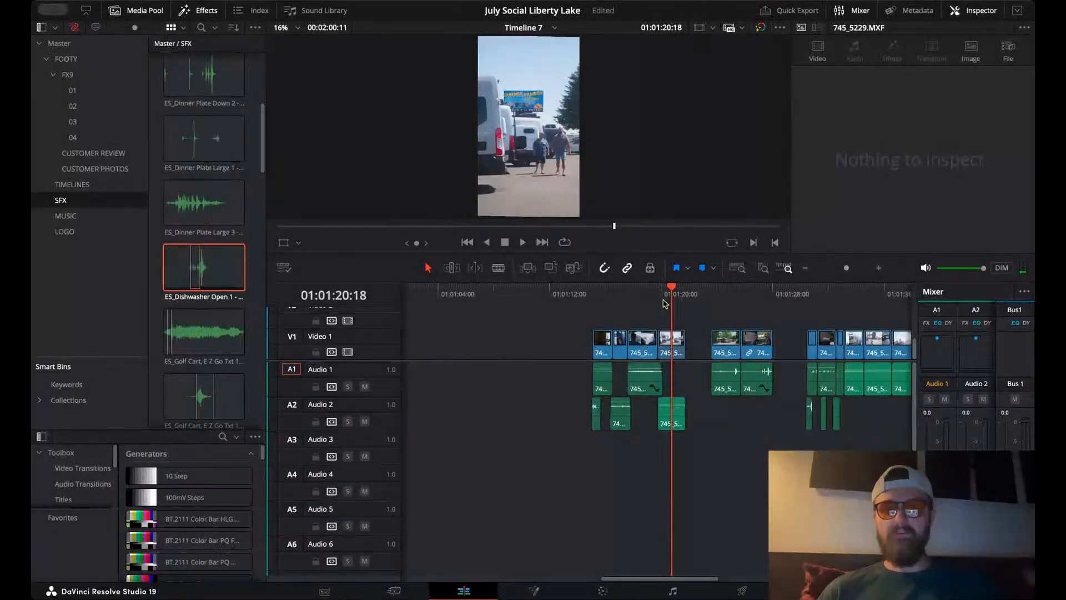
left_click_drag(573, 321, 676, 423)
key("Delete")
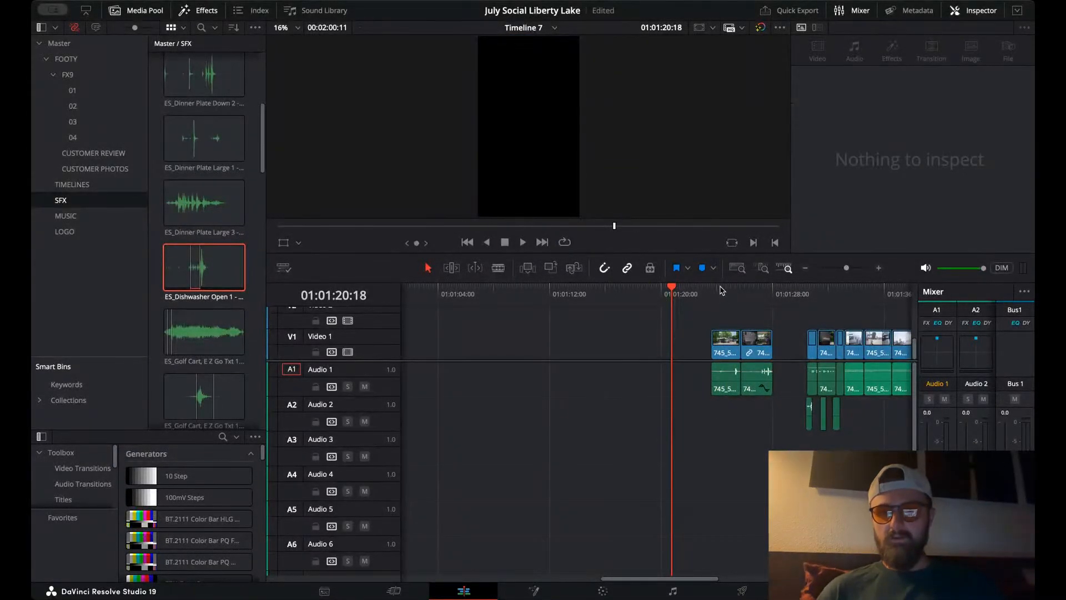
- Move 745_5197.MXF and 745_5206.MXF directly after 745_5205.MXF on Video 1 and play back the new join
left_click_drag(721, 291, 766, 294)
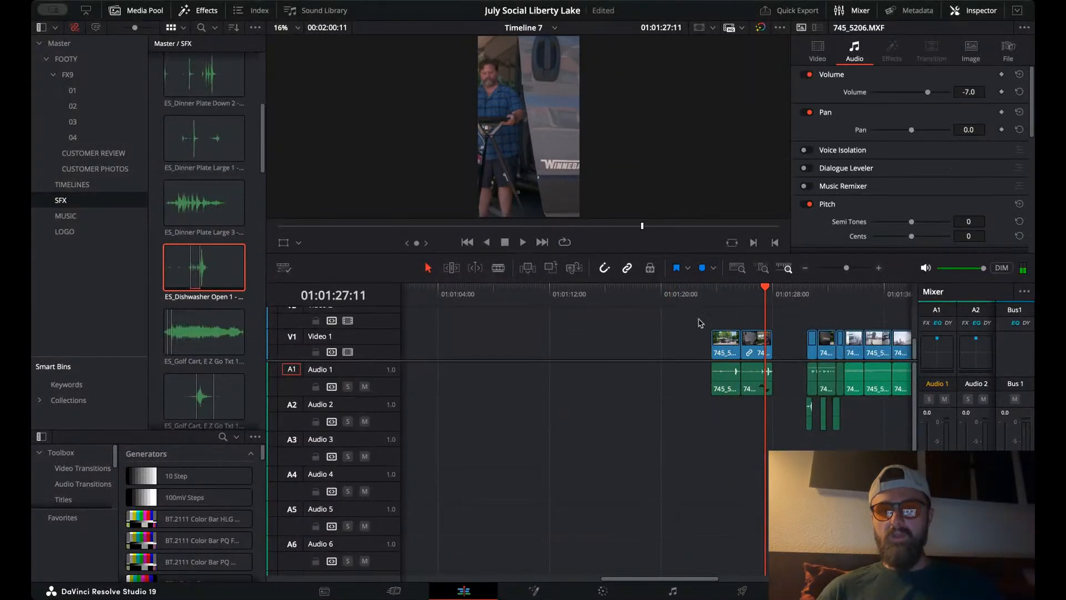
left_click_drag(701, 322, 710, 341)
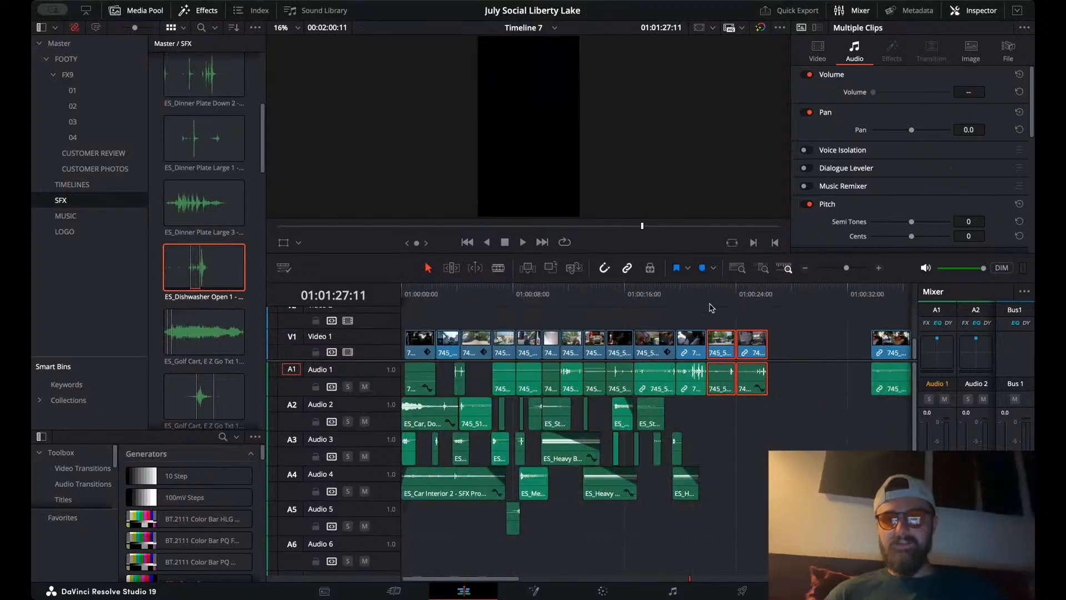
left_click(697, 293)
key("space")
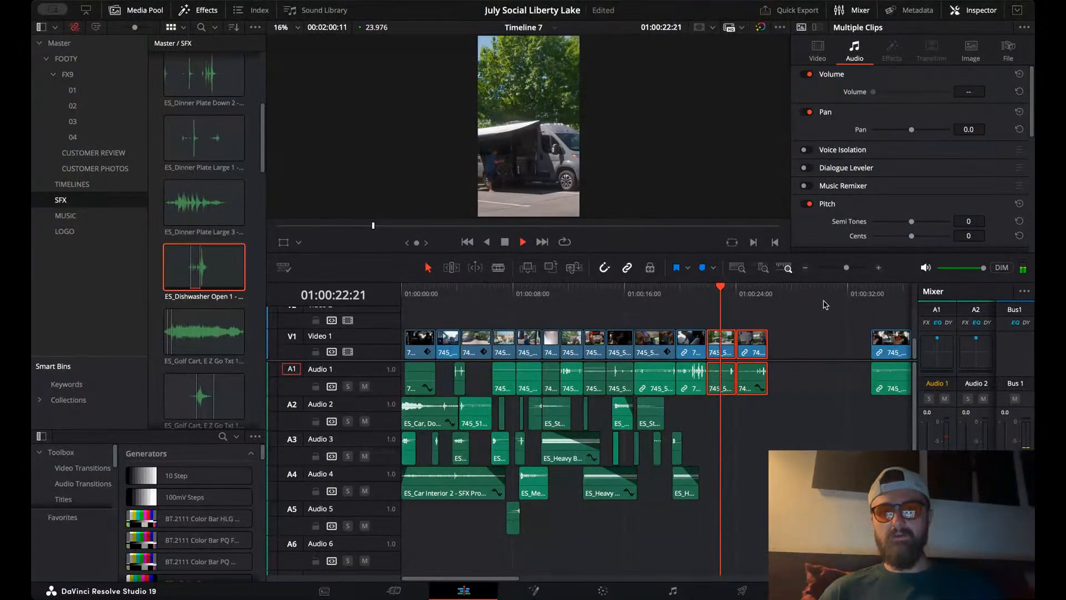
key("space")
- Reorder the last clips on Video 1 to 745_5197.MXF, 745_5205.MXF, 745_5206.MXF and play back the sequence from 745_5203.MXF
left_click(879, 269)
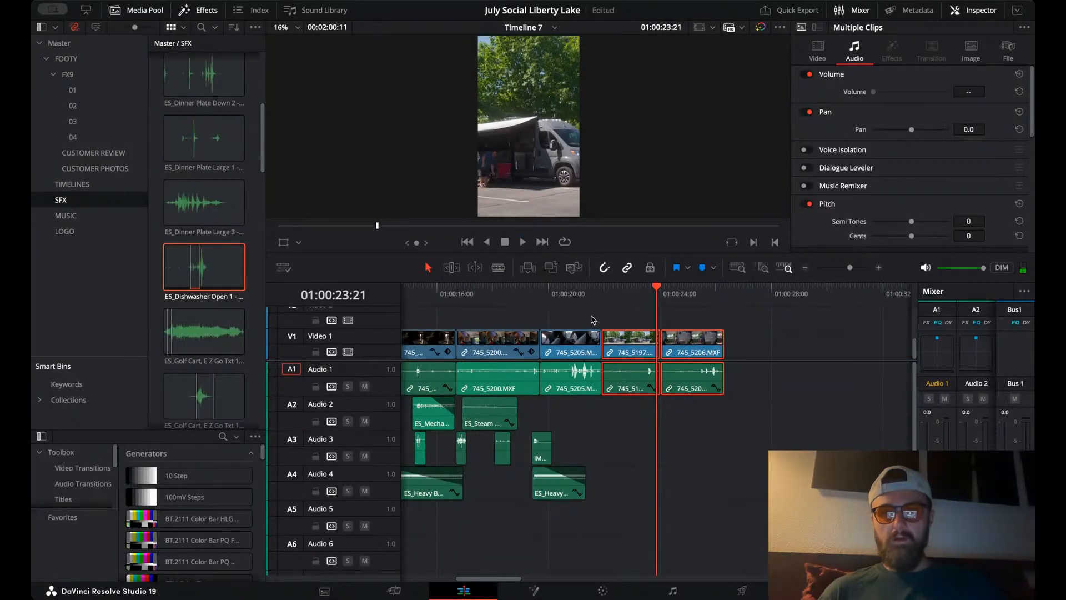
left_click_drag(499, 301, 503, 302)
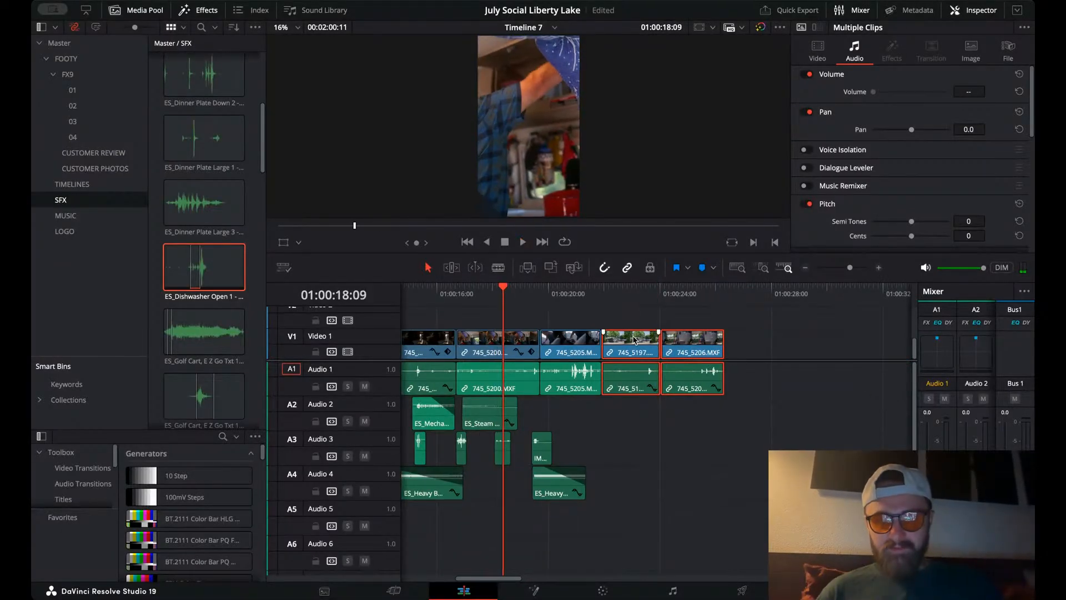
left_click_drag(634, 340, 706, 348)
left_click_drag(808, 342, 778, 342)
left_click_drag(838, 329, 631, 388)
left_click_drag(646, 345, 570, 344)
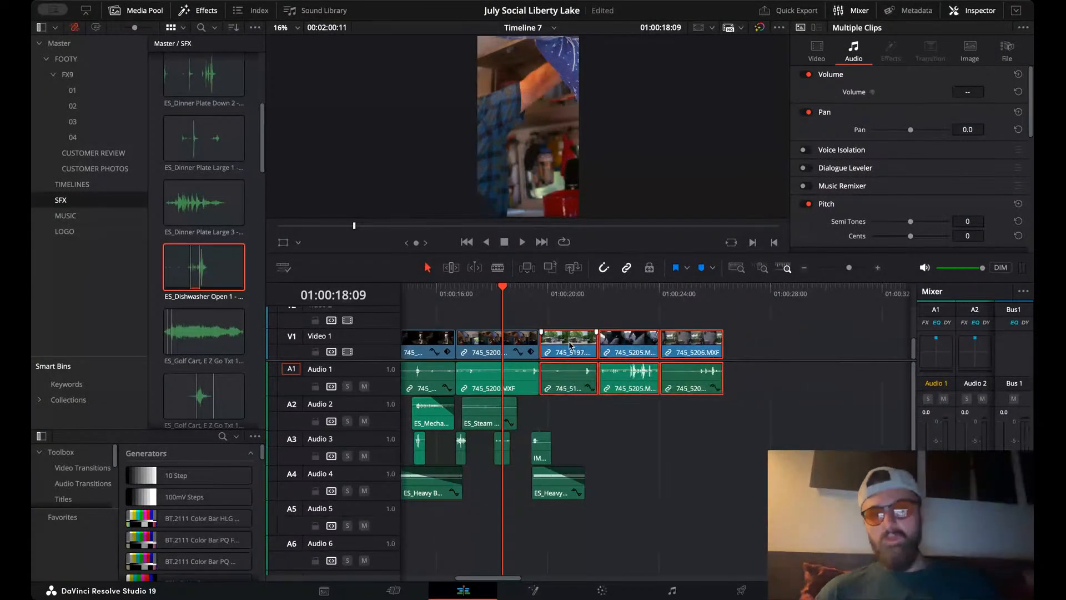
left_click(754, 406)
left_click(437, 294)
key("space")
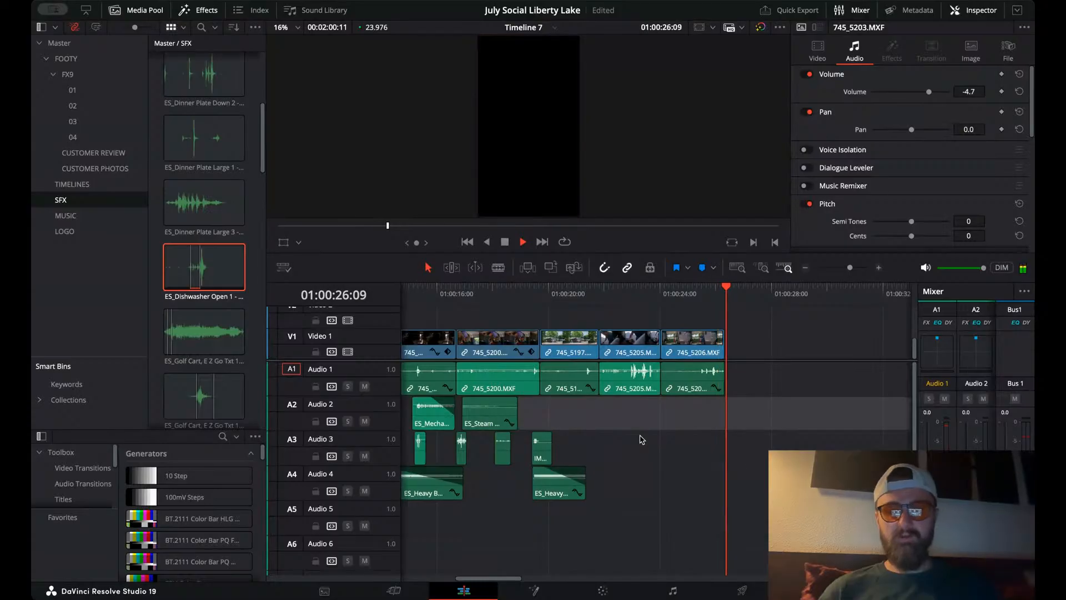
- Move the 745_5208.MXF and 745_5209.MXF clip group with its steam sound effects from 01:01:30:12 to the end of 745_5206.MXF
scroll(817, 388, "right", 5)
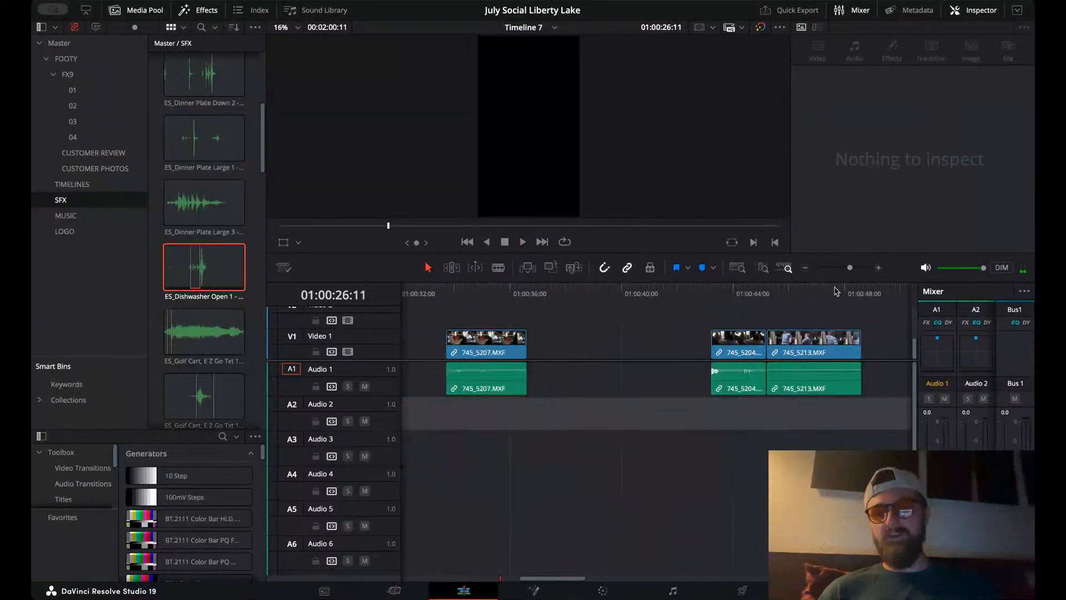
left_click(806, 270)
left_click(780, 288)
scroll(779, 303, "right", 4)
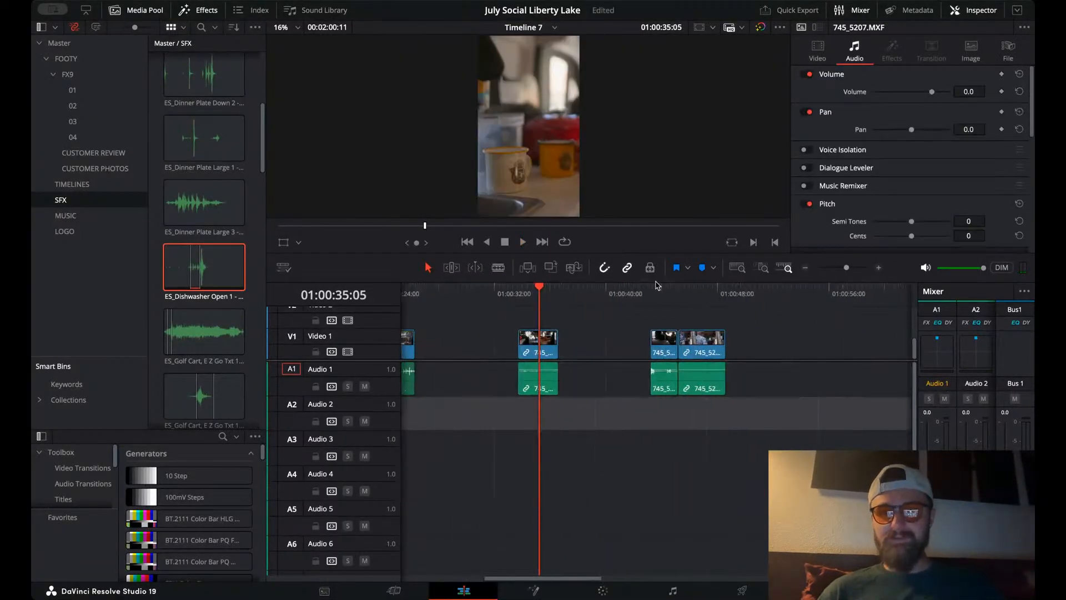
left_click_drag(655, 286, 723, 300)
scroll(695, 304, "right", 12)
left_click(707, 290)
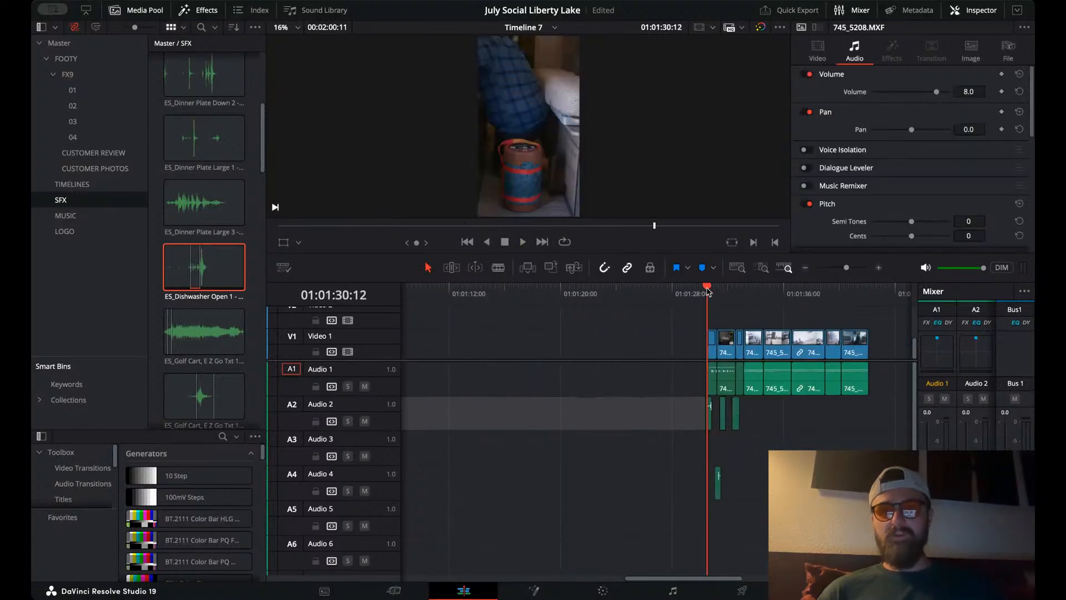
left_click_drag(674, 321, 739, 481)
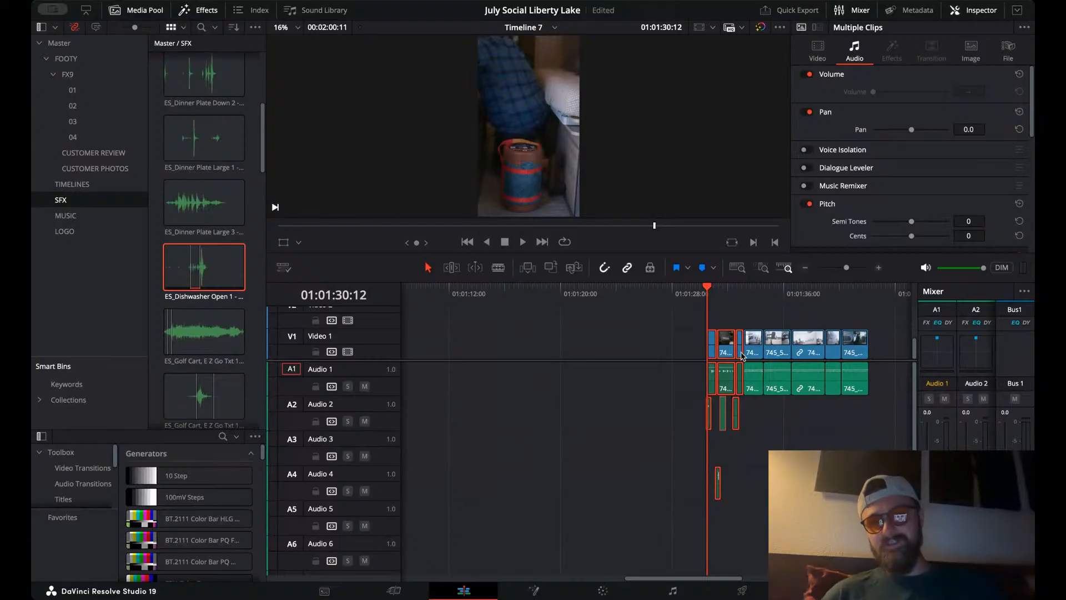
left_click_drag(725, 344, 789, 376)
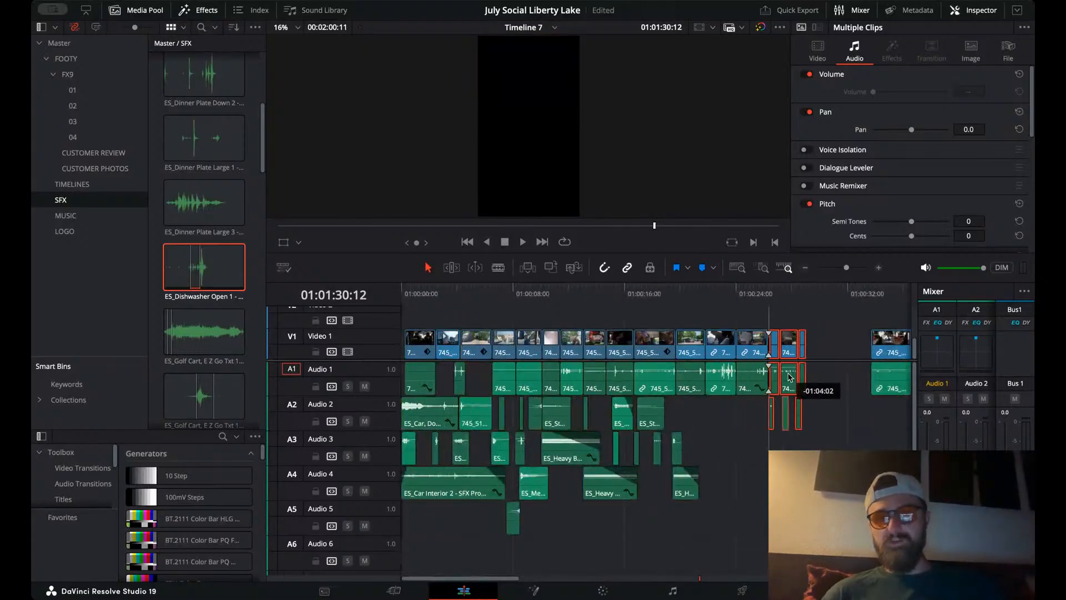
- Close the gap between 745_5206.MXF and the moved group starting with 745_5208.MXF
left_click(879, 267)
scroll(676, 372, "left", 10)
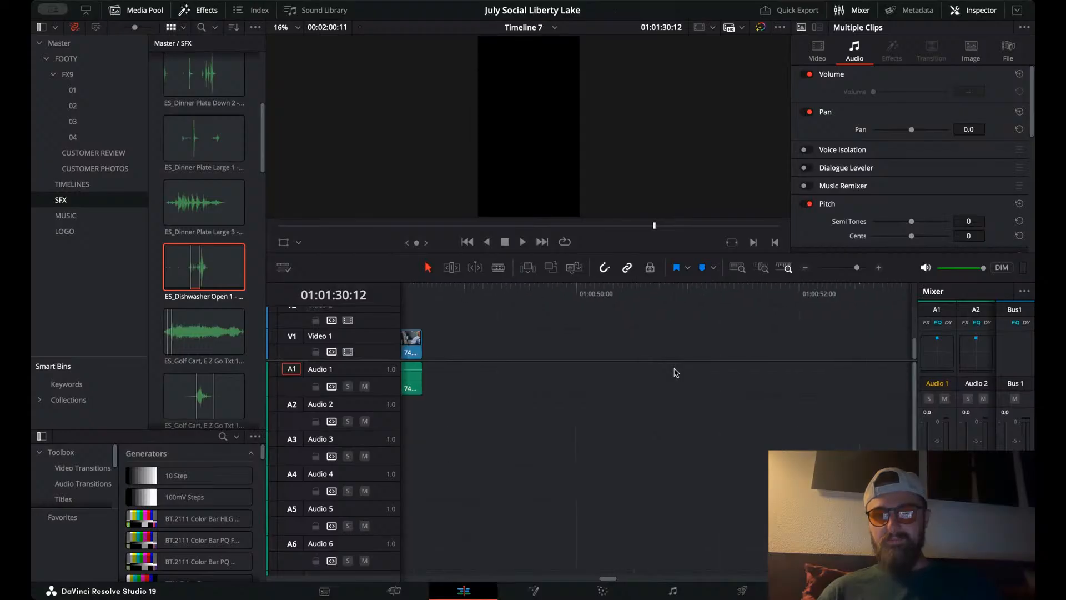
scroll(676, 372, "left", 3)
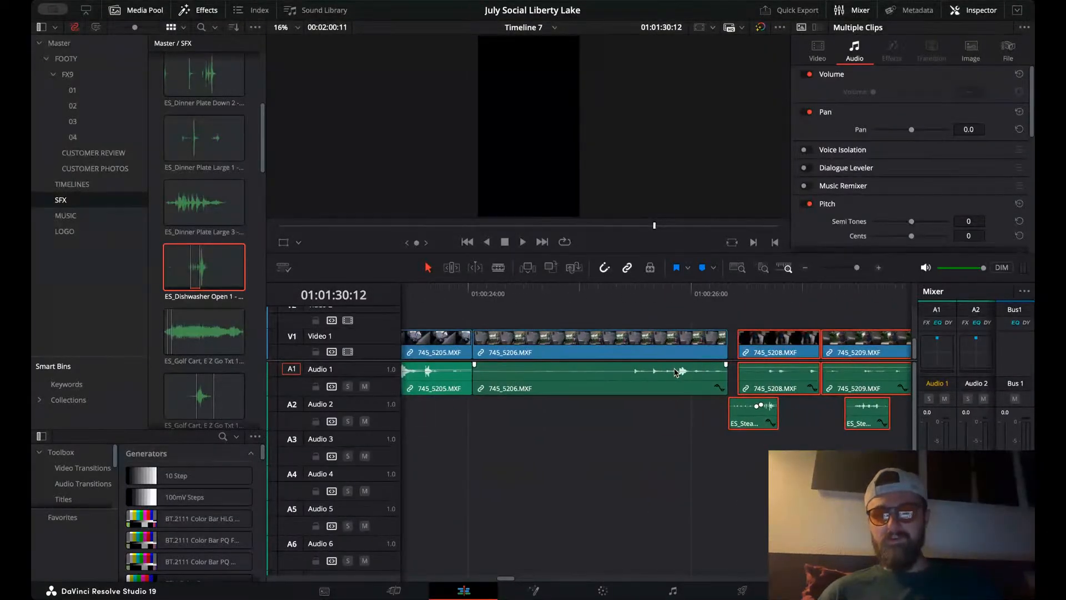
left_click_drag(687, 345, 677, 344)
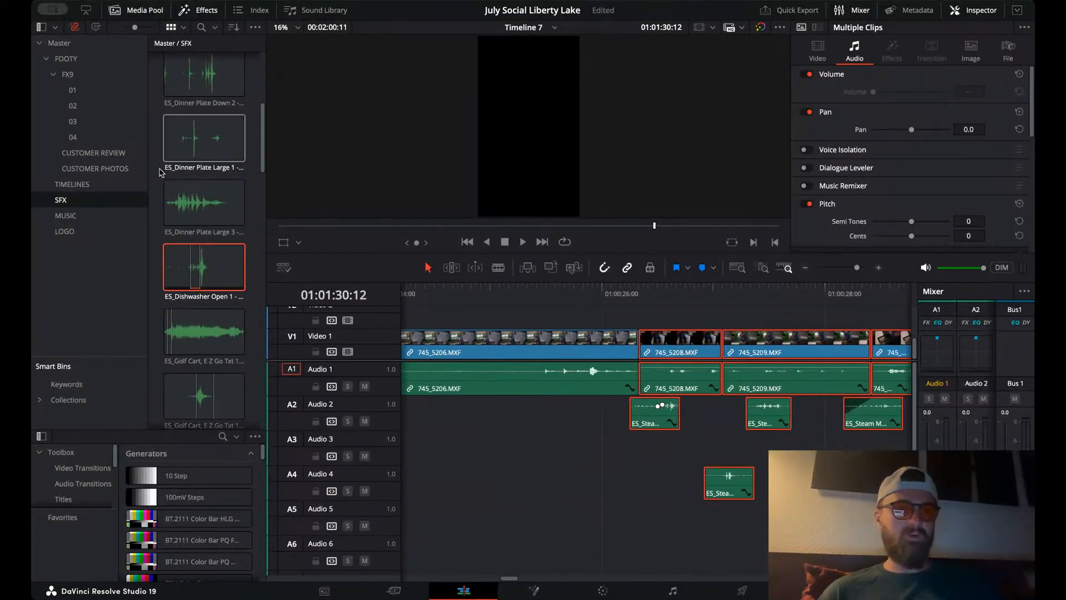
- Open Timeline 6 from the TIMELINES bin to look over its clip layout, and return to Timeline 7
left_click(82, 185)
scroll(203, 118, "up", 2)
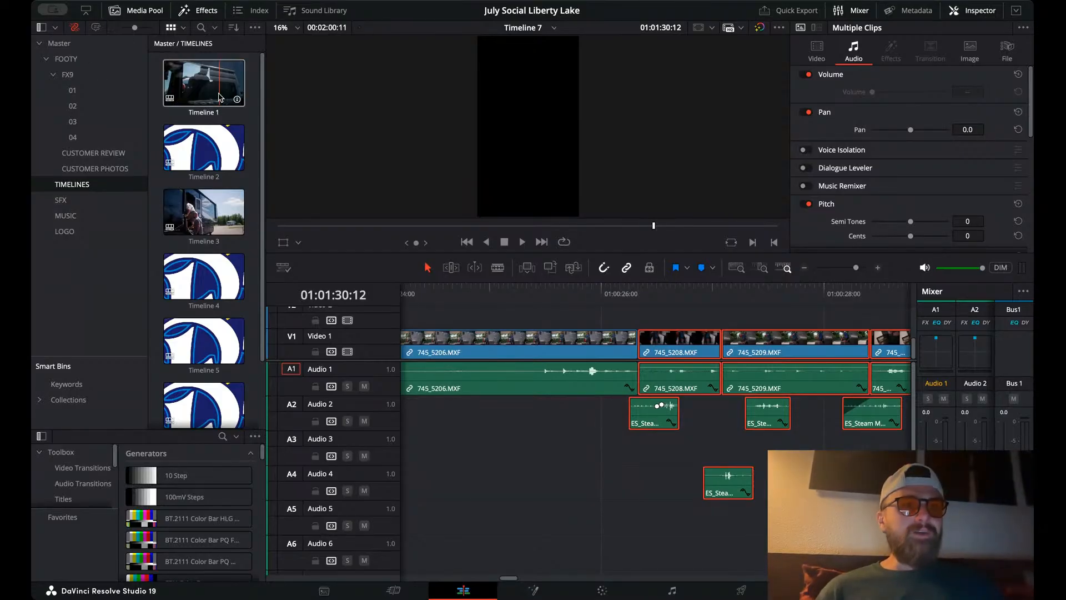
scroll(211, 106, "down", 3)
scroll(219, 97, "up", 3)
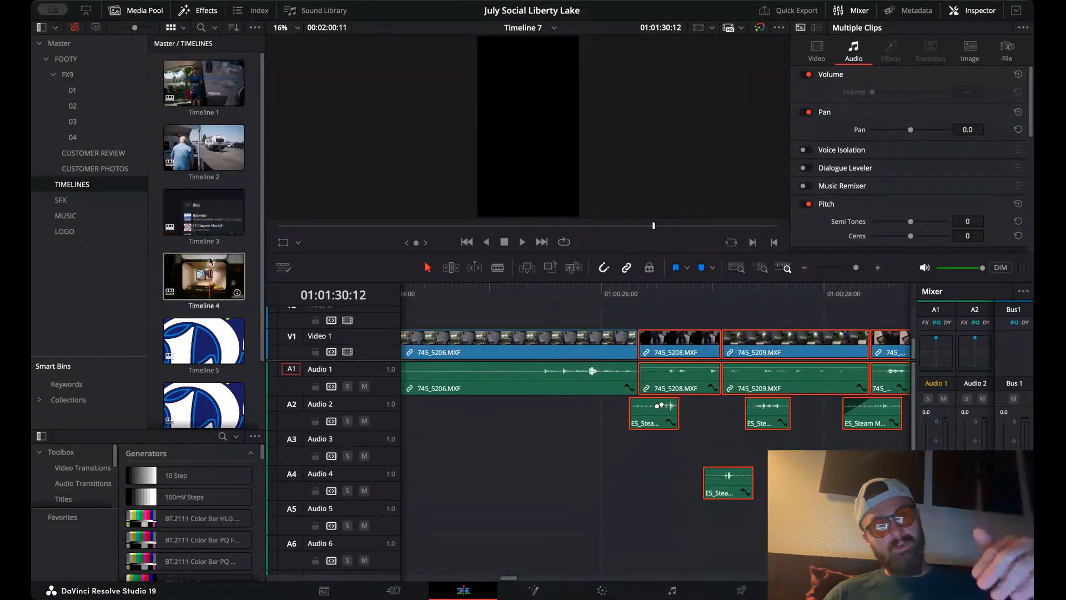
scroll(197, 234, "down", 2)
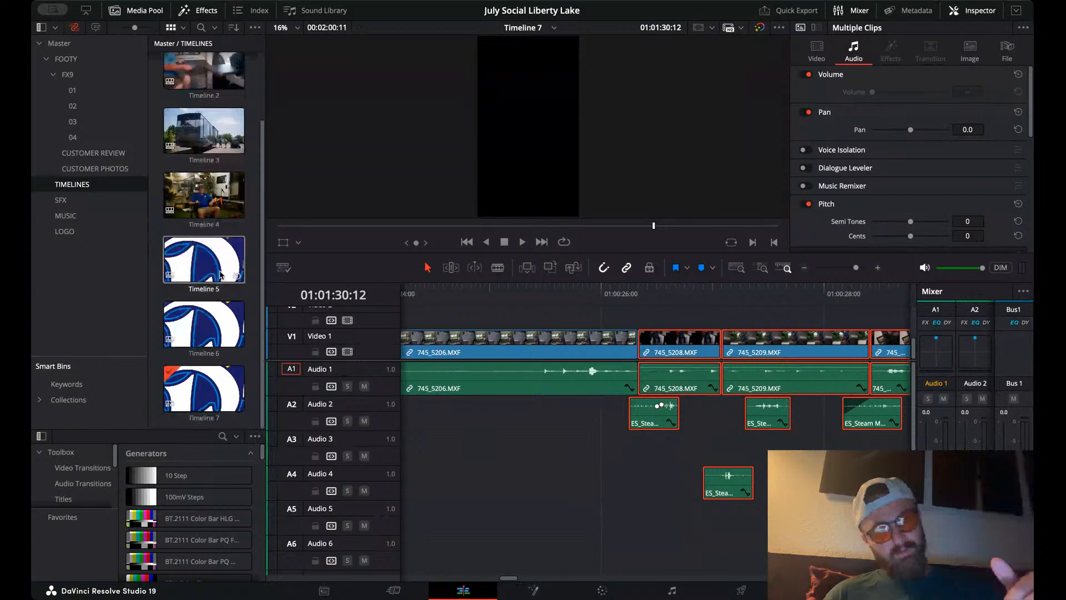
double_click(215, 326)
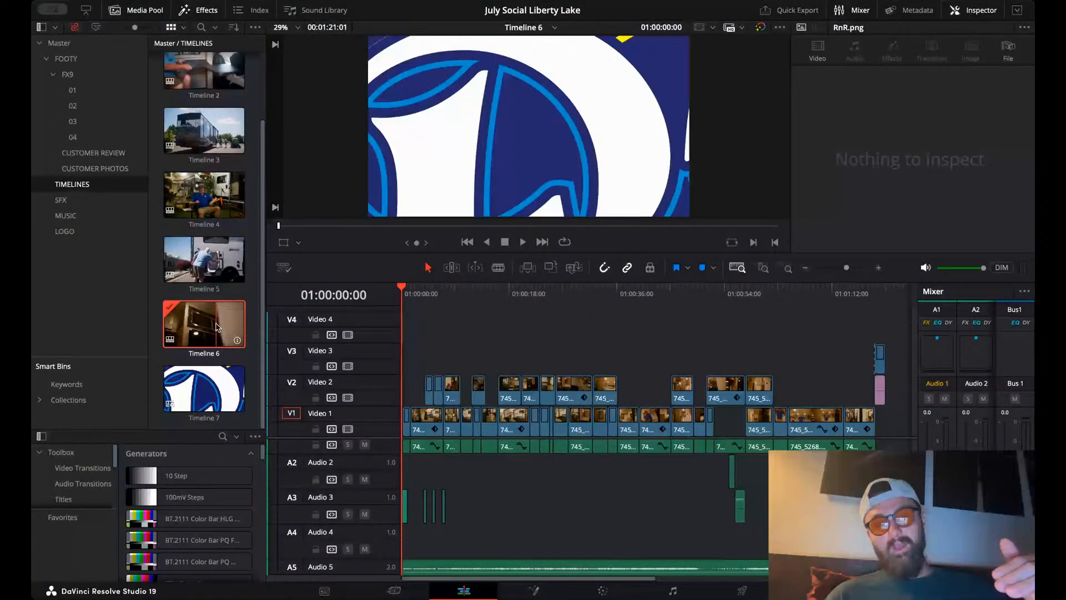
double_click(211, 404)
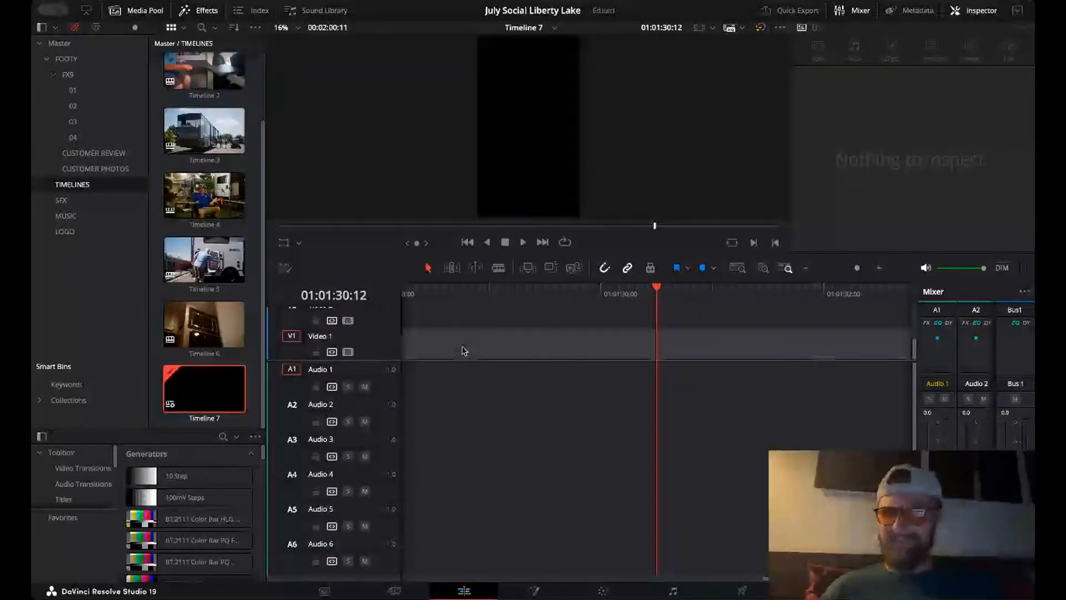
- Locate 745_5206.MXF near the end of the assembled section on Video 1 and play it back
scroll(464, 351, "left", 10)
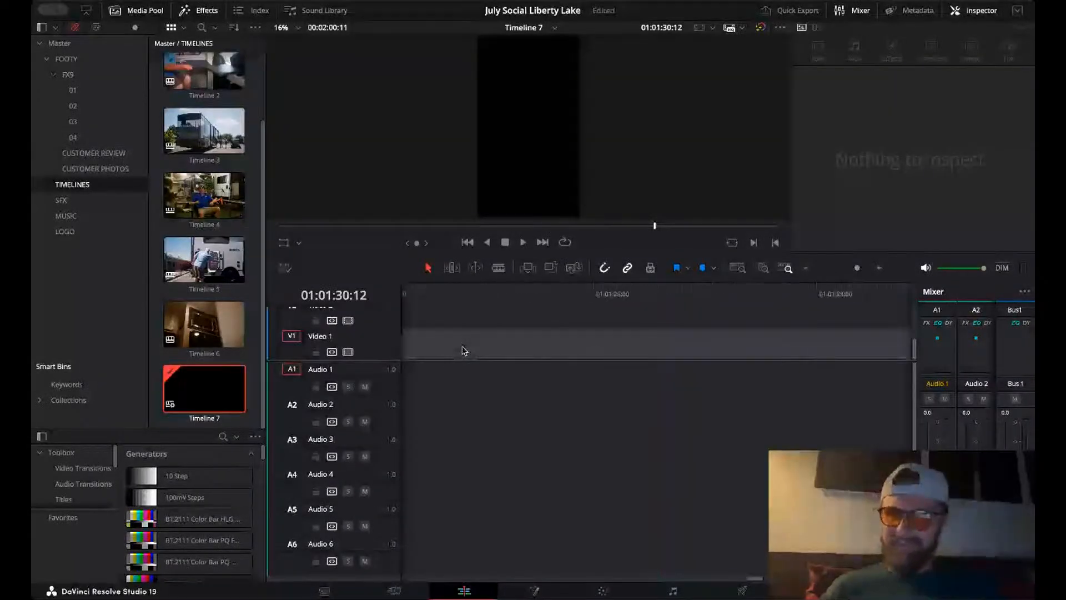
scroll(464, 351, "left", 1)
left_click(804, 268)
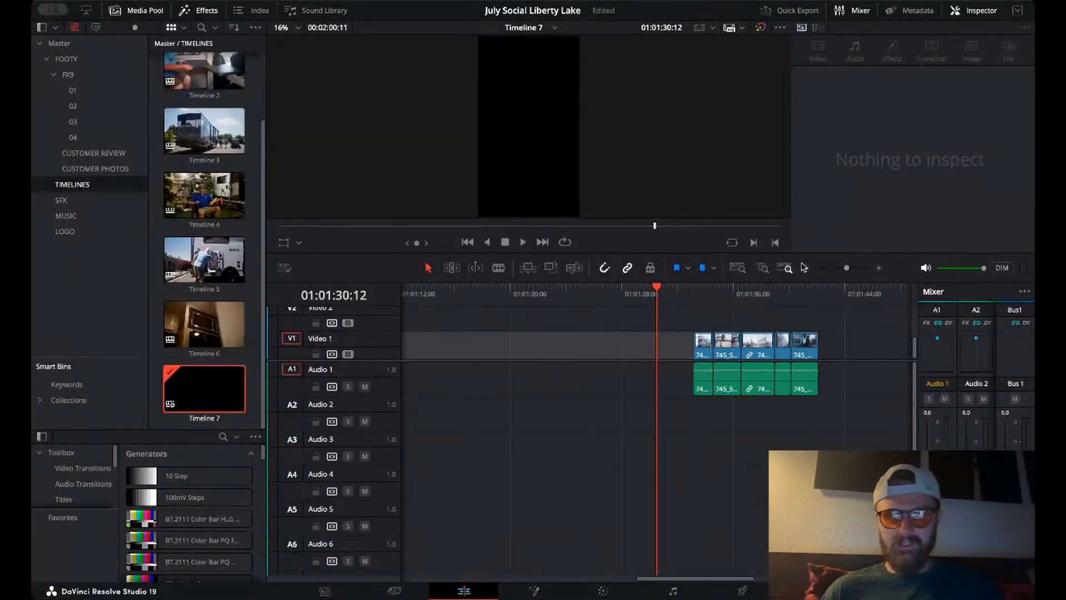
scroll(594, 362, "left", 10)
scroll(595, 362, "right", 5)
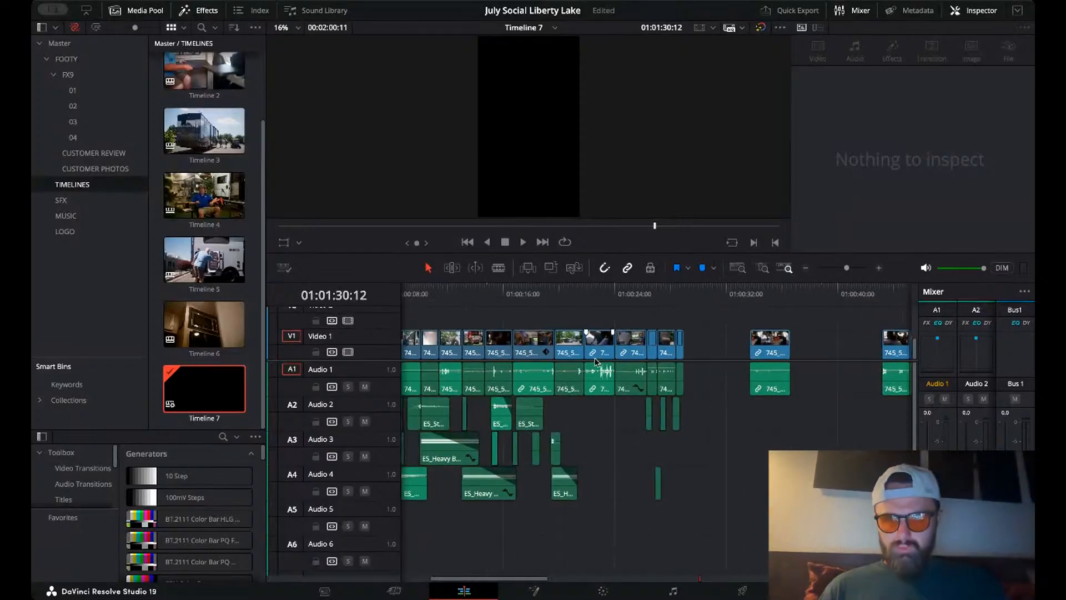
left_click(552, 341)
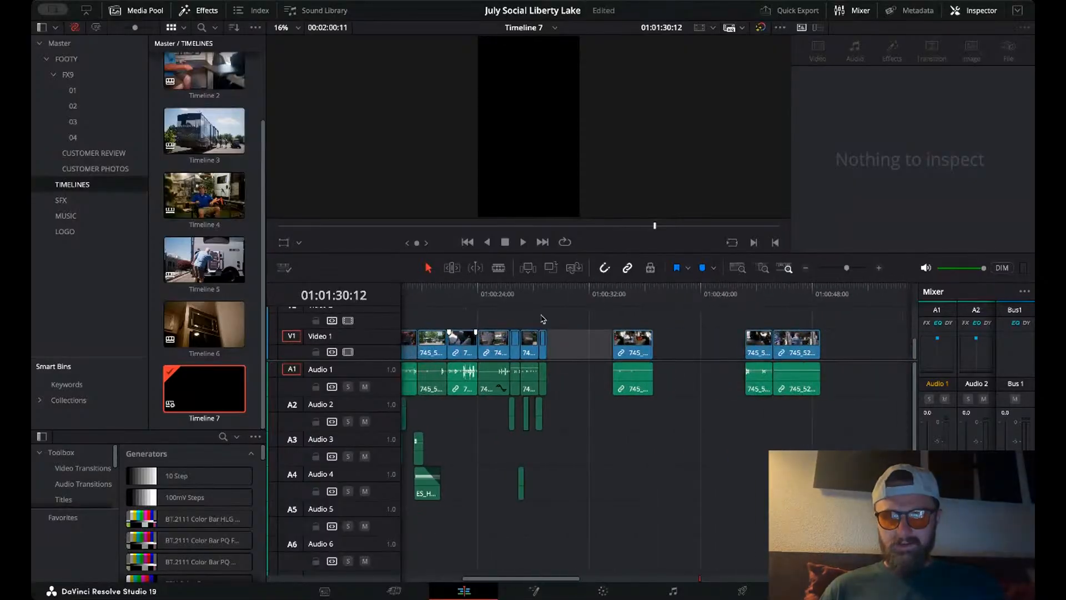
left_click(481, 294)
key("space")
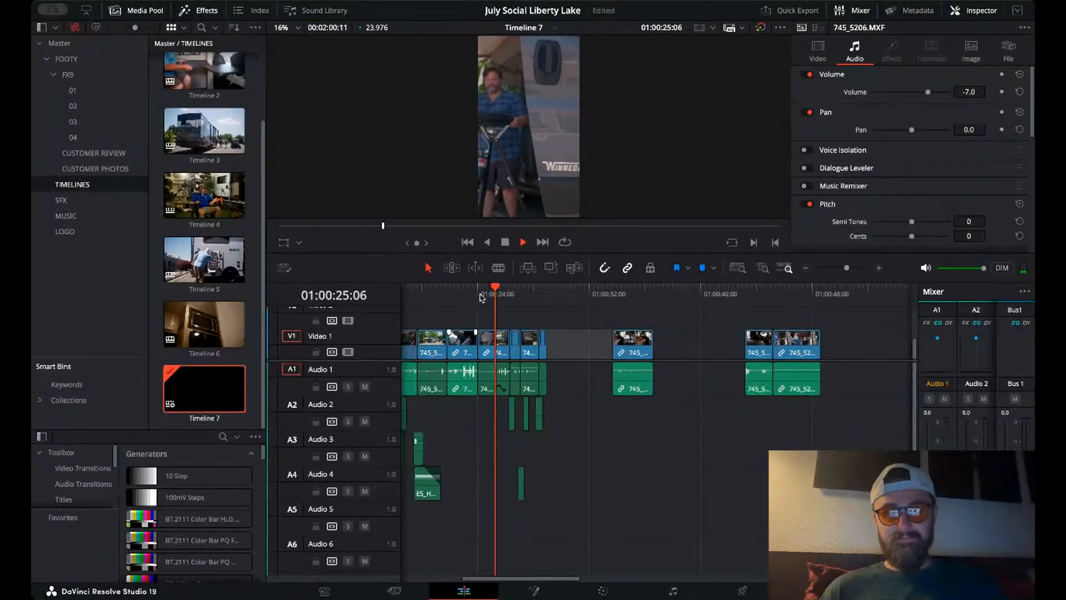
key("space")
- Keyframe a horizontal position move on 745_5206.MXF, starting at Position X -104 on its first frame and ending at its last, and play it back
left_click(479, 333)
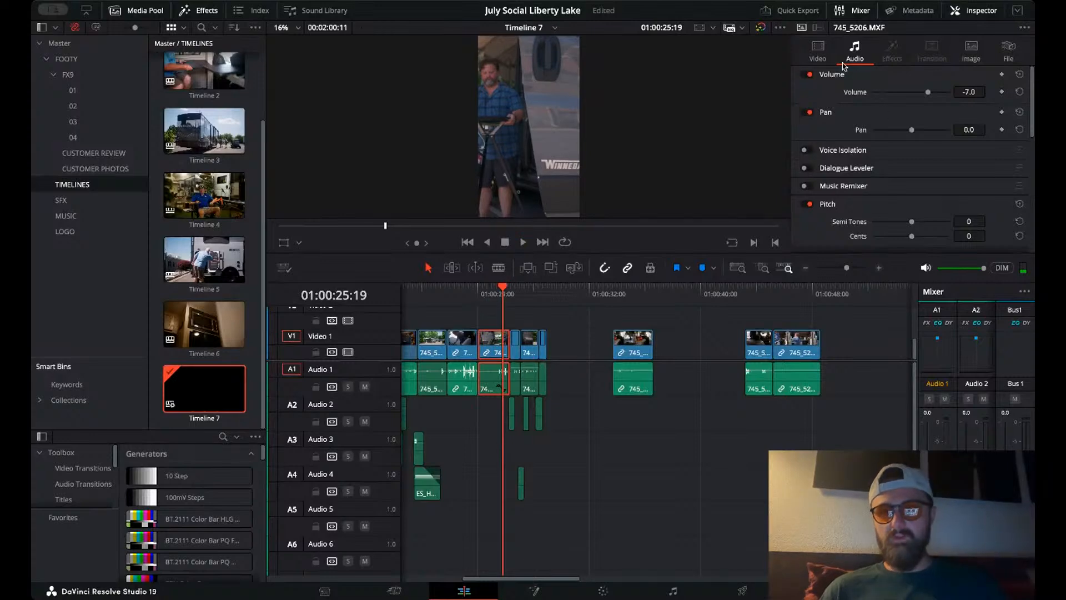
left_click(819, 53)
key("Up")
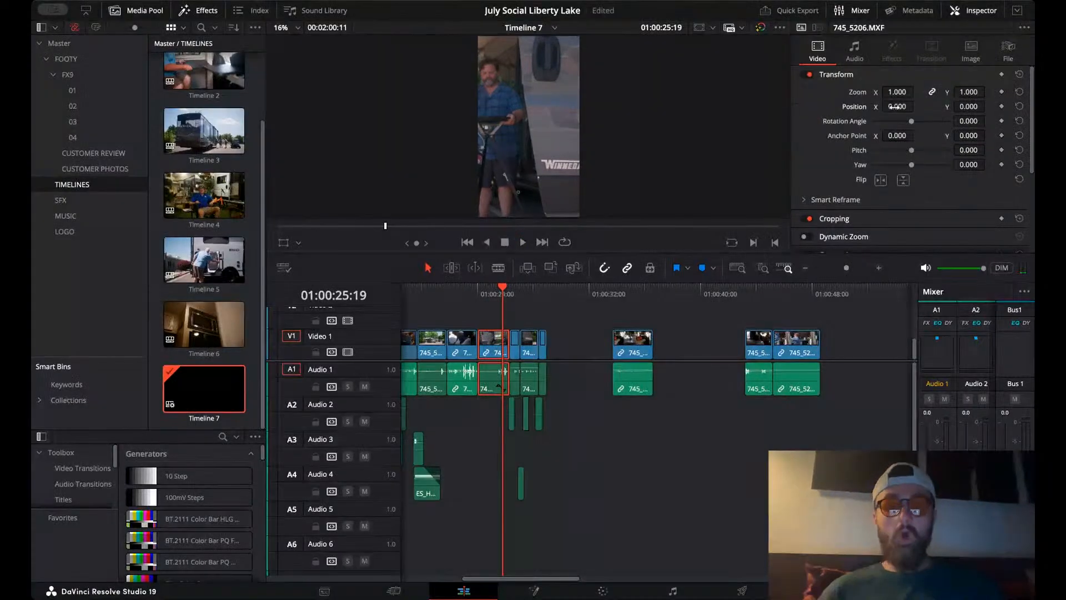
mouse_move(901, 107)
left_mouse_down()
mouse_move(867, 107)
mouse_move(901, 107)
left_mouse_up()
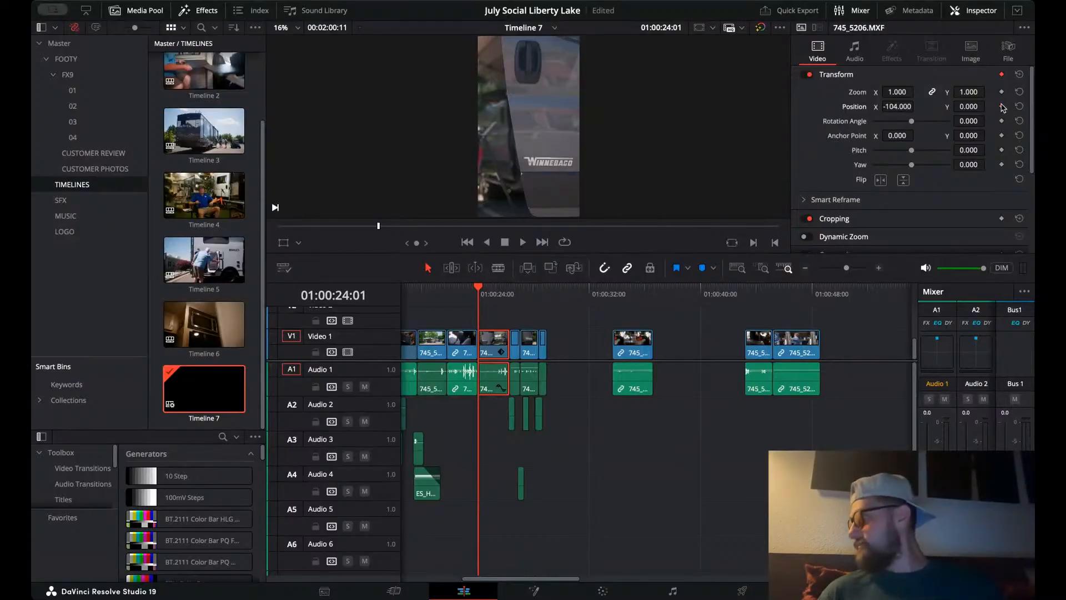
key("Down")
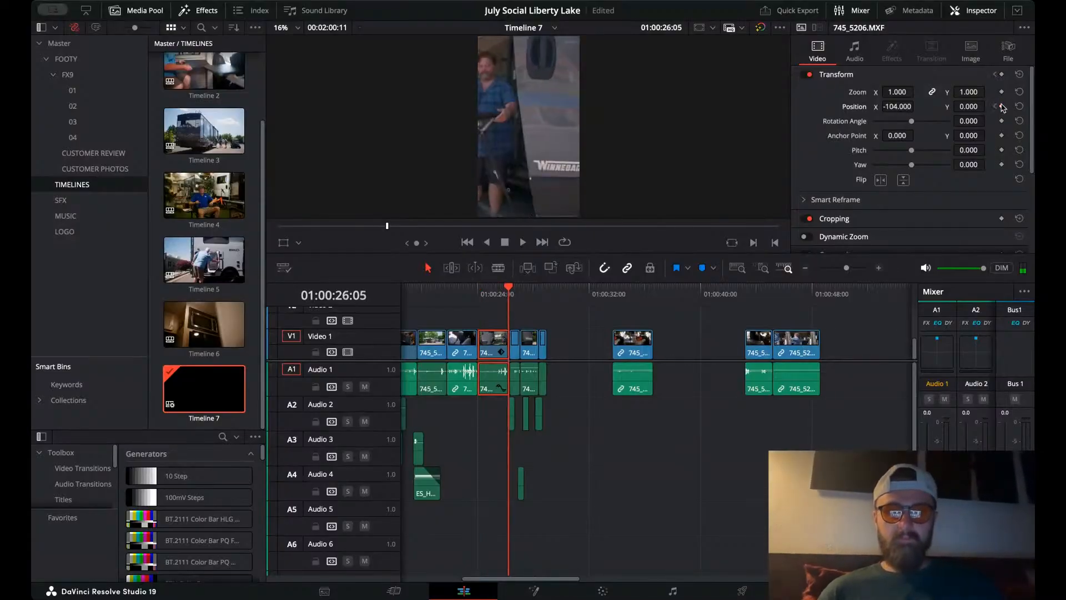
left_click_drag(899, 107, 898, 107)
left_click_drag(481, 295, 445, 294)
key("space")
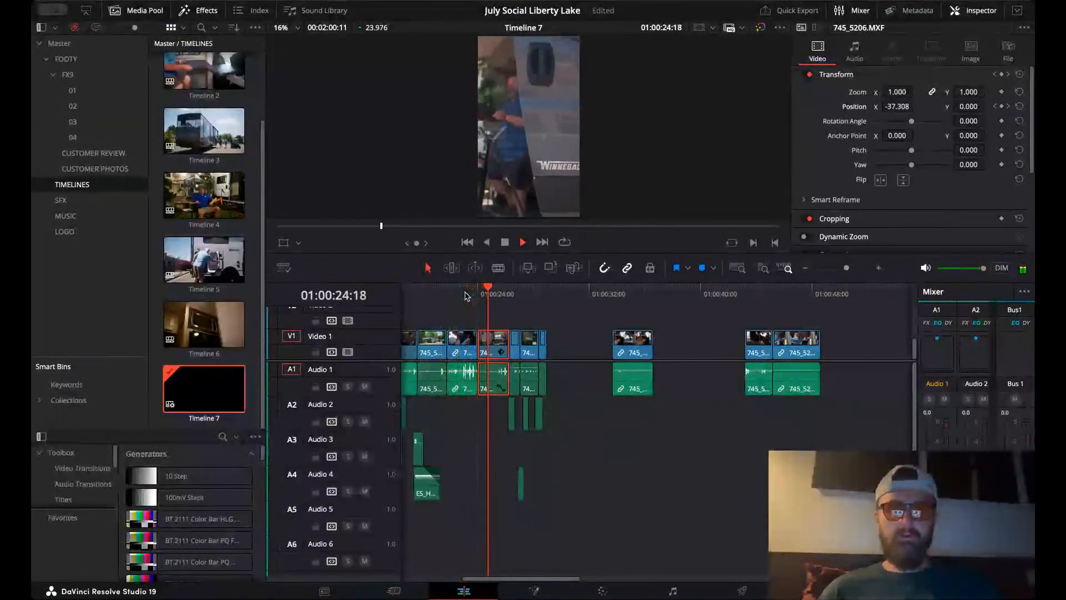
- Move 745_5206.MXF earlier to start at 01:00:23:21 over the tail of 745_5205.MXF, and close the following clips and steam effects up to it
left_click(462, 294)
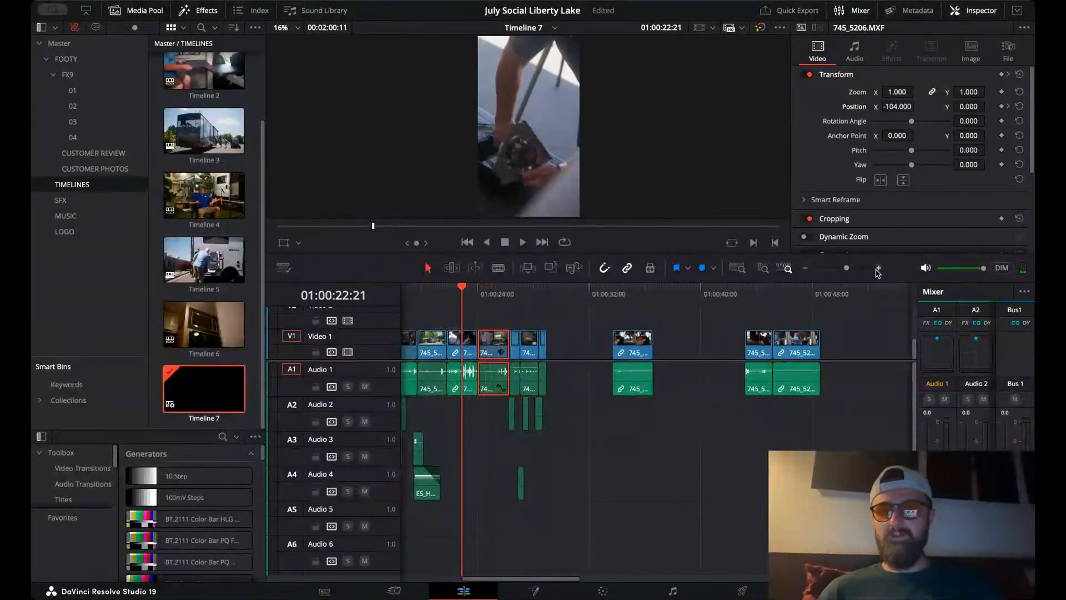
left_click(878, 270)
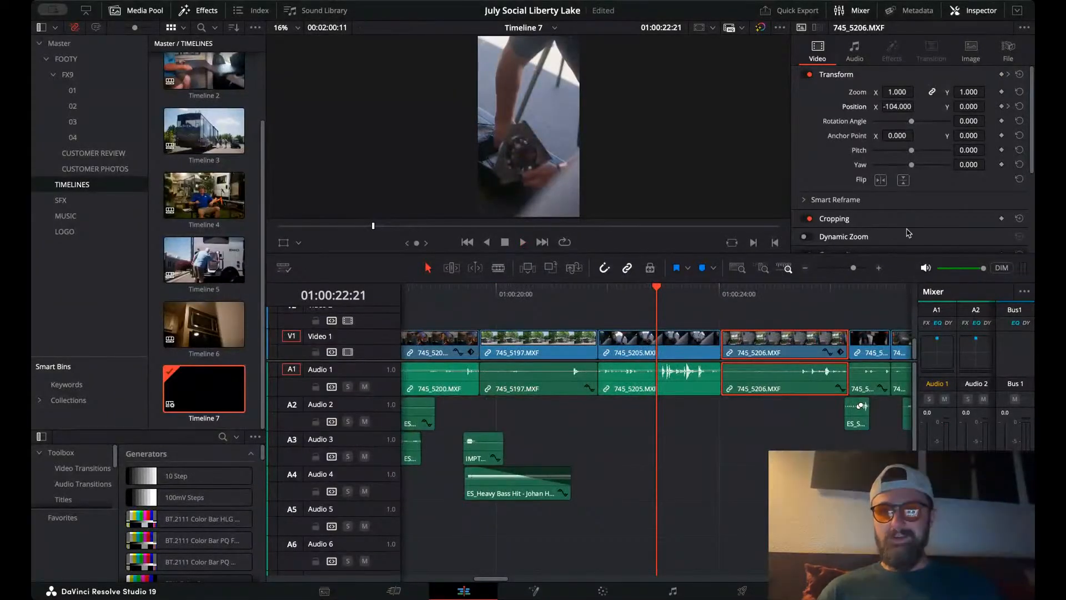
key("space")
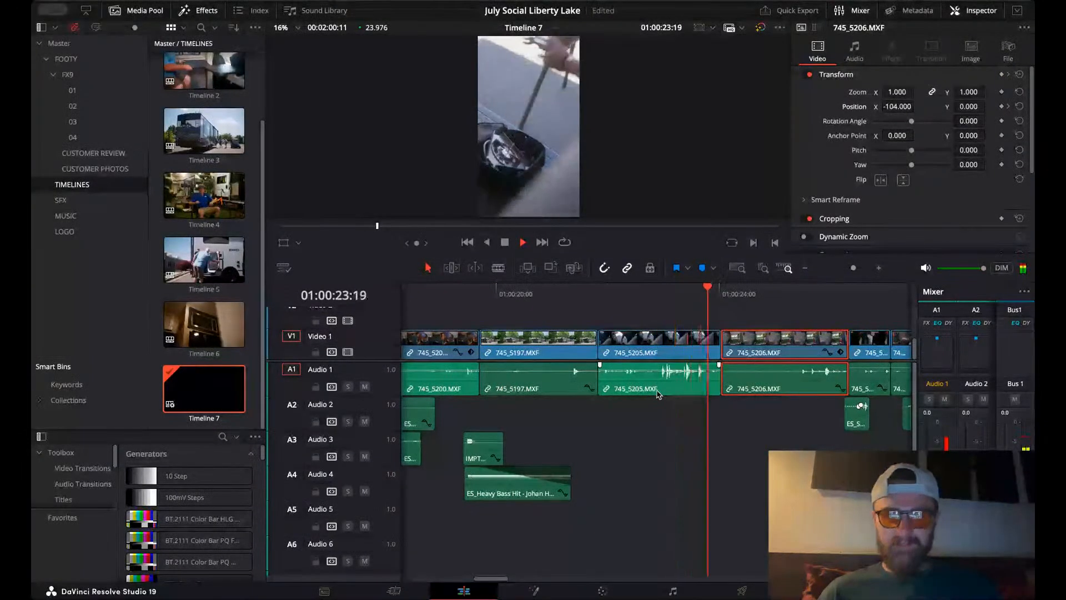
key("space")
left_click_drag(769, 344, 760, 345)
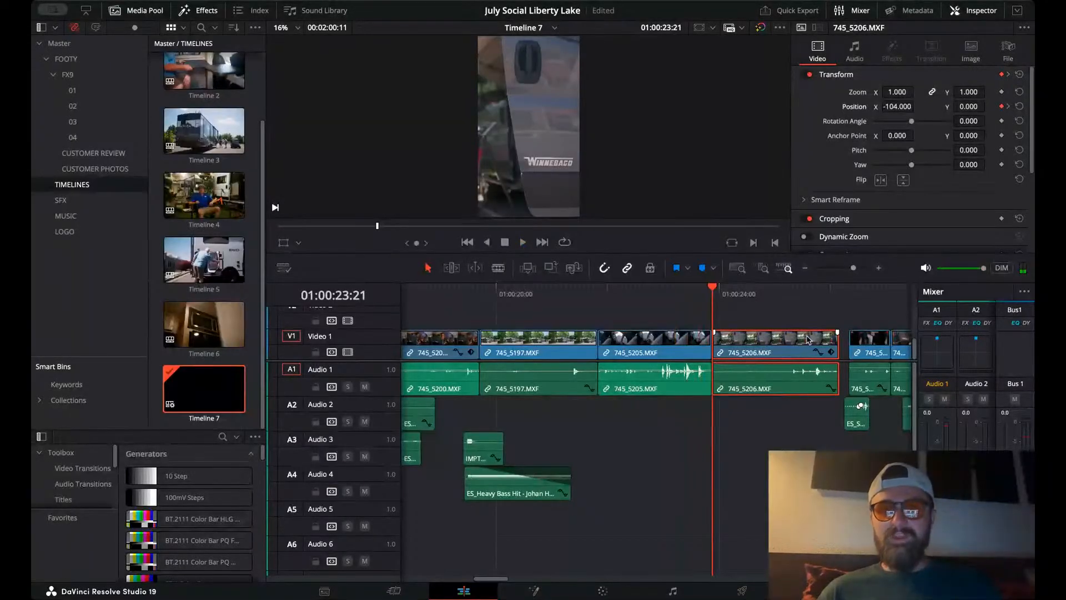
scroll(844, 310, "right", 4)
left_click_drag(862, 319, 736, 472)
left_click_drag(793, 342, 779, 344)
- Play back the tightened cut from 745_5205.MXF into 745_5206.MXF
left_click(503, 300)
key("space")
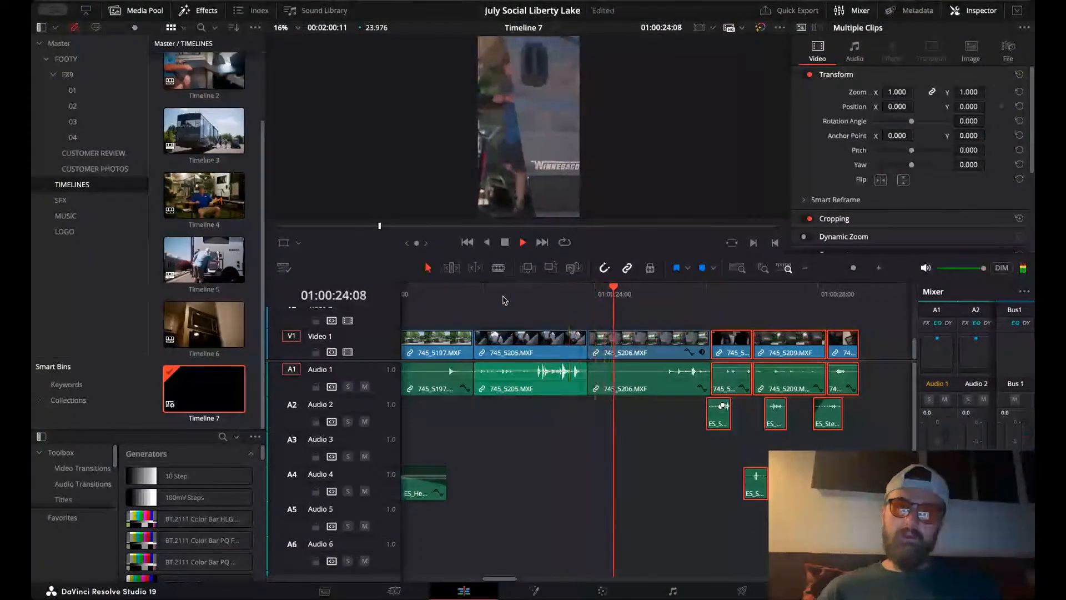
key("space")
- Unlink the audio of 745_5205.MXF, move it to Audio 2, and extend both ends under the neighbouring clips with a fade-in and fade-out
left_click(552, 391)
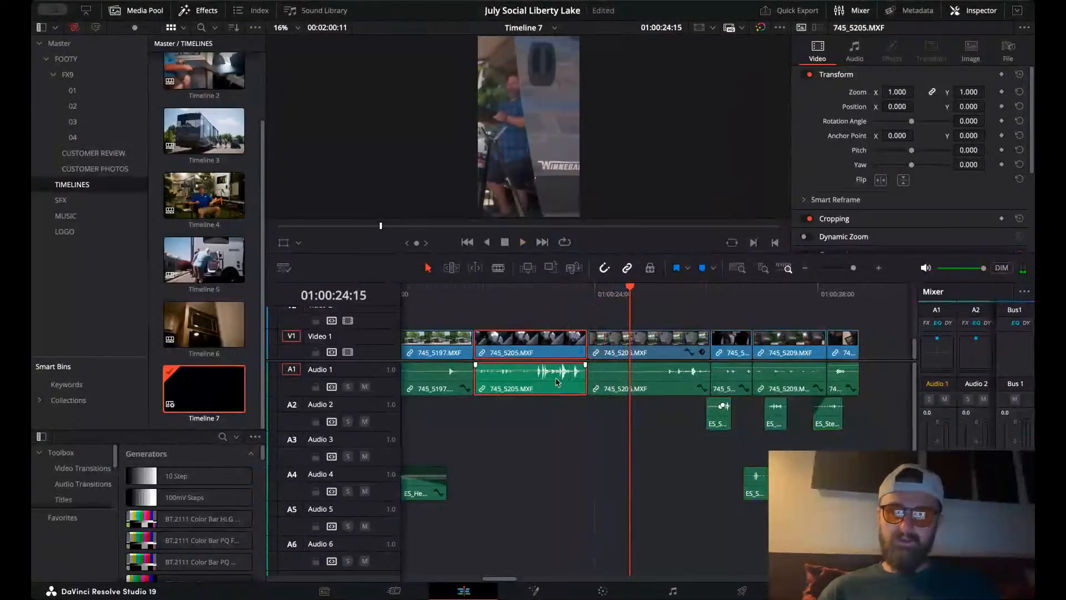
key("ctrl+alt+l")
left_click_drag(561, 391, 587, 402)
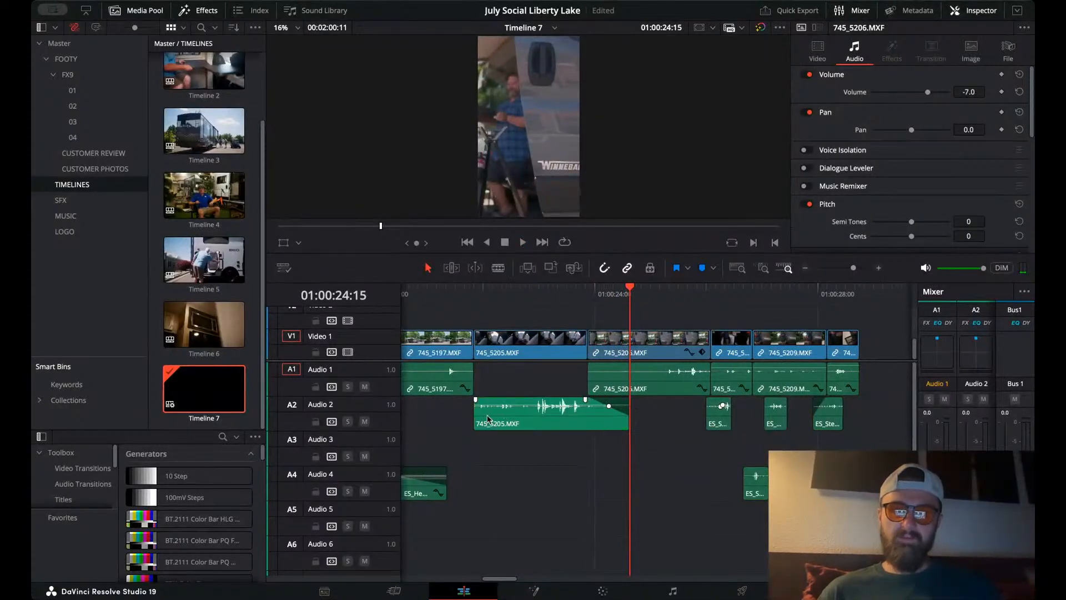
left_click_drag(476, 410, 510, 405)
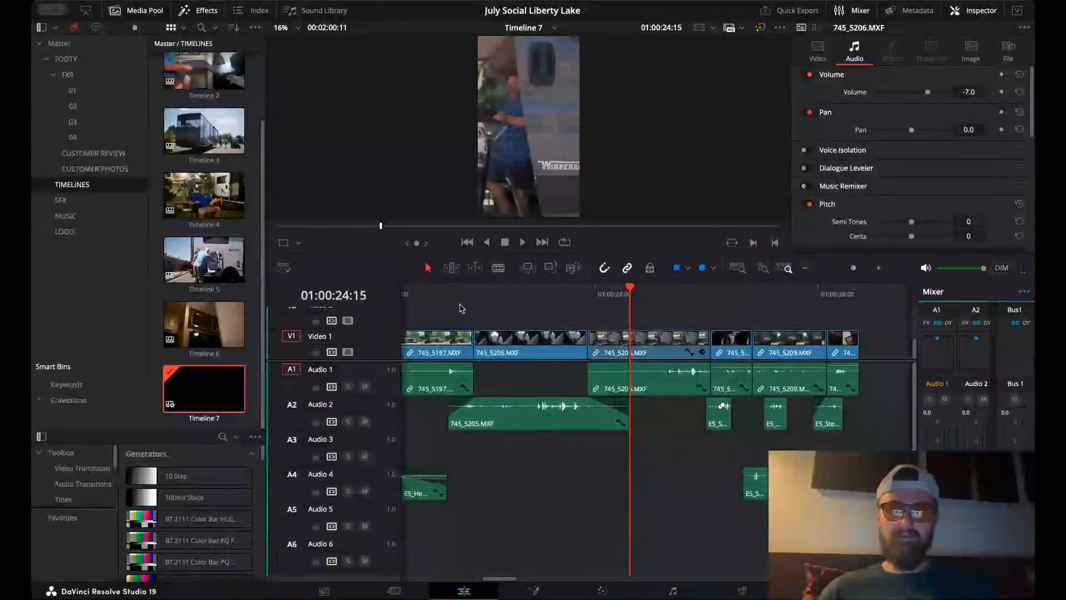
left_click(443, 296)
key("space")
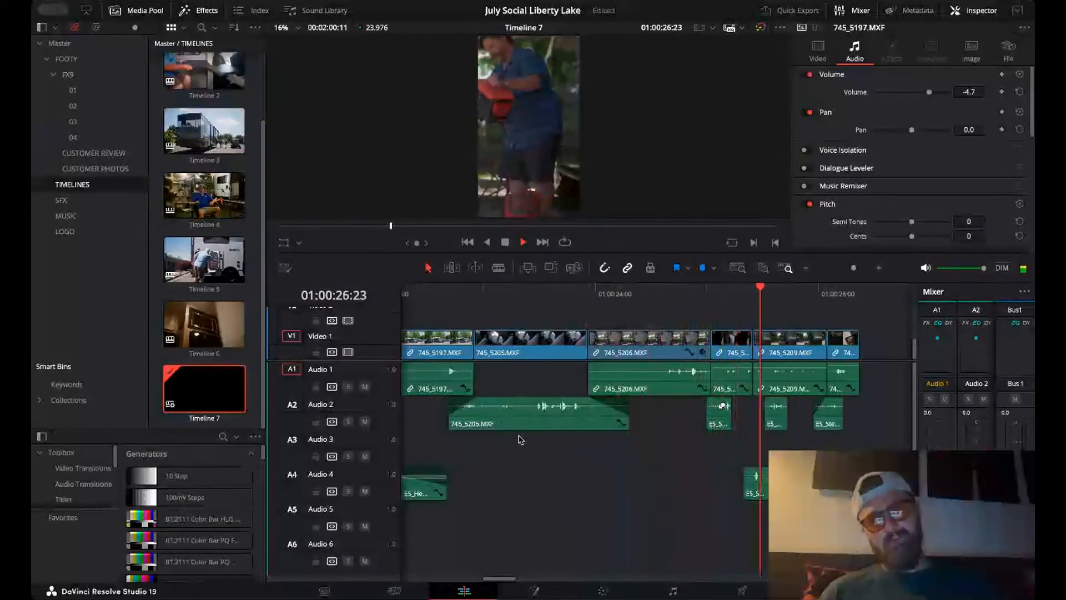
- Set Position X of 745_5208.MXF to 228 and reframe 745_5209.MXF horizontally to suit the vertical frame
left_click(720, 299)
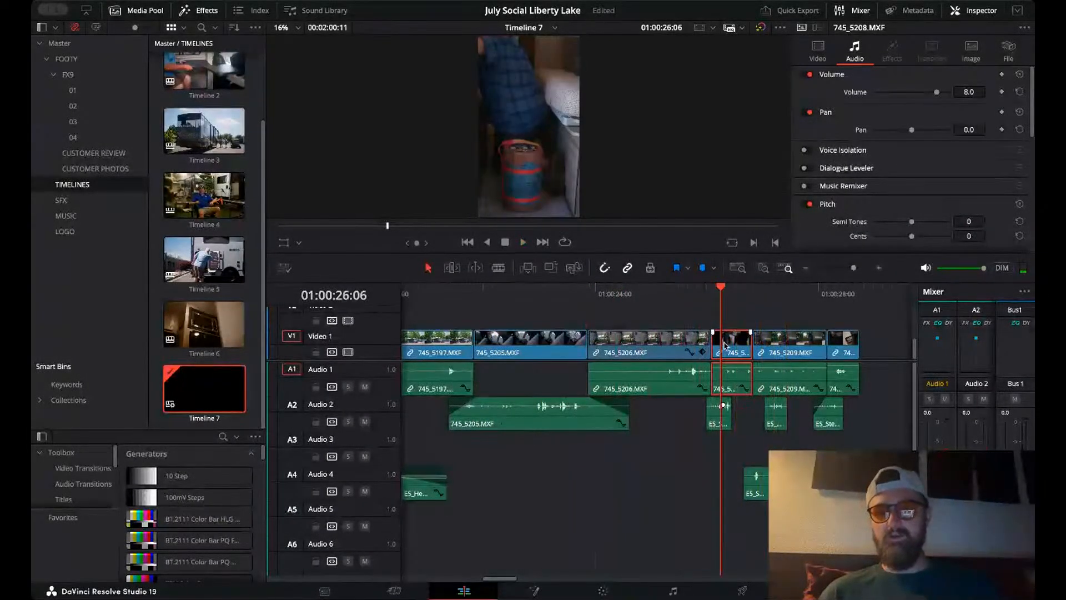
left_click(816, 49)
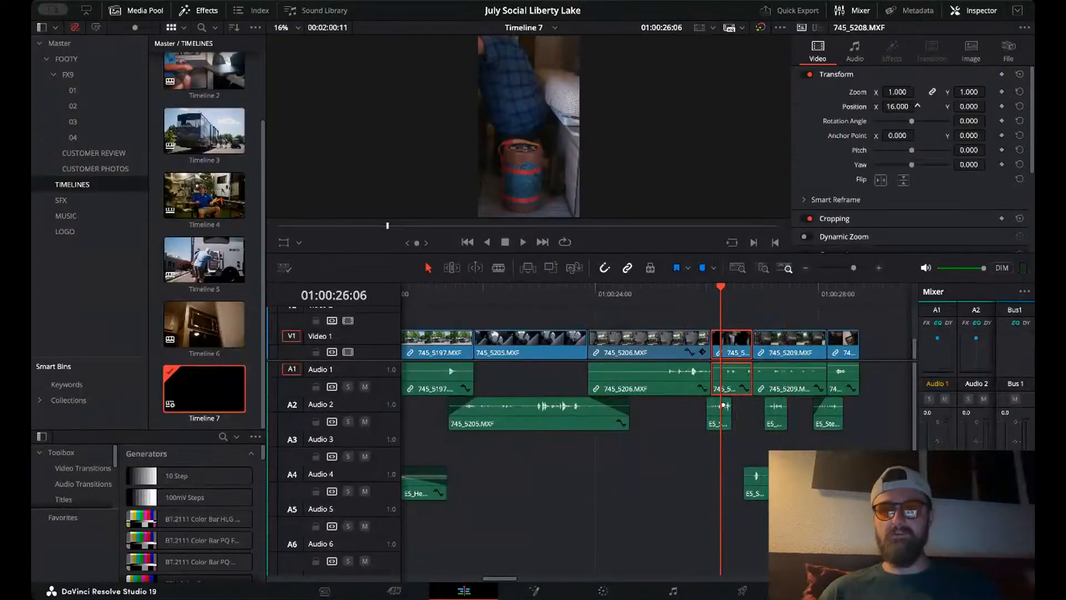
left_click_drag(918, 106, 876, 135)
left_click(776, 294)
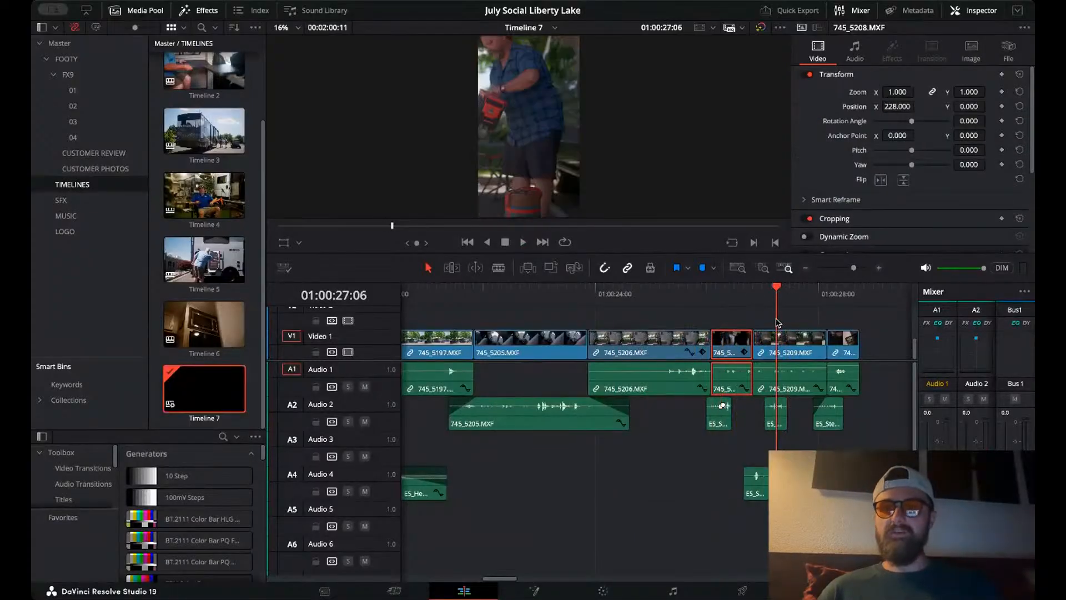
left_click(779, 341)
left_click_drag(898, 106, 898, 106)
- Set Position X of 745_5210.MXF to 24 and play back the sequence from the end of 745_5205.MXF
left_click(843, 295)
left_click(843, 345)
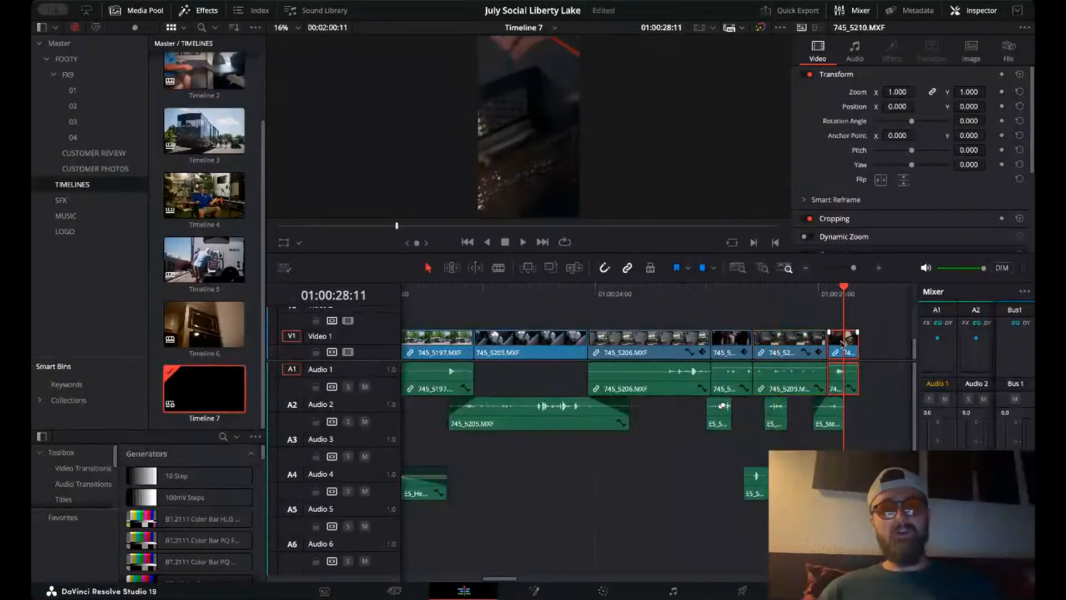
left_click_drag(900, 108, 902, 111)
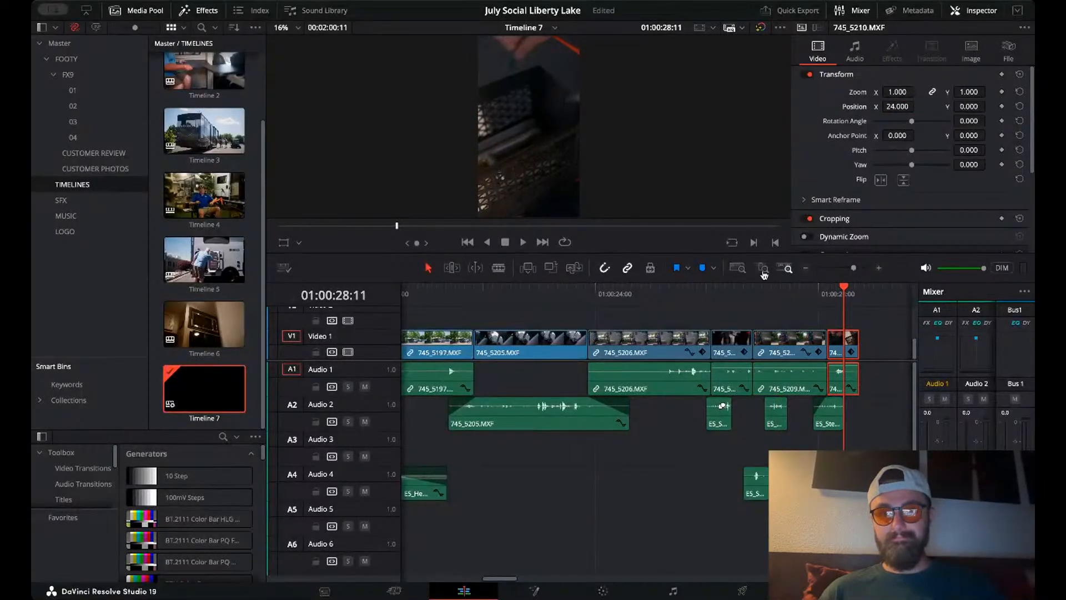
left_click(572, 290)
key("space")
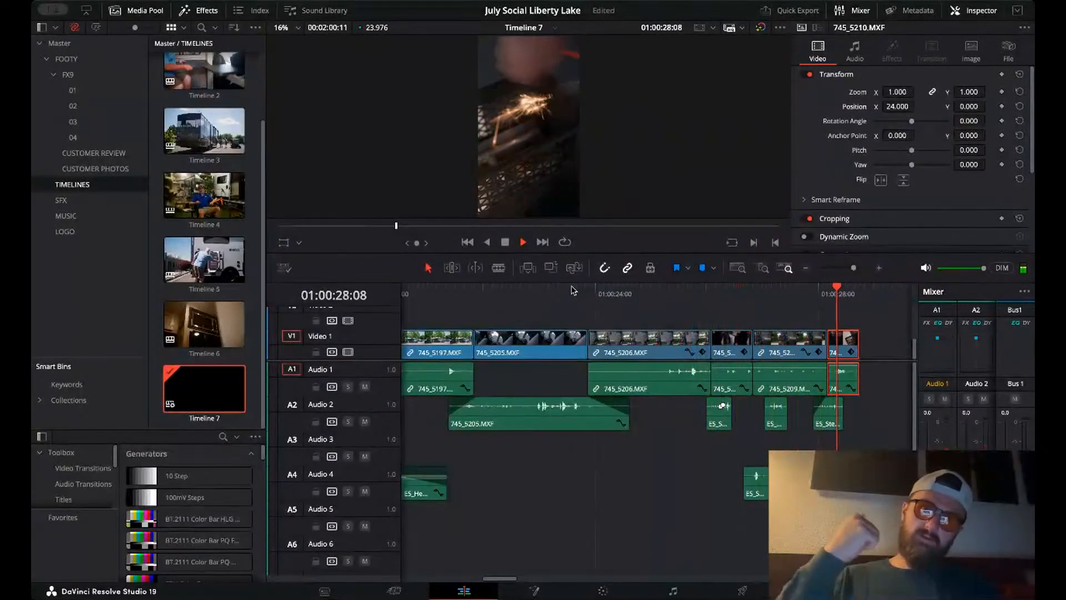
key("space")
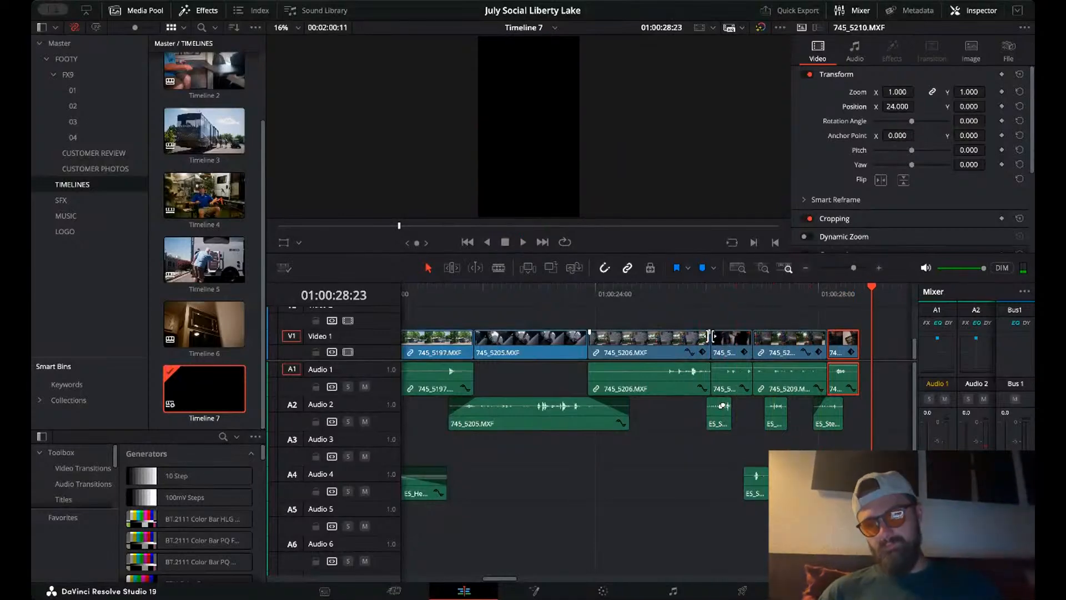
- Play back the whole edit from the start of Timeline 7 in an enlarged viewer
left_click(850, 466)
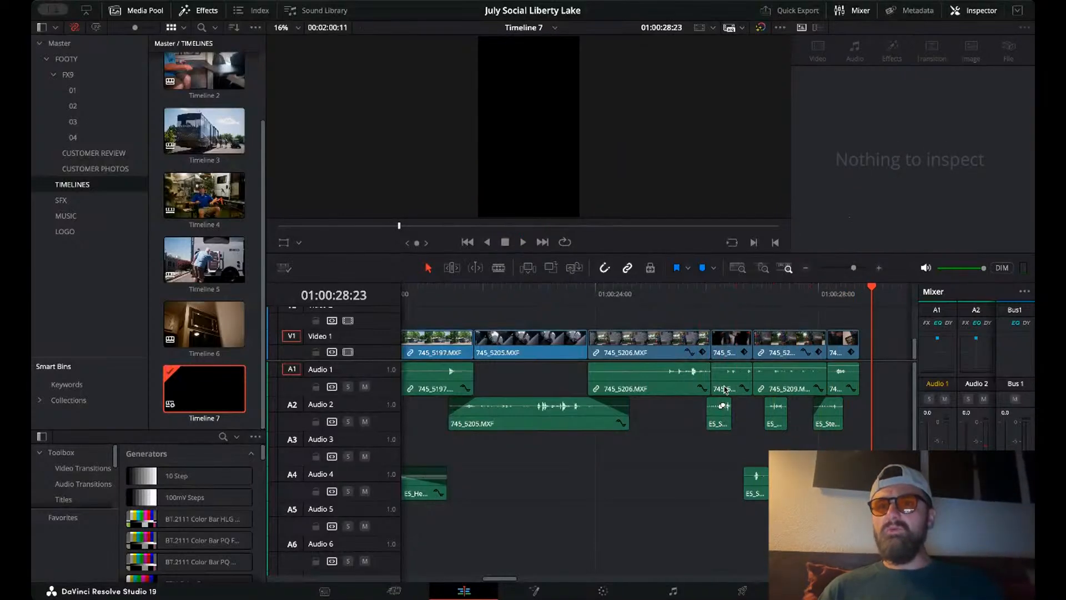
left_click(806, 268)
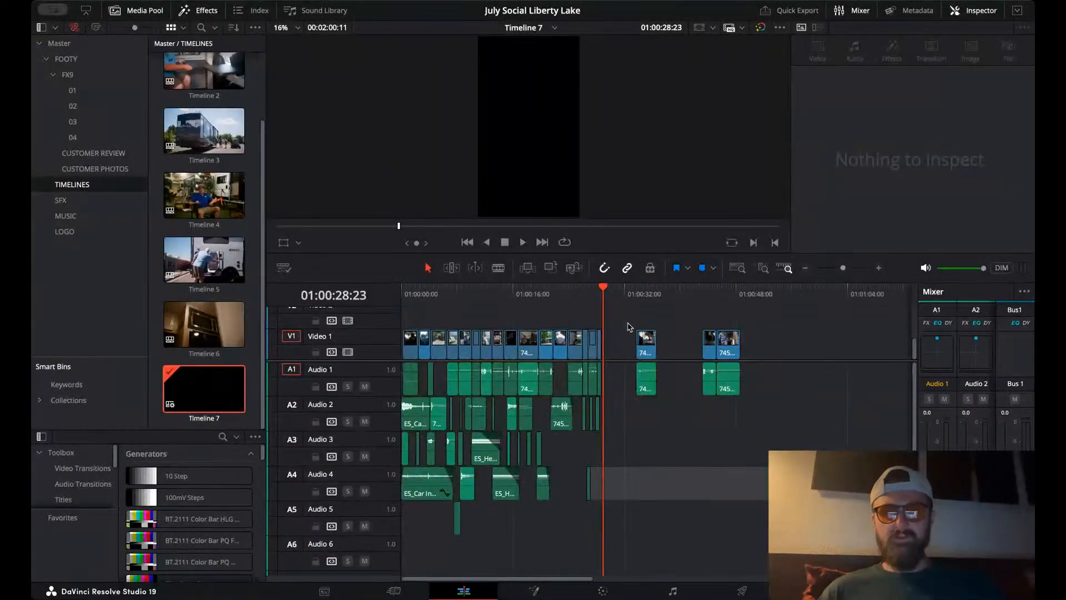
left_click_drag(587, 294, 282, 299)
key("space")
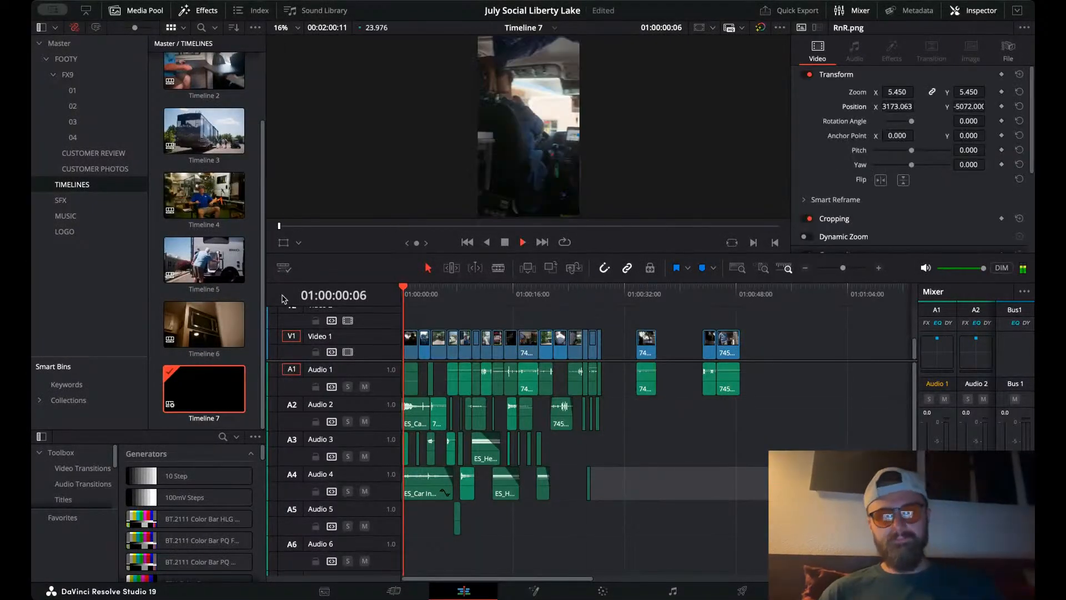
left_click_drag(430, 254, 432, 337)
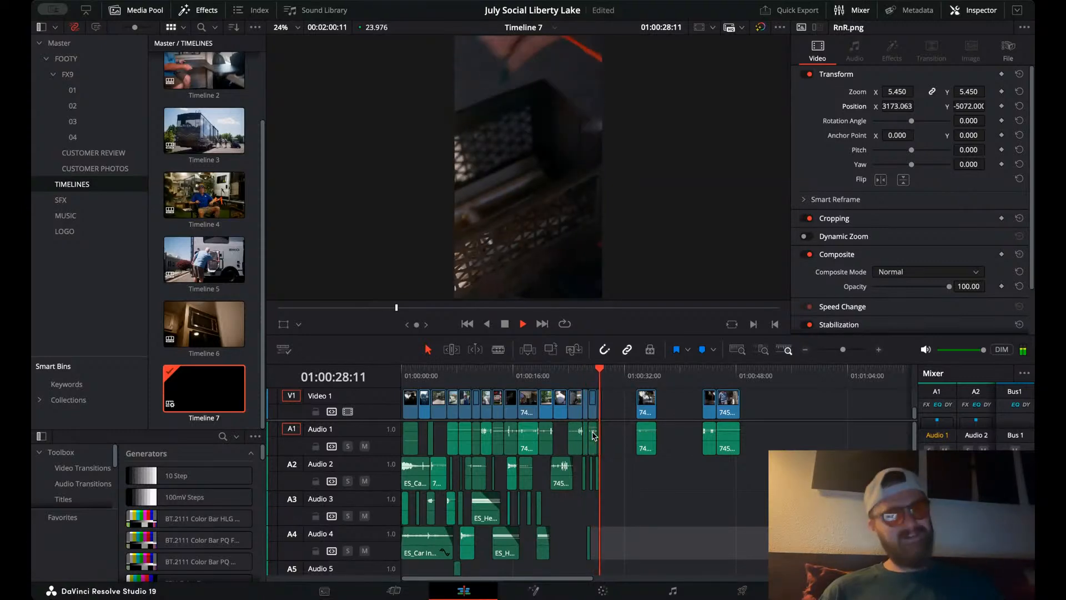
- Enlarge the timeline area and scan the remaining clips after the end of the edit
key("space")
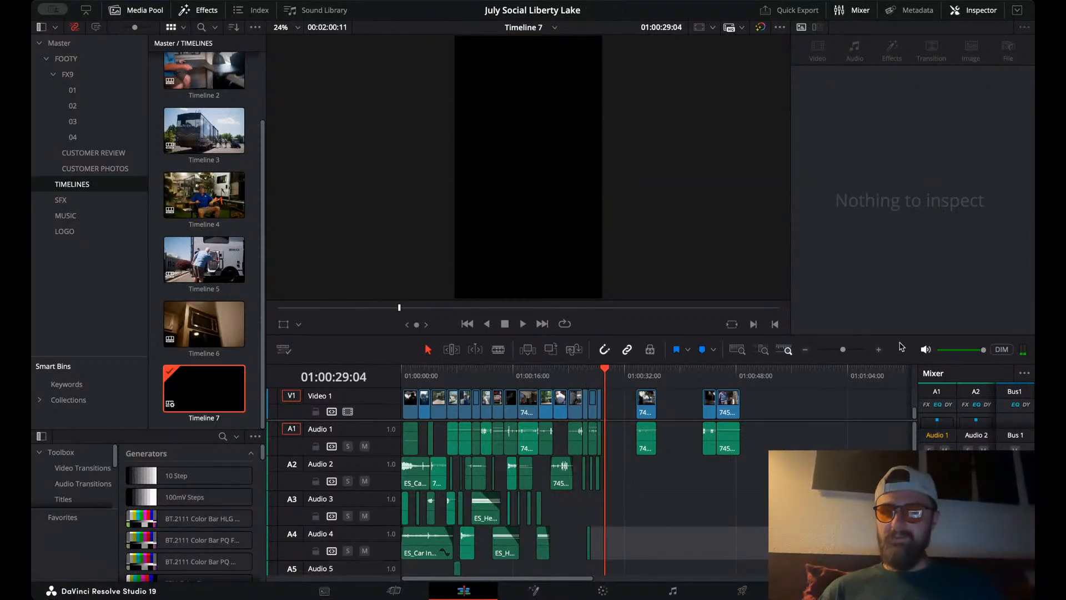
left_click_drag(675, 334, 676, 250)
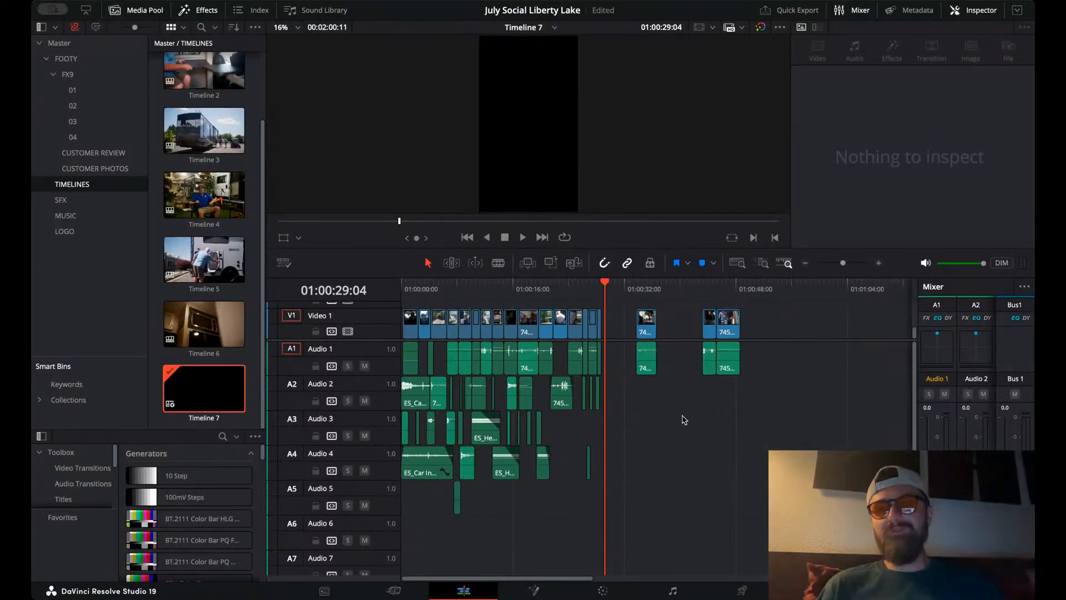
left_click(643, 289)
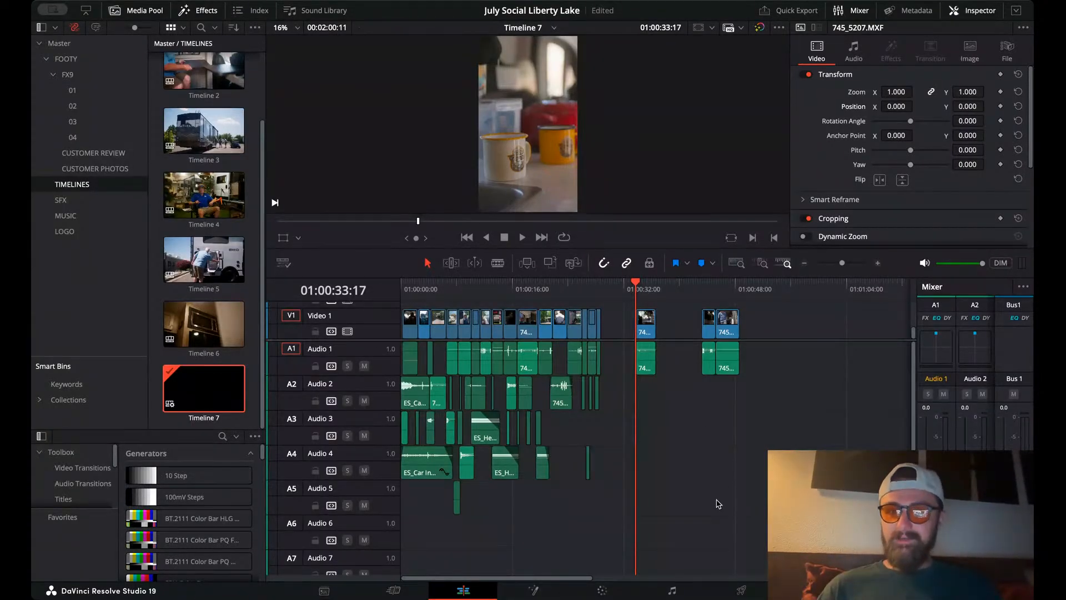
left_click(711, 467)
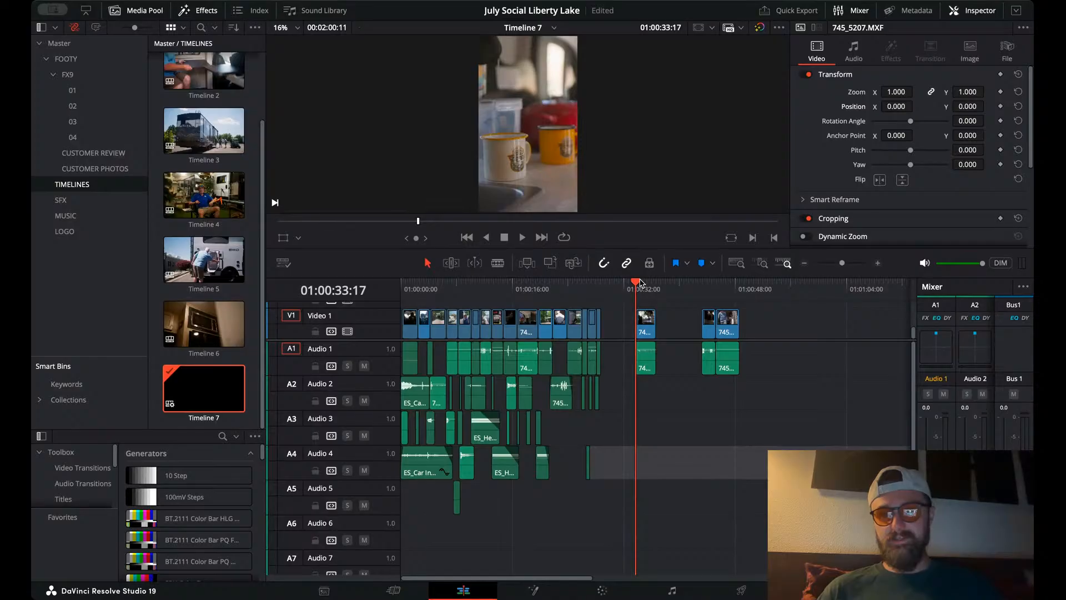
left_click(713, 290)
left_click_drag(731, 293, 600, 290)
left_click(704, 292)
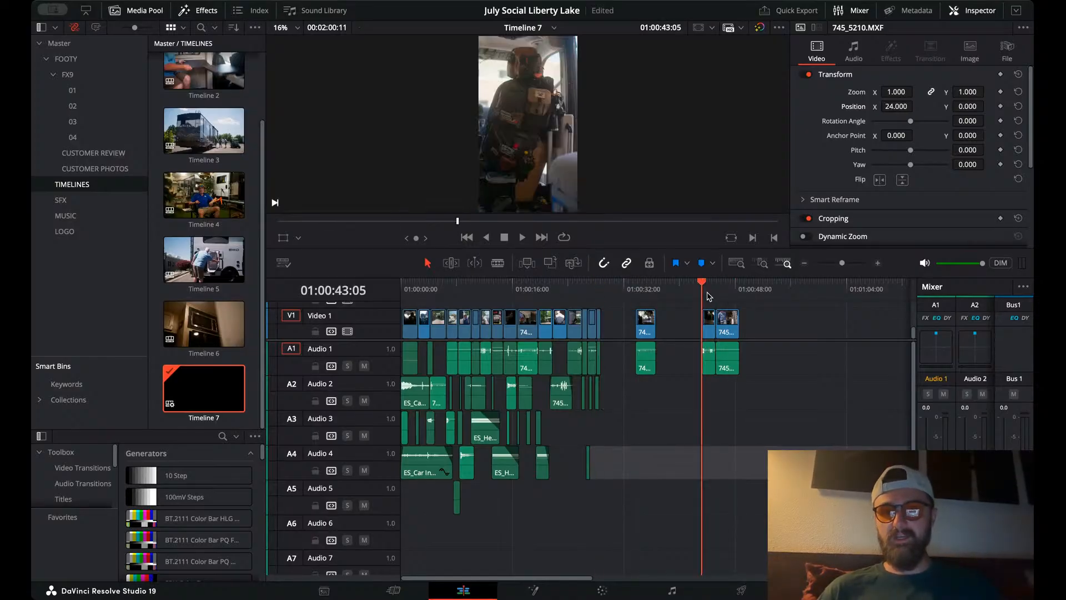
- Move 745_5213.MXF with its audio so it directly follows the last clip of the finished edit
left_click(732, 326)
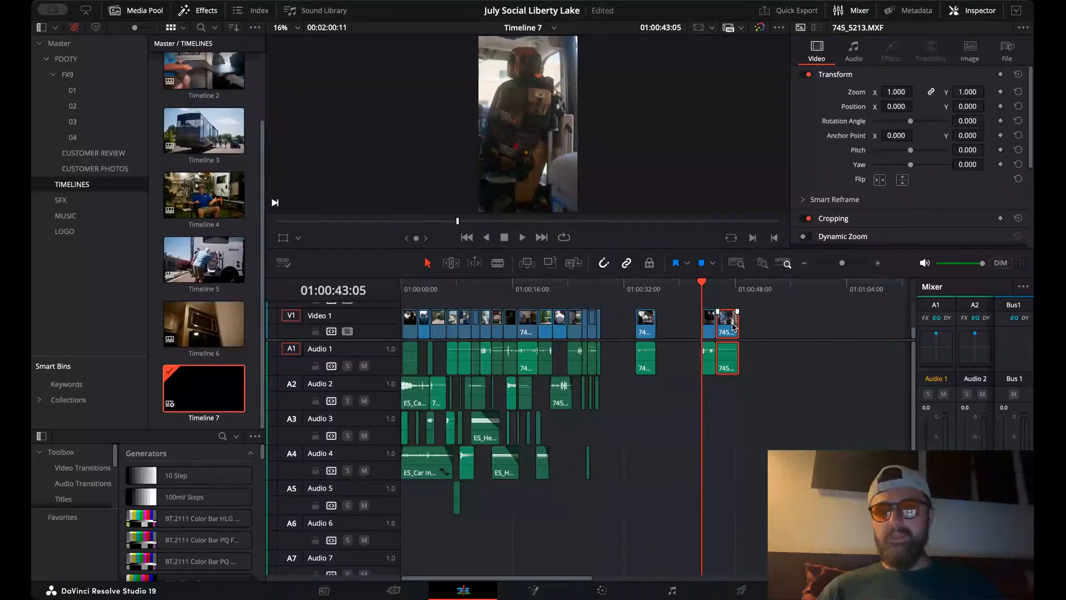
left_click_drag(730, 327, 643, 328)
left_click_drag(619, 327, 620, 328)
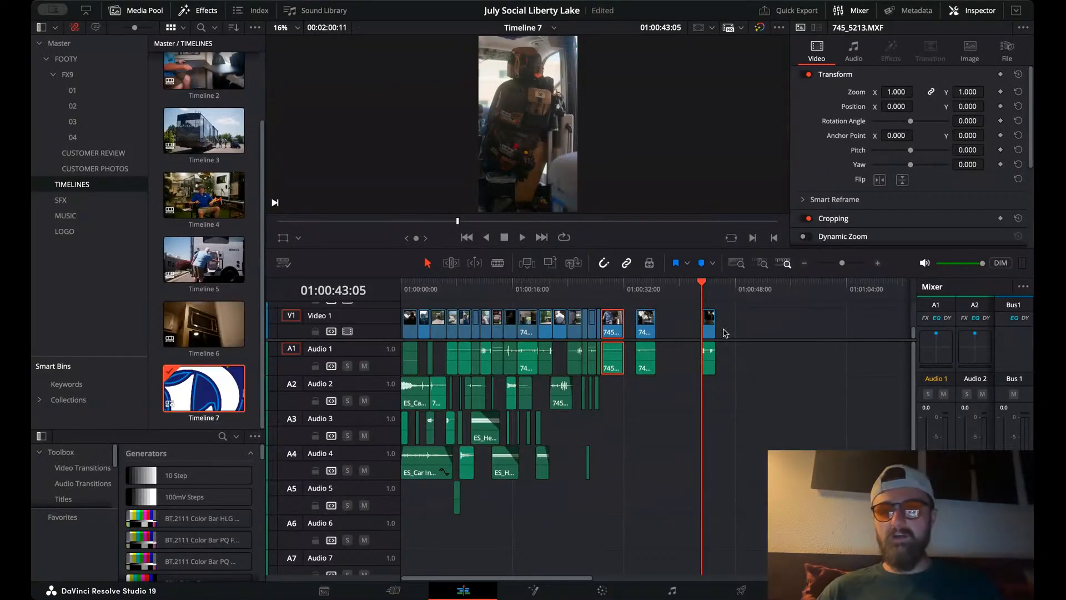
- Delete the group of leftover clips ending at 01:01:42:03, together with their audio
scroll(724, 332, "right", 6)
left_click(698, 289)
left_click_drag(697, 290, 760, 289)
left_click_drag(778, 326, 676, 388)
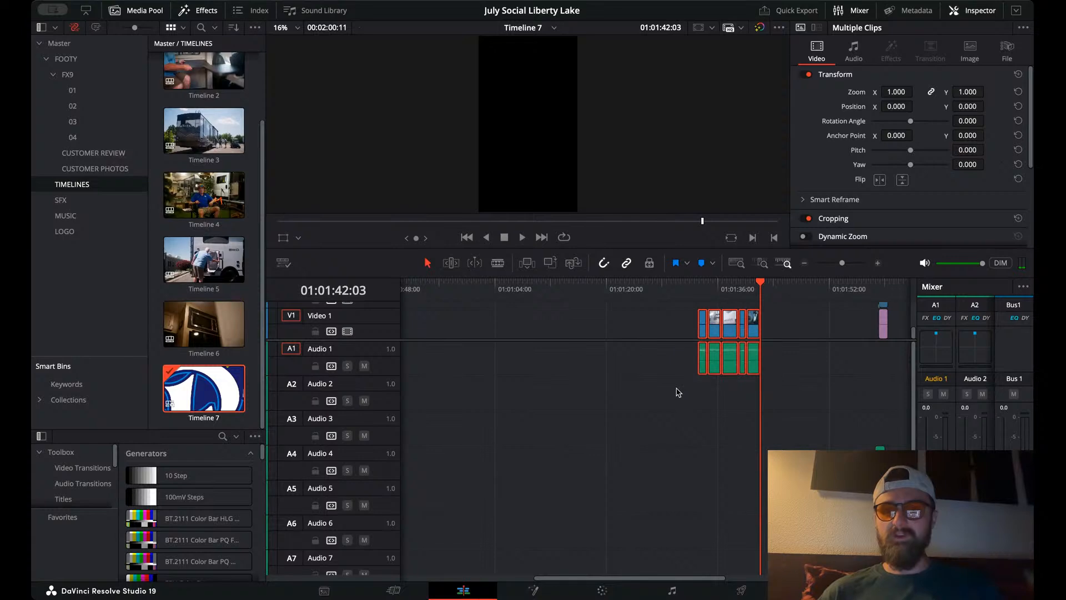
key("Delete")
scroll(756, 403, "right", 4)
scroll(756, 403, "left", 5)
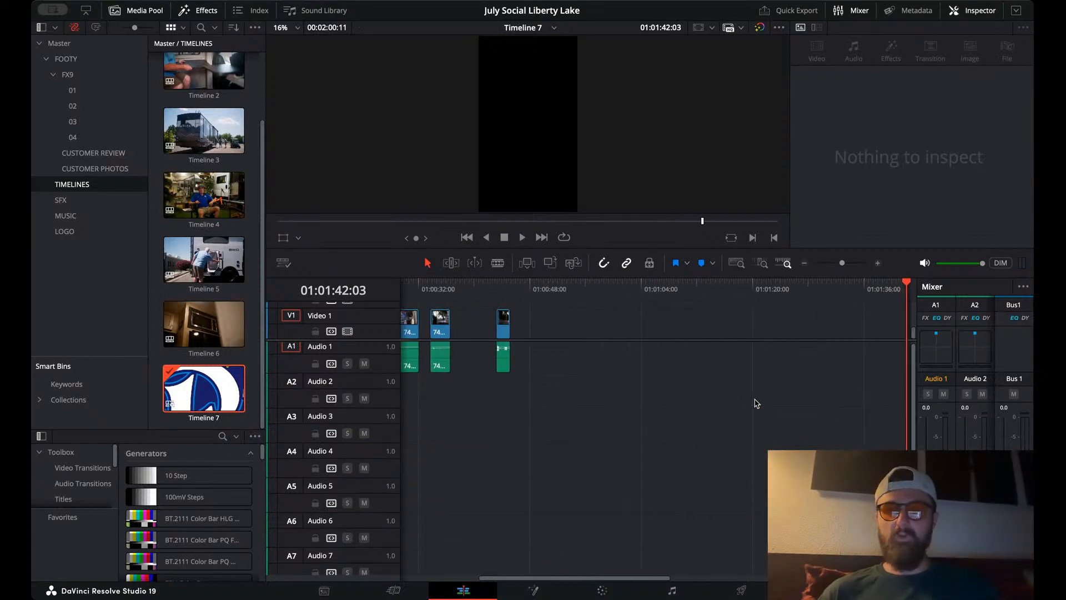
- Move 745_5213.MXF away from the finished edit so it sits directly before 745_5207.MXF
left_click(580, 290)
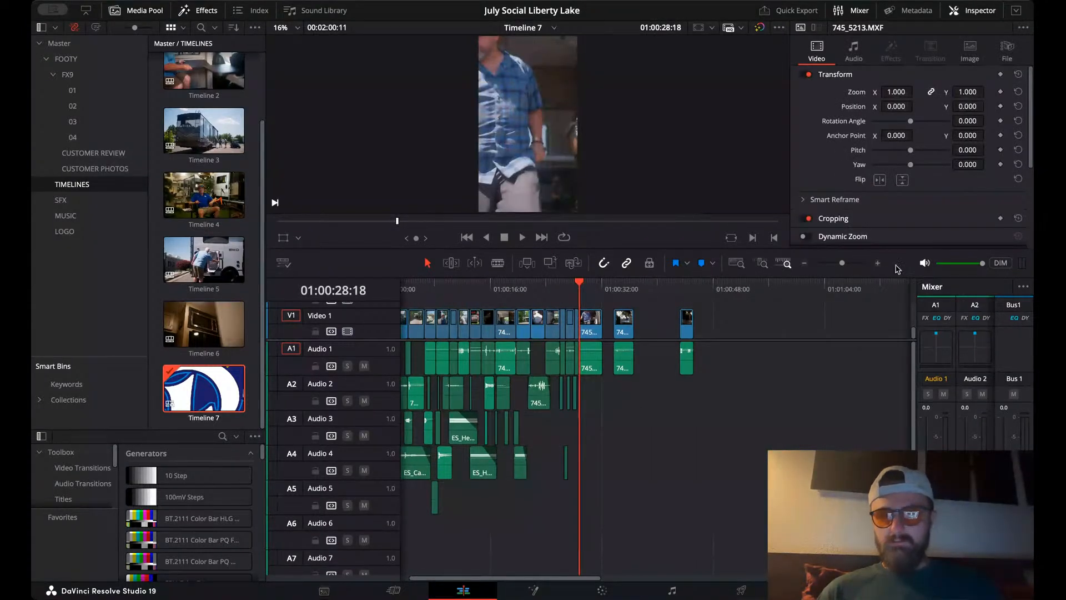
left_click_drag(842, 263, 853, 273)
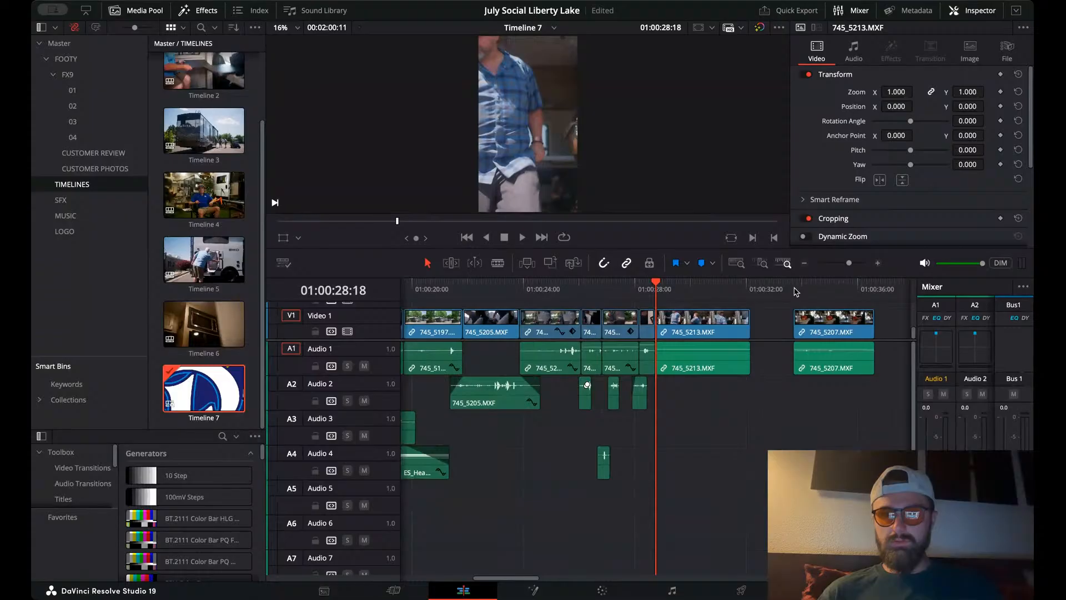
left_click_drag(685, 328, 727, 329)
- Play back parts of 745_5213.MXF, 745_5207.MXF and the 745_5204 clip to compare the remaining shots
left_click(700, 297)
key("space")
key("space")
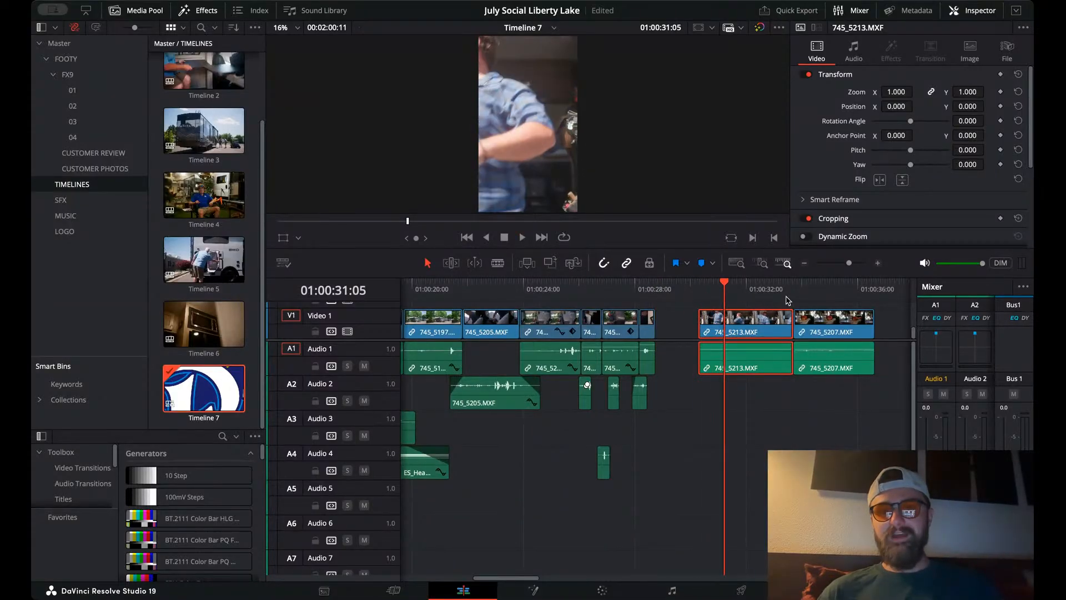
key("space")
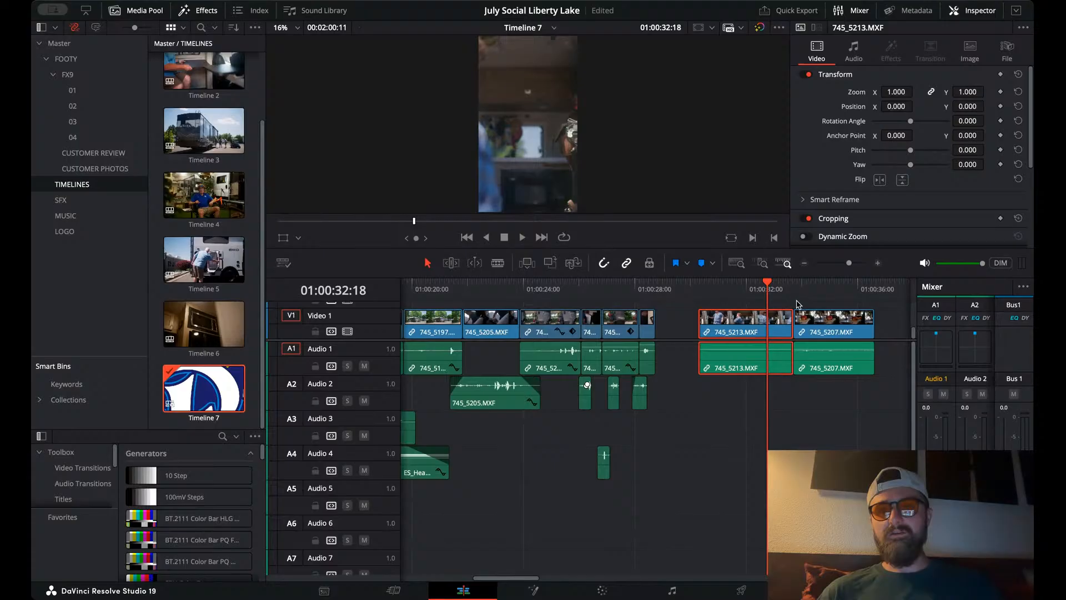
left_click(794, 286)
key("space")
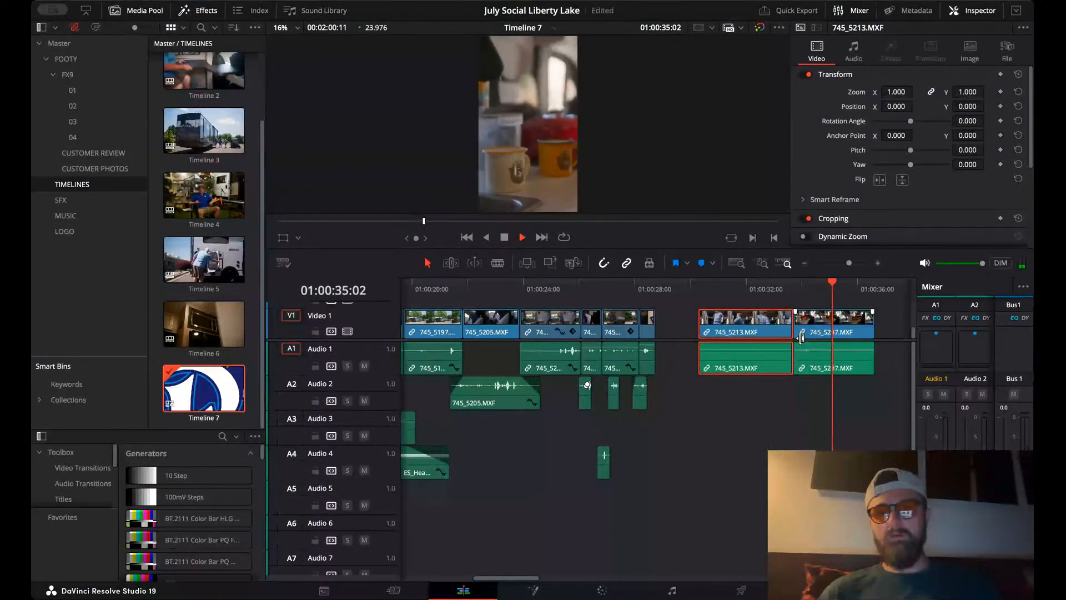
key("space")
scroll(800, 335, "right", 5)
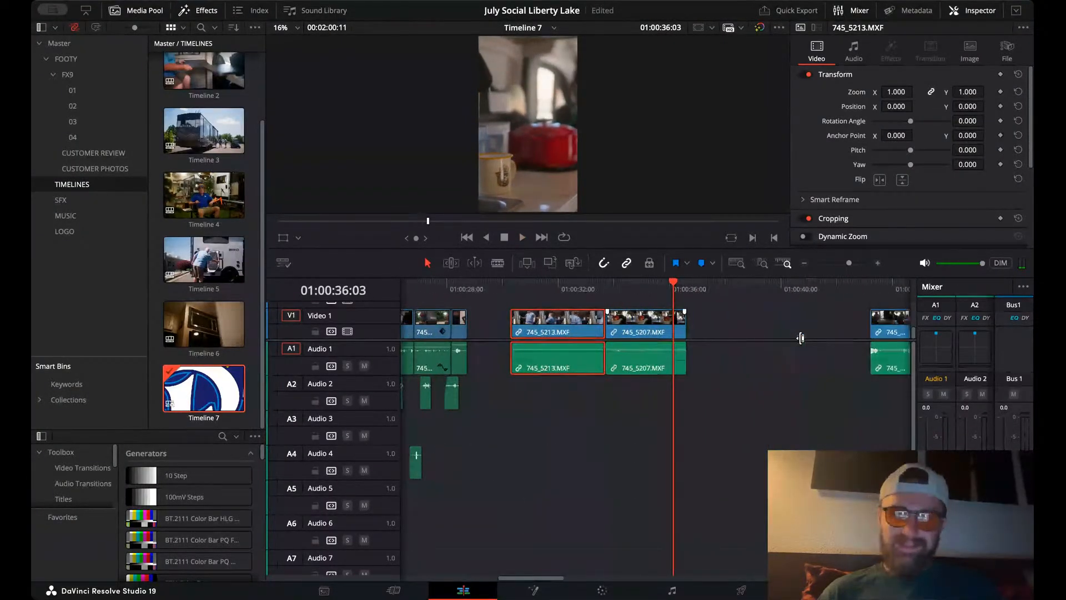
left_click(861, 289)
key("space")
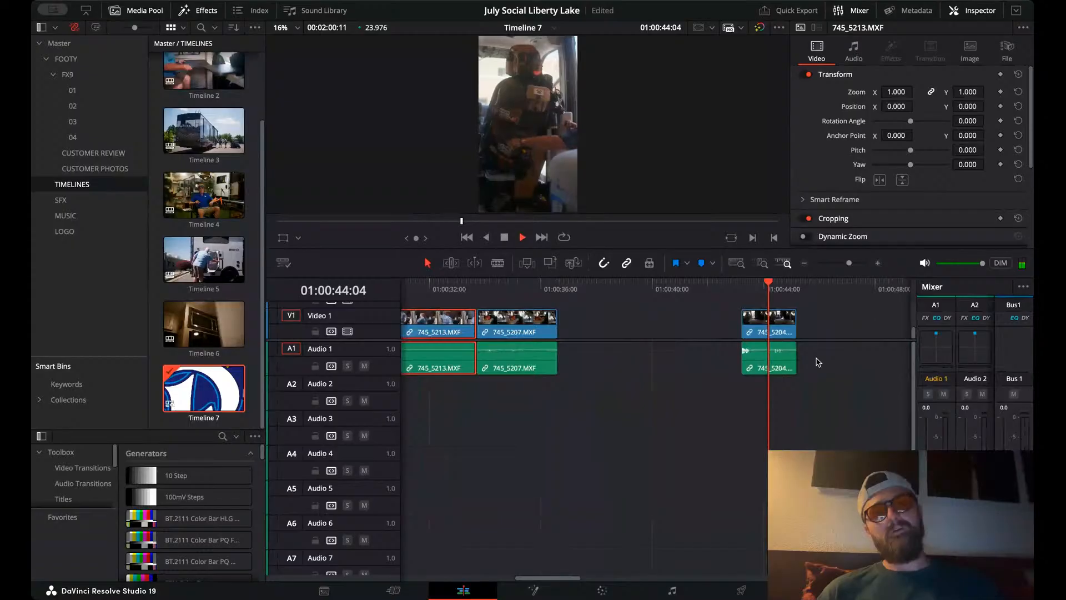
key("space")
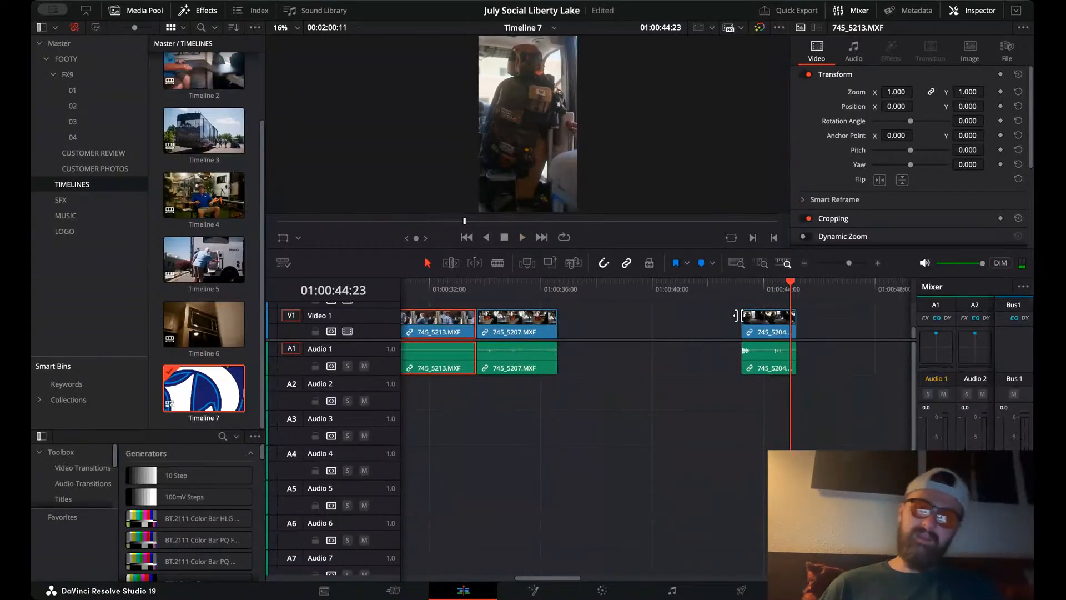
- Shift 745_5213.MXF and 745_5207.MXF together towards the 745_5204 clip and play back that last clip
scroll(733, 320, "left", 2)
left_click_drag(670, 307, 617, 323)
left_click(824, 288)
key("space")
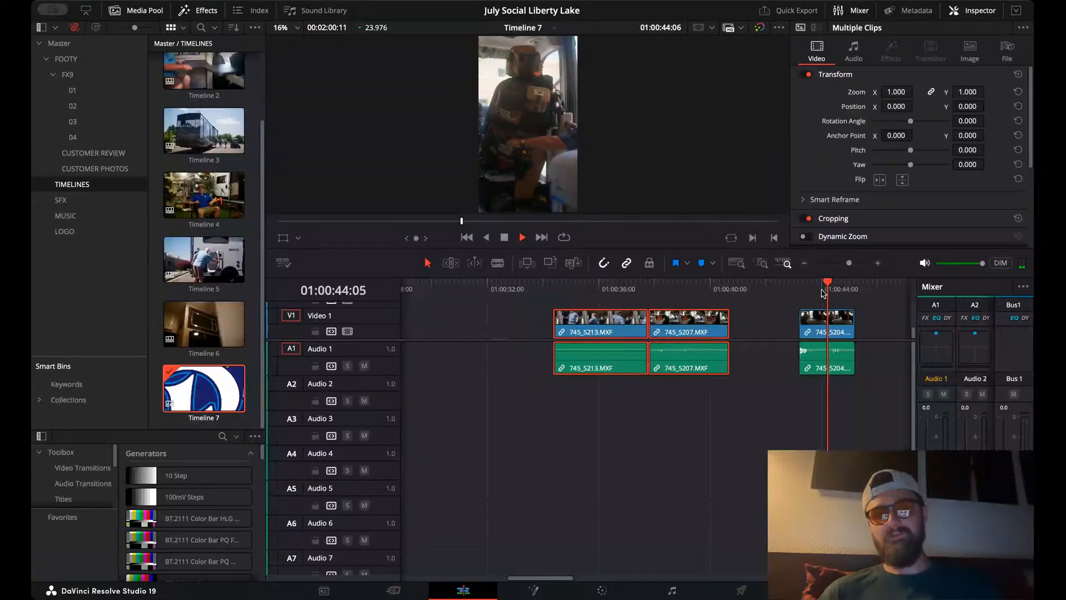
key("space")
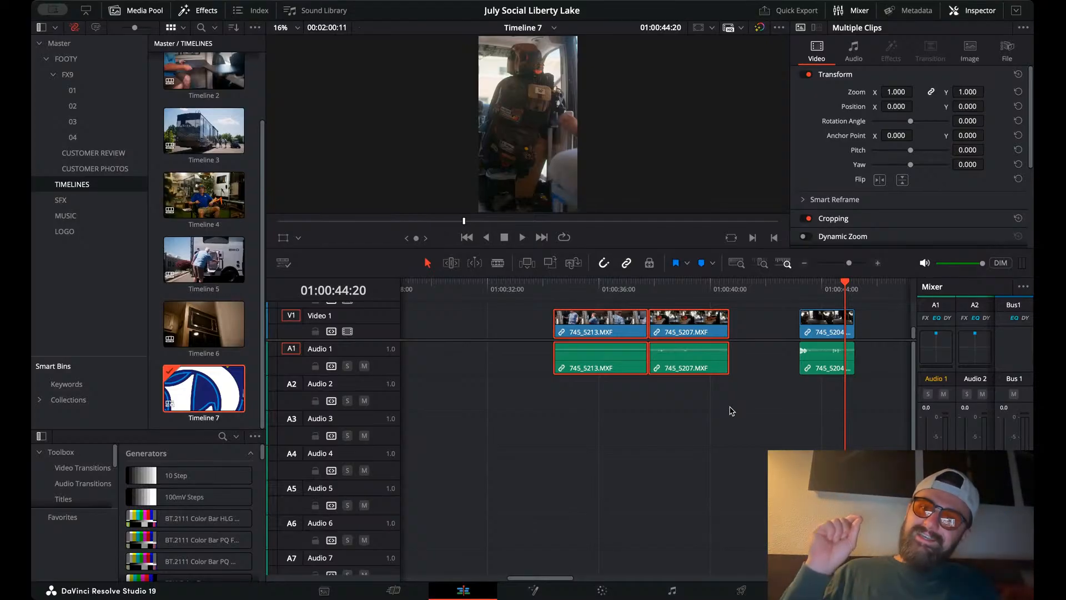
left_click(707, 429)
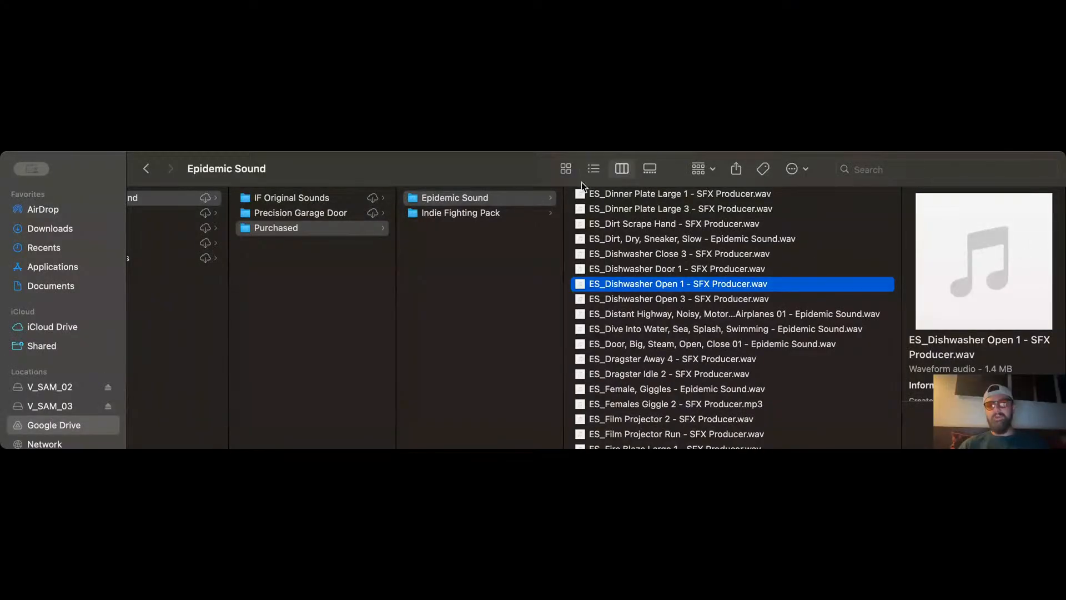
- In Finder, open the Blocks folder of the Indie Fighting Pack and preview IMPT-blocks-2.wav
scroll(484, 253, "up", 1)
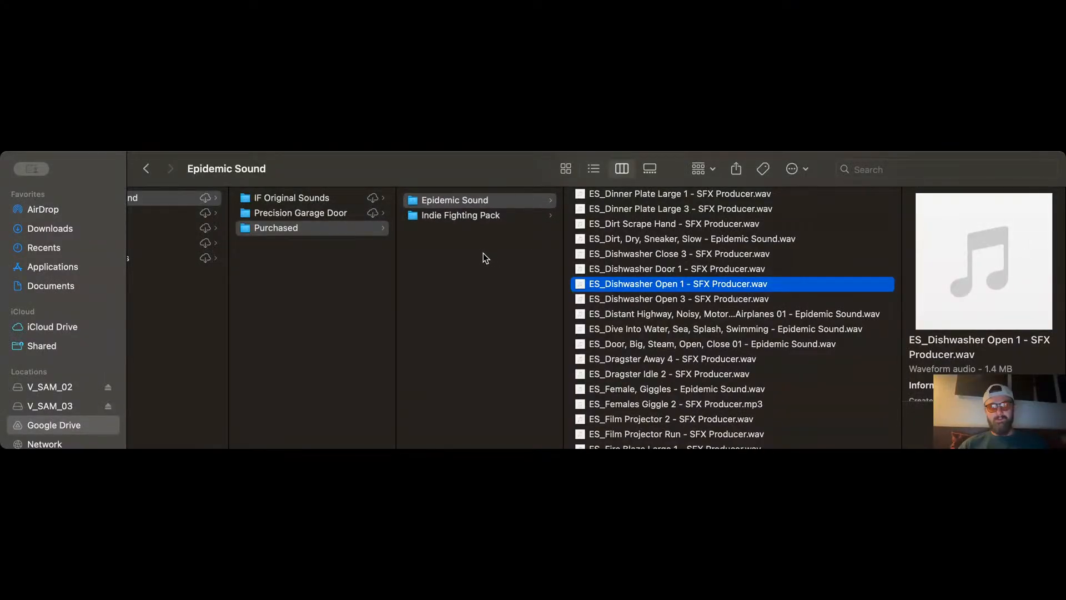
left_click(417, 199)
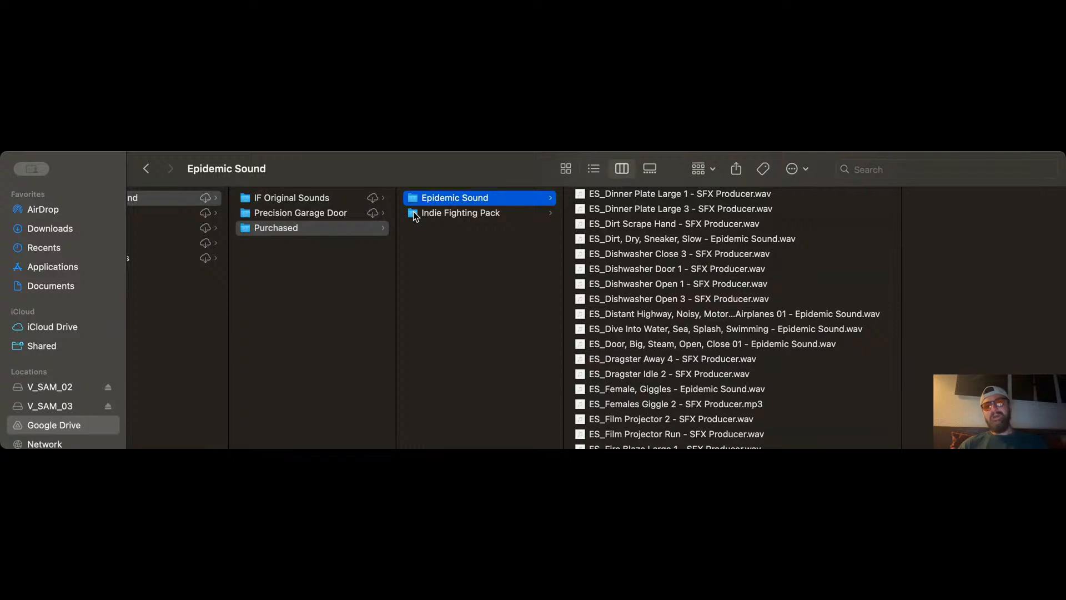
left_click(413, 213)
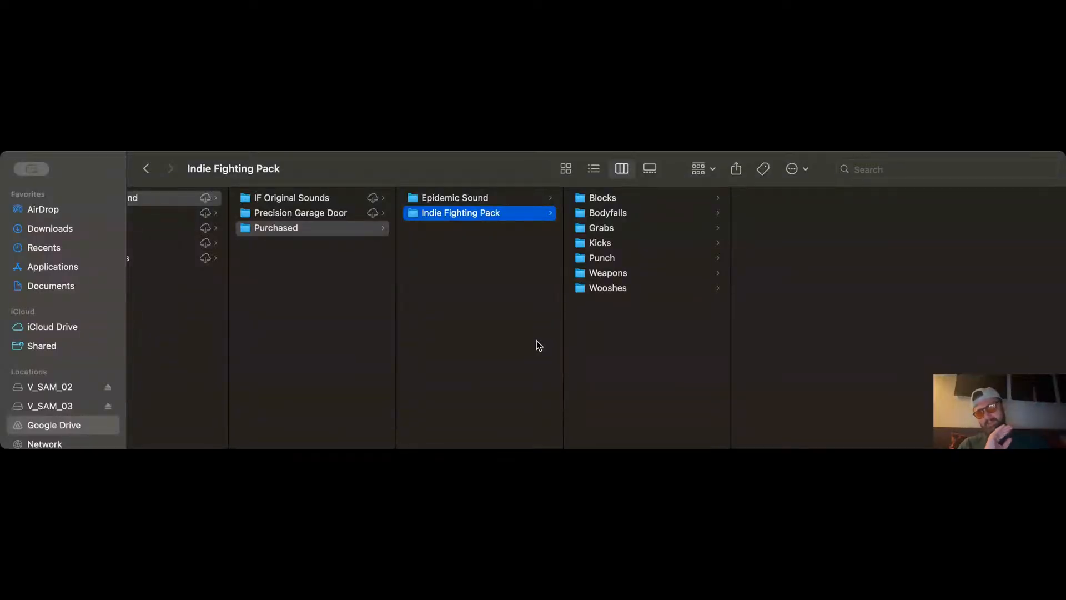
left_click(609, 200)
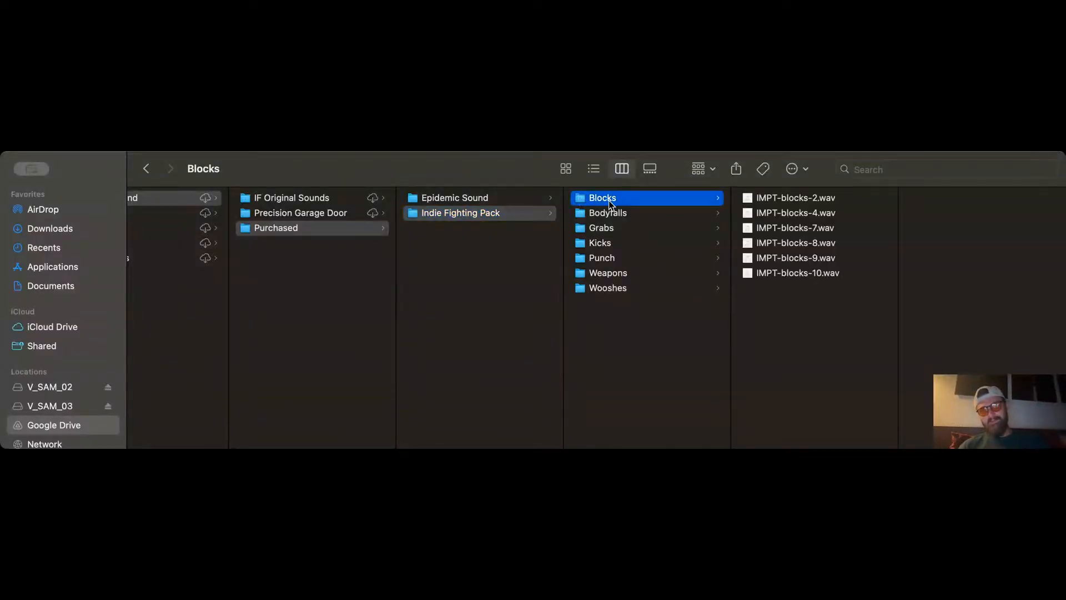
left_click(757, 202)
key("space")
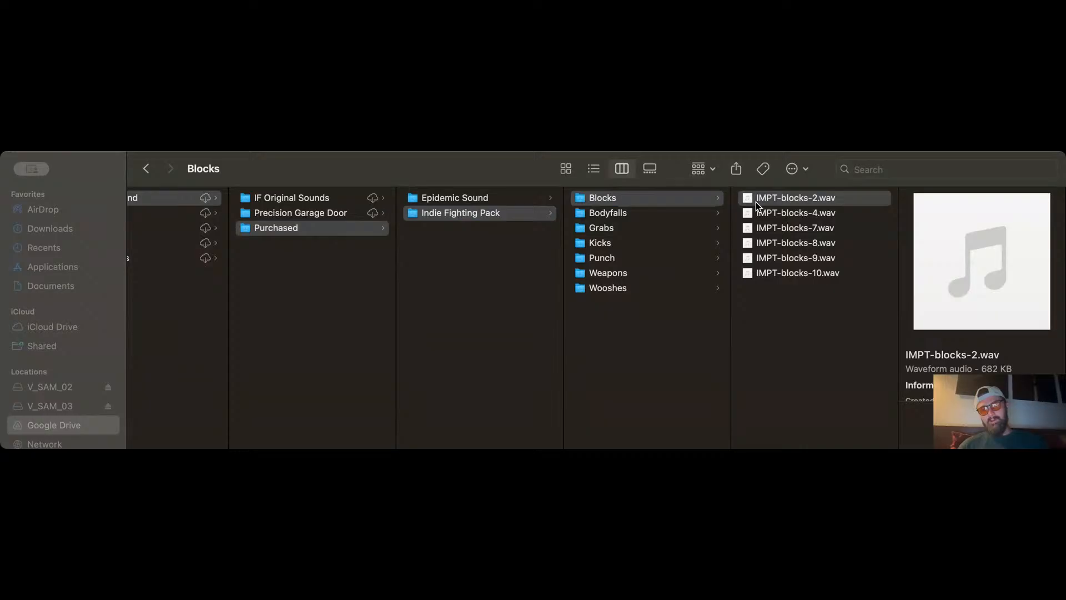
key("space")
- Go through the remaining Indie Fighting Pack folders down to Wooshes
key("Left")
key("Down")
key("Down")
key("Down")
key("Down")
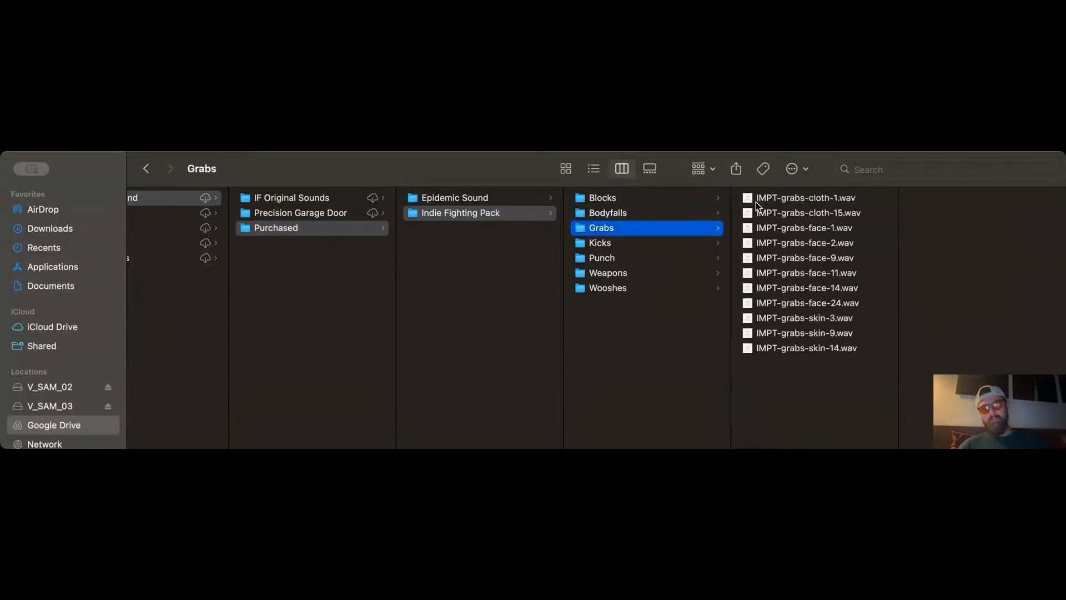
key("Down")
key("Down")
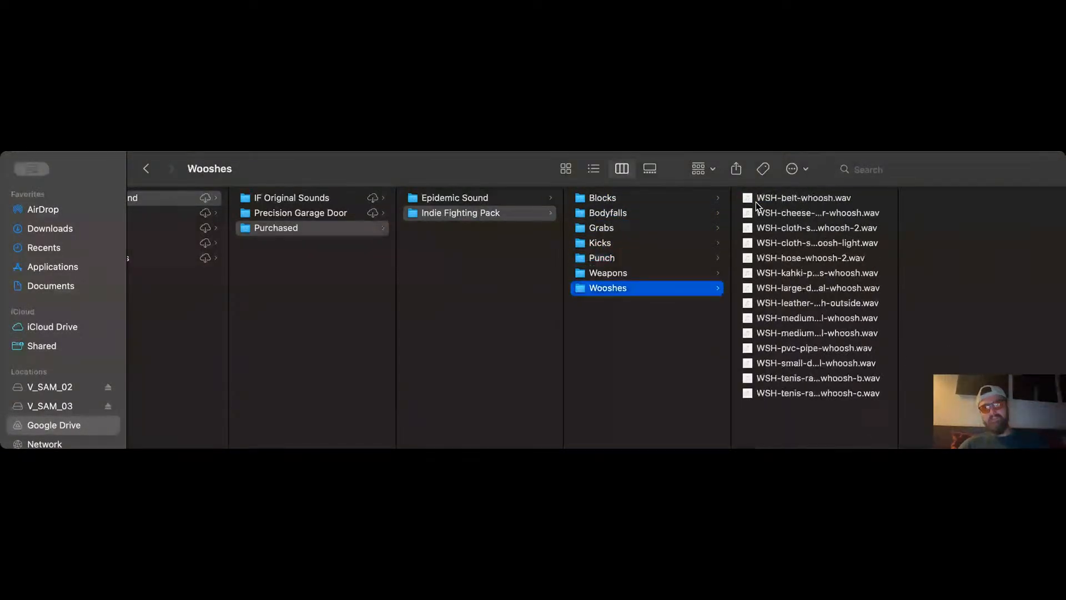
- Step through the whoosh sound files in the Wooshes folder as far as WSH-kahki-pants-whoosh.wav
key("Right")
key("Down")
key("Down")
key("Down")
key("Down")
key("Down")
key("Down")
key("Up")
key("Up")
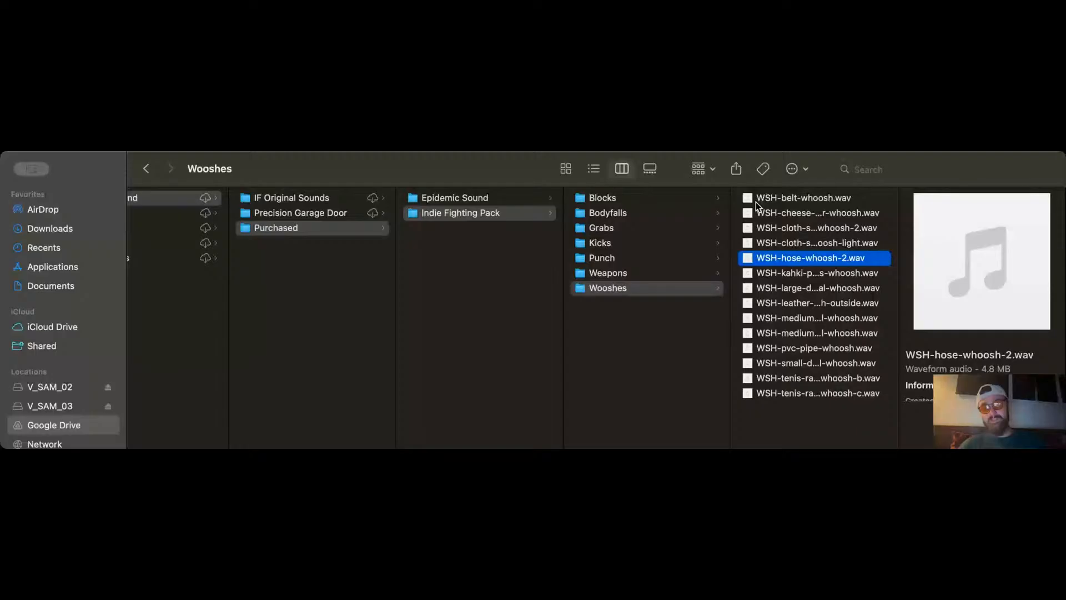
key("Down")
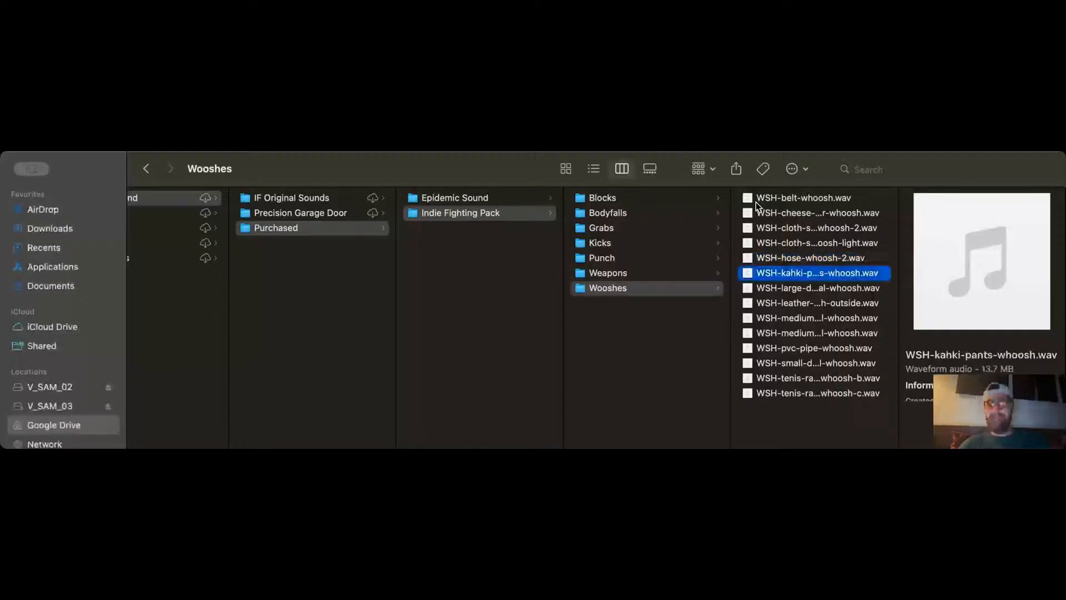
- Browse the sound files in the Epidemic Sound folder with the file column widened to show full names
left_click(481, 199)
scroll(621, 269, "down", 15)
scroll(644, 311, "up", 8)
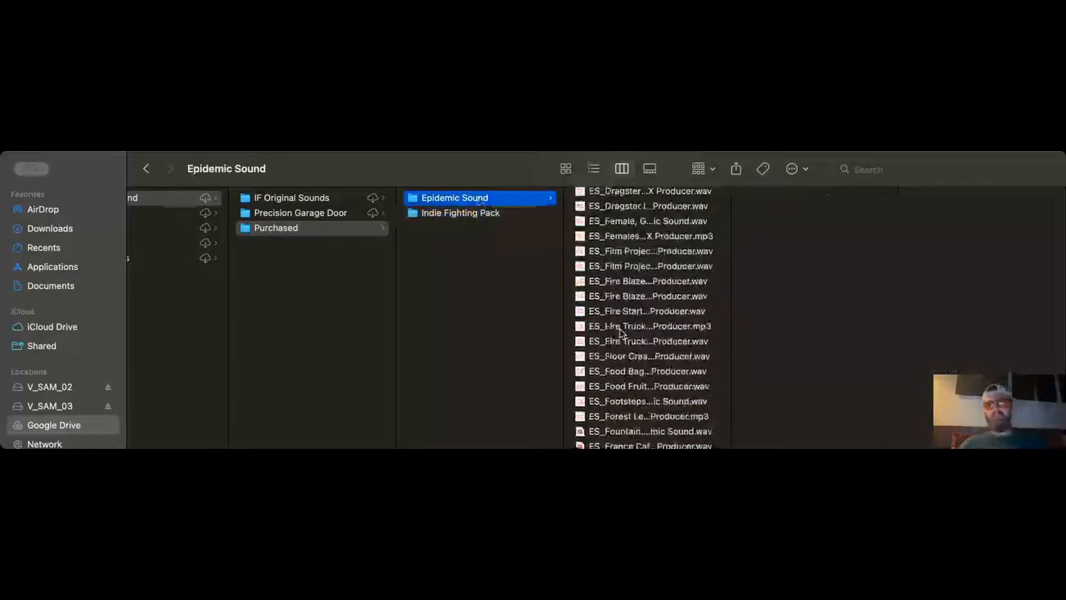
left_click_drag(731, 290, 983, 290)
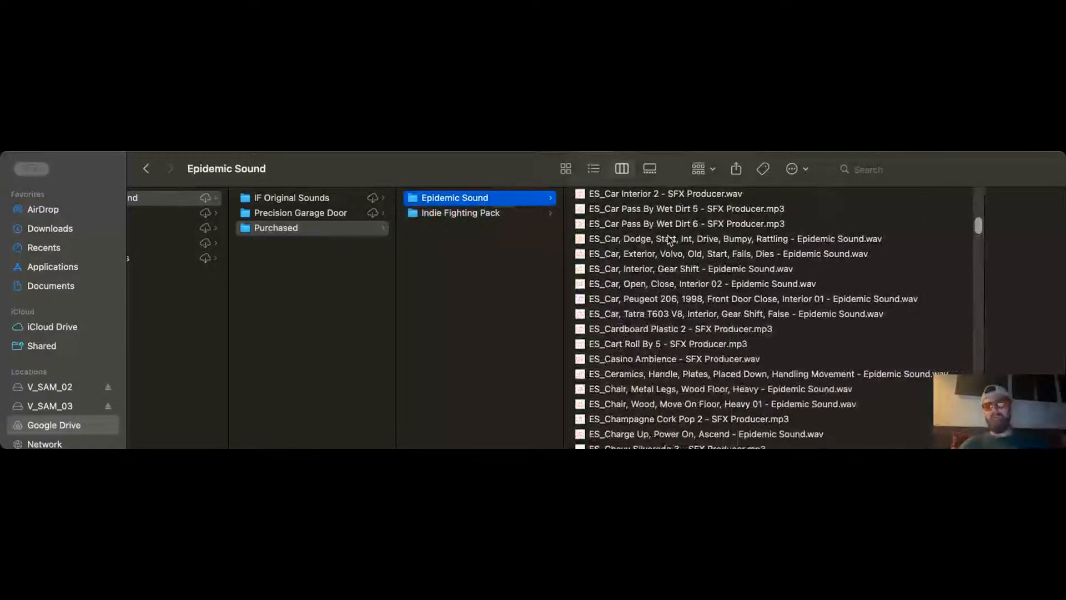
scroll(671, 240, "up", 5)
scroll(670, 240, "down", 20)
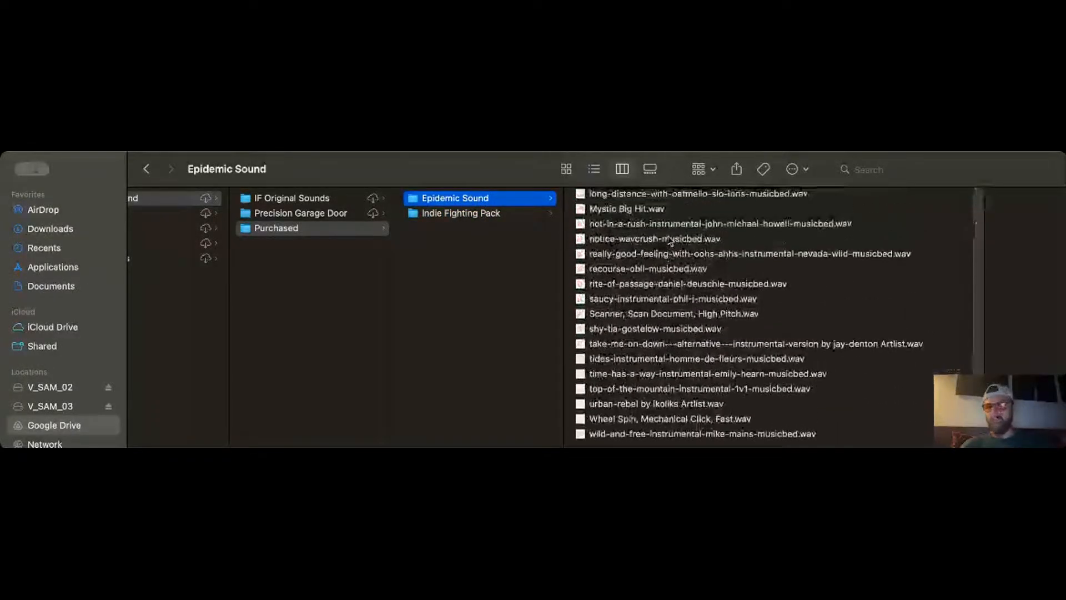
scroll(656, 245, "up", 10)
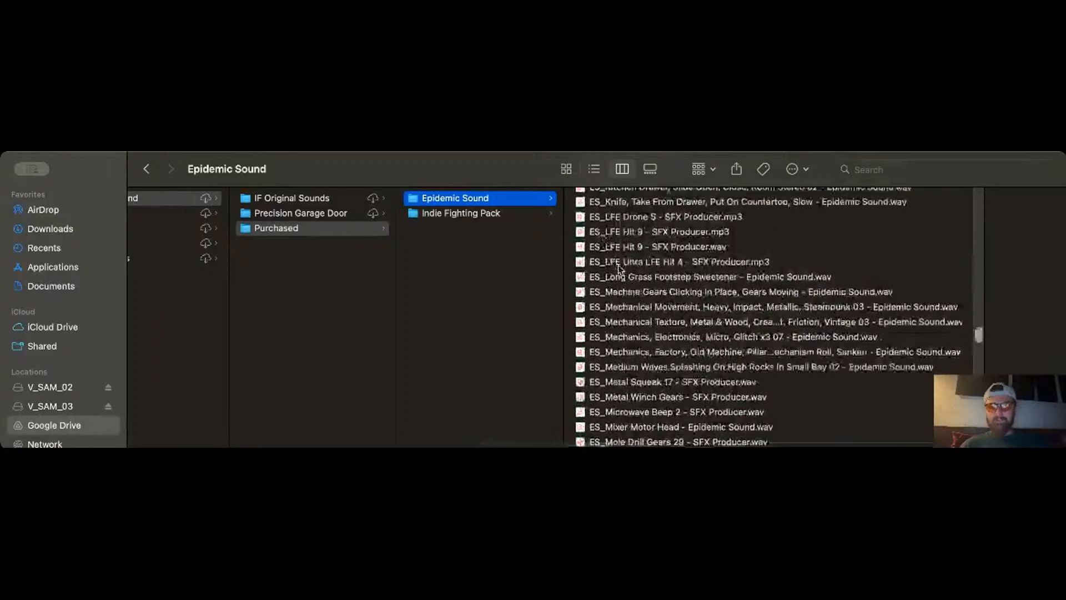
- Select ES_LFE Hit 9 - SFX Producer.mp3 and open ES_Insect Move Object 5 - SFX Producer.wav
left_click(628, 230)
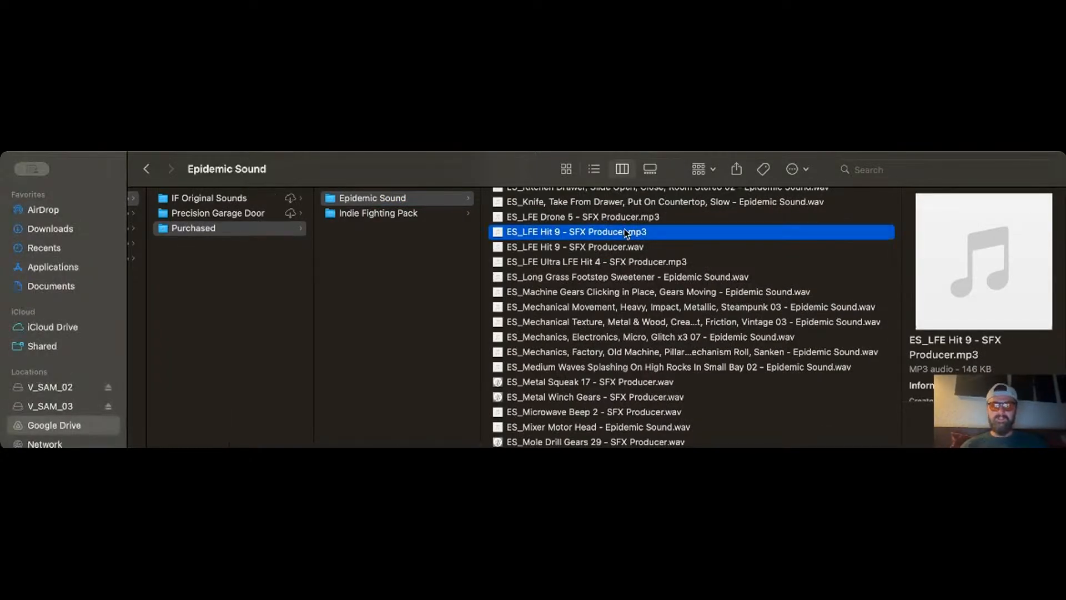
scroll(555, 250, "up", 3)
scroll(556, 248, "up", 1)
double_click(554, 244)
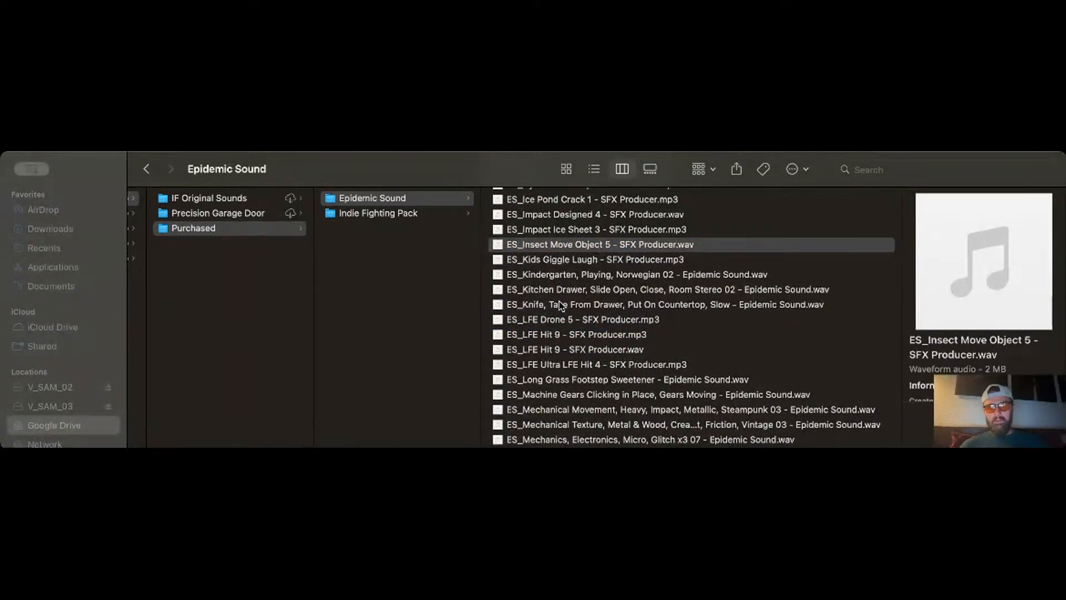
- Find ES_Horse Pass By 4 - SFX Producer.wav among the Epidemic Sound files and preview it
scroll(561, 305, "up", 5)
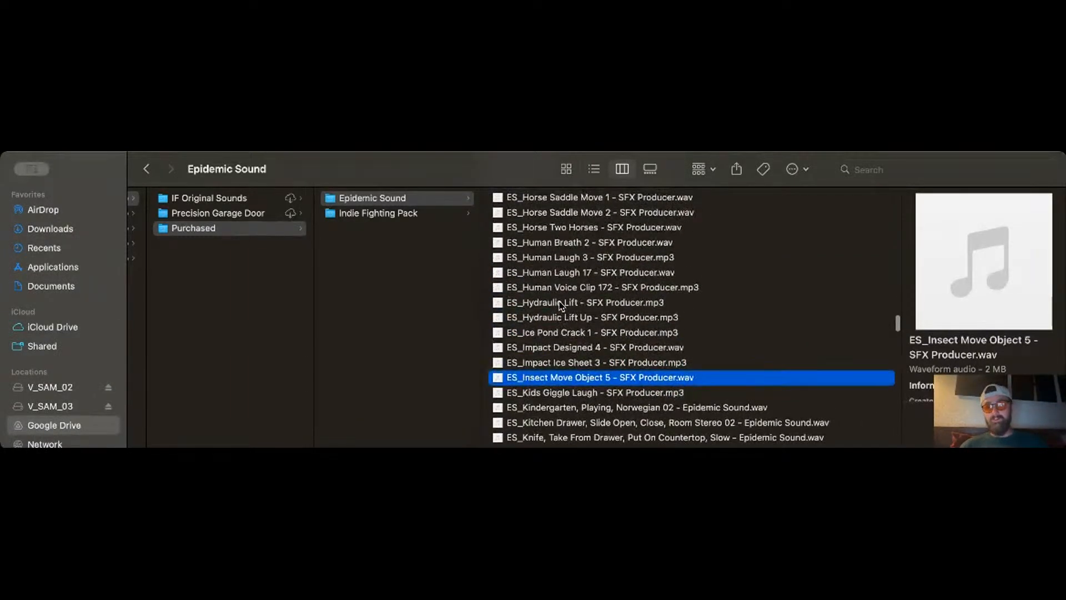
scroll(561, 305, "up", 3)
left_click(558, 254)
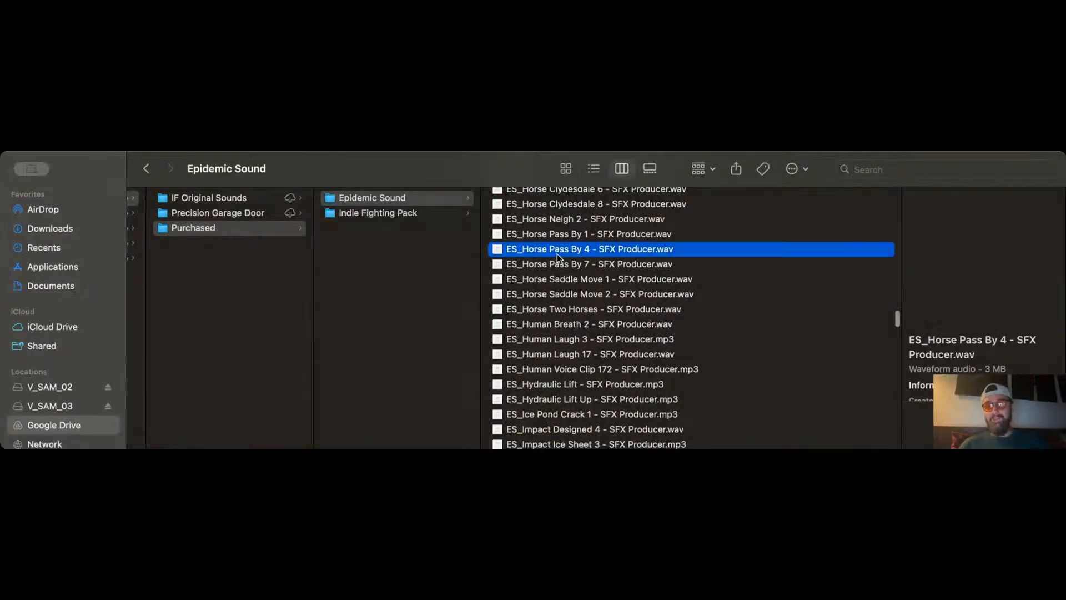
key("space")
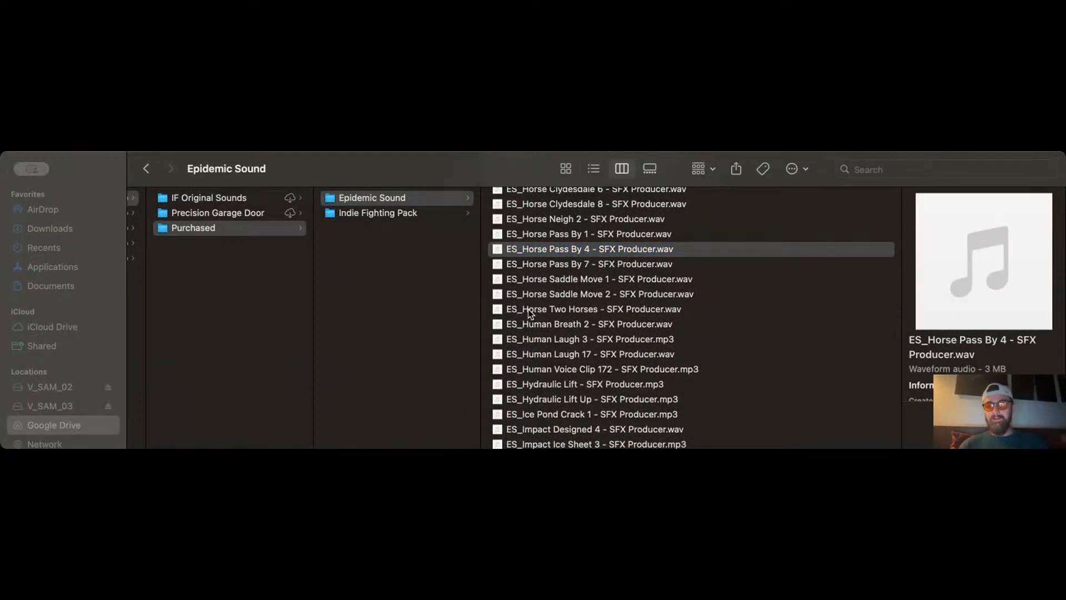
key("space")
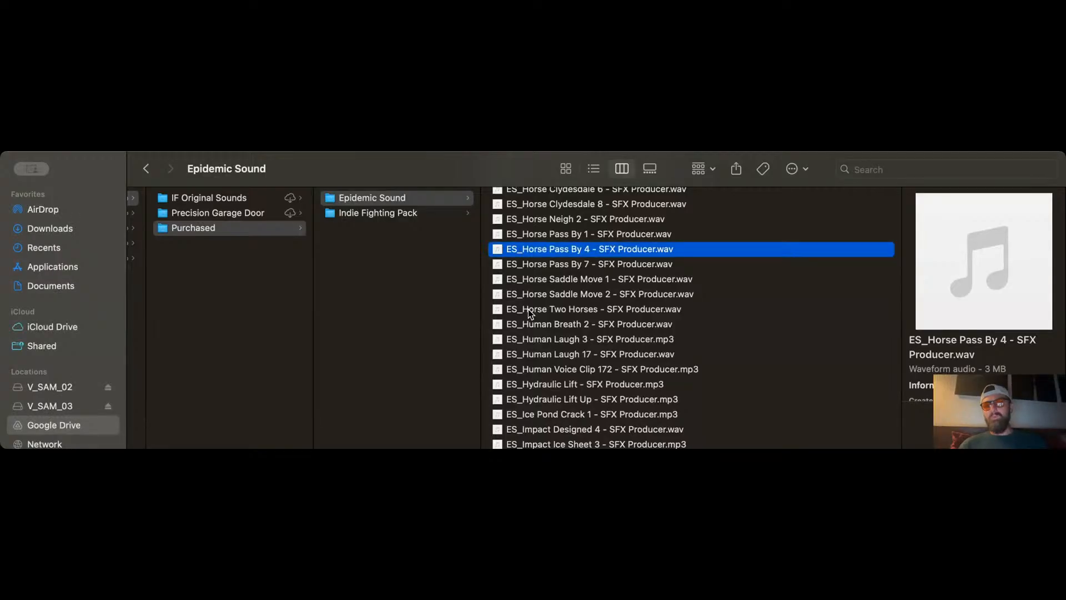
scroll(528, 309, "up", 5)
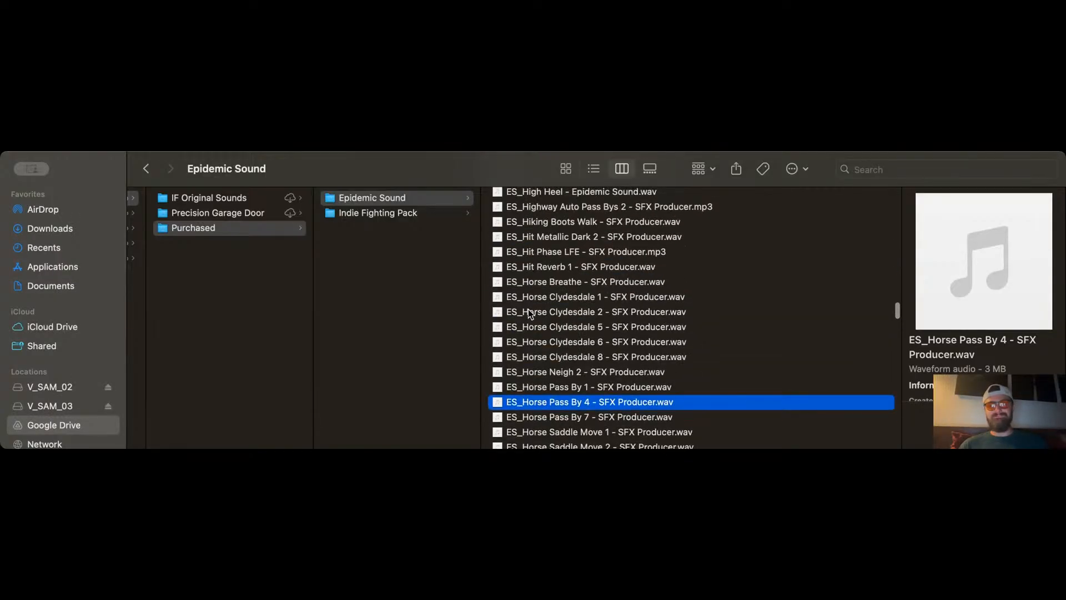
- Browse the IF Original Sounds folder with its file column widened to show full file names
left_click(221, 226)
left_click(211, 198)
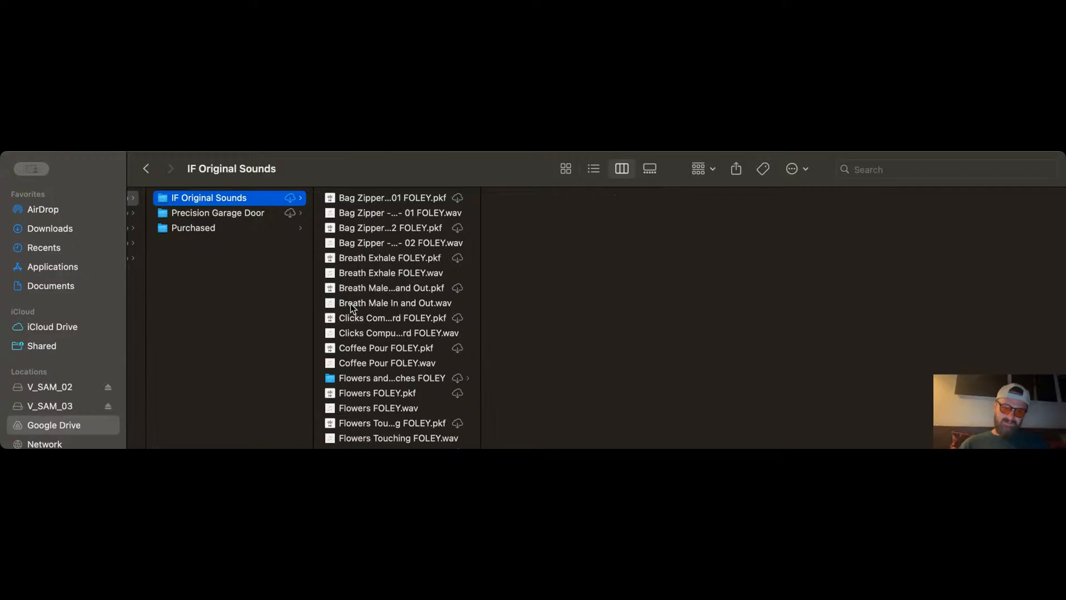
left_click_drag(480, 289, 747, 289)
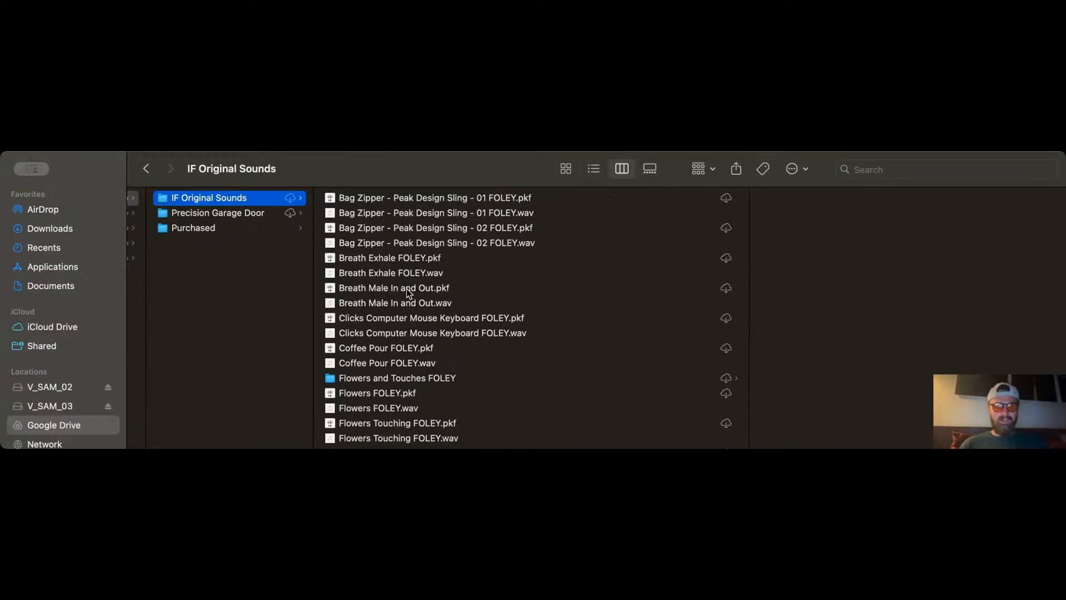
scroll(389, 273, "down", 1)
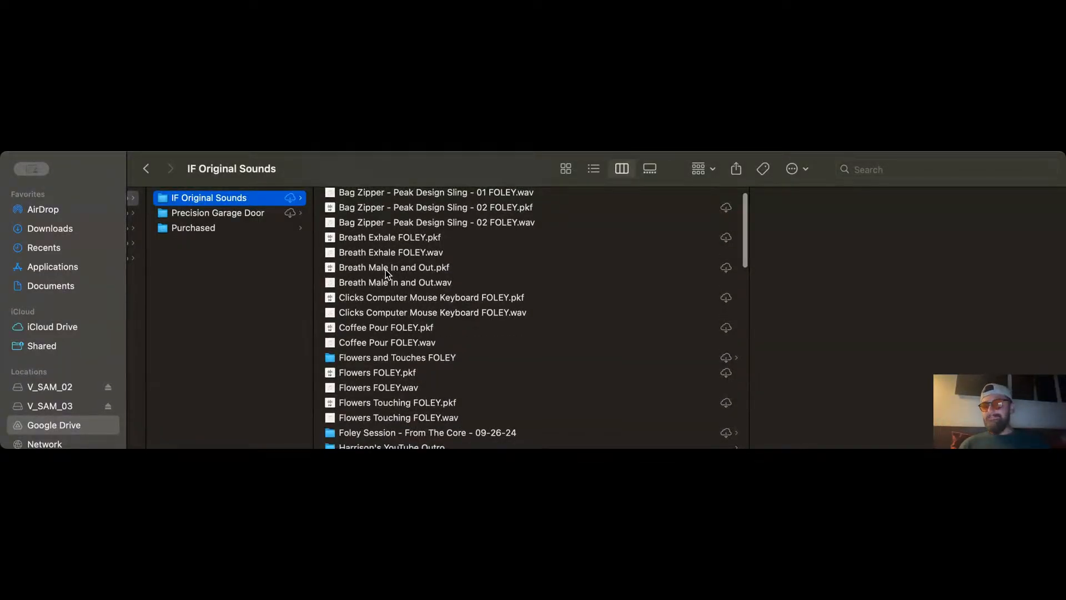
scroll(385, 269, "up", 1)
scroll(386, 269, "down", 2)
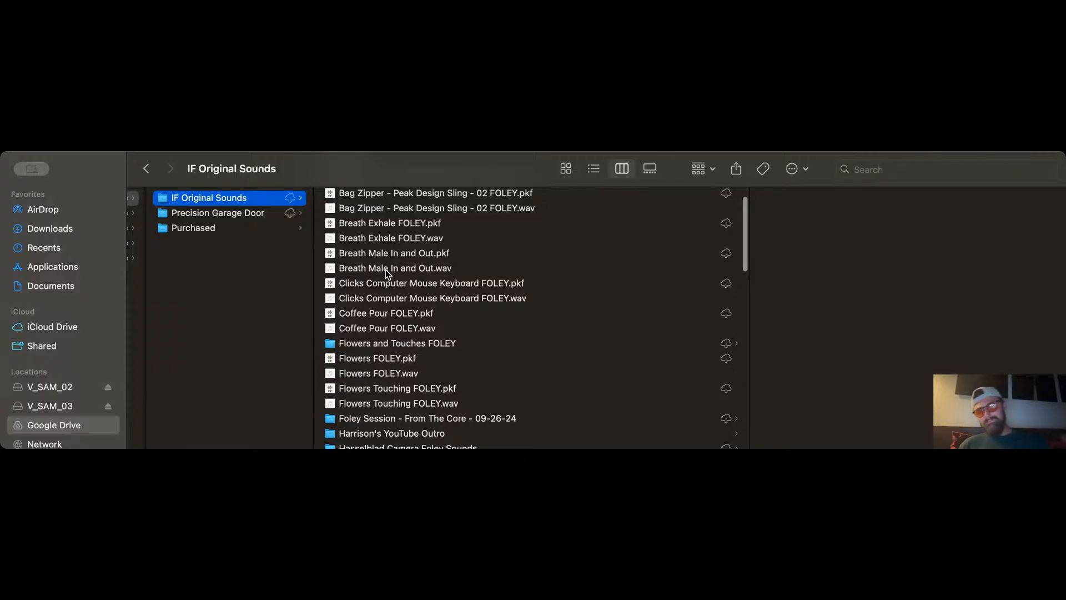
scroll(385, 269, "down", 5)
scroll(385, 269, "down", 5)
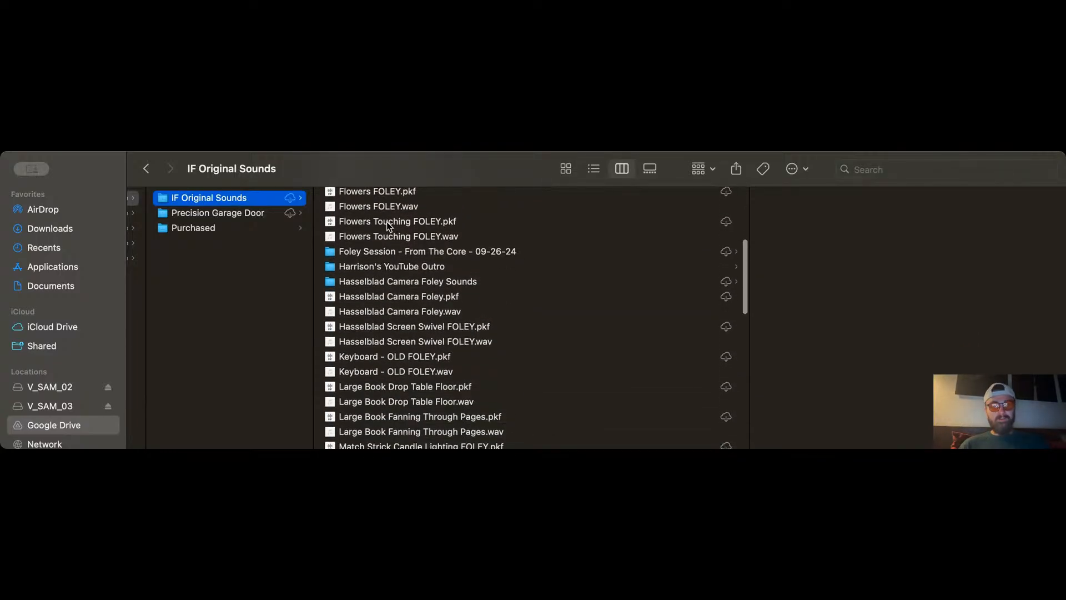
- Preview Flowers Touching FOLEY.wav and Hasselblad Camera Foley.wav in the IF Original Sounds folder
left_click(387, 238)
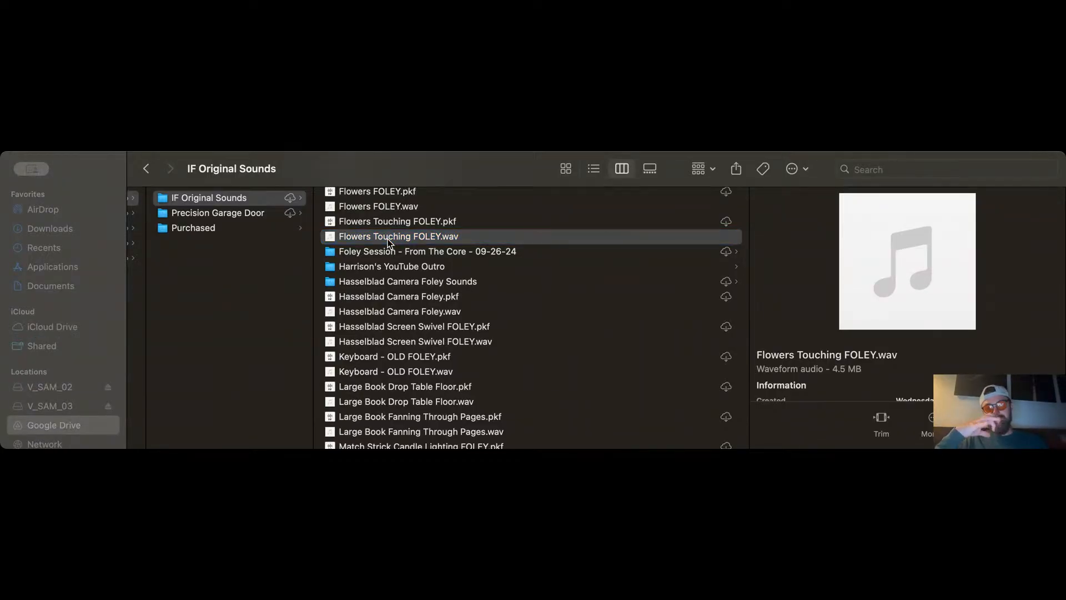
left_click(387, 243)
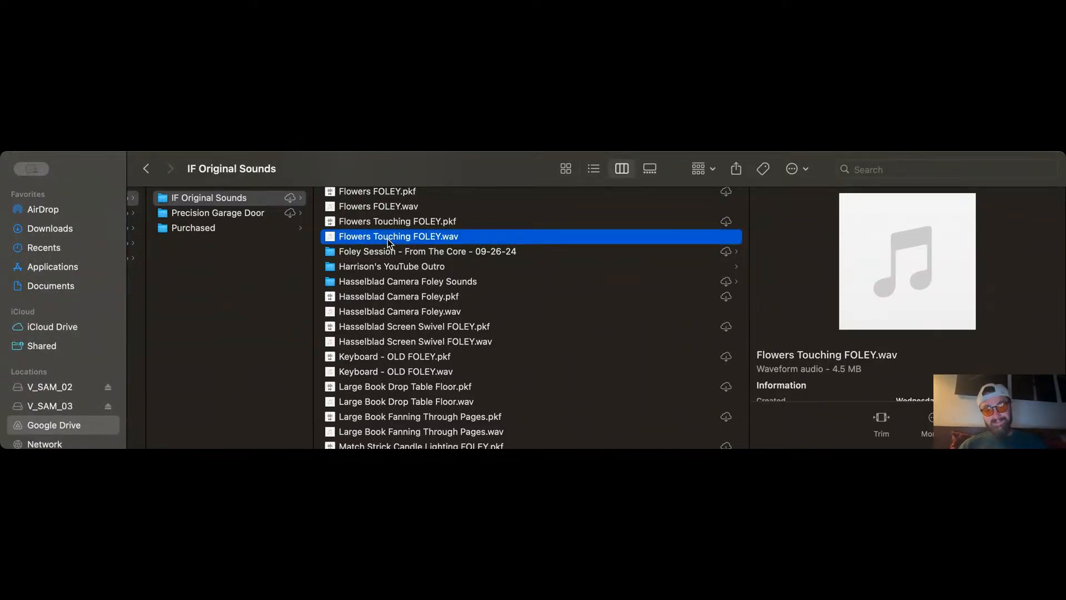
scroll(360, 301, "down", 5)
scroll(358, 302, "up", 4)
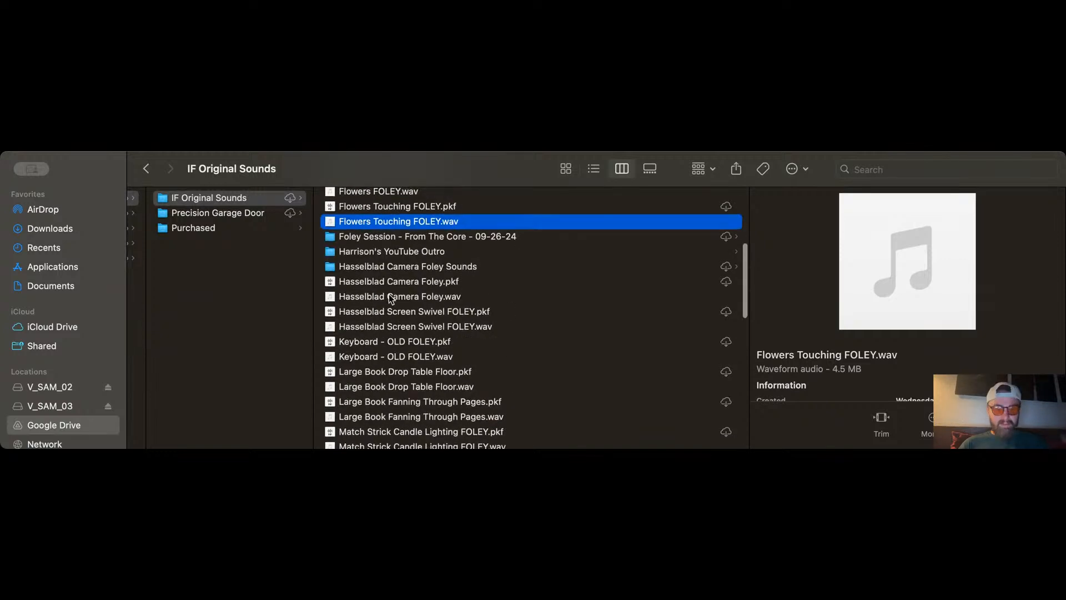
left_click(462, 298)
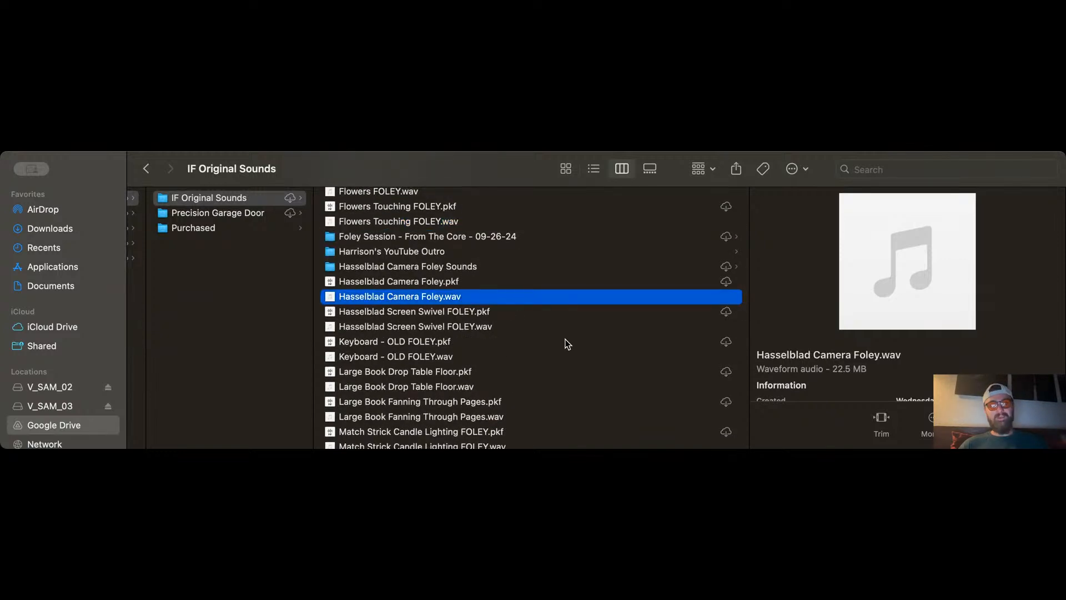
key("space")
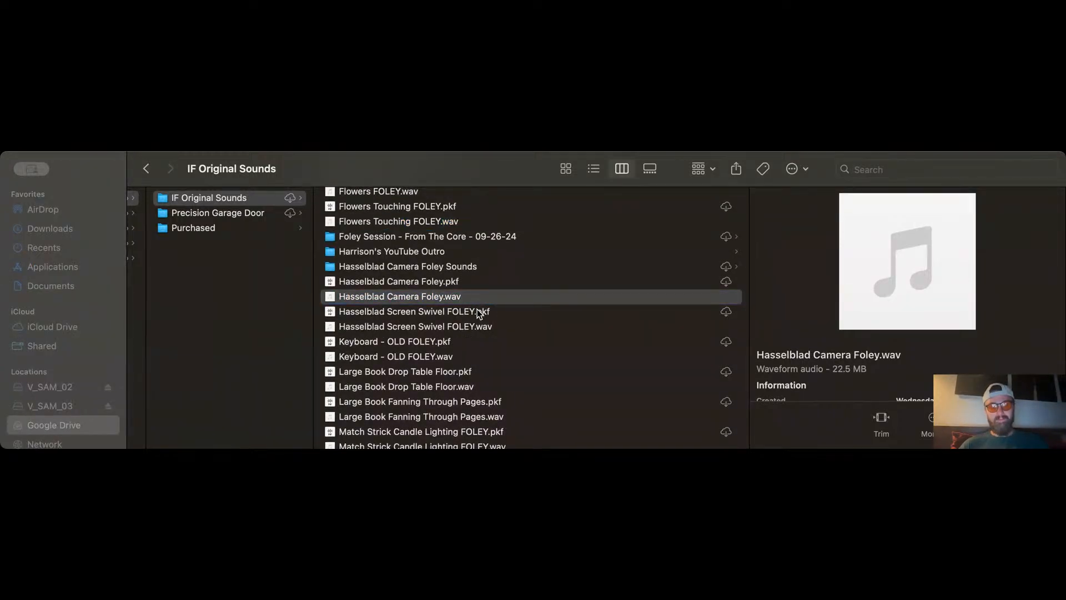
left_click(525, 302)
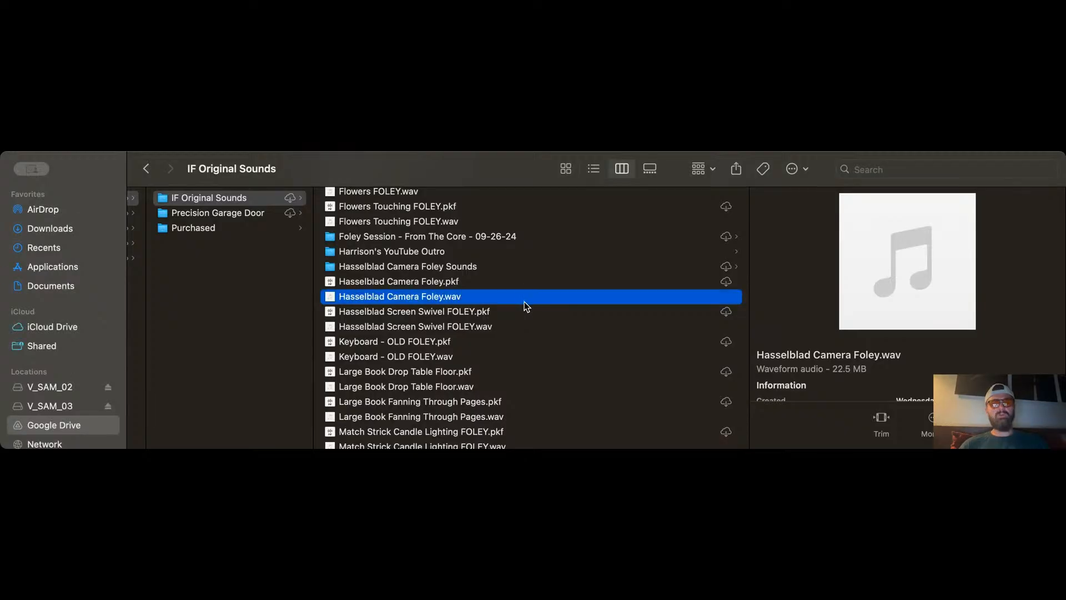
- Look through the remaining foley files and subfolders in IF Original Sounds
scroll(498, 298, "down", 3)
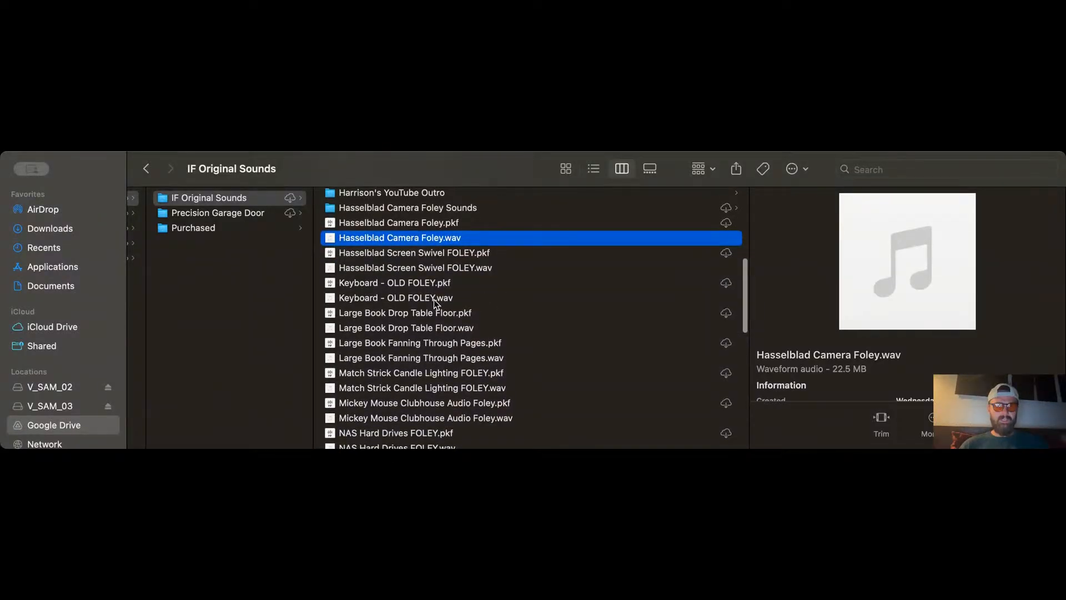
scroll(436, 303, "down", 10)
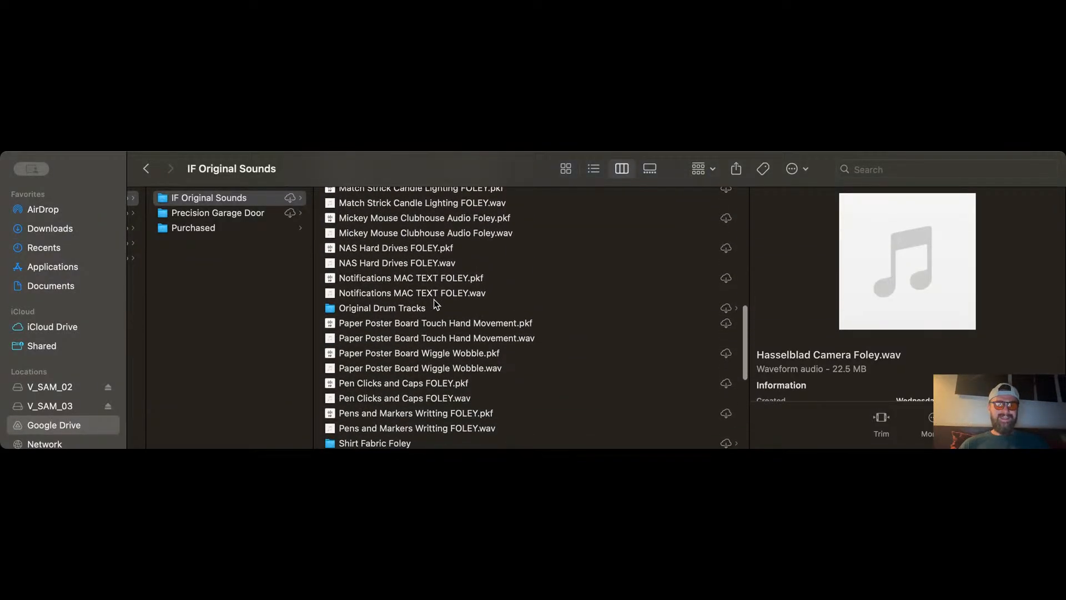
scroll(434, 304, "down", 2)
scroll(435, 304, "down", 8)
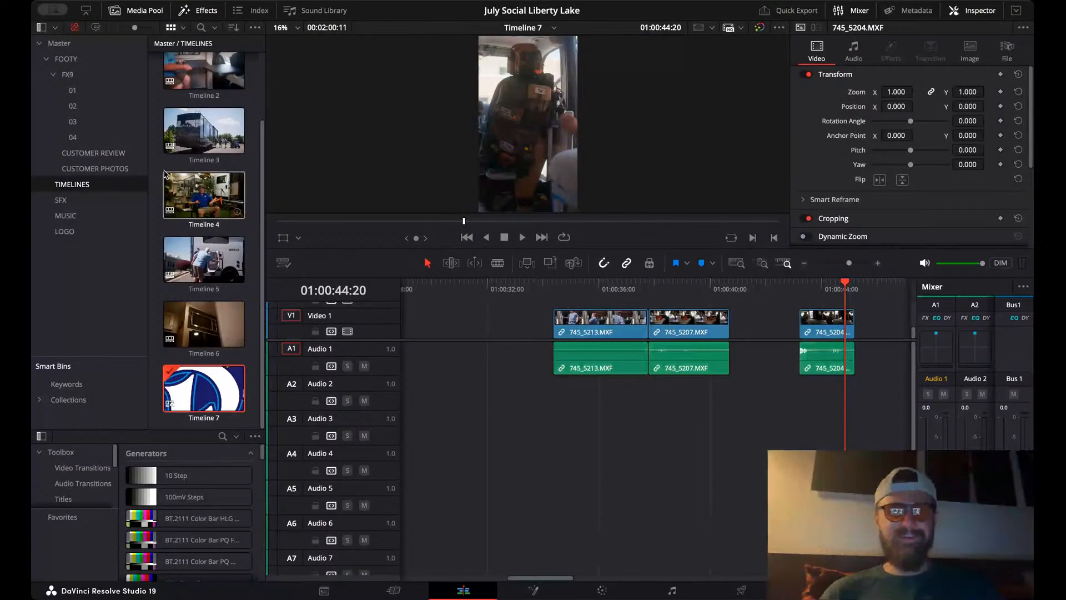
- Switch to DaVinci Resolve, open Timeline 4 and play it from 01:00:03:09 through the review graphics
double_click(208, 192)
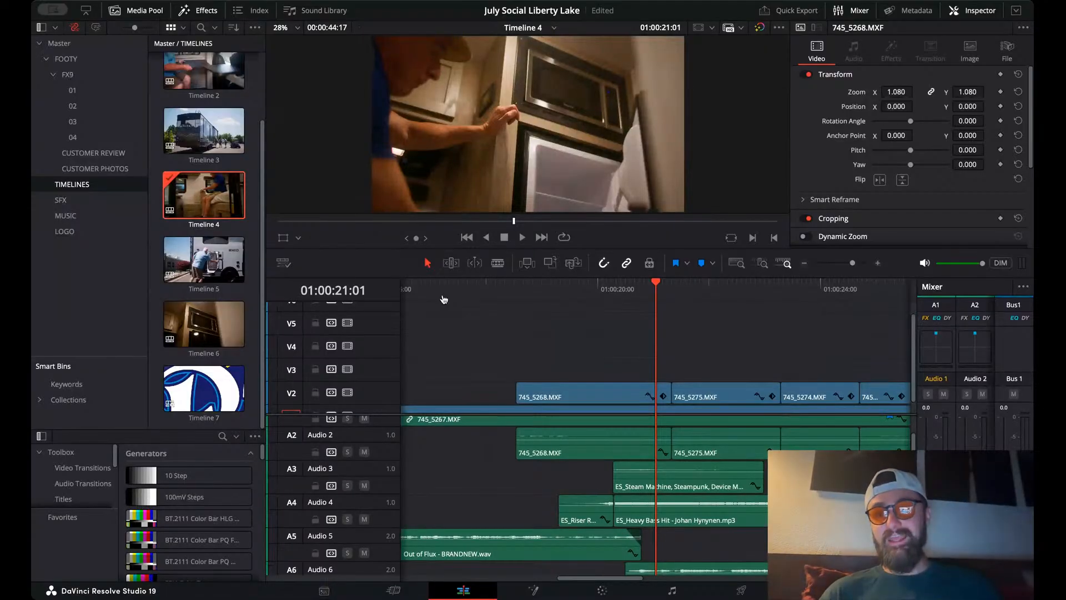
left_click(514, 288)
scroll(508, 297, "left", 10)
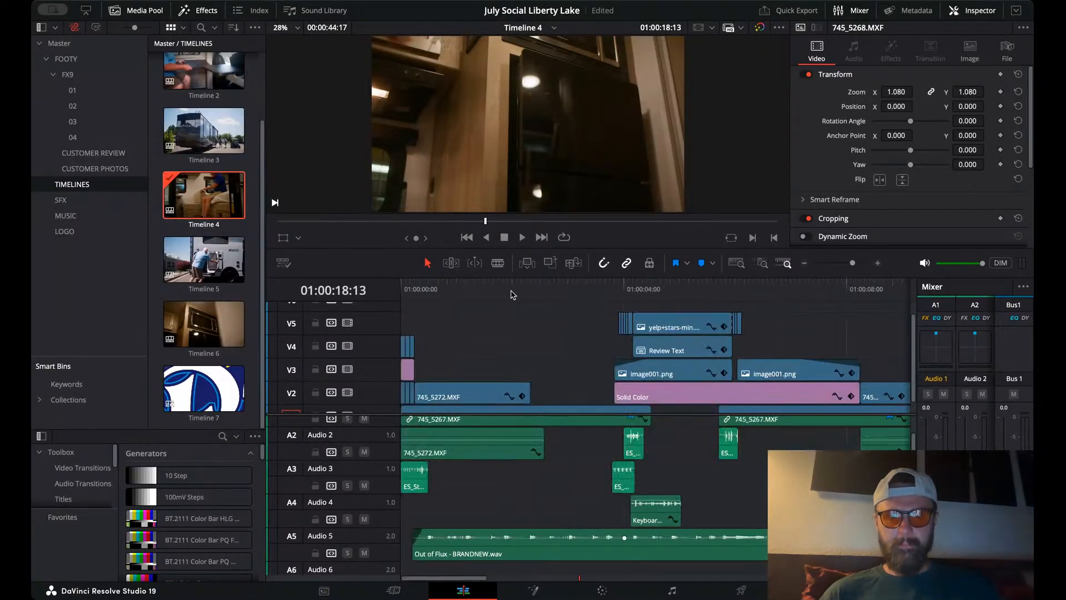
left_click(510, 289)
left_click(590, 289)
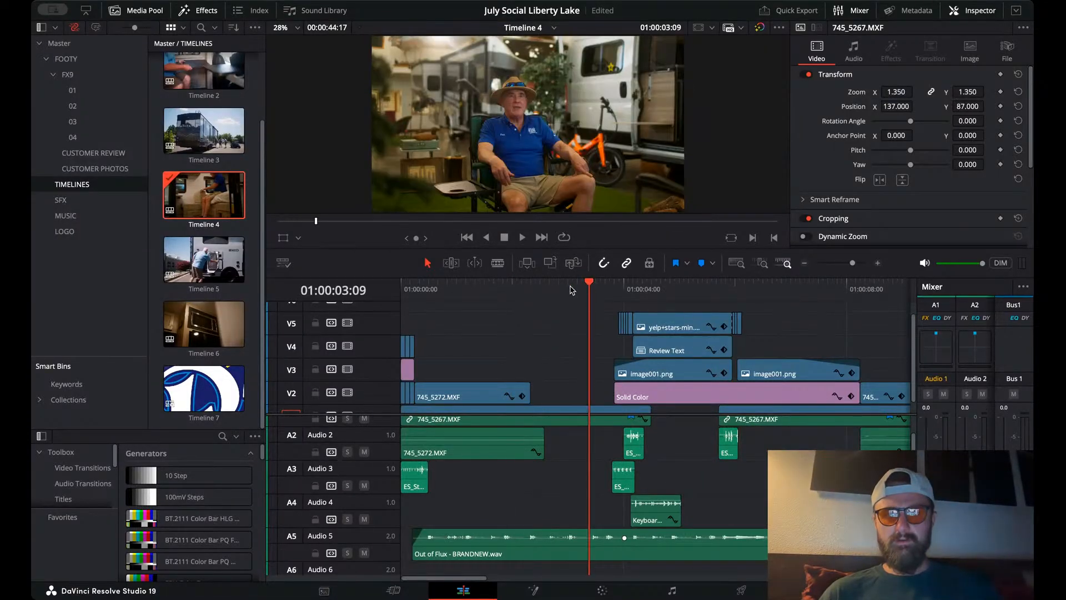
key("space")
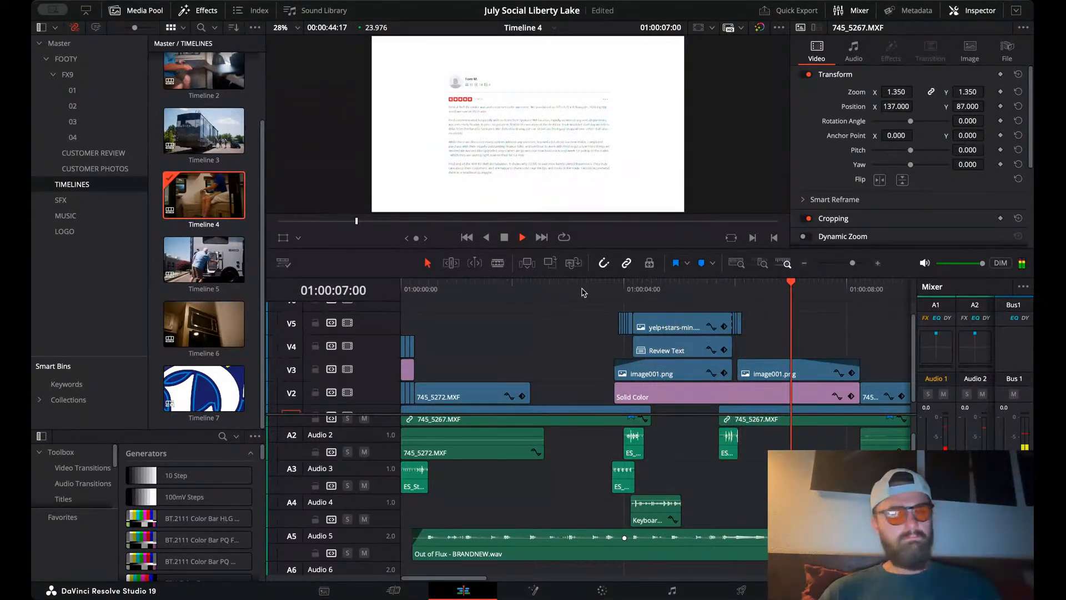
- Replay Timeline 4 from its very beginning into the second review image
left_click_drag(567, 293, 248, 313)
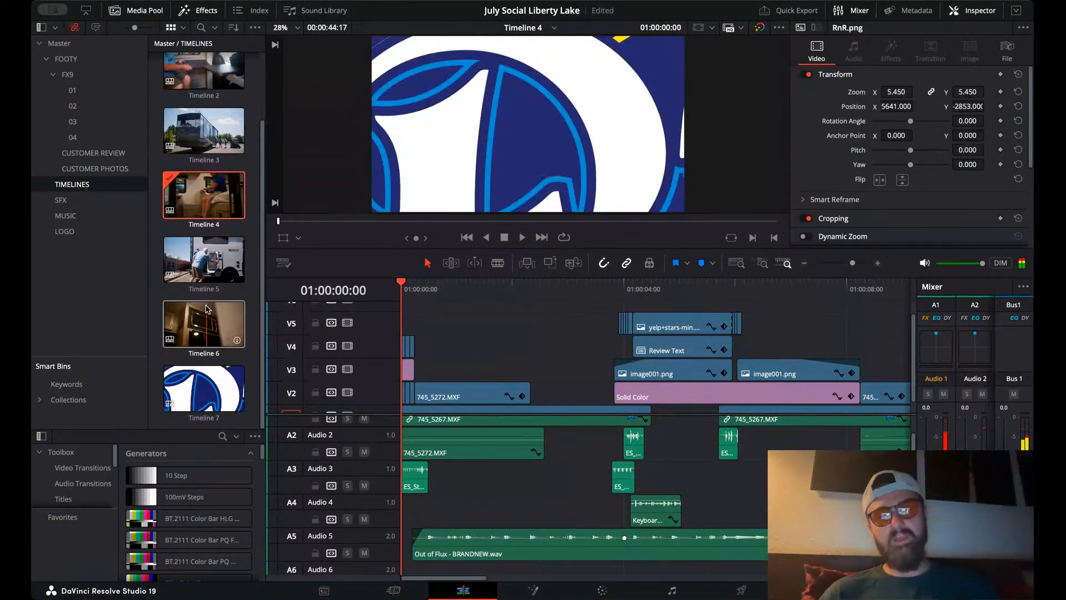
key("space")
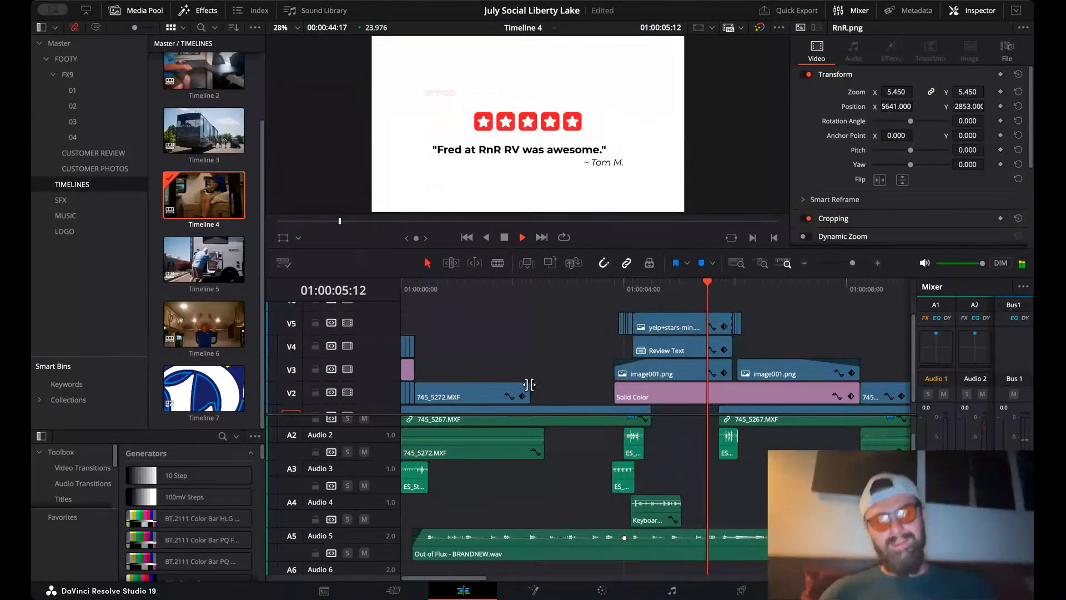
key("space")
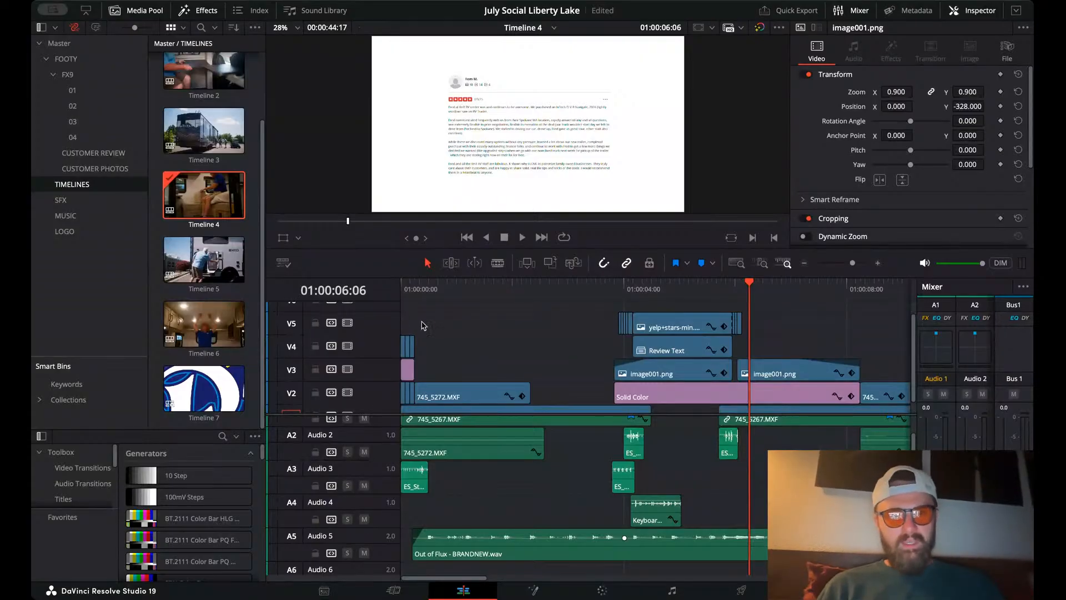
- Reopen Timeline 7 with more of the sequence in view and play the last edited clips up to the gap
left_click(188, 395)
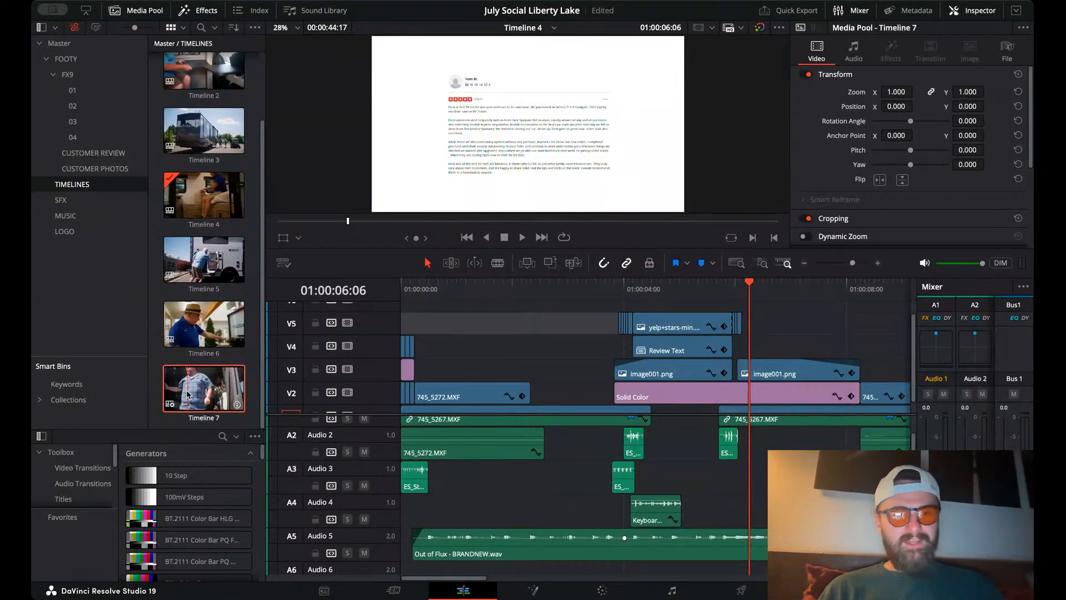
double_click(188, 394)
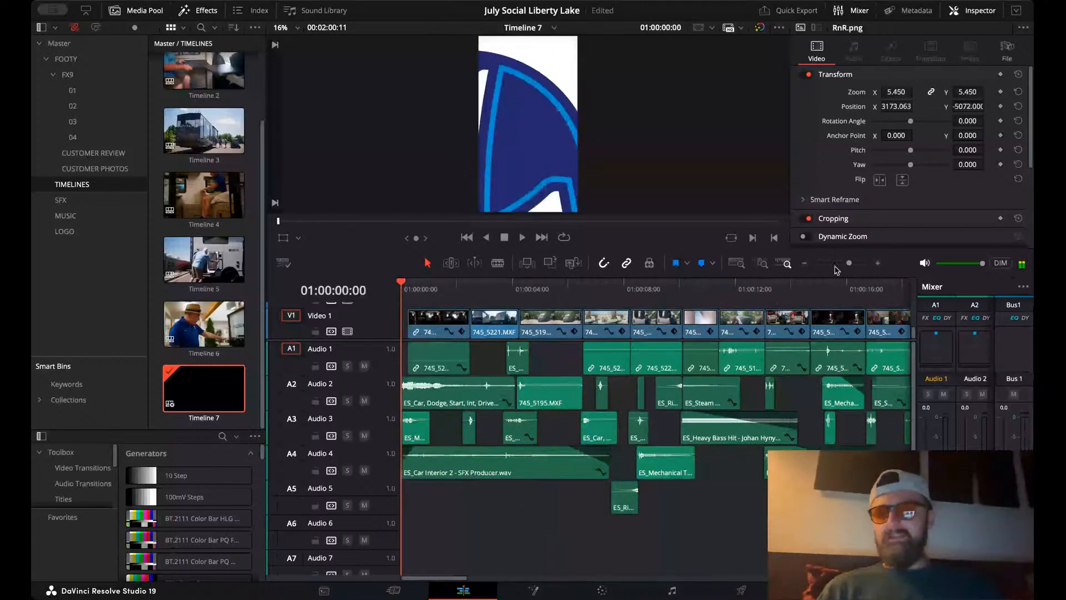
left_click(805, 264)
left_click(773, 300)
key("space")
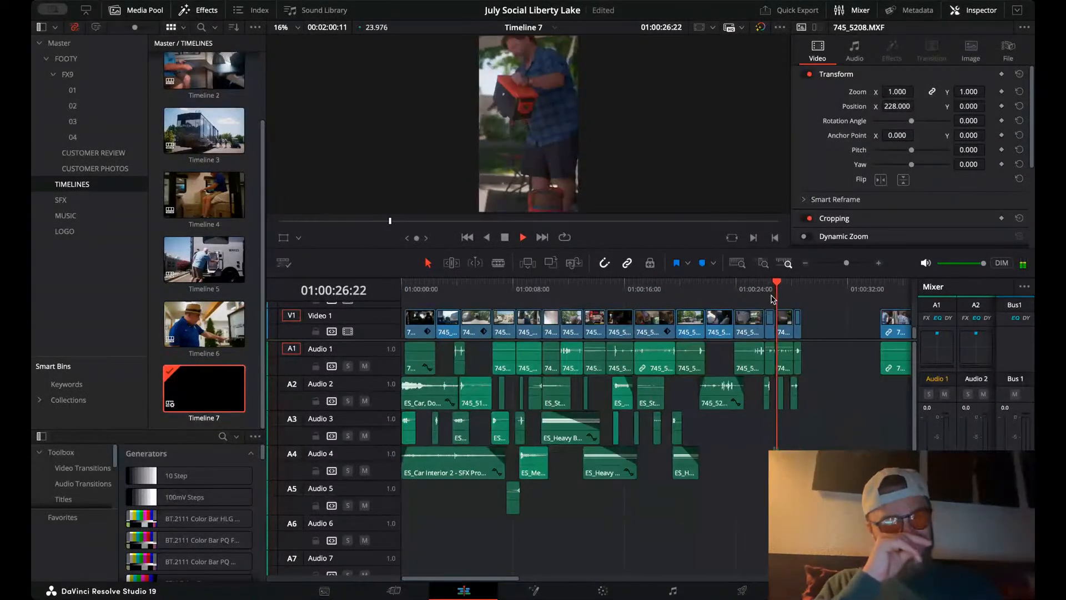
key("space")
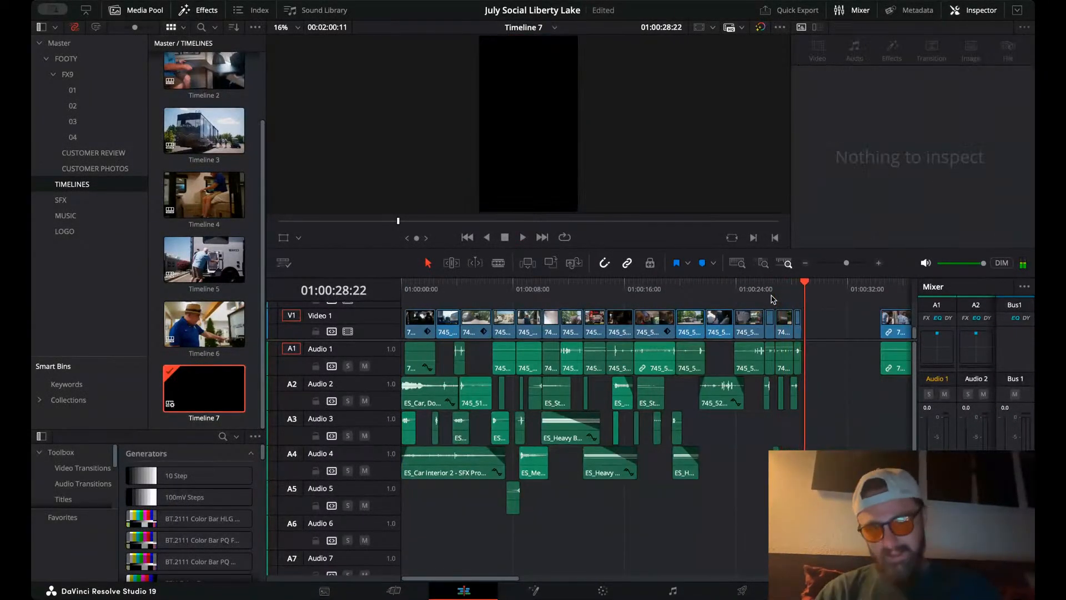
- Check the loose clips after the gap and move 745_5213.MXF back to the end of the edited sequence
scroll(821, 339, "right", 3)
left_click_drag(742, 294, 810, 303)
left_click(755, 323)
scroll(809, 304, "right", 8)
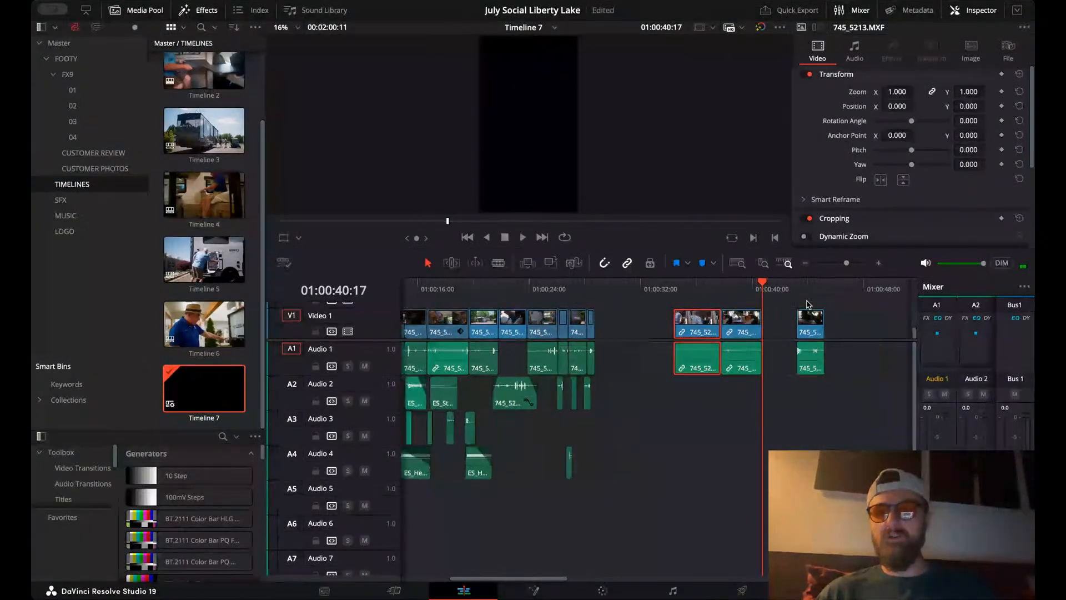
scroll(809, 303, "left", 10)
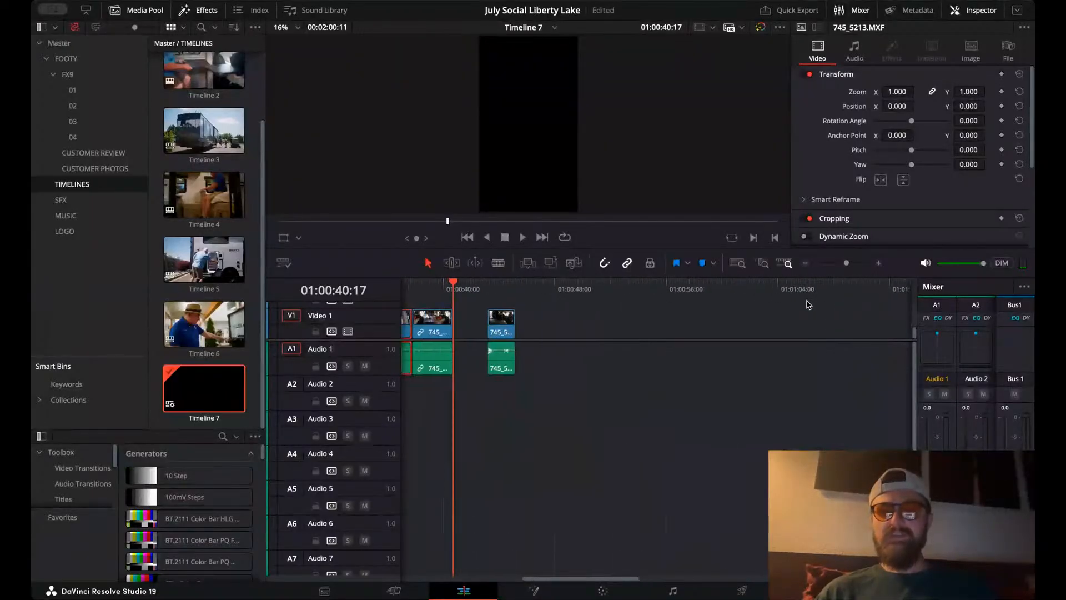
left_click_drag(735, 321, 654, 321)
- Play the transition from the last edited clips into 745_5213.MXF and clear the clip selection
left_click(616, 293)
key("space")
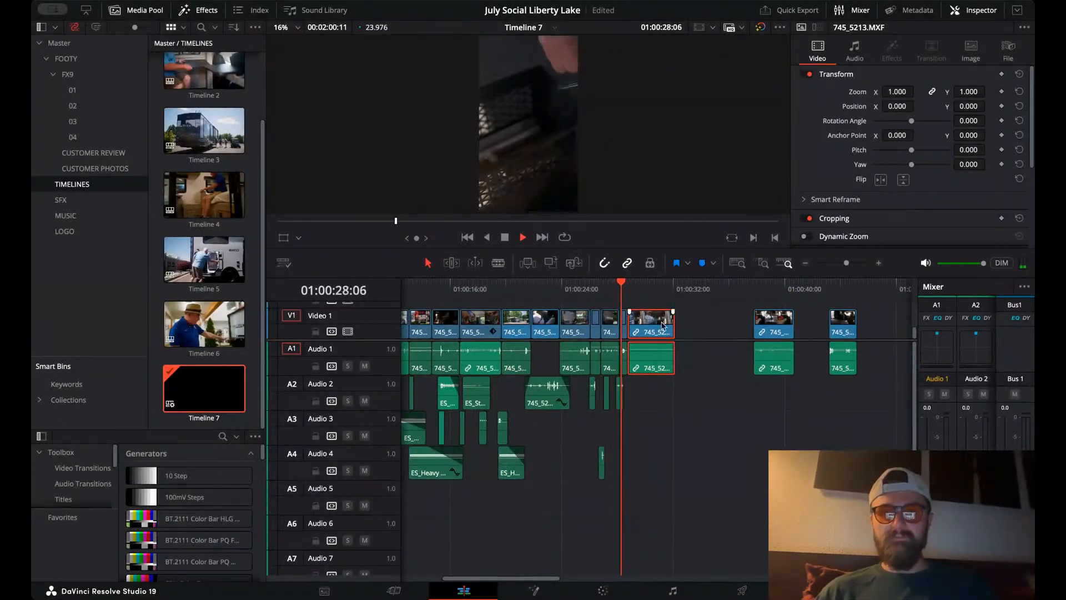
key("space")
left_click(689, 356)
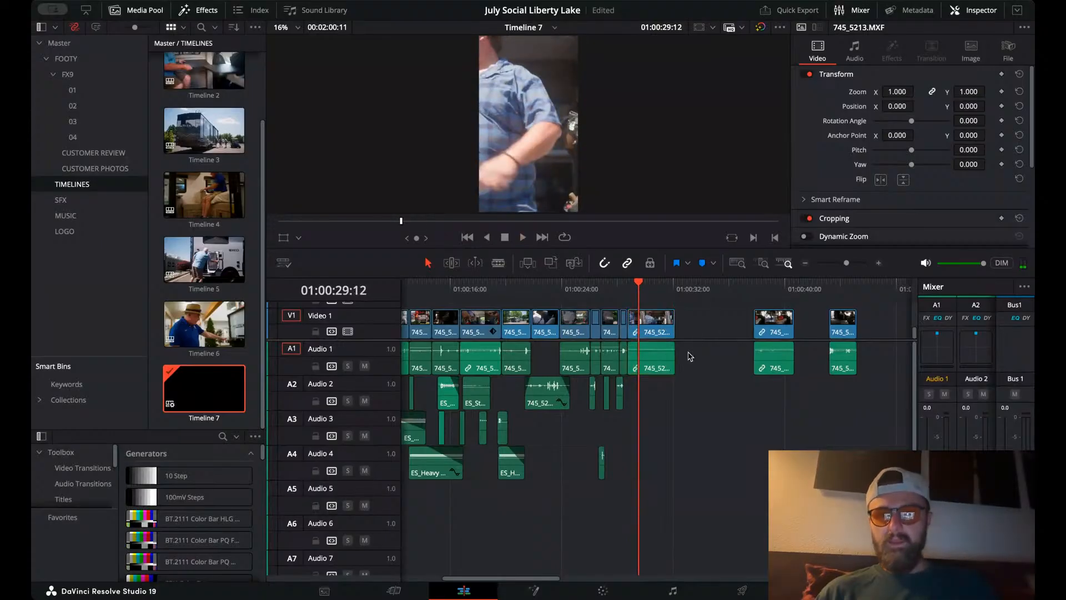
- Preview the loose 745_5207.MXF clip after the gap and try marking a range on it
left_click(755, 288)
mouse_move(761, 290)
left_mouse_down()
mouse_move(792, 291)
mouse_move(780, 292)
left_mouse_up()
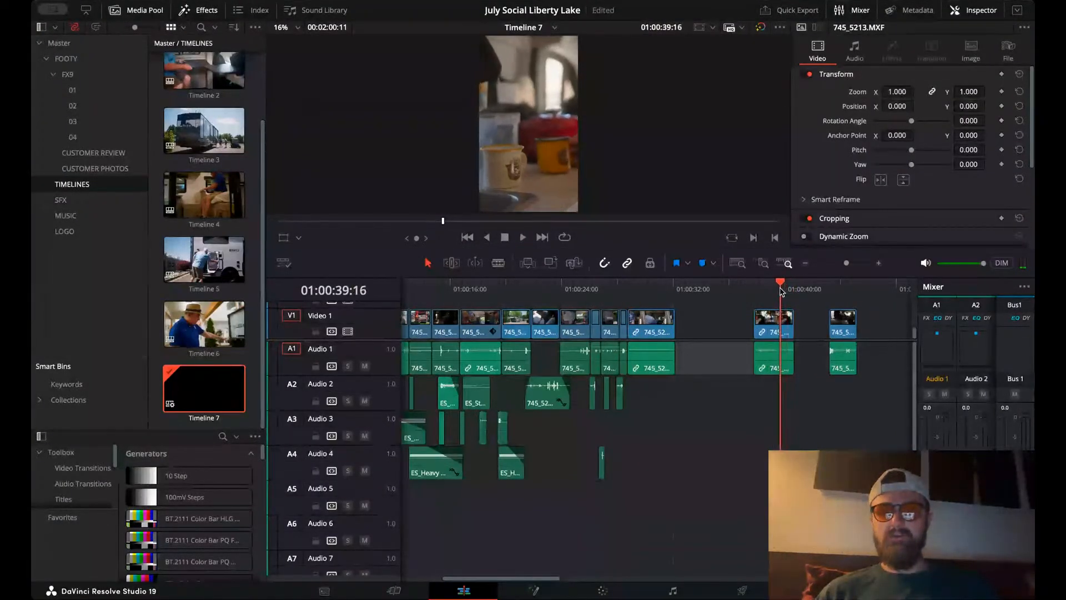
key("space")
key("space")
key("o")
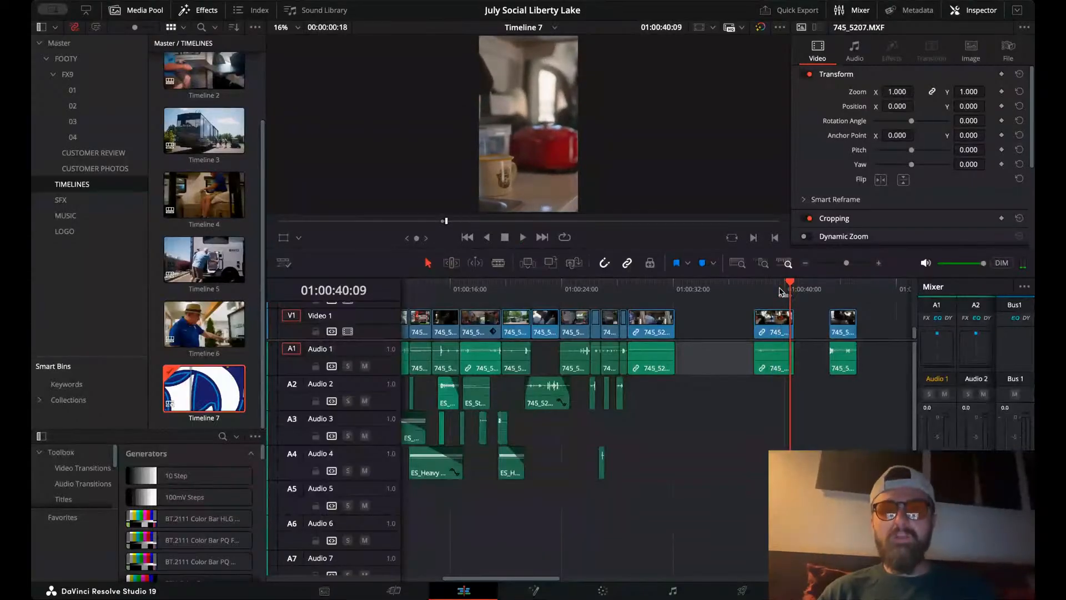
left_click(772, 289)
left_click_drag(772, 289, 765, 289)
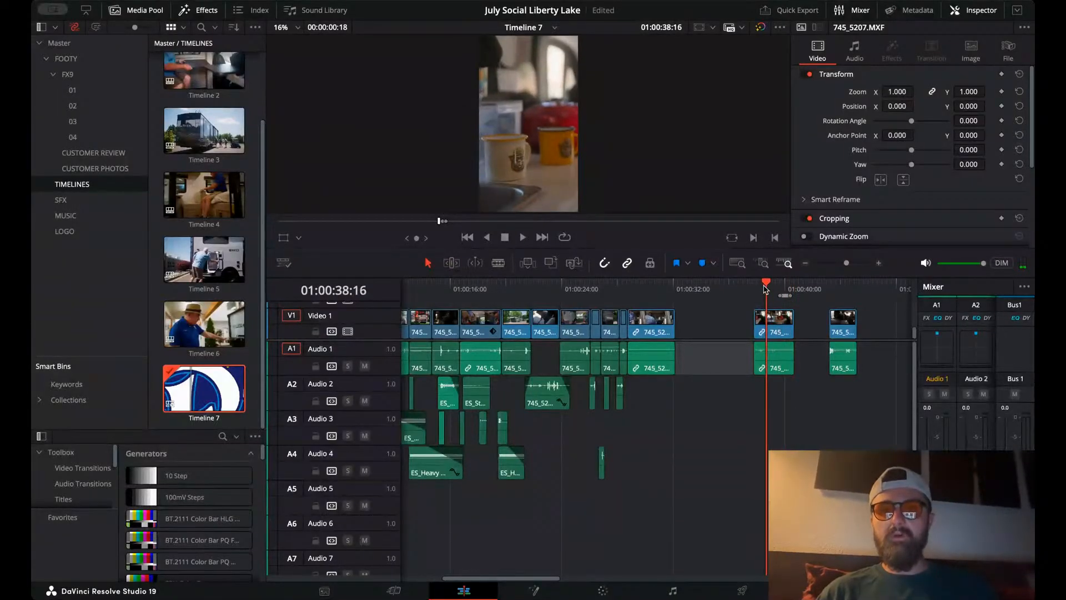
key("super+z")
key("super+z")
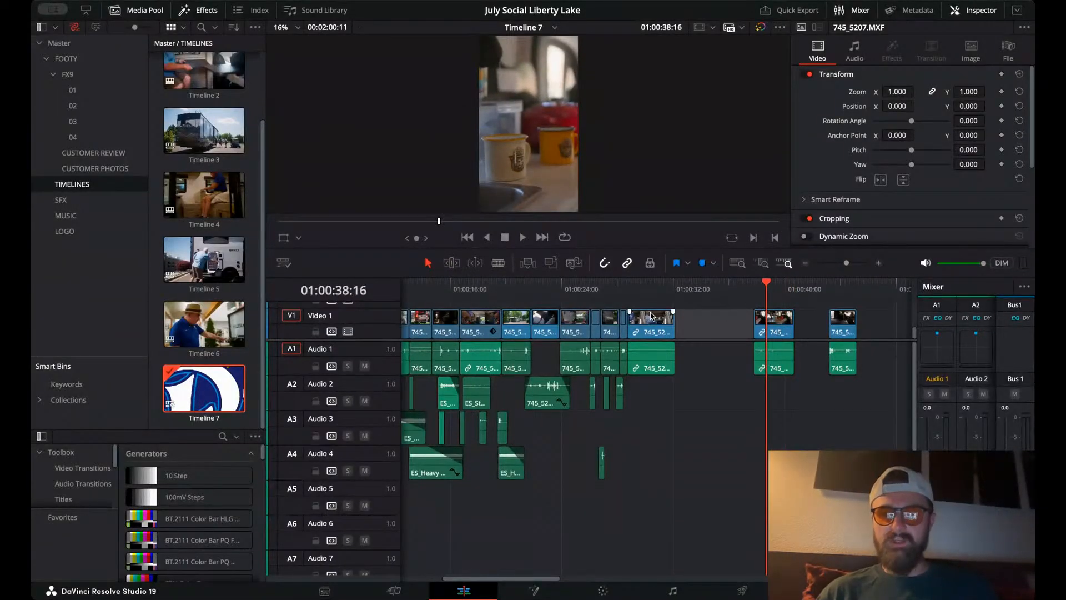
- Place 745_5207.MXF ahead of 745_5213.MXF at the end of the edited sequence and delete the leftover 745_5204.MXF
left_click_drag(654, 317, 701, 328)
left_click(838, 321)
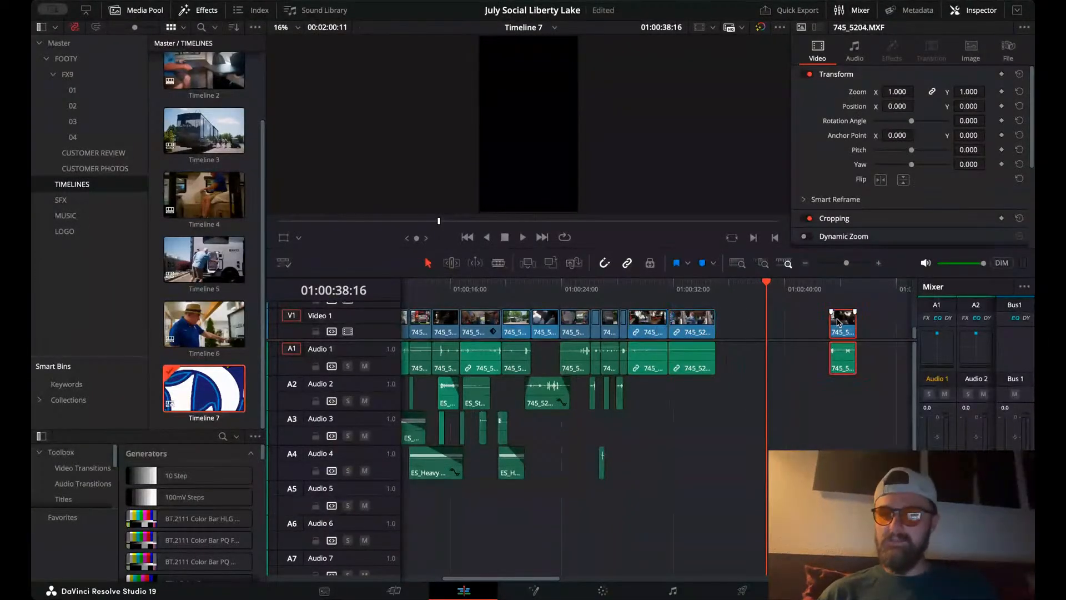
key("BackSpace")
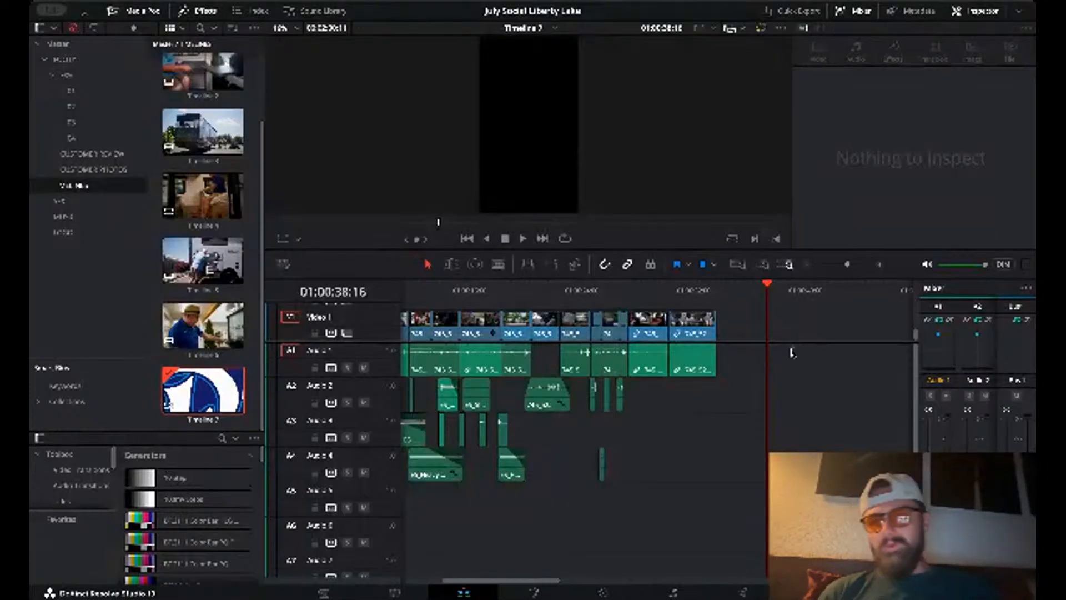
- Trim the start of 745_5207.MXF and shift the clip earlier so it slightly overlaps and shortens the end of 745_5210.MXF
left_click(622, 296)
key("space")
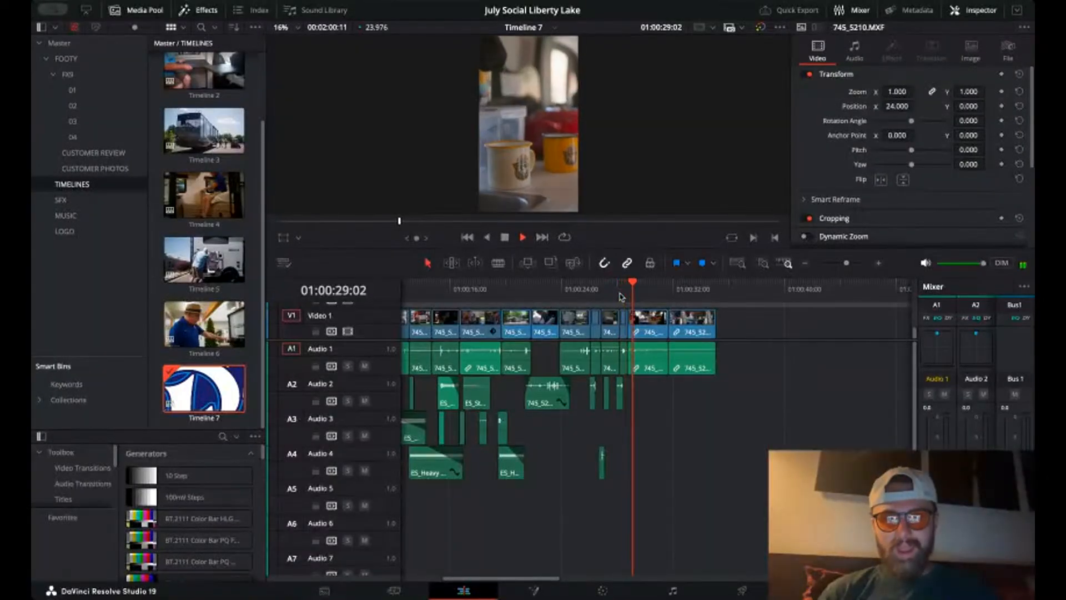
left_click(620, 296)
left_click(882, 264)
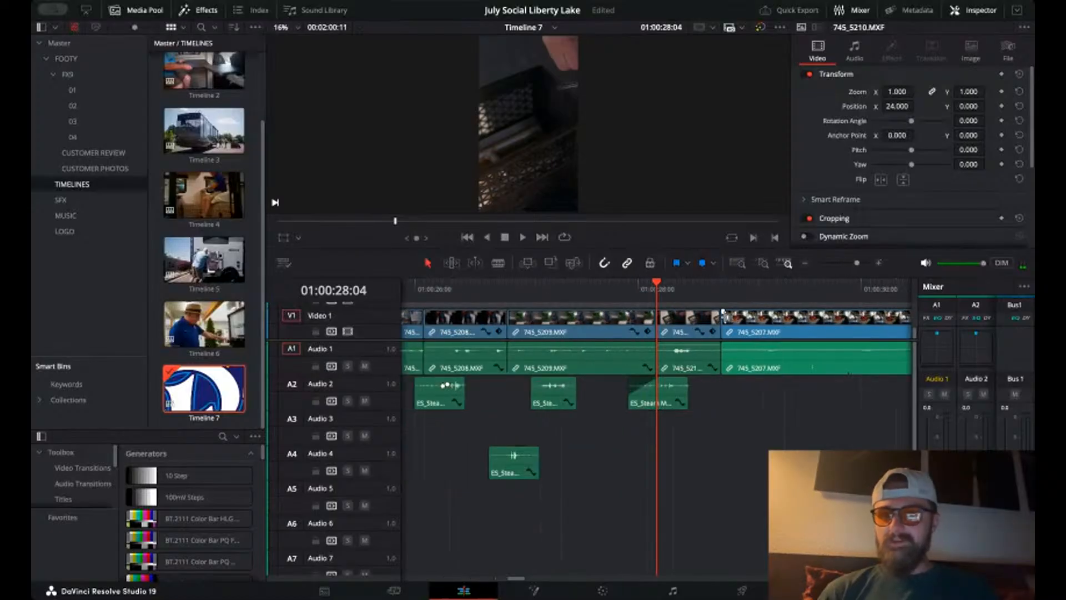
left_click_drag(724, 317, 745, 316)
scroll(746, 320, "right", 5)
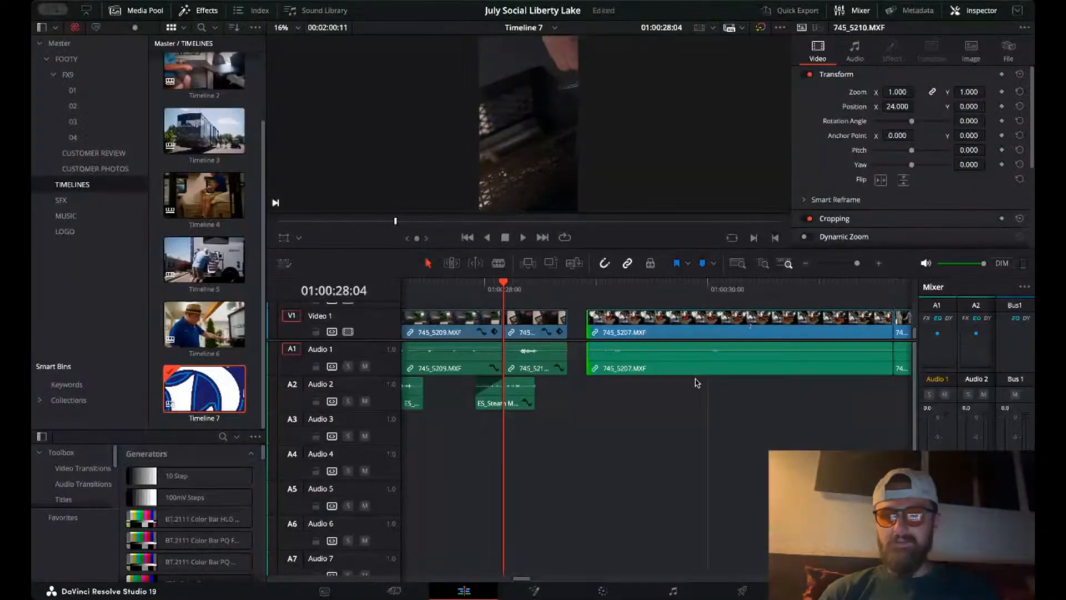
key("space")
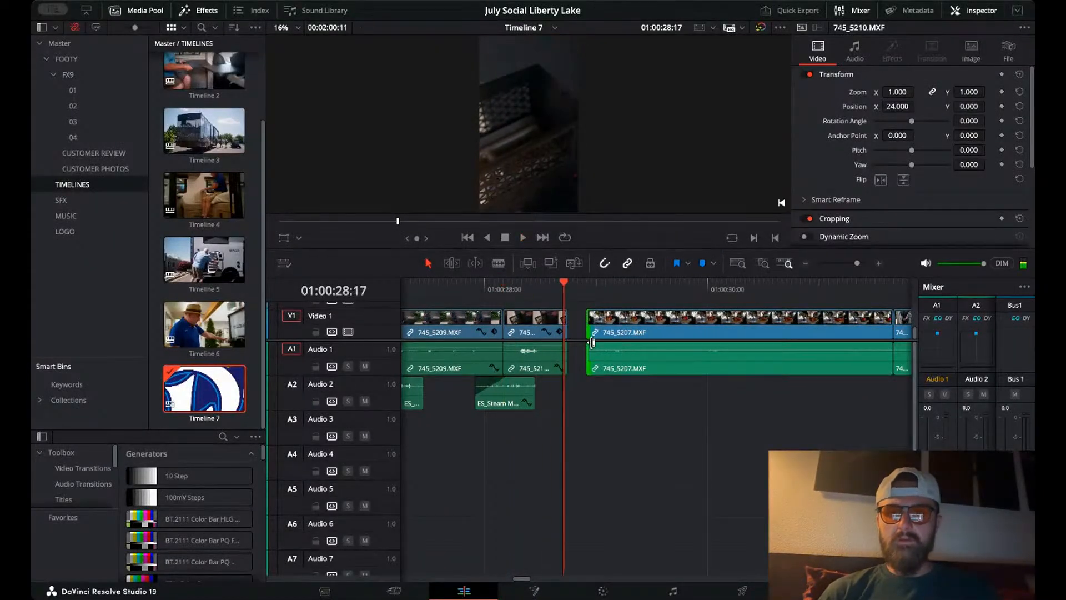
left_click_drag(628, 385, 689, 337)
left_click(606, 401)
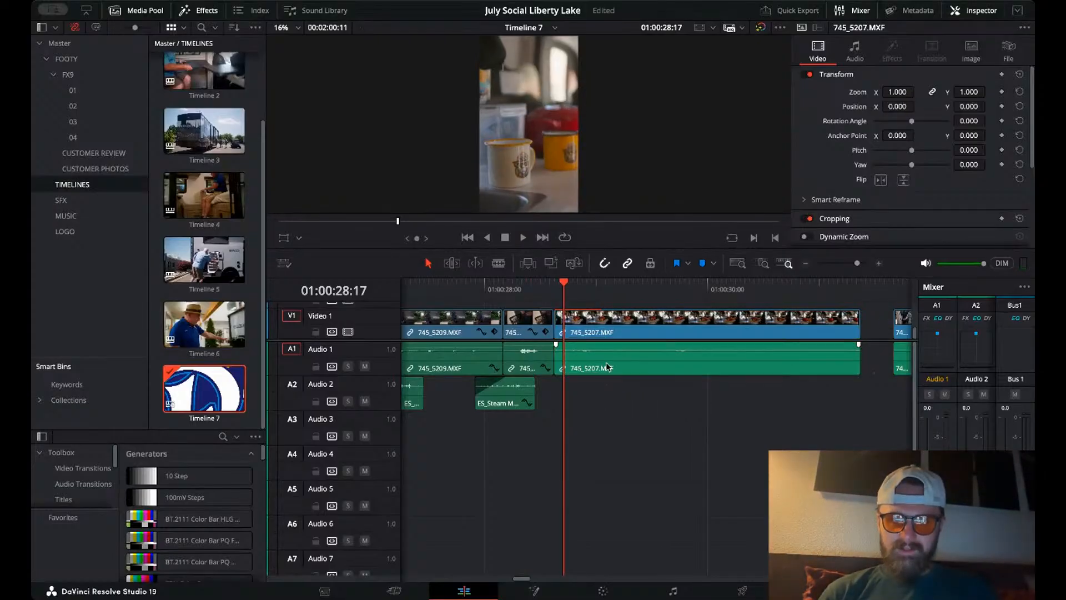
- Unlink 745_5207.MXF's audio from its video and move the audio down to Audio 2
left_click(619, 333)
key("ctrl+alt+l")
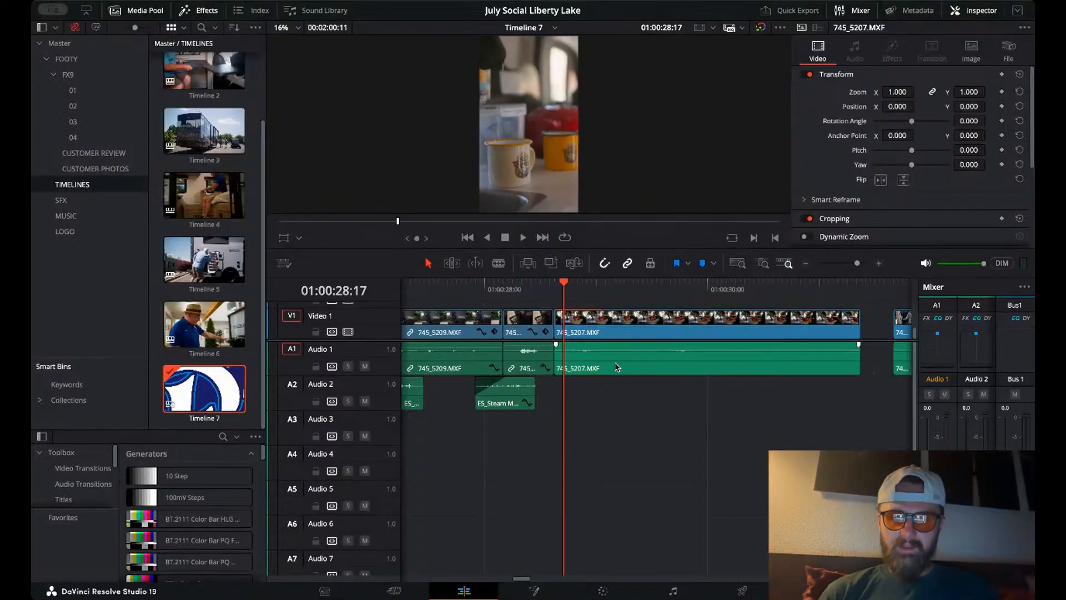
left_click_drag(618, 367, 619, 400)
- Extend 745_5210.MXF's audio on Audio 1 past its video cut and play the transition into 745_5207.MXF
left_click(543, 358)
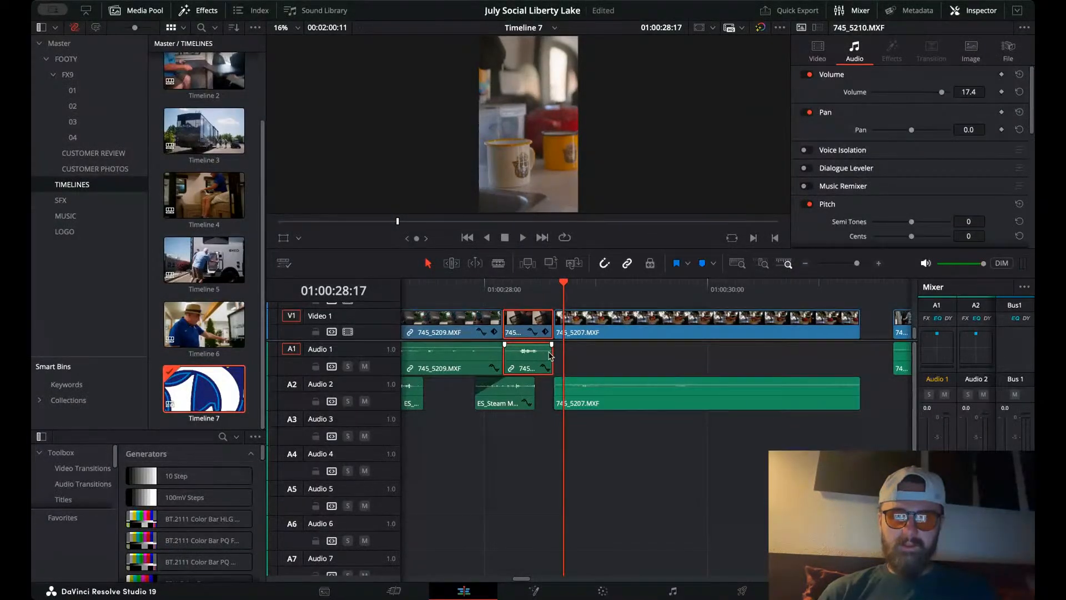
left_click_drag(553, 360, 581, 364)
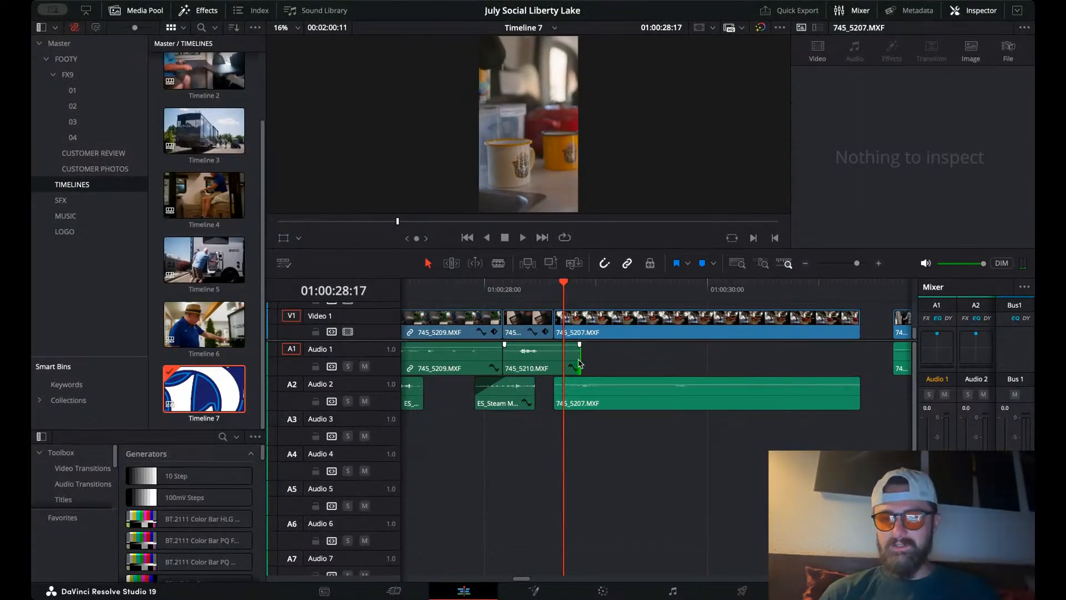
left_click(494, 289)
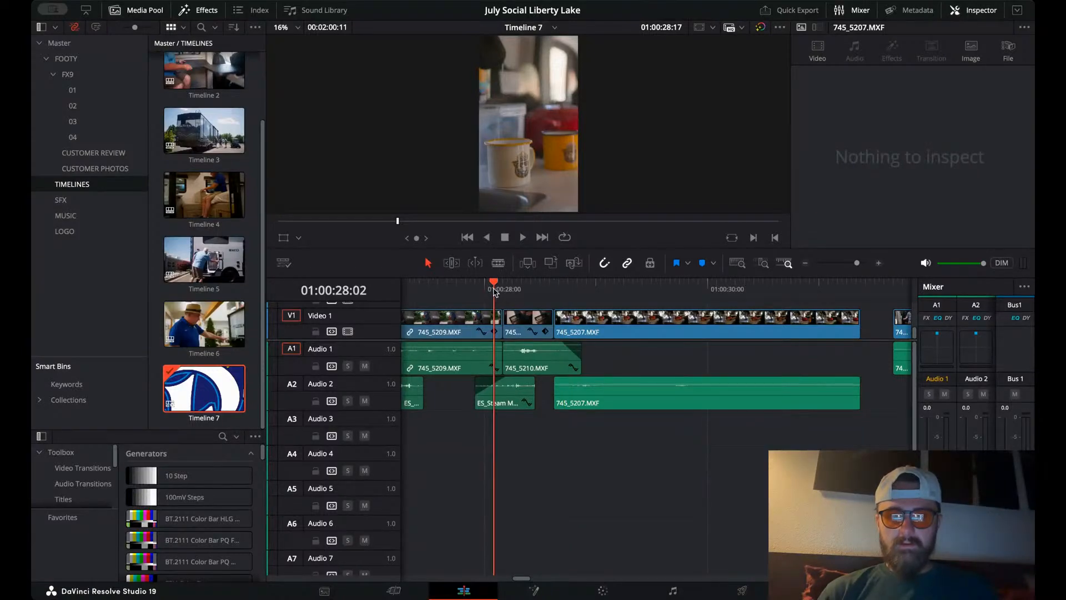
key("space")
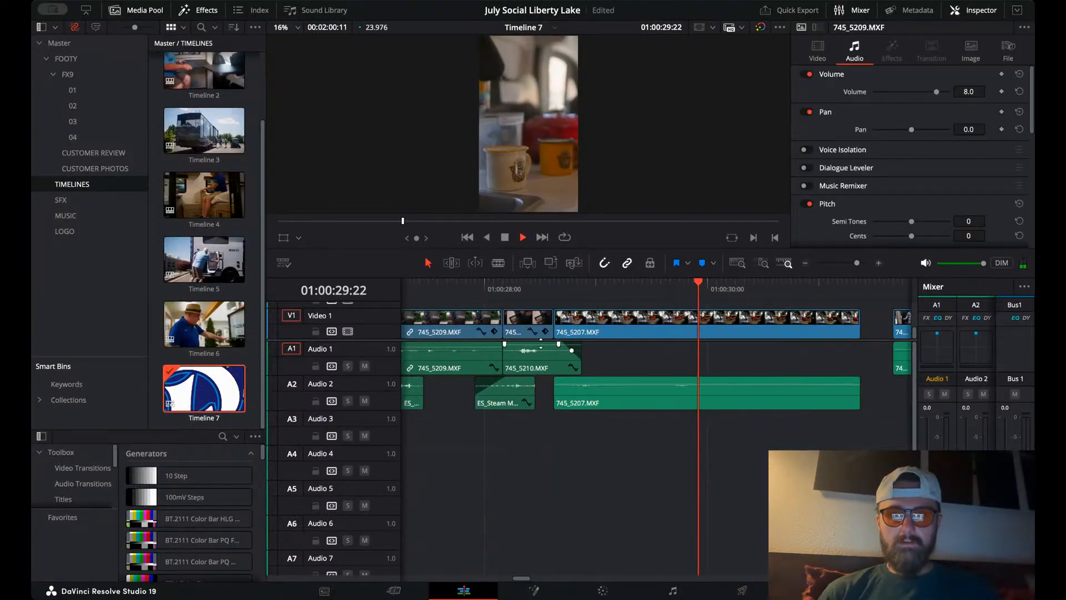
key("space")
- Set 745_5207.MXF's Position X to -293 with a position keyframe at 01:00:28:15 and play the shot
left_click(558, 302)
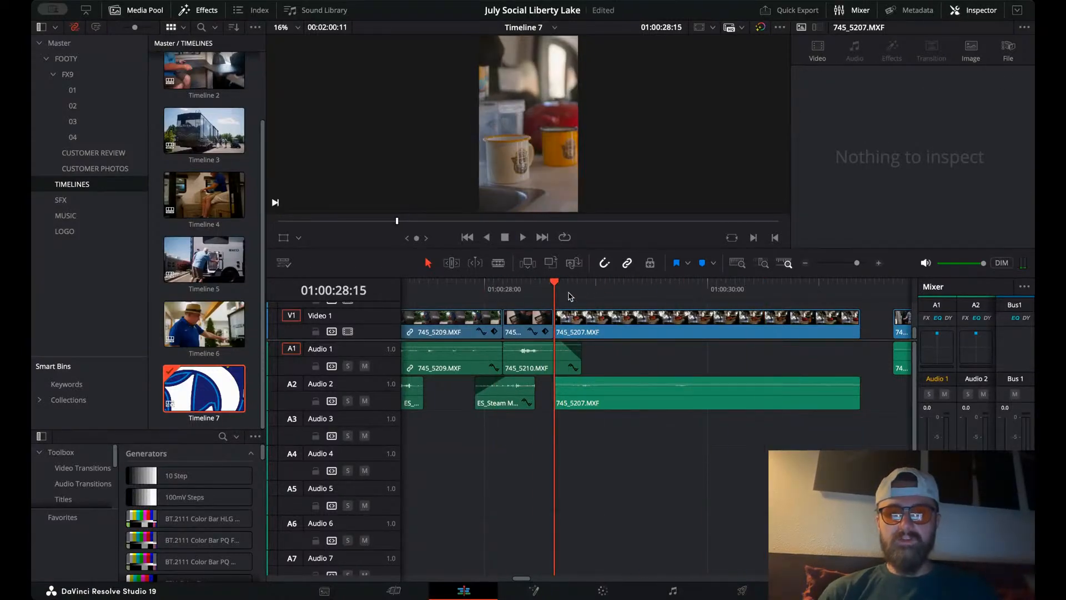
left_click(602, 312)
left_click_drag(906, 105, 983, 105)
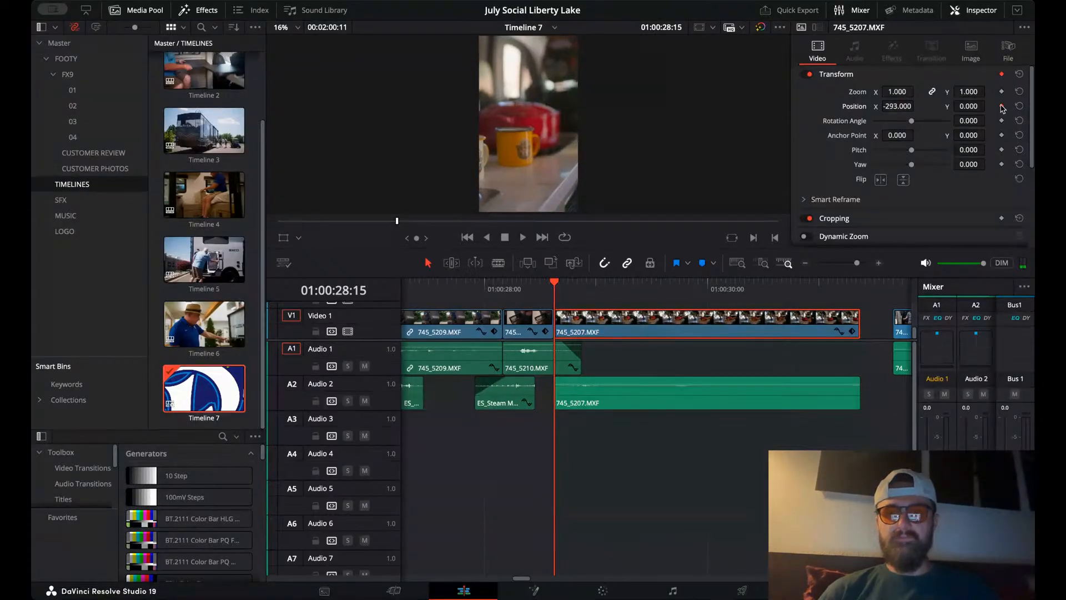
key("space")
key("space")
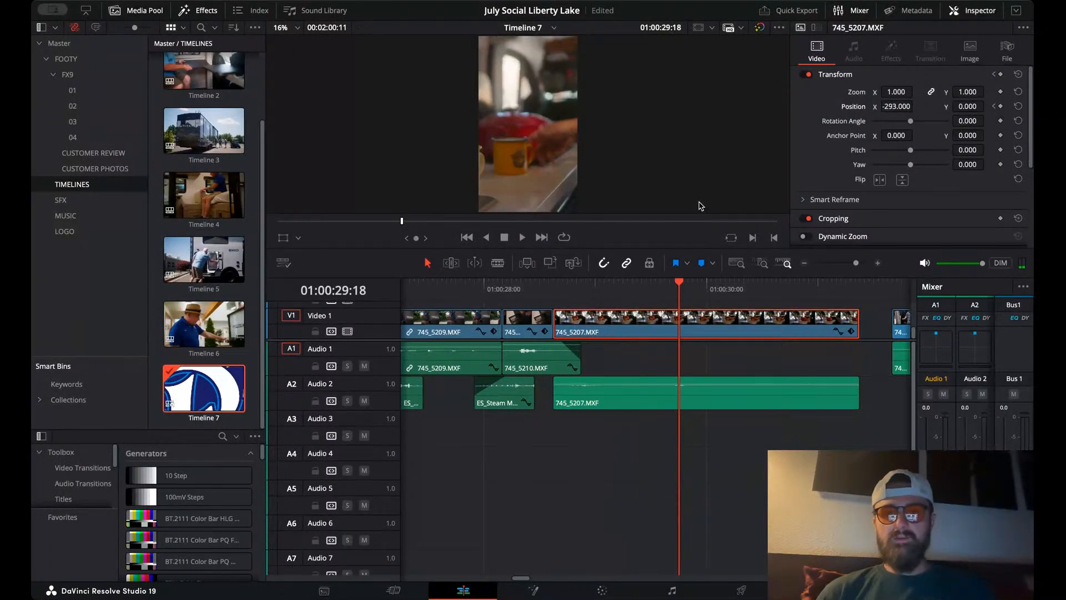
- Split 745_5207.MXF's video and audio at 01:00:28:21 and move the rest forward over the front piece, against 745_5210.MXF
left_click(580, 292)
key("b")
left_click(582, 325)
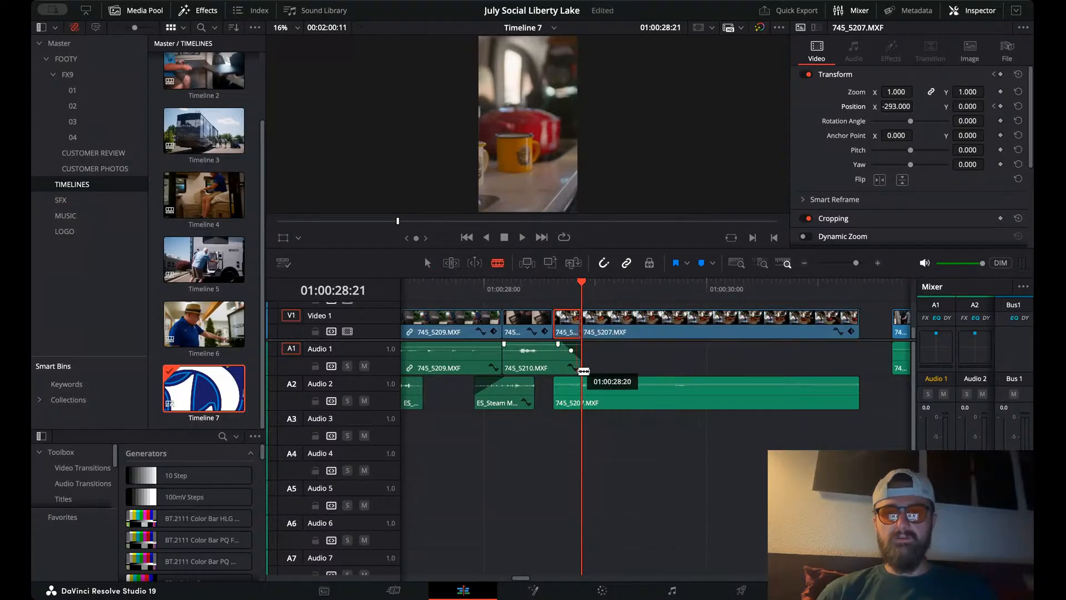
left_click(583, 397)
key("a")
left_click_drag(618, 487, 632, 335)
- Add a closing keyframe to 745_5207.MXF at 01:00:30:17 with Position X at 141 and replay the reframing move
left_click(543, 290)
key("space")
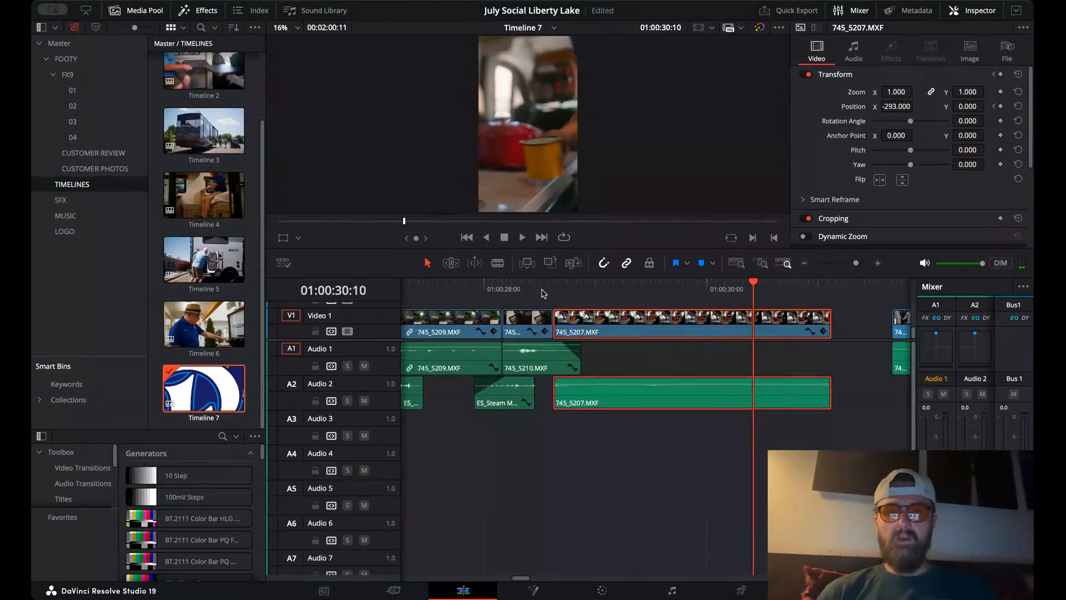
key("space")
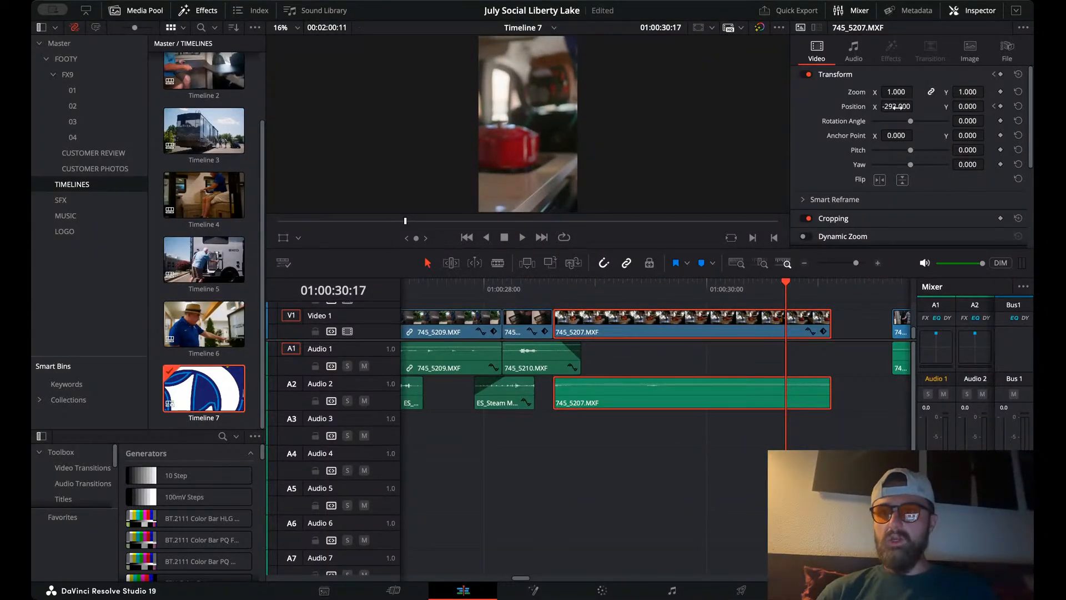
left_click_drag(896, 107, 900, 113)
left_click(552, 290)
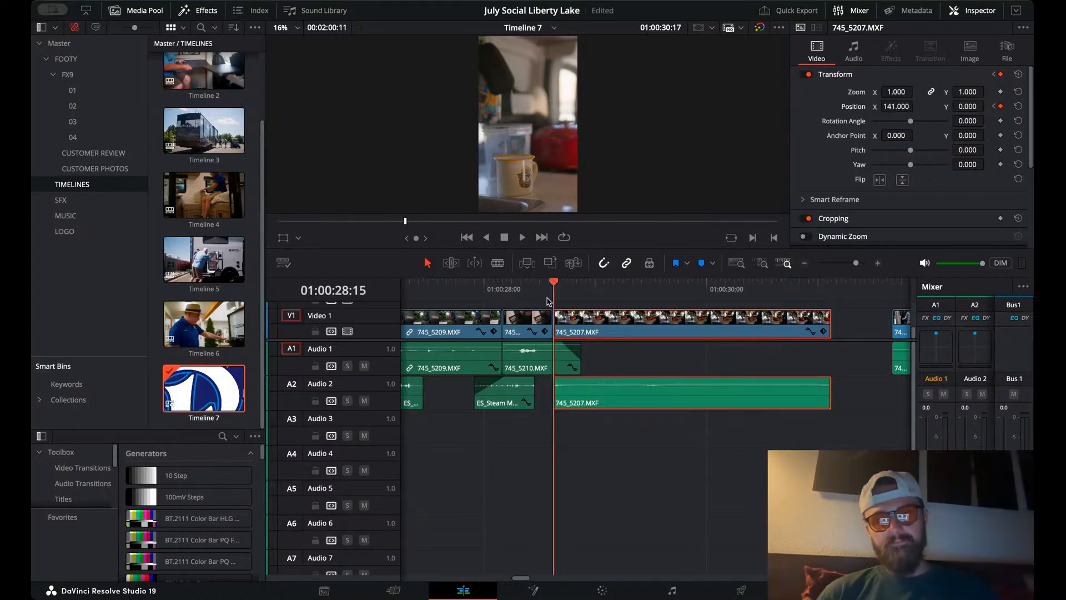
key("space")
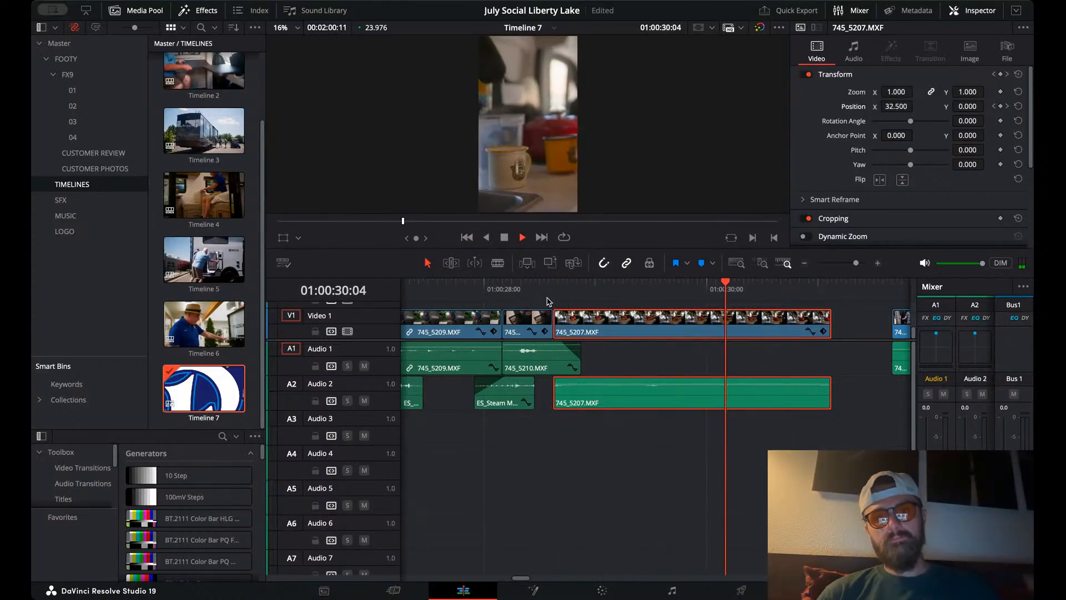
- Set 745_5207.MXF's Position X to -490.5 at 01:00:28:15 and replay the pan
left_click(554, 290)
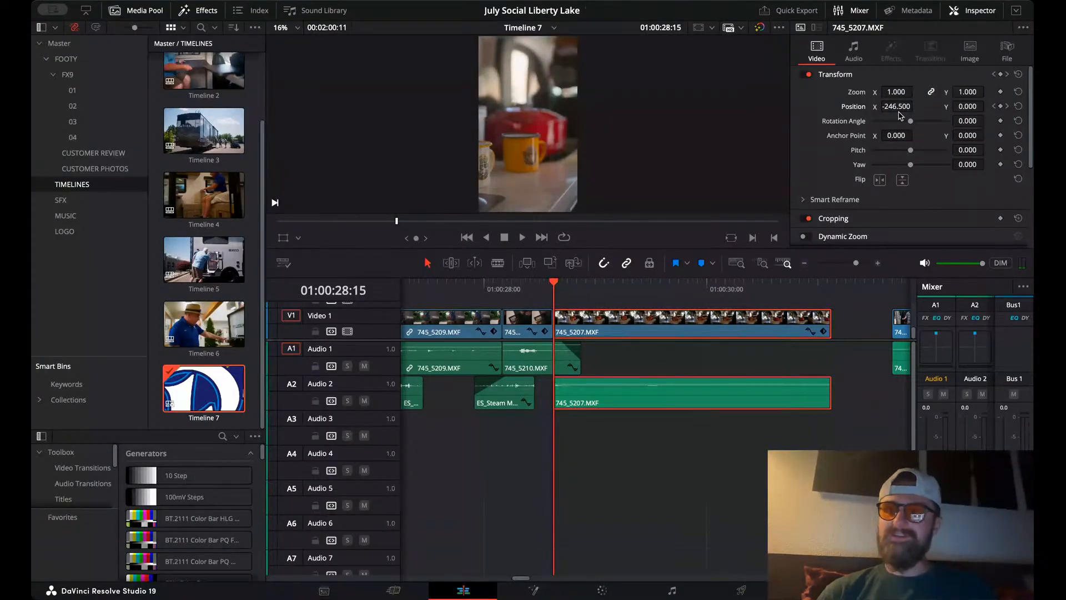
left_click_drag(897, 106, 899, 110)
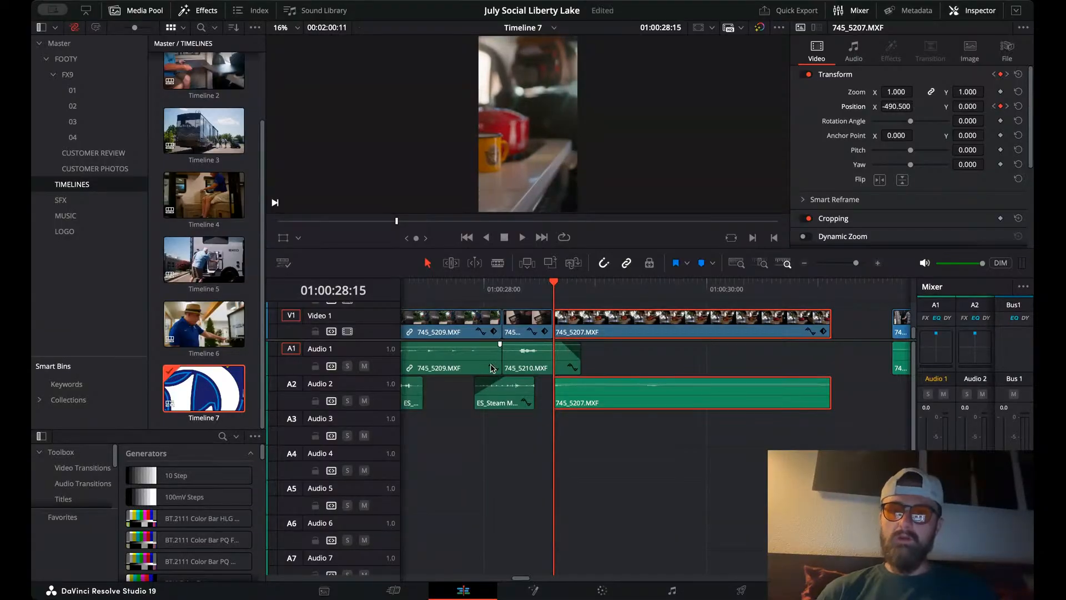
key("space")
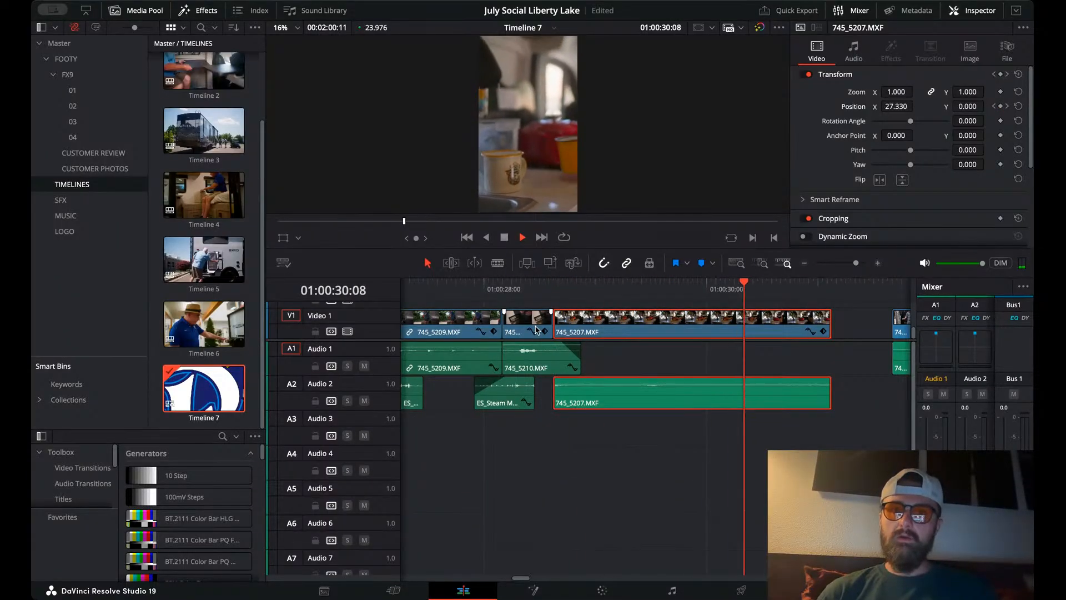
key("space")
- Scale 745_5207.MXF up to a zoom of 1.300 and play the enlarged shot
left_click(557, 289)
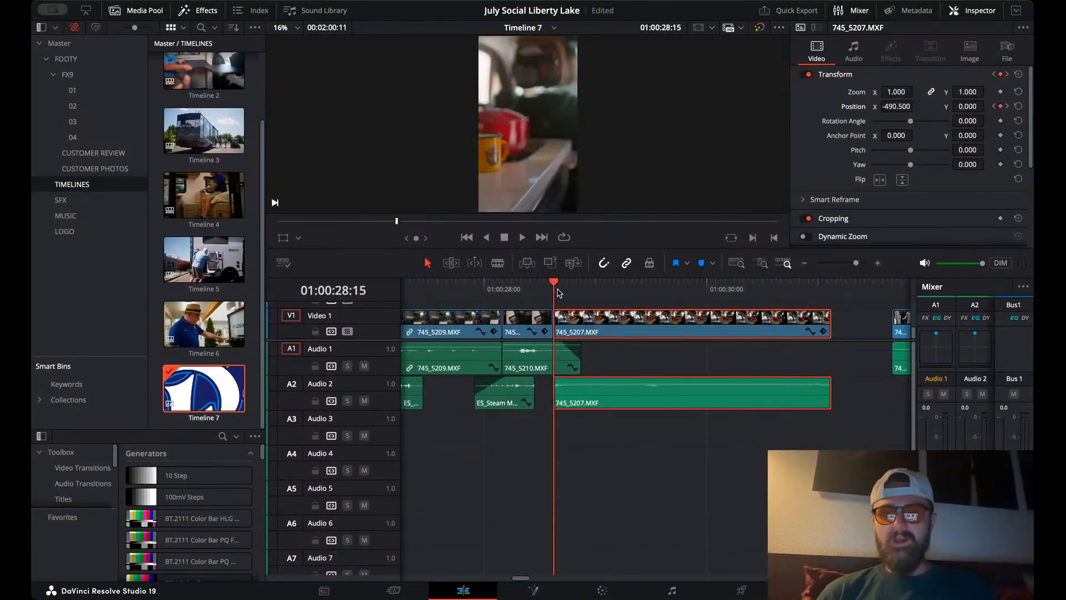
left_click_drag(901, 90, 916, 92)
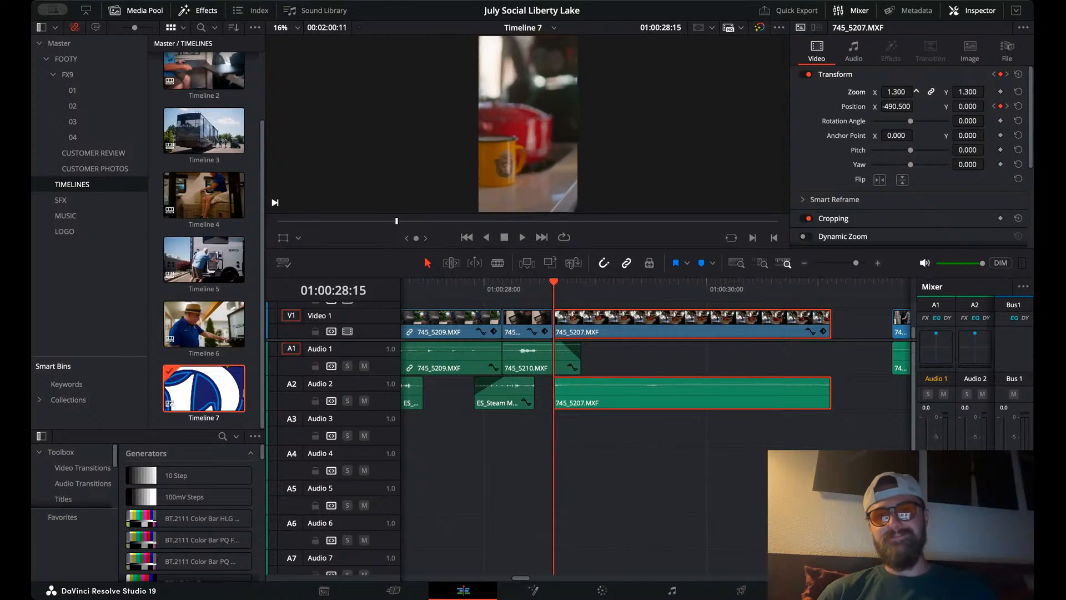
key("space")
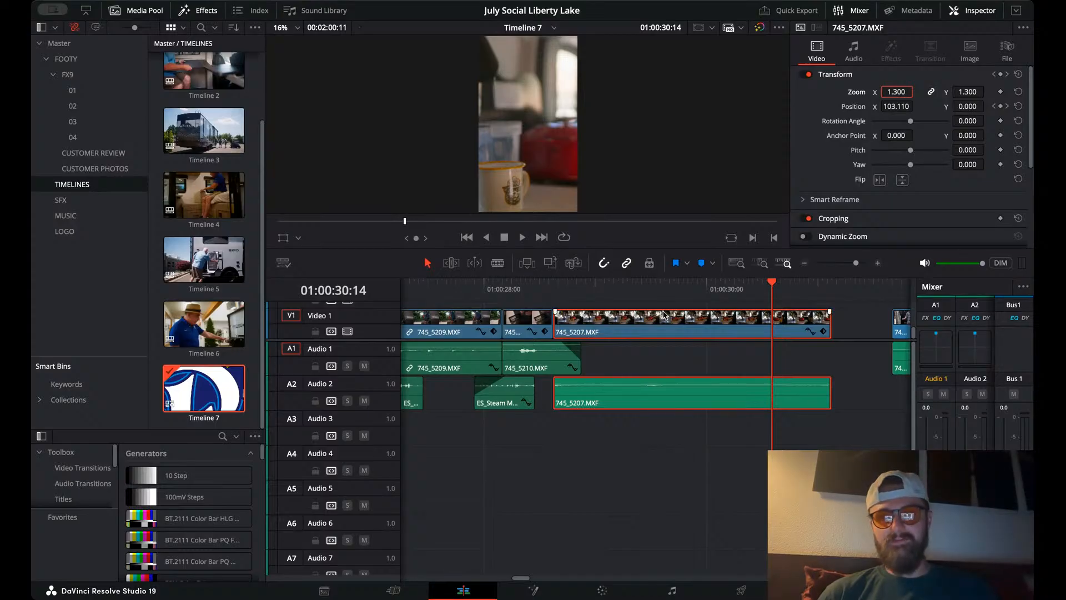
- Adjust Position Y at 745_5207.MXF's opening keyframe and set the closing keyframe's position to X 176, Y 551
left_click(995, 106)
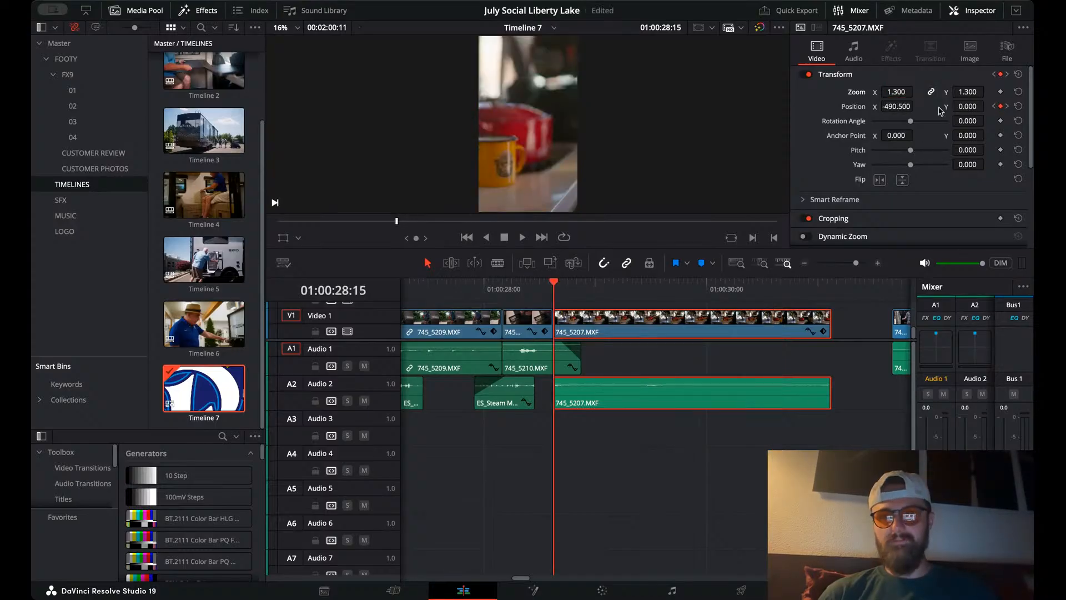
left_click_drag(968, 106, 987, 106)
left_click(1008, 106)
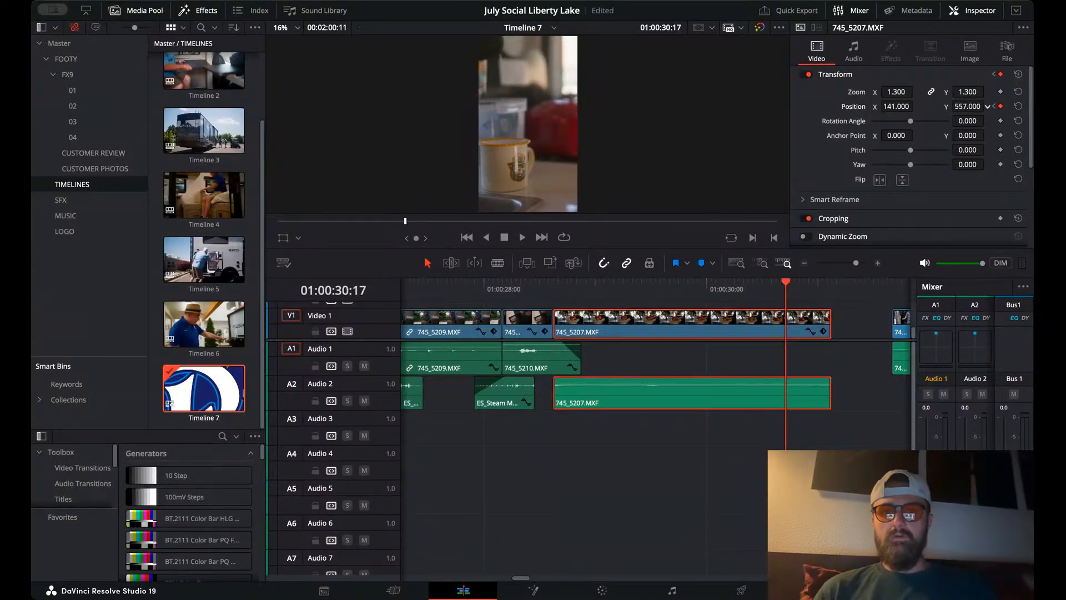
left_click_drag(899, 107, 907, 106)
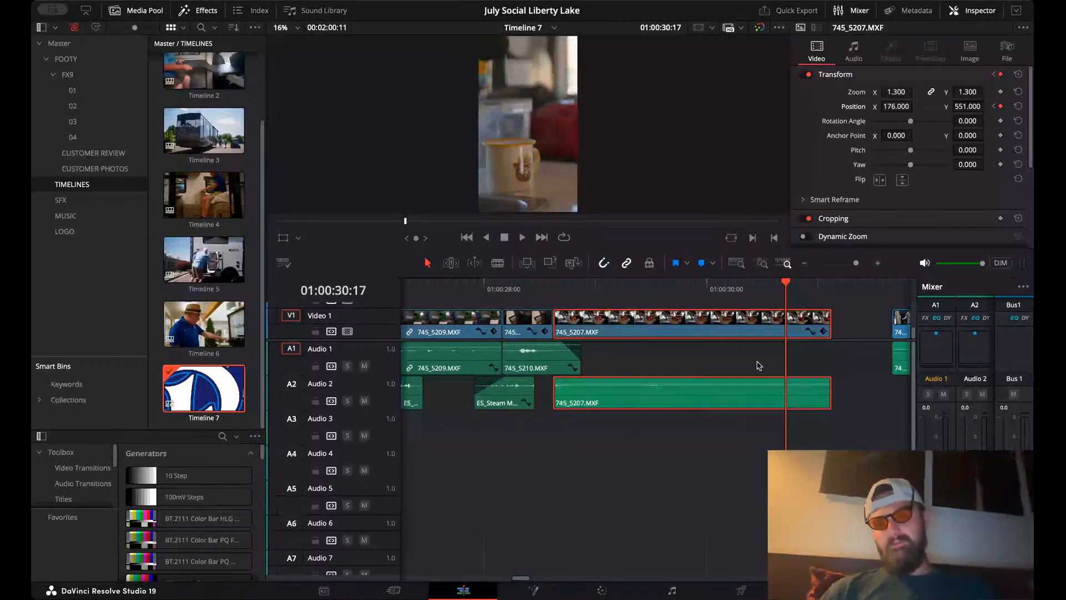
- Extend the start of 745_5207.MXF's audio on Audio 2 slightly ahead of its video cut
left_click(720, 375)
left_click(535, 288)
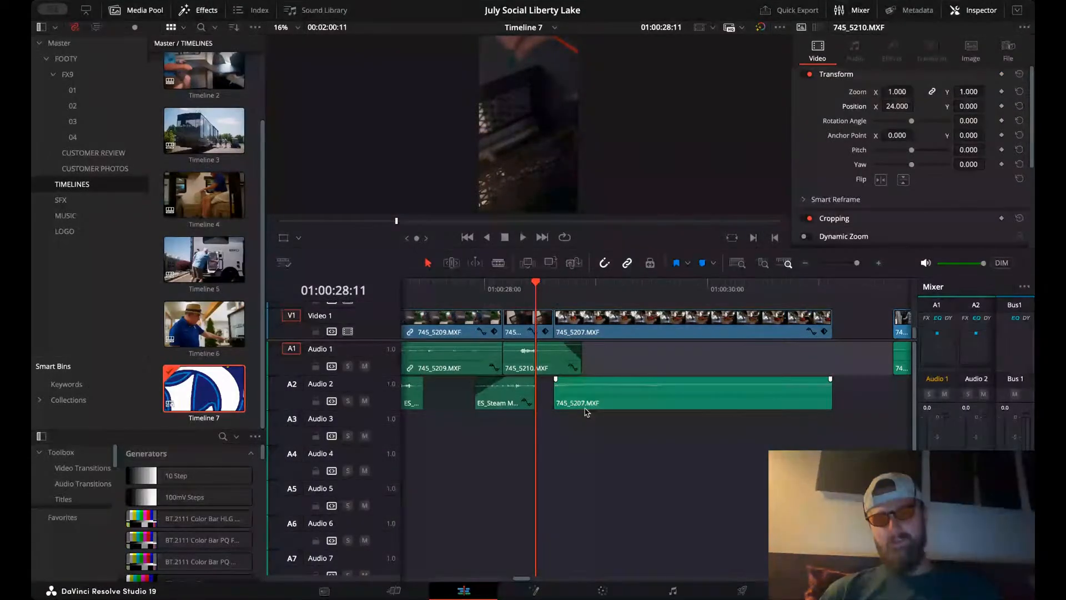
left_click_drag(555, 389, 545, 382)
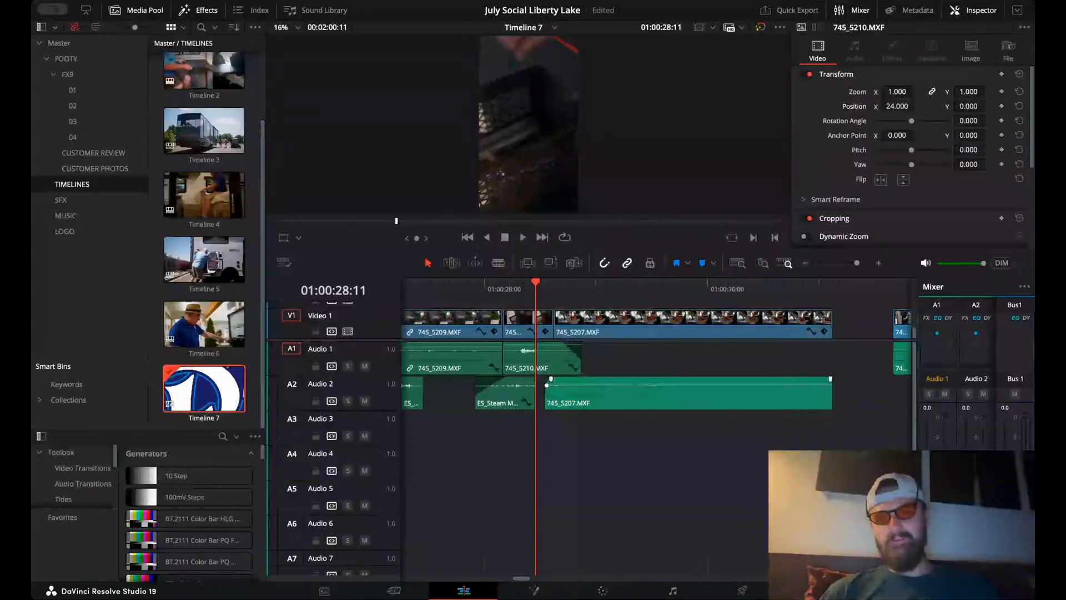
- Save the project, play 745_5207.MXF's pan, and return the playhead to 01:00:29:14
key("ctrl+s")
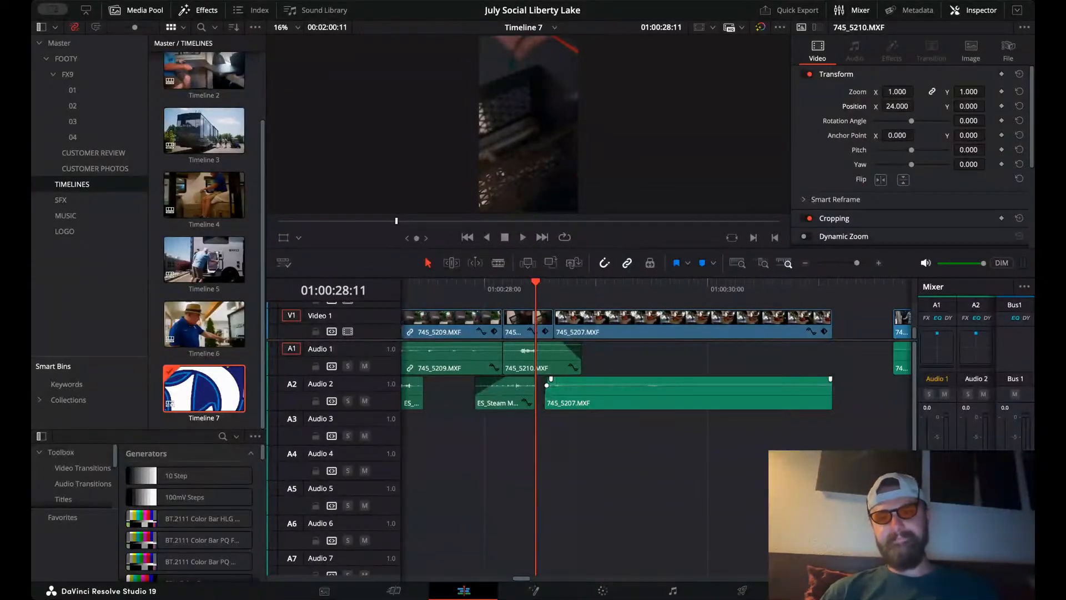
key("space")
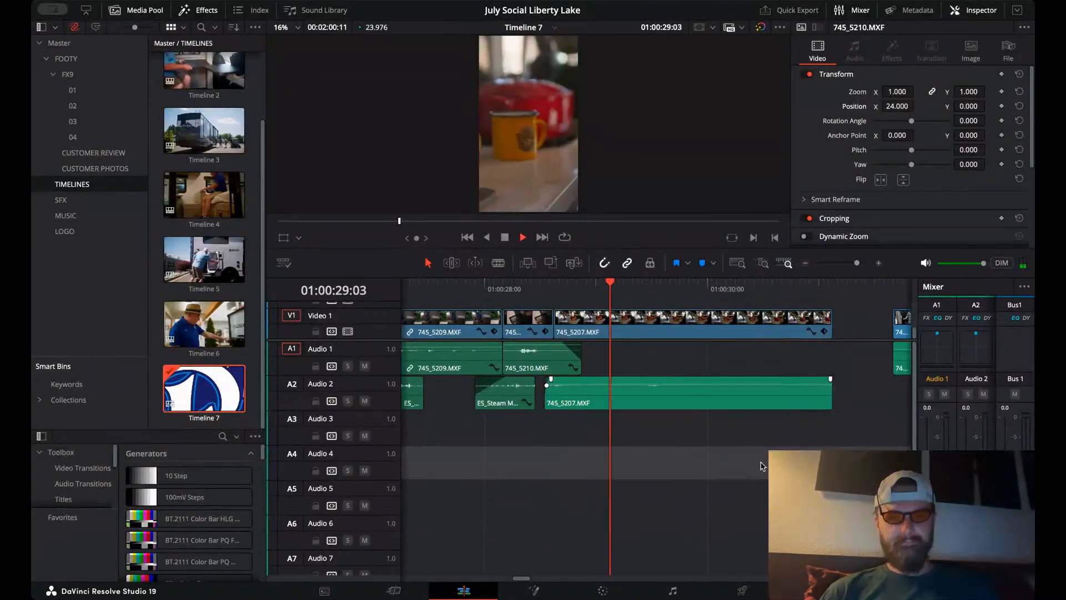
key("space")
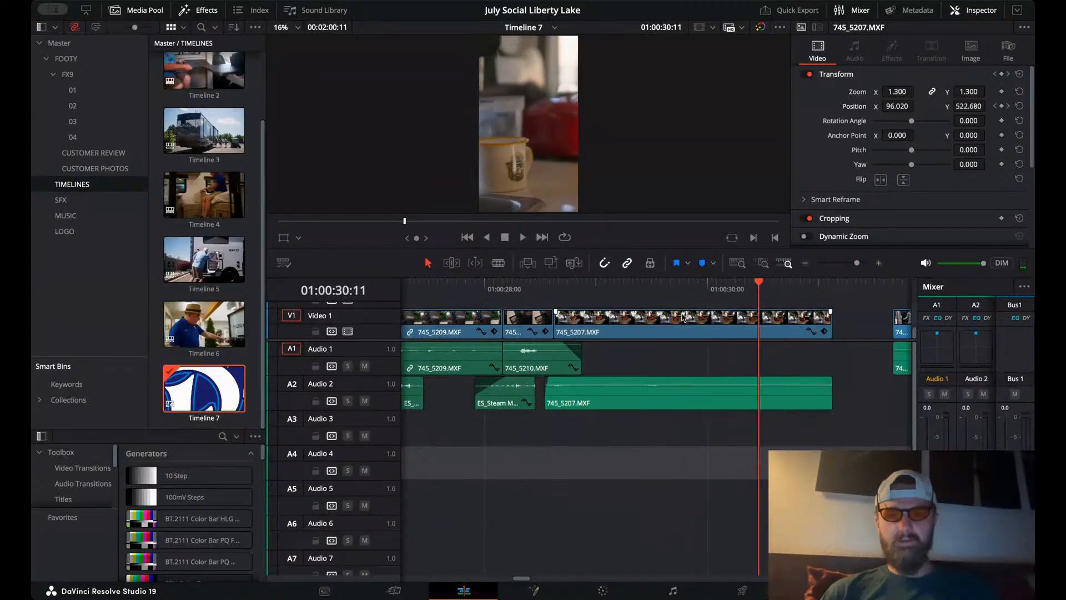
left_click(657, 290)
mouse_move(659, 293)
left_mouse_down()
mouse_move(647, 294)
mouse_move(662, 295)
left_mouse_up()
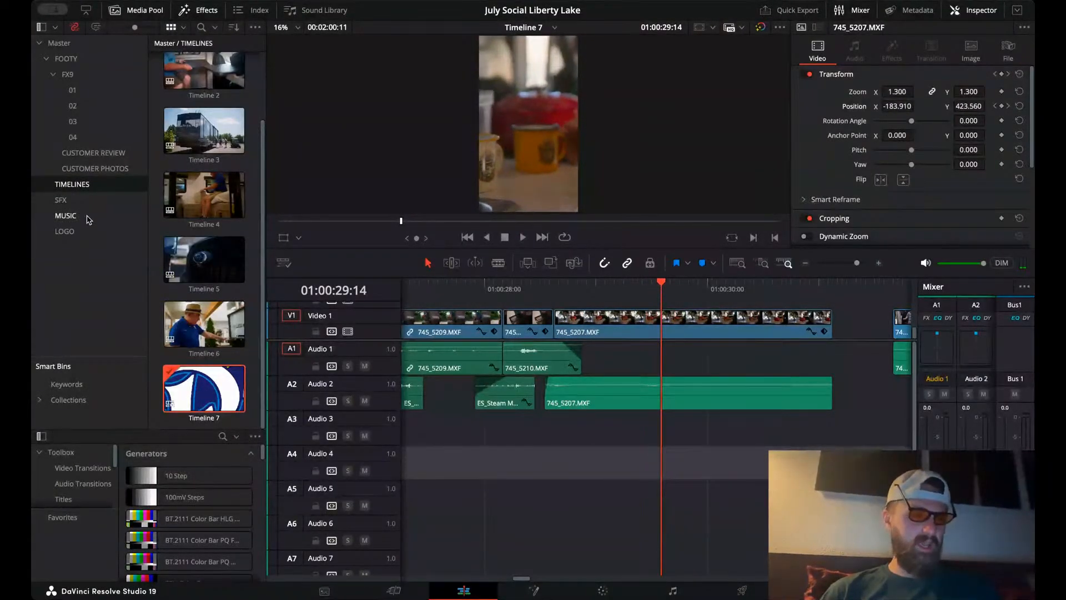
- Audition the dinner plate sounds in the SFX bin and place ES_Dinner Plate Large 1 on Audio 1 beneath 745_5207.MXF
left_click(69, 202)
left_click(175, 129)
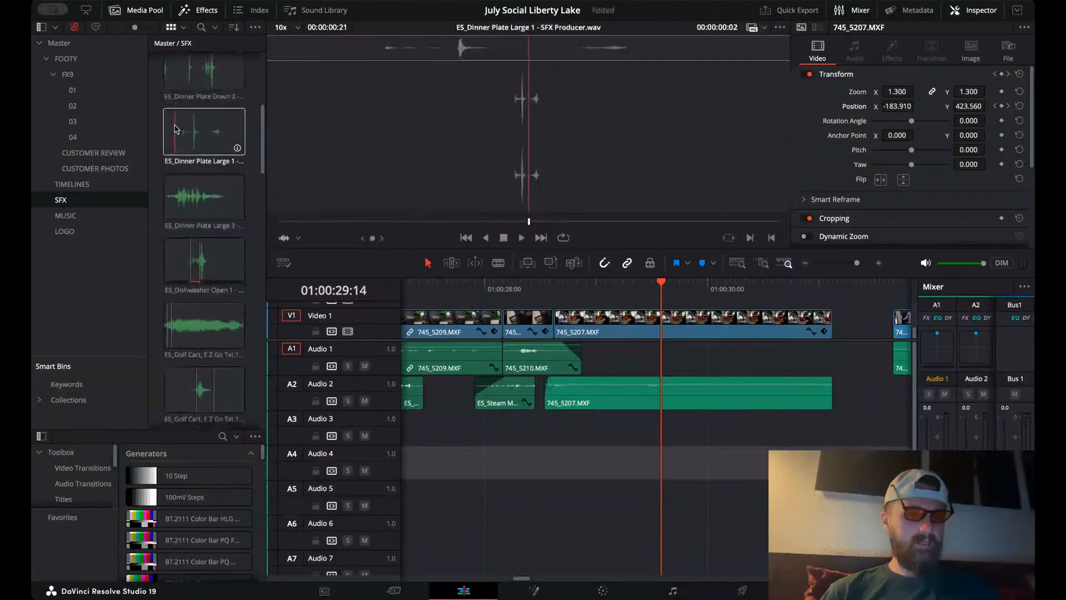
left_click(174, 204)
key("space")
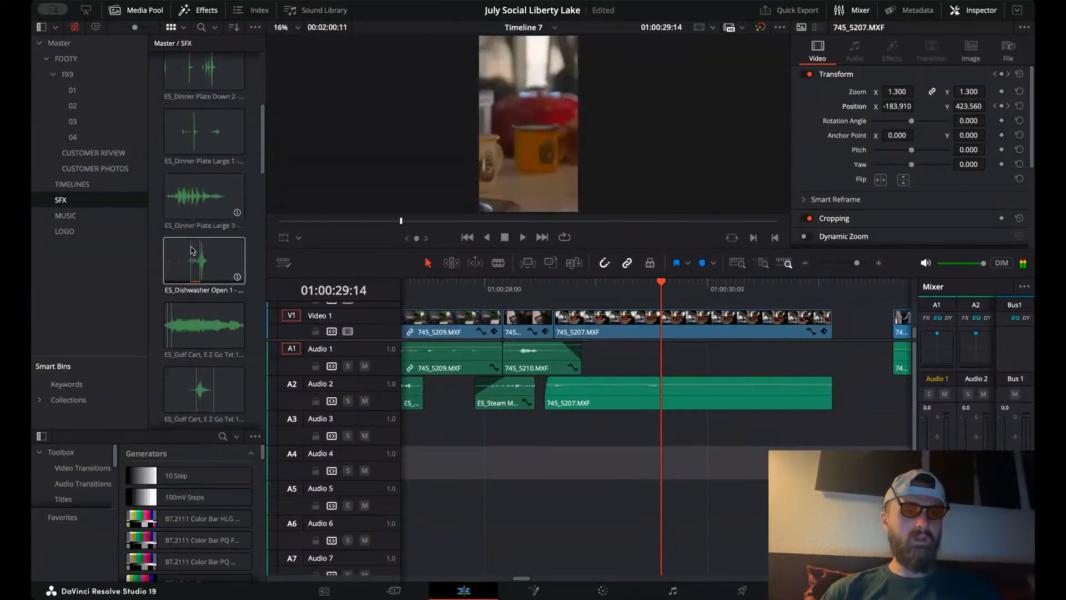
left_click(204, 131)
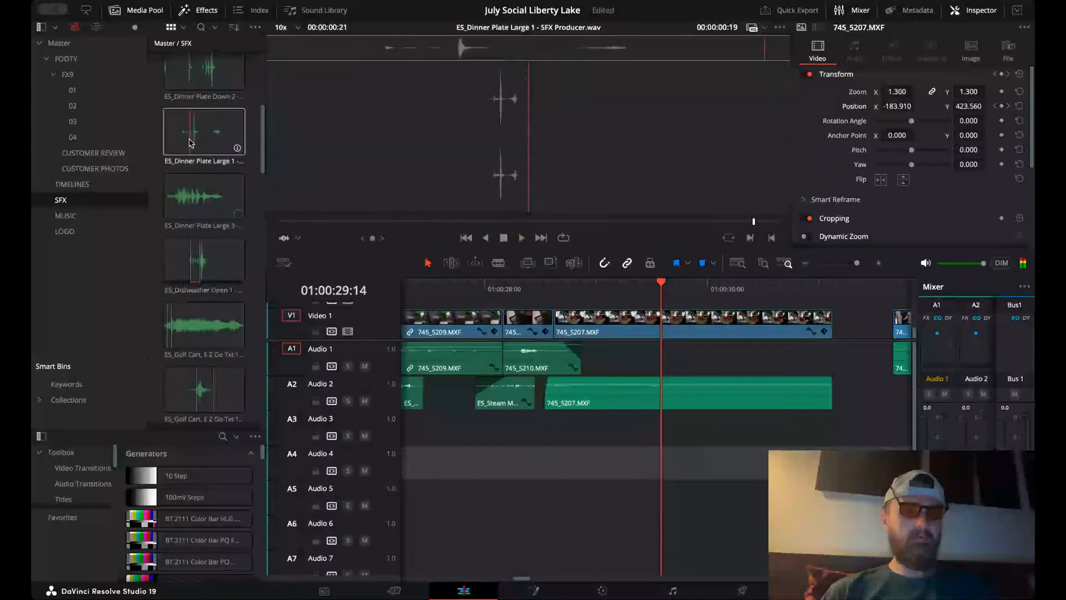
left_click_drag(204, 132, 691, 363)
- Move the dinner plate sound 3 frames later so its hit lines up with 01:00:29:23, then replay it
left_click(636, 296)
key("space")
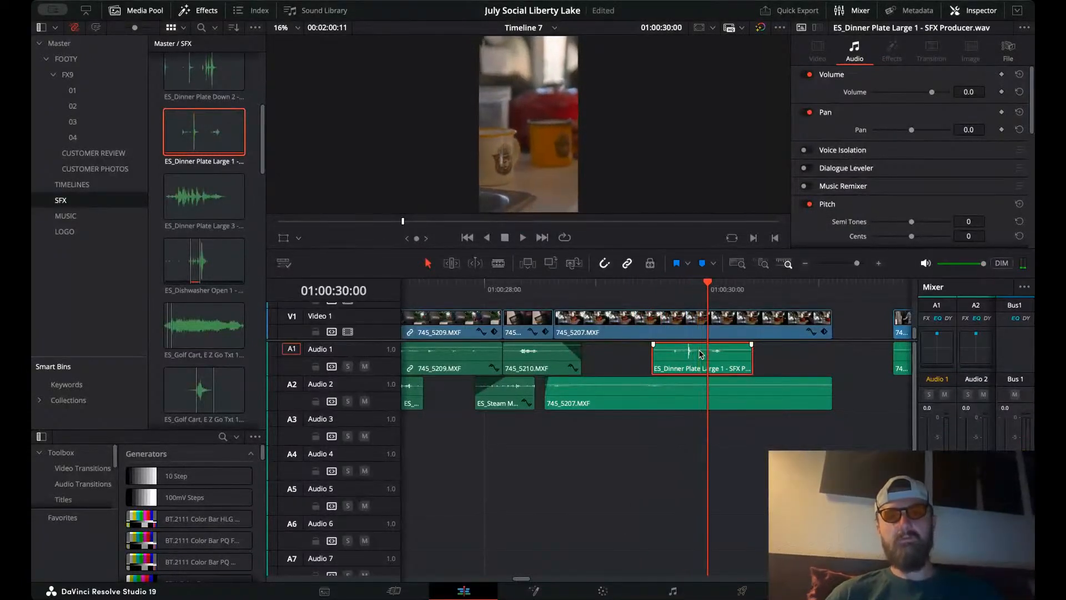
key("Left")
left_click_drag(689, 366, 702, 366)
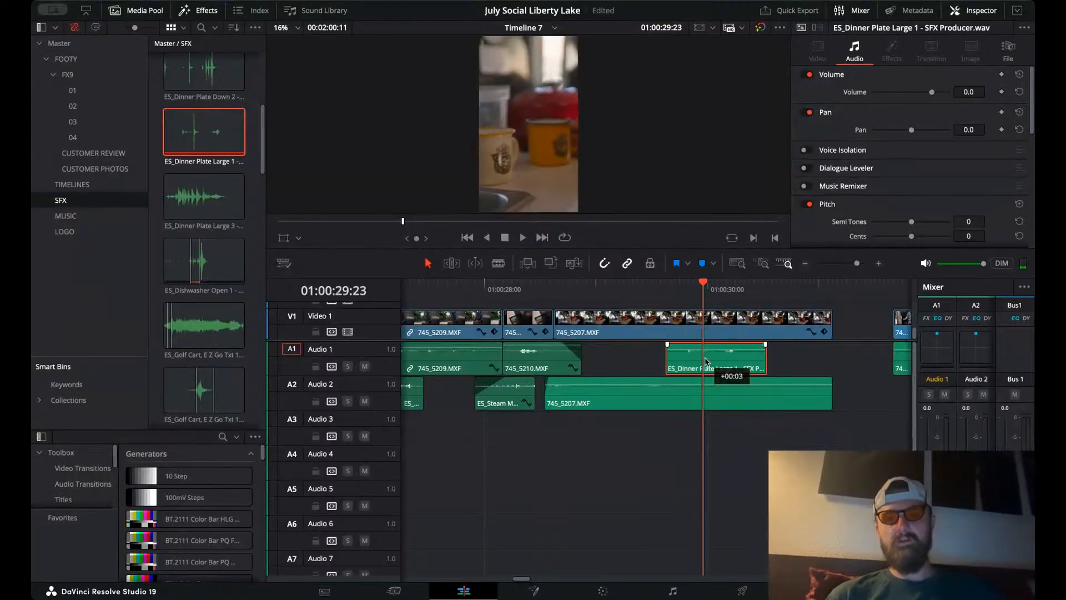
key("space")
key("space")
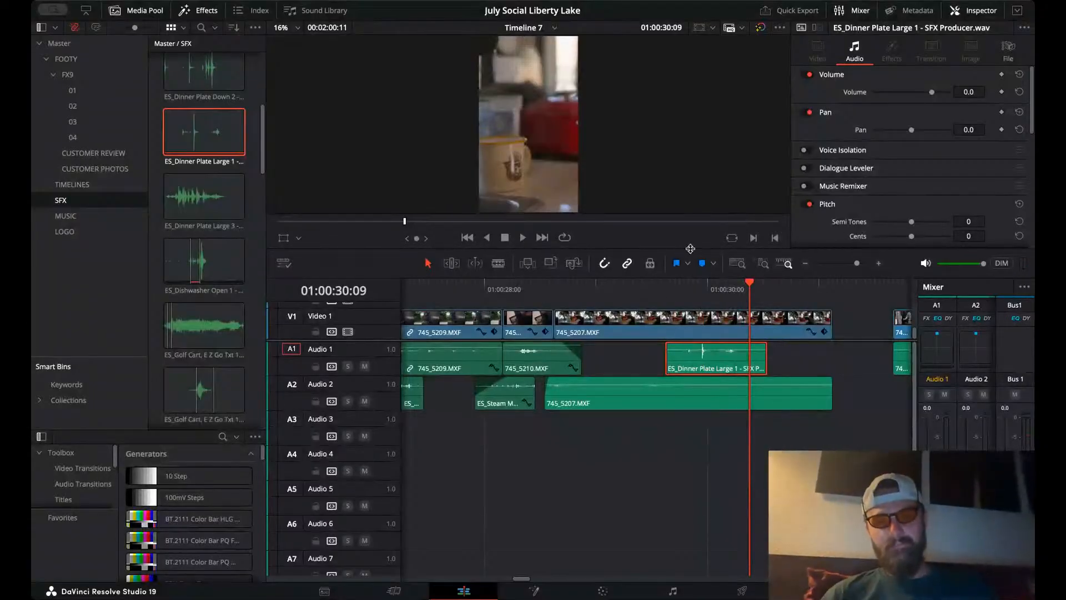
left_click(662, 297)
key("space")
key("space")
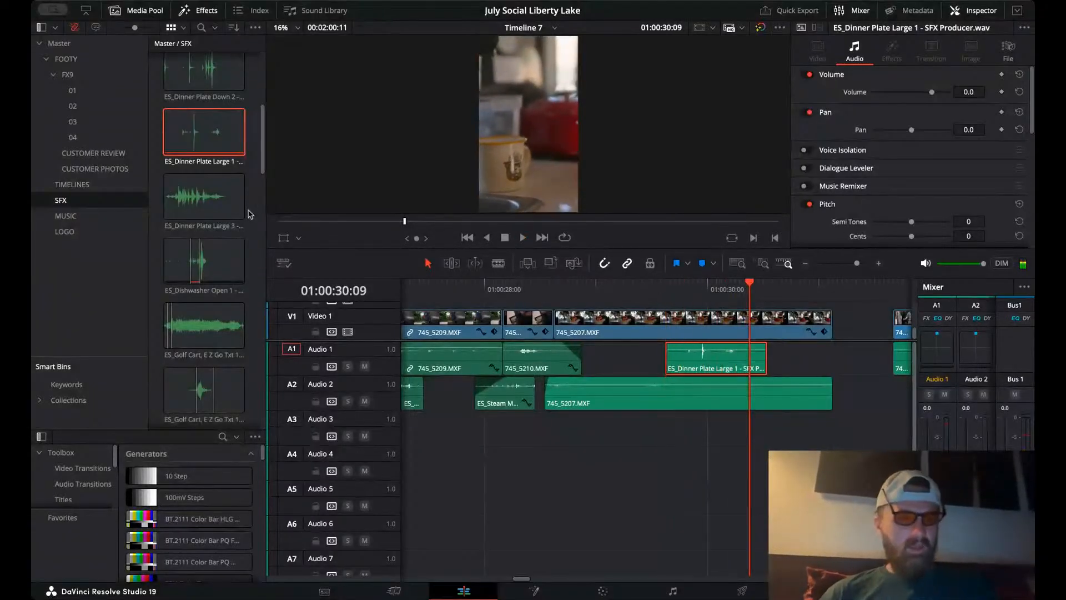
- Replay the dinner plate hit and the cut from 745_5210.MXF to 745_5207.MXF to check how the transition sounds
left_click(628, 297)
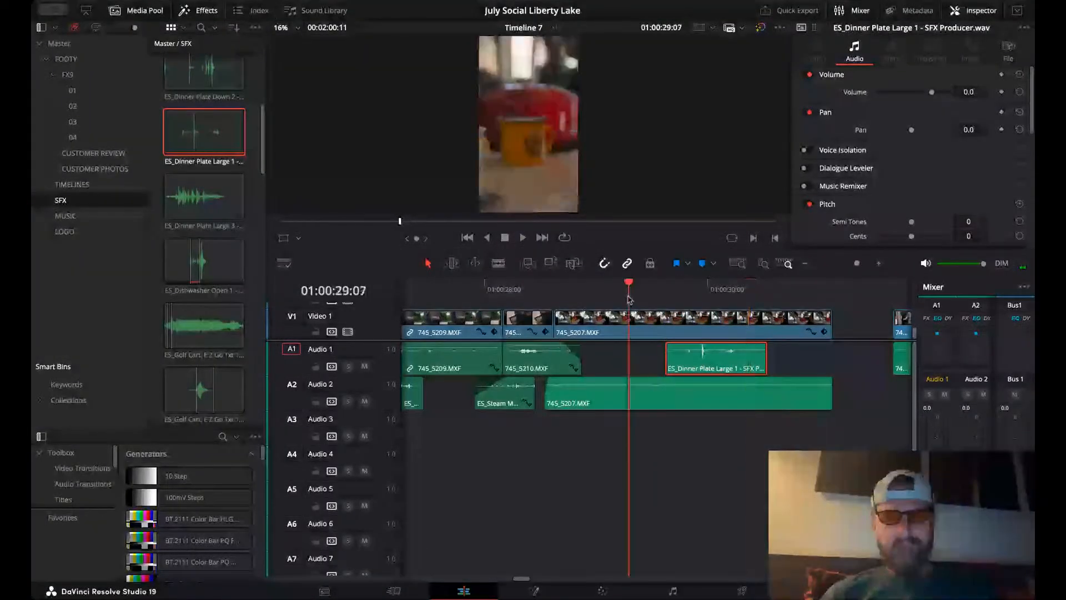
key("space")
key("space")
left_click(546, 297)
key("space")
key("space")
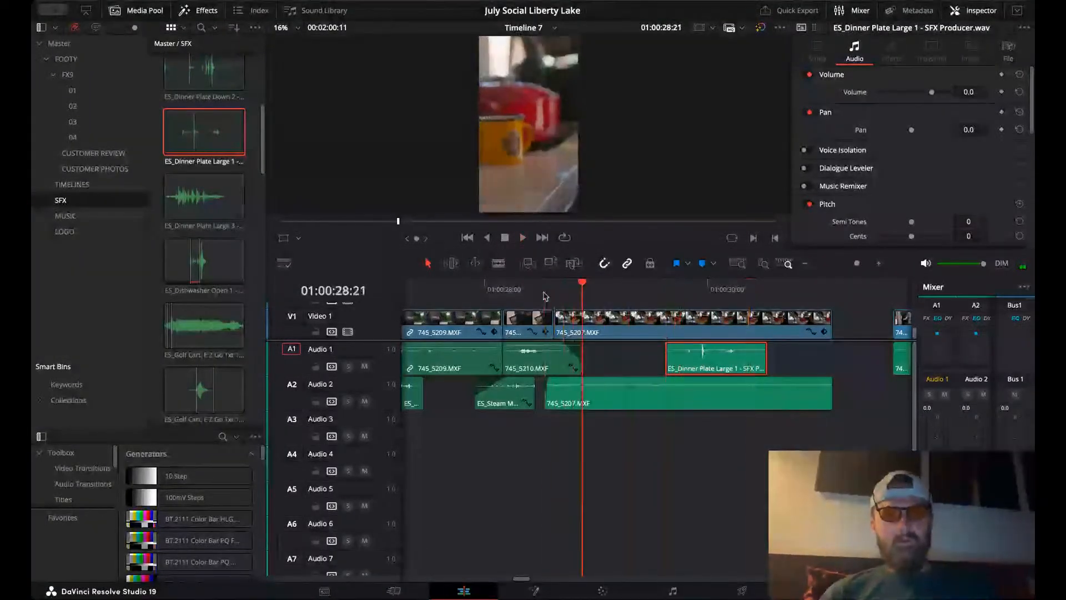
scroll(173, 267, "down", 5)
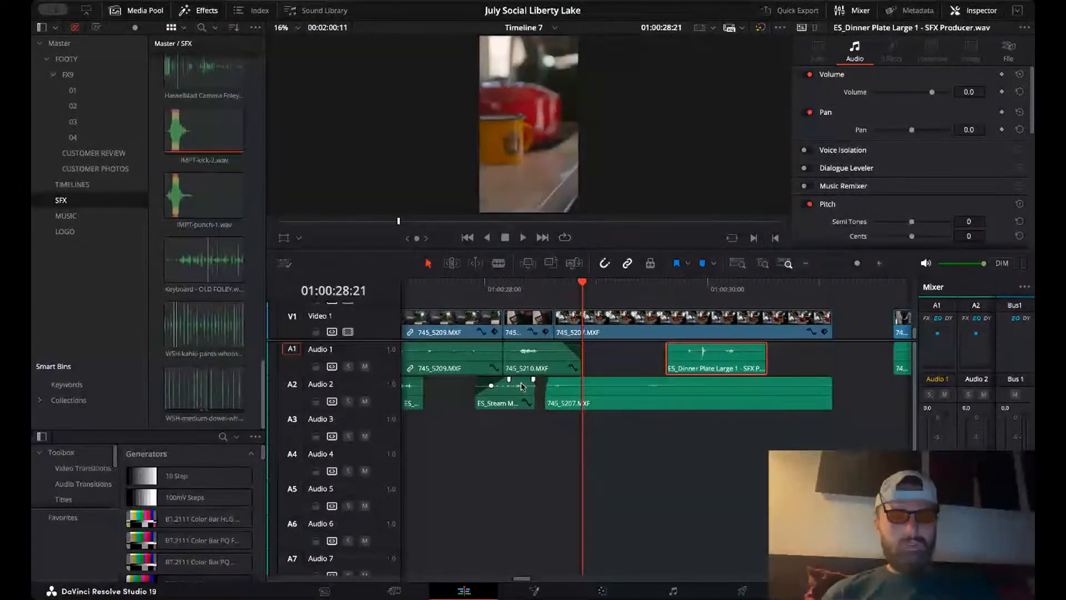
left_click(537, 287)
key("space")
key("space")
left_click(515, 290)
key("space")
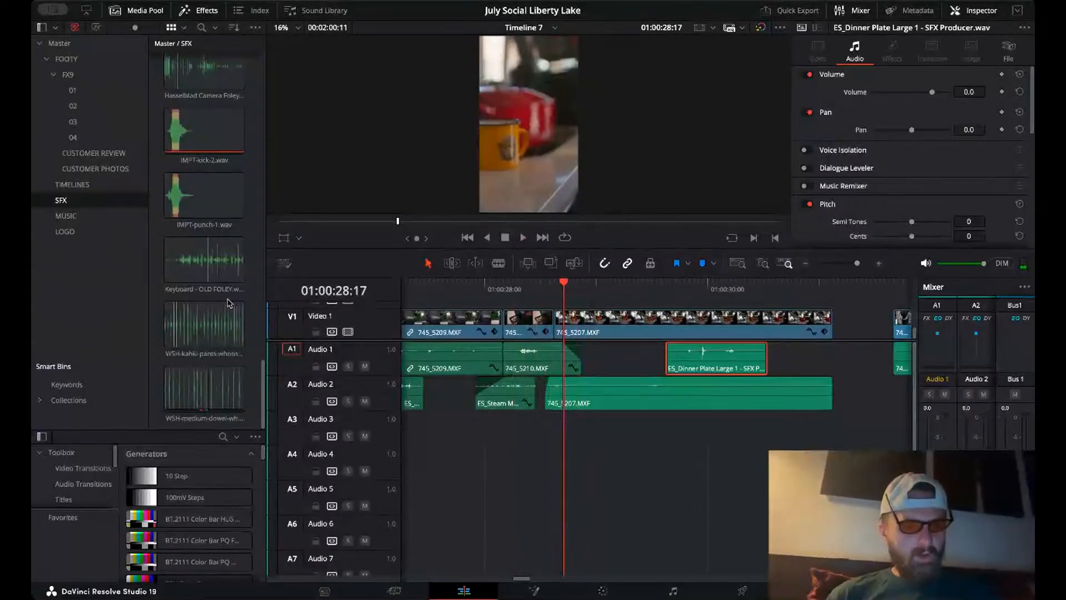
- Pick a single whoosh from WSH-kahki-pants-whoosh.wav and place it on Audio 3 under the cut to 745_5207.MXF
left_click(208, 337)
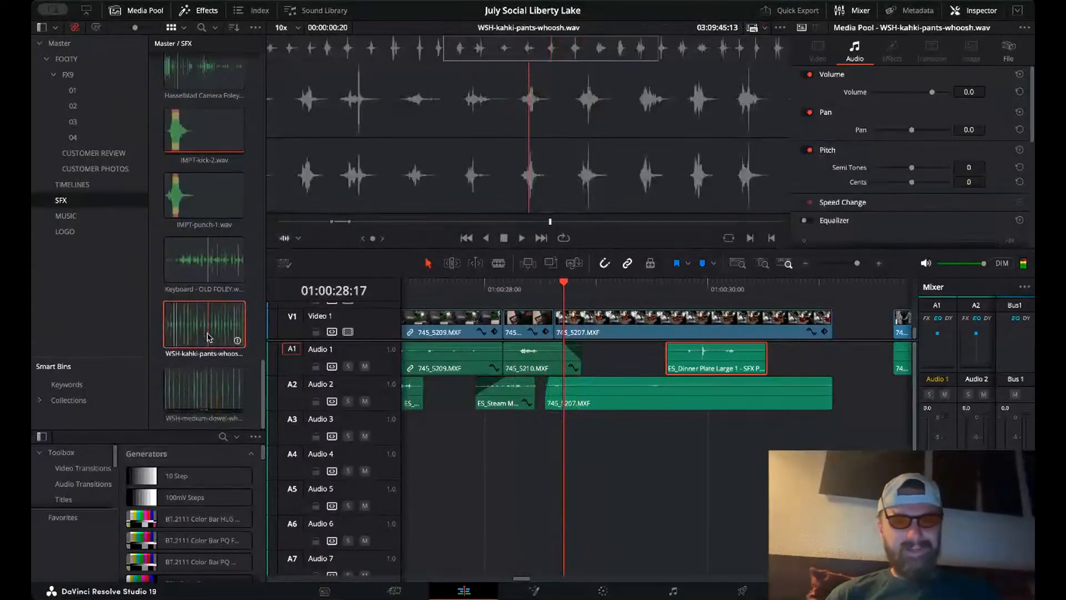
key("Left")
key("Left")
key("Left")
key("Left")
key("Left")
key("Left")
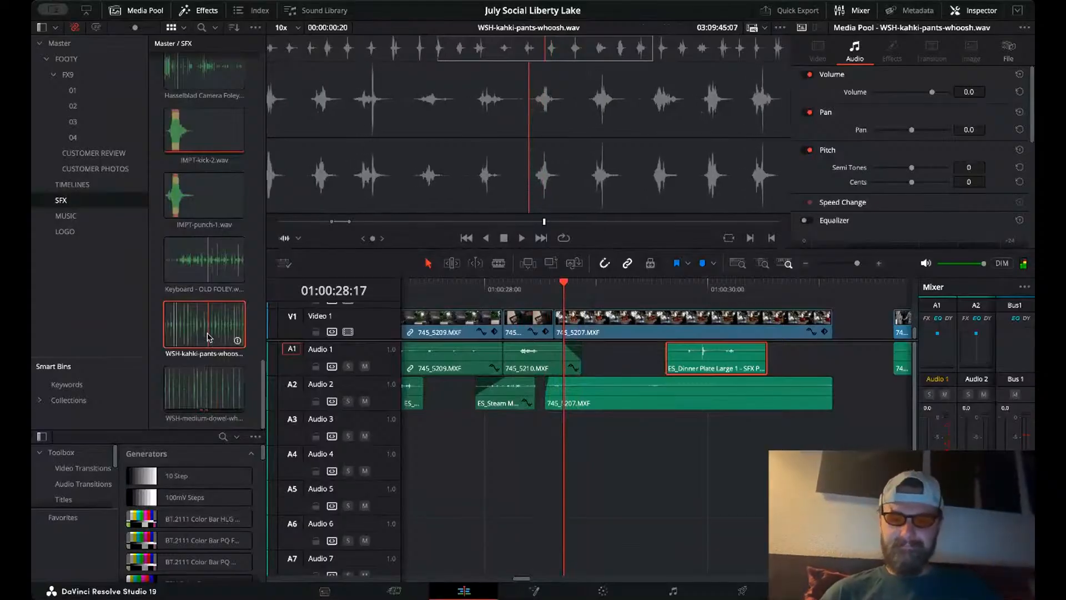
key("space")
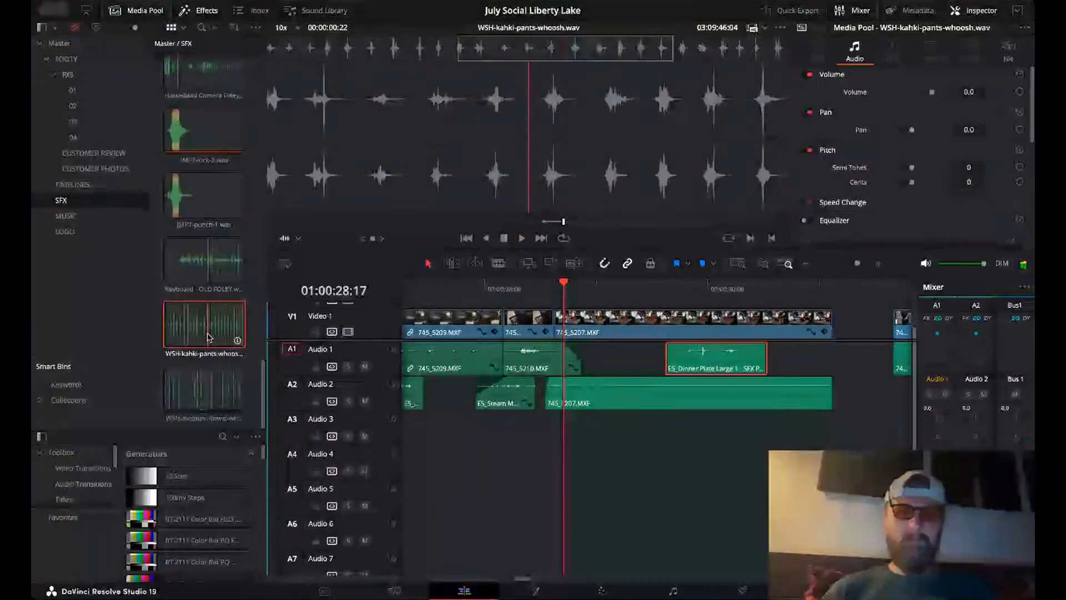
left_click(478, 222)
left_click_drag(637, 276, 516, 428)
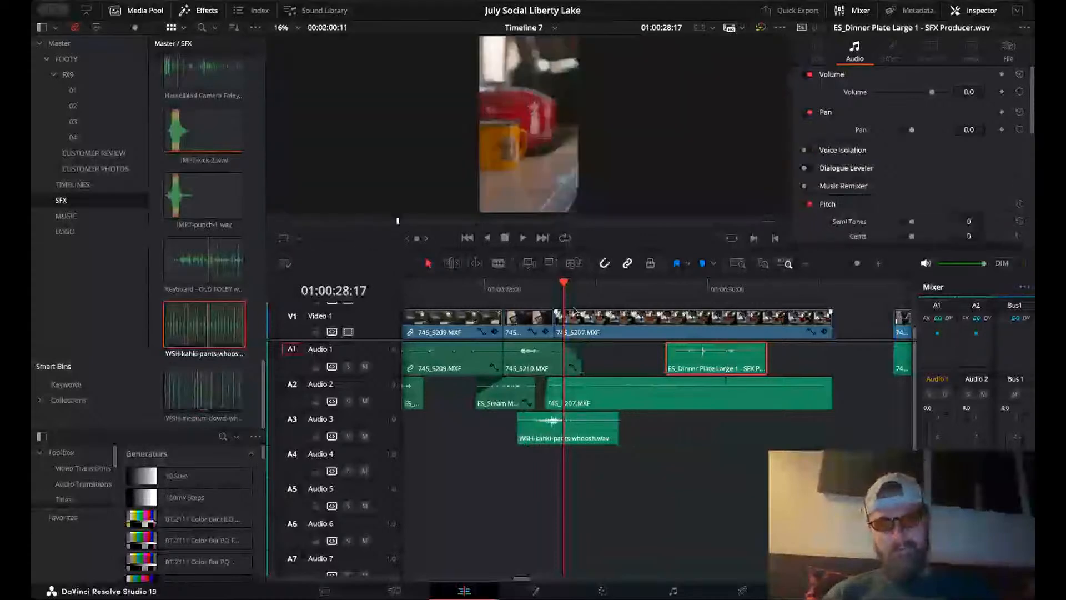
- Play the whoosh transition and lower the dinner plate sound's volume to -9.4
left_click(553, 289)
key("Up")
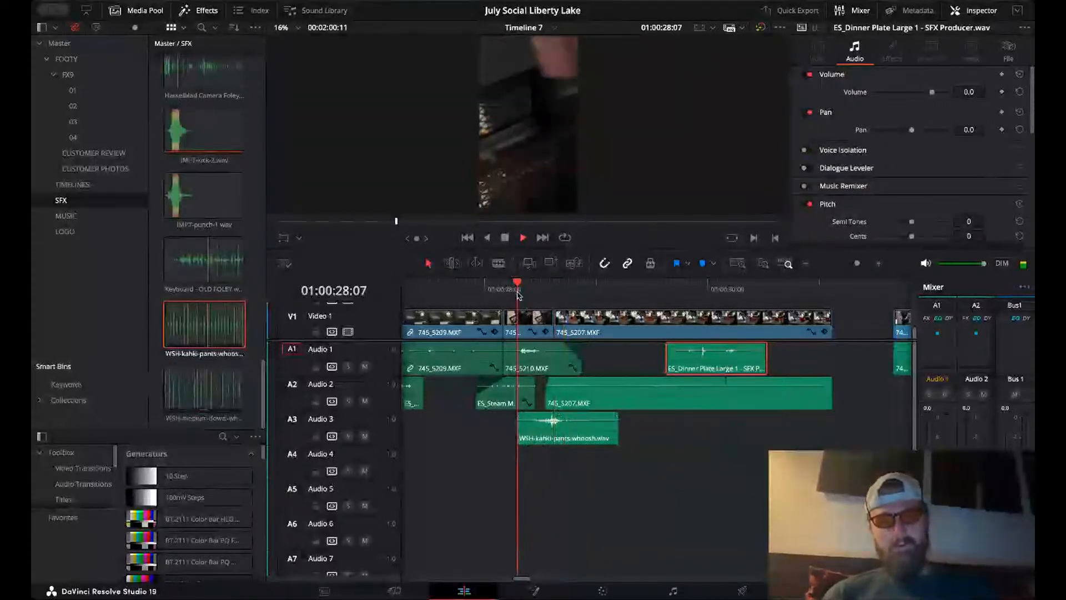
key("space")
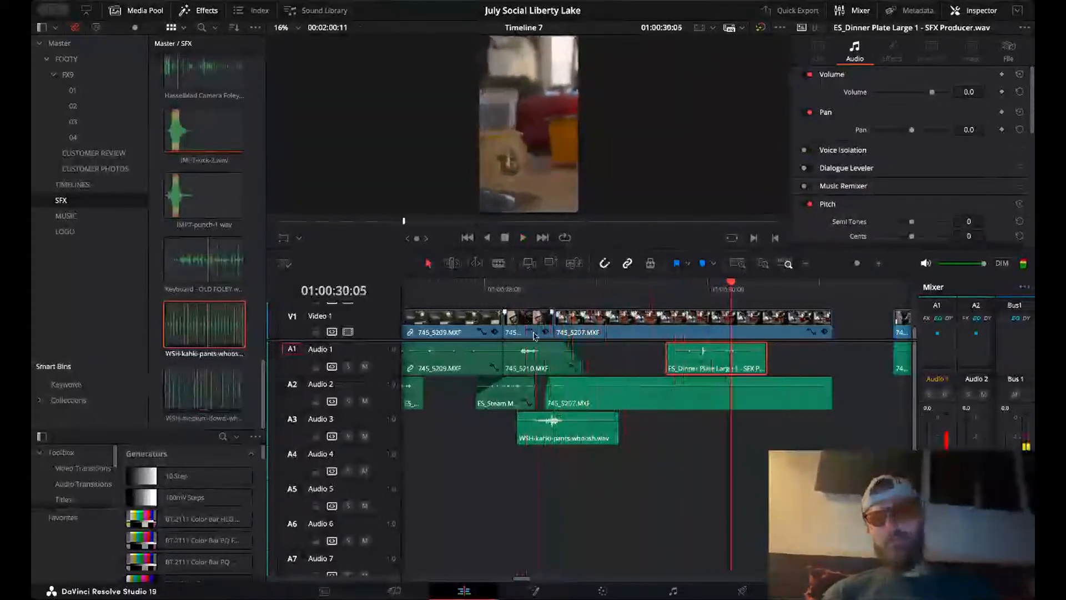
key("space")
left_click_drag(703, 356, 701, 351)
key("Left")
key("Left")
key("Left")
key("Left")
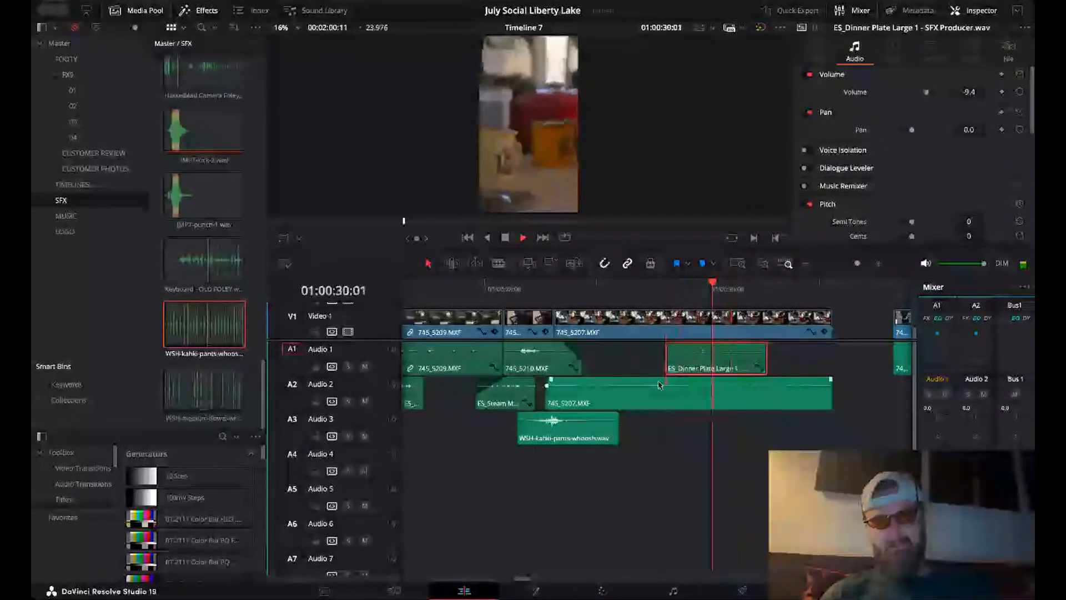
- Trim the end of 745_5207.MXF's video to 01:00:30:17 and move 745_5213.MXF directly against it
key("Right")
key("Right")
key("Right")
key("Right")
key("Right")
key("Right")
key("Right")
key("Right")
key("Right")
scroll(659, 385, "right", 3)
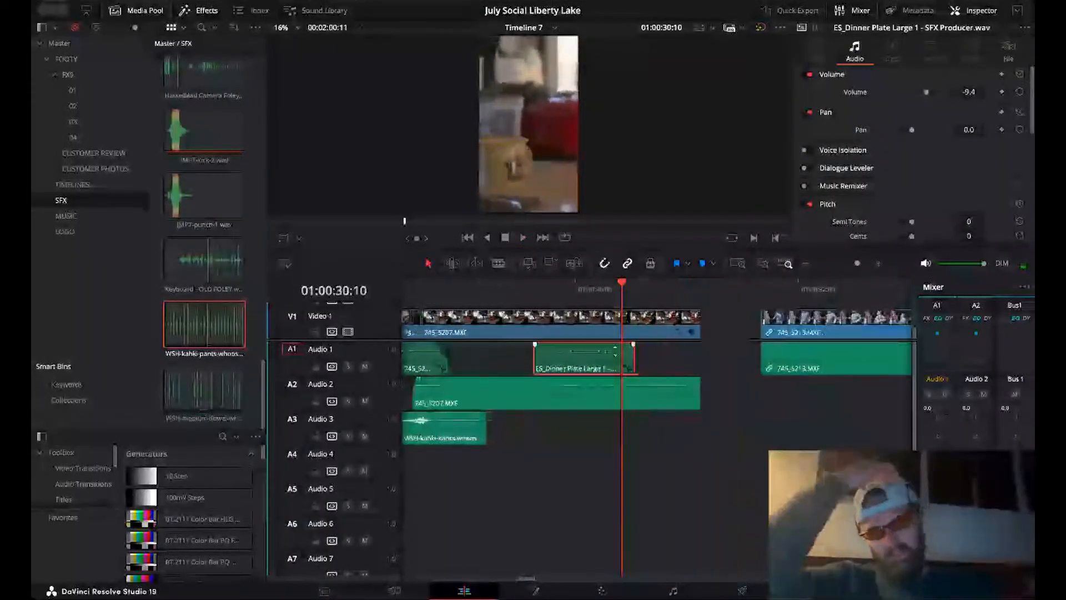
key("space")
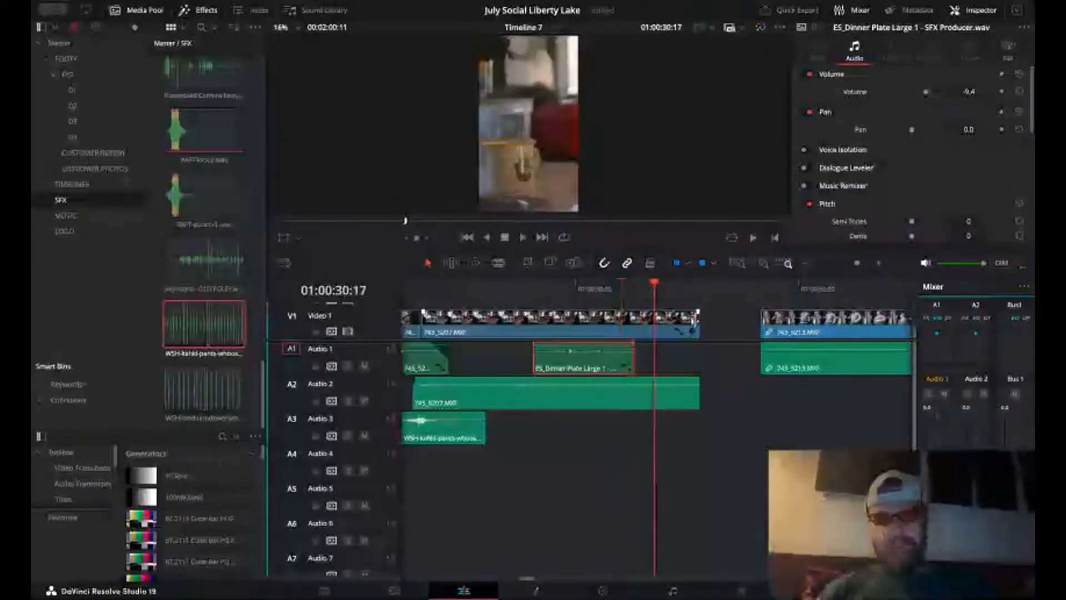
left_click_drag(698, 322, 653, 321)
left_click_drag(778, 427, 702, 331)
- Try to split 745_5213.MXF at 01:00:32:23
key("space")
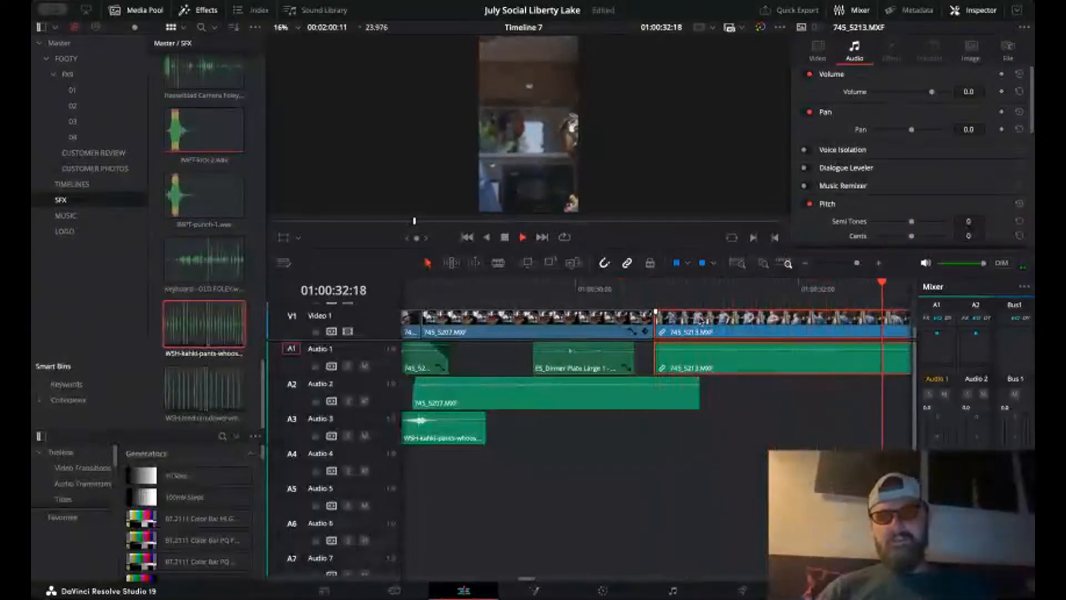
left_click(653, 286)
left_click_drag(653, 286, 649, 286)
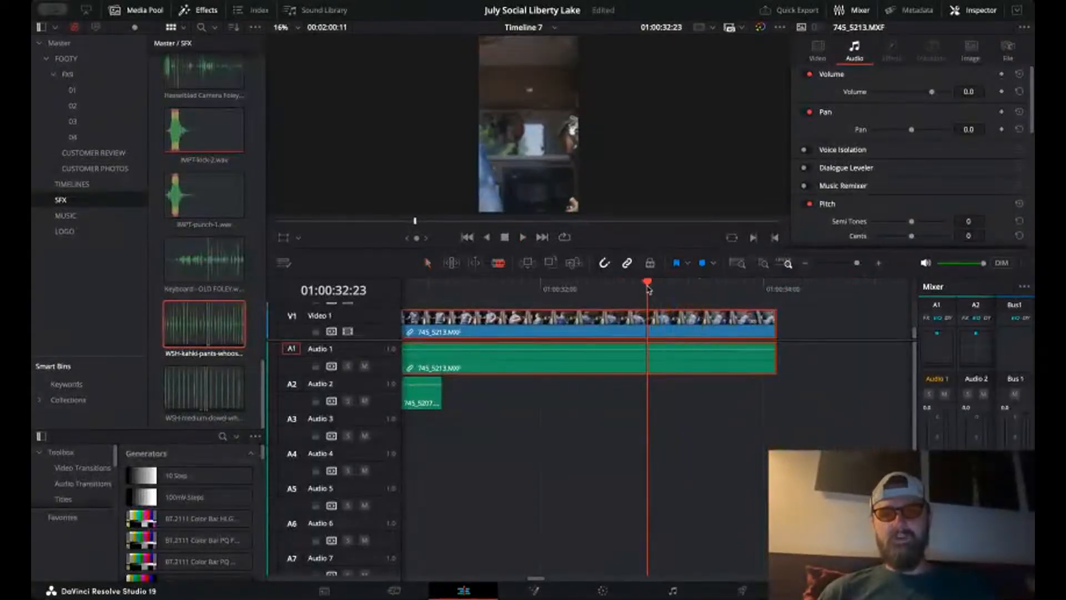
key("b")
left_click(655, 322)
key("a")
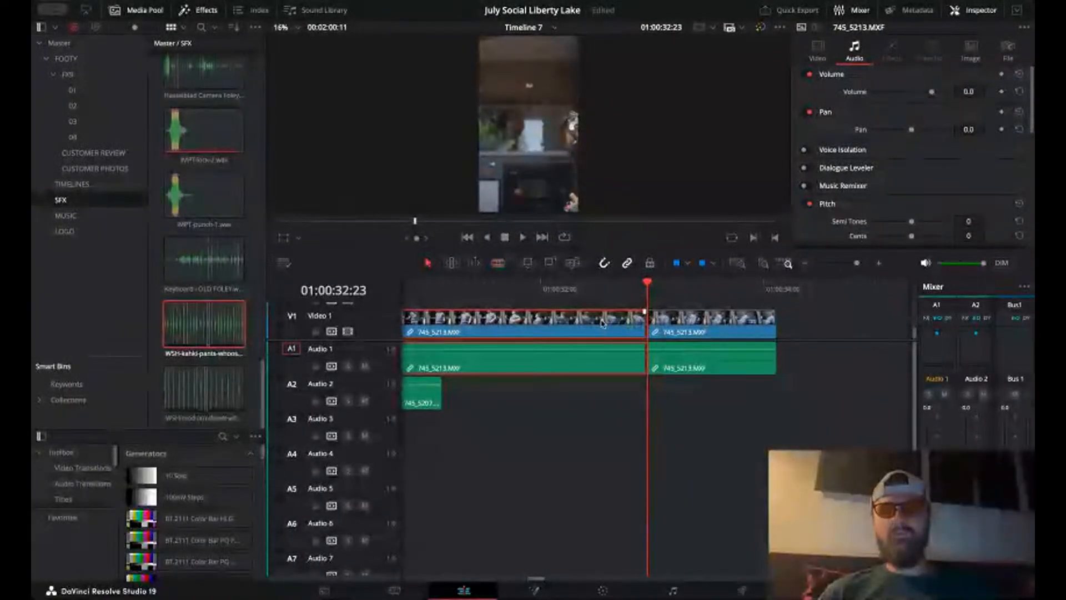
key("super+z")
- Review the start of 745_5213.MXF and reframe the shot by setting its Position X to 495
scroll(604, 324, "left", 2)
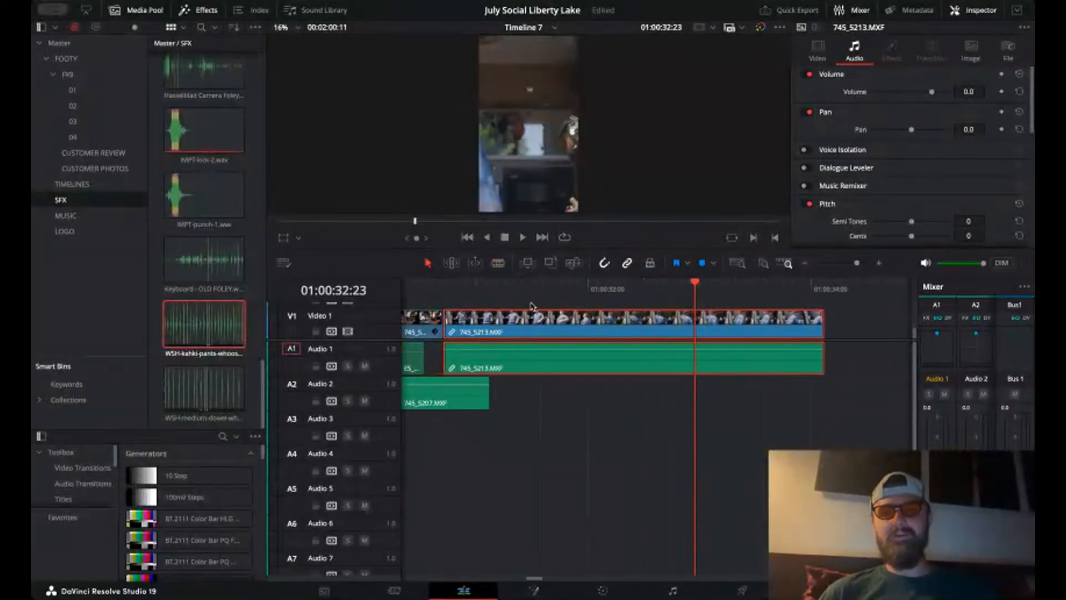
scroll(532, 307, "left", 1)
left_click(467, 286)
key("space")
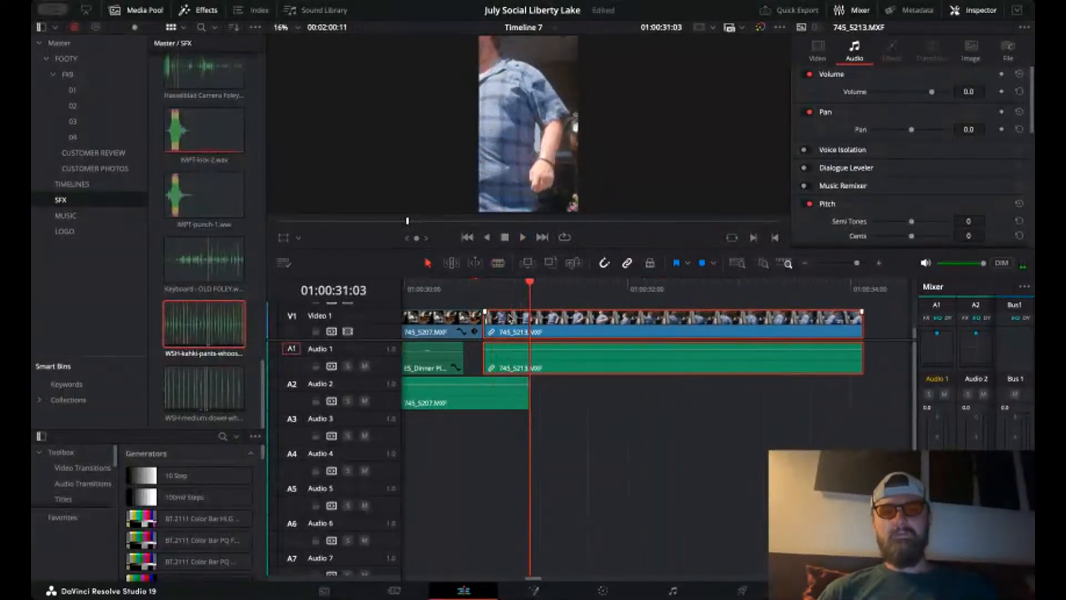
left_click(819, 56)
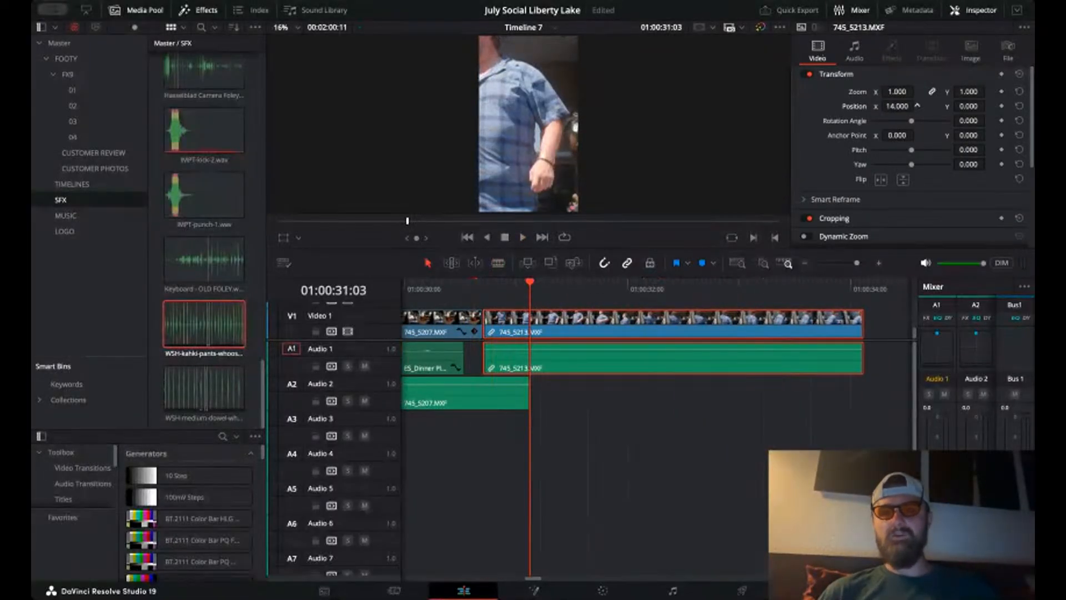
left_click_drag(917, 106, 876, 110)
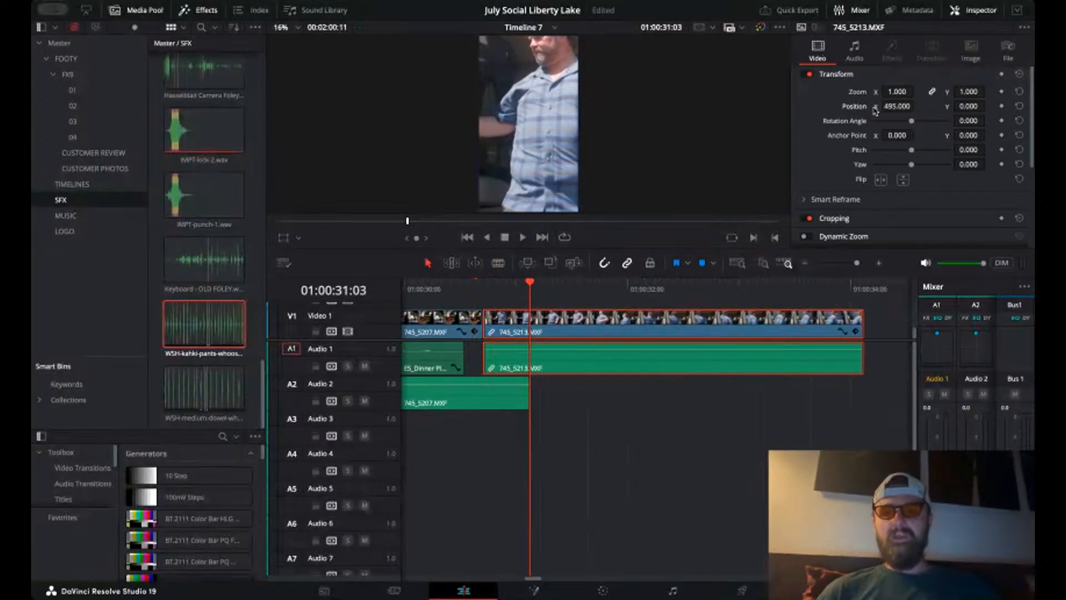
- Play the reframed 745_5213.MXF, split it at 01:00:31:13, and ripple-delete the section before the split
left_click(461, 286)
key("space")
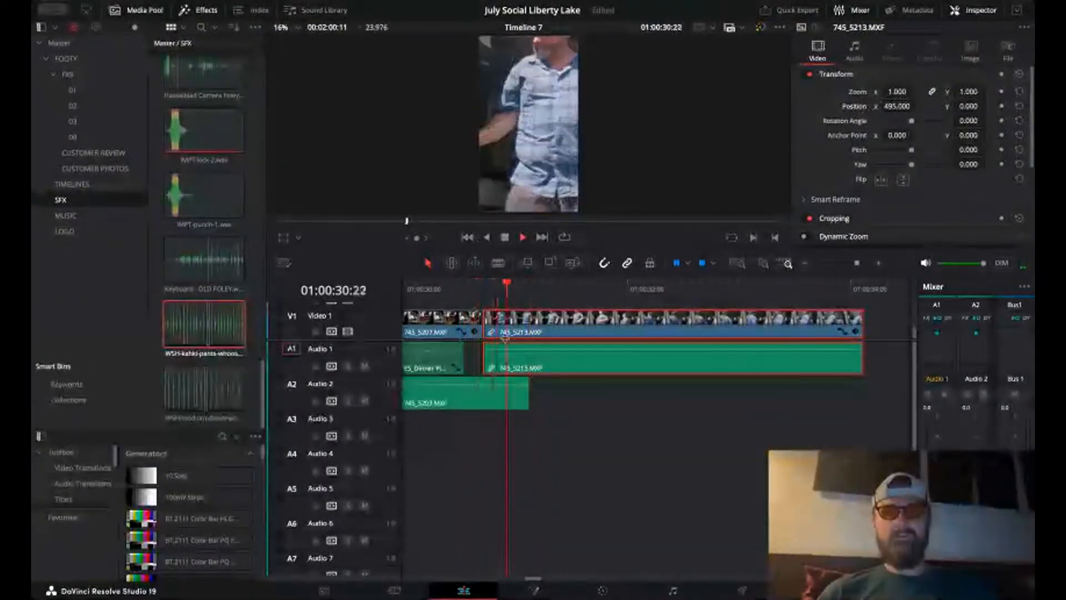
scroll(505, 338, "right", 3)
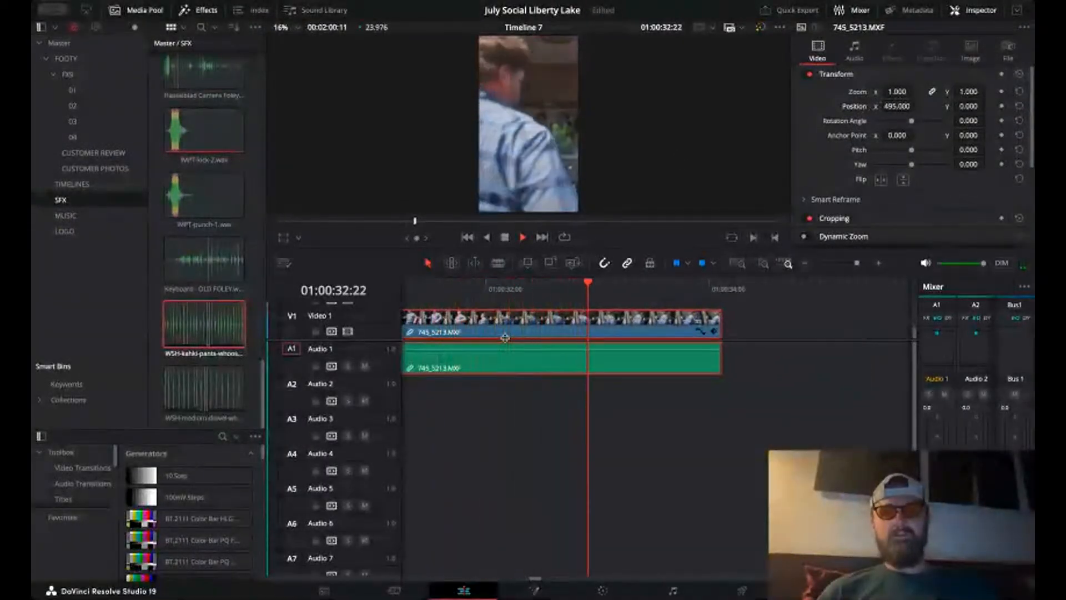
key("space")
left_click_drag(589, 286, 437, 289)
key("b")
left_click(437, 318)
key("a")
scroll(443, 323, "left", 3)
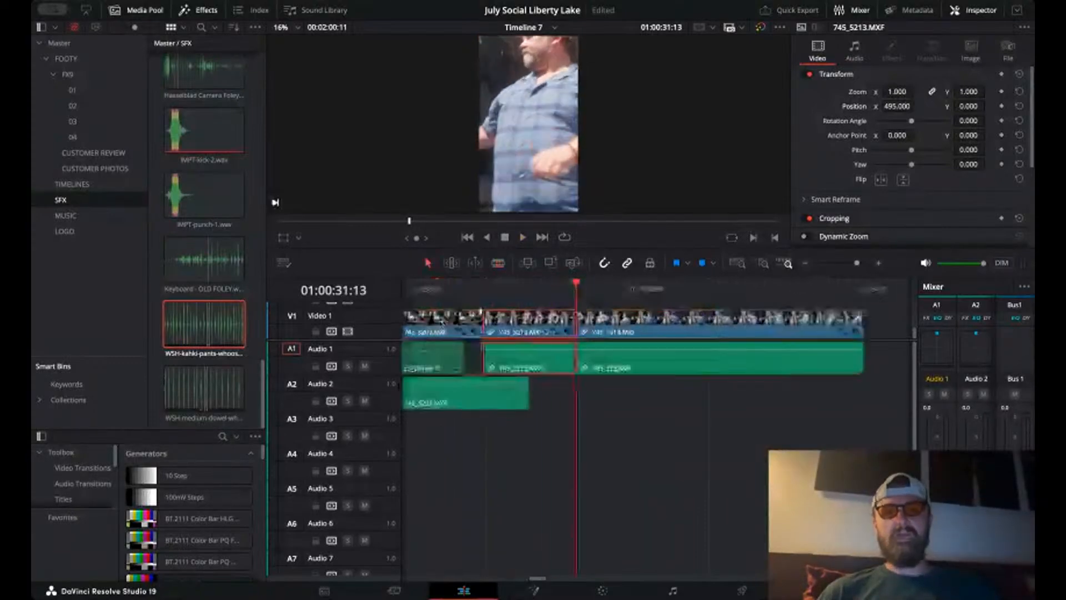
key("shift+BackSpace")
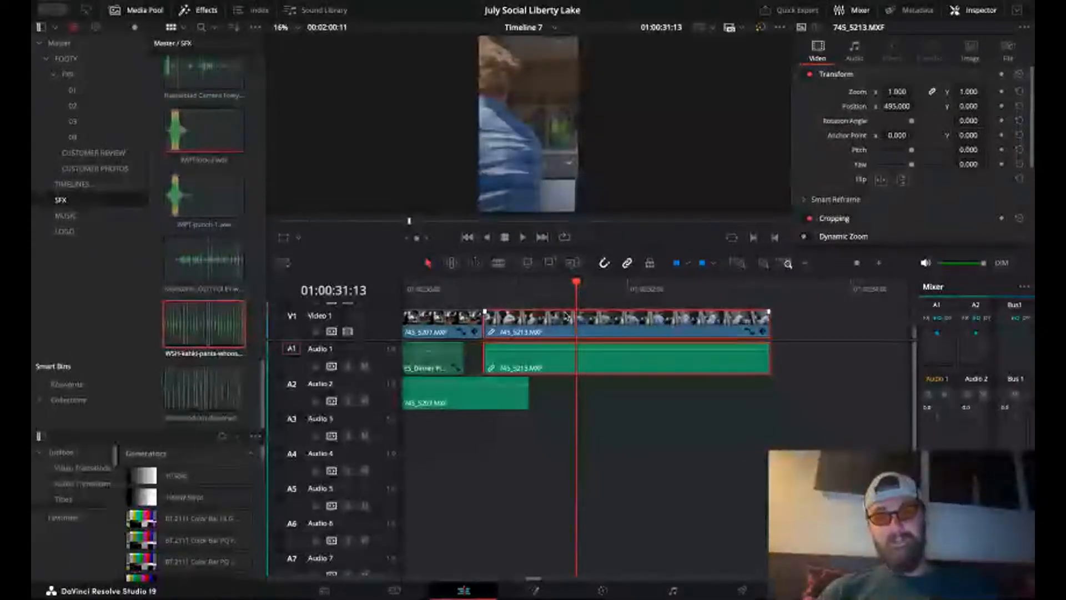
- Play the cut from 745_5207.MXF into 745_5213.MXF and step frame by frame to the impact moment at 01:00:31:01
left_click(464, 282)
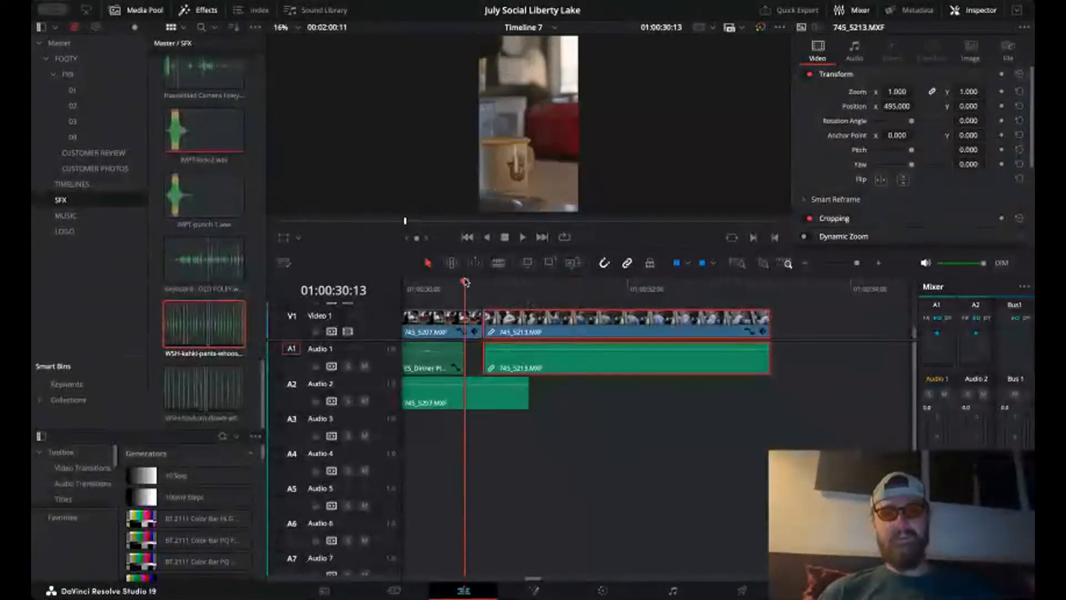
key("space")
key("Left")
key("Left")
key("Left")
key("Left")
key("Left")
key("Left")
key("Left")
key("Left")
key("Left")
key("Left")
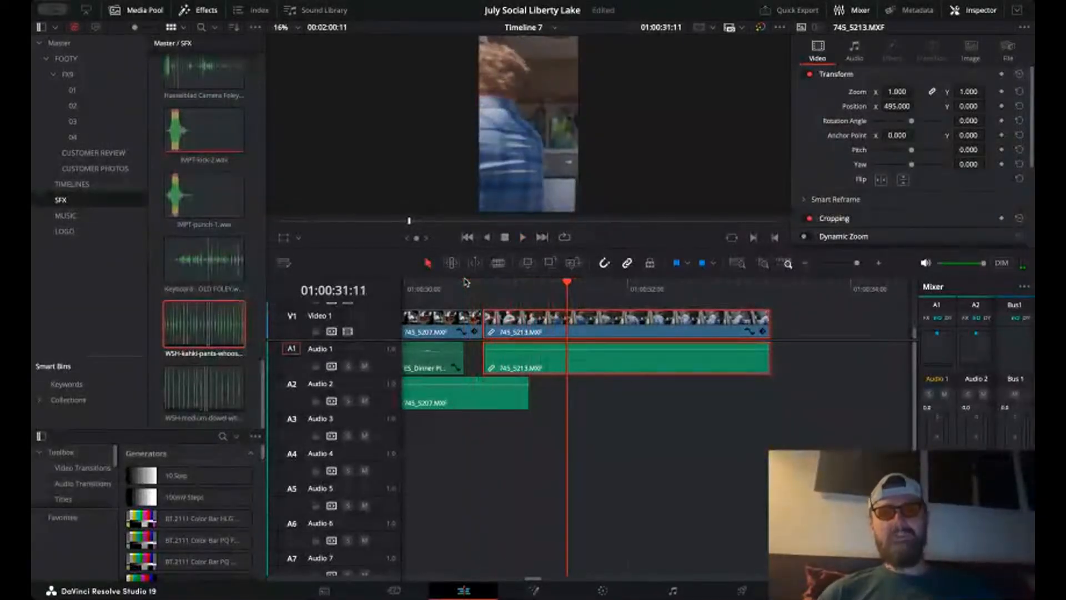
key("Left")
key("Left")
key("Left")
key("Left")
key("Left")
key("Left")
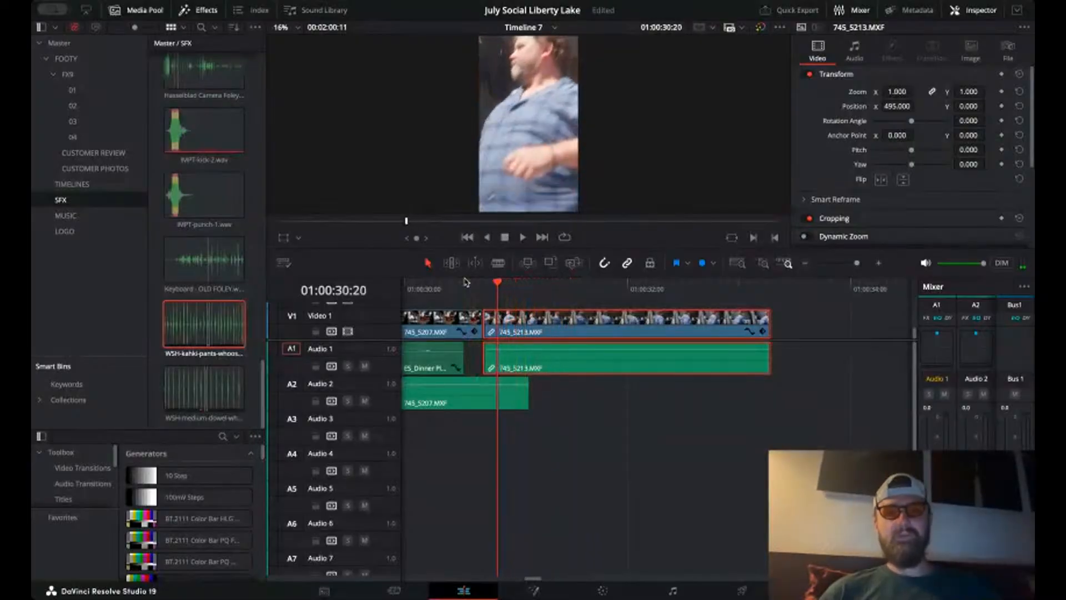
key("Right")
key("Right")
key("Right")
key("Right")
key("Right")
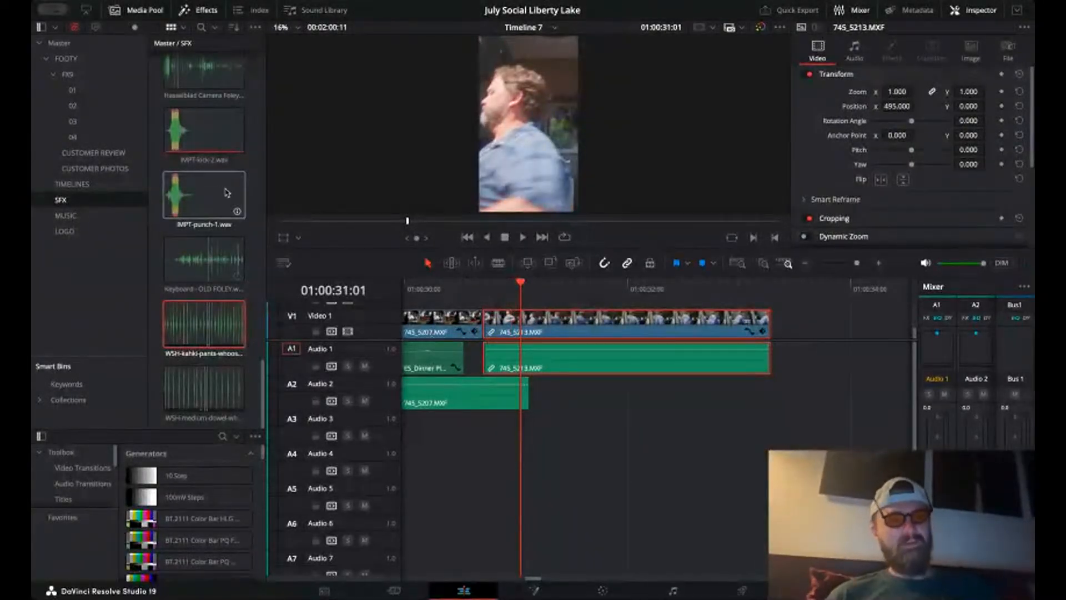
- Audition IMPT-kick-2.wav from the SFX bin and place it on Audio 3 with its peak at 01:00:31:01
scroll(226, 192, "up", 3)
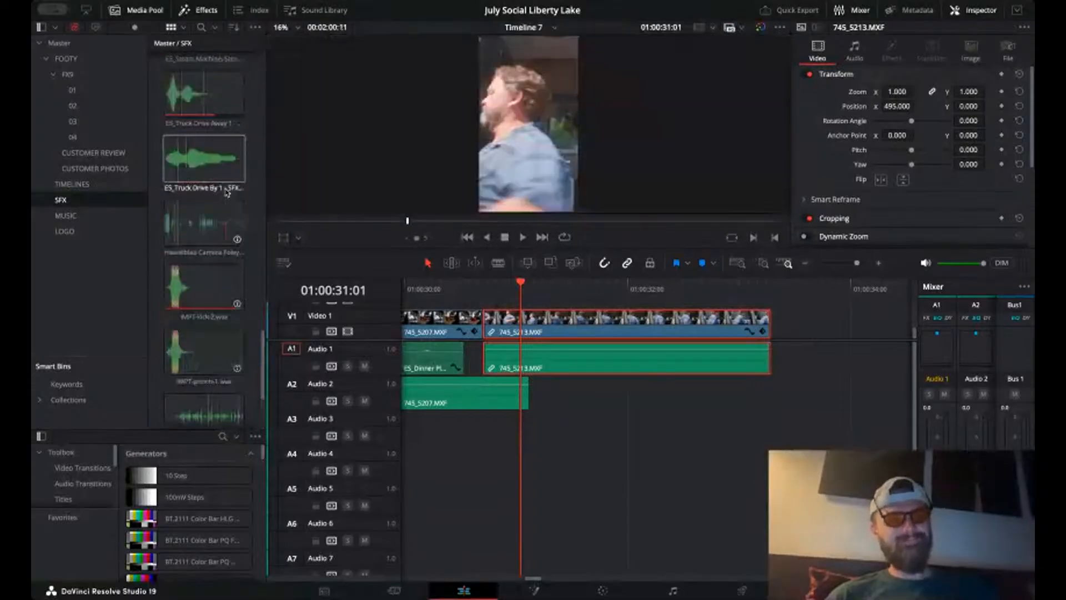
left_click(194, 258)
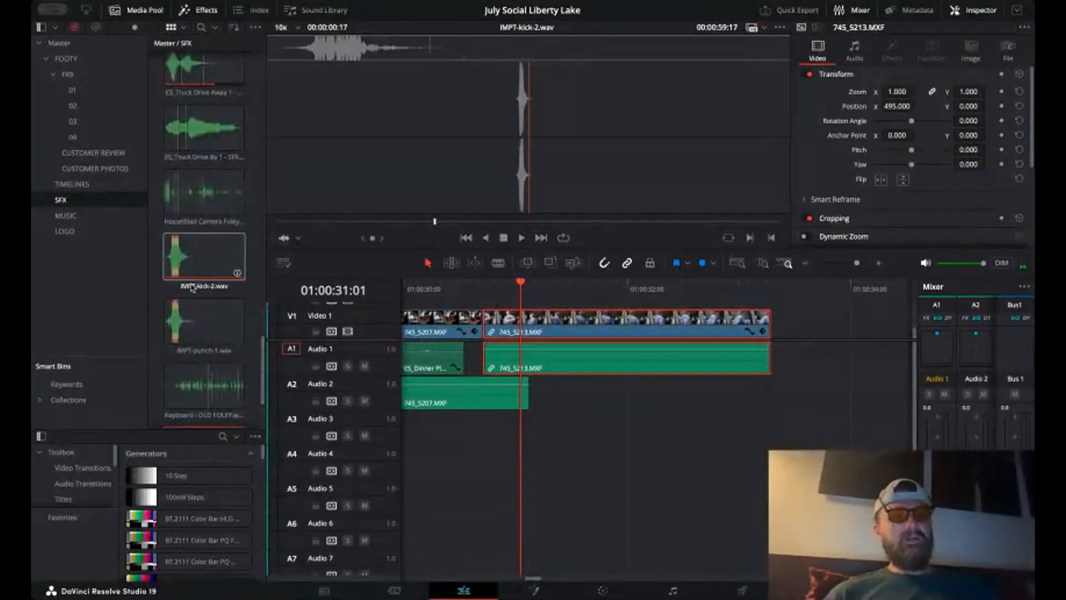
left_click_drag(195, 259, 537, 446)
left_click_drag(487, 442, 516, 443)
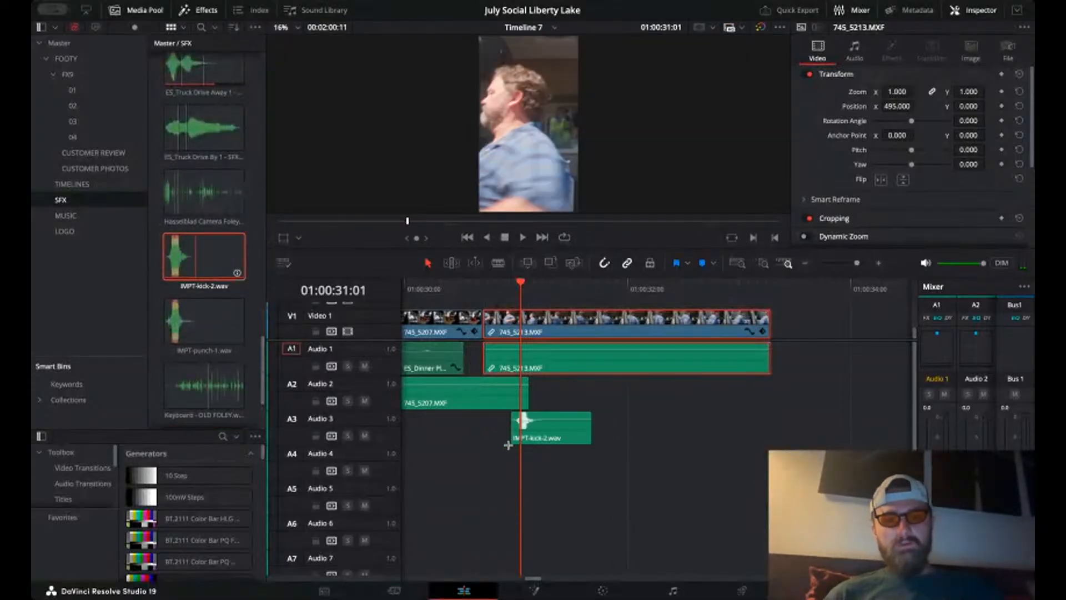
- Find the ES_Heavy Bass Hit effect in the SFX bin and place it on Audio 4 beneath the kick sound
scroll(205, 184, "up", 5)
scroll(205, 183, "up", 10)
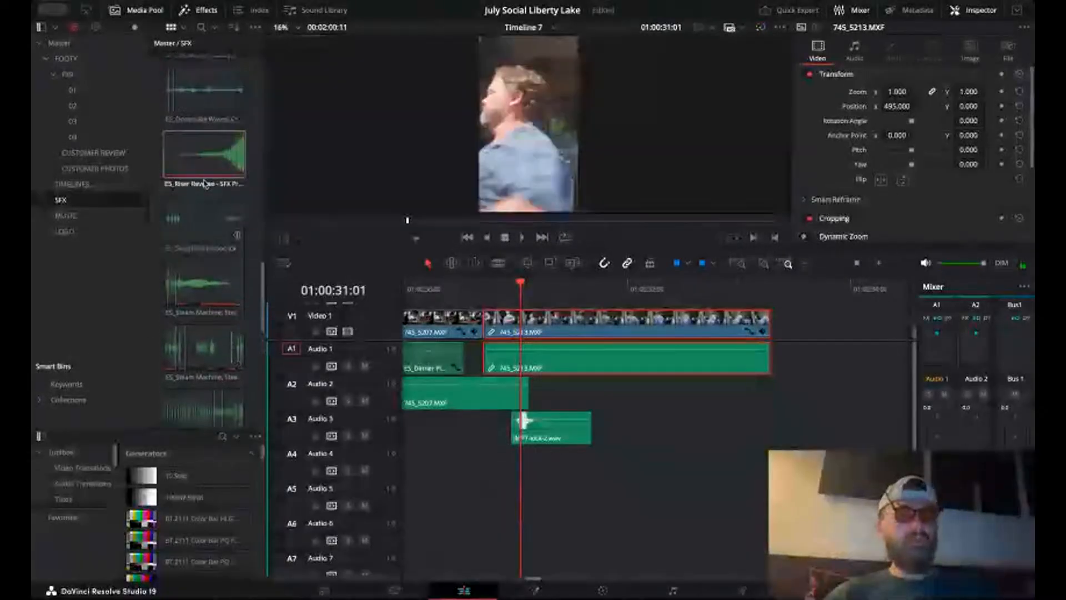
scroll(205, 184, "up", 5)
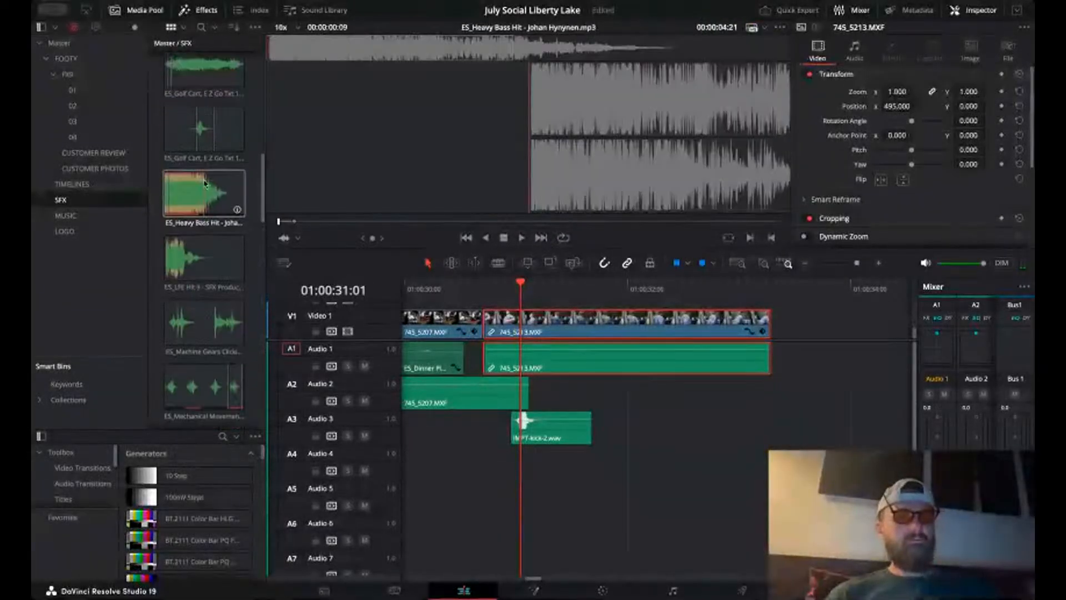
left_click_drag(204, 261, 514, 480)
- Trim the kick and bass hit to start together near 01:00:30:23, lower the bass hit to -18.8, and extend its fading tail
left_click(878, 263)
left_click(879, 263)
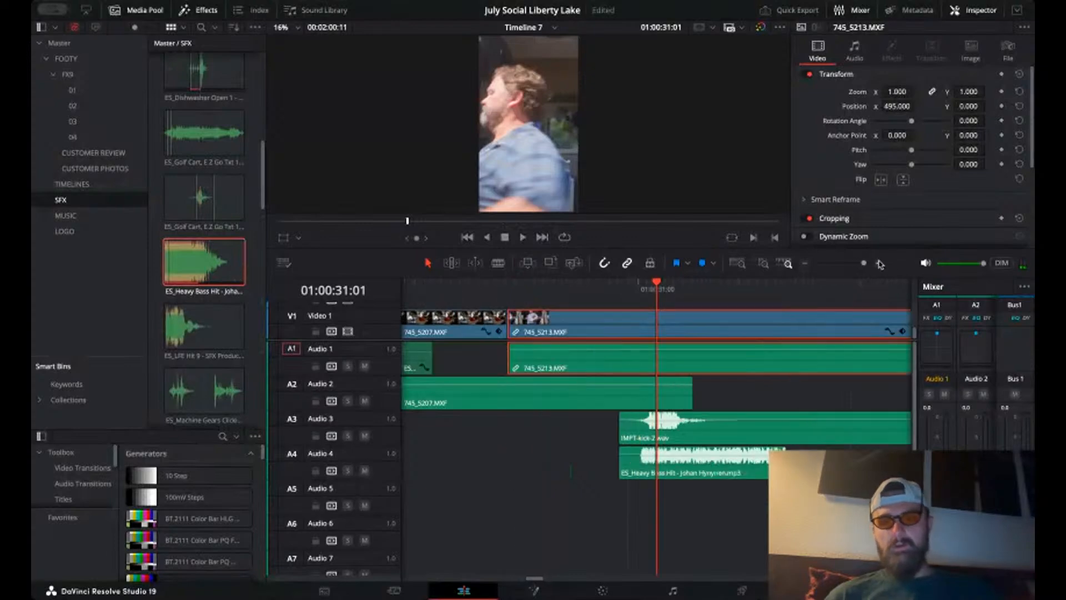
left_click(879, 263)
left_click_drag(690, 473, 659, 462)
left_click_drag(670, 421, 668, 466)
left_click(804, 265)
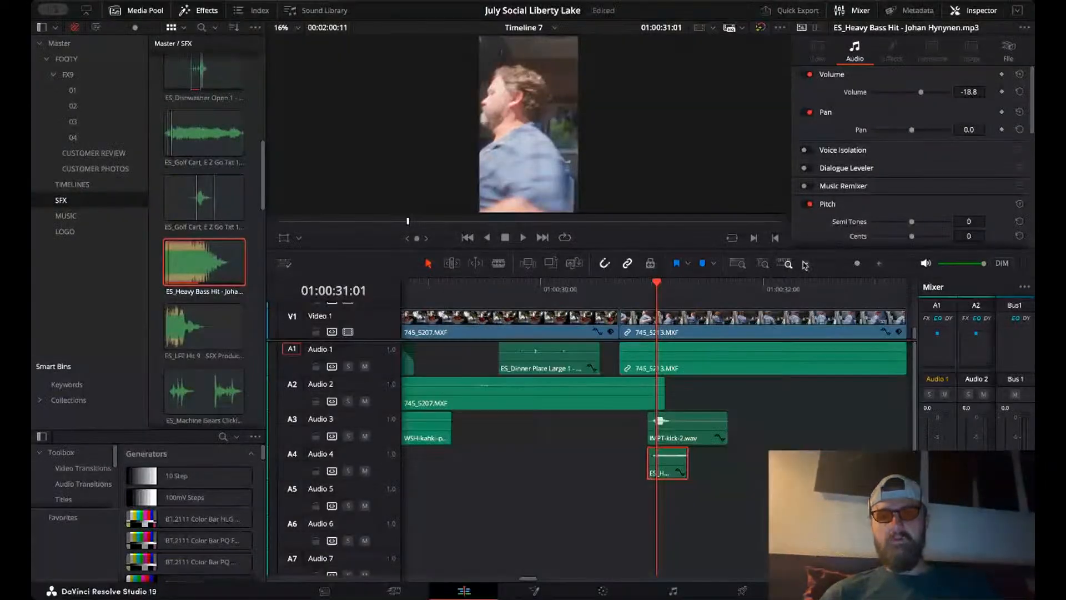
left_click_drag(688, 462, 759, 462)
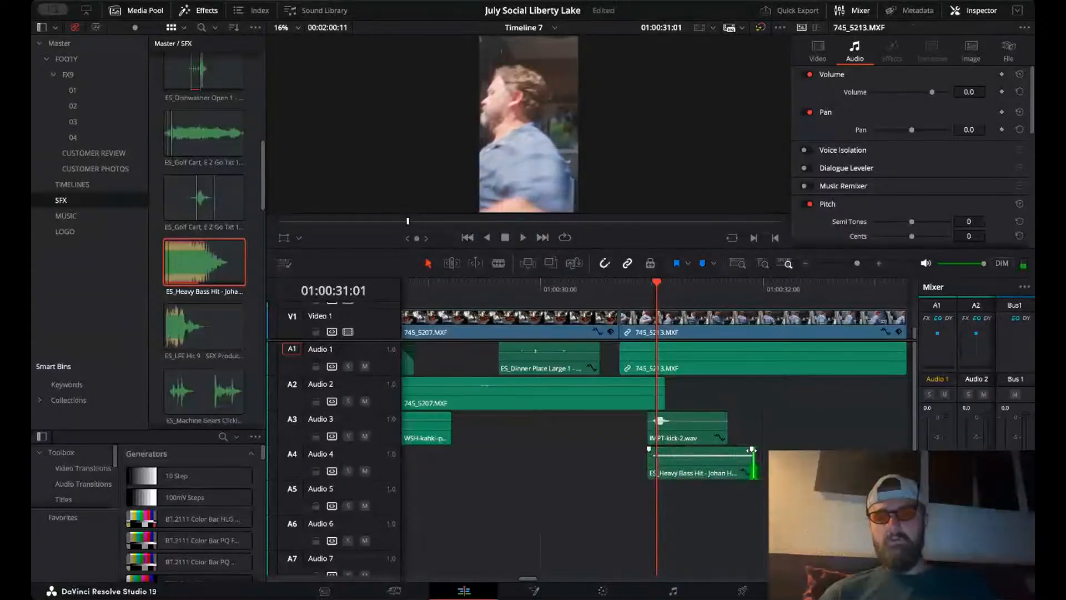
- Play the impact effects and lower the volume of IMPT-kick-2.wav and ES_Heavy Bass Hit further, checking the mix again
left_click(577, 292)
key("space")
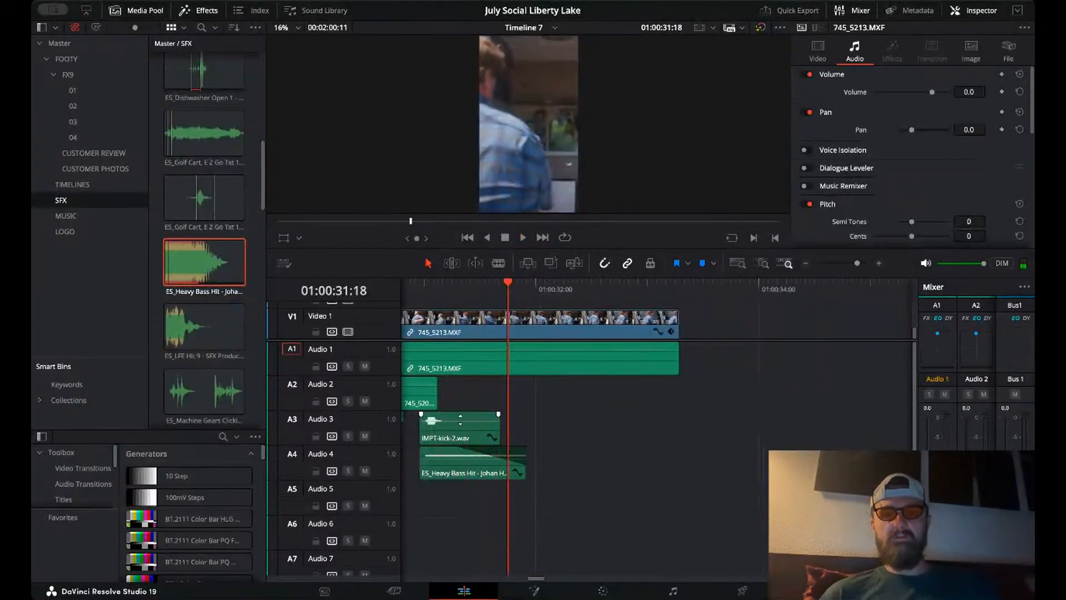
left_click_drag(432, 420, 458, 421)
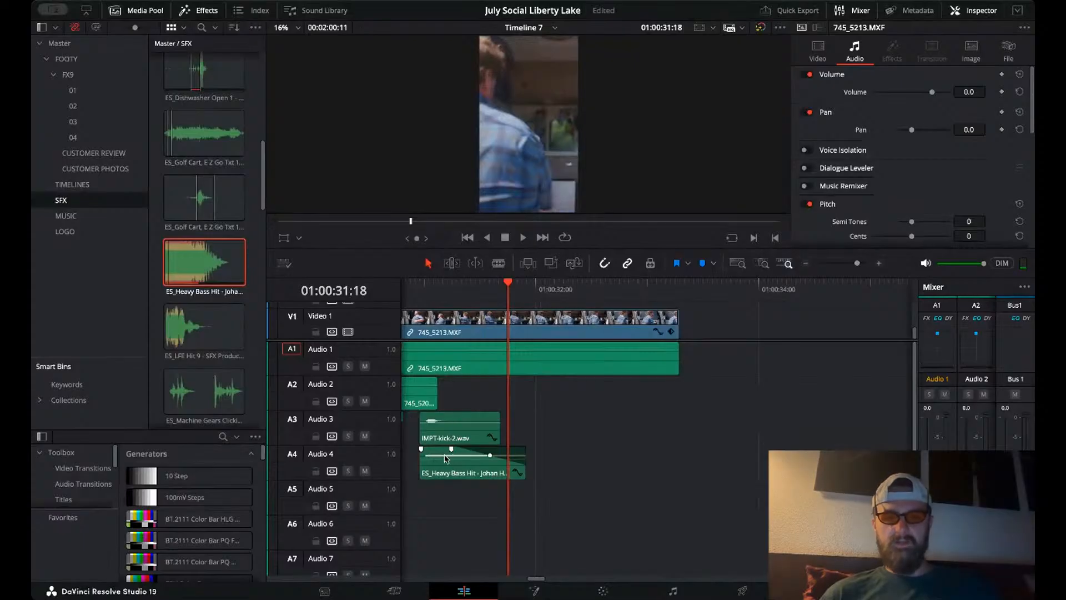
left_click_drag(445, 459, 444, 464)
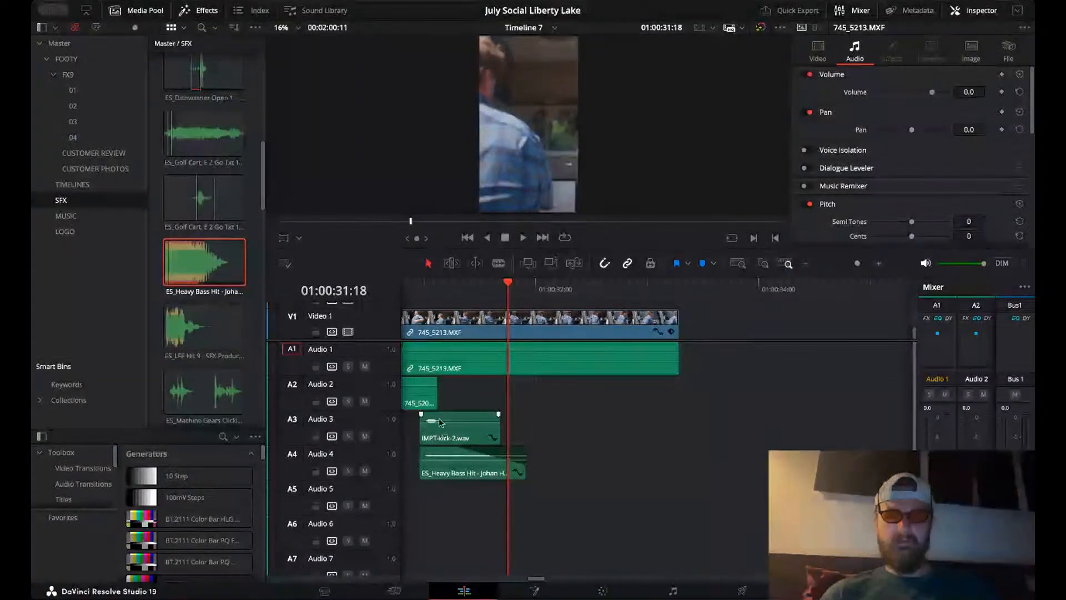
left_click_drag(441, 421, 439, 426)
scroll(461, 389, "left", 4)
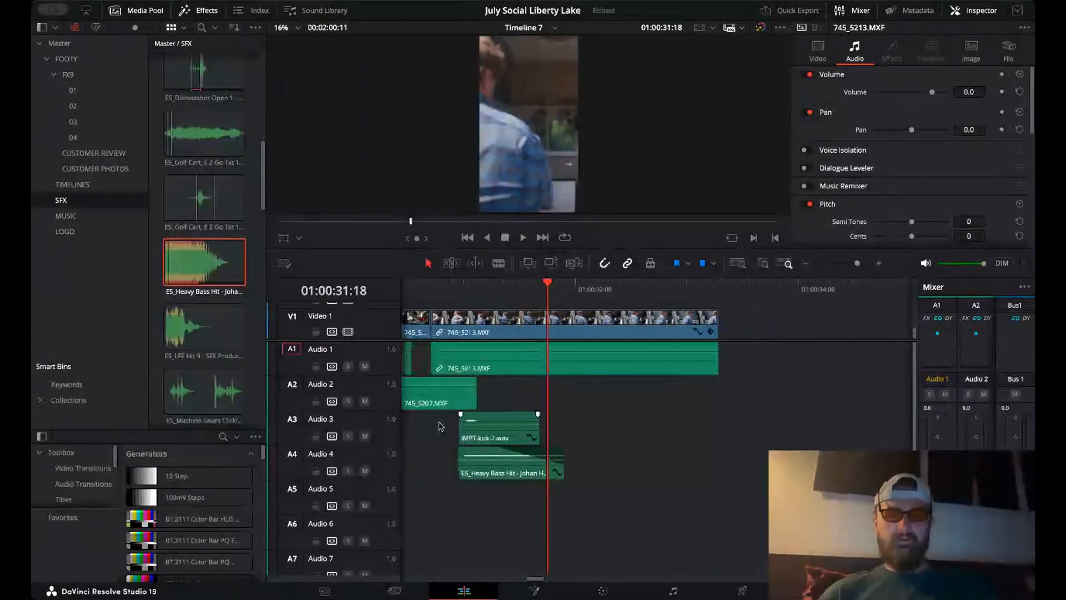
left_click(485, 286)
key("space")
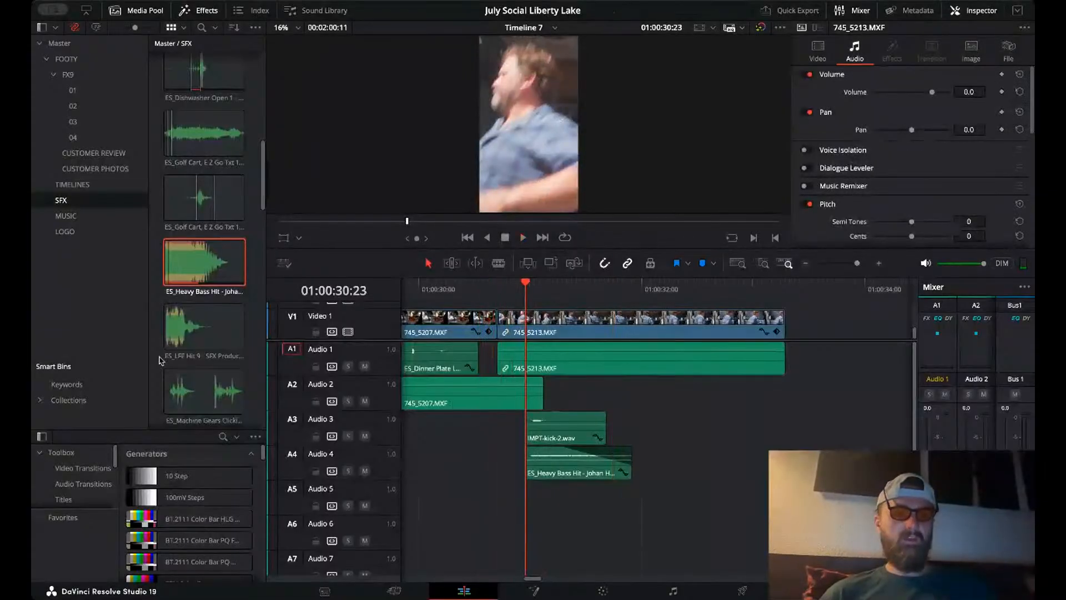
- Audition the whoosh effects and place WSH-kahki-pants-whoosh.wav on Audio 5, starting at 01:00:30:13
scroll(160, 361, "down", 5)
left_click(204, 392)
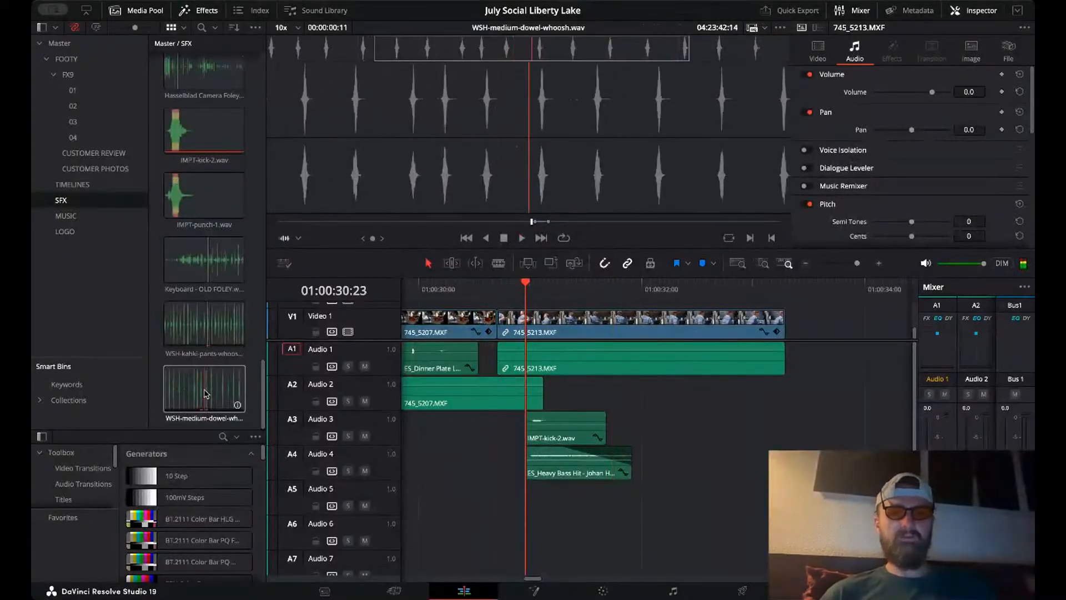
left_click(203, 342)
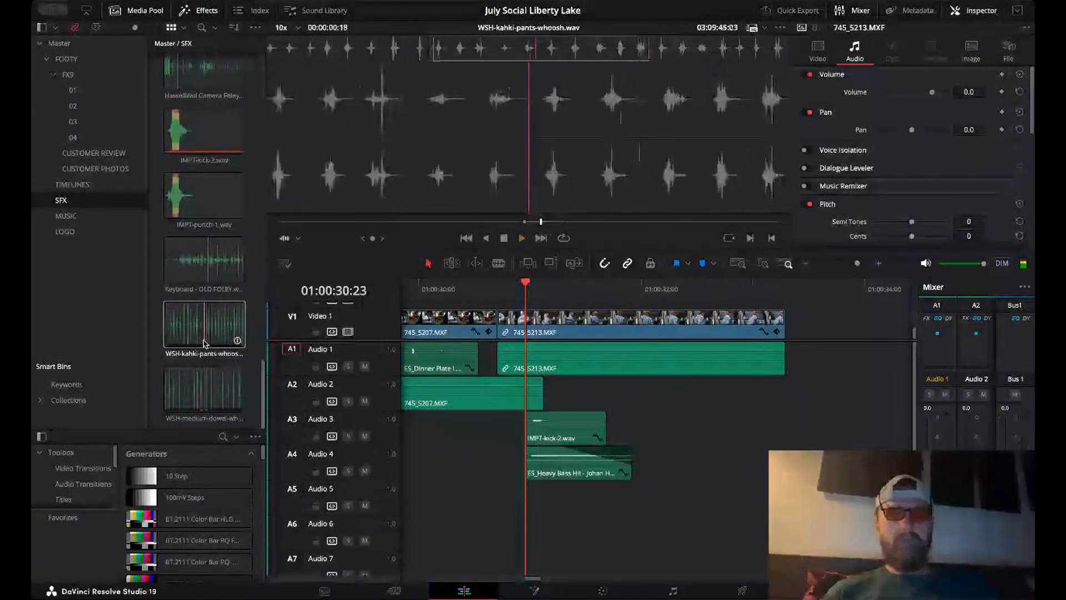
left_click_drag(204, 343, 499, 496)
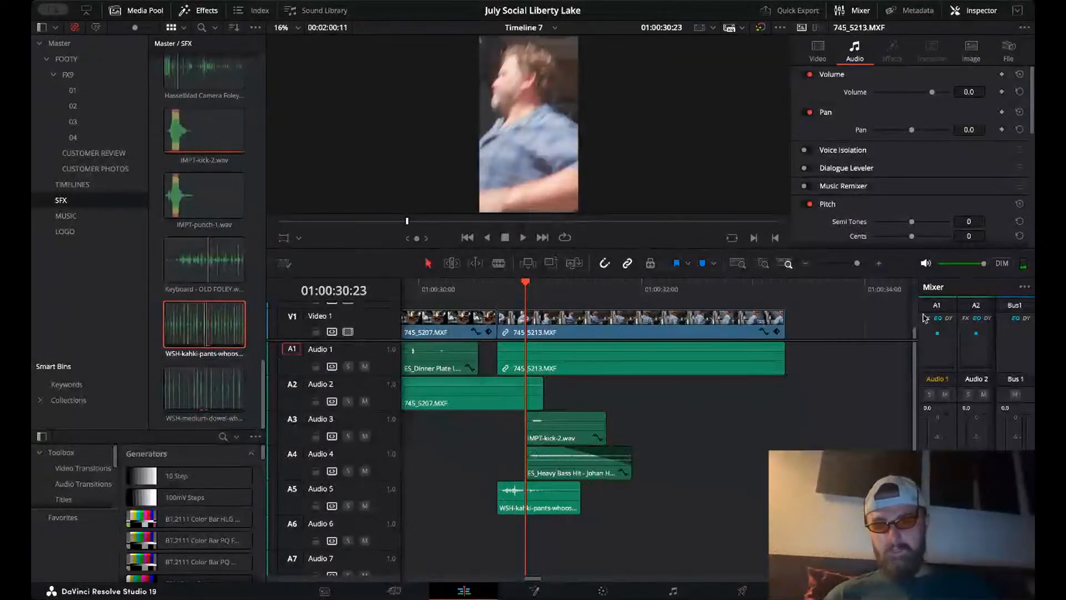
left_click(879, 264)
left_click_drag(637, 500, 583, 502)
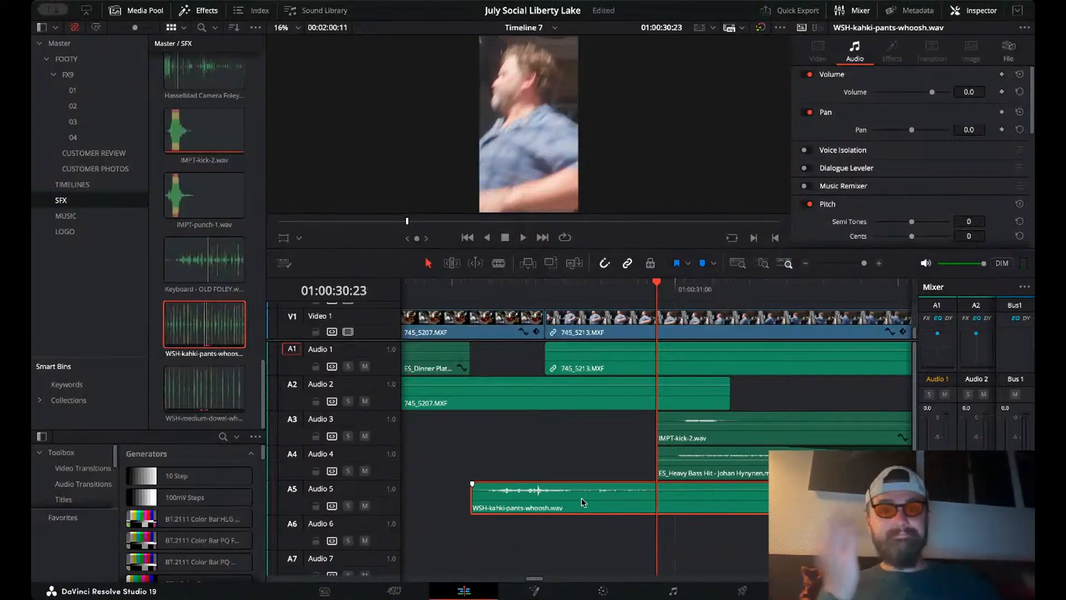
- Play the transition with the whoosh, shift WSH-kahki-pants-whoosh.wav slightly later on Audio 5, and listen again
left_click(453, 305)
key("space")
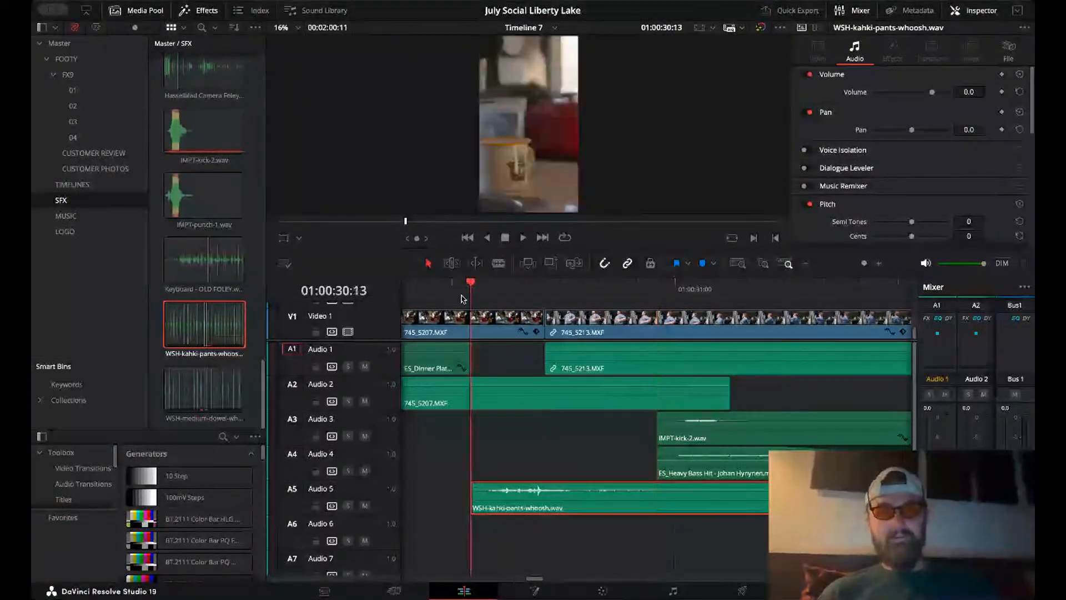
scroll(469, 478, "left", 5)
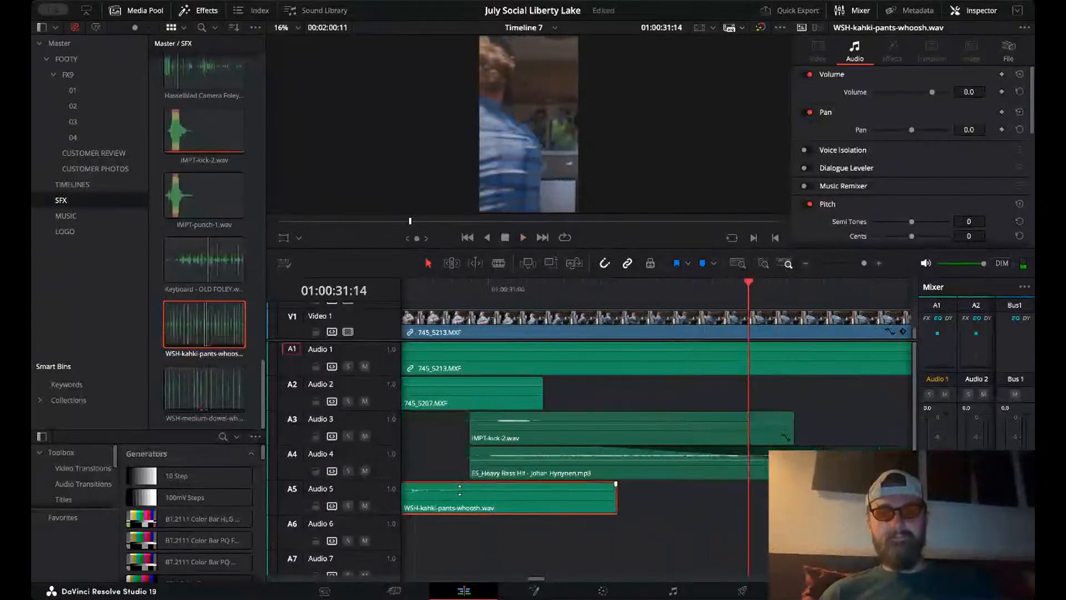
left_click_drag(482, 502, 505, 502)
left_click(424, 300)
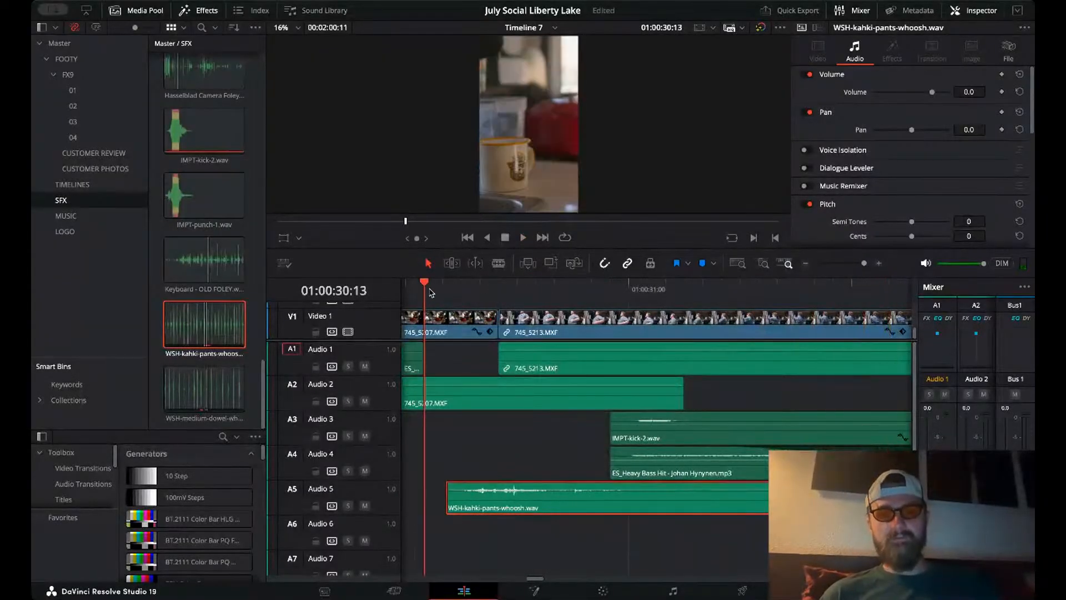
key("space")
key("space")
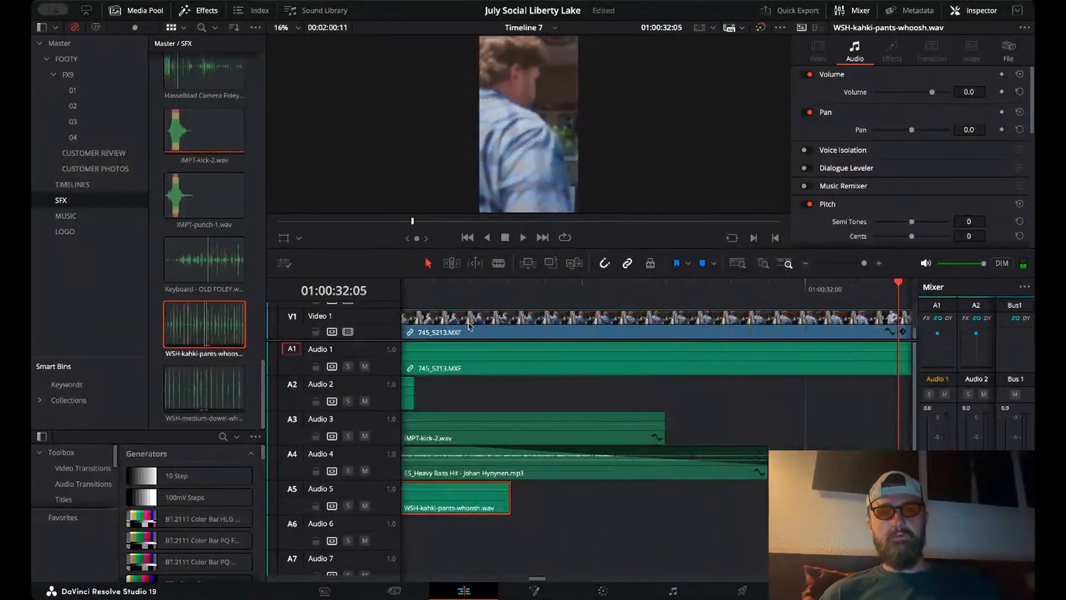
- Lower WSH-kahki-pants-whoosh.wav to a volume of -7.0 and play through the layered effects
scroll(471, 333, "left", 4)
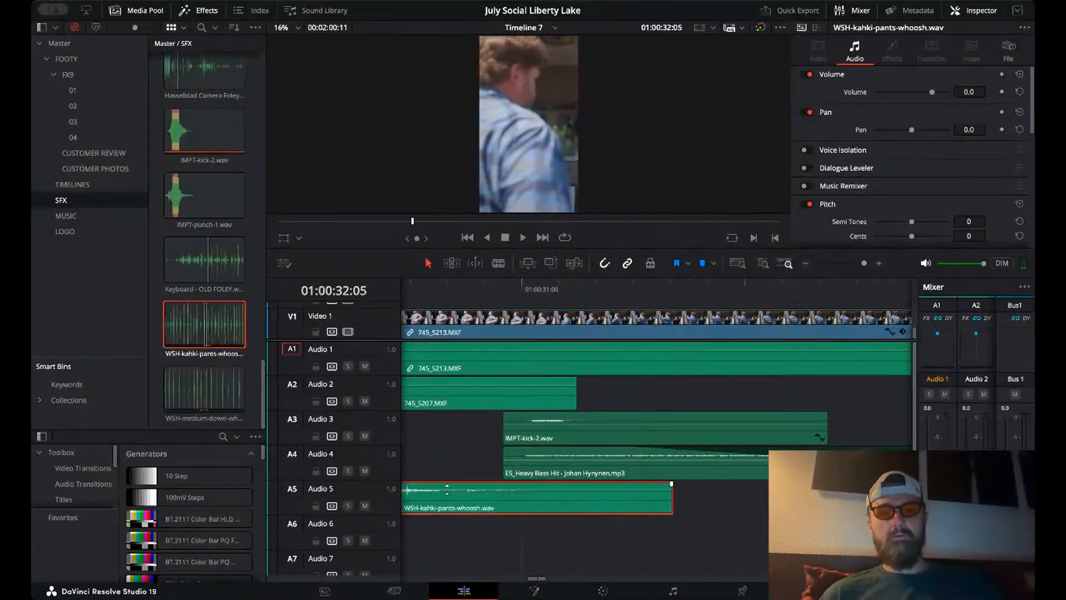
left_click_drag(447, 488, 447, 496)
scroll(472, 389, "left", 3)
left_click(475, 295)
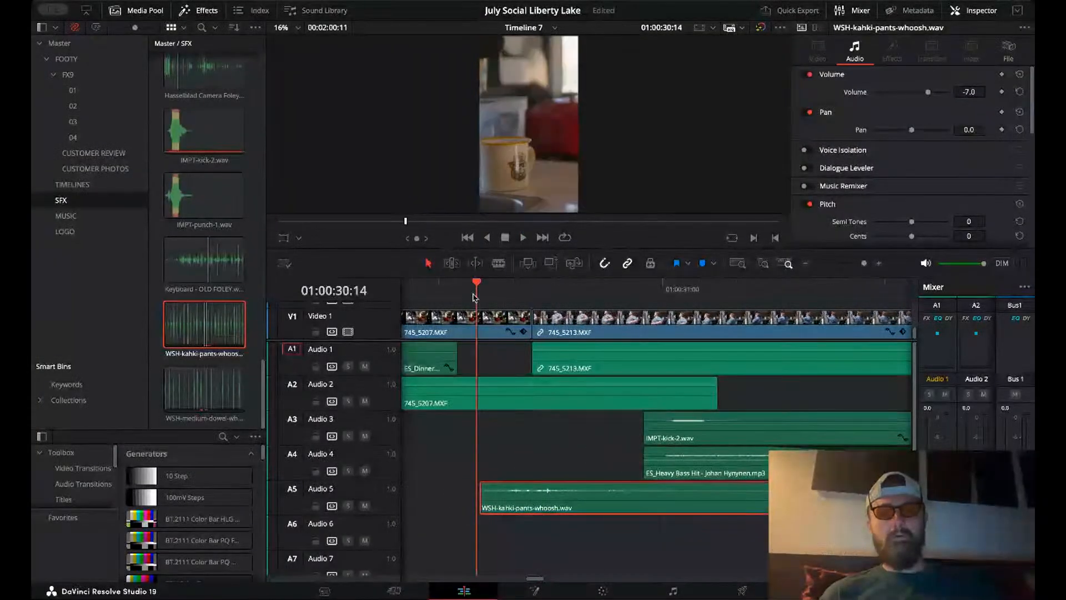
key("space")
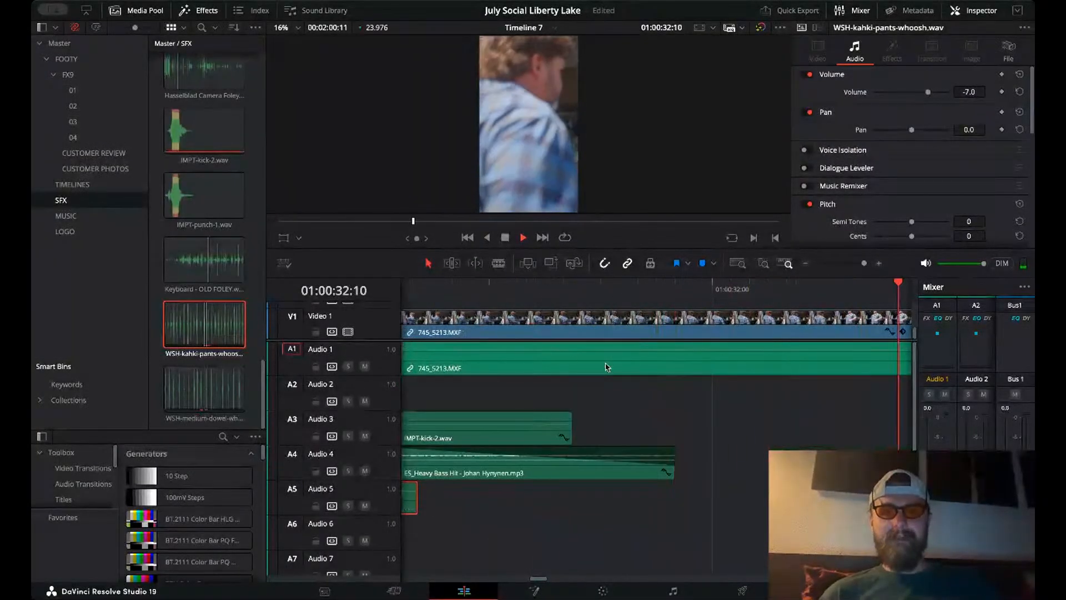
key("space")
scroll(563, 307, "left", 6)
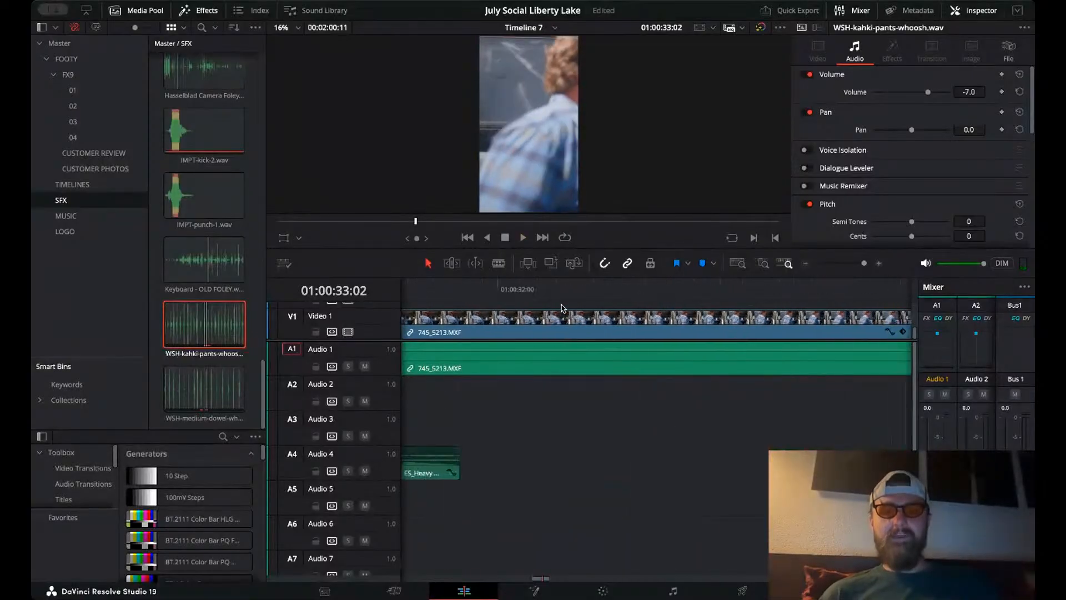
- On 745_5213.MXF's first frame at 01:00:30:17, set Position X to 435 and add a Position keyframe
scroll(563, 307, "left", 2)
left_click(564, 325)
left_click(806, 264)
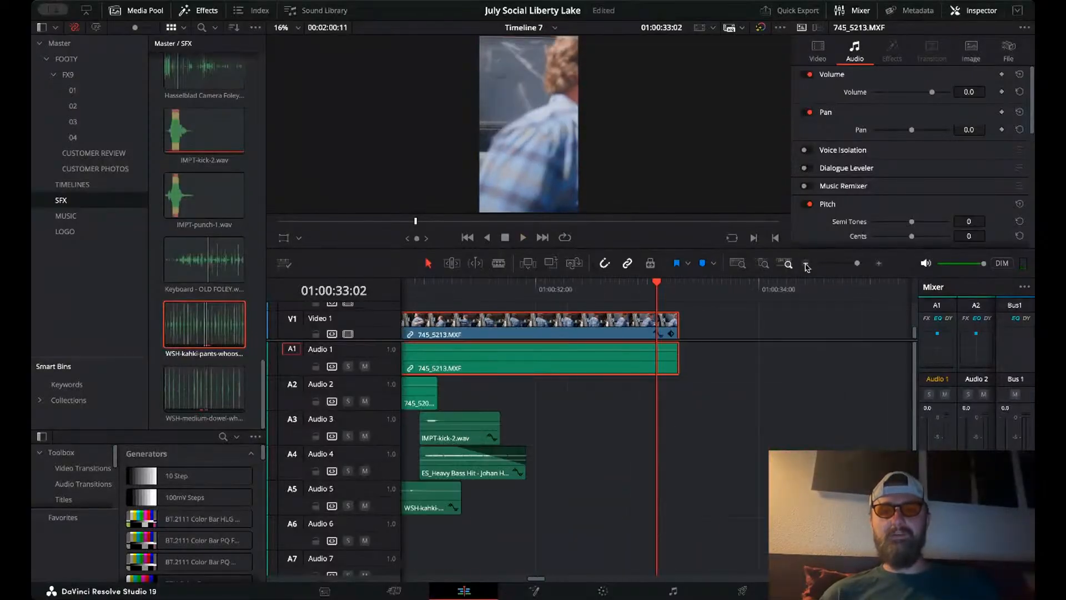
scroll(502, 303, "left", 3)
left_click(502, 300)
key("Left")
key("Left")
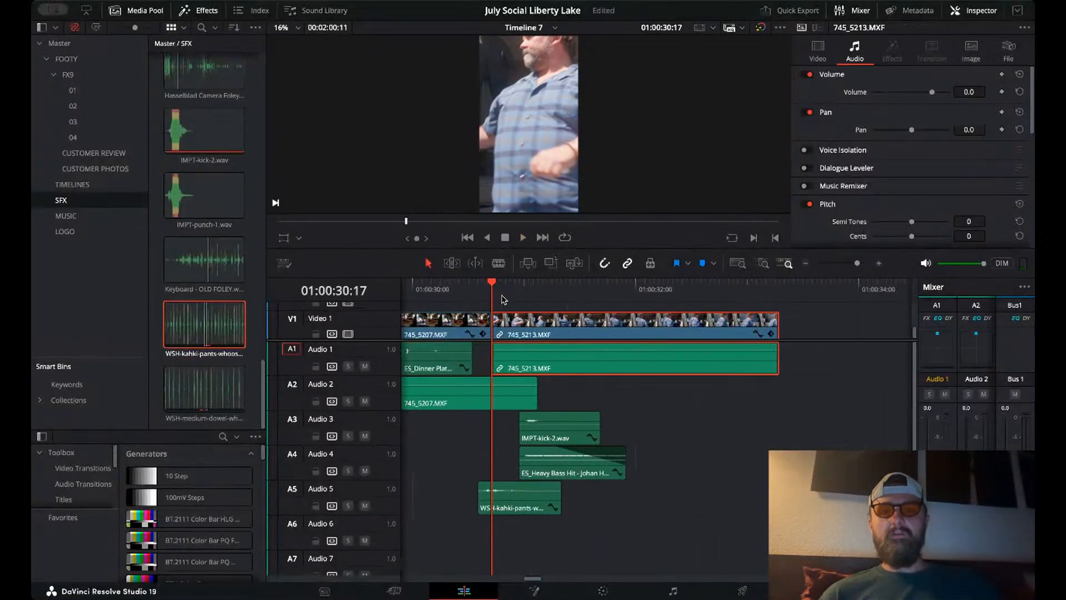
left_click(820, 51)
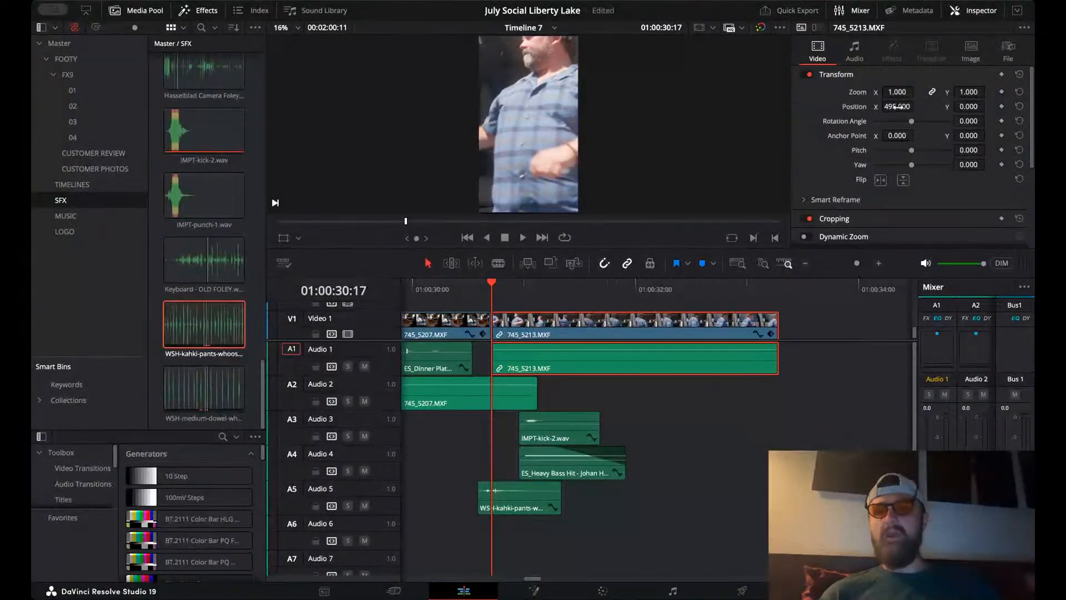
left_click_drag(897, 106, 900, 112)
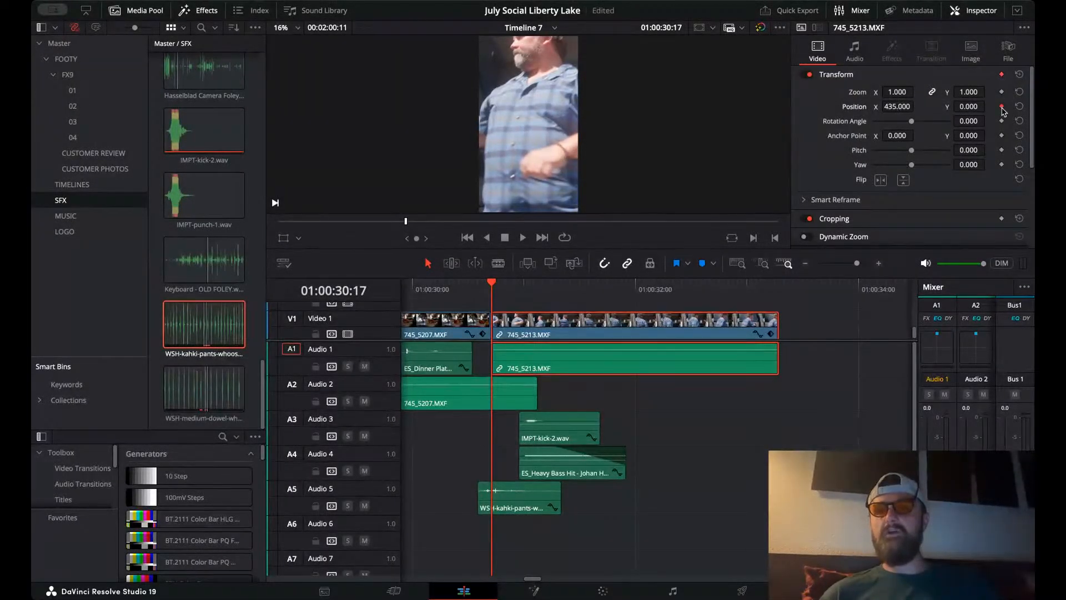
- At 745_5213.MXF's last frame, 01:00:33:06, set Position X to -718
key("Down")
key("Down")
key("Down")
key("Down")
key("Down")
key("Down")
key("Down")
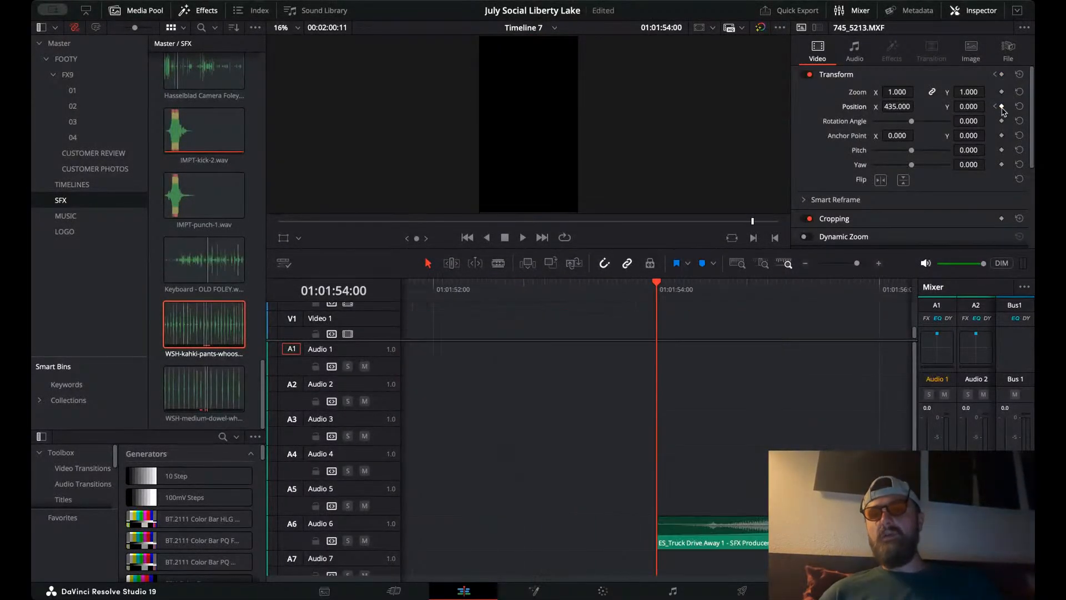
key("Left")
key("Left")
key("Up")
key("Up")
key("Up")
key("Up")
key("Up")
key("Up")
key("Left")
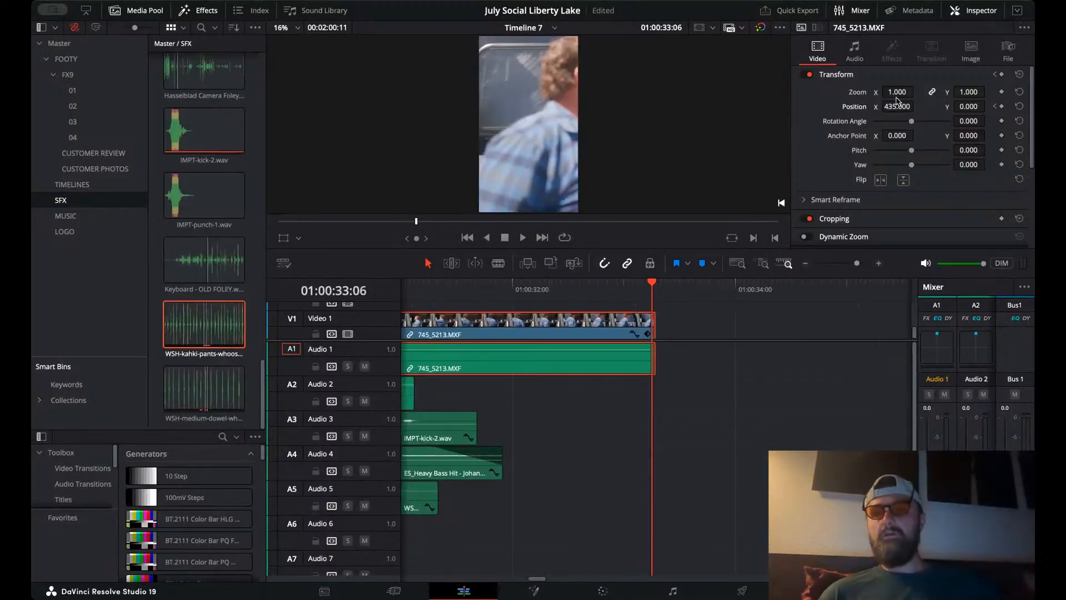
left_click_drag(892, 104, 811, 104)
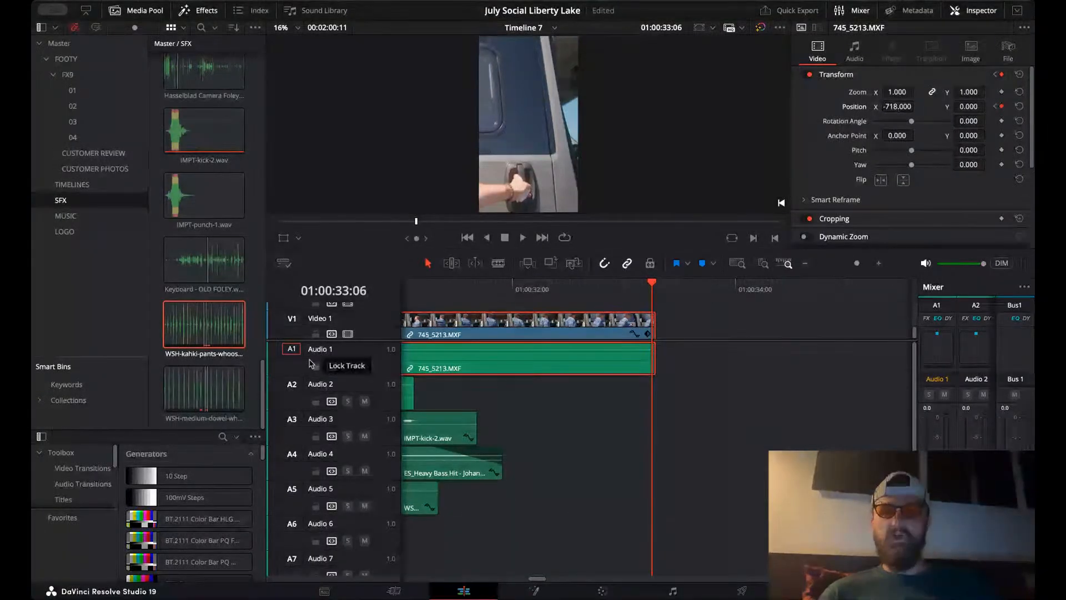
- Play from 01:00:30:12 through 745_5213.MXF to review the keyframed horizontal move
scroll(481, 318, "left", 2)
scroll(481, 318, "left", 5)
left_click(601, 286)
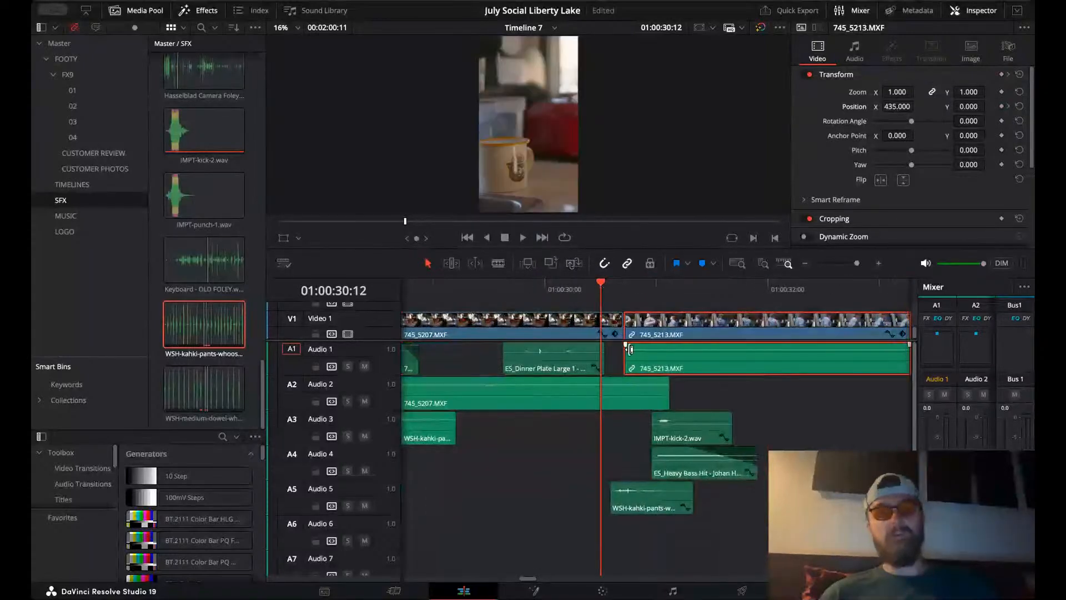
key("space")
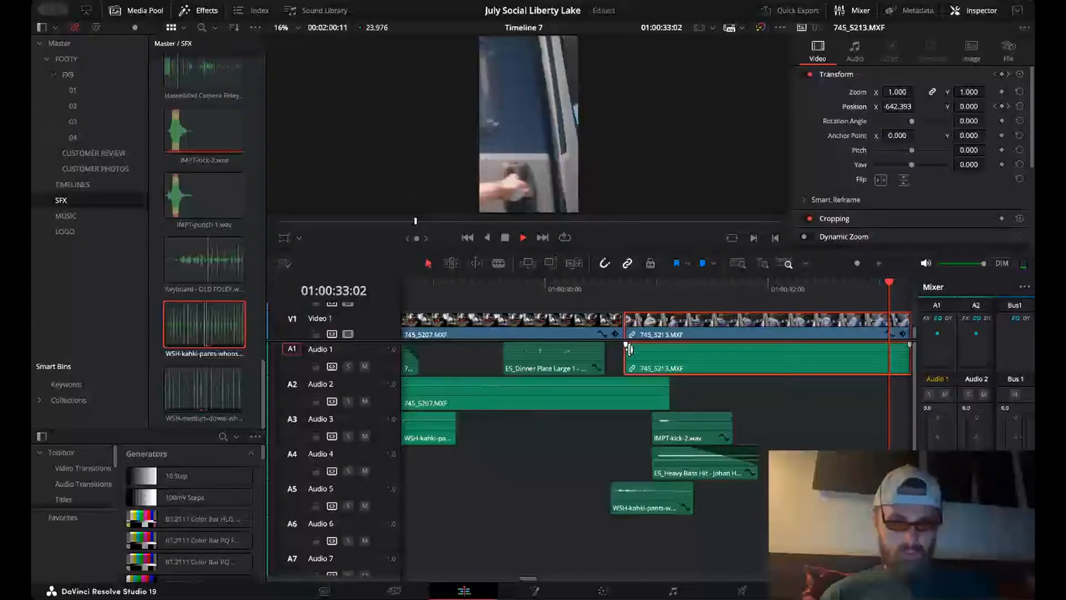
- Change Position X at 745_5213.MXF's end keyframe to -522 and play the clip's move again
left_click(728, 289)
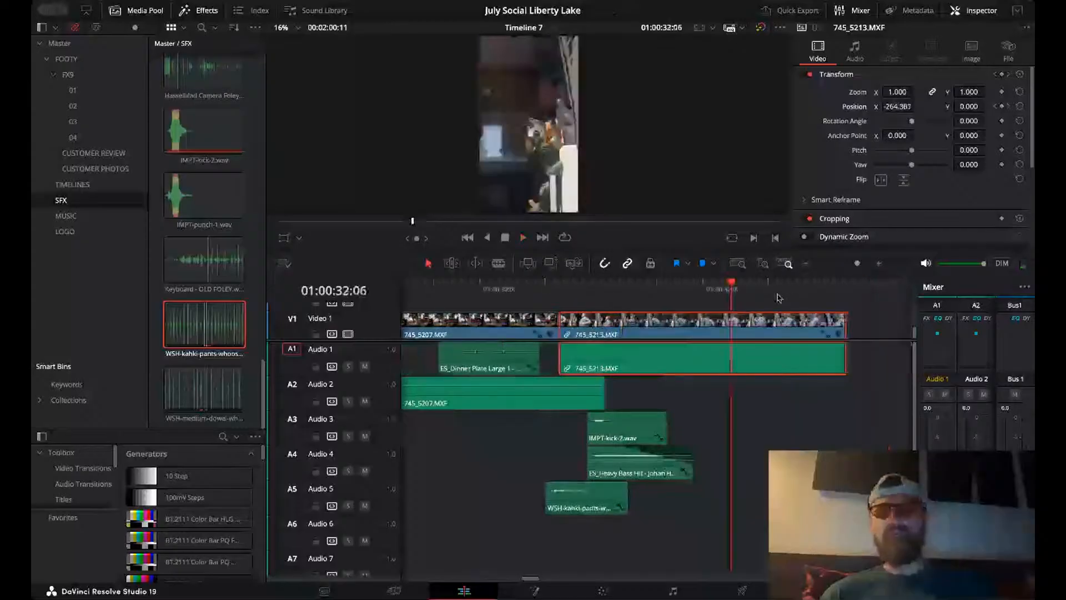
left_click(1010, 107)
left_click_drag(897, 107, 917, 106)
left_click(559, 288)
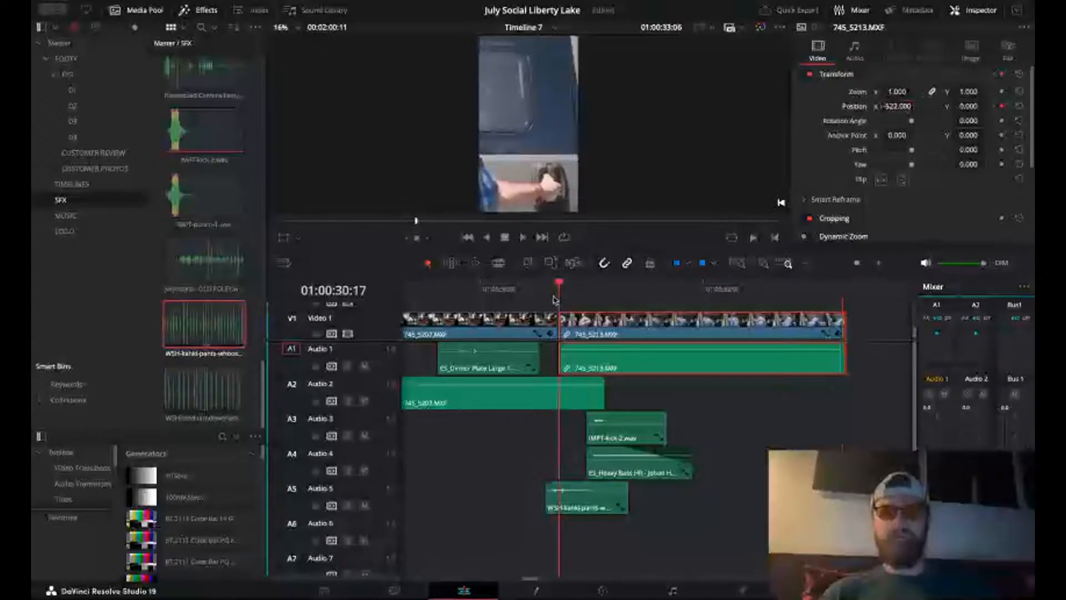
key("space")
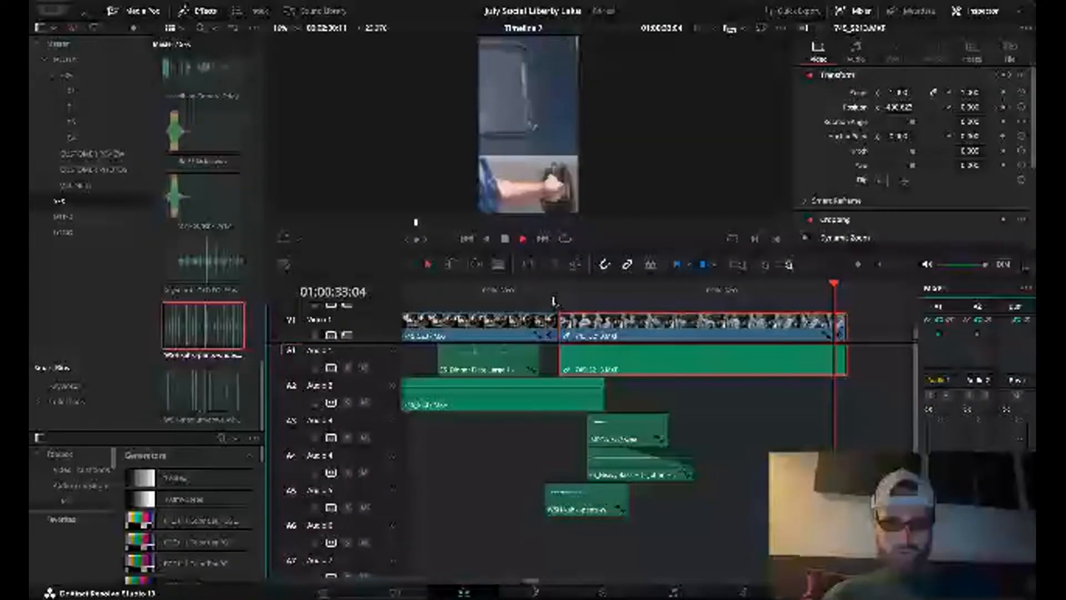
left_click(553, 301)
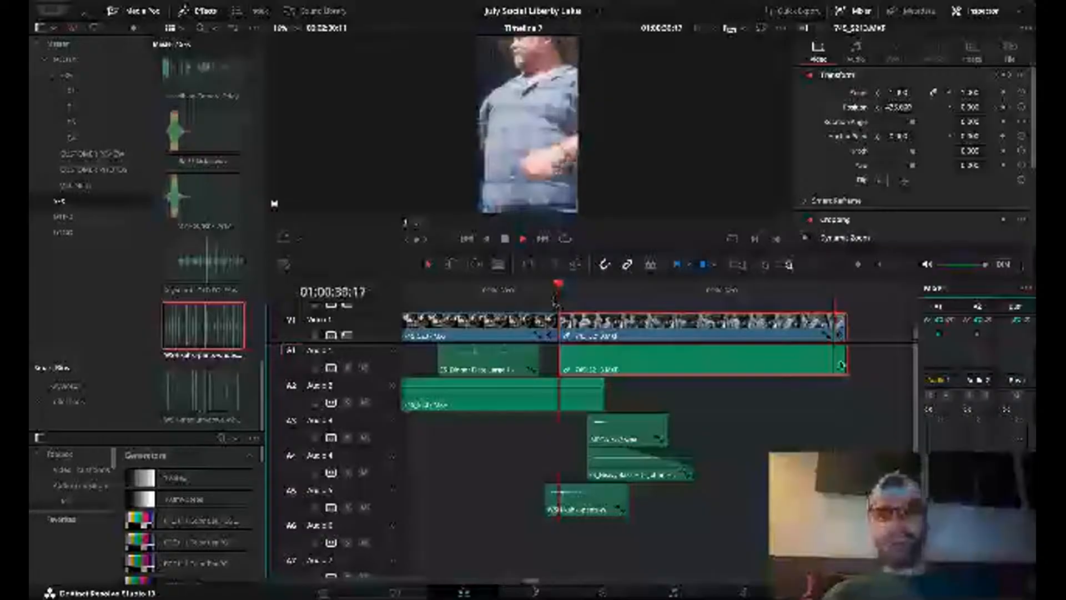
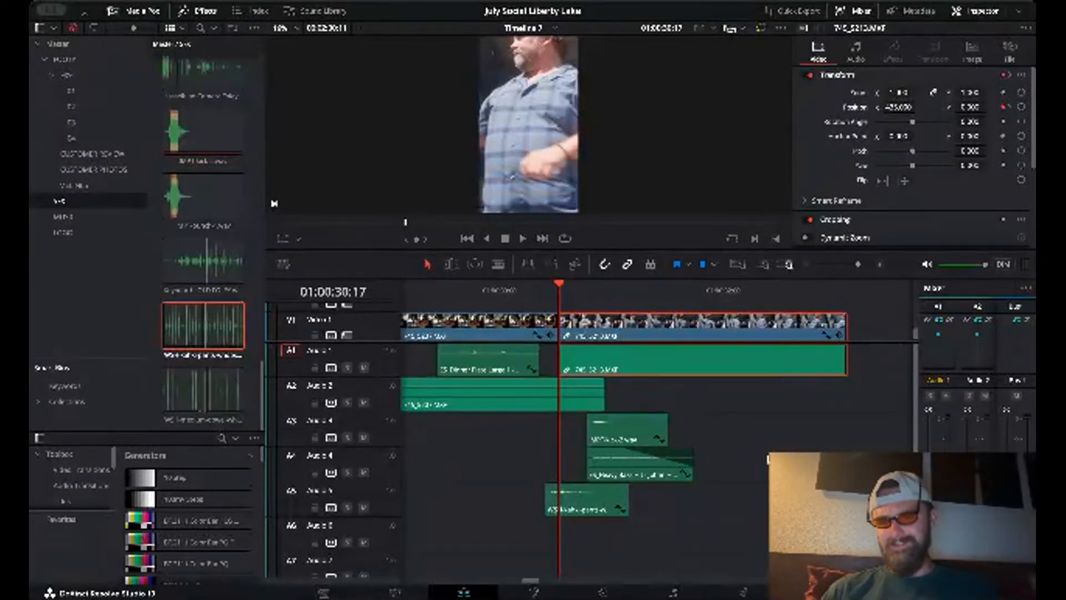
- Select the closing logo clips and their sound effects beyond 01:01:52 and move them earlier, close to the end of 745_5213.MXF
scroll(529, 300, "left", 5)
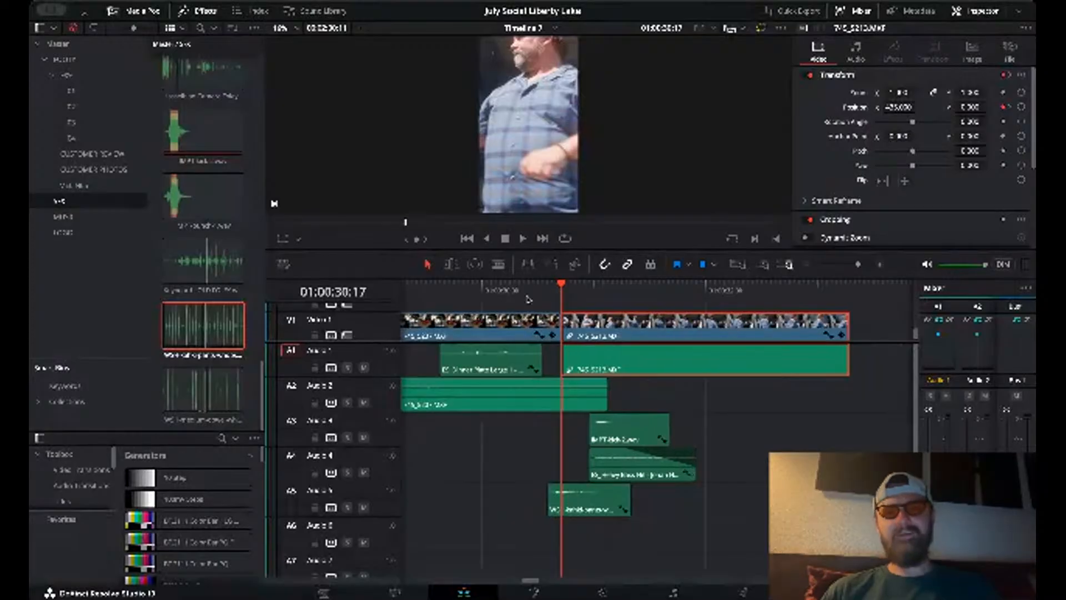
left_click(738, 266)
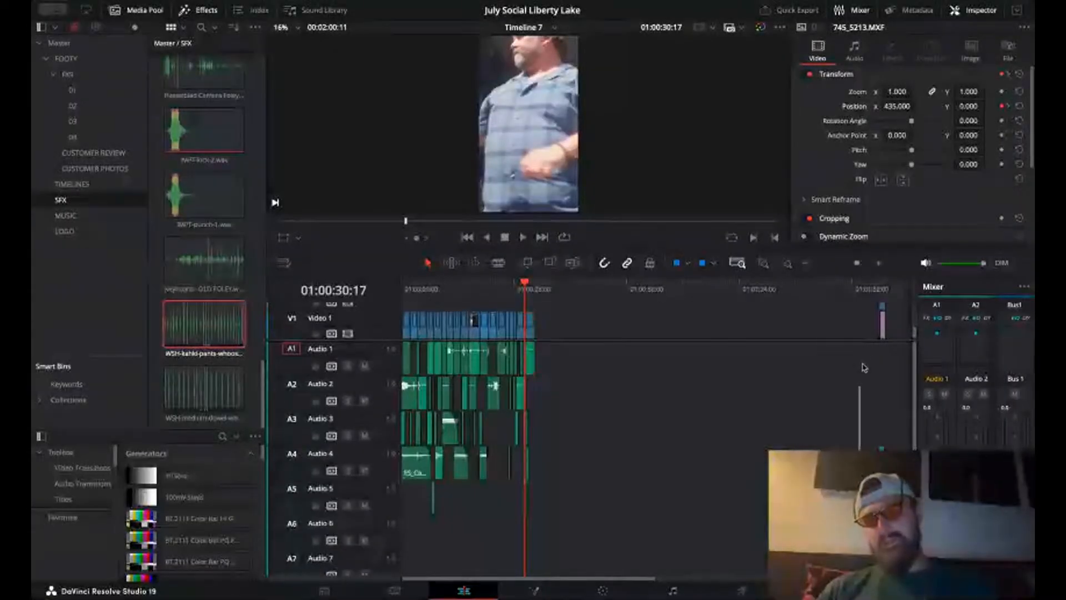
left_click_drag(864, 367, 905, 280)
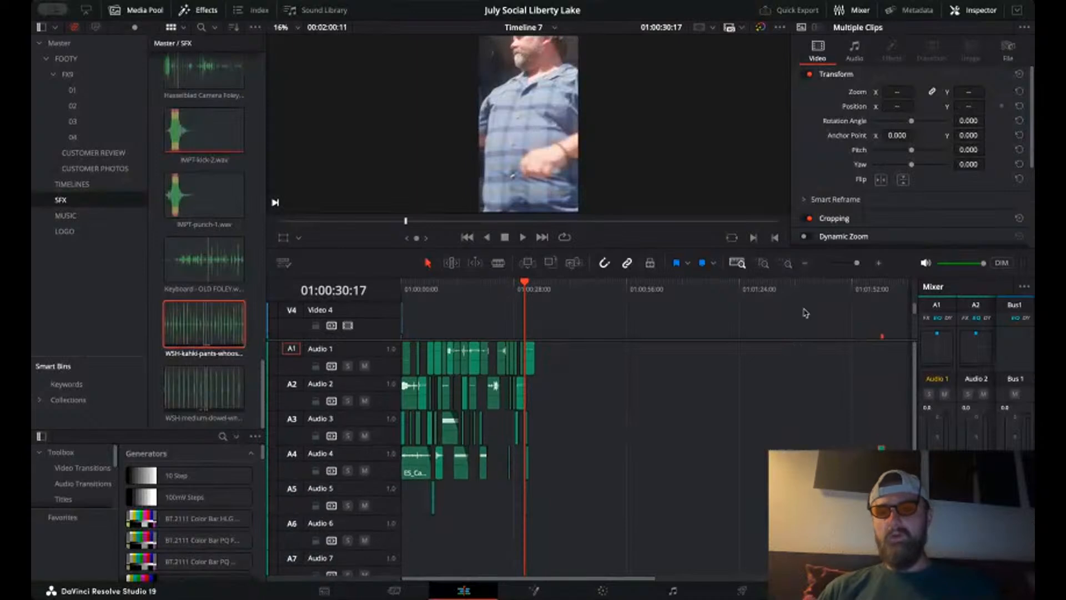
scroll(808, 313, "down", 3)
left_click_drag(884, 324, 552, 336)
key("shift+z")
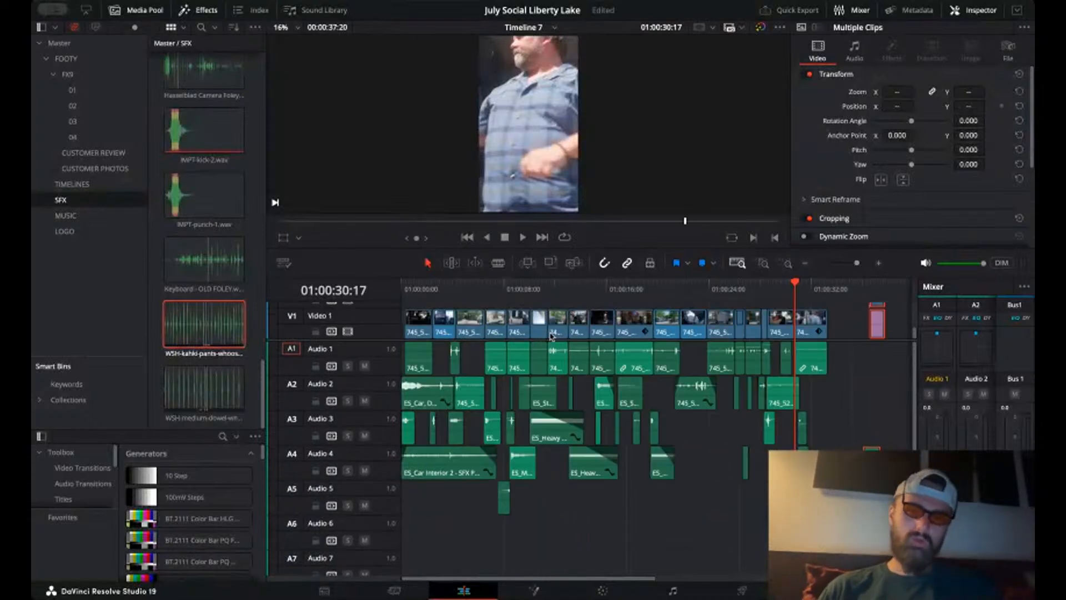
- Move the selected closing clips and sounds further back so Solid Color starts directly at the end of 745_5213.MXF
left_click(879, 264)
left_click(806, 264)
scroll(746, 398, "right", 10)
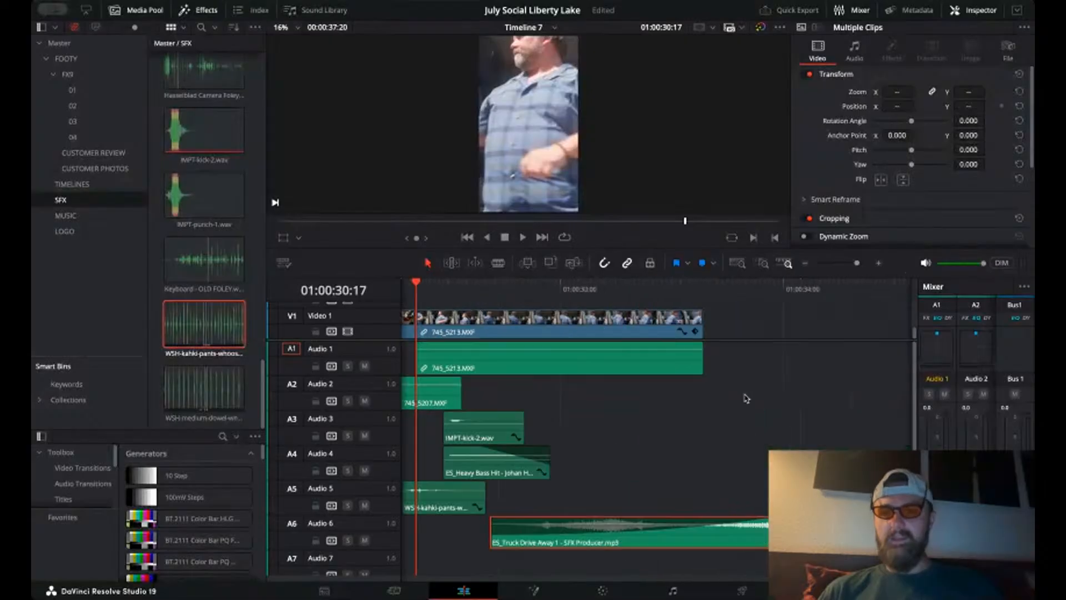
scroll(770, 406, "left", 3)
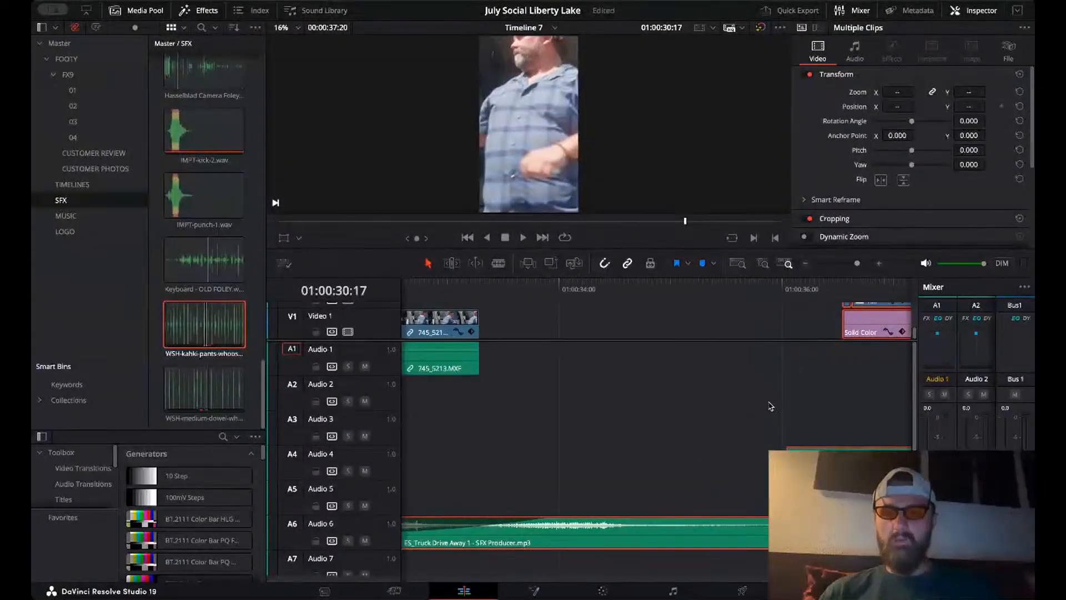
left_click_drag(874, 335, 697, 335)
scroll(709, 336, "left", 4)
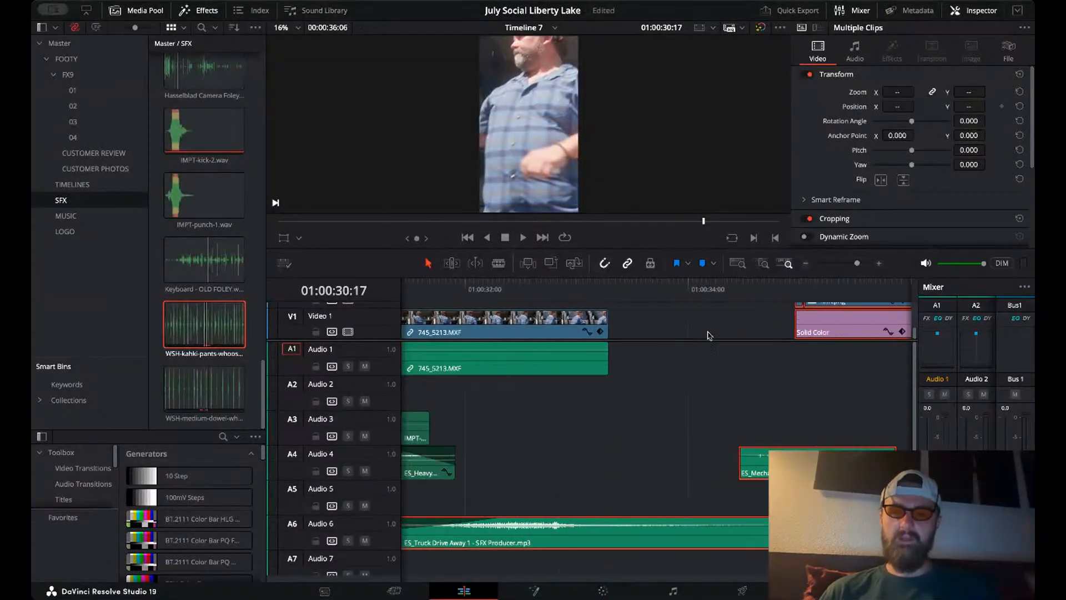
left_click_drag(823, 325, 636, 333)
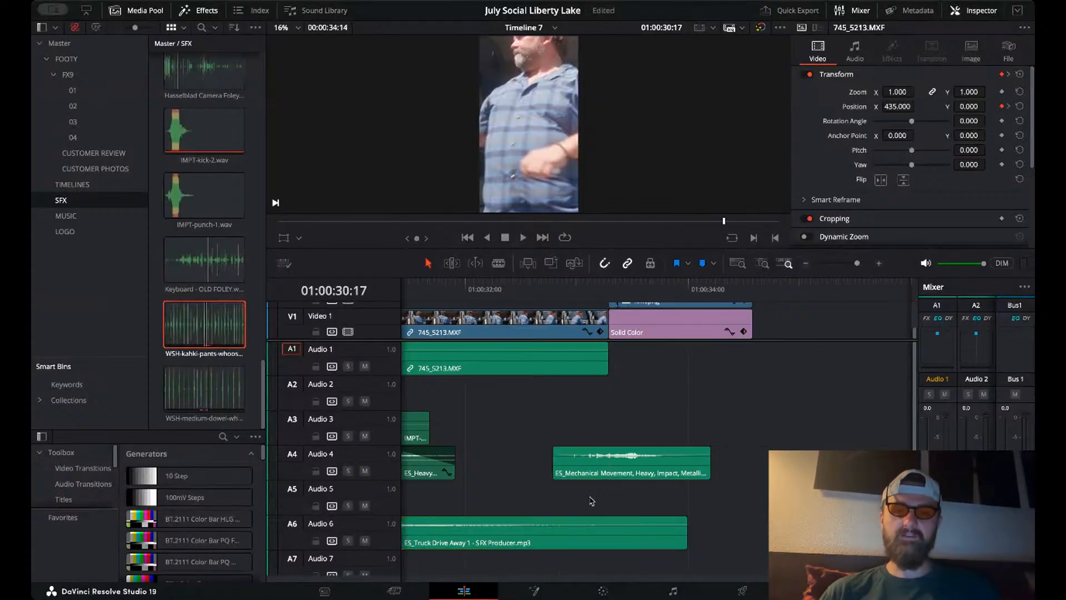
- Delete ES_Truck Drive Away 1 from Audio 6 and move the ES_Mechanical Movement clip up to Audio 2
left_click(581, 549)
key("Delete")
left_click_drag(648, 477, 641, 409)
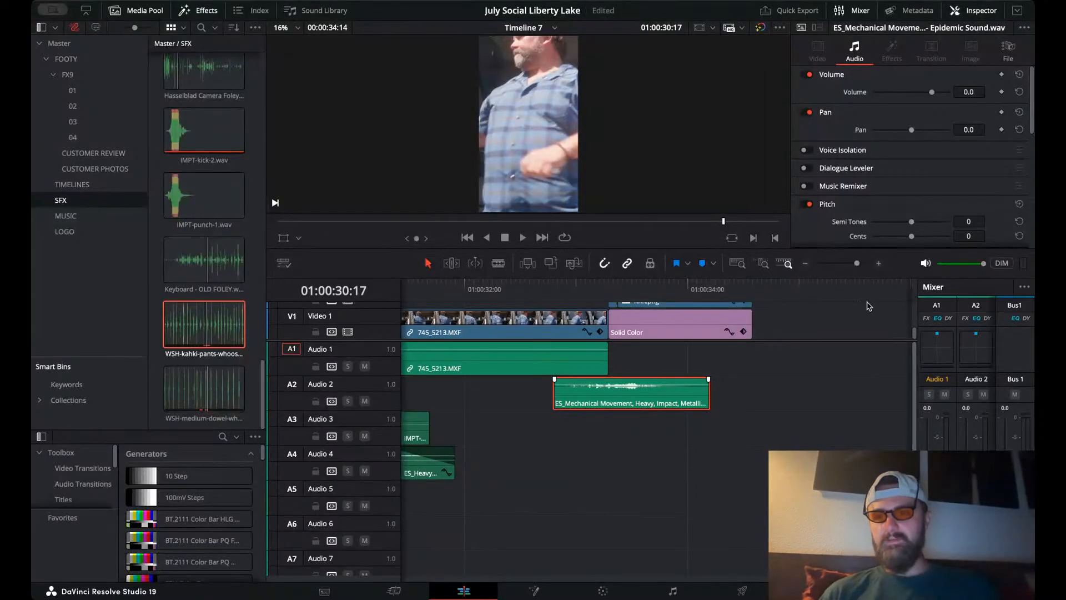
- Play the whole edit from 01:00:00:00 to review the picture and layered sound effects
left_click(738, 264)
left_click_drag(737, 287, 100, 315)
key("space")
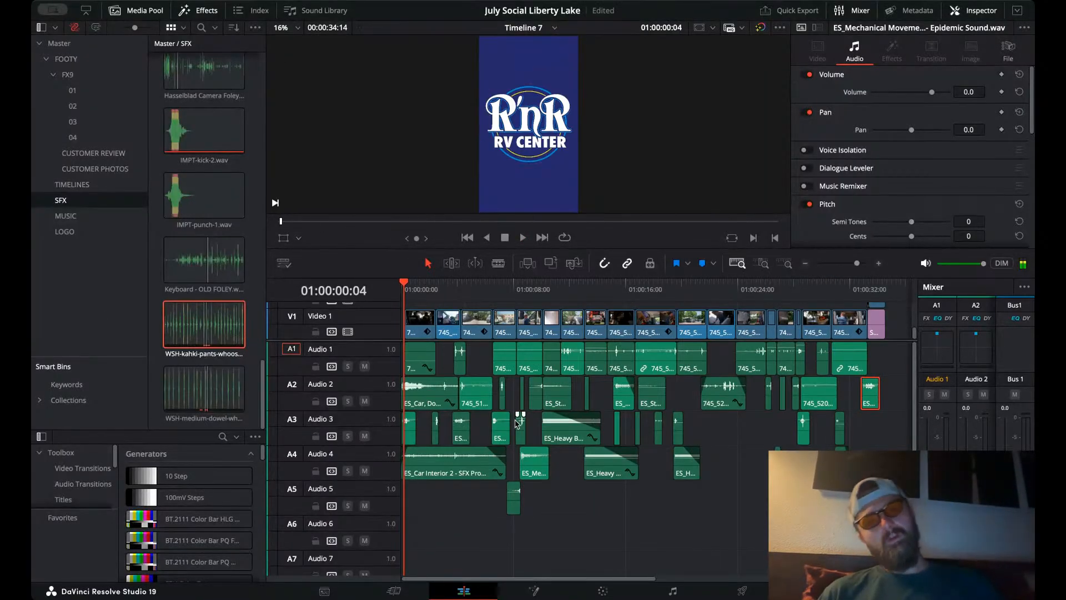
key("Up")
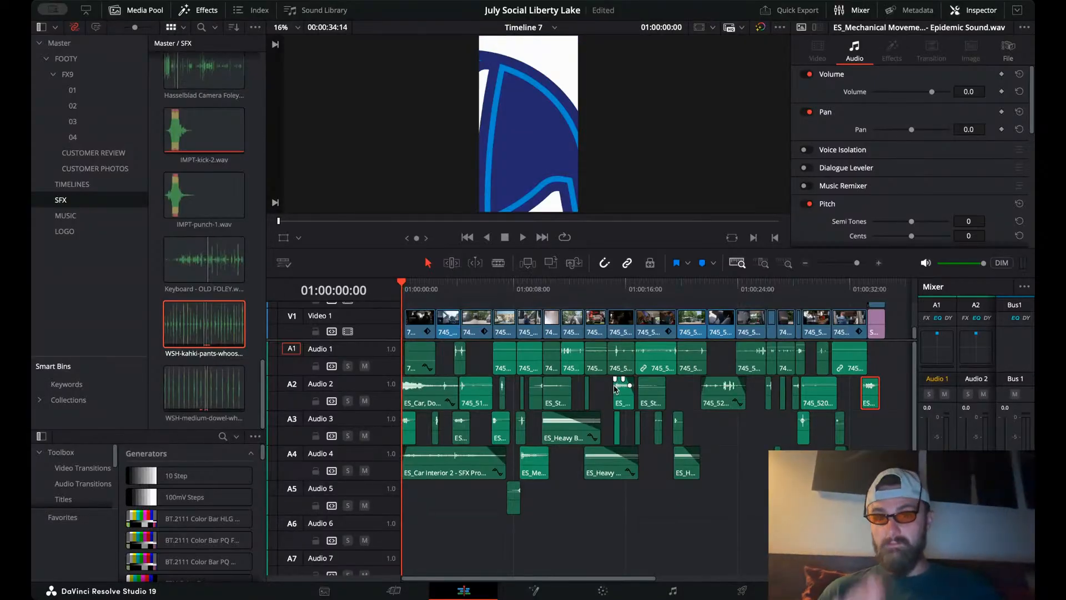
key("space")
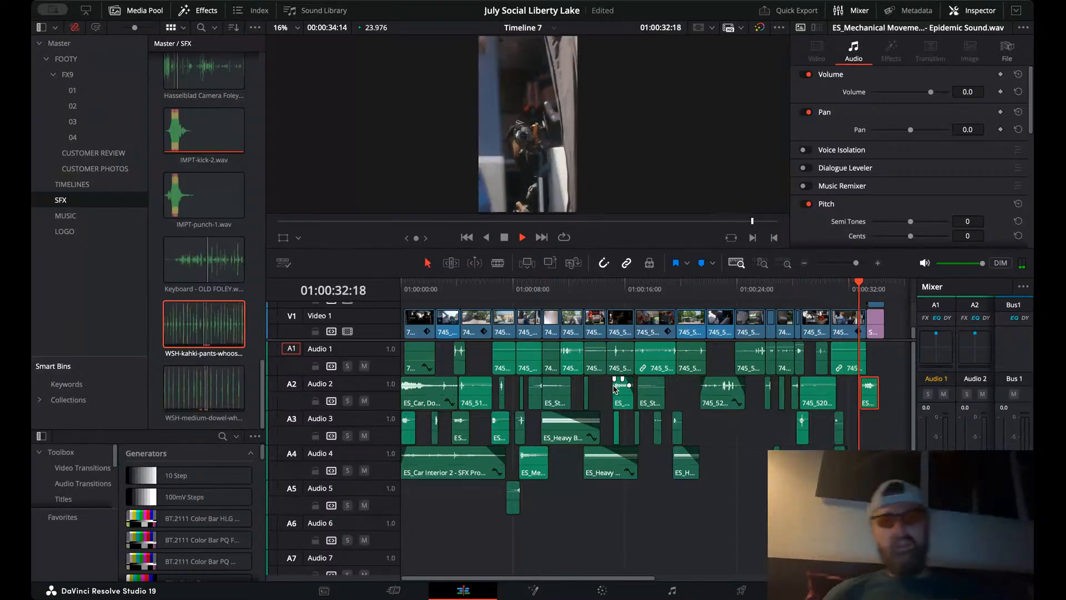
- Delete the ES_Mechanical Movement sound effect on Audio 2 beneath the closing logo
left_click(848, 287)
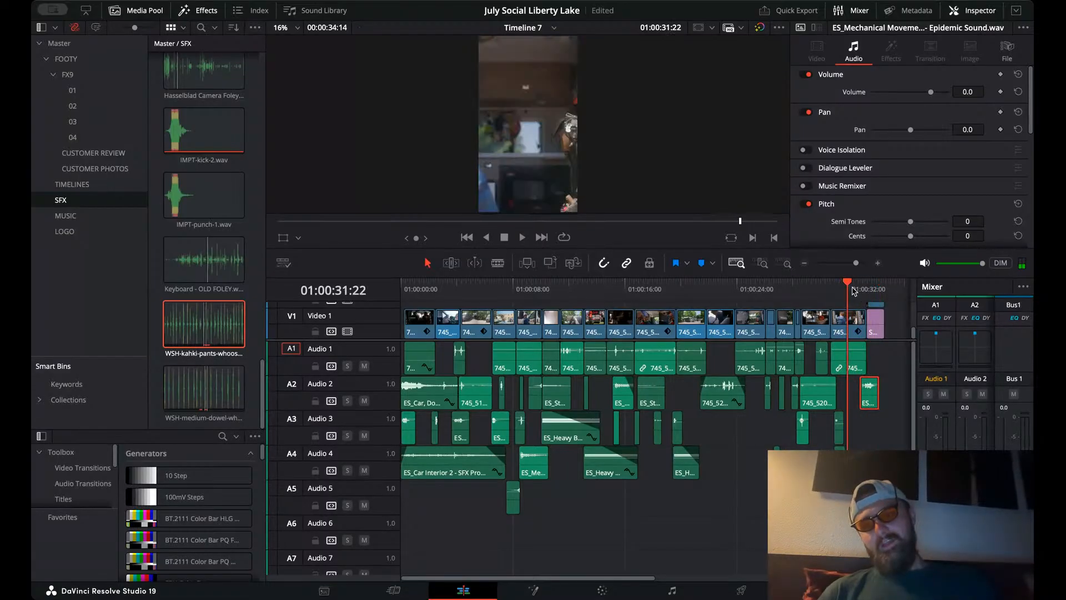
left_click(878, 264)
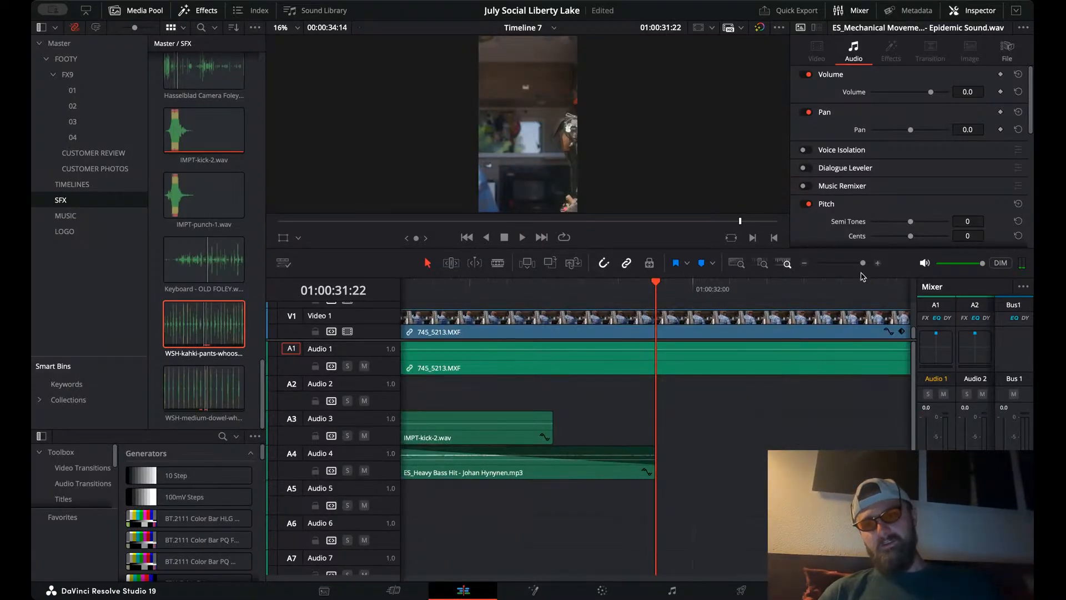
left_click(805, 263)
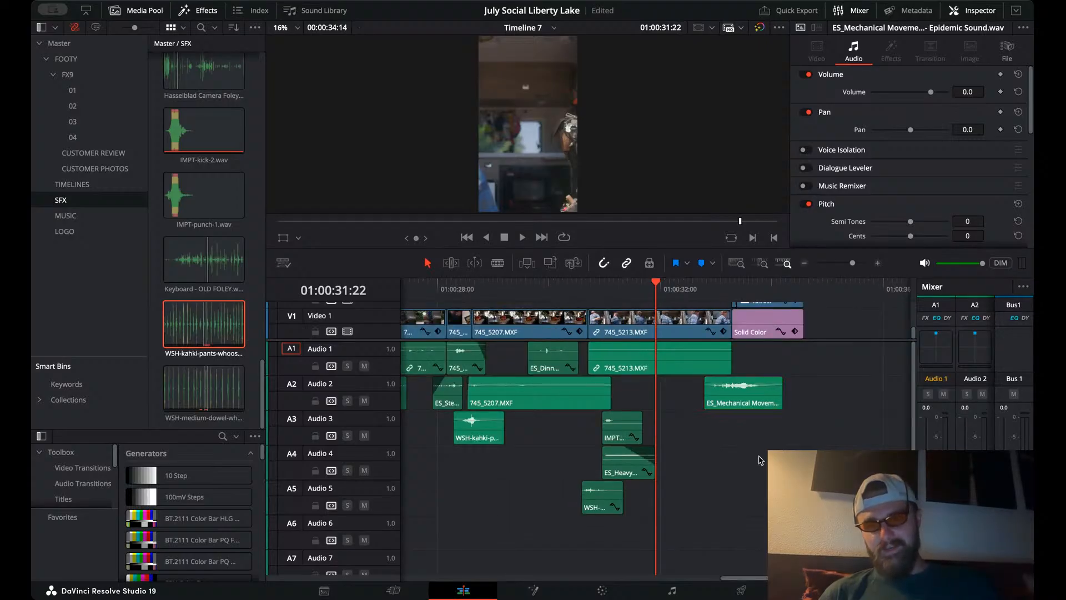
key("Delete")
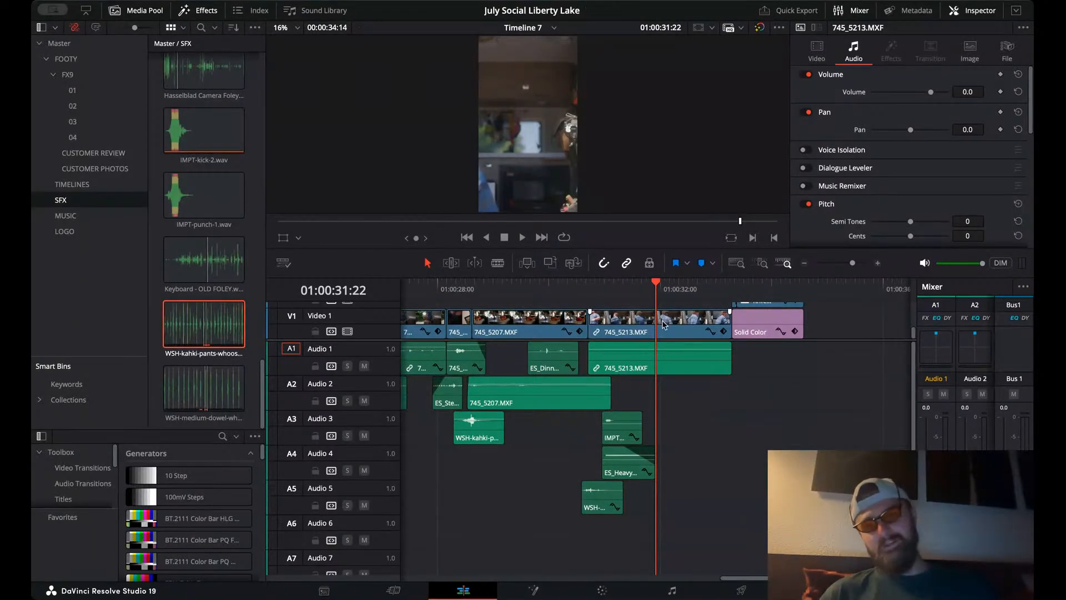
- Shift IMPT-kick-2.wav on Audio 3 and ES_Heavy Bass Hit on Audio 4 together slightly earlier, near 01:00:31:01
left_click_drag(652, 299, 602, 296)
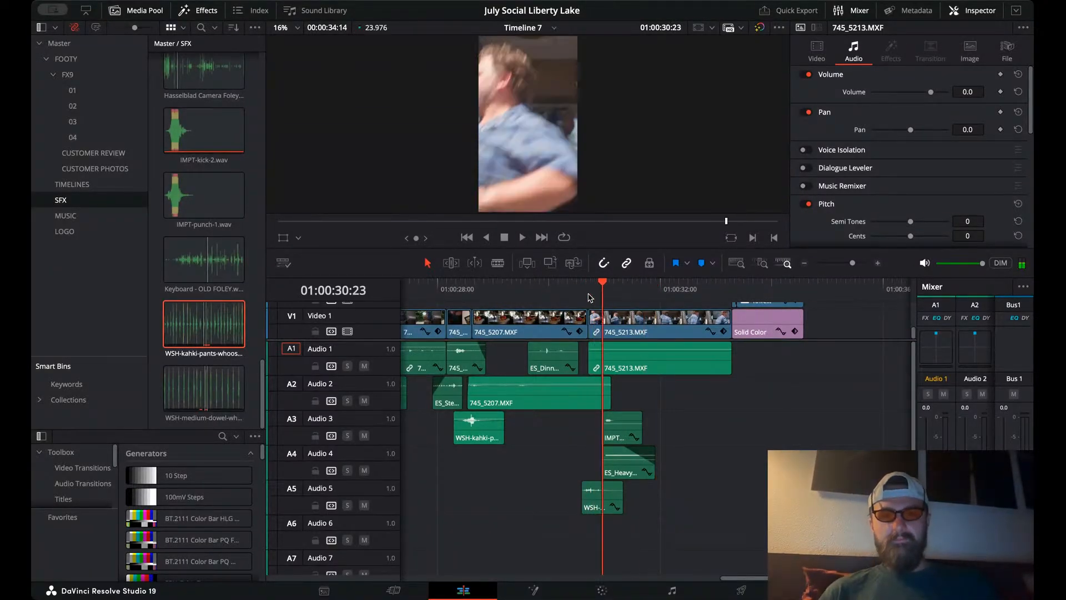
left_click(878, 263)
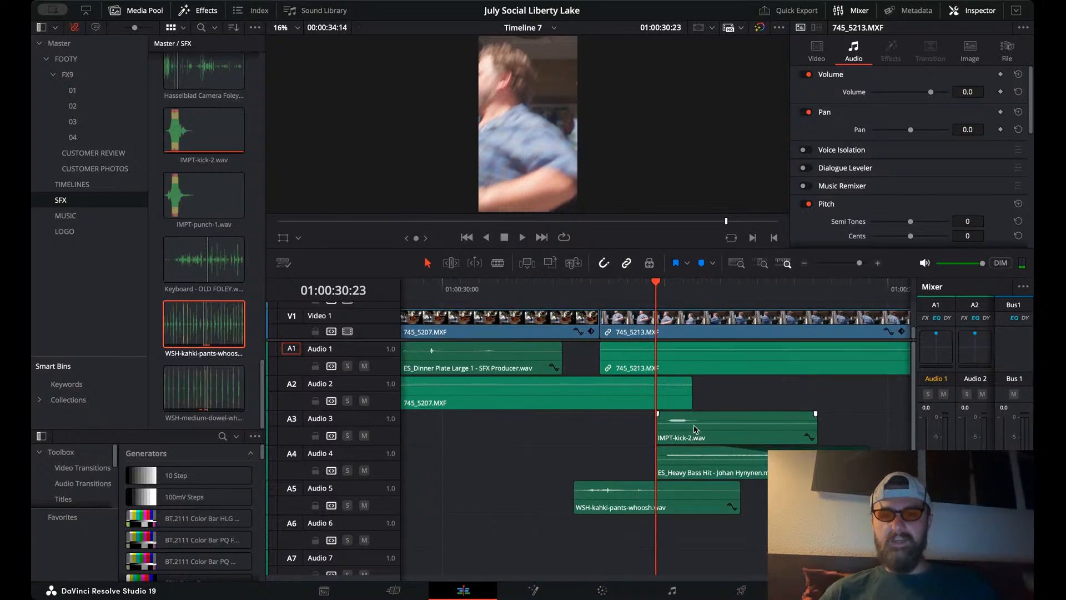
key("Right")
key("Right")
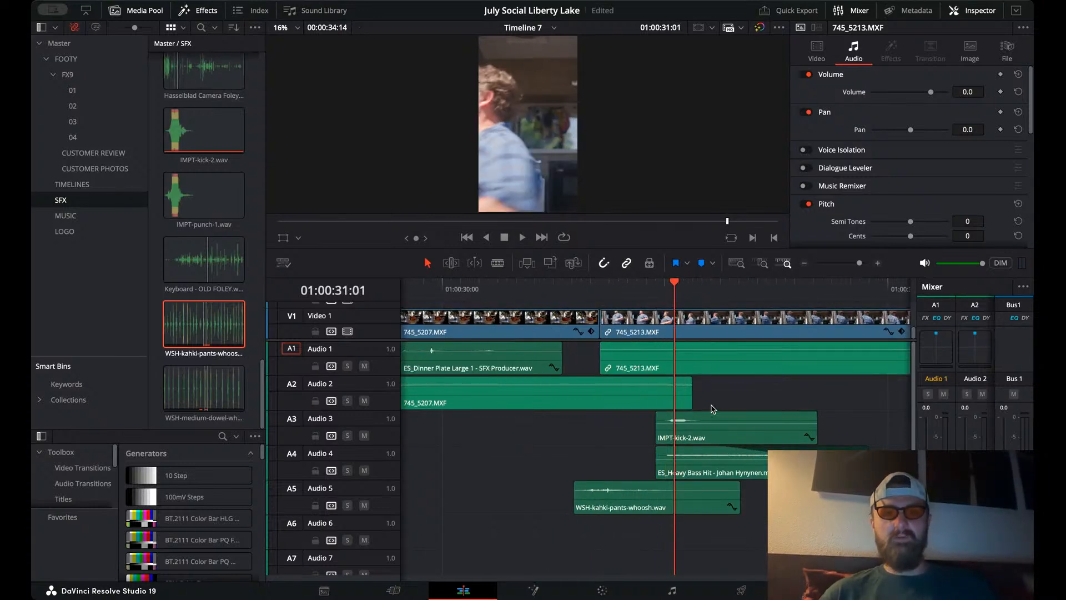
left_click_drag(626, 423, 700, 472)
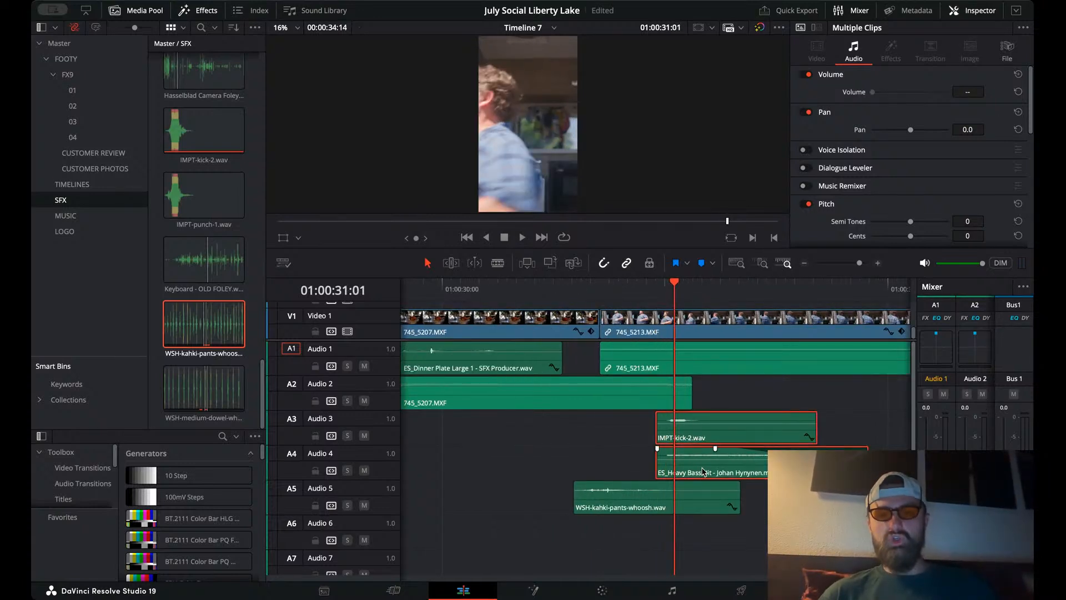
left_click(878, 263)
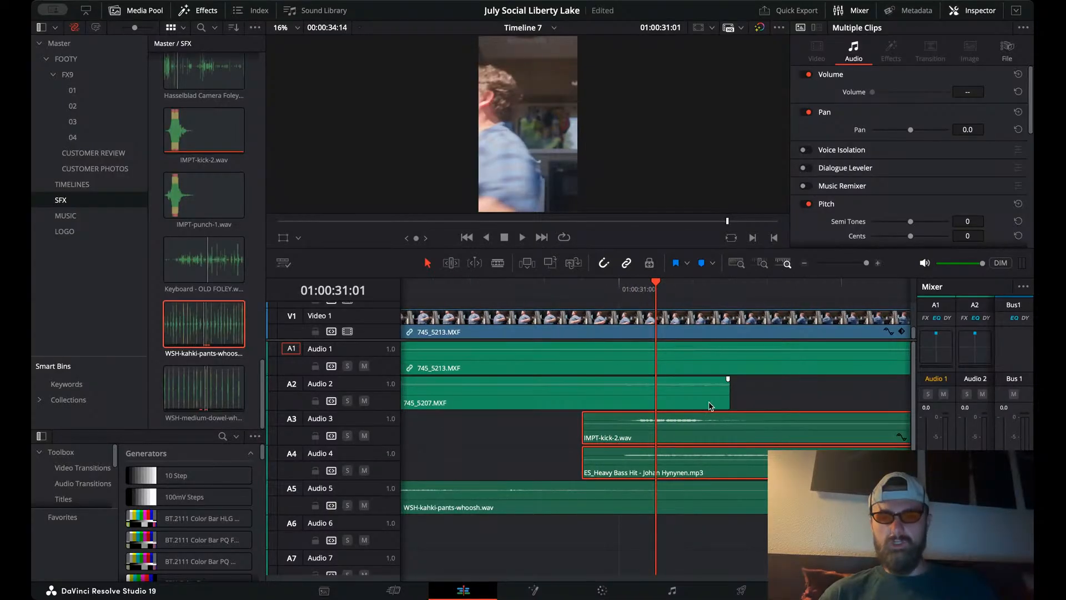
left_click_drag(689, 436, 676, 437)
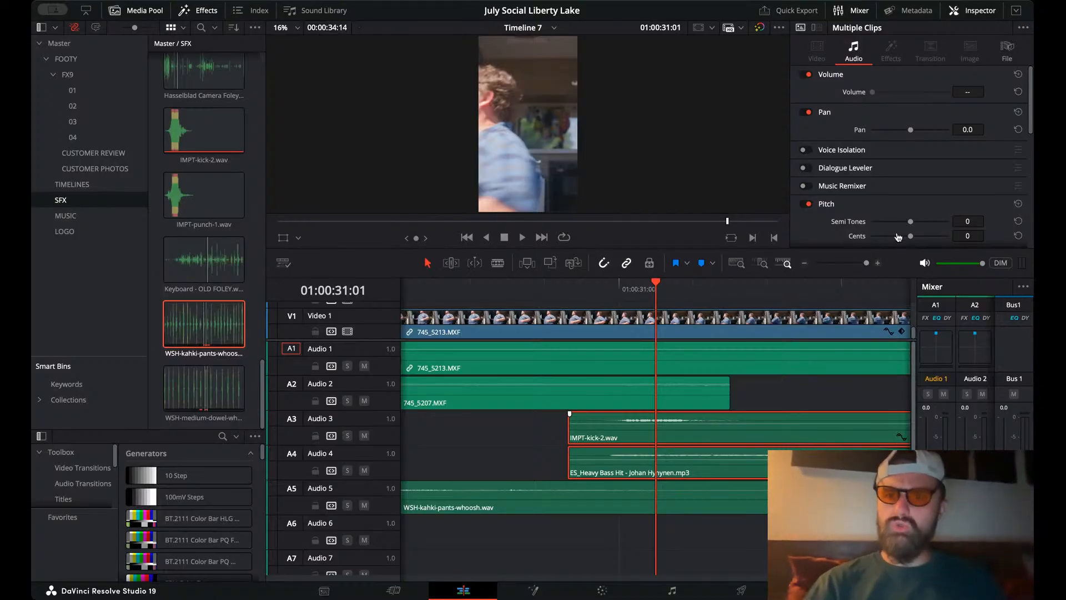
left_click(730, 547)
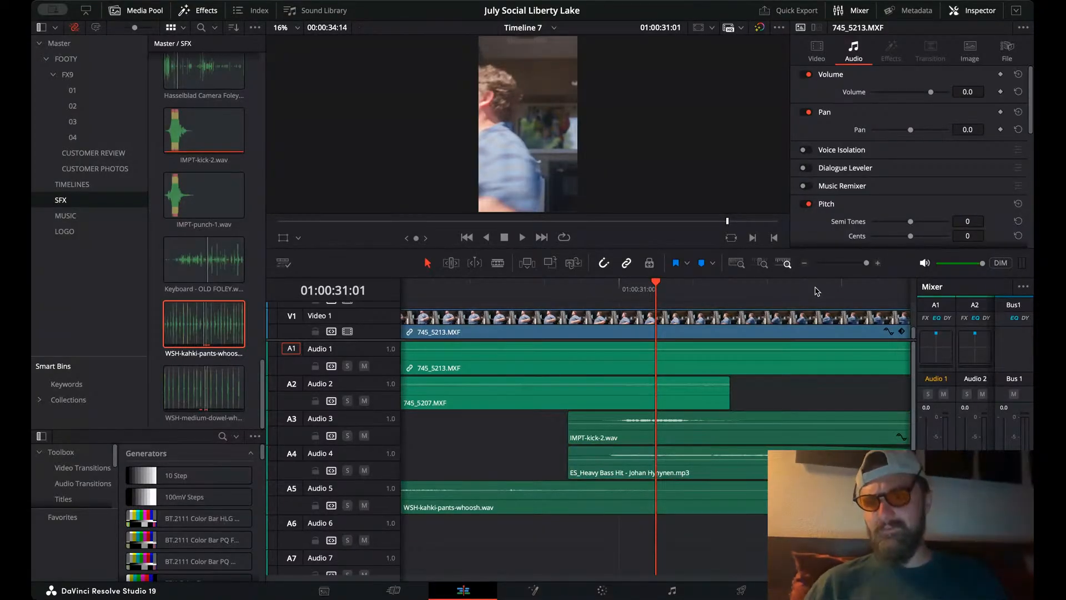
- Delete IMPT-kick-2.wav from Audio 3 and play the transition with the remaining bass hit and whoosh
left_click(803, 263)
left_click(668, 440)
key("BackSpace")
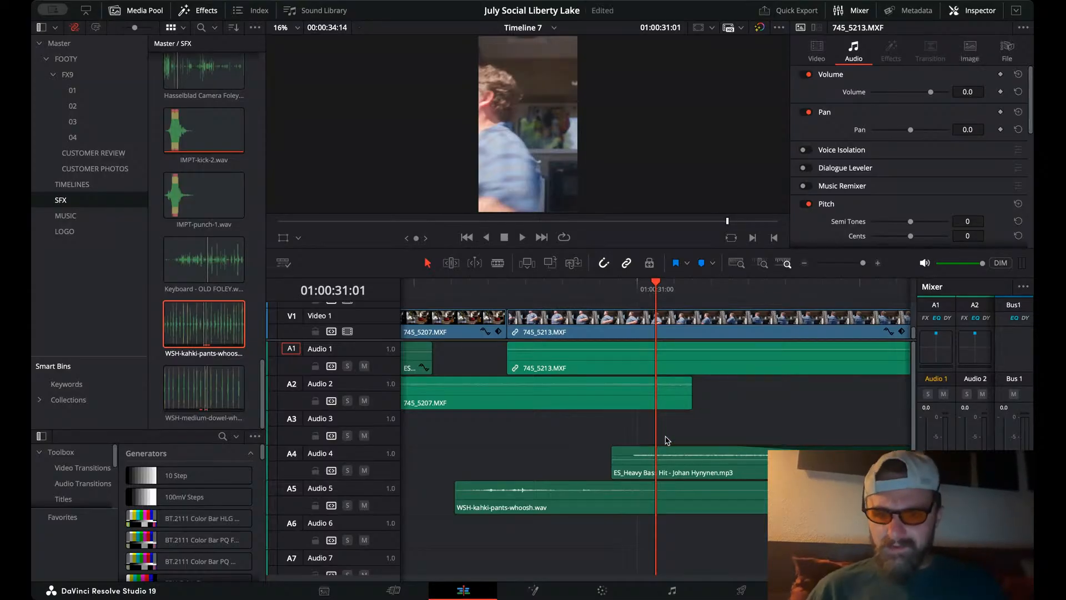
left_click(588, 287)
key("space")
key("space")
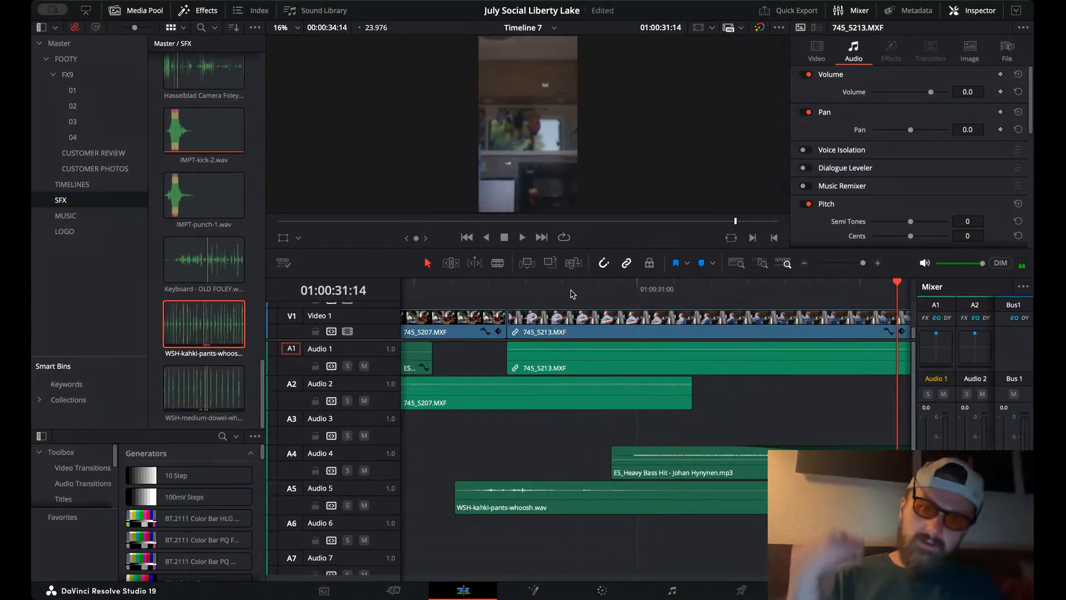
key("ctrl+a")
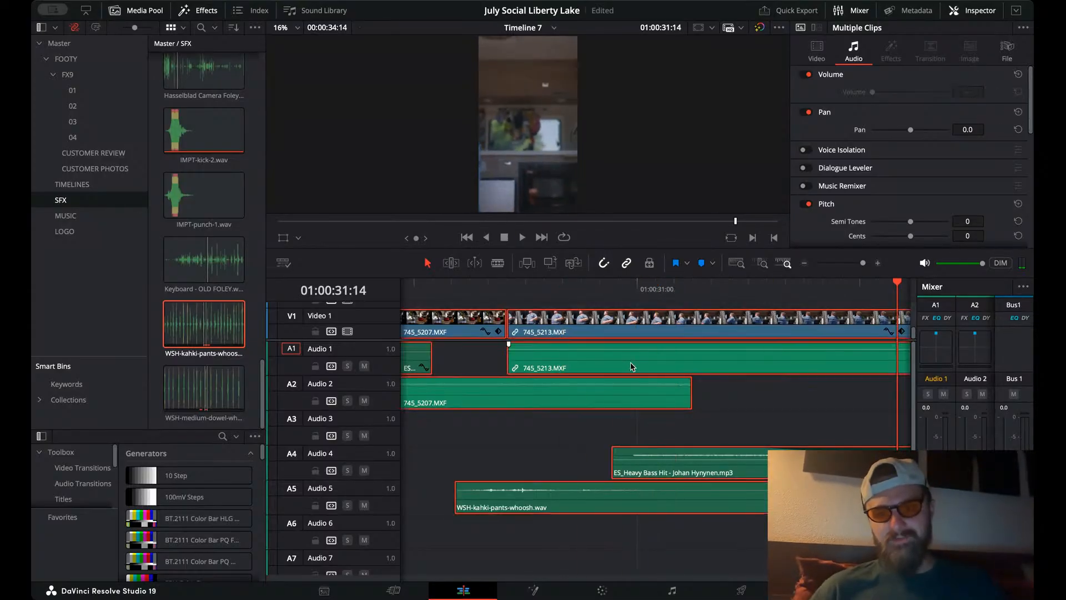
left_click(625, 429)
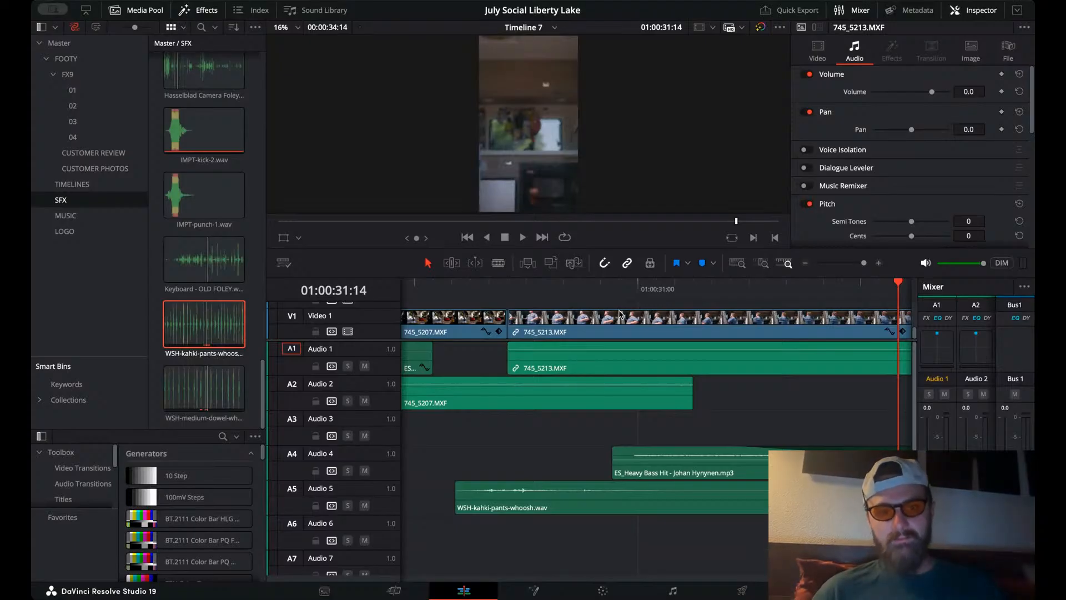
- Import IMPT-bodyfall-concrete-outside-9.wav into the SFX bin and locate it among the impact effects
left_click_drag(620, 310, 229, 192)
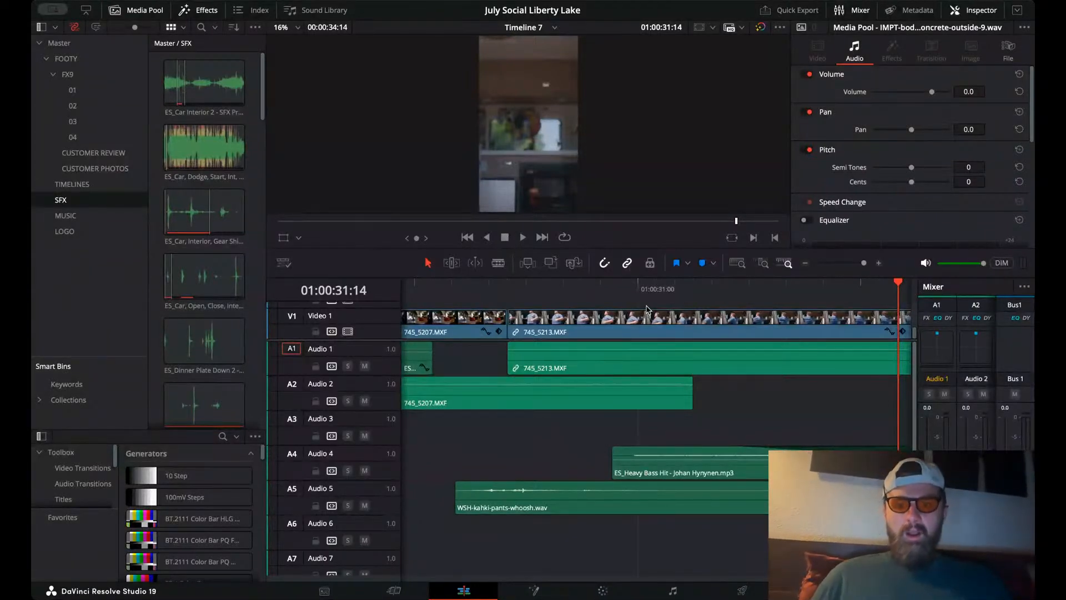
left_click(636, 198)
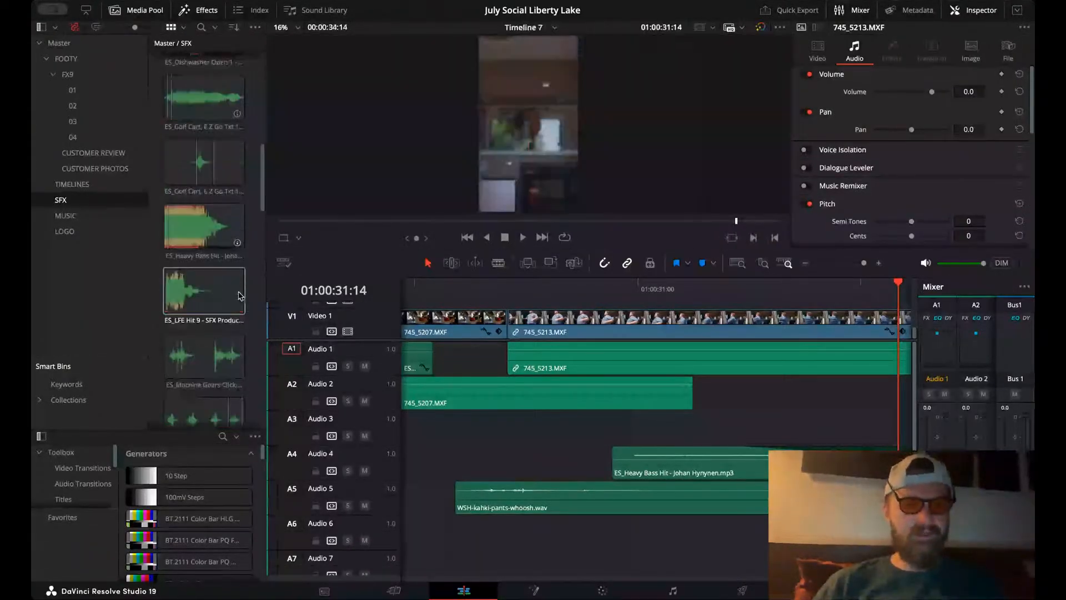
scroll(239, 295, "down", 5)
scroll(239, 295, "down", 5)
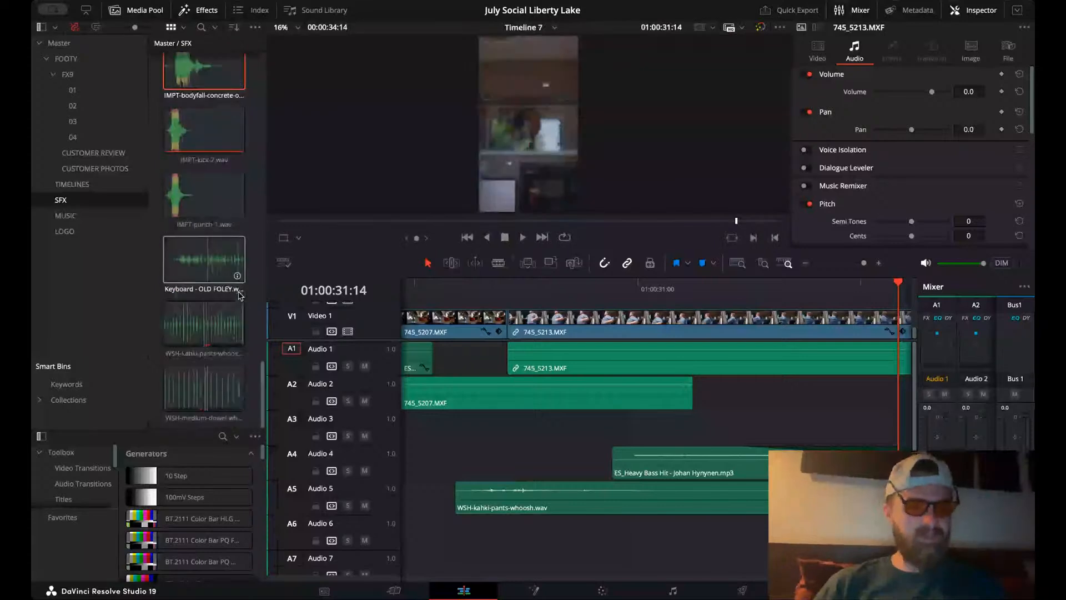
- Add IMPT-bodyfall-concrete-outside-9.wav to Audio 3 just ahead of the Heavy Bass Hit clip and lower its volume
scroll(203, 111, "up", 1)
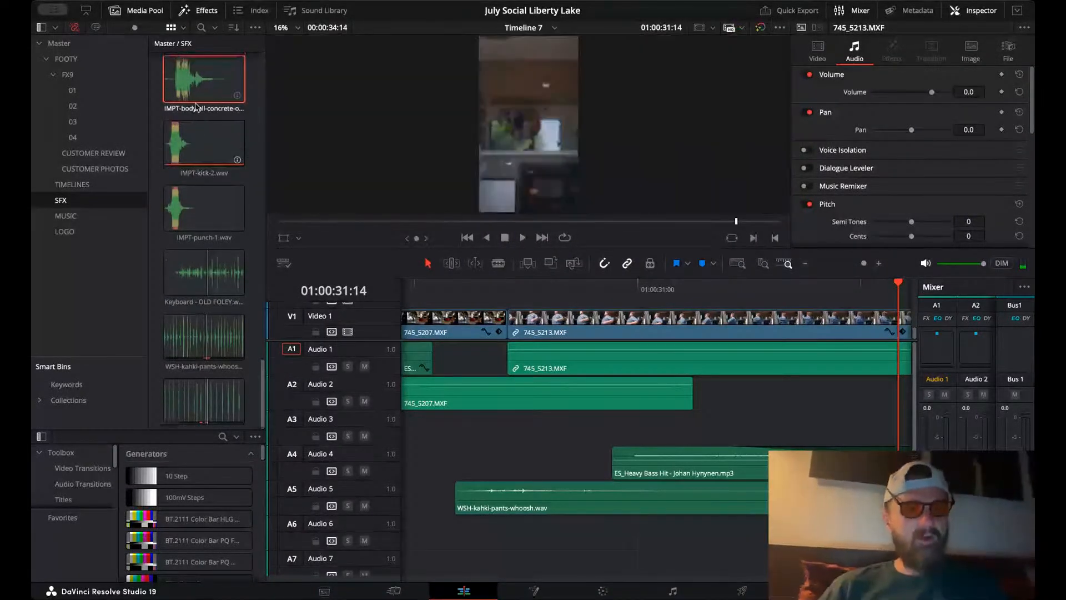
left_click_drag(204, 78, 565, 425)
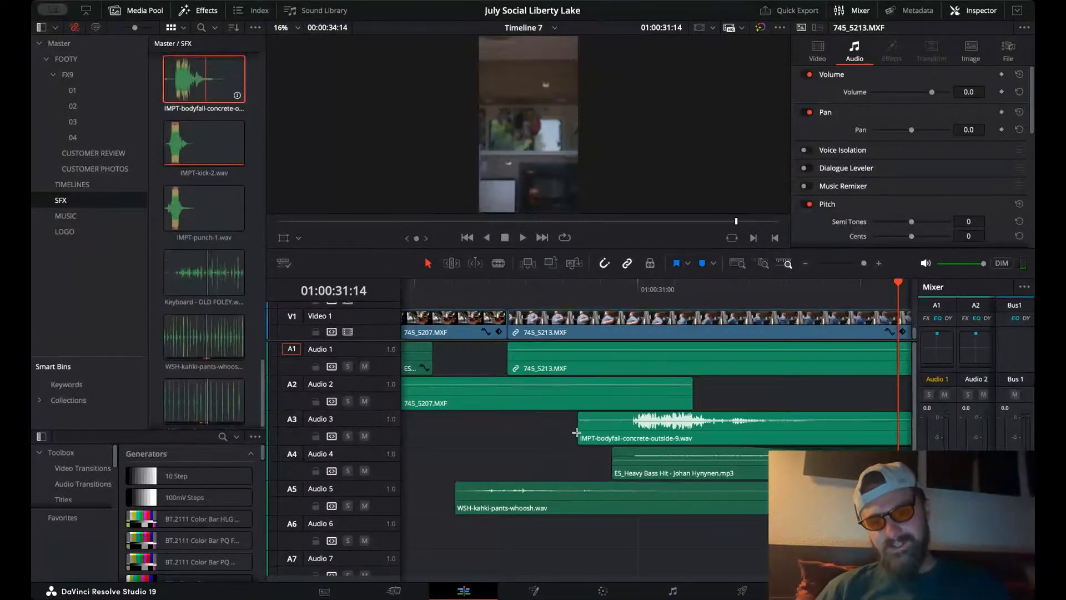
scroll(572, 431, "right", 5)
scroll(578, 436, "left", 3)
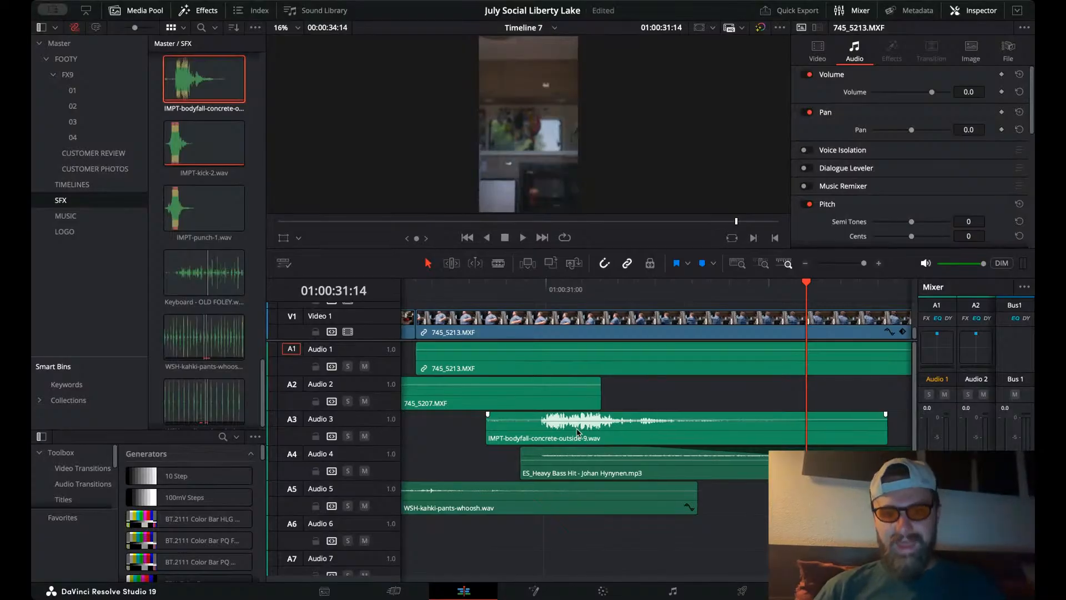
left_click_drag(577, 416, 577, 420)
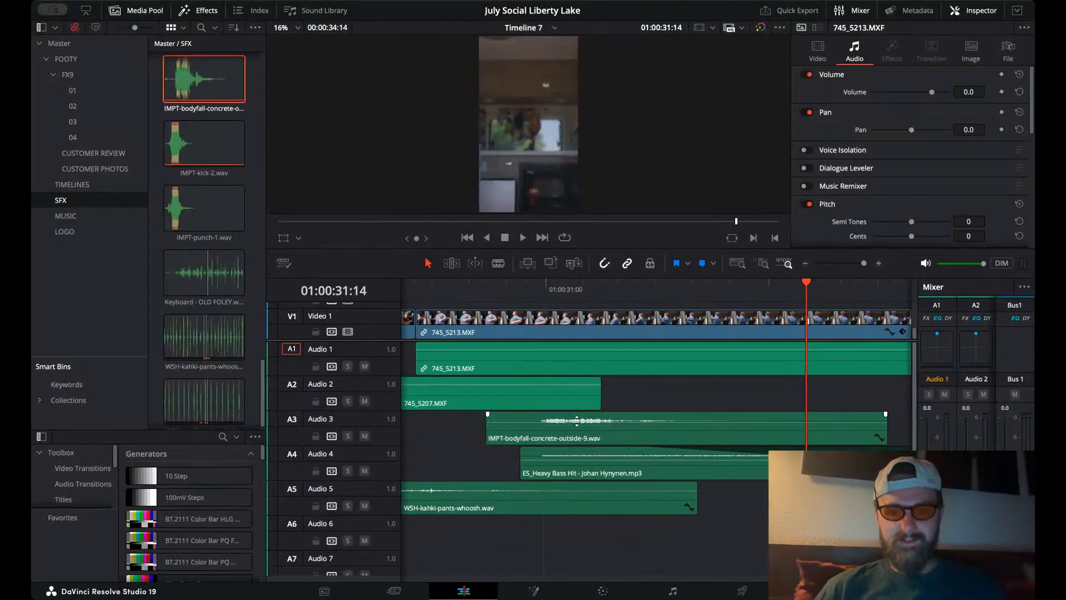
- Play back the body-fall impact together with the bass hit and whoosh to judge the sound mix
left_click(481, 285)
key("space")
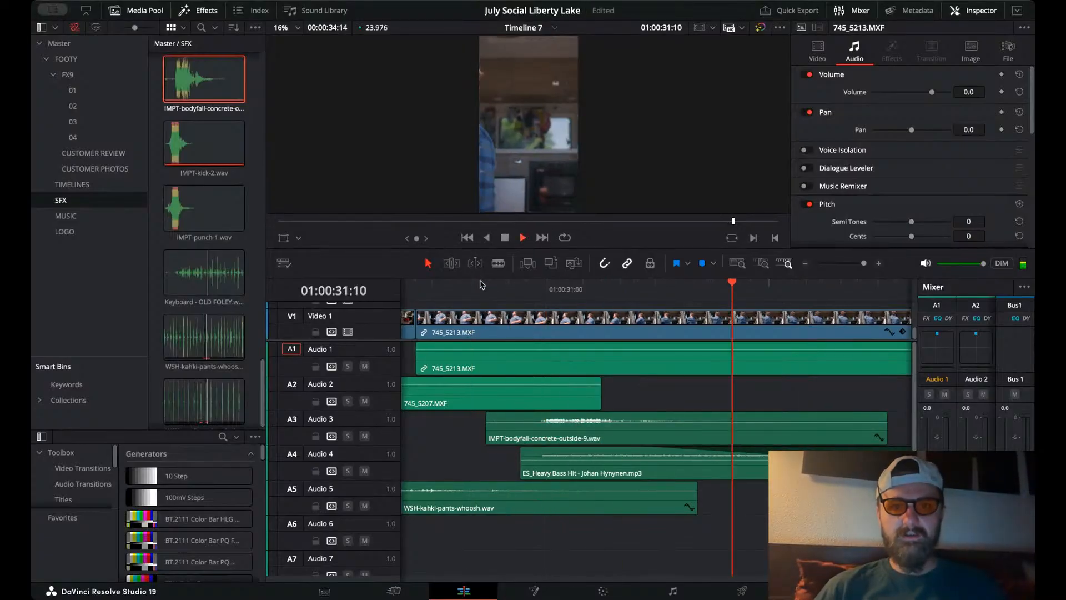
key("space")
left_click(482, 284)
key("space")
key("space")
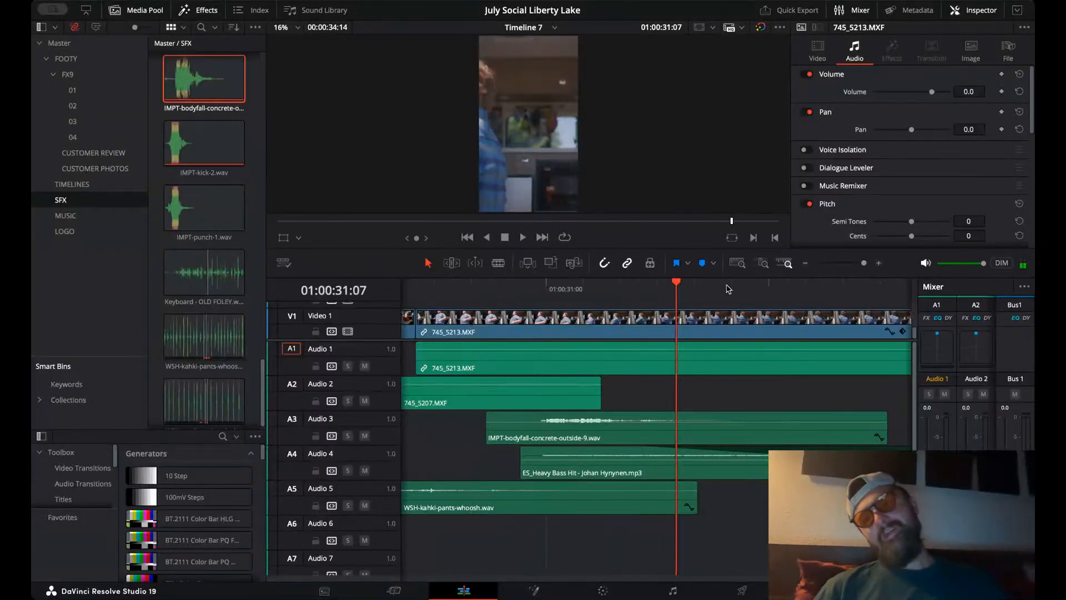
key("space")
key("space")
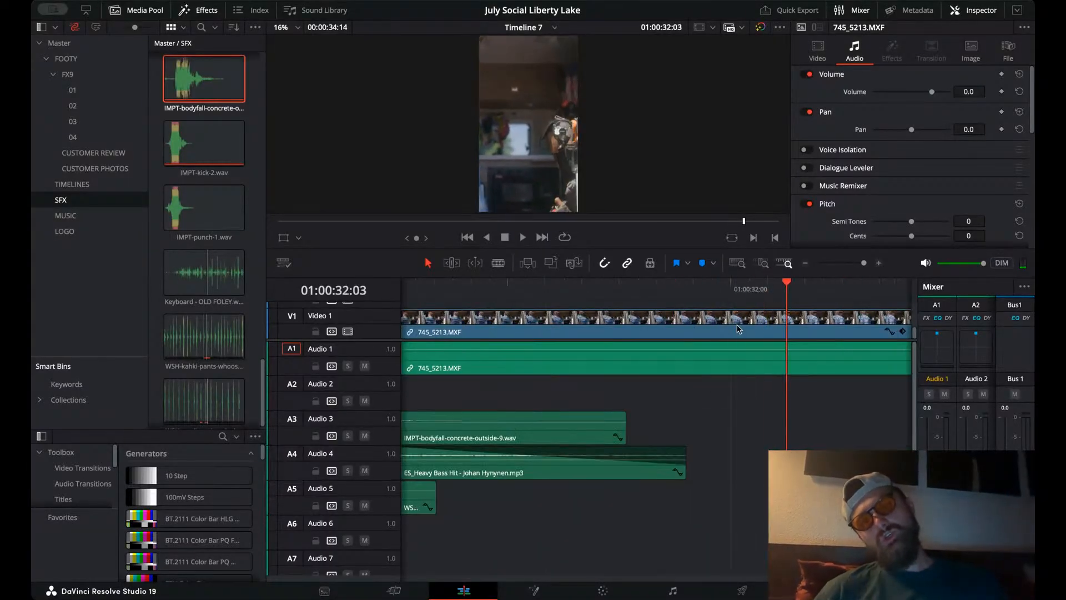
- Move the end-card solid color, RnR.png and screenshot clips up one track and earlier, starting at 01:00:33:04
key("space")
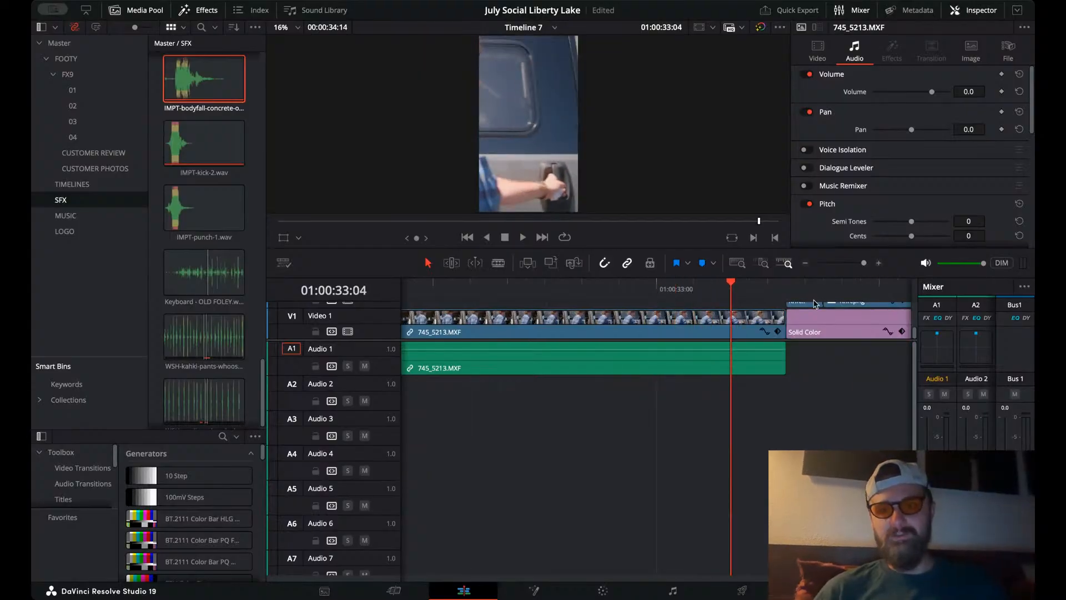
left_click(806, 263)
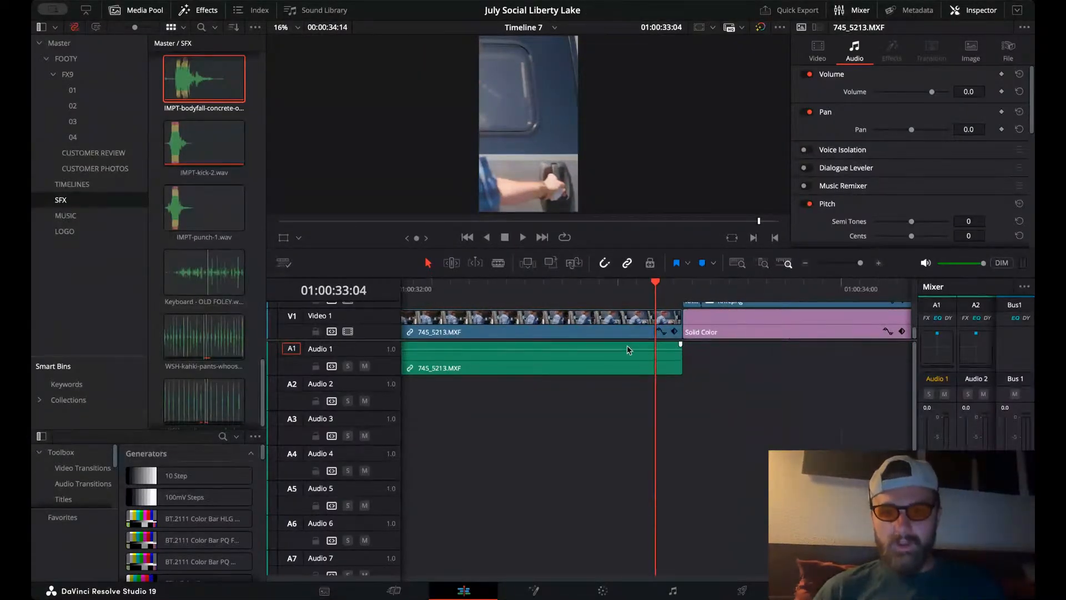
left_click_drag(626, 340, 619, 415)
left_click_drag(696, 317, 723, 374)
- Place ES_Riser Reverse - SFX Producer.wav on Audio 2 leading up to the end card and lower its volume
left_click(174, 213)
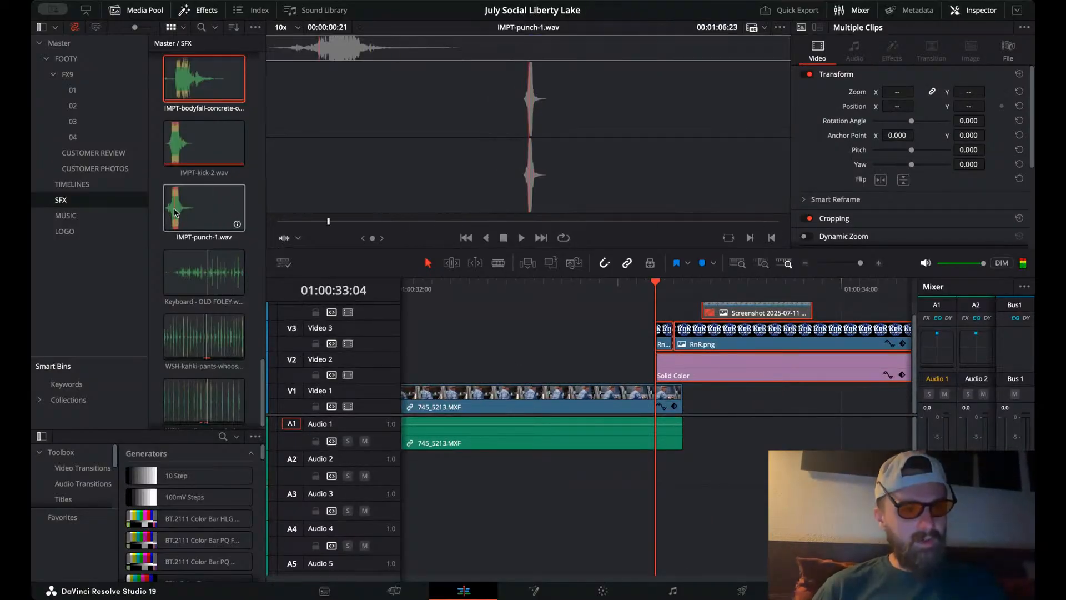
scroll(173, 200, "down", 8)
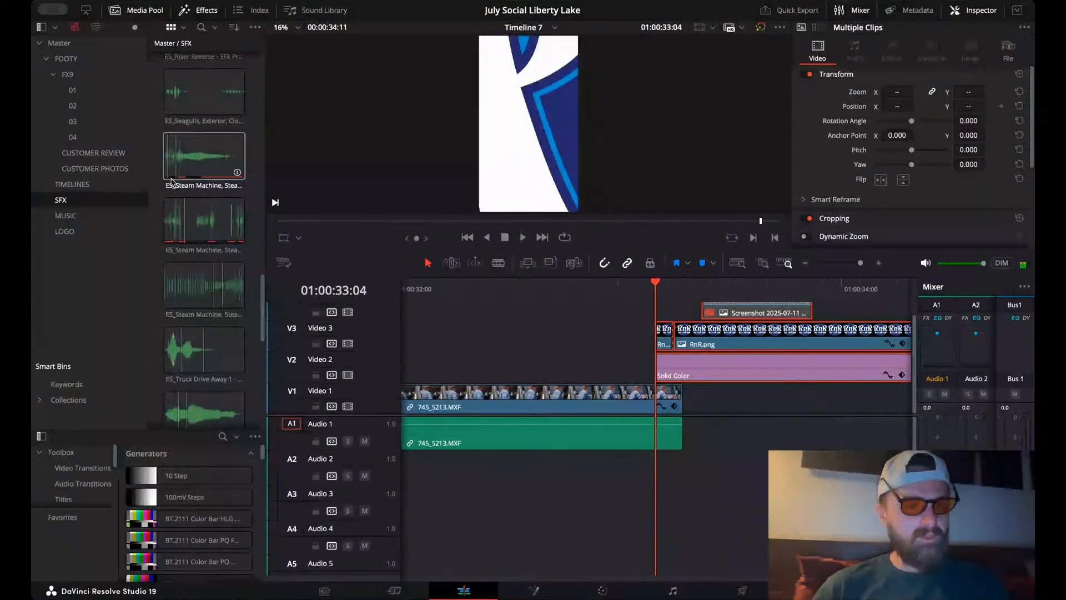
scroll(172, 181, "up", 3)
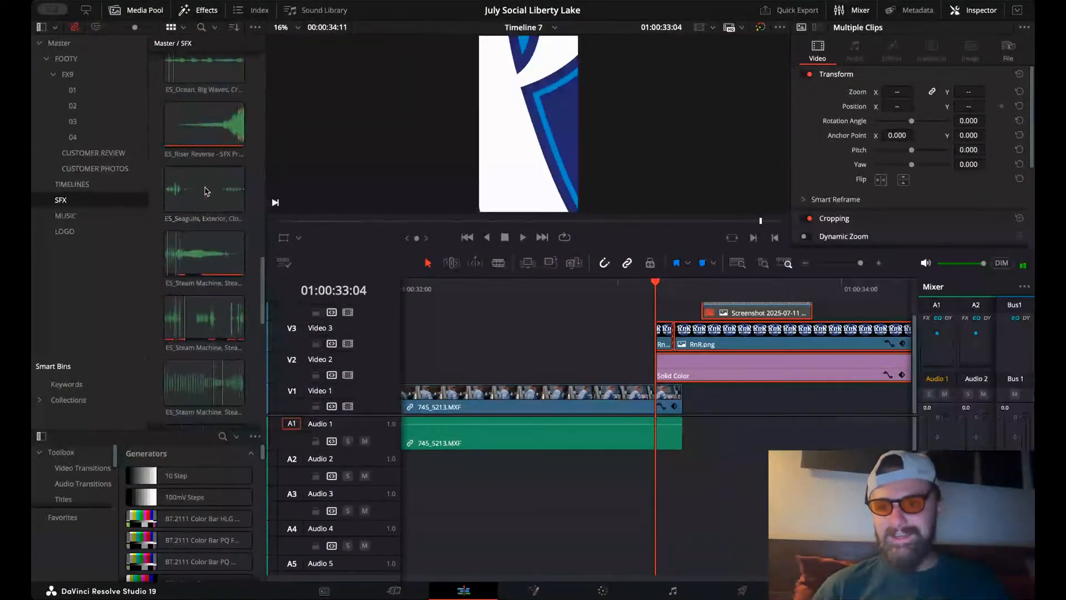
scroll(205, 183, "up", 1)
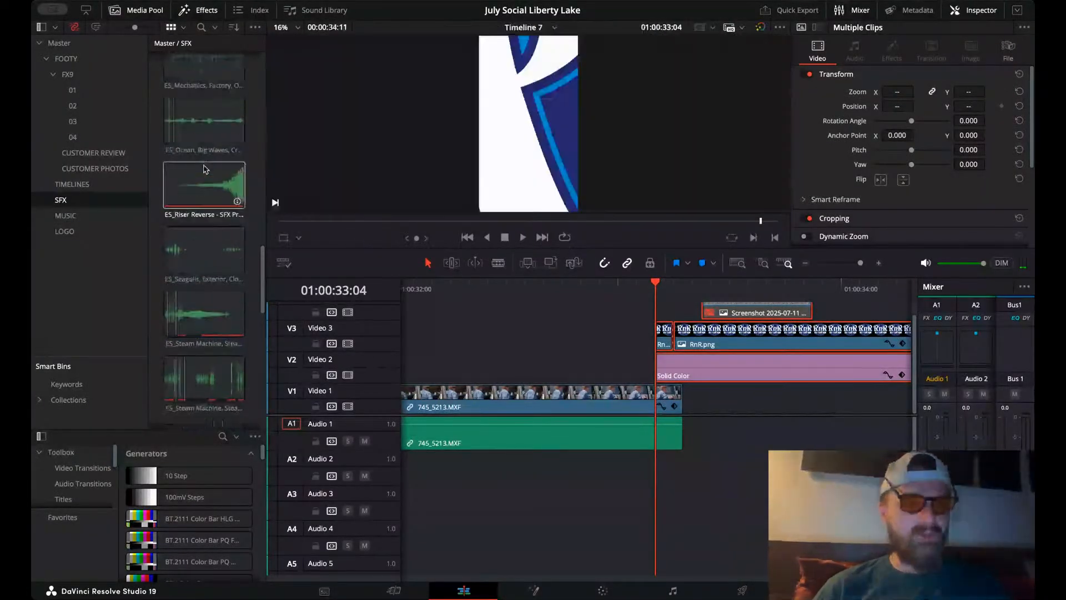
left_click(189, 191)
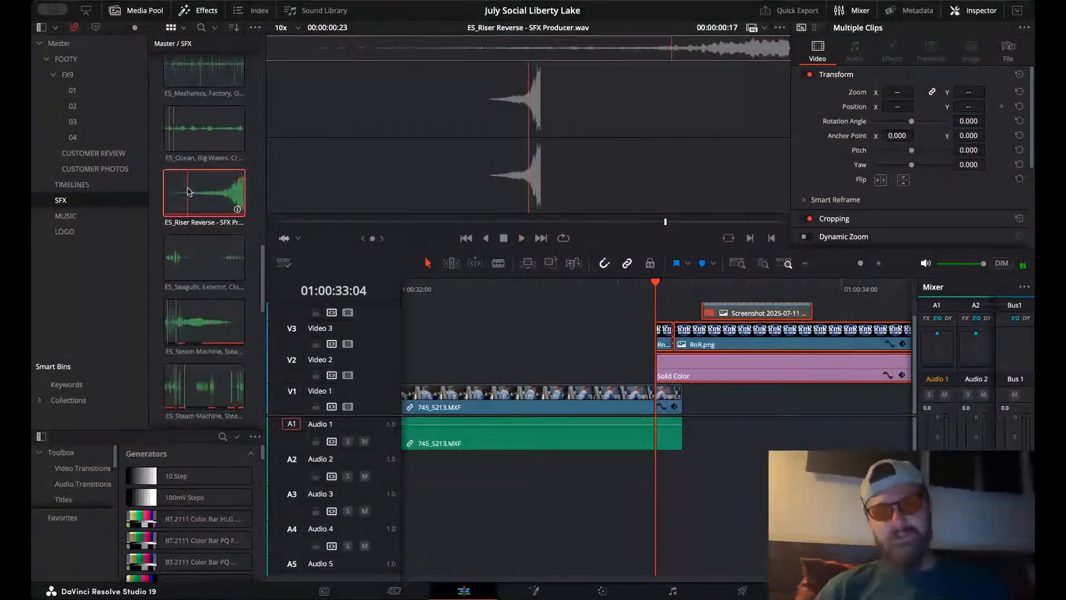
left_click_drag(188, 192, 445, 471)
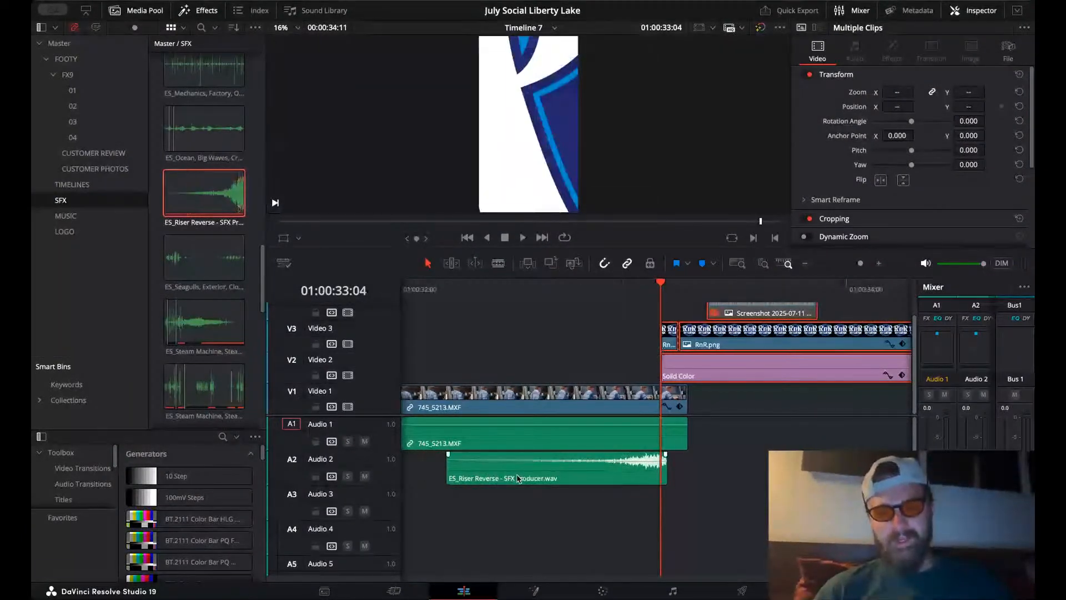
left_click_drag(532, 460, 532, 466)
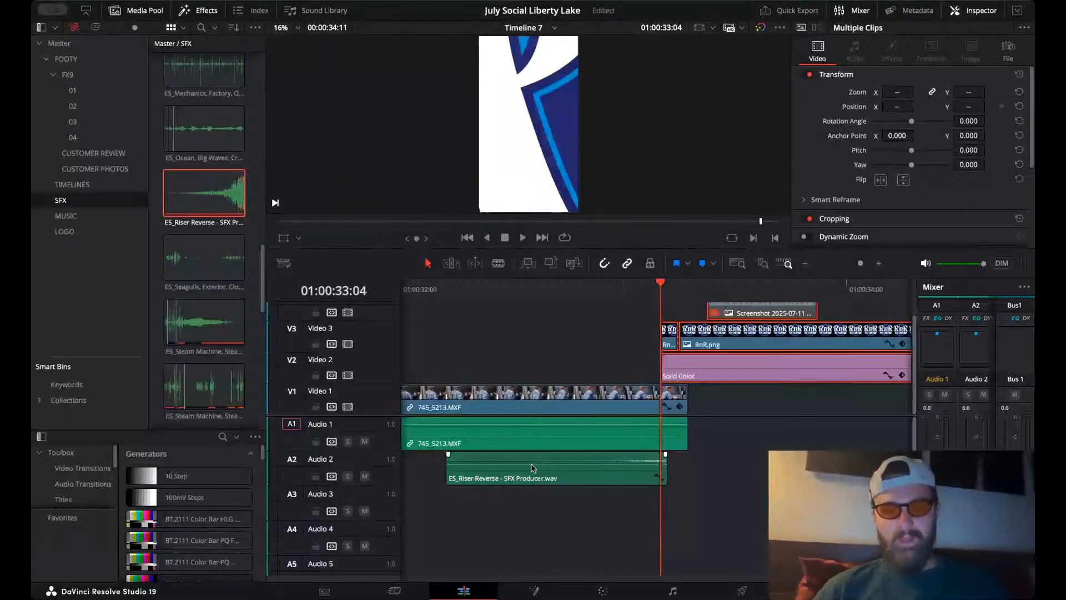
- Preview the Mechanical Movement, Heavy, Impact, Metallic, Steampunk 03 sound and place its first hit on Audio 3 across the end-card start
scroll(250, 226, "up", 4)
scroll(249, 226, "up", 5)
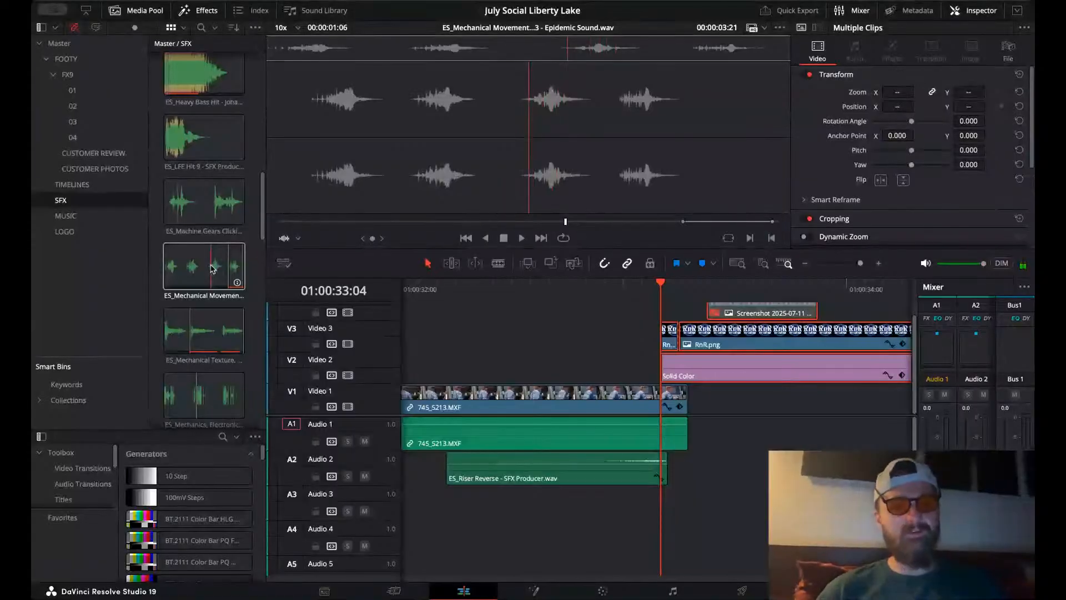
key("space")
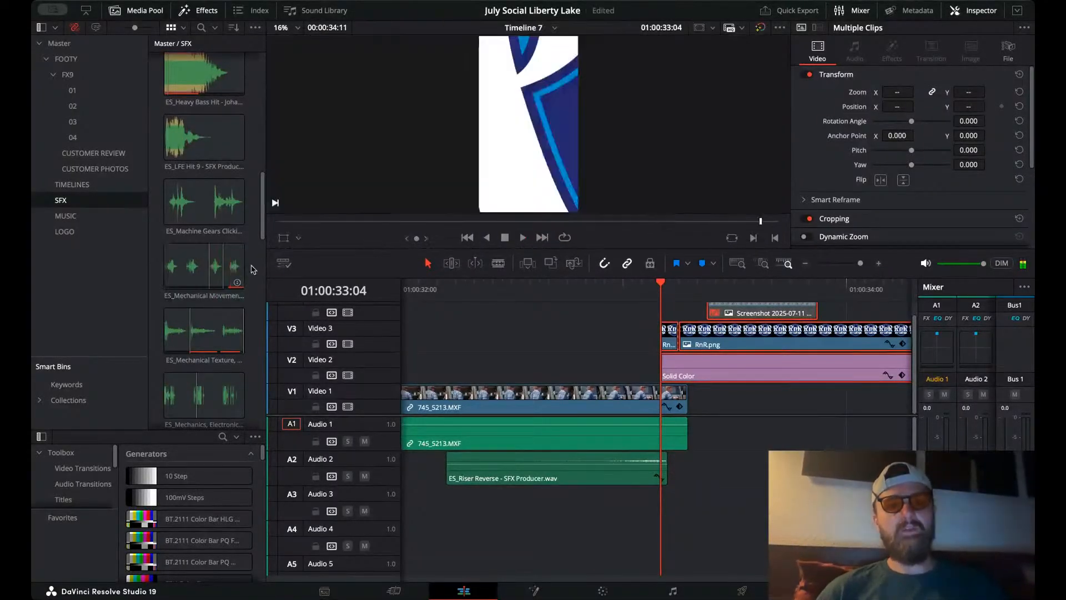
double_click(166, 266)
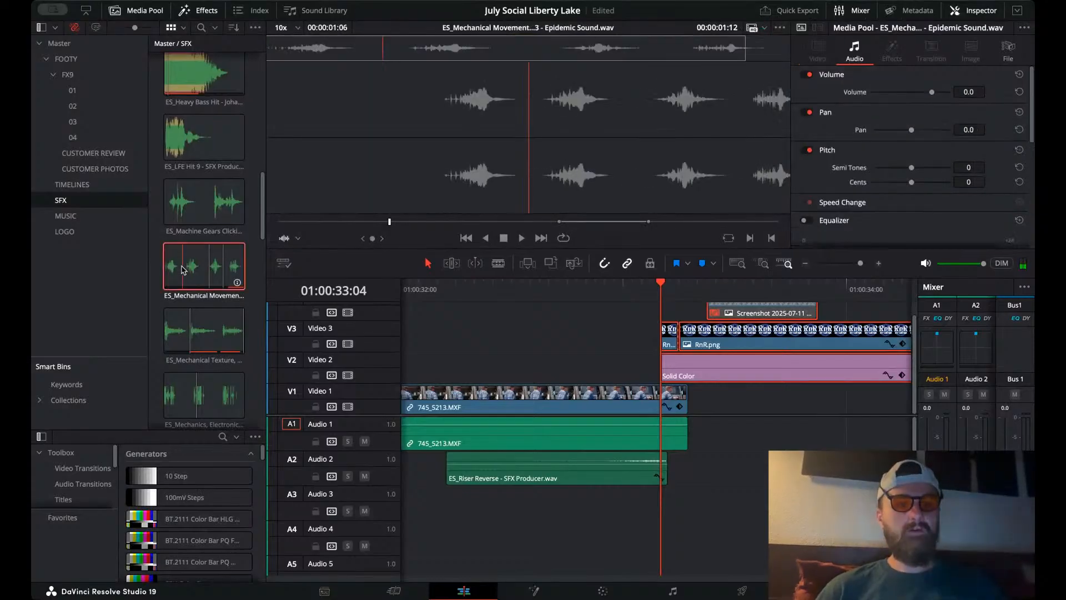
key("space")
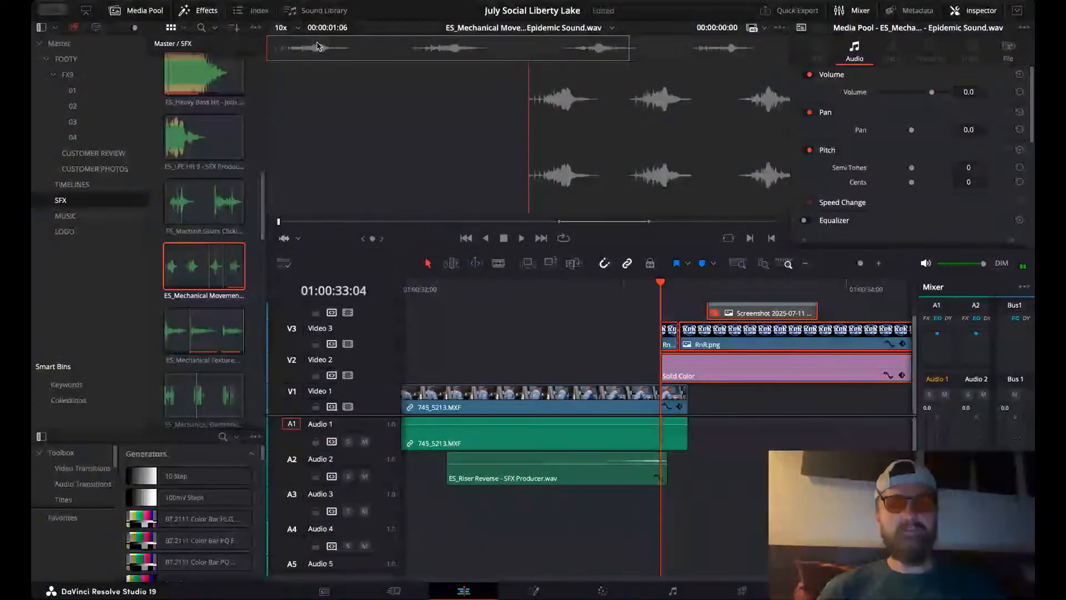
key("space")
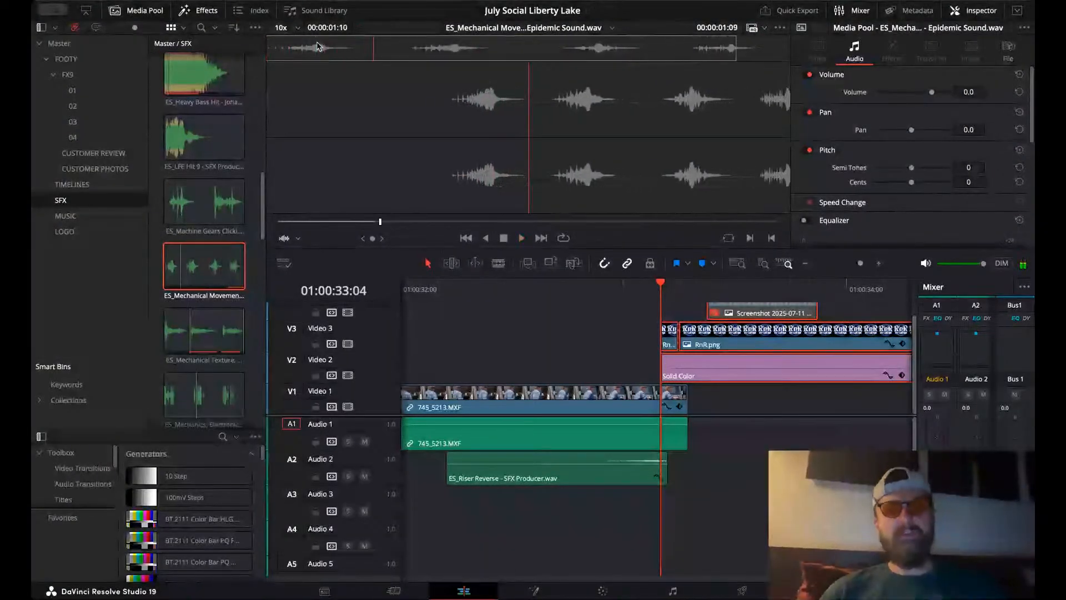
left_click_drag(499, 163, 501, 502)
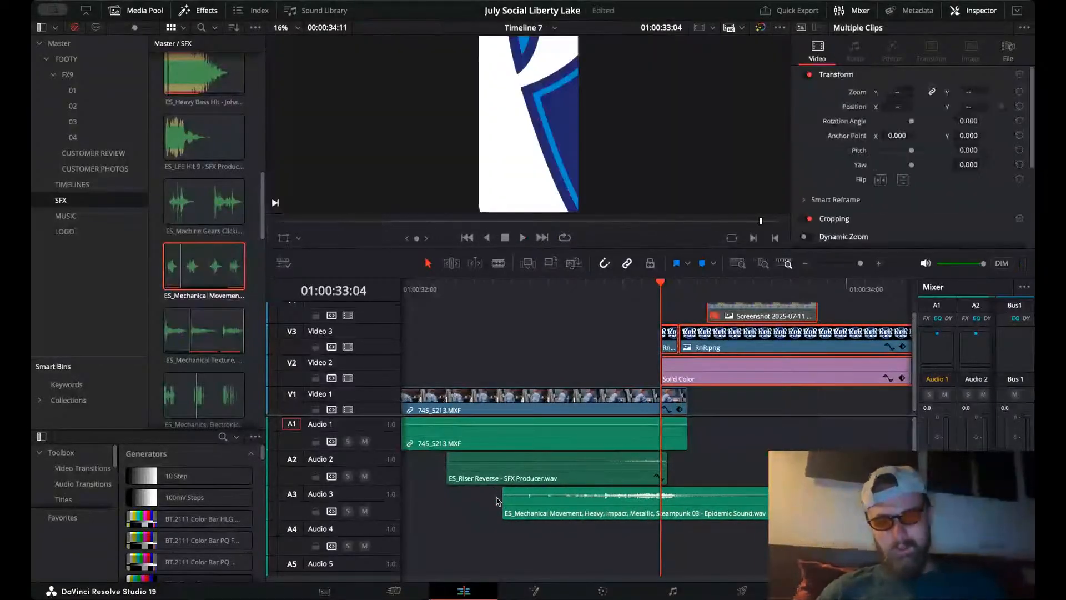
- Play back and scrub the transition into the end card to check the riser and mechanical sounds against the picture
left_click(784, 365)
left_click(807, 264)
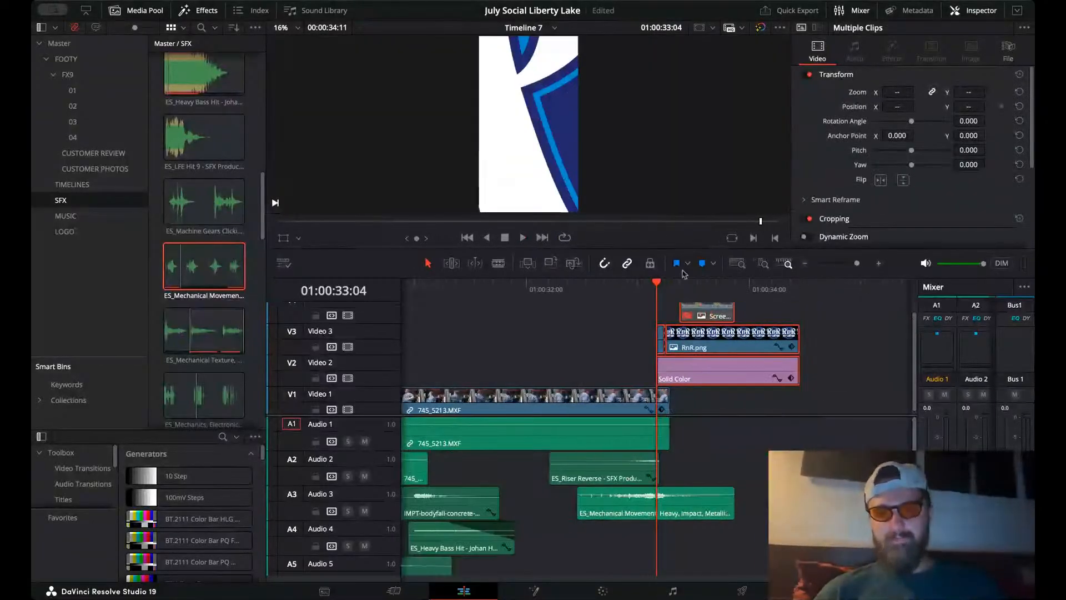
left_click(542, 293)
key("space")
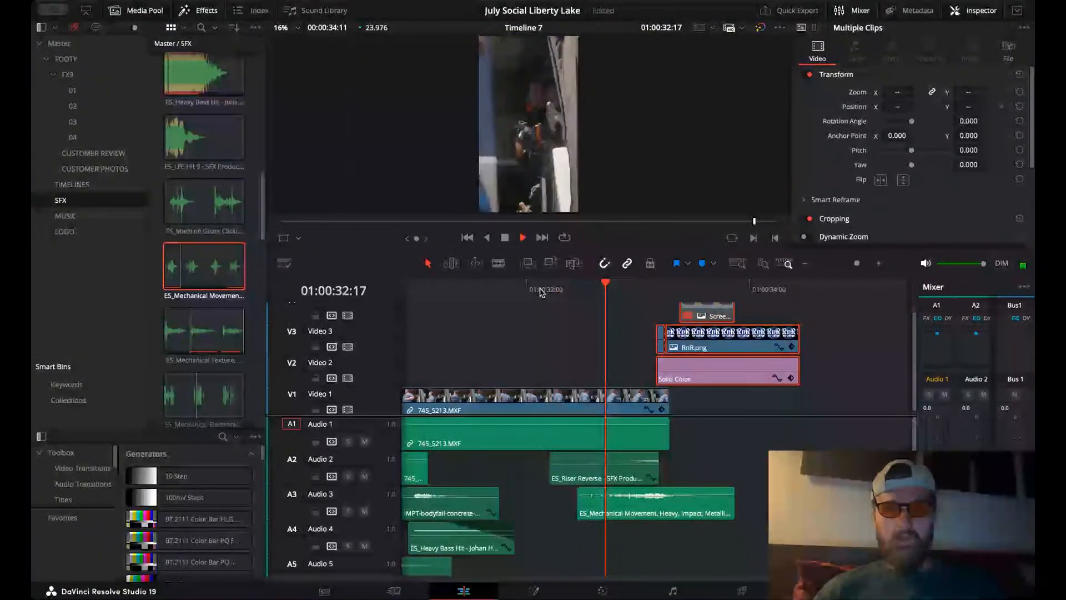
left_click(632, 288)
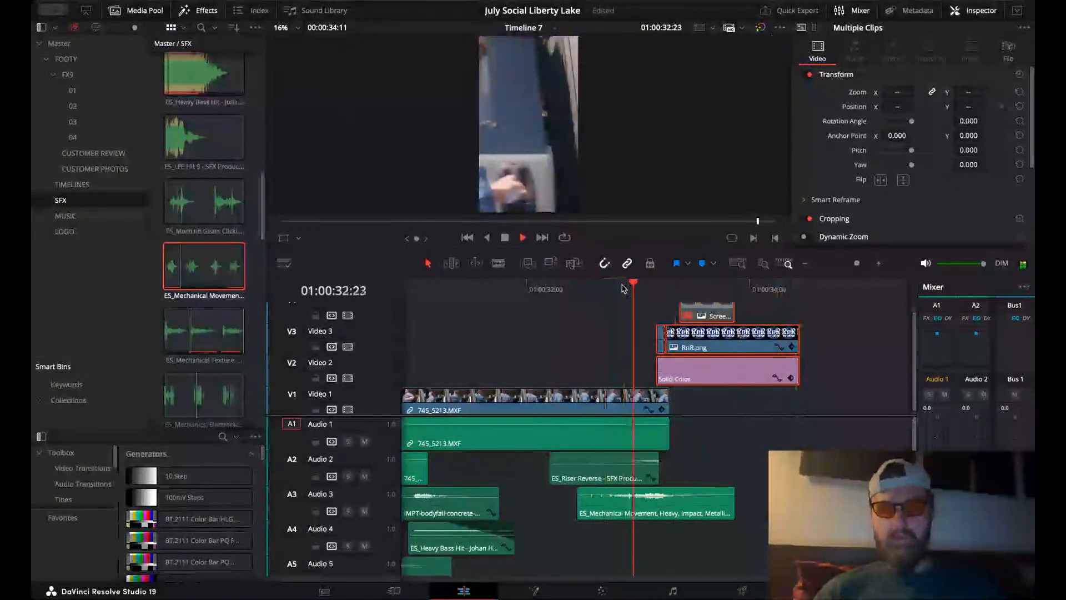
left_click(879, 263)
left_click(632, 288)
left_click(644, 288)
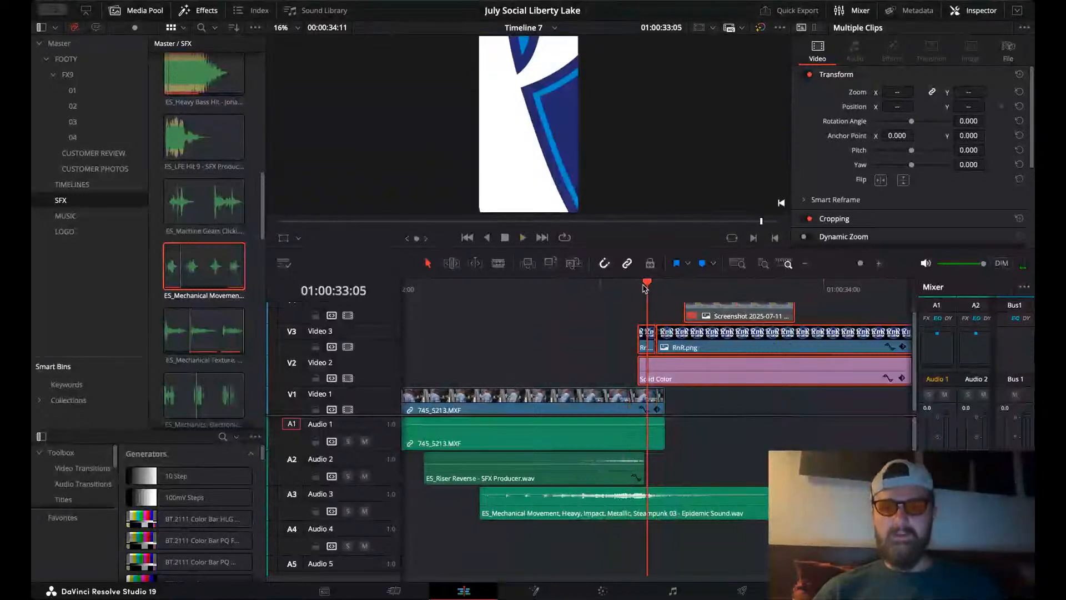
left_click(638, 288)
- Reposition the short first RnR.png clip on Video 3 to X -1838.312 and Y -705.778
left_click(642, 332)
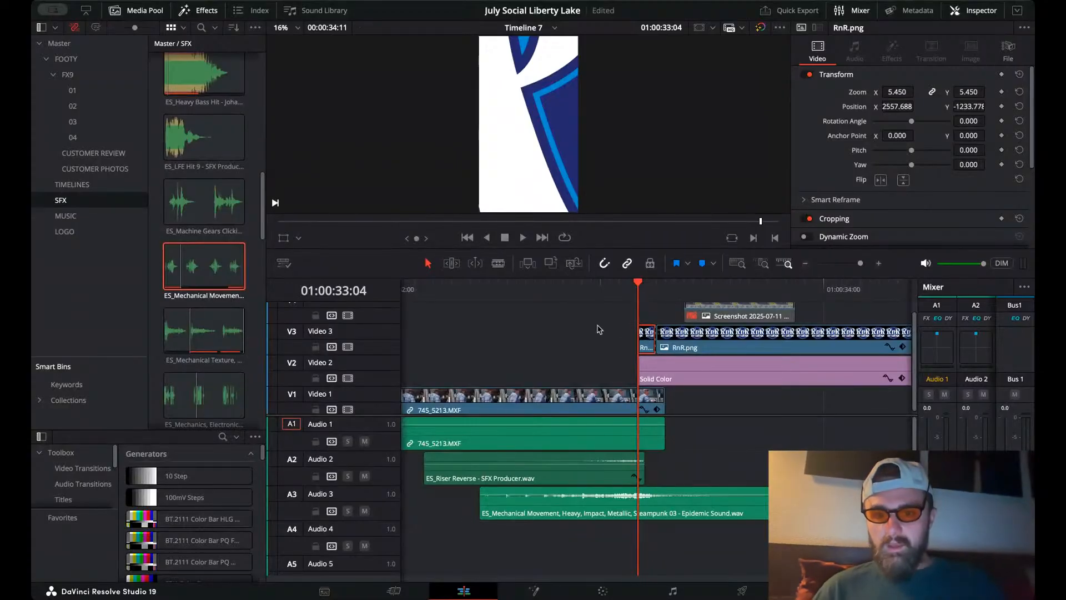
left_click(607, 288)
key("space")
key("space")
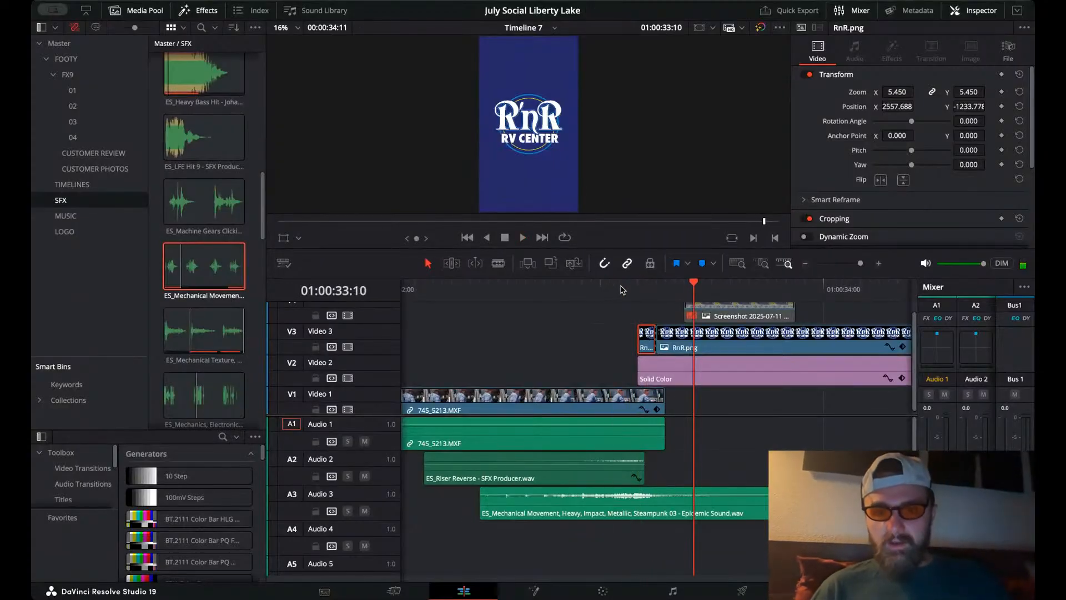
left_click(649, 286)
key("space")
key("Left")
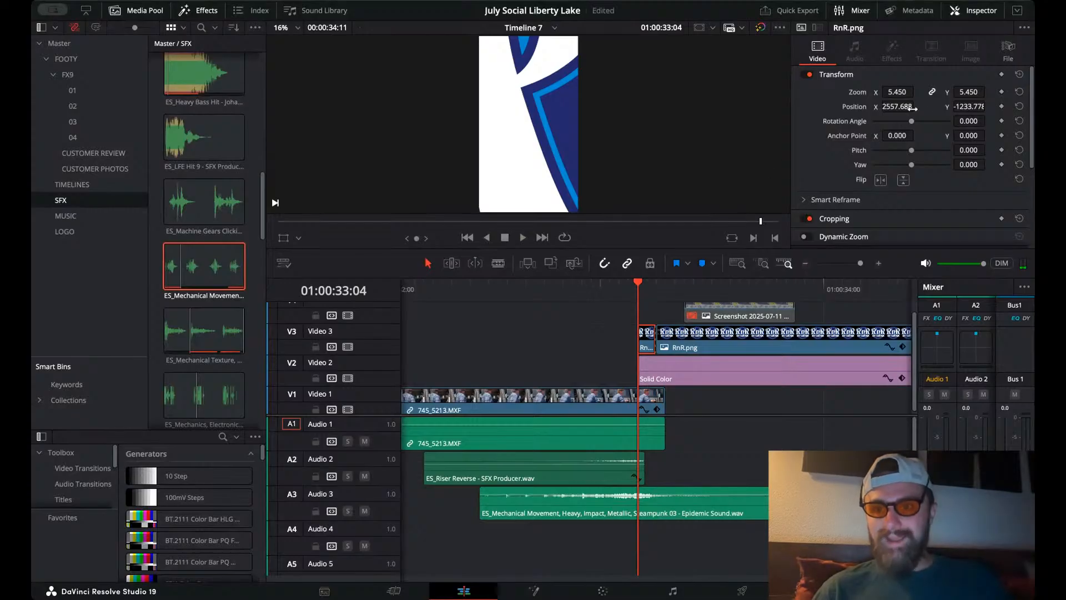
left_click_drag(906, 108, 979, 108)
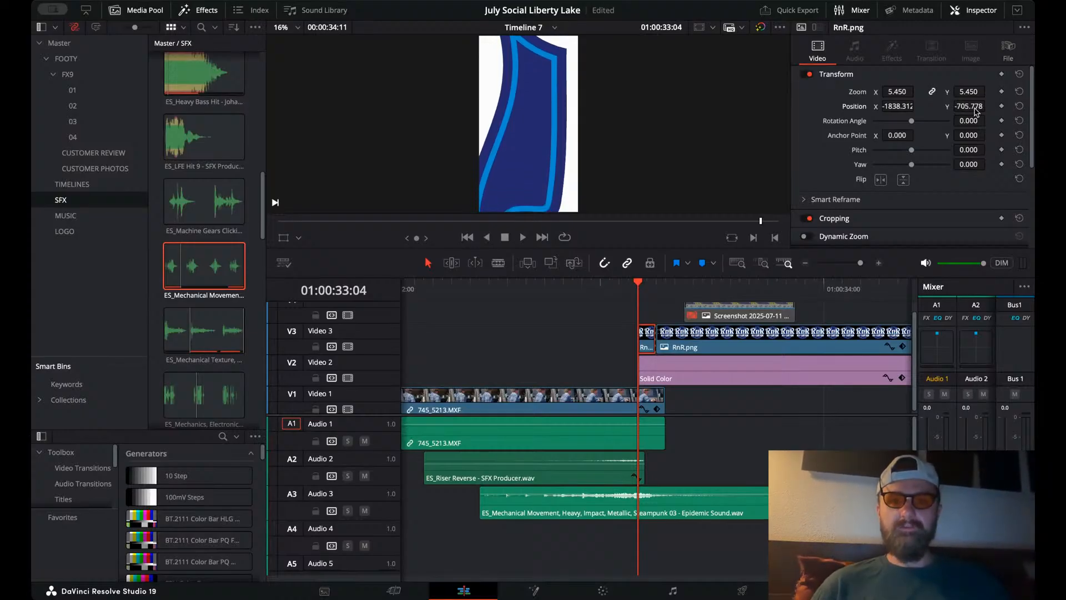
- Play back the end-card transition to check the repositioned logo close-up with its sounds
key("space")
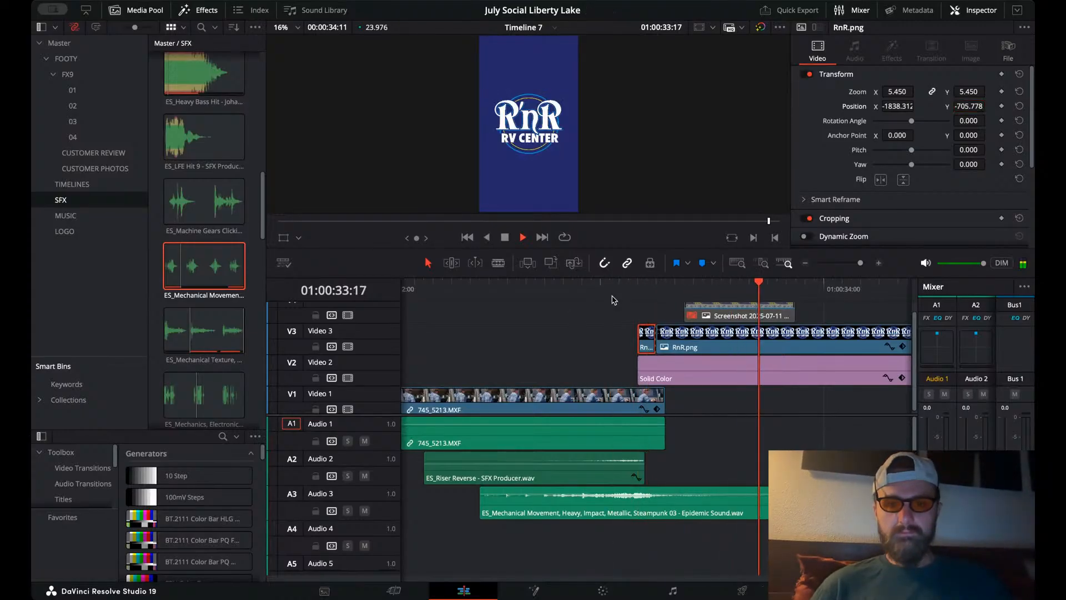
key("space")
left_click(805, 264)
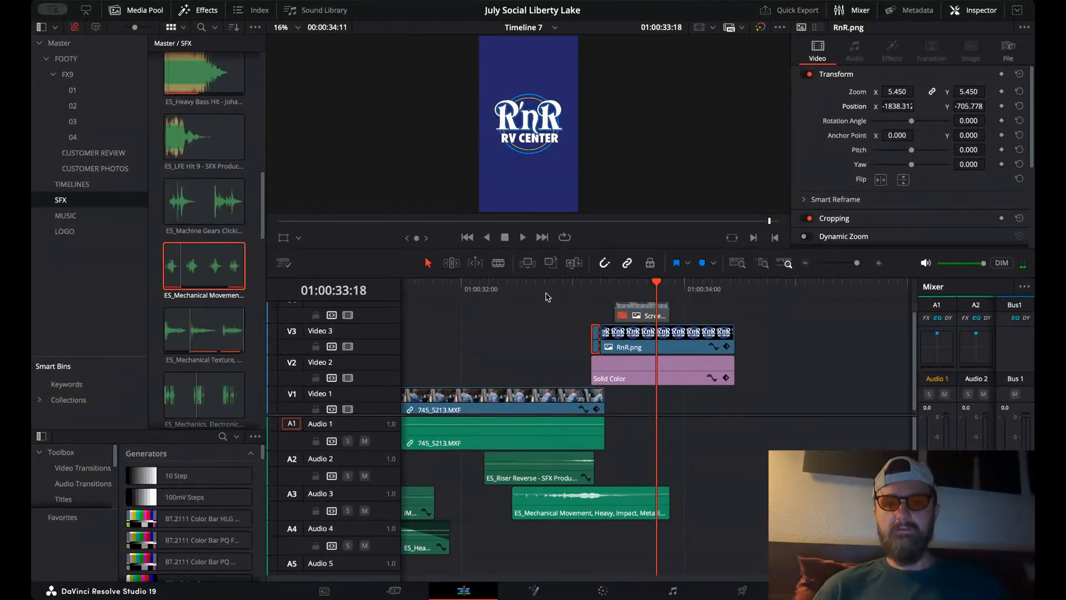
left_click(564, 286)
key("space")
- Examine the cut from the van footage to the logo frame by frame between 01:00:33:02 and 01:00:33:06
left_click(582, 284)
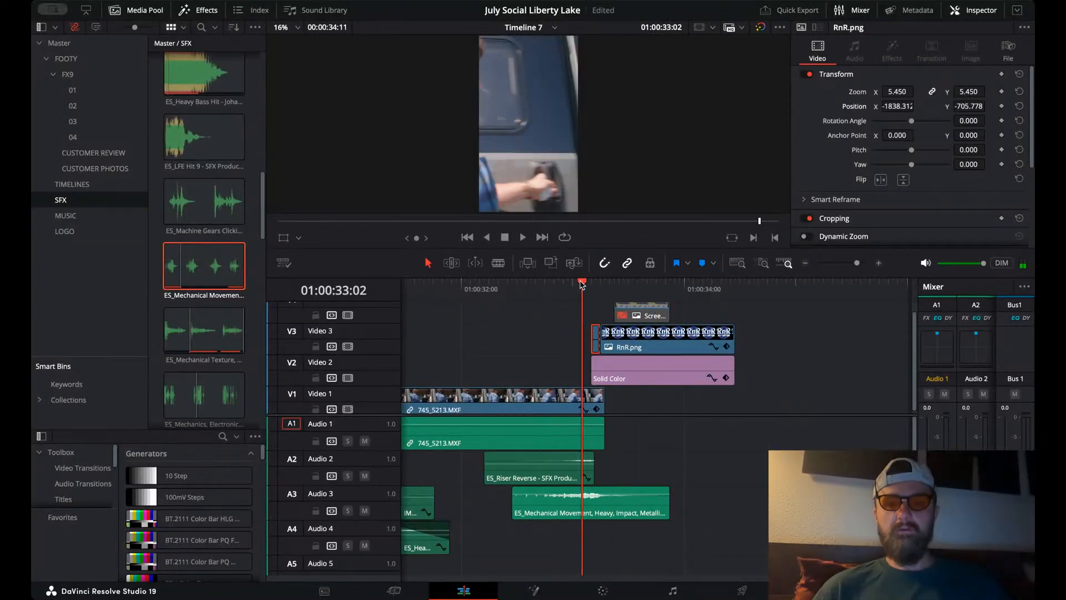
key("Right")
key("Right")
key("Right")
key("Right")
key("Right")
key("Left")
key("Left")
key("Right")
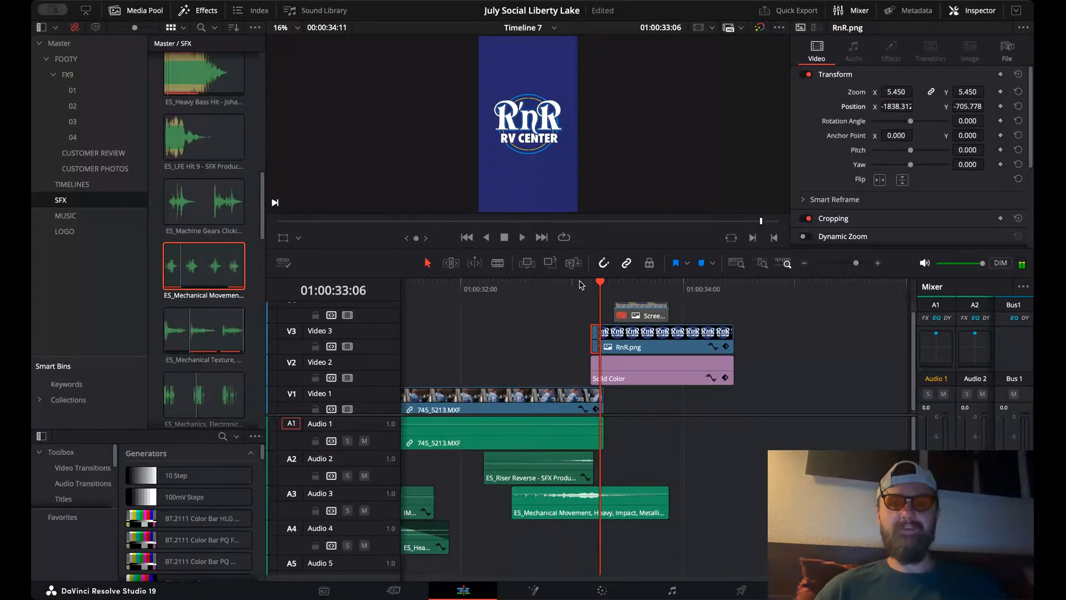
key("Left")
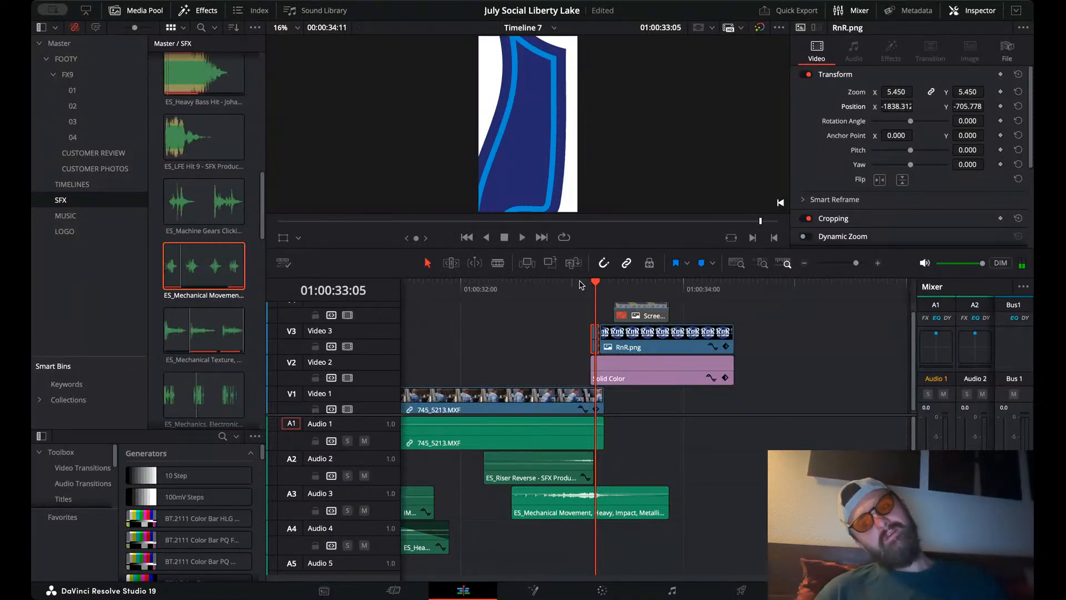
- Step back and forth between 01:00:33:03 and 01:00:33:06 to compare the van footage, the logo close-up and the full logo
key("Left")
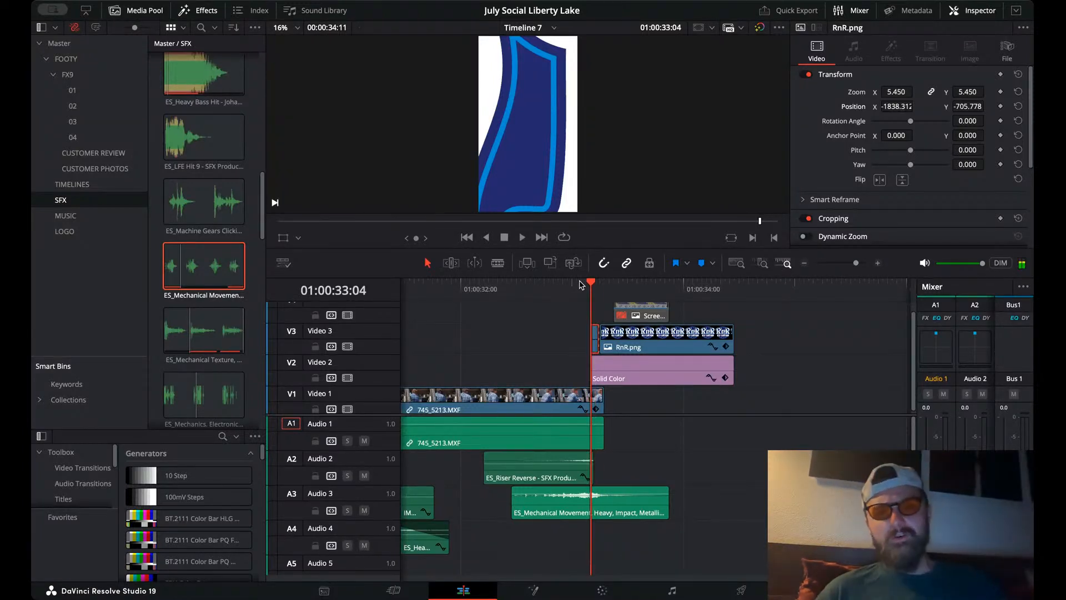
key("Right")
key("Right")
key("Left")
key("Left")
key("Left")
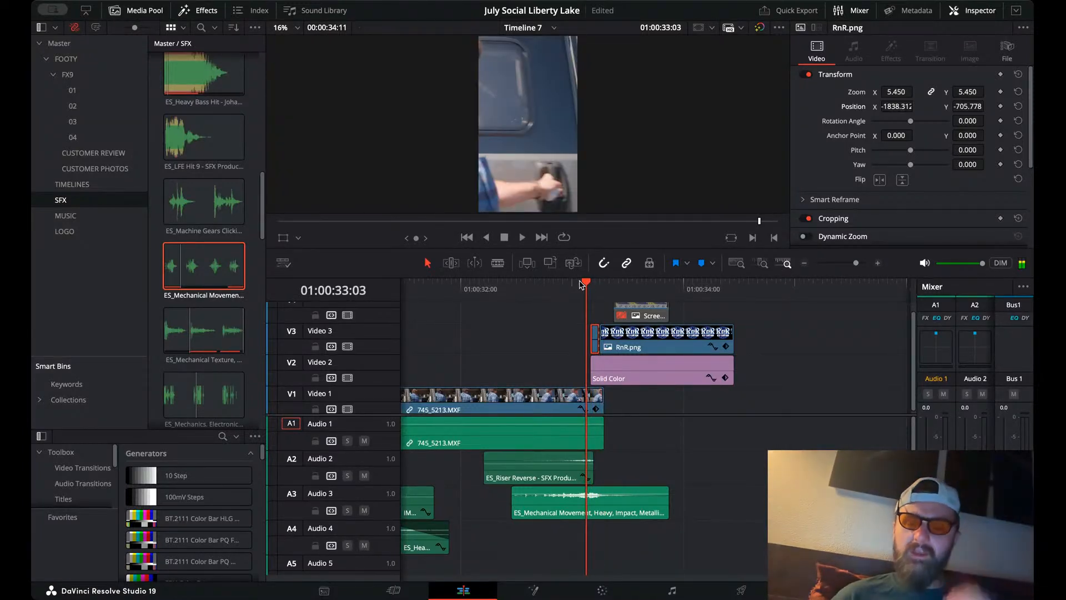
key("Right")
key("Right")
key("Right")
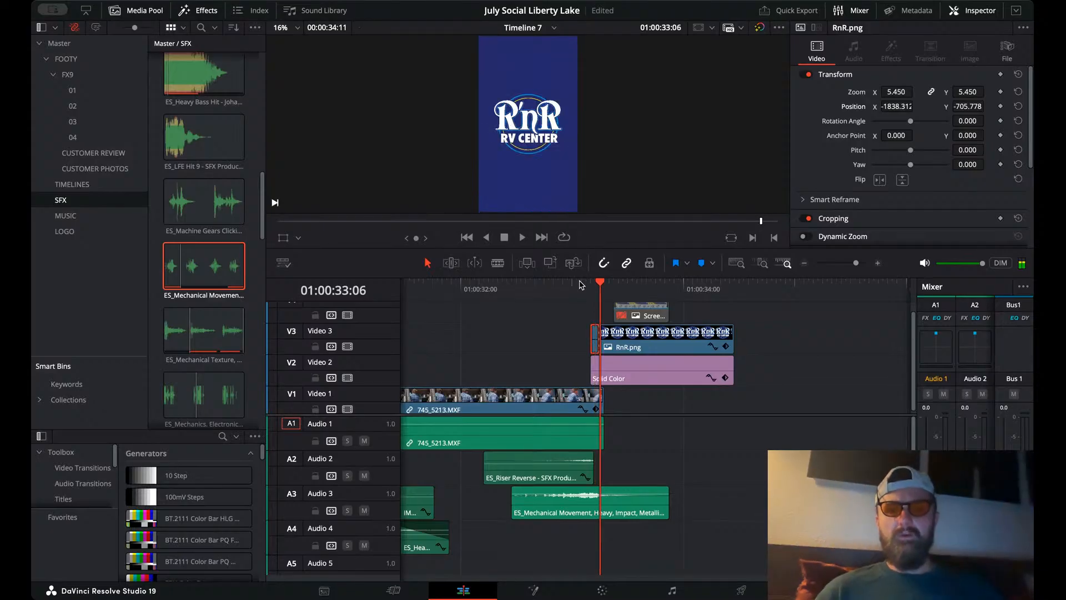
- Reset the position of the short first RnR.png clip on Video 3 to 0, 0
left_click(878, 263)
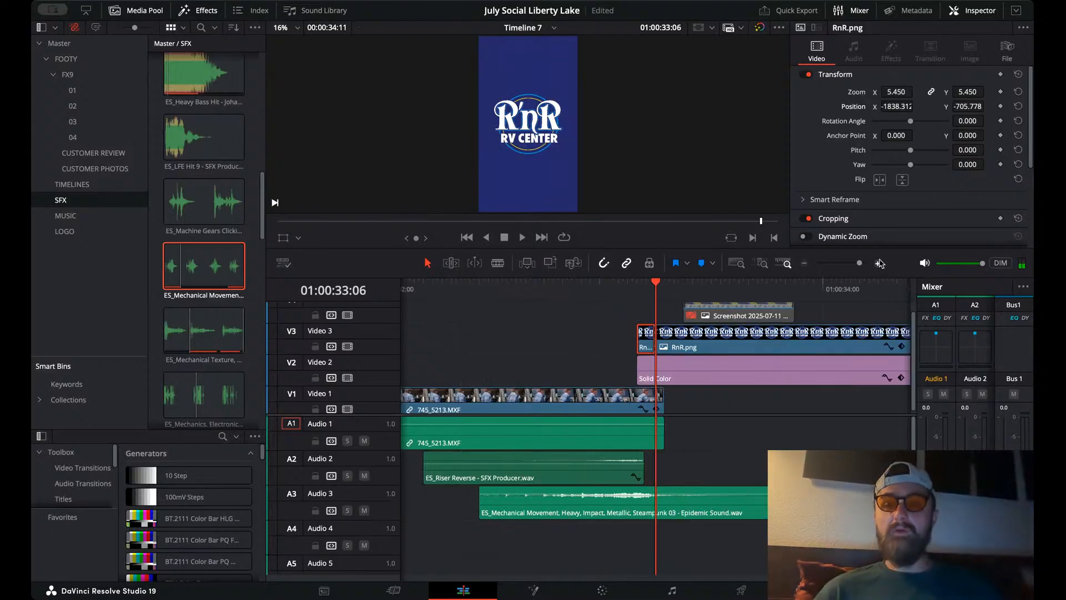
left_click(1018, 107)
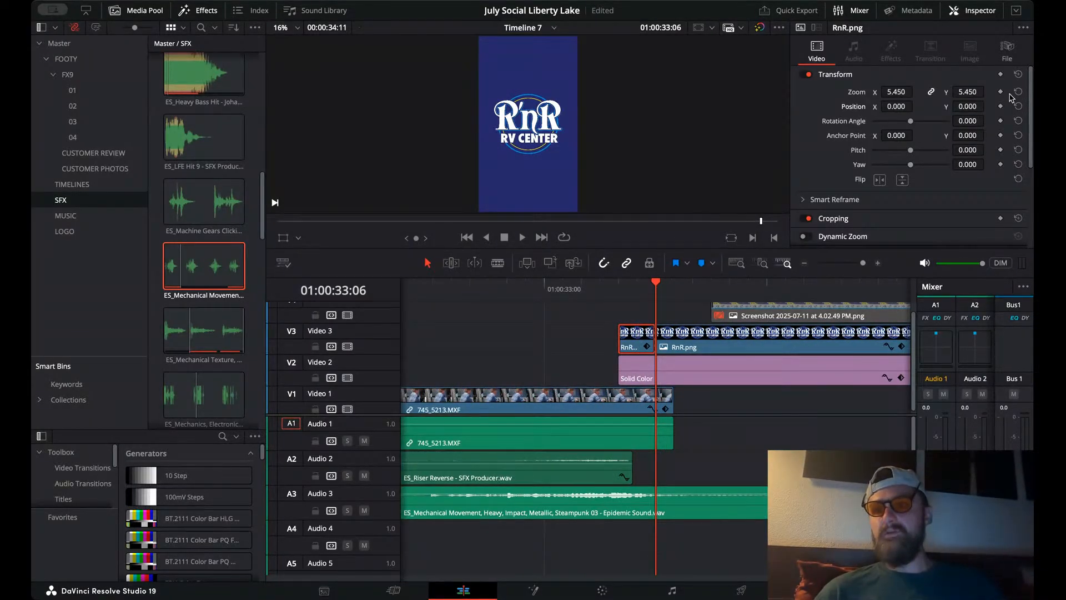
- Try shrinking the short first RnR.png clip to a zoom of 0.050 and play back the transition
left_click(1018, 92)
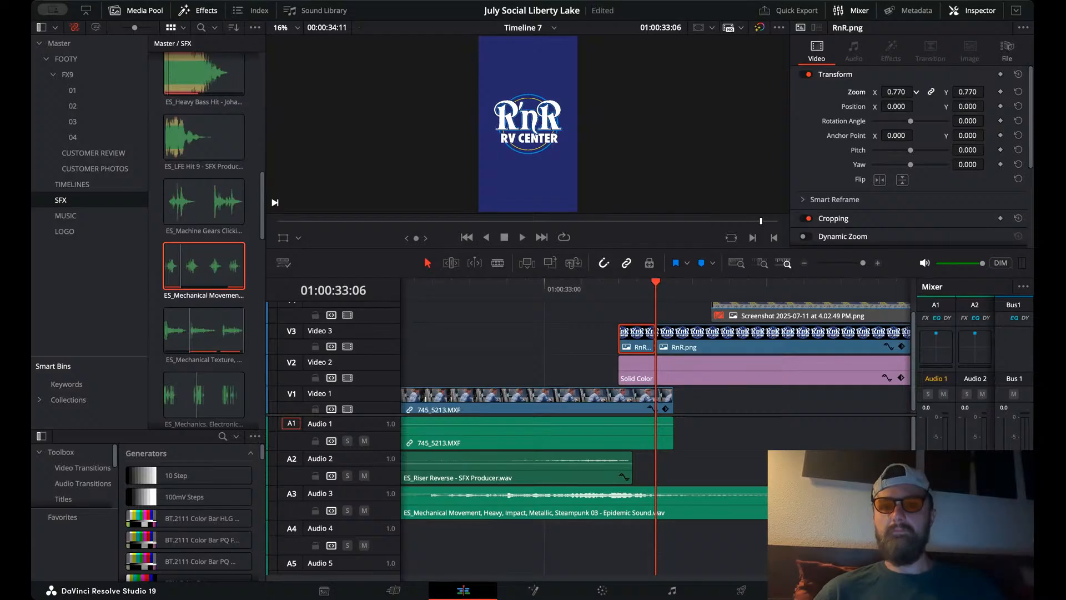
left_click(625, 290)
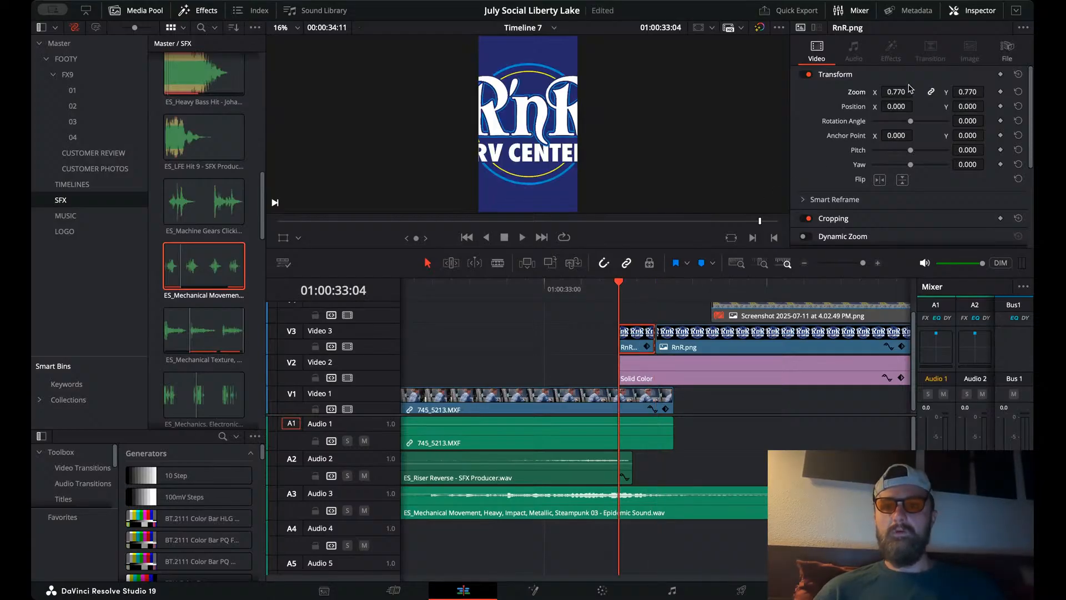
mouse_move(911, 88)
left_mouse_down()
mouse_move(896, 91)
mouse_move(917, 91)
left_mouse_up()
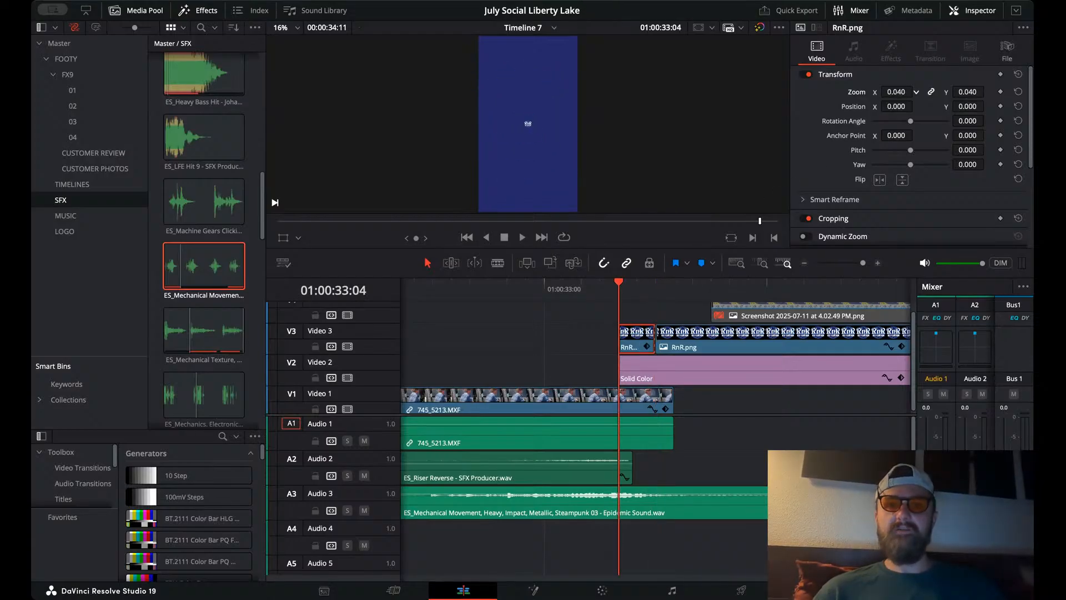
left_click(461, 313)
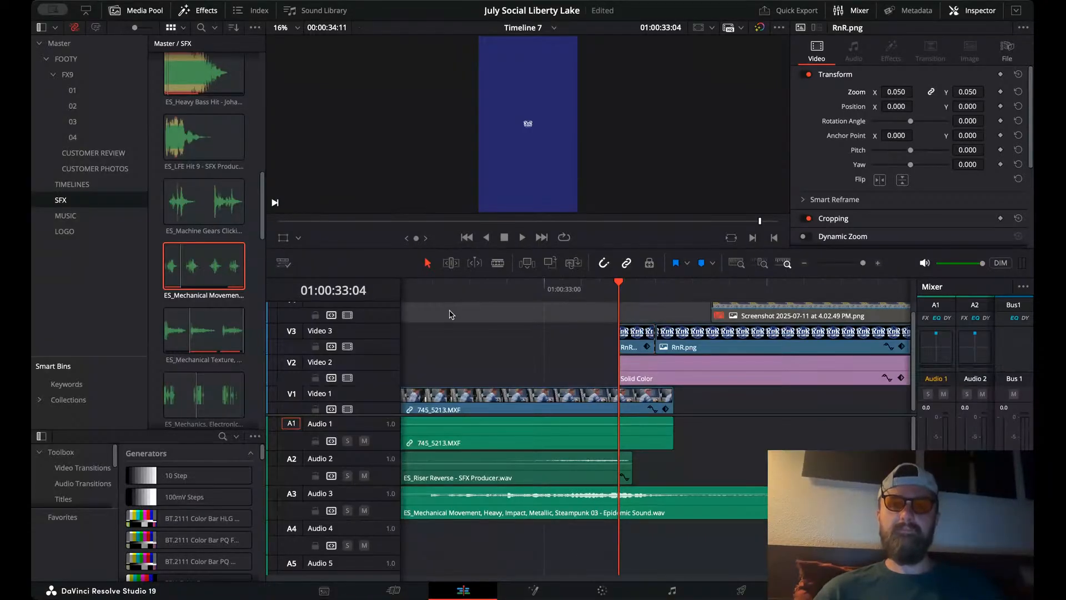
left_click(452, 290)
key("space")
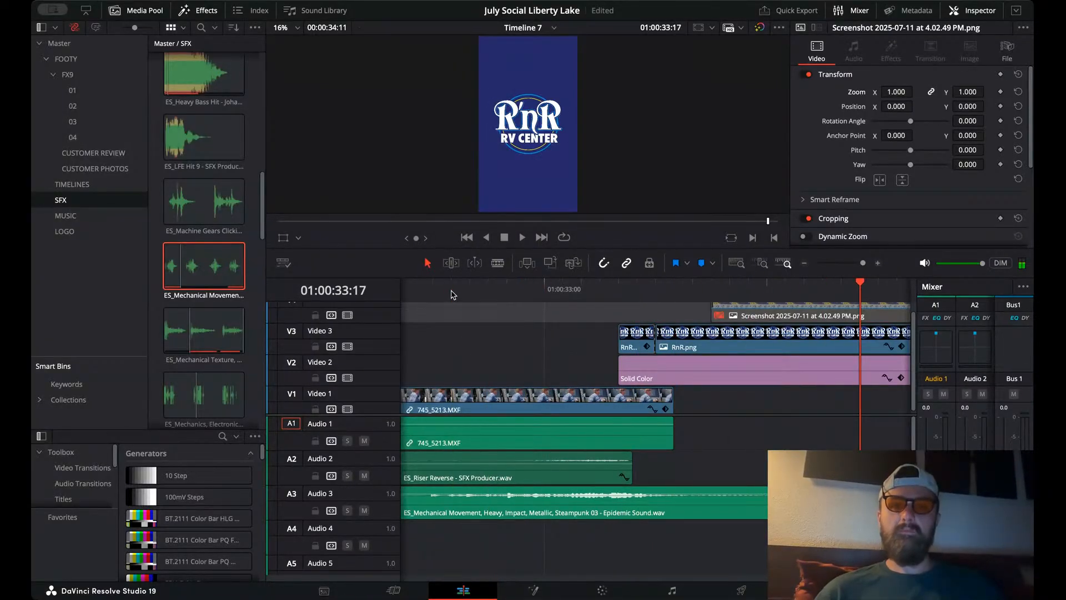
left_click(503, 289)
key("space")
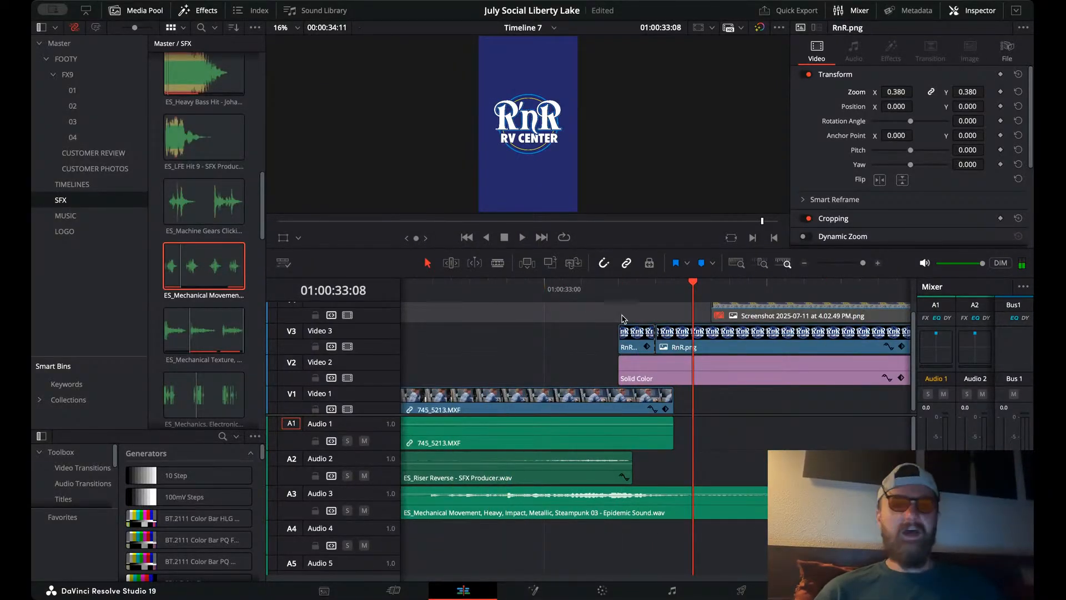
- Try starting the short RnR.png clip at 01:00:33:02 and the longer one at 01:00:33:04, playing back the cut after each adjustment
mouse_move(630, 339)
left_mouse_down()
mouse_move(615, 336)
mouse_move(655, 333)
mouse_move(619, 331)
left_mouse_up()
left_click(497, 287)
key("space")
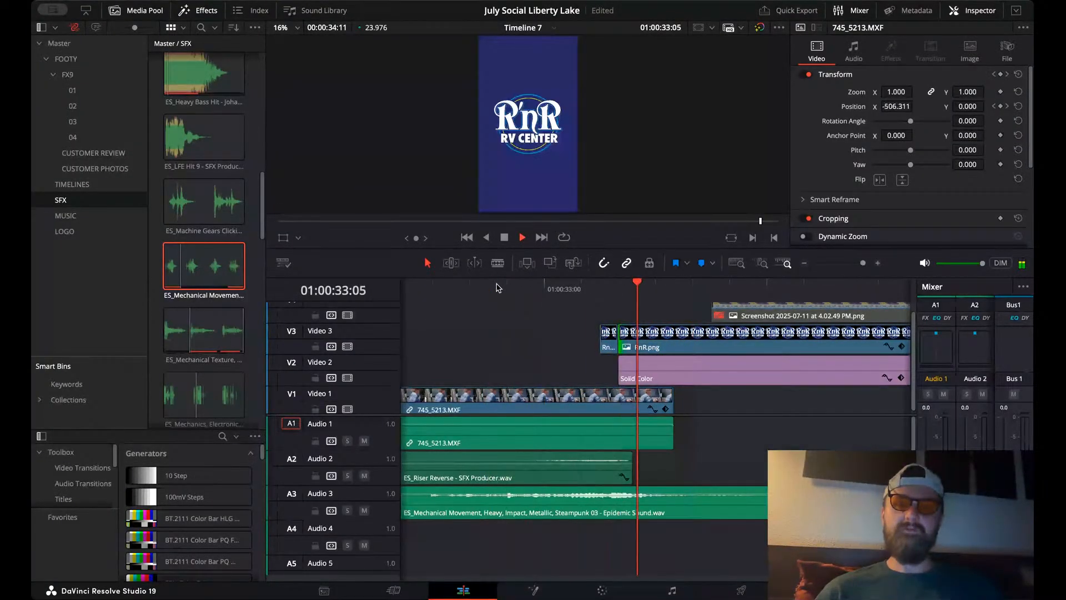
key("space")
left_click_drag(599, 332, 582, 332)
left_click(494, 288)
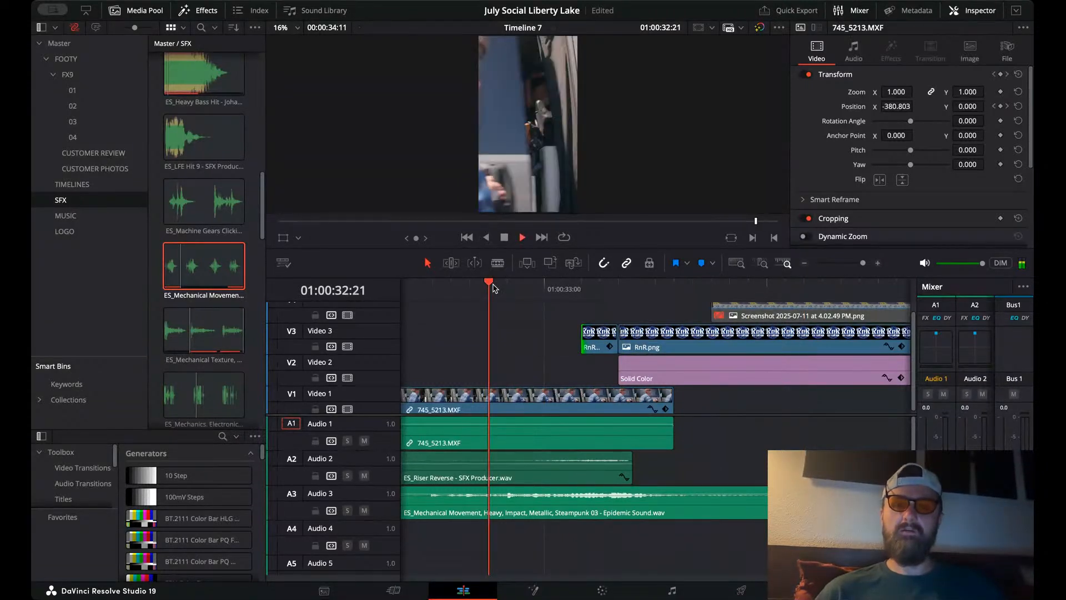
key("space")
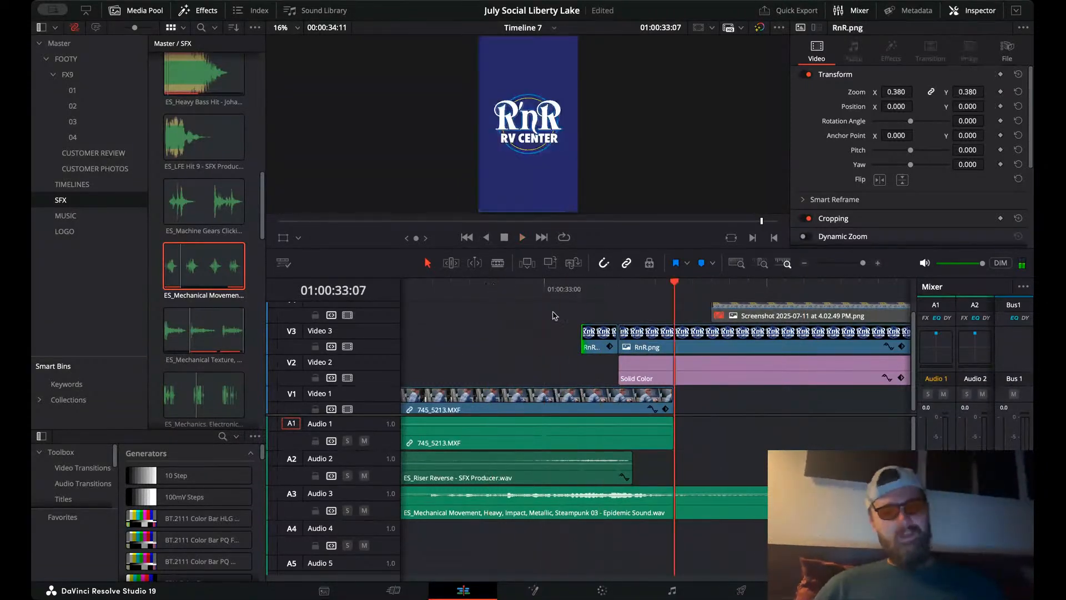
- Delete the short first RnR.png clip from Video 3 and play back the cut to the end card
left_click(600, 345)
key("BackSpace")
left_click(489, 291)
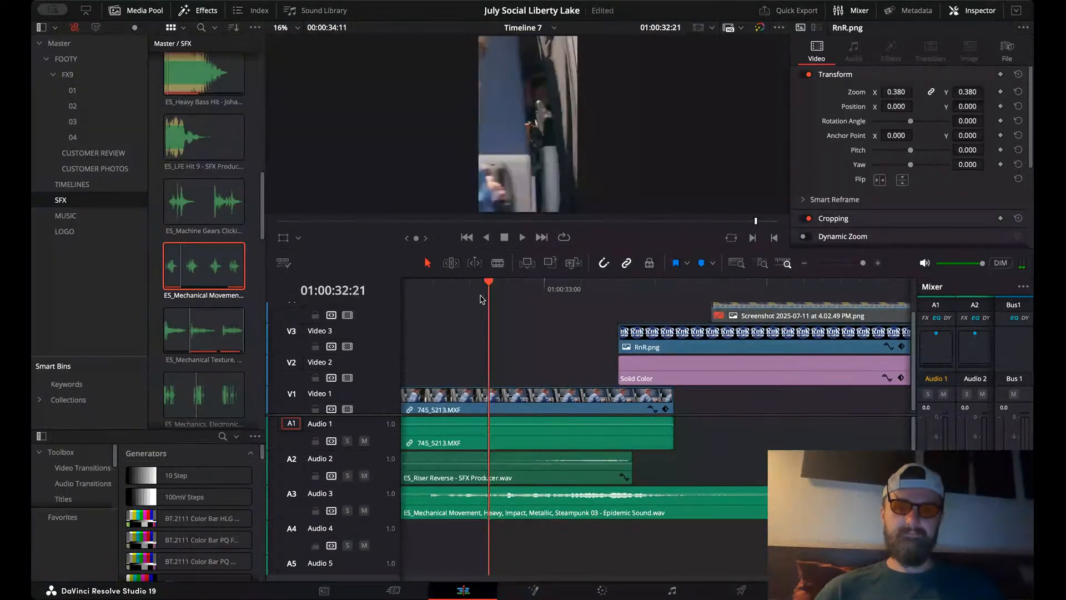
key("space")
key("space")
- Undo the deletion, the timing changes and the zoom changes made to the short RnR.png clip
key("super+z")
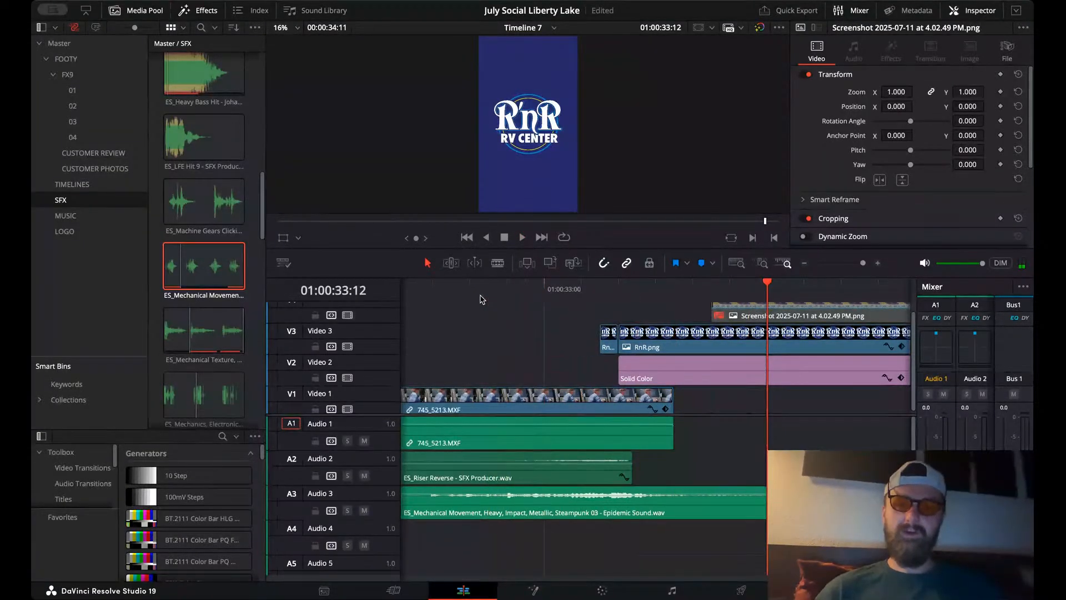
key("super+z")
key("super+z")
key("super+z")
key("super+z")
left_click(631, 290)
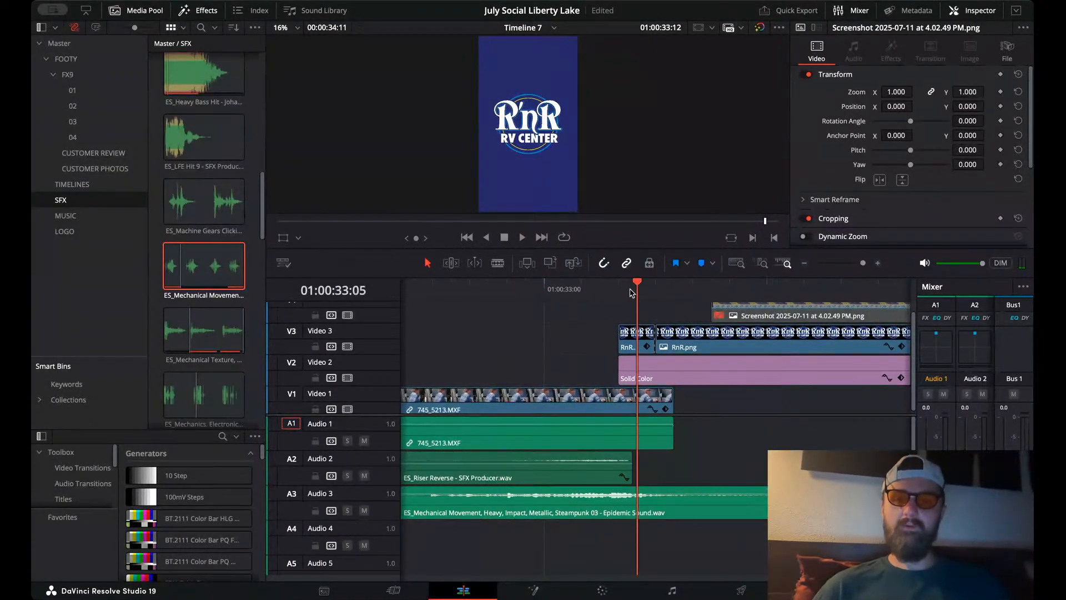
key("super+z")
key("super+z")
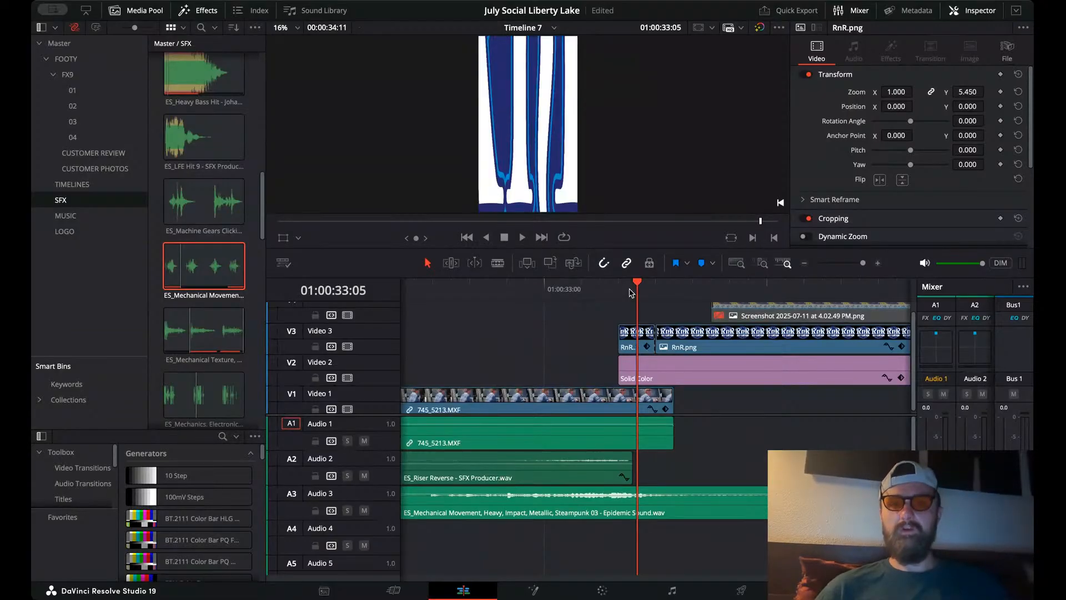
key("super+z")
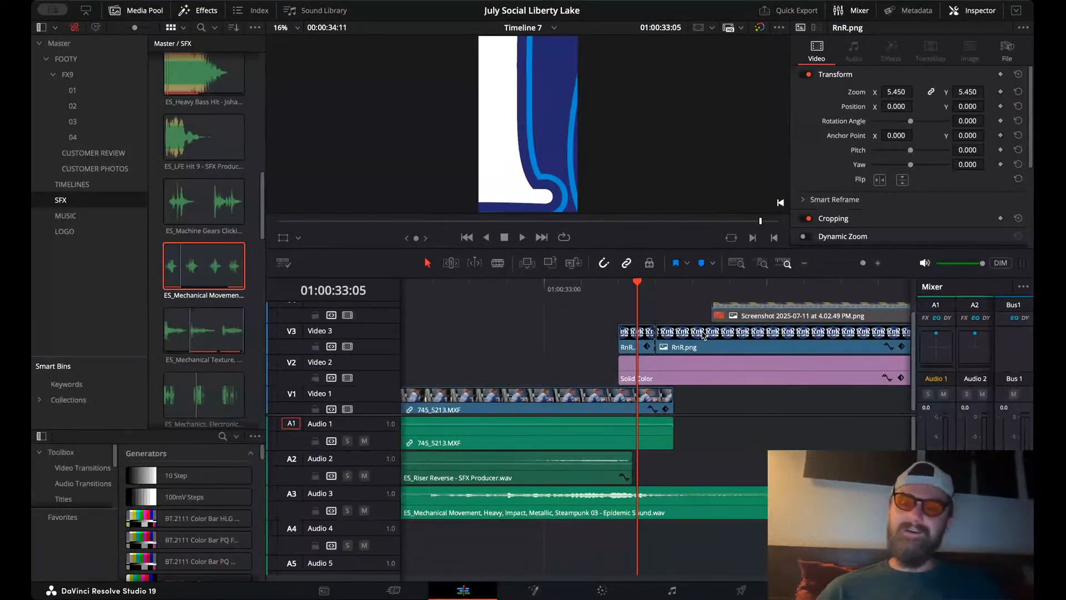
- Examine the enlarged logo frames from 01:00:33:04 to 01:00:33:06 and play back the cut from the van footage
left_click(594, 342)
left_click(625, 286)
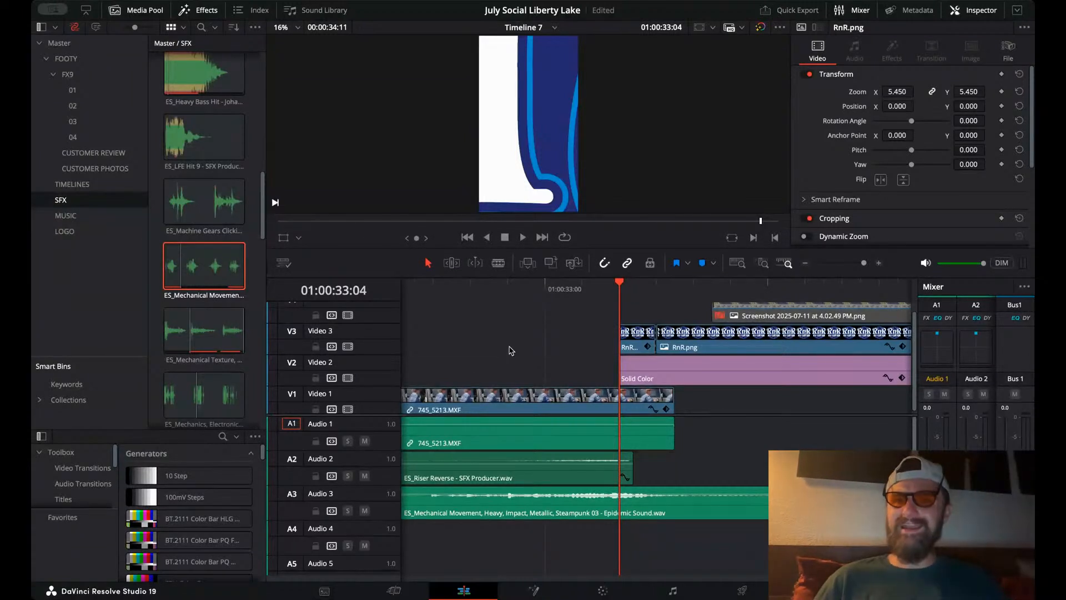
key("Right")
left_click(664, 286)
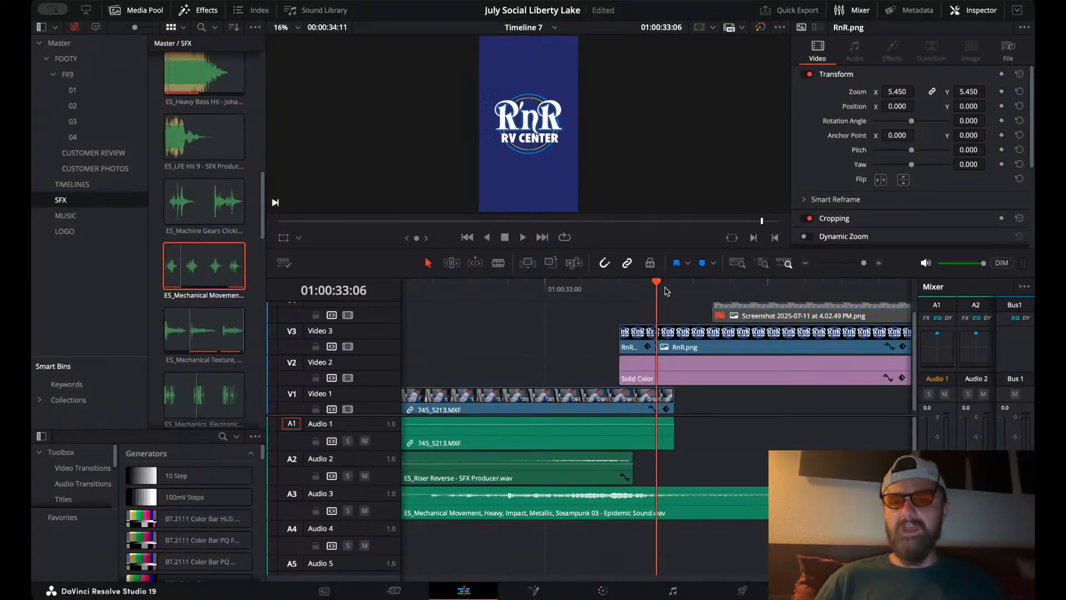
left_click(597, 287)
key("space")
left_click(525, 286)
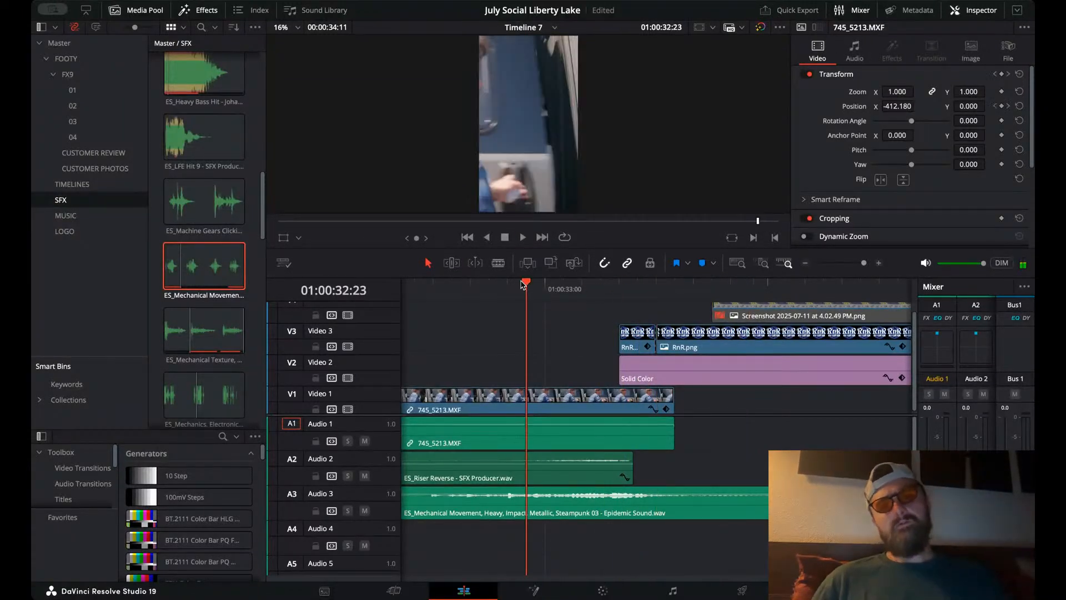
key("space")
key("space")
- Play back the lead-in to the end card from 01:00:32:09 to judge the pacing of the van footage
scroll(486, 288, "left", 4)
left_click(487, 287)
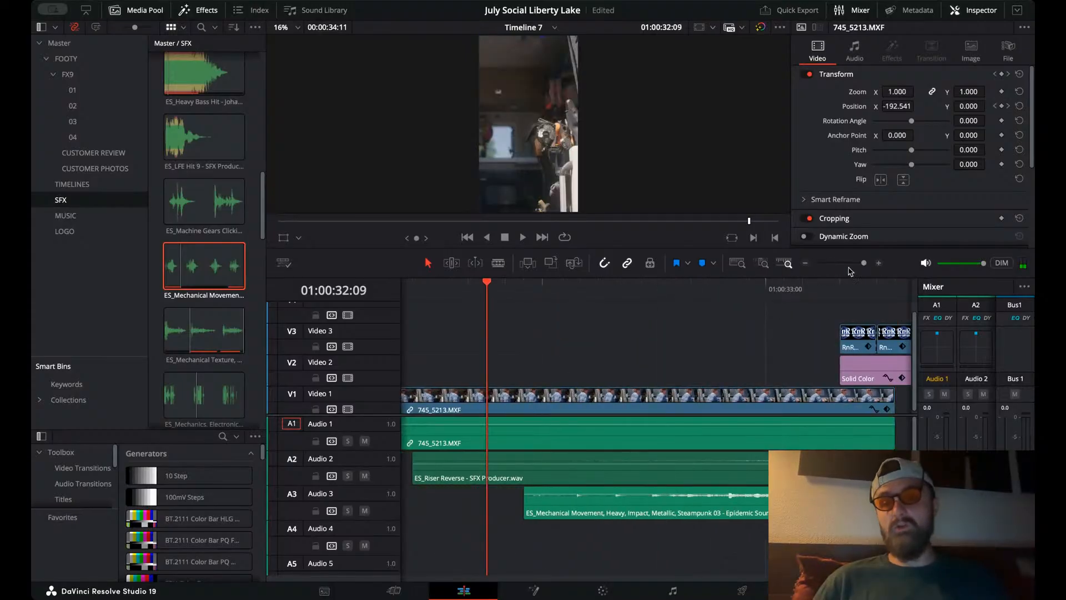
left_click(807, 264)
key("space")
key("space")
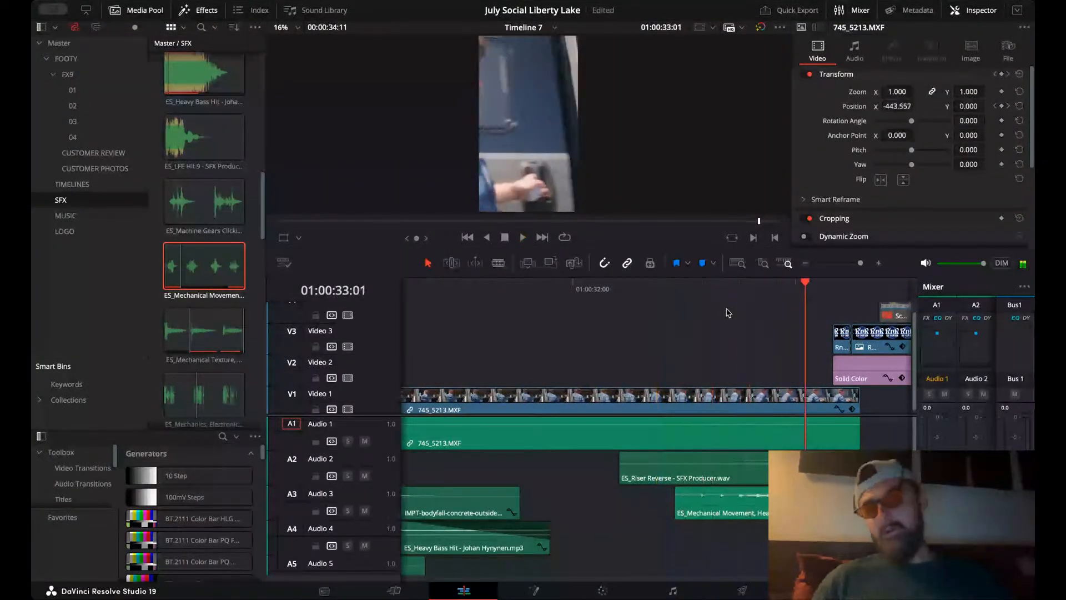
- Open the curve editor for the van clip 745_5213.MXF on Video 1 and display its Retime Speed curve
scroll(733, 339, "right", 2)
left_click(820, 391)
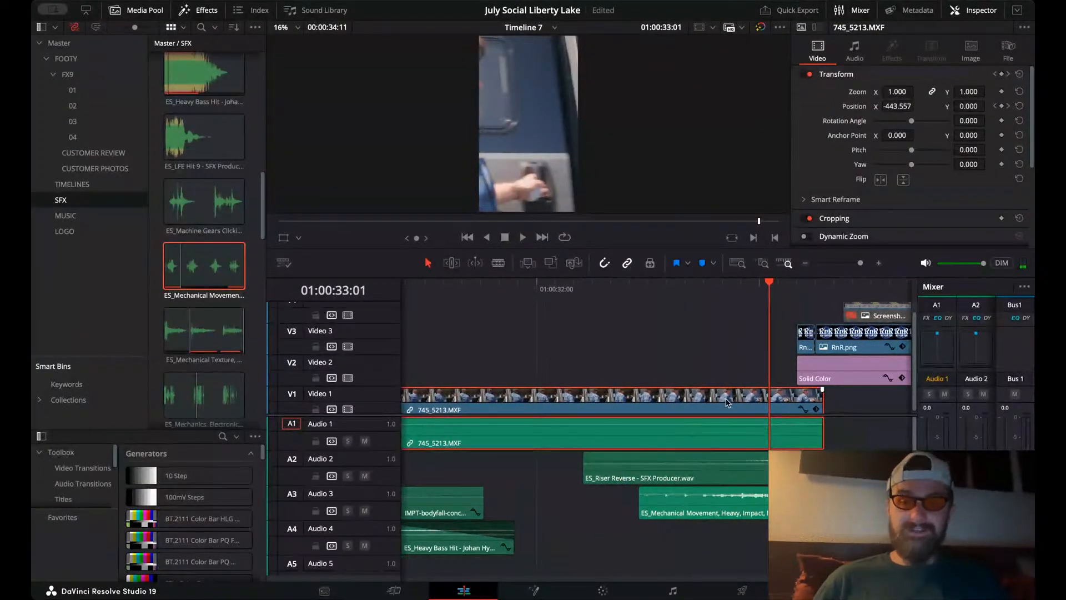
scroll(728, 403, "left", 4)
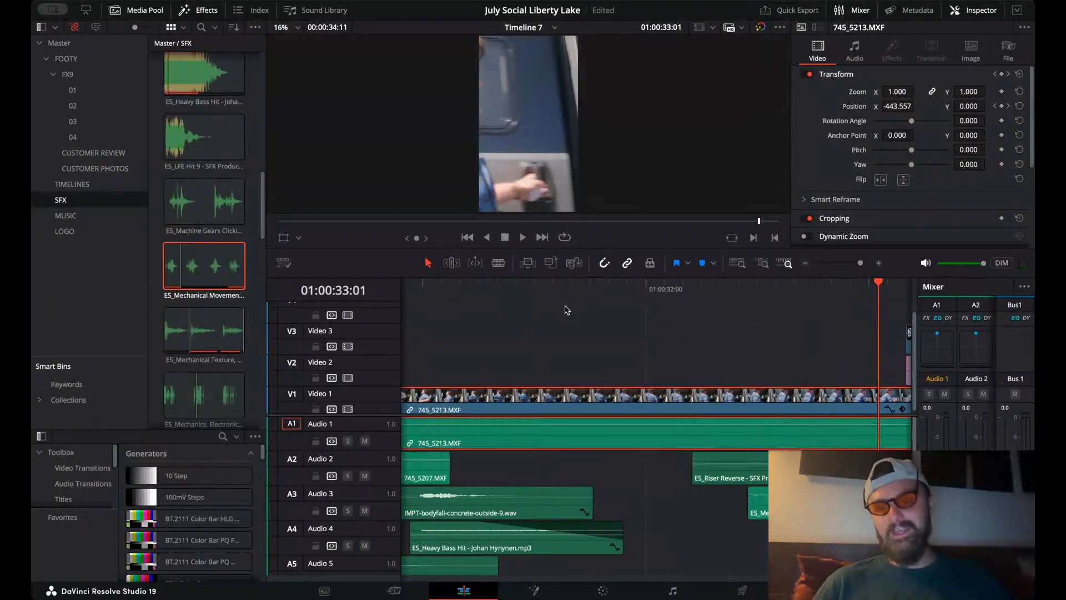
scroll(721, 331, "right", 3)
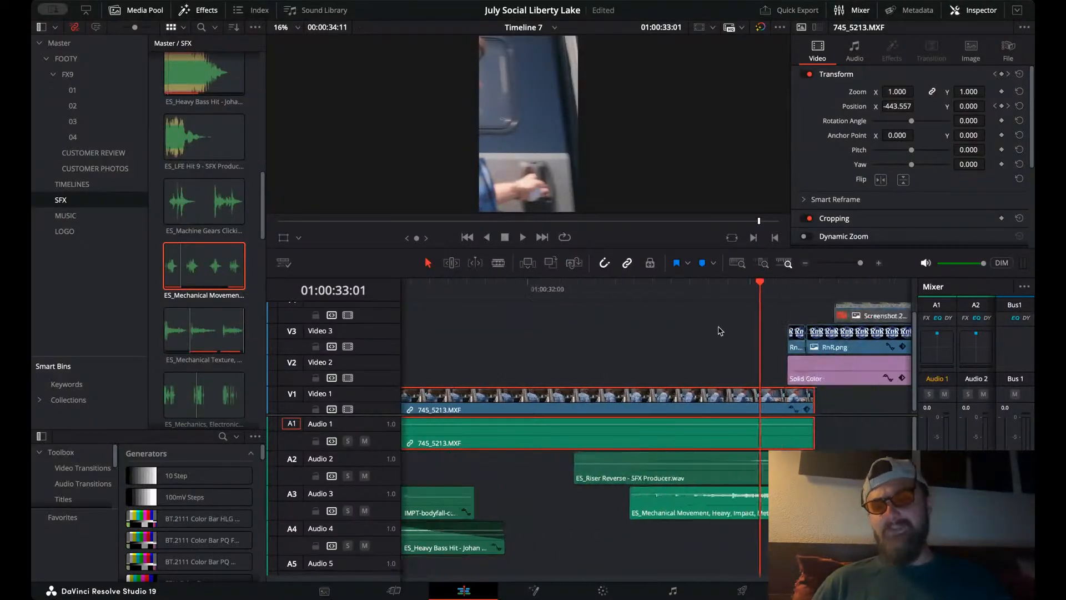
left_click(793, 409)
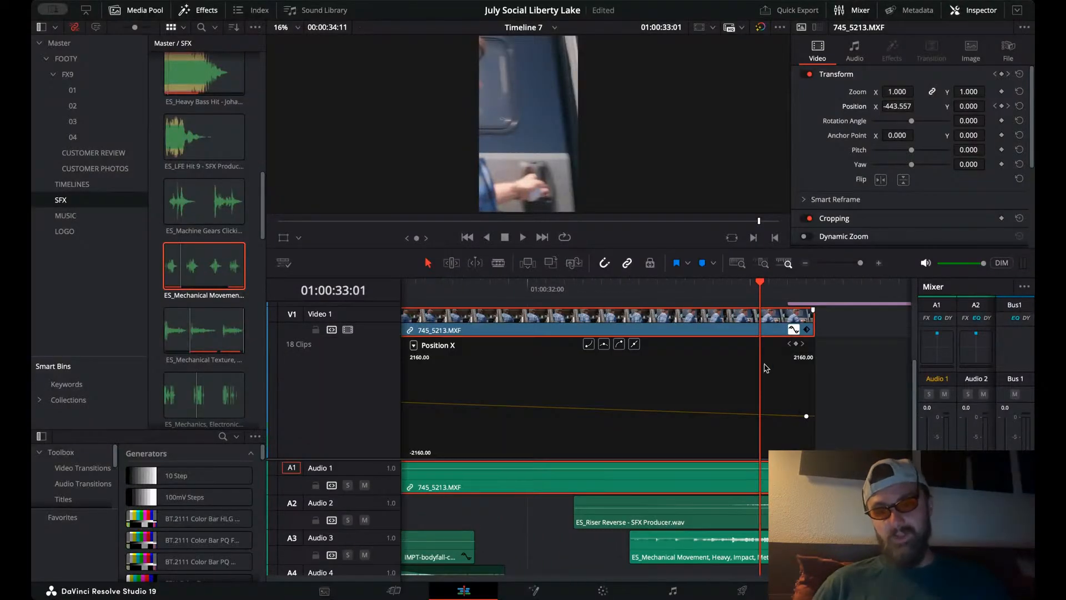
scroll(642, 371, "left", 5)
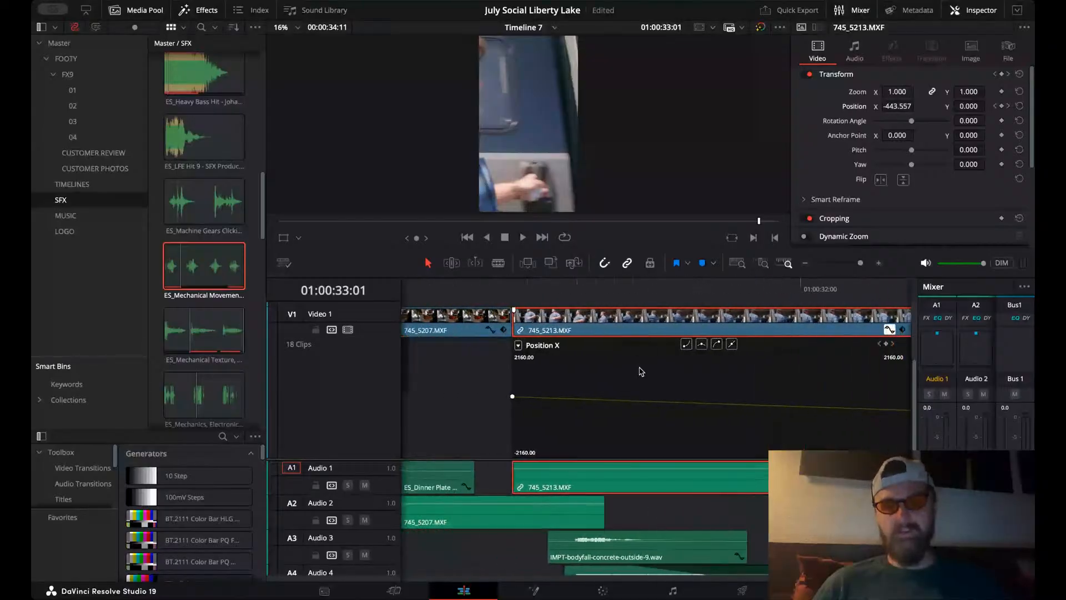
scroll(641, 372, "left", 2)
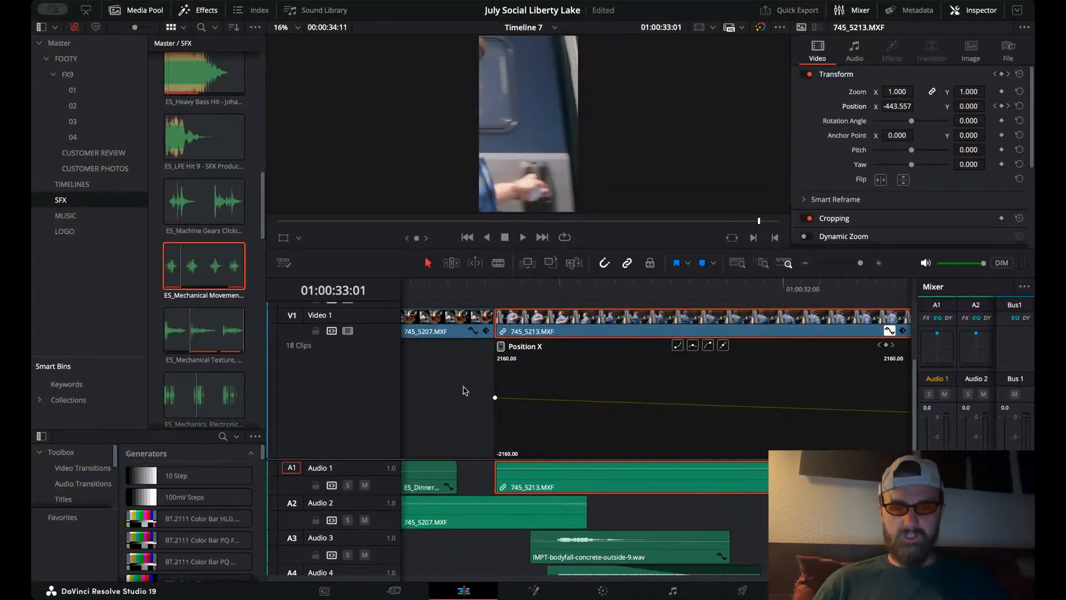
left_click(505, 578)
scroll(624, 417, "right", 5)
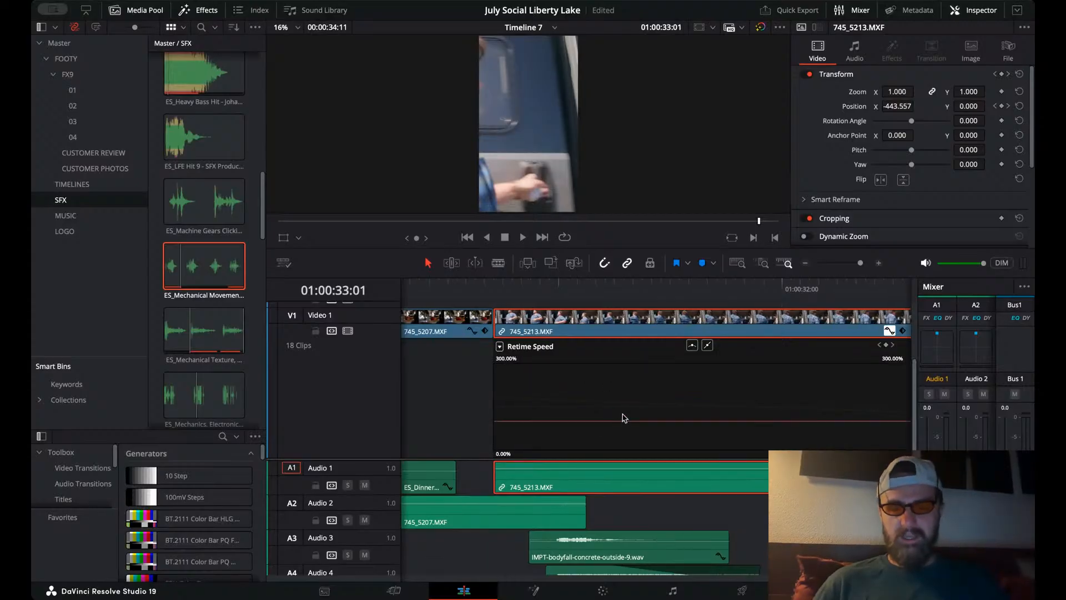
- Add a Retime Speed keyframe to the van clip 745_5213.MXF at 01:00:31:16
scroll(611, 418, "right", 3)
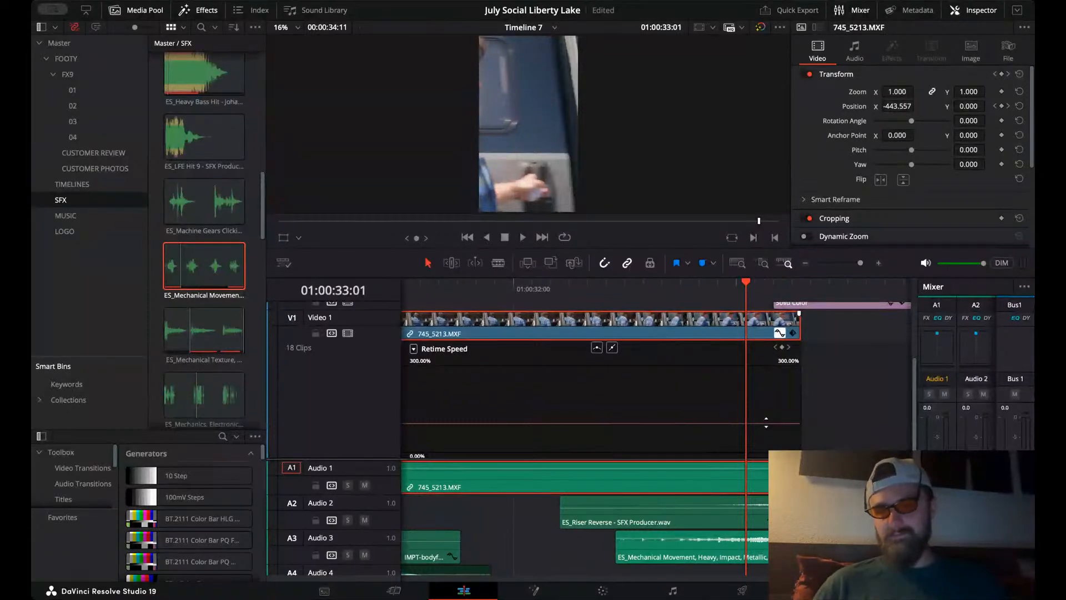
scroll(440, 422, "left", 5)
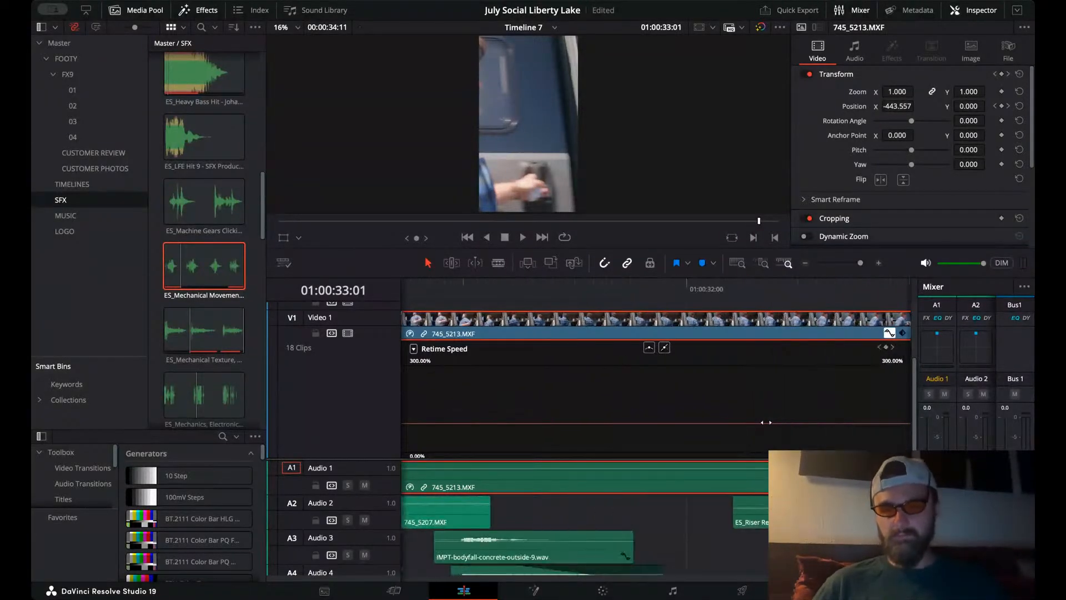
left_click_drag(517, 297, 611, 296)
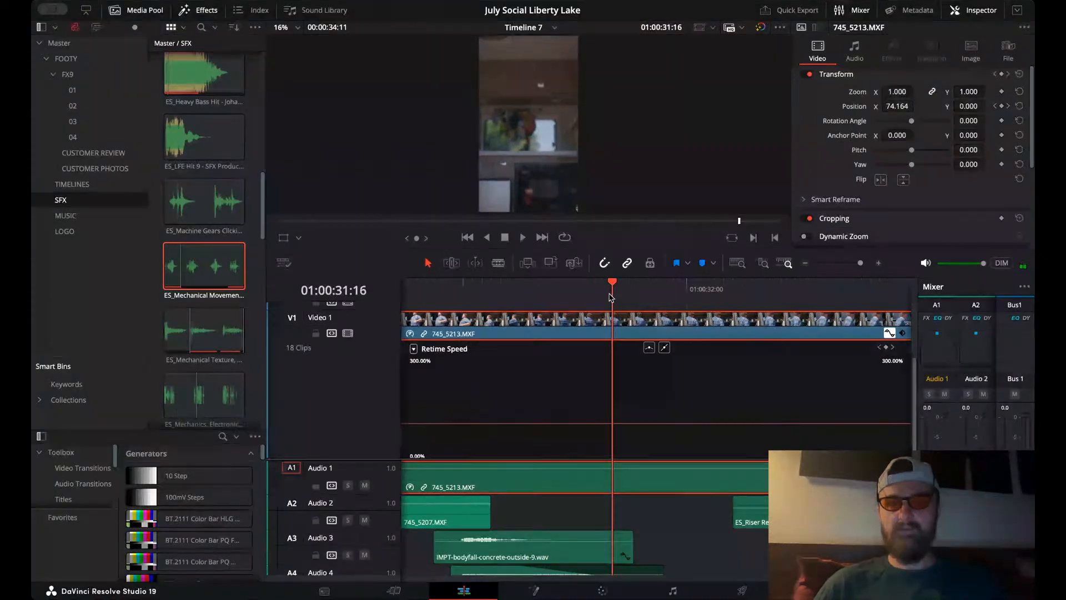
left_click(612, 424, "alt")
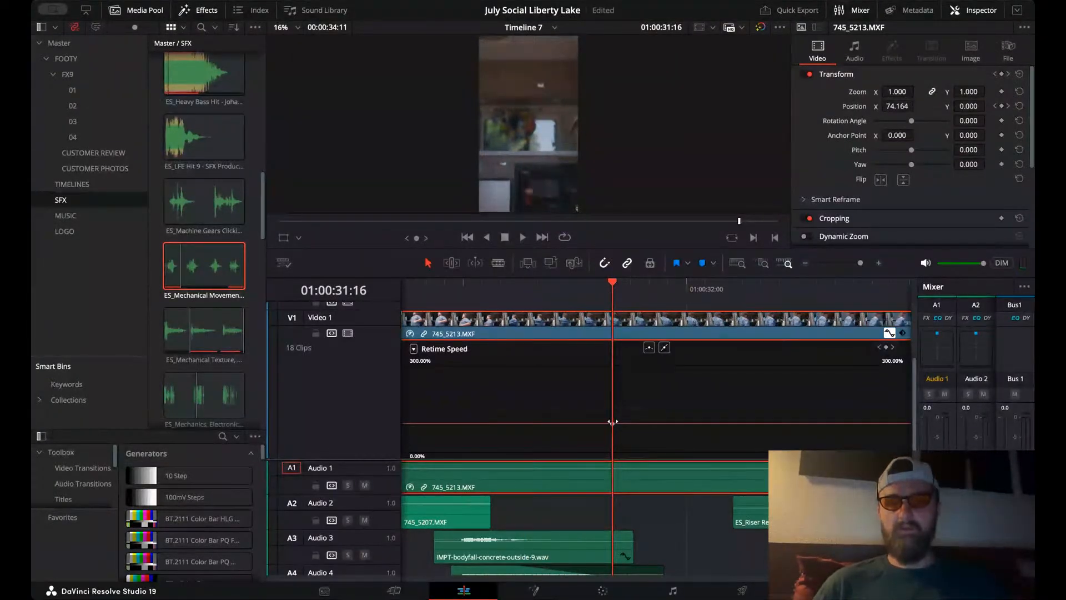
- Add a second Retime Speed keyframe near the van clip's end, smooth it and raise it so the clip accelerates gradually
scroll(648, 423, "right", 5)
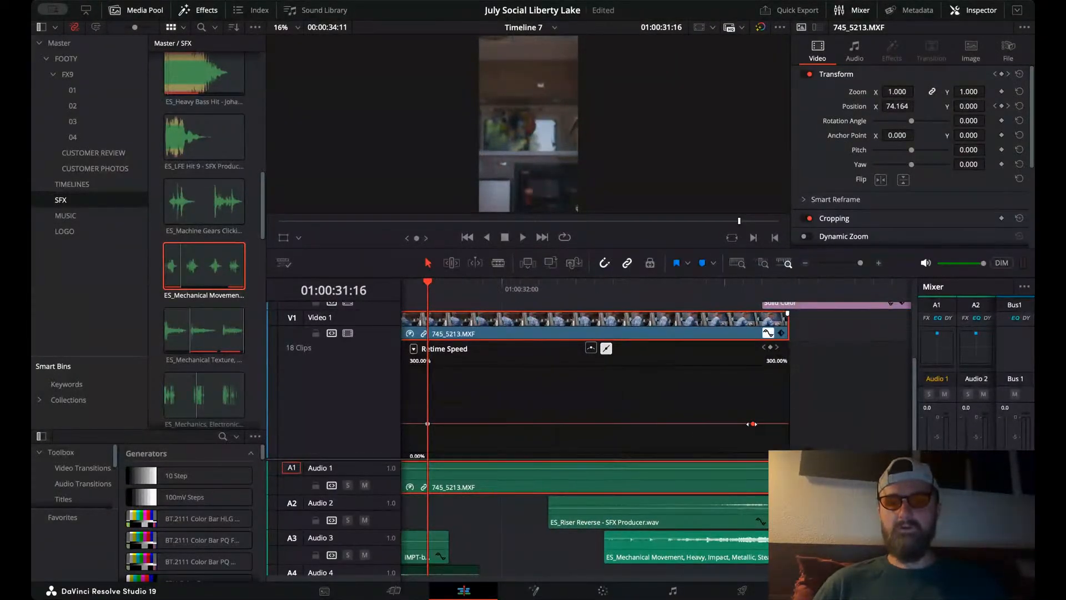
left_click_drag(765, 424, 704, 282)
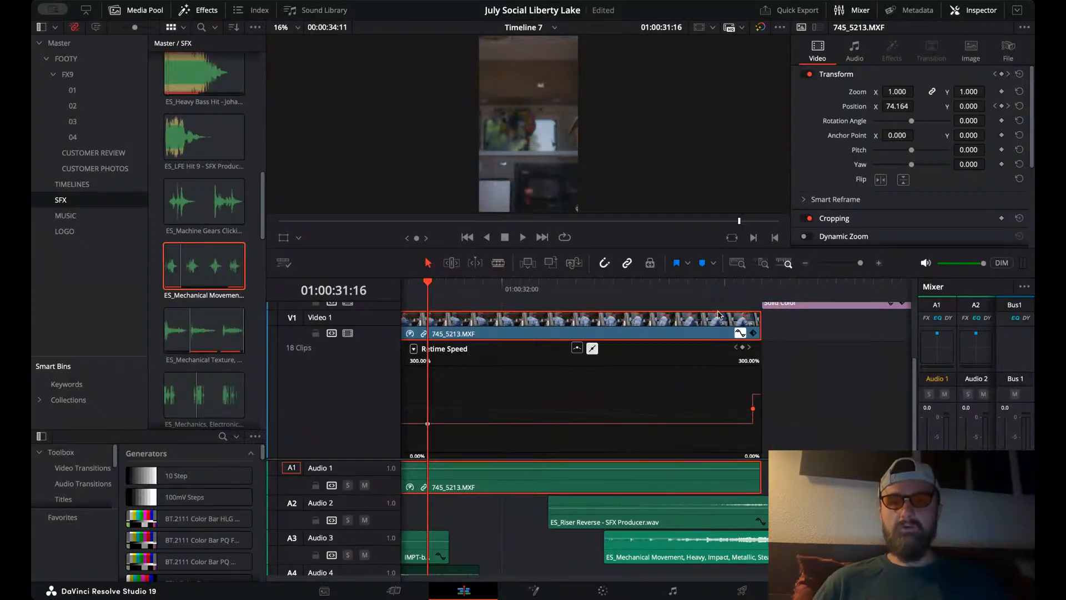
left_click_drag(761, 402, 573, 424)
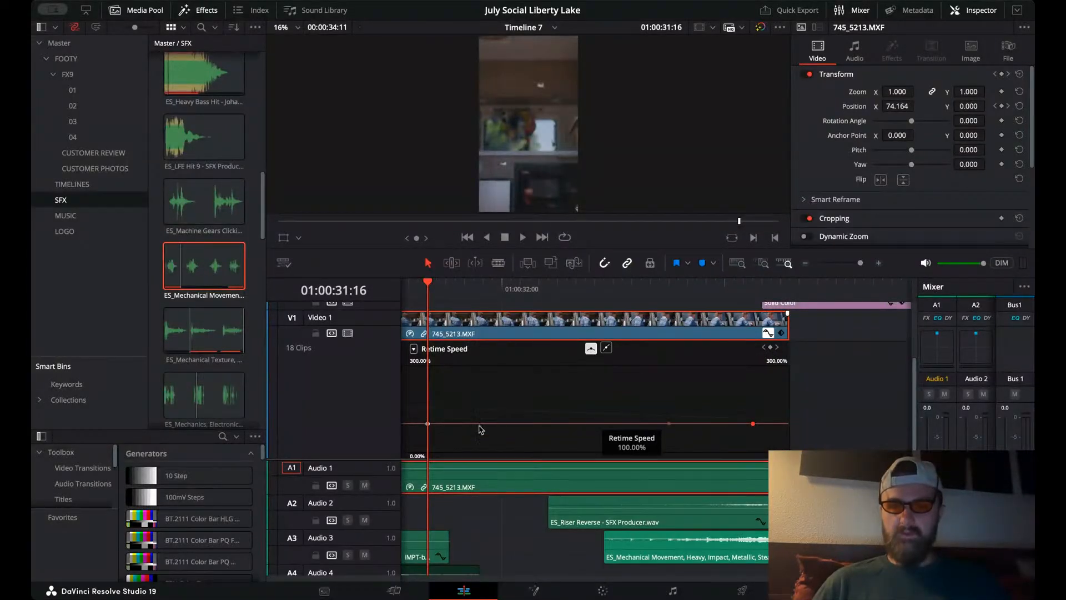
left_click_drag(766, 424, 548, 407)
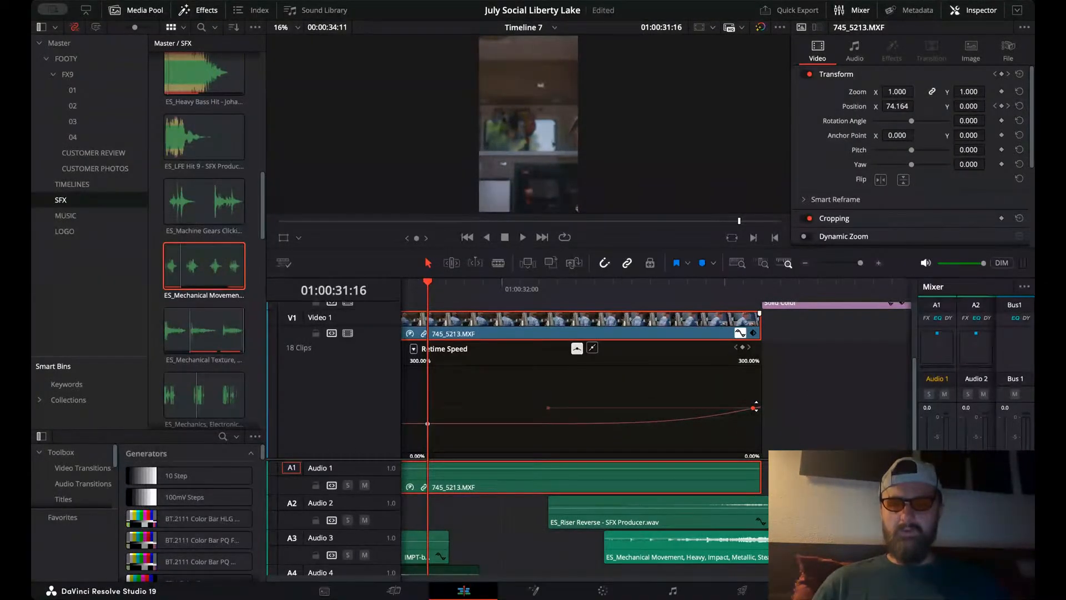
left_click_drag(757, 405, 695, 387)
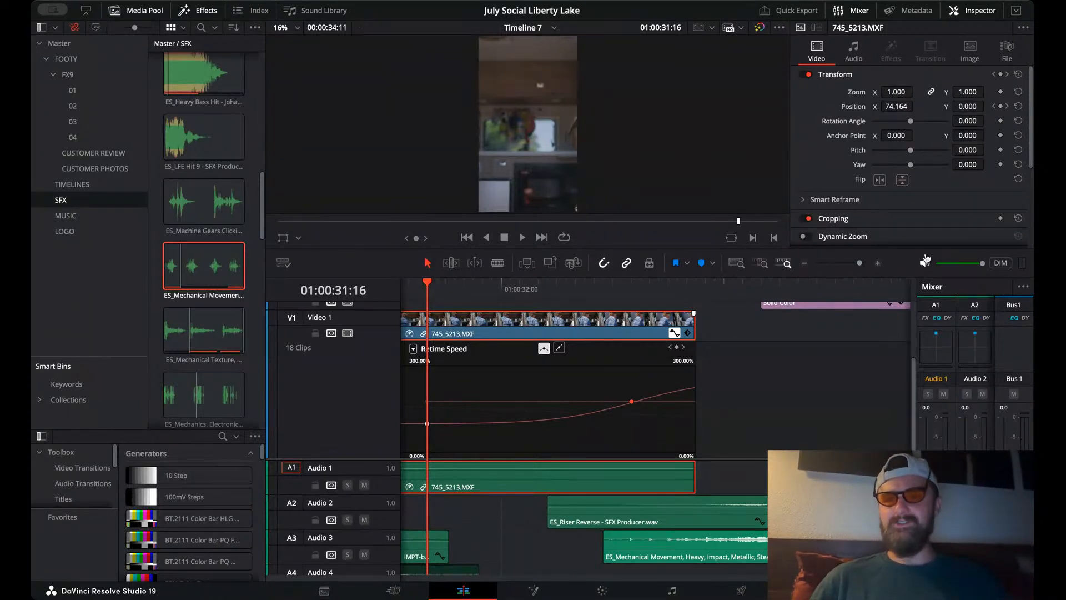
- Steepen the van clip's speed ramp by raising the curve's end and moving the second keyframe earlier
left_click(807, 408)
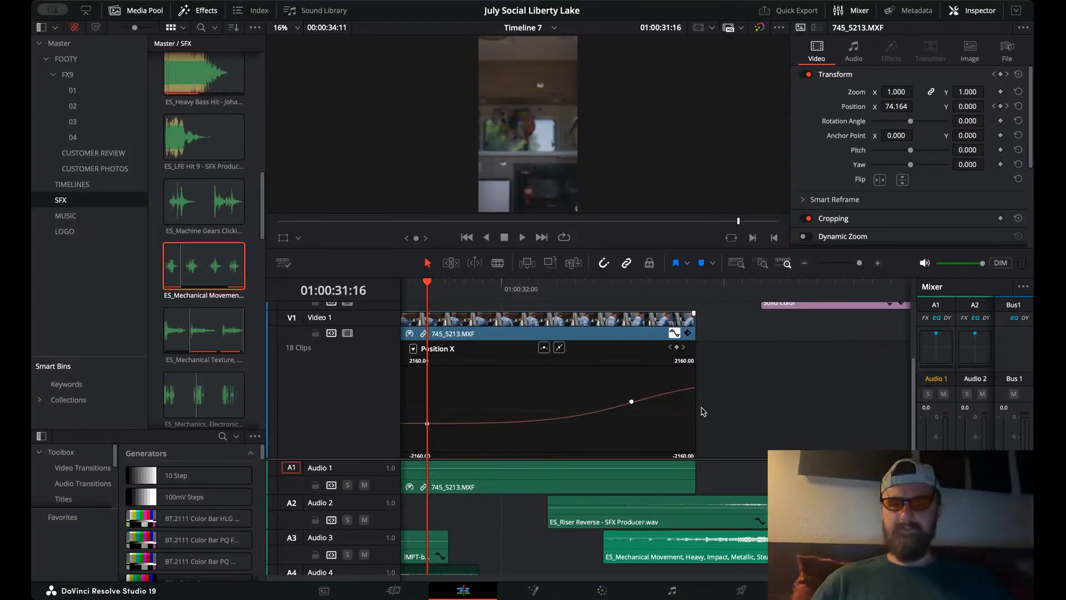
left_click_drag(694, 385, 694, 375)
scroll(607, 326, "left", 2)
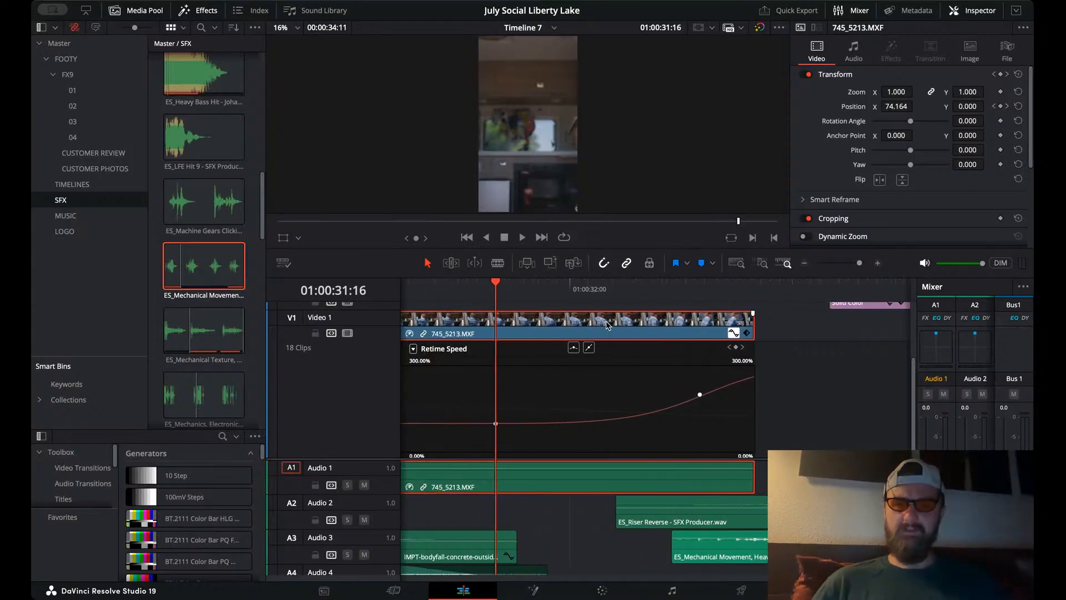
key("space")
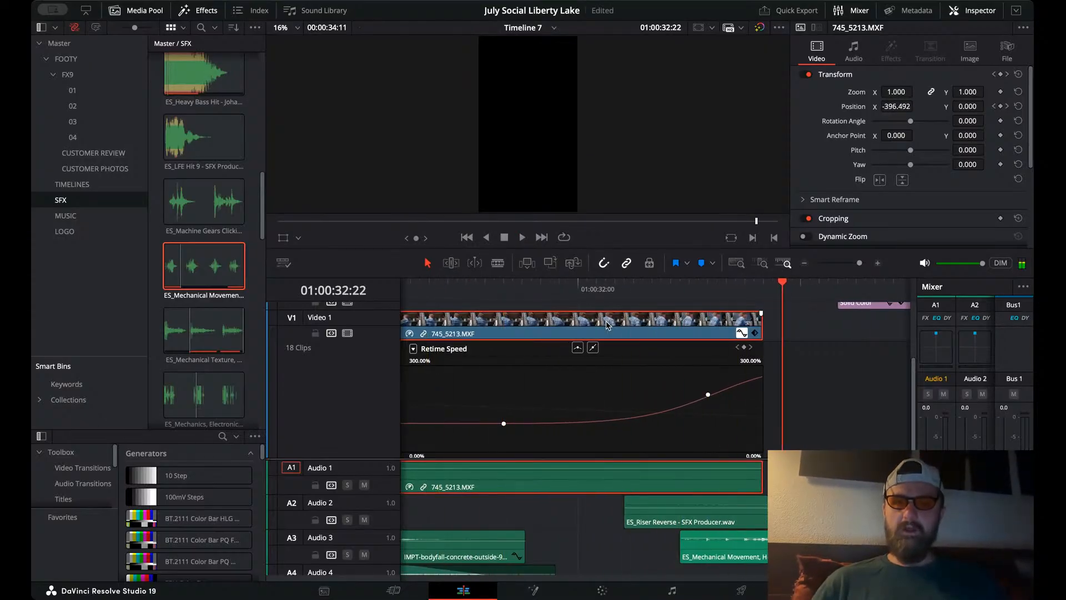
left_click_drag(708, 394, 628, 396)
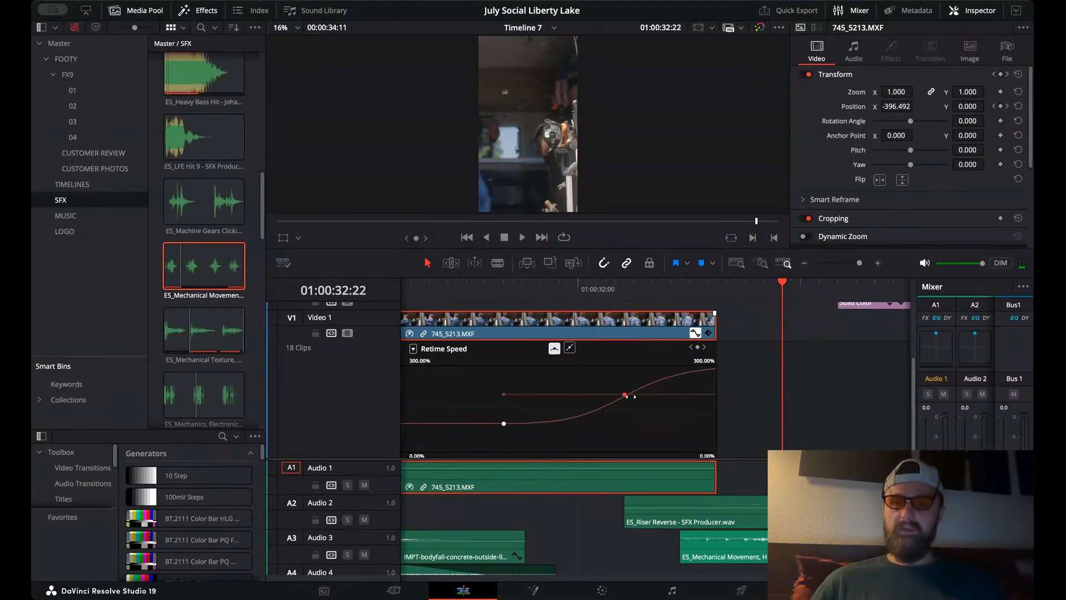
- Trim about two frames off the end of the van clip 745_5213.MXF and play back the speed ramp
left_click(715, 321)
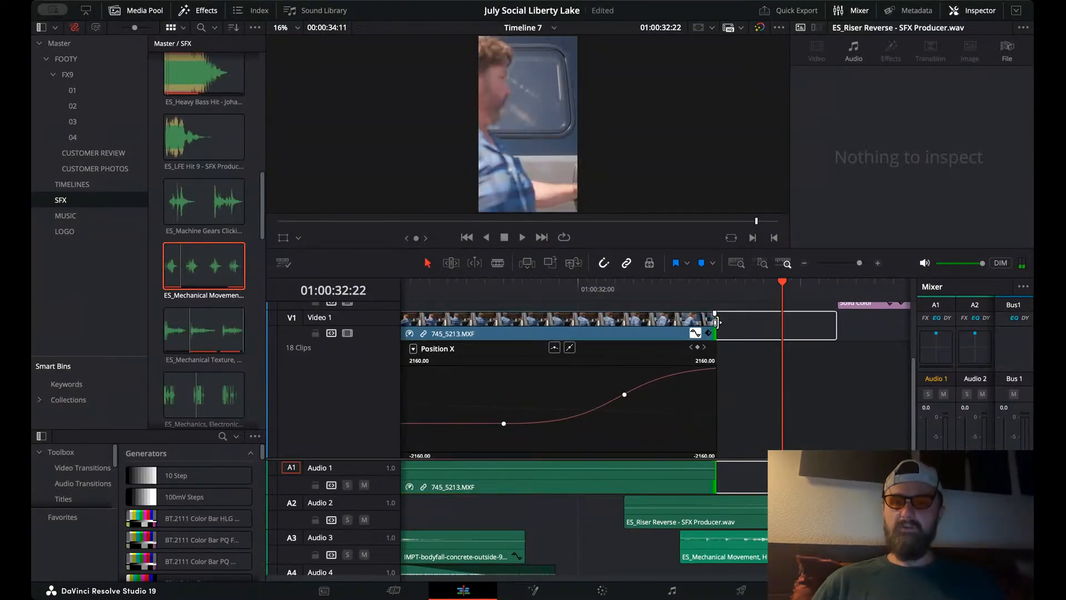
left_click_drag(717, 322, 690, 322)
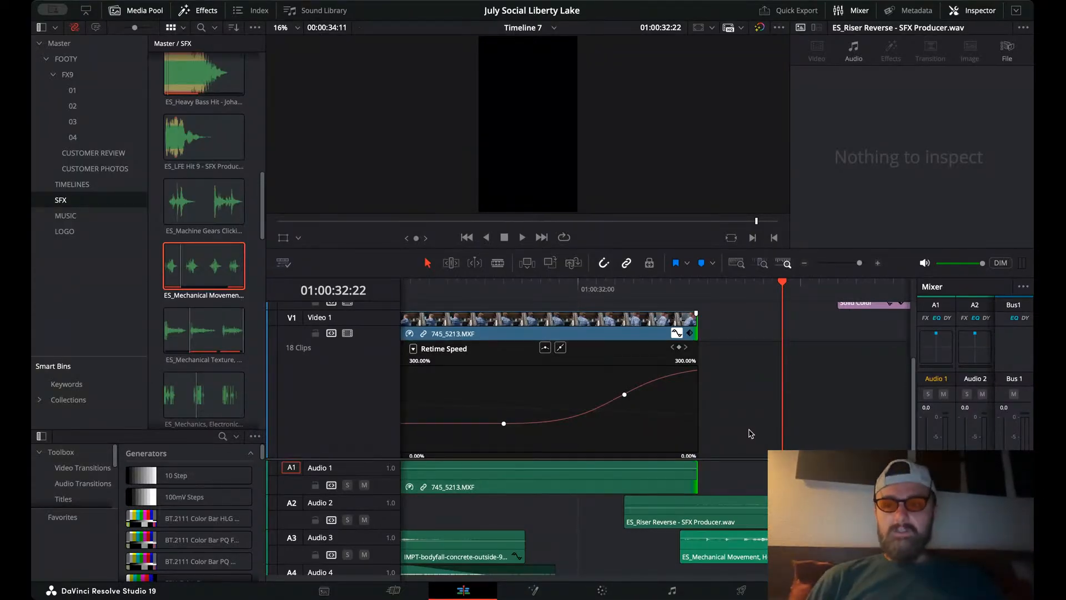
left_click(751, 433)
left_click(492, 290)
key("space")
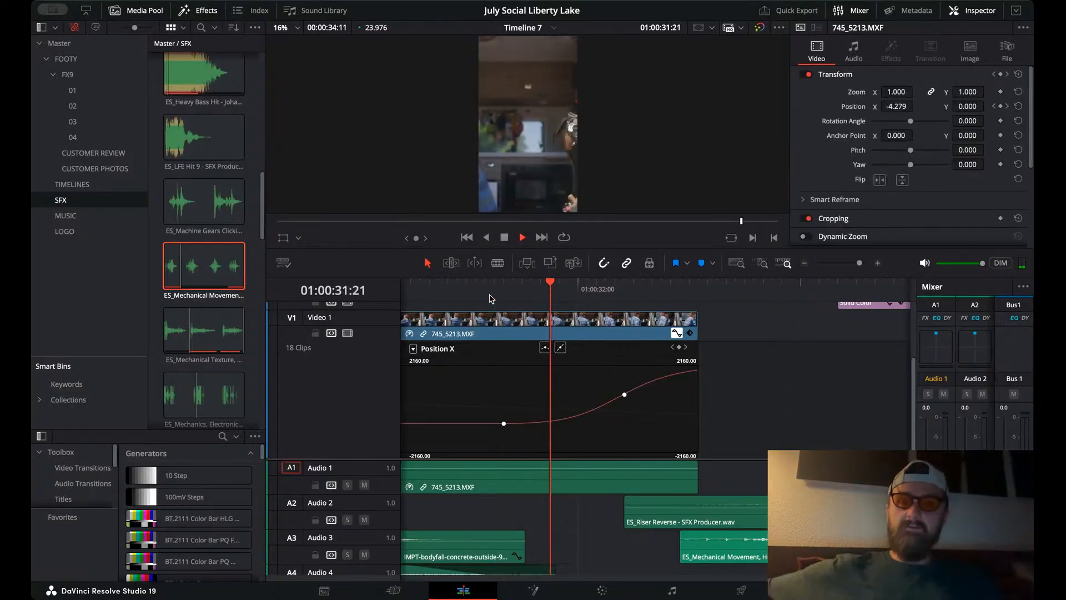
key("space")
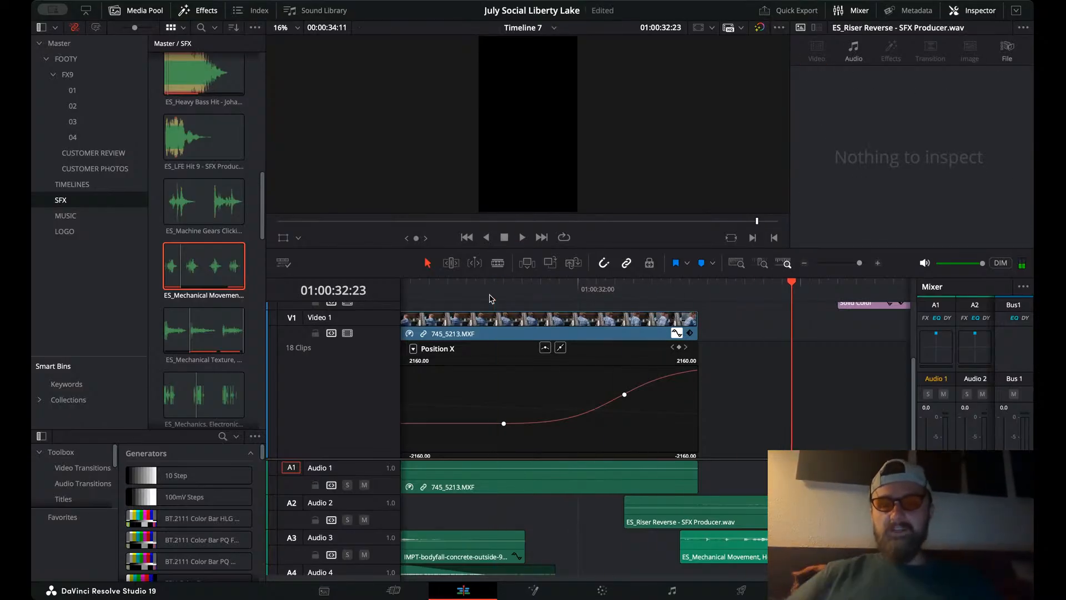
- Lower the end of the van clip's Retime Speed curve slightly and replay the ramp
left_click_drag(692, 377, 693, 385)
left_click(476, 291)
key("space")
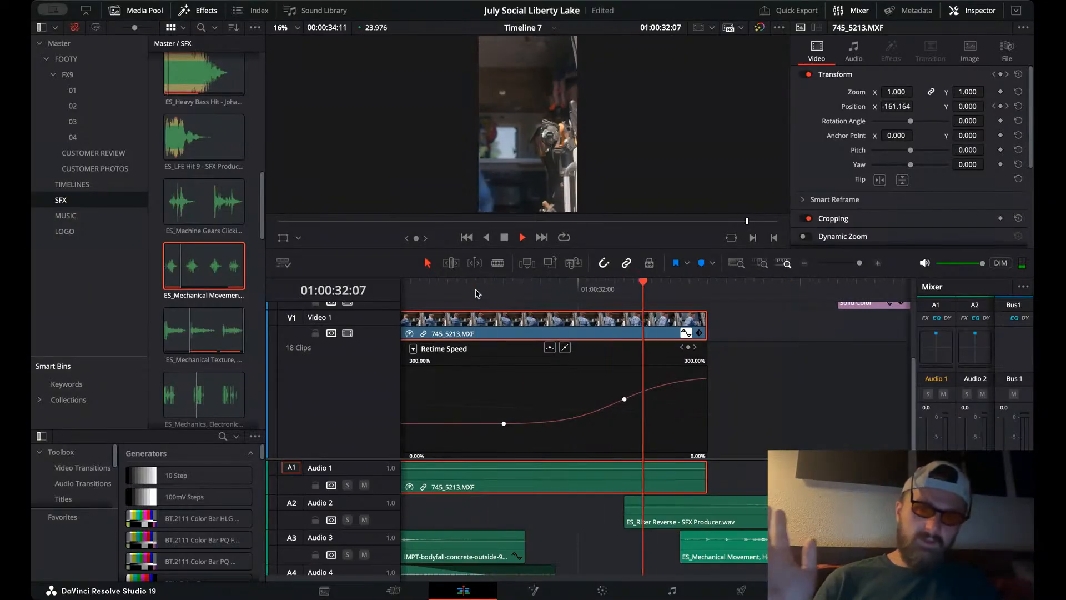
- Move the riser and mechanical movement sound effects earlier together so the riser ends with the shortened van clip
left_click(663, 558)
left_click(762, 524, "super")
left_click_drag(762, 524, 622, 524)
left_click(688, 286)
scroll(723, 323, "right", 2)
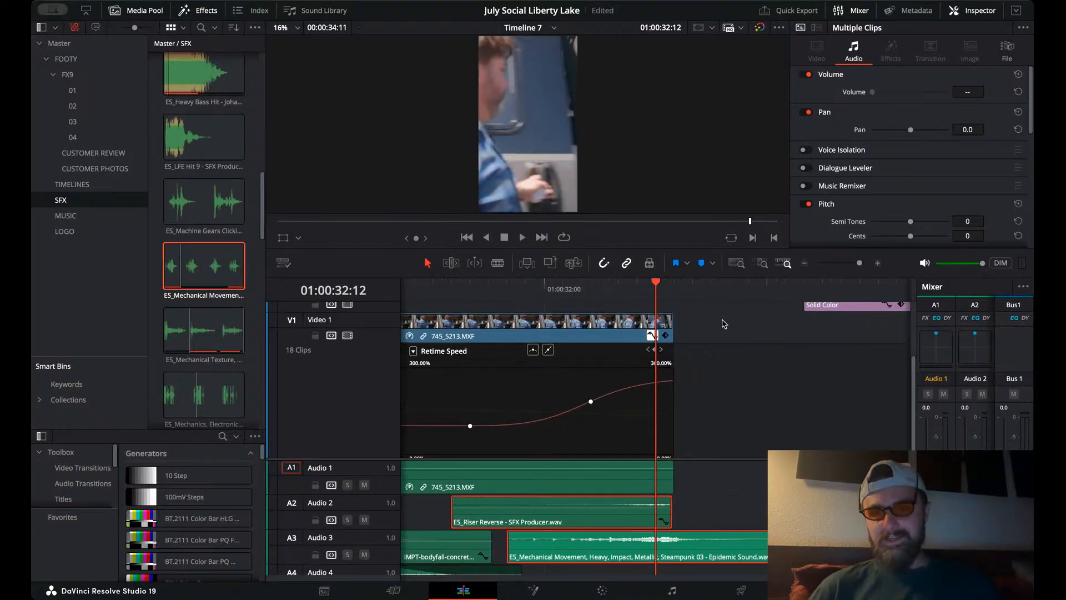
- Move all the end card clips on Video 2 to Video 4 earlier together so they start at 01:00:32:13
scroll(723, 324, "up", 3)
scroll(724, 323, "down", 1)
left_click_drag(752, 347, 847, 295)
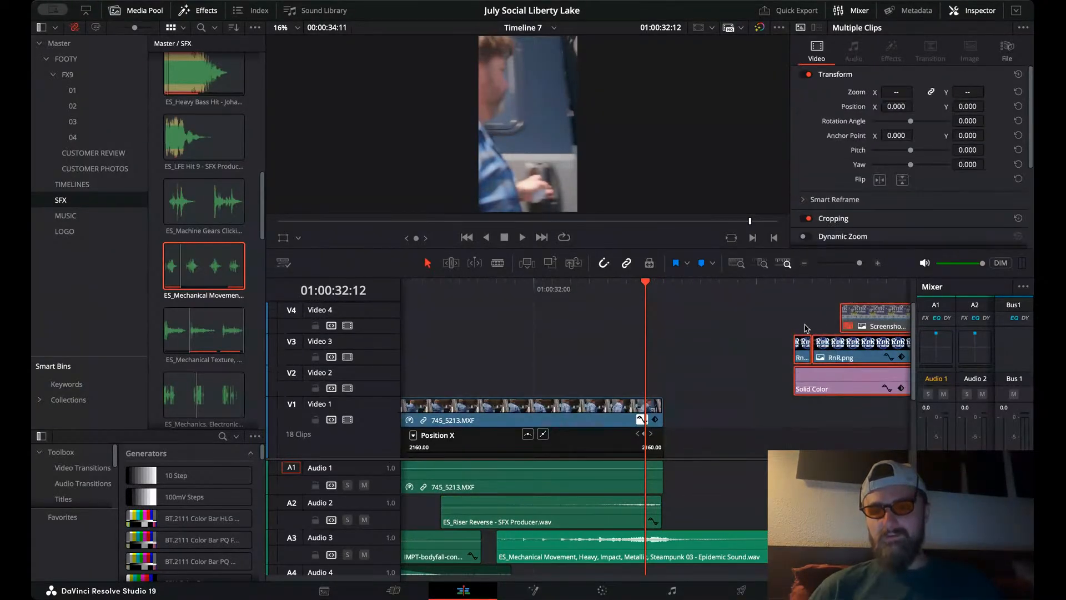
scroll(804, 326, "left", 4)
scroll(803, 340, "right", 2)
left_click_drag(880, 350, 737, 351)
- Play back the tightened cut from the van footage into the logo end card and check the short RnR.png clip
key("space")
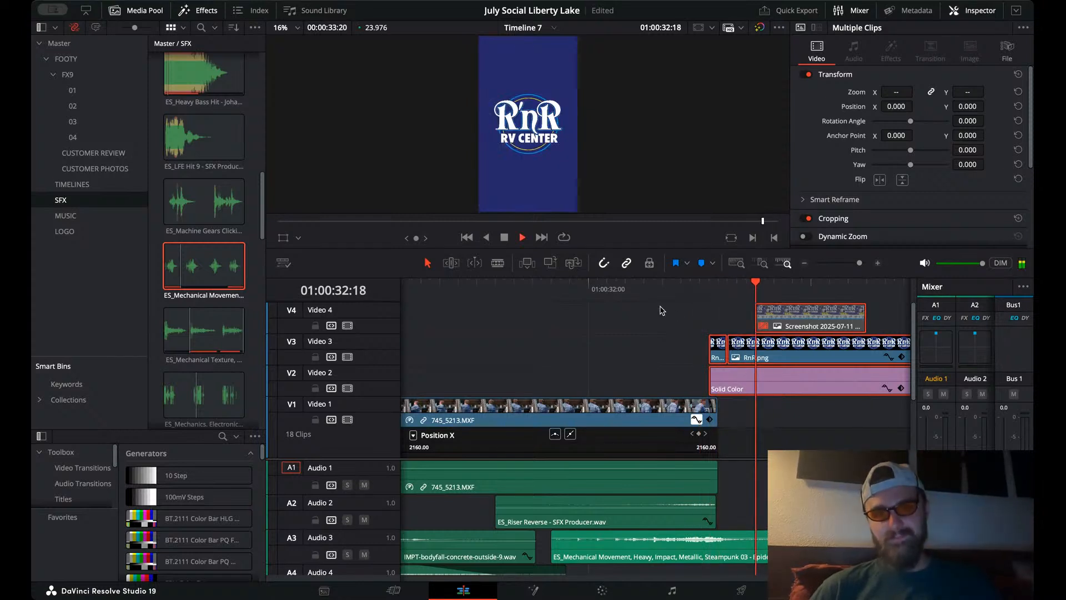
key("space")
left_click(702, 322)
left_click(716, 352)
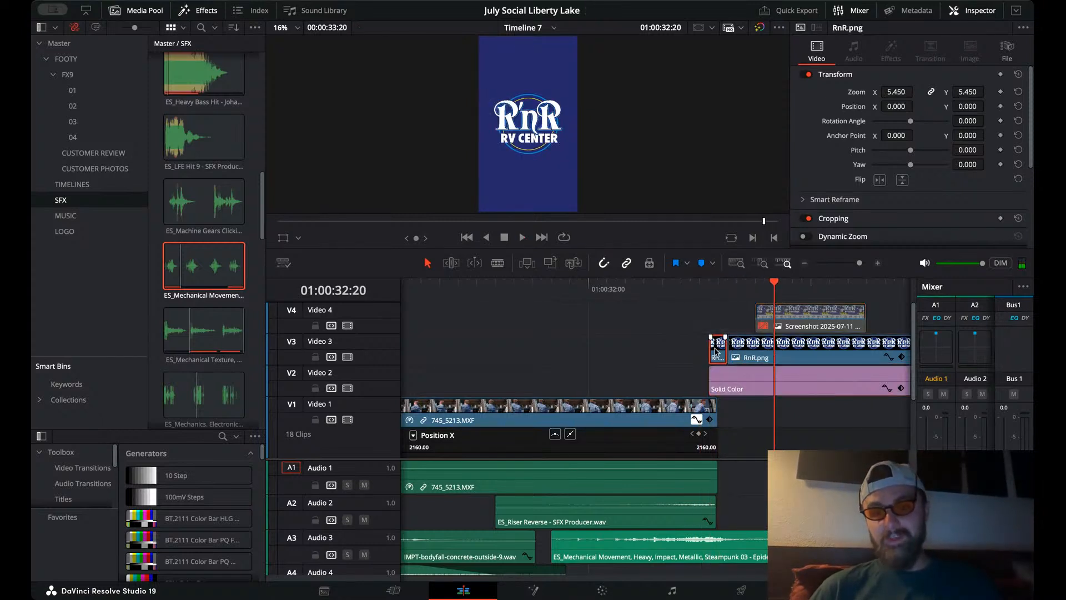
left_click(701, 289)
key("space")
key("space")
left_click(523, 291)
key("space")
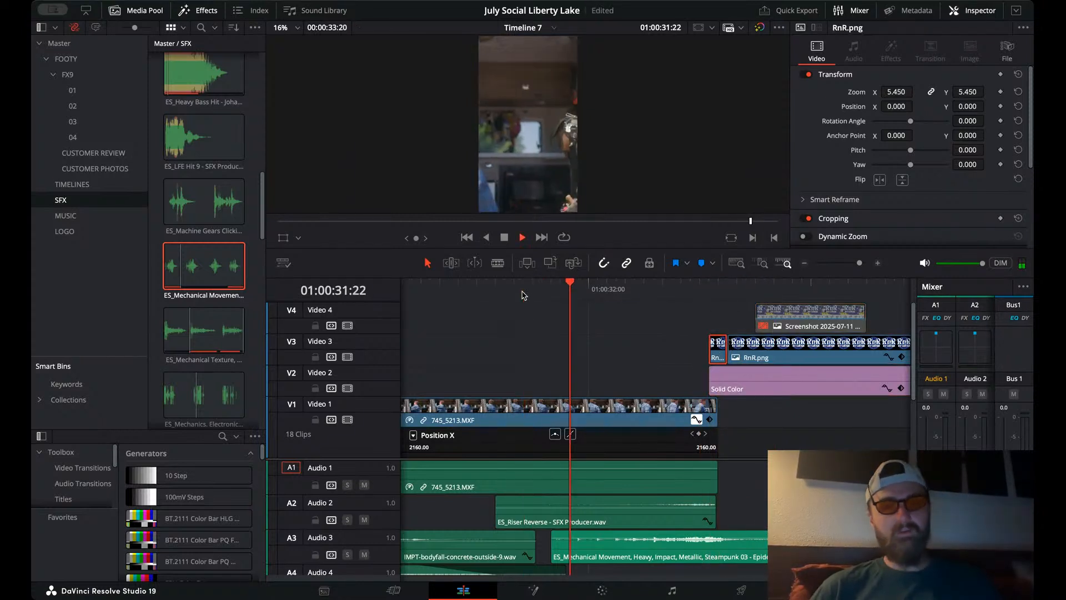
key("space")
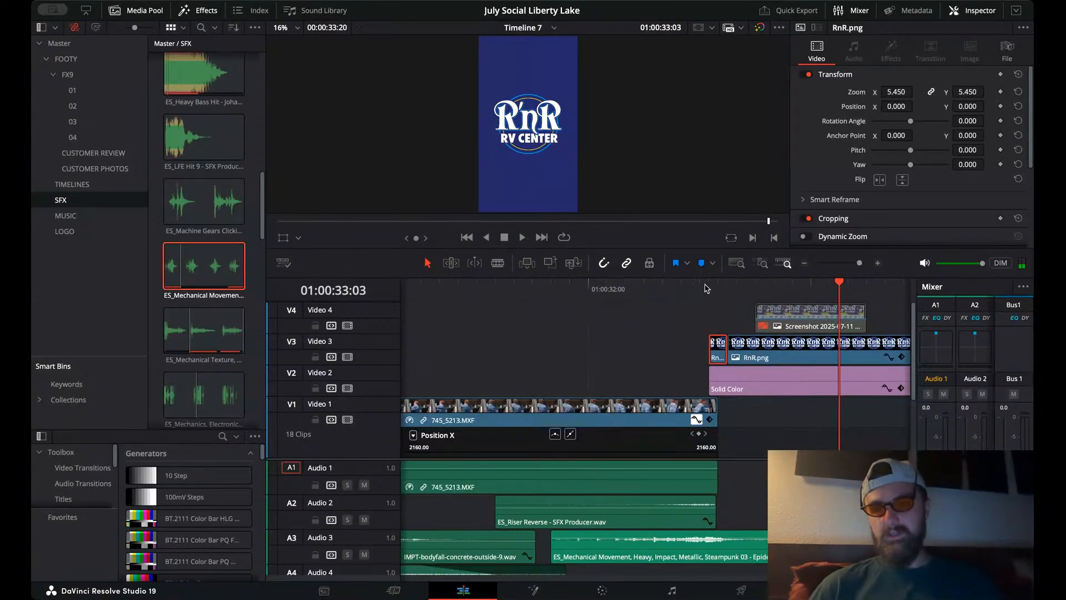
- Set the short RnR.png clip's position to X -521, Y 224 and its zoom to 10.110
left_click(708, 289)
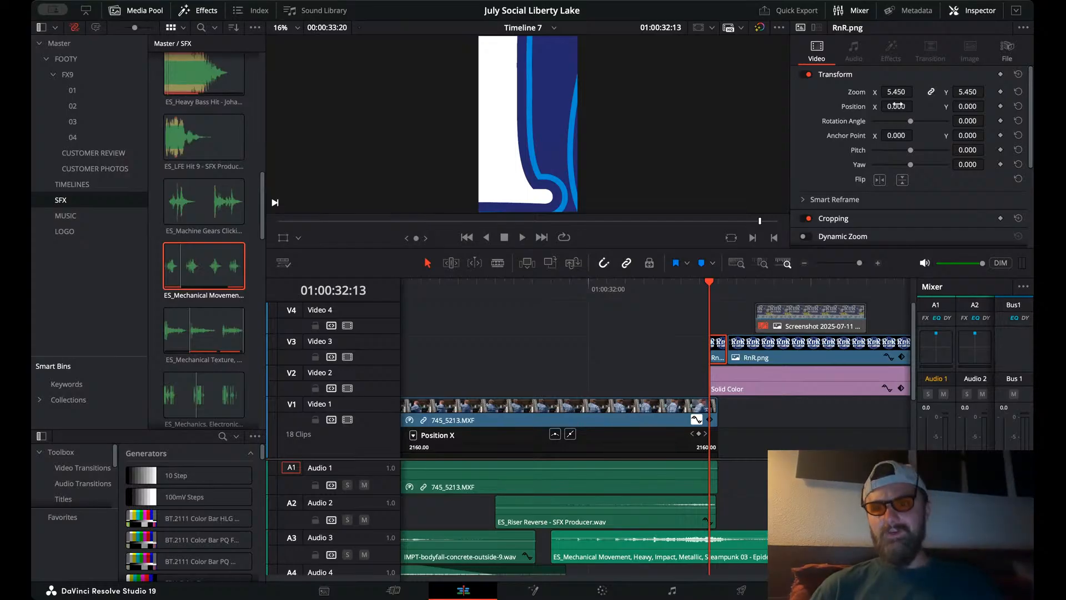
left_click_drag(896, 105, 899, 106)
left_click_drag(968, 106, 974, 106)
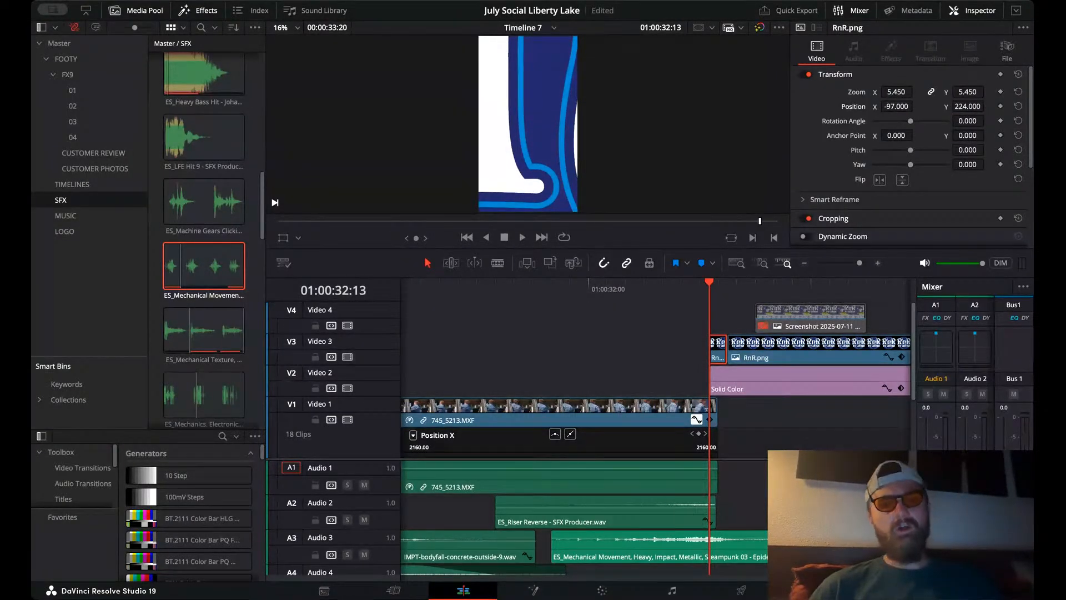
mouse_move(896, 92)
left_mouse_down()
mouse_move(917, 91)
mouse_move(899, 109)
left_mouse_up()
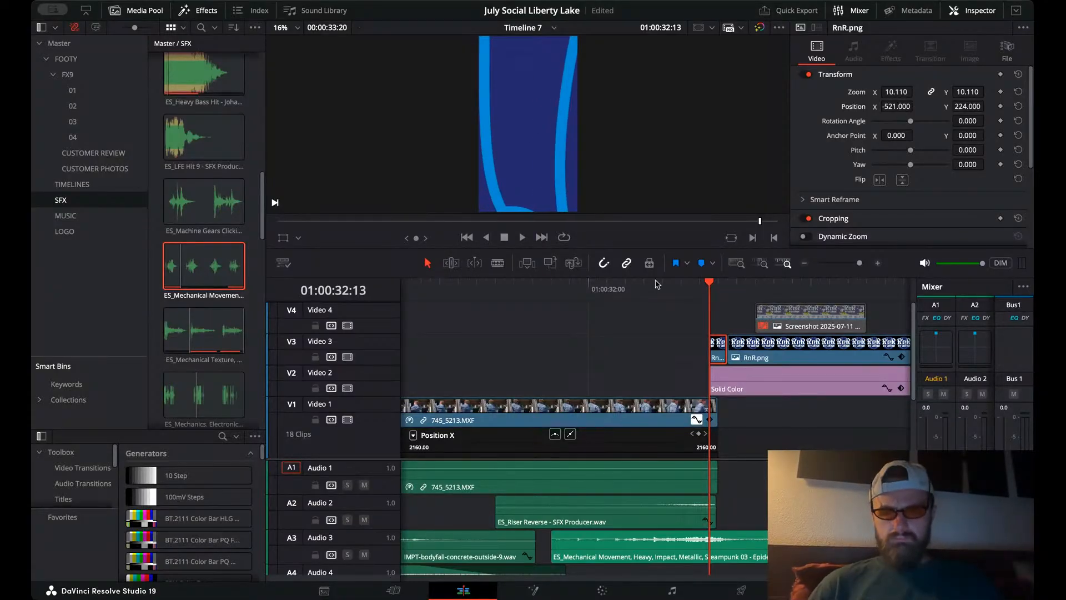
- Play back the cut into the end card with the enlarged logo flash, including from 01:00:32:09
left_click(643, 291)
key("space")
key("space")
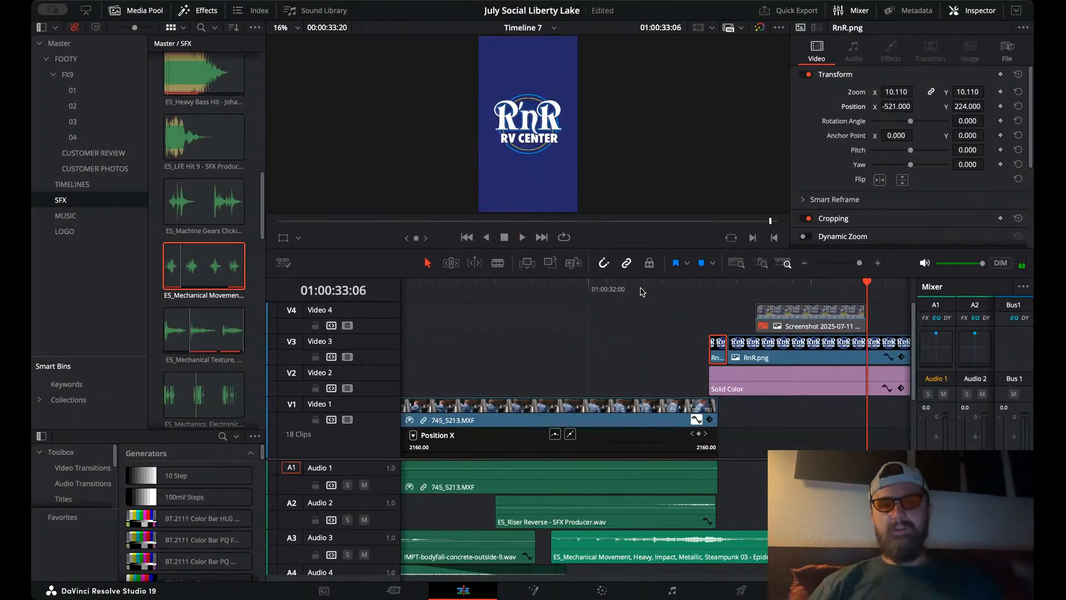
left_click_drag(713, 287, 674, 291)
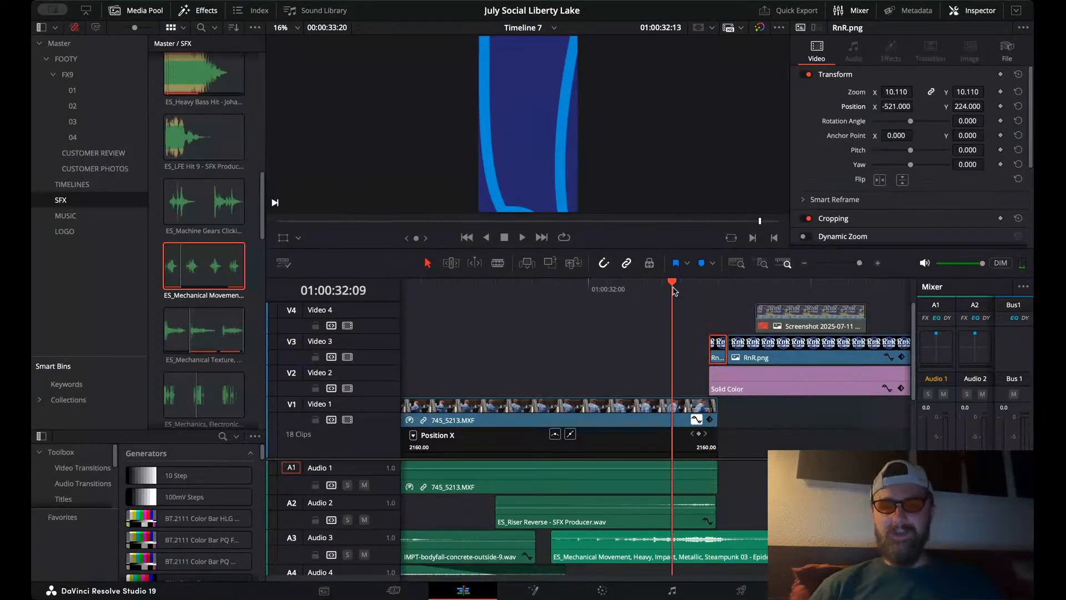
key("space")
key("space")
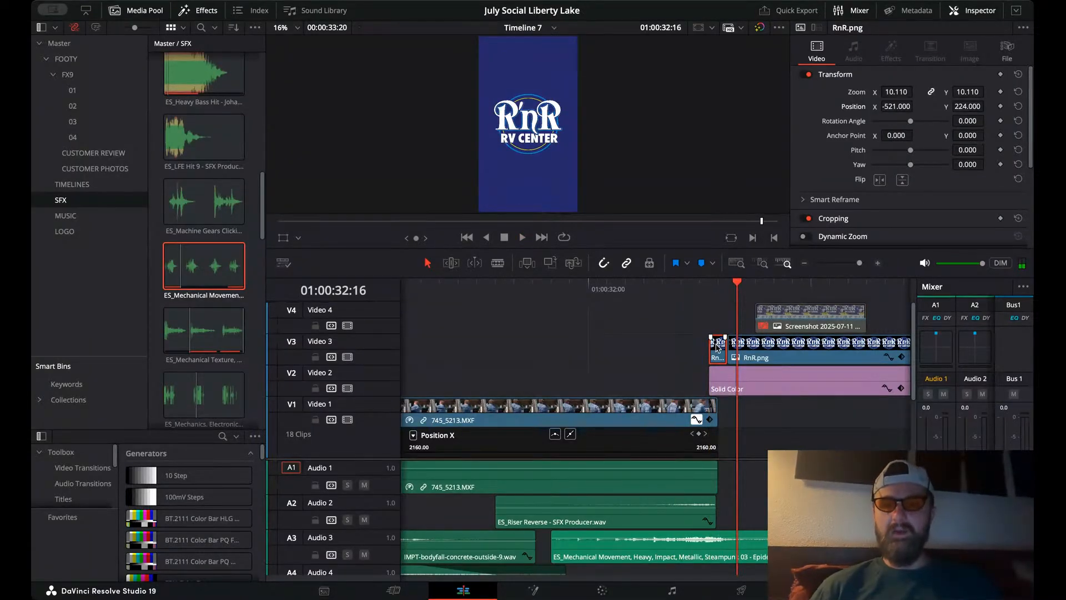
- Delete the short enlarged RnR.png clip, extend the main RnR.png clip back to 01:00:32:13 and play back the cut
key("Delete")
left_click_drag(729, 348, 710, 348)
left_click(542, 302)
key("space")
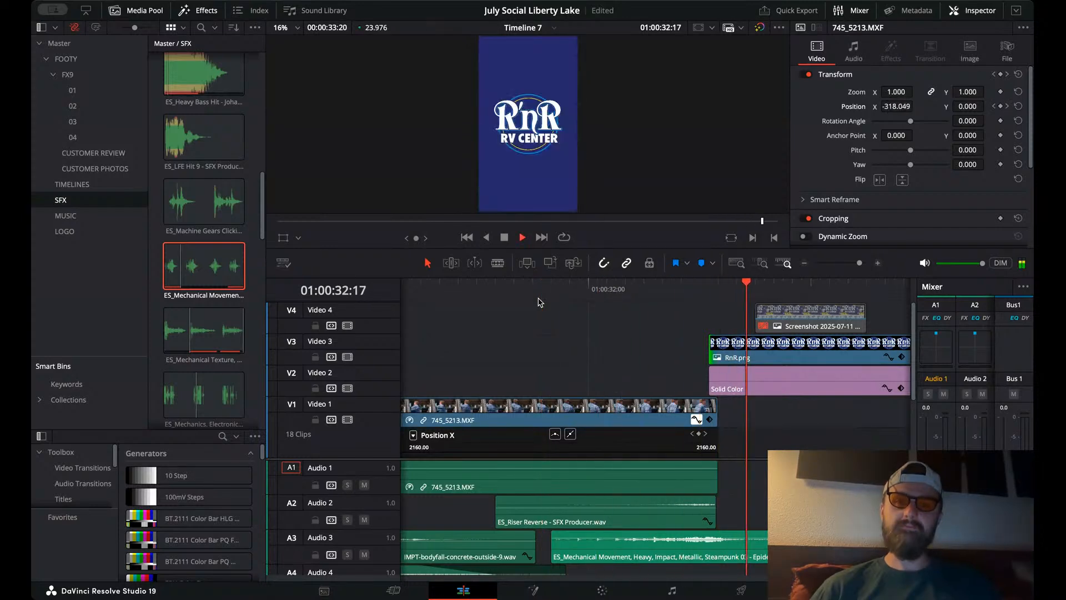
key("space")
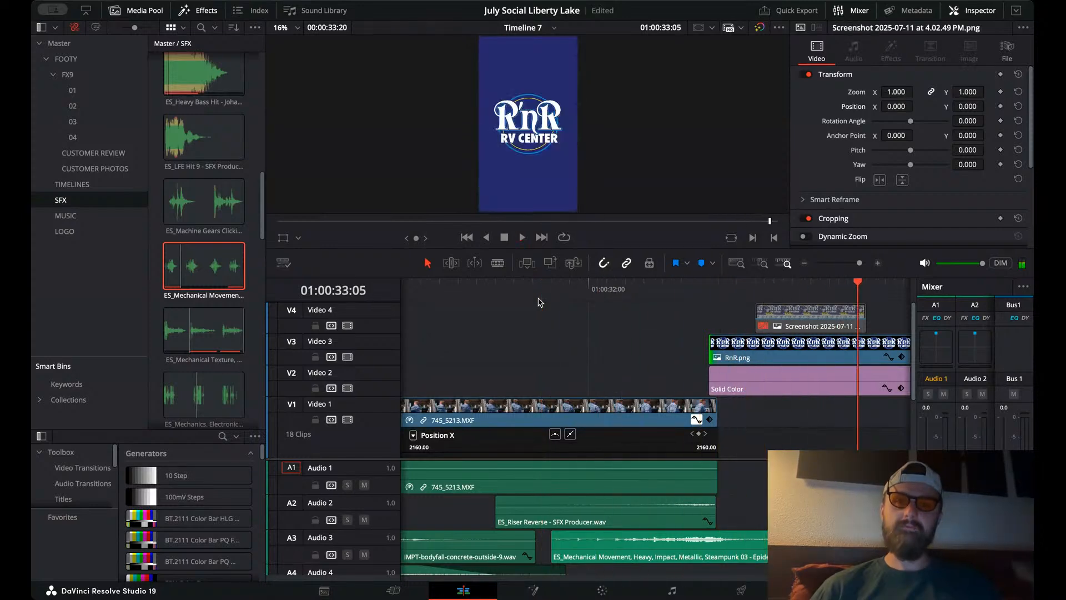
- Fit the whole timeline in view and return the playhead to 01:00:00:00
left_click(708, 292)
left_click(805, 265)
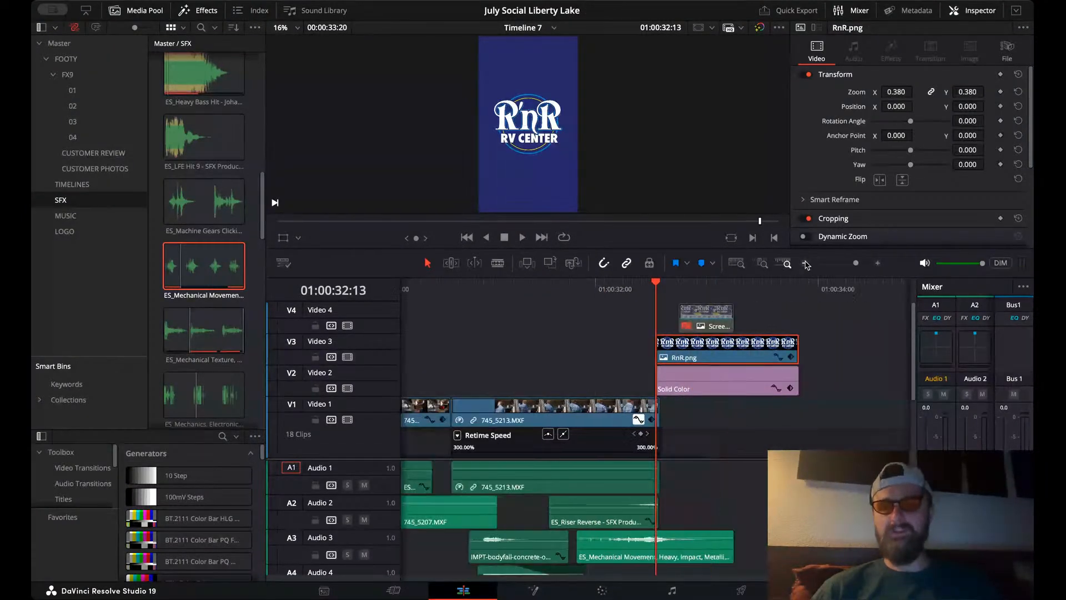
left_click(806, 264)
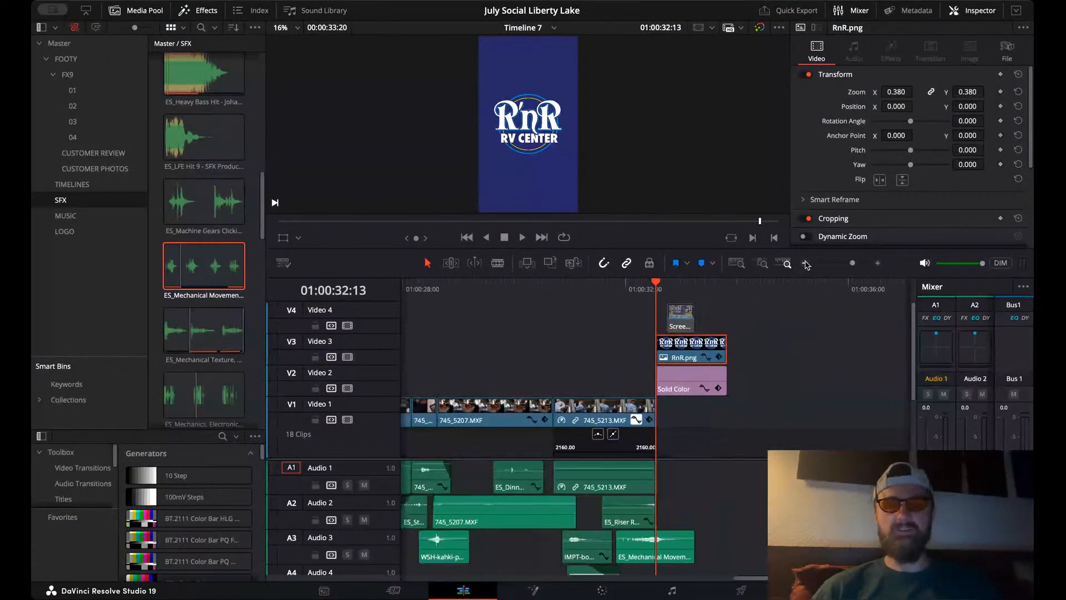
left_click(737, 263)
key("Home")
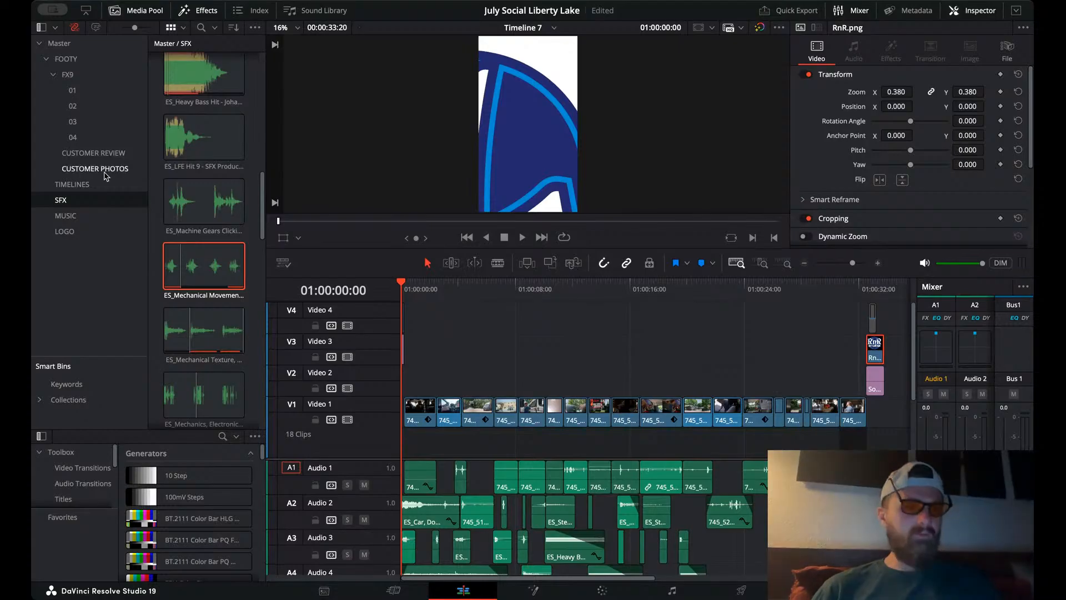
- Play back the first second of the timeline from 01:00:00:00 and enlarge the audio track area
key("space")
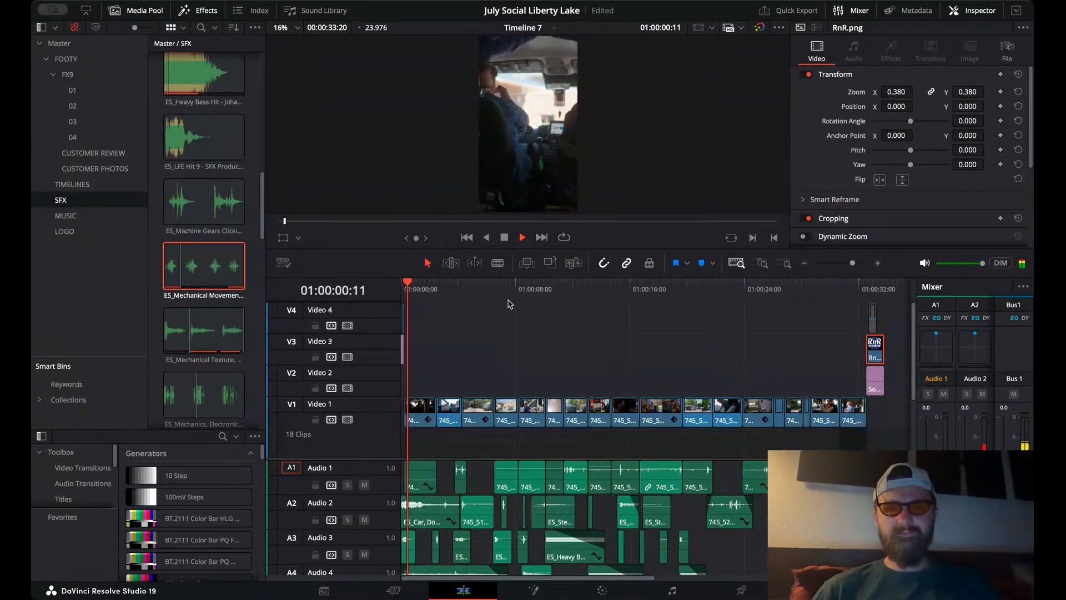
key("space")
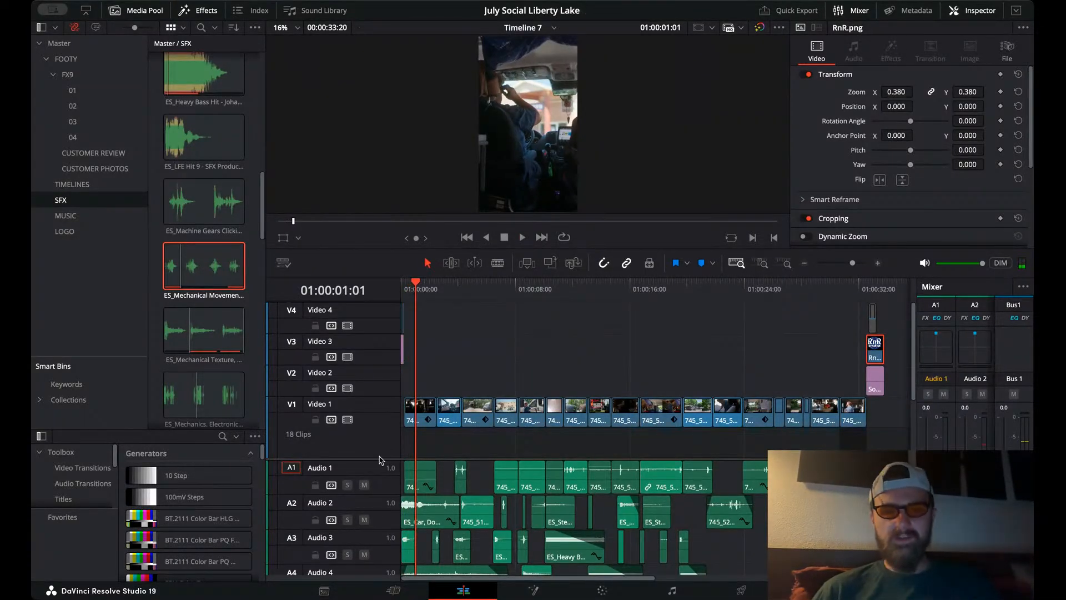
left_click_drag(379, 458, 378, 374)
- Audition the tracks in the MUSIC bin, including Out of Flux - BRANDNEW, Ikoliks - Dusty Boots and MANYUKO - Burger Flip
left_click(70, 216)
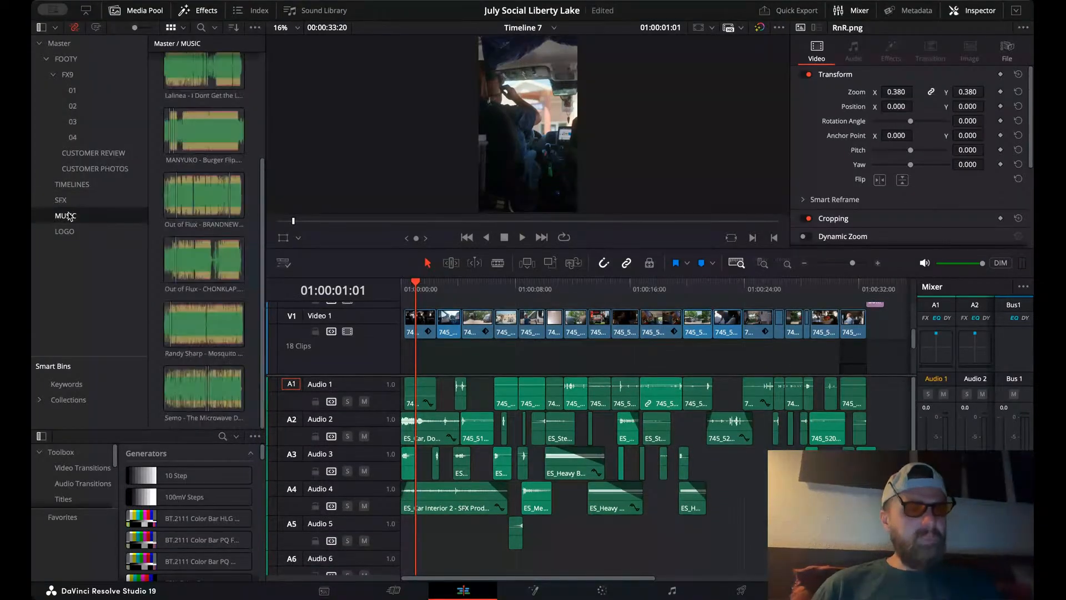
double_click(180, 210)
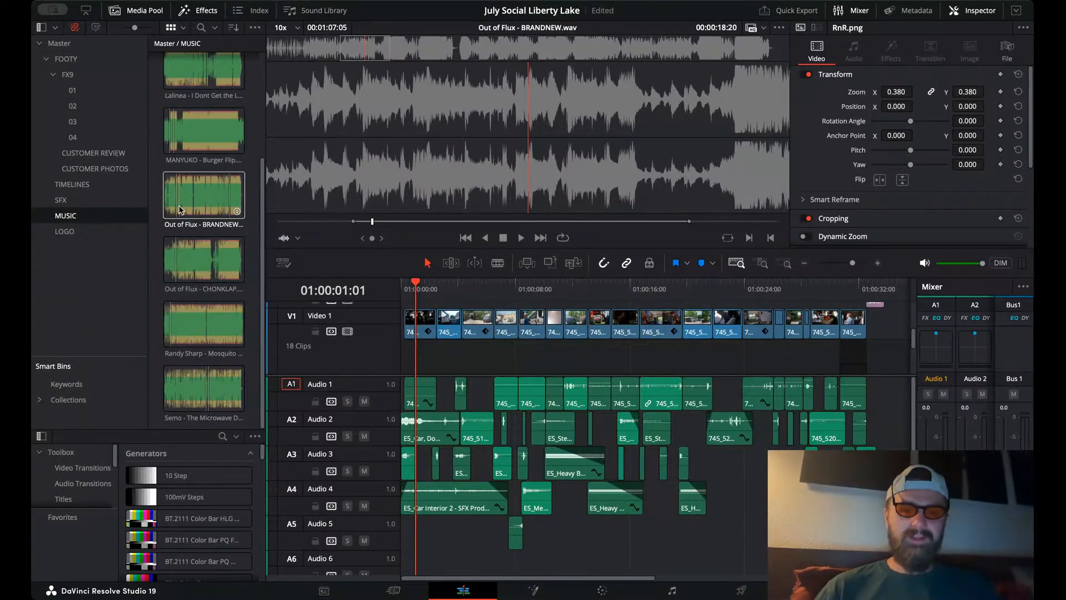
scroll(179, 210, "up", 3)
double_click(179, 140)
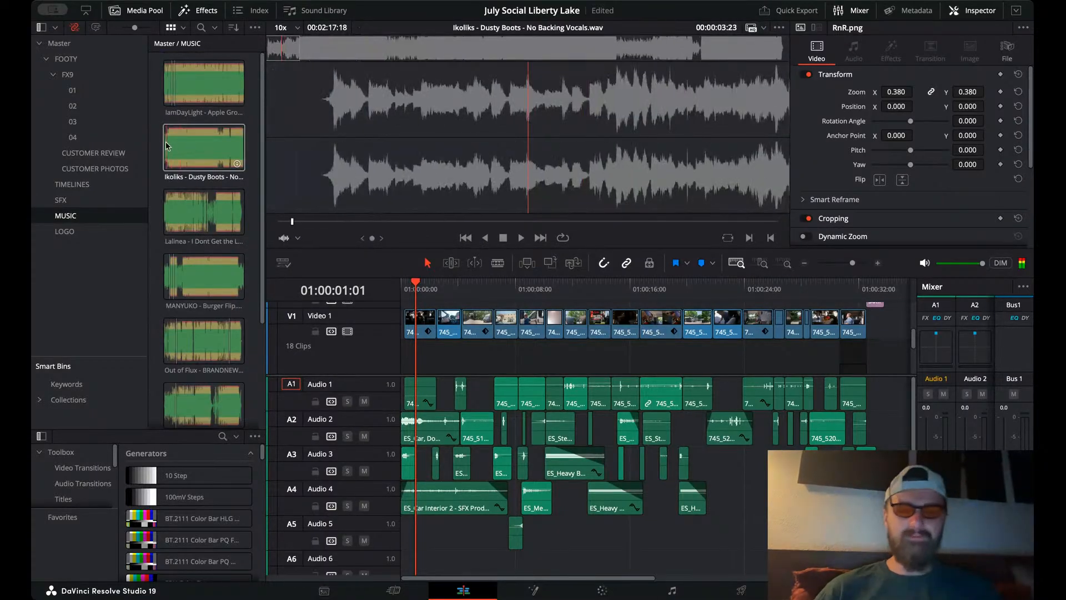
key("space")
key("space")
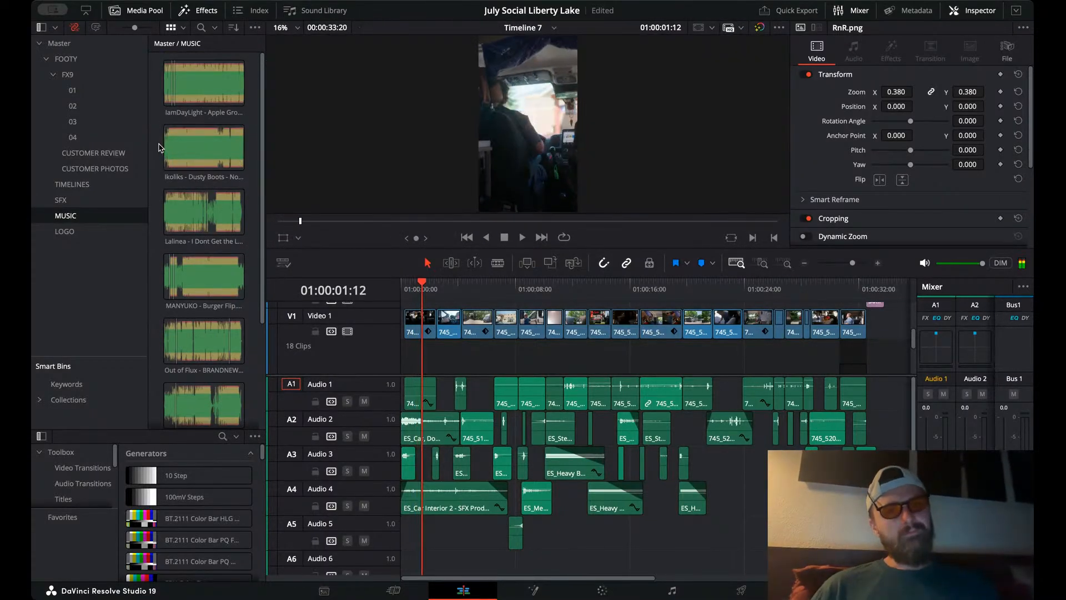
left_click(166, 144)
double_click(166, 144)
key("space")
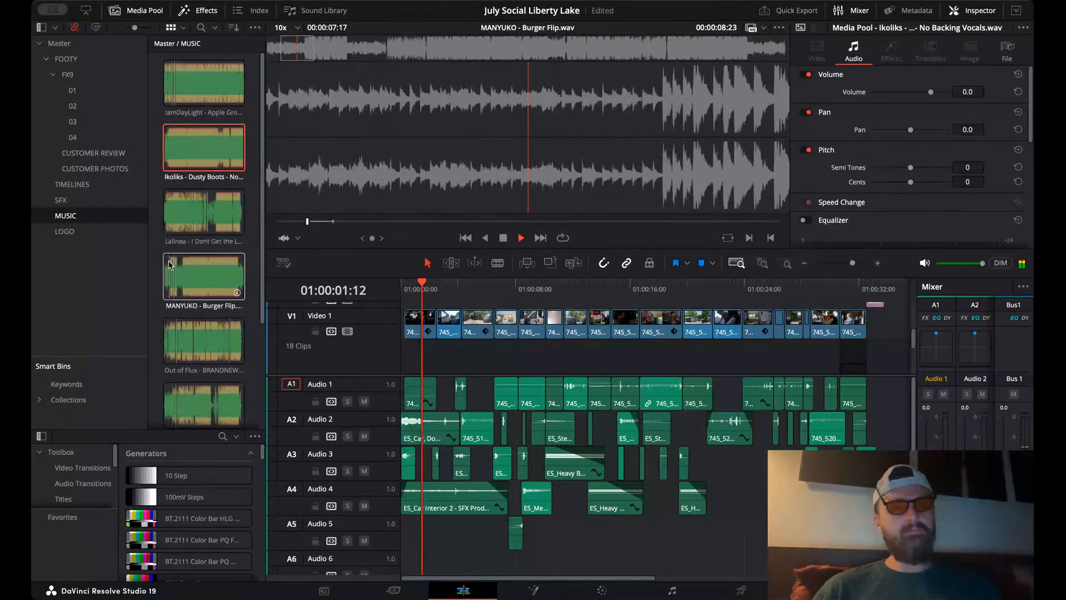
scroll(169, 265, "down", 3)
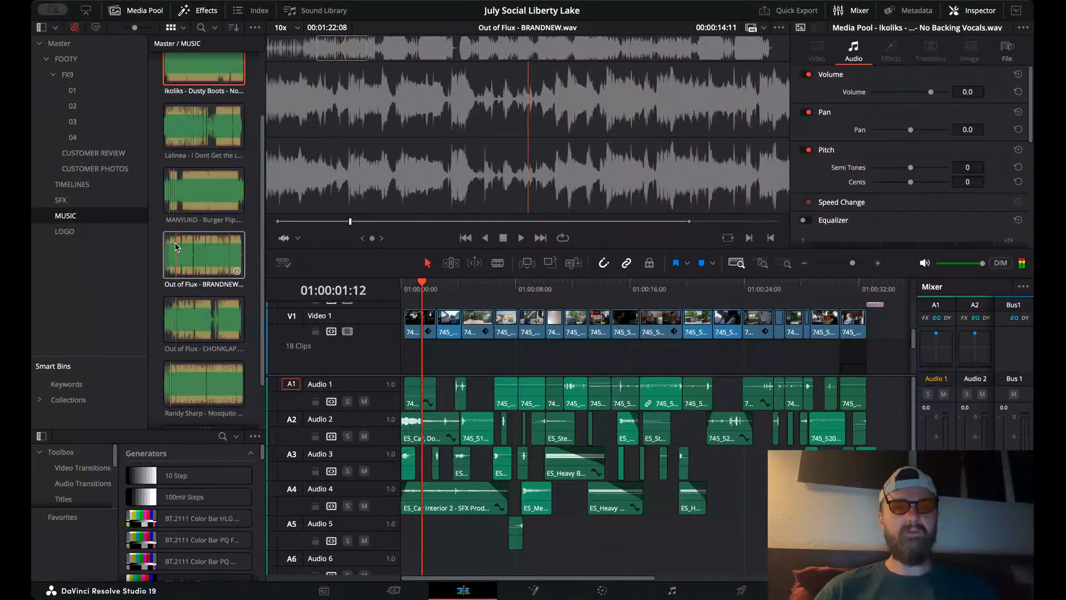
- Add Out of Flux - BRANDNEW.wav to Audio 8 at the timeline start and extend its end farther along the edit
left_click(175, 247)
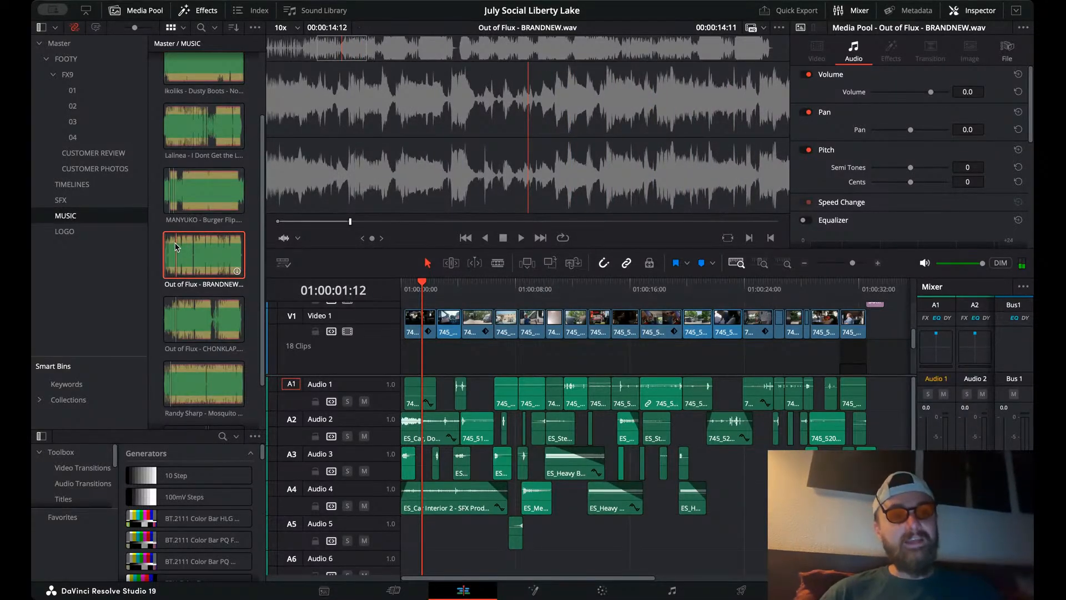
left_click_drag(176, 247, 417, 580)
scroll(422, 515, "down", 2)
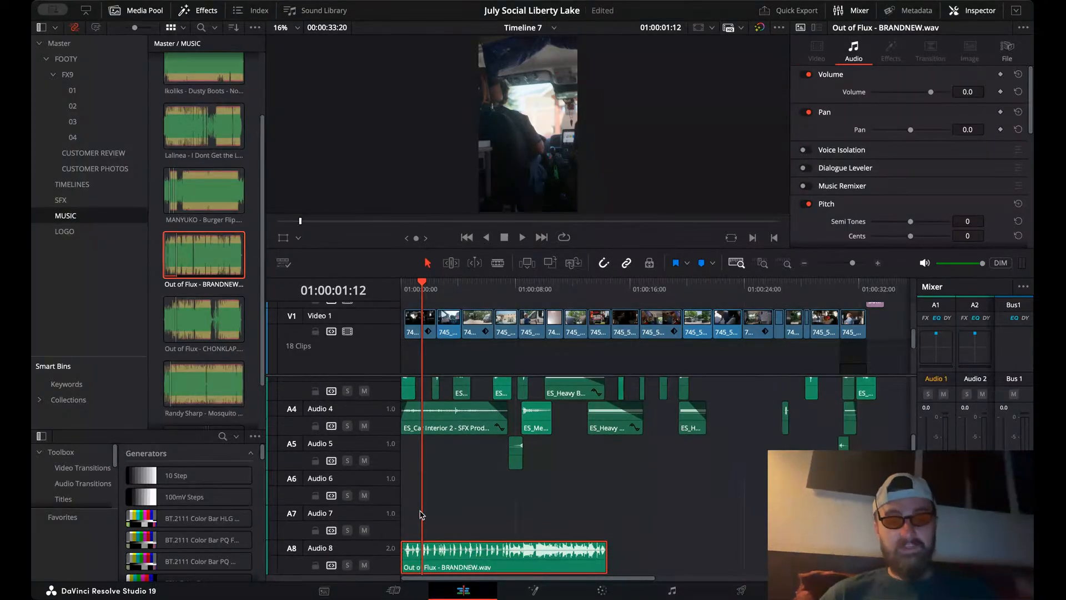
left_click(655, 555)
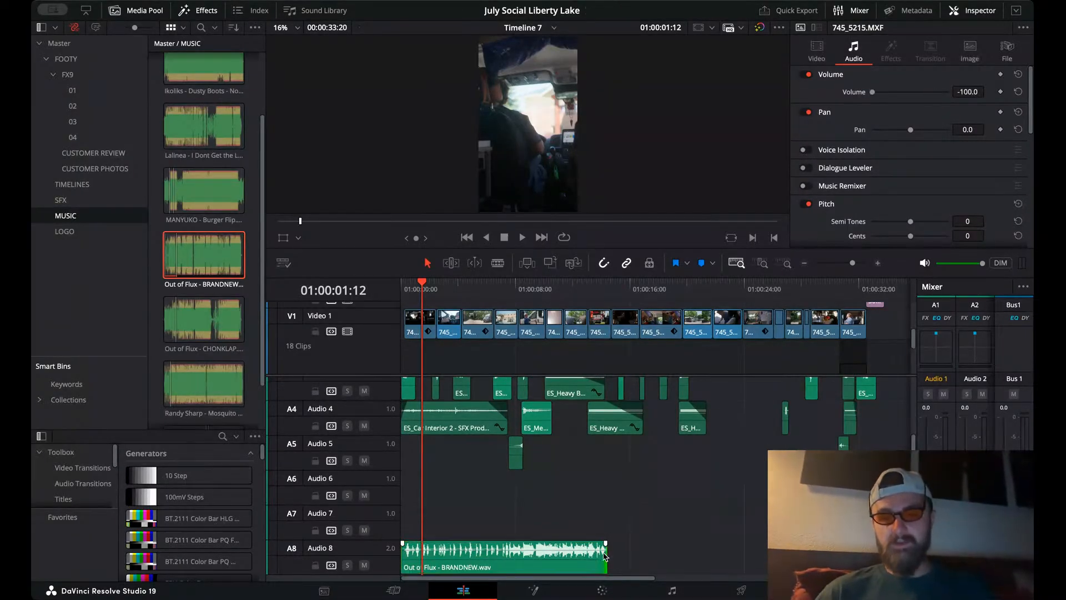
left_click(804, 262)
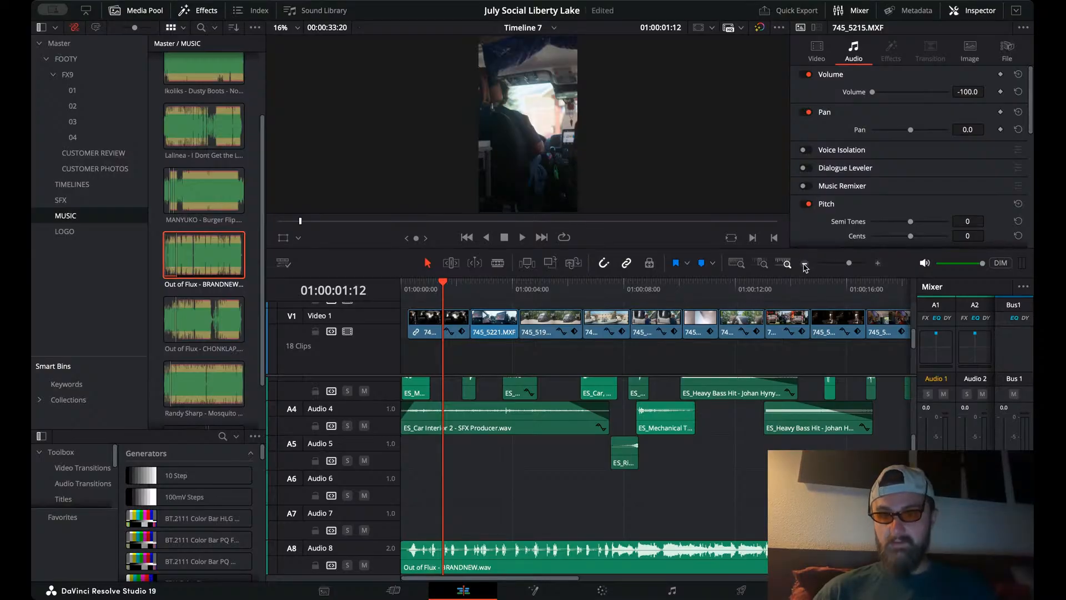
left_click(804, 264)
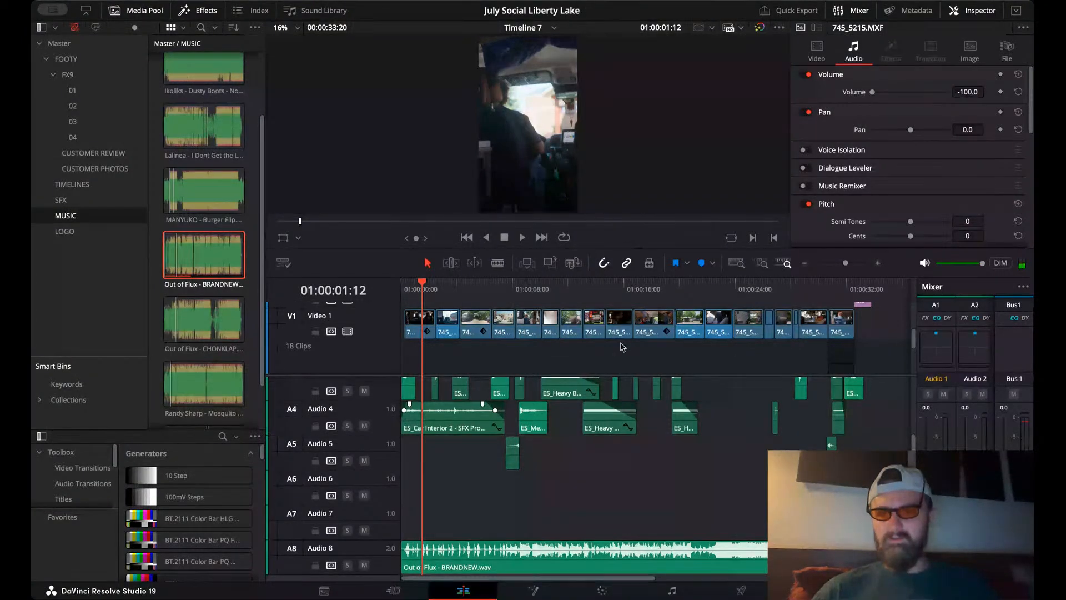
- Play back the edit with the music from 01:00:00:00, then return the playhead to 01:00:04:13
left_click_drag(422, 286, 304, 292)
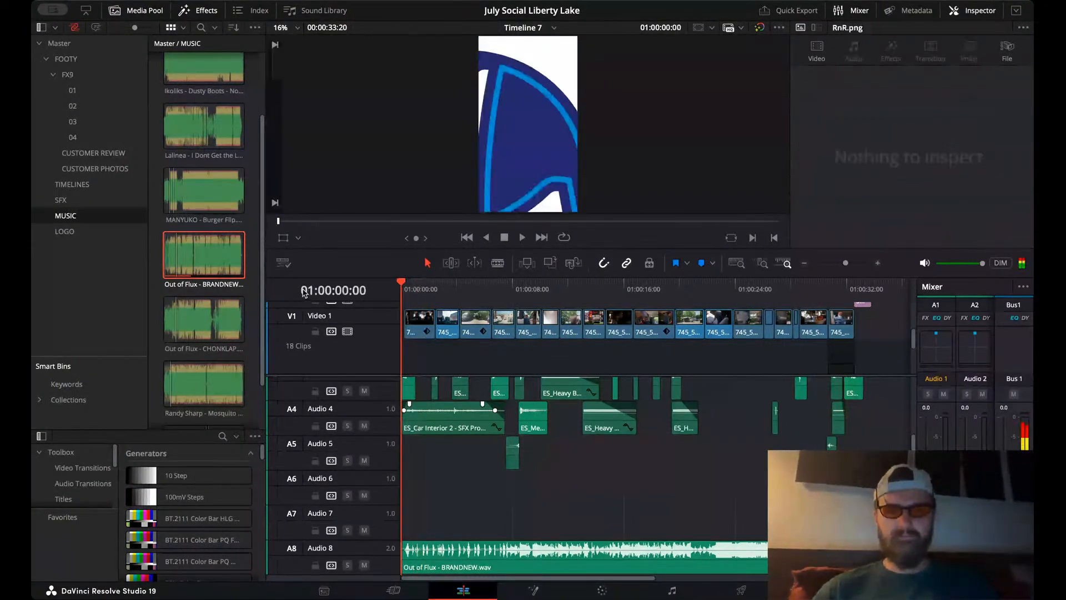
key("space")
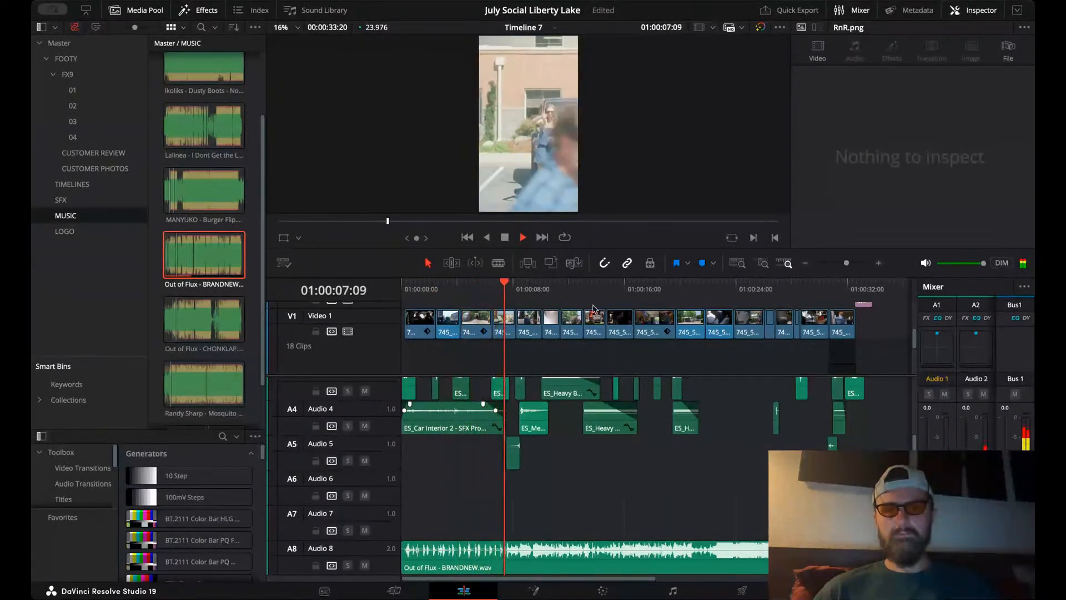
left_click_drag(340, 221, 345, 220)
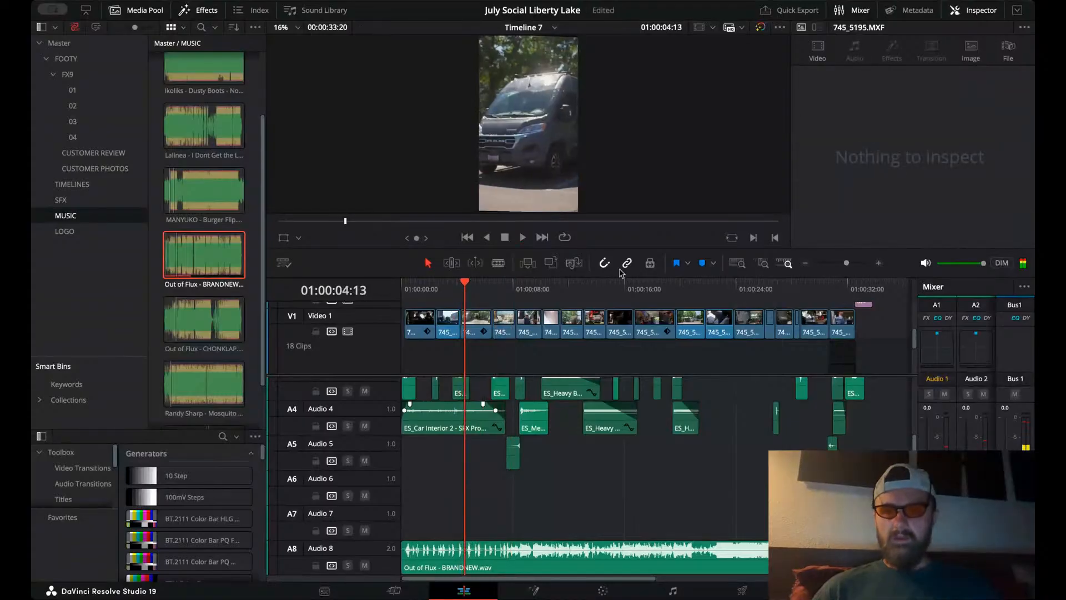
- Play back the cut from 745_5221.MXF to 745_5195.MXF twice and inspect the sound effects layered around 01:00:04:00
left_click(878, 263)
left_click(879, 262)
scroll(654, 477, "up", 3)
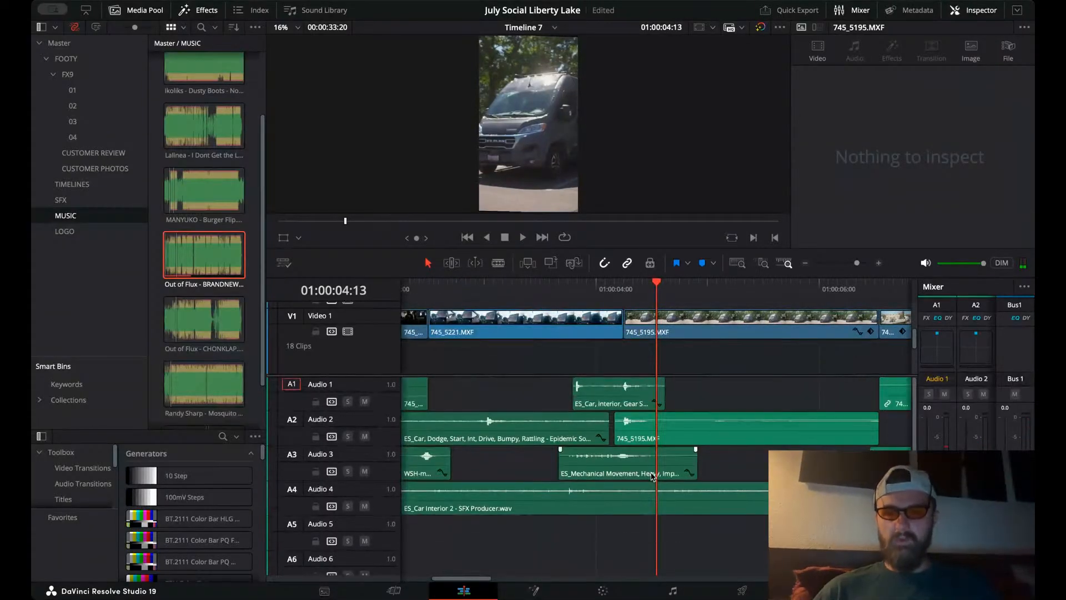
left_click(612, 288)
key("space")
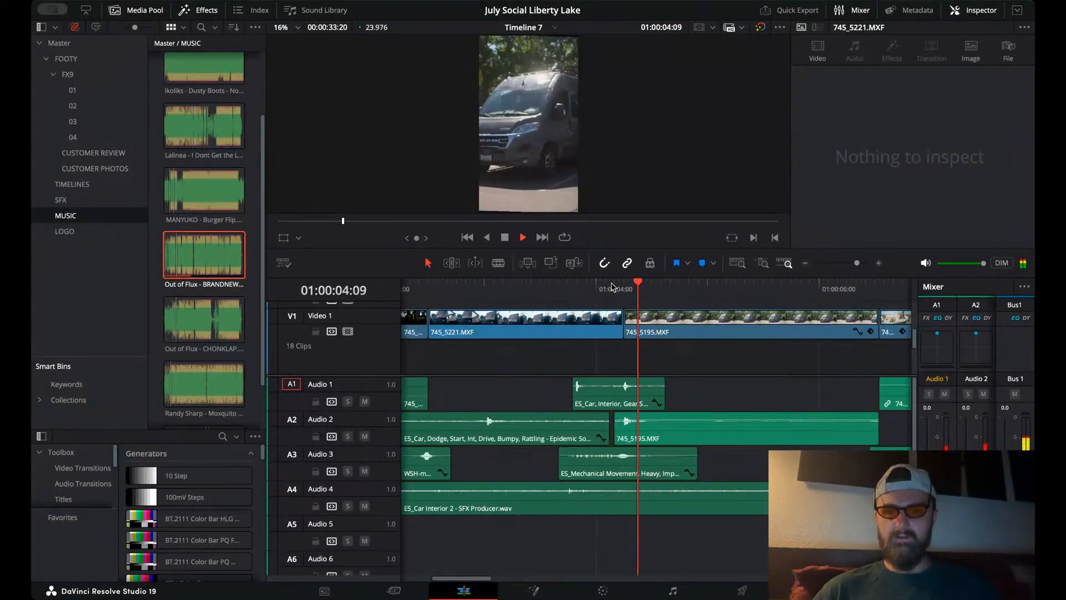
key("space")
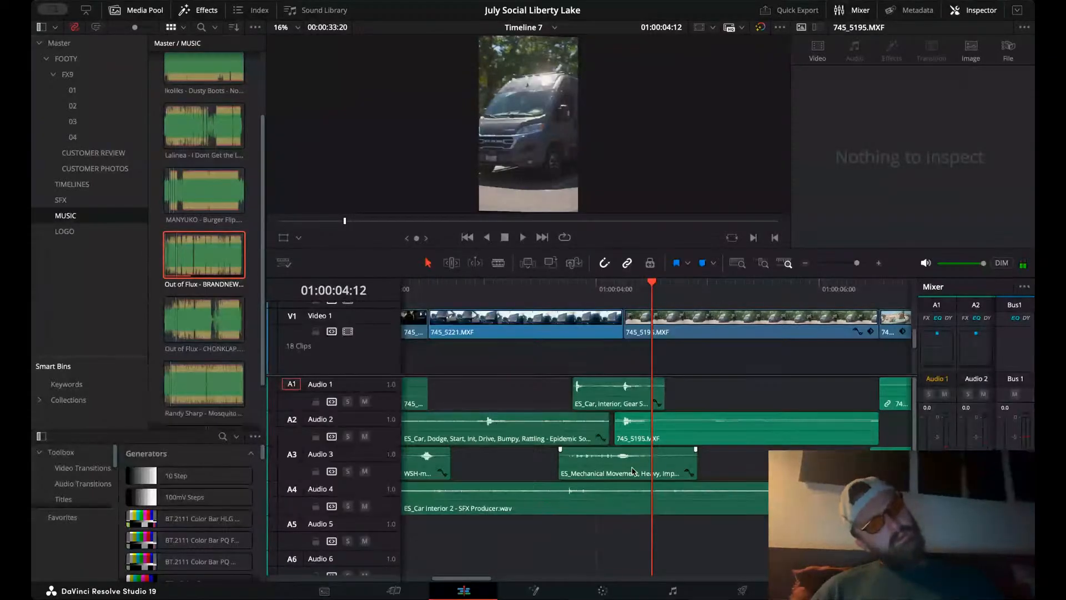
left_click(566, 289)
key("space")
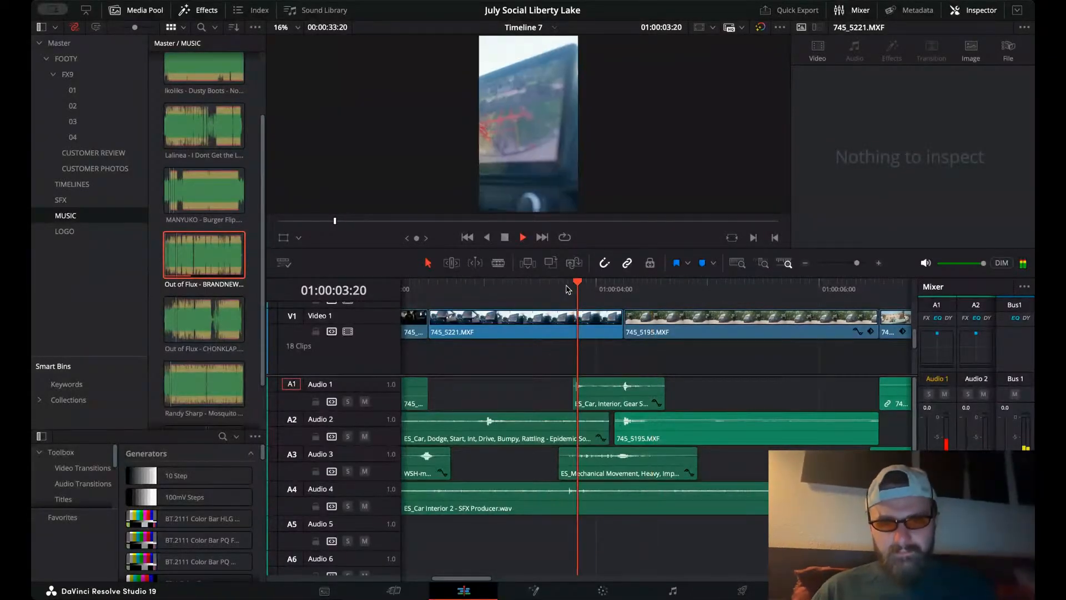
key("space")
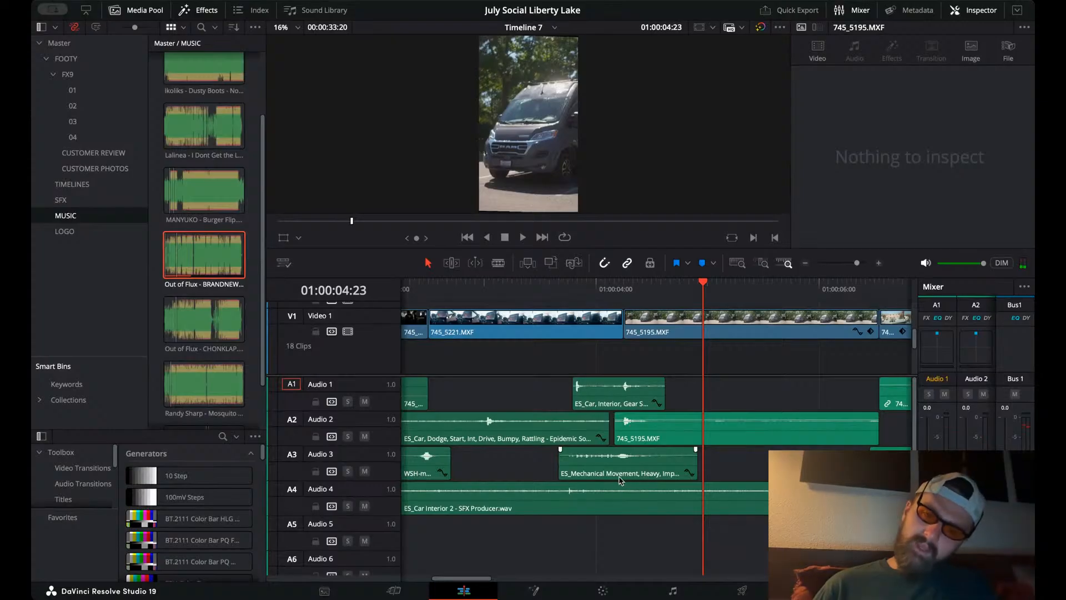
scroll(615, 498, "down", 1)
scroll(615, 498, "up", 1)
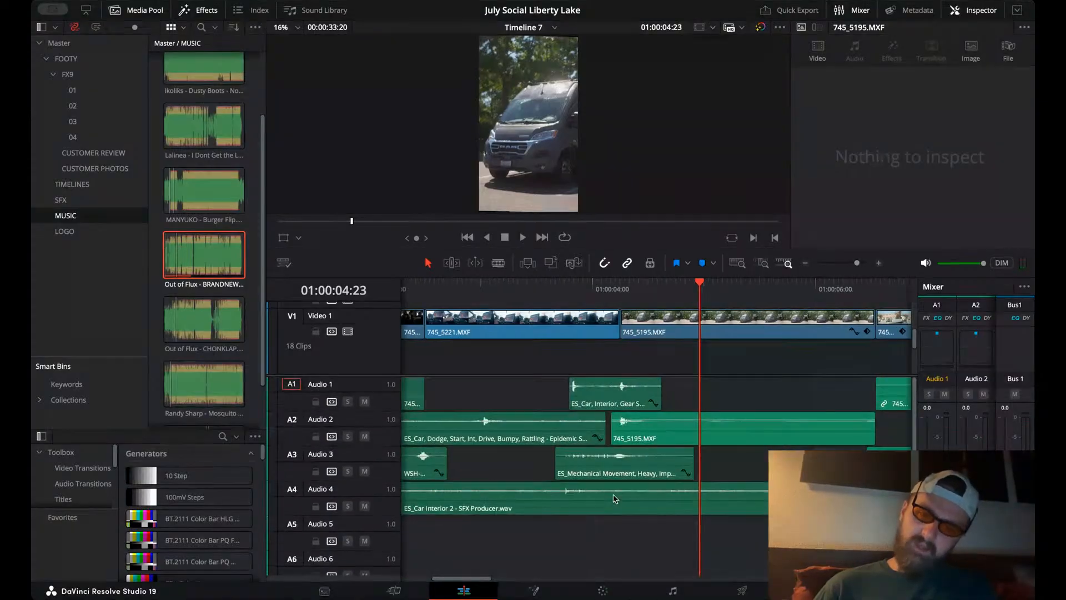
- Browse the SFX bin for an effect for the van cut, skimming the car, golf cart, truck, impact and keyboard sounds
left_click(74, 202)
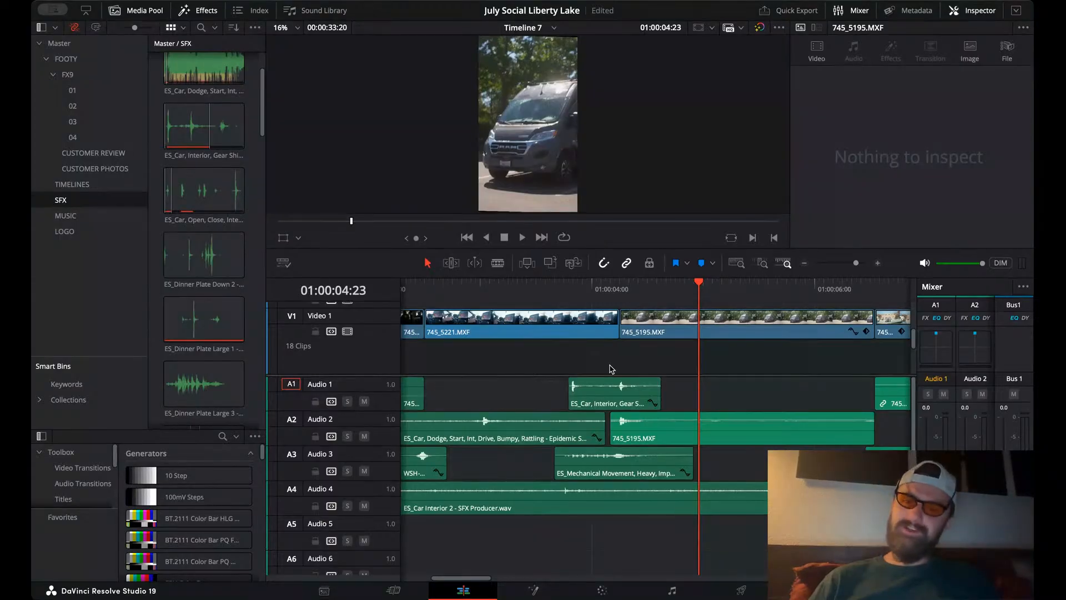
scroll(611, 369, "left", 2)
left_click(176, 196)
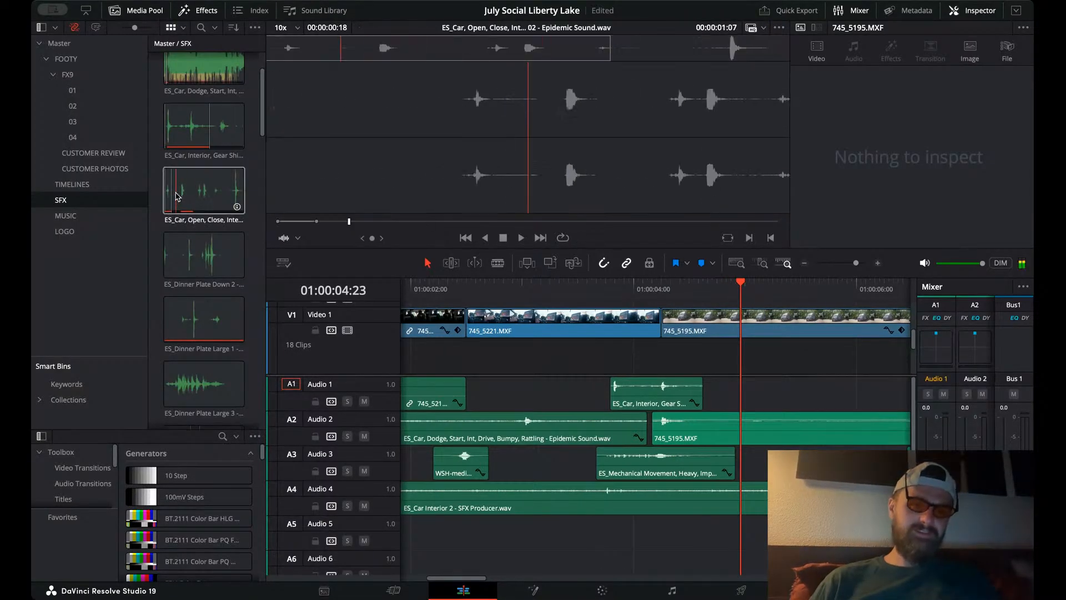
scroll(177, 195, "down", 1)
scroll(181, 186, "down", 10)
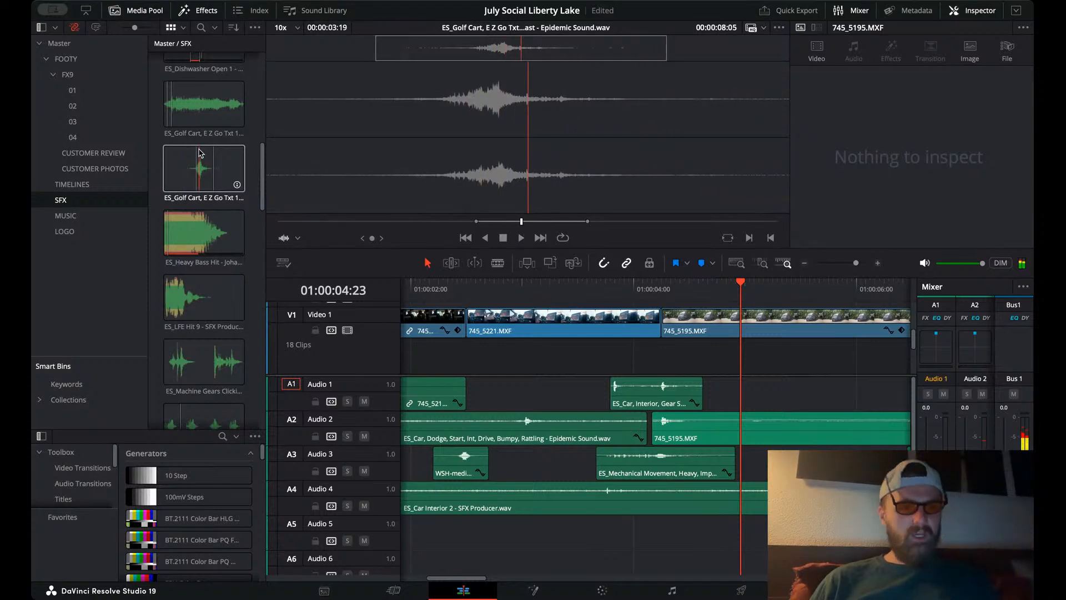
left_click(209, 231)
scroll(209, 230, "down", 1)
scroll(209, 231, "down", 5)
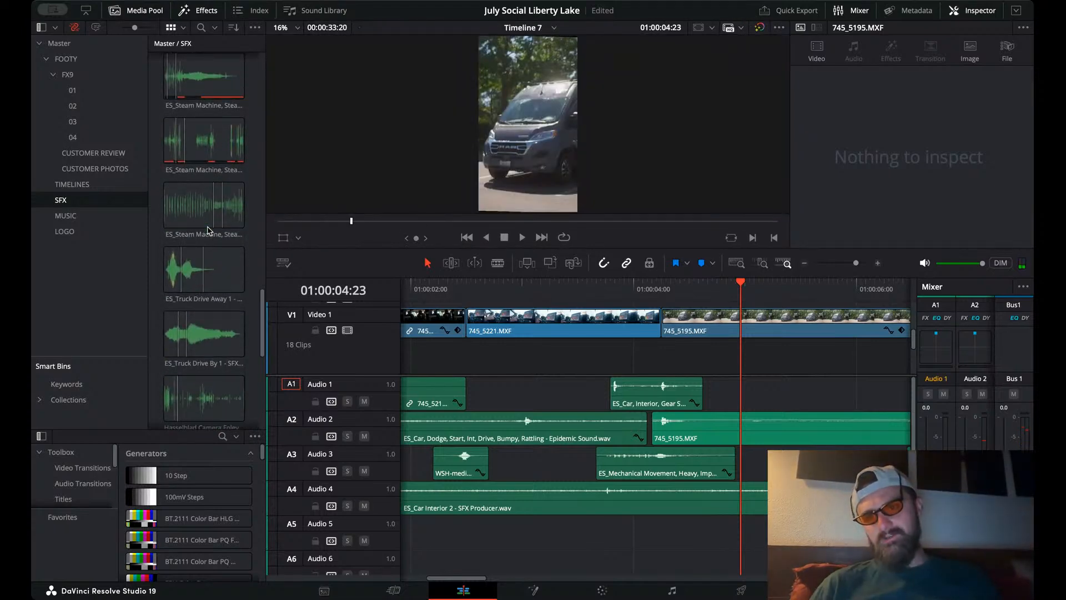
scroll(209, 233, "down", 3)
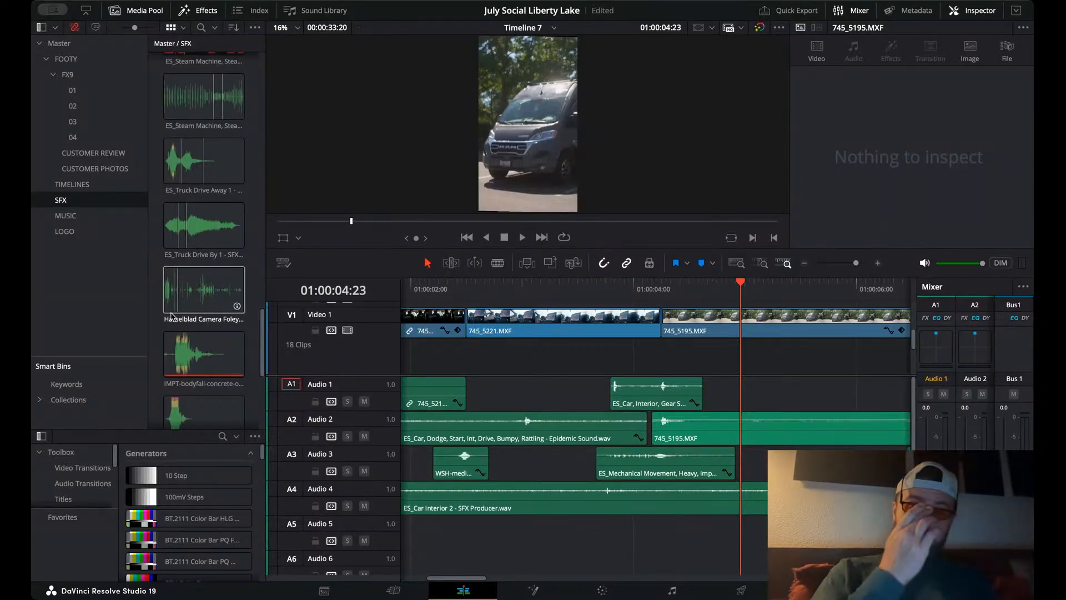
scroll(172, 313, "up", 8)
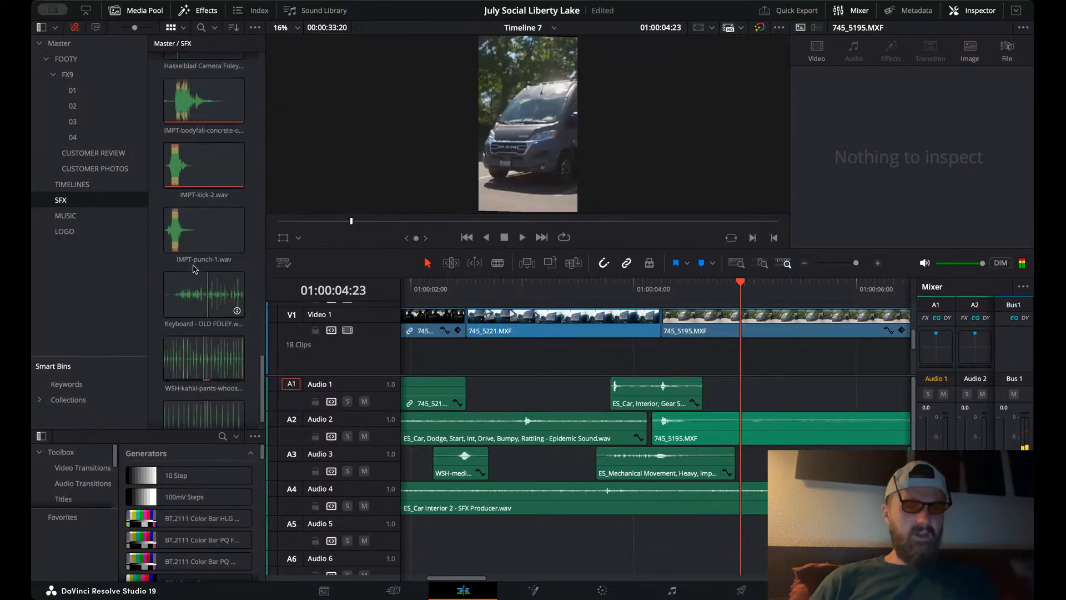
- Browse the SFX bin for a cut effect and mark a short range of the ES_Steam Machine...4 sound
scroll(193, 270, "up", 5)
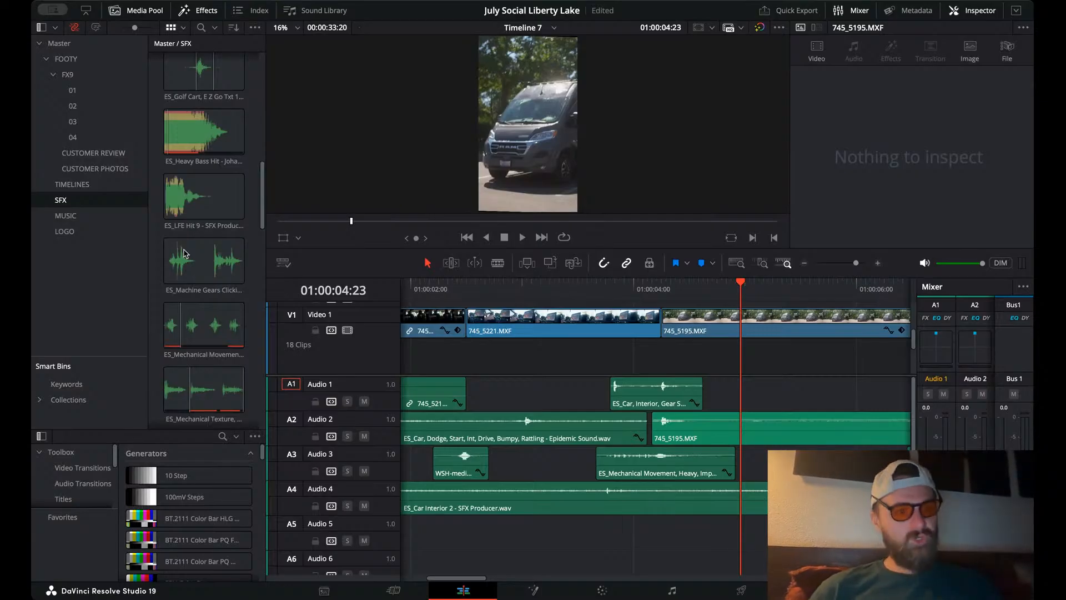
left_click(174, 194)
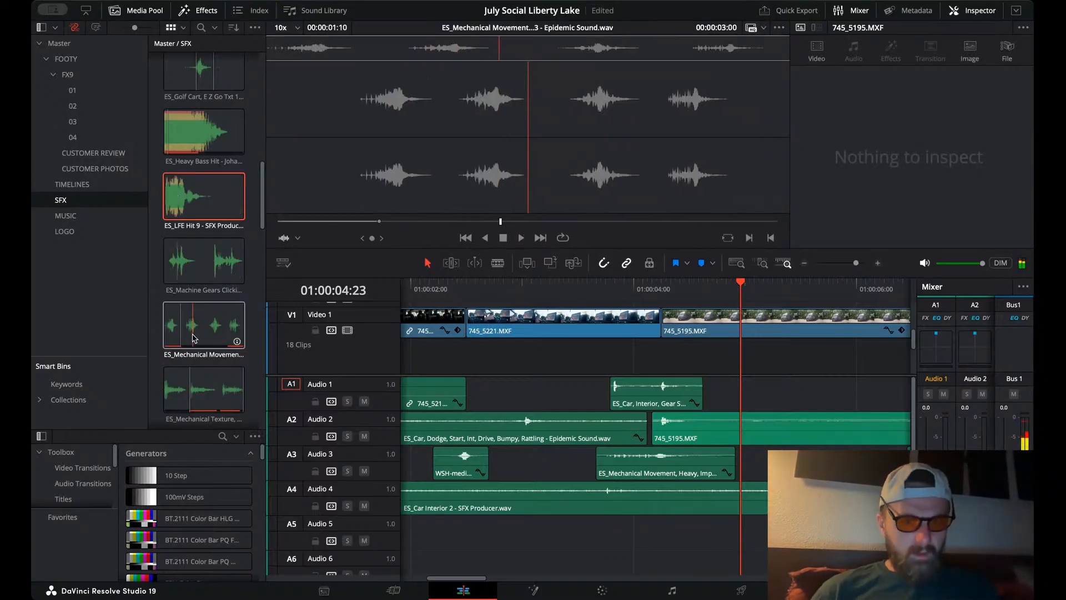
scroll(183, 337, "up", 5)
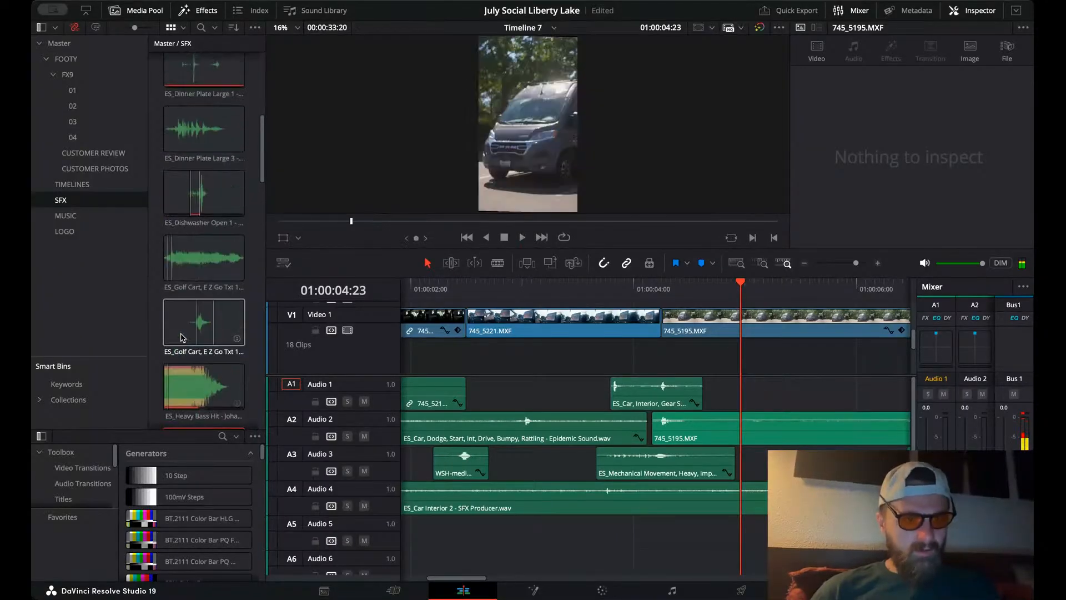
scroll(181, 337, "up", 2)
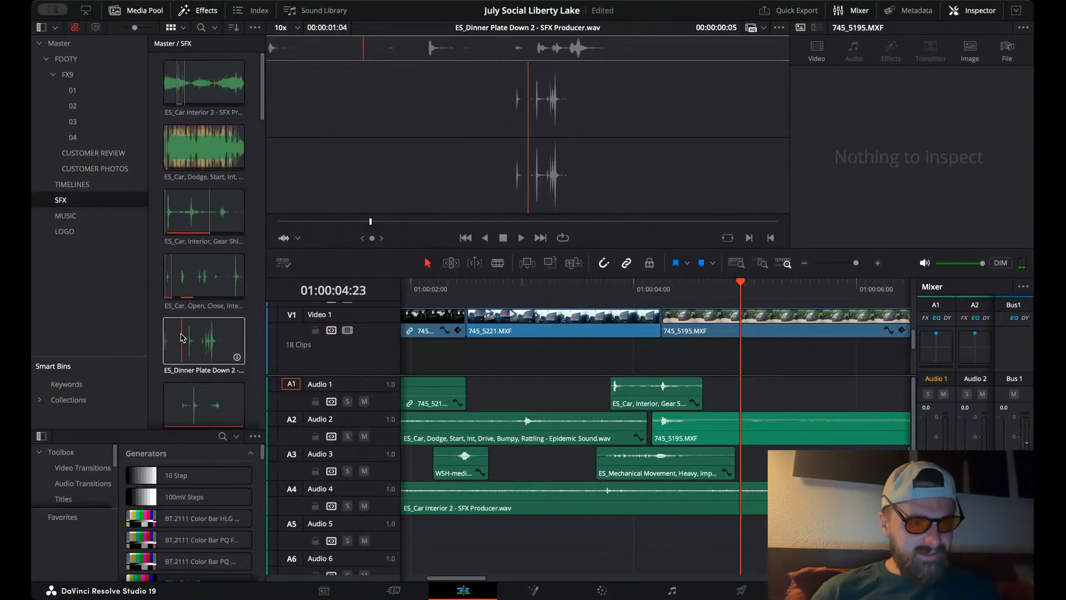
scroll(182, 337, "down", 10)
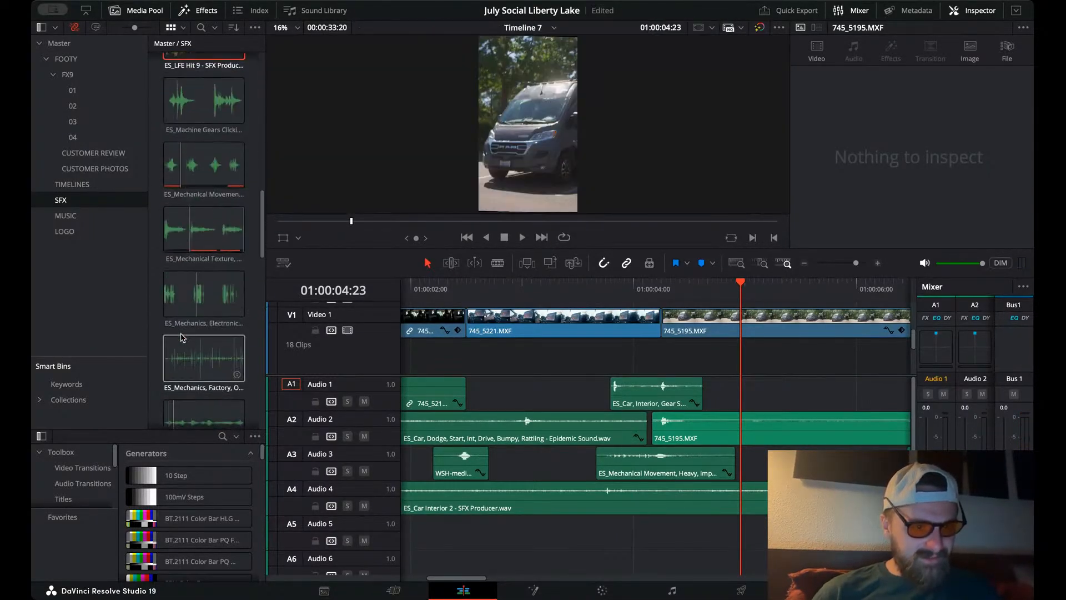
scroll(172, 284, "down", 4)
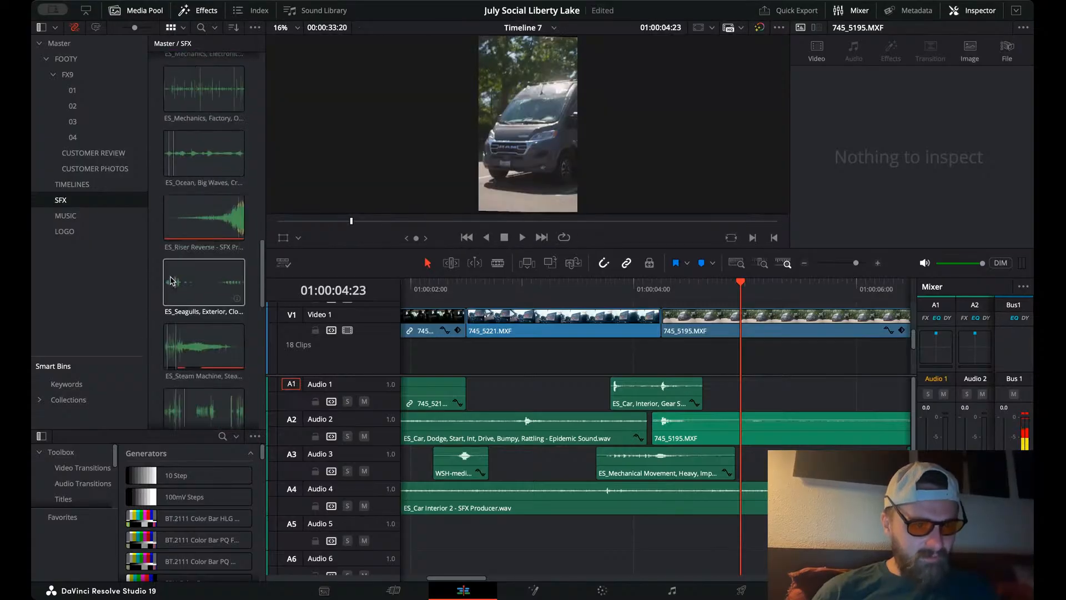
scroll(174, 272, "down", 3)
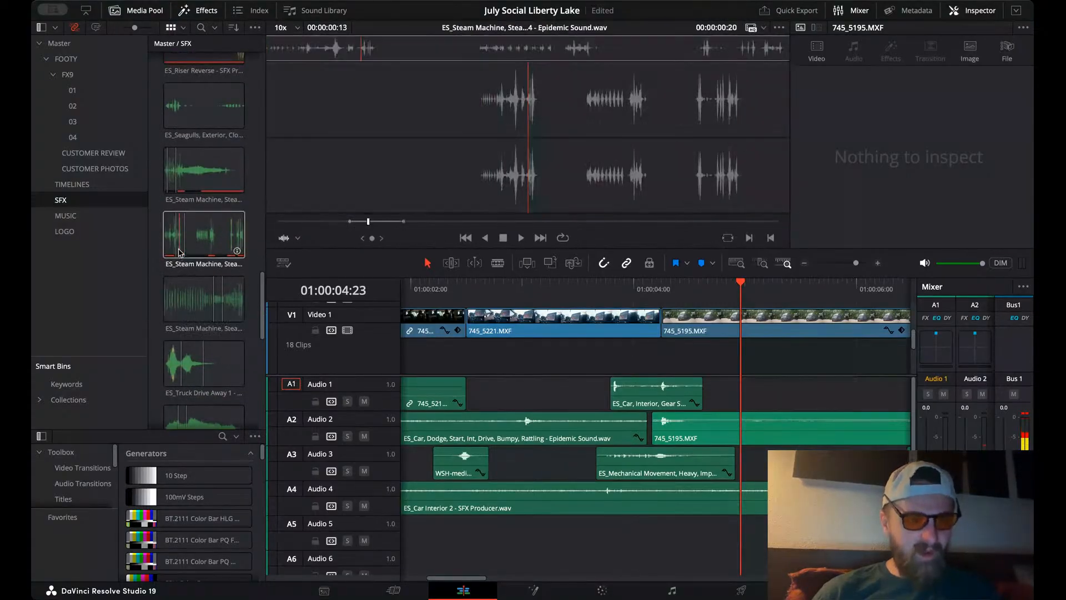
left_click(179, 253)
key("space")
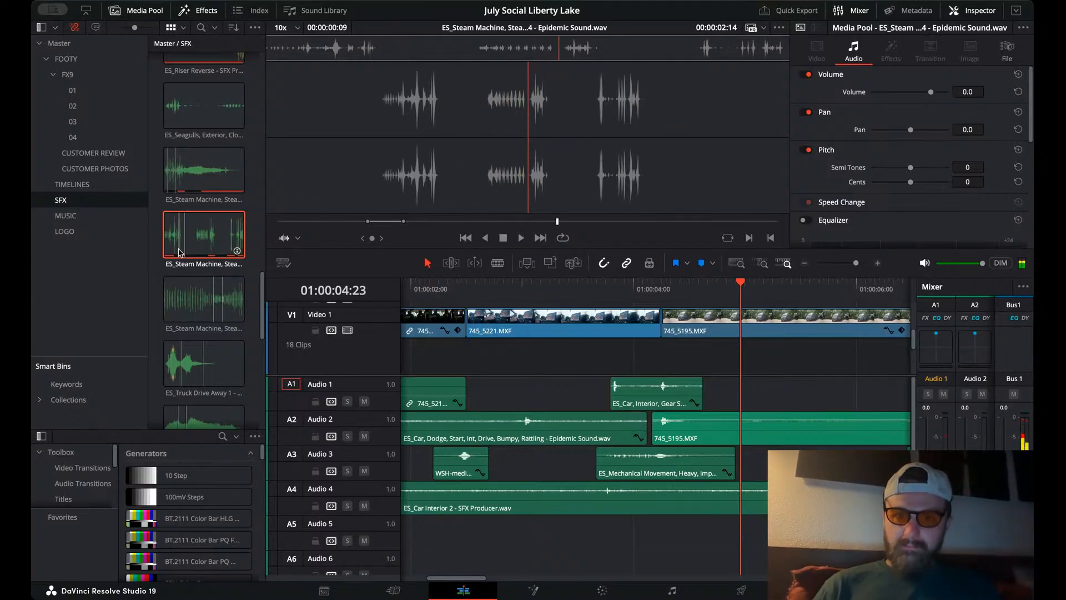
key("o")
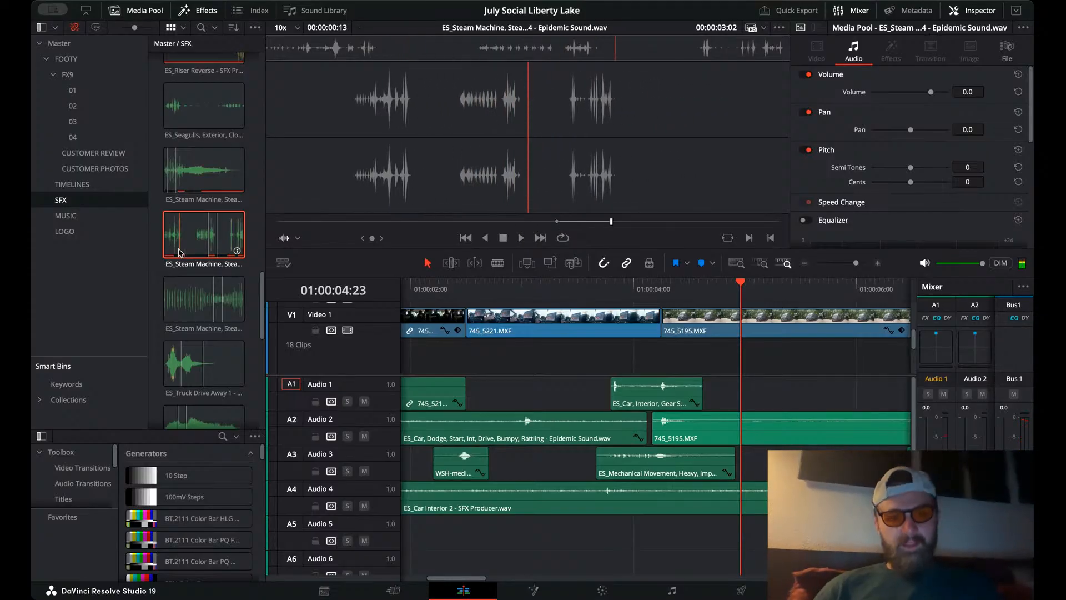
- Place the marked steam machine sound on Audio 5 at the 745_5195.MXF cut, shift it slightly earlier, and play back the cut
left_click_drag(420, 190, 652, 528)
left_click(665, 285)
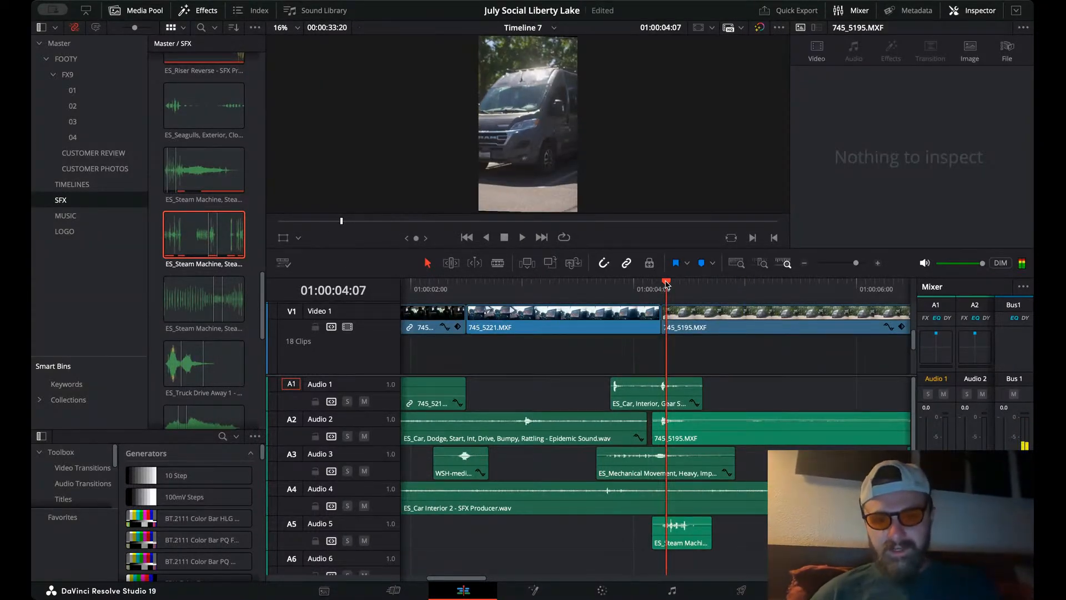
left_click_drag(682, 541, 673, 541)
left_click(598, 282)
key("space")
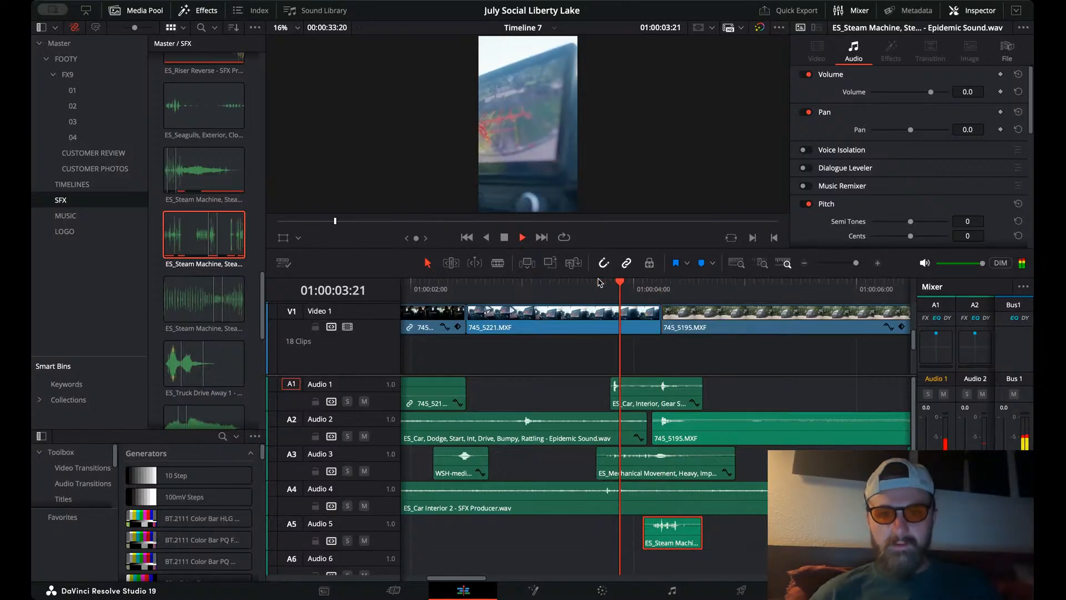
left_click(601, 328)
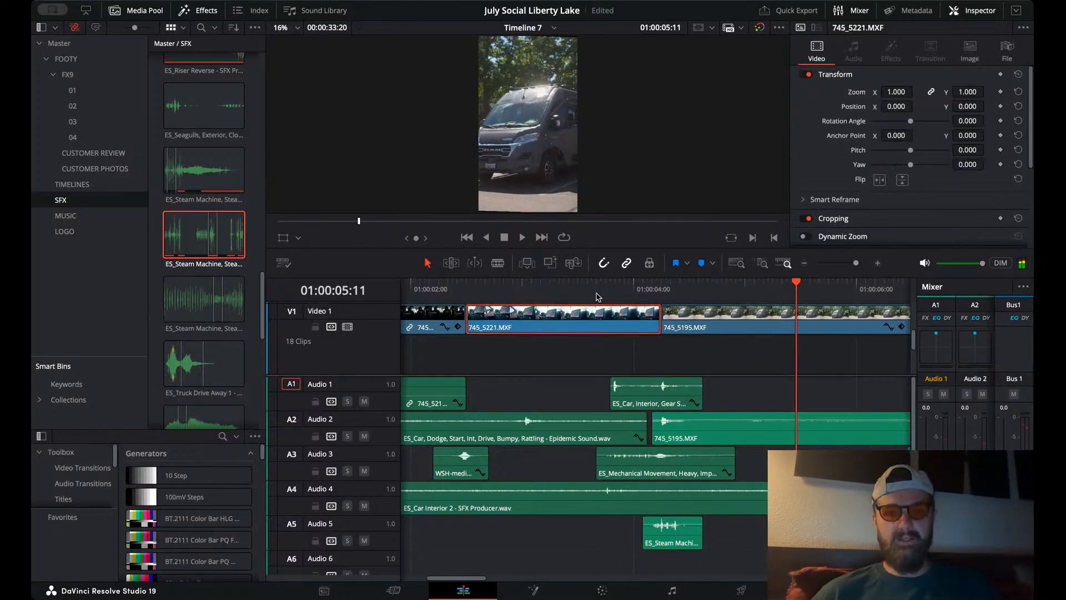
left_click(598, 292)
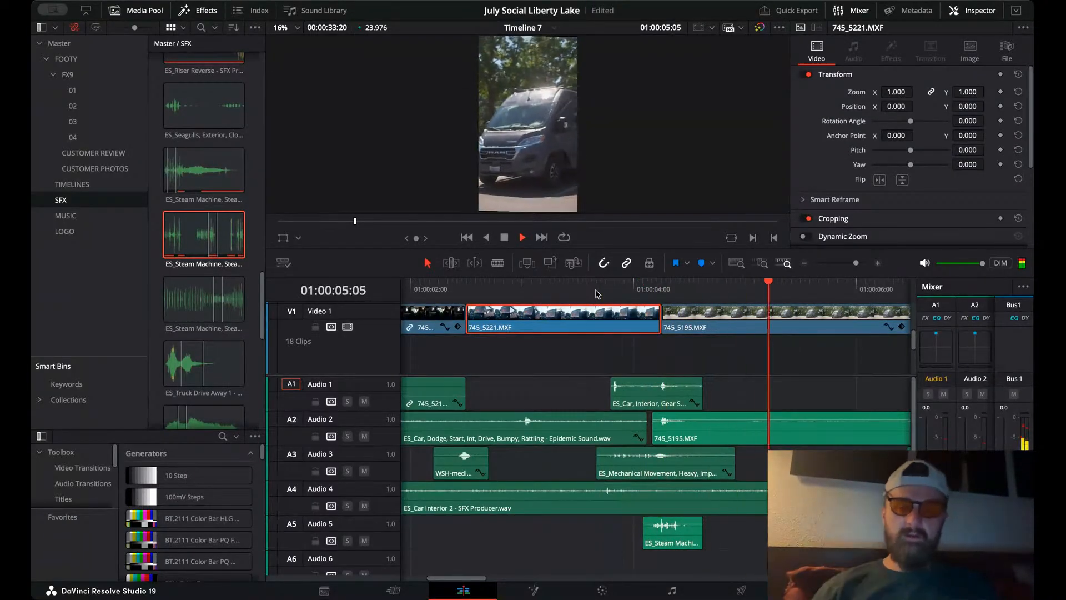
key("space")
- Keyframe the Position X of 745_5195.MXF from -254 at 01:00:04:06 to 48 at 01:00:06:12
left_click(664, 287)
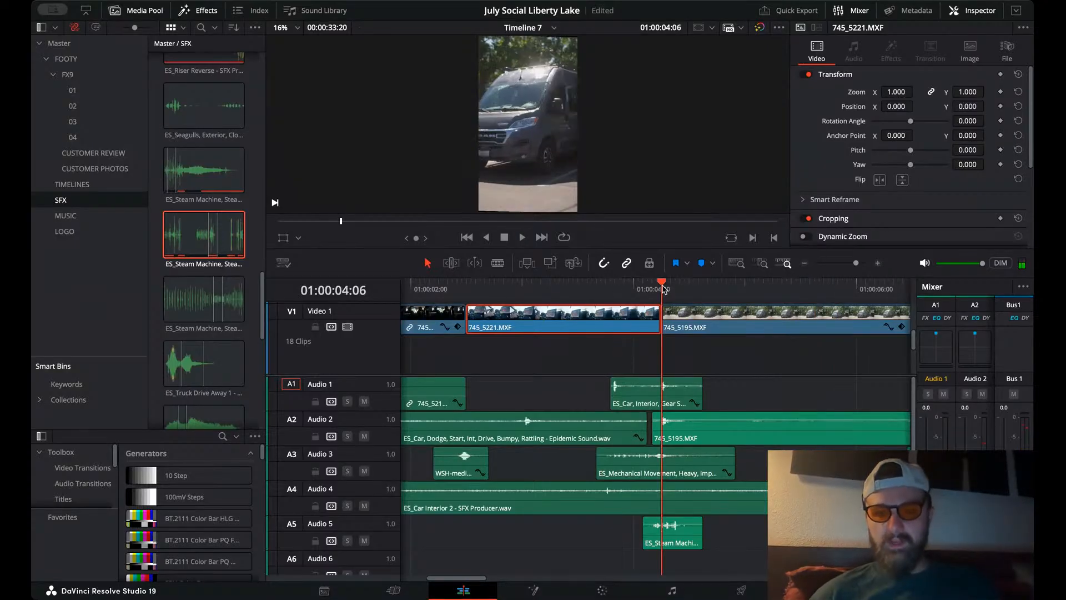
left_click(688, 321)
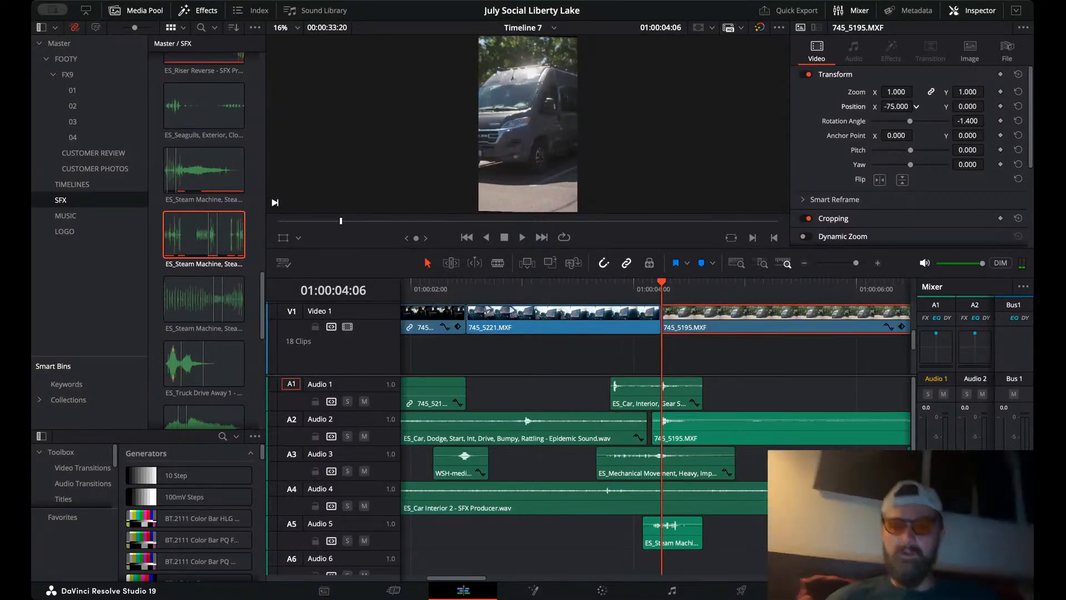
left_click_drag(896, 108, 884, 109)
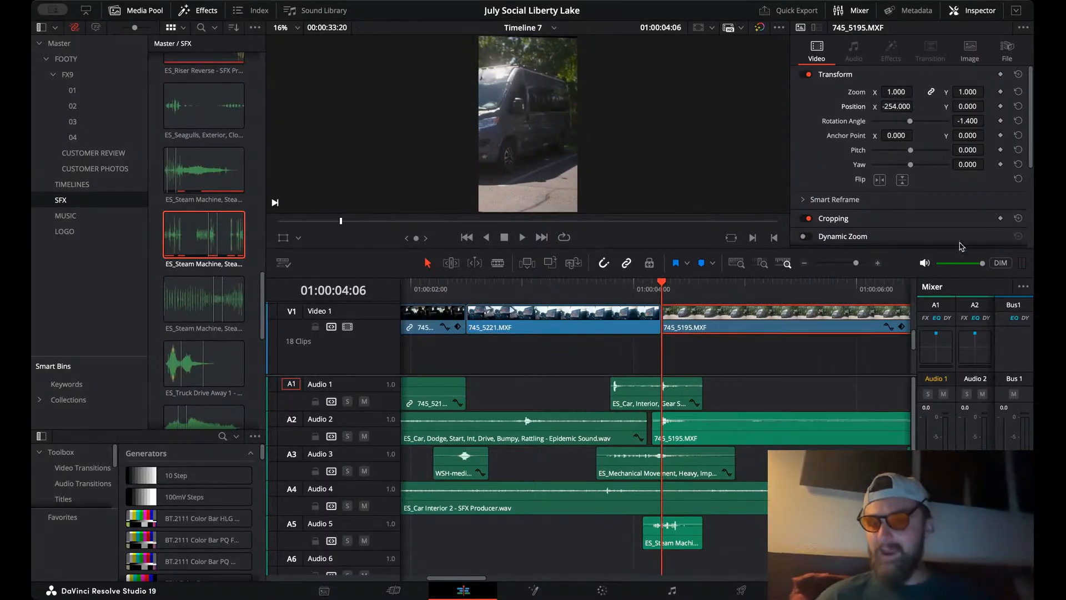
key("Down")
key("Down")
key("Down")
key("Down")
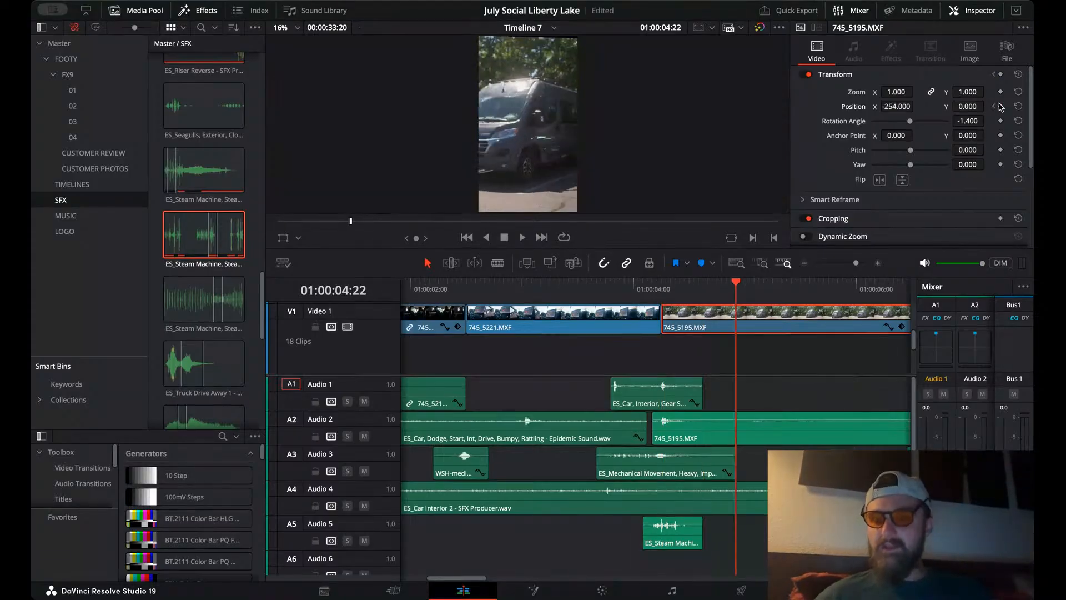
key("Left")
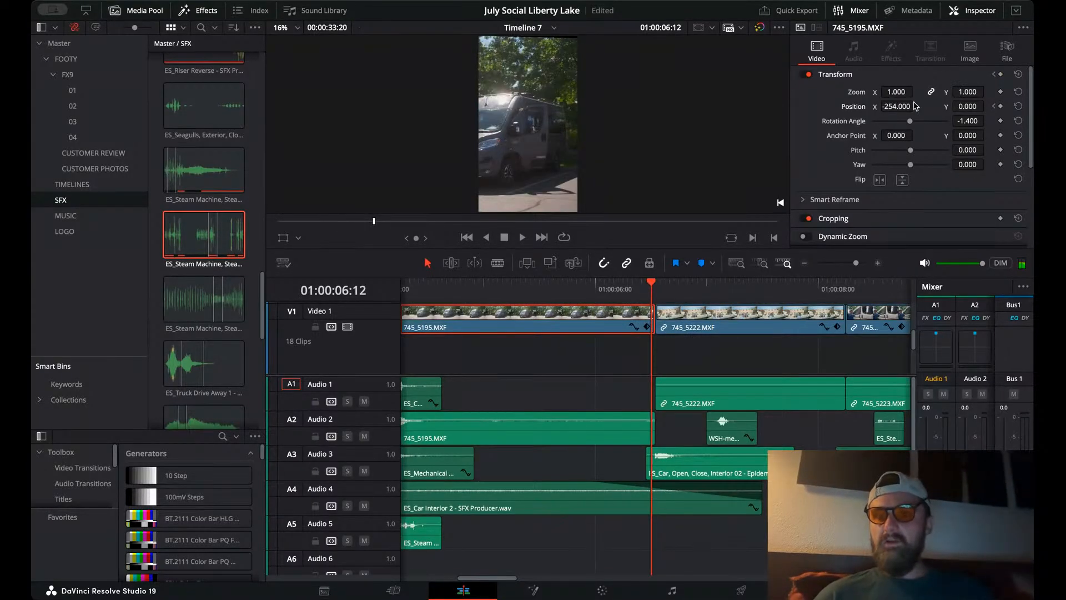
left_click_drag(896, 107, 1045, 106)
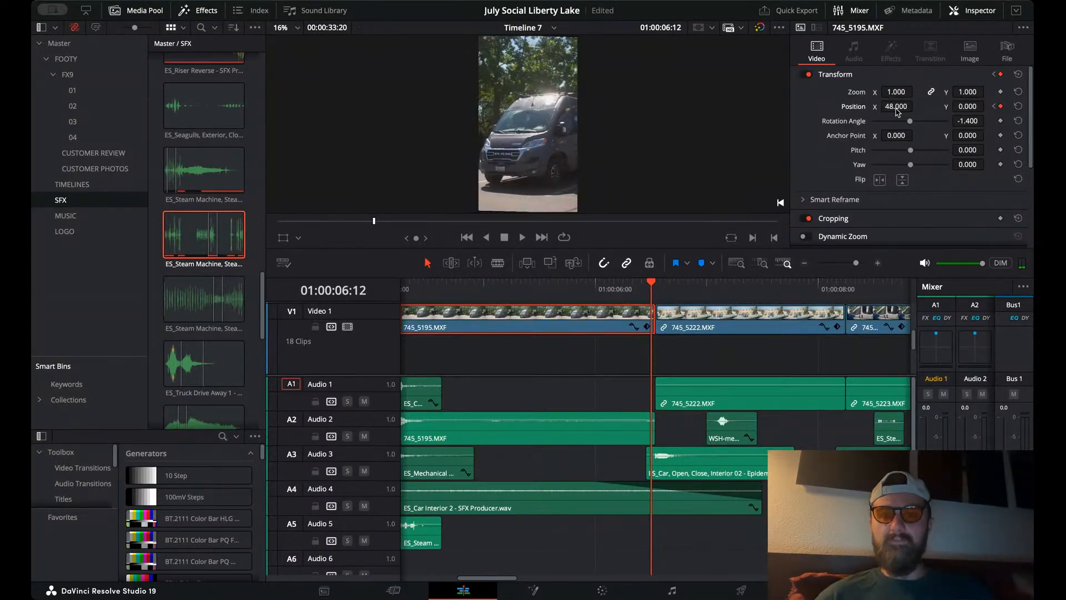
- Play back the keyframed move on 745_5195.MXF twice, continuing into 745_5222.MXF
scroll(621, 320, "left", 5)
left_click(805, 263)
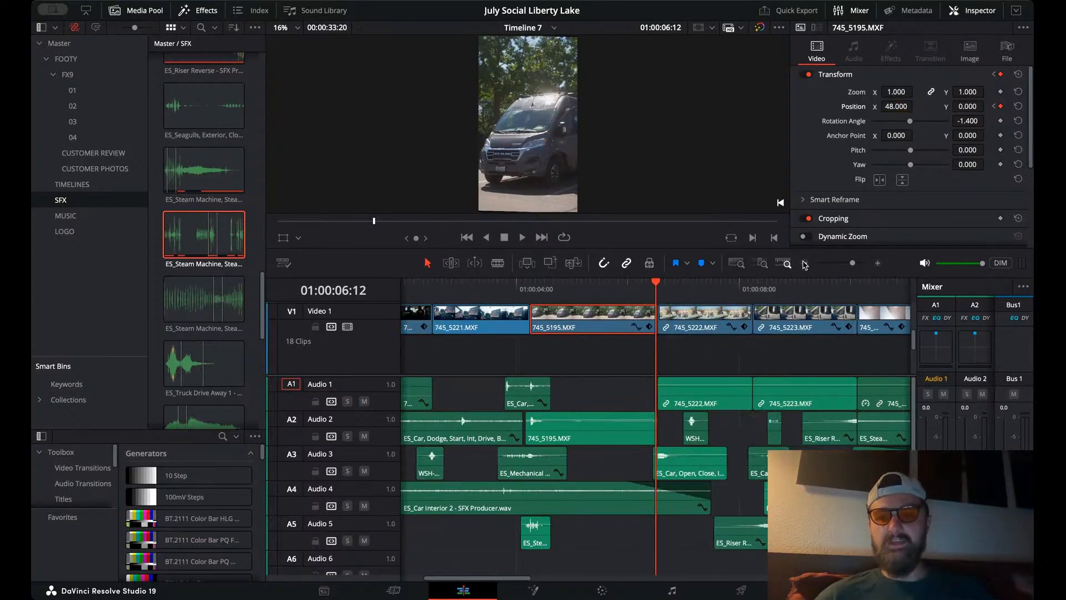
left_click(444, 289)
key("space")
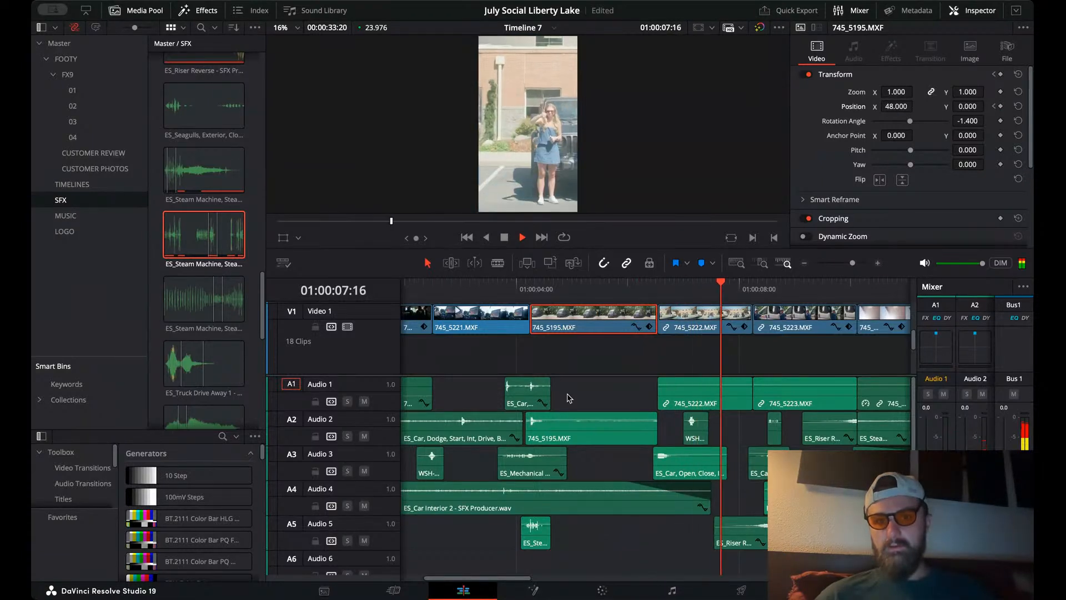
key("space")
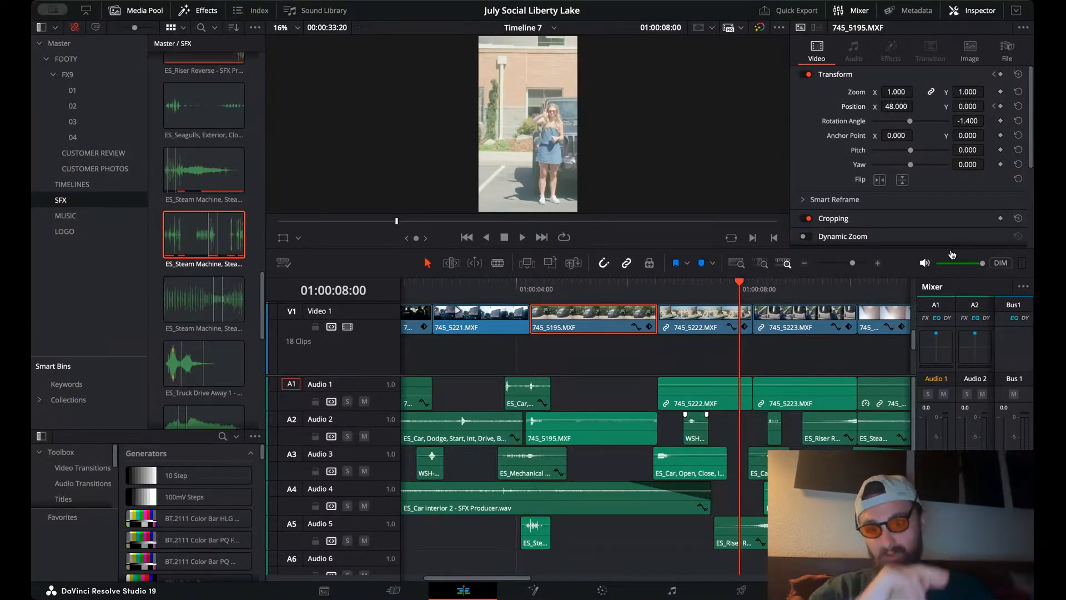
left_click(734, 356)
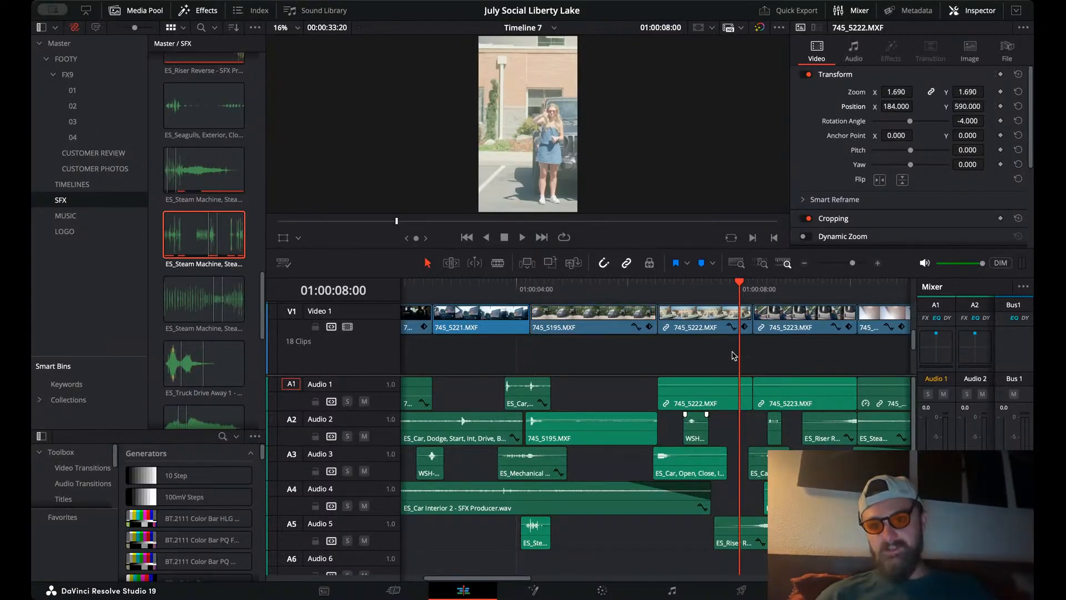
left_click(532, 296)
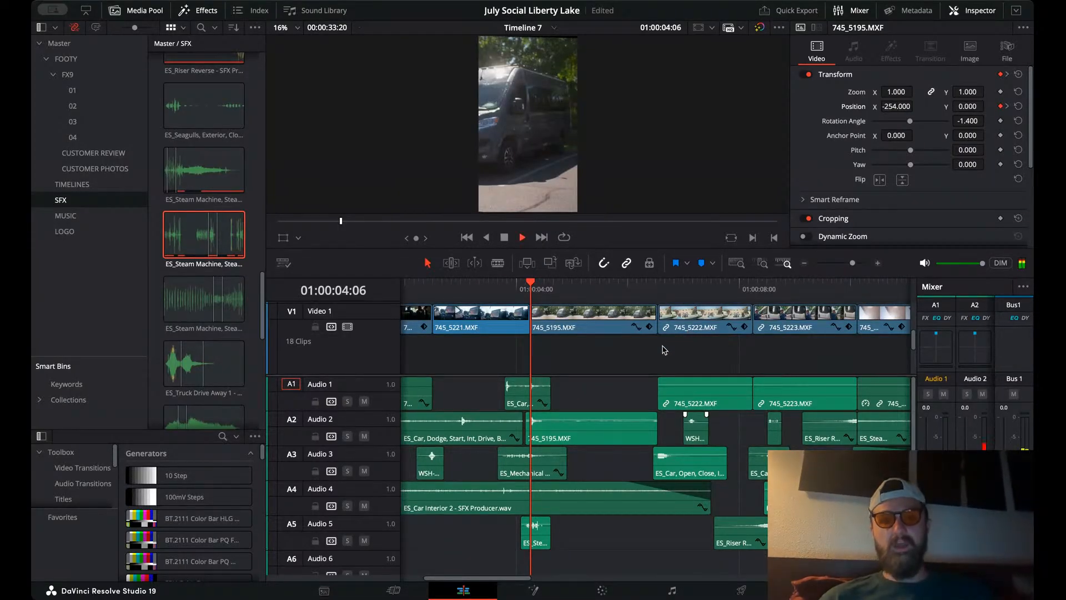
key("space")
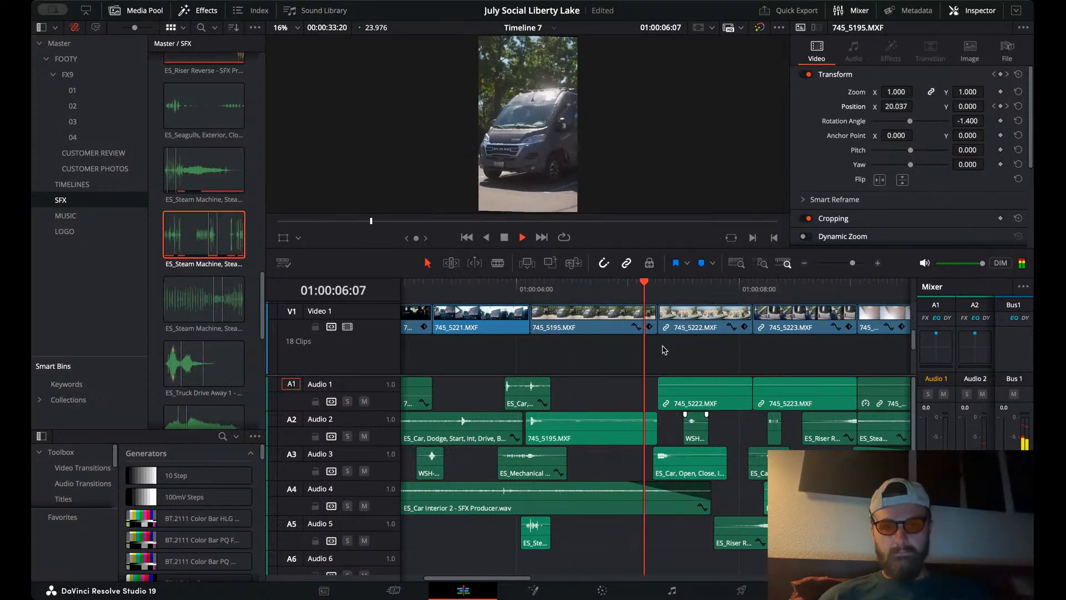
key("space")
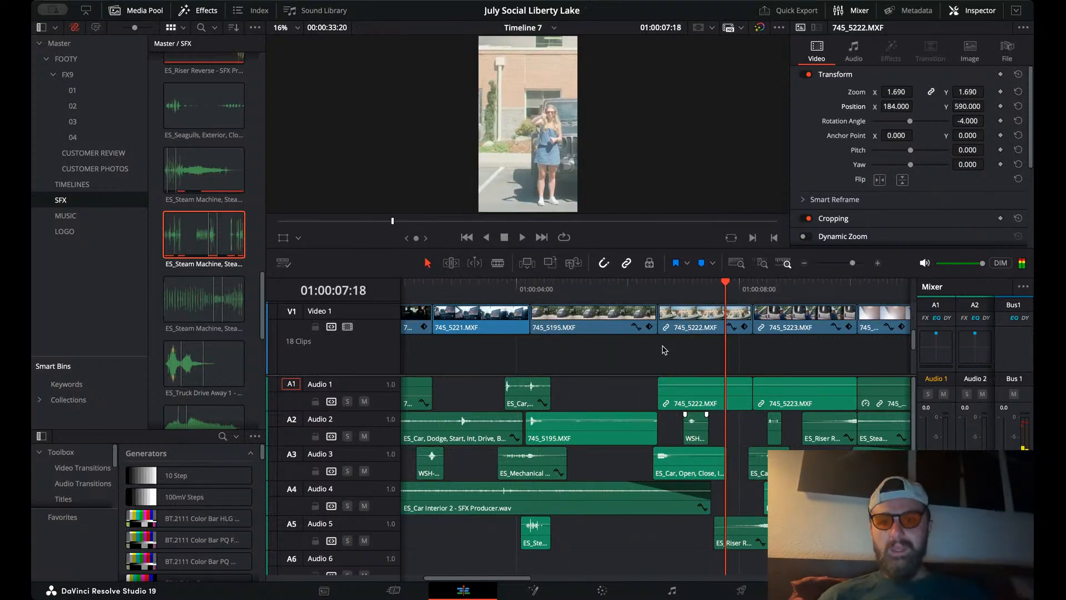
- Add zoom and position keyframes to 745_5222.MXF at 01:00:06:13 and 01:00:07:08, keeping the same framing
left_click(703, 319)
left_click(656, 286)
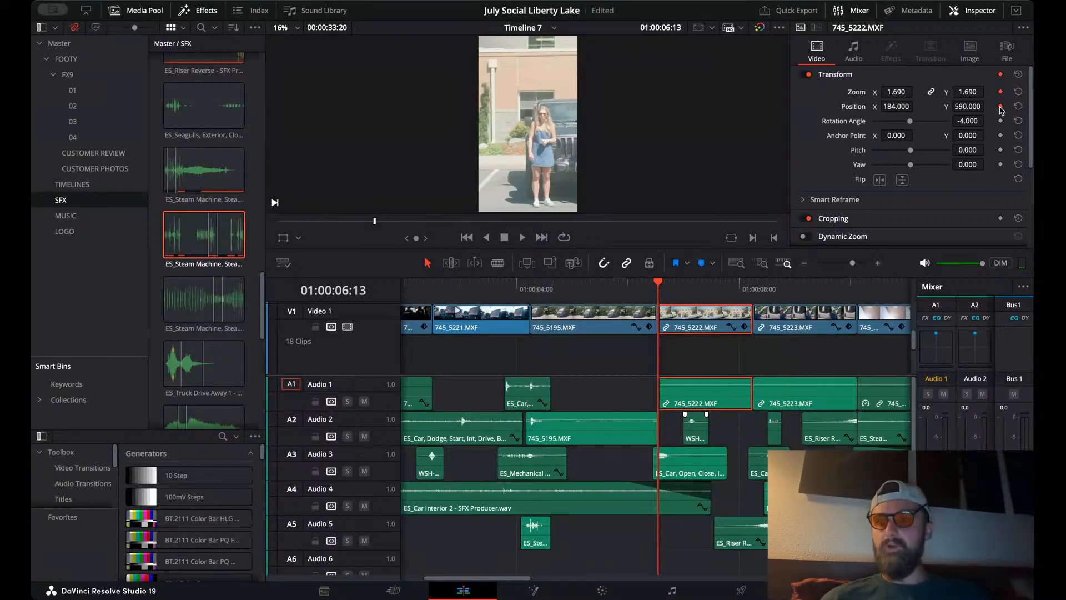
left_click_drag(699, 287, 658, 286)
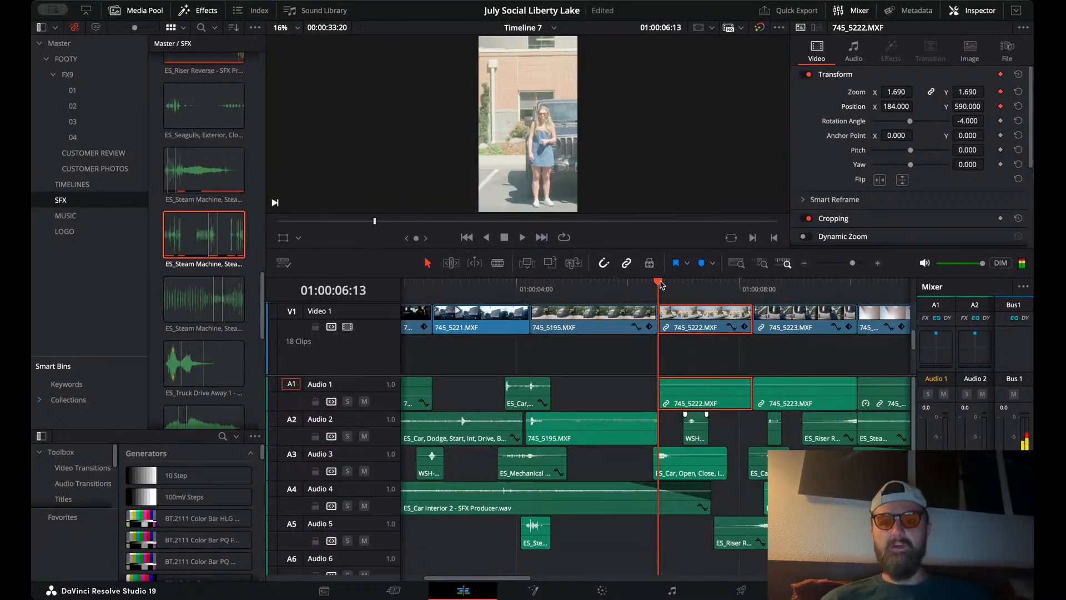
key("space")
key("space")
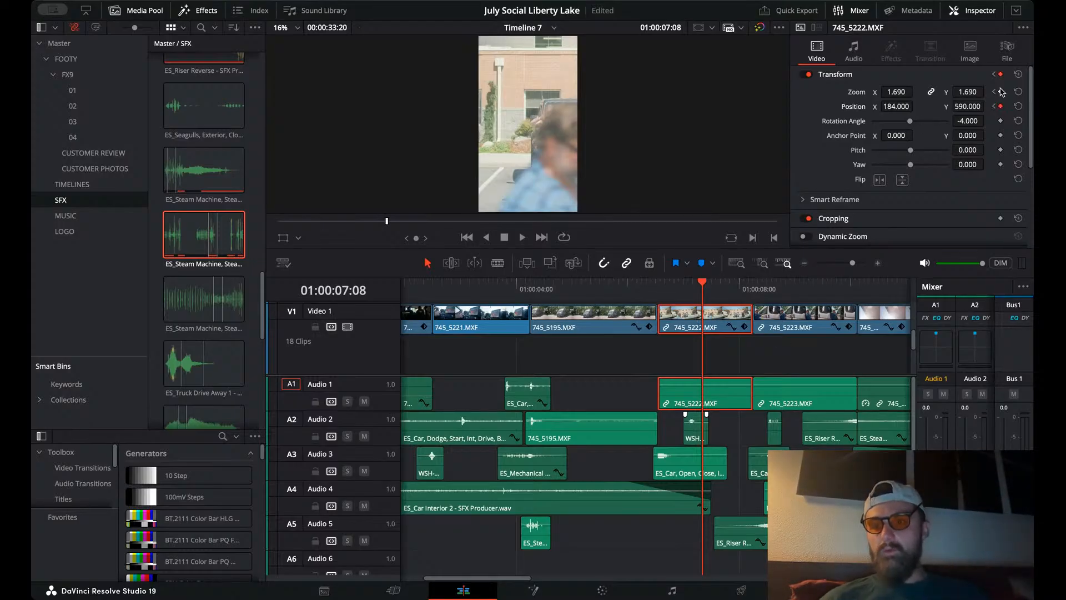
- At 01:00:07:13, set 745_5222.MXF to zoom 11.69 and Position Y 2398, adjust Position X to reframe the woman, and play back the zoom
key("Right")
key("Right")
key("Right")
key("Right")
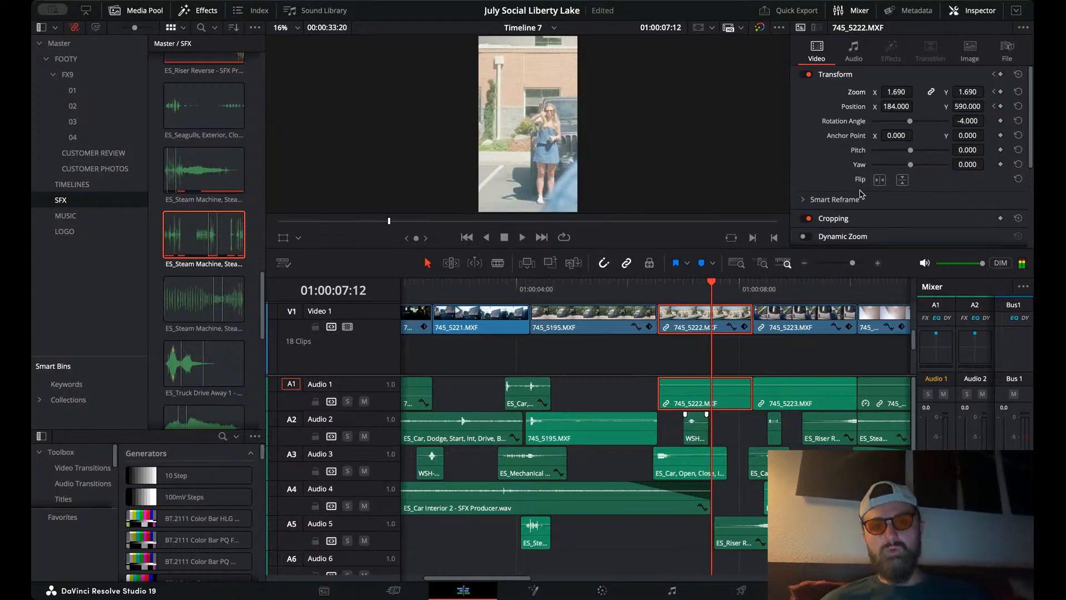
key("Right")
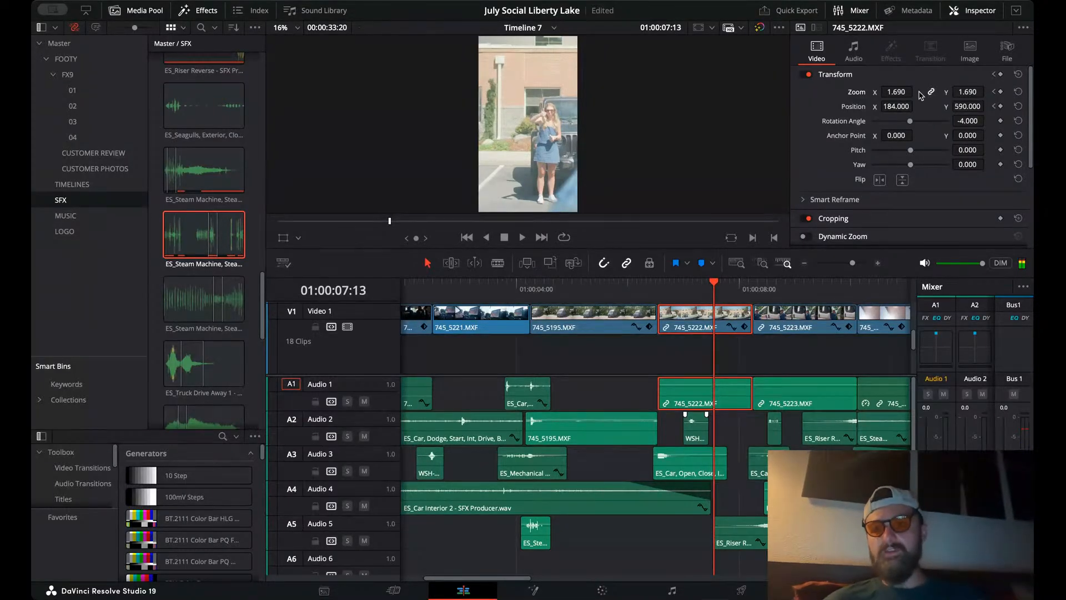
mouse_move(896, 91)
left_mouse_down()
mouse_move(917, 91)
mouse_move(904, 92)
left_mouse_up()
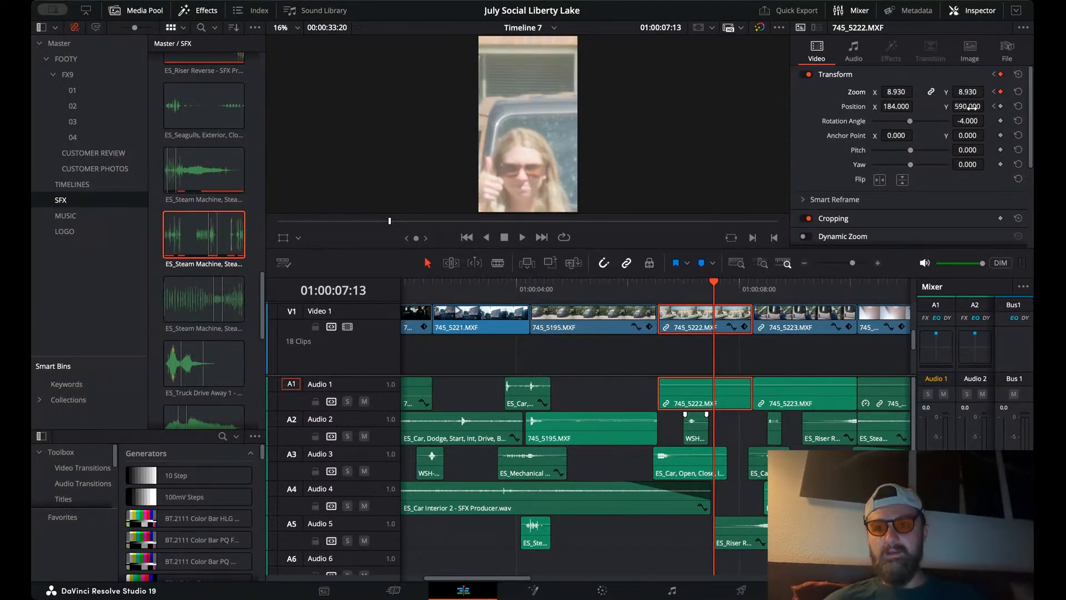
left_click_drag(970, 107, 973, 111)
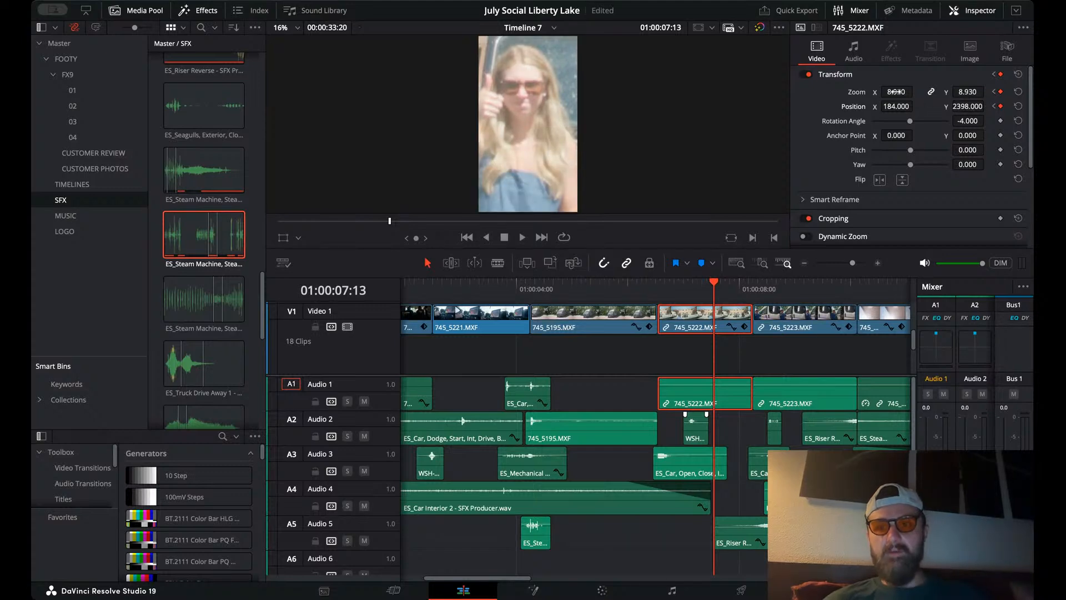
left_click_drag(896, 91, 917, 106)
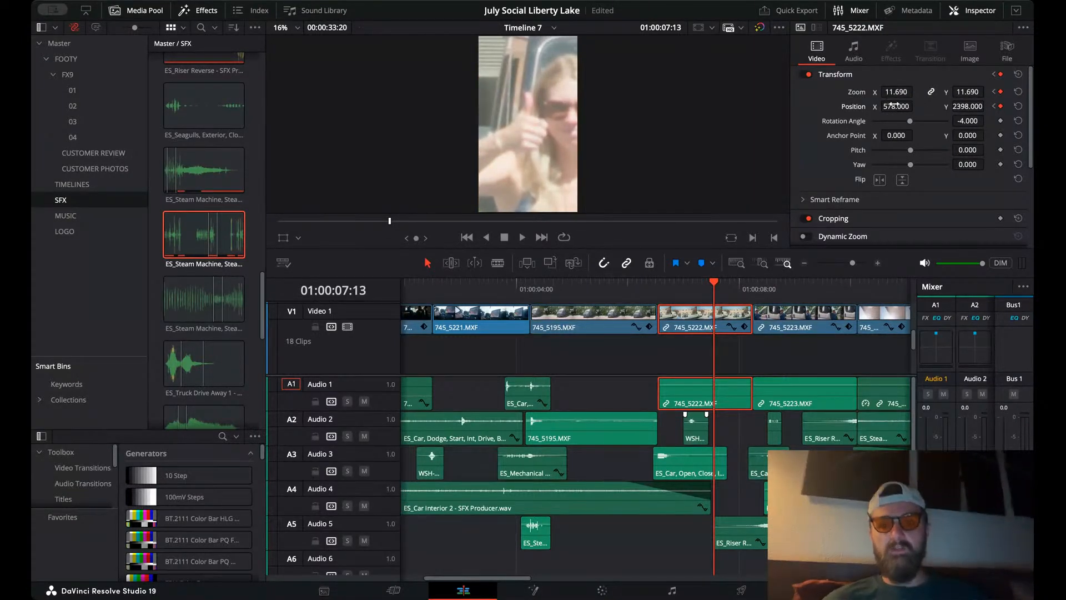
left_click(645, 287)
key("space")
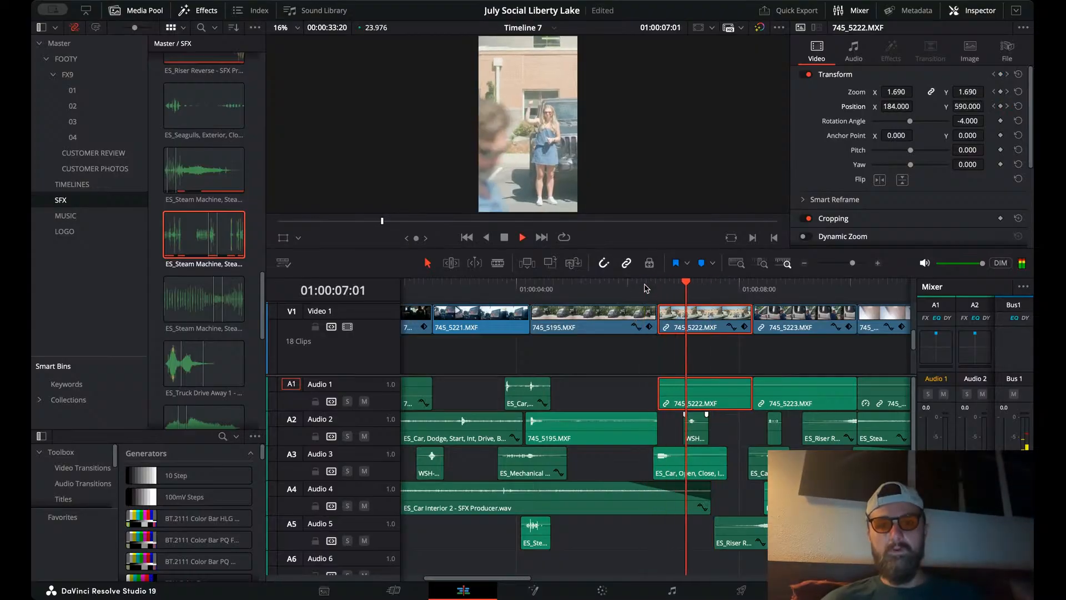
- Move the second WSH-medium-dowel-whoosh.wav on Audio 2 later so its peak lands on the zoom in 745_5222.MXF at 01:00:07:09
key("space")
left_click_drag(698, 288, 685, 289)
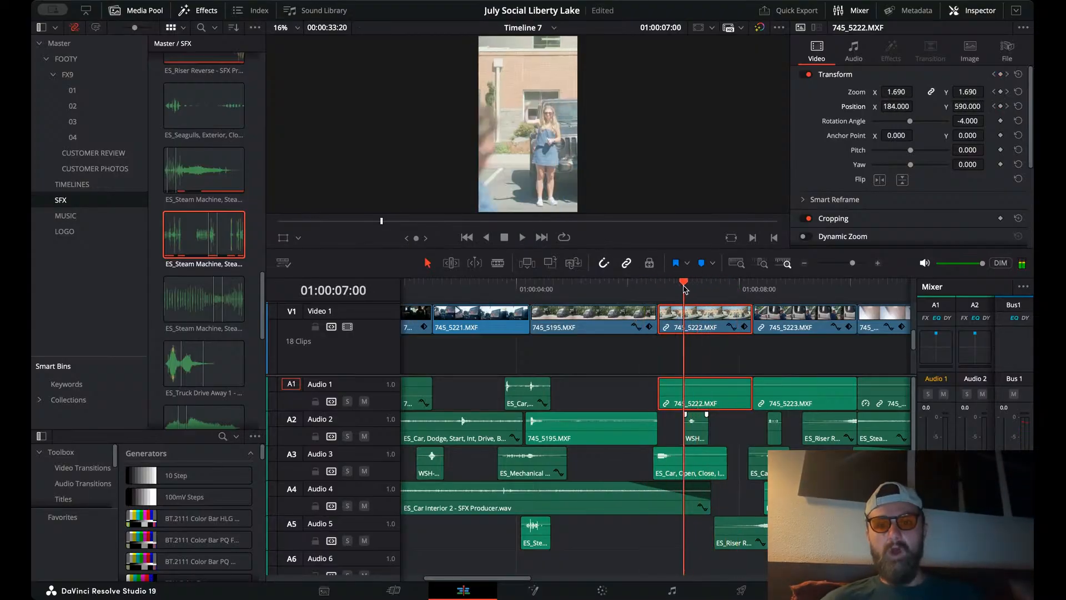
key("space")
key("space")
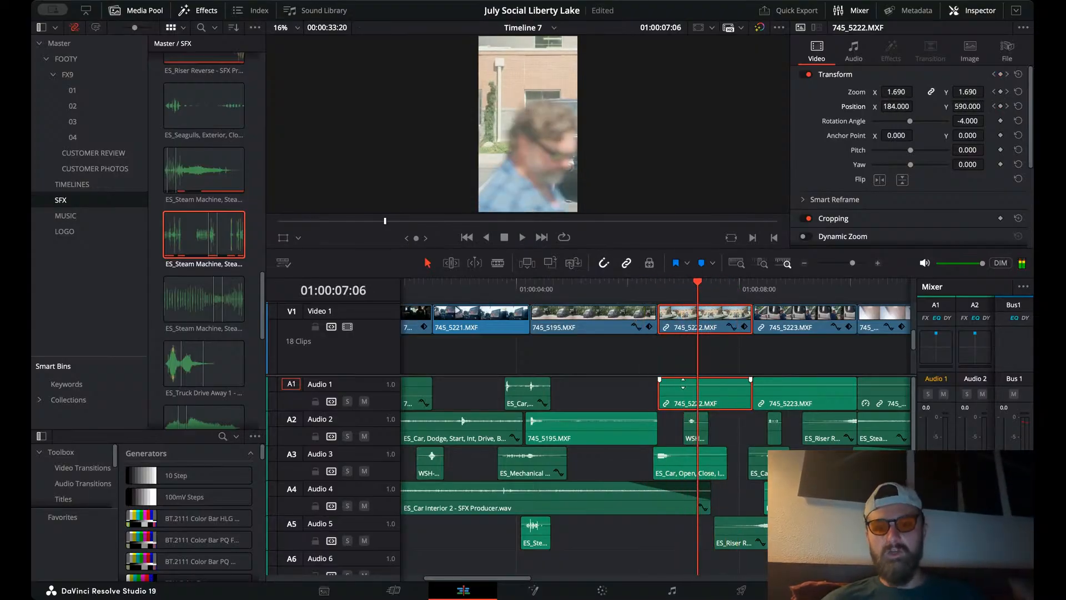
key("Right")
key("Right")
key("Right")
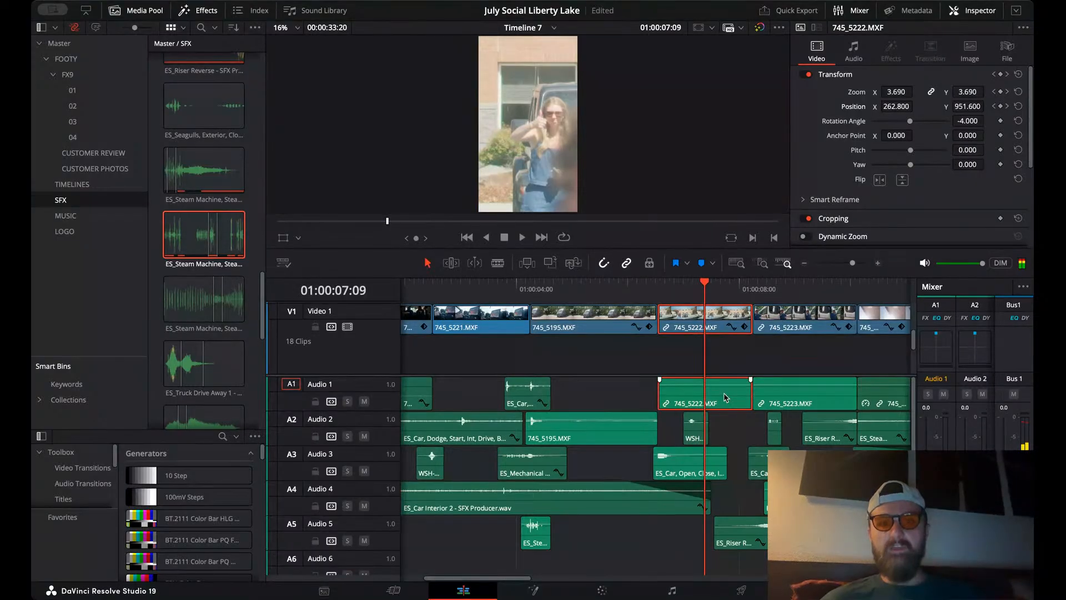
key("Left")
key("Right")
left_click(701, 435)
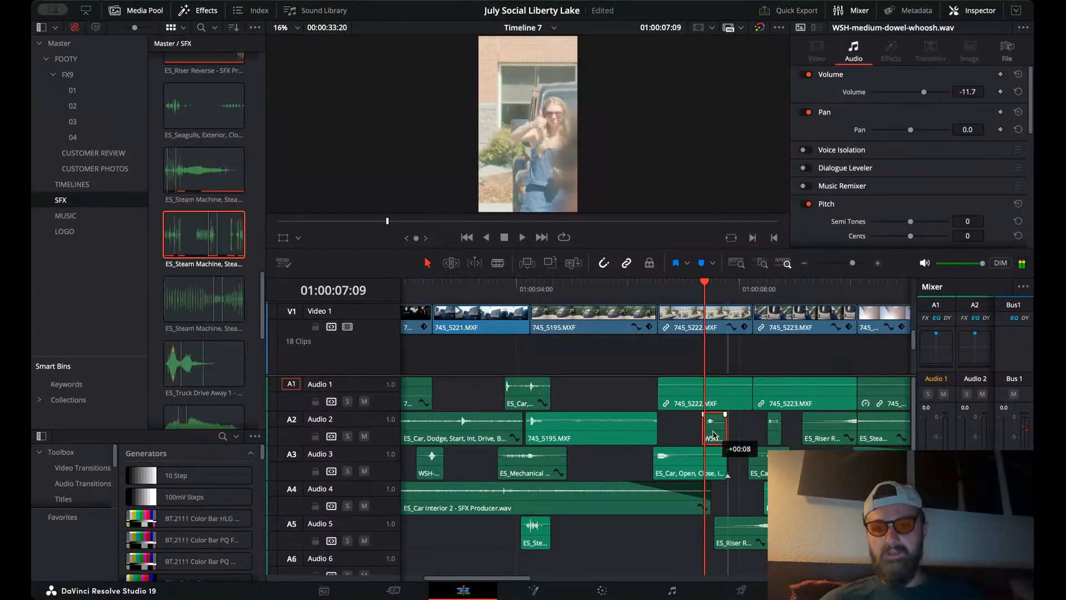
left_click(877, 263)
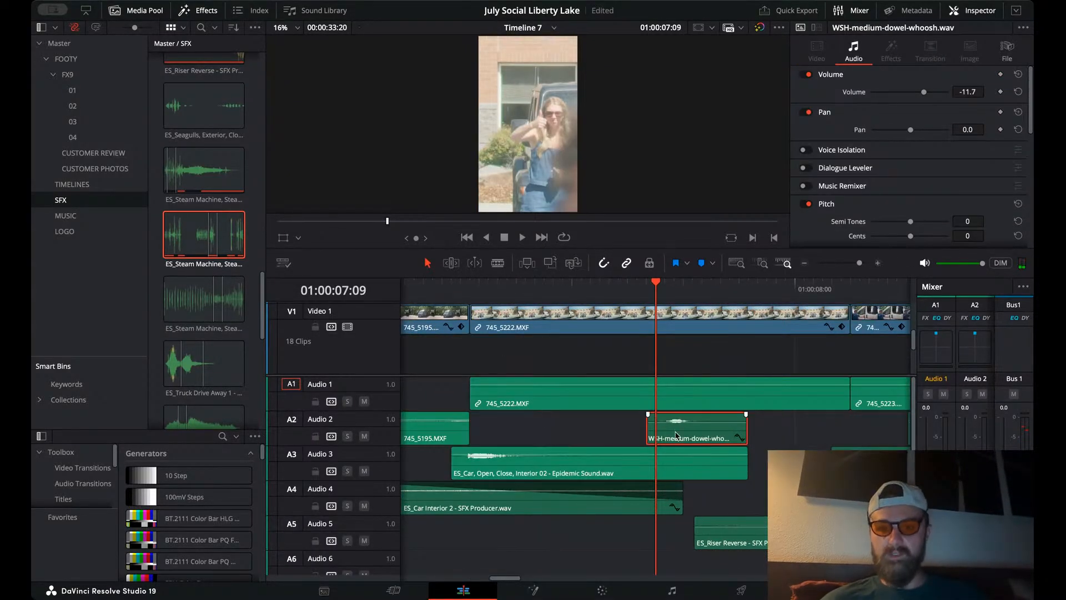
left_click_drag(678, 435, 659, 428)
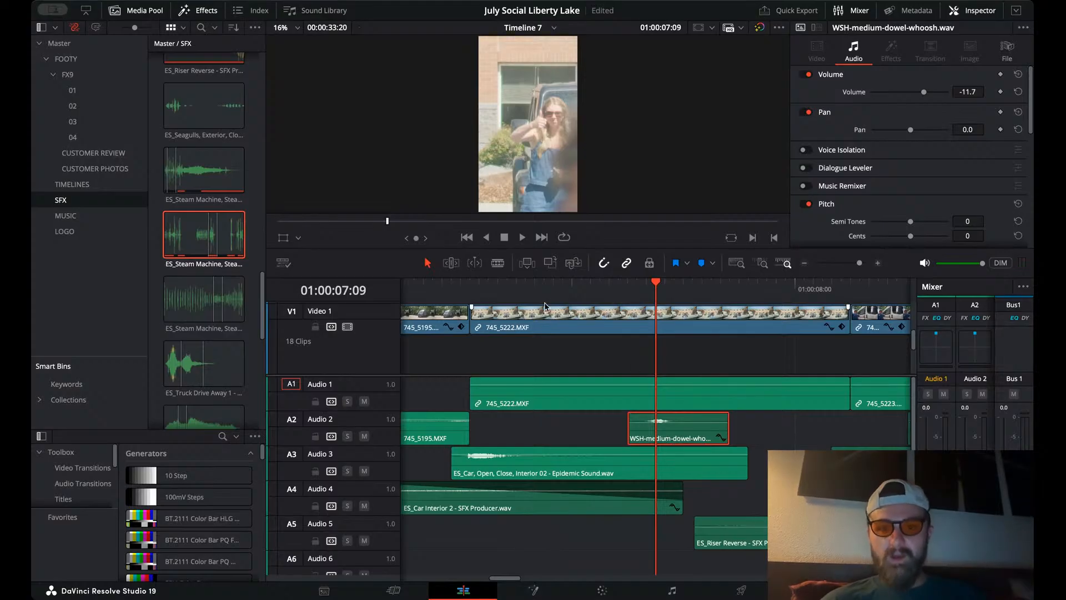
- Play back the zoom on 745_5222.MXF with the moved whoosh and check the frames around 01:00:07:10 against its waveform
left_click(461, 300)
key("space")
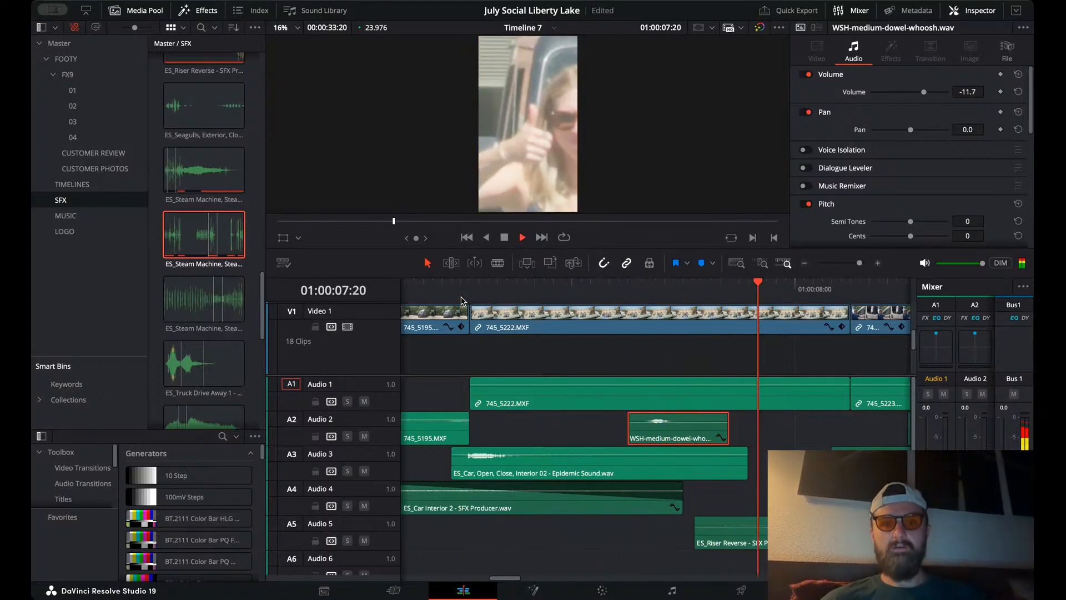
key("space")
key("space")
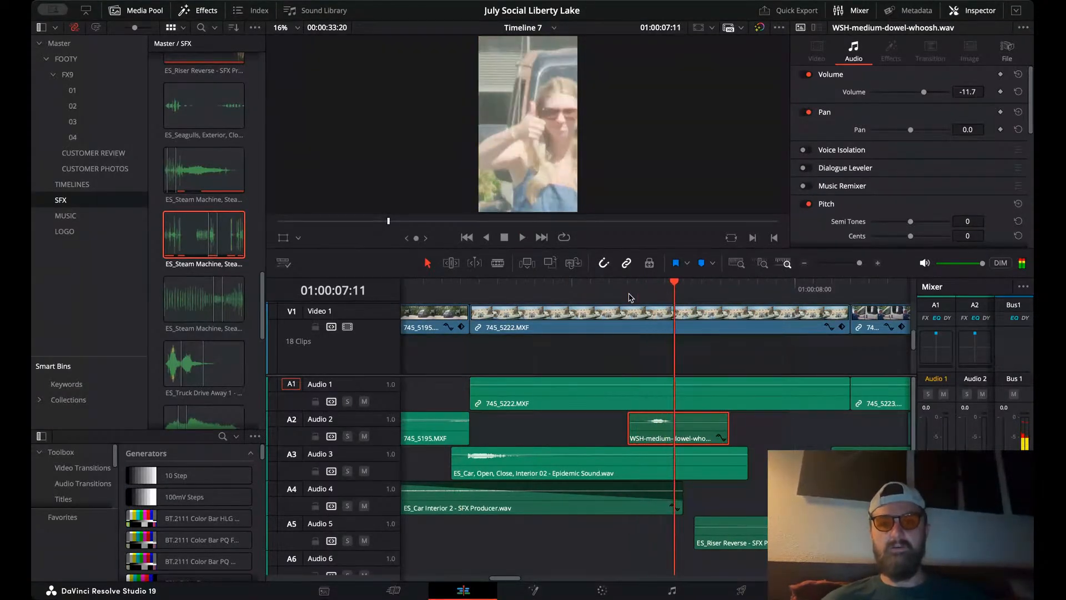
key("Left")
key("Left")
key("Right")
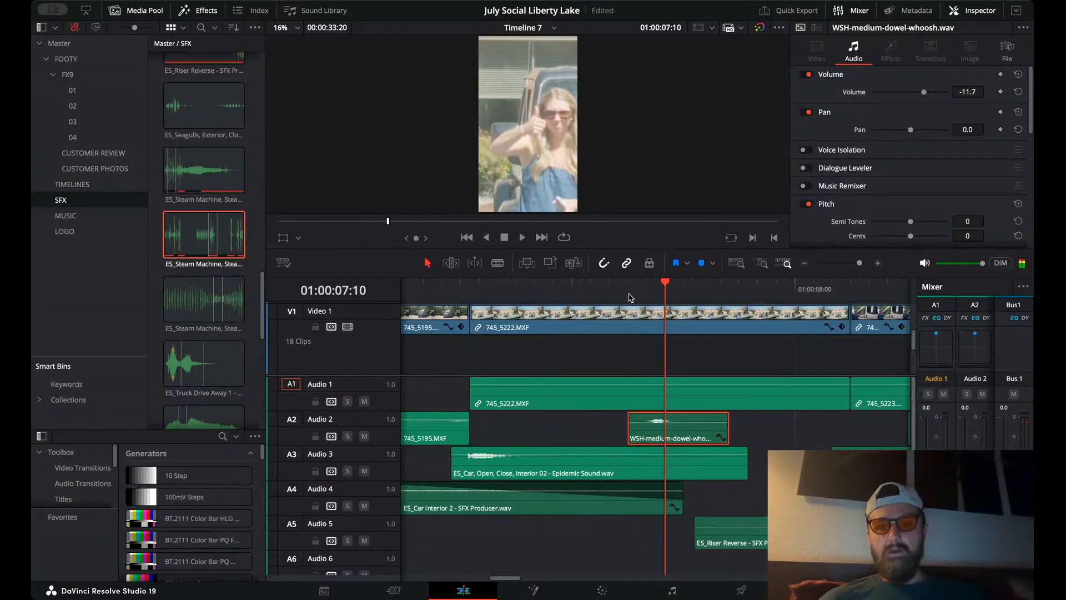
left_click(878, 263)
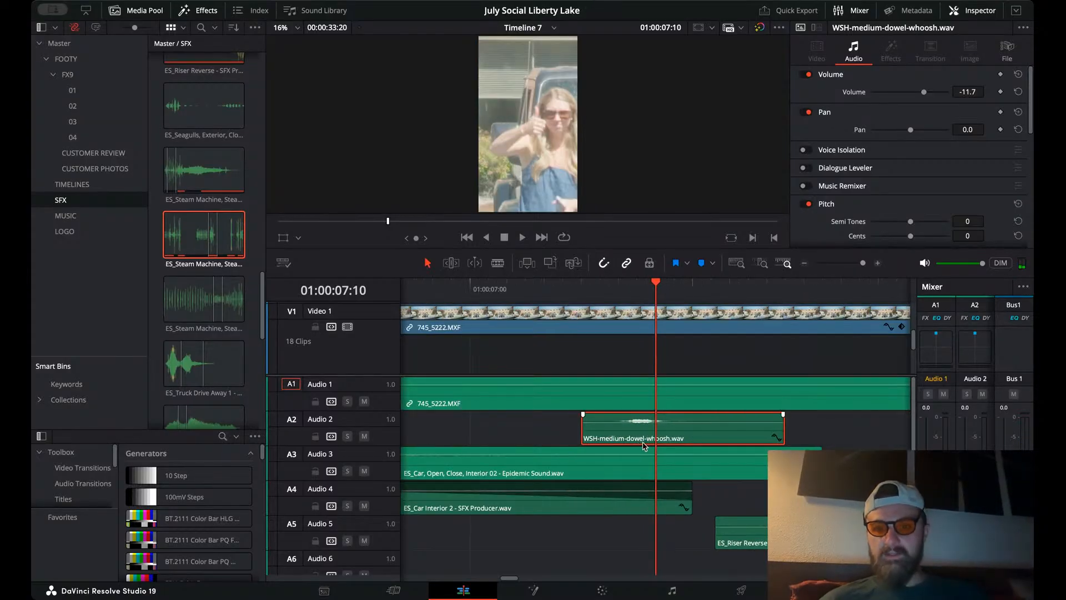
- Find the woman's arm movement at the start of 745_5222.MXF and place another WSH-medium-dowel-whoosh.wav there on Audio 2
scroll(542, 388, "left", 5)
left_click(570, 294)
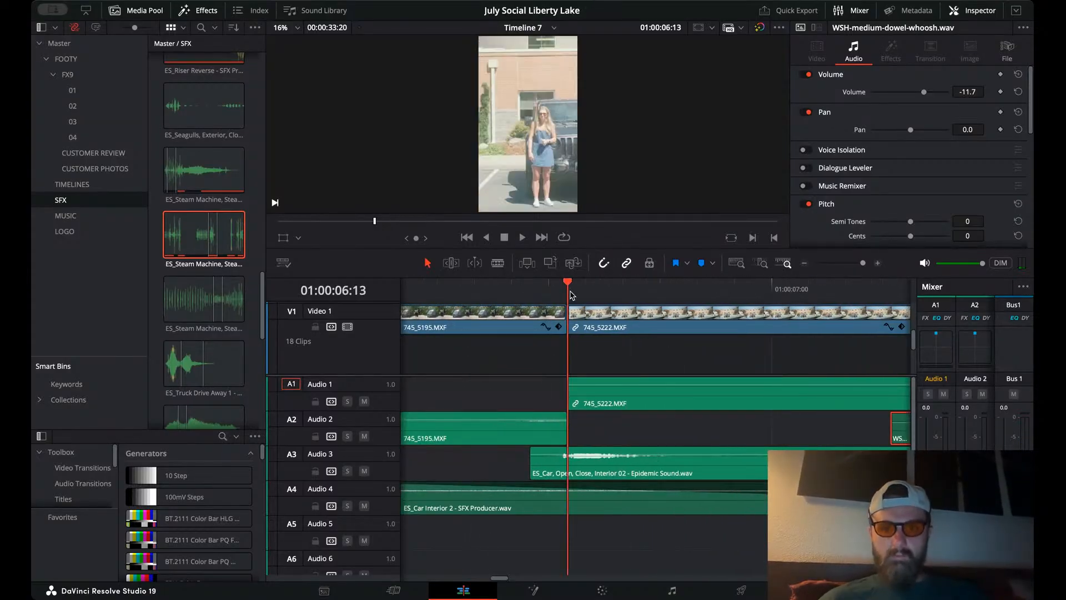
key("Right")
key("Right")
key("Right")
key("Right")
key("Right")
key("Right")
key("Right")
key("Right")
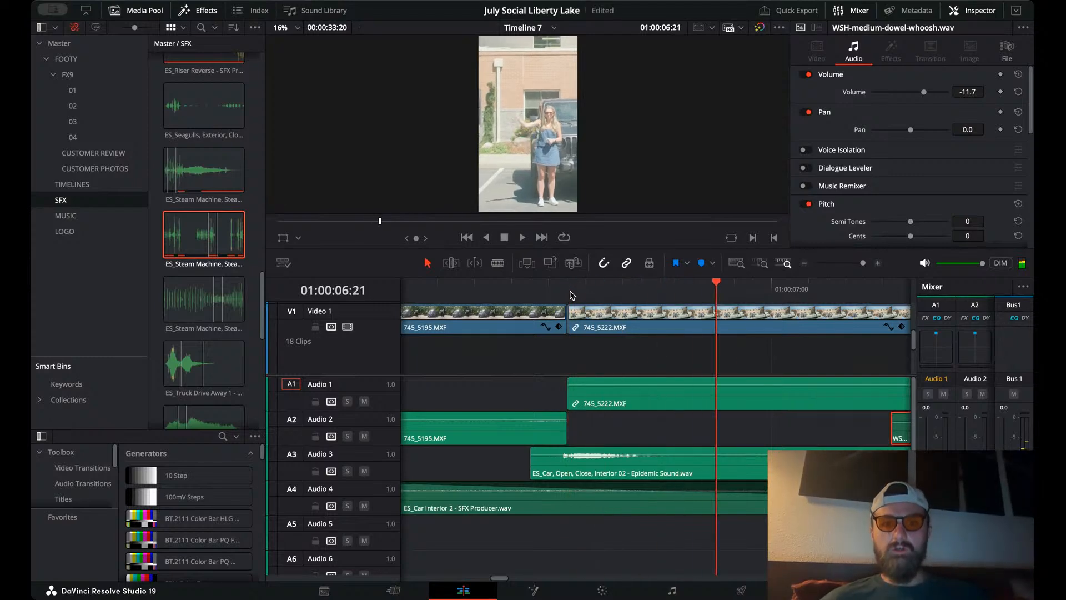
key("ctrl+s")
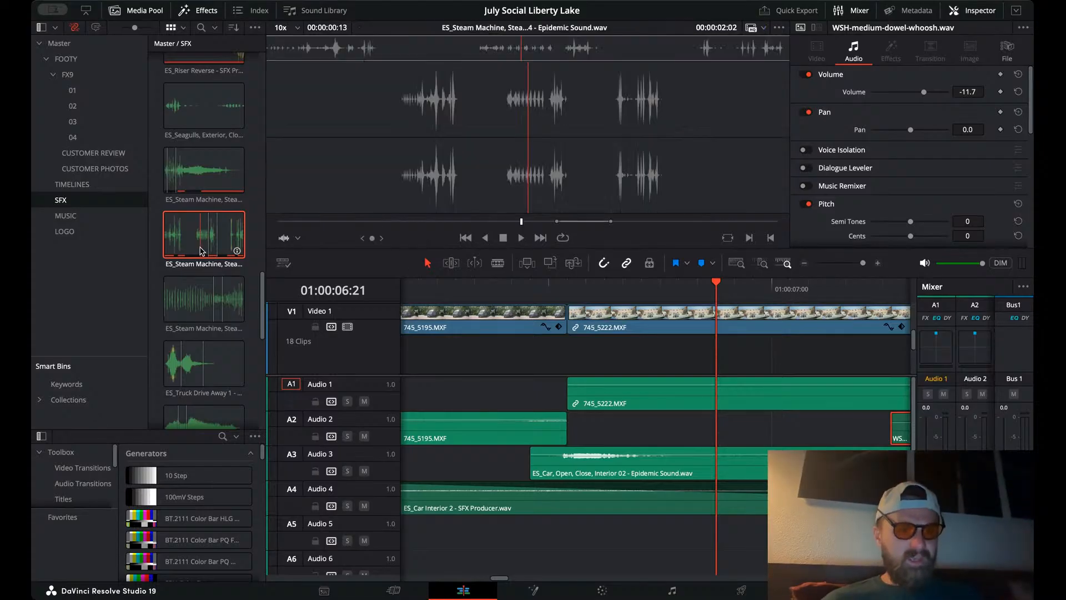
scroll(206, 250, "down", 5)
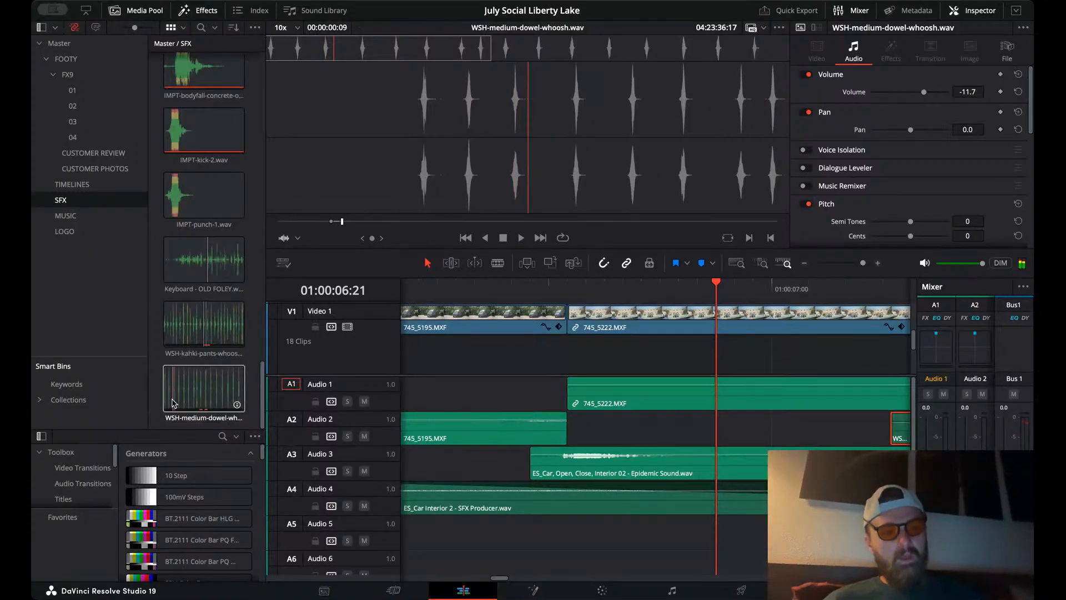
left_click_drag(173, 404, 599, 427)
- Lower the level of the newly placed WSH-medium-dowel-whoosh.wav near 01:00:06:16 and play it back
mouse_move(606, 293)
left_mouse_down()
mouse_move(639, 296)
mouse_move(625, 296)
left_mouse_up()
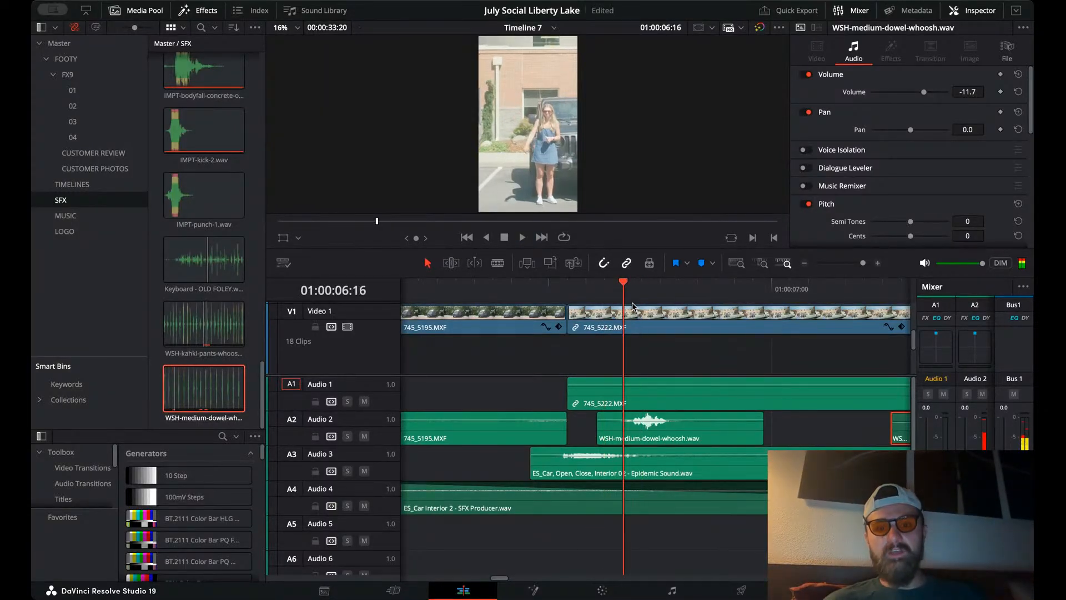
left_click(648, 420)
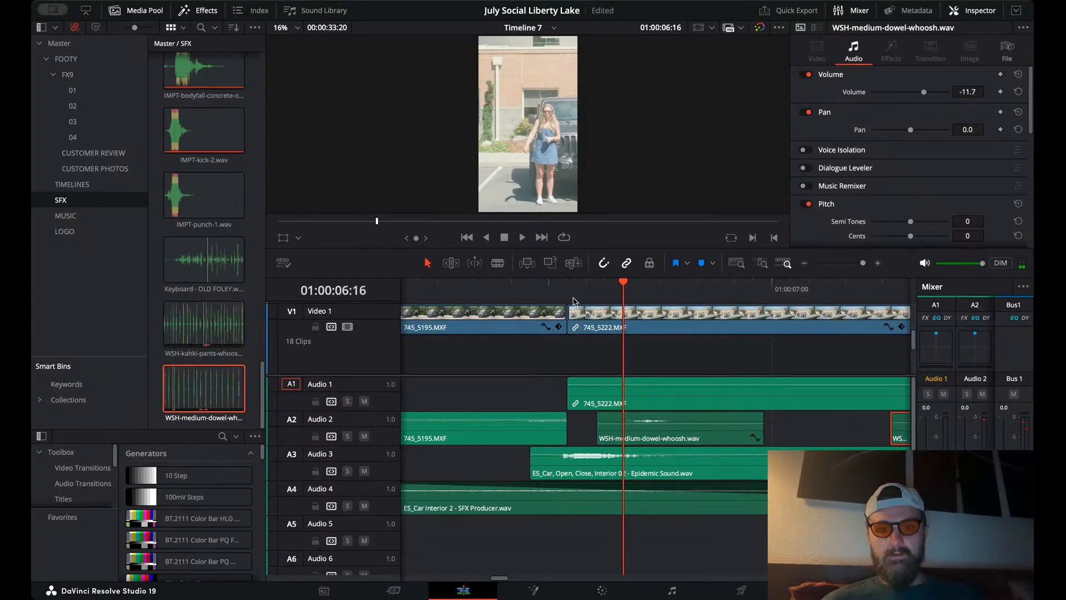
key("space")
key("space")
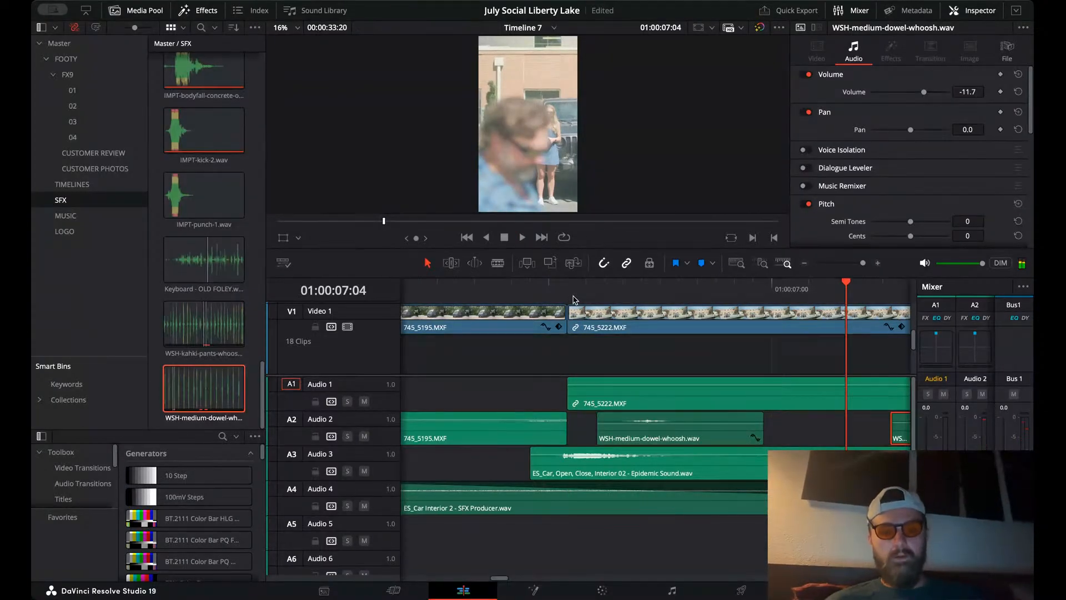
- Audition WSH-kahki-pants-whoosh.wav and place it on Audio 5 beneath the man crossing the frame around 01:00:07:04
left_click(201, 315)
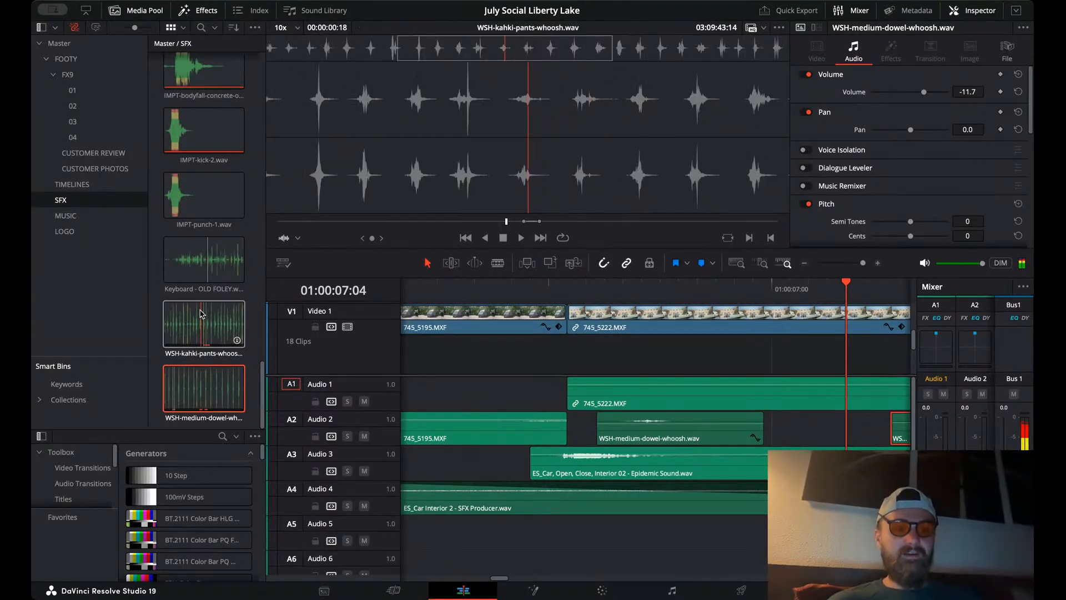
key("space")
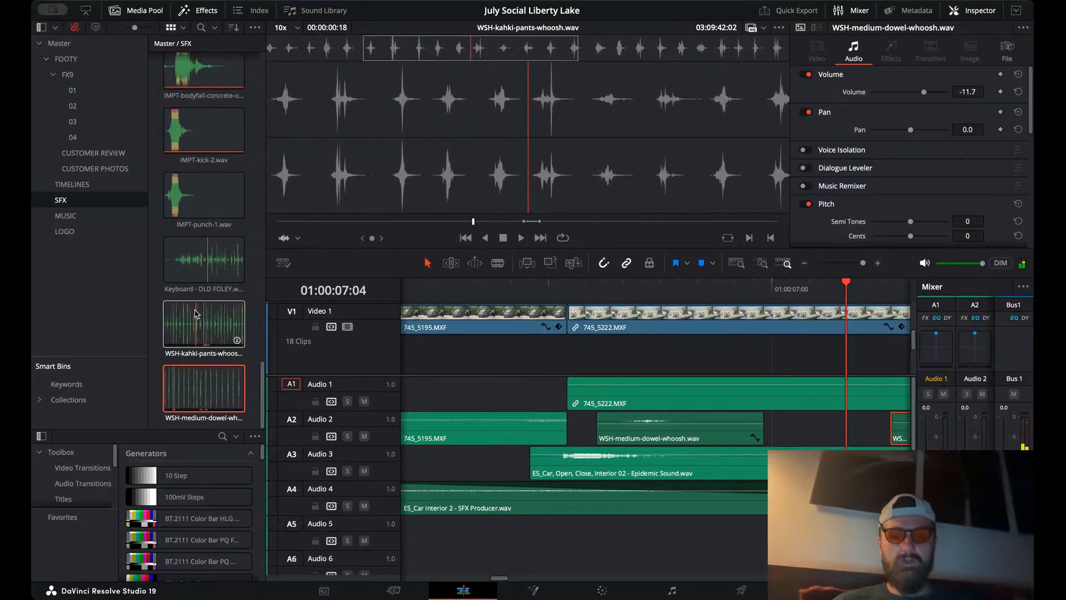
left_click_drag(196, 315, 669, 533)
scroll(678, 525, "right", 5)
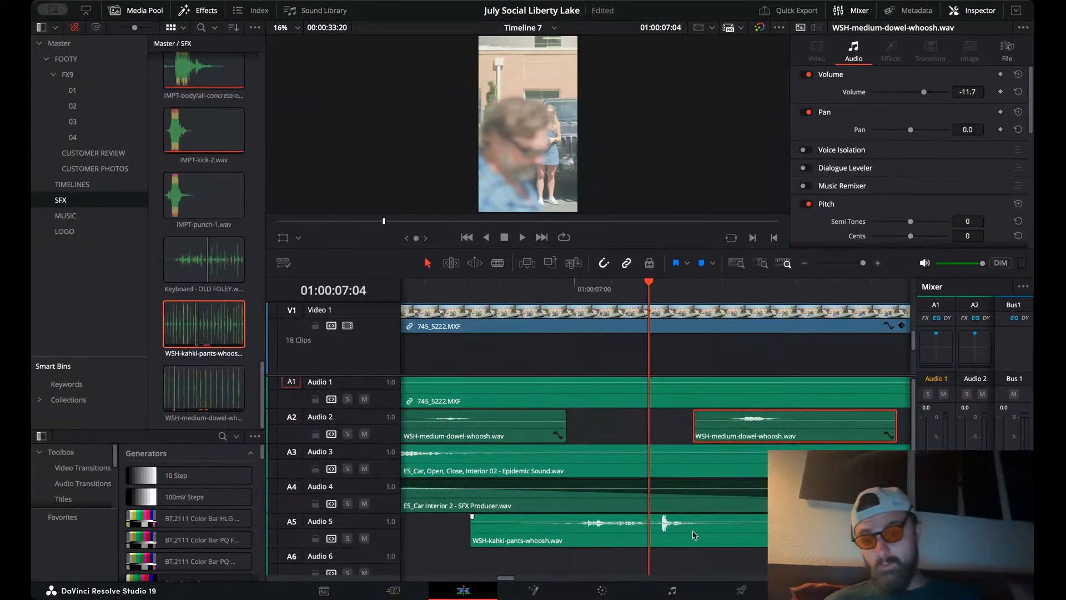
left_click(693, 534)
- Play back 745_5222.MXF with the added whooshes, first from 01:00:07:00 and again from before the clip into the following clips
left_click(570, 290)
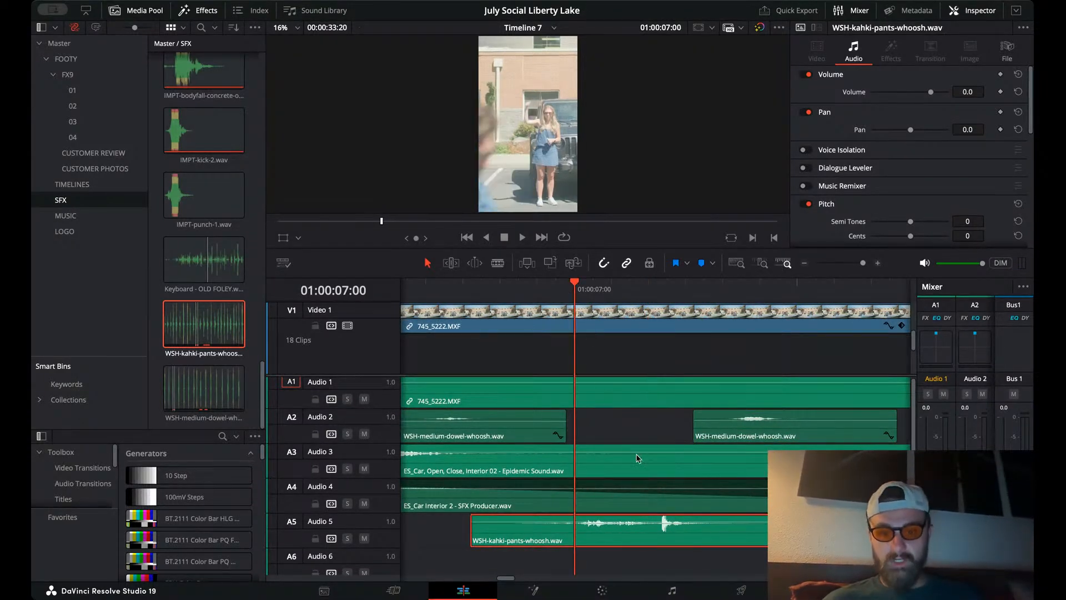
key("space")
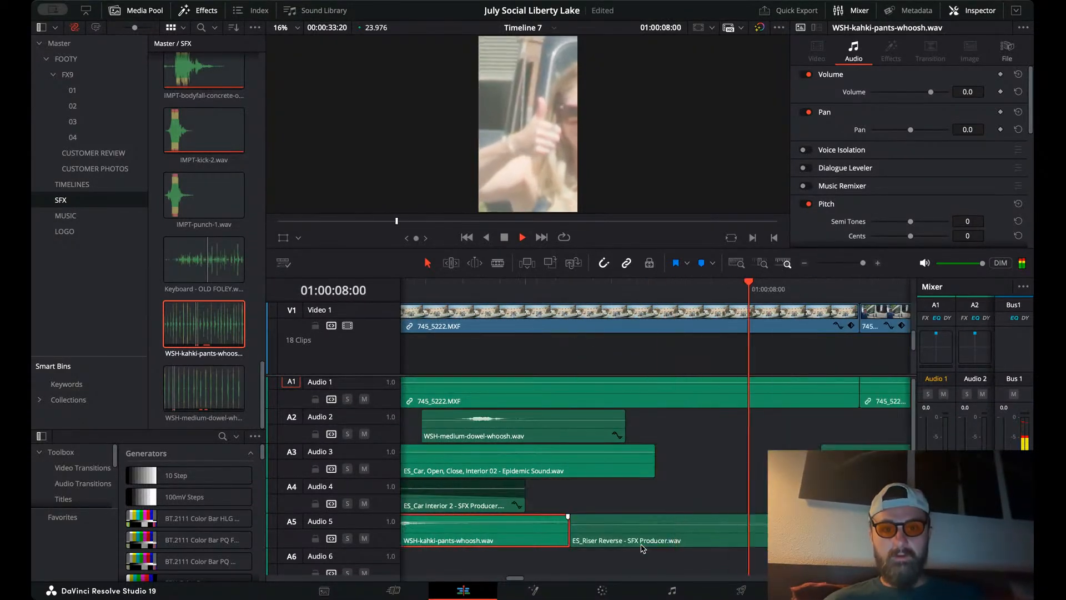
key("space")
scroll(642, 549, "left", 5)
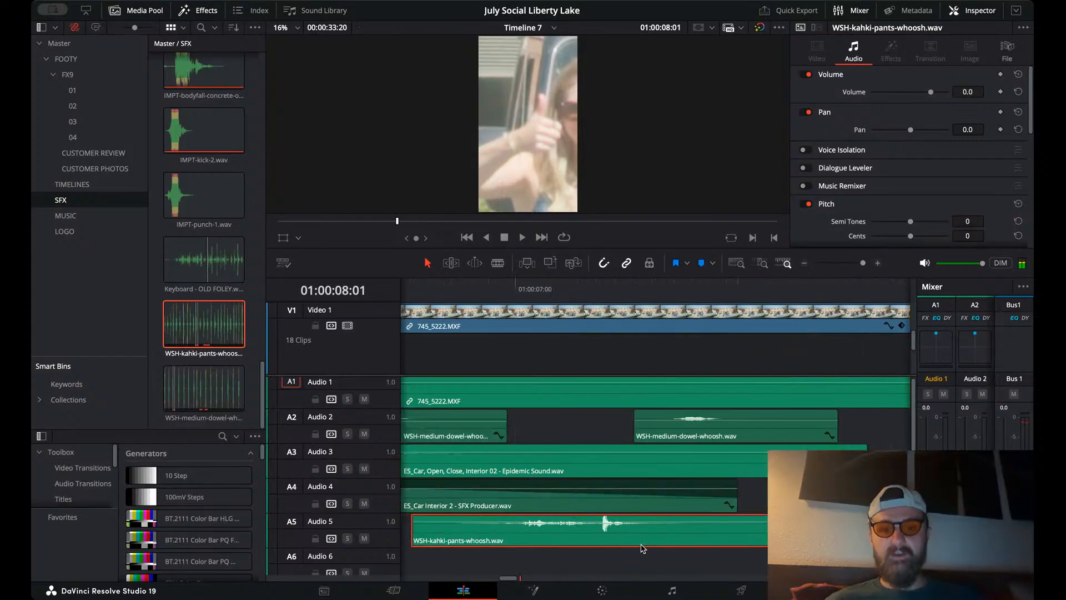
left_click(806, 264)
left_click(466, 290)
key("space")
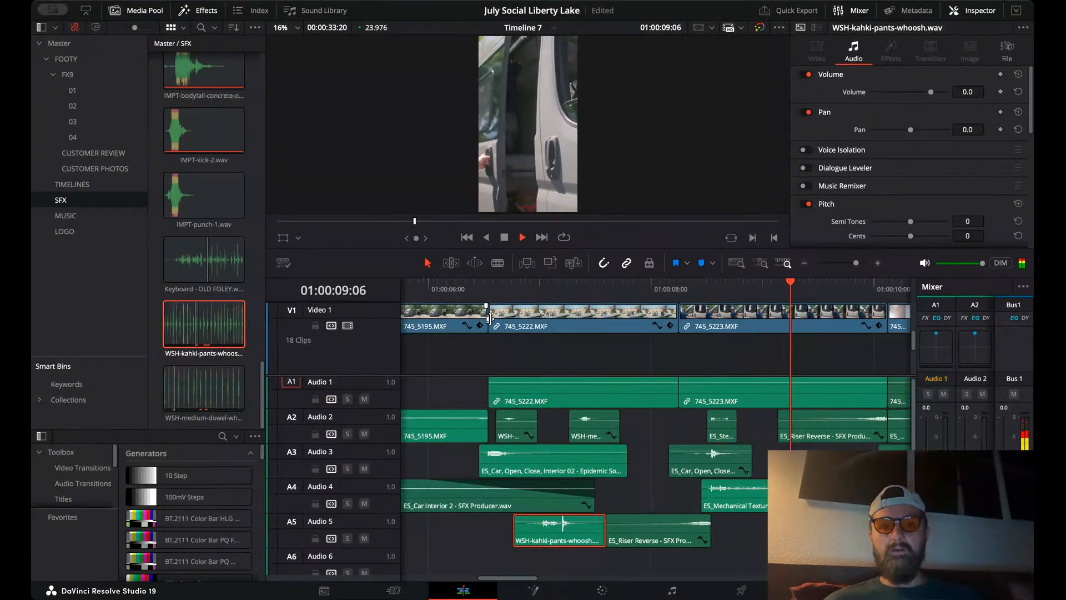
key("space")
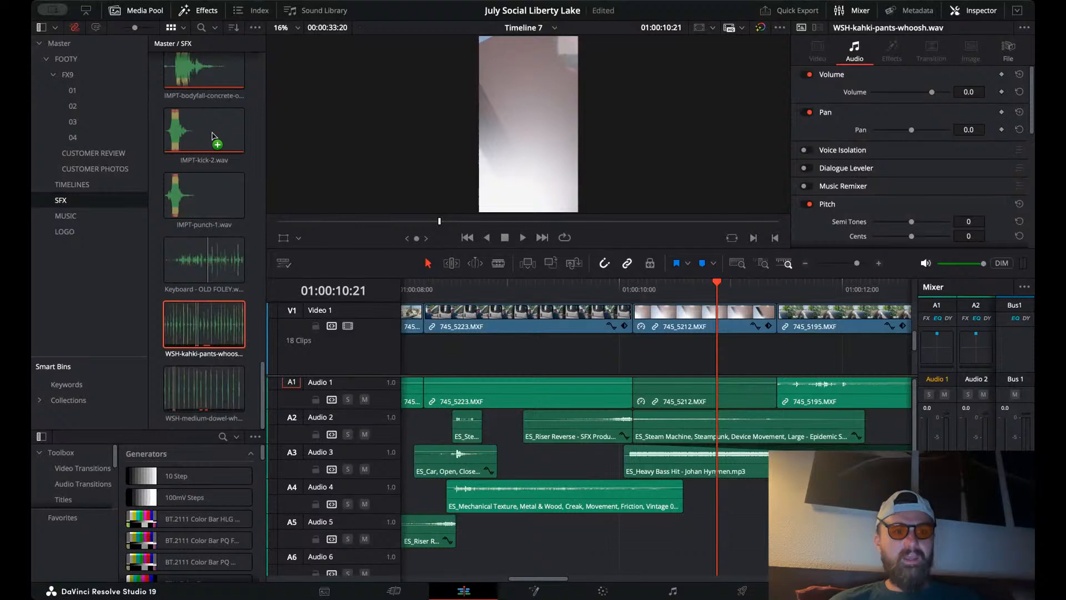
- Audition ES_Bell Cash Register, mark its out point, and place it on Audio 5 beneath 745_5212.MXF at about 01:00:10:10
scroll(214, 136, "up", 6)
left_click(187, 71)
double_click(187, 71)
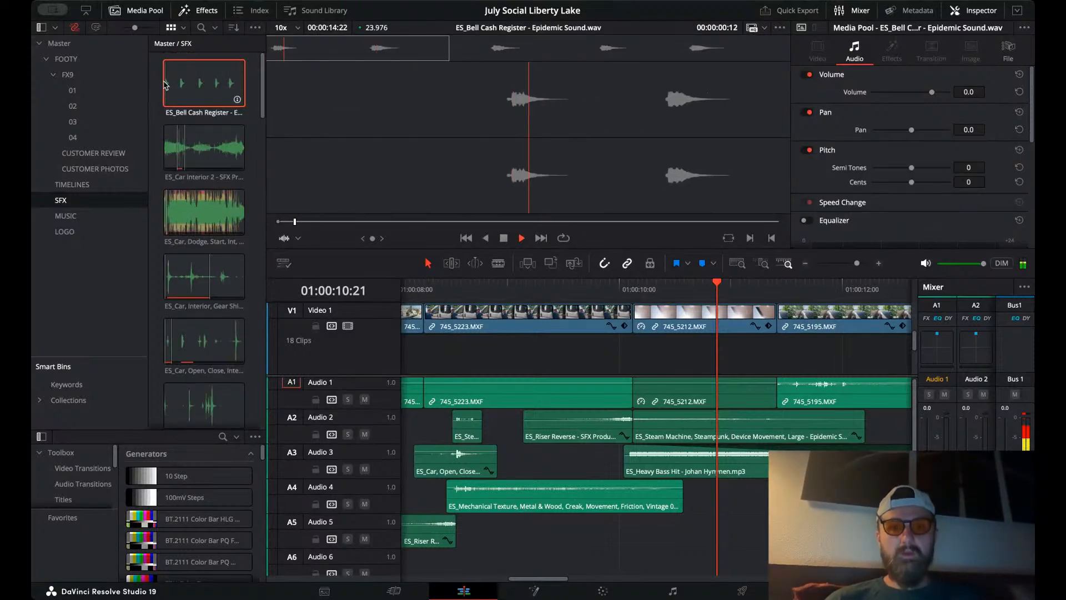
key("o")
key("space")
left_click_drag(165, 85, 660, 527)
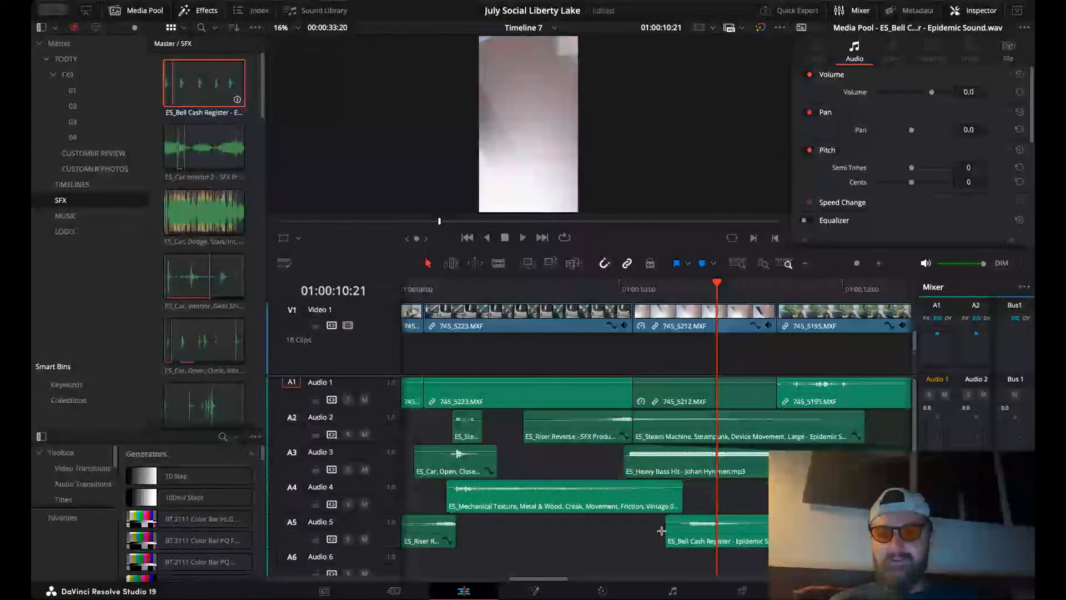
left_click(560, 285)
left_click(507, 285)
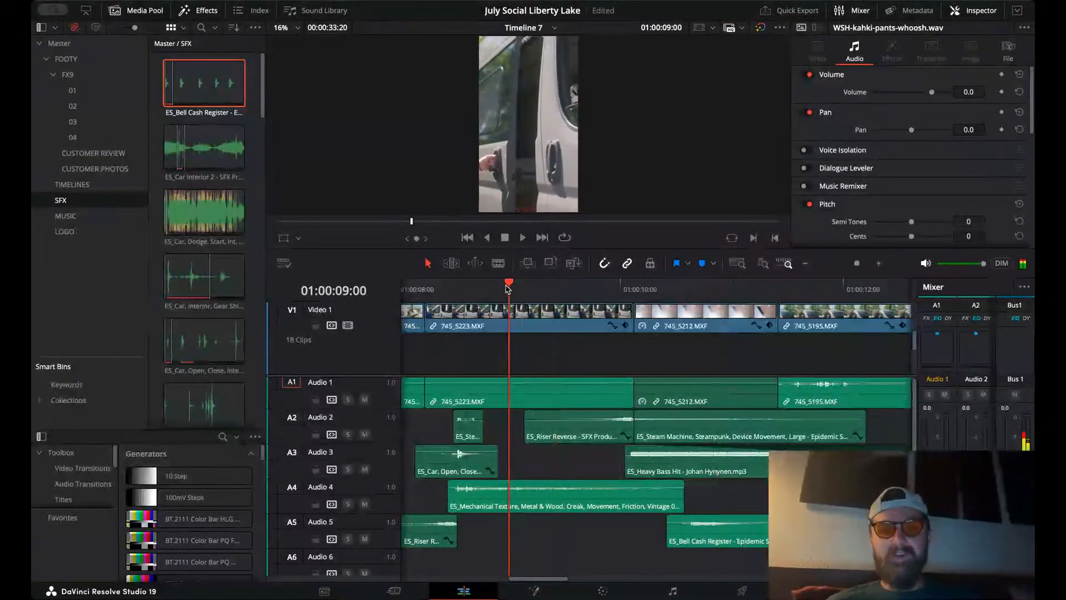
left_click(739, 542)
scroll(739, 544, "left", 5)
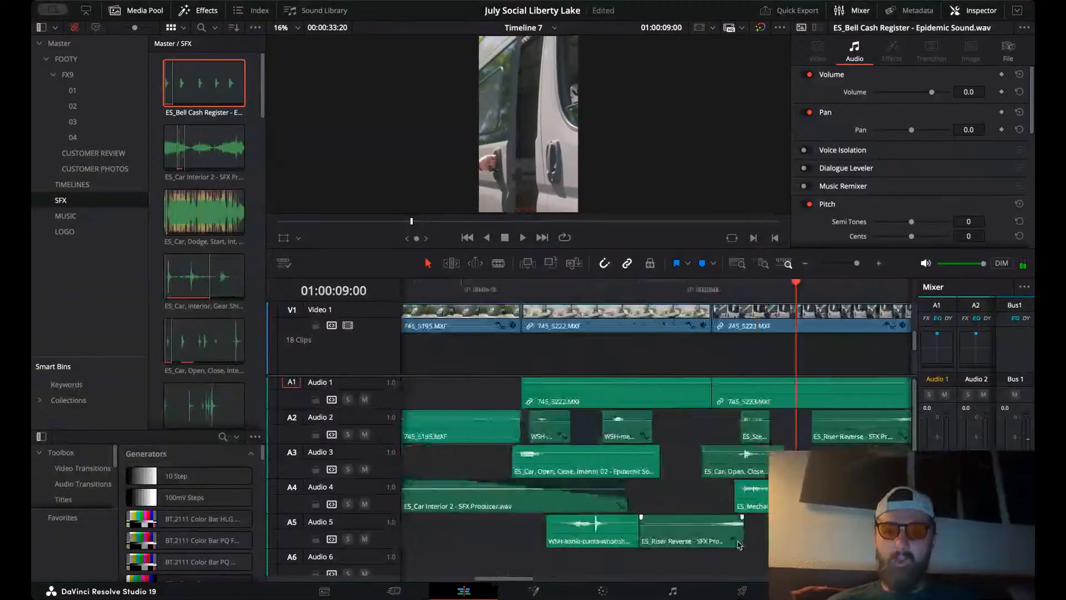
left_click_drag(369, 376, 370, 337)
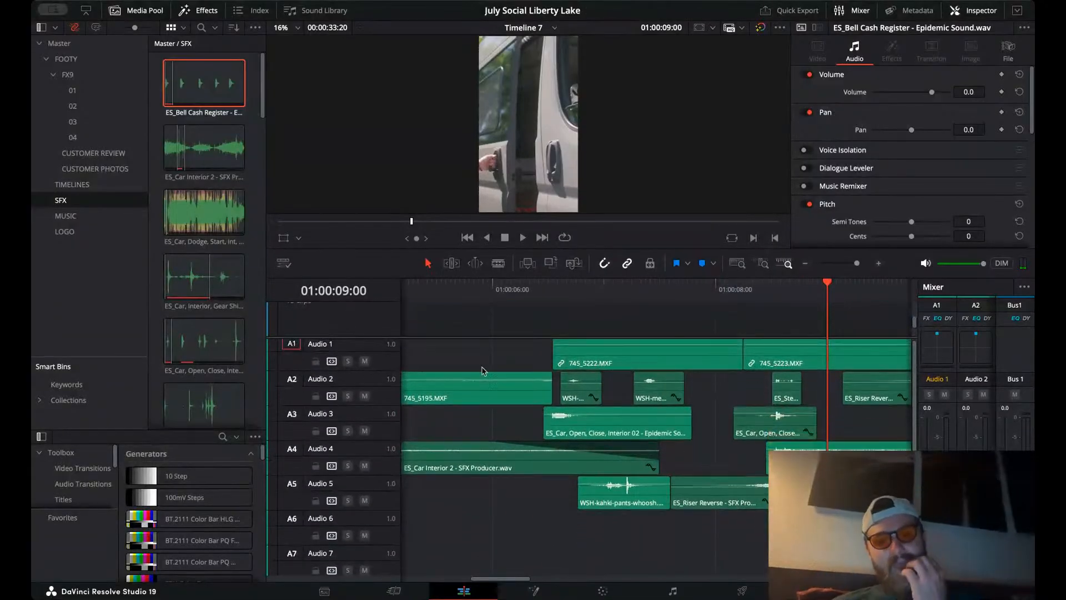
scroll(559, 396, "right", 3)
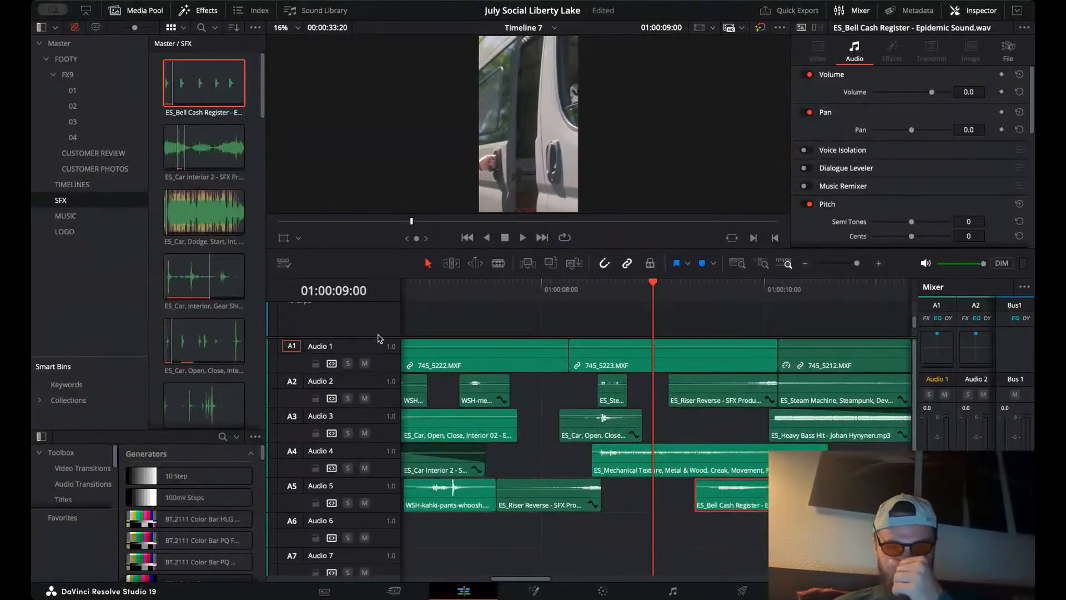
left_click_drag(378, 336, 377, 393)
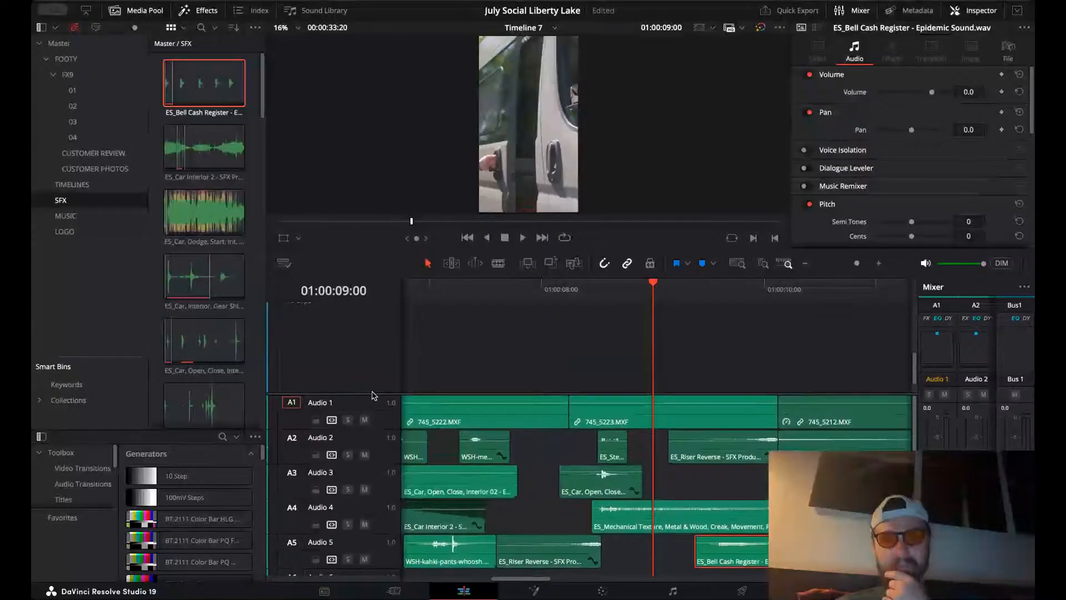
scroll(608, 335, "up", 2)
scroll(608, 335, "down", 2)
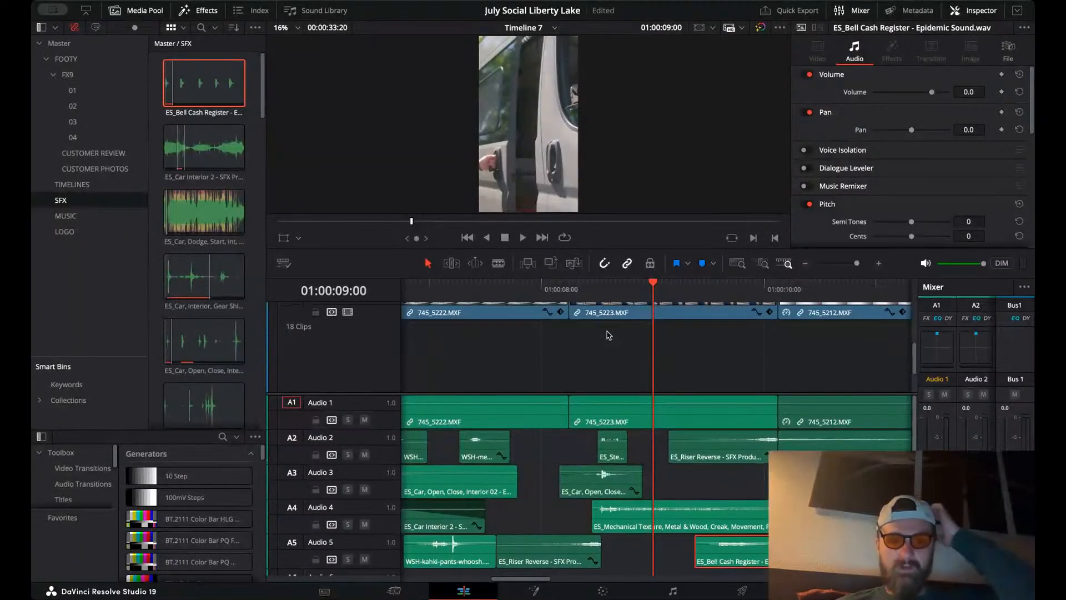
- Inspect the end of the timeline around 01:00:31:19, where the last clip meets the closing RnR.png logo
scroll(608, 335, "left", 3)
scroll(608, 335, "down", 6)
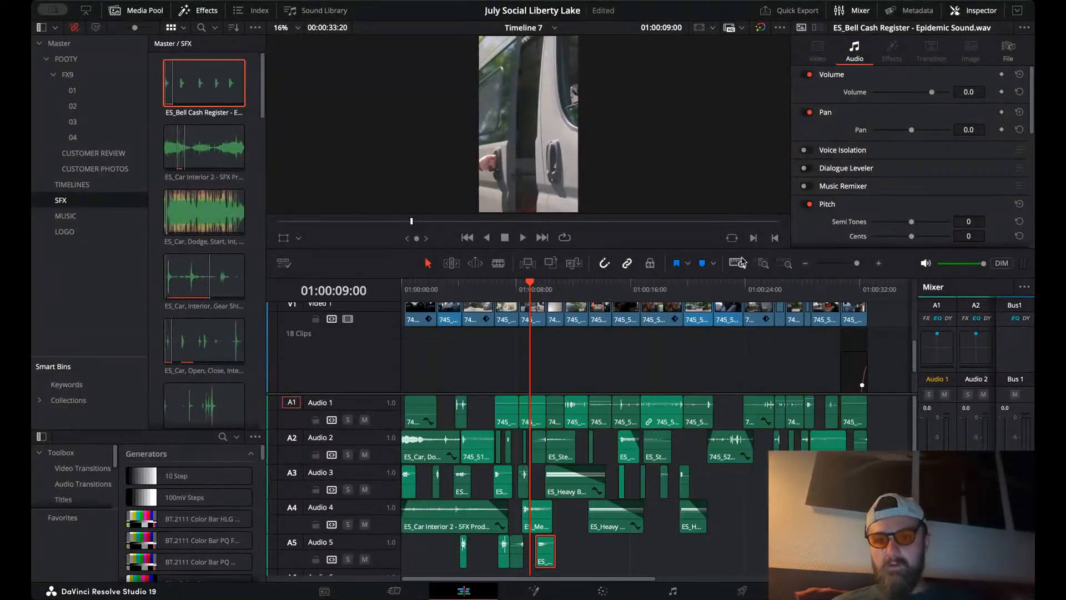
left_click(857, 291)
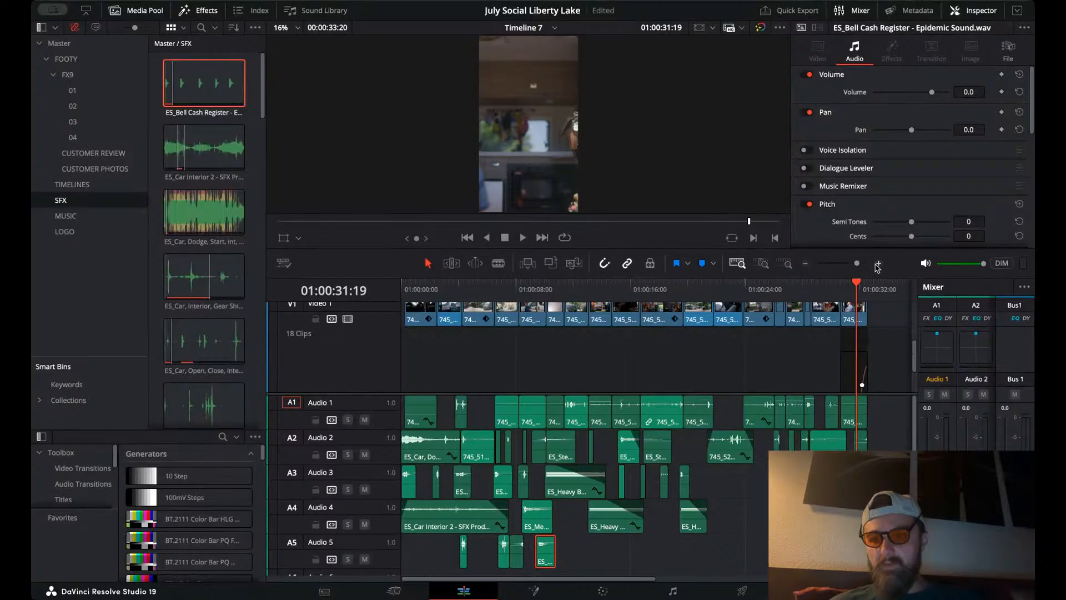
left_click(878, 264)
left_click(811, 319)
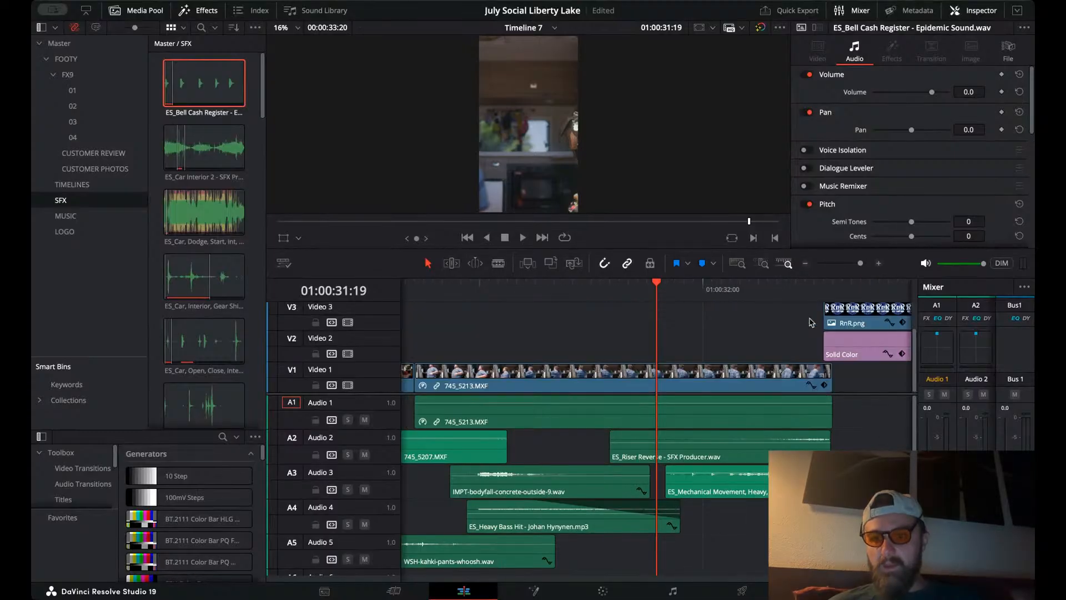
left_click(805, 263)
left_click(805, 263)
scroll(549, 357, "up", 1)
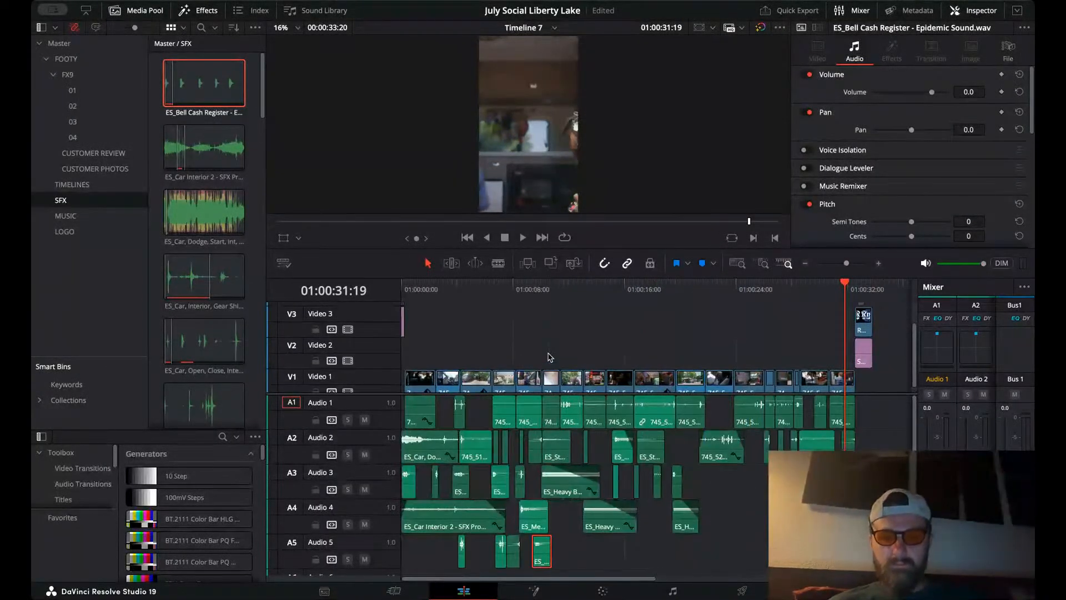
- Move the ES_Bell Cash Register clip from Audio 5 to Audio 6, beneath the woman's thumbs-up in 745_5222.MXF near 01:00:07:12
left_click(526, 288)
left_click(879, 263)
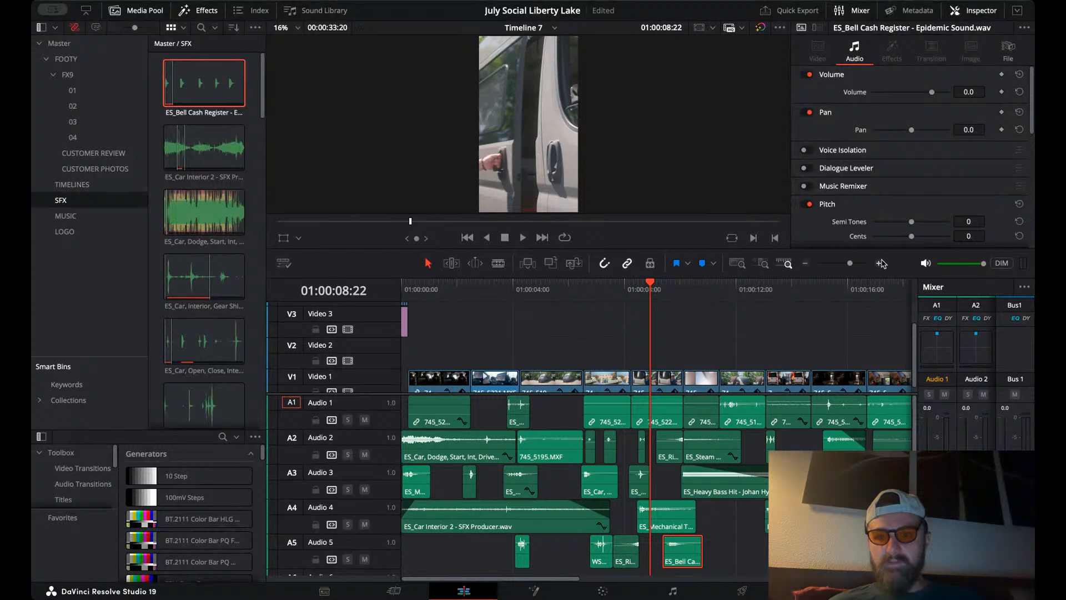
left_click(879, 264)
left_click(591, 289)
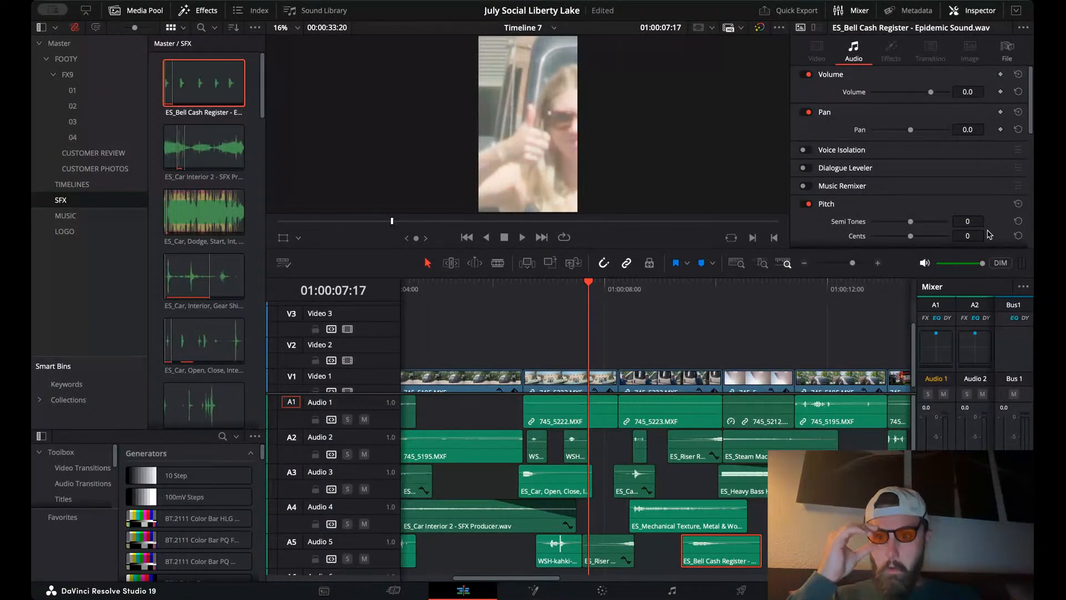
left_click(695, 333)
scroll(621, 340, "down", 1)
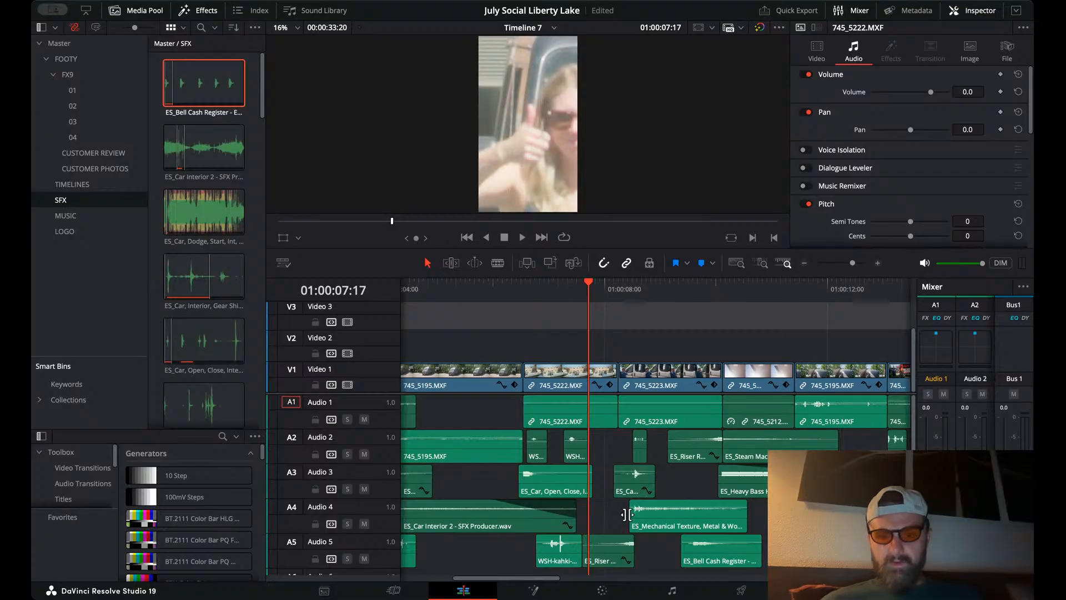
scroll(655, 556, "down", 3)
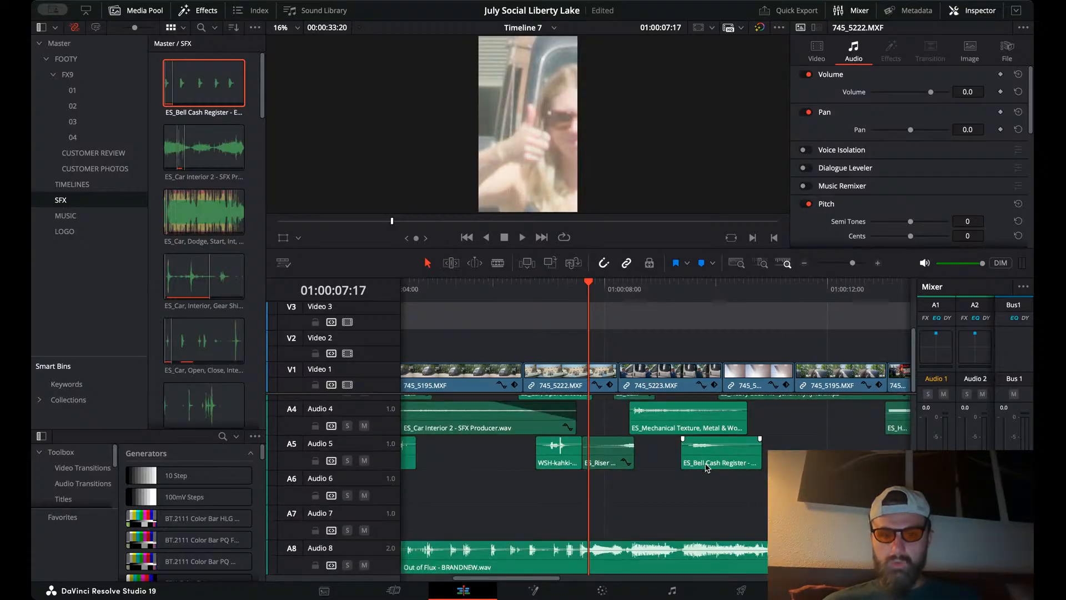
left_click_drag(706, 468, 601, 499)
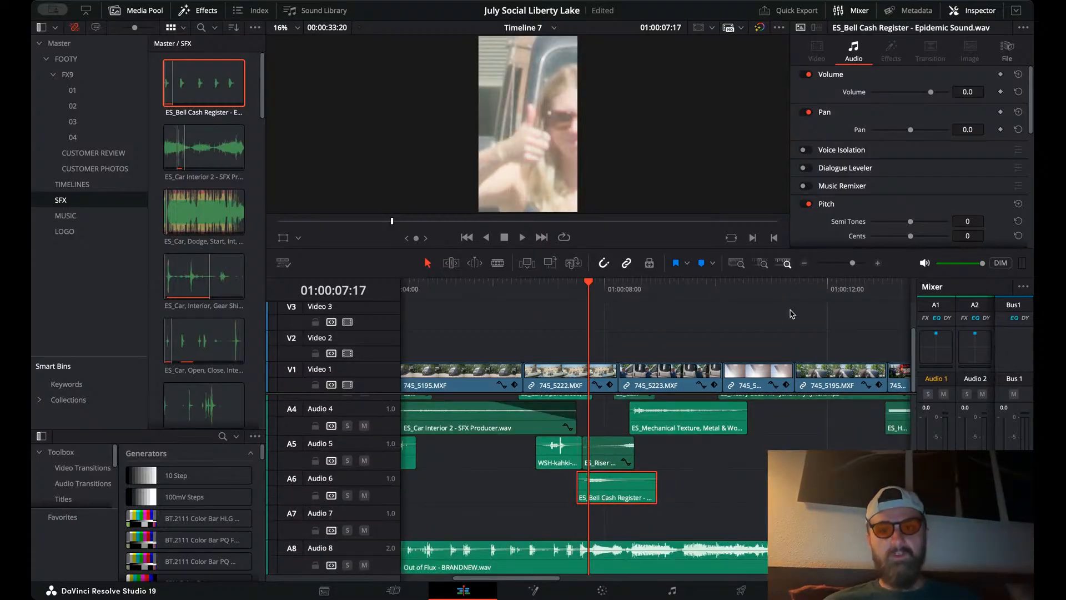
- Find the thumbs-up frame at 01:00:07:13 and slide ES_Bell Cash Register earlier on Audio 6 so its ring lands there
left_click(877, 264)
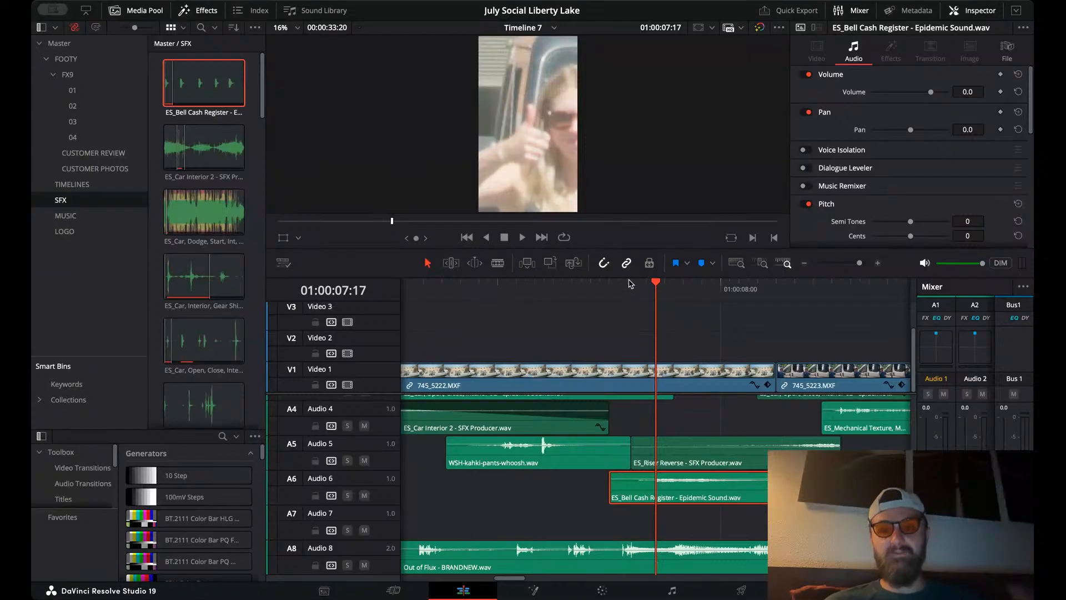
left_click_drag(629, 283, 607, 282)
scroll(586, 428, "up", 1)
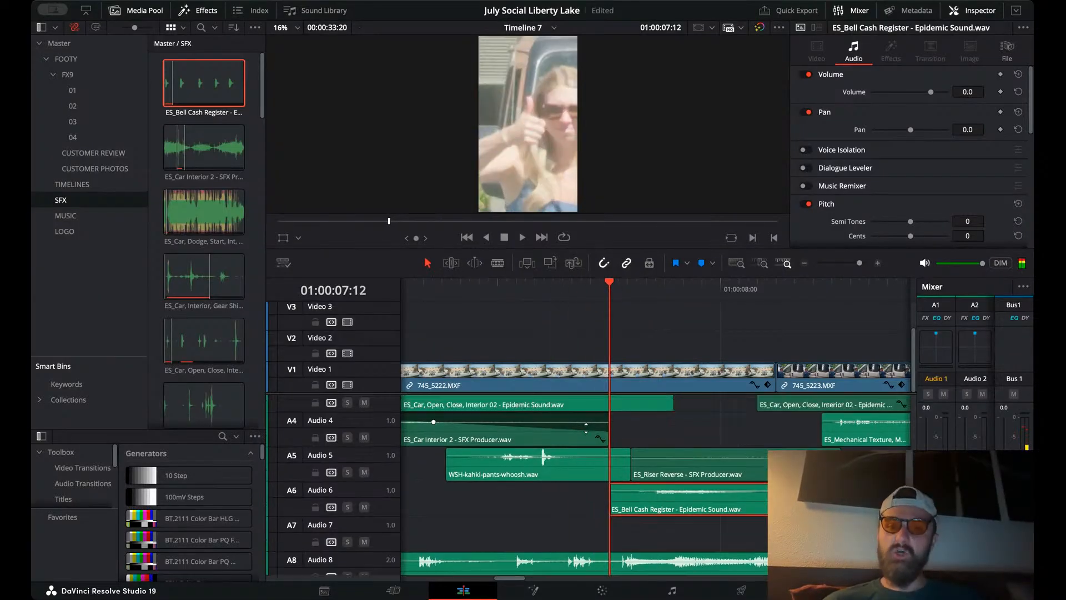
scroll(587, 432, "up", 2)
key("Left")
key("Right")
key("Right")
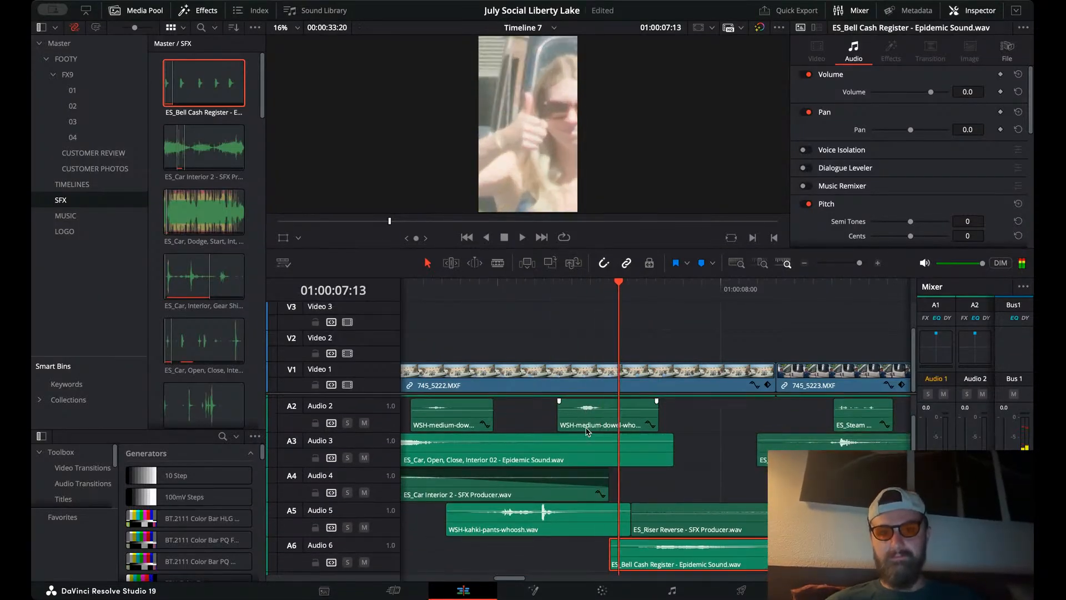
key("Right")
key("Left")
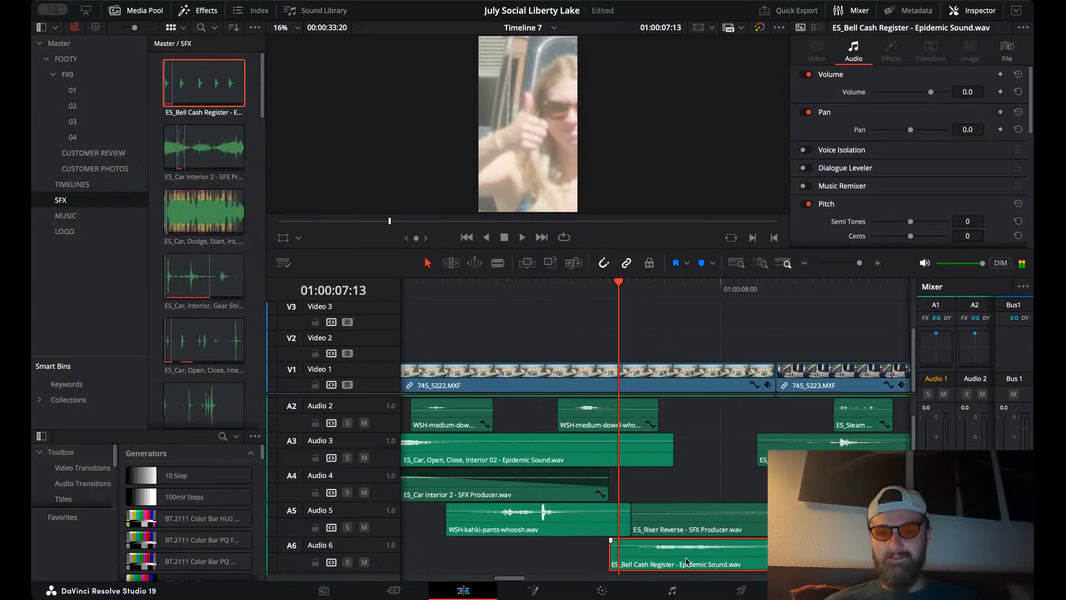
left_click_drag(687, 561, 643, 543)
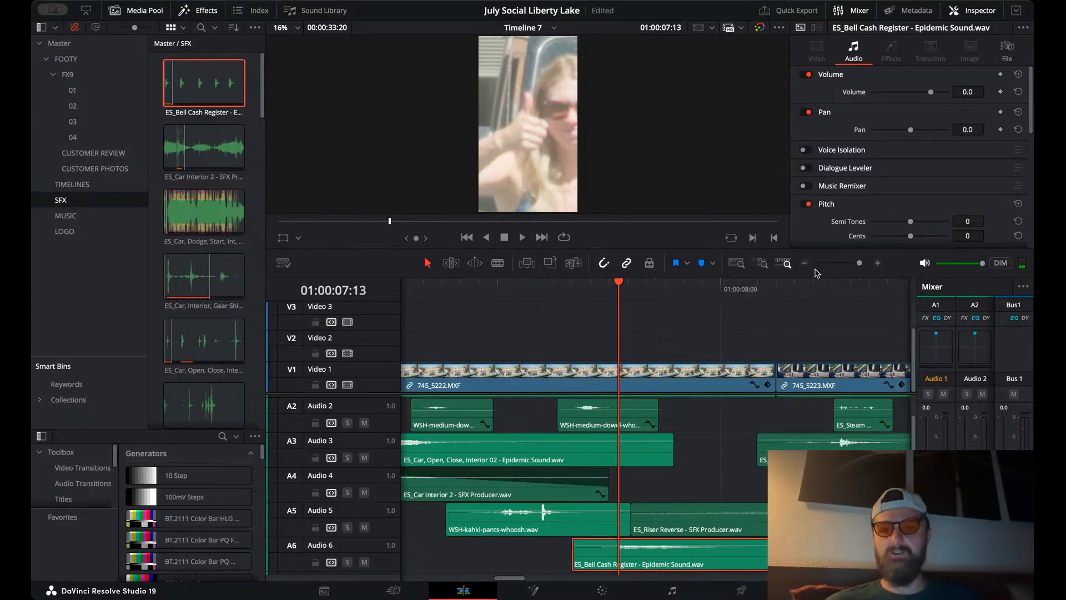
left_click(805, 265)
left_click(718, 542)
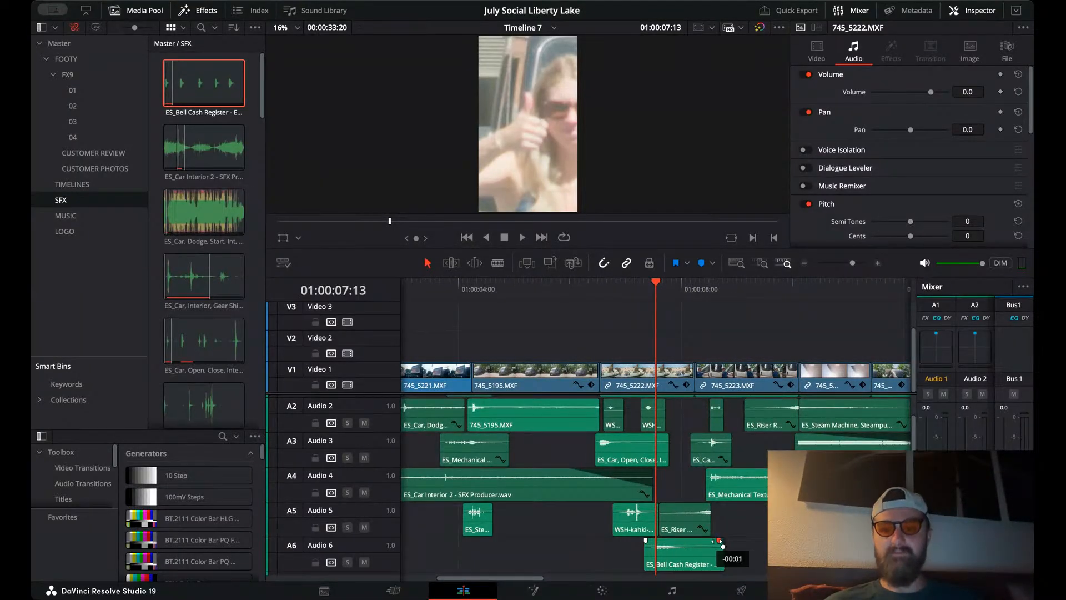
- Play back the thumbs-up with the bell sound twice, from before 745_5222.MXF into the start of 745_5223.MXF
left_click(552, 309)
key("space")
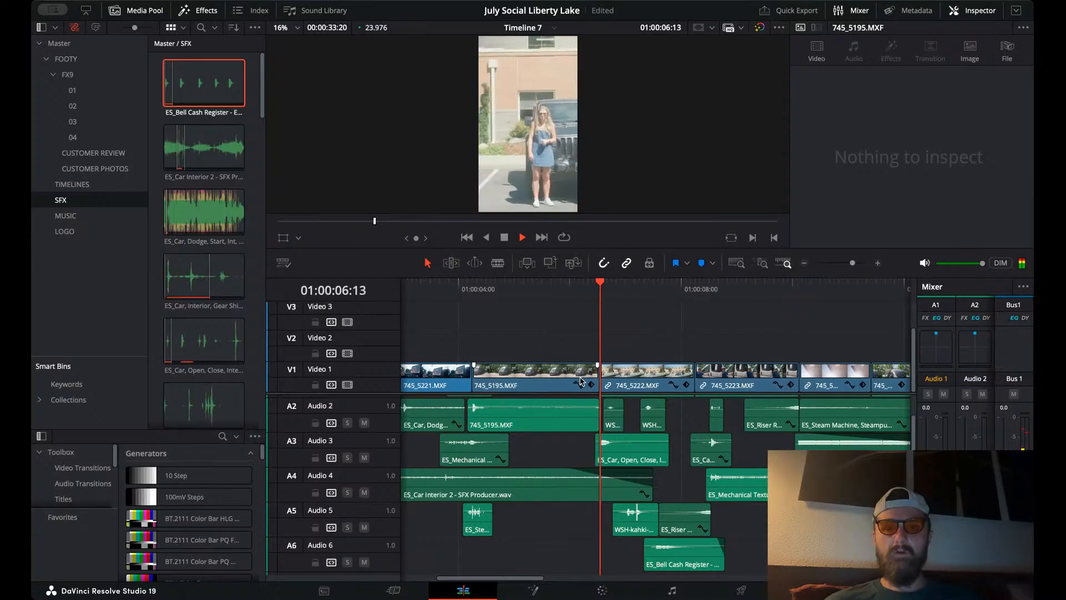
key("space")
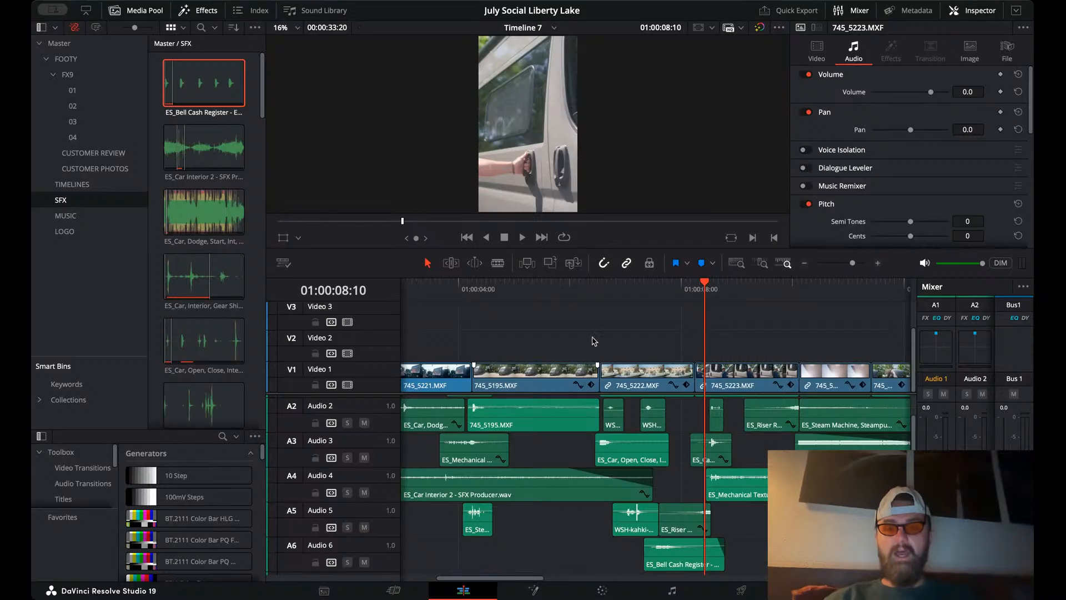
left_click(580, 287)
key("space")
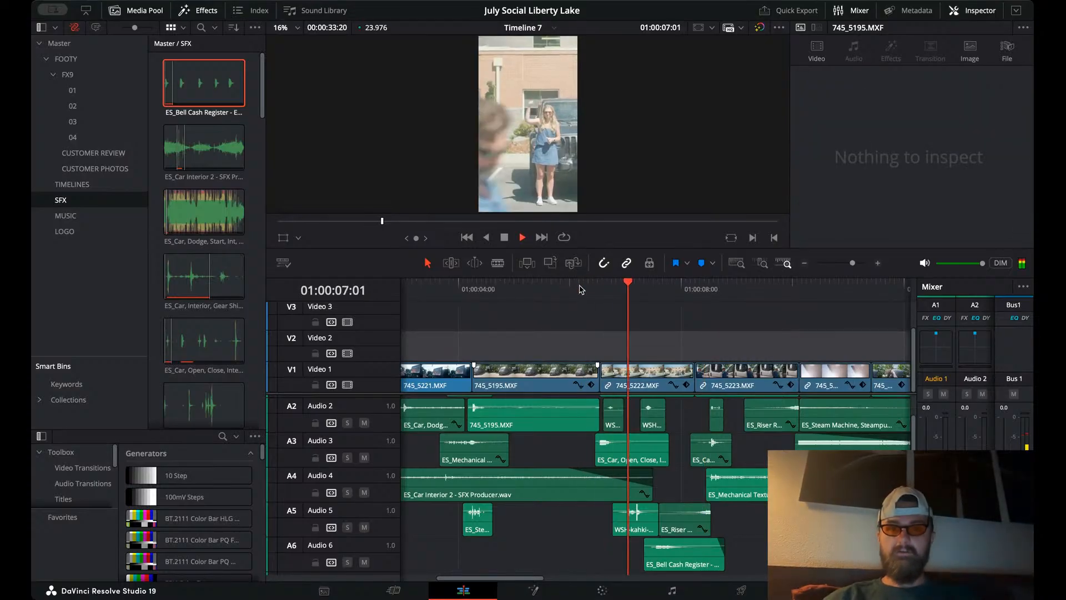
key("space")
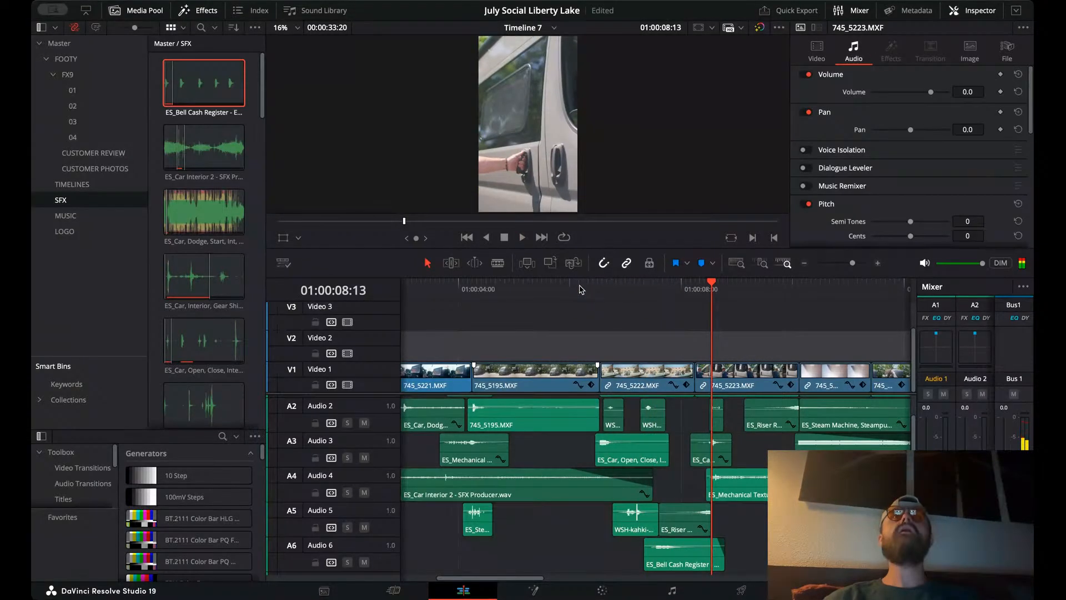
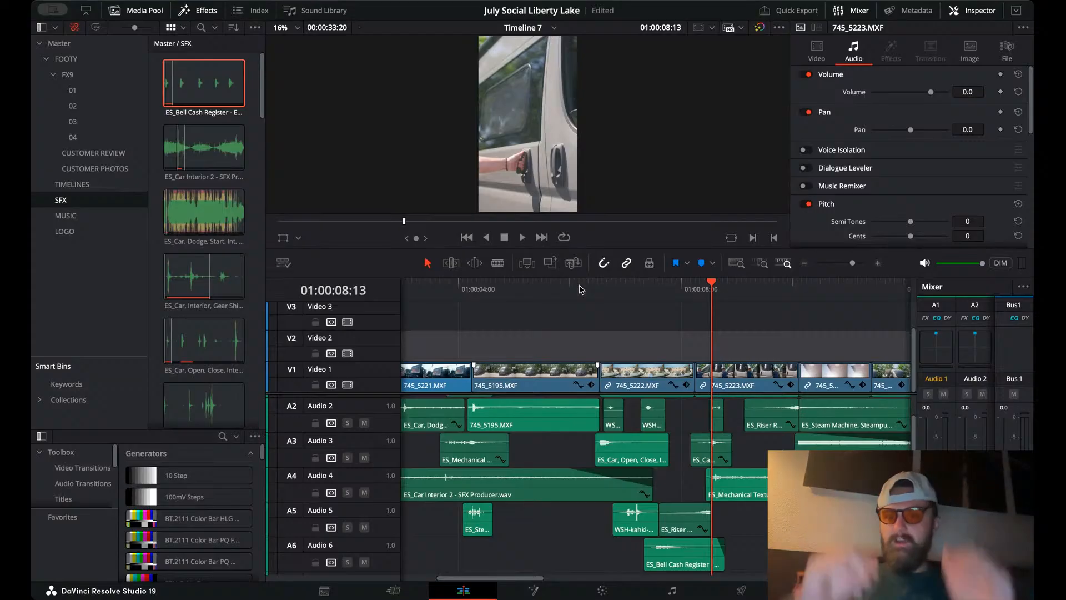
- Review the edit with all sound effects from 01:00:06:08 through to 745_5205.MXF at about 01:00:23:18
left_click(636, 344)
left_click(590, 289)
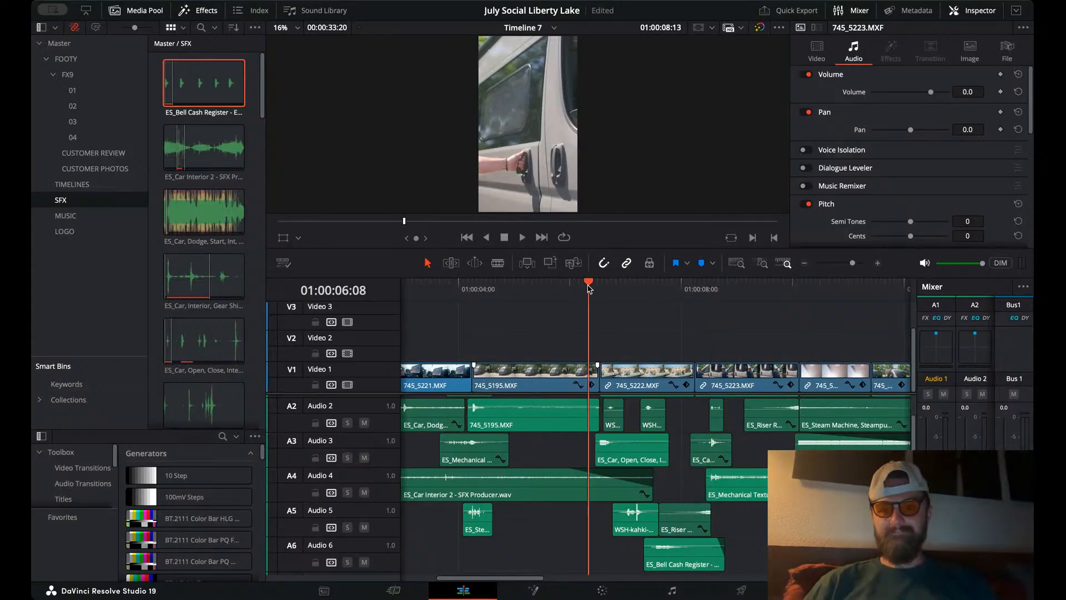
key("space")
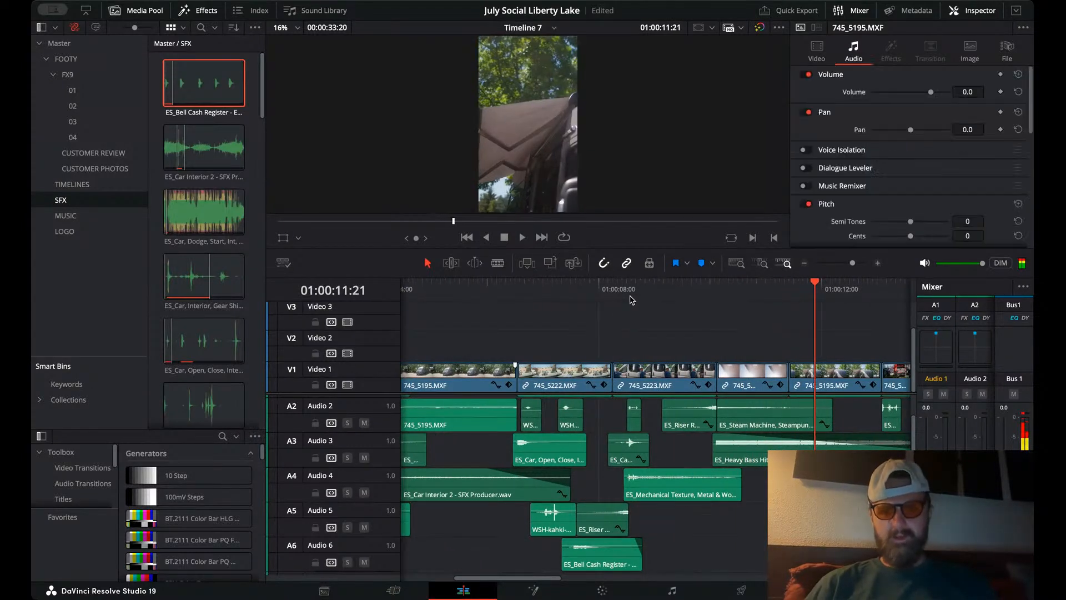
left_click(611, 319)
scroll(617, 428, "up", 1)
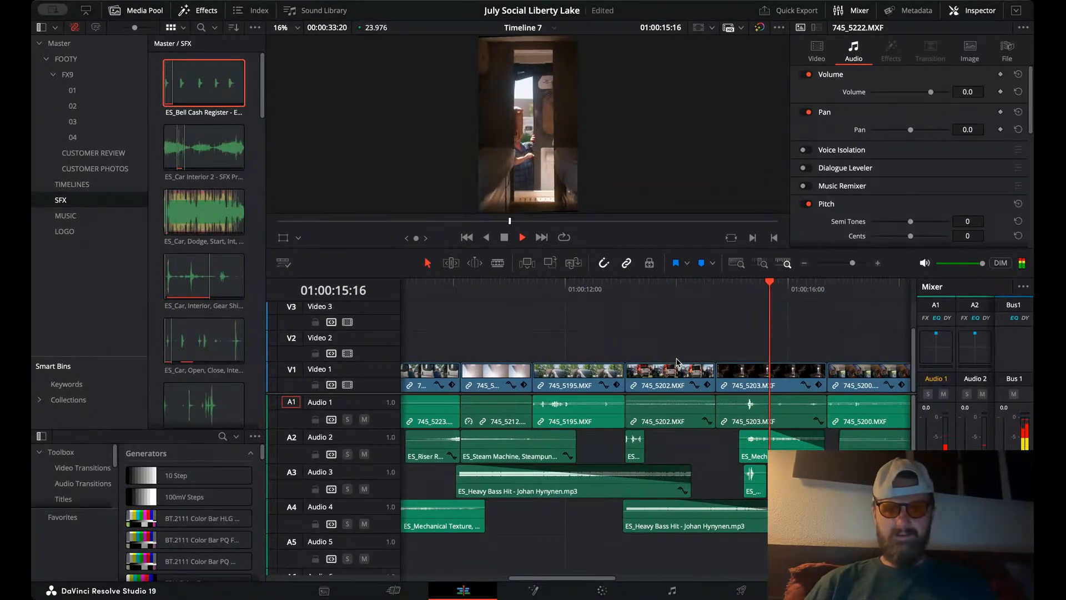
left_click(804, 263)
left_click(805, 263)
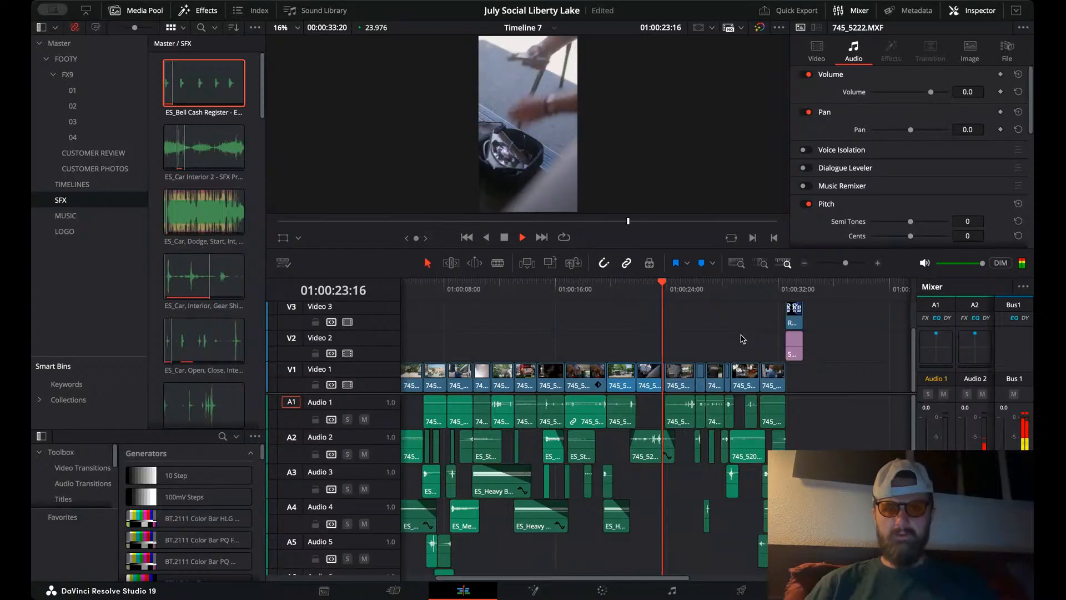
left_click(663, 325)
- Split the Out of Flux - BRANDNEW.wav music on Audio 8 at about 01:00:22:13 and delete the part after the cut
scroll(623, 491, "down", 3)
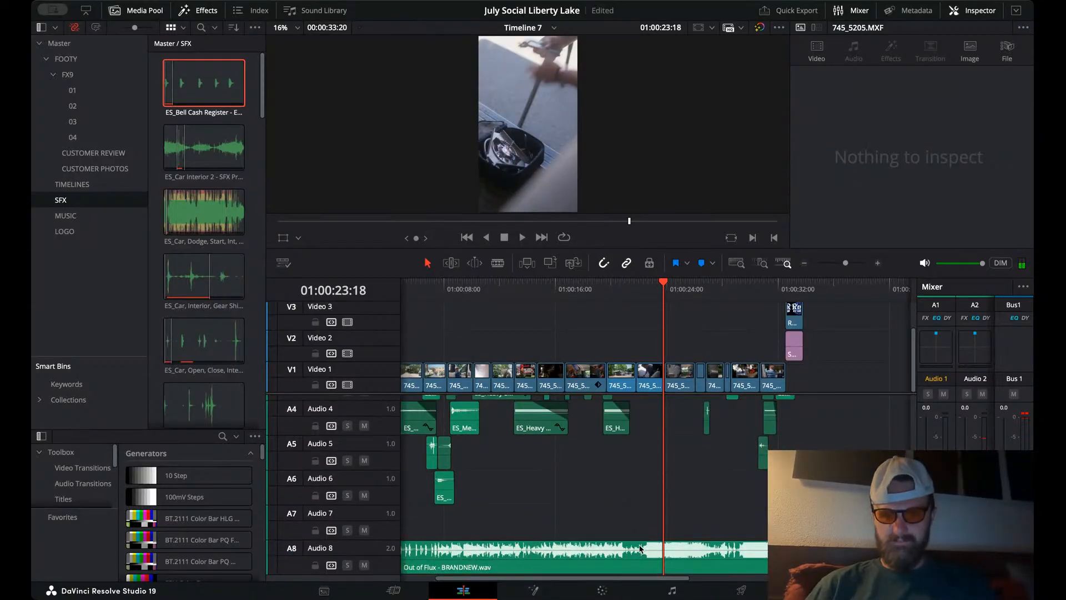
key("b")
left_click(647, 560)
key("a")
left_click(656, 557)
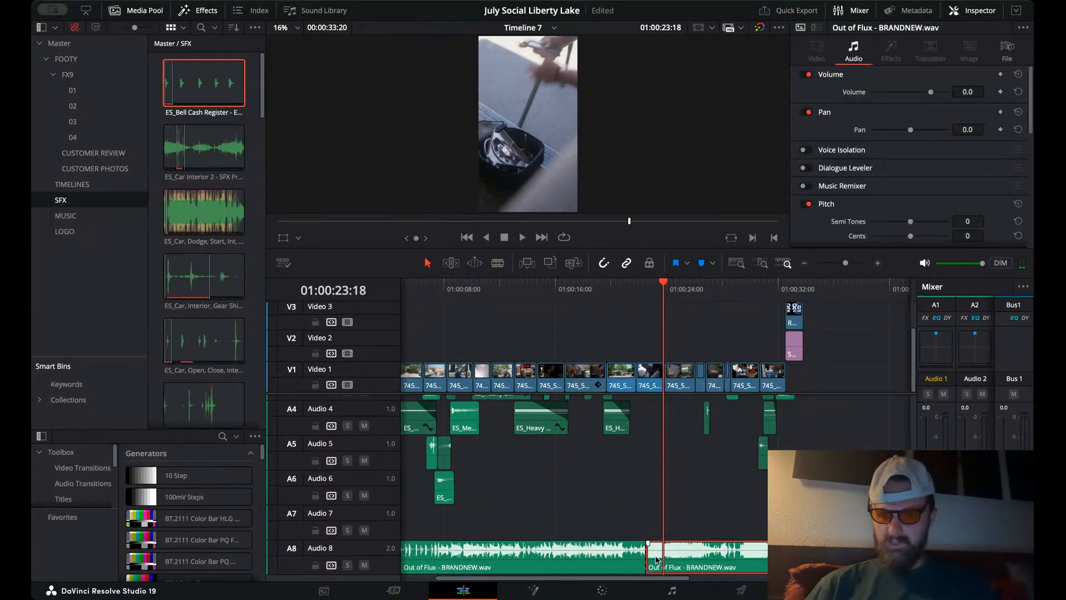
key("BackSpace")
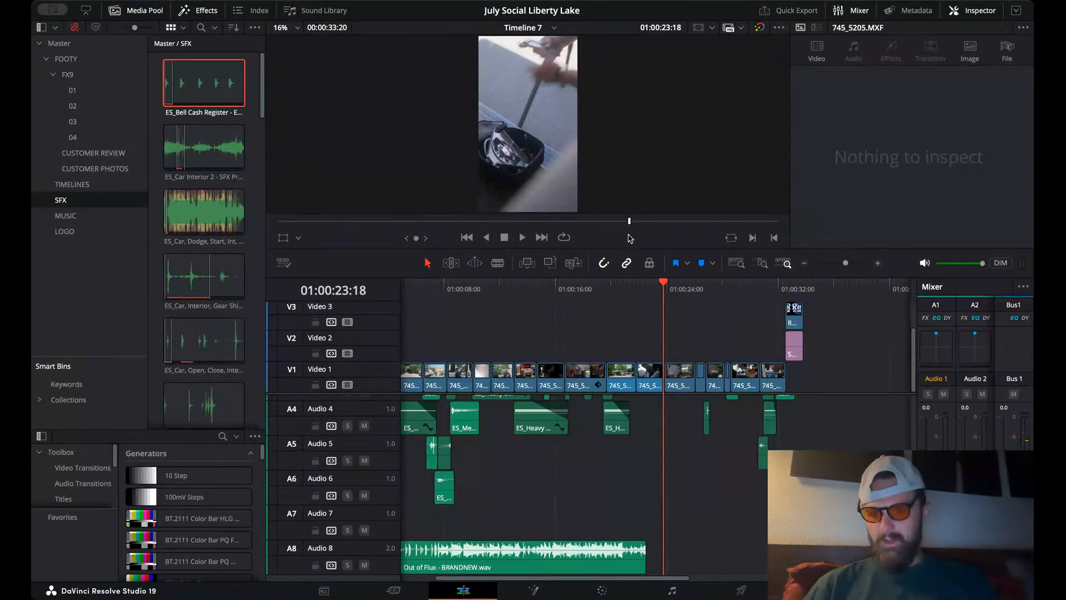
- Audition Out of Flux - BRANDNEW.wav from the MUSIC bin, mark a section ending at 1:22:22, and place it on Audio 7 from the music cut
left_click(70, 216)
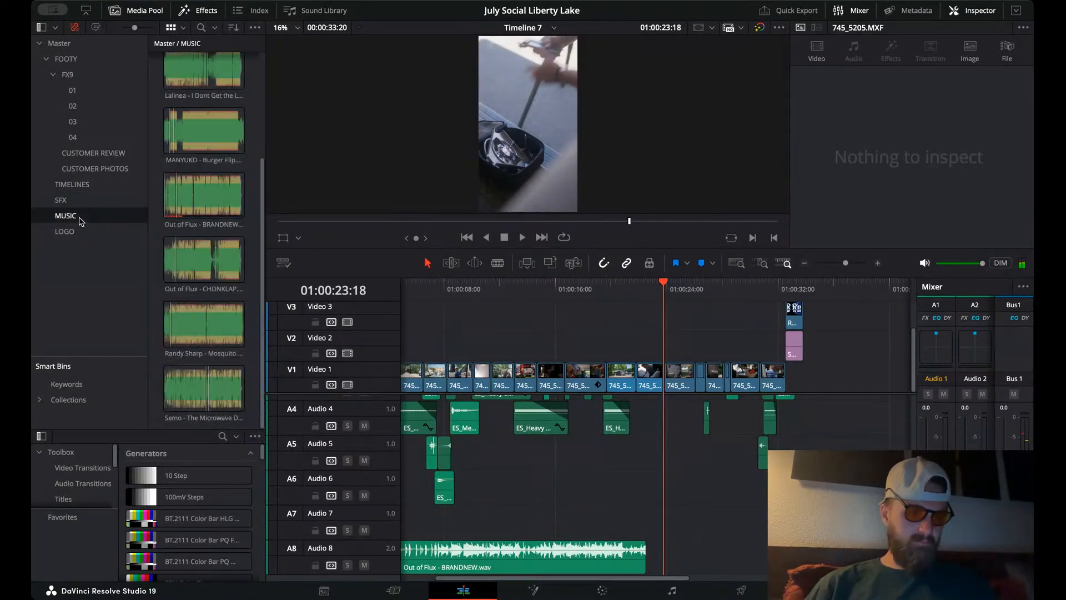
left_click(195, 196)
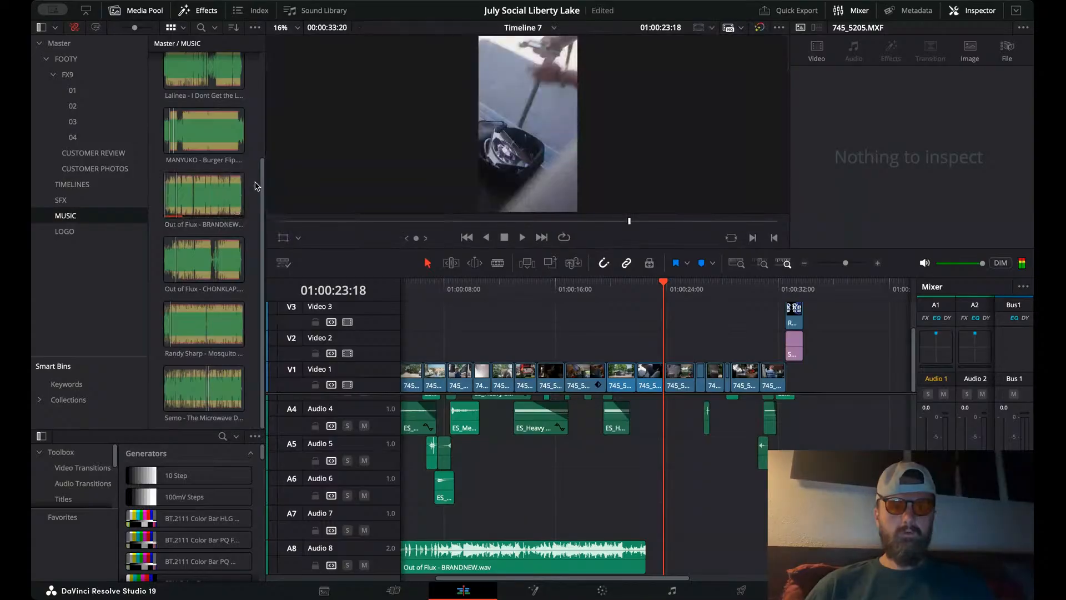
left_click(195, 196)
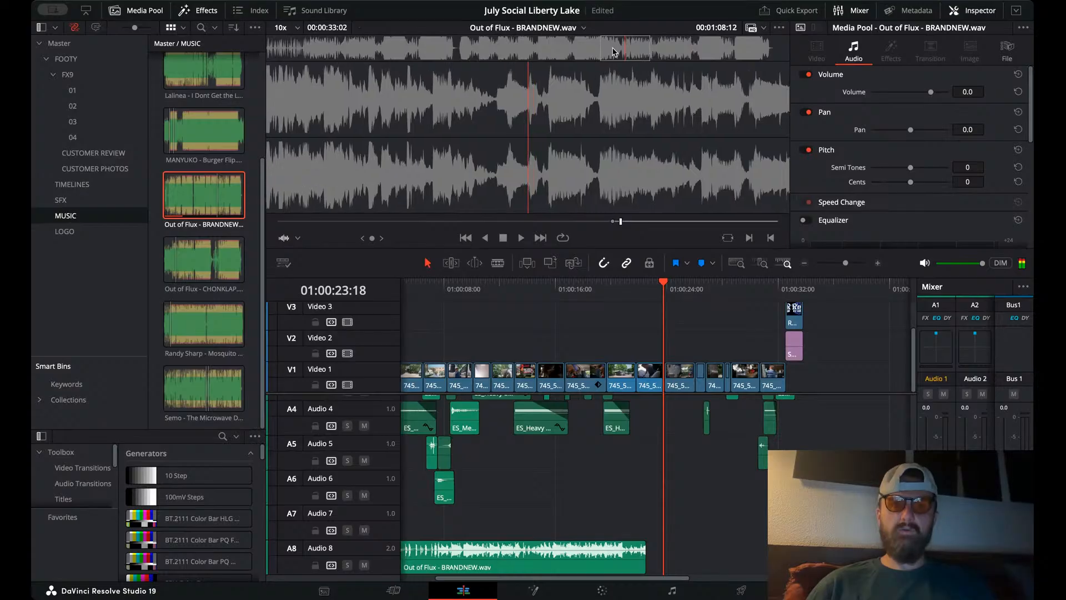
key("space")
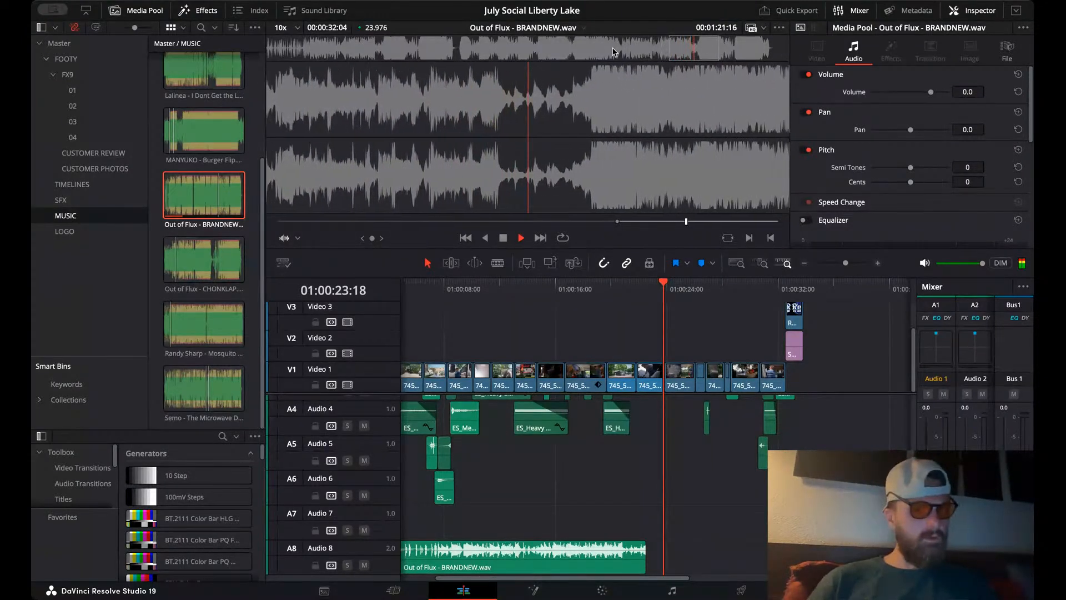
key("o")
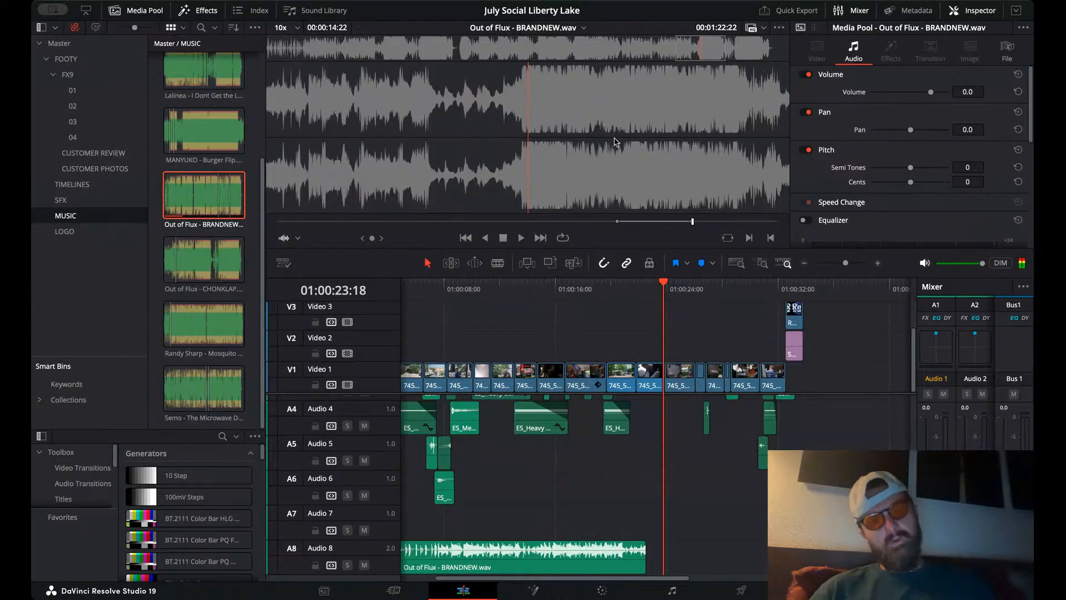
left_click_drag(476, 181, 648, 506)
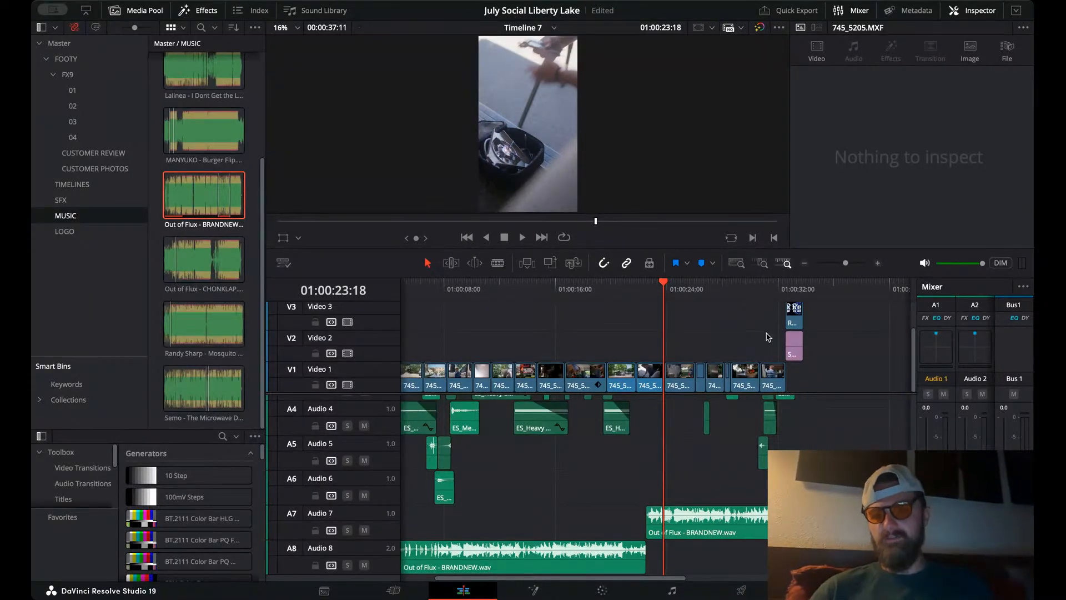
- Move the Out of Flux - BRANDNEW.wav clip on Audio 7 about 8 frames earlier to overlap the Audio 8 music, and play the join
left_click(878, 263)
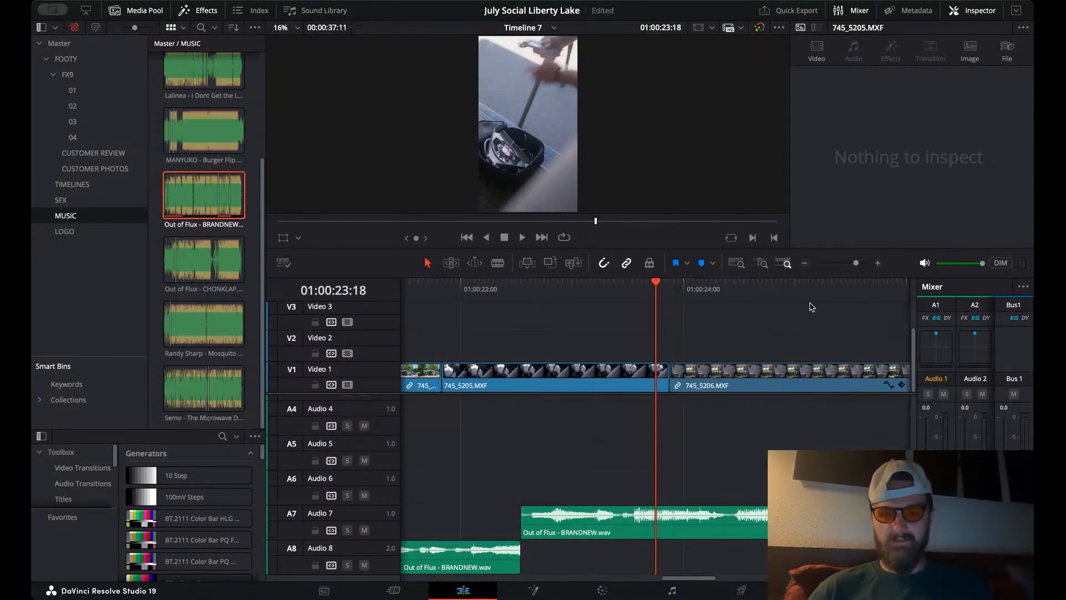
left_click(480, 294)
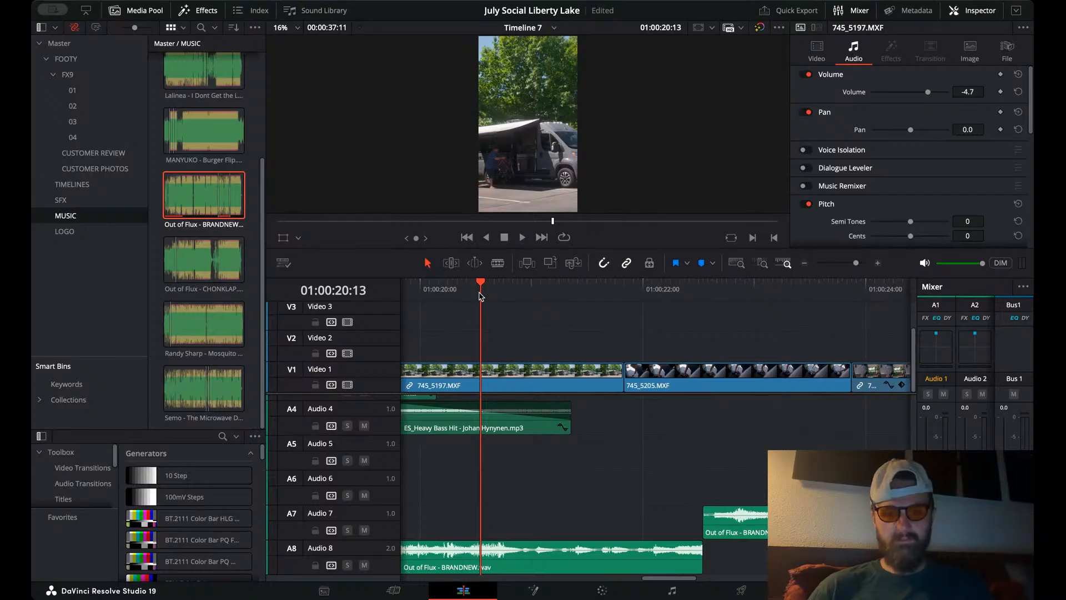
key("space")
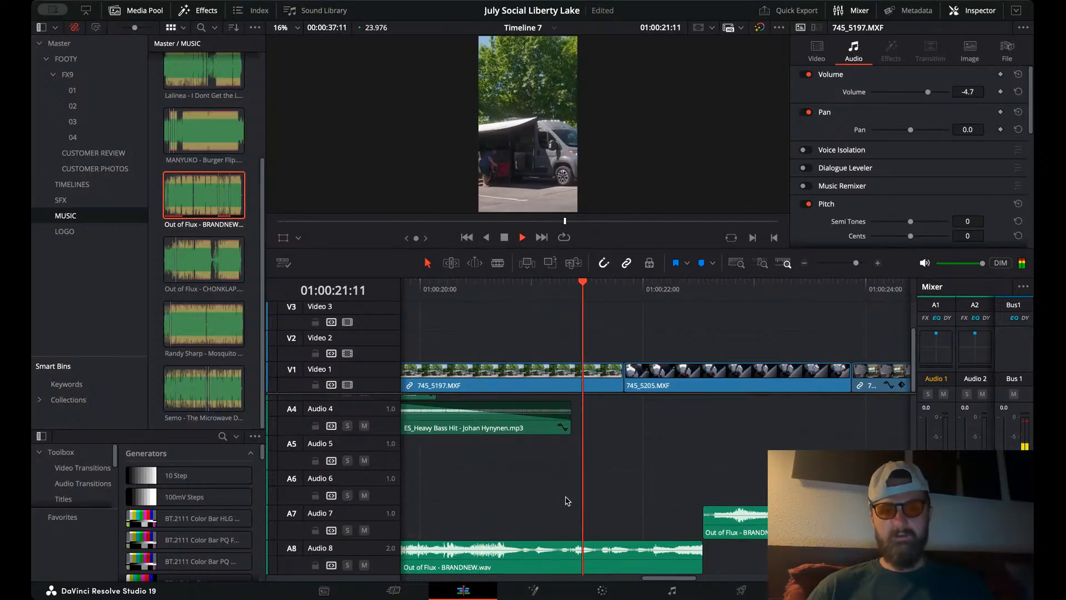
key("space")
left_click_drag(744, 527, 709, 524)
key("space")
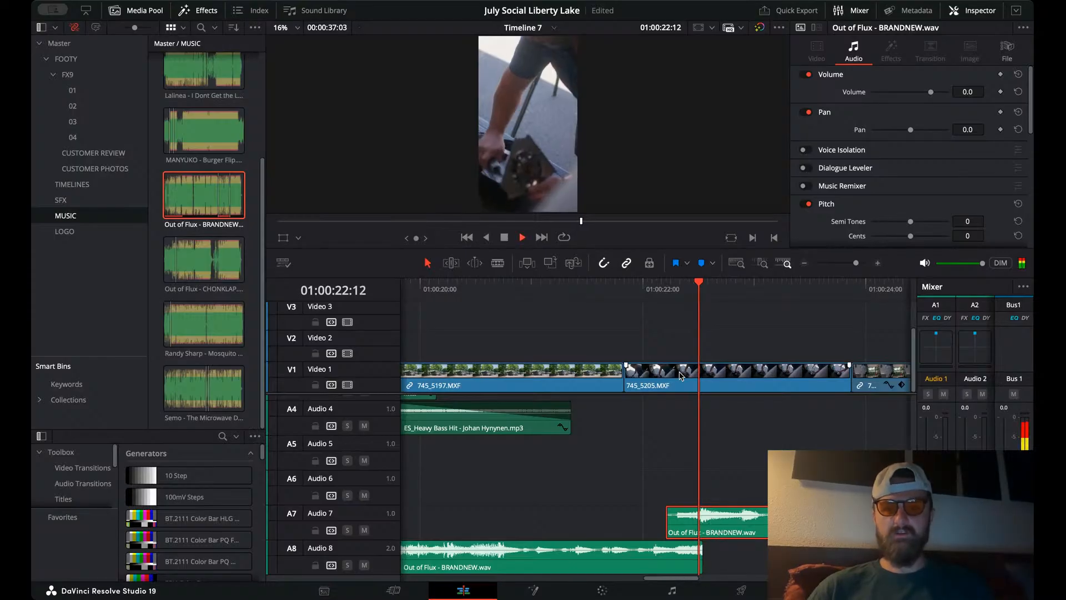
- Fade out the end of the Audio 8 music under the overlap and play the transition through to 01:00:25:04
left_click(703, 545)
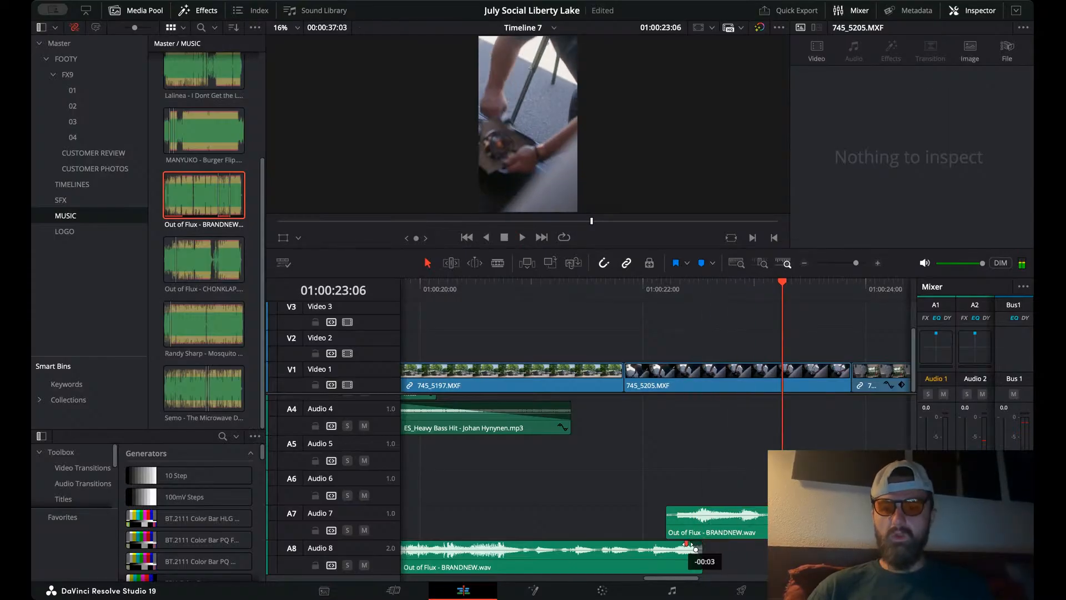
left_click_drag(678, 544, 673, 544)
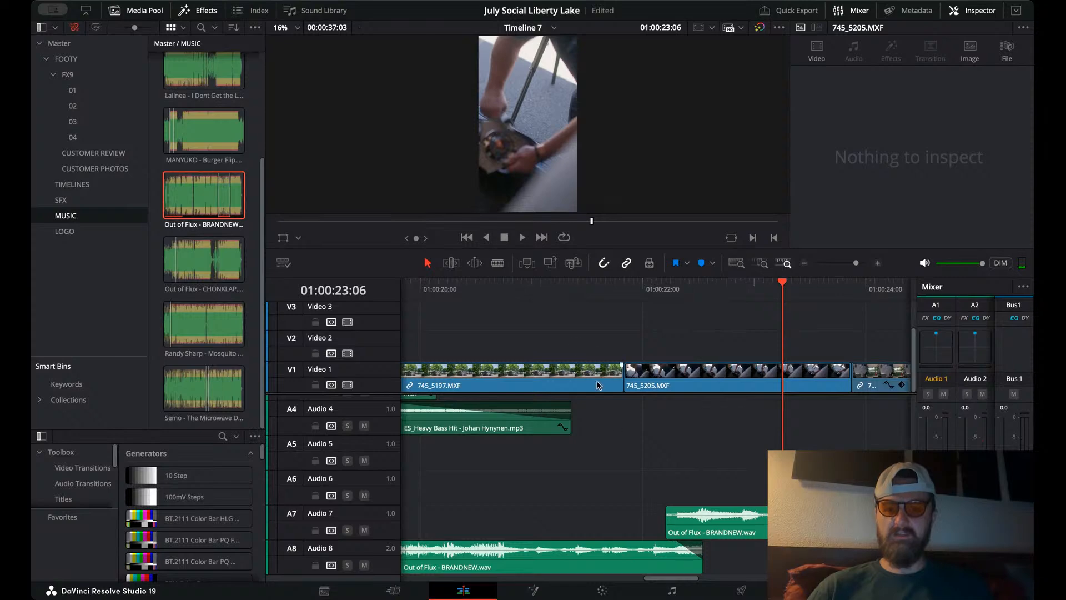
left_click(577, 290)
key("space")
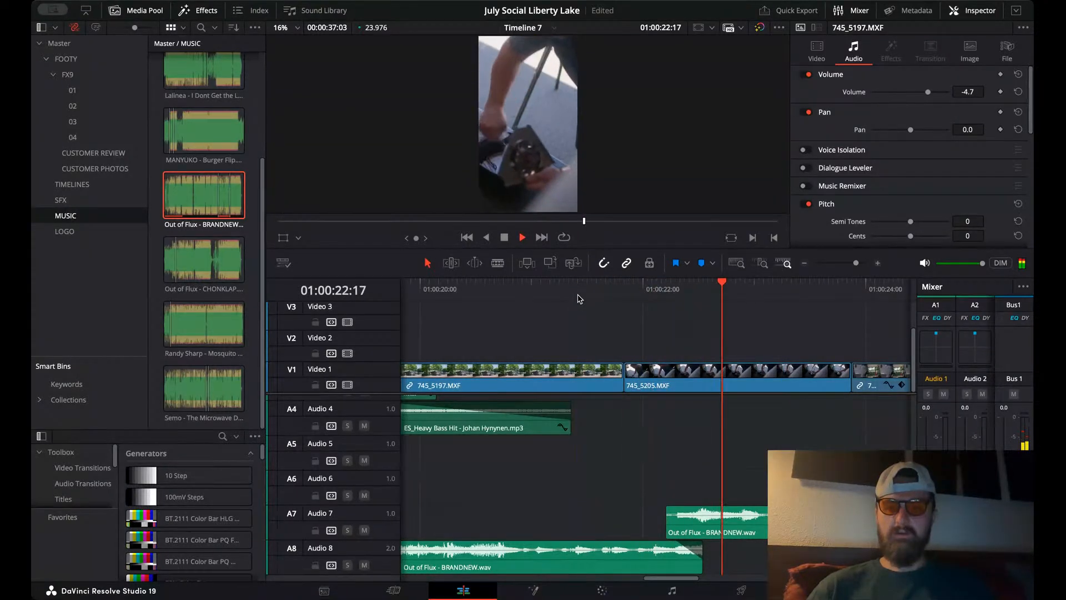
left_click(804, 264)
left_click(805, 263)
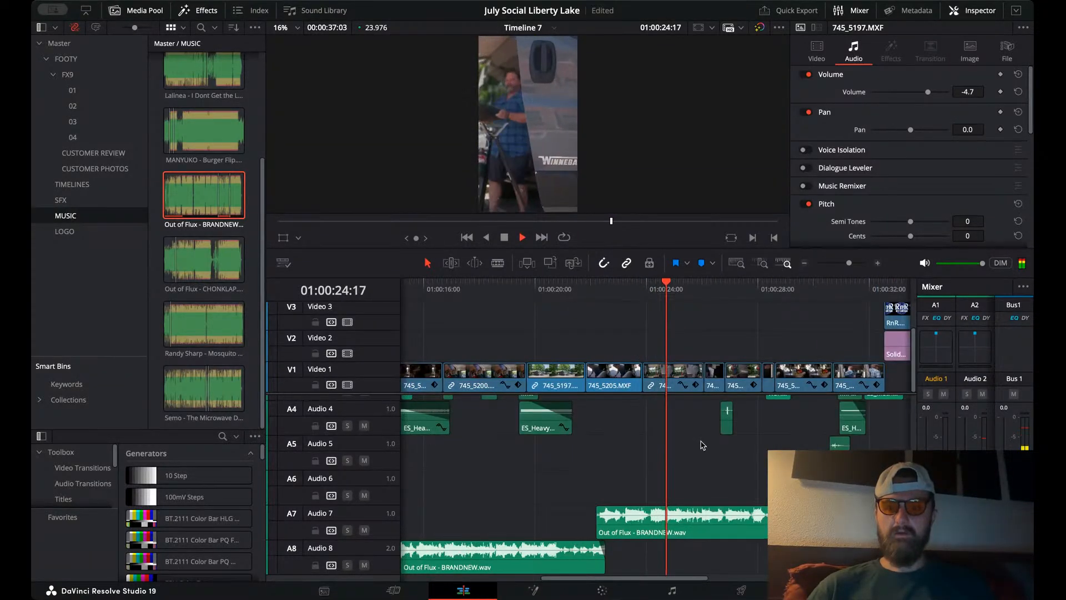
key("space")
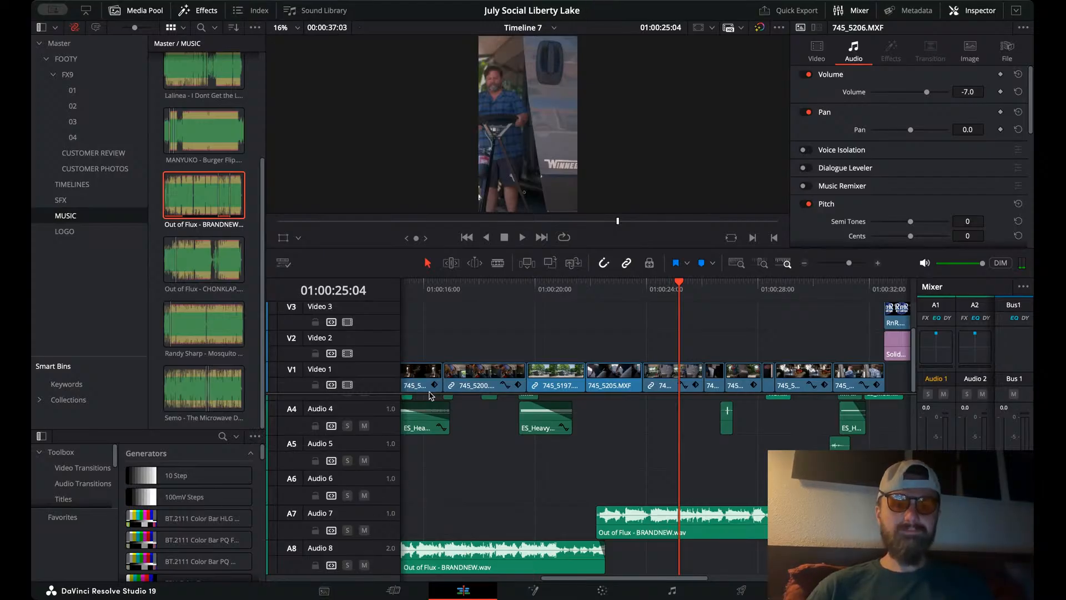
- Remove the earlier music clip from Audio 8, and move the Audio 7 music clip down to Audio 8 for a playback check
key("Delete")
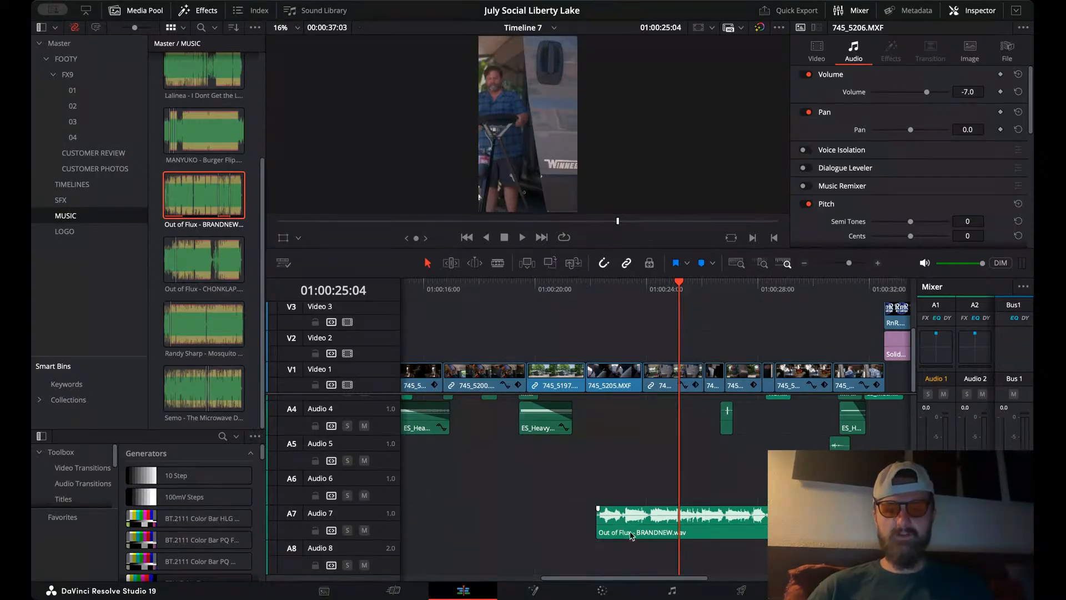
left_click_drag(631, 536, 632, 571)
left_click(570, 284)
key("space")
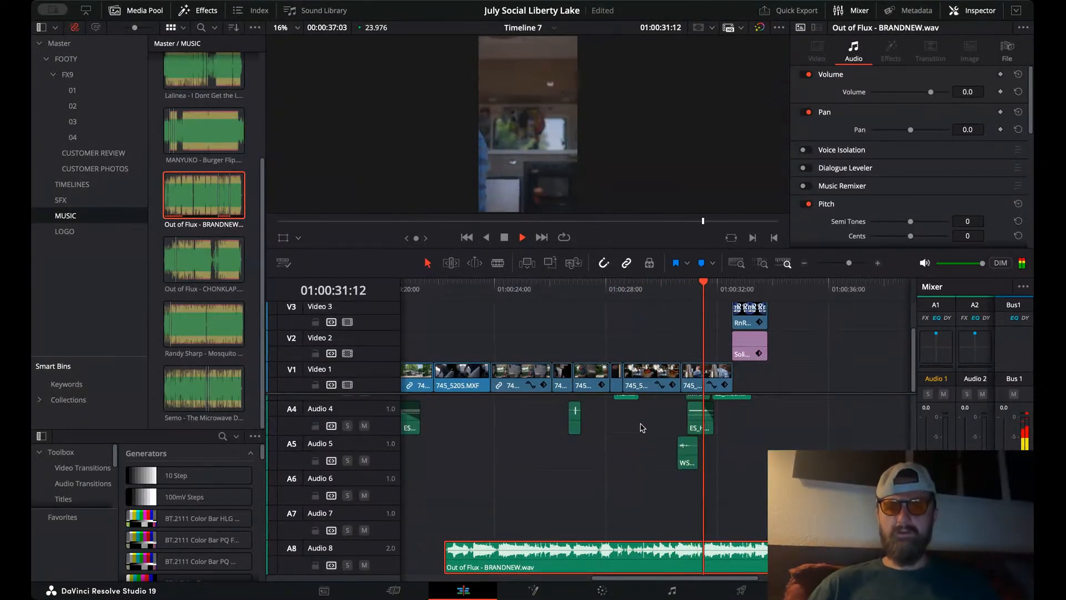
- Play back 745_5207.MXF and raise the volume of the ES_Dinner Plate Large 1 sound on Audio 1
left_click(607, 287)
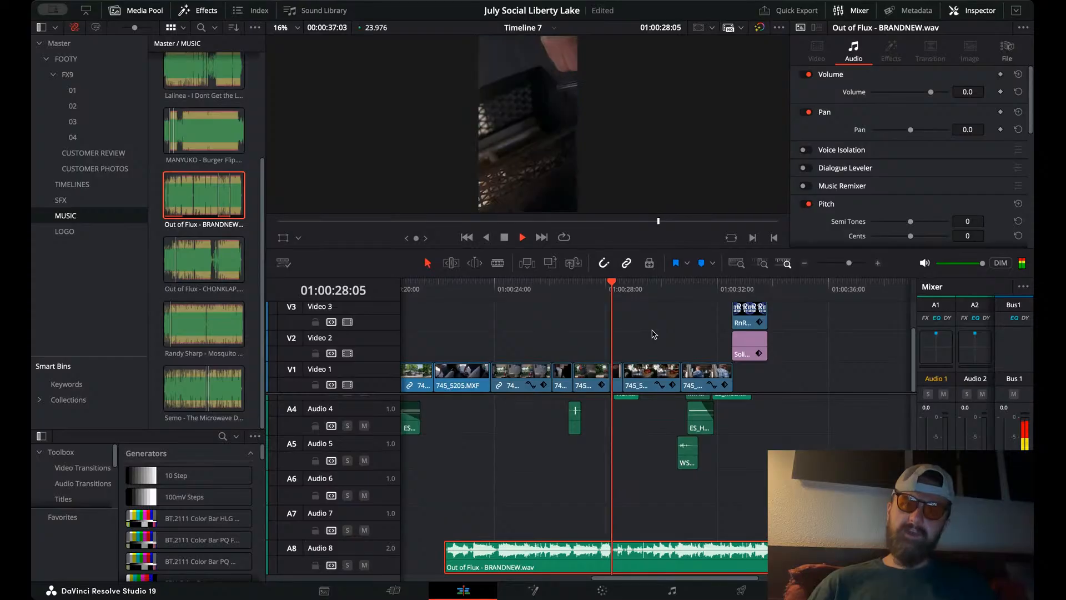
scroll(644, 460, "up", 3)
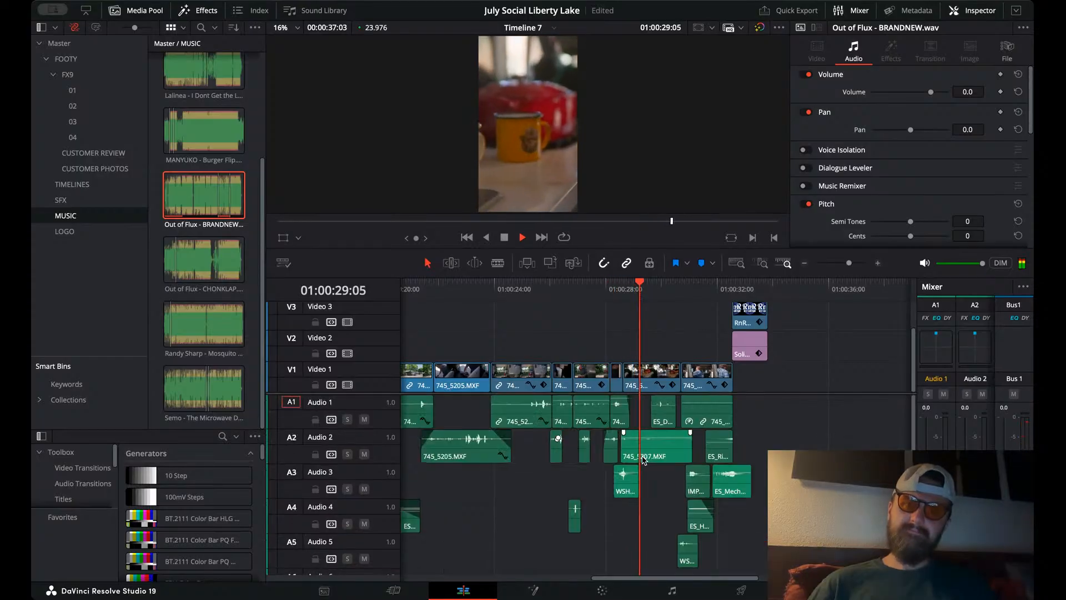
left_click(880, 263)
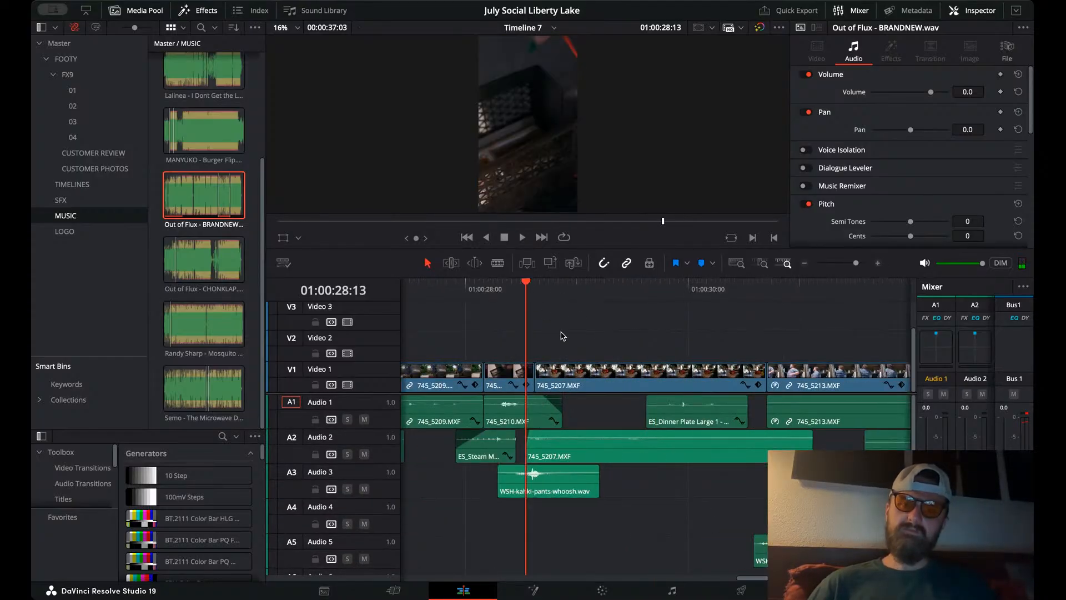
key("space")
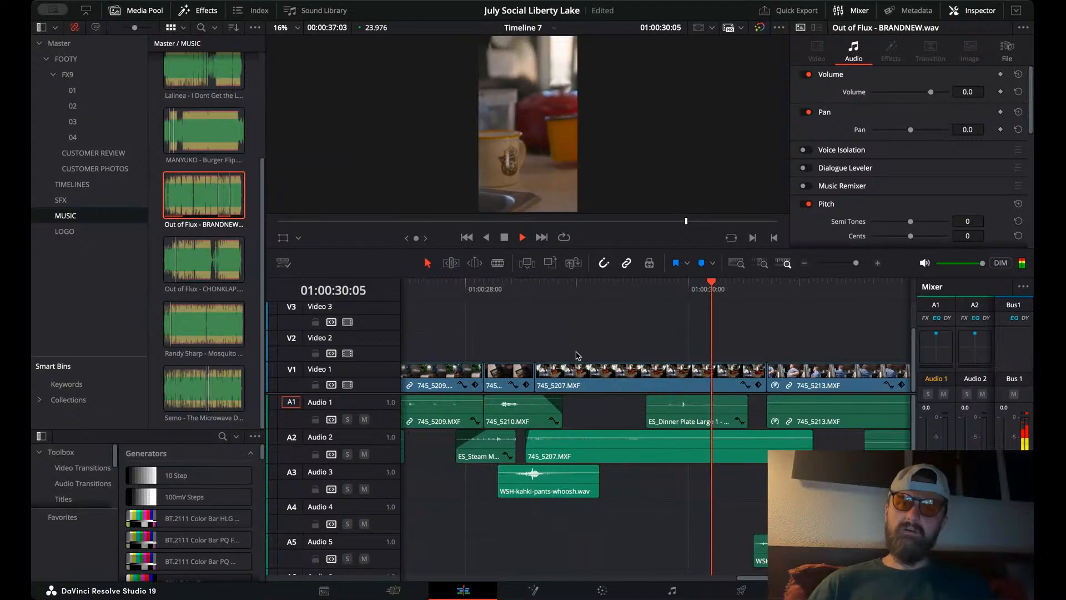
key("space")
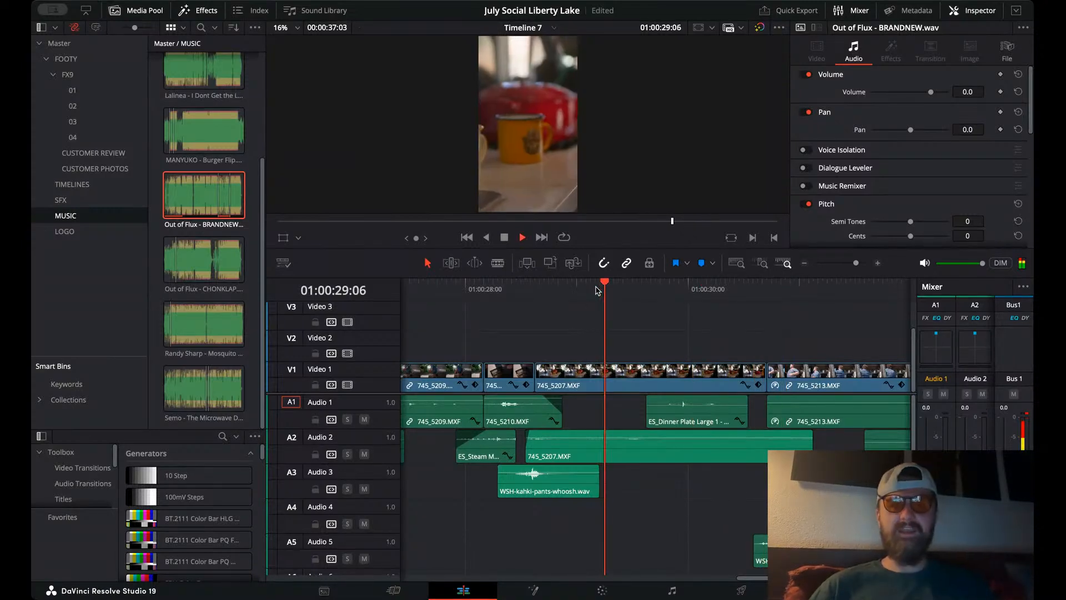
key("space")
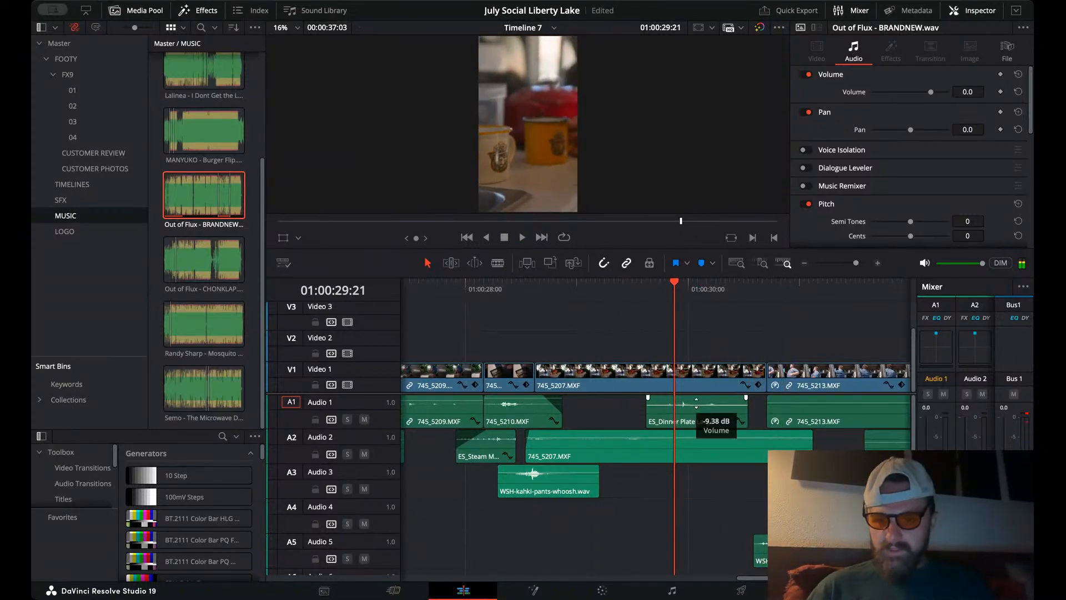
key("space")
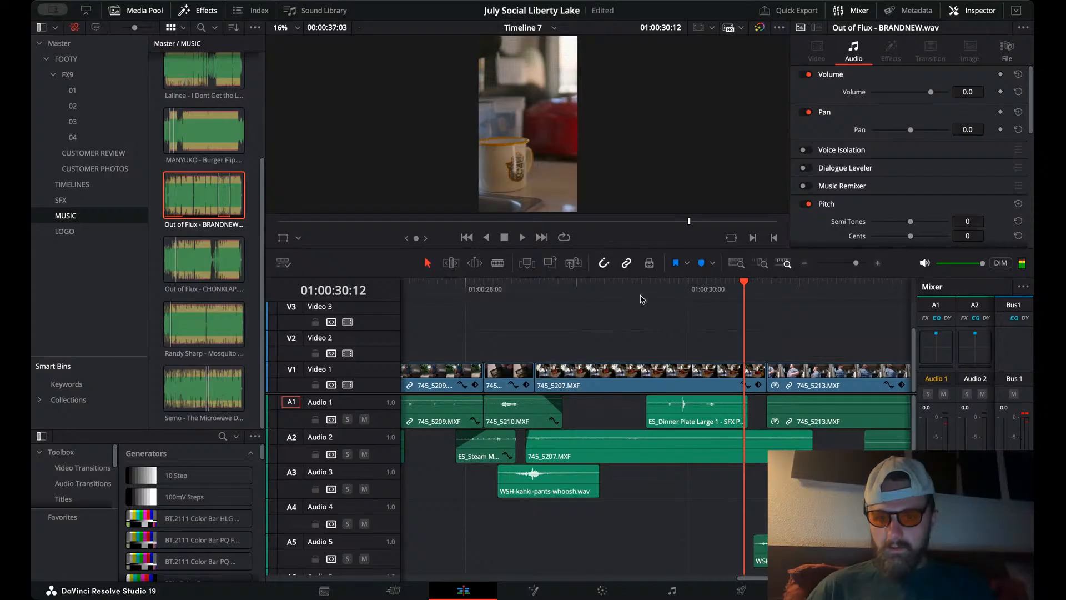
mouse_move(643, 289)
left_mouse_down()
mouse_move(661, 290)
mouse_move(627, 293)
left_mouse_up()
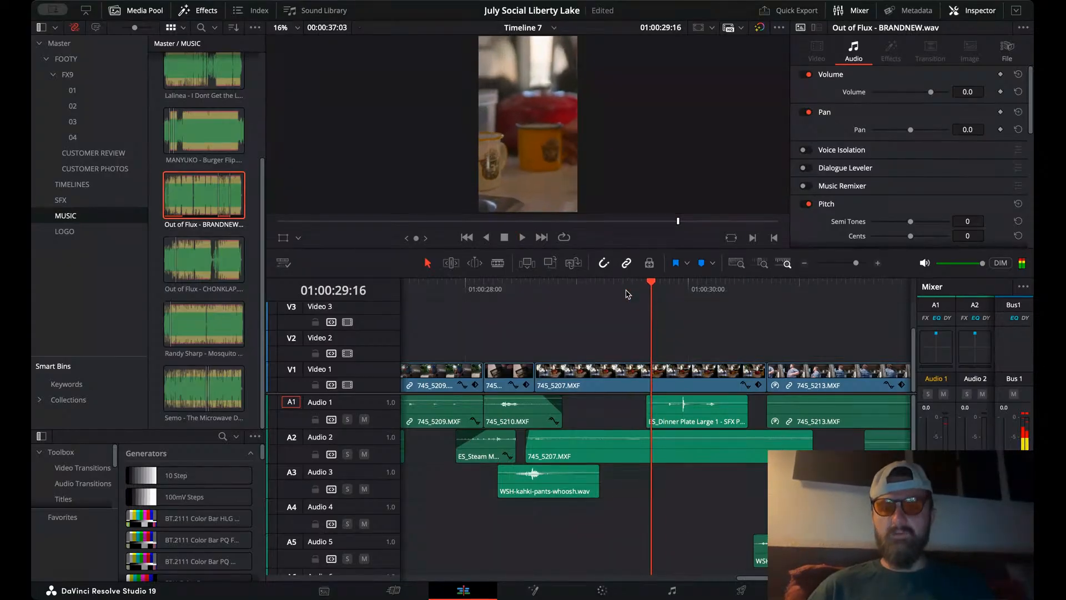
- Set the playhead frame by frame to 01:00:29:18 in the mug shot 745_5207.MXF
key("Right")
key("Right")
key("Left")
key("Left")
key("Right")
key("Right")
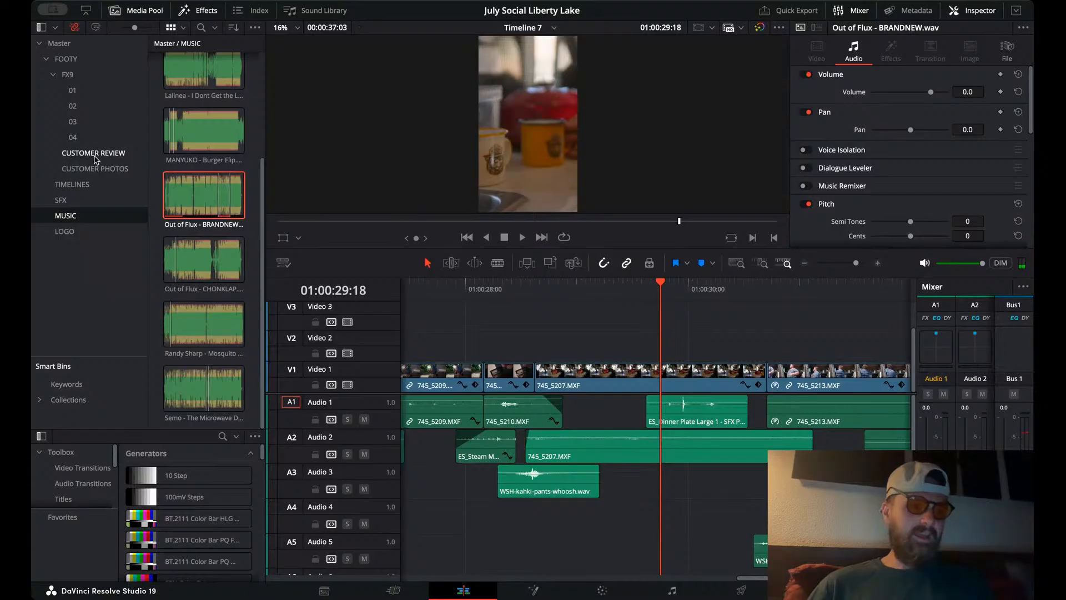
- Place ES_Riser Reverse from the SFX bin on Audio 4 so that it ends at about 01:00:29:18, and lower its volume
left_click(81, 200)
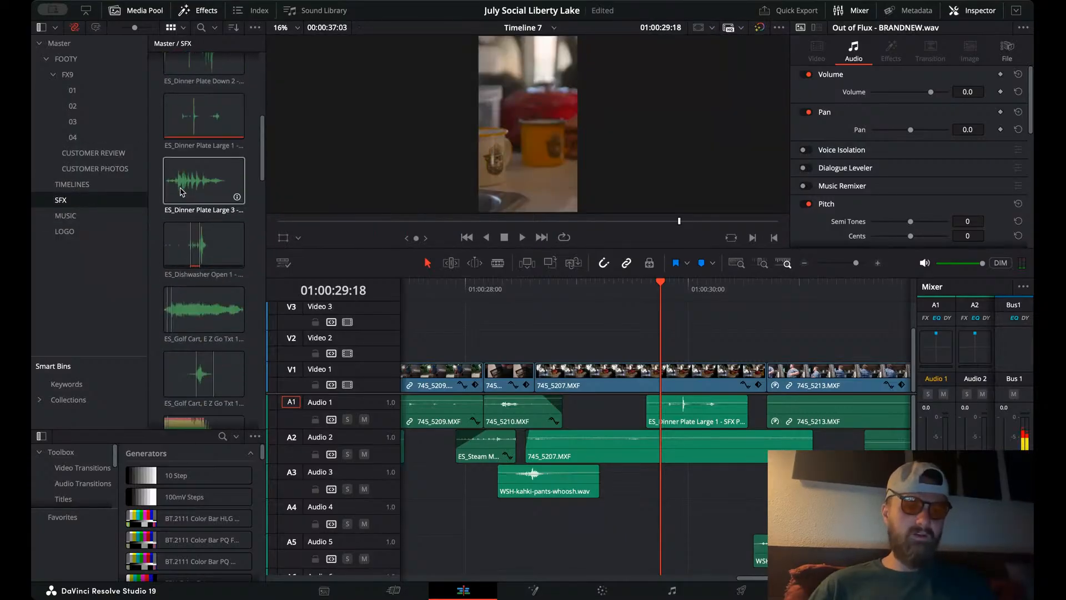
scroll(181, 192, "up", 5)
scroll(180, 192, "down", 5)
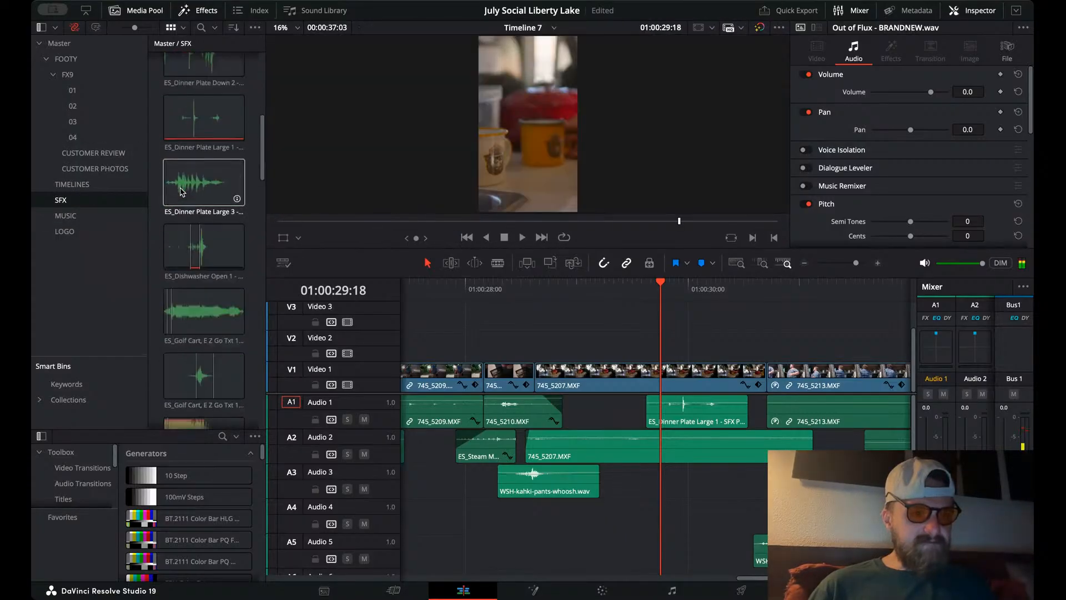
left_click(181, 192)
scroll(181, 191, "down", 4)
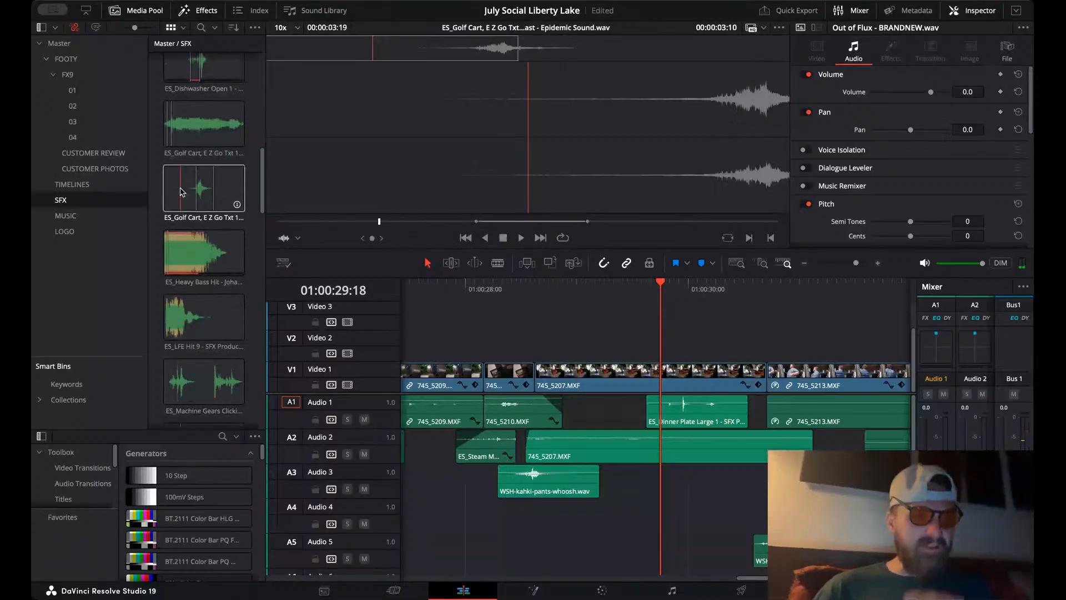
scroll(181, 192, "down", 3)
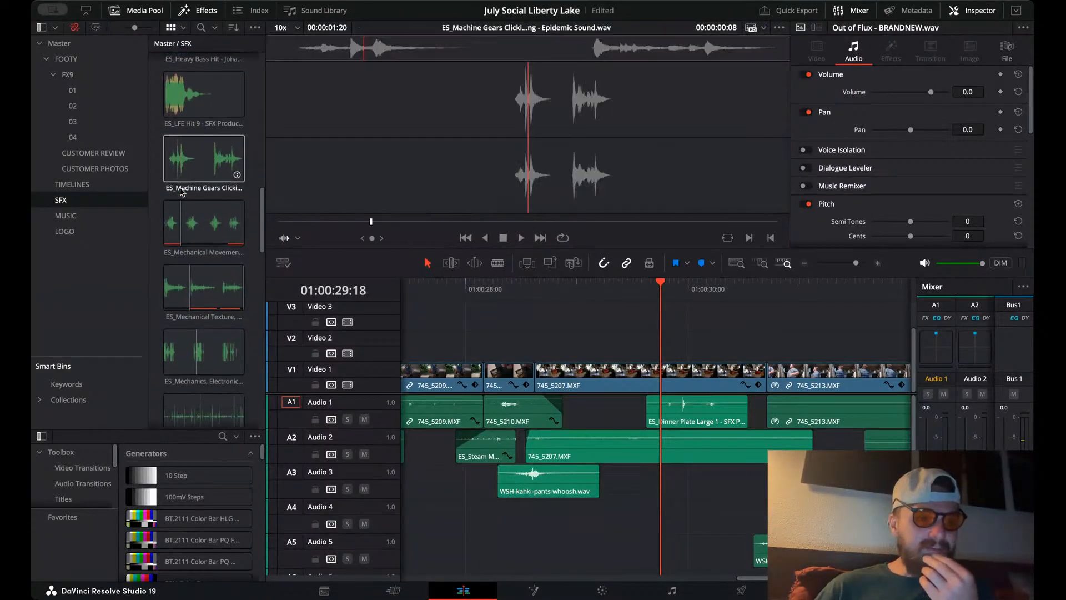
scroll(180, 195, "down", 5)
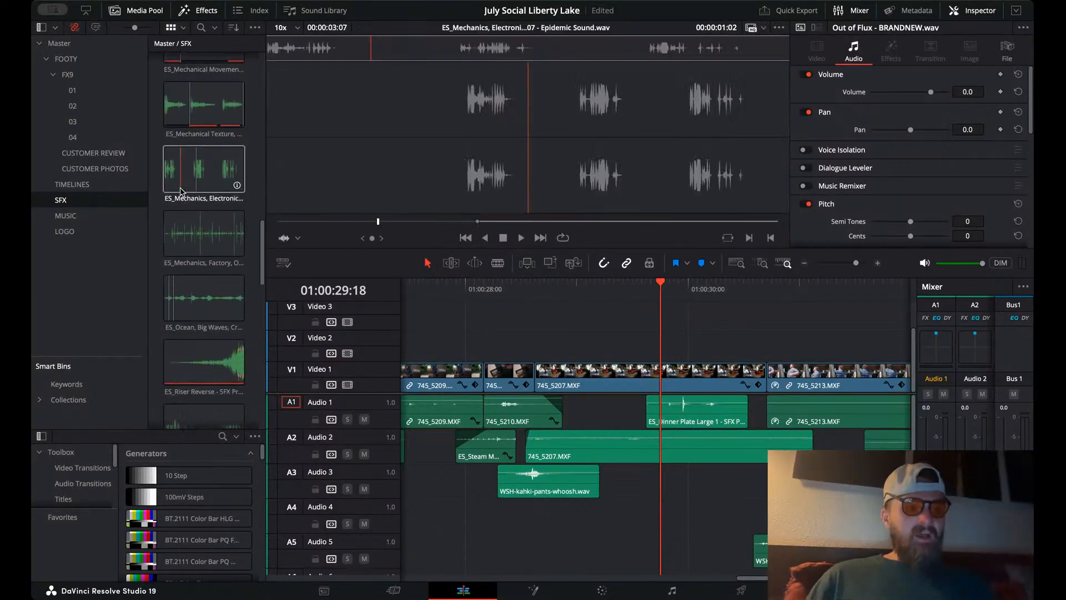
scroll(181, 200, "down", 2)
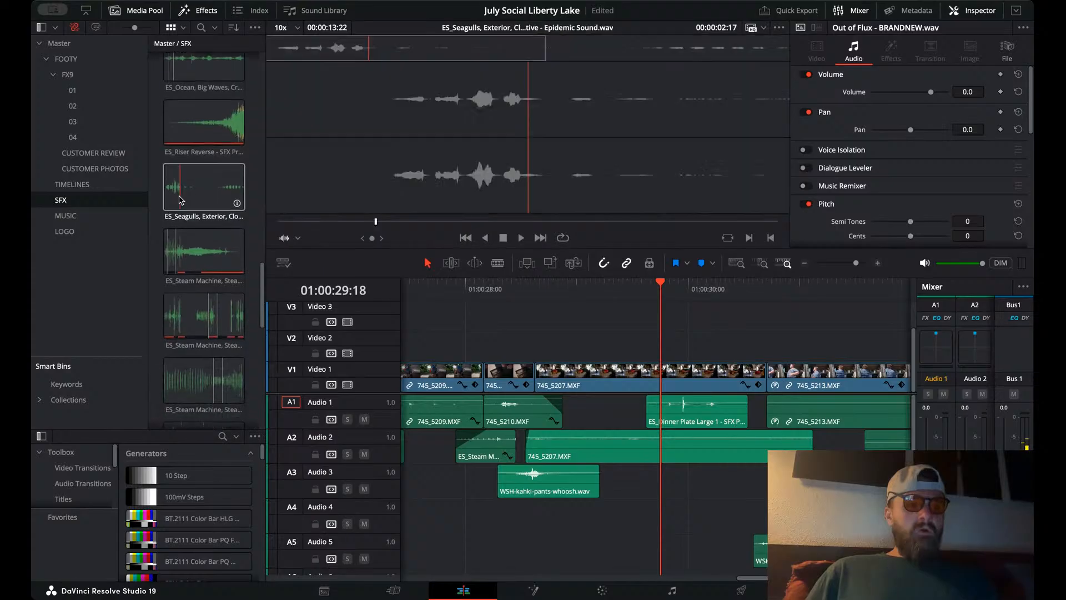
left_click_drag(212, 135, 539, 517)
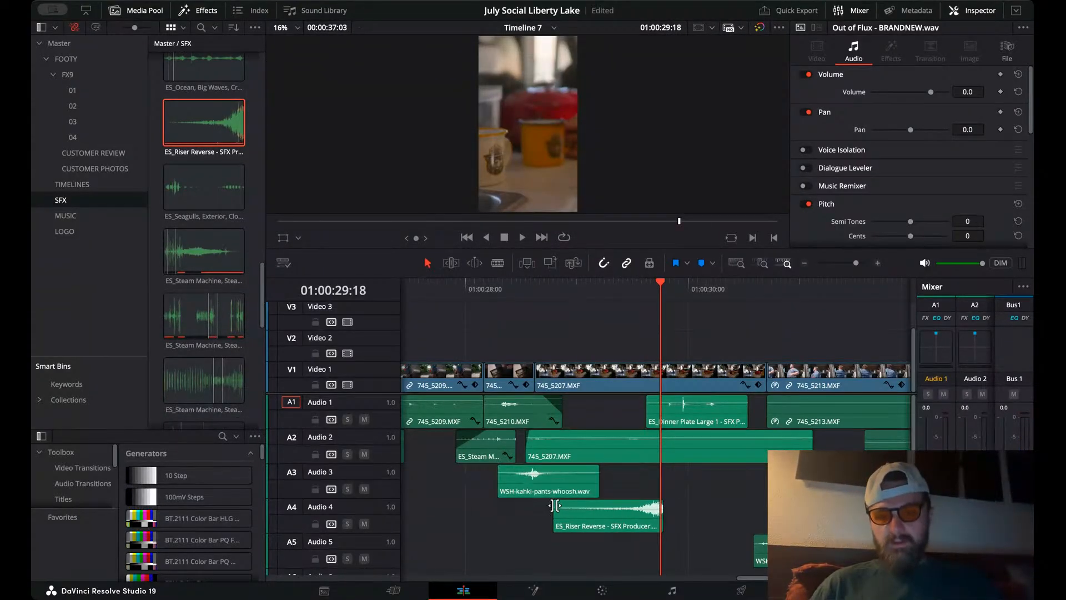
left_click(876, 263)
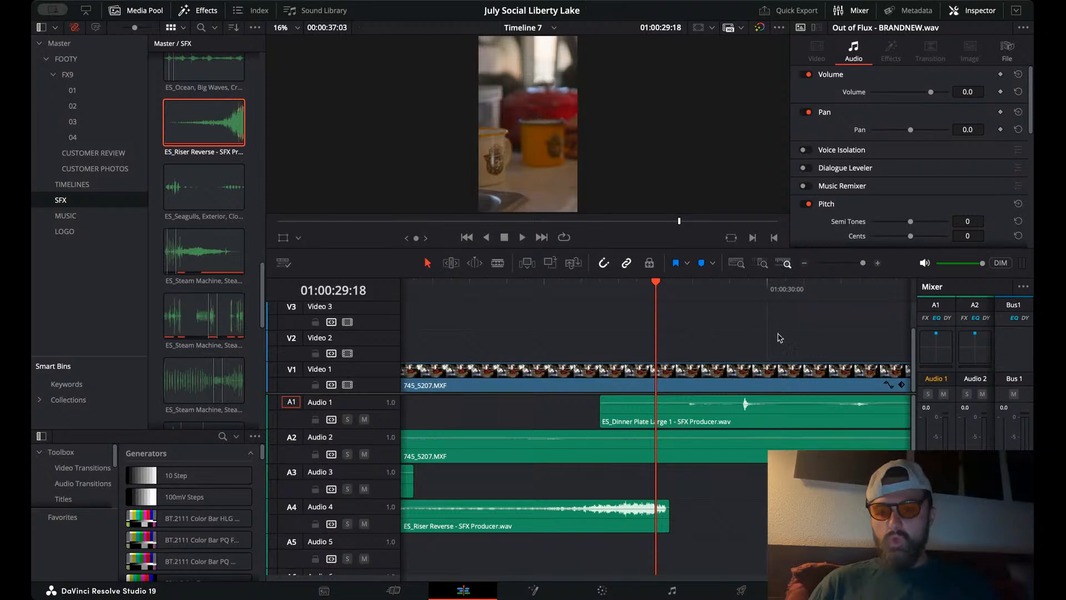
left_click_drag(622, 507, 623, 508)
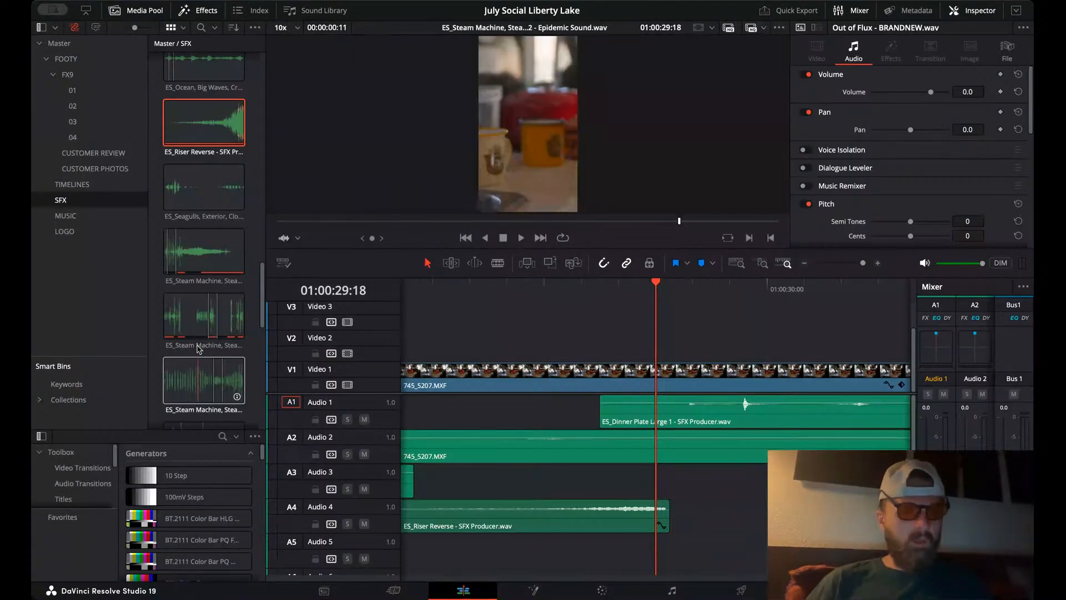
- Audition the steam machine, truck and remaining sounds in the SFX bin for another effect on the mug shot
scroll(202, 272, "down", 1)
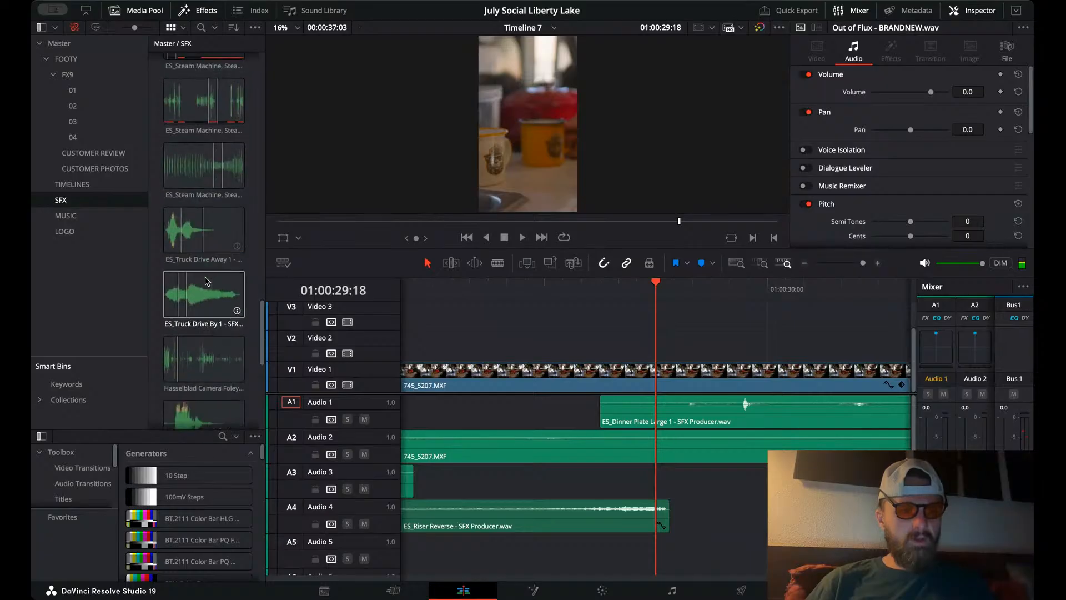
key("space")
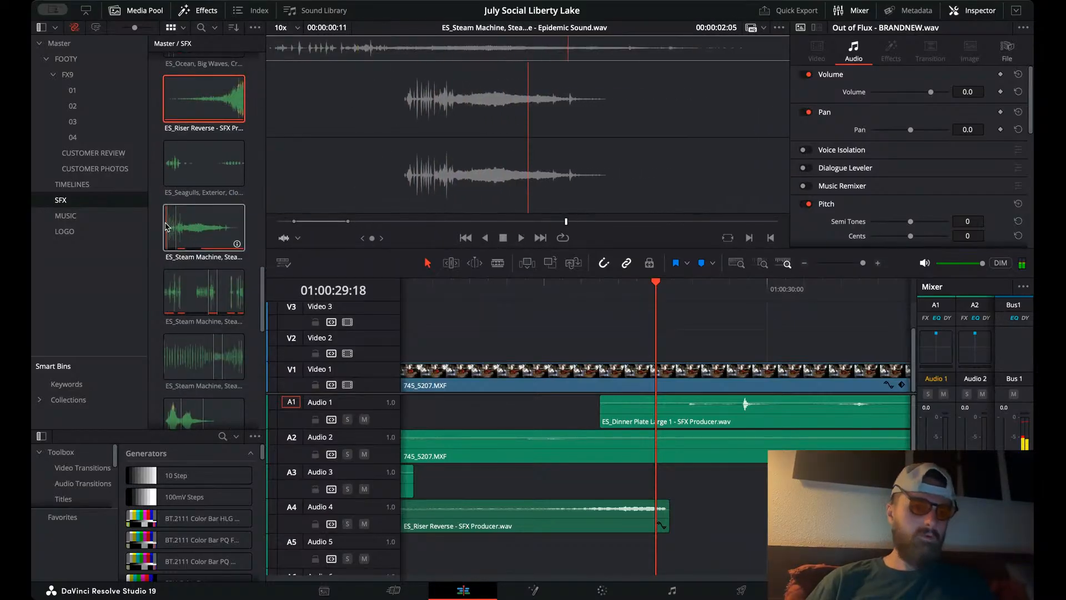
scroll(177, 293, "down", 1)
scroll(176, 292, "down", 5)
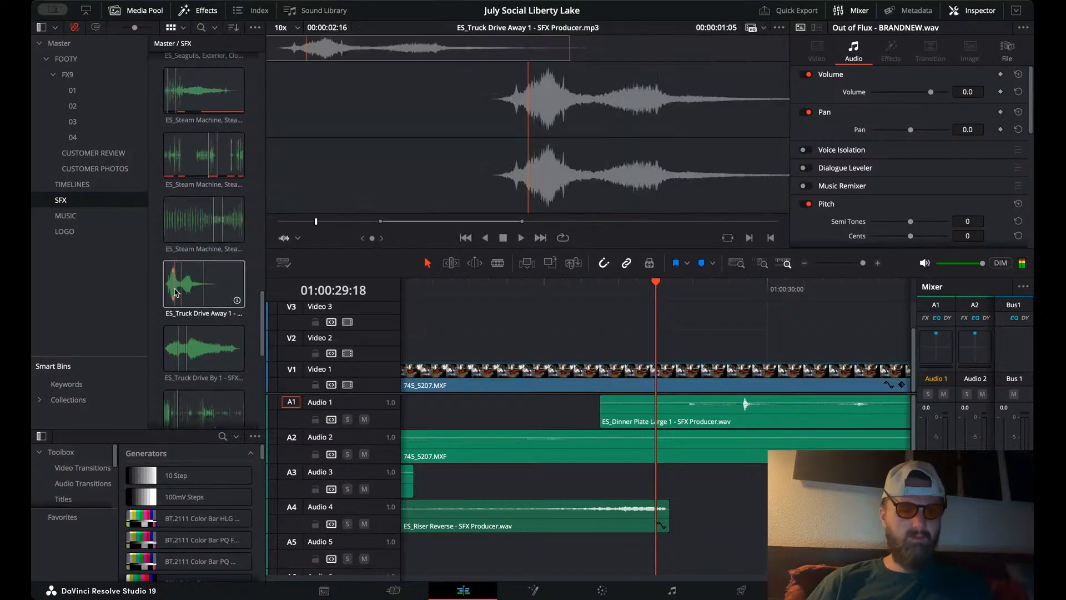
scroll(170, 292, "down", 10)
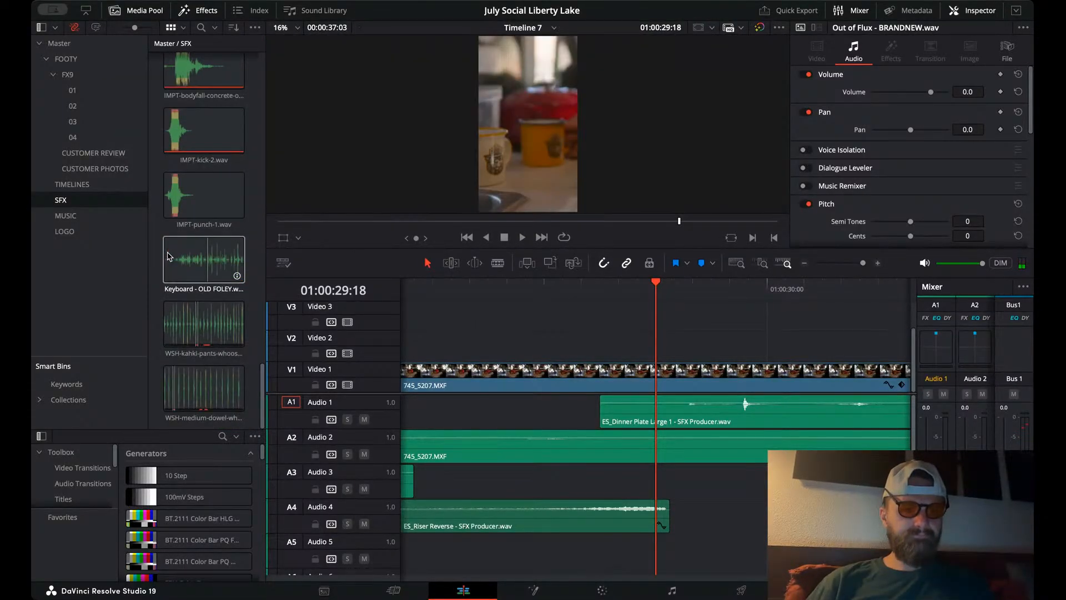
- Play 745_5207.MXF with the riser from just before 01:00:29:18 to 01:00:30:04
left_click(566, 287)
key("space")
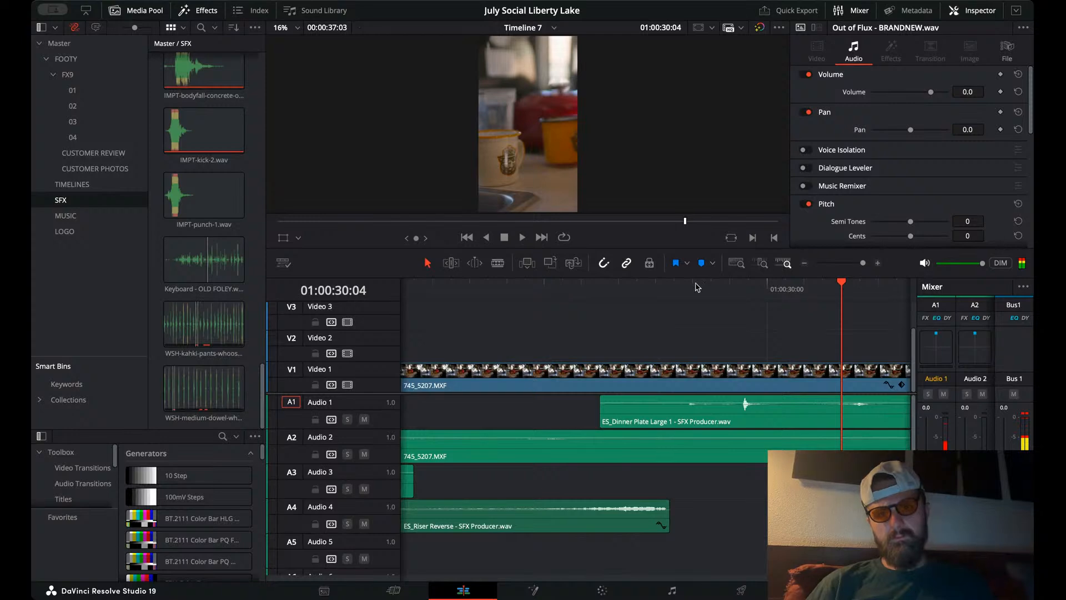
left_click(806, 265)
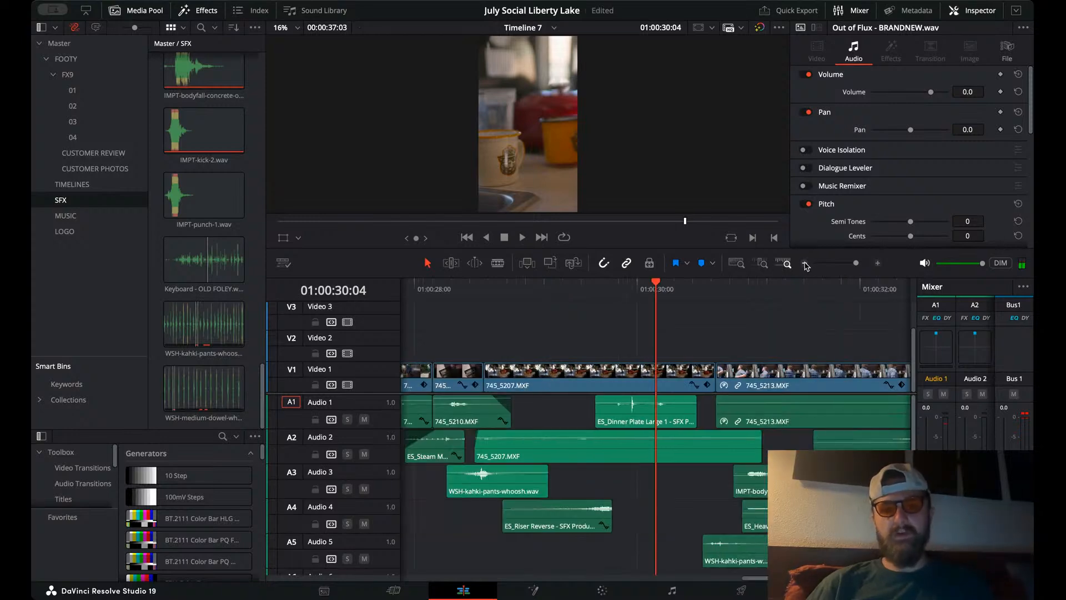
- Play the timeline repeatedly from the mug shot 745_5207.MXF into 745_5213.MXF to check the sound effects across the cut
left_click(459, 298)
key("space")
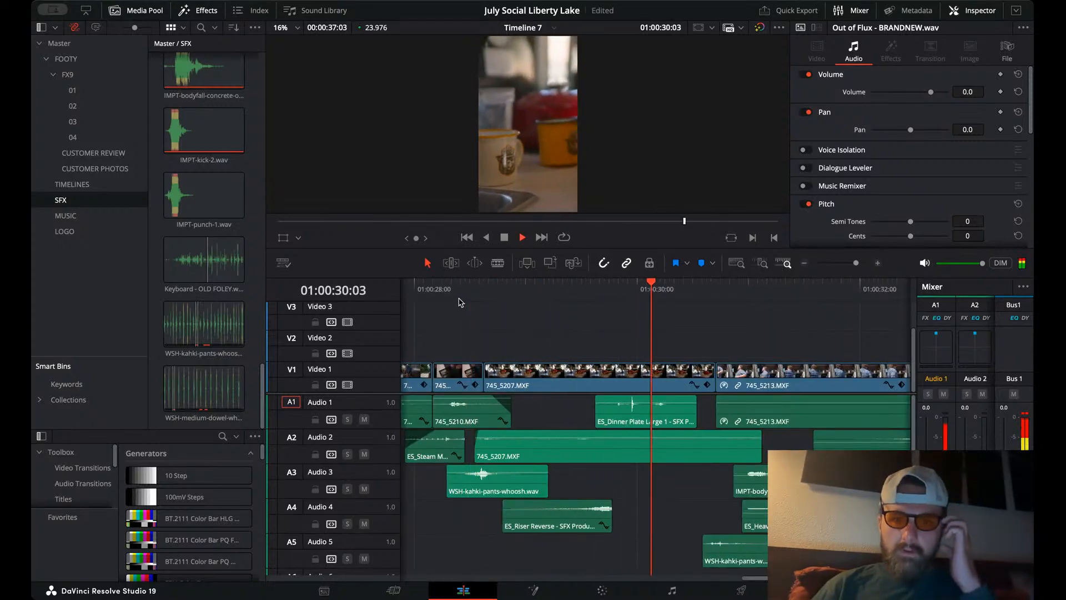
key("space")
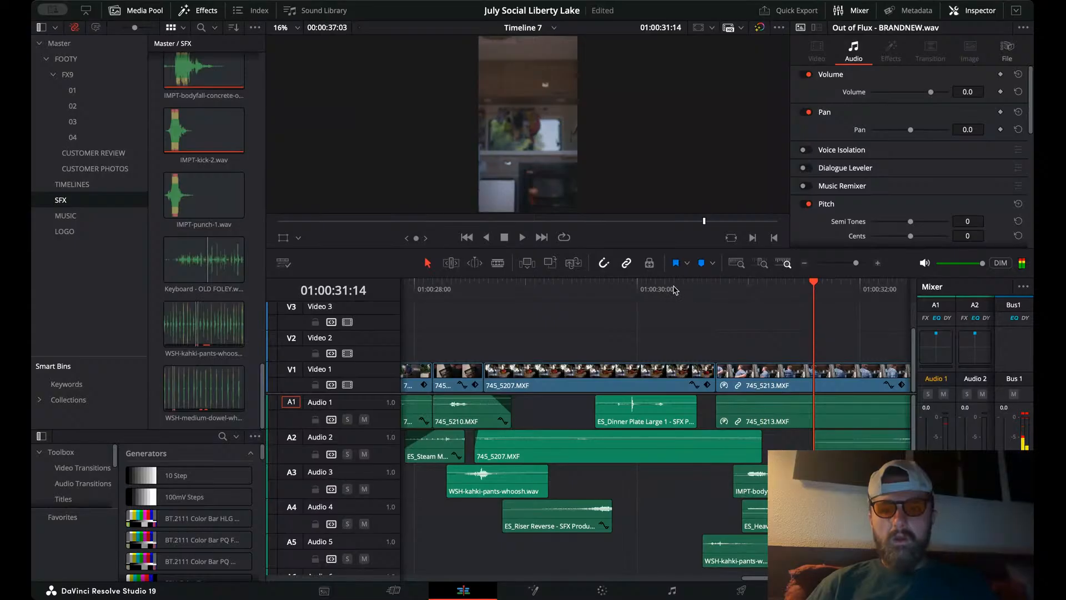
left_click(673, 290)
key("space")
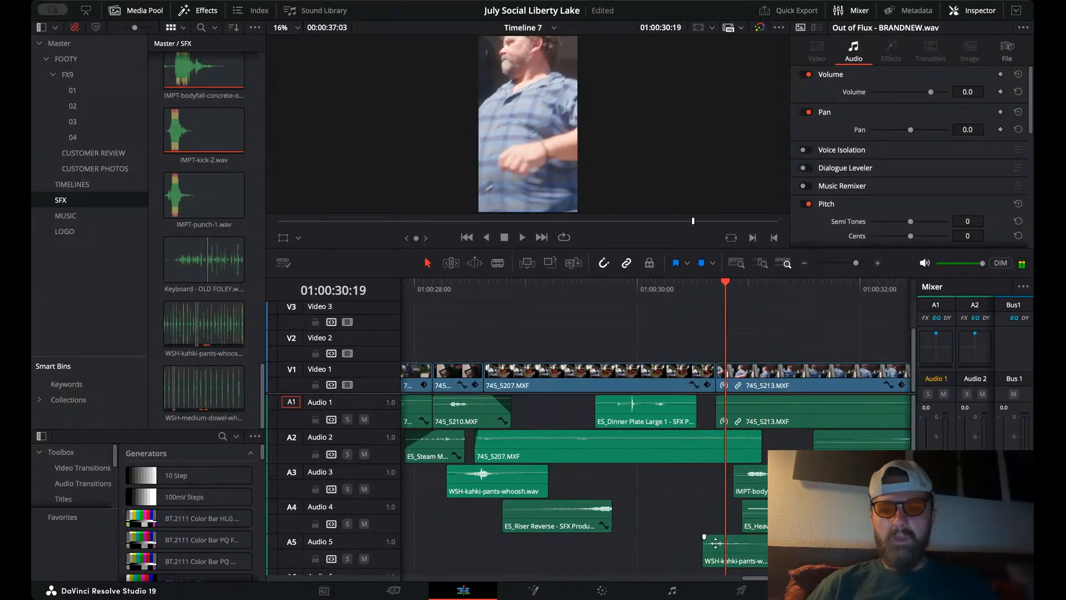
left_click(644, 291)
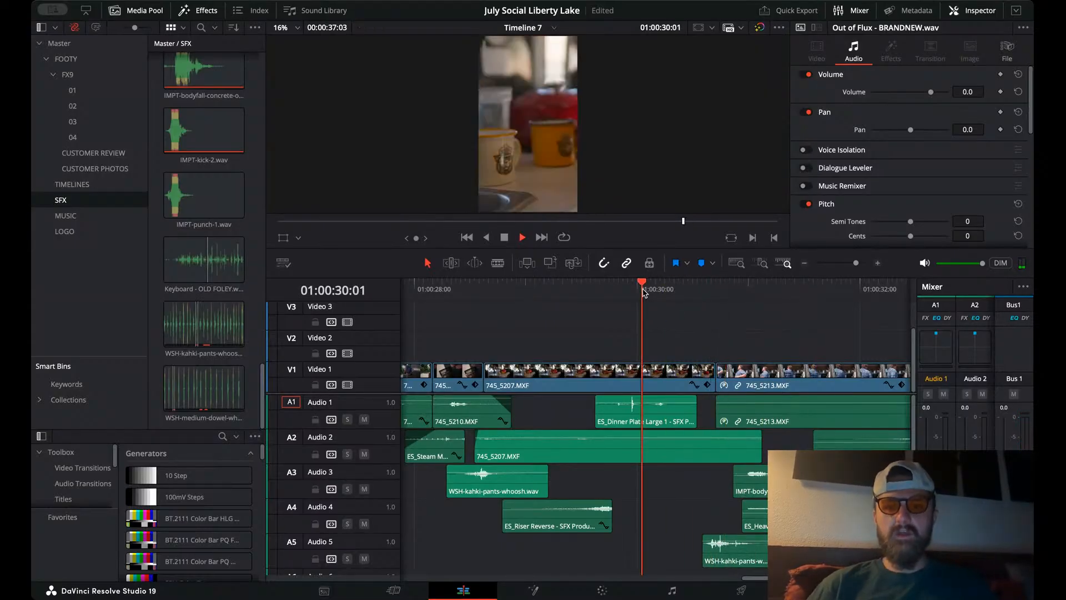
key("space")
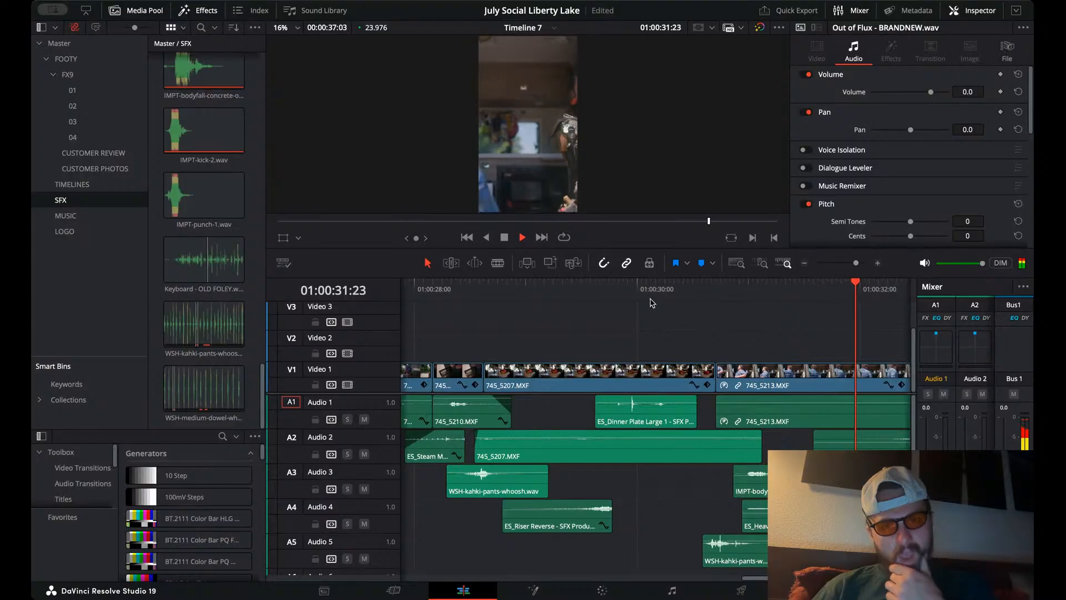
key("space")
- Raise the volume of ES_Heavy Bass Hit under 745_5213.MXF on Audio 4 and play from about 01:00:30:08 into the closing logo
scroll(556, 430, "left", 2)
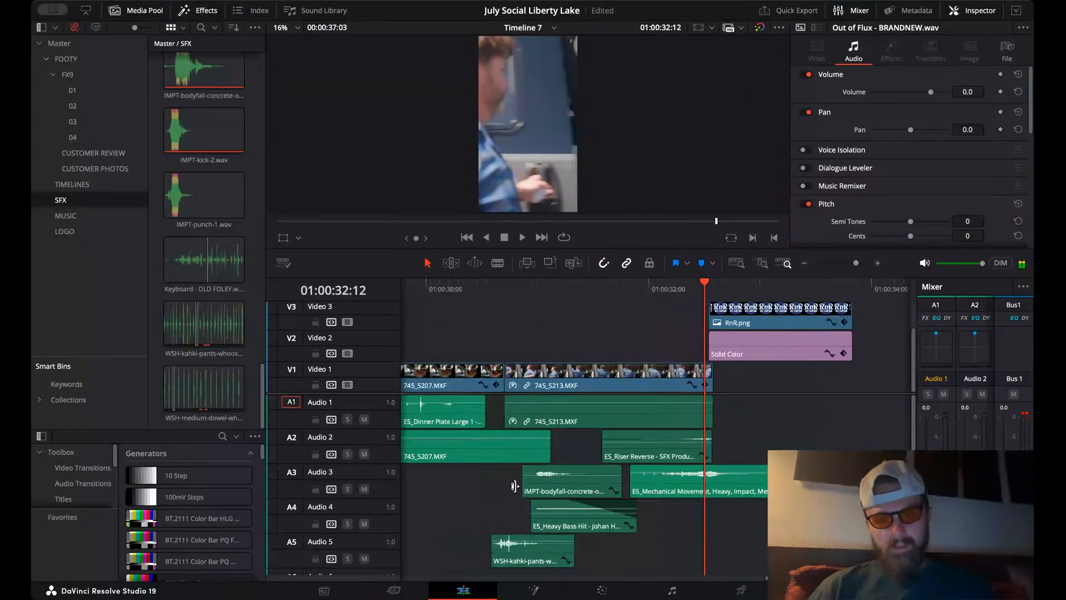
left_click(507, 487)
left_click(547, 473)
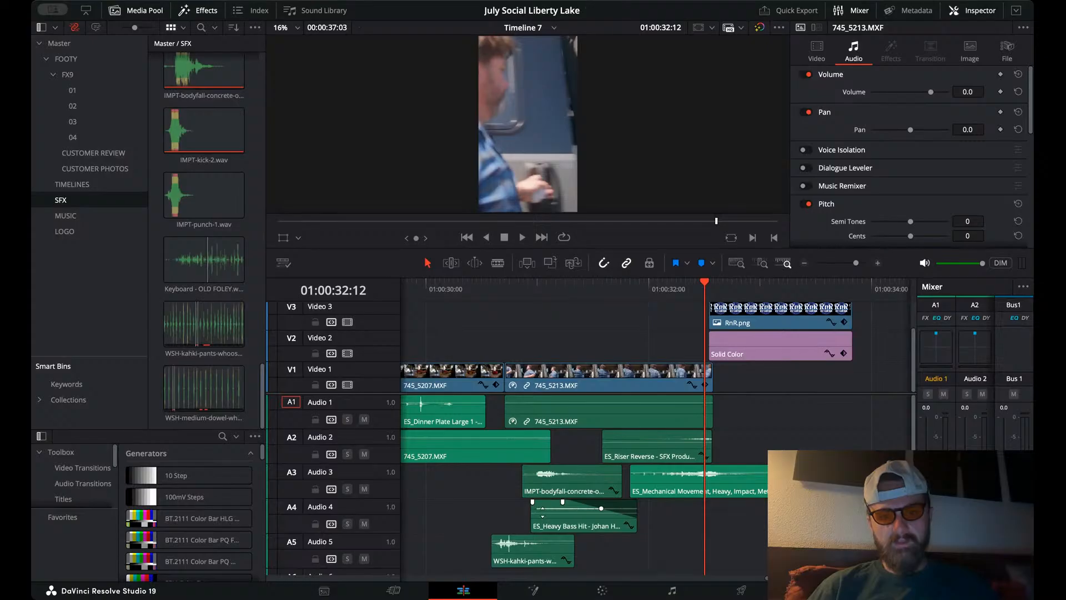
left_click_drag(543, 512, 543, 509)
left_click(449, 304)
key("space")
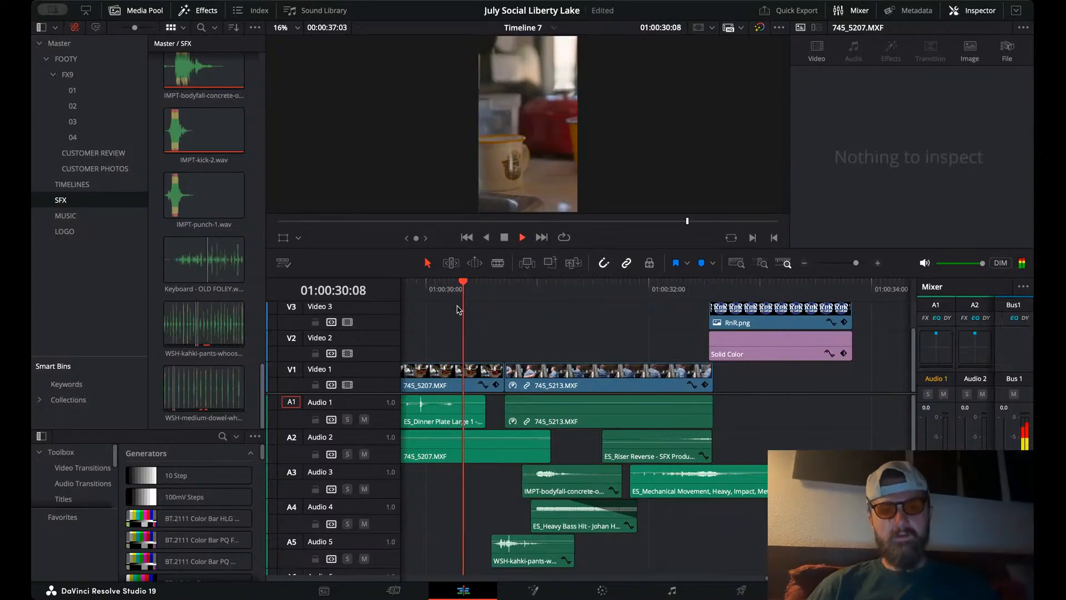
key("space")
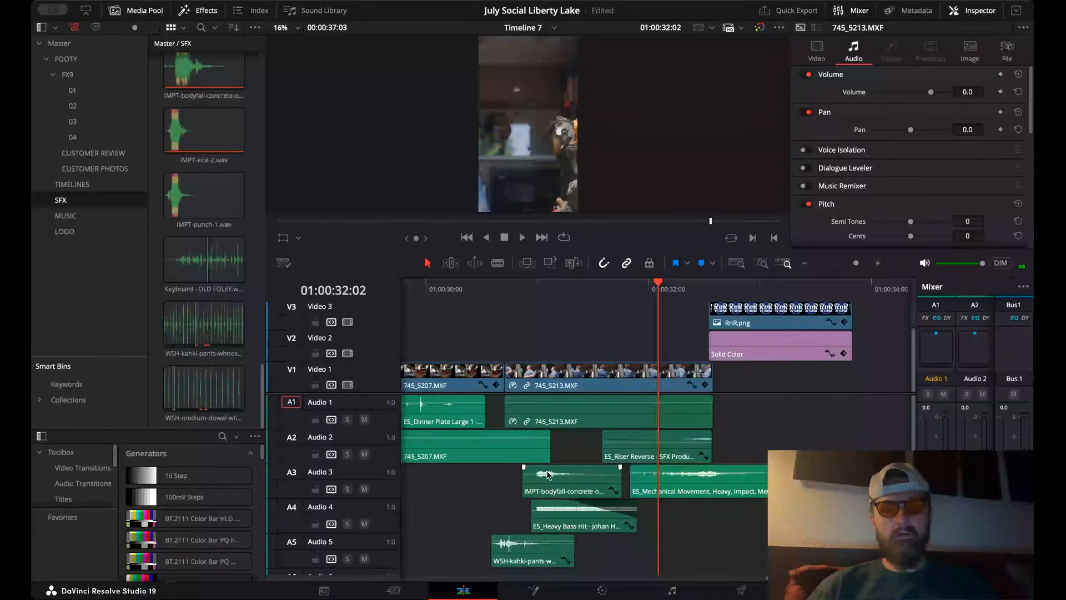
left_click(473, 307)
key("space")
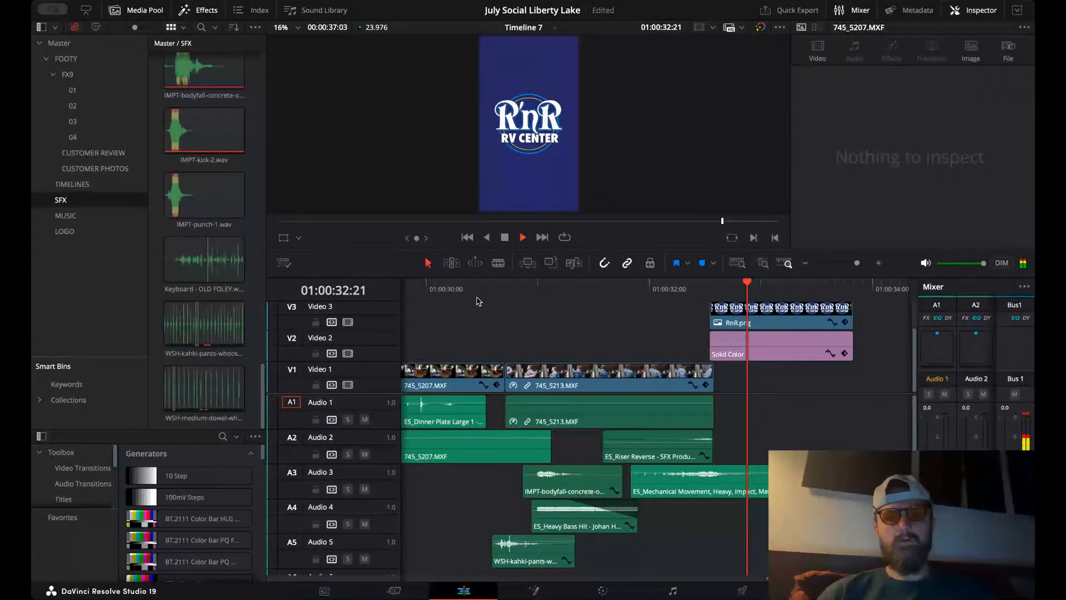
key("space")
- Set the volume of the ES_Mechanical Movement clip on Audio 3 leading into the closing logo to 4.7
left_click(703, 479)
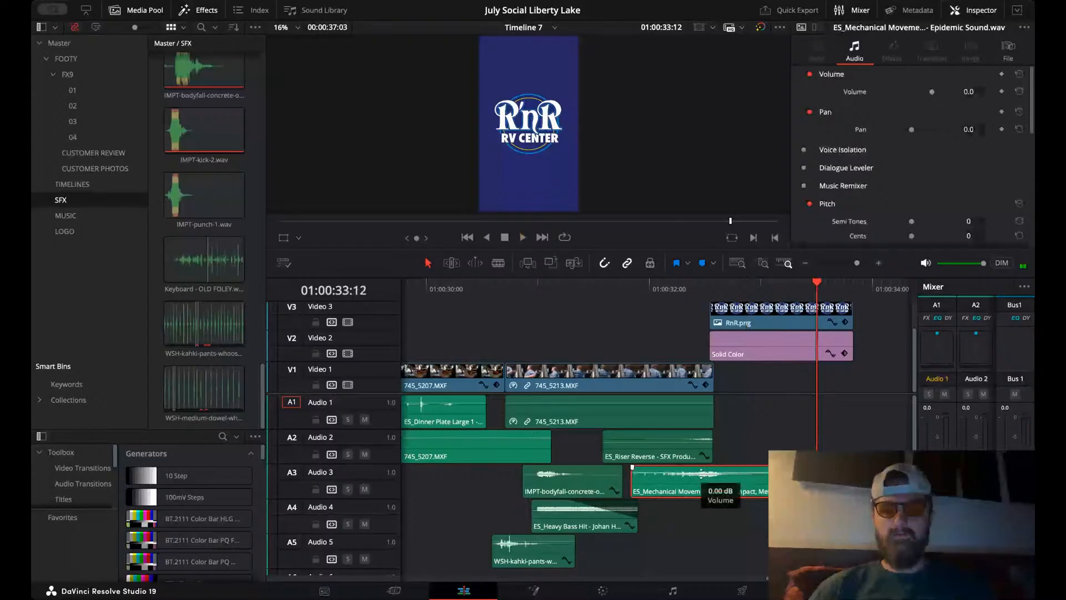
left_click_drag(701, 473, 701, 476)
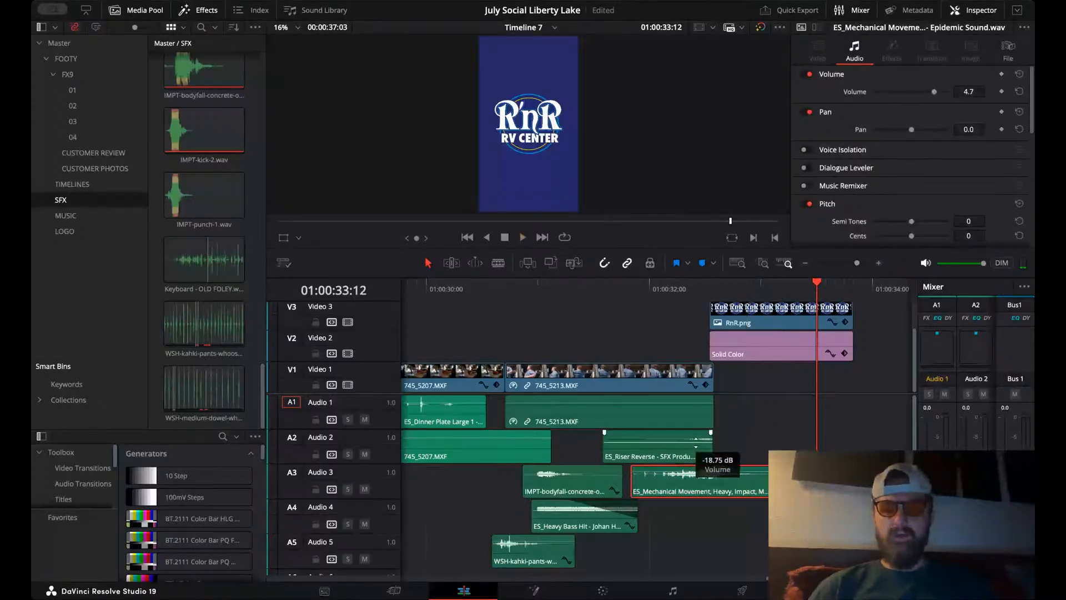
scroll(722, 464, "down", 3)
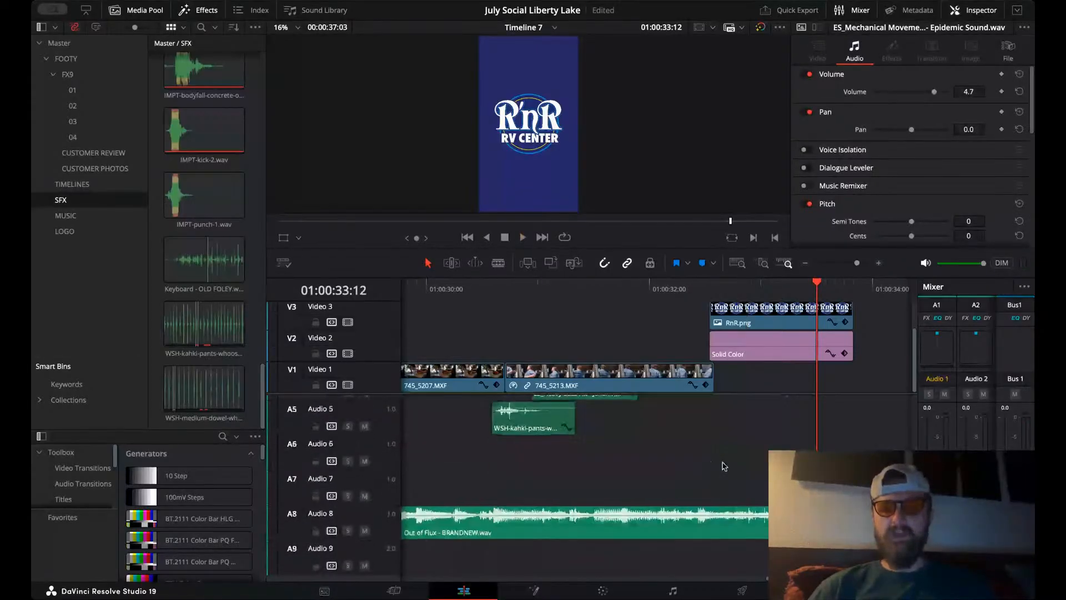
left_click(715, 291)
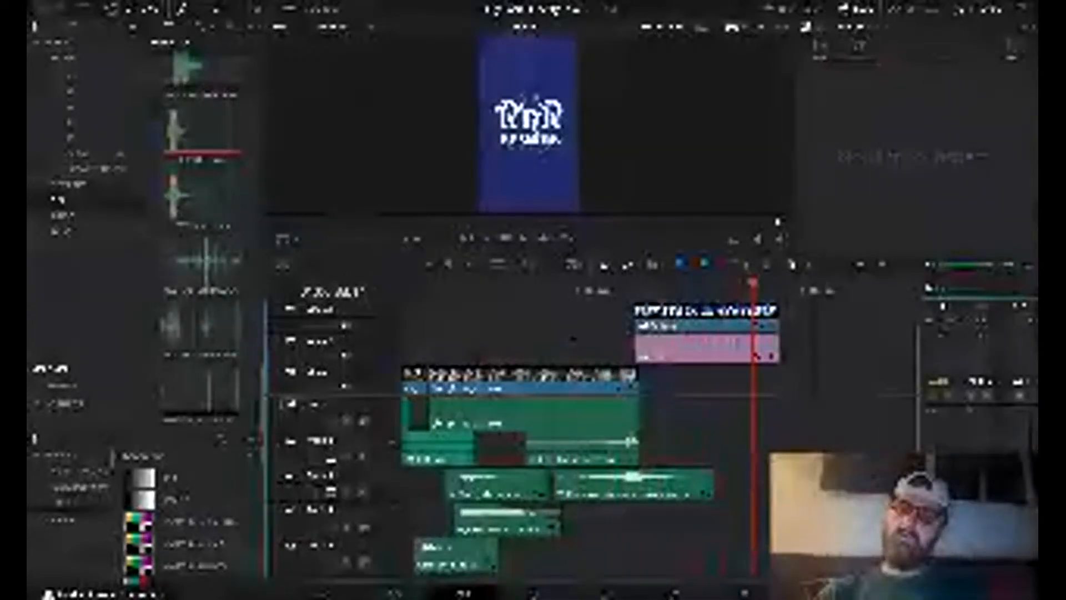
- Review the whole edit from near its start in an enlarged viewer and go back to the van awning shot 745_5197.MXF
left_click(431, 287)
key("space")
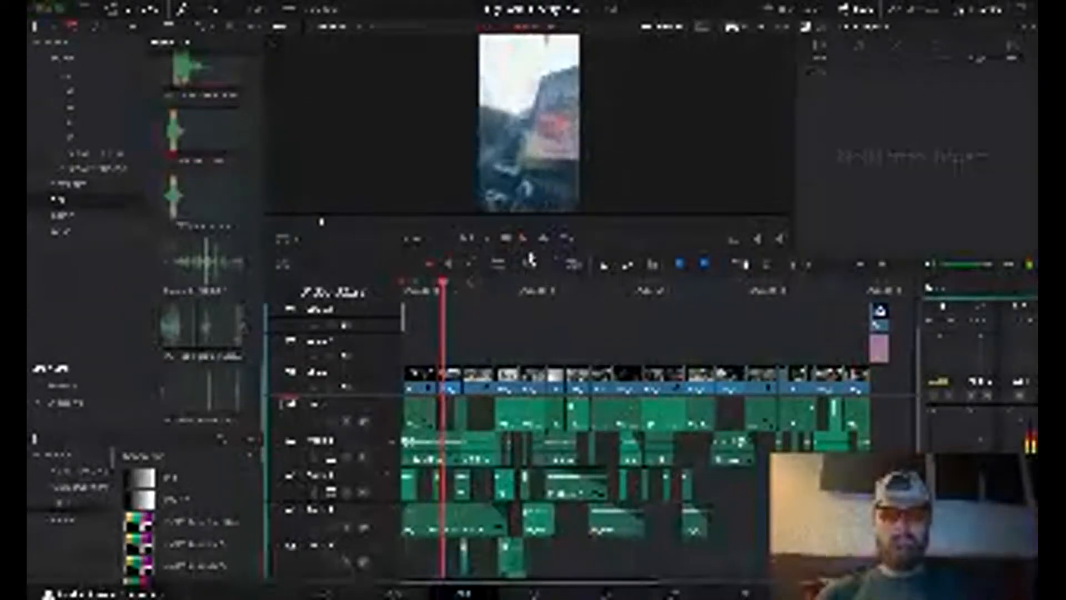
left_click_drag(532, 249, 530, 402)
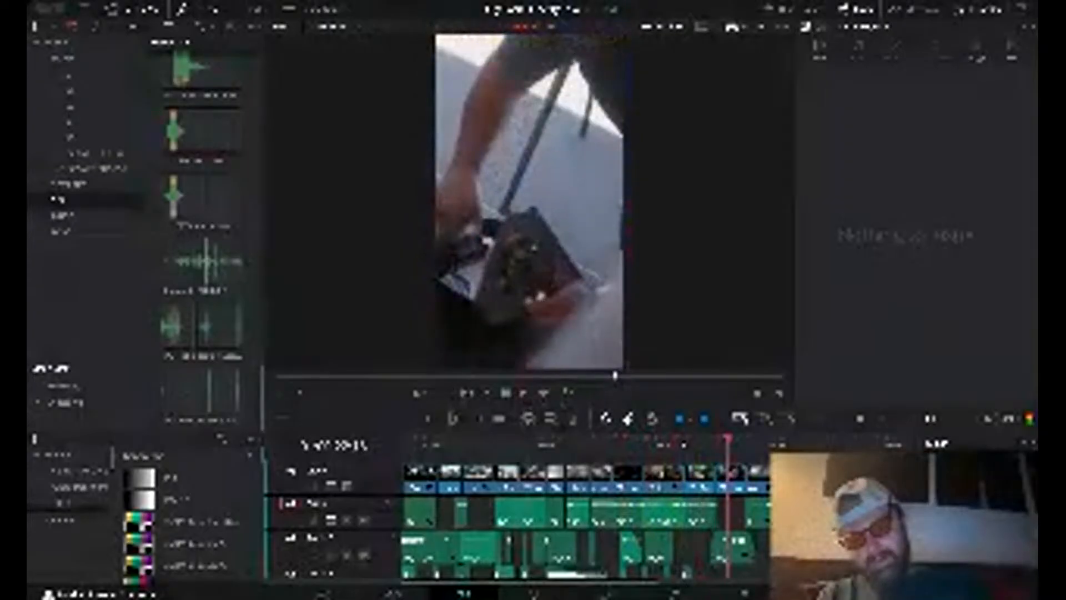
left_click(683, 443)
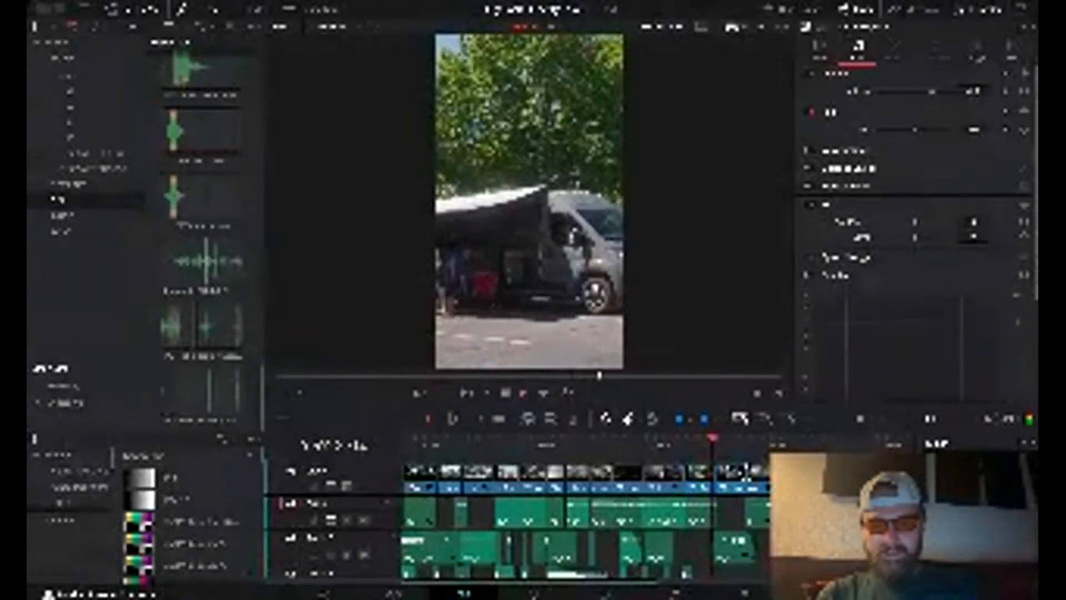
- Set the playhead to 01:00:21:11 in 745_5197.MXF and give the timeline more room by shrinking the viewer
key("shift+z")
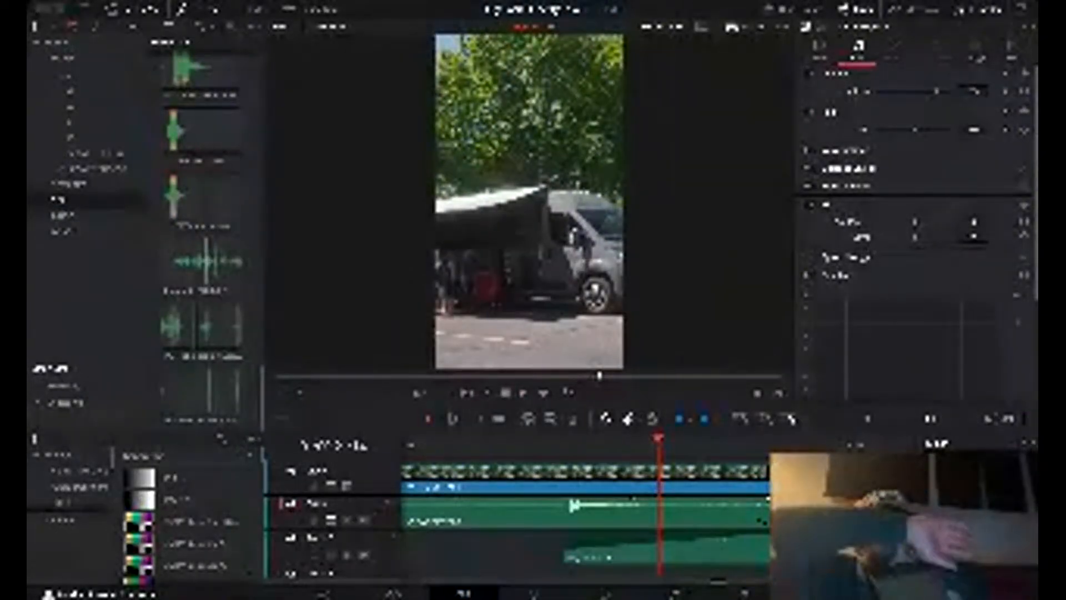
scroll(574, 504, "down", 2)
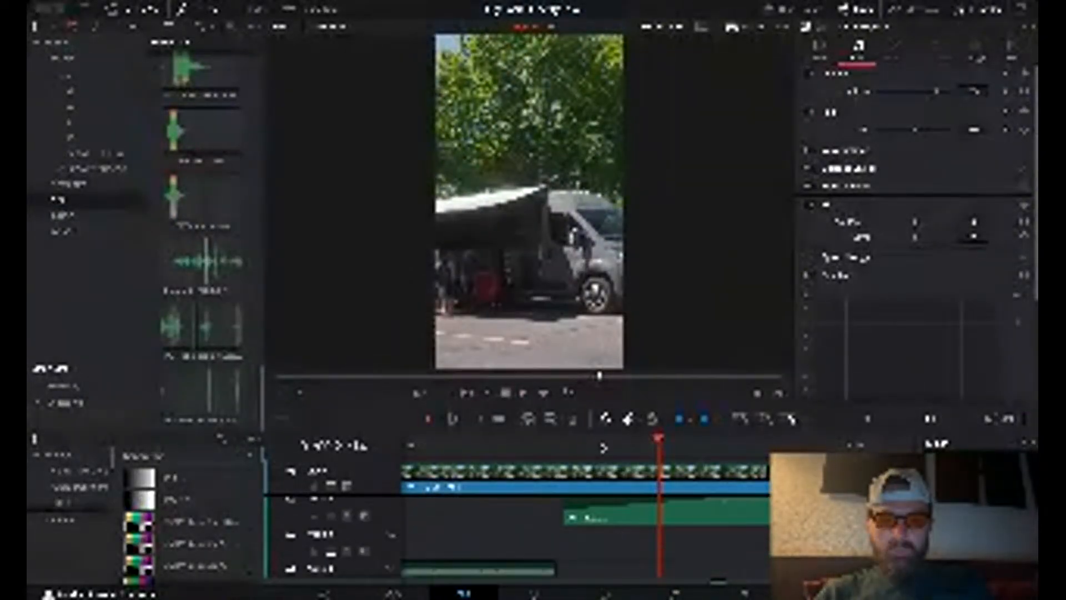
left_click(599, 435)
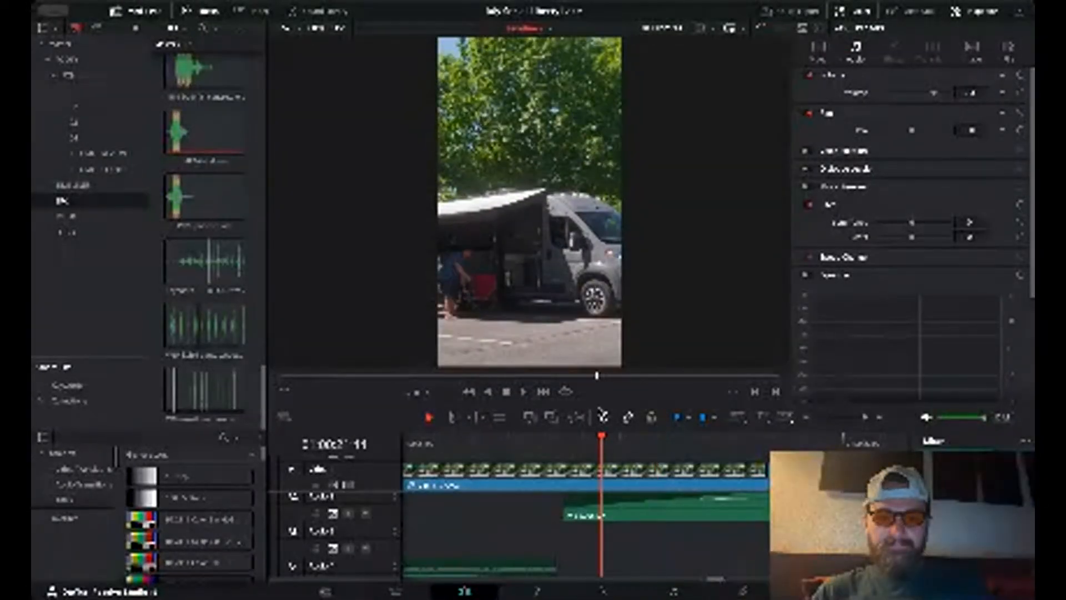
left_click_drag(591, 432, 598, 308)
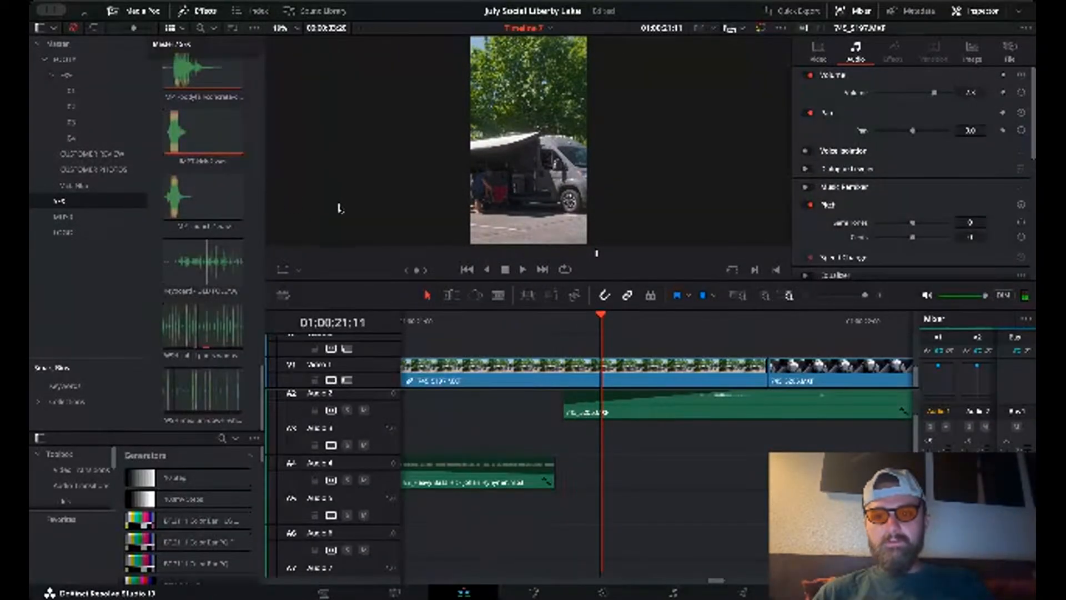
- Audition ES_Truck Drive Away 1 and look through the SFX bin for an effect for the van awning shot
scroll(244, 169, "up", 5)
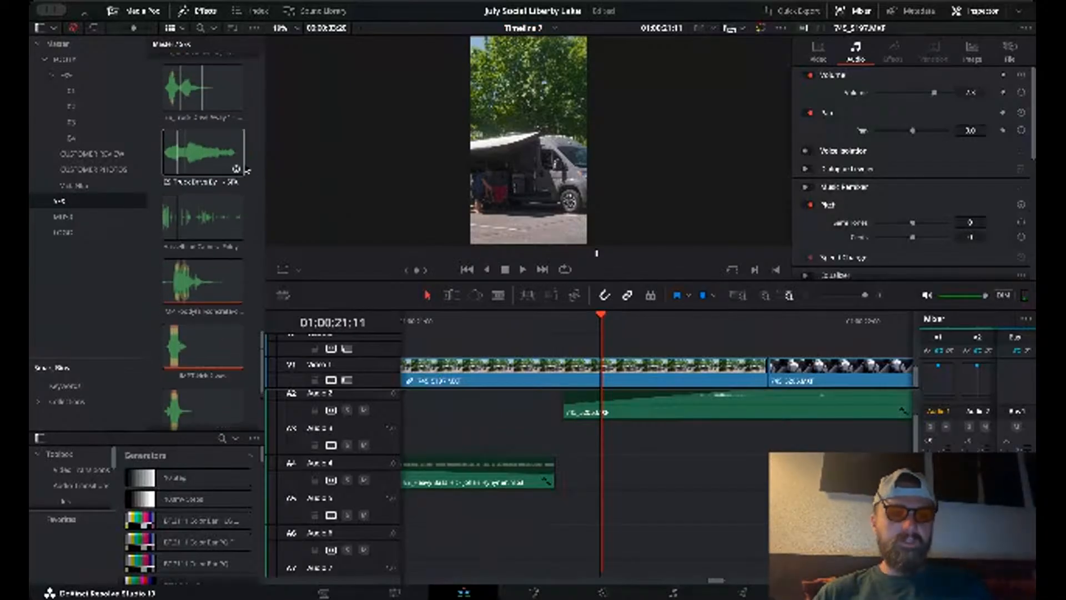
left_click(183, 200)
key("space")
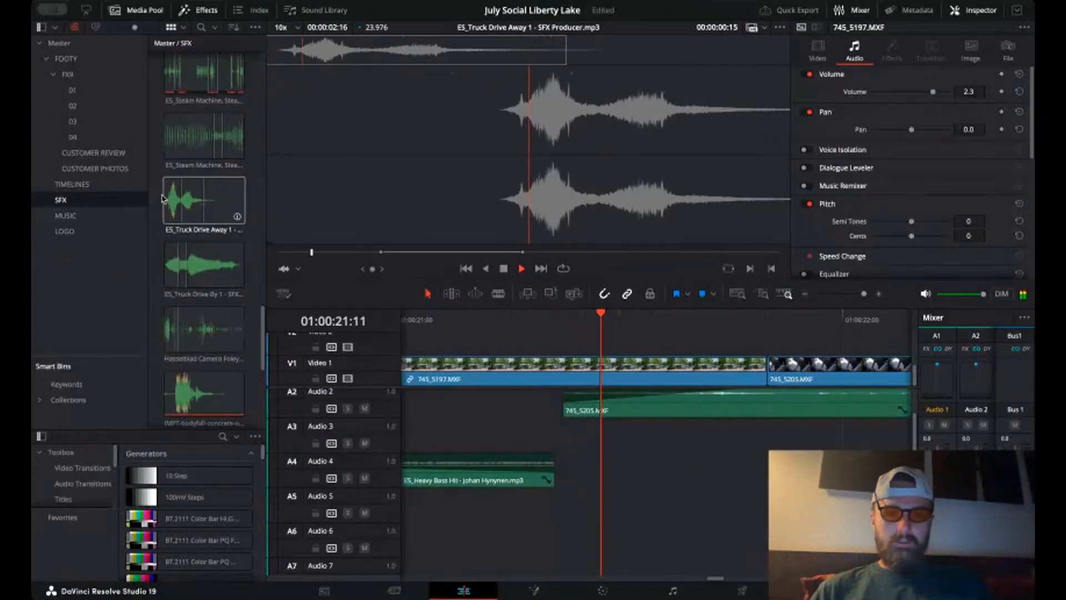
scroll(167, 234, "up", 3)
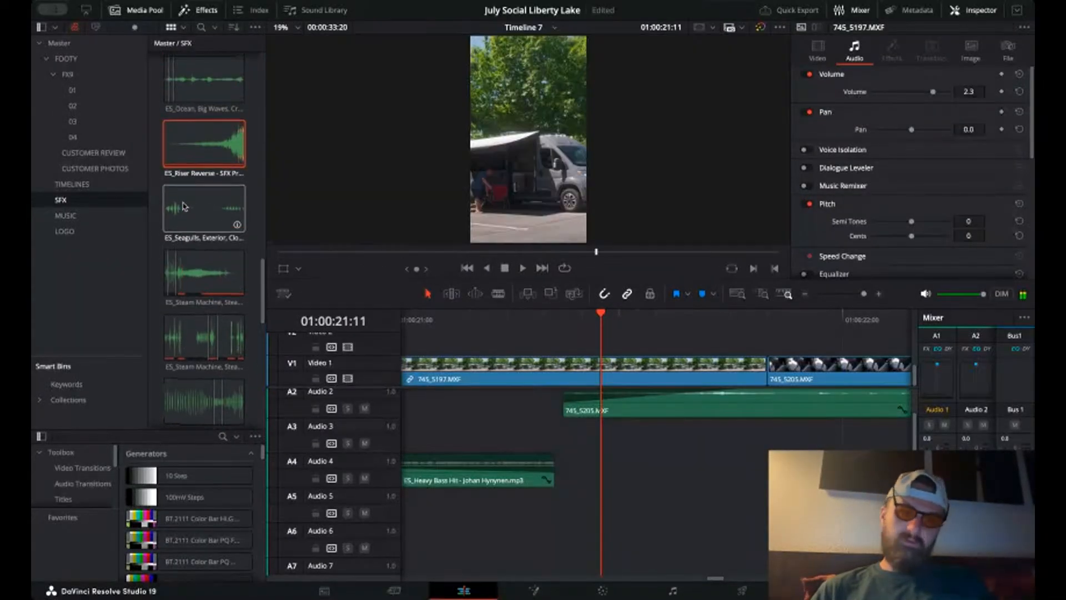
- Mark a 1:03 section of ES_Steam Machine, Steampunk, Device Movement, Medium 04 and place it on Audio 5 under 745_5197.MXF
left_click(173, 337)
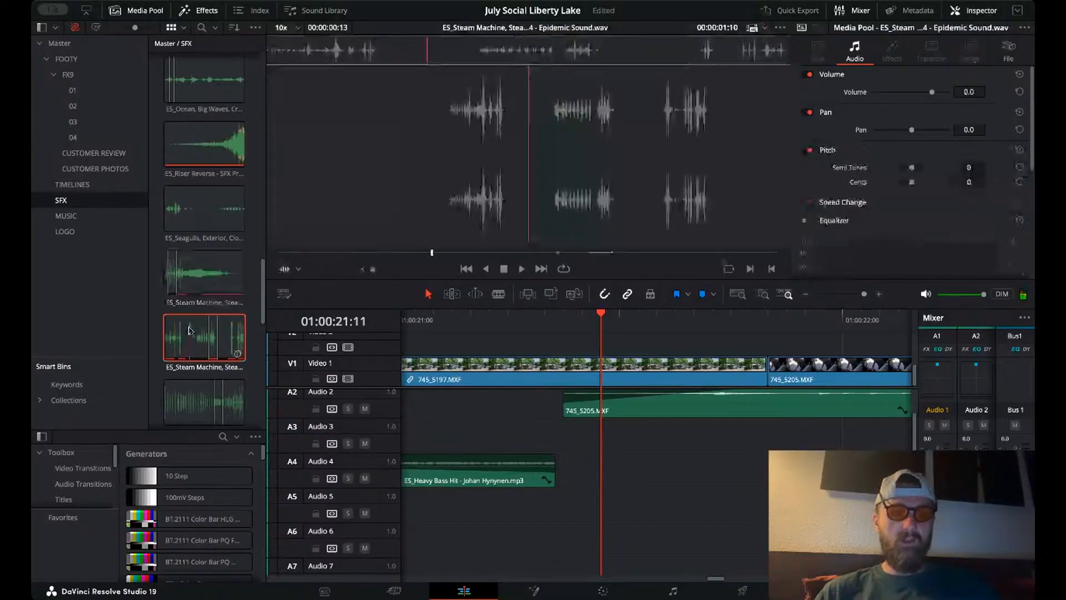
left_click_drag(531, 242, 396, 247)
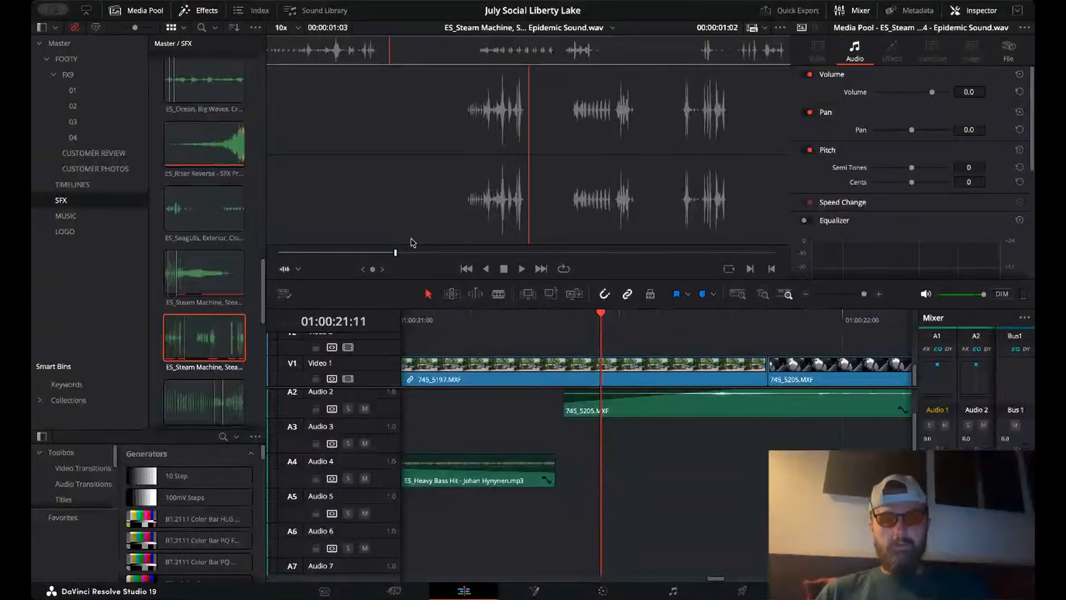
left_click_drag(431, 233, 436, 514)
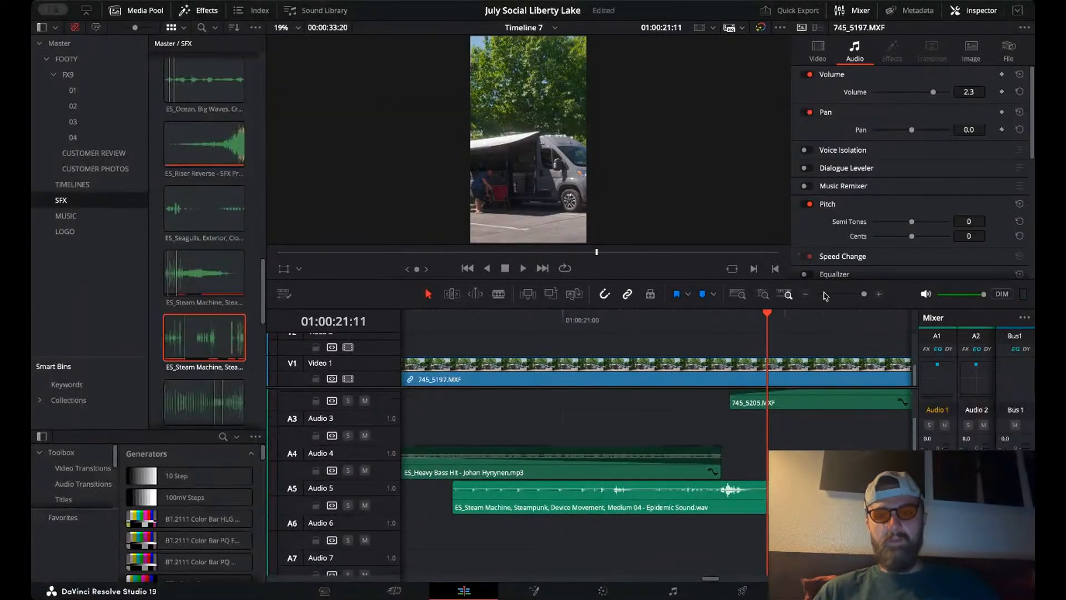
- Move the steam machine clip on Audio 5 earlier so it begins just before 745_5197.MXF, and play it with the shot
key("ctrl+minus")
key("ctrl+minus")
left_click(465, 327)
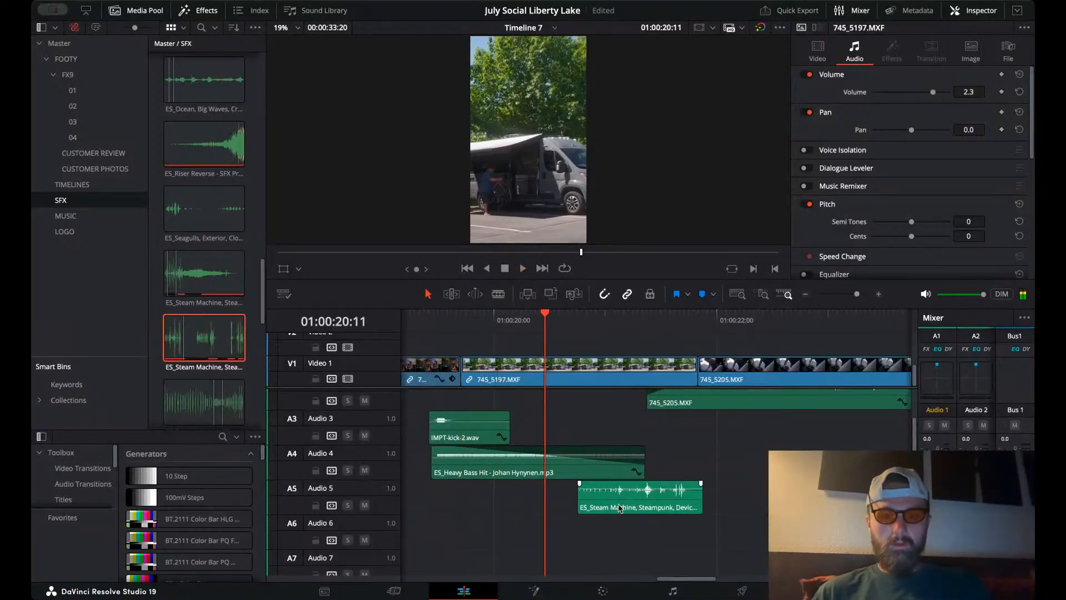
left_click_drag(621, 508, 491, 507)
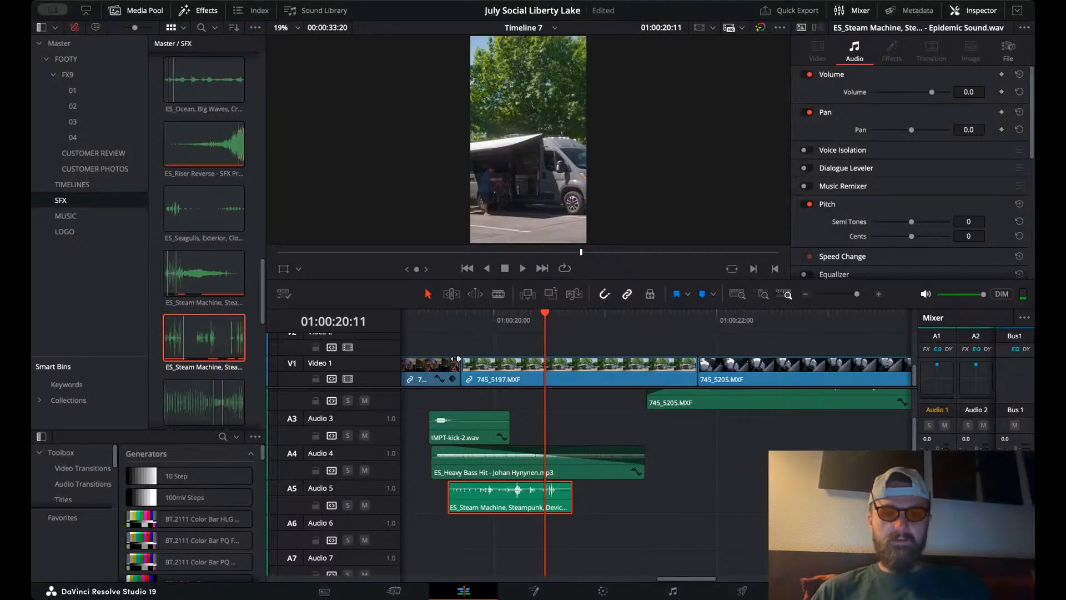
left_click(448, 326)
key("space")
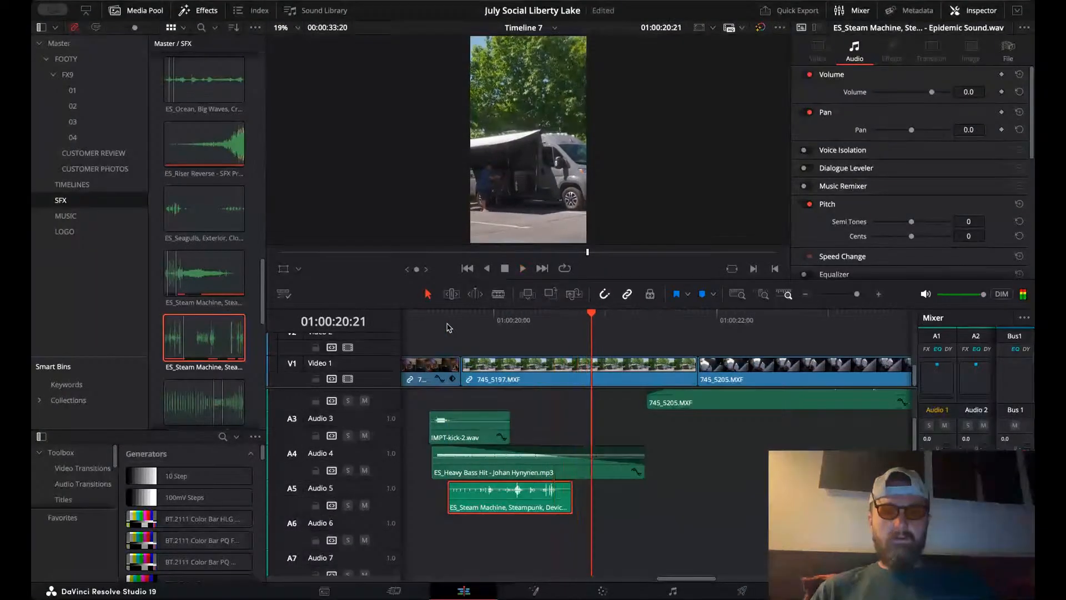
key("space")
left_click(515, 323)
key("space")
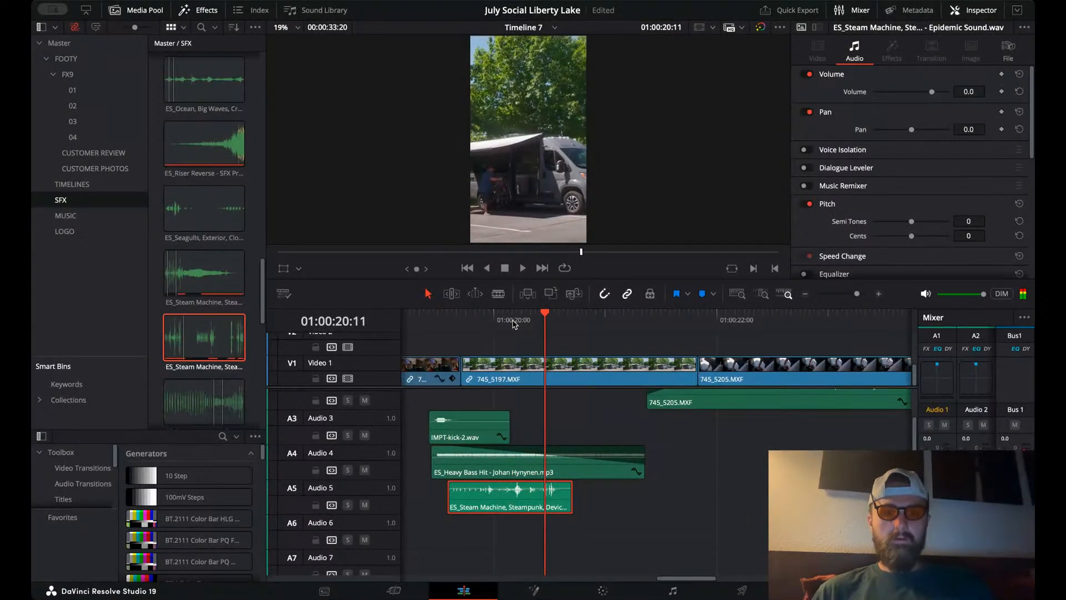
- Shift the steam machine clip on Audio 5 slightly earlier, trim its start to about 01:00:19:16, and play the result
left_click_drag(513, 504, 502, 504)
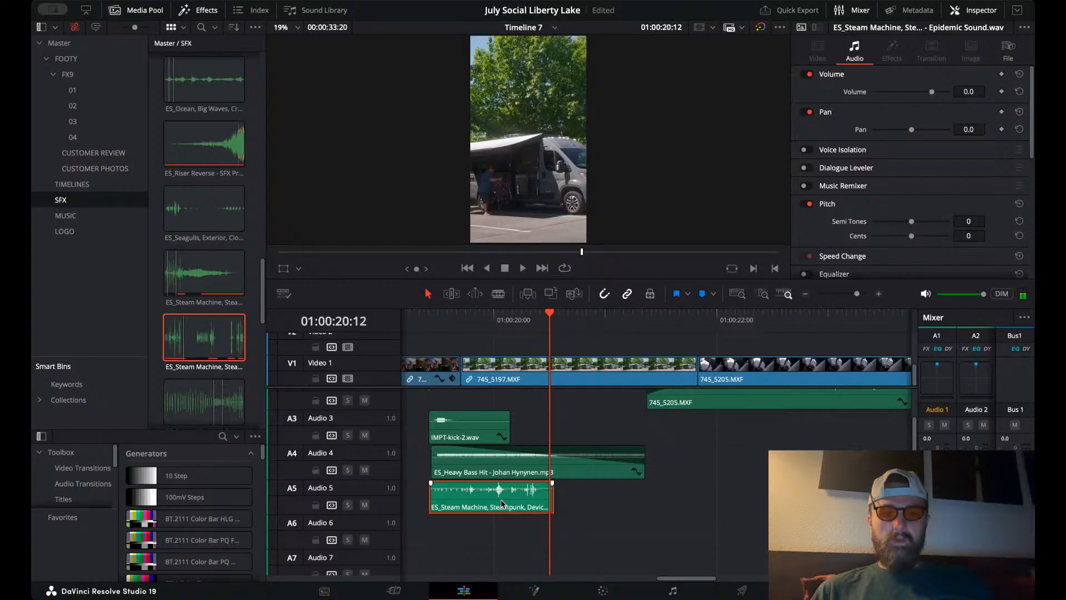
left_click(434, 327)
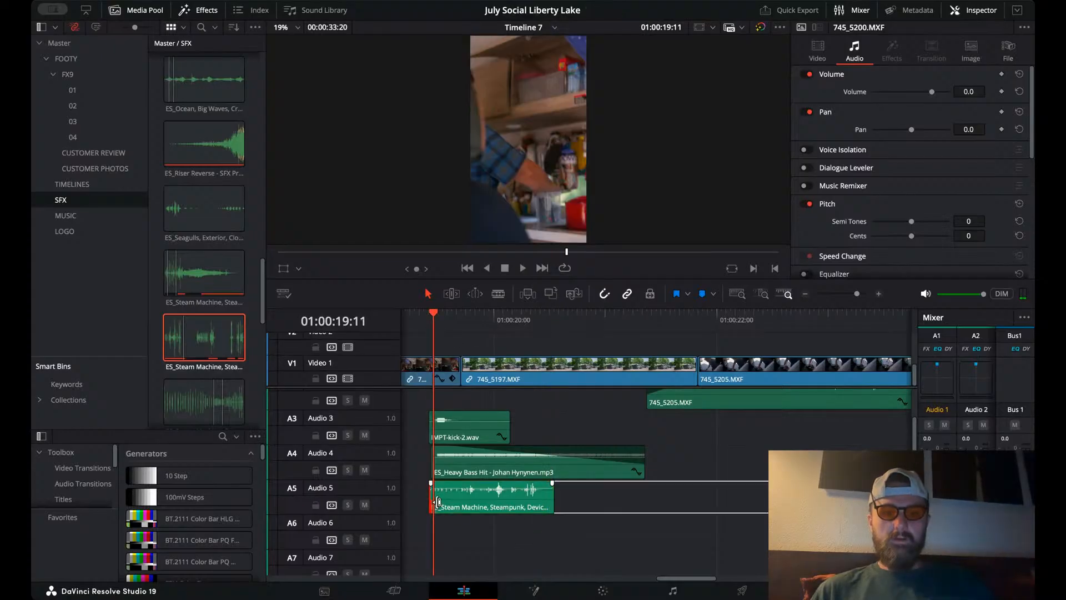
left_click_drag(432, 507, 459, 507)
key("space")
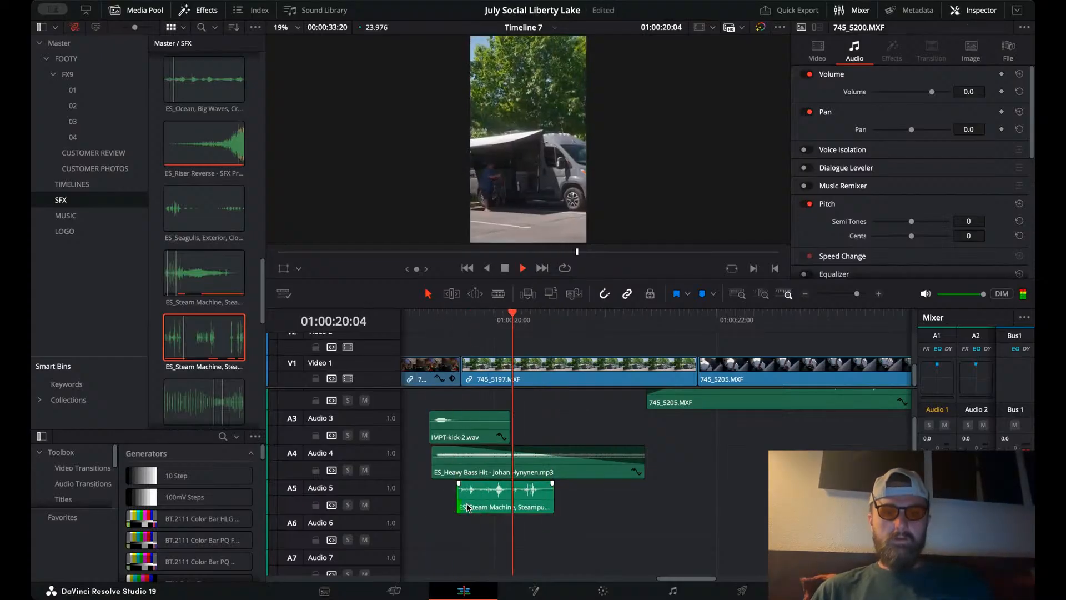
key("space")
left_click(451, 322)
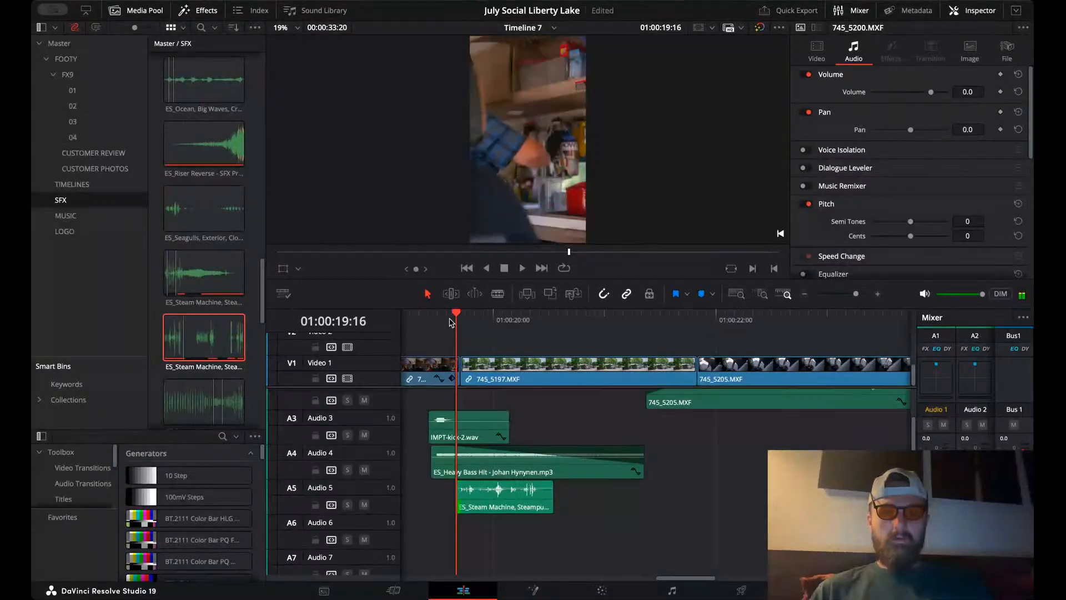
- Shift the steam machine clip on Audio 5 one frame earlier and play it with the awning shot
key("space")
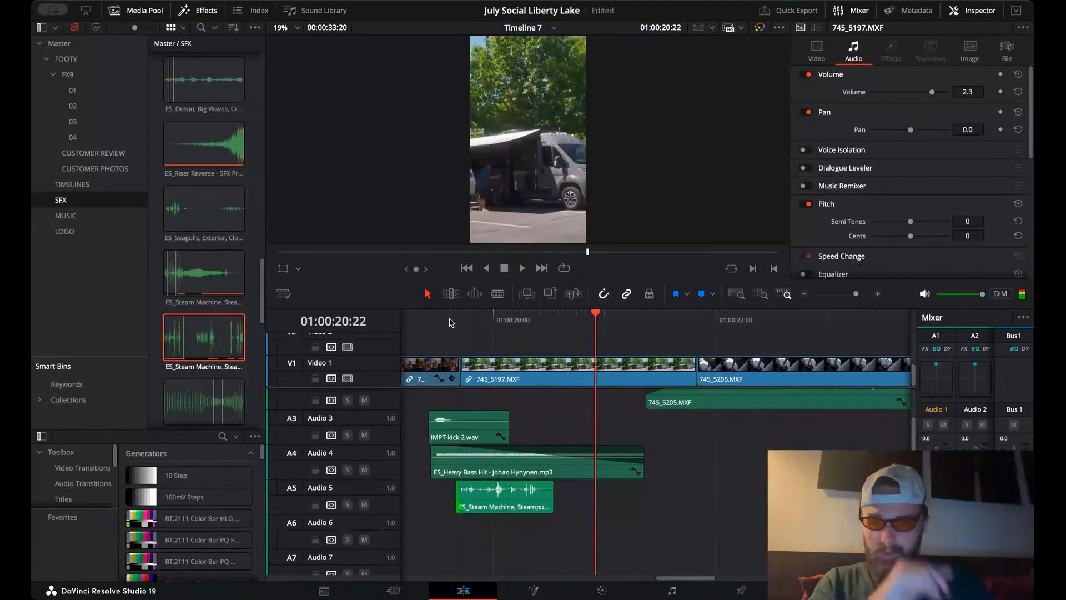
left_click(507, 330)
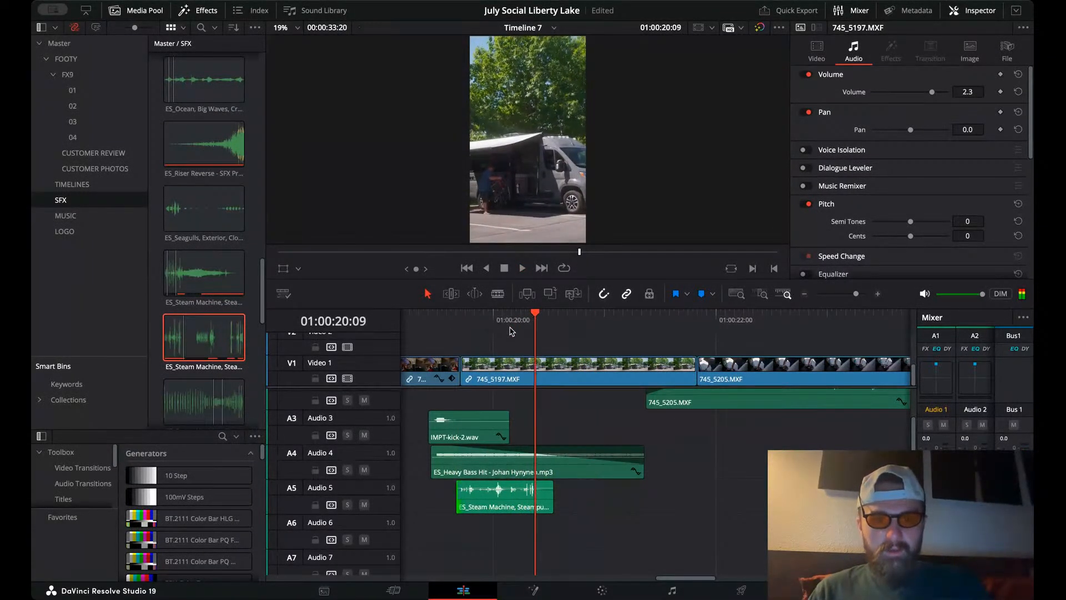
key("Left")
key("Left")
key("Right")
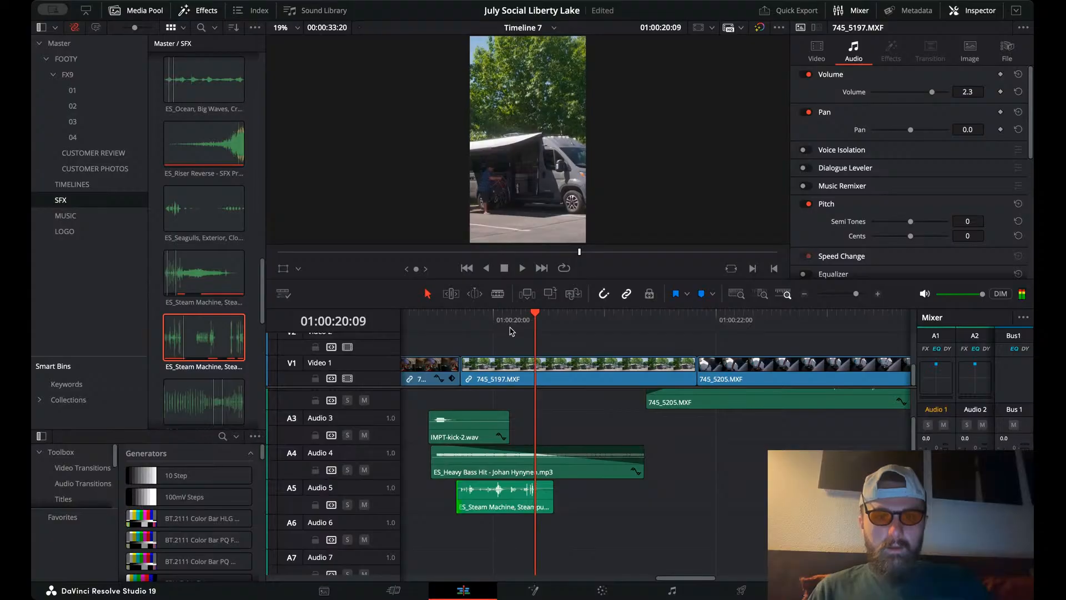
key("Left")
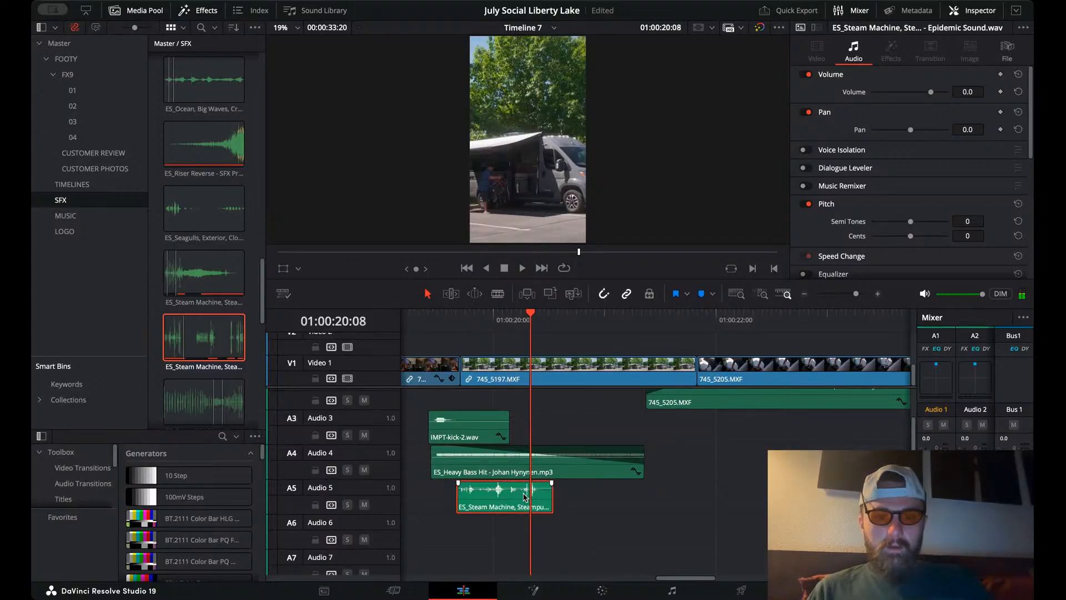
left_click(442, 321)
key("space")
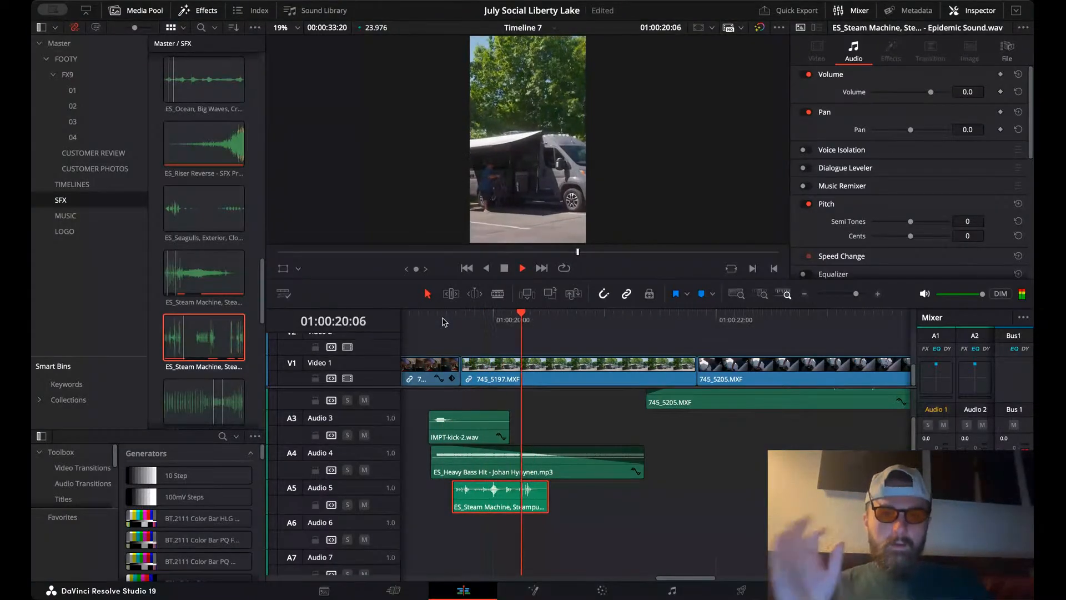
key("space")
left_click_drag(443, 321, 521, 328)
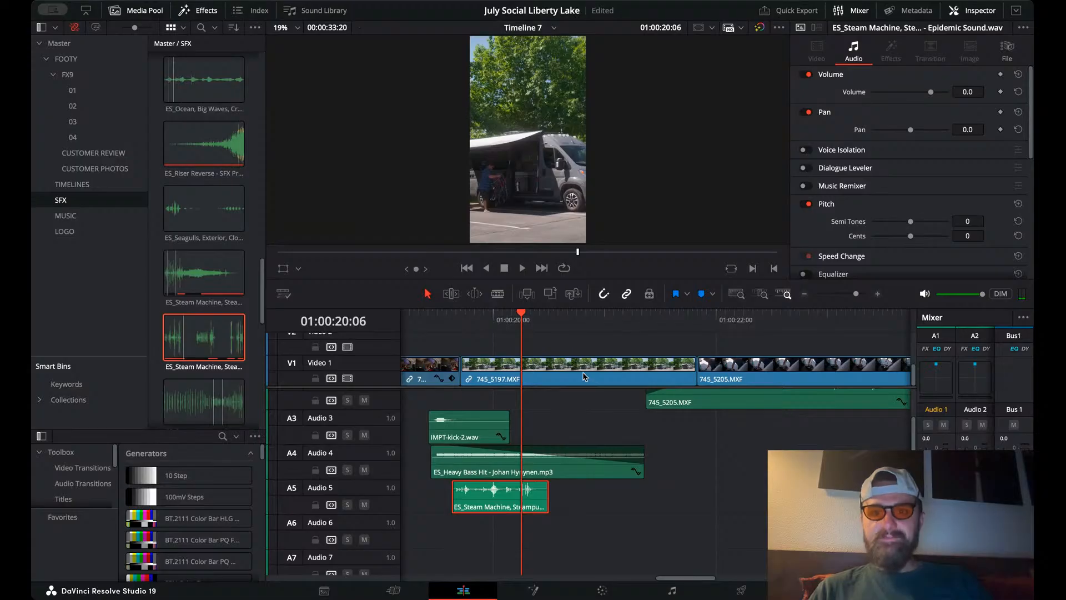
- Delete the steam machine clip from Audio 5 and audition mechanical effects in the SFX bin for a replacement
key("Delete")
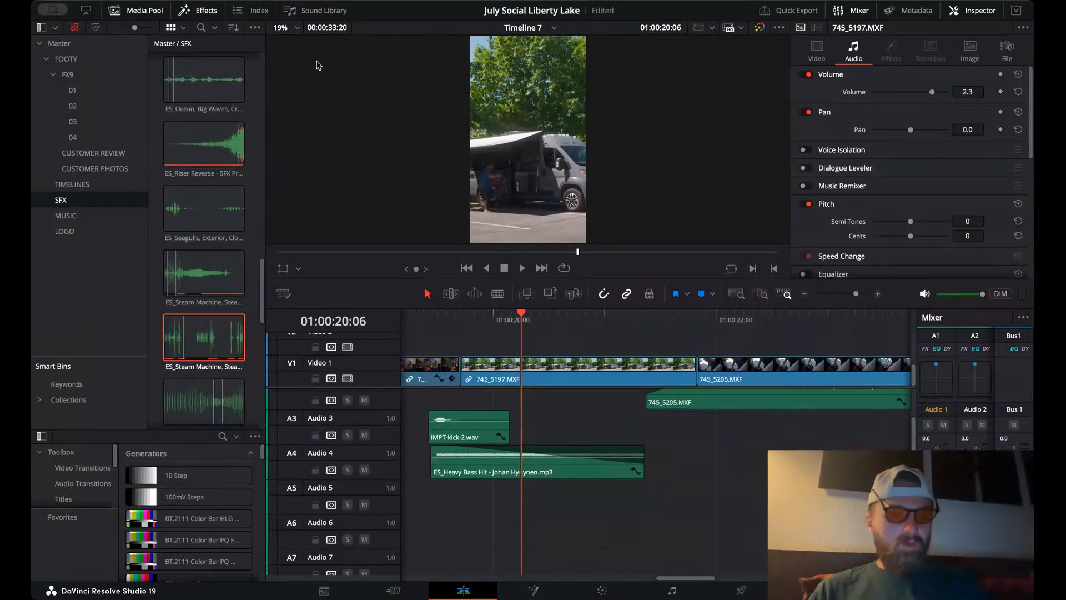
double_click(201, 326)
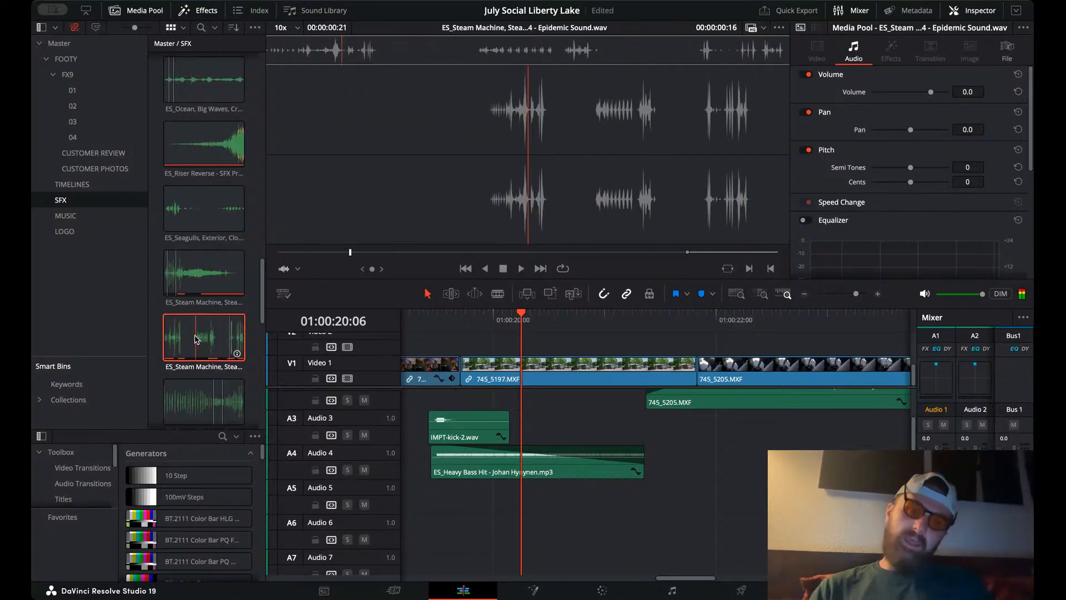
scroll(196, 327, "up", 2)
scroll(196, 317, "up", 10)
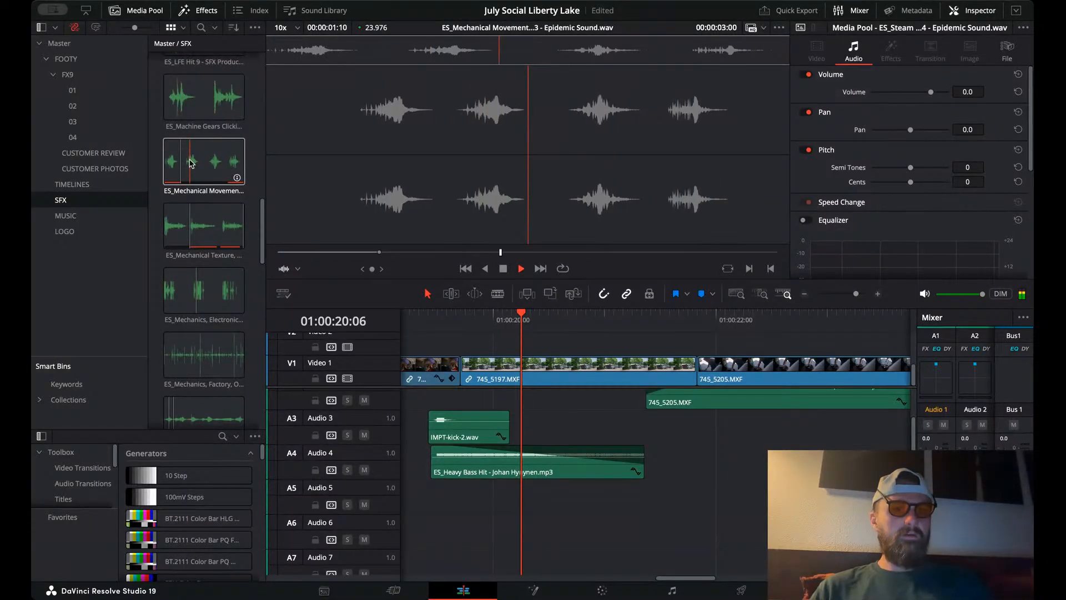
scroll(248, 377, "down", 6)
scroll(247, 376, "down", 8)
- Mark the last burst of ES_Steam Machine, Steampunk, Device Movement, Medium 04 and place it on Audio 5 at the start of 745_5197.MXF
left_click(225, 256)
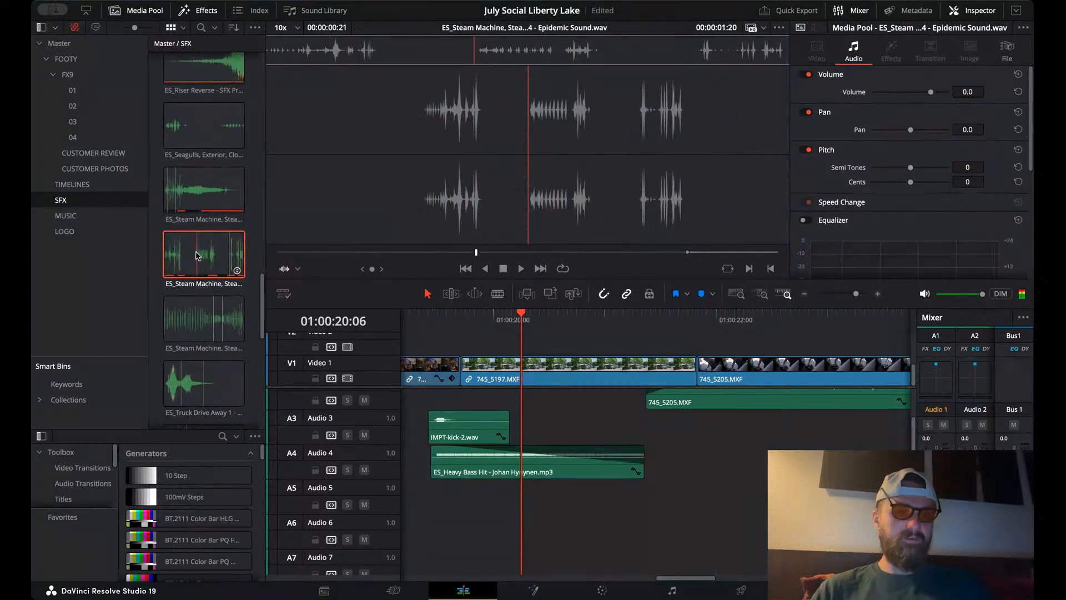
key("space")
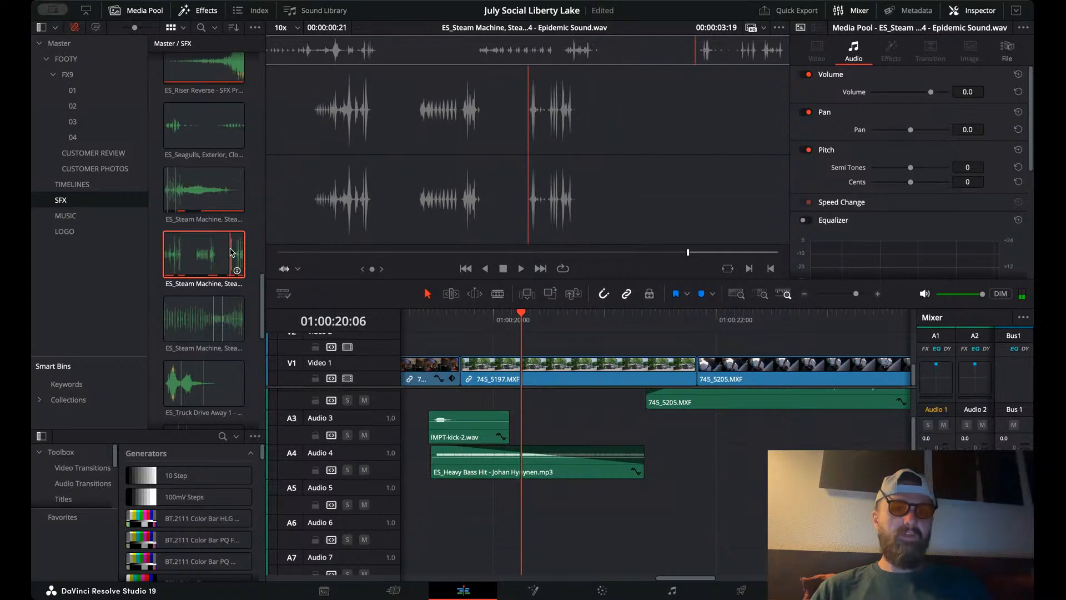
key("i")
key("space")
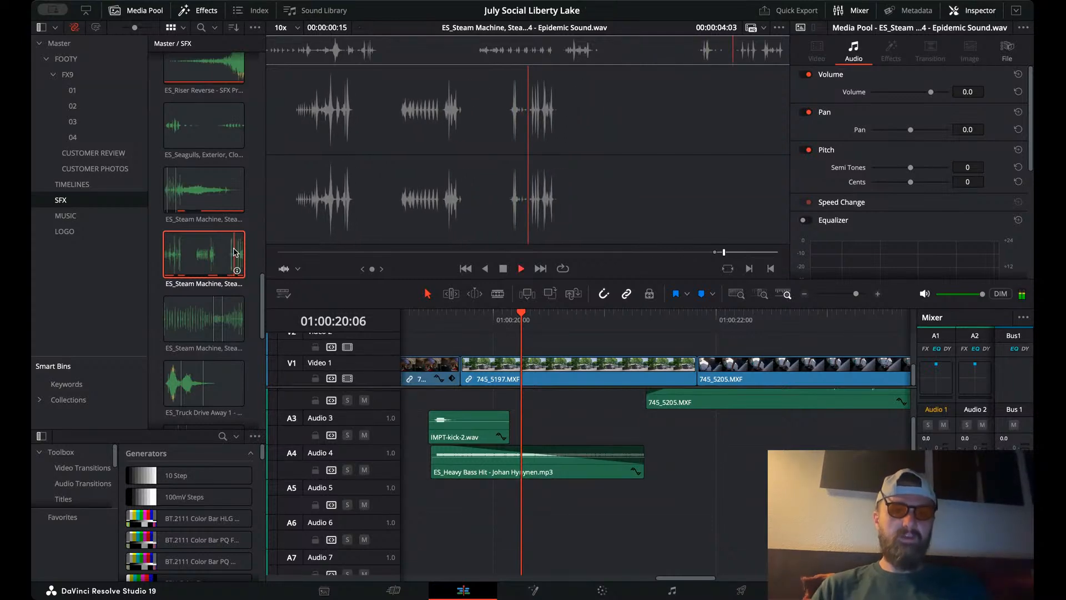
key("space")
key("o")
key("space")
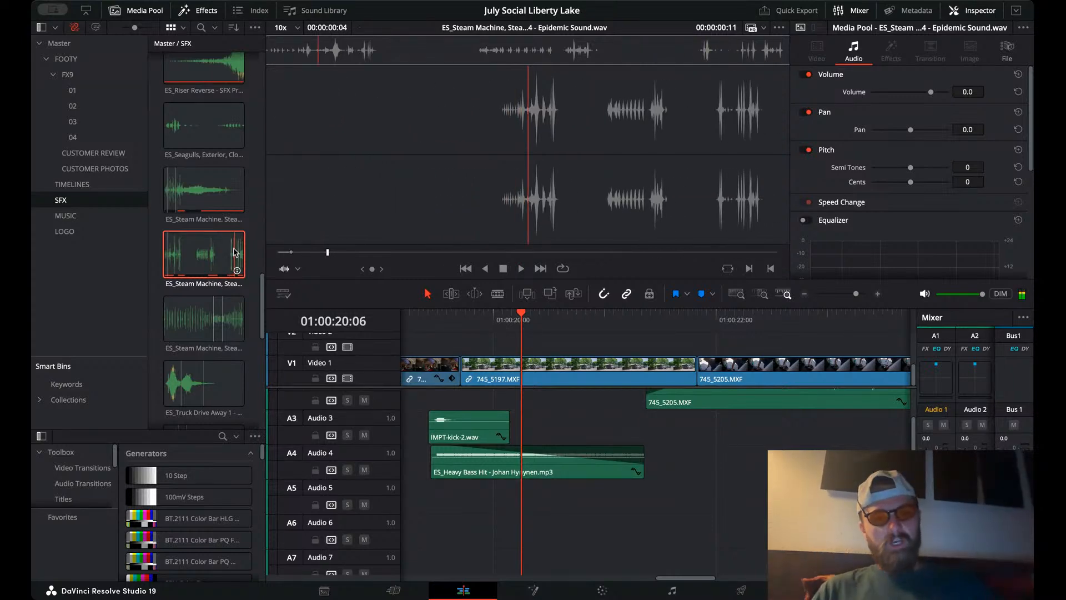
left_click(698, 253)
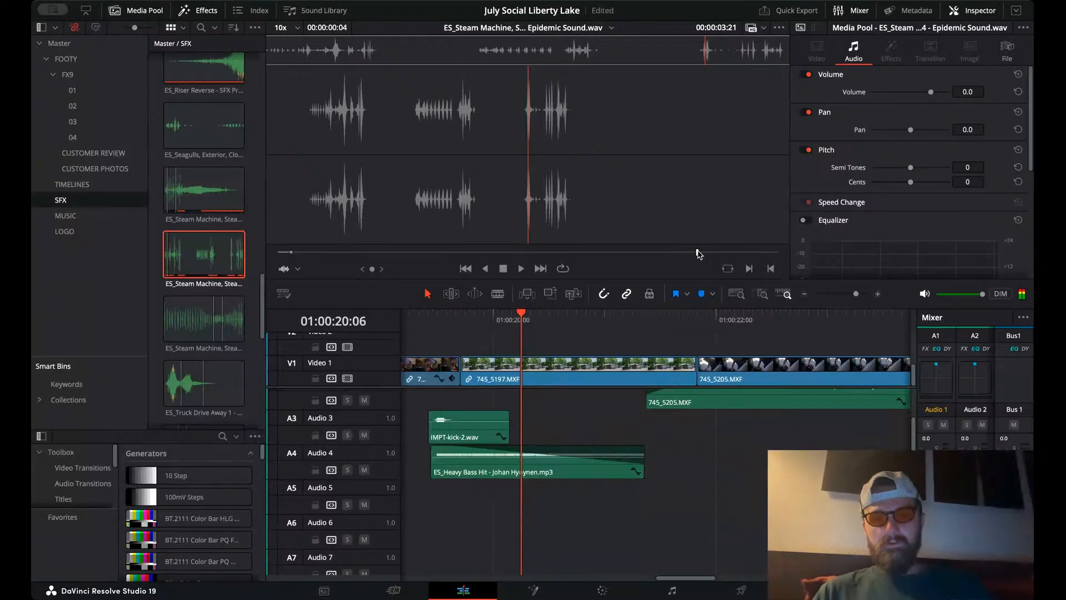
left_click_drag(698, 253, 793, 256)
left_click_drag(568, 317, 460, 504)
- Play the awning shot from just before 745_5197.MXF to check the timing of the new steam machine clip
left_click_drag(463, 311, 544, 332)
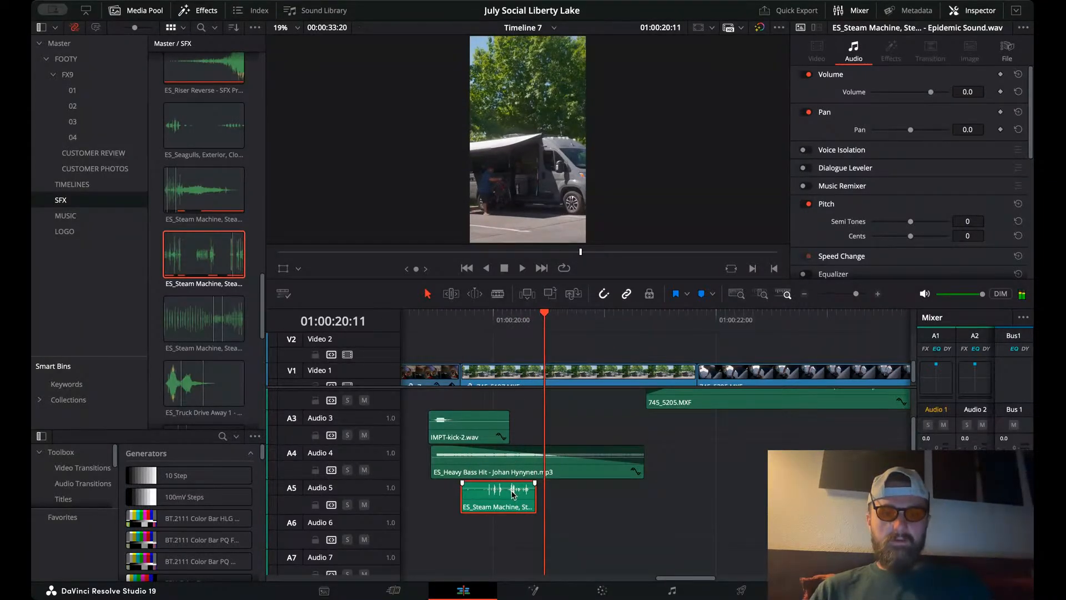
left_click(452, 320)
key("space")
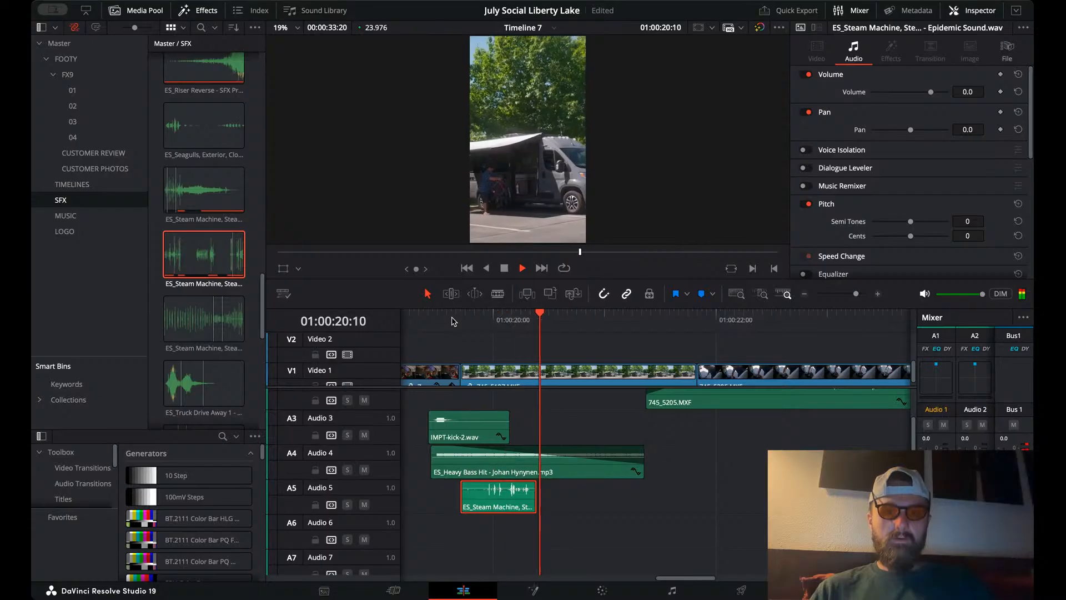
key("space")
left_click(453, 320)
key("space")
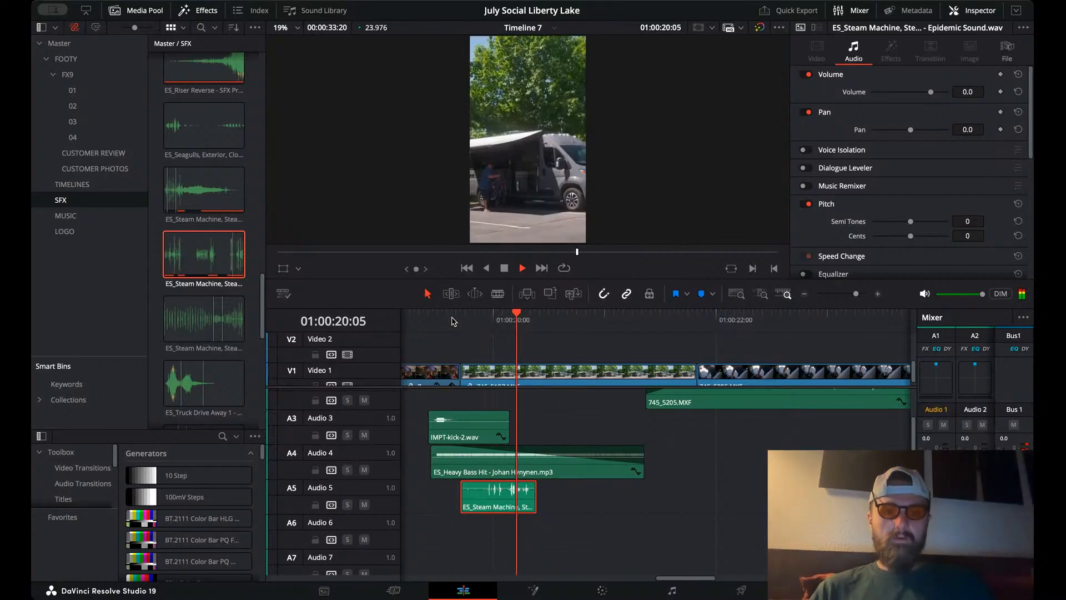
key("space")
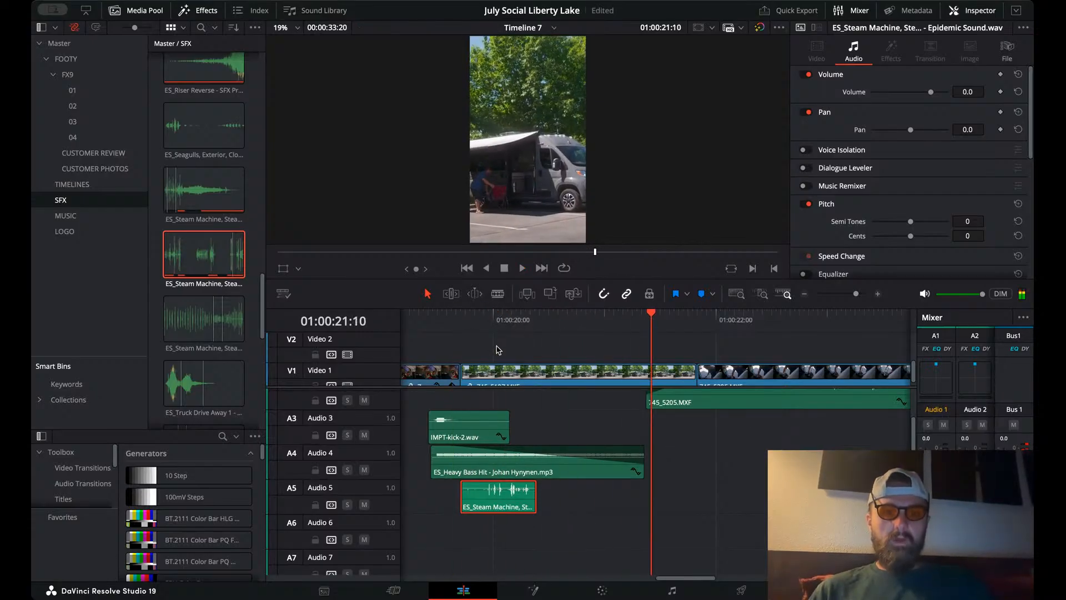
- Place a second ES_Heavy Bass Hit on Audio 6 under 745_5197.MXF, starting where the Audio 4 bass hit ends
scroll(203, 250, "down", 4)
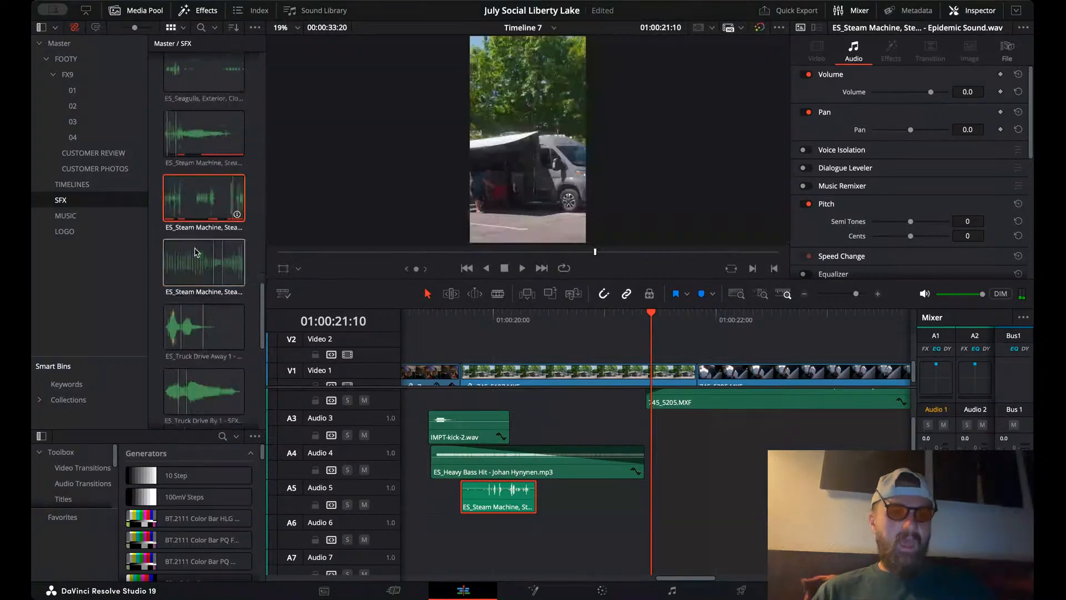
scroll(196, 253, "down", 4)
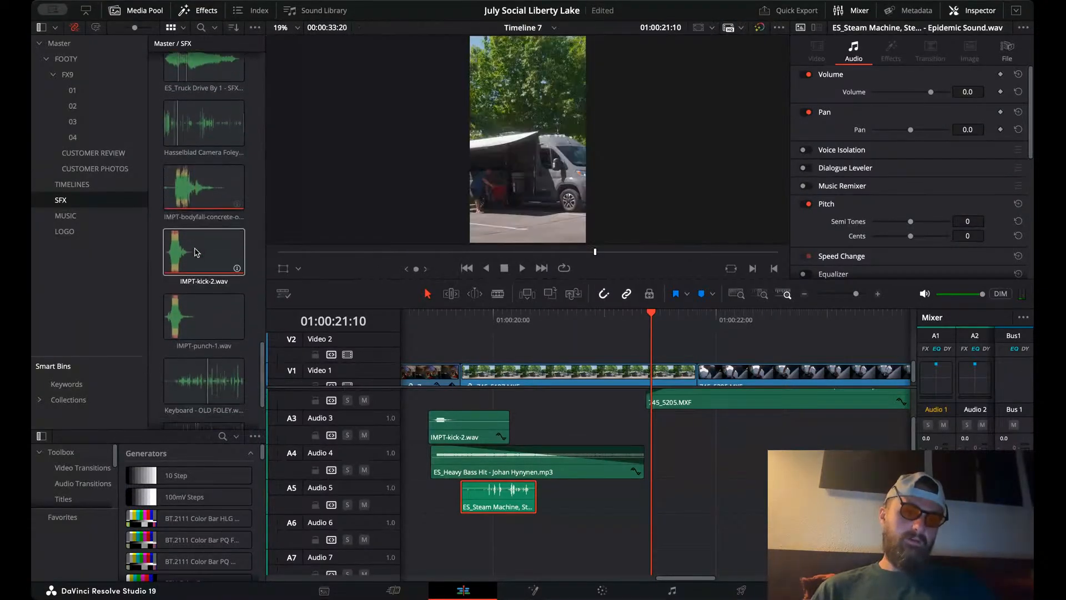
scroll(196, 252, "up", 10)
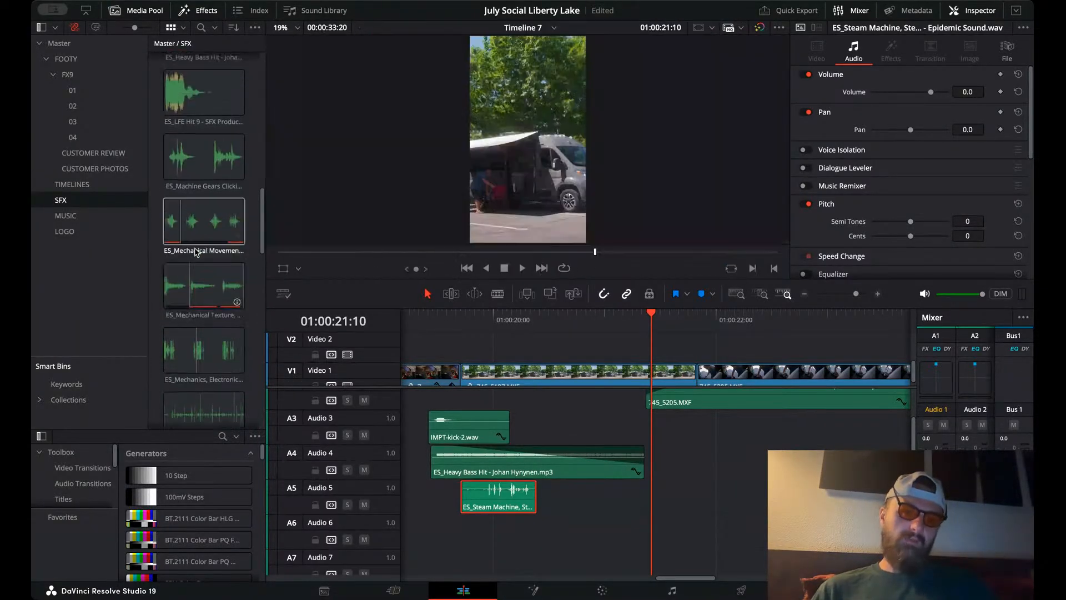
left_click_drag(196, 251, 633, 516)
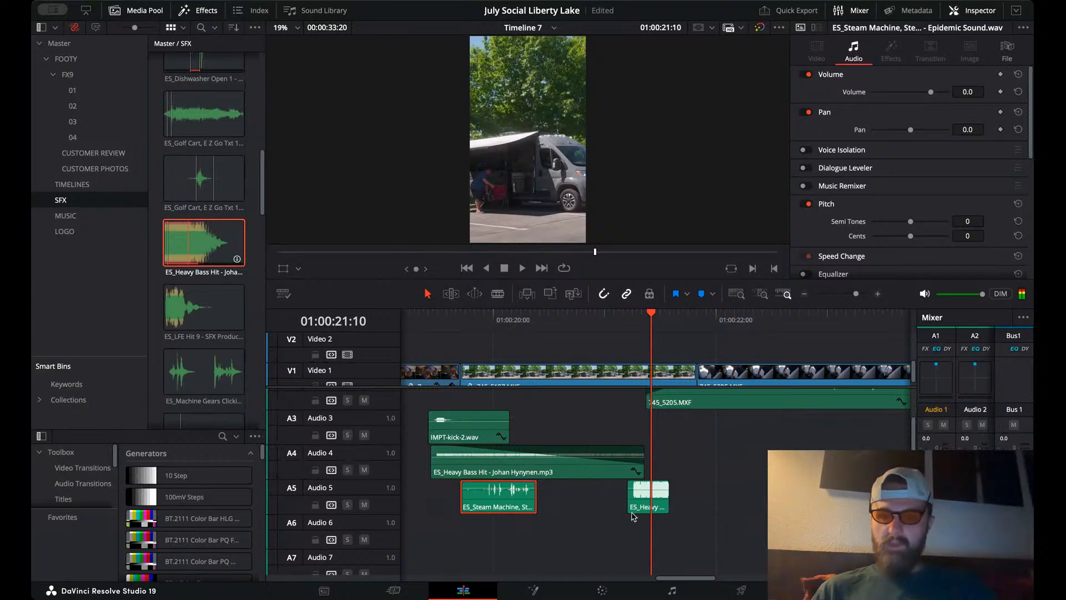
- Lower the Audio 6 bass hit's volume to about -11.7 dB and fade out its end
left_click(874, 296)
left_click_drag(634, 550, 673, 534)
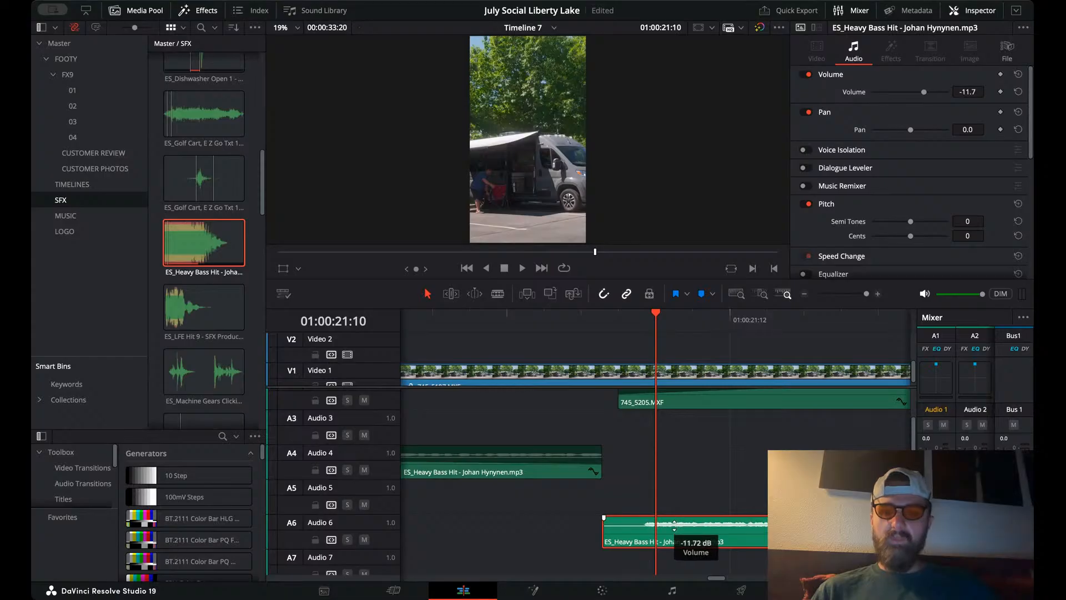
scroll(674, 526, "right", 5)
left_click_drag(674, 526, 789, 535)
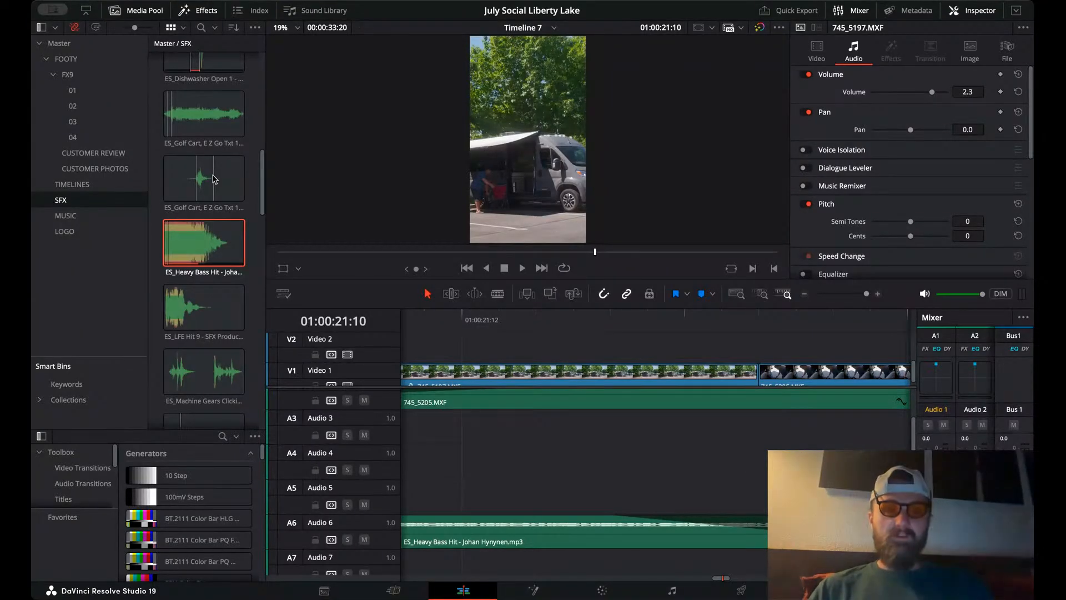
- Audition dishwasher, machine gear and mechanical movement effects in the SFX bin for the end of the awning shot
scroll(214, 200, "up", 6)
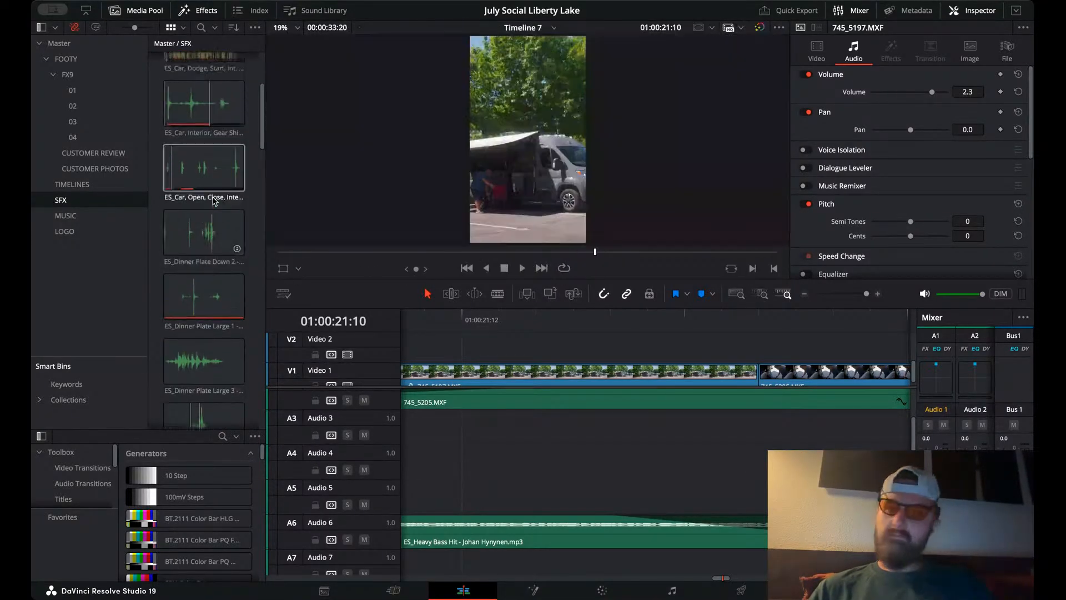
scroll(214, 200, "up", 3)
scroll(197, 161, "down", 8)
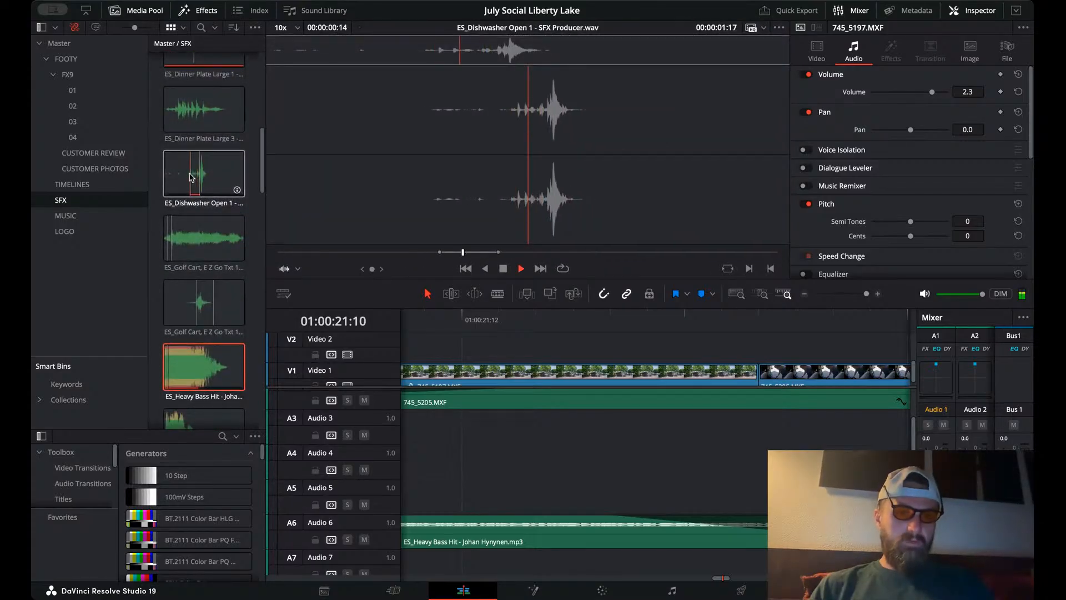
scroll(192, 178, "down", 4)
scroll(191, 177, "down", 4)
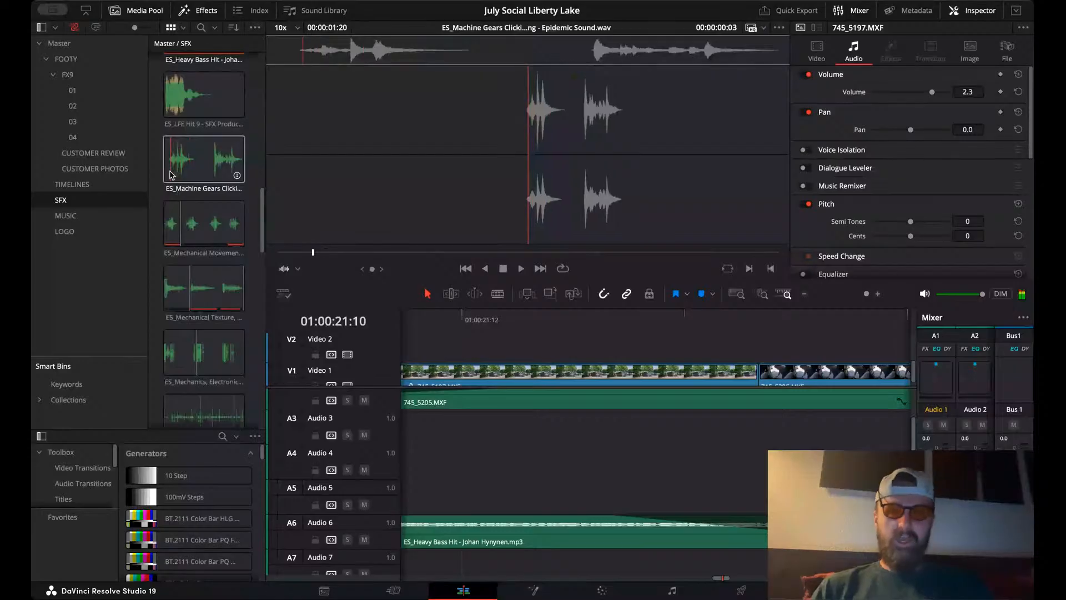
scroll(170, 178, "down", 3)
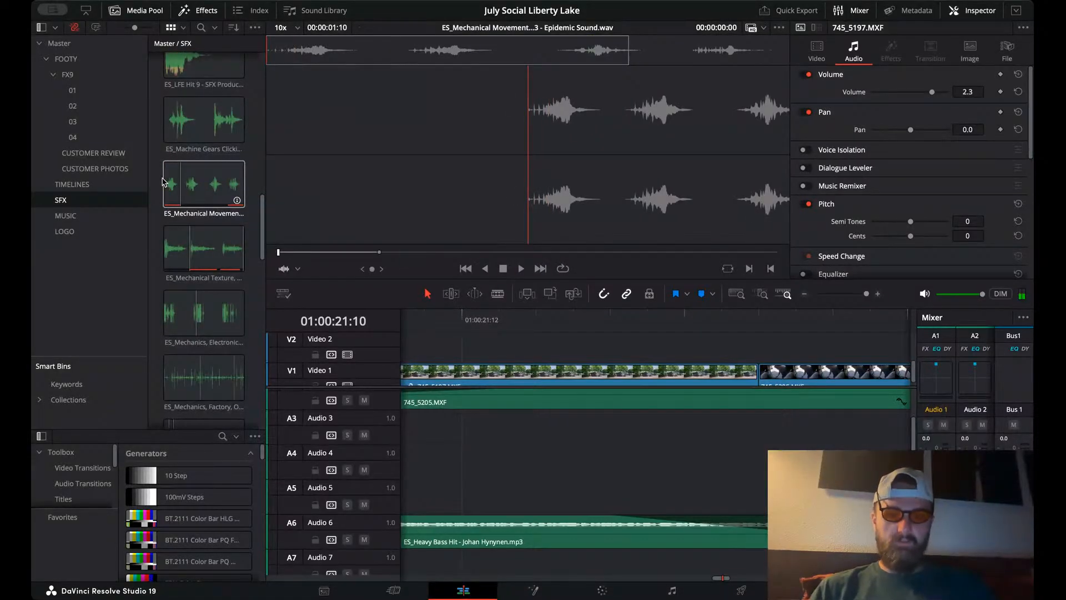
- Mark a 1:03 section of ES_Mechanical Movement, Heavy, Impact, Metallic, Steampunk 03 and place it on Audio 5 above the second bass hit
key("space")
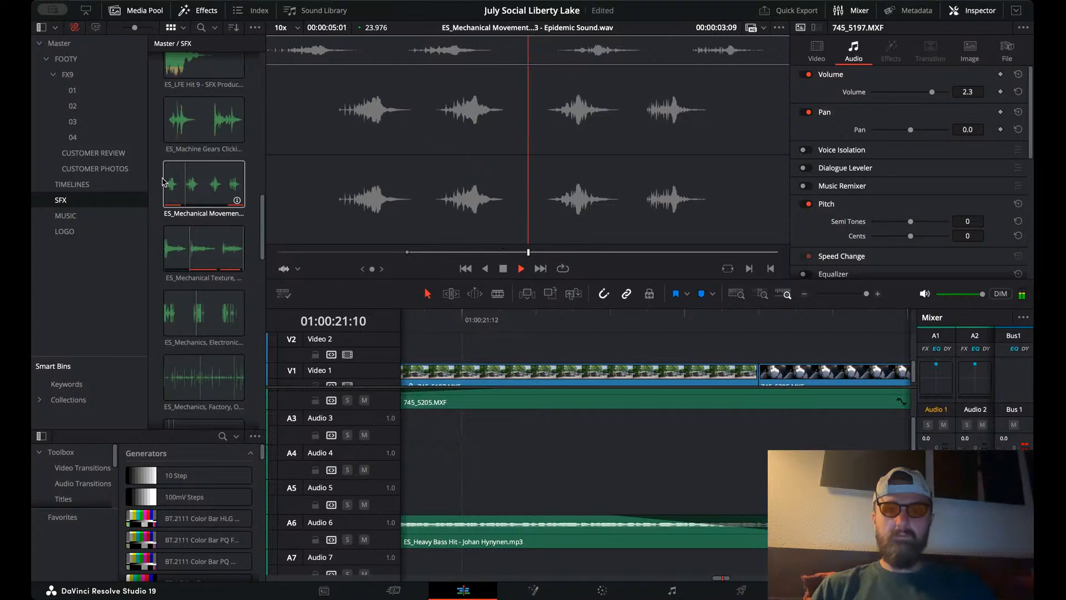
key("o")
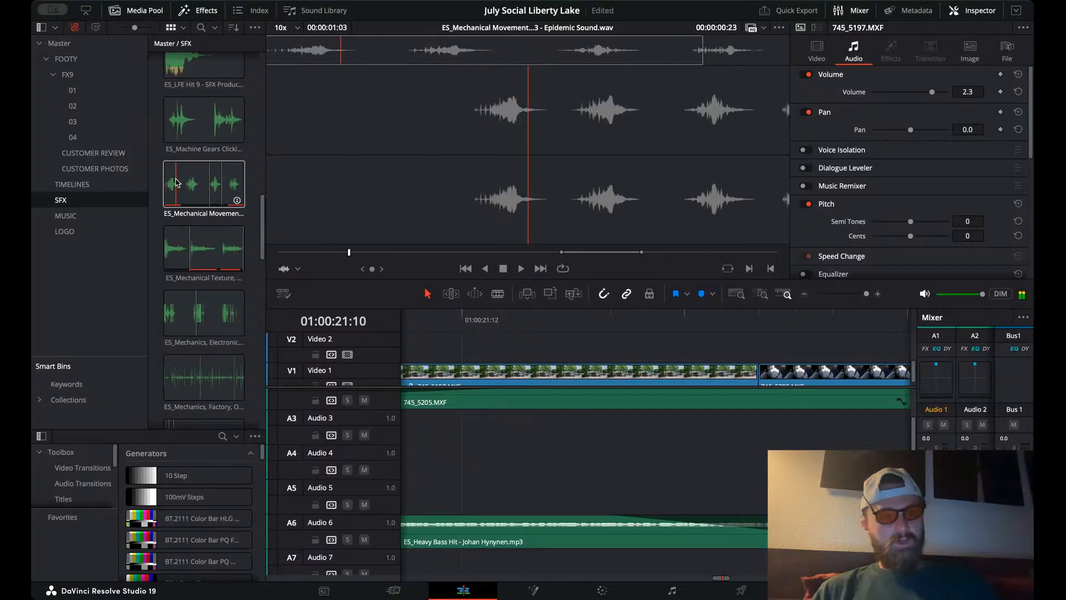
left_click_drag(175, 184, 447, 492)
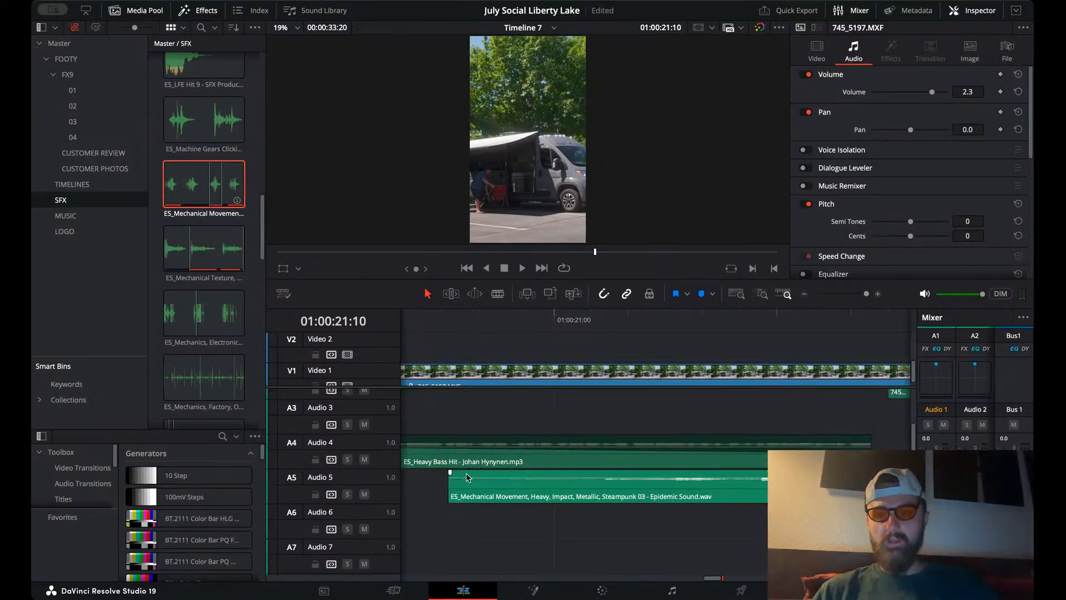
left_click(803, 293)
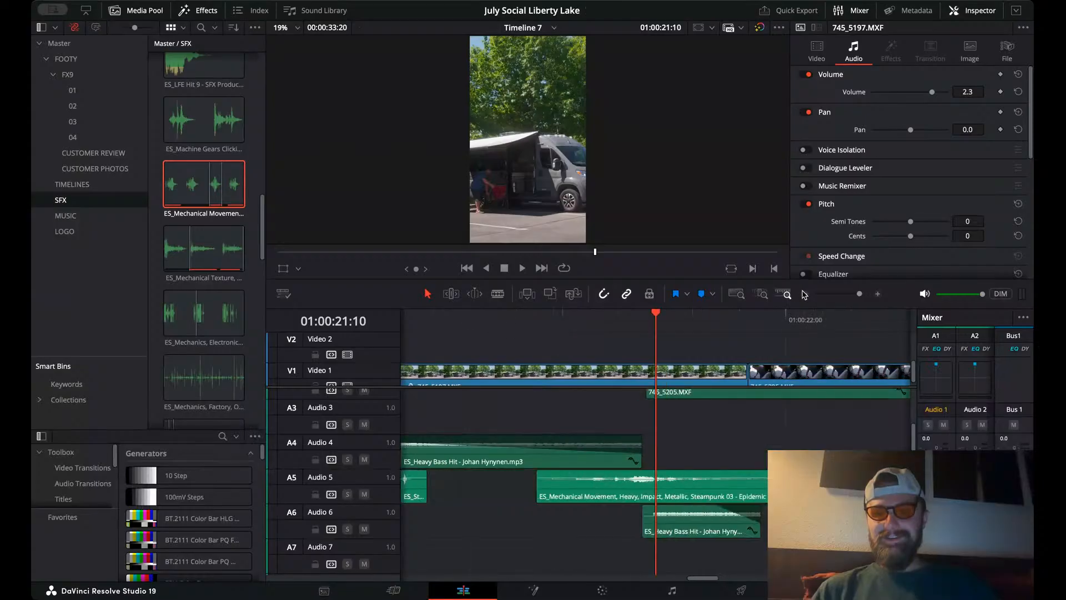
- Nudge the mechanical movement clip on Audio 5 slightly later and play it through the end of 745_5197.MXF
left_click_drag(636, 328, 668, 327)
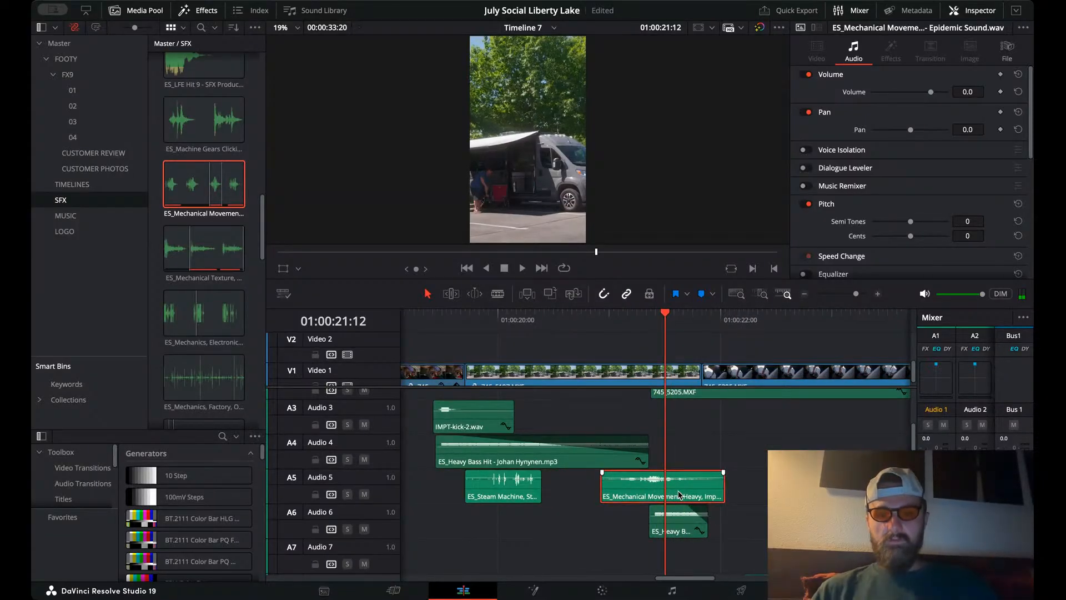
left_click(583, 320)
key("space")
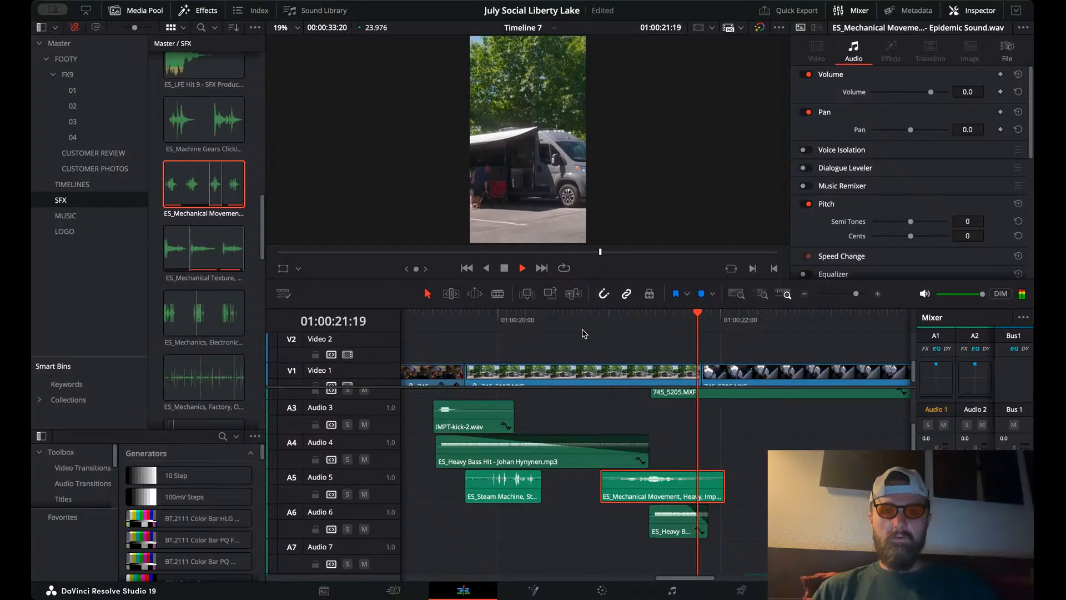
left_click(583, 332)
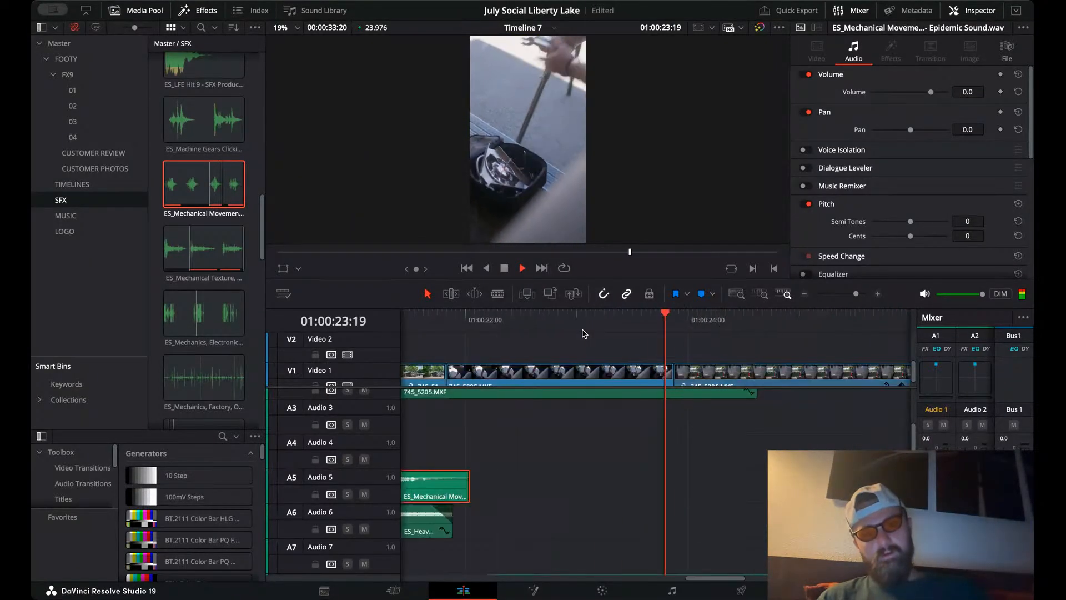
- Play through to the mug shot 745_5207.MXF and return to the start of 745_5210.MXF at 01:00:28:04
left_click(807, 295)
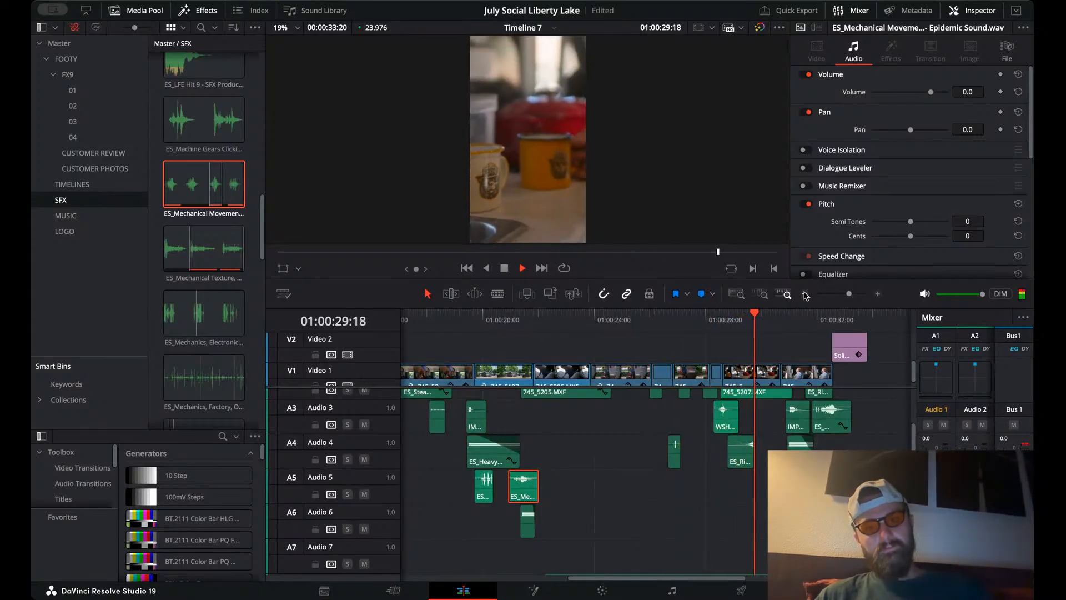
key("space")
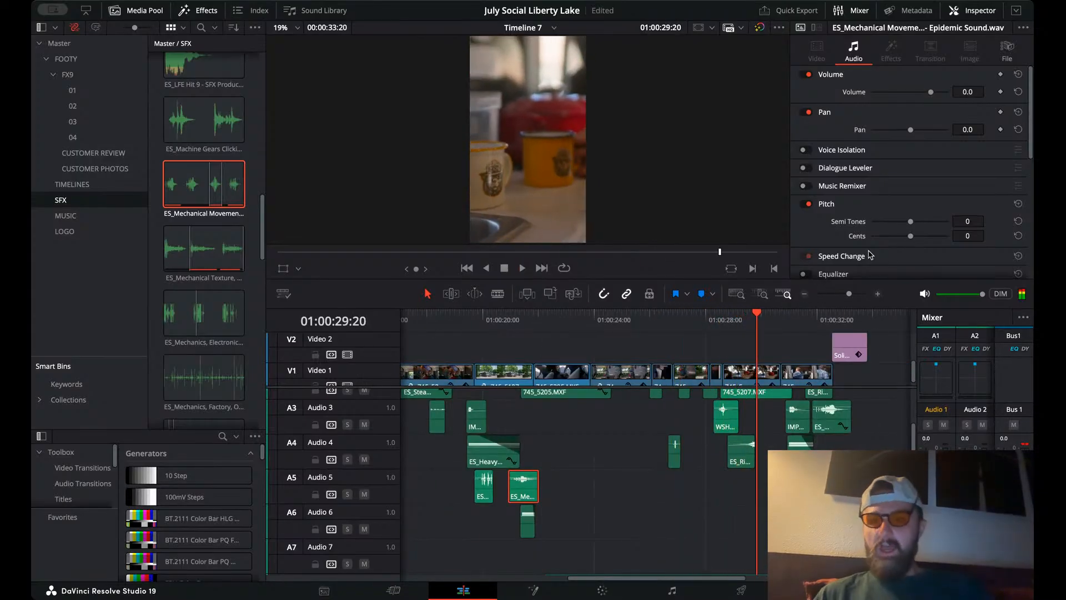
left_click(877, 294)
scroll(733, 439, "up", 2)
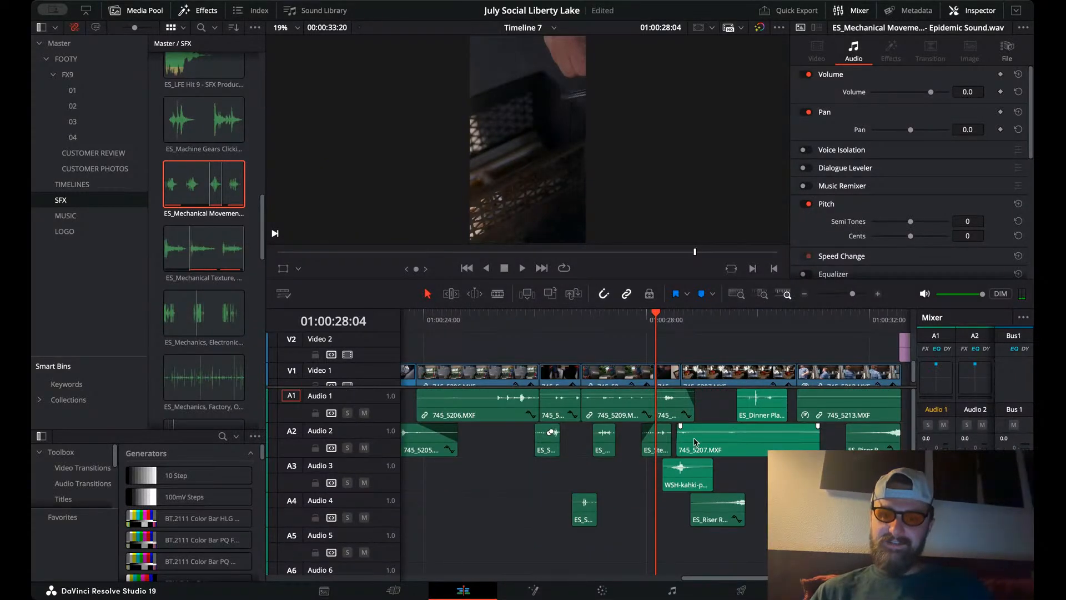
scroll(694, 442, "right", 5)
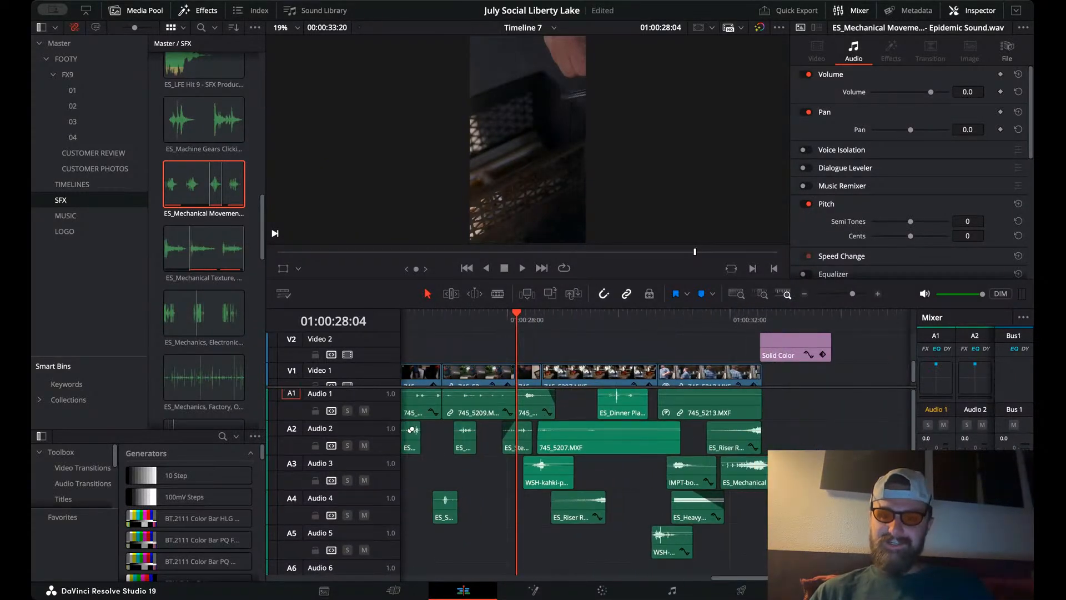
- Shift all clips from 745_5207.MXF onward four frames later and extend the end of 745_5210.MXF by about two frames
left_click_drag(825, 557, 542, 330)
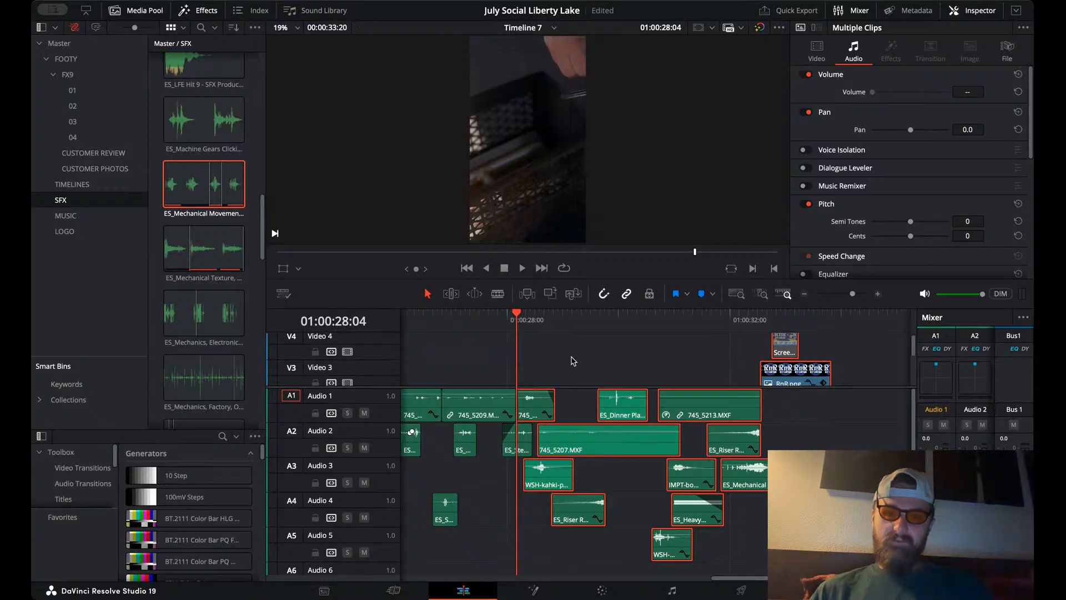
scroll(573, 361, "down", 2)
left_click(880, 295)
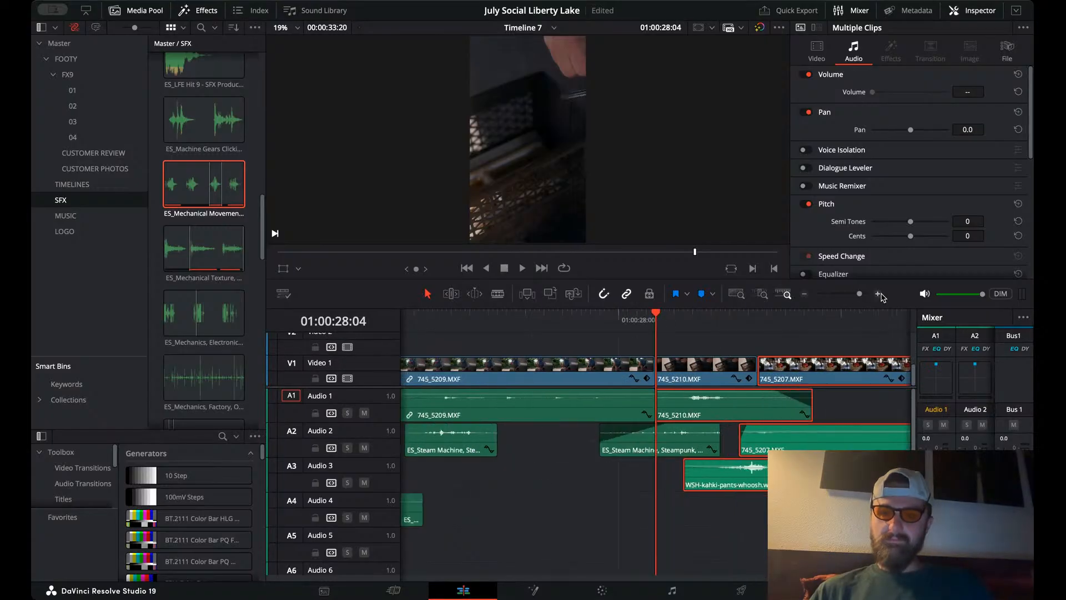
left_click_drag(787, 363, 812, 365)
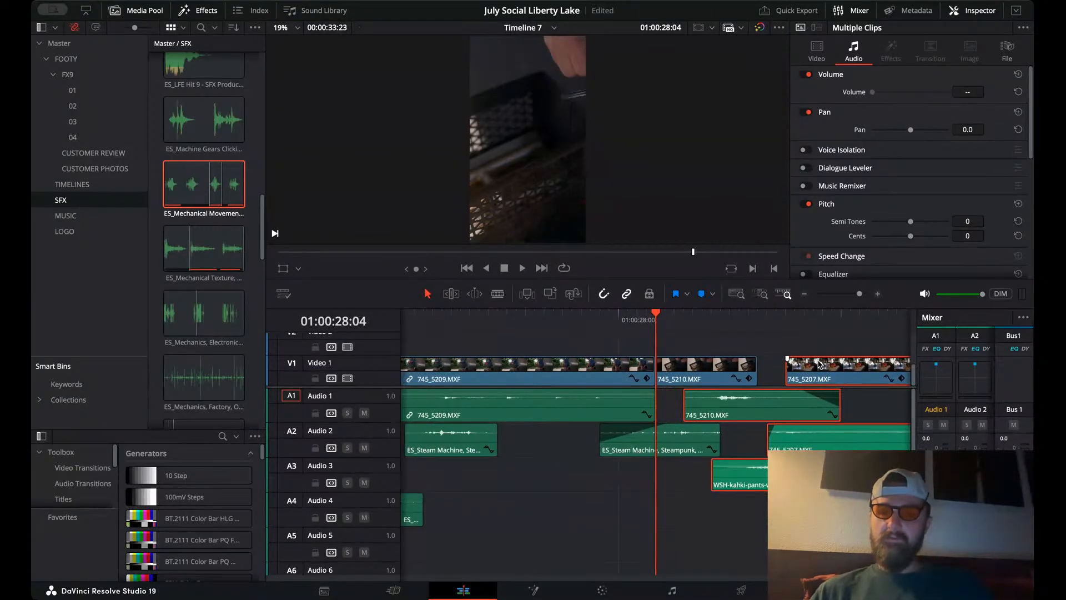
key("super+z")
scroll(750, 362, "right", 5)
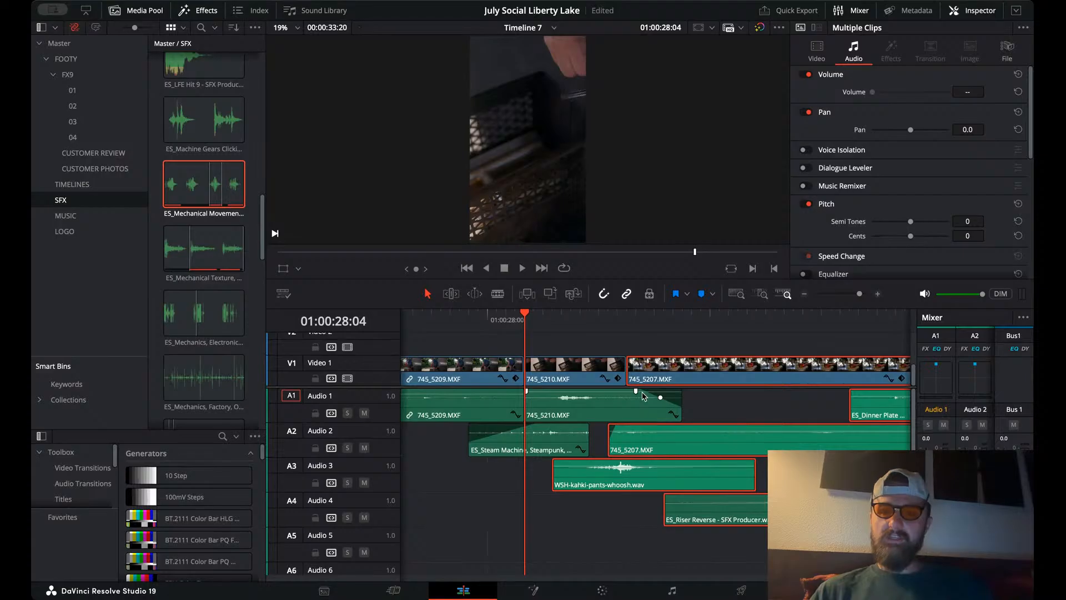
left_click_drag(662, 367, 698, 367)
left_click_drag(626, 364, 646, 363)
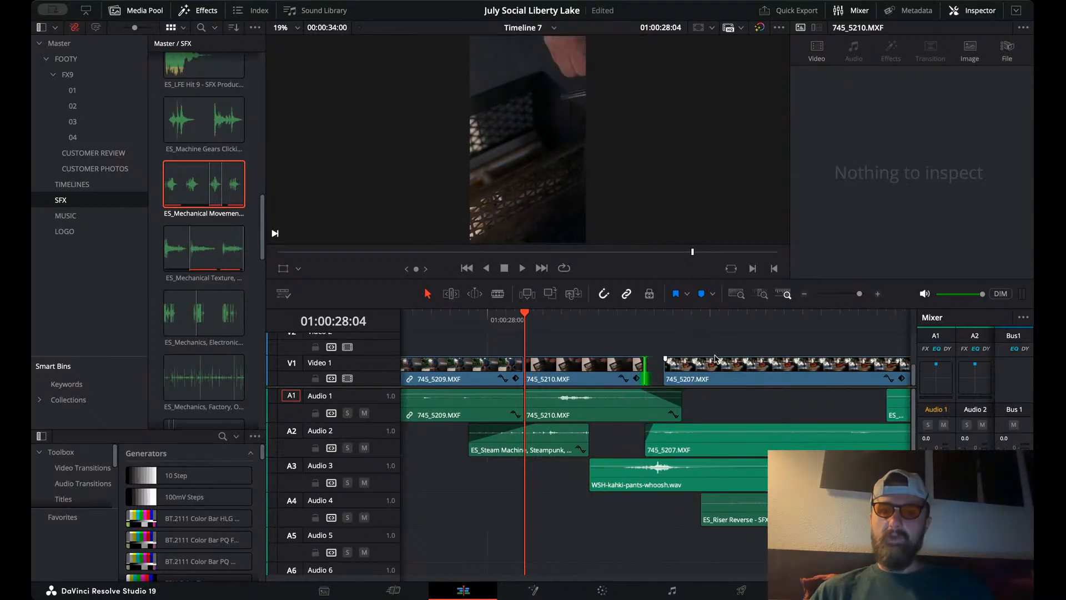
- Move every clip from 745_5207.MXF onward back two frames to close the gap after 745_5210.MXF
left_click(804, 294)
left_click(805, 295)
left_click(804, 294)
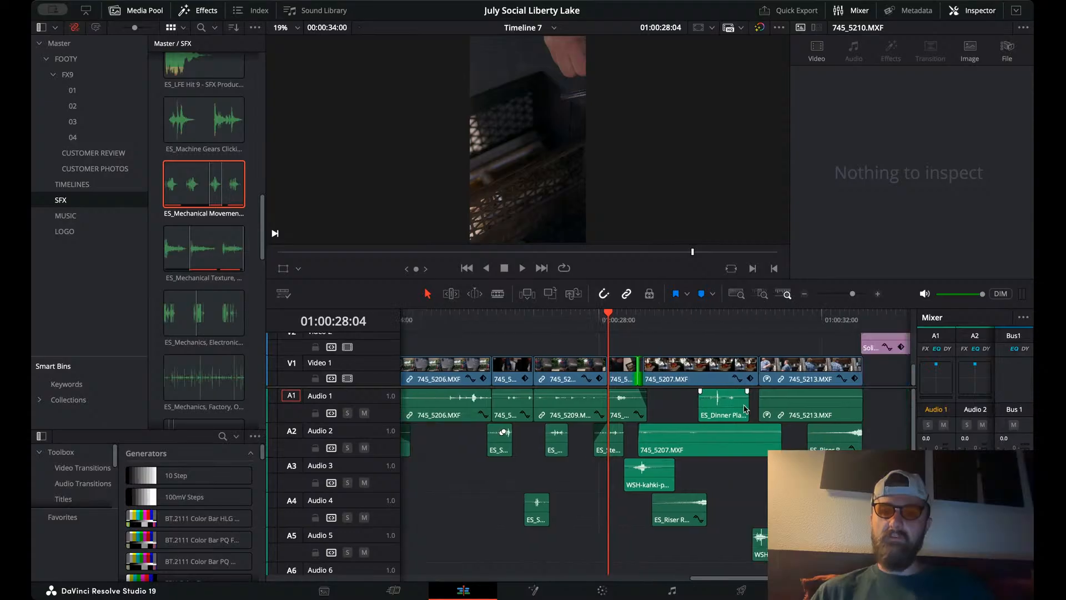
left_click(804, 294)
mouse_move(559, 317)
left_mouse_down()
mouse_move(761, 548)
mouse_move(824, 553)
left_mouse_up()
scroll(560, 339, "up", 2)
scroll(561, 344, "down", 2)
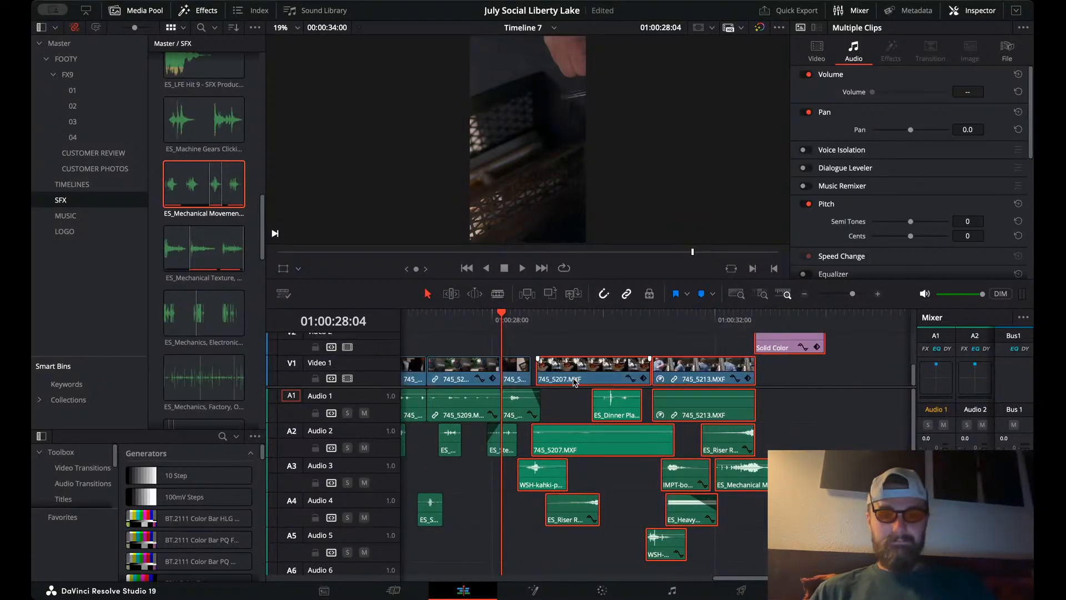
left_click_drag(575, 382, 569, 381)
- Play the retimed cut from 745_5210.MXF through the mug shot into 745_5213.MXF
key("space")
key("space")
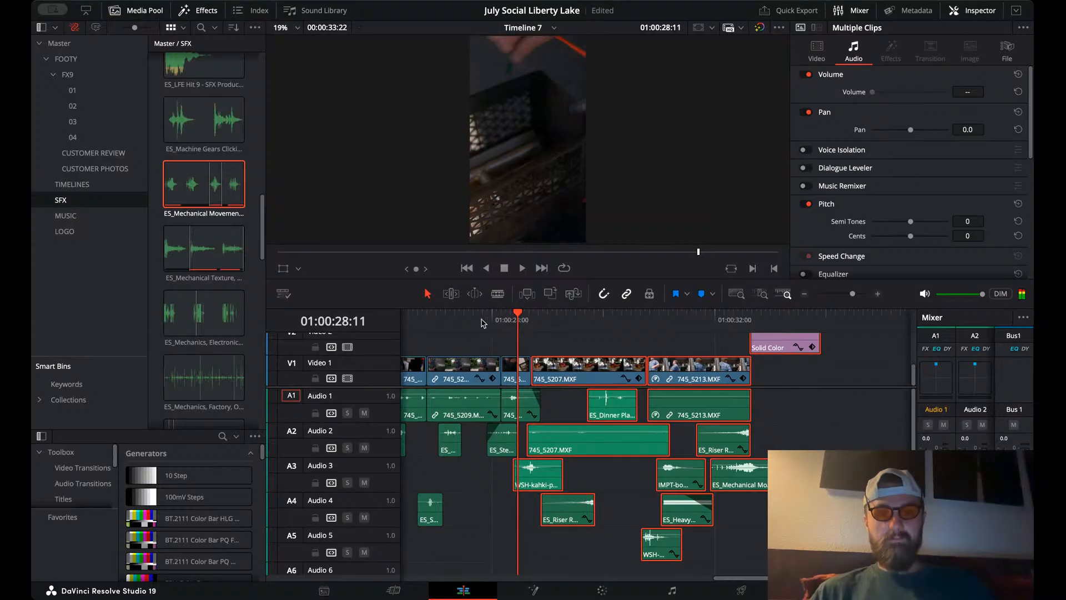
left_click(476, 321)
key("space")
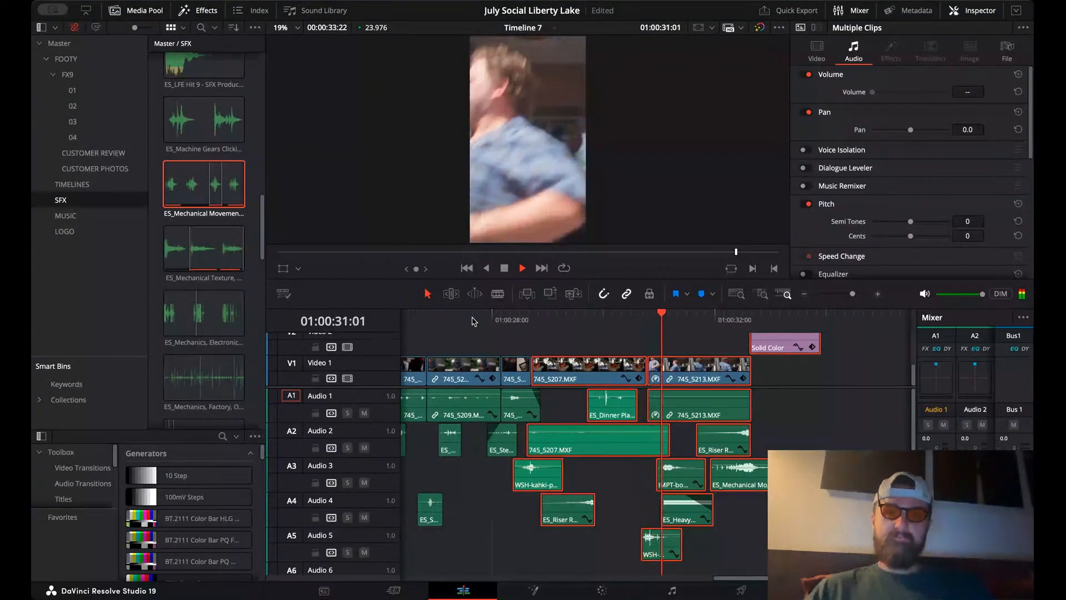
key("space")
left_click(534, 321)
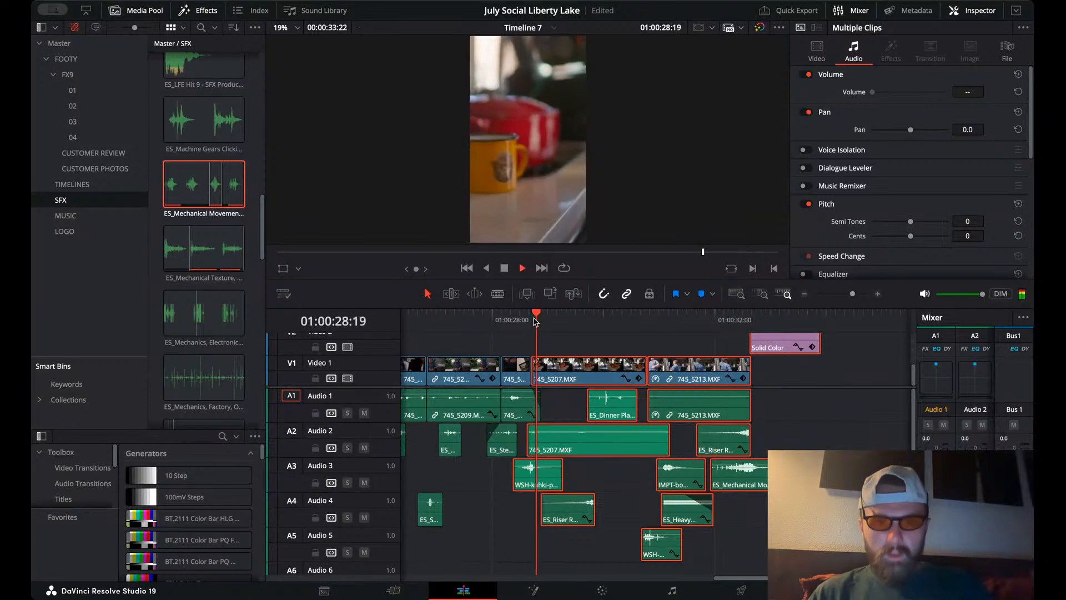
key("space")
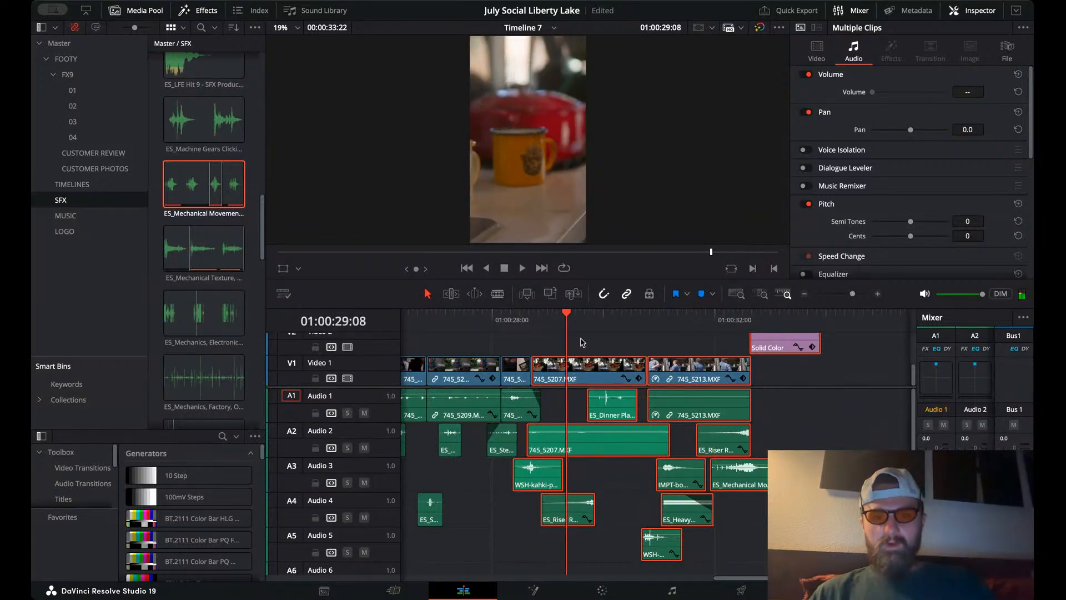
- Set 745_5207.MXF's zoom to 1.940 and its vertical position at the 01:00:28:17 keyframe to 784
left_click(582, 342)
left_click(583, 371)
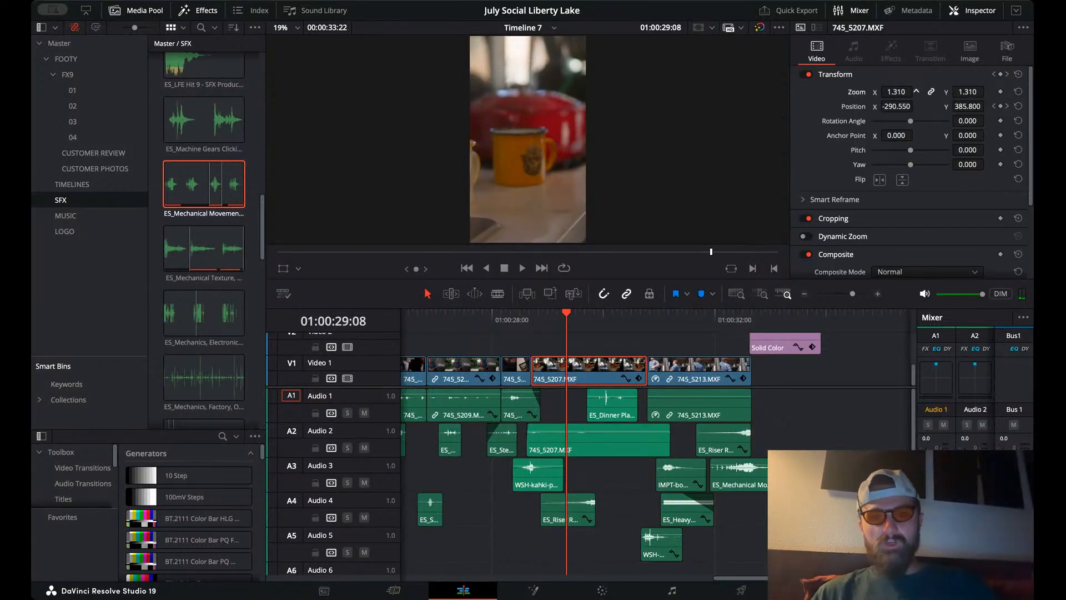
left_click_drag(916, 92, 883, 106)
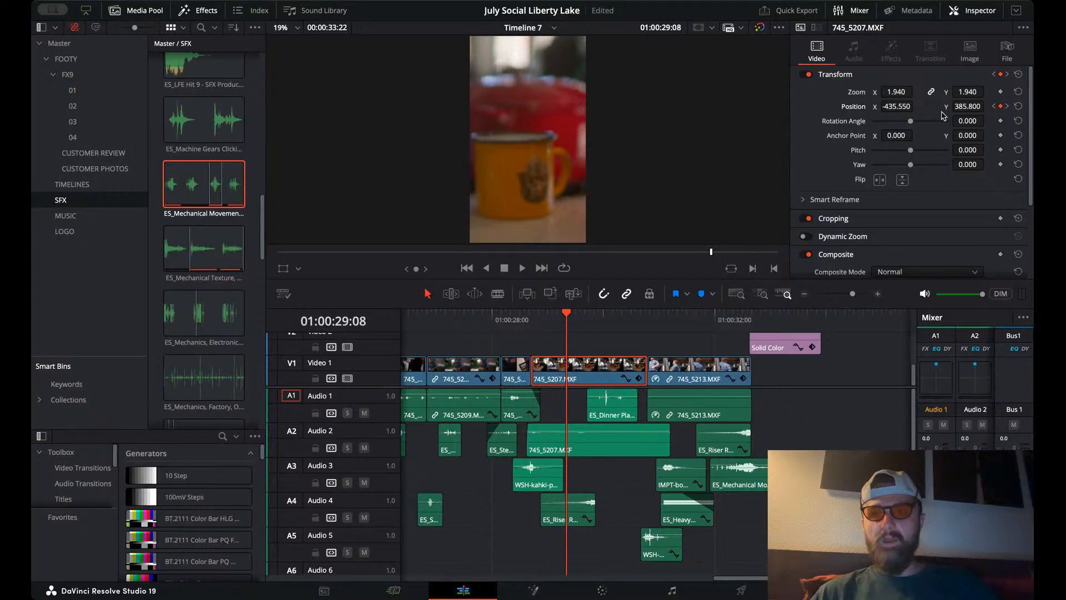
left_click_drag(967, 106, 983, 115)
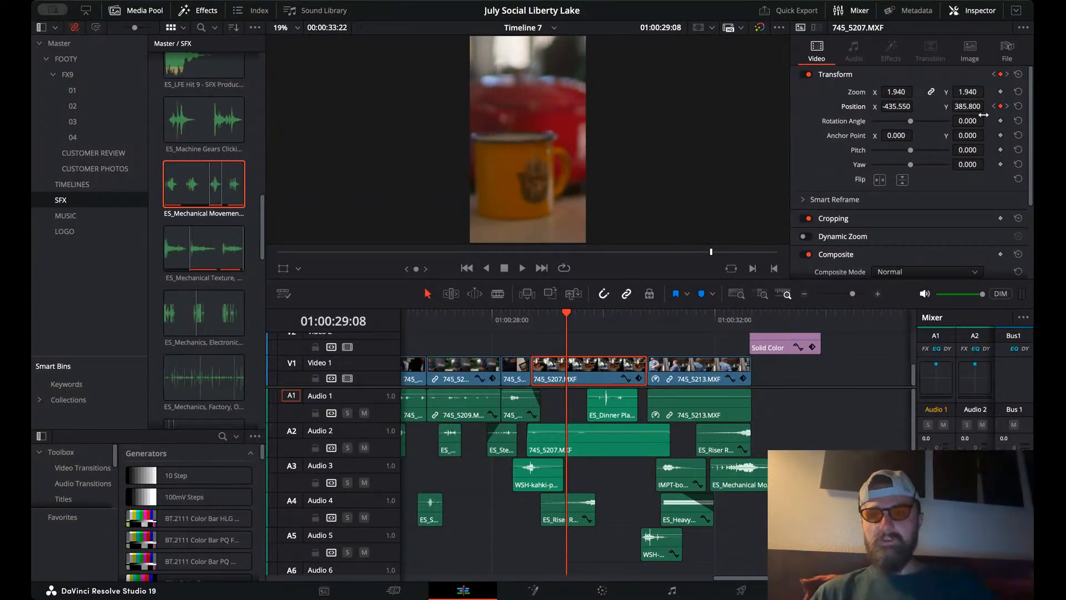
left_click(999, 106)
left_click(995, 108)
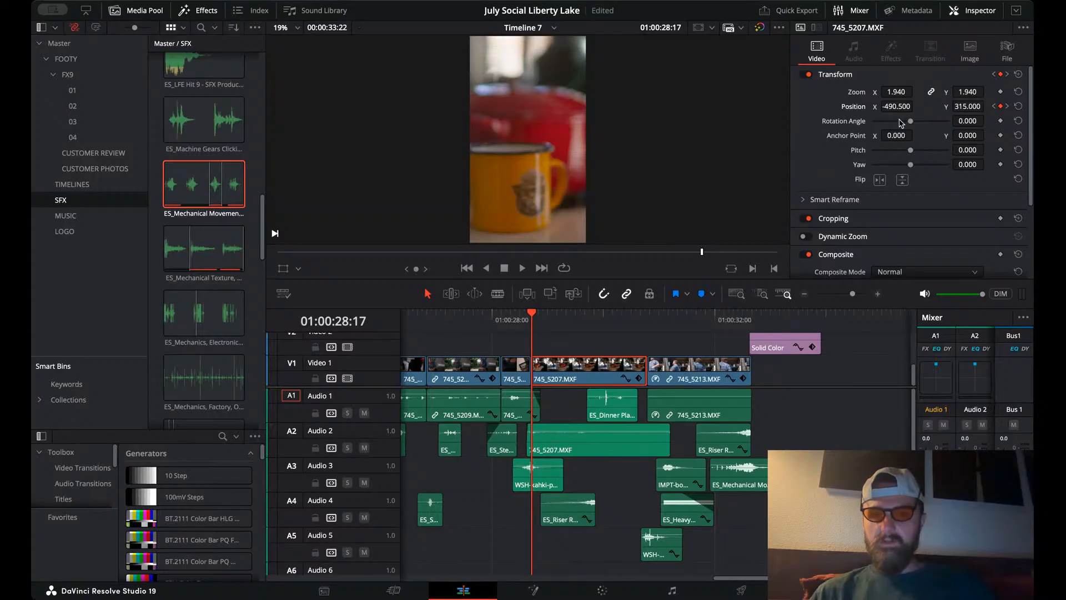
left_click_drag(897, 106, 989, 105)
key("super+z")
key("space")
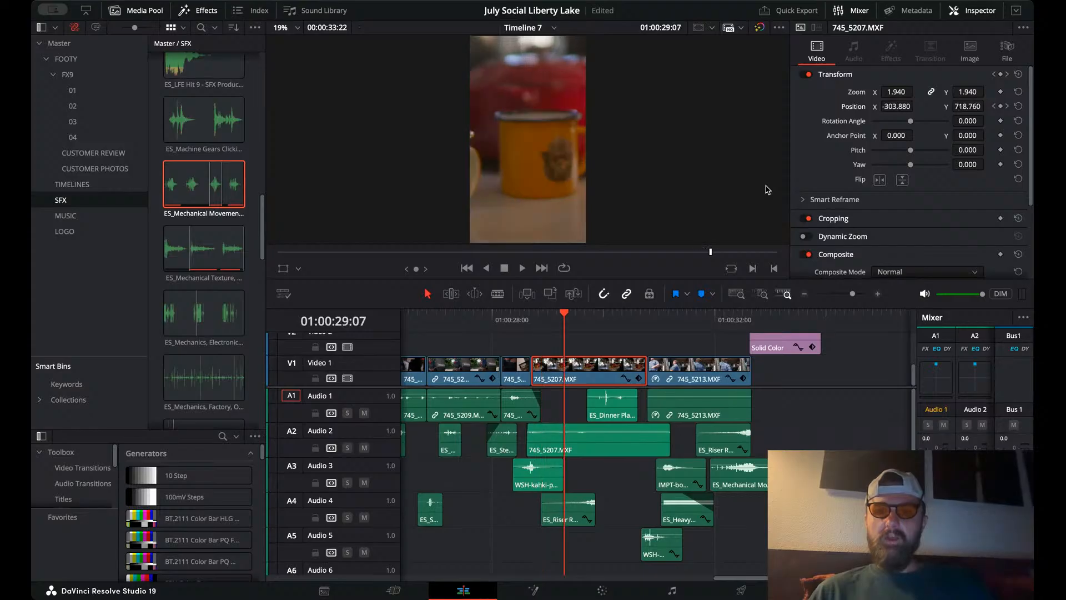
- Set the position of 745_5207.MXF at 01:00:30:18 to X 388.670 and Y 1523.660
left_click(1007, 106)
key("Left")
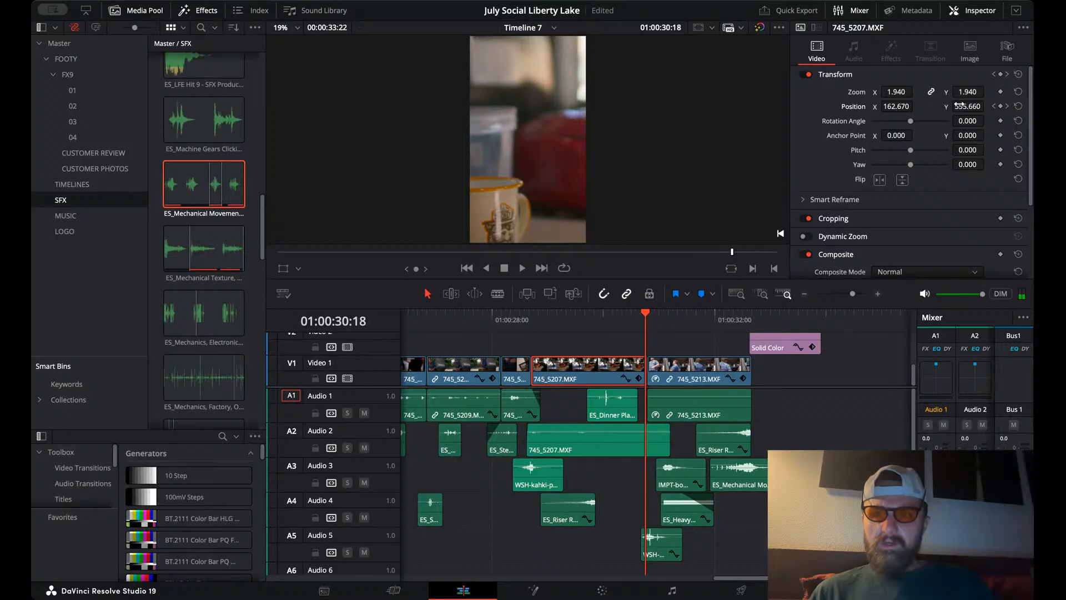
left_click_drag(959, 105, 988, 105)
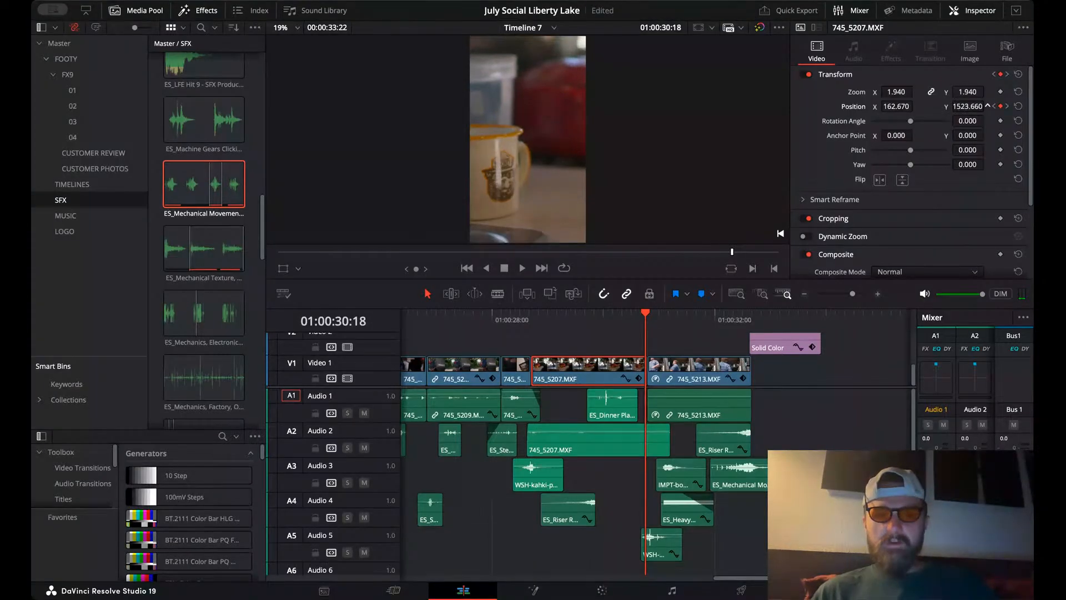
left_click_drag(896, 108, 916, 105)
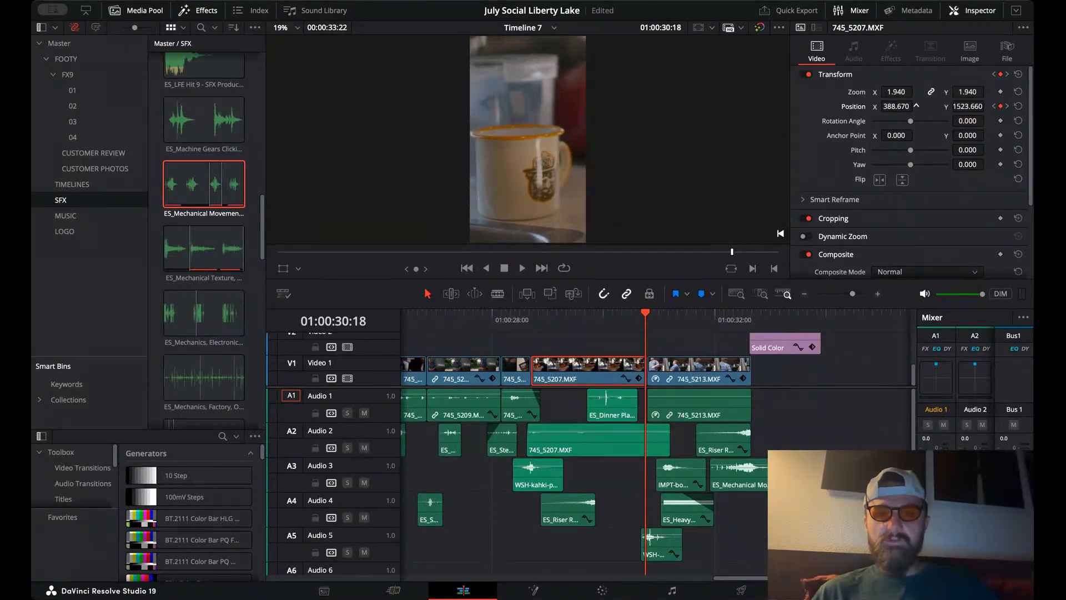
- Play the reframed mug shot from just before its start into 745_5213.MXF to check the camera move
left_click(531, 320)
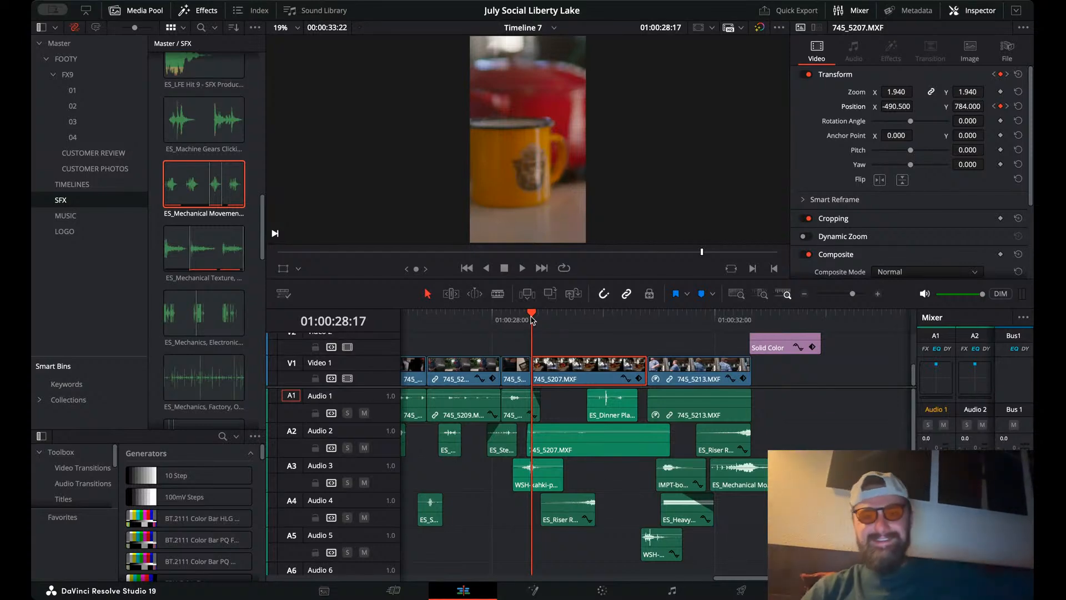
left_click(589, 318)
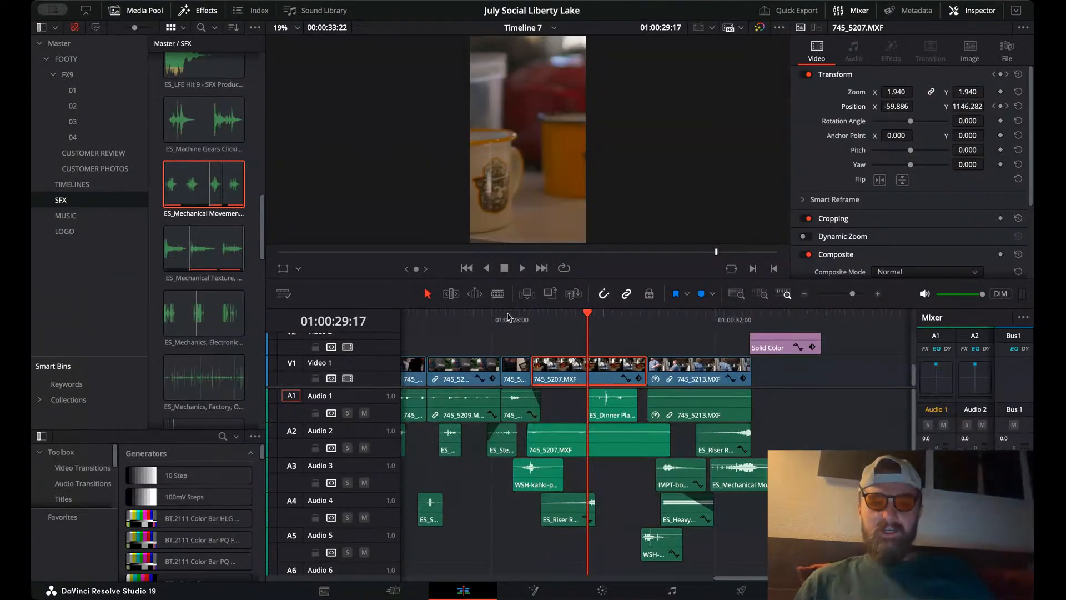
left_click(489, 314)
key("space")
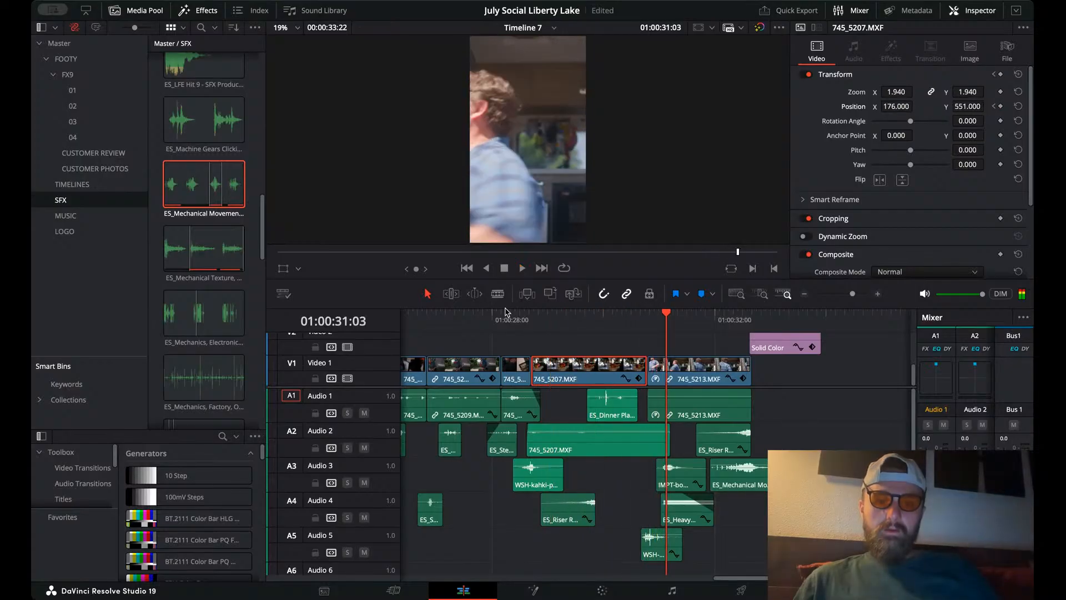
left_click(532, 314)
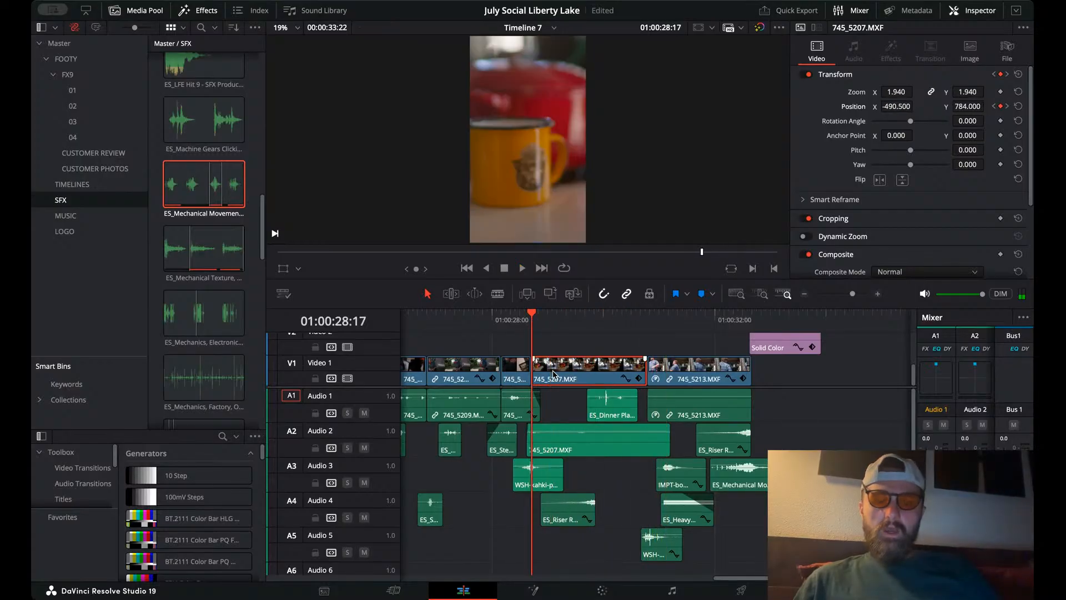
key("space")
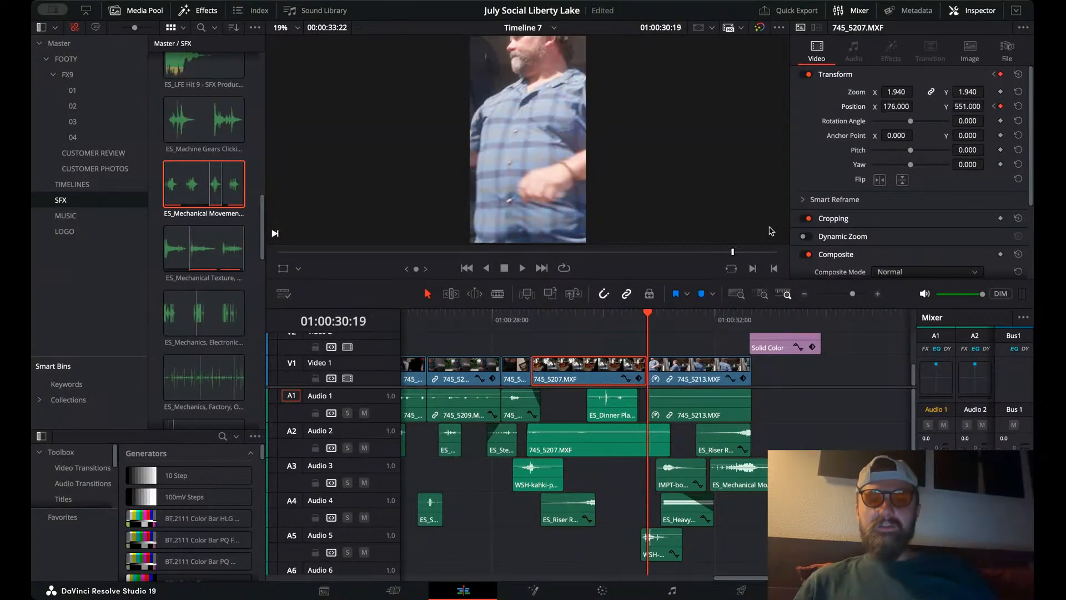
- Set 745_5207.MXF's zoom to 1.130 and its position at 01:00:30:18 to X 153.670, Y 180.660, and preview the move
key("Left")
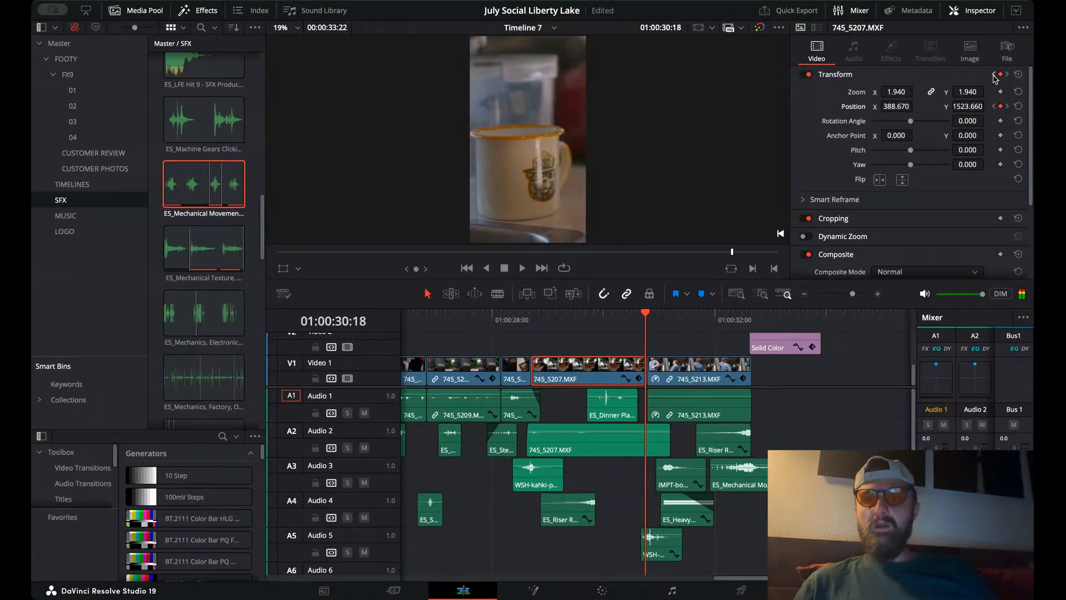
mouse_move(968, 91)
left_mouse_down()
mouse_move(922, 92)
mouse_move(959, 106)
mouse_move(925, 106)
mouse_move(964, 106)
left_mouse_up()
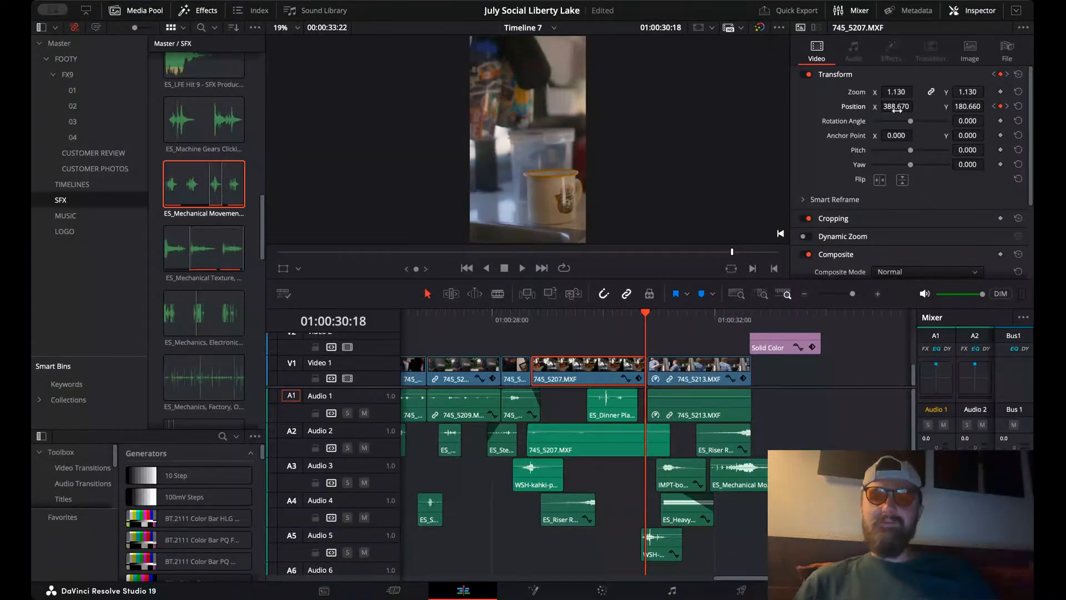
left_click_drag(897, 109, 808, 210)
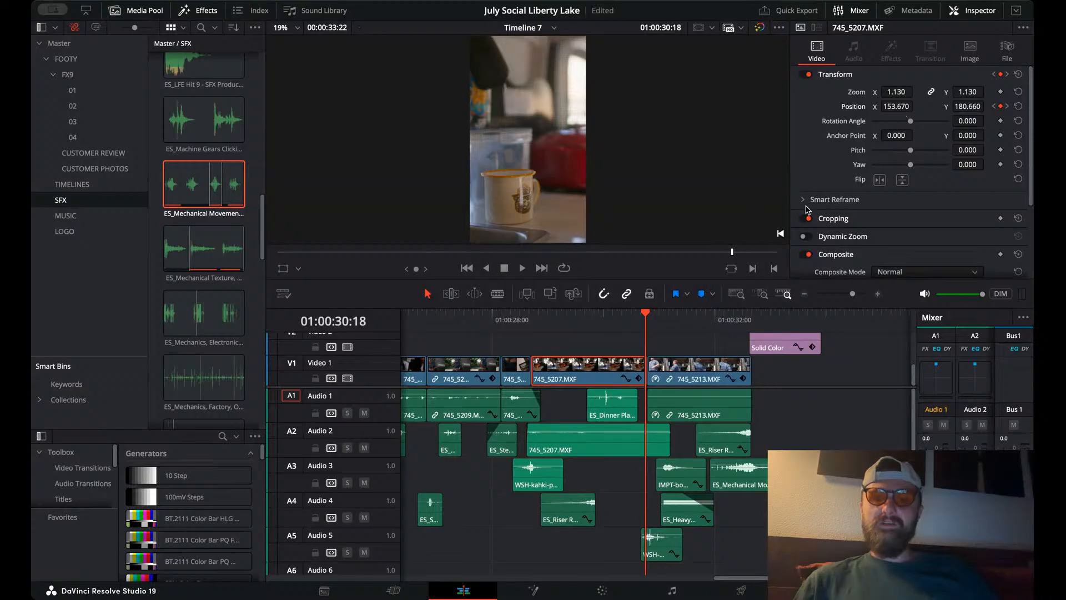
left_click(533, 326)
key("space")
key("space")
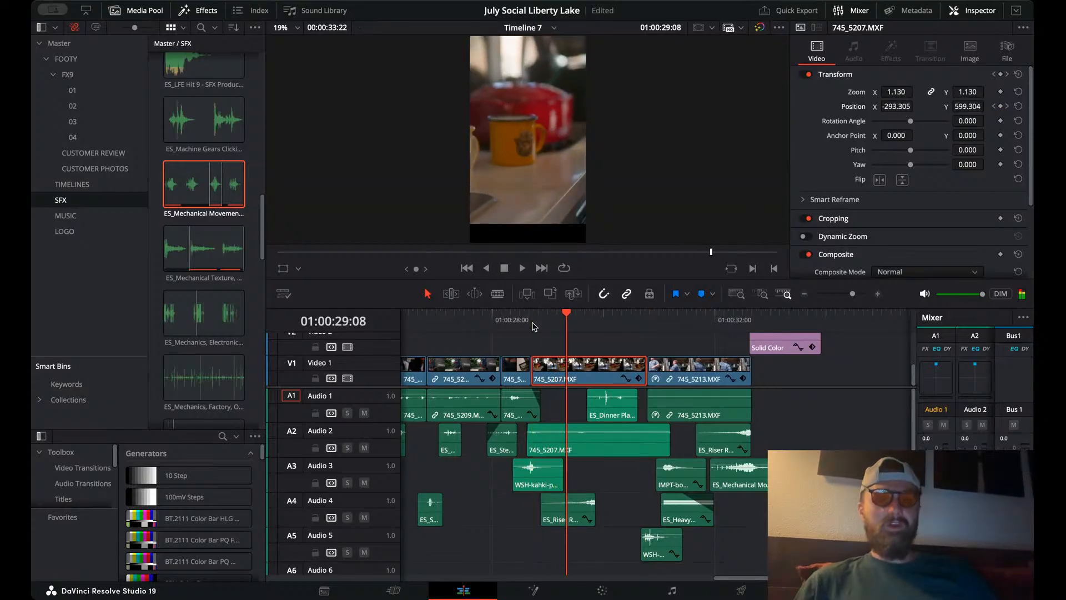
- Keyframe 745_5207.MXF's zoom from a tighter framing at 01:00:28:17 to 1.130 at 01:00:30:18 and play through to the logo
left_click(533, 326)
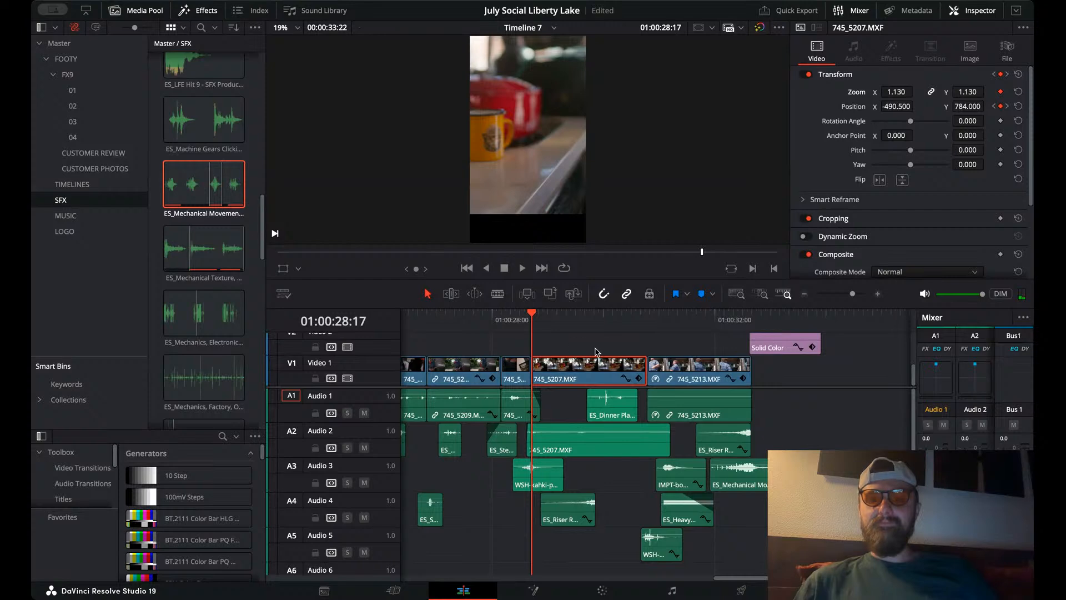
key("space")
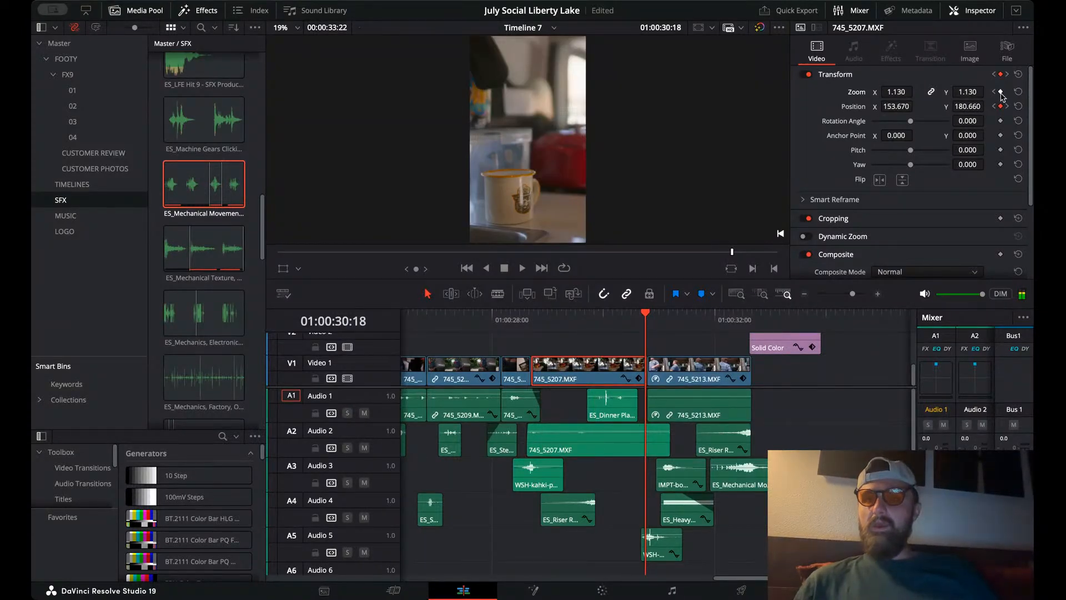
key("bracketleft")
key("bracketleft")
key("bracketleft")
key("bracketleft")
key("bracketleft")
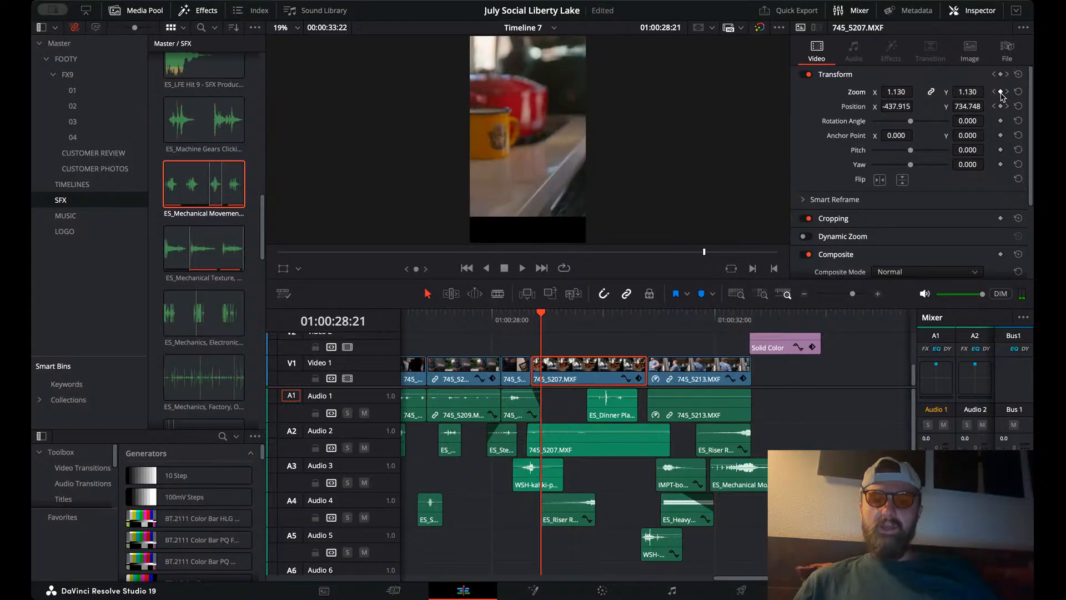
left_click_drag(900, 90, 928, 90)
key("space")
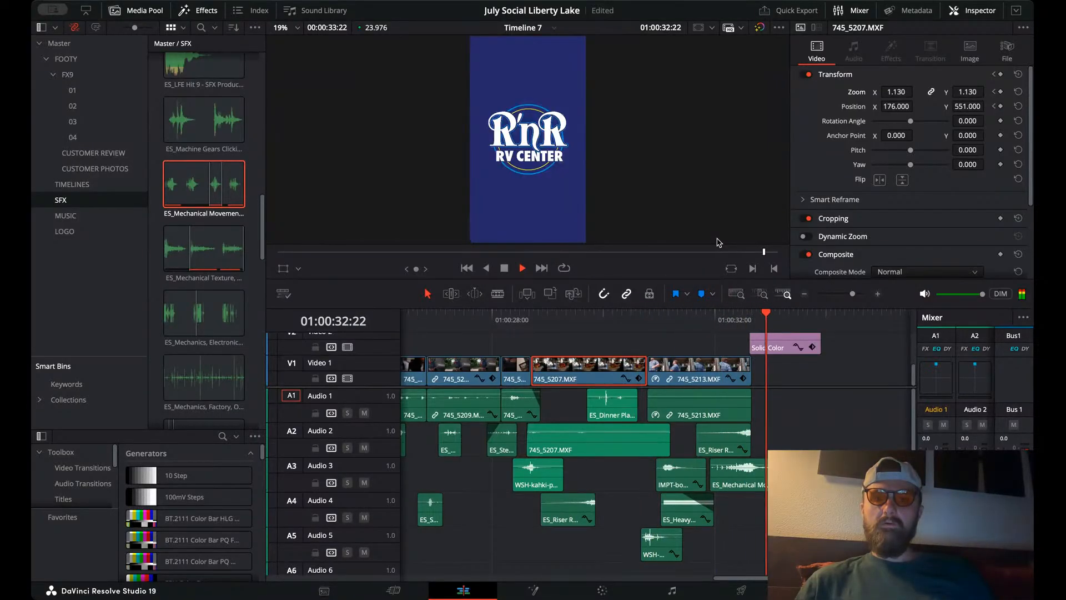
key("space")
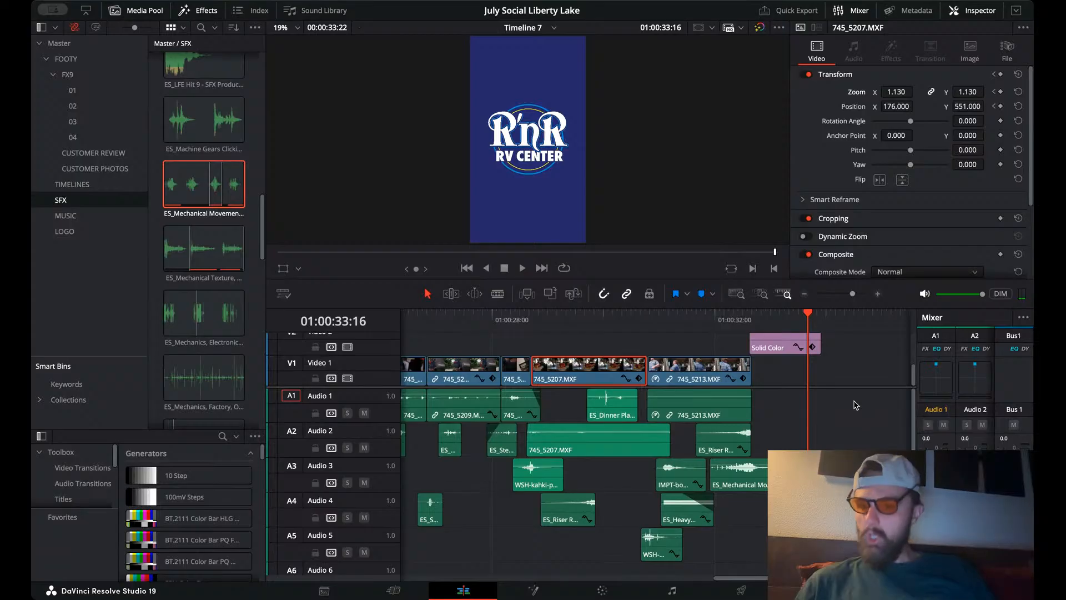
- Fit the whole timeline in view and play the finished video from the beginning to the end
key("Tab")
left_click(738, 294)
left_click_drag(645, 318, 86, 400)
key("space")
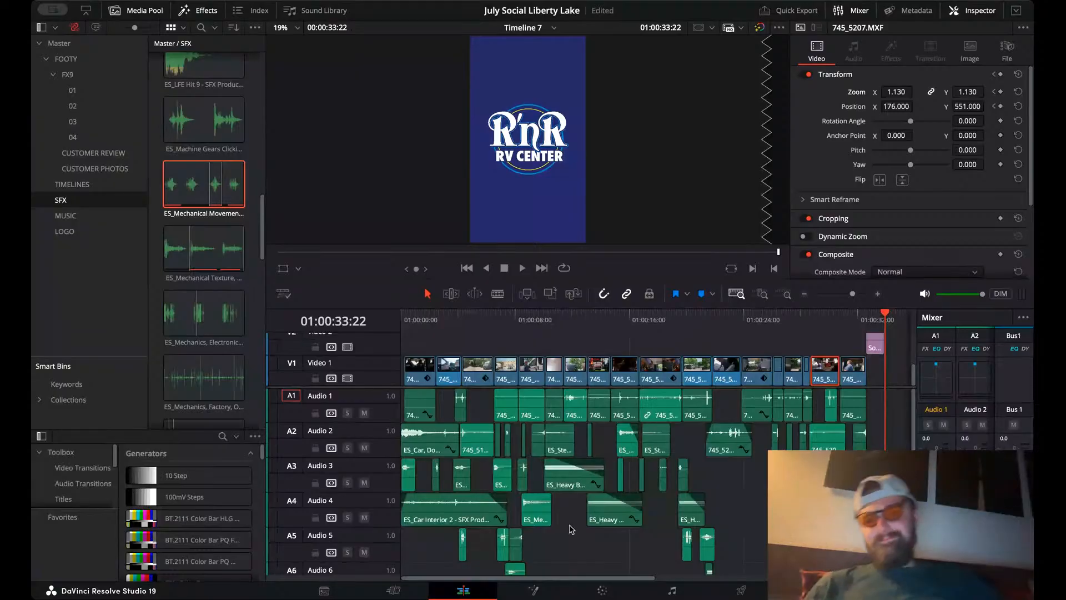
- Replay the section from 01:00:06:23 to the thumbs-up shot at about 01:00:08:01
left_click_drag(532, 324, 503, 324)
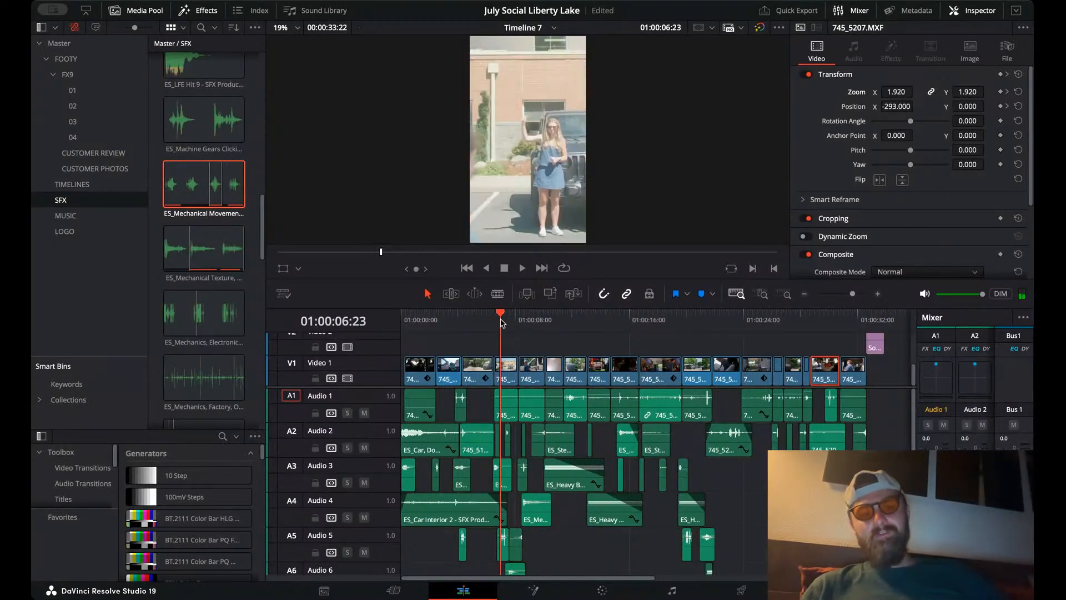
key("space")
key("space")
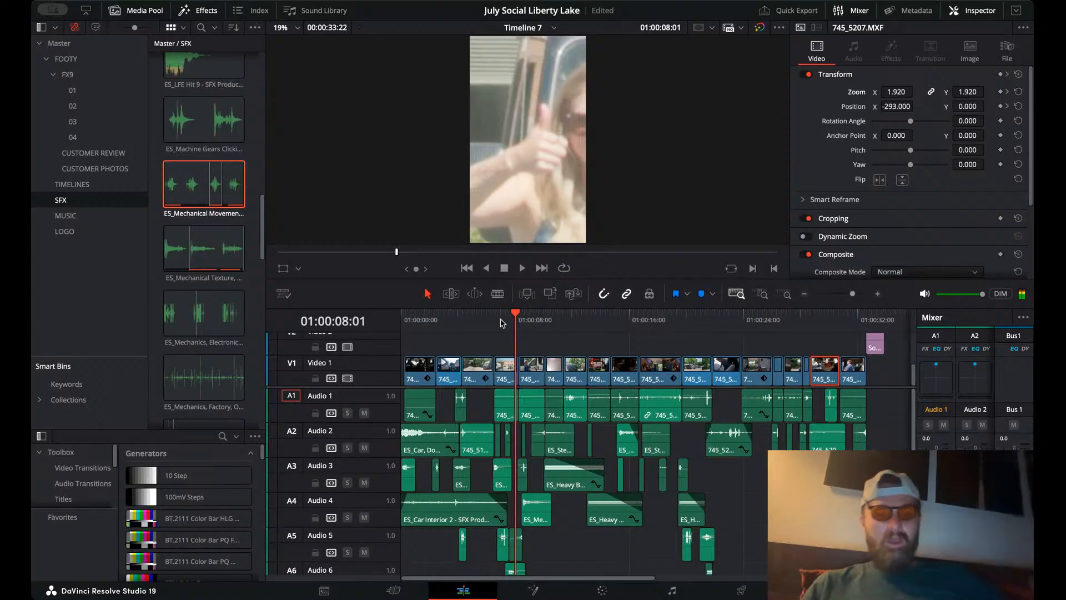